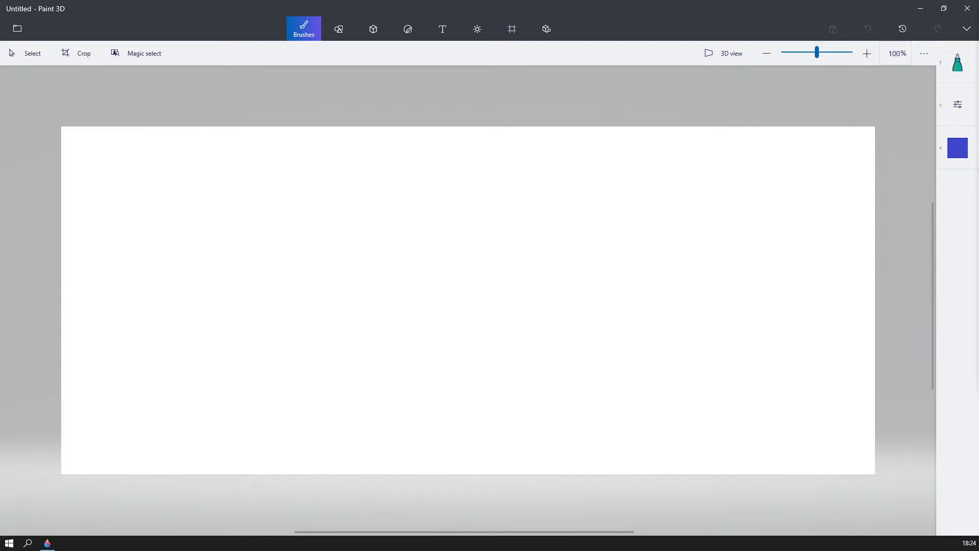
- Insert the Mega Man render, shrink it, and place it in the canvas's lower right area
{"action": "left_click_drag", "start_coordinate": [841, 531], "coordinate": [788, 382]}
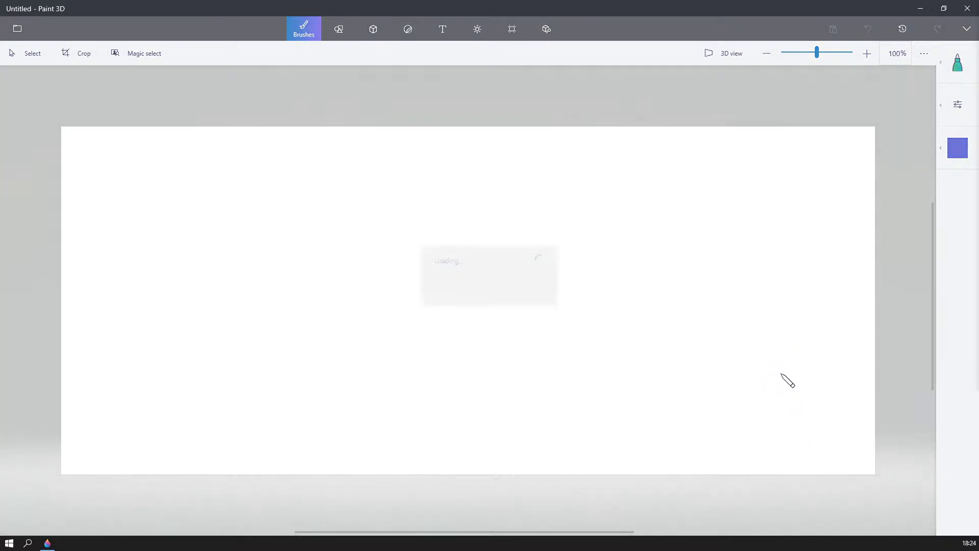
{"action": "left_click_drag", "start_coordinate": [433, 261], "coordinate": [676, 263]}
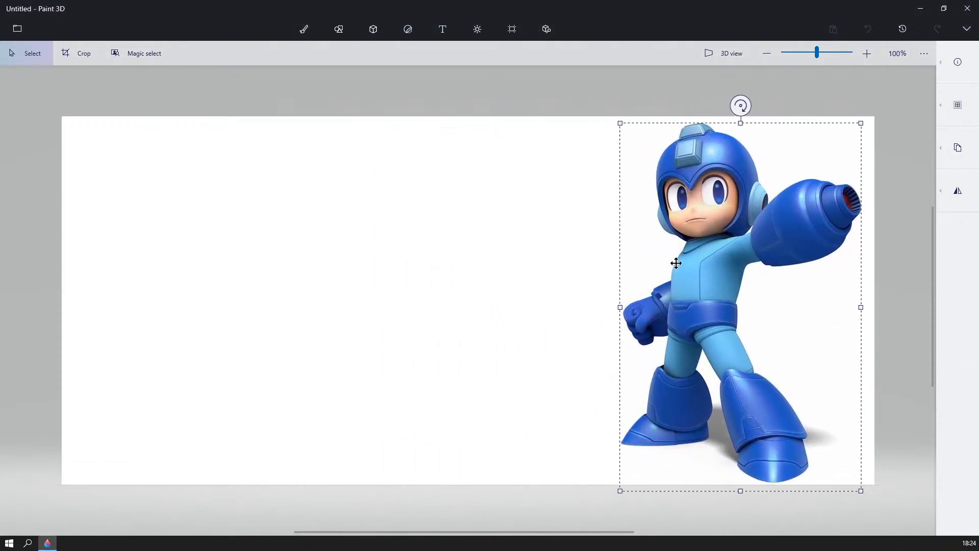
{"action": "left_click_drag", "start_coordinate": [862, 121], "coordinate": [792, 224]}
{"action": "left_click_drag", "start_coordinate": [740, 278], "coordinate": [737, 284]}
{"action": "left_click_drag", "start_coordinate": [690, 344], "coordinate": [745, 329]}
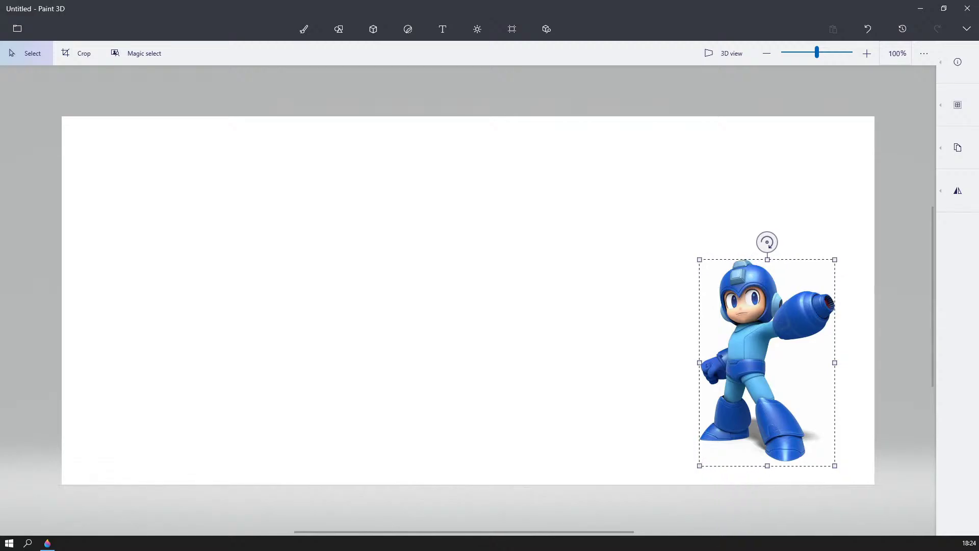
- Insert the pixel-art Mega Man sprite and place it at the canvas's lower left
{"action": "mouse_move", "coordinate": [870, 549]}
{"action": "left_mouse_down"}
{"action": "mouse_move", "coordinate": [325, 250]}
{"action": "mouse_move", "coordinate": [217, 329]}
{"action": "left_mouse_up"}
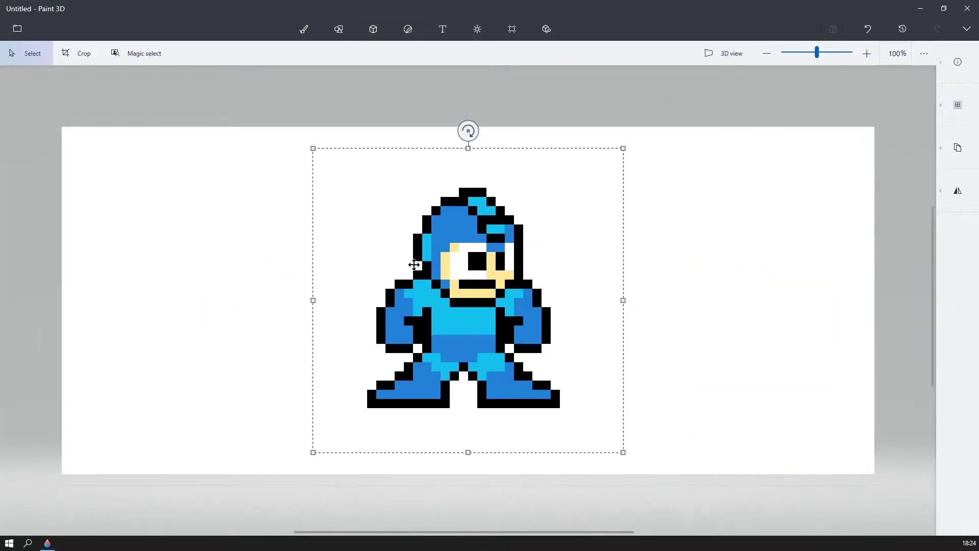
{"action": "left_click_drag", "start_coordinate": [474, 265], "coordinate": [194, 318]}
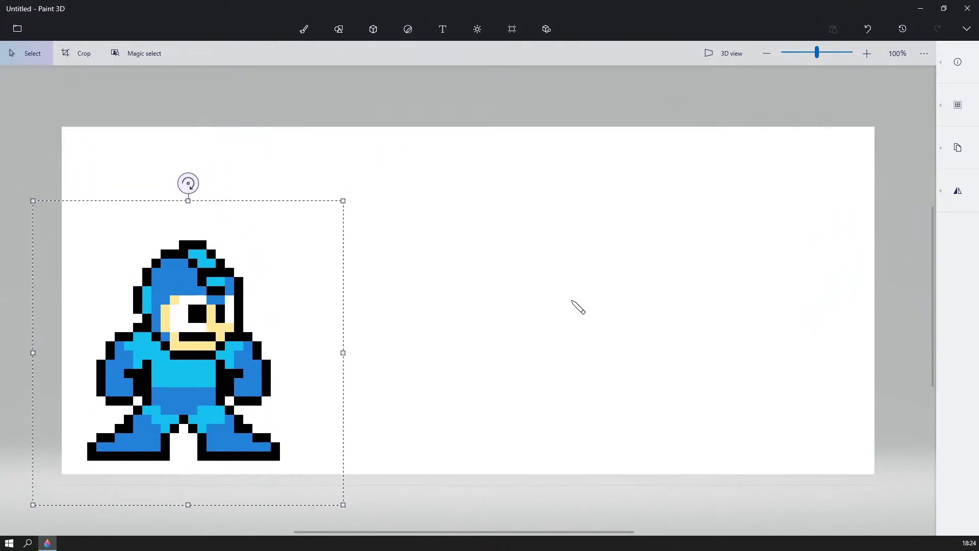
{"action": "left_click", "coordinate": [468, 328]}
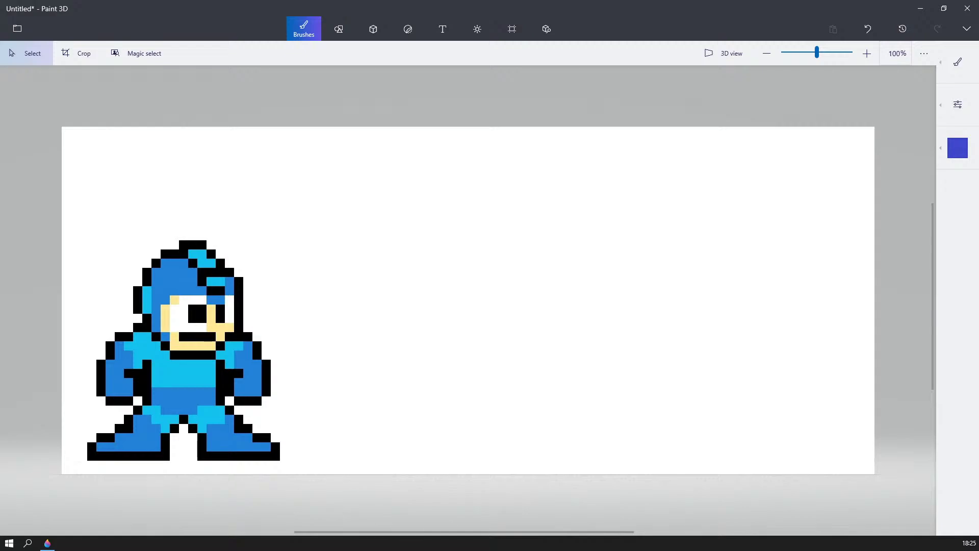
- Insert the Mega Man render, scale it to about half the canvas width, and place it to the right of the sprite
{"action": "left_click_drag", "start_coordinate": [769, 280], "coordinate": [760, 298]}
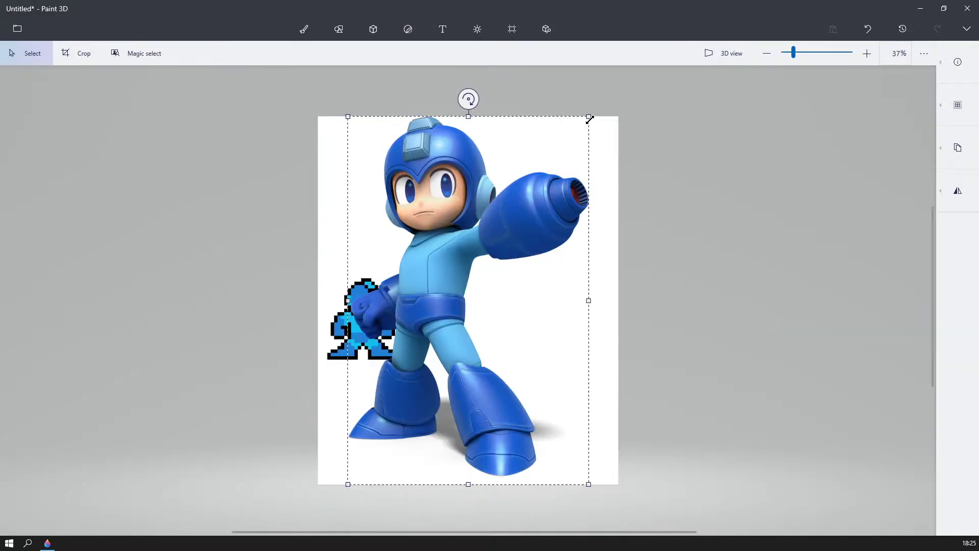
{"action": "left_click_drag", "start_coordinate": [588, 117], "coordinate": [473, 254]}
{"action": "left_click_drag", "start_coordinate": [450, 294], "coordinate": [590, 249]}
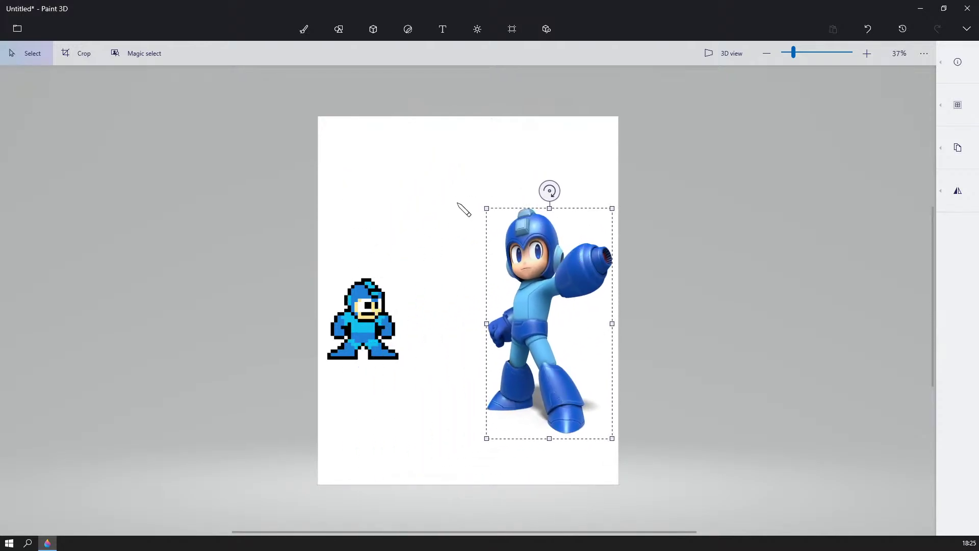
{"action": "left_click_drag", "start_coordinate": [487, 211], "coordinate": [439, 196]}
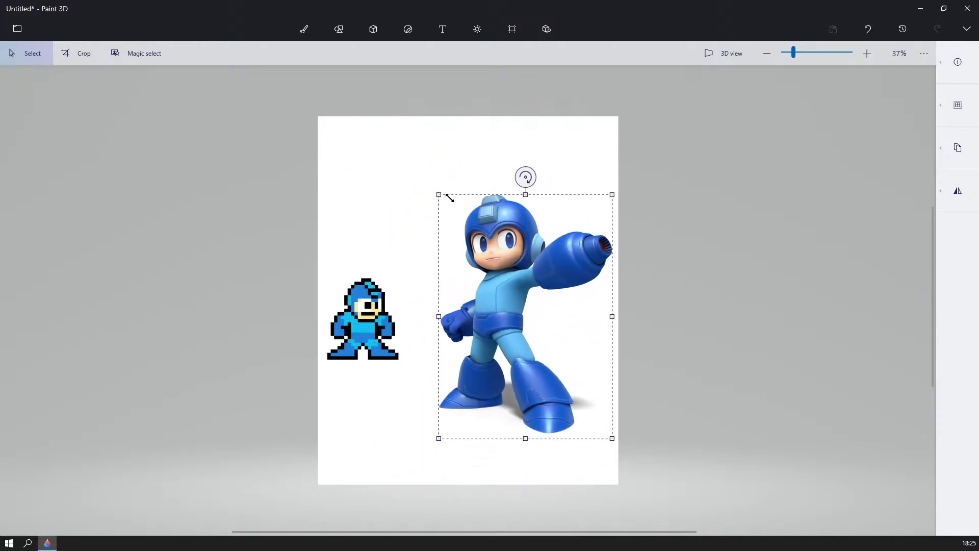
{"action": "mouse_move", "coordinate": [493, 246]}
{"action": "left_mouse_down"}
{"action": "mouse_move", "coordinate": [474, 263]}
{"action": "mouse_move", "coordinate": [482, 259]}
{"action": "left_mouse_up"}
{"action": "left_click", "coordinate": [824, 259]}
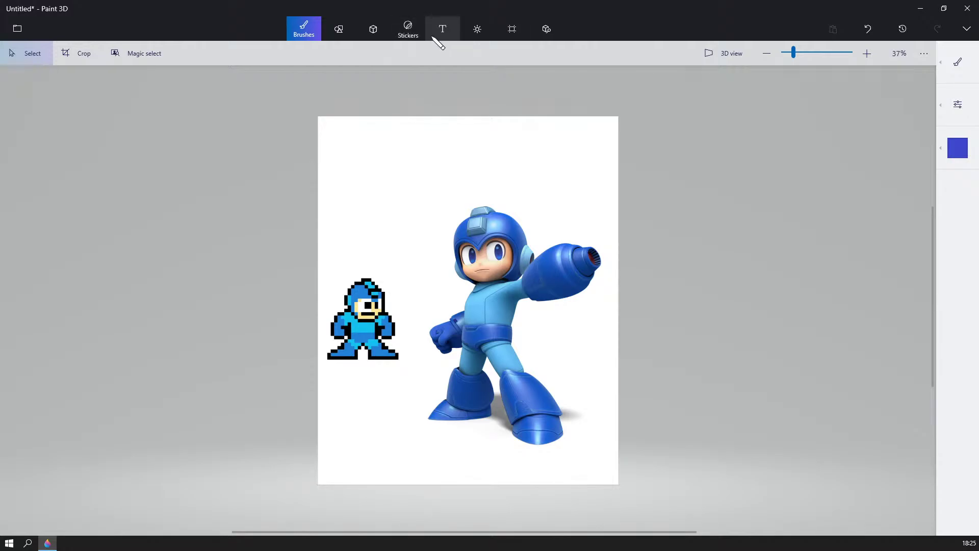
- Draw a 3D sphere just outside the canvas, beside the render's arm cannon
{"action": "left_click", "coordinate": [374, 29]}
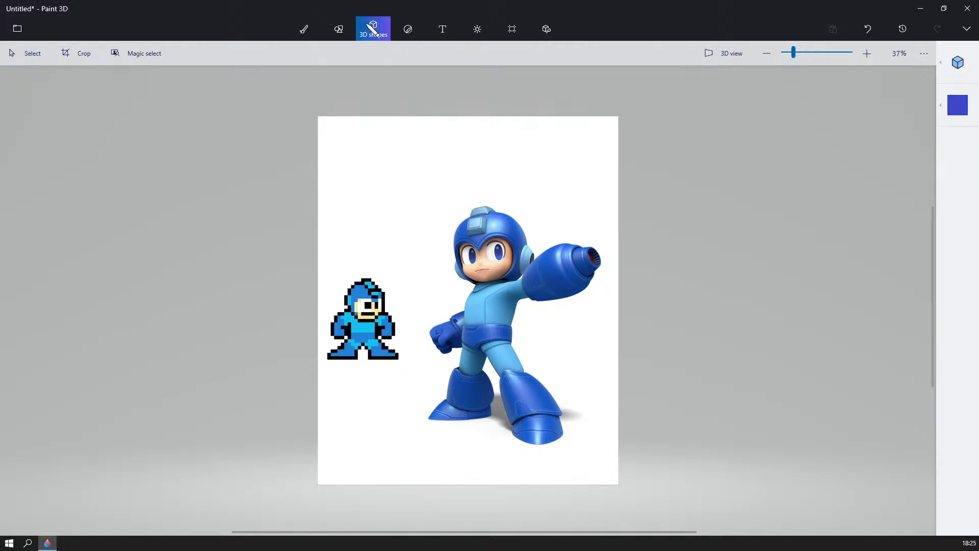
{"action": "left_click", "coordinate": [958, 63]}
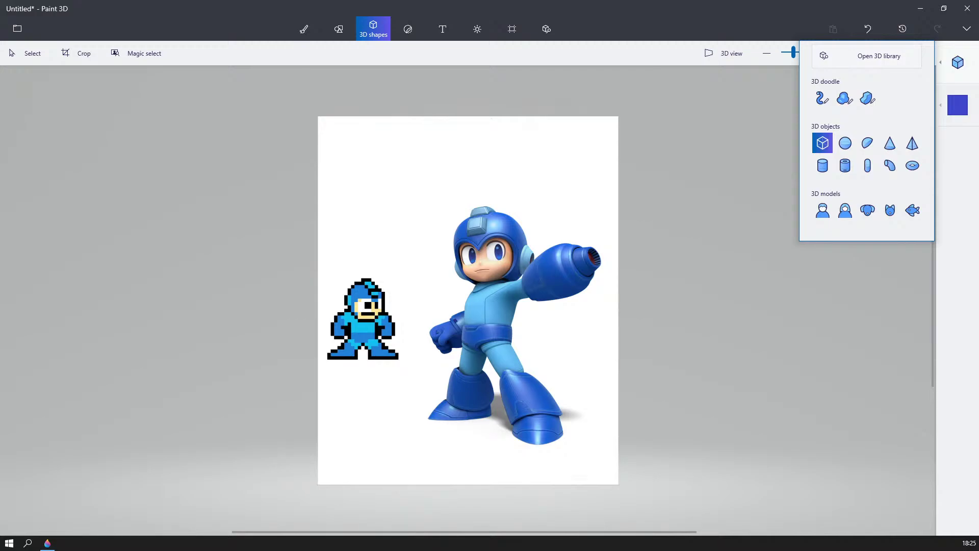
{"action": "left_click", "coordinate": [846, 146]}
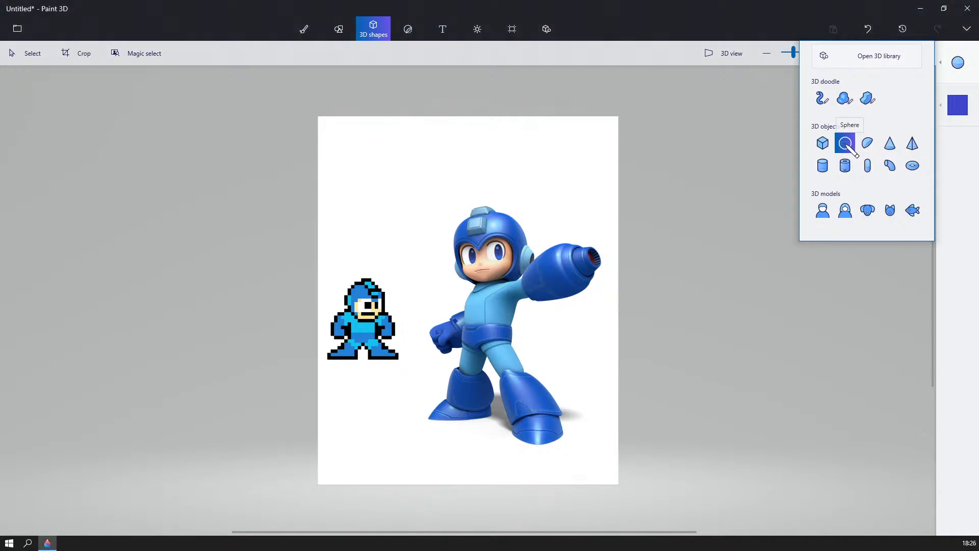
{"action": "left_click_drag", "start_coordinate": [623, 212], "coordinate": [755, 327]}
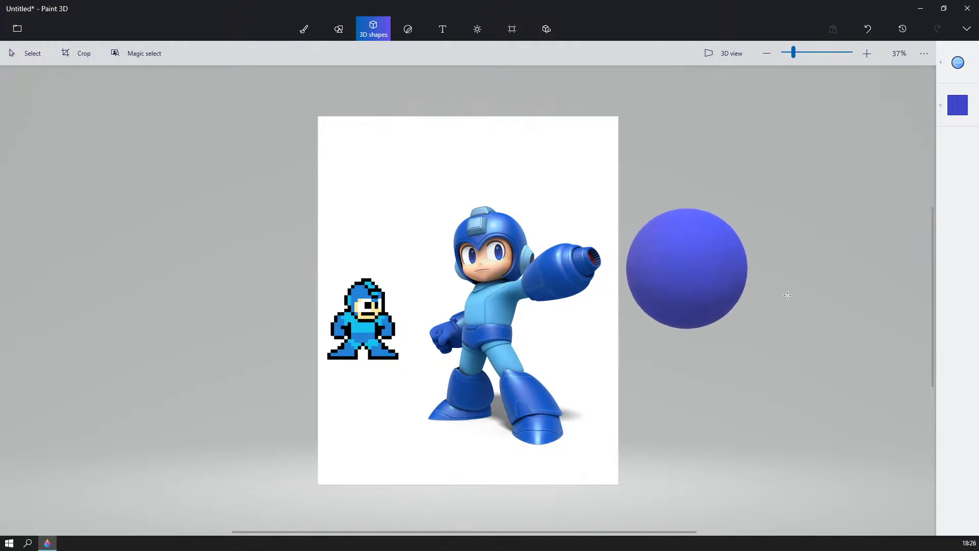
{"action": "left_click", "coordinate": [46, 59]}
{"action": "left_click", "coordinate": [872, 286]}
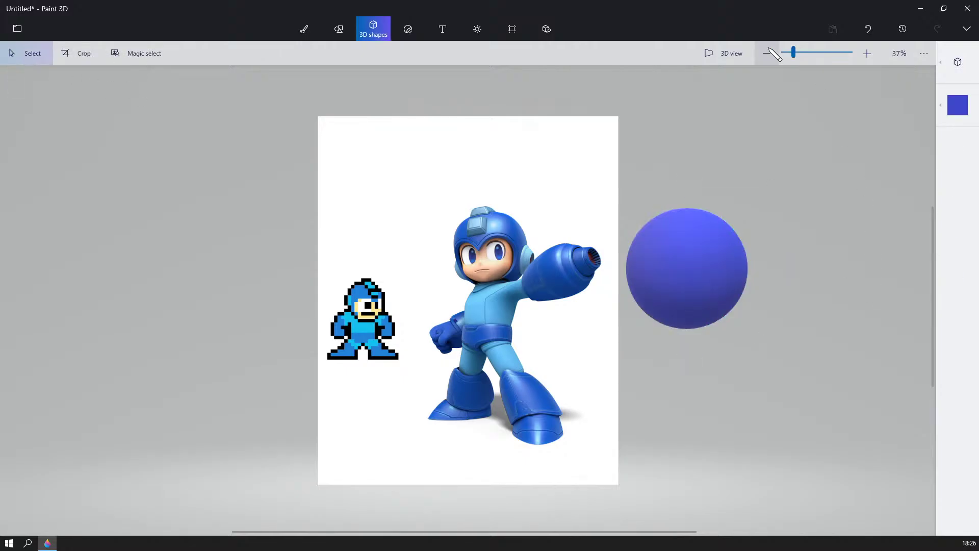
- Switch to 3D view and recolour the sphere with the skin tone sampled from the render's face
{"action": "left_click", "coordinate": [737, 58]}
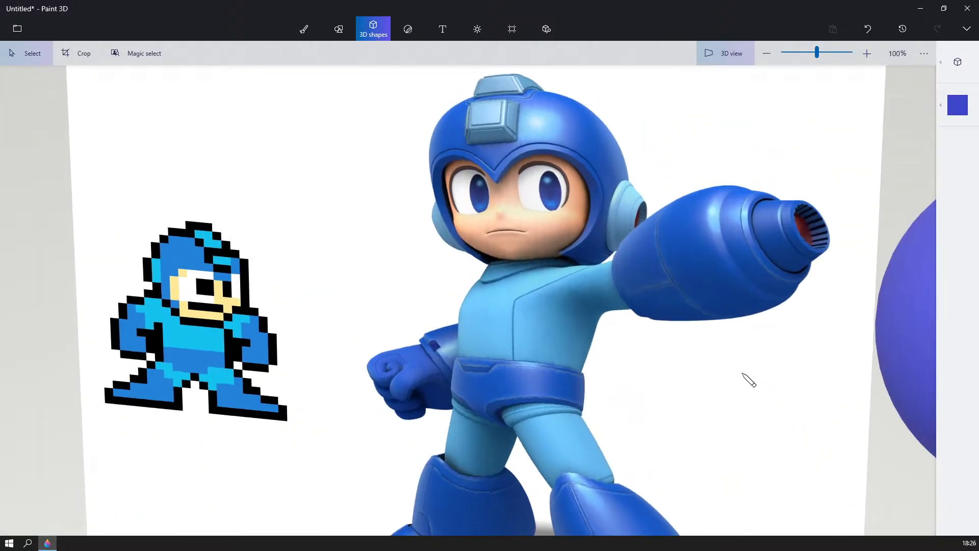
{"action": "scroll", "coordinate": [657, 230], "scroll_direction": "down", "scroll_amount": 5}
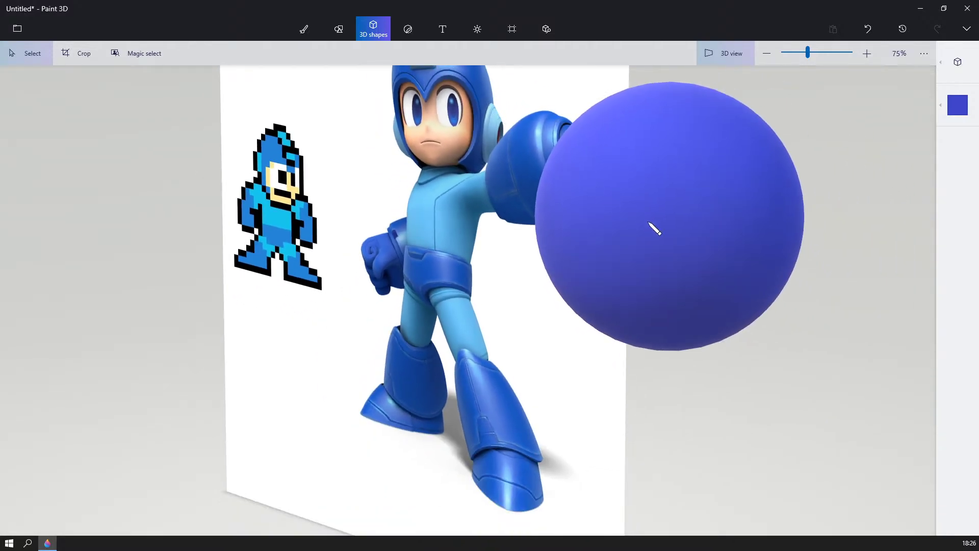
{"action": "left_click_drag", "start_coordinate": [658, 229], "coordinate": [671, 405]}
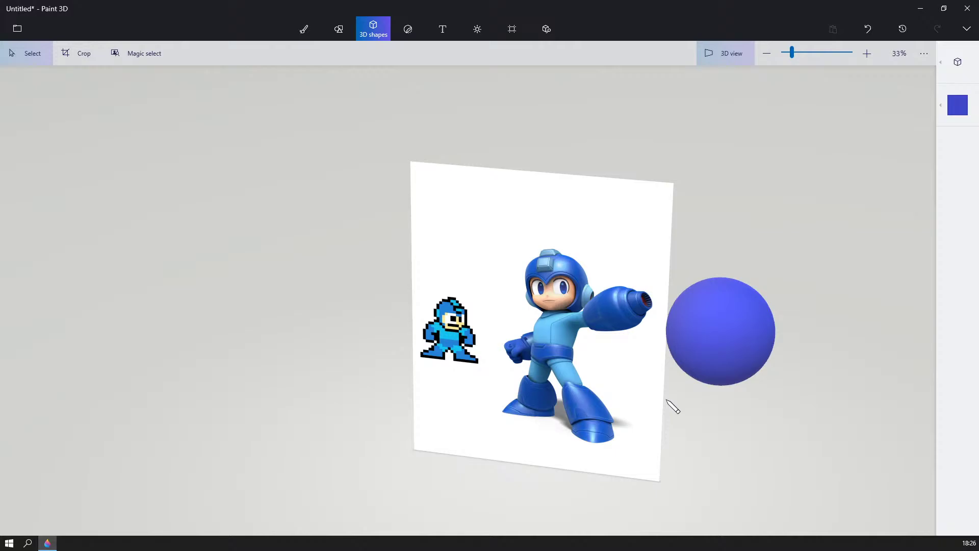
{"action": "left_click", "coordinate": [692, 351]}
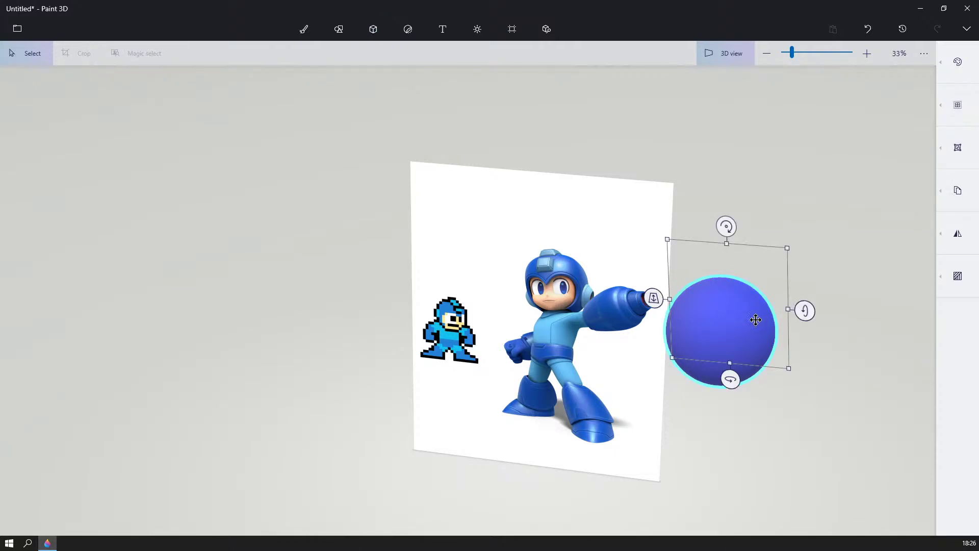
{"action": "left_click", "coordinate": [958, 62]}
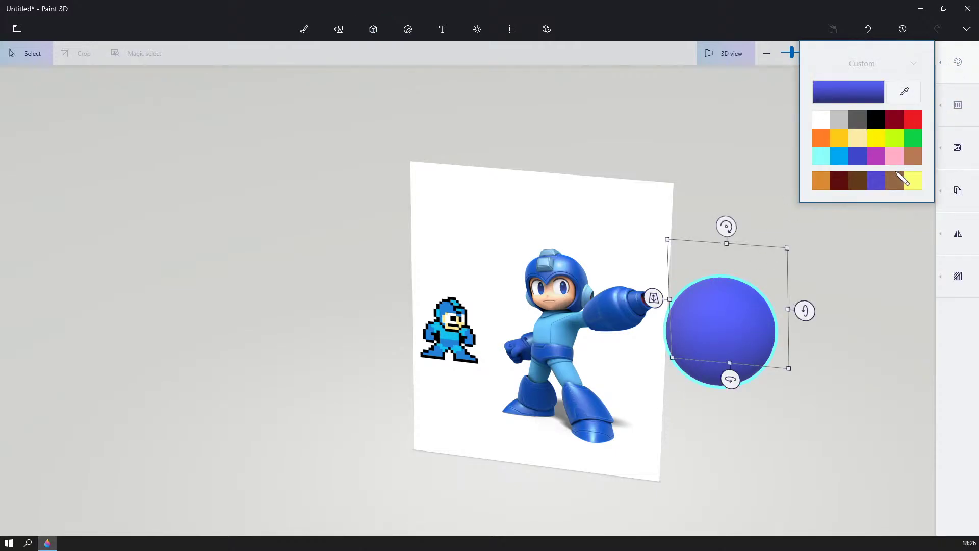
{"action": "left_click", "coordinate": [902, 92]}
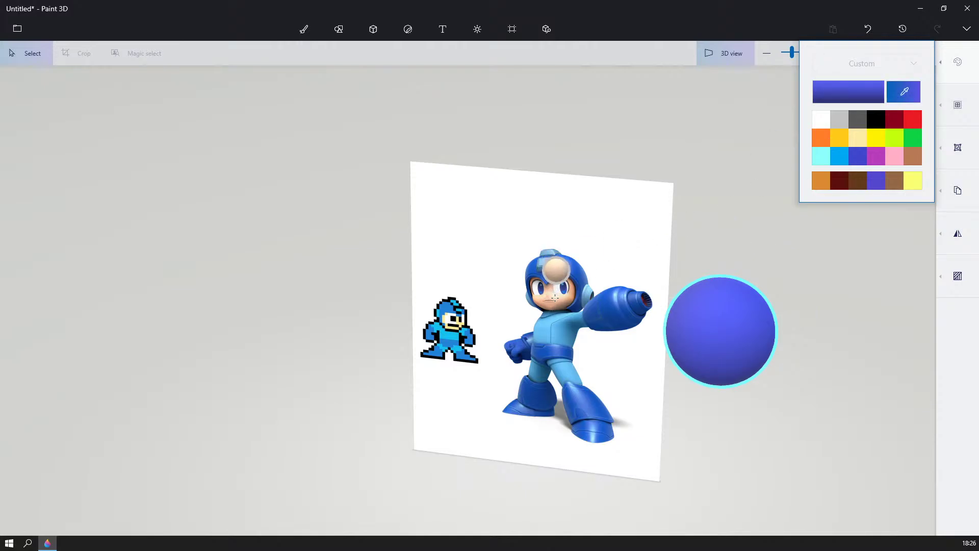
{"action": "left_click", "coordinate": [555, 298]}
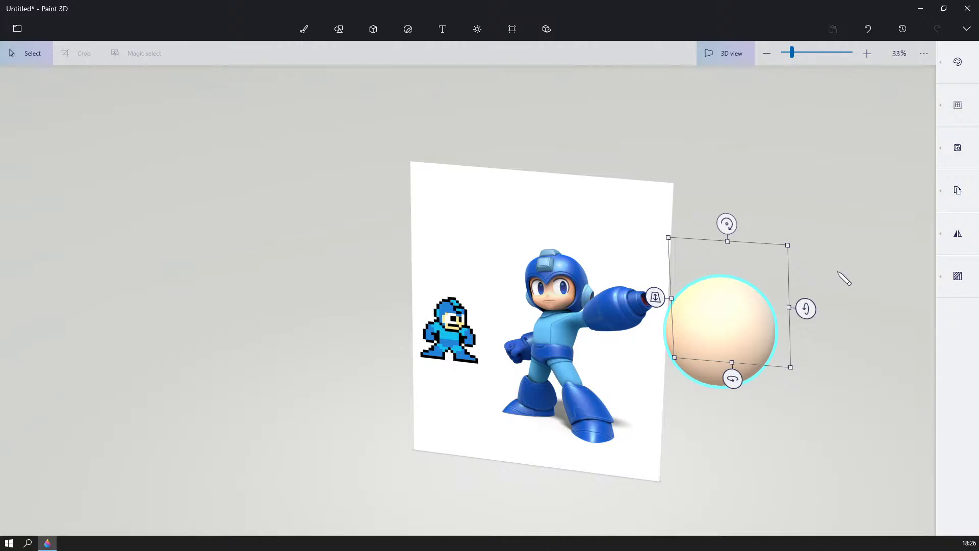
- Draw a blue 3D hemisphere slightly wider than the skin-coloured sphere, overlapping its upper part
{"action": "right_click_drag", "start_coordinate": [827, 284], "coordinate": [873, 491]}
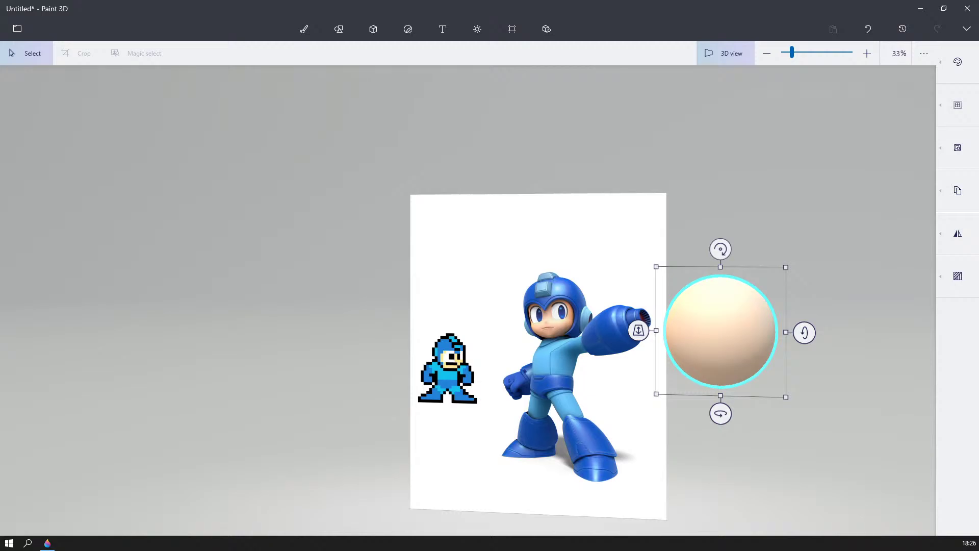
{"action": "right_click_drag", "start_coordinate": [814, 272], "coordinate": [533, 257]}
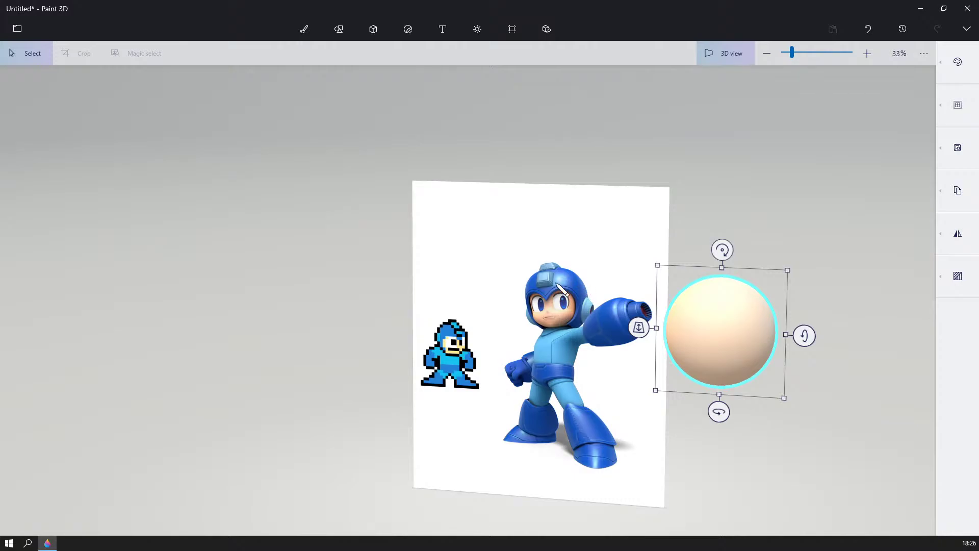
{"action": "right_click_drag", "start_coordinate": [894, 364], "coordinate": [815, 369]}
{"action": "key", "text": "Escape"}
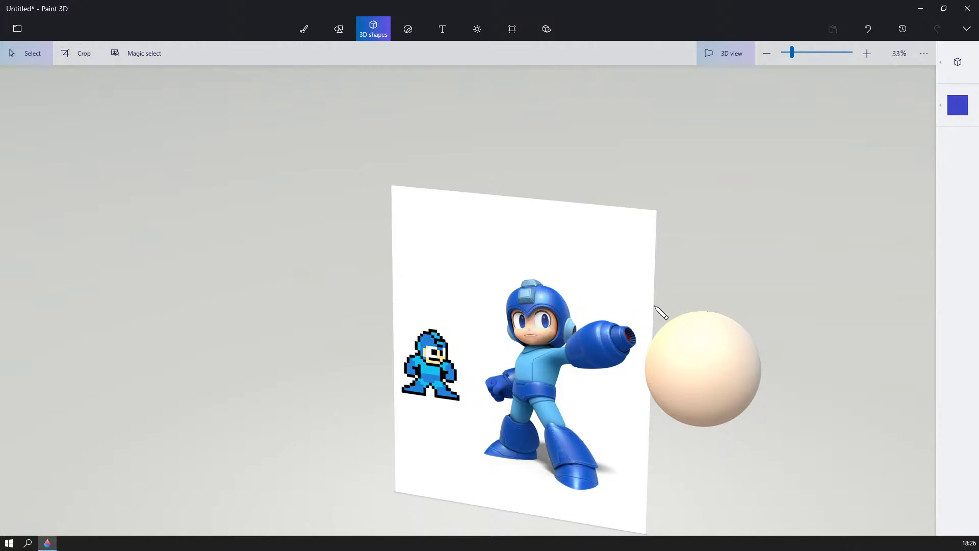
{"action": "right_click_drag", "start_coordinate": [656, 305], "coordinate": [780, 309]}
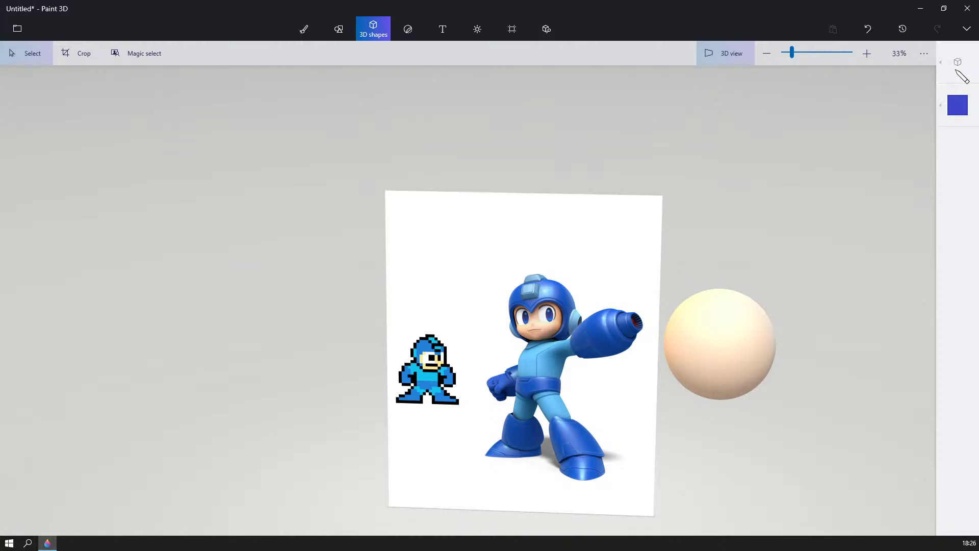
{"action": "left_click", "coordinate": [958, 65]}
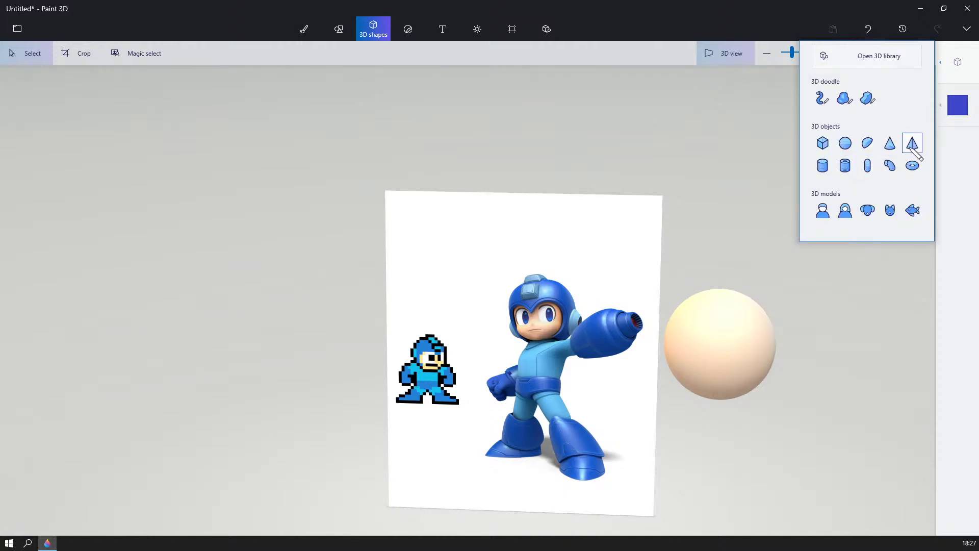
{"action": "left_click", "coordinate": [892, 146]}
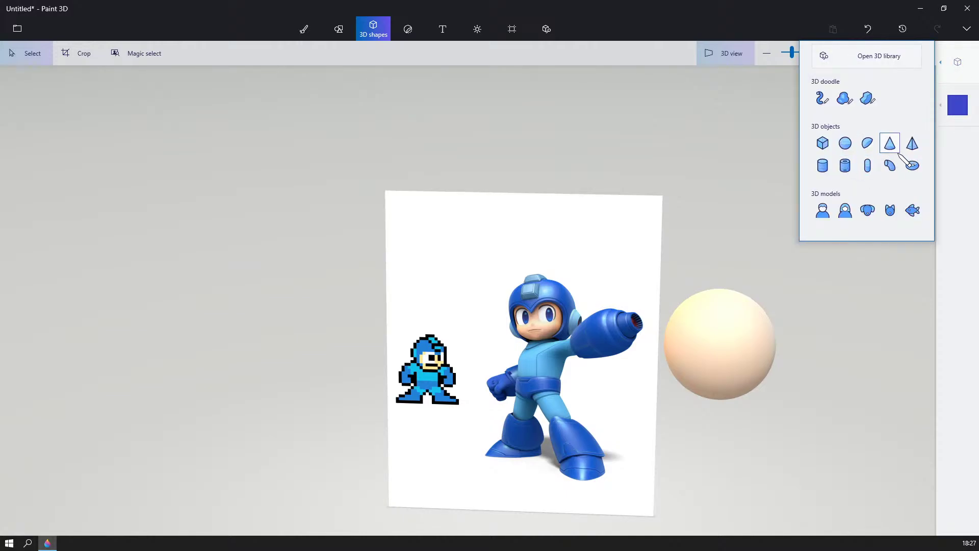
{"action": "left_click", "coordinate": [872, 147]}
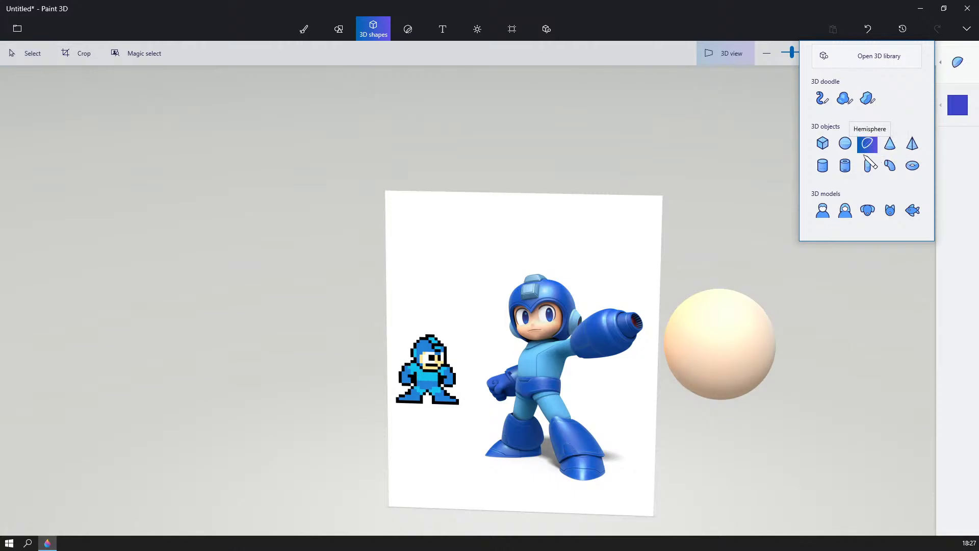
{"action": "left_click_drag", "start_coordinate": [686, 248], "coordinate": [792, 344]}
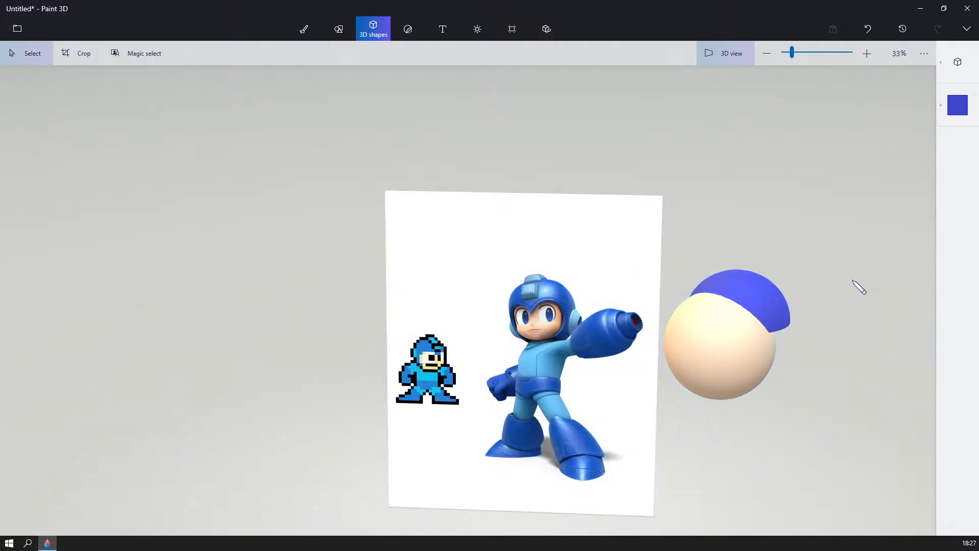
- Move the blue hemisphere in depth and sideways so it sits centred over the top of the sphere
{"action": "right_click_drag", "start_coordinate": [852, 279], "coordinate": [754, 305]}
{"action": "left_click", "coordinate": [629, 332]}
{"action": "left_click_drag", "start_coordinate": [655, 322], "coordinate": [636, 325]}
{"action": "right_click_drag", "start_coordinate": [752, 306], "coordinate": [882, 294]}
{"action": "left_click_drag", "start_coordinate": [599, 337], "coordinate": [577, 345]}
{"action": "right_click_drag", "start_coordinate": [703, 332], "coordinate": [670, 327]}
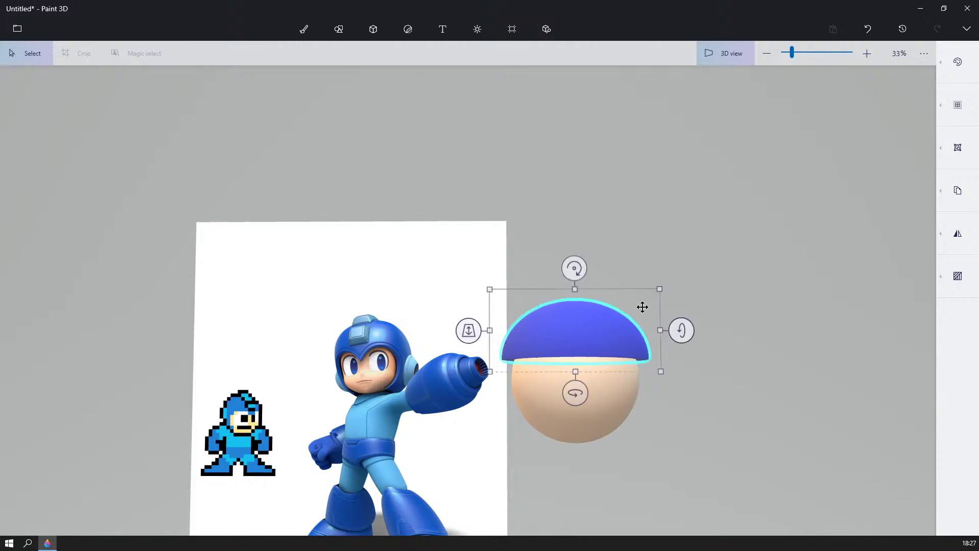
- Enlarge the hemisphere's height and depth and nudge it so it caps the sphere's upper half on all sides
{"action": "right_click_drag", "start_coordinate": [642, 306], "coordinate": [514, 336]}
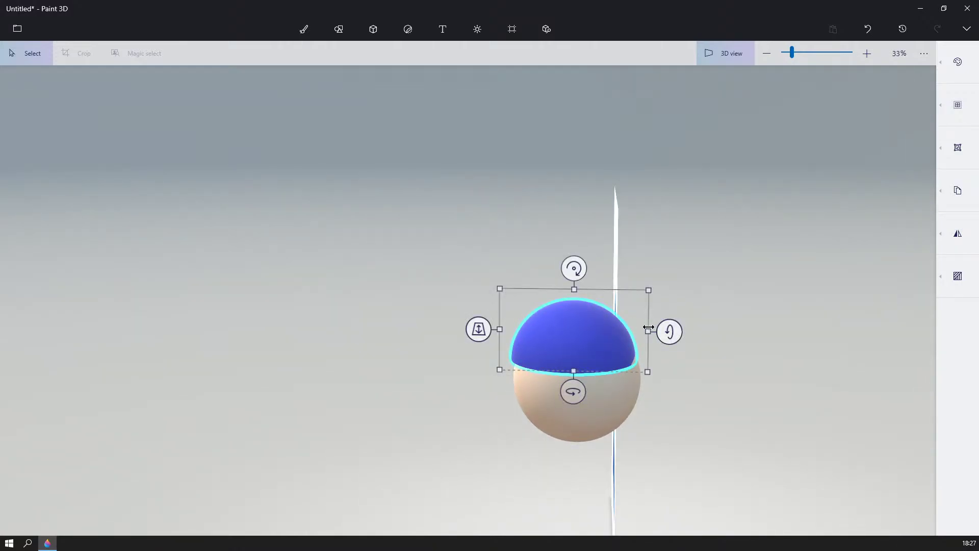
{"action": "right_click_drag", "start_coordinate": [674, 333], "coordinate": [821, 345]}
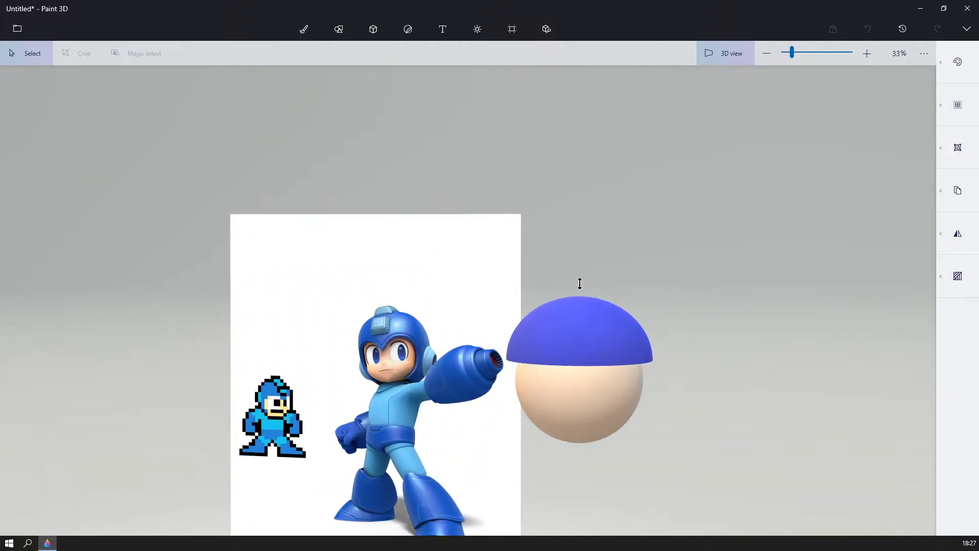
{"action": "right_click_drag", "start_coordinate": [706, 313], "coordinate": [599, 361]}
{"action": "left_click_drag", "start_coordinate": [806, 353], "coordinate": [851, 285]}
{"action": "right_click_drag", "start_coordinate": [847, 280], "coordinate": [831, 304]}
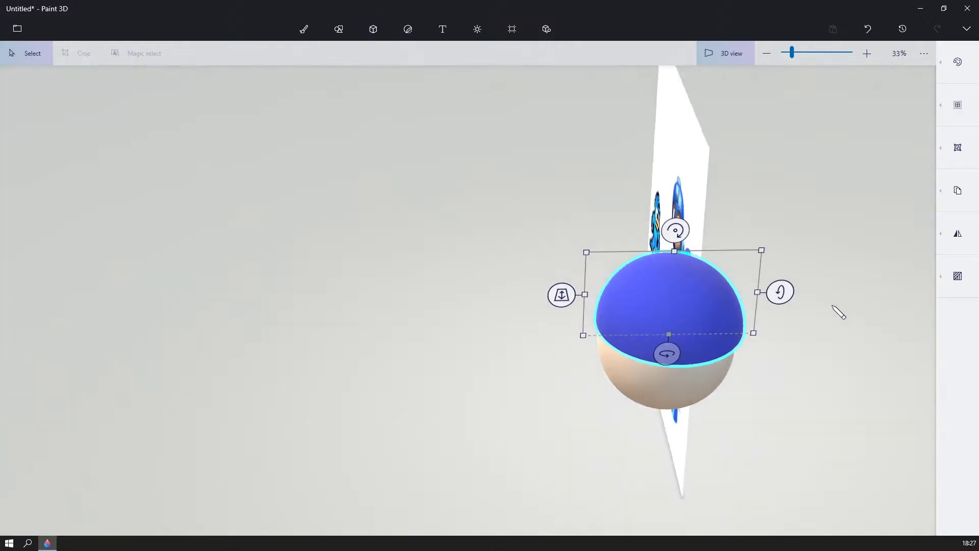
{"action": "left_click_drag", "start_coordinate": [699, 297], "coordinate": [696, 299]}
{"action": "right_click_drag", "start_coordinate": [802, 258], "coordinate": [866, 186]}
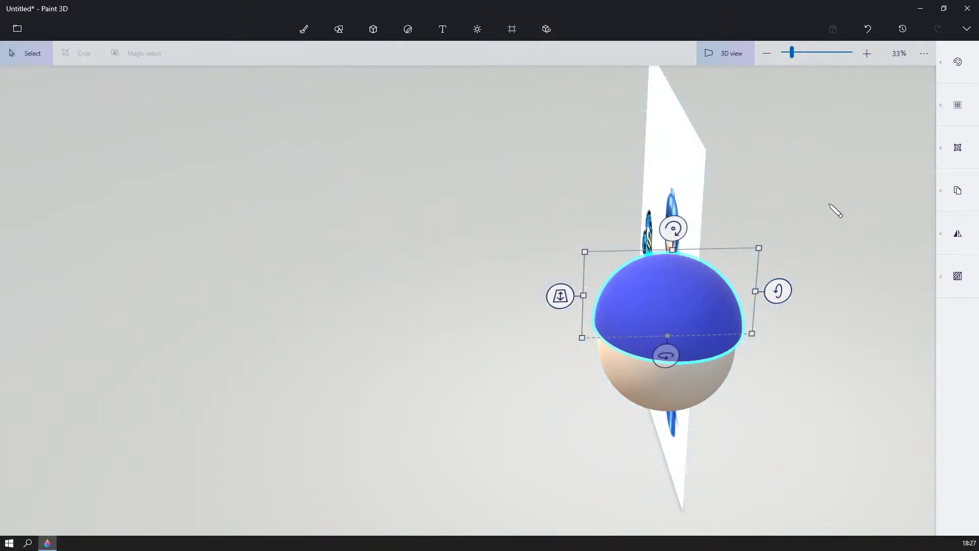
- Stretch the blue hemisphere downward over most of the skin sphere, leaving an oval face opening at the front
{"action": "right_click_drag", "start_coordinate": [775, 223], "coordinate": [826, 226]}
{"action": "left_click", "coordinate": [822, 239]}
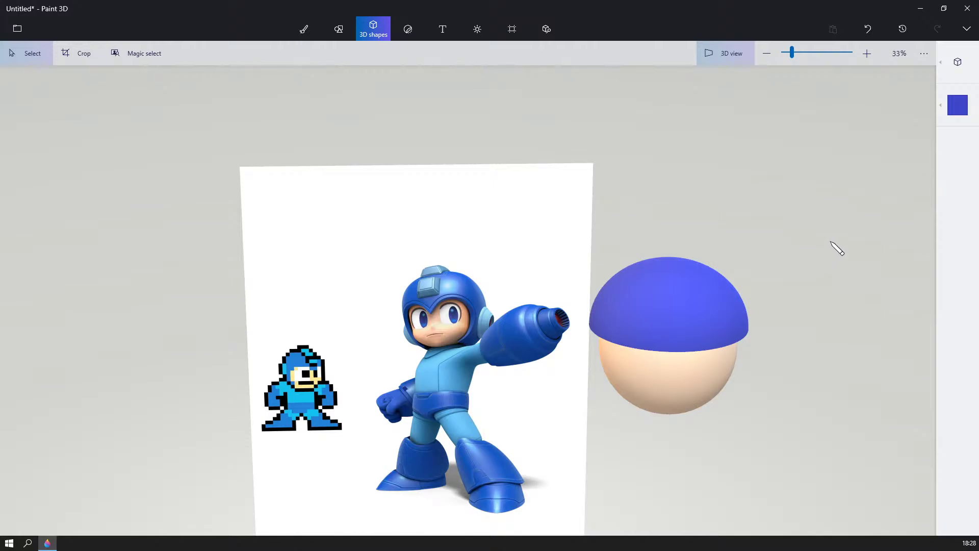
{"action": "mouse_move", "coordinate": [830, 242]}
{"action": "right_mouse_down"}
{"action": "mouse_move", "coordinate": [830, 218]}
{"action": "mouse_move", "coordinate": [819, 217]}
{"action": "right_mouse_up"}
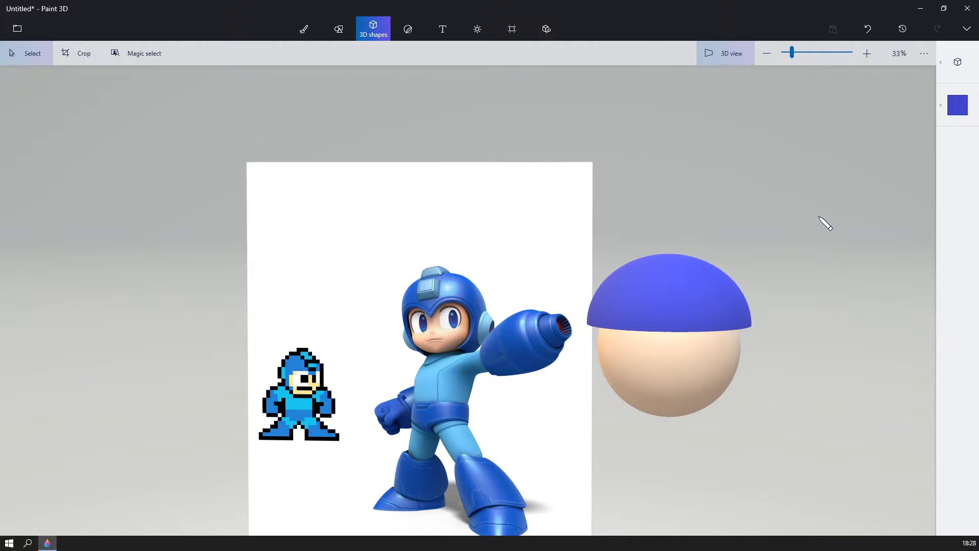
{"action": "right_click_drag", "start_coordinate": [819, 218], "coordinate": [748, 185]}
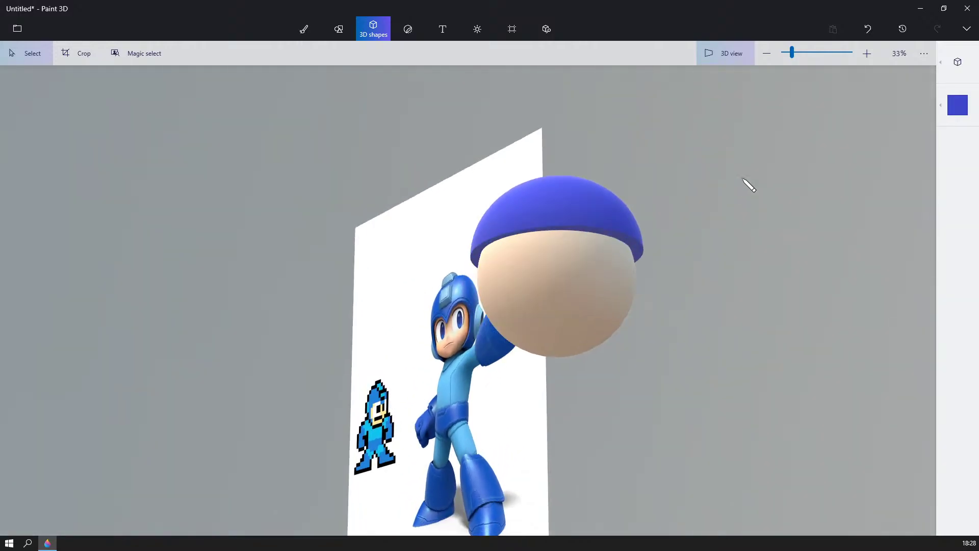
{"action": "left_click", "coordinate": [626, 236]}
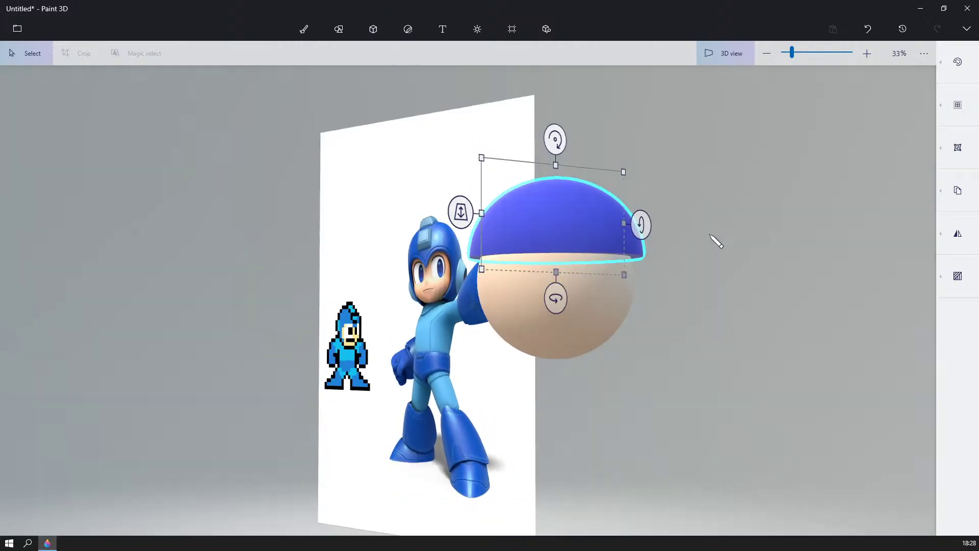
{"action": "left_click_drag", "start_coordinate": [556, 277], "coordinate": [558, 358]}
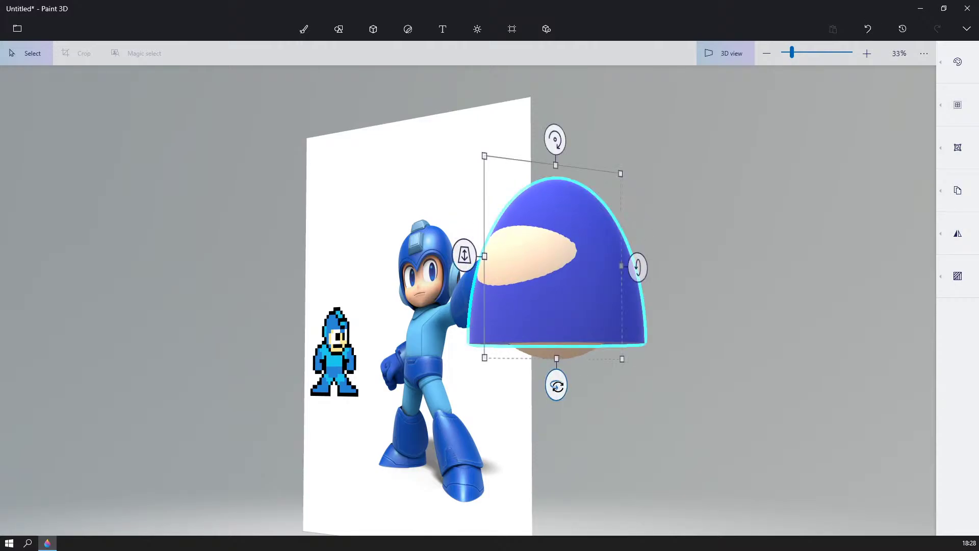
{"action": "left_click_drag", "start_coordinate": [594, 398], "coordinate": [743, 419]}
{"action": "right_click_drag", "start_coordinate": [736, 412], "coordinate": [740, 363]}
{"action": "left_click", "coordinate": [666, 429]}
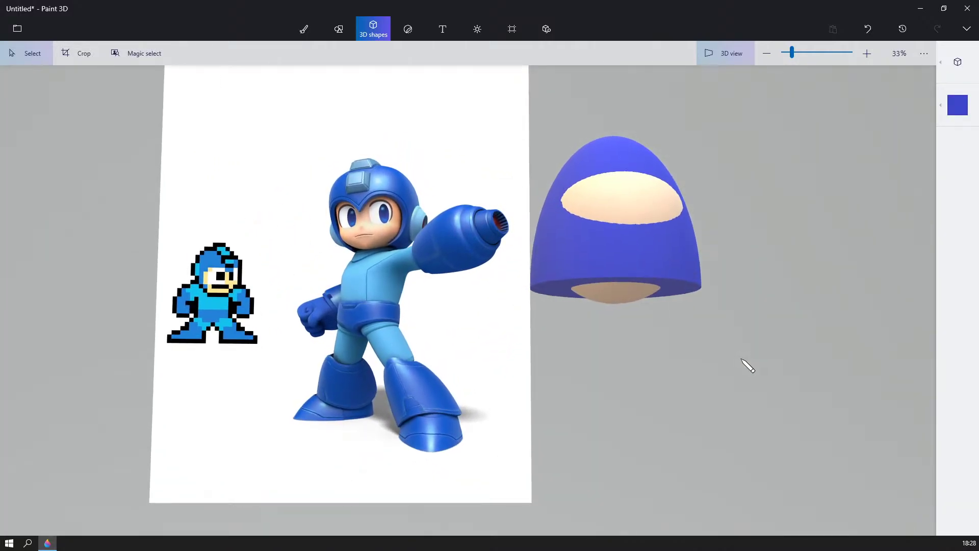
- Draw a blue 3D curved cylinder just above the helmet
{"action": "right_click_drag", "start_coordinate": [738, 272], "coordinate": [799, 284]}
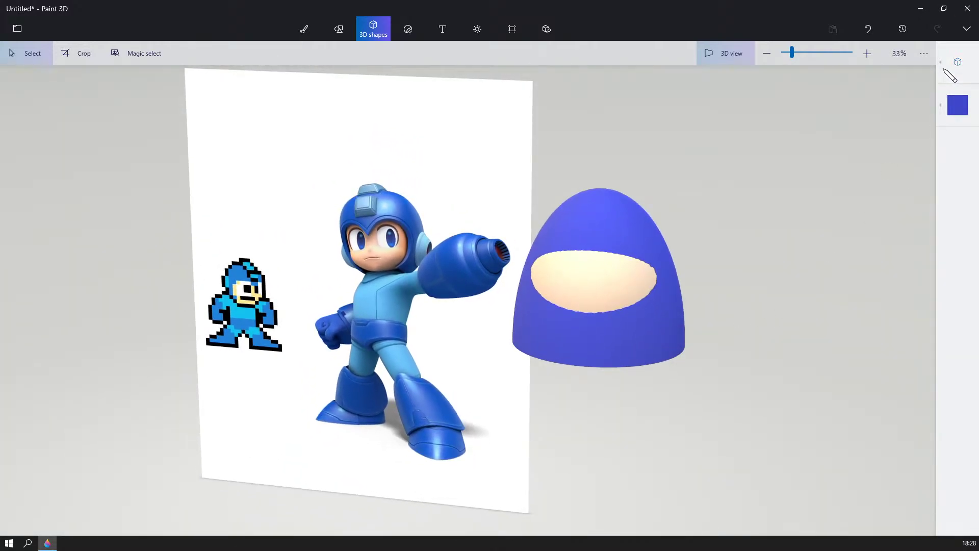
{"action": "left_click", "coordinate": [934, 84]}
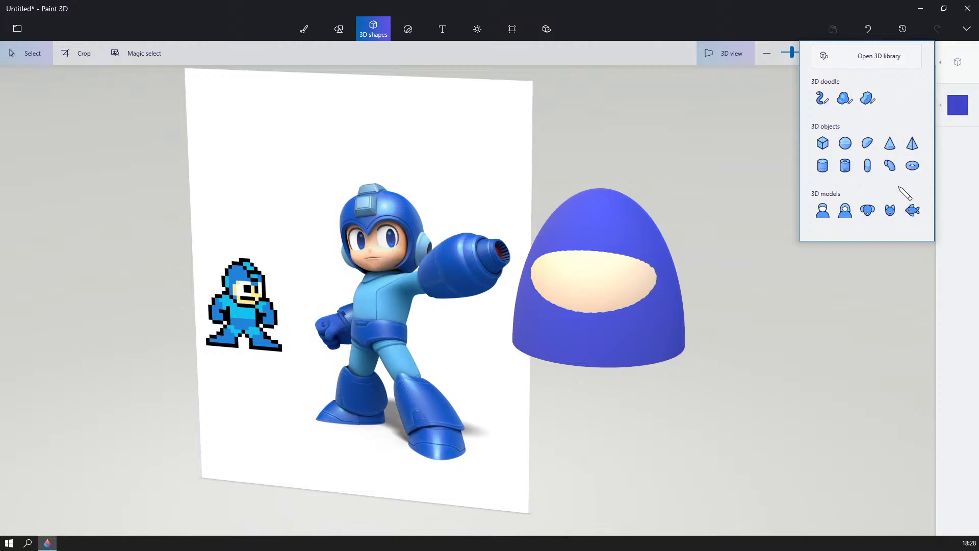
{"action": "left_click", "coordinate": [891, 168]}
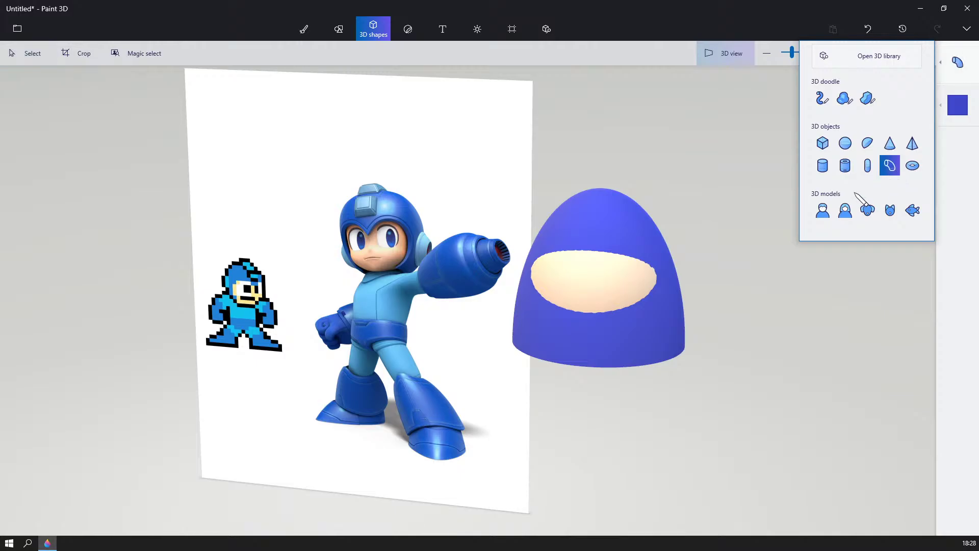
{"action": "left_click_drag", "start_coordinate": [610, 163], "coordinate": [724, 228]}
- Rotate the curved cylinder to arch from front to back and move it over the top of the helmet
{"action": "right_click_drag", "start_coordinate": [800, 151], "coordinate": [684, 223]}
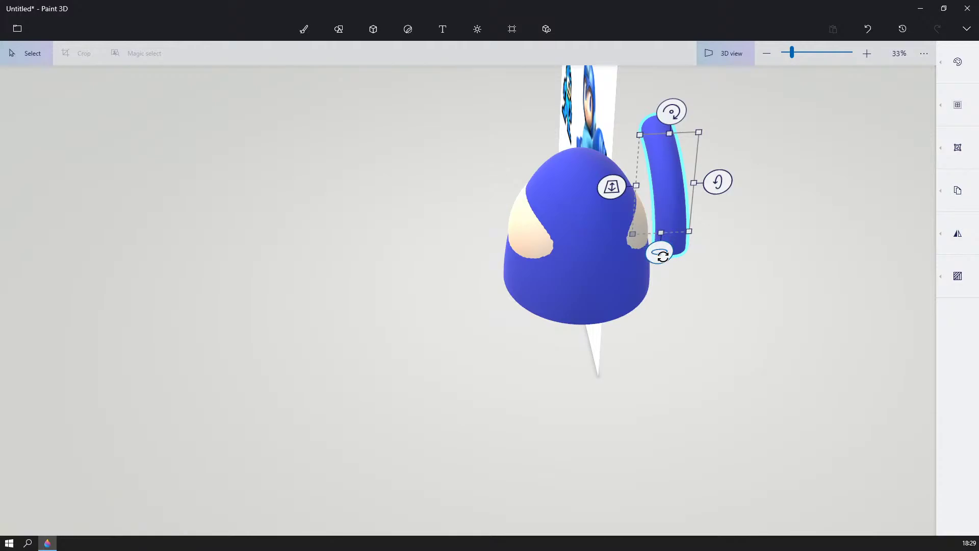
{"action": "left_click_drag", "start_coordinate": [662, 256], "coordinate": [734, 225]}
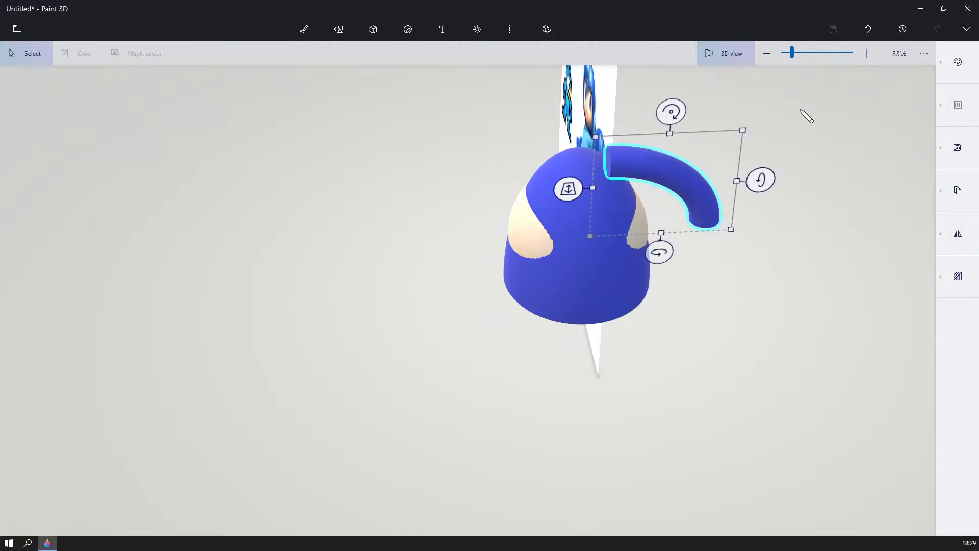
{"action": "right_click_drag", "start_coordinate": [804, 116], "coordinate": [663, 148]}
{"action": "left_click_drag", "start_coordinate": [660, 155], "coordinate": [695, 91]}
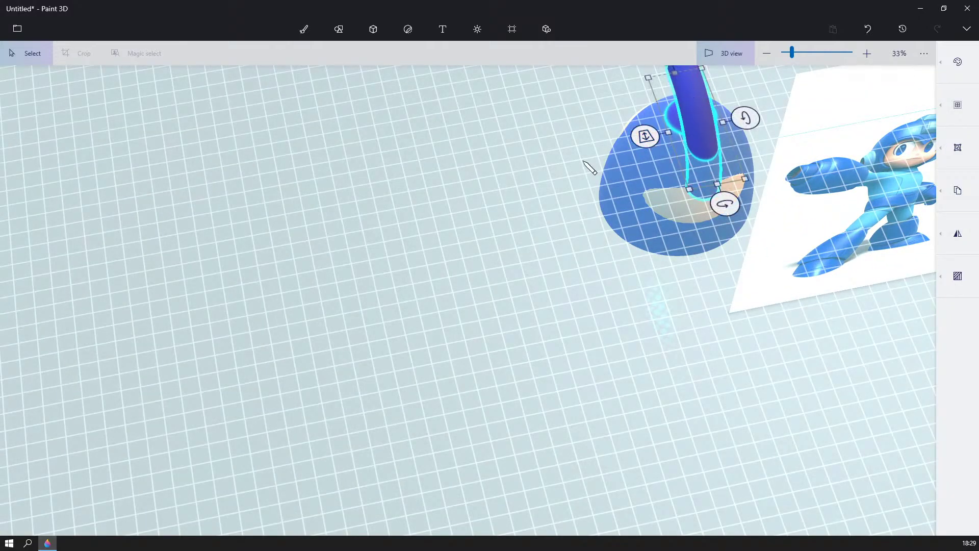
{"action": "right_click_drag", "start_coordinate": [585, 161], "coordinate": [727, 83]}
- Slightly reduce the skin sphere's depth at the back so it stays inside the helmet there
{"action": "left_click", "coordinate": [645, 204]}
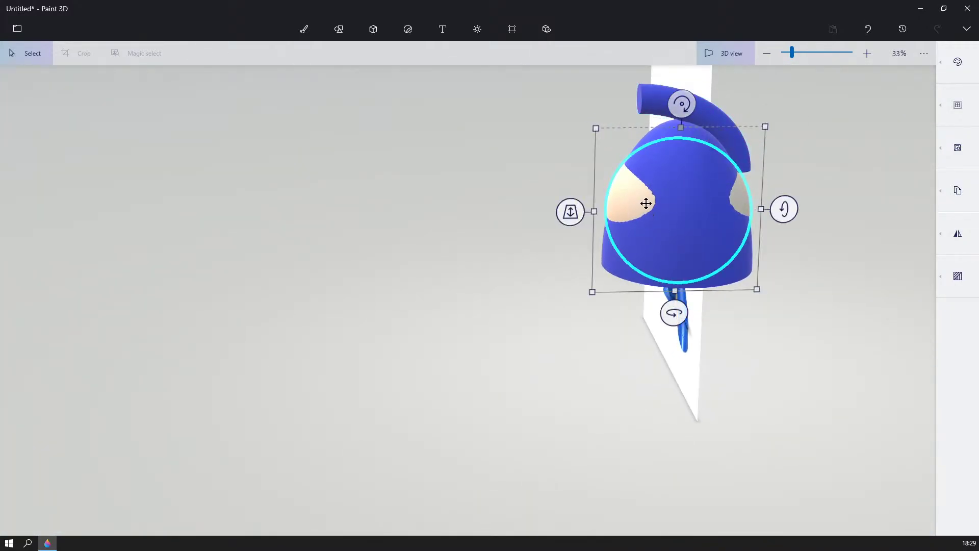
{"action": "left_click_drag", "start_coordinate": [761, 208], "coordinate": [757, 208]}
{"action": "left_click", "coordinate": [832, 196]}
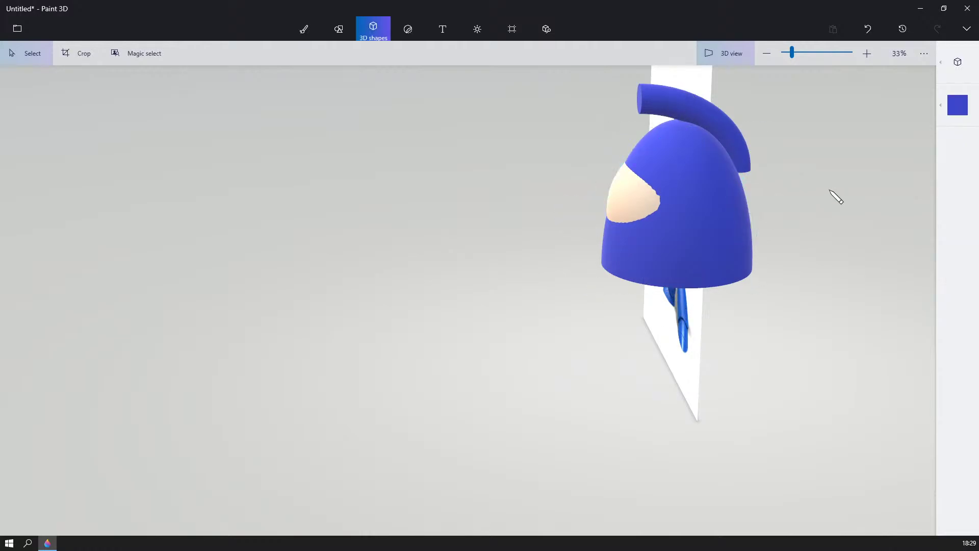
- Nudge the curved cylinder up and back above the helmet, adjust its length slightly, and tilt it to arch more evenly over the crown
{"action": "right_click_drag", "start_coordinate": [831, 196], "coordinate": [855, 181]}
{"action": "right_click_drag", "start_coordinate": [832, 148], "coordinate": [728, 255]}
{"action": "left_click", "coordinate": [640, 222]}
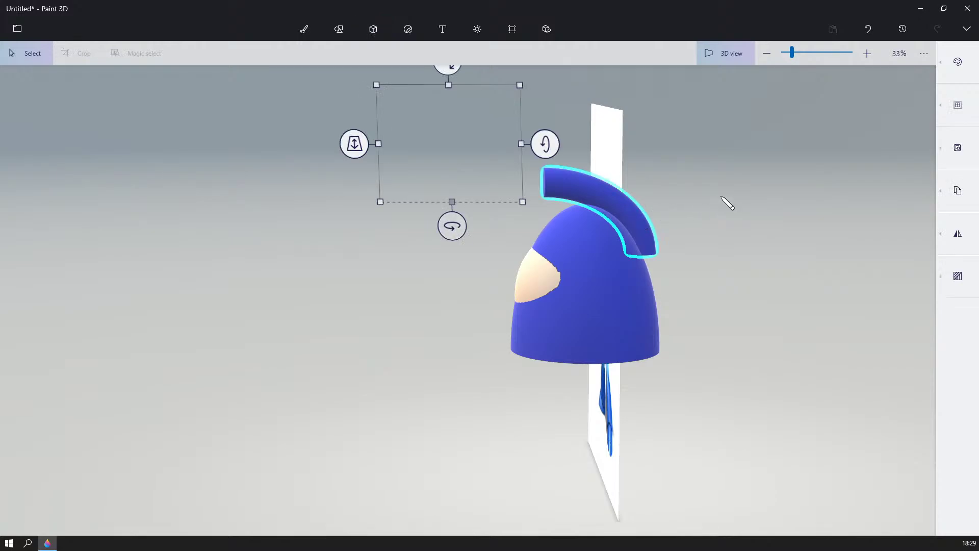
{"action": "right_click_drag", "start_coordinate": [726, 201], "coordinate": [581, 151]}
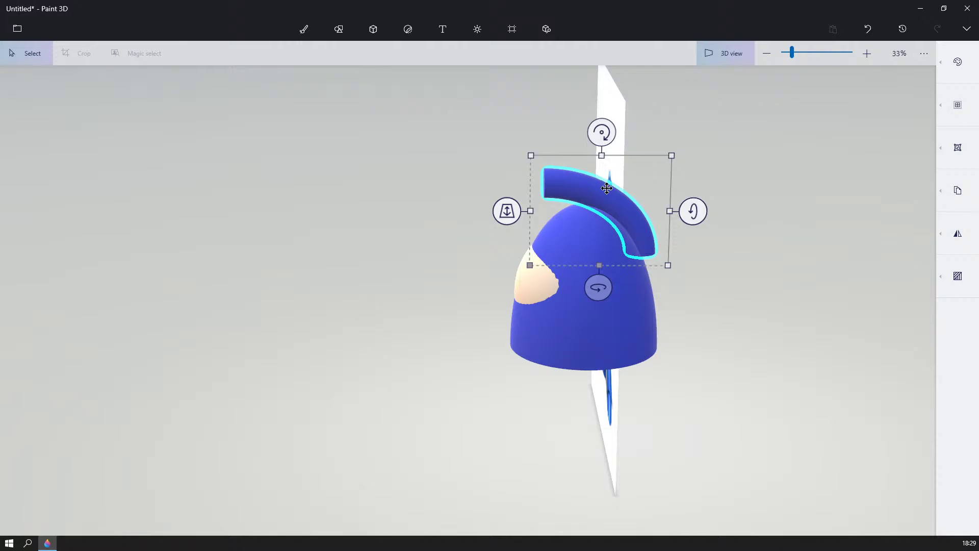
{"action": "left_click_drag", "start_coordinate": [606, 188], "coordinate": [617, 187]}
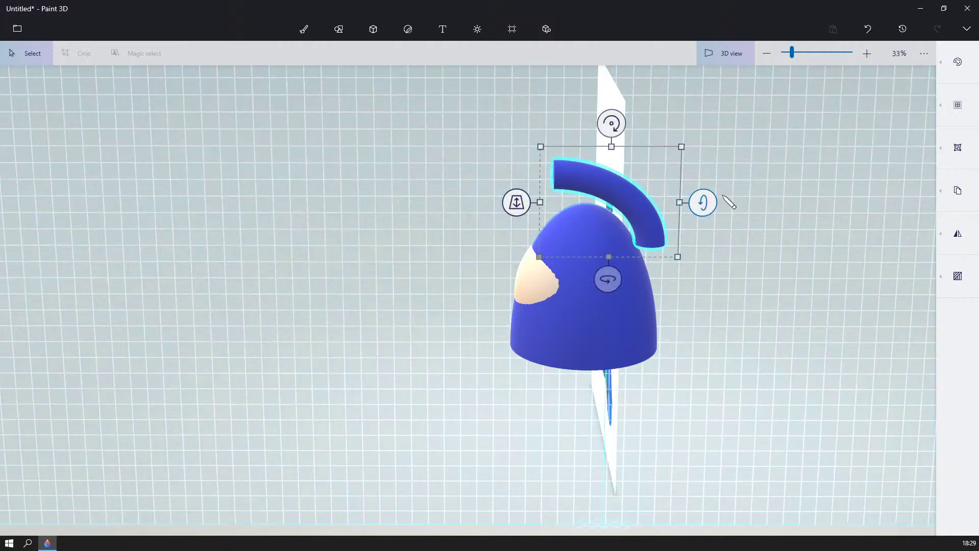
{"action": "mouse_move", "coordinate": [773, 199]}
{"action": "right_mouse_down"}
{"action": "mouse_move", "coordinate": [856, 190]}
{"action": "mouse_move", "coordinate": [814, 213]}
{"action": "mouse_move", "coordinate": [760, 203]}
{"action": "right_mouse_up"}
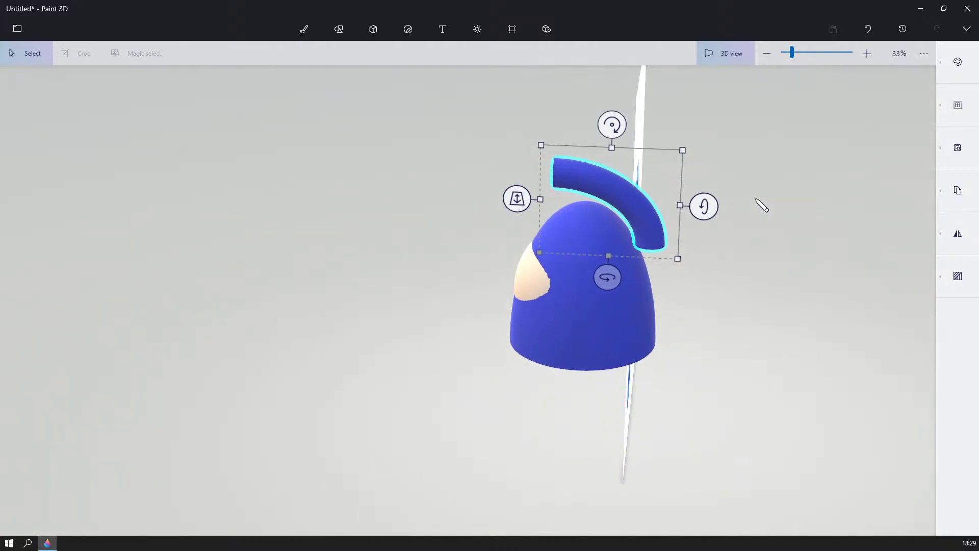
{"action": "mouse_move", "coordinate": [538, 194]}
{"action": "left_mouse_down"}
{"action": "mouse_move", "coordinate": [529, 200]}
{"action": "mouse_move", "coordinate": [538, 200]}
{"action": "left_mouse_up"}
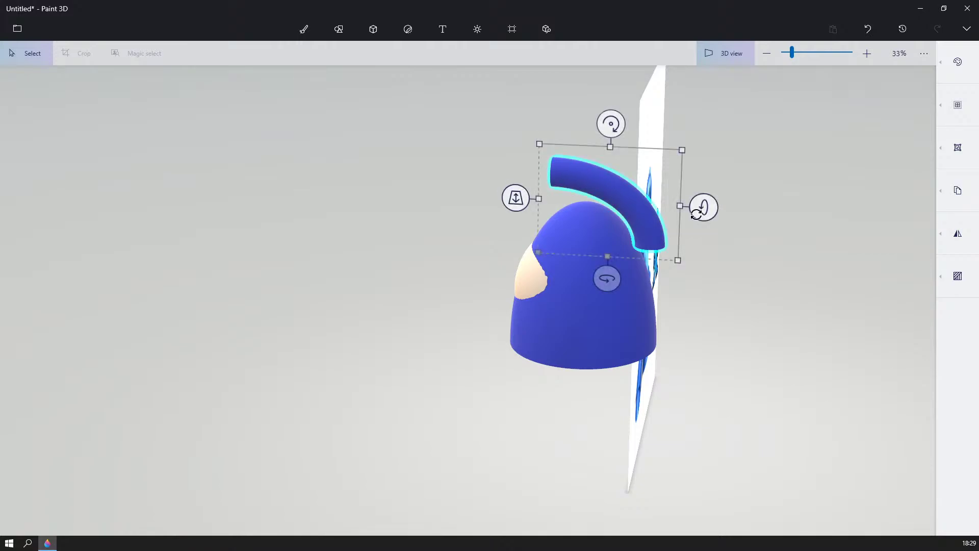
{"action": "right_click_drag", "start_coordinate": [831, 229], "coordinate": [834, 182]}
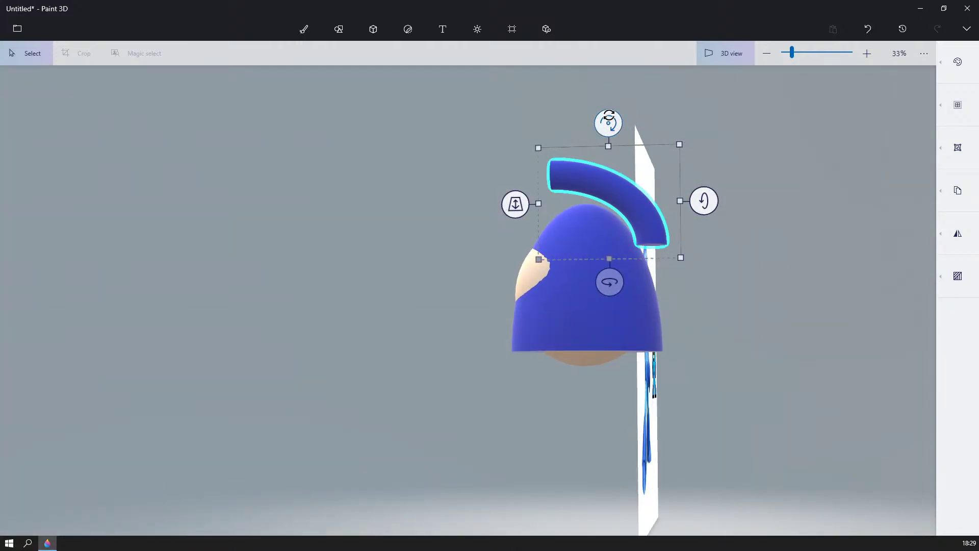
{"action": "left_click_drag", "start_coordinate": [608, 116], "coordinate": [590, 122]}
{"action": "left_click", "coordinate": [744, 197]}
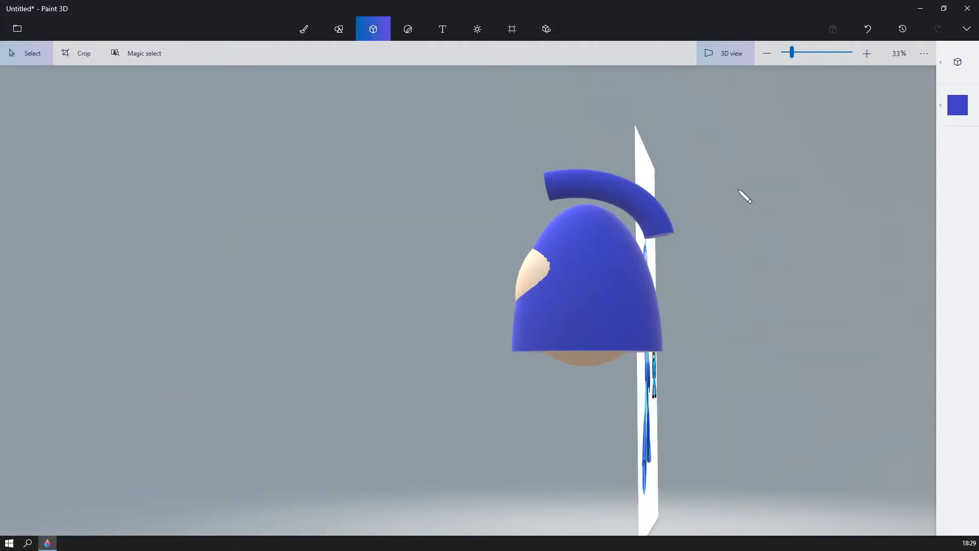
- Recolour the curved cylinder on top of the helmet light blue
{"action": "right_click_drag", "start_coordinate": [745, 196], "coordinate": [882, 192]}
{"action": "middle_click_drag", "start_coordinate": [869, 199], "coordinate": [664, 223]}
{"action": "scroll", "coordinate": [506, 336], "scroll_direction": "up", "scroll_amount": 1}
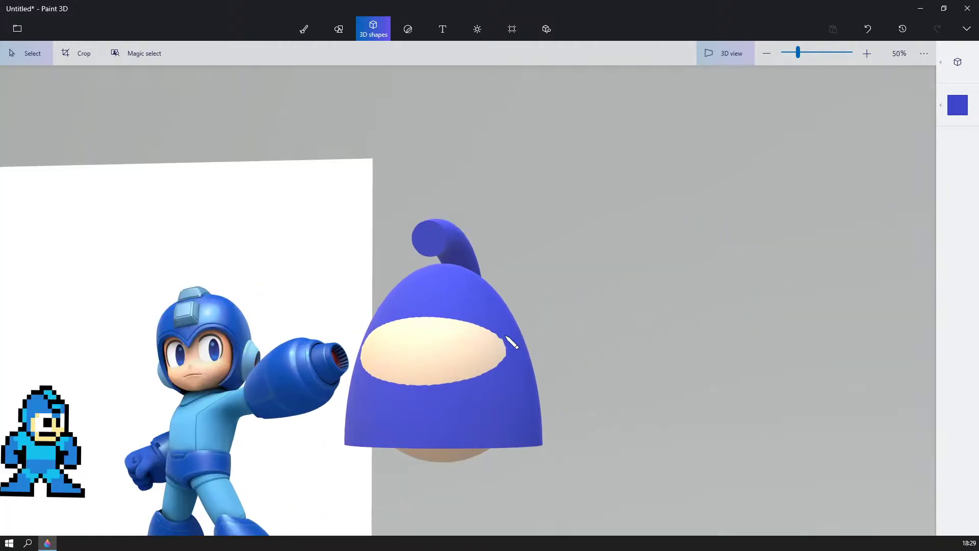
{"action": "right_click_drag", "start_coordinate": [510, 342], "coordinate": [635, 261]}
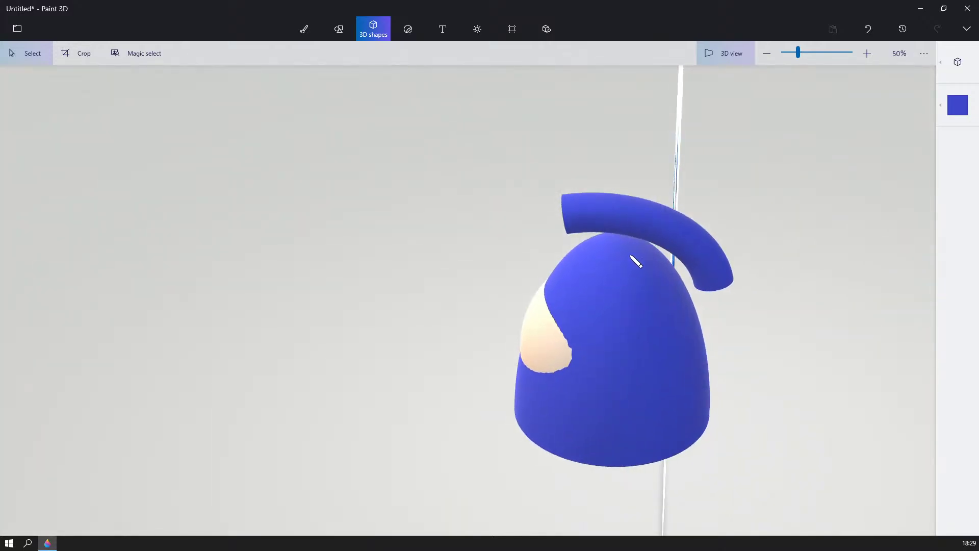
{"action": "left_click", "coordinate": [647, 227]}
{"action": "right_click_drag", "start_coordinate": [771, 193], "coordinate": [788, 181]}
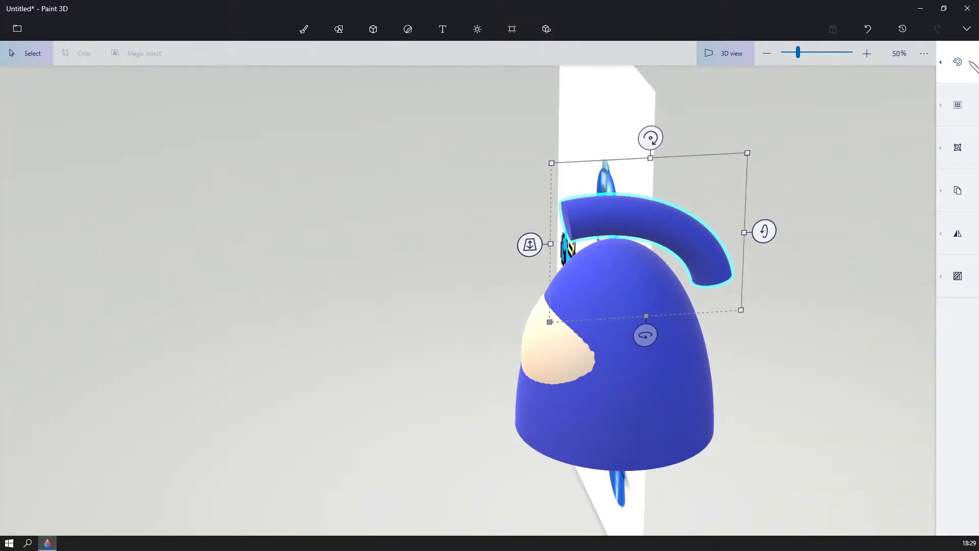
{"action": "left_click", "coordinate": [961, 75]}
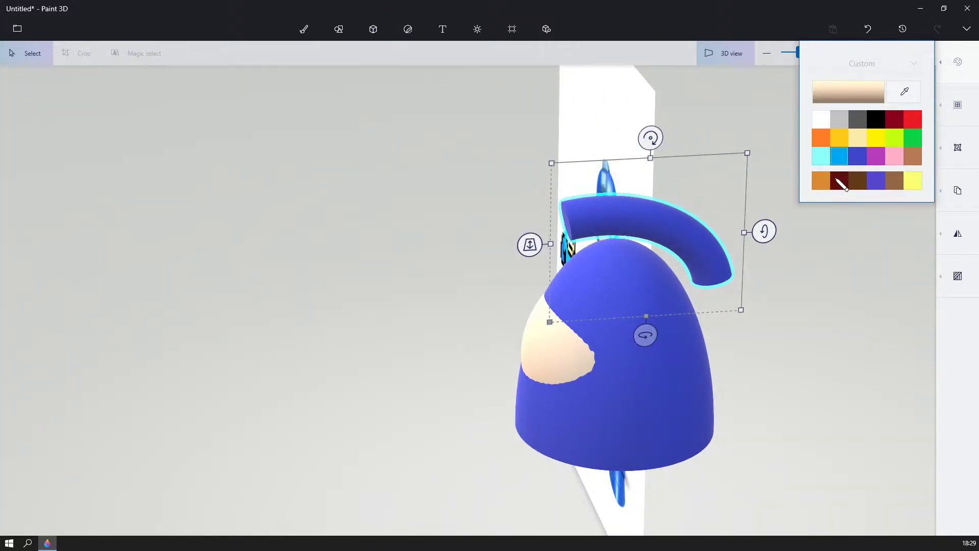
{"action": "left_click", "coordinate": [839, 155]}
{"action": "left_click", "coordinate": [816, 290]}
- Face the front of the head and set up the Marker brush with white as its colour
{"action": "right_click_drag", "start_coordinate": [822, 296], "coordinate": [831, 336]}
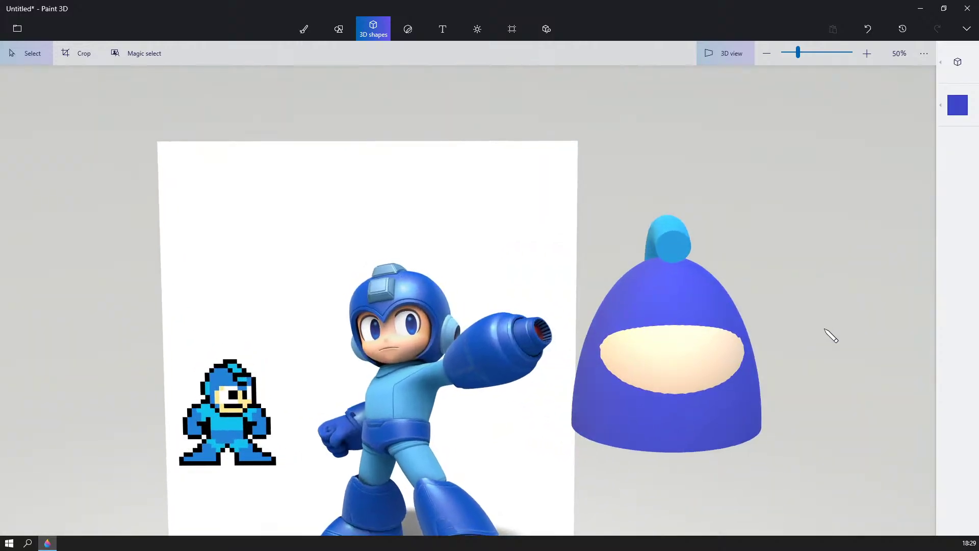
{"action": "middle_click_drag", "start_coordinate": [831, 337], "coordinate": [754, 301]}
{"action": "scroll", "coordinate": [758, 321], "scroll_direction": "up", "scroll_amount": 2}
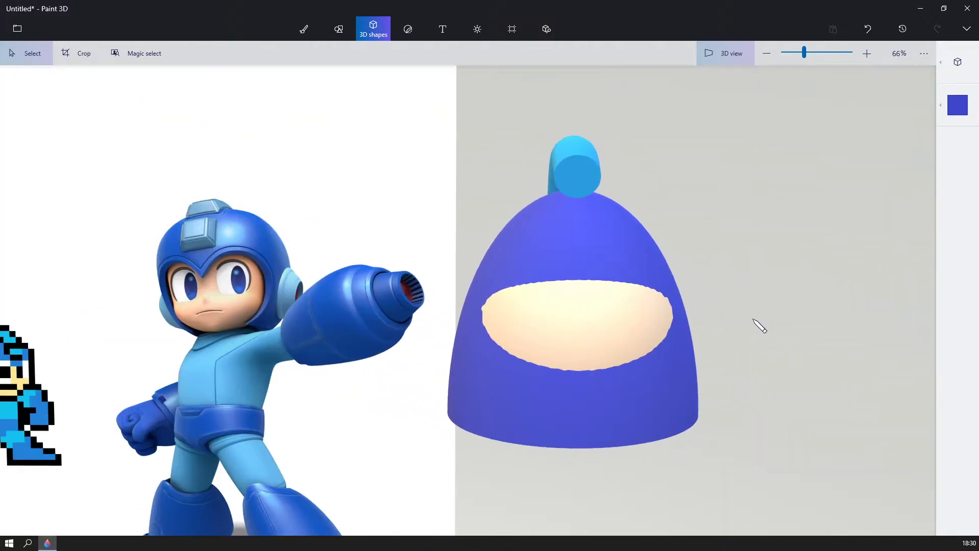
{"action": "right_click_drag", "start_coordinate": [748, 320], "coordinate": [762, 297]}
{"action": "left_click", "coordinate": [957, 62]}
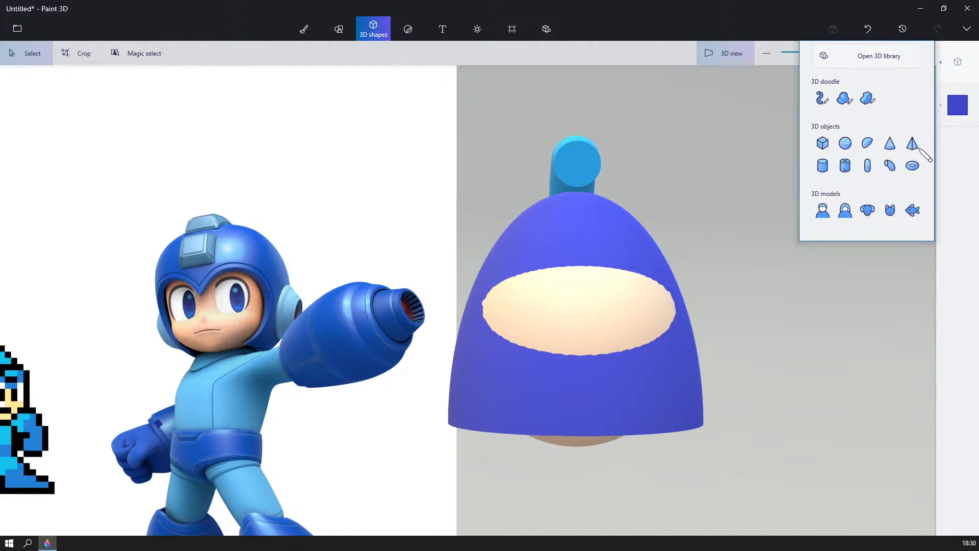
{"action": "left_click", "coordinate": [307, 29]}
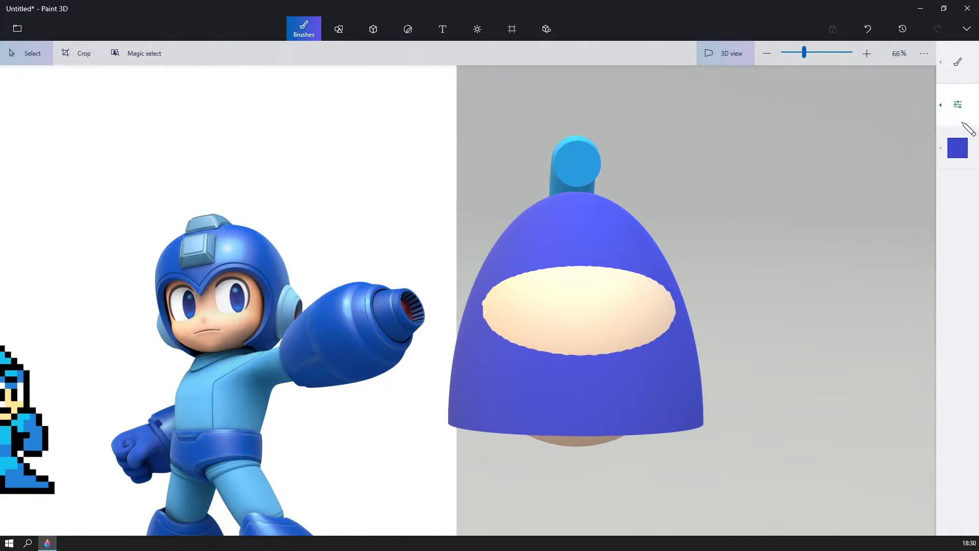
{"action": "left_click", "coordinate": [957, 62]}
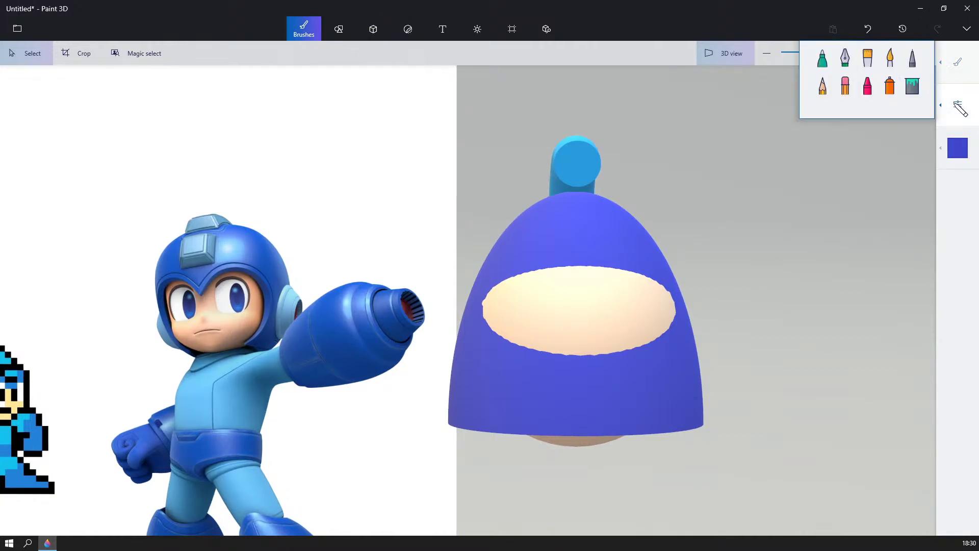
{"action": "left_click", "coordinate": [828, 62]}
{"action": "left_click", "coordinate": [957, 149]}
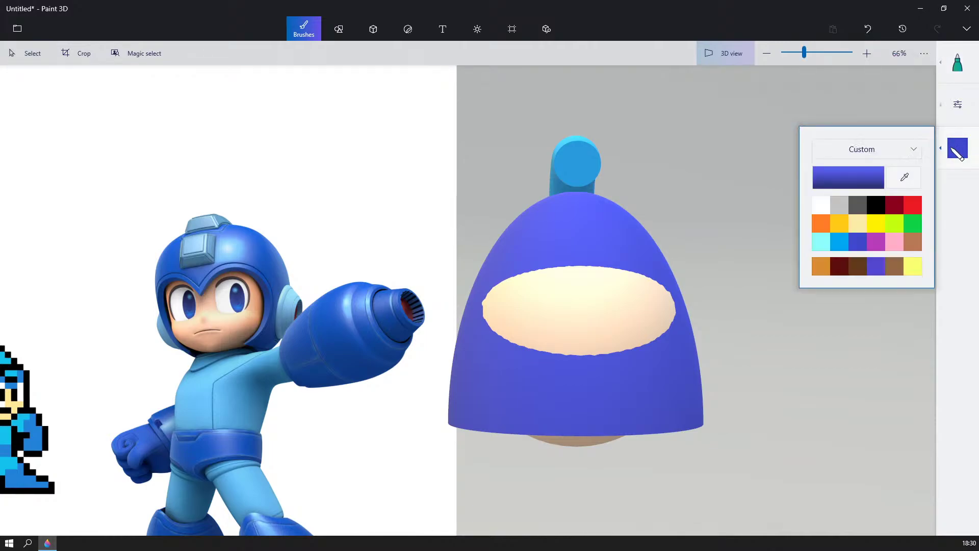
{"action": "left_click", "coordinate": [822, 207]}
- Try outlining an eye on the face with the white marker at 7 px thickness, and undo the stroke
{"action": "left_click", "coordinate": [953, 75]}
{"action": "left_click", "coordinate": [943, 106]}
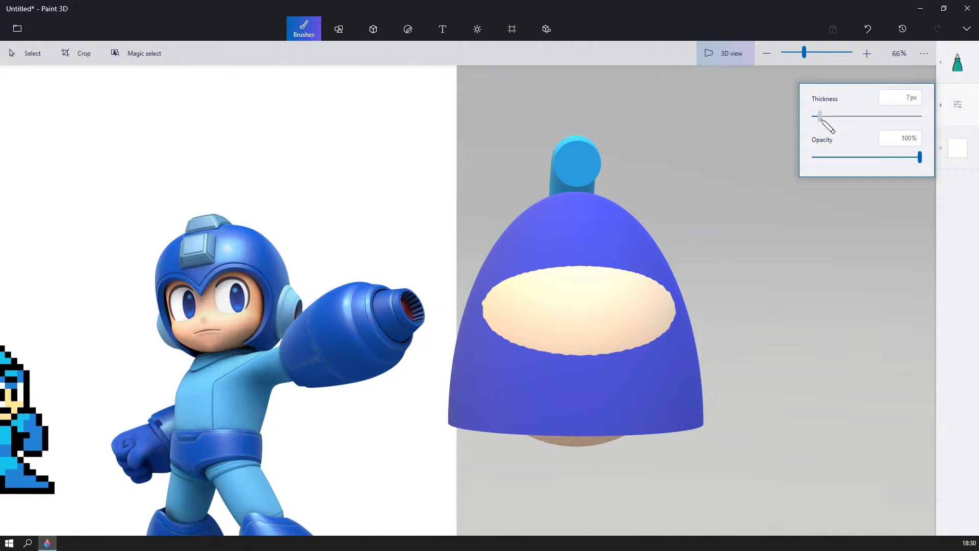
{"action": "left_click_drag", "start_coordinate": [545, 292], "coordinate": [532, 312]}
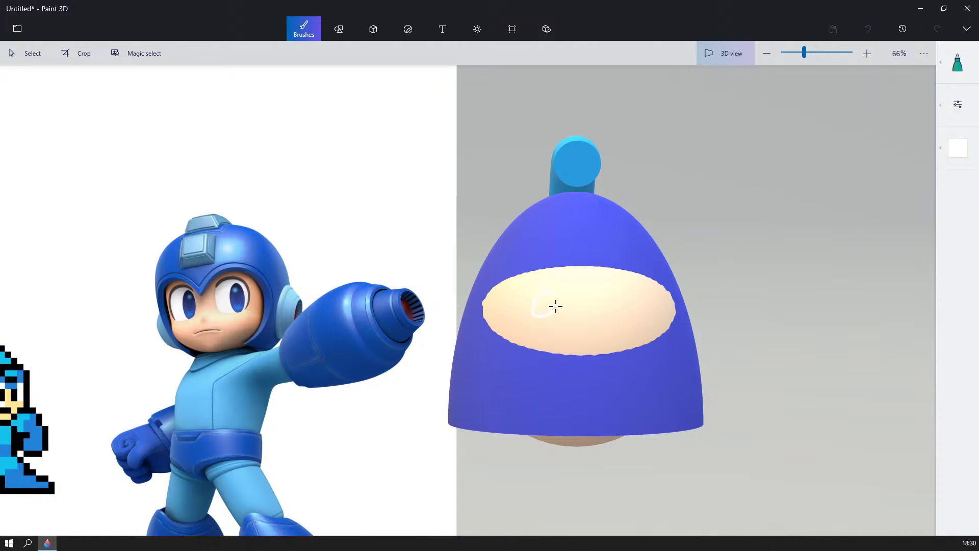
{"action": "left_click", "coordinate": [867, 28]}
- Paint two filled white eyes side by side on the face with the white marker at 26 px thickness
{"action": "left_click", "coordinate": [958, 105]}
{"action": "left_click_drag", "start_coordinate": [821, 116], "coordinate": [840, 117]}
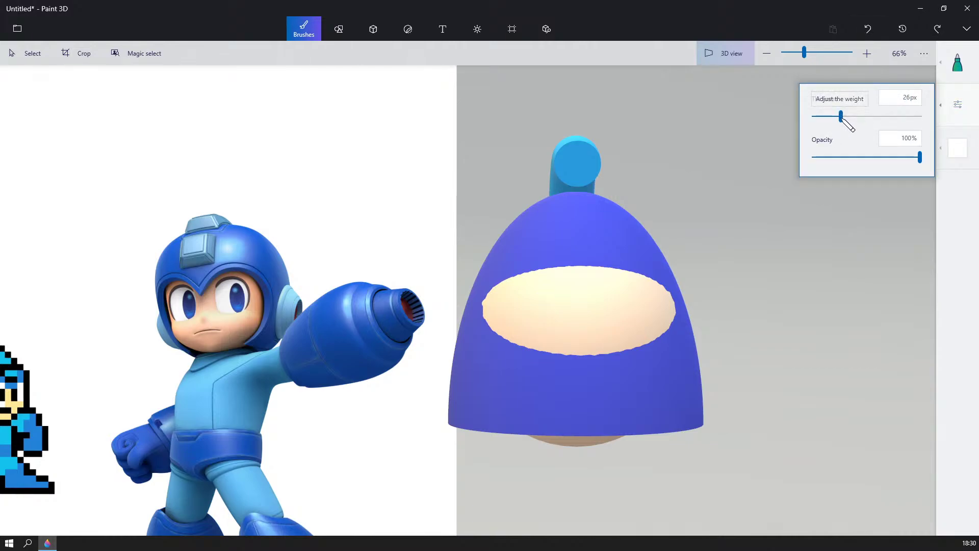
{"action": "left_click_drag", "start_coordinate": [537, 303], "coordinate": [530, 316]}
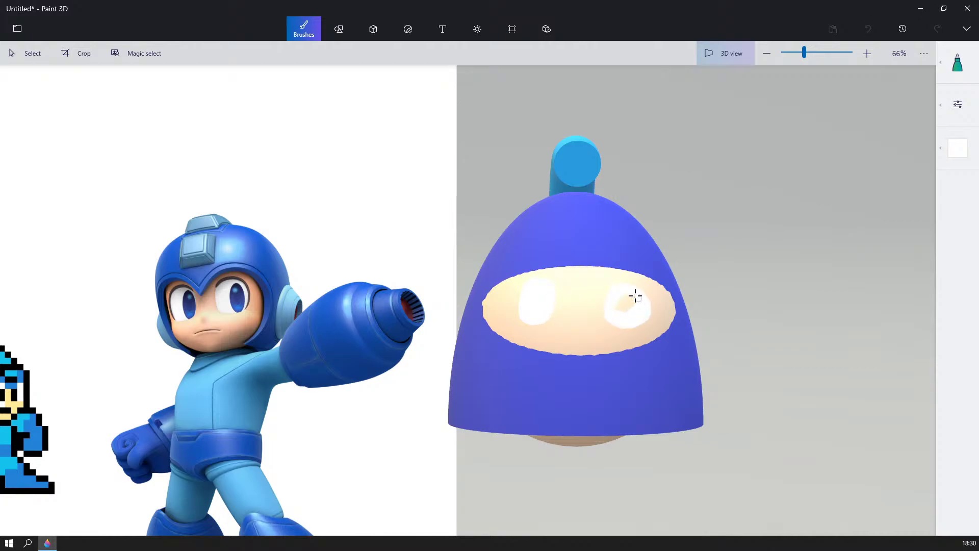
{"action": "left_click_drag", "start_coordinate": [627, 306], "coordinate": [629, 311]}
{"action": "mouse_move", "coordinate": [629, 311]}
{"action": "right_mouse_down"}
{"action": "mouse_move", "coordinate": [598, 341]}
{"action": "mouse_move", "coordinate": [653, 324]}
{"action": "right_mouse_up"}
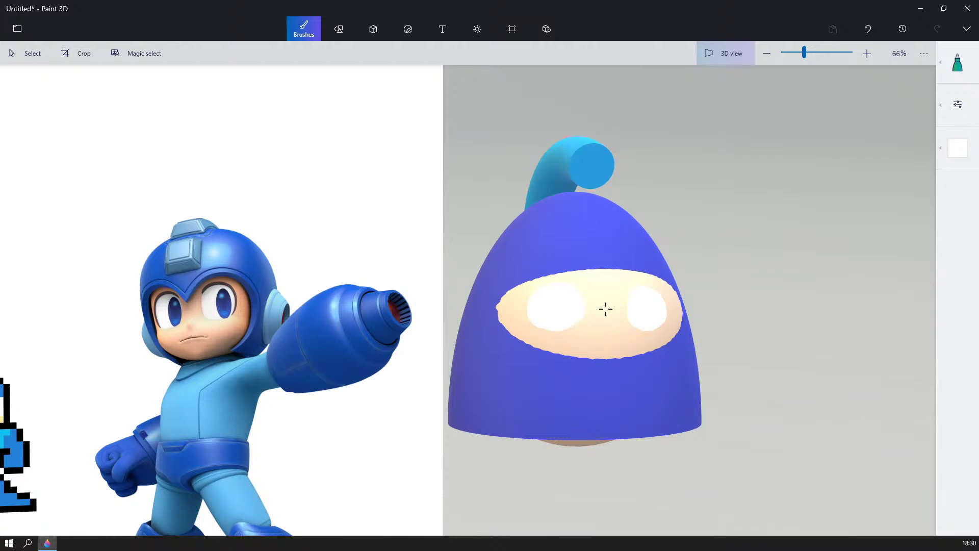
{"action": "right_click_drag", "start_coordinate": [605, 309], "coordinate": [571, 319]}
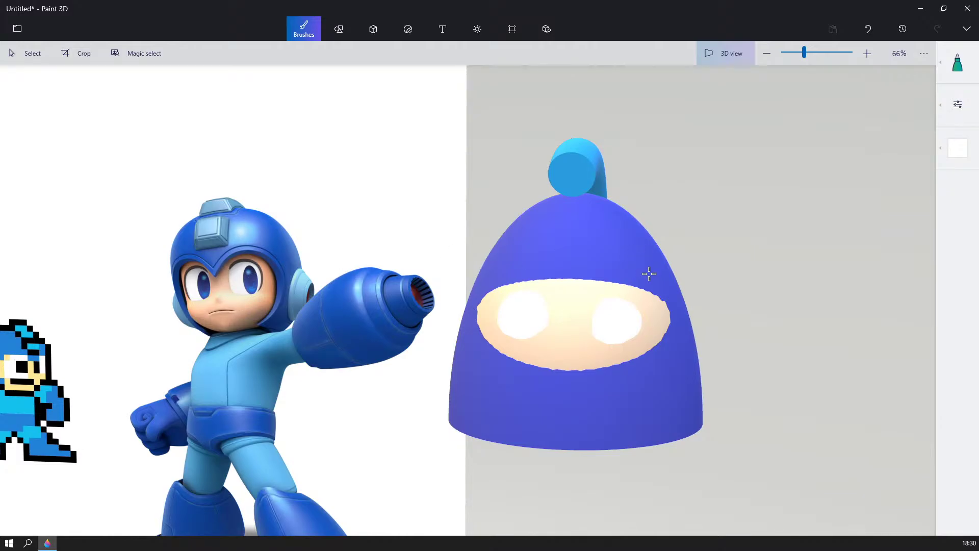
- Sample the skin tone beside the painted eyes as the marker colour
{"action": "scroll", "coordinate": [638, 308], "scroll_direction": "up", "scroll_amount": 3}
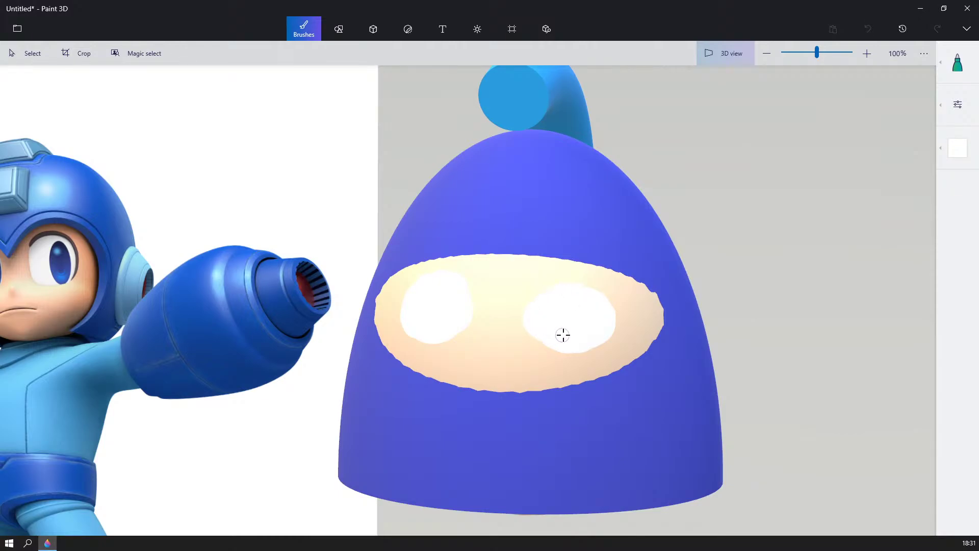
{"action": "right_click_drag", "start_coordinate": [562, 335], "coordinate": [525, 338]}
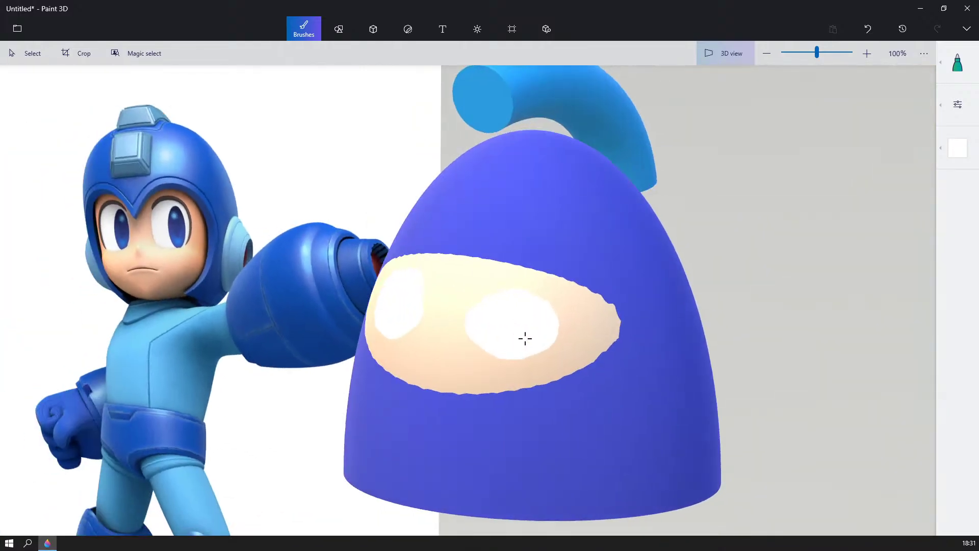
{"action": "scroll", "coordinate": [578, 328], "scroll_direction": "up", "scroll_amount": 5}
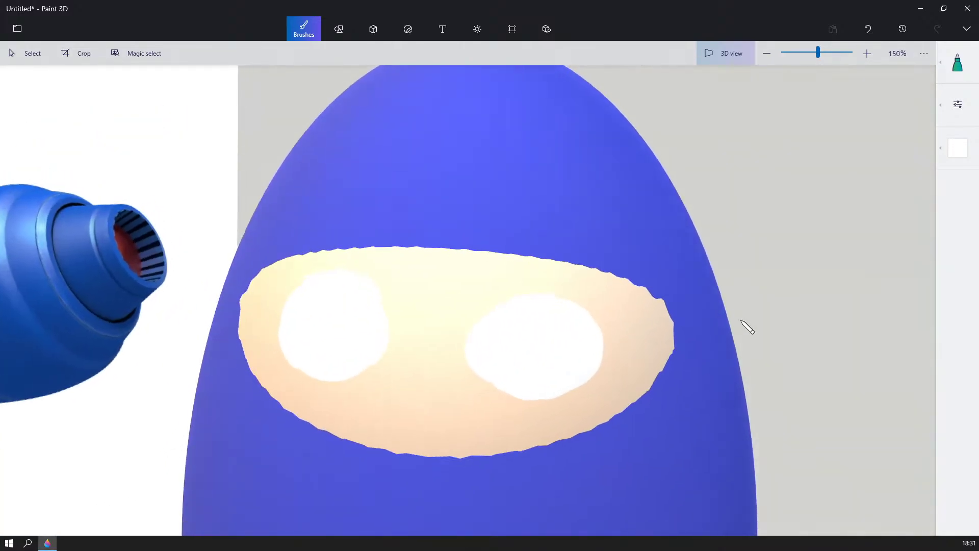
{"action": "scroll", "coordinate": [747, 327], "scroll_direction": "up", "scroll_amount": 5}
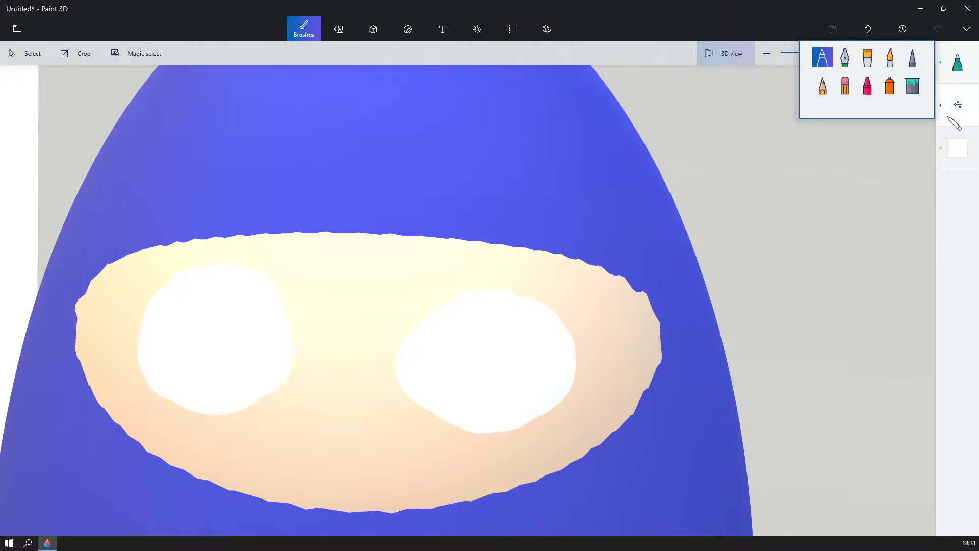
{"action": "left_click", "coordinate": [956, 147]}
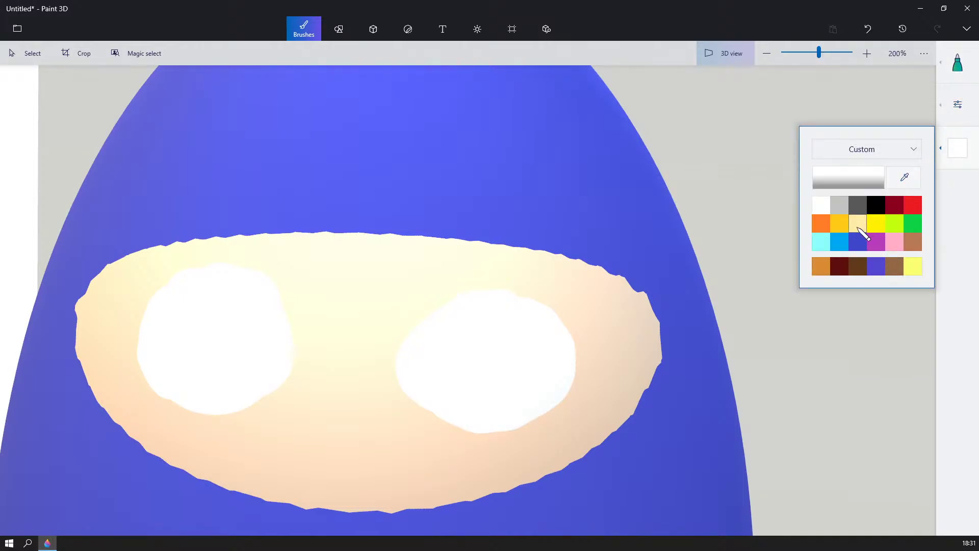
{"action": "left_click", "coordinate": [906, 184]}
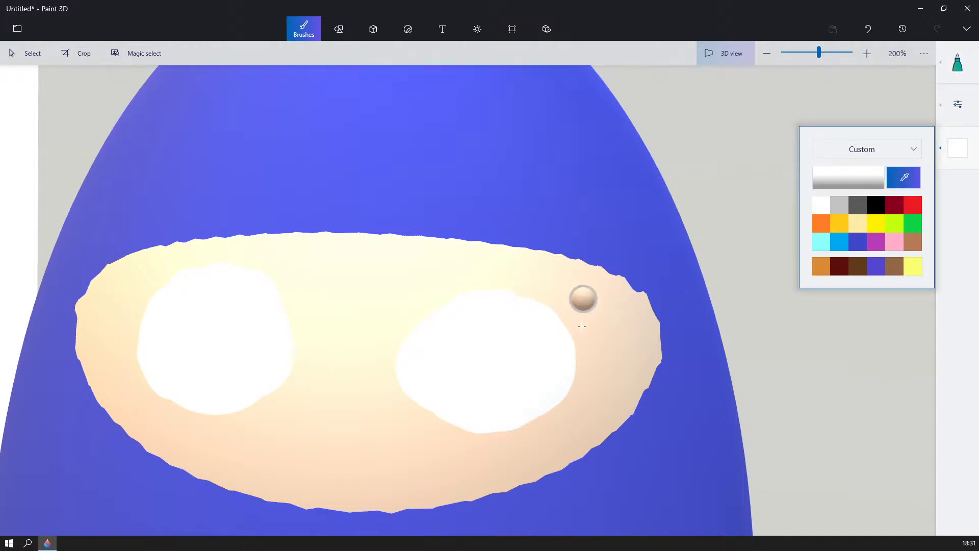
{"action": "left_click", "coordinate": [604, 315]}
- Darken the sampled skin tone to tan and set the marker thickness to 5 px
{"action": "left_click", "coordinate": [956, 148]}
{"action": "left_click", "coordinate": [900, 175]}
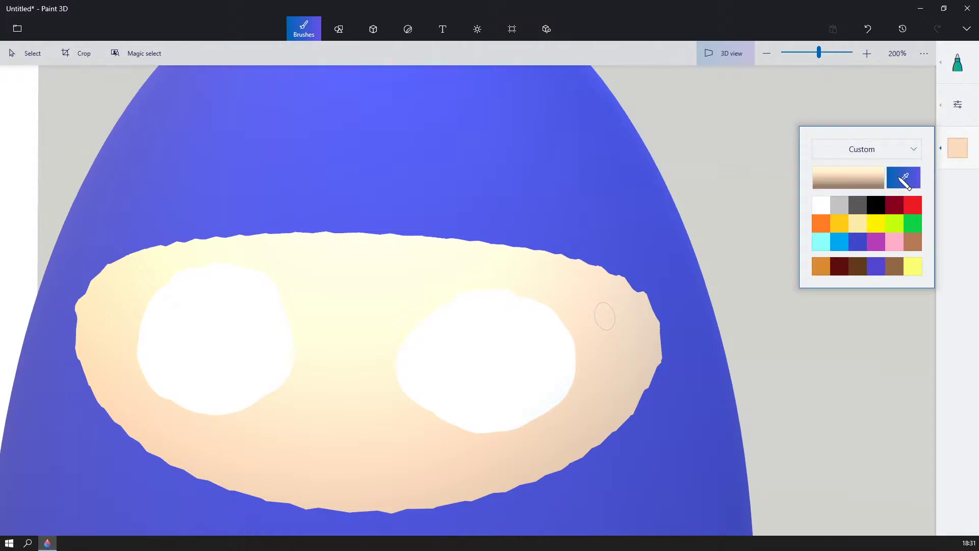
{"action": "left_click", "coordinate": [878, 186]}
{"action": "left_click_drag", "start_coordinate": [425, 192], "coordinate": [440, 209]}
{"action": "left_click", "coordinate": [437, 375]}
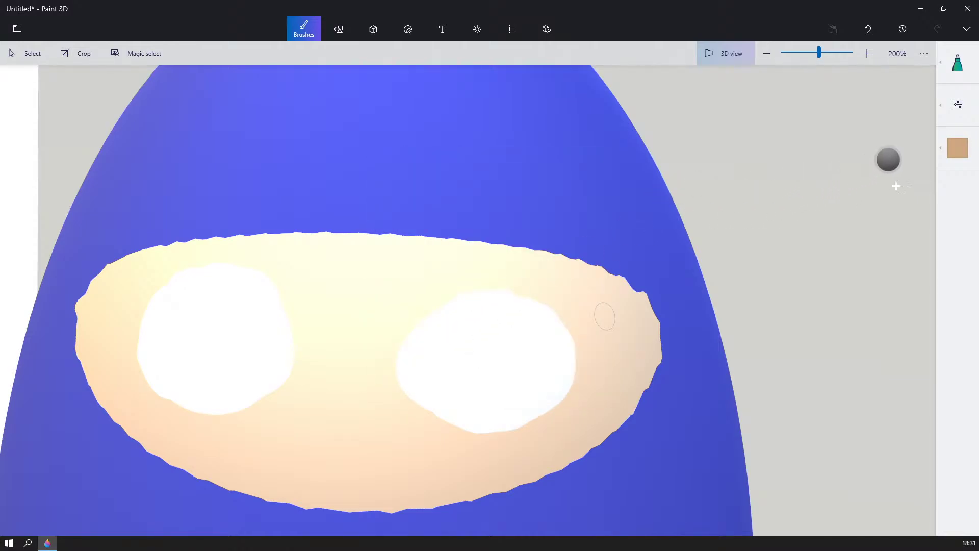
{"action": "left_click", "coordinate": [951, 151]}
{"action": "left_click", "coordinate": [956, 102]}
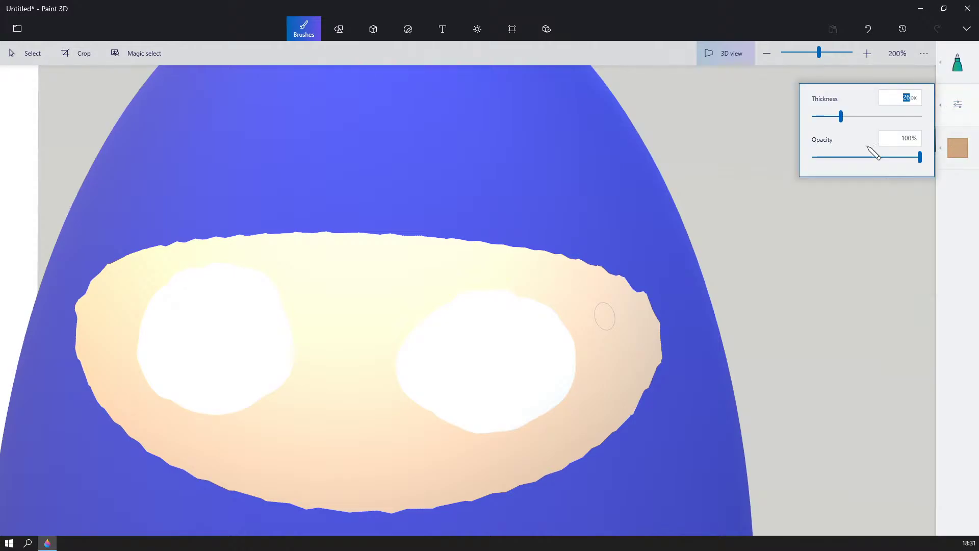
{"action": "left_click_drag", "start_coordinate": [840, 117], "coordinate": [819, 118]}
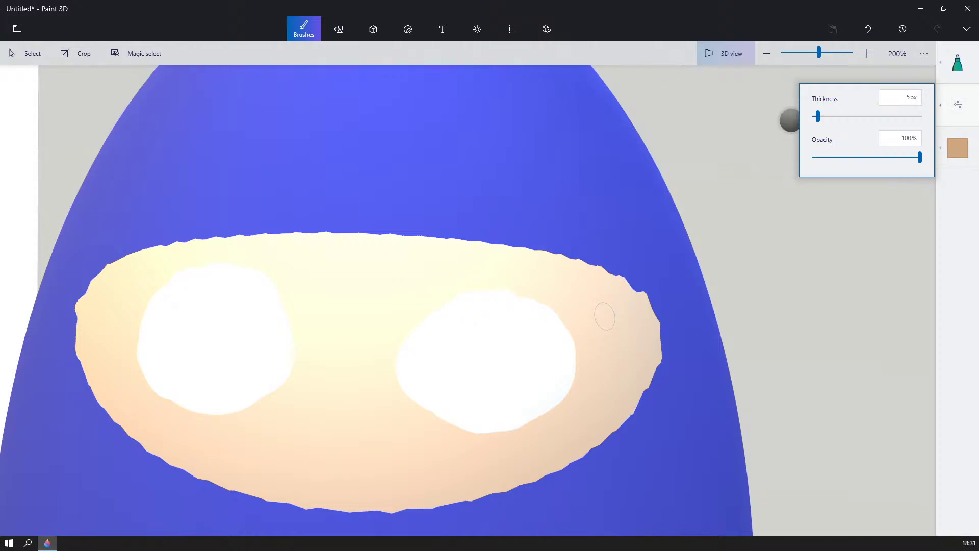
{"action": "left_click", "coordinate": [956, 62]}
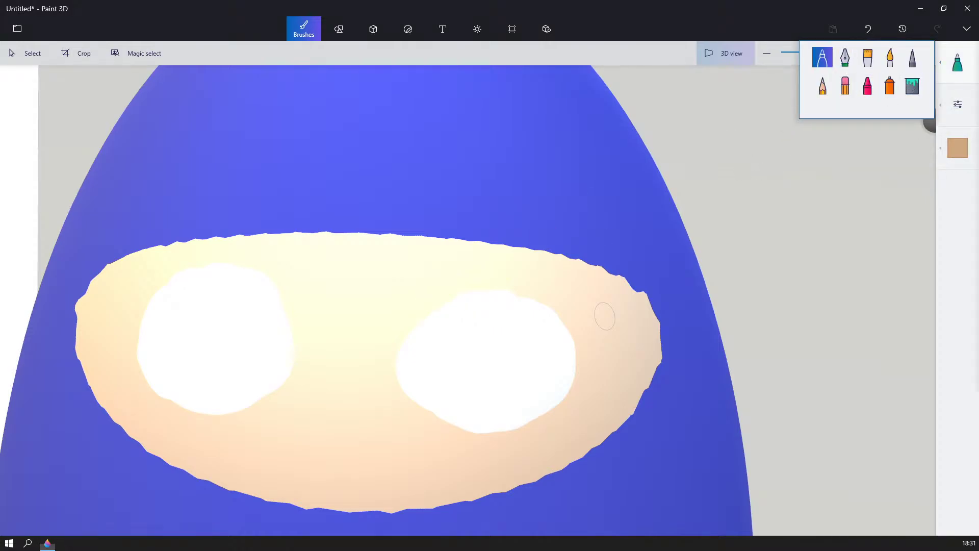
{"action": "left_click", "coordinate": [956, 148]}
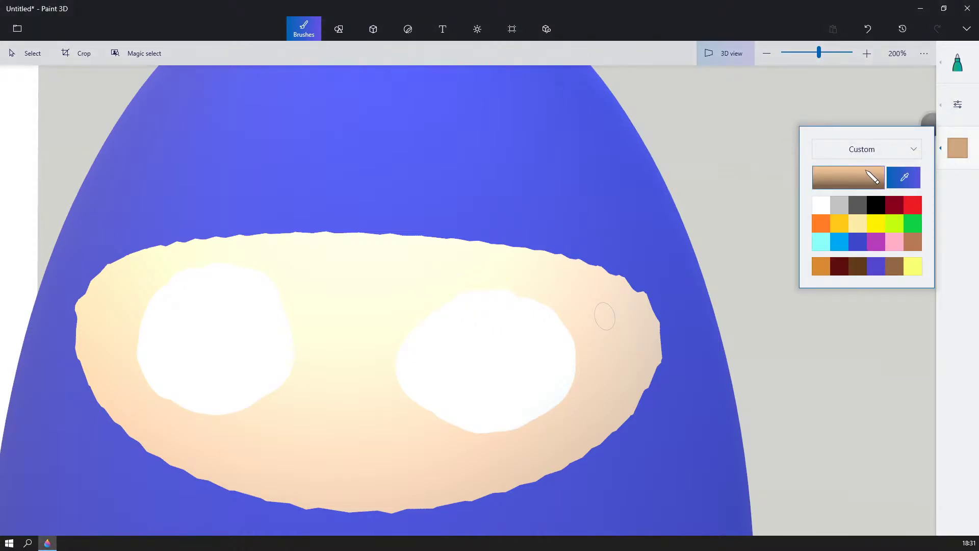
{"action": "left_click", "coordinate": [869, 178]}
{"action": "left_click", "coordinate": [438, 379]}
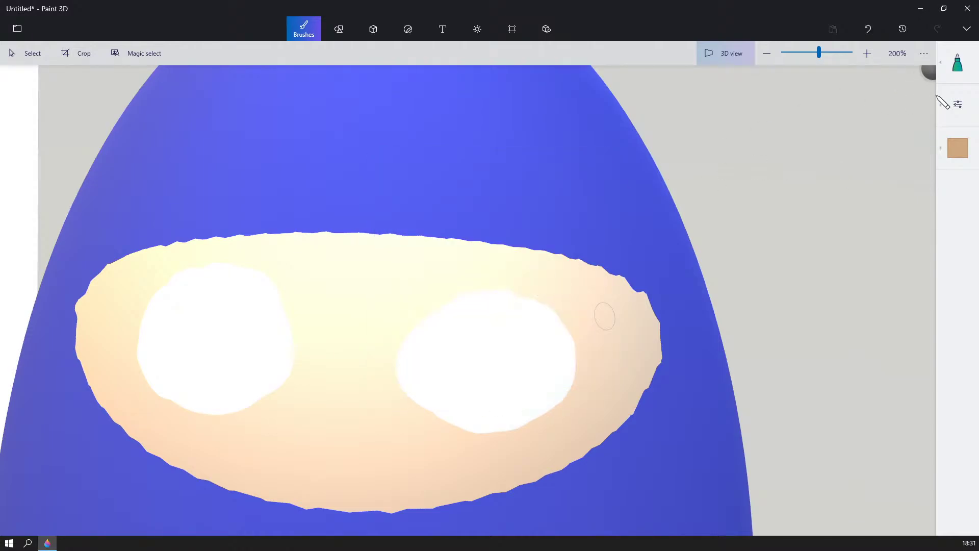
{"action": "left_click", "coordinate": [957, 62]}
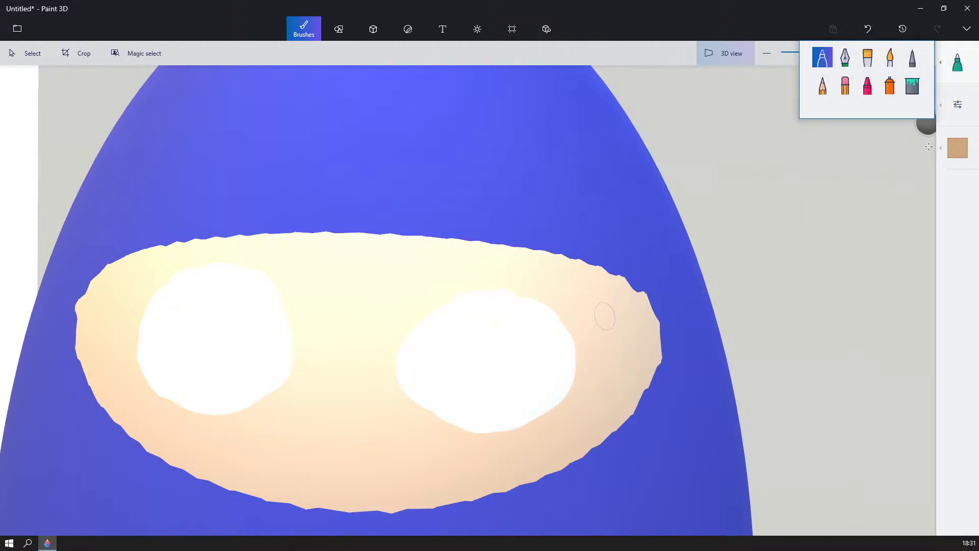
{"action": "left_click", "coordinate": [957, 148]}
{"action": "left_click", "coordinate": [957, 62]}
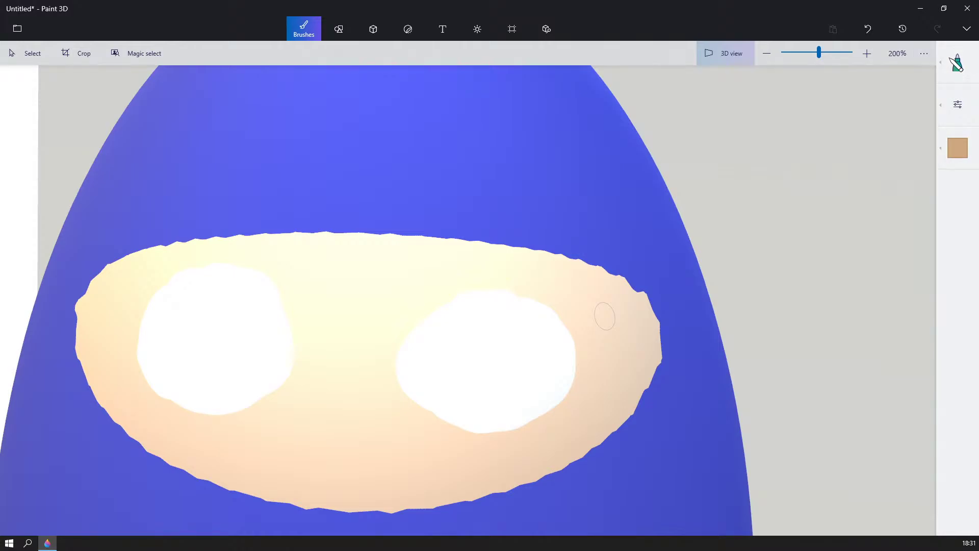
- Outline the white eye on the viewer's right in tan and draw a curved eyelid line above it
{"action": "left_click_drag", "start_coordinate": [396, 357], "coordinate": [404, 343]}
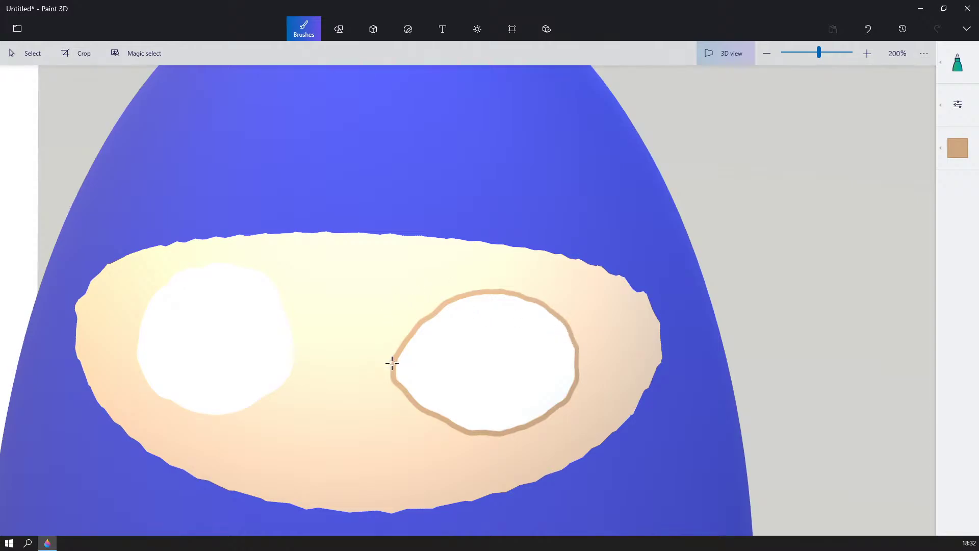
{"action": "left_click_drag", "start_coordinate": [393, 333], "coordinate": [413, 304]}
{"action": "mouse_move", "coordinate": [484, 270]}
{"action": "left_mouse_down"}
{"action": "mouse_move", "coordinate": [572, 287]}
{"action": "mouse_move", "coordinate": [616, 332]}
{"action": "left_mouse_up"}
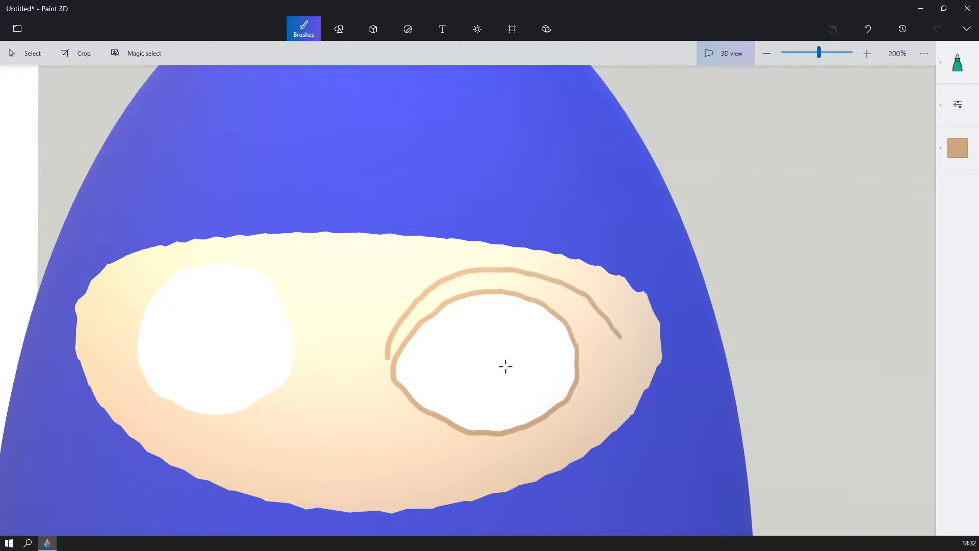
- Draw two tan crease lines beneath the outlined eye, starting from its inner corner
{"action": "scroll", "coordinate": [506, 366], "scroll_direction": "down", "scroll_amount": 1}
{"action": "scroll", "coordinate": [525, 323], "scroll_direction": "up", "scroll_amount": 2, "text": "ctrl"}
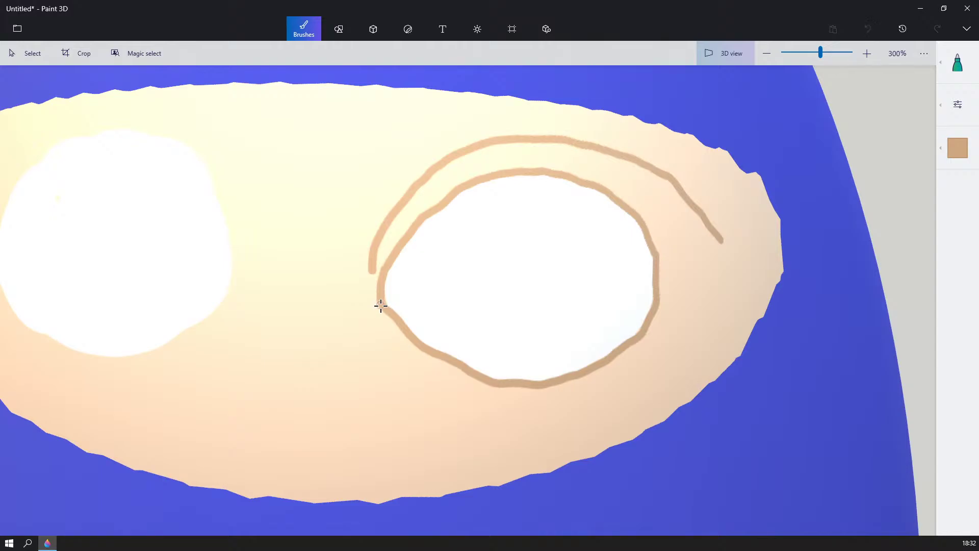
{"action": "mouse_move", "coordinate": [381, 305]}
{"action": "left_mouse_down"}
{"action": "mouse_move", "coordinate": [408, 368]}
{"action": "mouse_move", "coordinate": [440, 388]}
{"action": "mouse_move", "coordinate": [574, 400]}
{"action": "mouse_move", "coordinate": [627, 380]}
{"action": "left_mouse_up"}
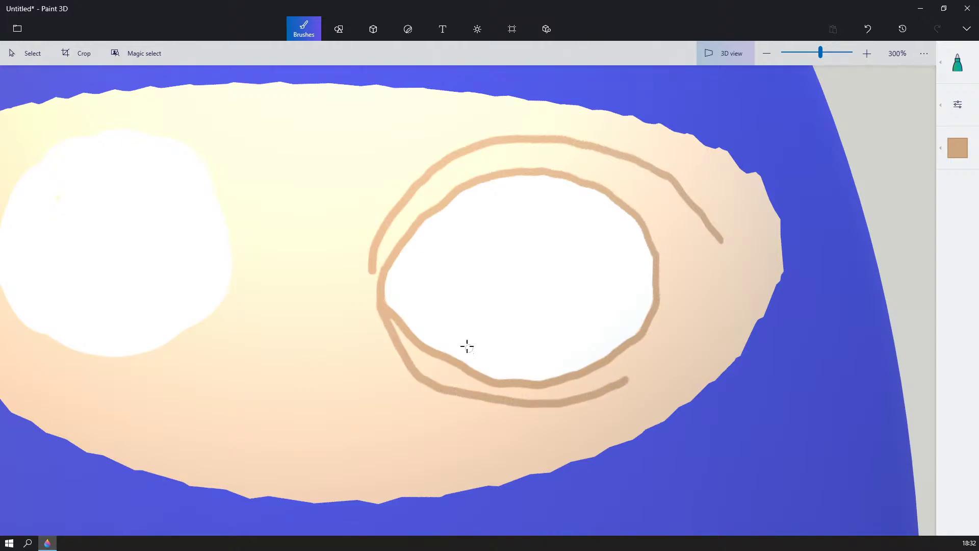
{"action": "mouse_move", "coordinate": [383, 327]}
{"action": "left_mouse_down"}
{"action": "mouse_move", "coordinate": [415, 391]}
{"action": "mouse_move", "coordinate": [450, 418]}
{"action": "mouse_move", "coordinate": [477, 421]}
{"action": "left_mouse_up"}
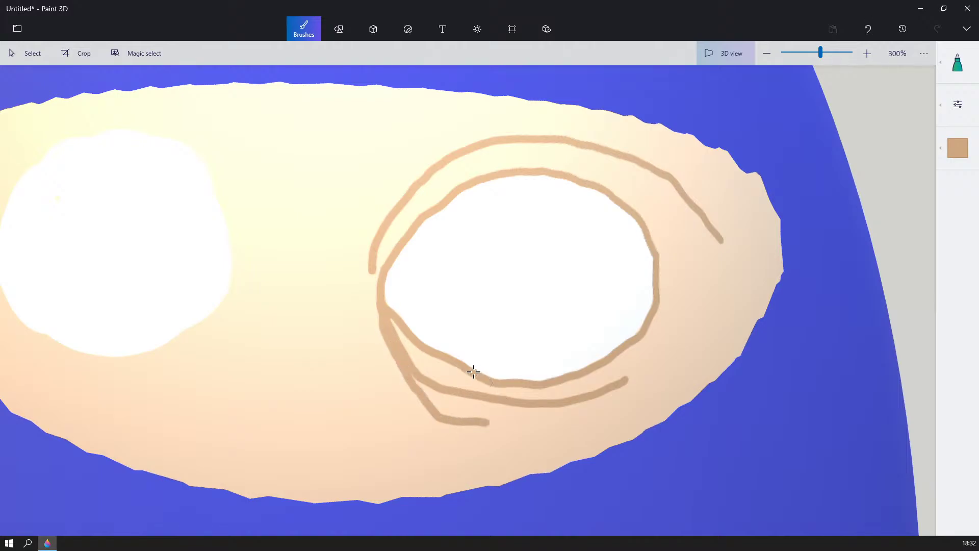
- Outline the other white eye, on the viewer's left, with the tan marker
{"action": "right_click_drag", "start_coordinate": [473, 371], "coordinate": [529, 383]}
{"action": "mouse_move", "coordinate": [507, 341]}
{"action": "left_mouse_down"}
{"action": "mouse_move", "coordinate": [465, 242]}
{"action": "mouse_move", "coordinate": [436, 218]}
{"action": "mouse_move", "coordinate": [372, 208]}
{"action": "mouse_move", "coordinate": [280, 240]}
{"action": "mouse_move", "coordinate": [255, 267]}
{"action": "mouse_move", "coordinate": [228, 337]}
{"action": "left_mouse_up"}
{"action": "mouse_move", "coordinate": [508, 344]}
{"action": "left_mouse_down"}
{"action": "mouse_move", "coordinate": [489, 387]}
{"action": "mouse_move", "coordinate": [458, 411]}
{"action": "mouse_move", "coordinate": [341, 435]}
{"action": "mouse_move", "coordinate": [297, 426]}
{"action": "mouse_move", "coordinate": [247, 397]}
{"action": "mouse_move", "coordinate": [229, 336]}
{"action": "left_mouse_up"}
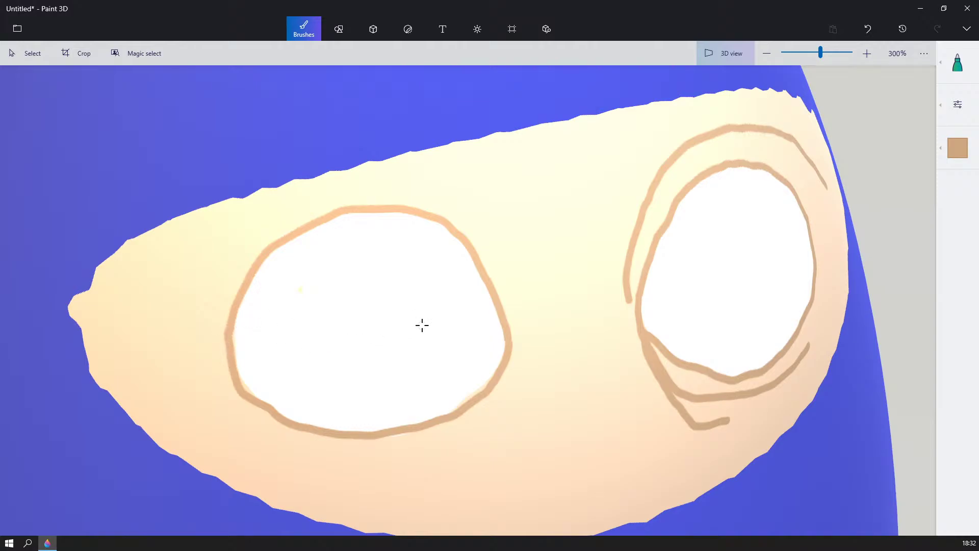
- Add tan crease lines beneath the viewer's left eye from its inner corner, and a curved eyelid line above it
{"action": "mouse_move", "coordinate": [520, 323]}
{"action": "right_mouse_down"}
{"action": "mouse_move", "coordinate": [506, 308]}
{"action": "mouse_move", "coordinate": [512, 302]}
{"action": "right_mouse_up"}
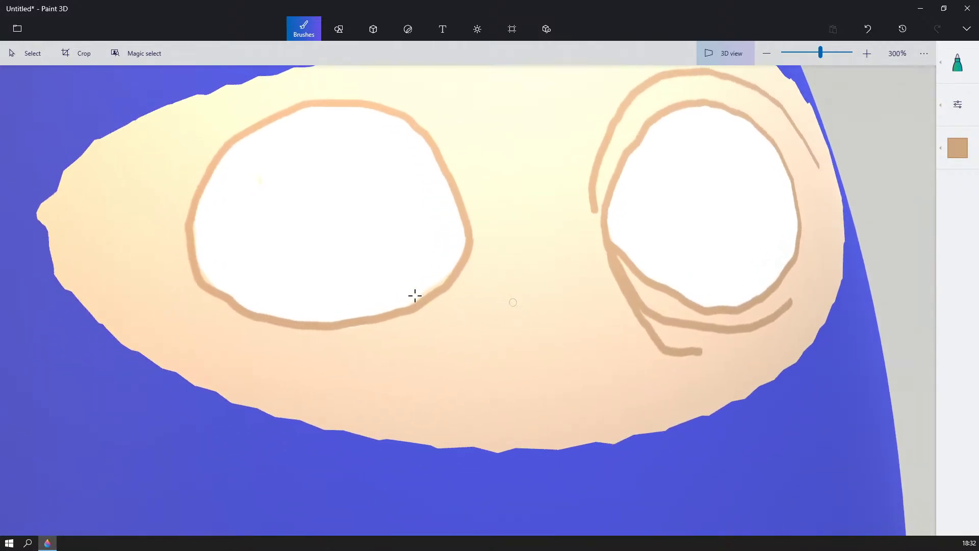
{"action": "left_click_drag", "start_coordinate": [470, 256], "coordinate": [426, 295]}
{"action": "mouse_move", "coordinate": [469, 256]}
{"action": "left_mouse_down"}
{"action": "mouse_move", "coordinate": [411, 343]}
{"action": "mouse_move", "coordinate": [297, 355]}
{"action": "left_mouse_up"}
{"action": "mouse_move", "coordinate": [474, 262]}
{"action": "left_mouse_down"}
{"action": "mouse_move", "coordinate": [461, 324]}
{"action": "mouse_move", "coordinate": [429, 373]}
{"action": "mouse_move", "coordinate": [408, 367]}
{"action": "left_mouse_up"}
{"action": "middle_click_drag", "start_coordinate": [431, 261], "coordinate": [501, 371]}
{"action": "mouse_move", "coordinate": [556, 328]}
{"action": "left_mouse_down"}
{"action": "mouse_move", "coordinate": [546, 270]}
{"action": "mouse_move", "coordinate": [520, 224]}
{"action": "mouse_move", "coordinate": [481, 201]}
{"action": "mouse_move", "coordinate": [402, 188]}
{"action": "mouse_move", "coordinate": [319, 201]}
{"action": "mouse_move", "coordinate": [247, 249]}
{"action": "mouse_move", "coordinate": [221, 339]}
{"action": "left_mouse_up"}
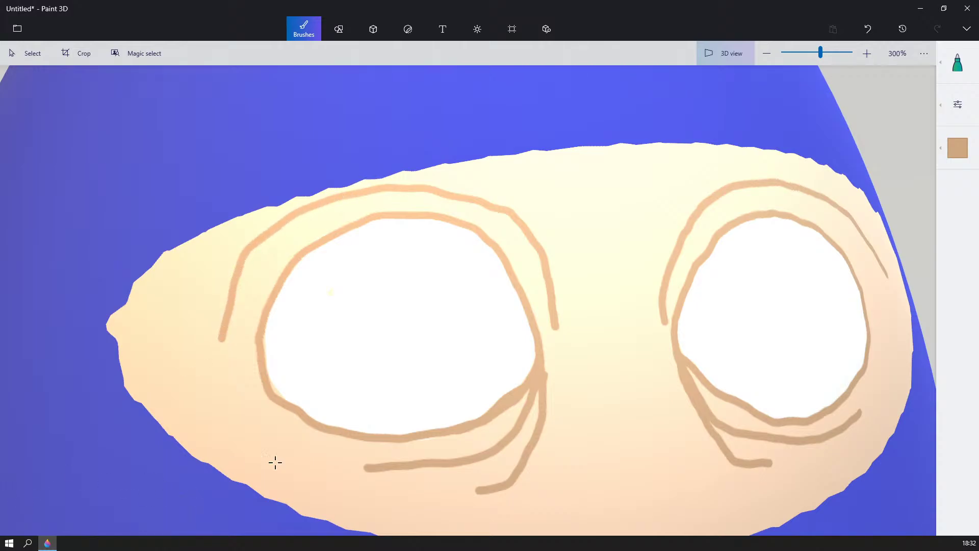
- Inspect both outlined eyes on the face from slightly different angles and distances
{"action": "middle_click_drag", "start_coordinate": [630, 372], "coordinate": [559, 311]}
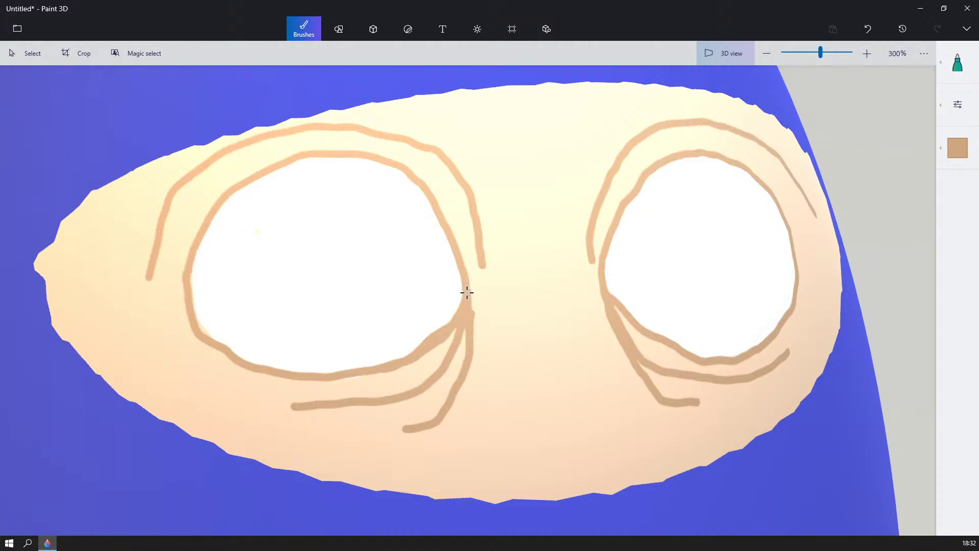
{"action": "middle_click_drag", "start_coordinate": [744, 300], "coordinate": [765, 303]}
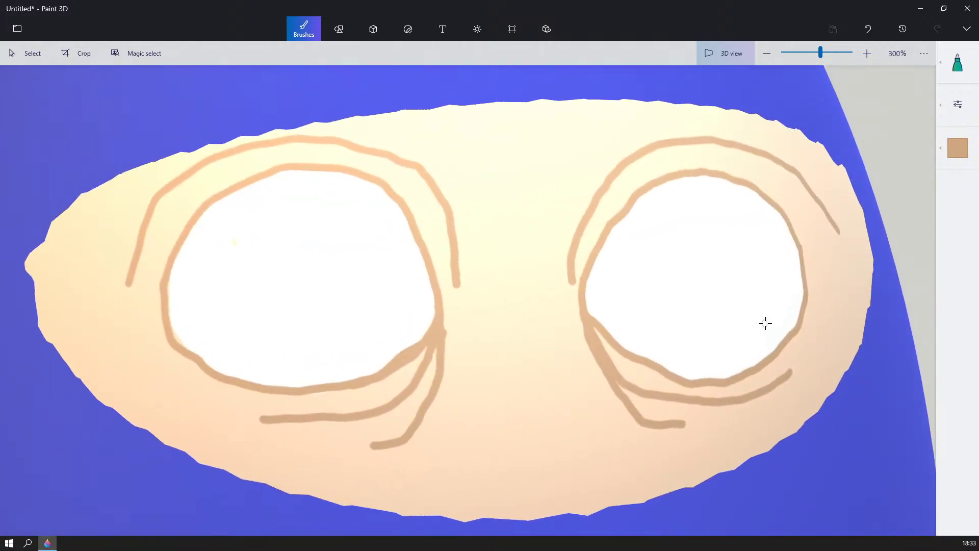
{"action": "scroll", "coordinate": [766, 319], "scroll_direction": "down", "scroll_amount": 1}
{"action": "scroll", "coordinate": [767, 319], "scroll_direction": "up", "scroll_amount": 1}
{"action": "right_click_drag", "start_coordinate": [767, 319], "coordinate": [755, 318]}
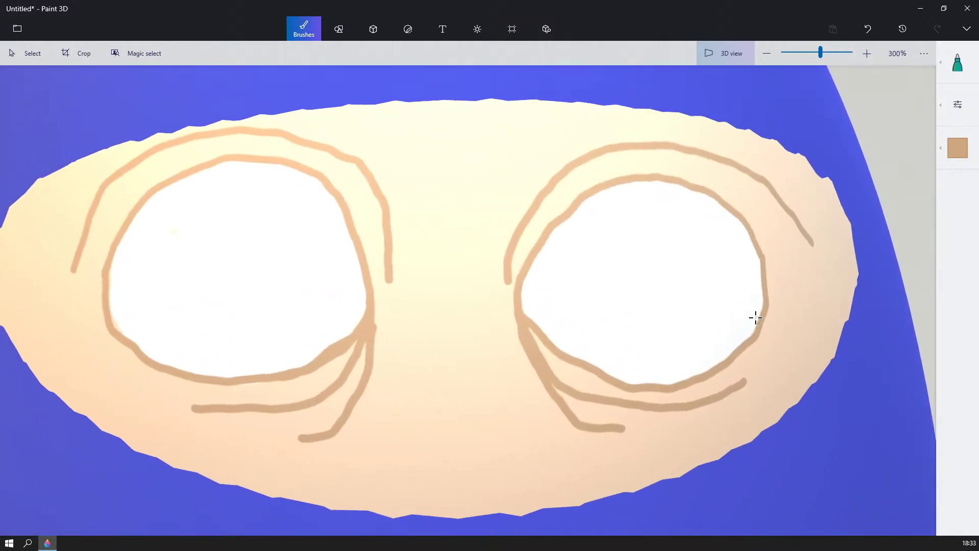
{"action": "scroll", "coordinate": [756, 318], "scroll_direction": "down", "scroll_amount": 3}
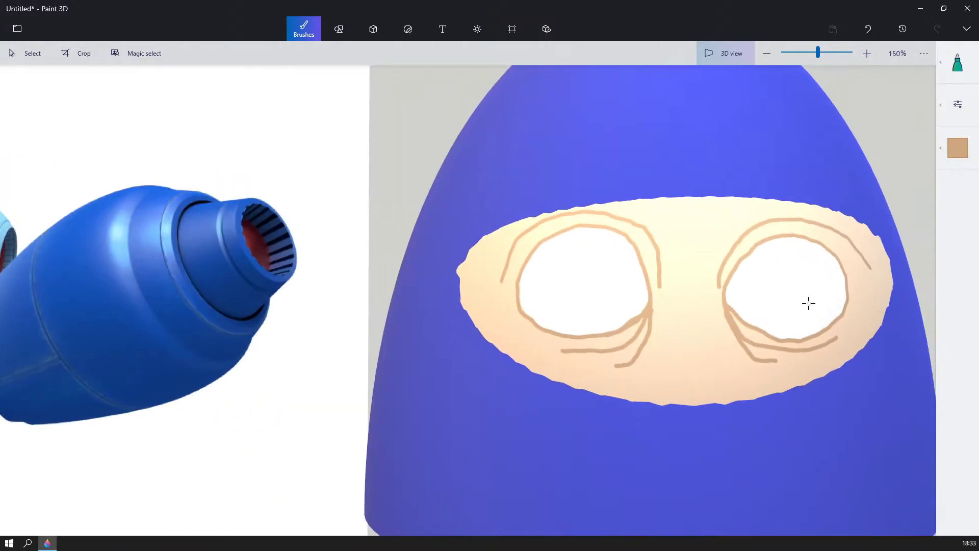
{"action": "middle_click_drag", "start_coordinate": [809, 303], "coordinate": [723, 358]}
{"action": "scroll", "coordinate": [724, 358], "scroll_direction": "up", "scroll_amount": 2}
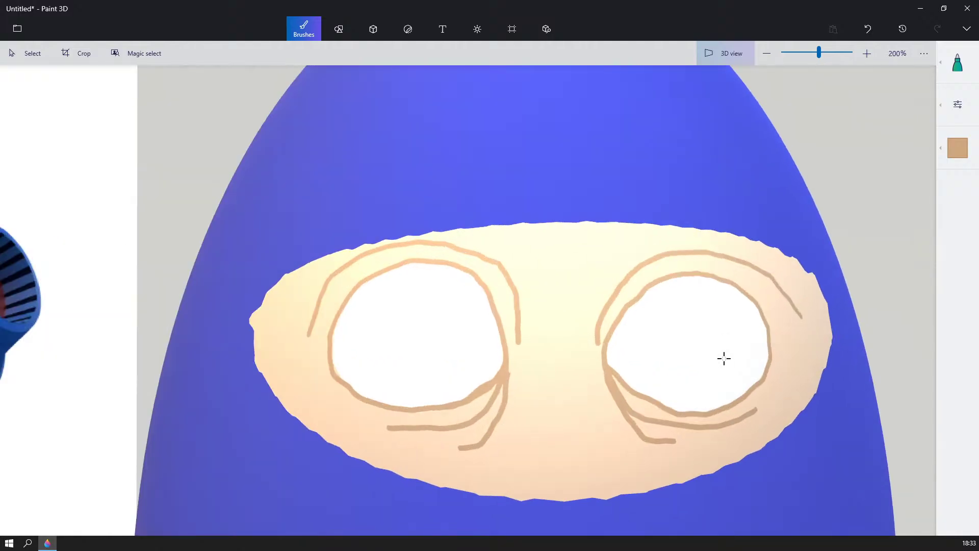
- Examine the eyes in the Mega Man reference picture and compare them with the model's face
{"action": "left_click", "coordinate": [958, 147]}
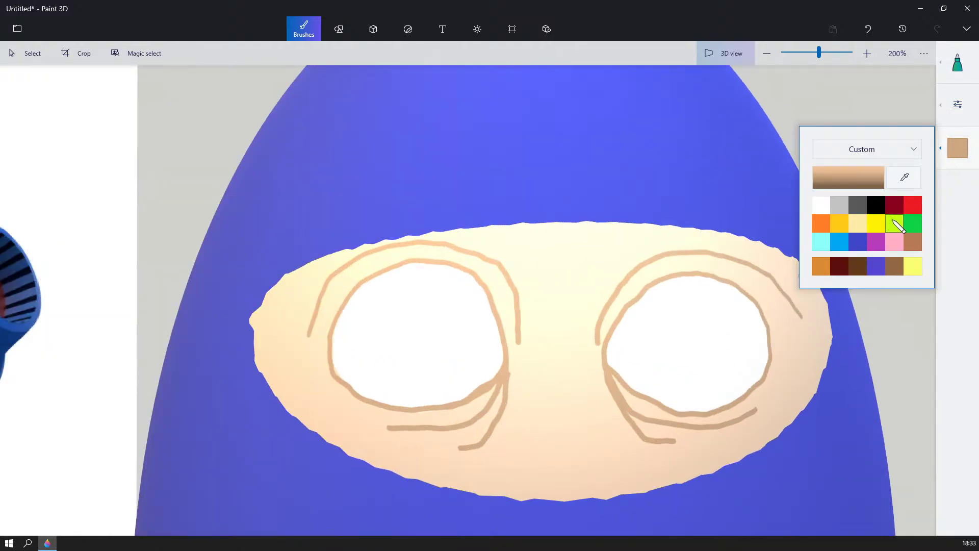
{"action": "middle_click_drag", "start_coordinate": [204, 306], "coordinate": [899, 230]}
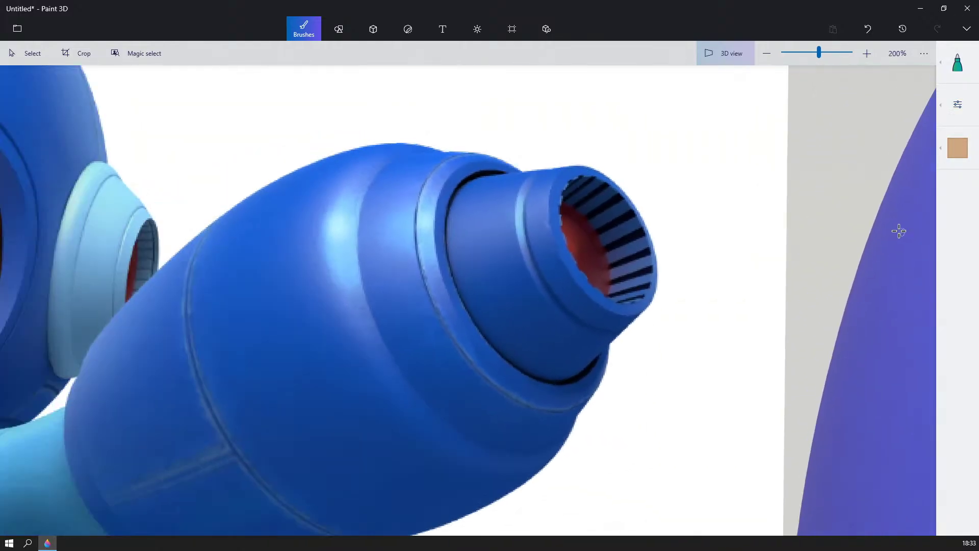
{"action": "middle_click_drag", "start_coordinate": [214, 178], "coordinate": [385, 175]}
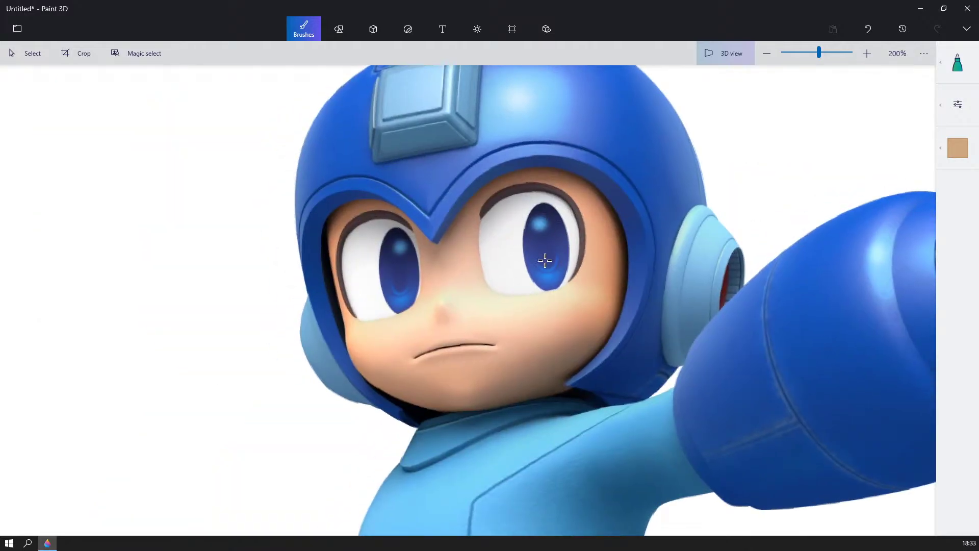
{"action": "scroll", "coordinate": [544, 269], "scroll_direction": "down", "scroll_amount": 3}
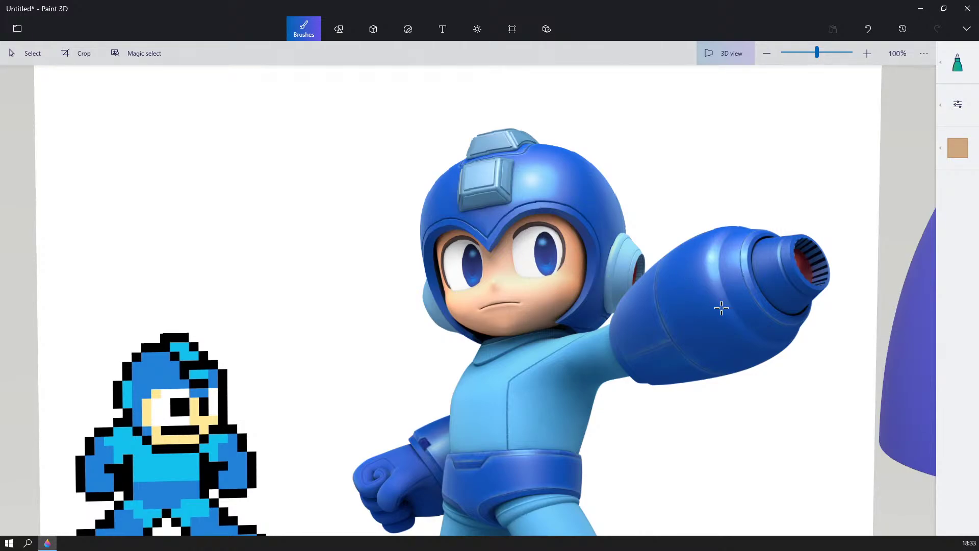
{"action": "mouse_move", "coordinate": [720, 308]}
{"action": "right_mouse_down"}
{"action": "mouse_move", "coordinate": [629, 291]}
{"action": "mouse_move", "coordinate": [542, 290]}
{"action": "mouse_move", "coordinate": [538, 308]}
{"action": "mouse_move", "coordinate": [495, 322]}
{"action": "mouse_move", "coordinate": [355, 332]}
{"action": "mouse_move", "coordinate": [364, 327]}
{"action": "right_mouse_up"}
{"action": "scroll", "coordinate": [717, 306], "scroll_direction": "up", "scroll_amount": 3}
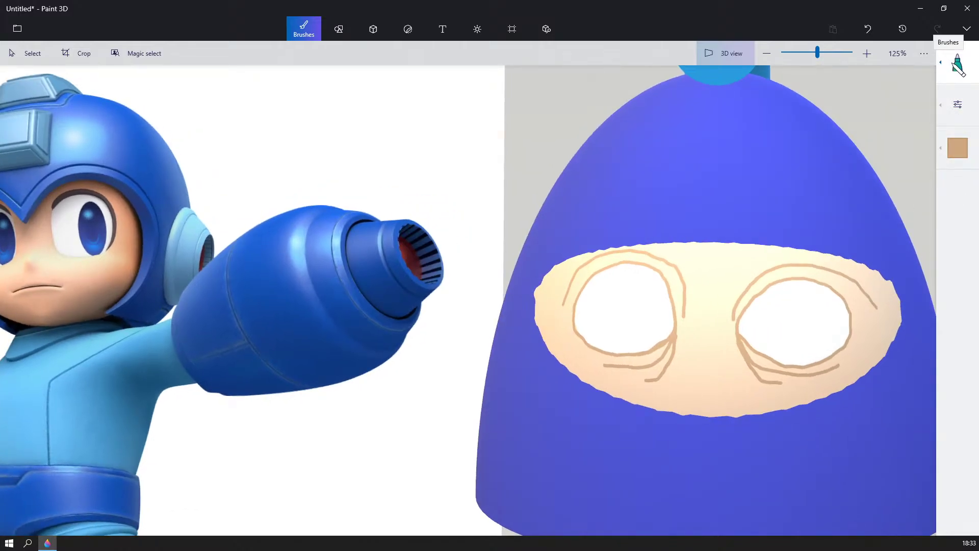
{"action": "left_click", "coordinate": [958, 65]}
{"action": "left_click", "coordinate": [957, 148]}
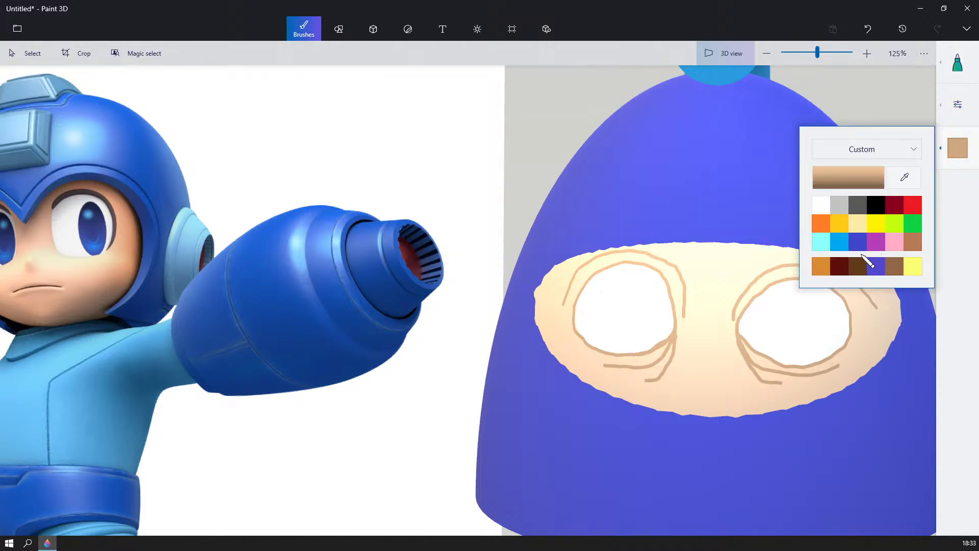
{"action": "right_click_drag", "start_coordinate": [105, 261], "coordinate": [589, 315]}
{"action": "scroll", "coordinate": [405, 287], "scroll_direction": "up", "scroll_amount": 1}
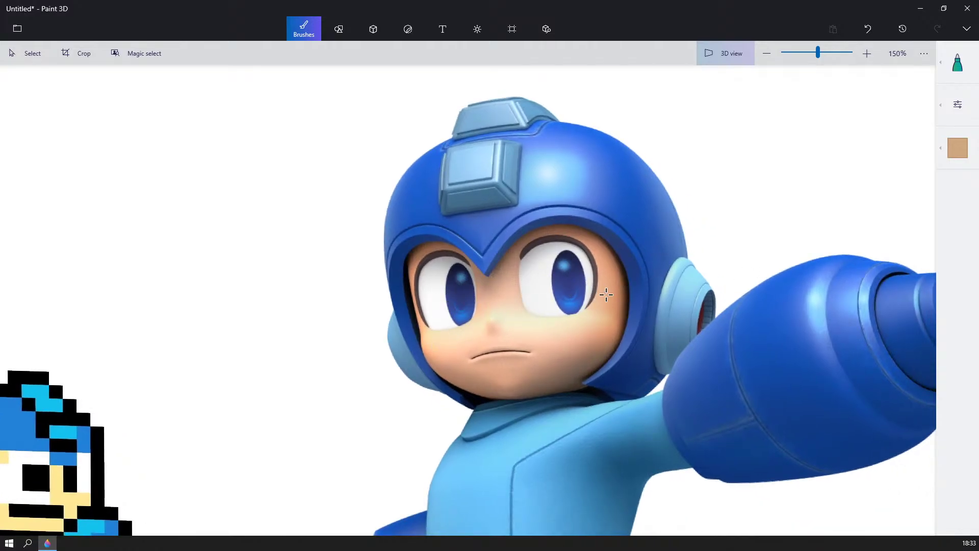
{"action": "scroll", "coordinate": [606, 294], "scroll_direction": "down", "scroll_amount": 2}
{"action": "right_click_drag", "start_coordinate": [620, 295], "coordinate": [193, 289]}
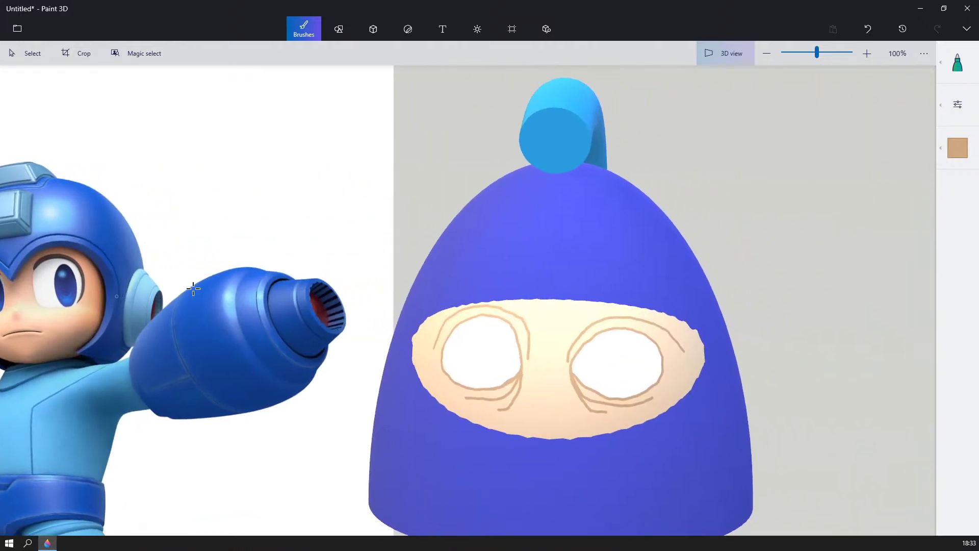
- Outline a round light cyan iris inside the eye on the viewer's right using the marker at 9 px thickness
{"action": "scroll", "coordinate": [371, 299], "scroll_direction": "up", "scroll_amount": 3}
{"action": "right_click_drag", "start_coordinate": [623, 337], "coordinate": [274, 208]}
{"action": "scroll", "coordinate": [273, 208], "scroll_direction": "up", "scroll_amount": 1}
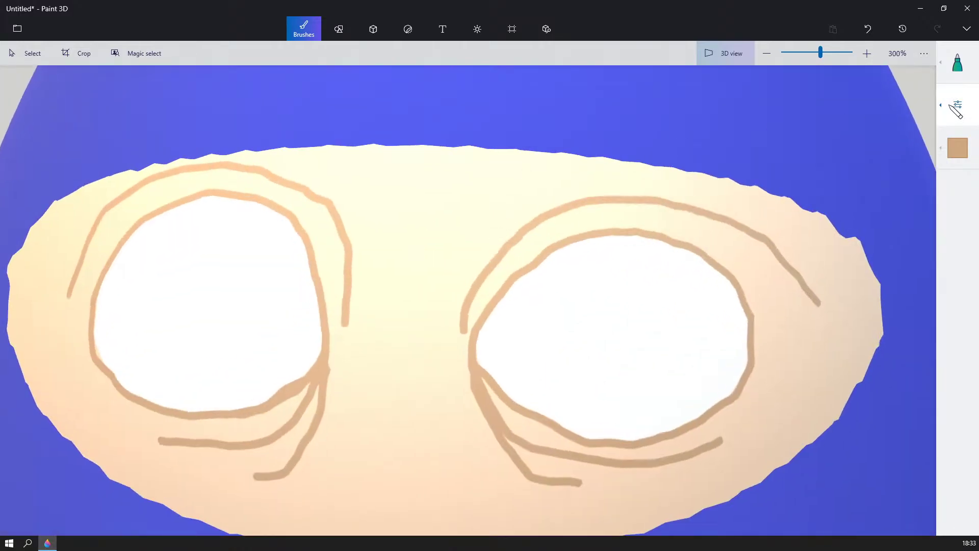
{"action": "left_click", "coordinate": [958, 147]}
{"action": "left_click", "coordinate": [875, 204]}
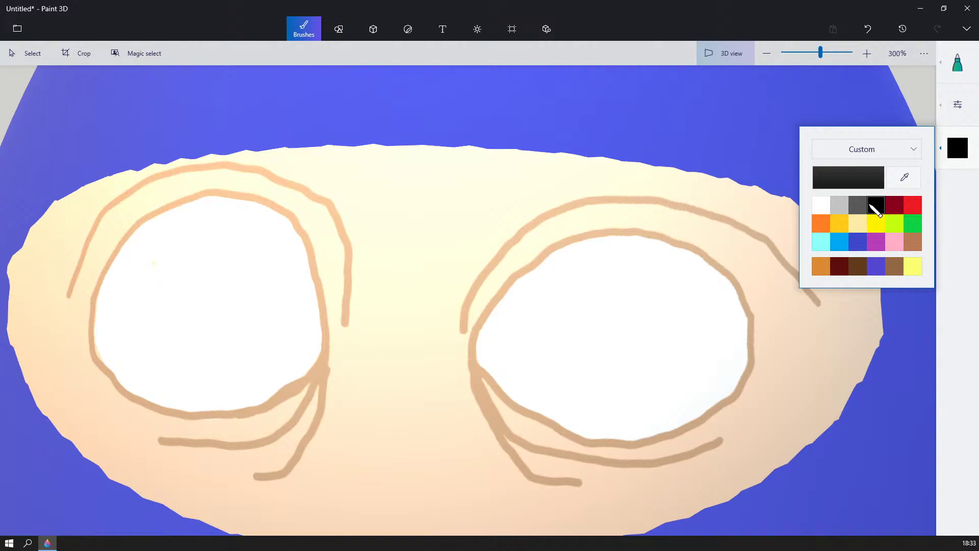
{"action": "left_click", "coordinate": [838, 241]}
{"action": "left_click", "coordinate": [820, 241]}
{"action": "left_click", "coordinate": [962, 79]}
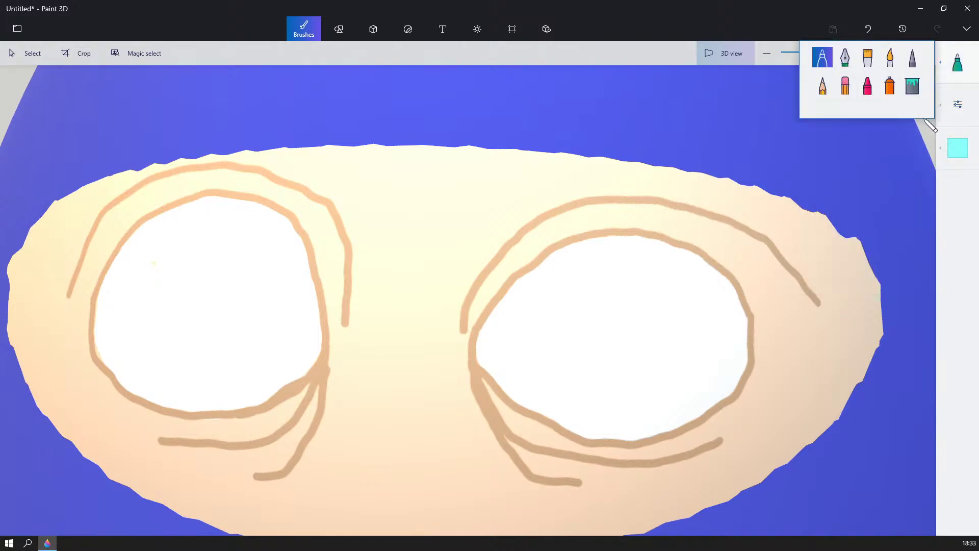
{"action": "left_click", "coordinate": [957, 105]}
{"action": "left_click_drag", "start_coordinate": [840, 117], "coordinate": [822, 117]}
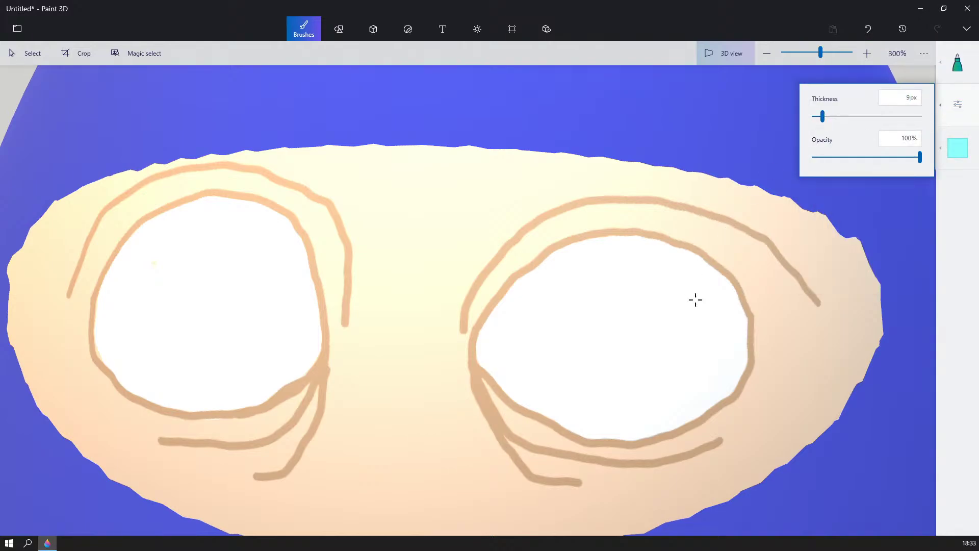
{"action": "mouse_move", "coordinate": [638, 363]}
{"action": "left_mouse_down"}
{"action": "mouse_move", "coordinate": [636, 343]}
{"action": "mouse_move", "coordinate": [594, 288]}
{"action": "mouse_move", "coordinate": [546, 368]}
{"action": "mouse_move", "coordinate": [633, 426]}
{"action": "mouse_move", "coordinate": [664, 339]}
{"action": "mouse_move", "coordinate": [638, 301]}
{"action": "mouse_move", "coordinate": [582, 312]}
{"action": "mouse_move", "coordinate": [533, 372]}
{"action": "mouse_move", "coordinate": [575, 325]}
{"action": "mouse_move", "coordinate": [536, 371]}
{"action": "mouse_move", "coordinate": [552, 400]}
{"action": "mouse_move", "coordinate": [599, 435]}
{"action": "mouse_move", "coordinate": [655, 418]}
{"action": "left_mouse_up"}
{"action": "mouse_move", "coordinate": [672, 386]}
{"action": "left_mouse_down"}
{"action": "mouse_move", "coordinate": [671, 339]}
{"action": "mouse_move", "coordinate": [655, 299]}
{"action": "mouse_move", "coordinate": [618, 281]}
{"action": "mouse_move", "coordinate": [579, 286]}
{"action": "left_mouse_up"}
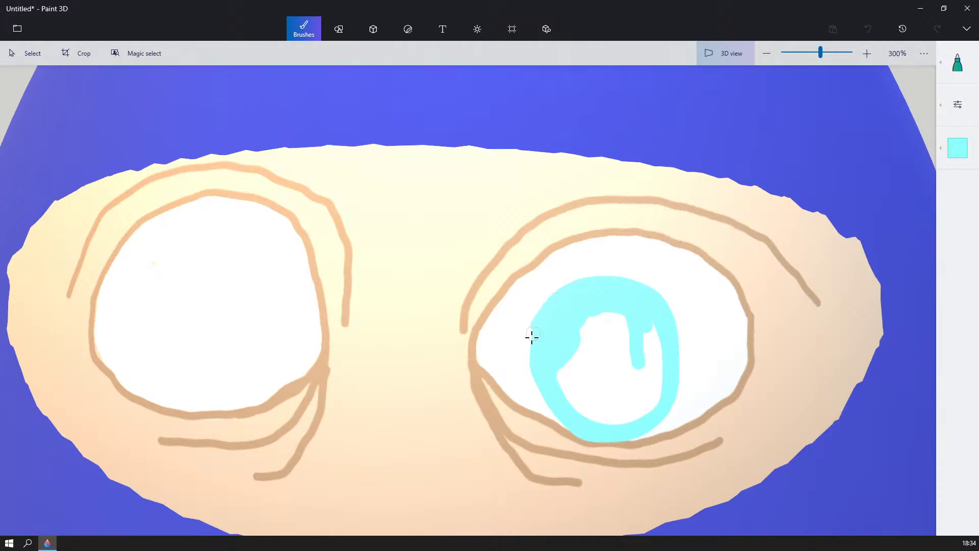
- Fill the interior of the outlined iris completely with light cyan, leaving no white gaps
{"action": "mouse_move", "coordinate": [531, 361]}
{"action": "left_mouse_down"}
{"action": "mouse_move", "coordinate": [546, 409]}
{"action": "mouse_move", "coordinate": [590, 433]}
{"action": "mouse_move", "coordinate": [562, 365]}
{"action": "mouse_move", "coordinate": [600, 334]}
{"action": "mouse_move", "coordinate": [575, 340]}
{"action": "left_mouse_up"}
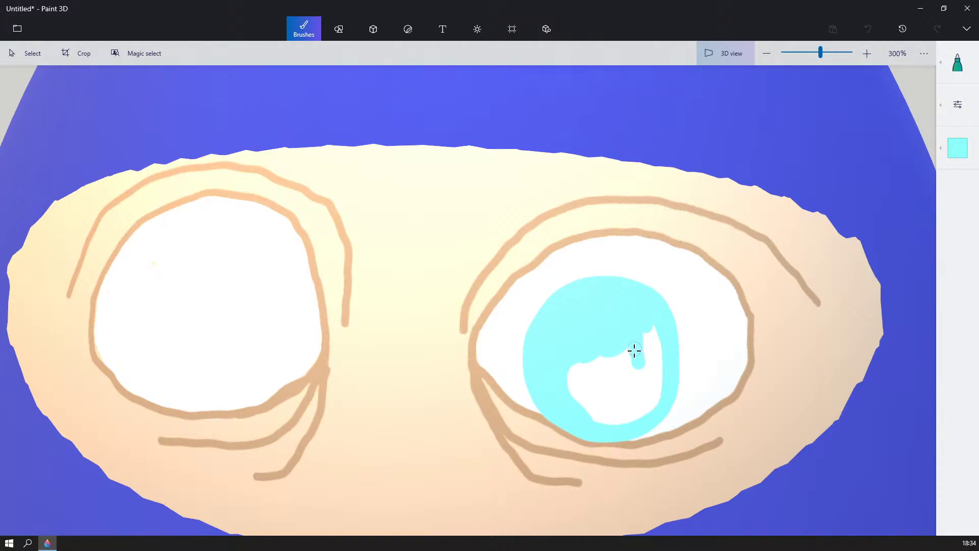
{"action": "mouse_move", "coordinate": [634, 350]}
{"action": "left_mouse_down"}
{"action": "mouse_move", "coordinate": [649, 335]}
{"action": "mouse_move", "coordinate": [656, 400]}
{"action": "mouse_move", "coordinate": [601, 428]}
{"action": "mouse_move", "coordinate": [629, 382]}
{"action": "mouse_move", "coordinate": [616, 372]}
{"action": "mouse_move", "coordinate": [626, 347]}
{"action": "left_mouse_up"}
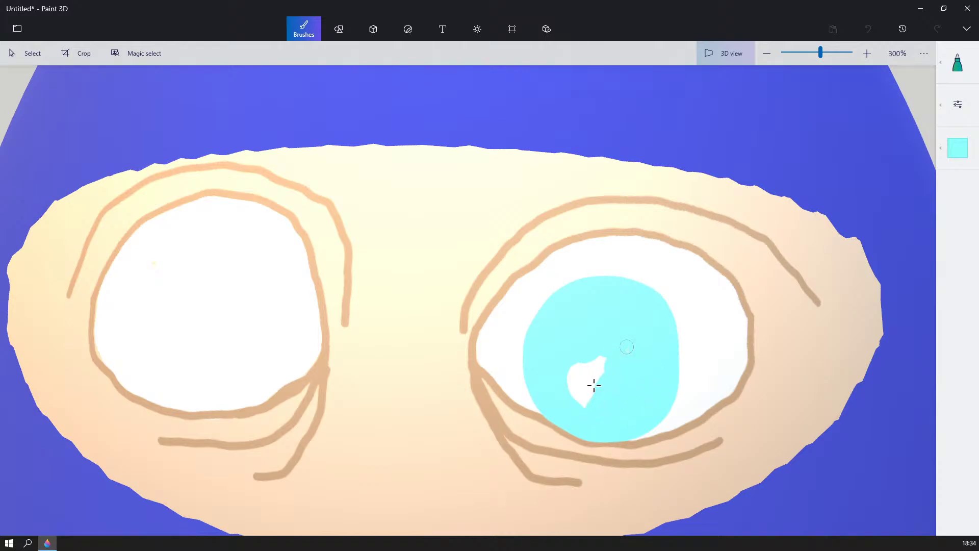
{"action": "mouse_move", "coordinate": [594, 385]}
{"action": "left_mouse_down"}
{"action": "mouse_move", "coordinate": [572, 380]}
{"action": "mouse_move", "coordinate": [599, 364]}
{"action": "left_mouse_up"}
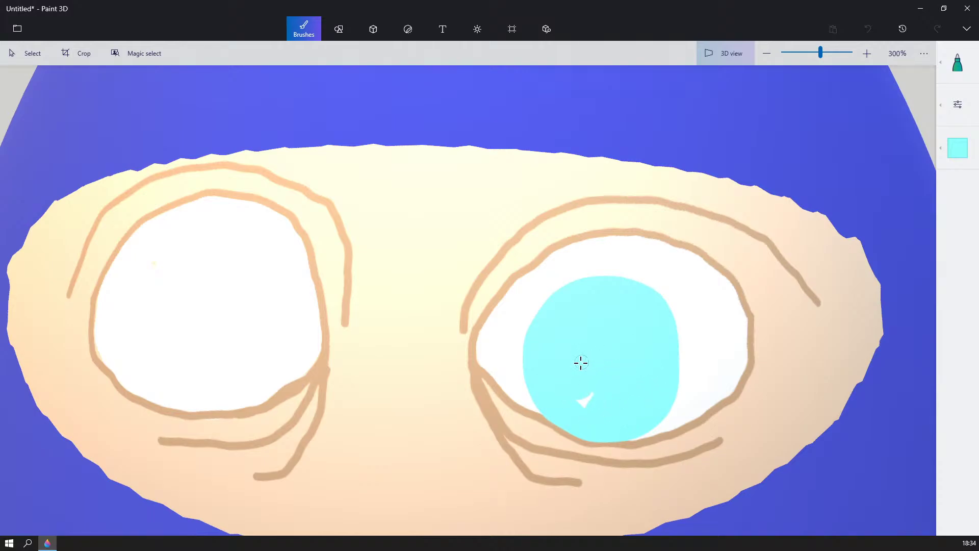
{"action": "left_click_drag", "start_coordinate": [584, 397], "coordinate": [584, 404]}
- Paint a solid light cyan iris in the eye on the viewer's left, resting on the lower eyelid line
{"action": "middle_click_drag", "start_coordinate": [581, 343], "coordinate": [611, 345]}
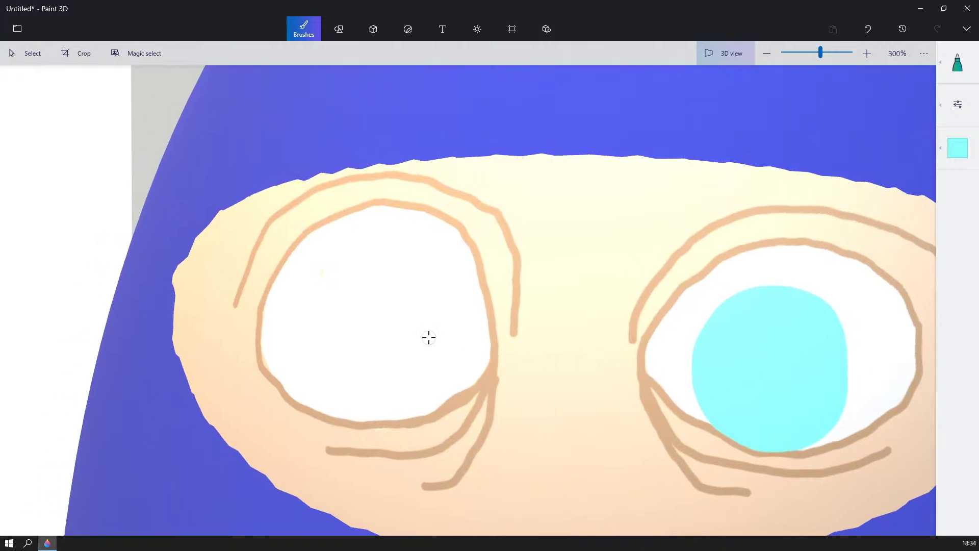
{"action": "mouse_move", "coordinate": [437, 312]}
{"action": "left_mouse_down"}
{"action": "mouse_move", "coordinate": [426, 404]}
{"action": "mouse_move", "coordinate": [399, 415]}
{"action": "mouse_move", "coordinate": [341, 411]}
{"action": "mouse_move", "coordinate": [316, 380]}
{"action": "mouse_move", "coordinate": [332, 310]}
{"action": "mouse_move", "coordinate": [402, 272]}
{"action": "mouse_move", "coordinate": [437, 293]}
{"action": "mouse_move", "coordinate": [452, 341]}
{"action": "mouse_move", "coordinate": [430, 408]}
{"action": "left_mouse_up"}
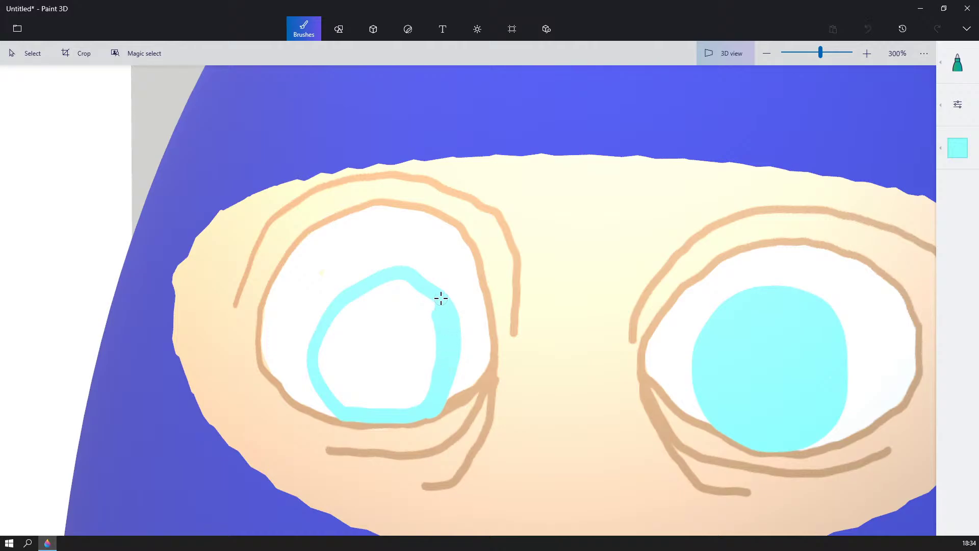
{"action": "mouse_move", "coordinate": [365, 284]}
{"action": "left_mouse_down"}
{"action": "mouse_move", "coordinate": [325, 328]}
{"action": "mouse_move", "coordinate": [321, 378]}
{"action": "mouse_move", "coordinate": [376, 400]}
{"action": "mouse_move", "coordinate": [409, 393]}
{"action": "mouse_move", "coordinate": [396, 404]}
{"action": "mouse_move", "coordinate": [439, 377]}
{"action": "mouse_move", "coordinate": [426, 304]}
{"action": "mouse_move", "coordinate": [401, 286]}
{"action": "mouse_move", "coordinate": [417, 291]}
{"action": "mouse_move", "coordinate": [369, 295]}
{"action": "mouse_move", "coordinate": [347, 319]}
{"action": "mouse_move", "coordinate": [339, 314]}
{"action": "mouse_move", "coordinate": [341, 391]}
{"action": "mouse_move", "coordinate": [403, 400]}
{"action": "mouse_move", "coordinate": [422, 345]}
{"action": "mouse_move", "coordinate": [397, 297]}
{"action": "mouse_move", "coordinate": [361, 317]}
{"action": "mouse_move", "coordinate": [334, 354]}
{"action": "mouse_move", "coordinate": [339, 321]}
{"action": "mouse_move", "coordinate": [343, 398]}
{"action": "mouse_move", "coordinate": [343, 379]}
{"action": "mouse_move", "coordinate": [393, 306]}
{"action": "mouse_move", "coordinate": [339, 344]}
{"action": "mouse_move", "coordinate": [400, 312]}
{"action": "mouse_move", "coordinate": [373, 335]}
{"action": "mouse_move", "coordinate": [362, 380]}
{"action": "mouse_move", "coordinate": [359, 361]}
{"action": "mouse_move", "coordinate": [374, 393]}
{"action": "mouse_move", "coordinate": [404, 383]}
{"action": "mouse_move", "coordinate": [415, 345]}
{"action": "mouse_move", "coordinate": [393, 321]}
{"action": "mouse_move", "coordinate": [374, 380]}
{"action": "mouse_move", "coordinate": [409, 366]}
{"action": "mouse_move", "coordinate": [397, 321]}
{"action": "mouse_move", "coordinate": [378, 381]}
{"action": "mouse_move", "coordinate": [404, 329]}
{"action": "mouse_move", "coordinate": [393, 366]}
{"action": "mouse_move", "coordinate": [392, 349]}
{"action": "left_mouse_up"}
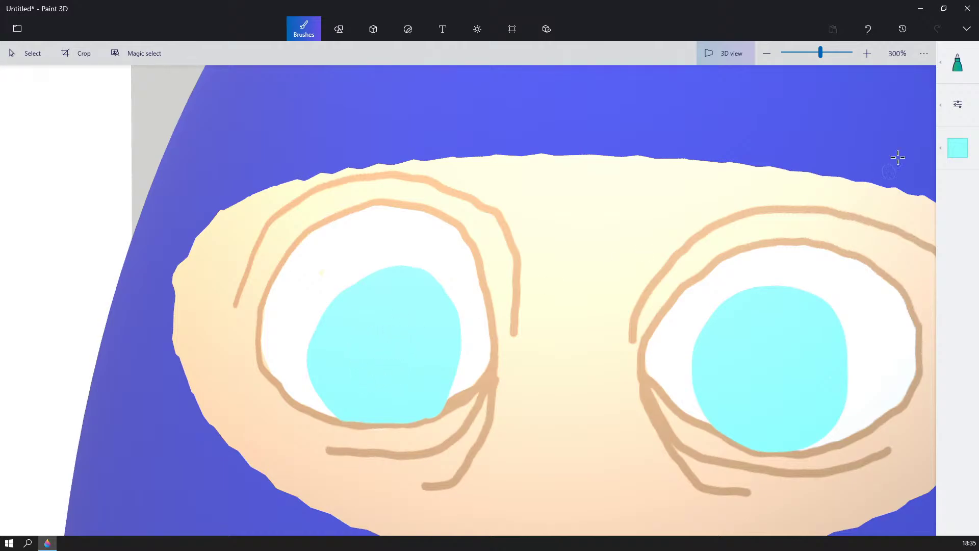
- Sample the tan of the eyelid crease and redraw the viewer's left lower eyelid as a thicker line across the iris's bottom edge
{"action": "left_click", "coordinate": [955, 155]}
{"action": "left_click", "coordinate": [956, 104]}
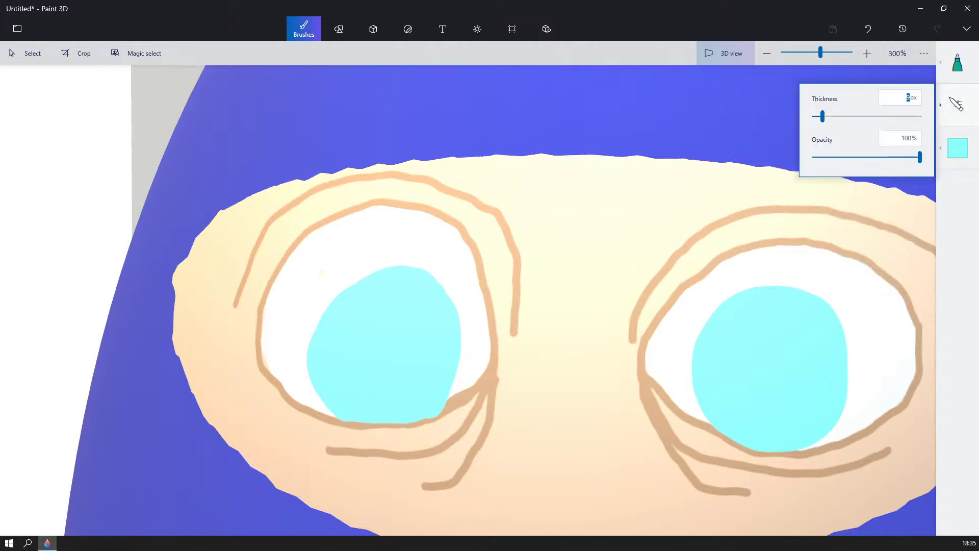
{"action": "left_click", "coordinate": [957, 62]}
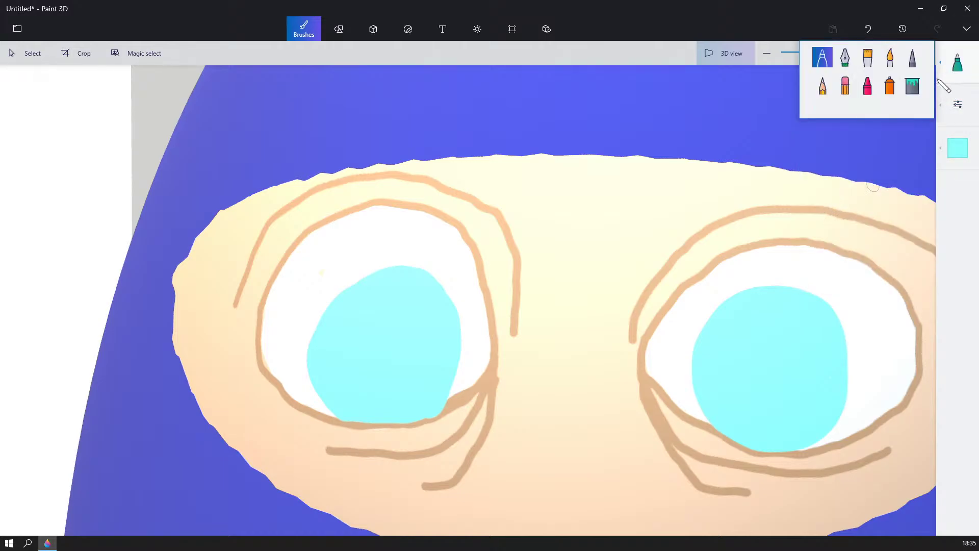
{"action": "left_click", "coordinate": [957, 104]}
{"action": "left_click", "coordinate": [957, 62]}
{"action": "left_click", "coordinate": [949, 160]}
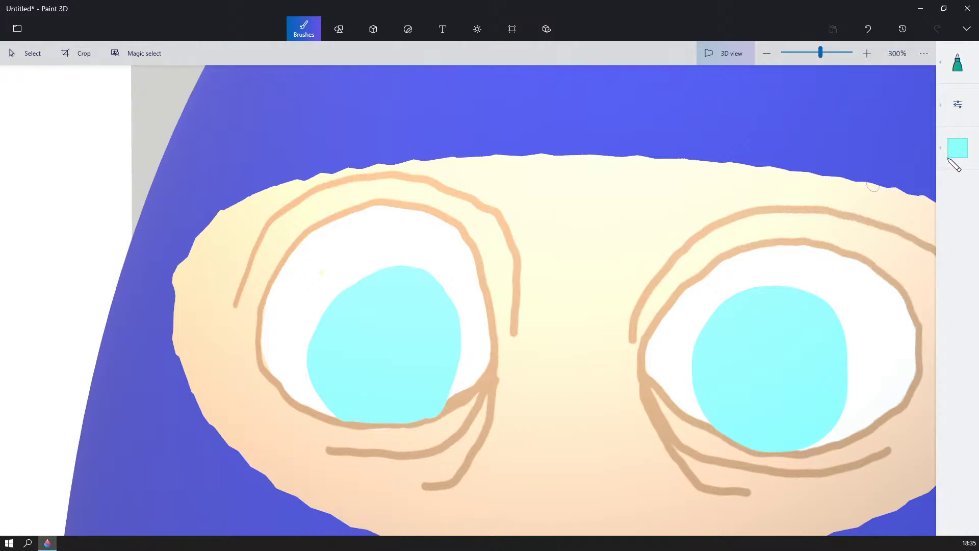
{"action": "left_click", "coordinate": [949, 159]}
{"action": "left_click", "coordinate": [903, 178]}
{"action": "left_click", "coordinate": [748, 213]}
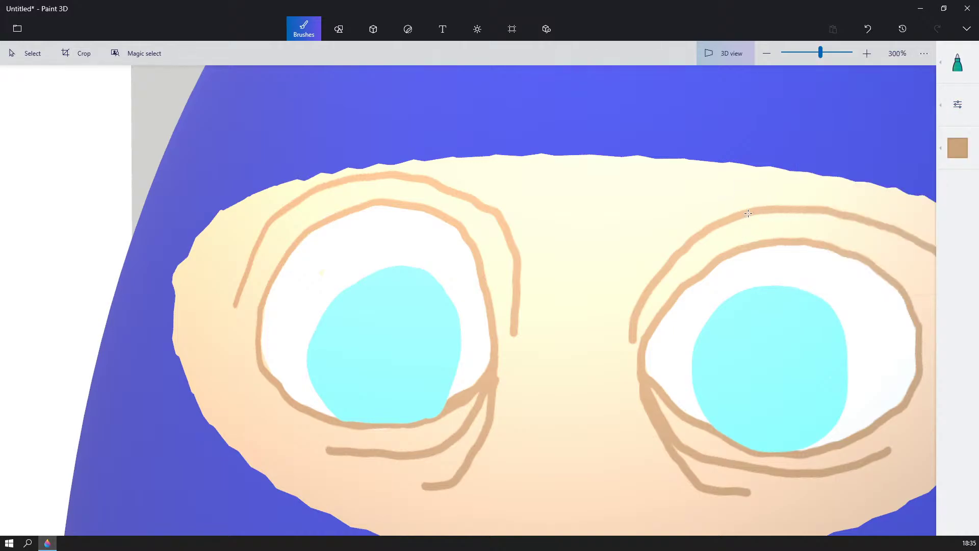
{"action": "left_click", "coordinate": [957, 62]}
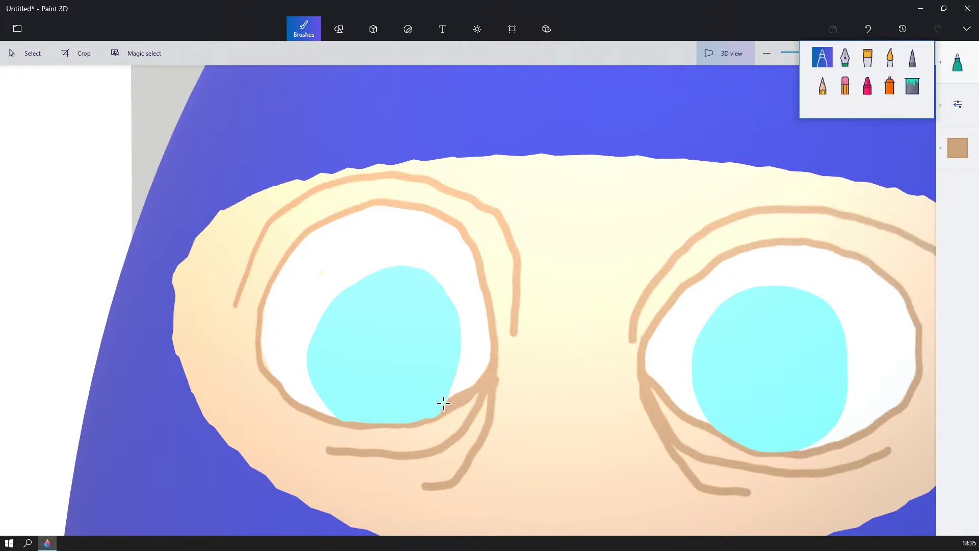
{"action": "mouse_move", "coordinate": [448, 399]}
{"action": "left_mouse_down"}
{"action": "mouse_move", "coordinate": [371, 426]}
{"action": "mouse_move", "coordinate": [334, 421]}
{"action": "mouse_move", "coordinate": [318, 408]}
{"action": "left_mouse_up"}
- Thicken the lower eyelid of the eye on the viewer's right with a tan stroke along the iris's bottom edge
{"action": "scroll", "coordinate": [621, 304], "scroll_direction": "down", "scroll_amount": 2}
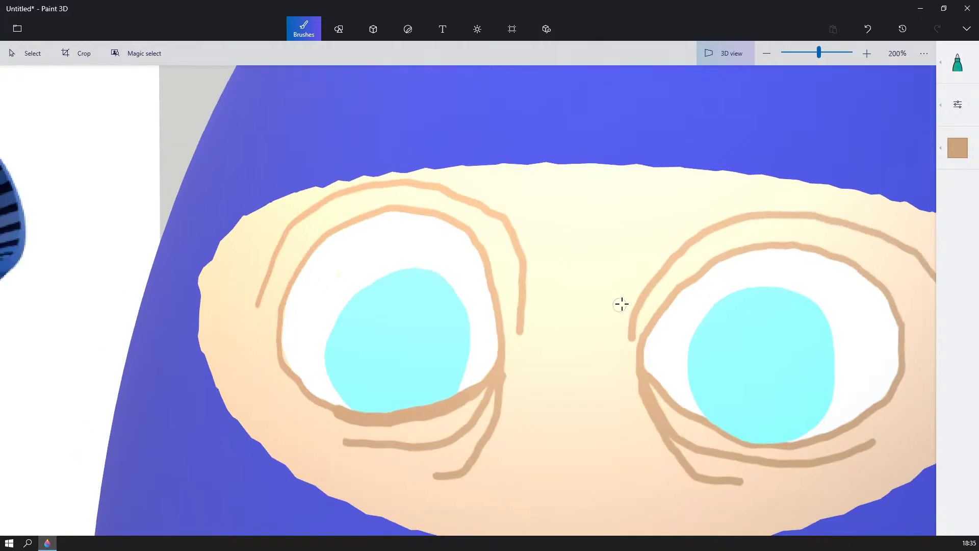
{"action": "scroll", "coordinate": [622, 304], "scroll_direction": "down", "scroll_amount": 4}
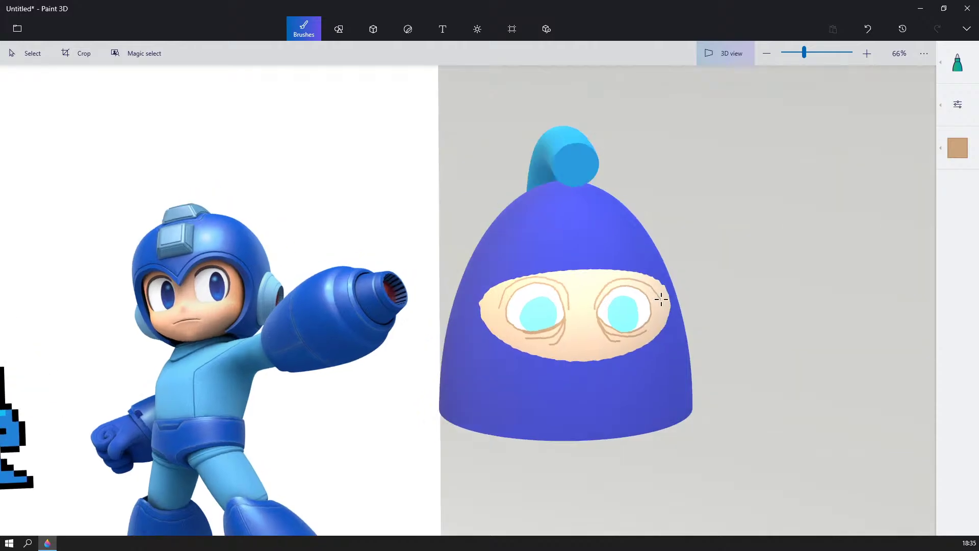
{"action": "mouse_move", "coordinate": [661, 299]}
{"action": "right_mouse_down"}
{"action": "mouse_move", "coordinate": [763, 288]}
{"action": "mouse_move", "coordinate": [645, 299]}
{"action": "right_mouse_up"}
{"action": "scroll", "coordinate": [644, 300], "scroll_direction": "up", "scroll_amount": 2}
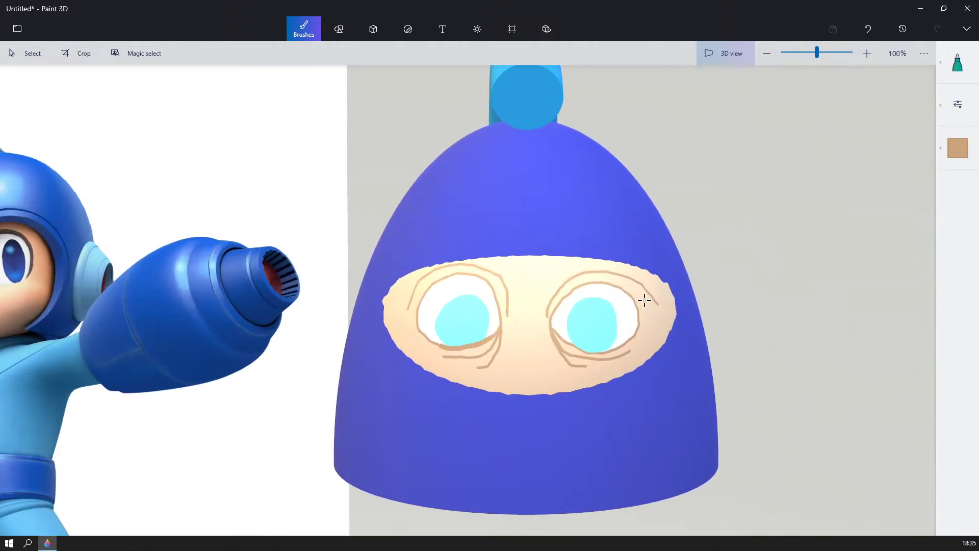
{"action": "scroll", "coordinate": [645, 299], "scroll_direction": "up", "scroll_amount": 3}
{"action": "mouse_move", "coordinate": [487, 405]}
{"action": "left_mouse_down"}
{"action": "mouse_move", "coordinate": [448, 367]}
{"action": "mouse_move", "coordinate": [496, 404]}
{"action": "mouse_move", "coordinate": [525, 411]}
{"action": "mouse_move", "coordinate": [588, 407]}
{"action": "mouse_move", "coordinate": [622, 373]}
{"action": "left_mouse_up"}
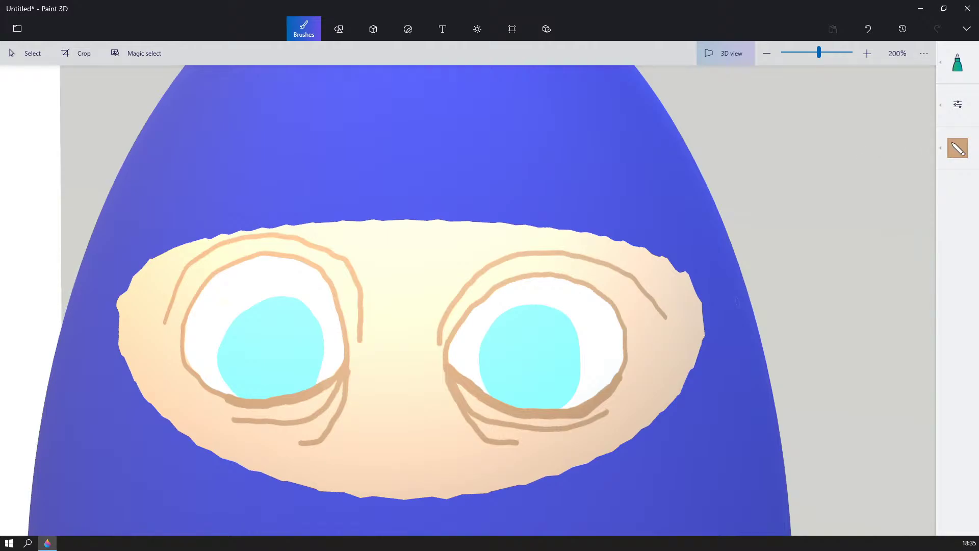
- Paint a tall black oval pupil in the viewer's right iris with a thicker marker
{"action": "left_click", "coordinate": [957, 148]}
{"action": "left_click", "coordinate": [875, 204]}
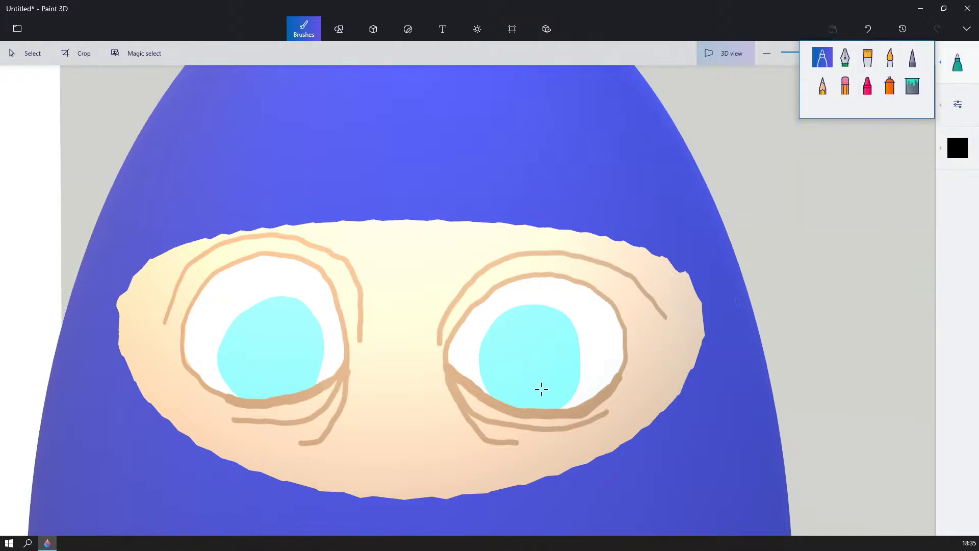
{"action": "scroll", "coordinate": [540, 389], "scroll_direction": "up", "scroll_amount": 3}
{"action": "left_click", "coordinate": [953, 105]}
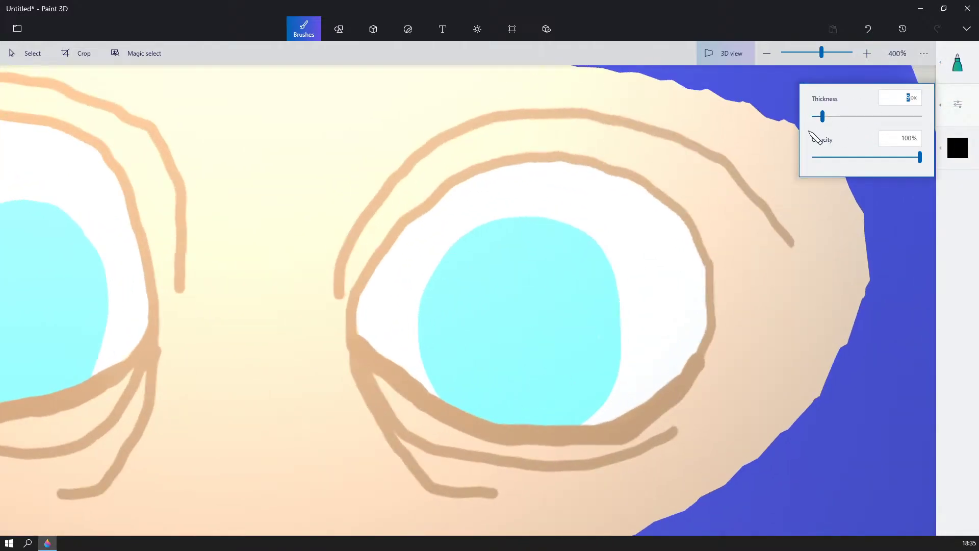
{"action": "left_click", "coordinate": [833, 118]}
{"action": "mouse_move", "coordinate": [517, 385]}
{"action": "left_mouse_down"}
{"action": "mouse_move", "coordinate": [538, 320]}
{"action": "mouse_move", "coordinate": [528, 269]}
{"action": "mouse_move", "coordinate": [491, 284]}
{"action": "mouse_move", "coordinate": [488, 328]}
{"action": "mouse_move", "coordinate": [512, 375]}
{"action": "mouse_move", "coordinate": [531, 325]}
{"action": "mouse_move", "coordinate": [507, 306]}
{"action": "mouse_move", "coordinate": [491, 367]}
{"action": "mouse_move", "coordinate": [506, 384]}
{"action": "mouse_move", "coordinate": [536, 339]}
{"action": "mouse_move", "coordinate": [532, 294]}
{"action": "left_mouse_up"}
- Paint a tall, narrow black pupil in the iris on the viewer's left and check both eyes together
{"action": "middle_click_drag", "start_coordinate": [376, 322], "coordinate": [746, 314]}
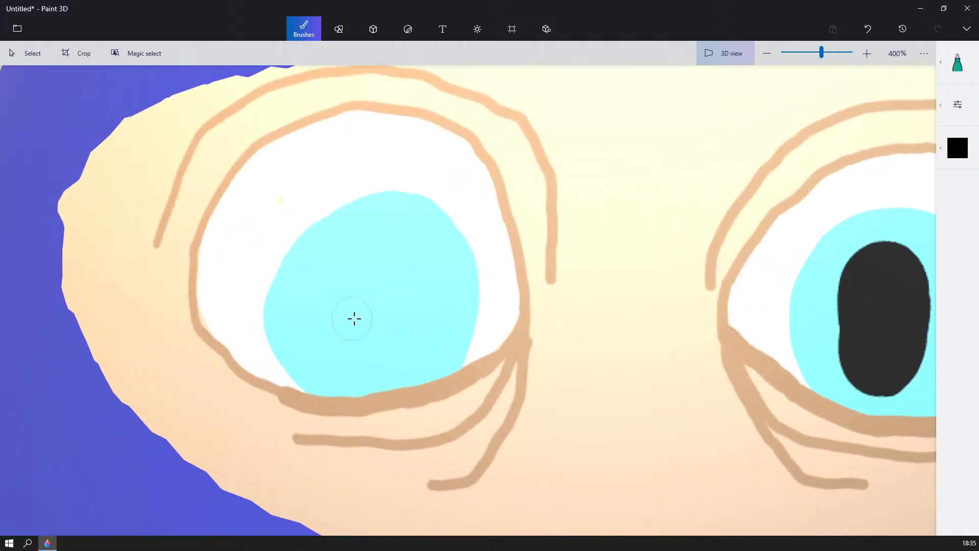
{"action": "mouse_move", "coordinate": [378, 323]}
{"action": "left_mouse_down"}
{"action": "mouse_move", "coordinate": [393, 262]}
{"action": "mouse_move", "coordinate": [378, 241]}
{"action": "mouse_move", "coordinate": [370, 339]}
{"action": "mouse_move", "coordinate": [389, 354]}
{"action": "mouse_move", "coordinate": [407, 227]}
{"action": "mouse_move", "coordinate": [397, 227]}
{"action": "left_mouse_up"}
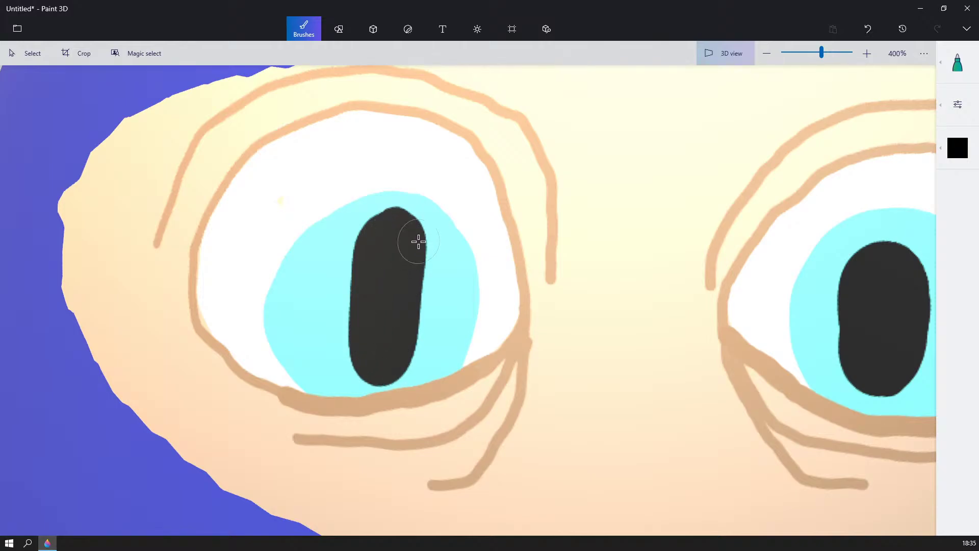
{"action": "scroll", "coordinate": [418, 245], "scroll_direction": "down", "scroll_amount": 3}
{"action": "scroll", "coordinate": [427, 275], "scroll_direction": "down", "scroll_amount": 1}
{"action": "scroll", "coordinate": [428, 276], "scroll_direction": "up", "scroll_amount": 4}
{"action": "scroll", "coordinate": [428, 276], "scroll_direction": "down", "scroll_amount": 1}
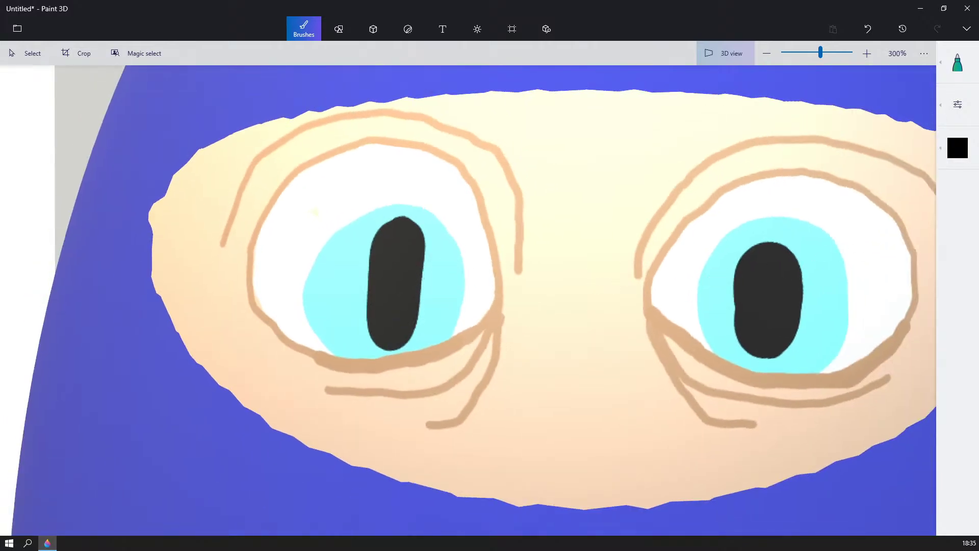
- Add a small white highlight near the top of the viewer's right pupil with the marker at 5 px thickness
{"action": "left_click", "coordinate": [957, 153]}
{"action": "left_click", "coordinate": [828, 205]}
{"action": "left_click", "coordinate": [957, 105]}
{"action": "left_click_drag", "start_coordinate": [836, 116], "coordinate": [819, 122]}
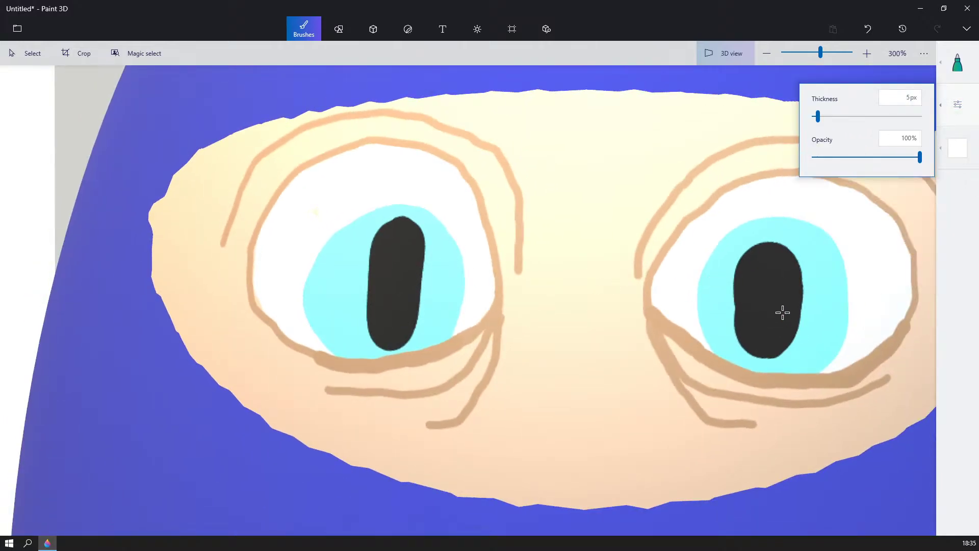
{"action": "left_click_drag", "start_coordinate": [775, 256], "coordinate": [785, 265]}
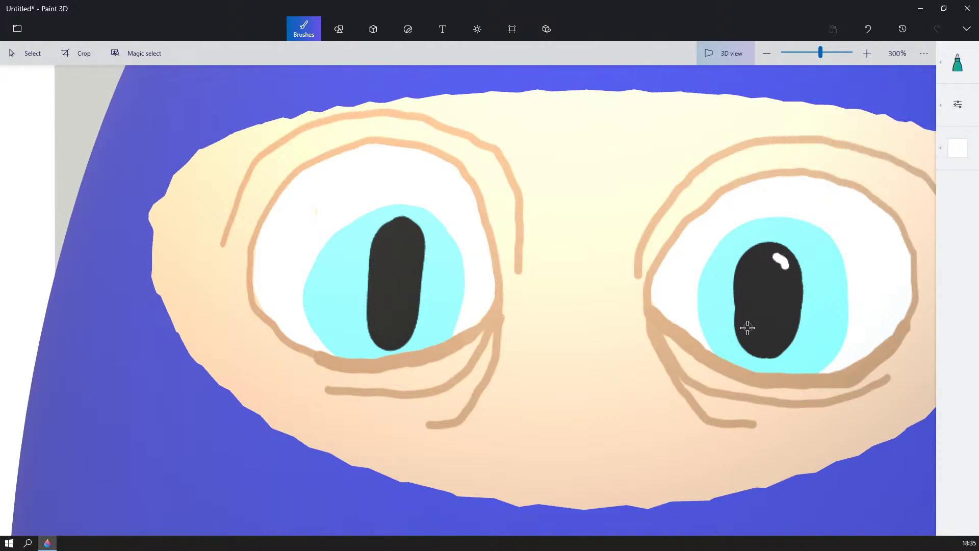
- Add a white highlight low on the viewer's right pupil and highlights near the top and bottom of the viewer's left pupil
{"action": "left_click_drag", "start_coordinate": [746, 330], "coordinate": [759, 340]}
{"action": "left_click_drag", "start_coordinate": [398, 233], "coordinate": [410, 242]}
{"action": "left_click_drag", "start_coordinate": [377, 322], "coordinate": [390, 334]}
{"action": "scroll", "coordinate": [377, 320], "scroll_direction": "down", "scroll_amount": 2}
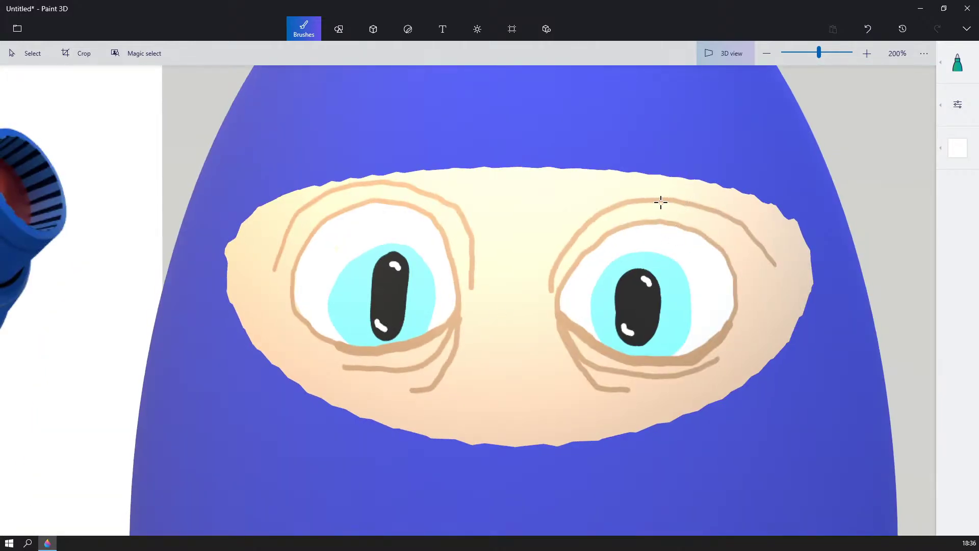
- Examine the face, especially the nose and mouth, in the pixel-art and rendered Mega Man references against the modeled head
{"action": "mouse_move", "coordinate": [619, 232]}
{"action": "right_mouse_down"}
{"action": "mouse_move", "coordinate": [641, 222]}
{"action": "mouse_move", "coordinate": [622, 220]}
{"action": "mouse_move", "coordinate": [449, 300]}
{"action": "mouse_move", "coordinate": [570, 269]}
{"action": "mouse_move", "coordinate": [369, 289]}
{"action": "mouse_move", "coordinate": [432, 339]}
{"action": "mouse_move", "coordinate": [329, 269]}
{"action": "right_mouse_up"}
{"action": "scroll", "coordinate": [329, 268], "scroll_direction": "down", "scroll_amount": 2}
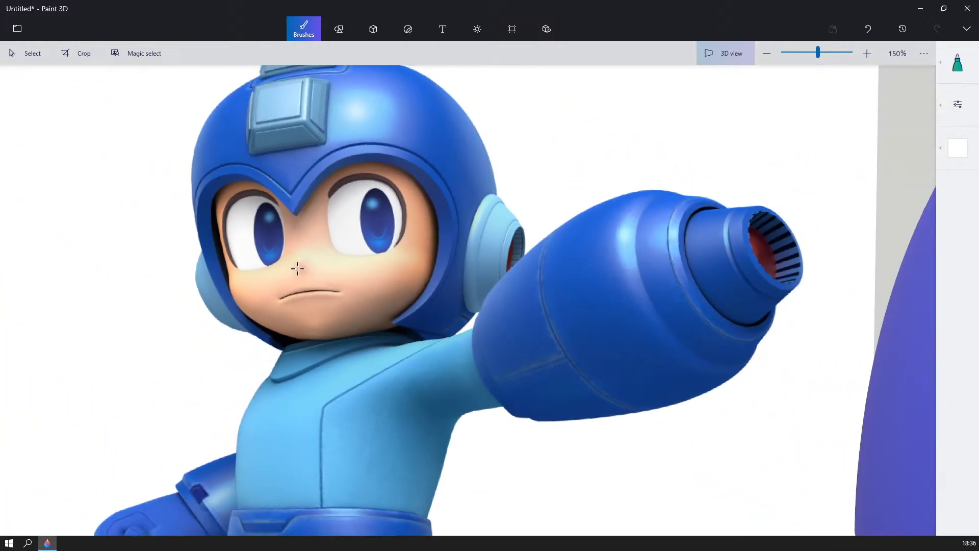
{"action": "middle_click_drag", "start_coordinate": [112, 364], "coordinate": [601, 305]}
{"action": "scroll", "coordinate": [269, 458], "scroll_direction": "up", "scroll_amount": 1}
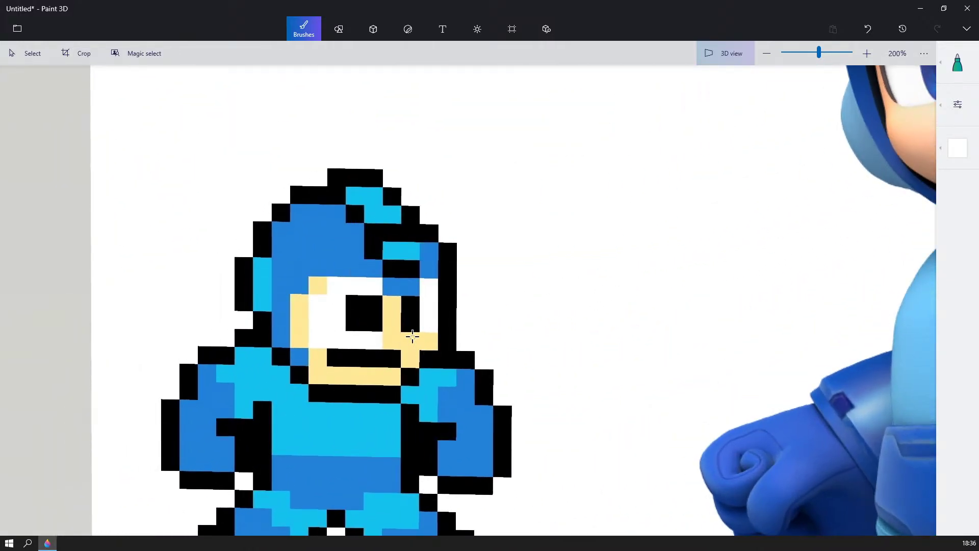
{"action": "scroll", "coordinate": [412, 336], "scroll_direction": "up", "scroll_amount": 2}
{"action": "scroll", "coordinate": [398, 344], "scroll_direction": "up", "scroll_amount": 2}
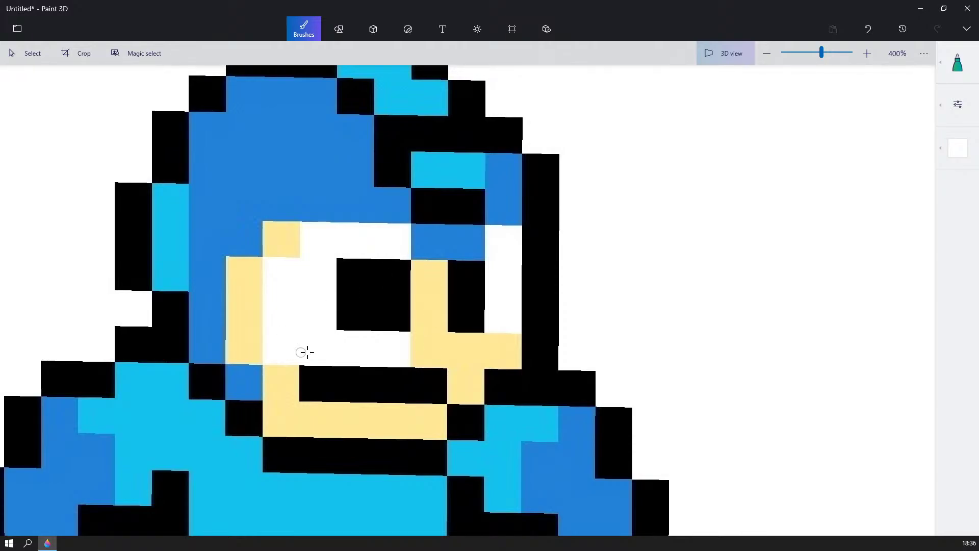
{"action": "scroll", "coordinate": [520, 299], "scroll_direction": "down", "scroll_amount": 5, "text": "ctrl"}
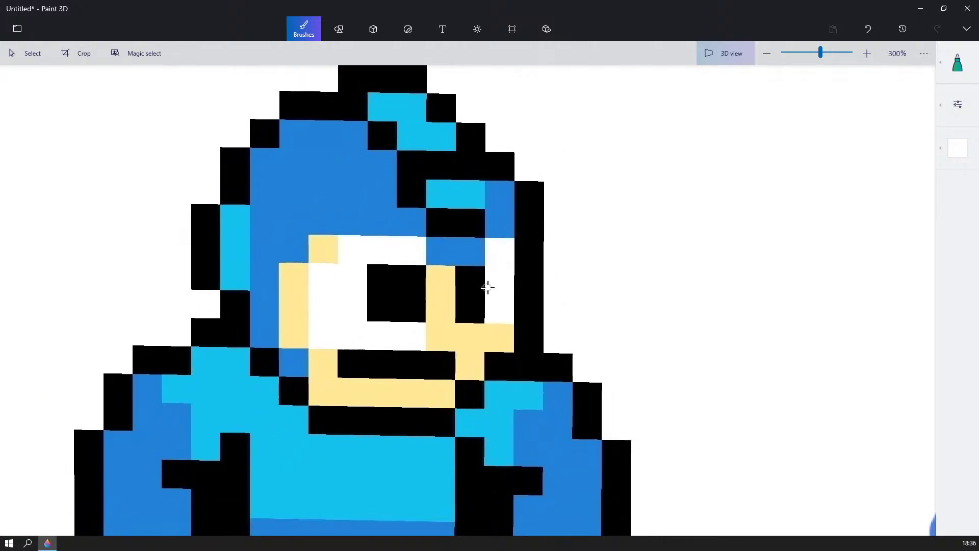
{"action": "scroll", "coordinate": [372, 365], "scroll_direction": "up", "scroll_amount": 3, "text": "ctrl"}
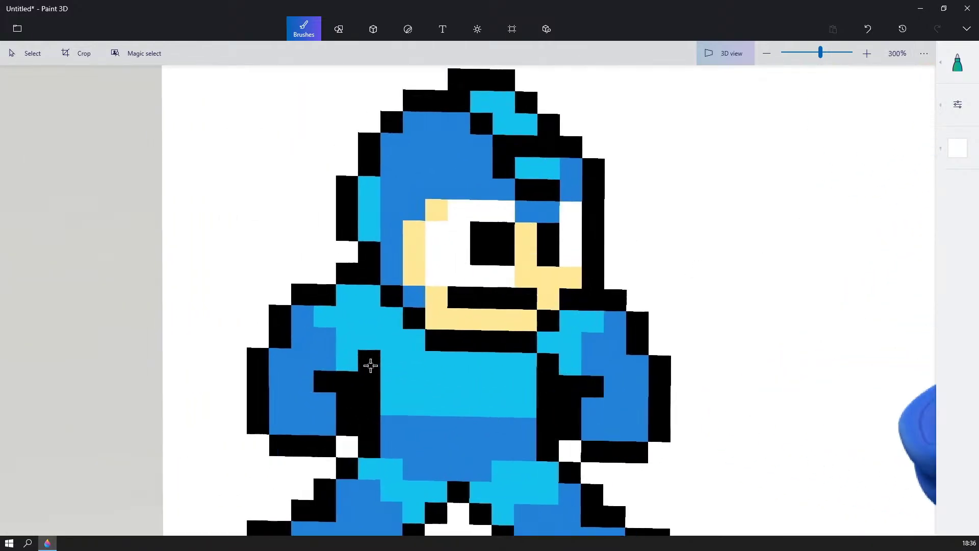
{"action": "middle_click_drag", "start_coordinate": [669, 199], "coordinate": [522, 282]}
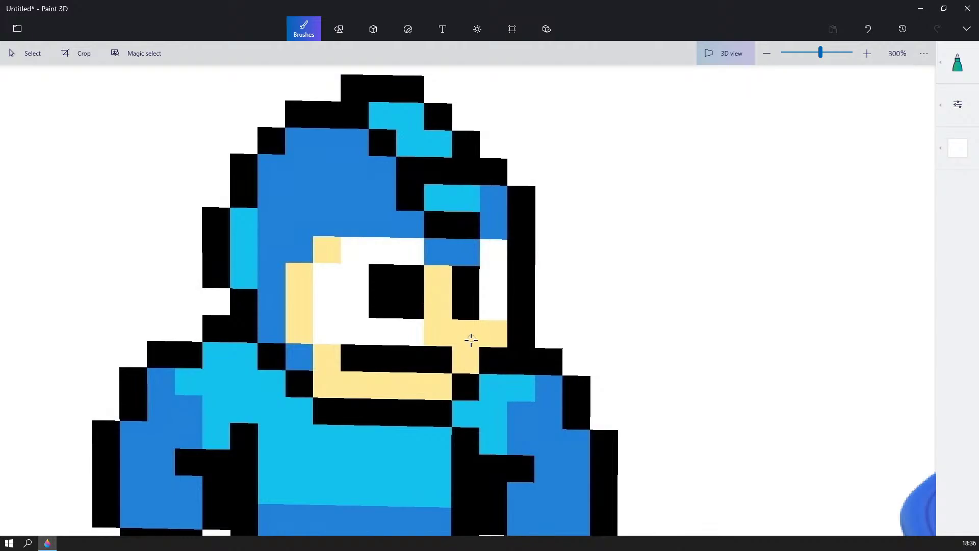
{"action": "right_click_drag", "start_coordinate": [585, 295], "coordinate": [192, 296]}
{"action": "scroll", "coordinate": [229, 285], "scroll_direction": "down", "scroll_amount": 3}
{"action": "right_click_drag", "start_coordinate": [445, 254], "coordinate": [84, 330]}
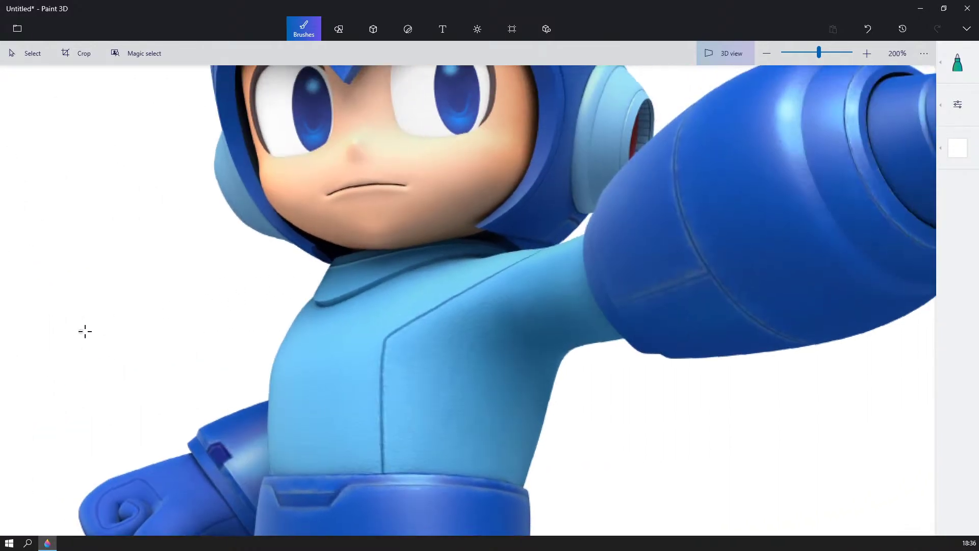
{"action": "scroll", "coordinate": [326, 288], "scroll_direction": "down", "scroll_amount": 3}
{"action": "right_click_drag", "start_coordinate": [361, 278], "coordinate": [99, 335]}
{"action": "scroll", "coordinate": [50, 356], "scroll_direction": "down", "scroll_amount": 2}
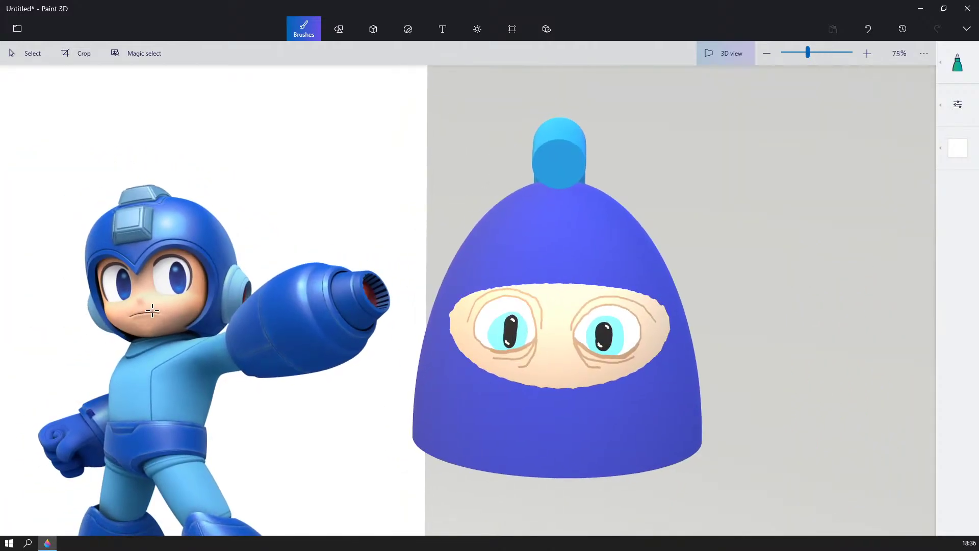
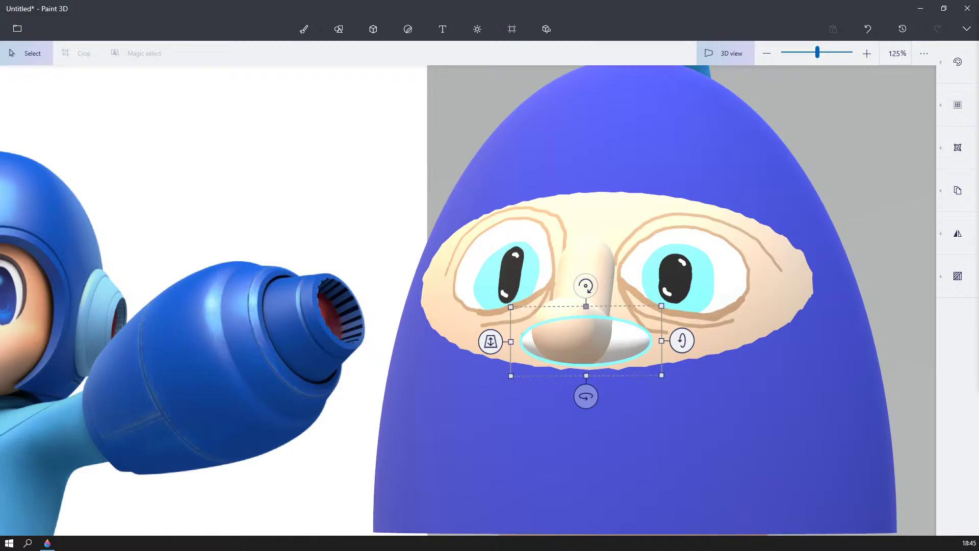
- Recolor the white ellipsoid at the base of the nose with the skin tone sampled from the face
{"action": "mouse_move", "coordinate": [772, 330]}
{"action": "right_mouse_down"}
{"action": "mouse_move", "coordinate": [807, 338]}
{"action": "mouse_move", "coordinate": [782, 334]}
{"action": "mouse_move", "coordinate": [756, 350]}
{"action": "mouse_move", "coordinate": [813, 362]}
{"action": "mouse_move", "coordinate": [817, 349]}
{"action": "mouse_move", "coordinate": [754, 367]}
{"action": "mouse_move", "coordinate": [790, 320]}
{"action": "mouse_move", "coordinate": [775, 352]}
{"action": "mouse_move", "coordinate": [762, 343]}
{"action": "right_mouse_up"}
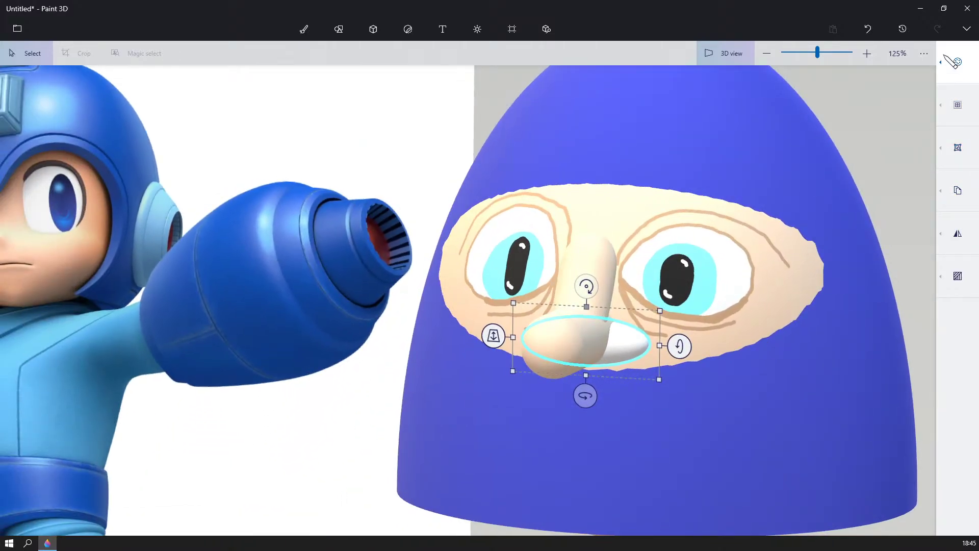
{"action": "left_click", "coordinate": [958, 61]}
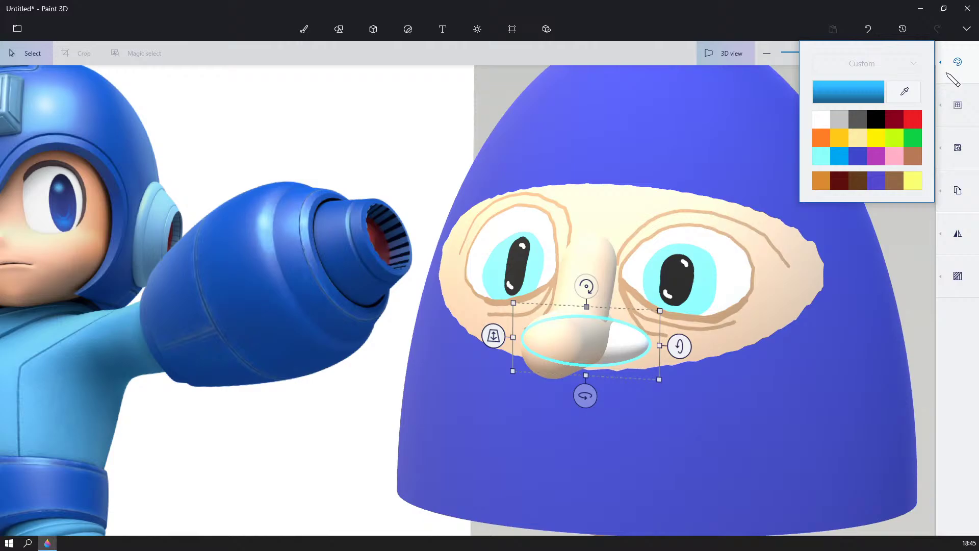
{"action": "left_click", "coordinate": [903, 97]}
{"action": "left_click", "coordinate": [621, 220]}
{"action": "right_click_drag", "start_coordinate": [791, 376], "coordinate": [828, 313]}
{"action": "left_click", "coordinate": [889, 258]}
{"action": "right_click_drag", "start_coordinate": [883, 263], "coordinate": [856, 262]}
- Paint a black nostril with the marker on the underside of the nose wing on the viewer's right
{"action": "left_click", "coordinate": [958, 61]}
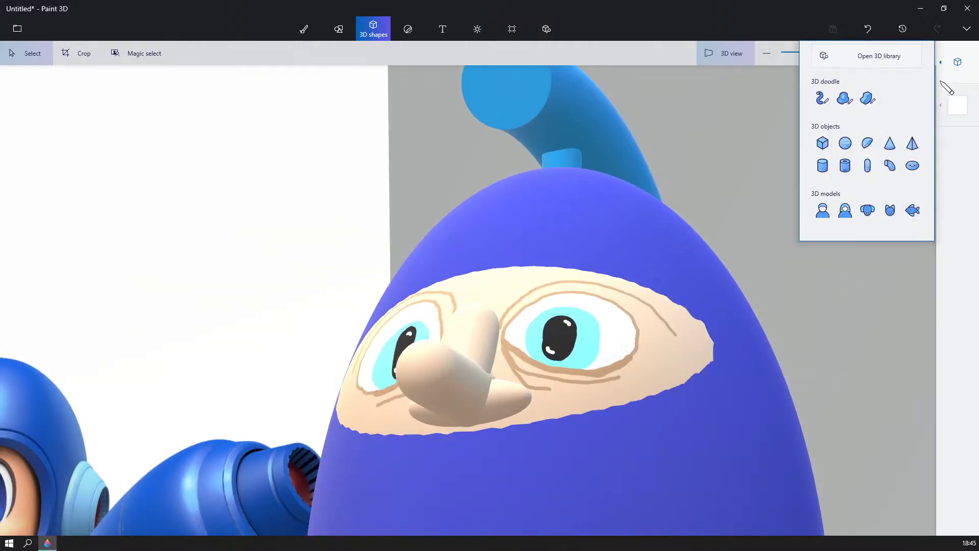
{"action": "left_click", "coordinate": [304, 28]}
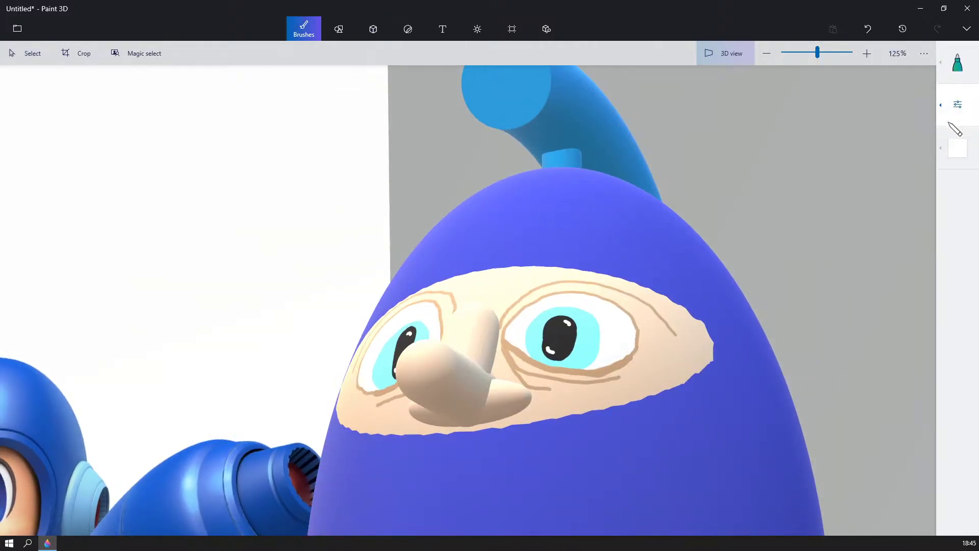
{"action": "left_click", "coordinate": [958, 148]}
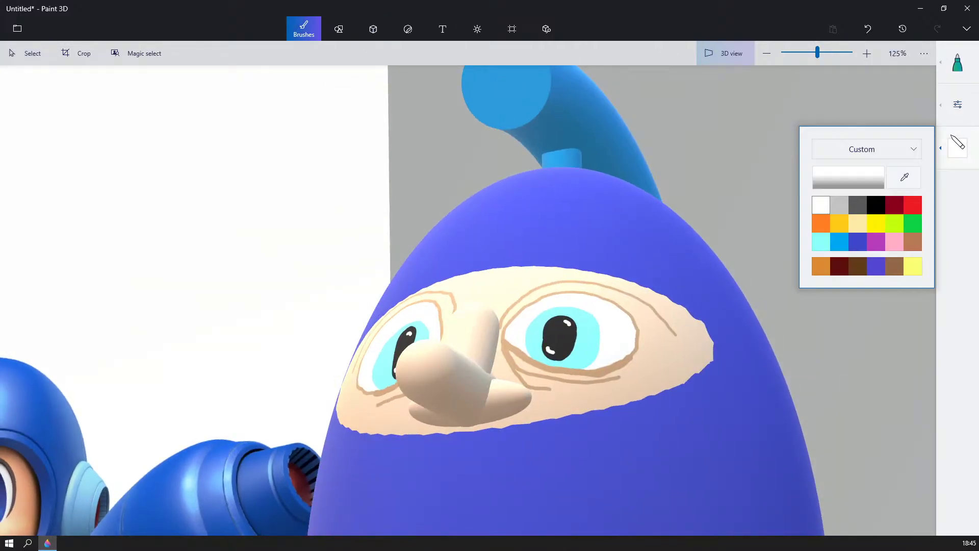
{"action": "left_click", "coordinate": [875, 206]}
{"action": "left_click", "coordinate": [950, 81]}
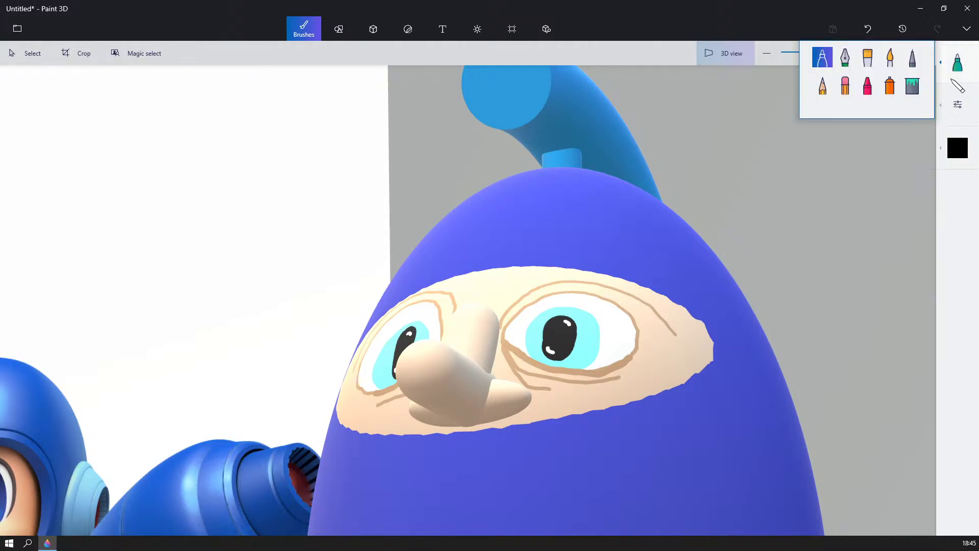
{"action": "mouse_move", "coordinate": [755, 317]}
{"action": "right_mouse_down"}
{"action": "mouse_move", "coordinate": [782, 269]}
{"action": "mouse_move", "coordinate": [781, 281]}
{"action": "right_mouse_up"}
{"action": "scroll", "coordinate": [781, 282], "scroll_direction": "up", "scroll_amount": 2}
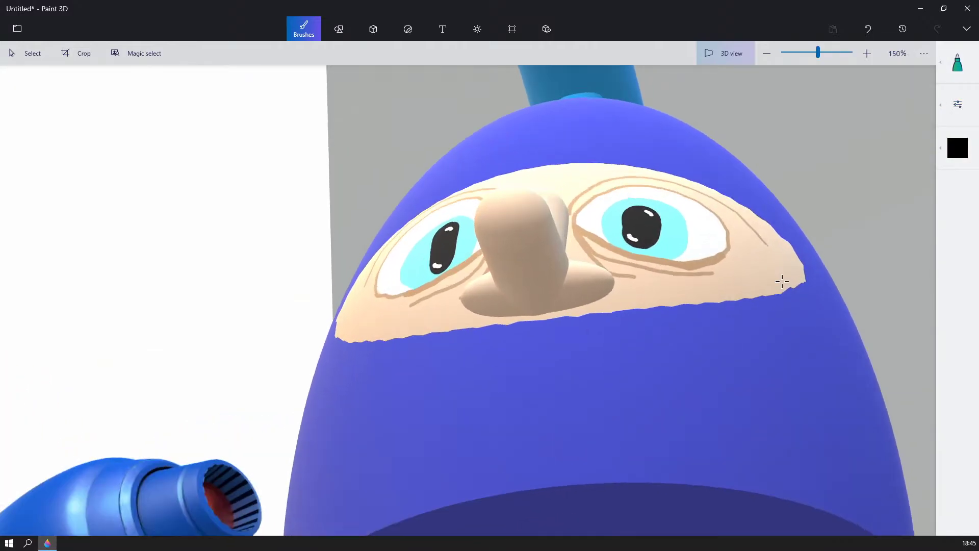
{"action": "mouse_move", "coordinate": [587, 289]}
{"action": "left_mouse_down"}
{"action": "mouse_move", "coordinate": [572, 300]}
{"action": "mouse_move", "coordinate": [588, 298]}
{"action": "left_mouse_up"}
- Paint a matching black nostril under the nose wing on the viewer's left and check the nose from the front
{"action": "right_click_drag", "start_coordinate": [613, 305], "coordinate": [516, 289]}
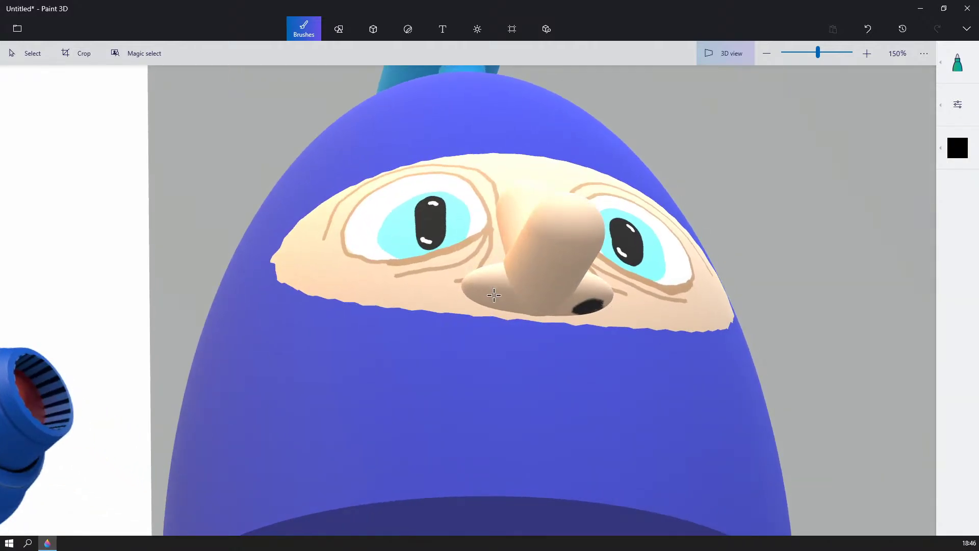
{"action": "left_click_drag", "start_coordinate": [479, 296], "coordinate": [480, 298]}
{"action": "right_click_drag", "start_coordinate": [685, 304], "coordinate": [656, 330]}
{"action": "scroll", "coordinate": [656, 330], "scroll_direction": "down", "scroll_amount": 5}
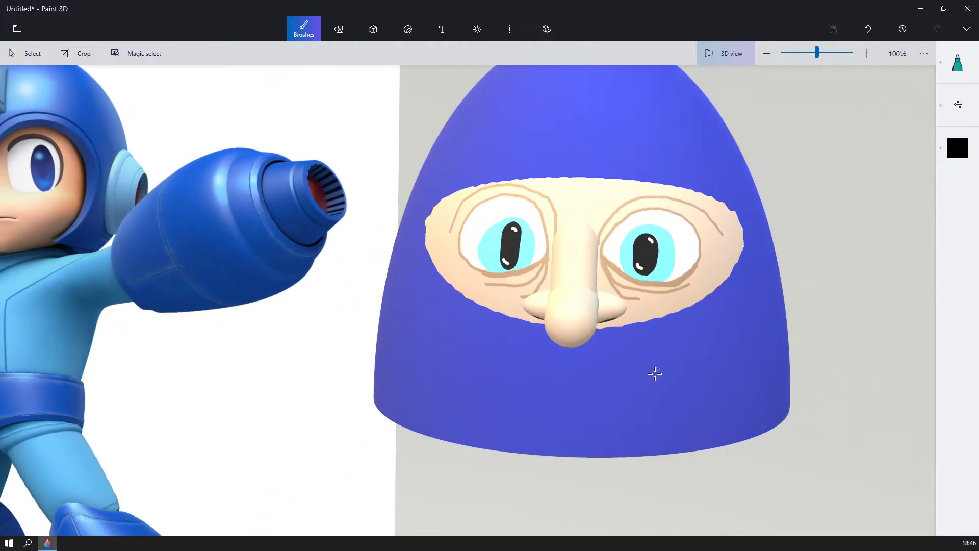
{"action": "mouse_move", "coordinate": [654, 373]}
{"action": "right_mouse_down"}
{"action": "mouse_move", "coordinate": [665, 330]}
{"action": "mouse_move", "coordinate": [671, 341]}
{"action": "mouse_move", "coordinate": [654, 377]}
{"action": "right_mouse_up"}
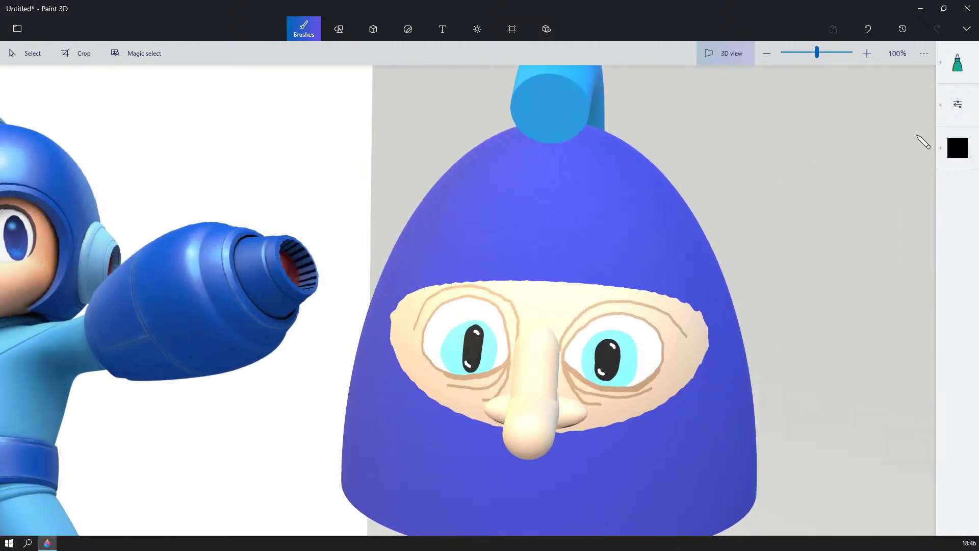
- Try painting a dark brown eyebrow above the viewer's right eye with the marker at 12 px thickness, and undo the strokes
{"action": "left_click", "coordinate": [956, 148]}
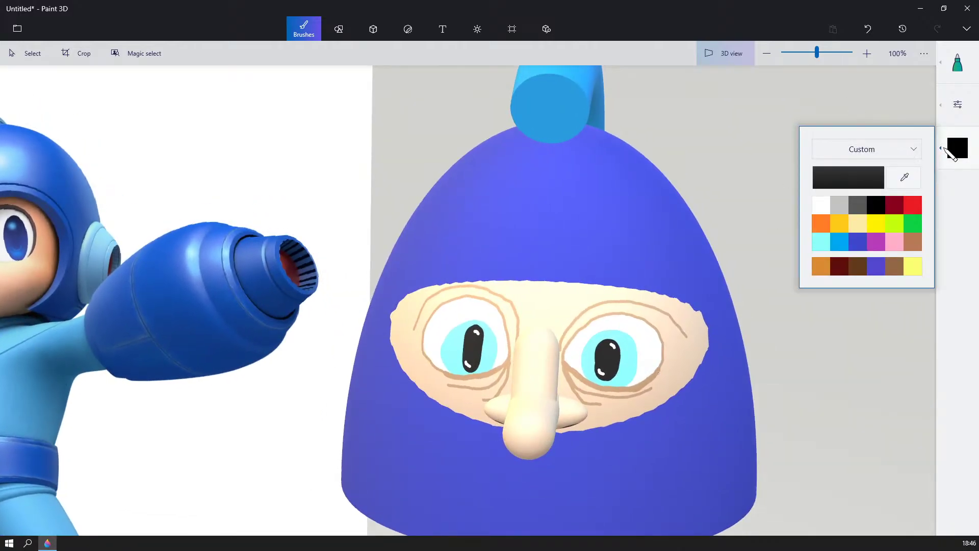
{"action": "left_click", "coordinate": [857, 266]}
{"action": "left_click", "coordinate": [958, 62]}
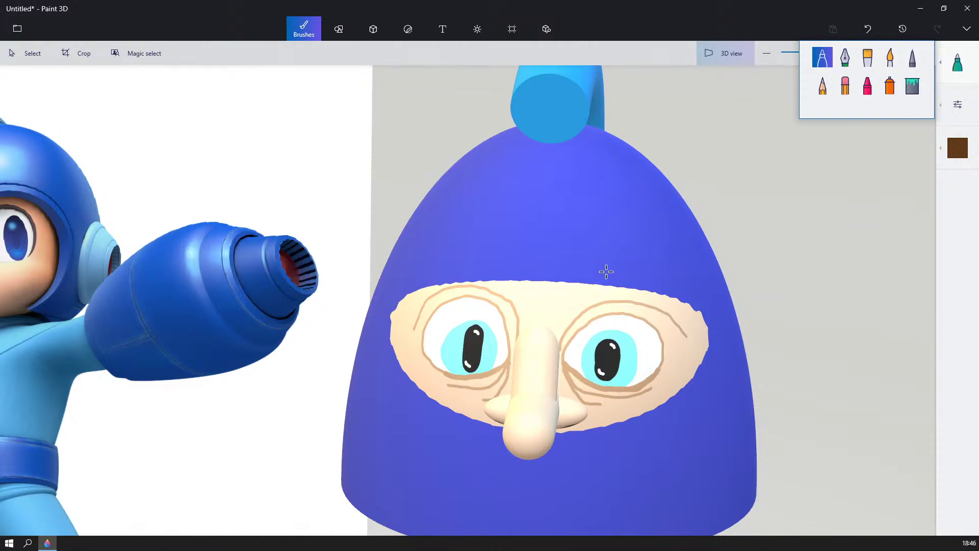
{"action": "left_click", "coordinate": [958, 104]}
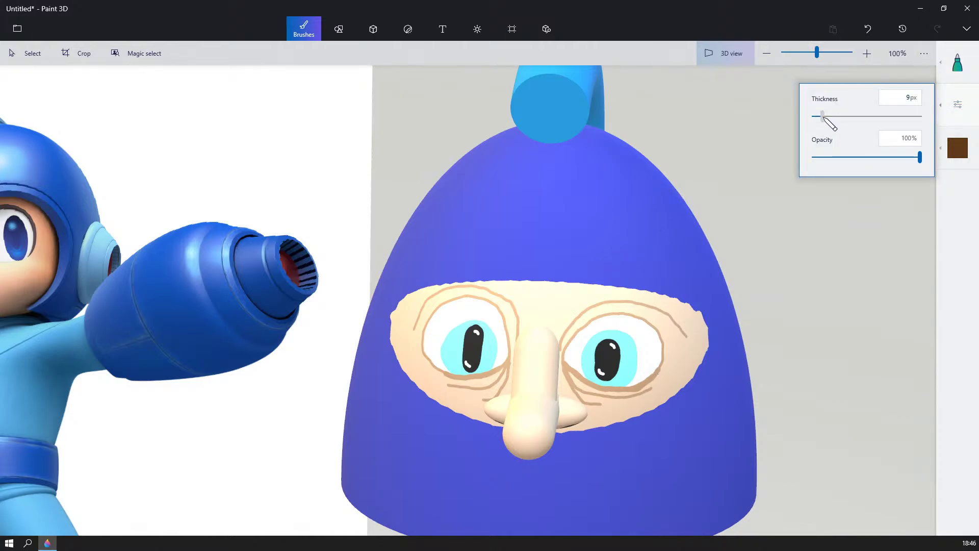
{"action": "left_click_drag", "start_coordinate": [822, 116], "coordinate": [825, 117]}
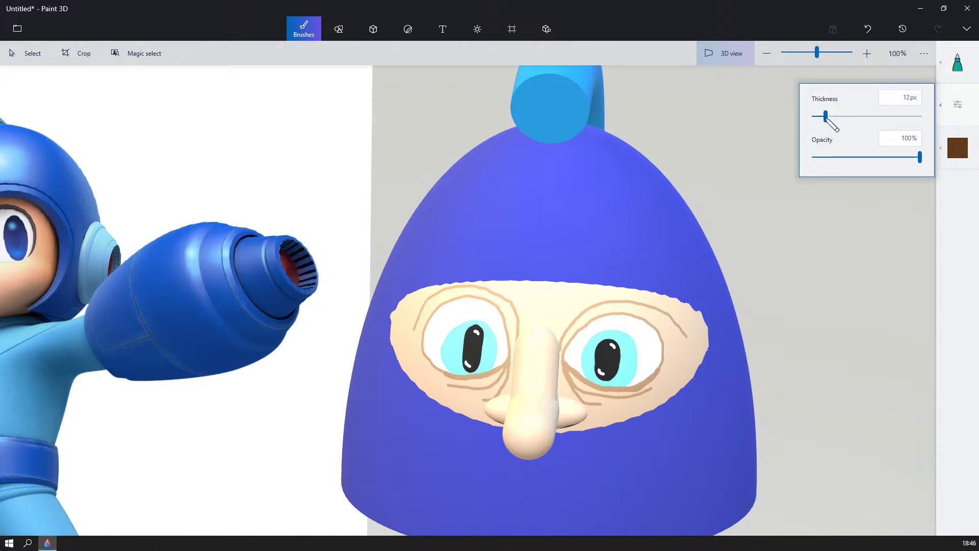
{"action": "left_click", "coordinate": [569, 292]}
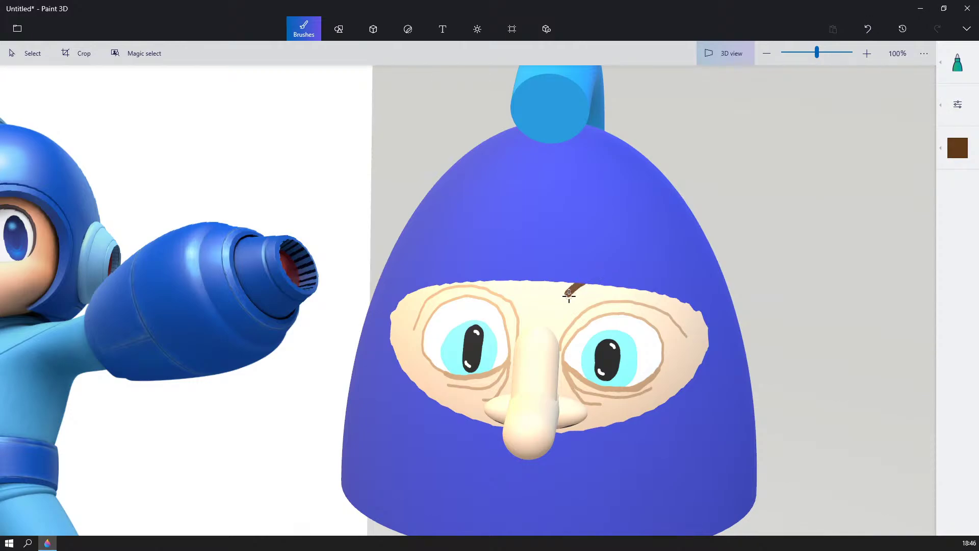
{"action": "left_click_drag", "start_coordinate": [569, 295], "coordinate": [603, 284]}
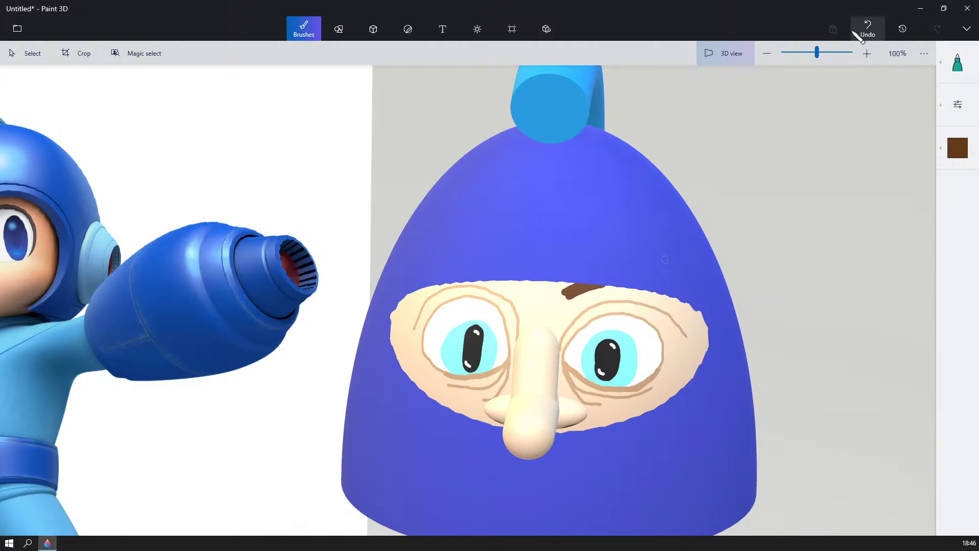
{"action": "left_click", "coordinate": [868, 28]}
{"action": "left_click", "coordinate": [868, 29]}
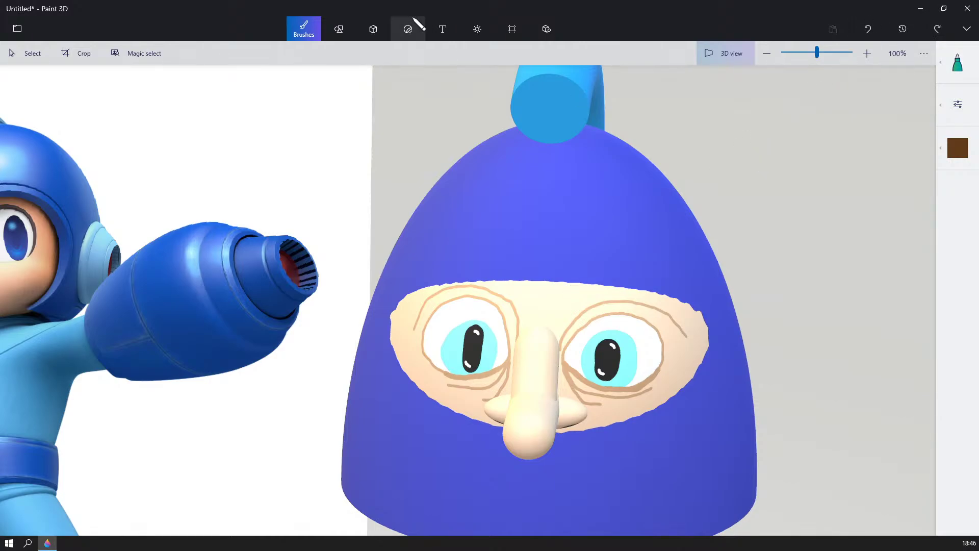
- Draw a dark brown, arched eyebrow above the viewer's right eye as a soft-edge 3D doodle
{"action": "left_click", "coordinate": [377, 32]}
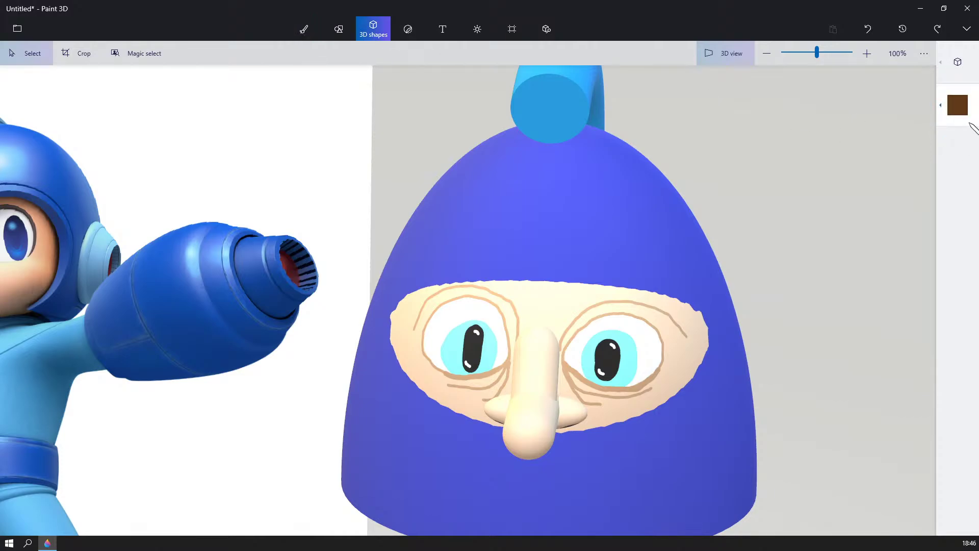
{"action": "left_click", "coordinate": [958, 110]}
{"action": "left_click", "coordinate": [957, 82]}
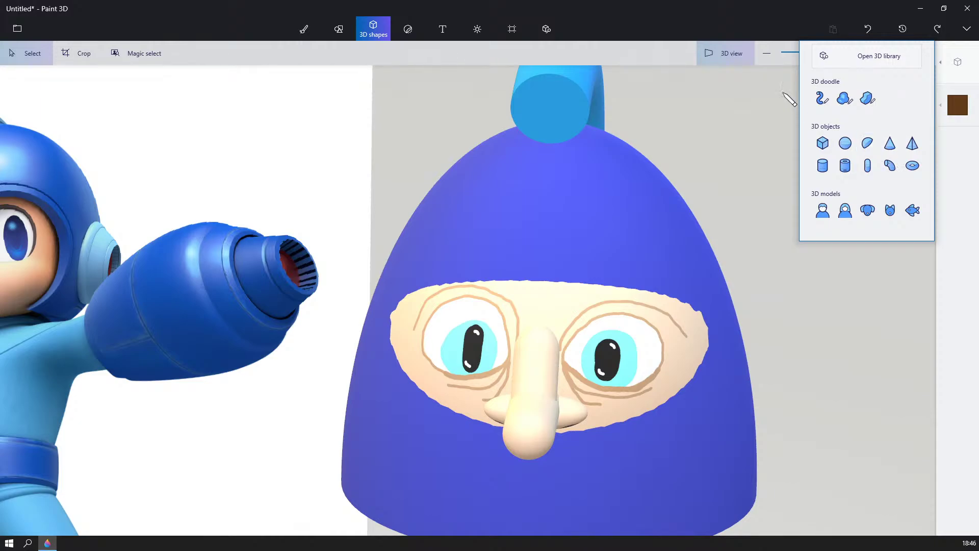
{"action": "left_click", "coordinate": [844, 100]}
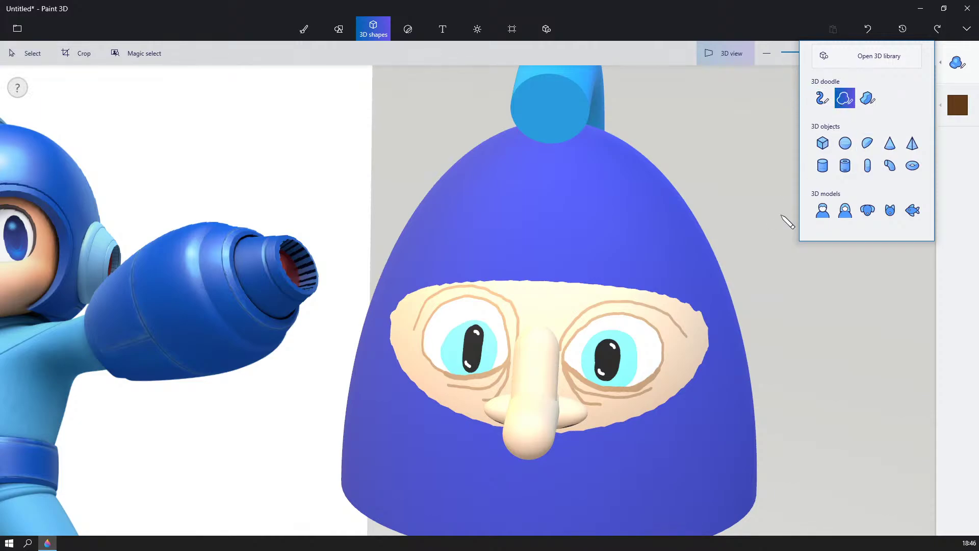
{"action": "left_click", "coordinate": [953, 146]}
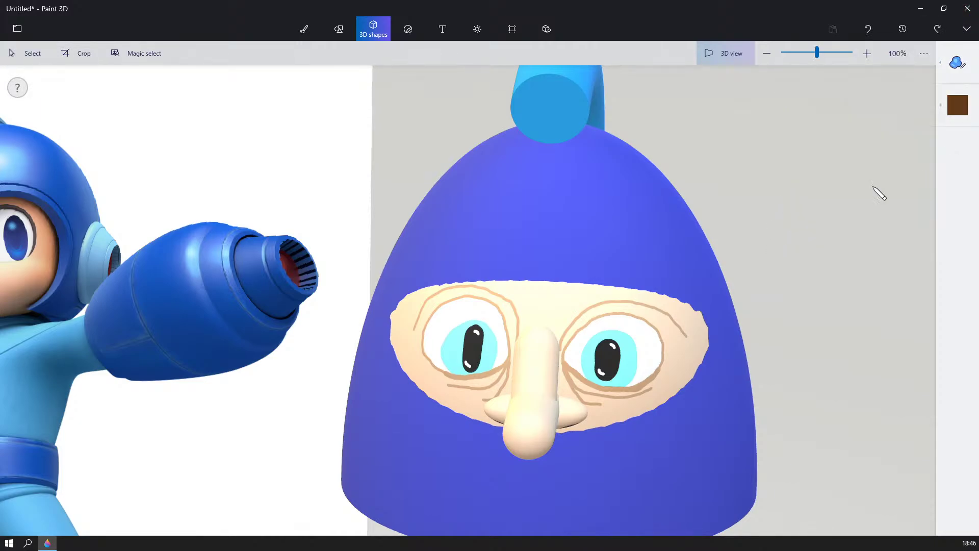
{"action": "mouse_move", "coordinate": [755, 269]}
{"action": "left_mouse_down"}
{"action": "mouse_move", "coordinate": [772, 249]}
{"action": "mouse_move", "coordinate": [802, 246]}
{"action": "mouse_move", "coordinate": [826, 263]}
{"action": "mouse_move", "coordinate": [828, 280]}
{"action": "mouse_move", "coordinate": [755, 268]}
{"action": "mouse_move", "coordinate": [604, 286]}
{"action": "left_mouse_up"}
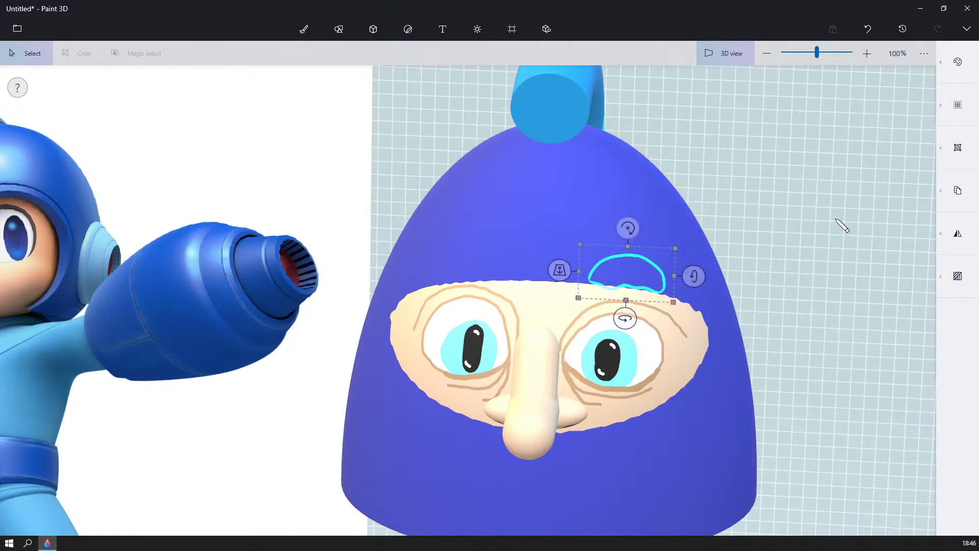
- Move the brown eyebrow down and in depth until it rests on the face just above the viewer's right eye
{"action": "right_click_drag", "start_coordinate": [843, 223], "coordinate": [674, 275]}
{"action": "left_click_drag", "start_coordinate": [631, 270], "coordinate": [340, 191]}
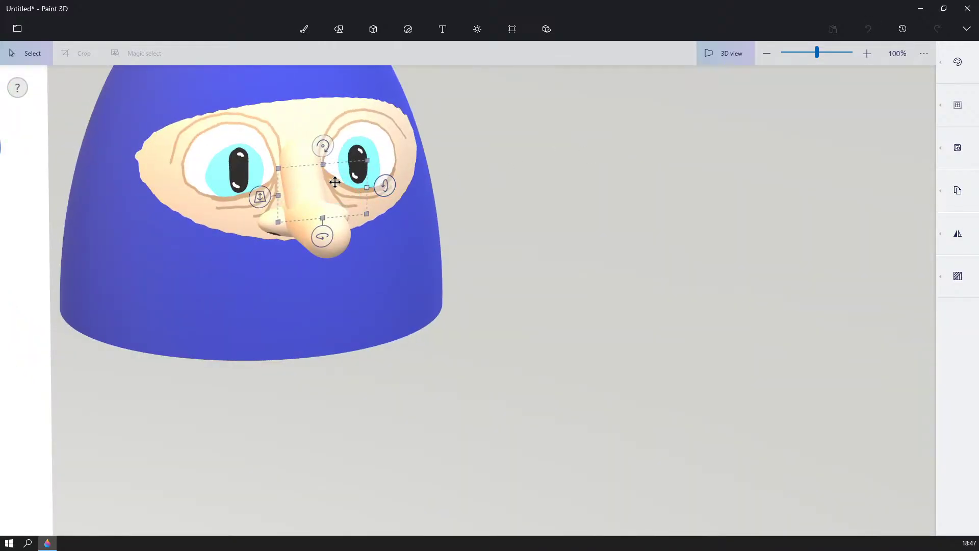
{"action": "left_click_drag", "start_coordinate": [334, 182], "coordinate": [383, 97]}
{"action": "left_click_drag", "start_coordinate": [382, 97], "coordinate": [384, 96]}
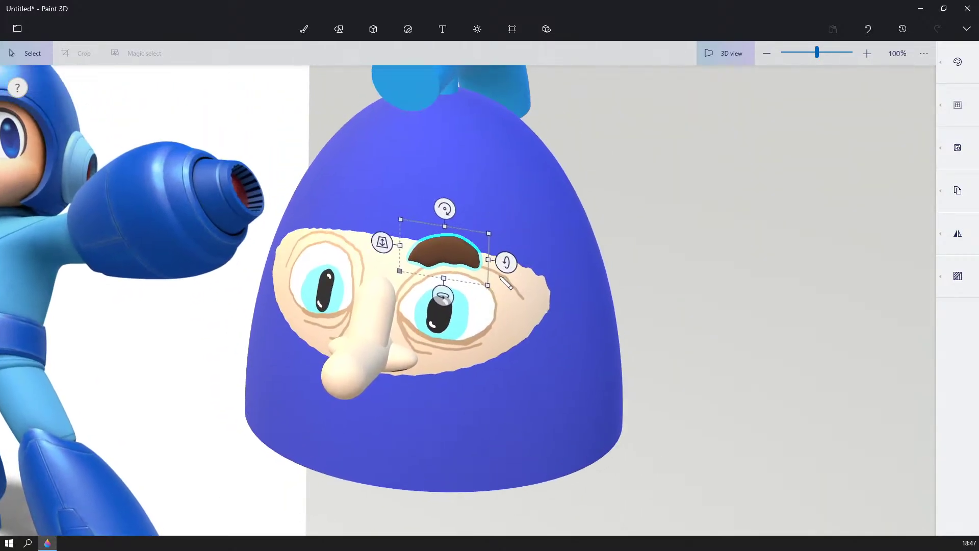
{"action": "left_click_drag", "start_coordinate": [449, 244], "coordinate": [464, 250]}
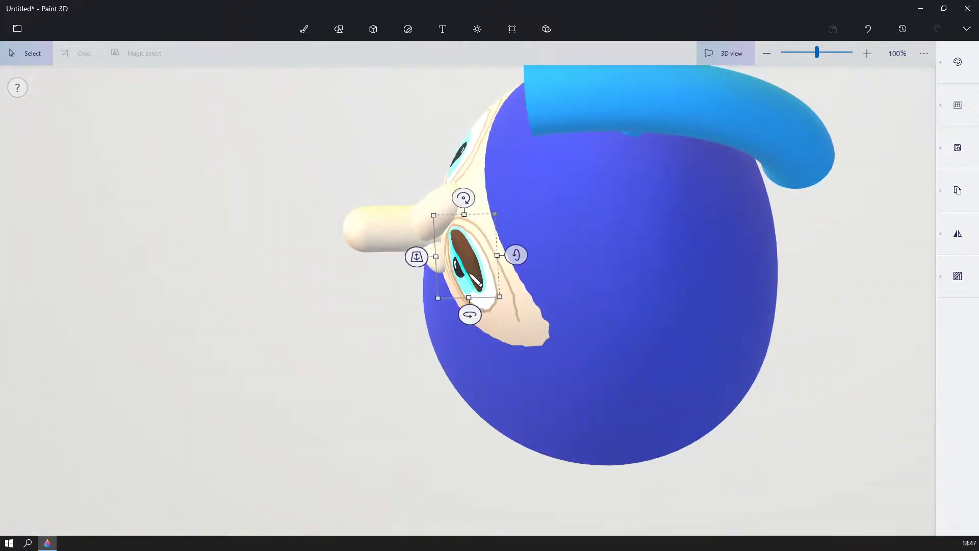
{"action": "left_click_drag", "start_coordinate": [477, 279], "coordinate": [508, 260]}
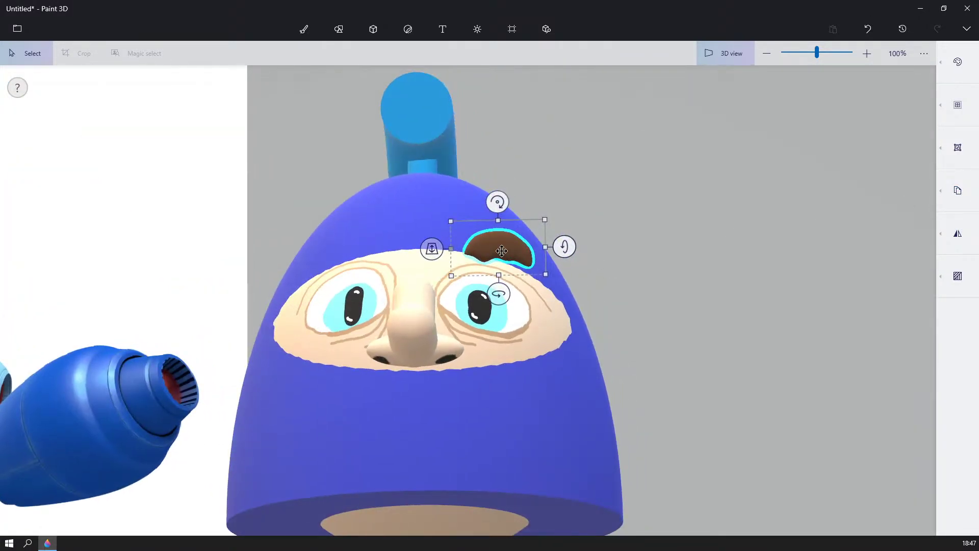
{"action": "left_click_drag", "start_coordinate": [506, 290], "coordinate": [506, 288]}
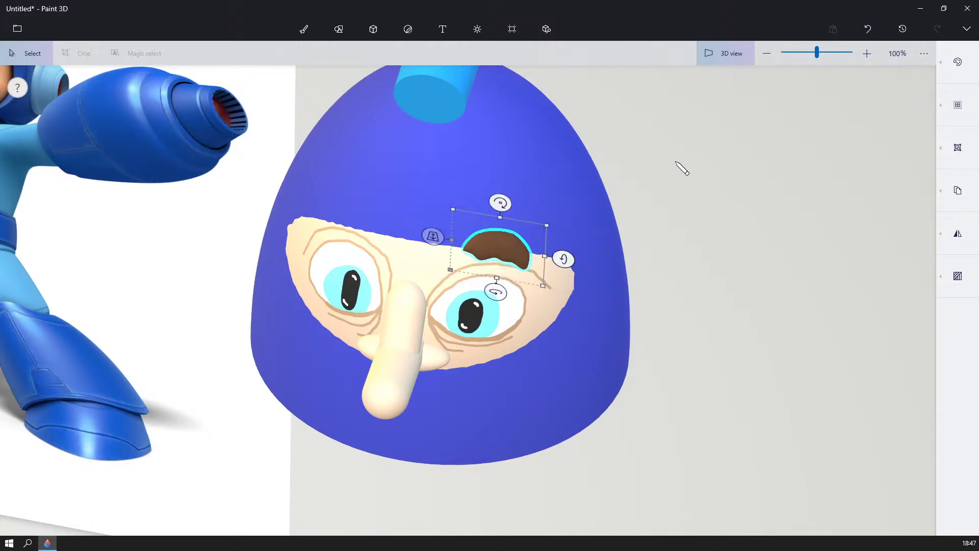
{"action": "left_click_drag", "start_coordinate": [681, 169], "coordinate": [513, 246]}
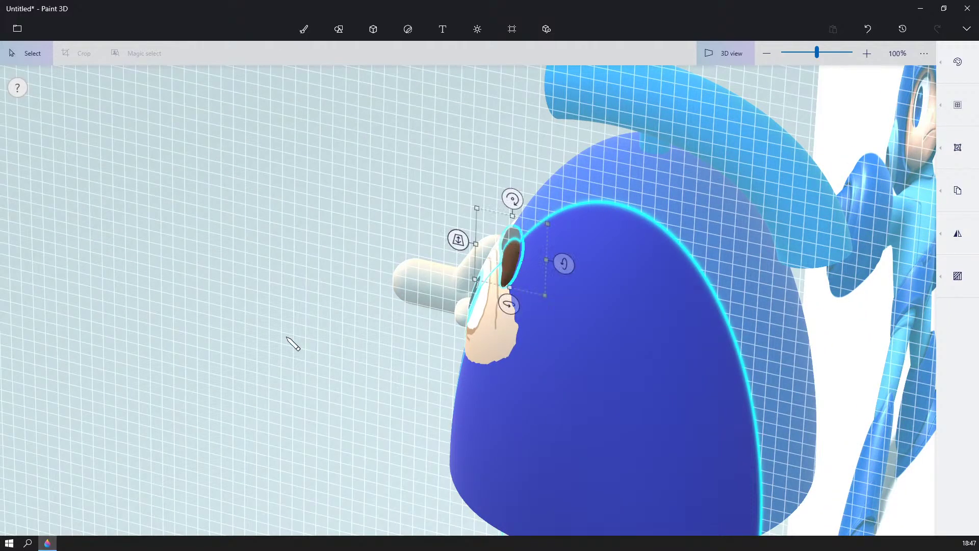
{"action": "right_click_drag", "start_coordinate": [292, 343], "coordinate": [462, 319]}
{"action": "left_click_drag", "start_coordinate": [528, 248], "coordinate": [541, 256]}
{"action": "right_click_drag", "start_coordinate": [673, 234], "coordinate": [896, 320]}
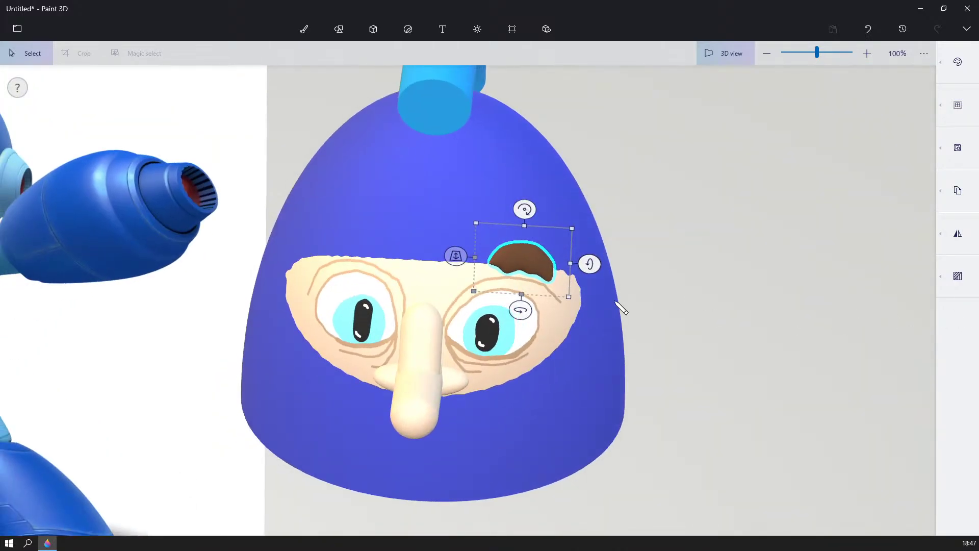
- Duplicate the eyebrow, place the copy above the viewer's left eye and flip it horizontally
{"action": "left_click", "coordinate": [653, 260]}
{"action": "left_click", "coordinate": [519, 258]}
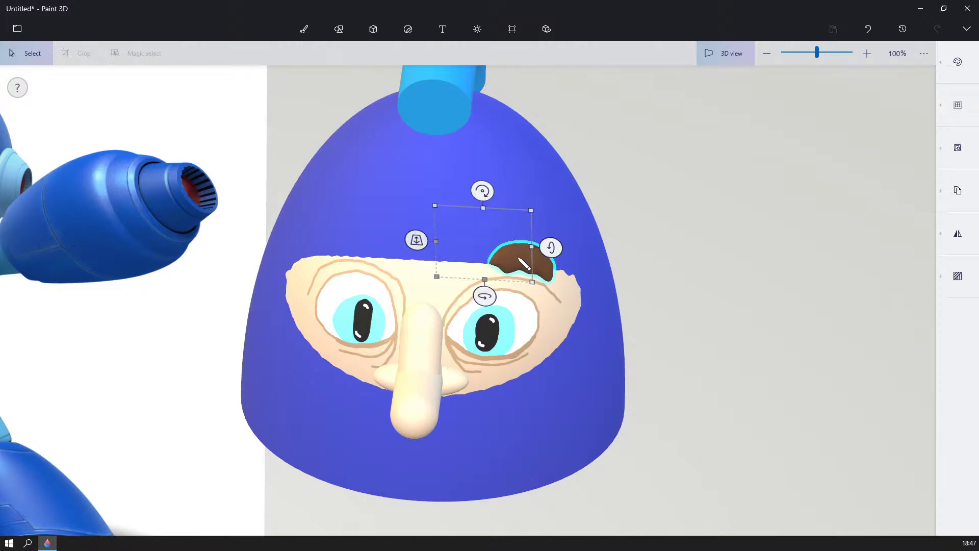
{"action": "key", "text": "ctrl+c"}
{"action": "key", "text": "ctrl+v"}
{"action": "left_click_drag", "start_coordinate": [524, 263], "coordinate": [355, 257]}
{"action": "right_click", "coordinate": [355, 257]}
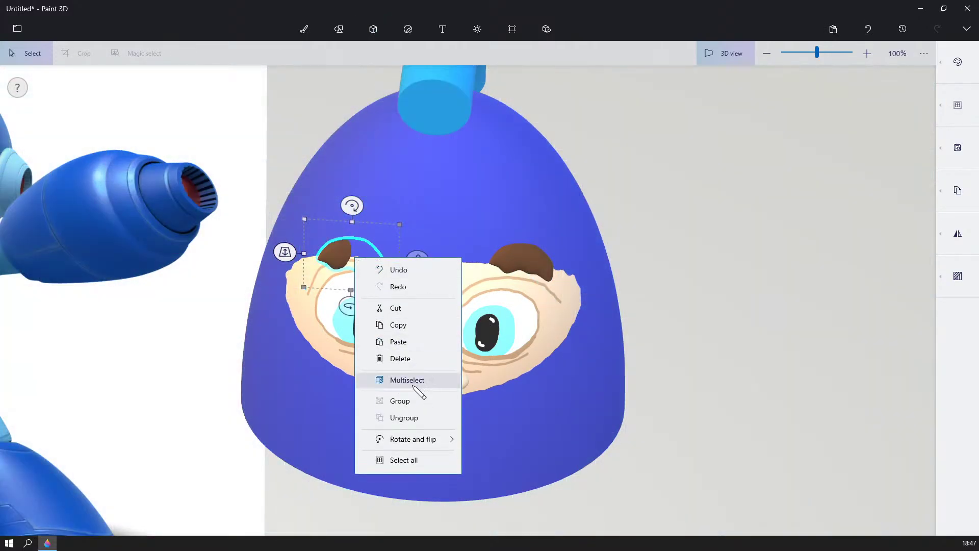
{"action": "mouse_move", "coordinate": [428, 439]}
{"action": "left_click", "coordinate": [500, 492]}
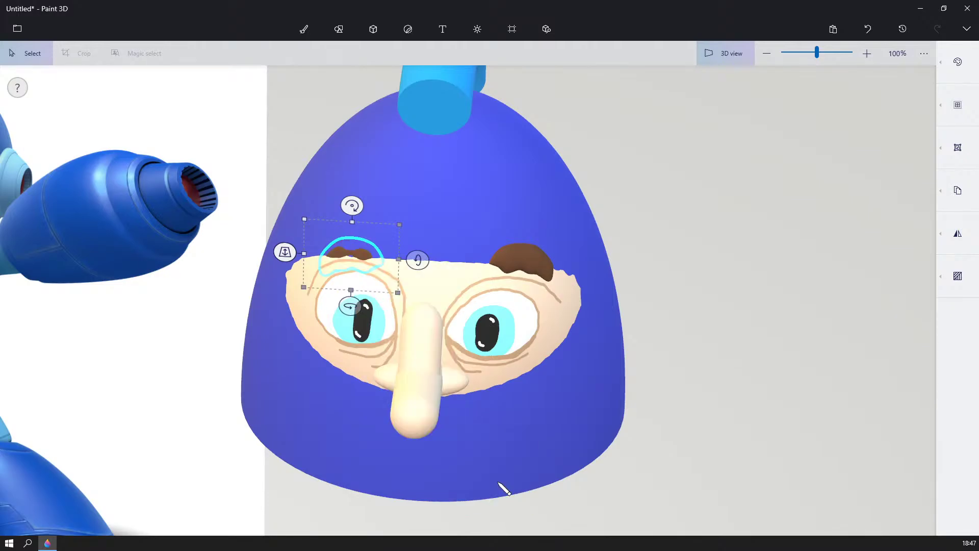
- Bring the copied eyebrow forward out of the helmet surface so it sits tilted above the viewer's left eye
{"action": "right_click_drag", "start_coordinate": [671, 177], "coordinate": [573, 252]}
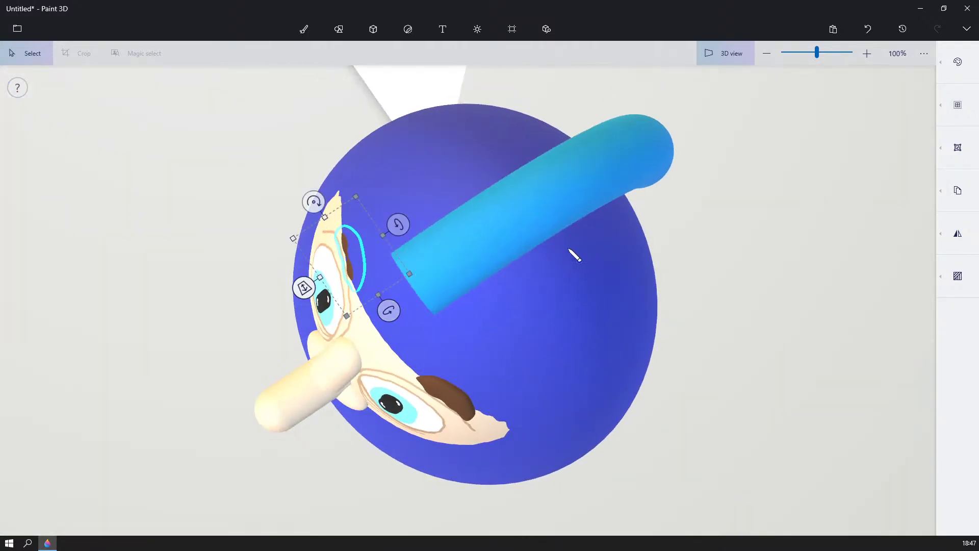
{"action": "left_click_drag", "start_coordinate": [340, 249], "coordinate": [333, 243]}
{"action": "right_click_drag", "start_coordinate": [196, 270], "coordinate": [289, 154]}
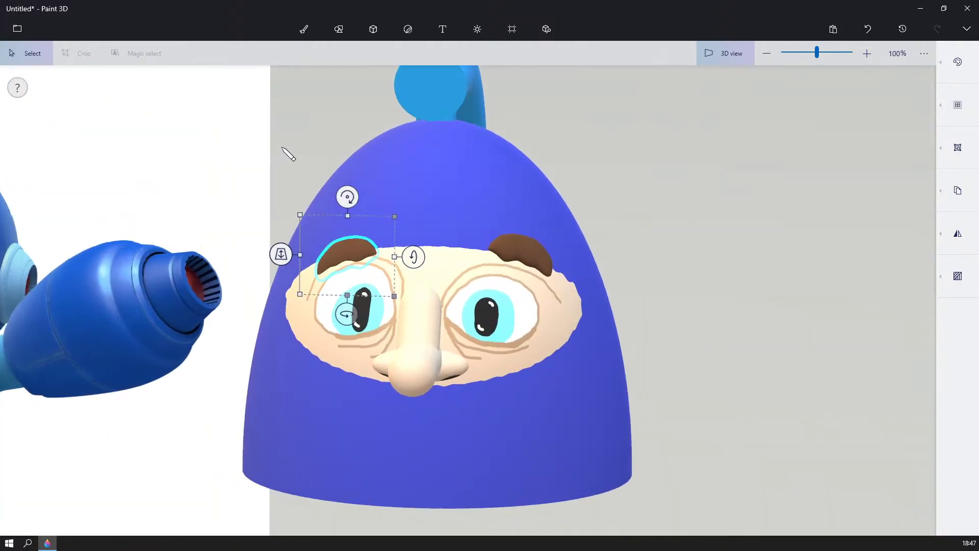
{"action": "left_click", "coordinate": [722, 292]}
- Examine the finished eyebrows and face from several distances and angles beside the Mega Man reference images
{"action": "scroll", "coordinate": [658, 306], "scroll_direction": "down", "scroll_amount": 4}
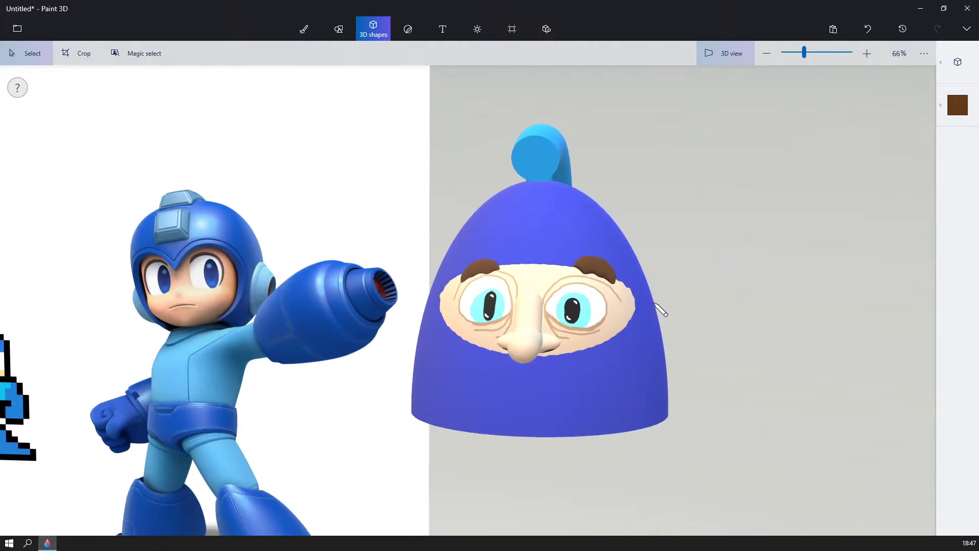
{"action": "right_click_drag", "start_coordinate": [316, 364], "coordinate": [428, 365]}
{"action": "scroll", "coordinate": [455, 344], "scroll_direction": "down", "scroll_amount": 2}
{"action": "scroll", "coordinate": [461, 350], "scroll_direction": "down", "scroll_amount": 2}
{"action": "scroll", "coordinate": [394, 377], "scroll_direction": "up", "scroll_amount": 2}
{"action": "scroll", "coordinate": [393, 377], "scroll_direction": "up", "scroll_amount": 1}
{"action": "scroll", "coordinate": [427, 366], "scroll_direction": "down", "scroll_amount": 3}
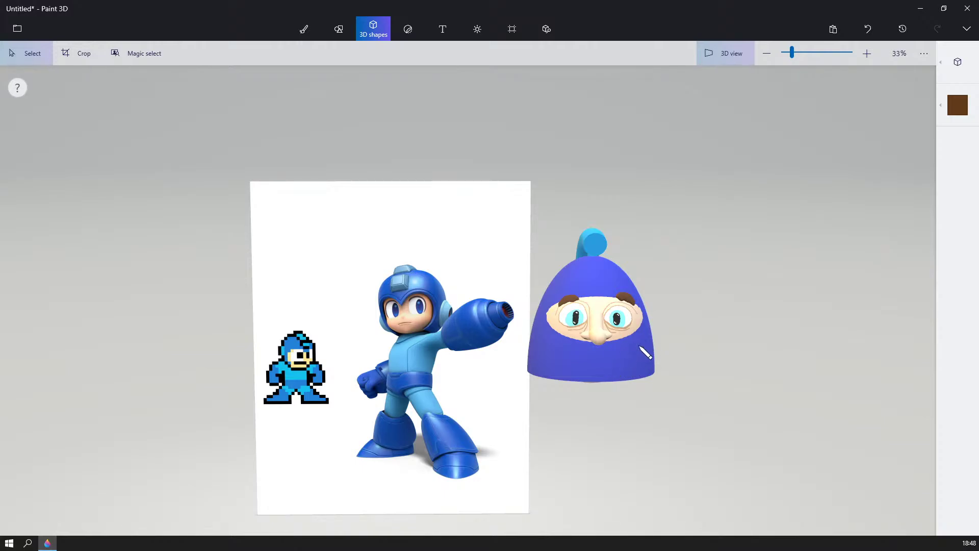
{"action": "left_click_drag", "start_coordinate": [645, 352], "coordinate": [661, 338]}
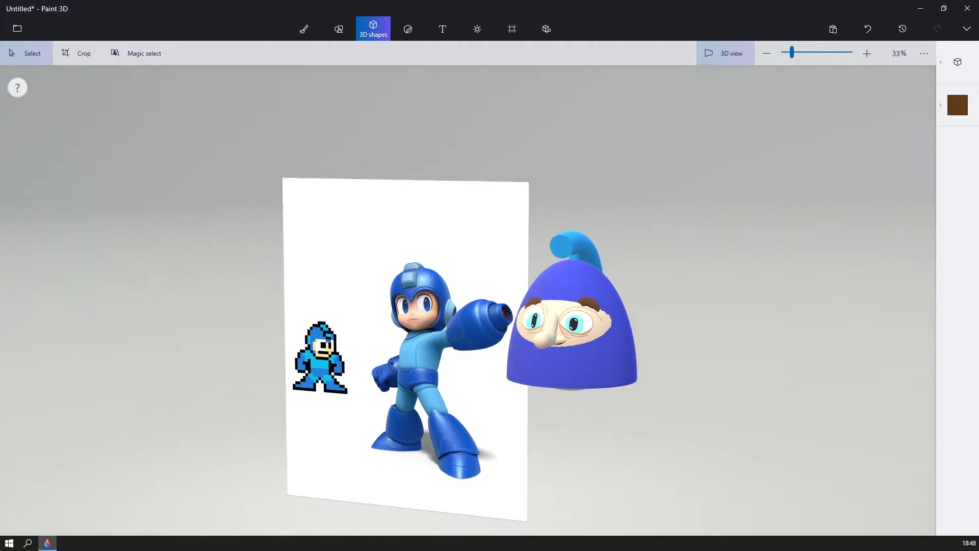
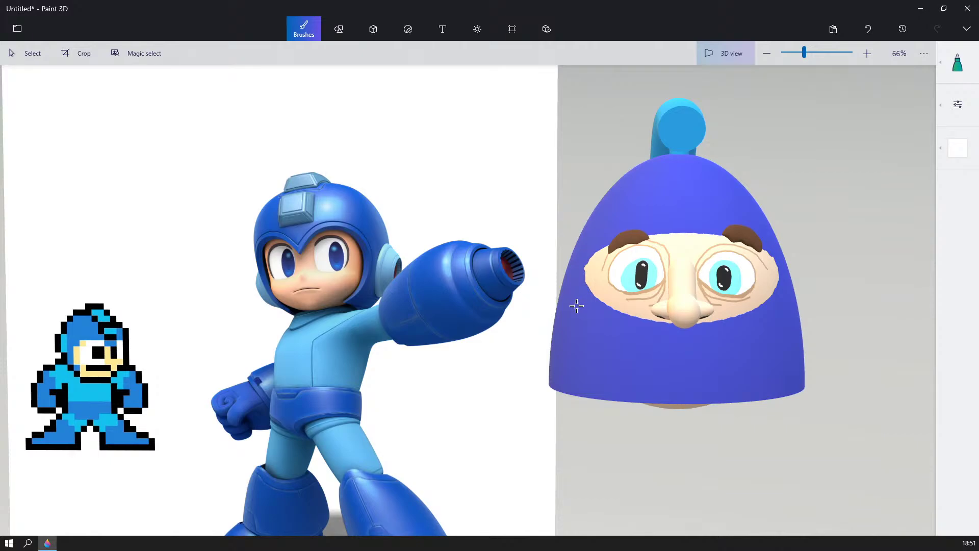
- Paint a wide white smile curve with the marker across the helmet beneath the nose
{"action": "left_click_drag", "start_coordinate": [577, 306], "coordinate": [602, 327]}
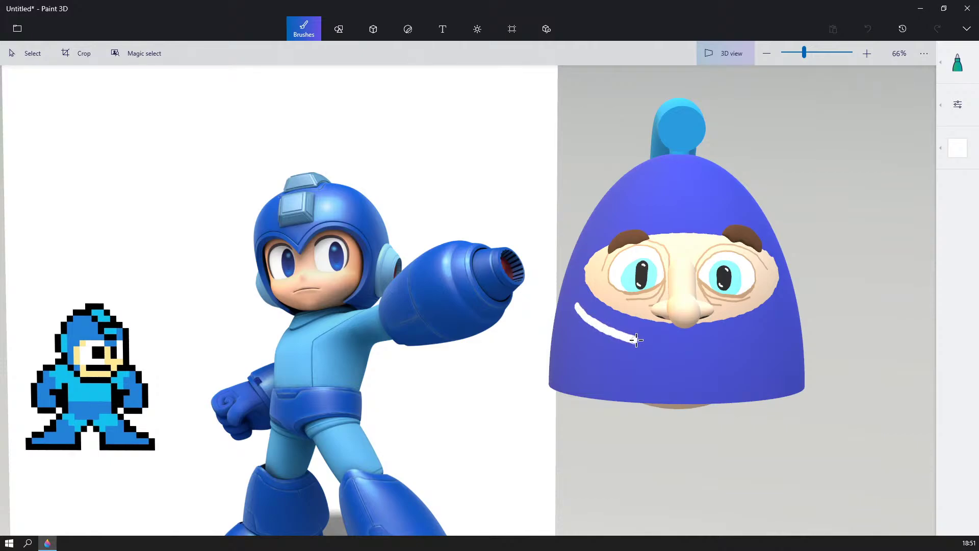
{"action": "mouse_move", "coordinate": [655, 344]}
{"action": "left_mouse_down"}
{"action": "mouse_move", "coordinate": [724, 344]}
{"action": "mouse_move", "coordinate": [776, 321]}
{"action": "left_mouse_up"}
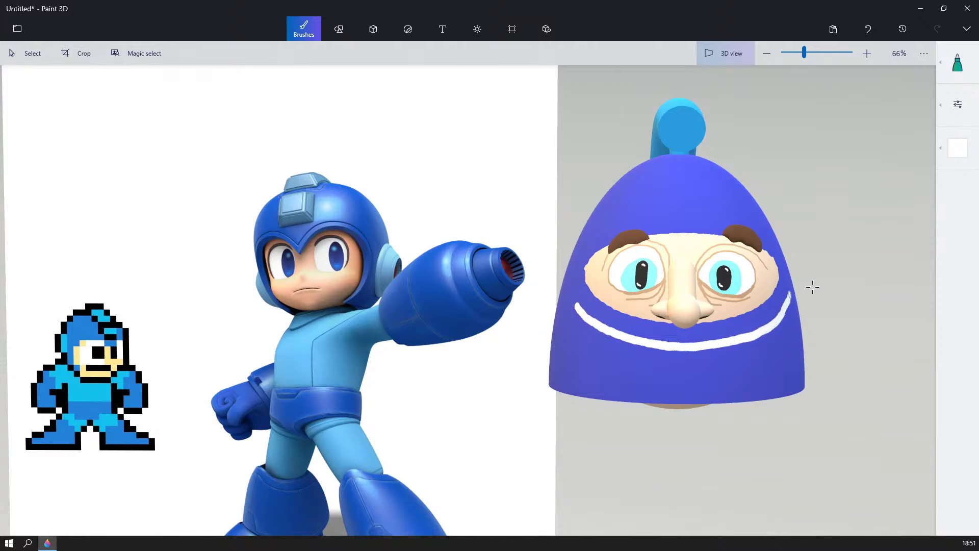
{"action": "right_click_drag", "start_coordinate": [811, 286], "coordinate": [720, 294]}
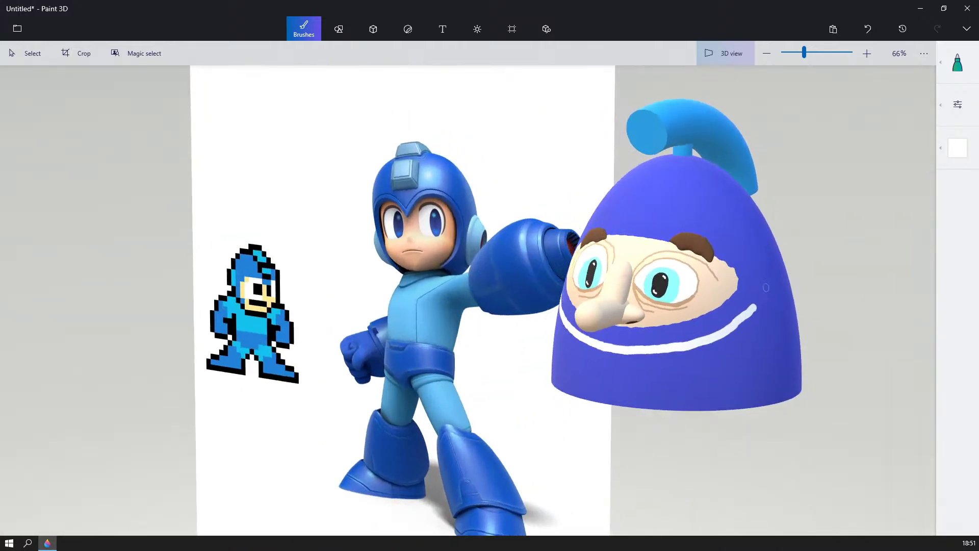
- Recolour the smile curve black with the Fill tool
{"action": "left_click", "coordinate": [957, 62]}
{"action": "left_click", "coordinate": [912, 84]}
{"action": "left_click", "coordinate": [957, 147]}
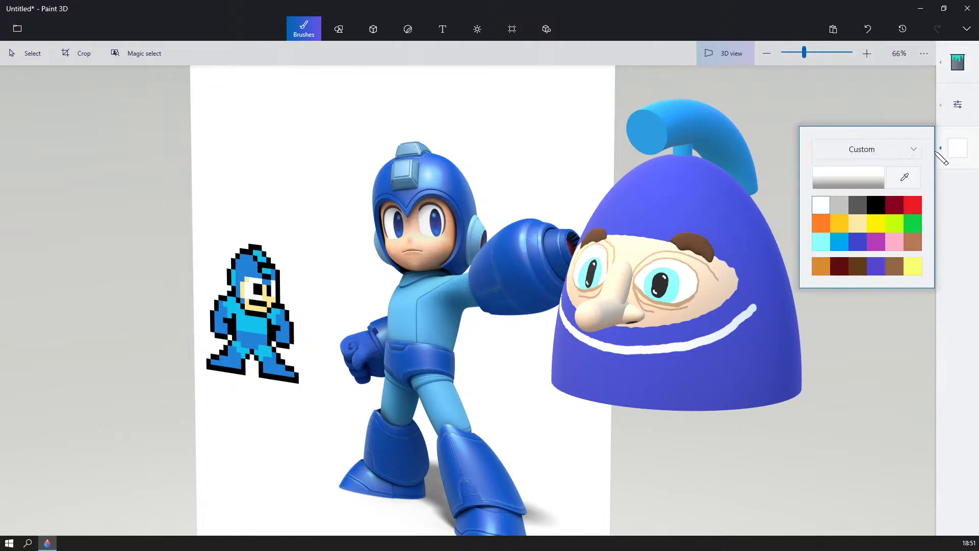
{"action": "left_click", "coordinate": [876, 205]}
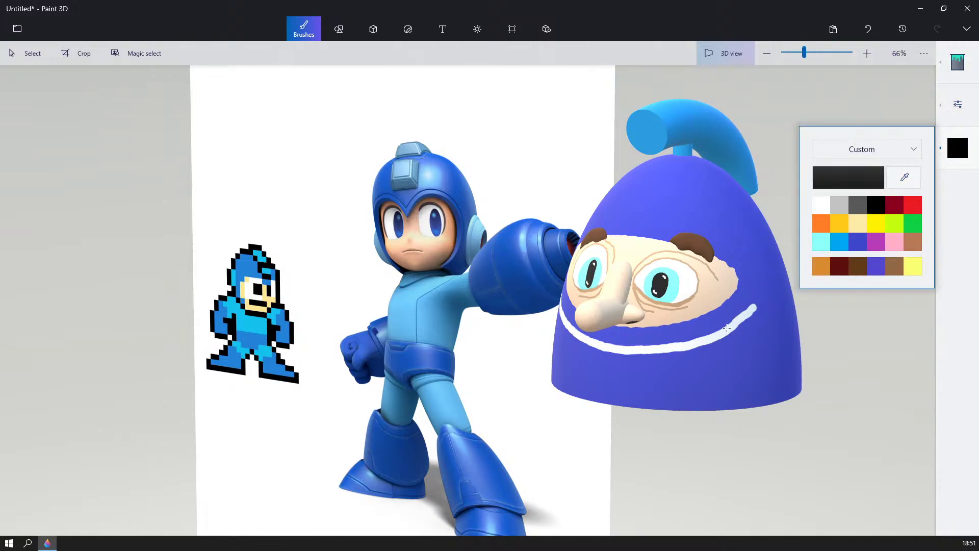
{"action": "left_click", "coordinate": [773, 275]}
{"action": "left_click", "coordinate": [729, 324]}
{"action": "right_click_drag", "start_coordinate": [732, 328], "coordinate": [815, 280]}
{"action": "scroll", "coordinate": [812, 324], "scroll_direction": "up", "scroll_amount": 1}
- Mix a darker, muted rose from the light pink swatch as the colour for the mouth
{"action": "left_click", "coordinate": [957, 148]}
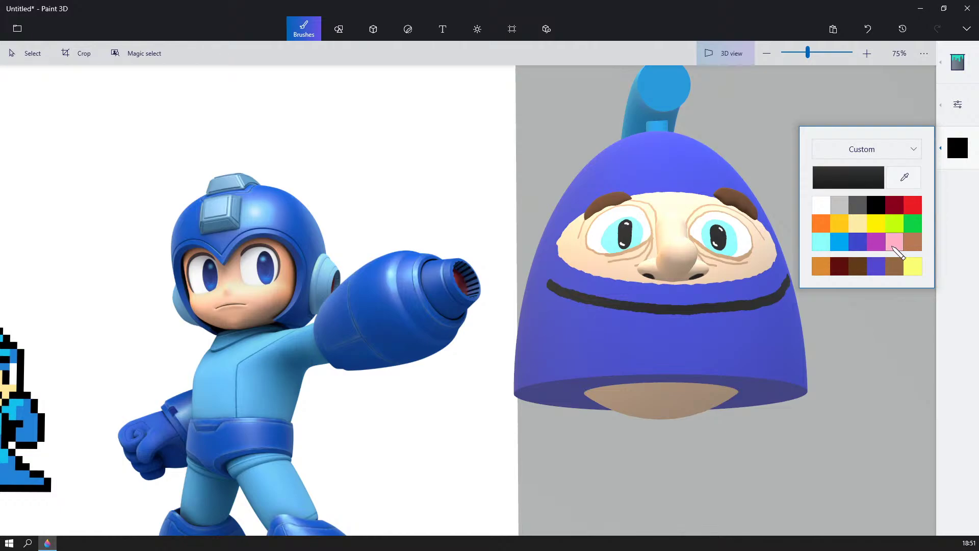
{"action": "left_click", "coordinate": [894, 241]}
{"action": "left_click", "coordinate": [952, 99]}
{"action": "left_click", "coordinate": [955, 151]}
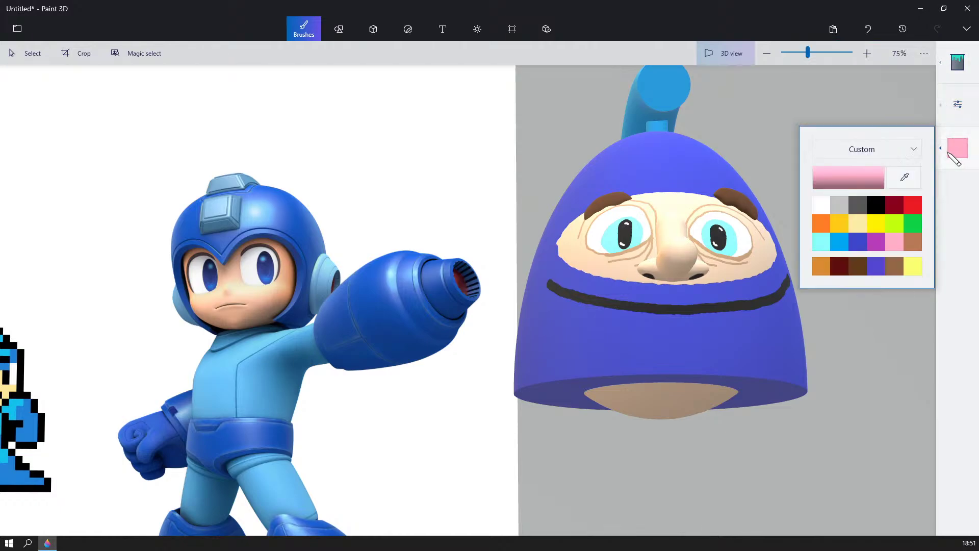
{"action": "left_click", "coordinate": [901, 179]}
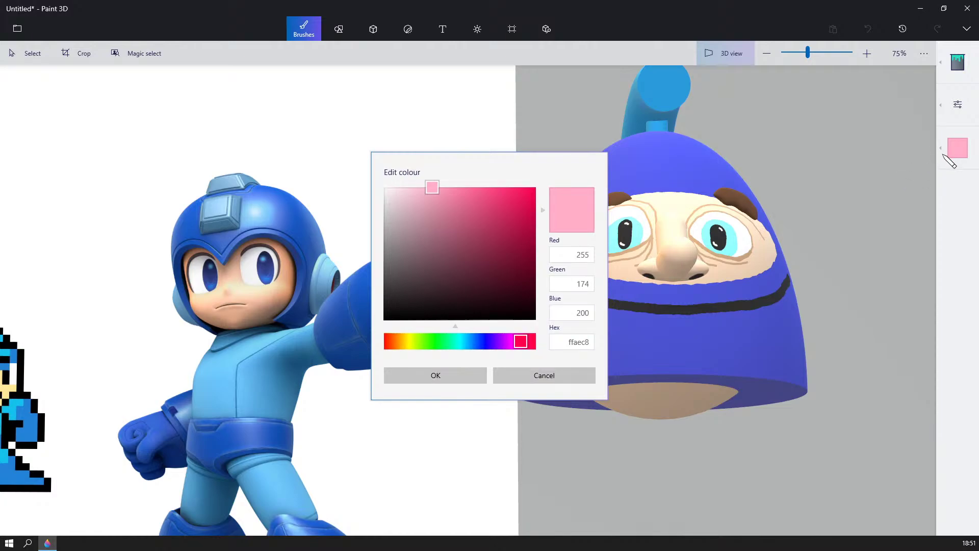
{"action": "mouse_move", "coordinate": [449, 227]}
{"action": "left_mouse_down"}
{"action": "mouse_move", "coordinate": [439, 222]}
{"action": "mouse_move", "coordinate": [443, 258]}
{"action": "mouse_move", "coordinate": [450, 243]}
{"action": "left_mouse_up"}
{"action": "left_click", "coordinate": [435, 375]}
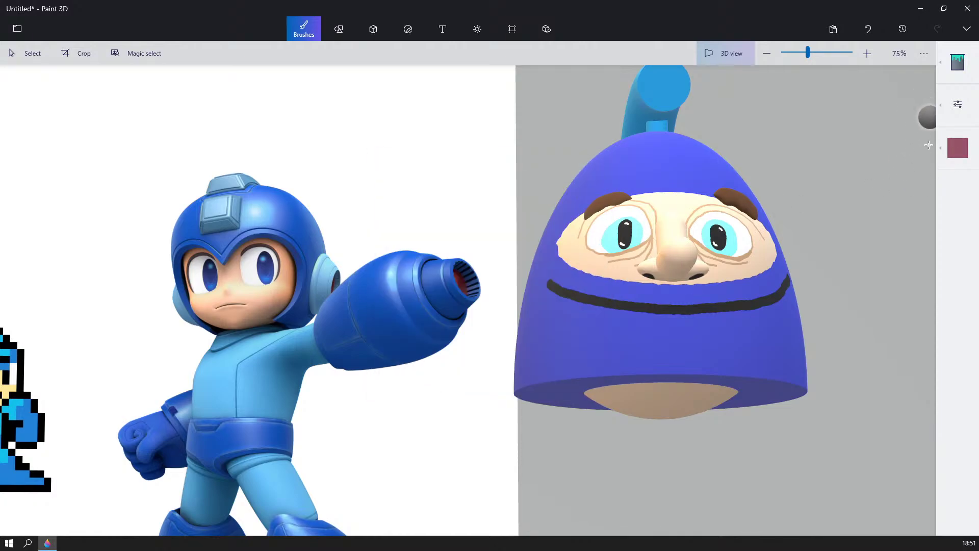
{"action": "left_click", "coordinate": [953, 152]}
{"action": "left_click", "coordinate": [891, 184]}
{"action": "left_click", "coordinate": [959, 190]}
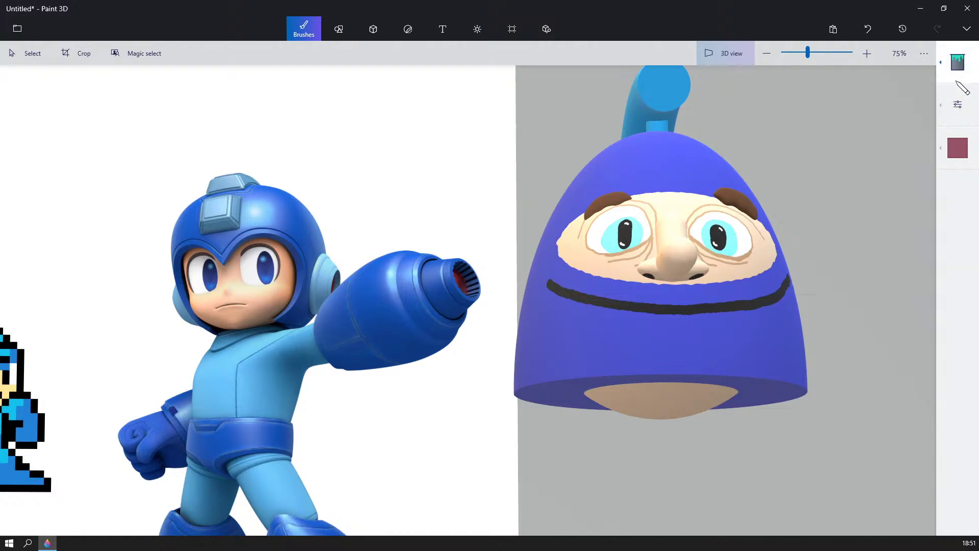
- Draw a muted rose U-shaped curve with the marker below the black smile line to outline the lower lip
{"action": "left_click", "coordinate": [955, 80]}
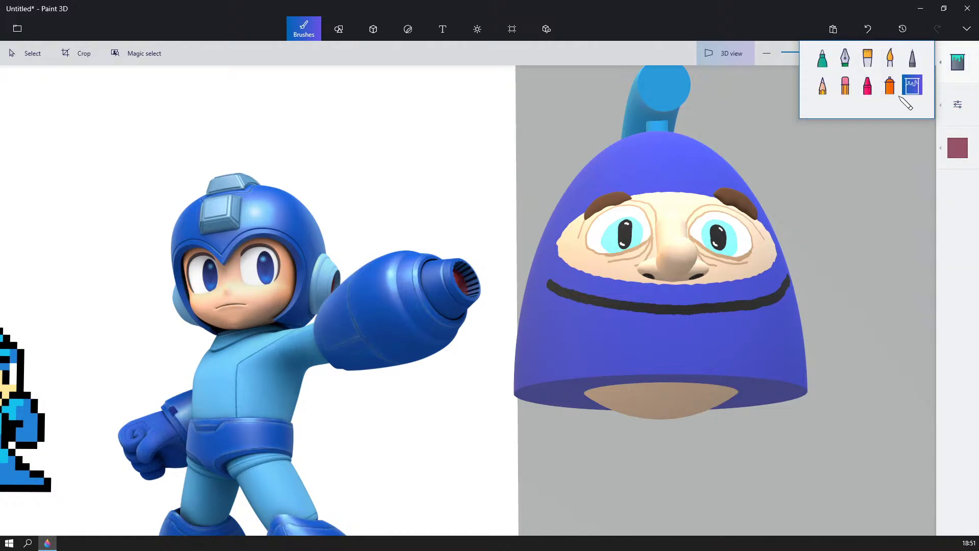
{"action": "left_click", "coordinate": [822, 60]}
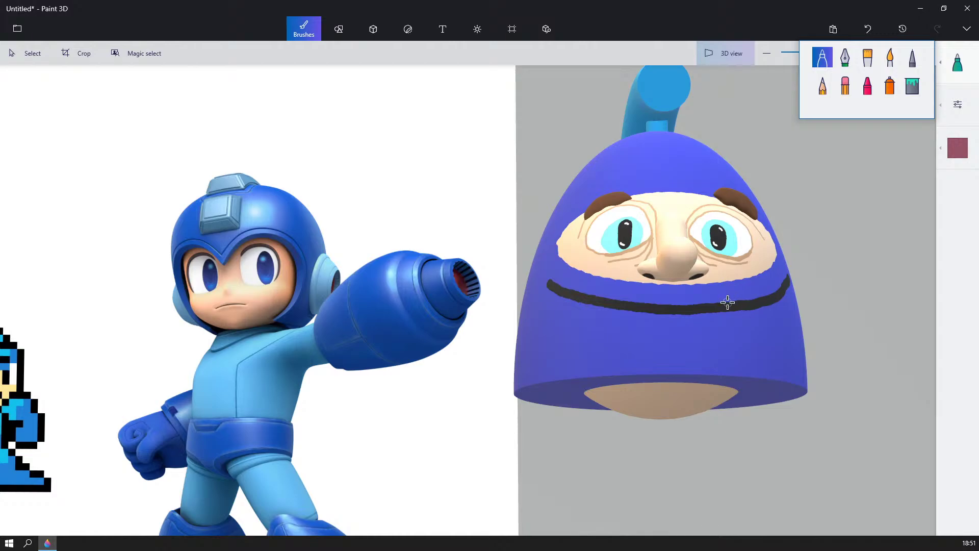
{"action": "left_click", "coordinate": [569, 303]}
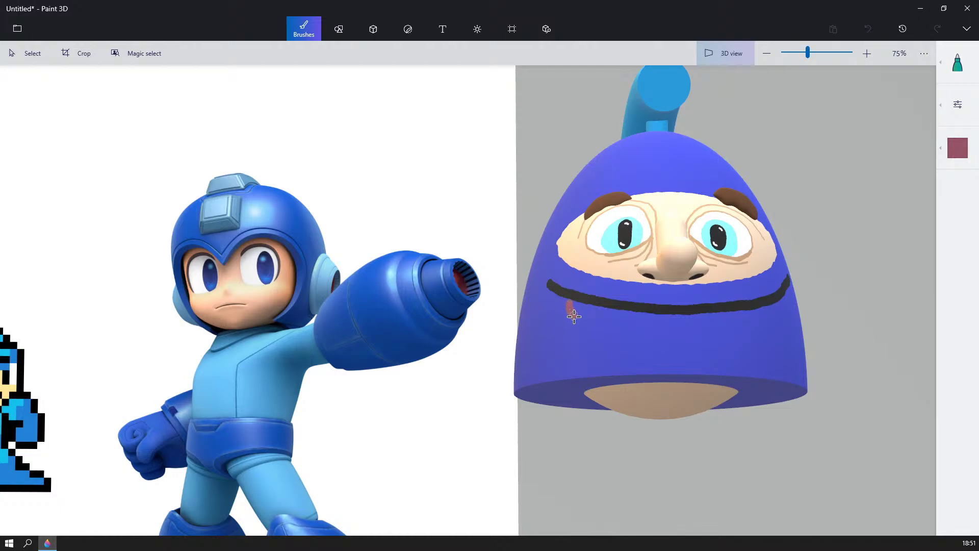
{"action": "mouse_move", "coordinate": [574, 316]}
{"action": "left_mouse_down"}
{"action": "mouse_move", "coordinate": [629, 351]}
{"action": "mouse_move", "coordinate": [707, 356]}
{"action": "left_mouse_up"}
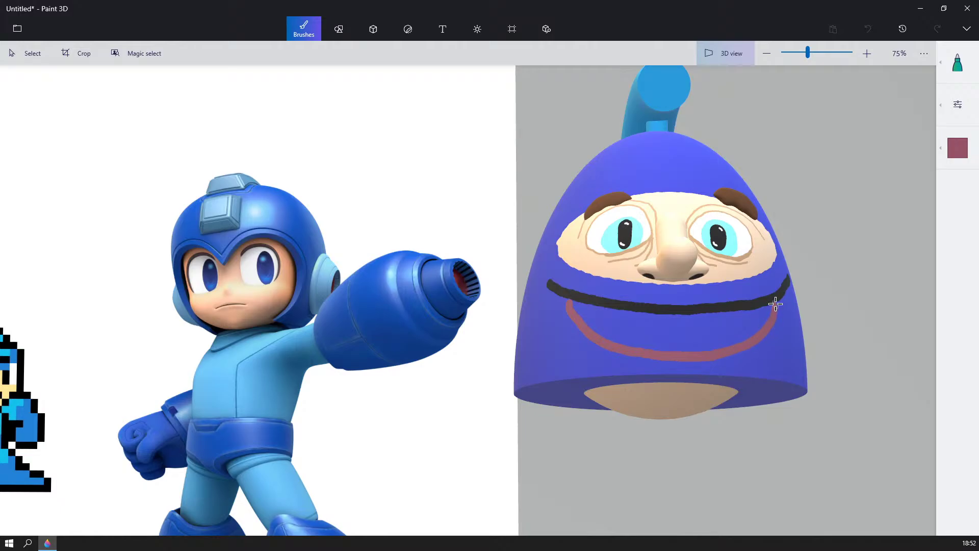
{"action": "right_click_drag", "start_coordinate": [843, 299], "coordinate": [818, 329]}
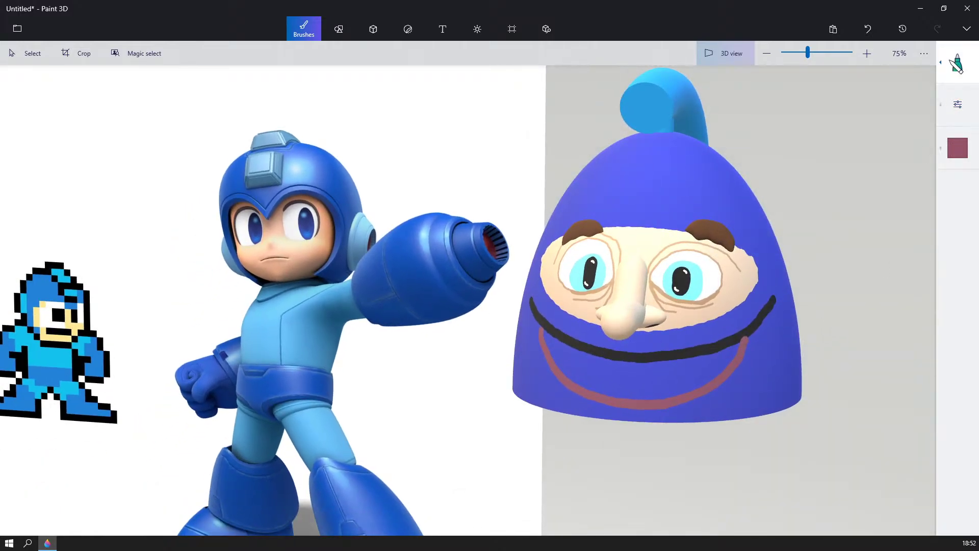
- Fill the area between the black smile line and the lower curve with the muted rose colour
{"action": "left_click", "coordinate": [956, 64]}
{"action": "left_click", "coordinate": [912, 85]}
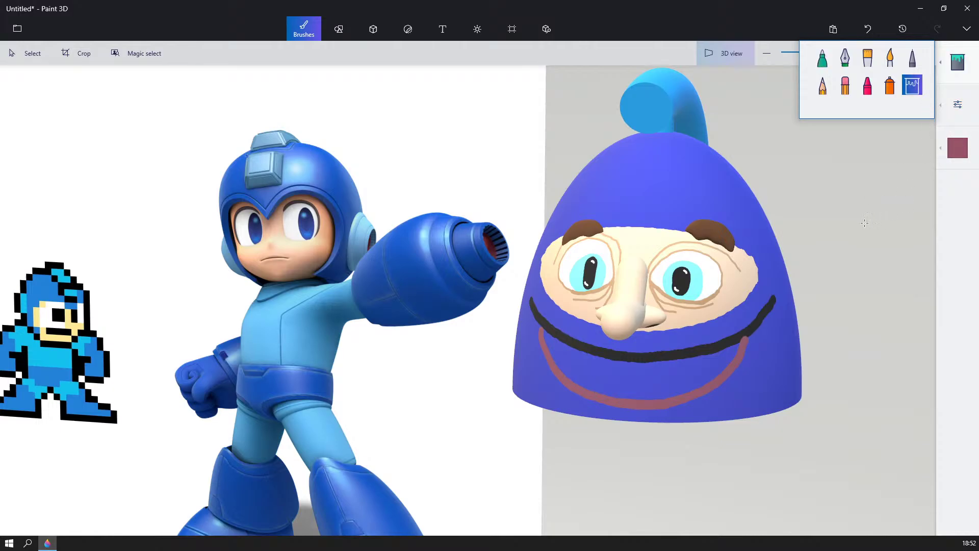
{"action": "right_click_drag", "start_coordinate": [864, 223], "coordinate": [896, 184]}
{"action": "left_click", "coordinate": [740, 323]}
- Choose white as the colour and switch to the Marker for painting teeth in the mouth
{"action": "mouse_move", "coordinate": [857, 268]}
{"action": "right_mouse_down"}
{"action": "mouse_move", "coordinate": [841, 277]}
{"action": "mouse_move", "coordinate": [854, 286]}
{"action": "right_mouse_up"}
{"action": "scroll", "coordinate": [841, 277], "scroll_direction": "up", "scroll_amount": 5}
{"action": "left_click", "coordinate": [957, 148]}
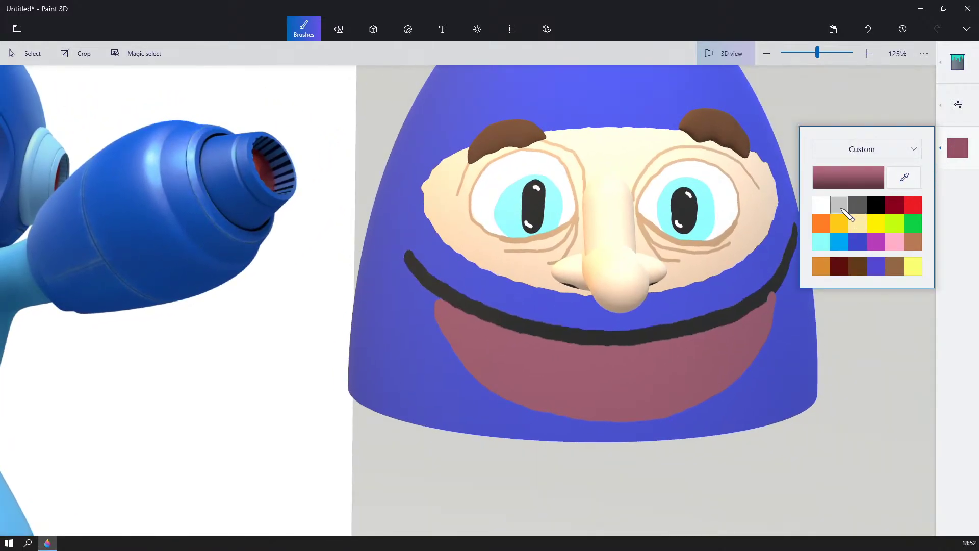
{"action": "left_click", "coordinate": [821, 205]}
{"action": "left_click", "coordinate": [957, 62]}
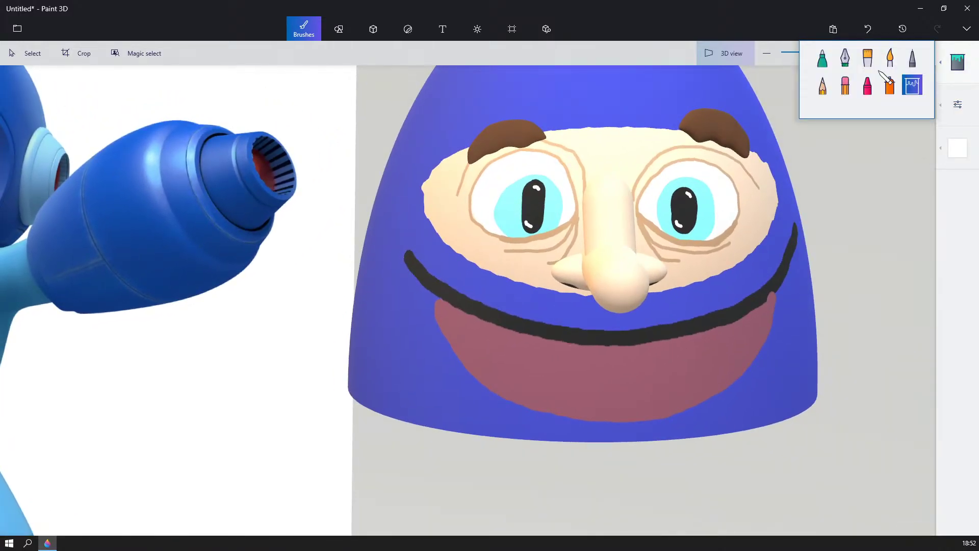
{"action": "left_click", "coordinate": [822, 59]}
{"action": "left_click", "coordinate": [957, 148]}
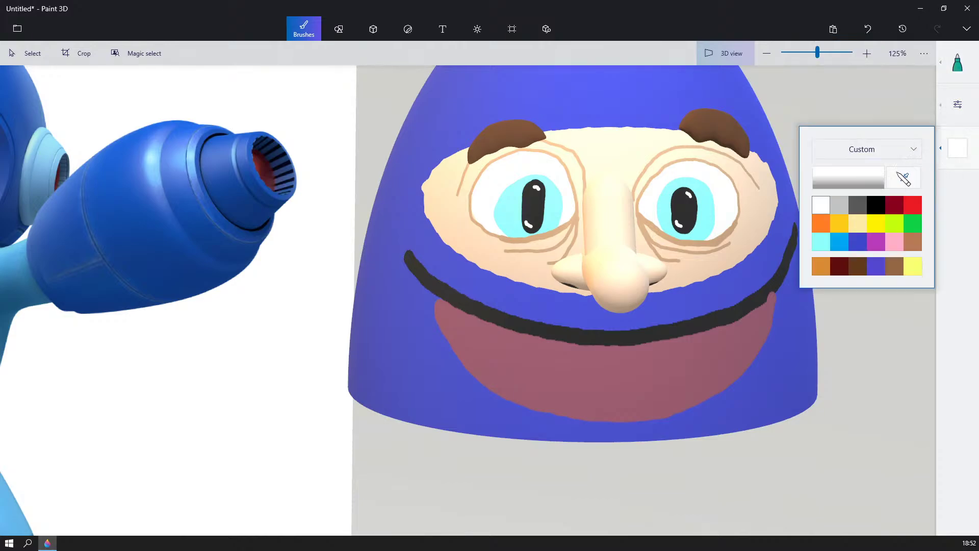
{"action": "left_click", "coordinate": [874, 205]}
{"action": "left_click", "coordinate": [764, 294]}
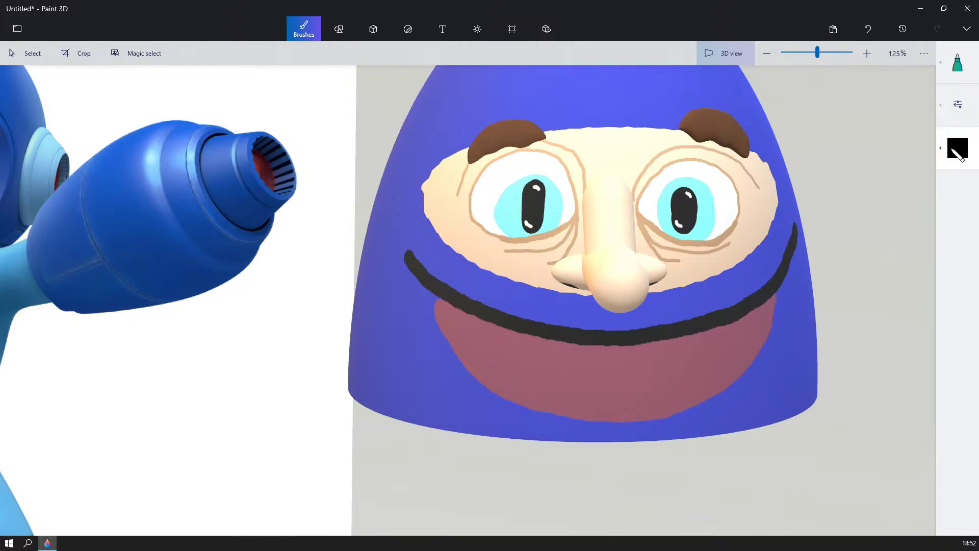
{"action": "left_click", "coordinate": [957, 148]}
{"action": "left_click", "coordinate": [821, 205]}
- Paint a row of nine separate rounded white teeth with the Marker along the lower edge of the rose mouth
{"action": "left_click", "coordinate": [957, 62]}
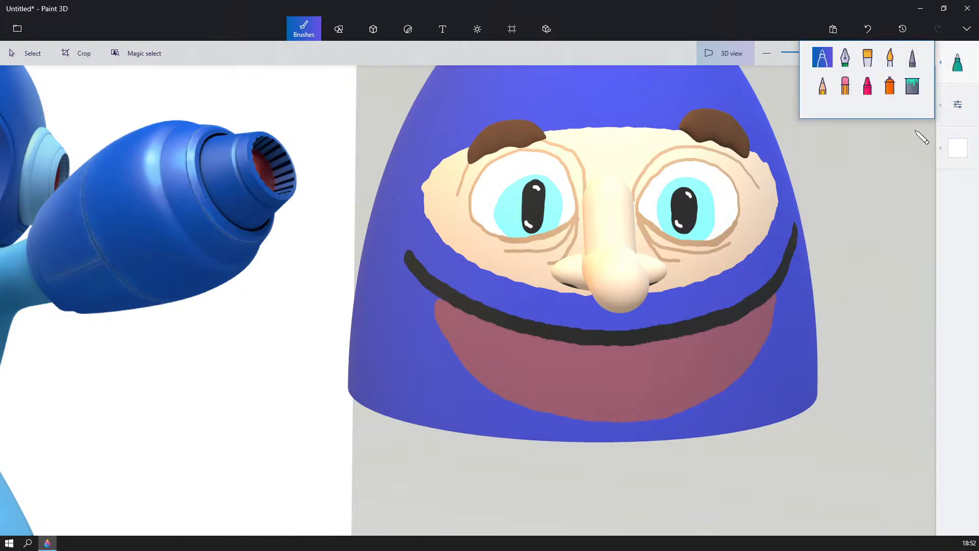
{"action": "left_click", "coordinate": [753, 353]}
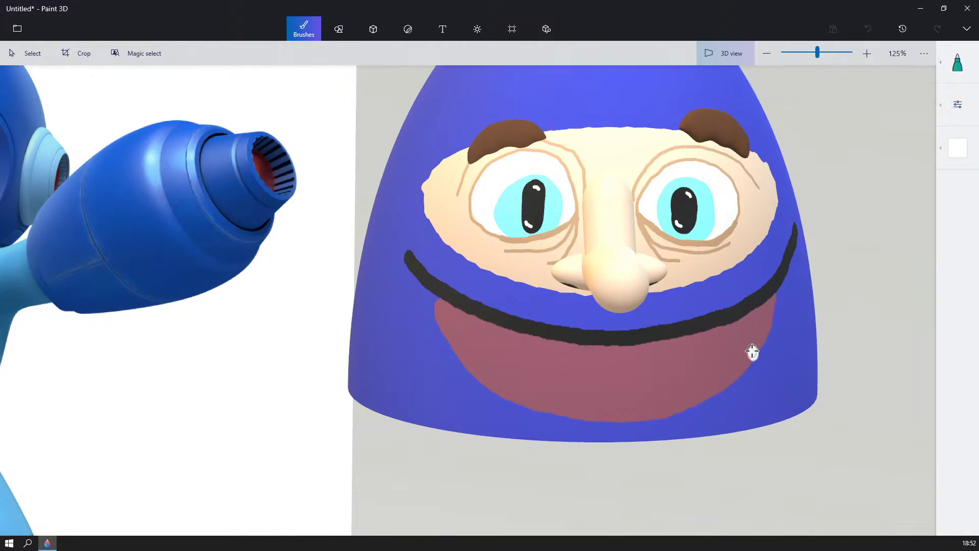
{"action": "left_click", "coordinate": [730, 379]}
{"action": "mouse_move", "coordinate": [700, 399]}
{"action": "left_mouse_down"}
{"action": "mouse_move", "coordinate": [725, 369]}
{"action": "mouse_move", "coordinate": [730, 381]}
{"action": "mouse_move", "coordinate": [758, 344]}
{"action": "left_mouse_up"}
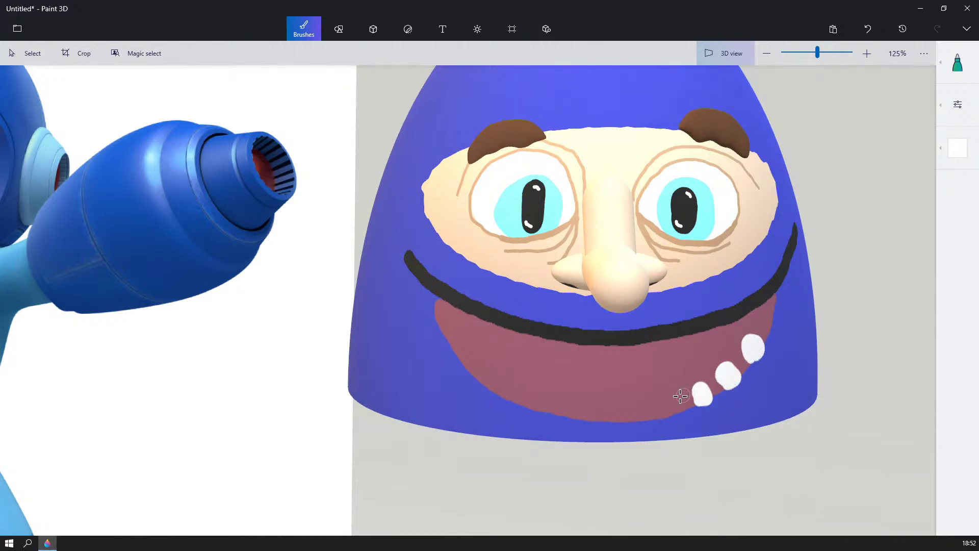
{"action": "mouse_move", "coordinate": [649, 419]}
{"action": "left_mouse_down"}
{"action": "mouse_move", "coordinate": [658, 402]}
{"action": "mouse_move", "coordinate": [661, 412]}
{"action": "left_mouse_up"}
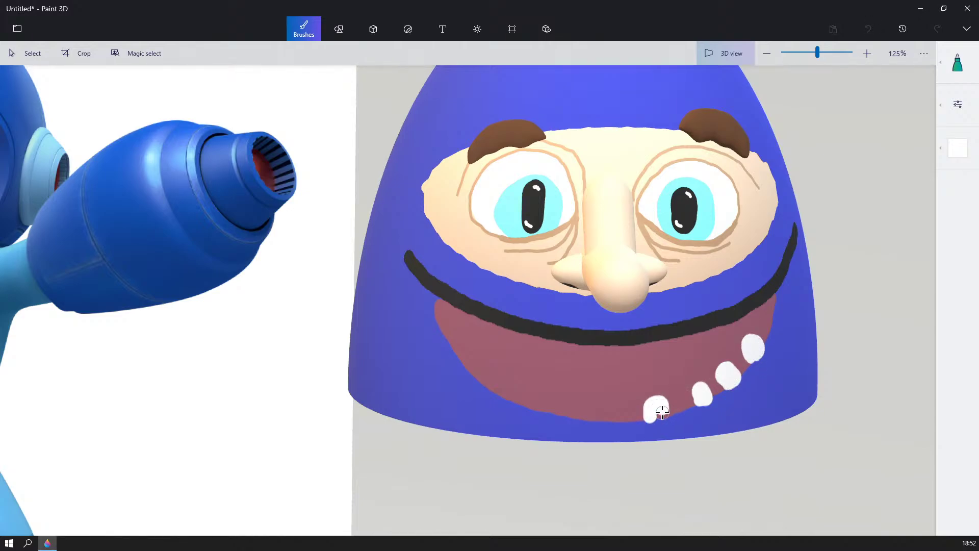
{"action": "mouse_move", "coordinate": [591, 416]}
{"action": "left_mouse_down"}
{"action": "mouse_move", "coordinate": [597, 398]}
{"action": "mouse_move", "coordinate": [614, 404]}
{"action": "mouse_move", "coordinate": [603, 416]}
{"action": "mouse_move", "coordinate": [605, 408]}
{"action": "left_mouse_up"}
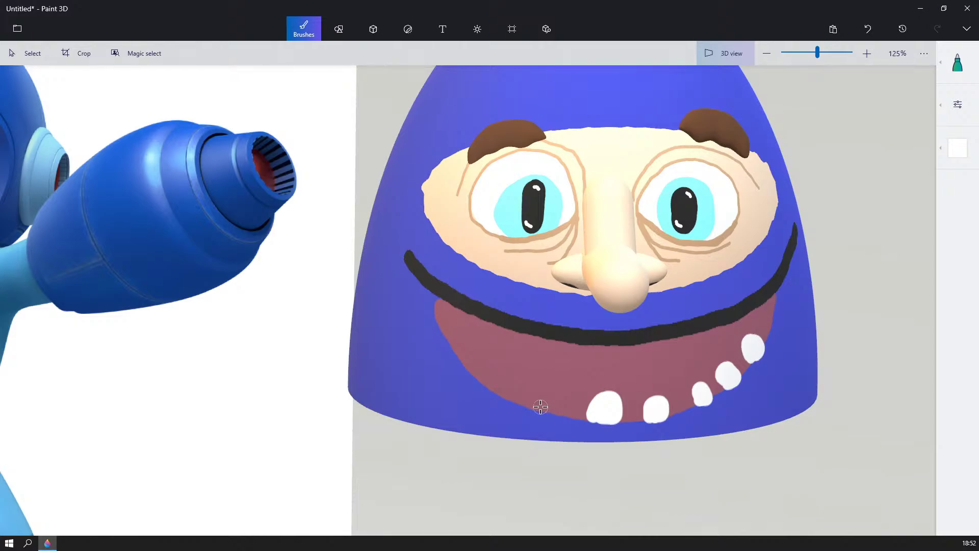
{"action": "mouse_move", "coordinate": [540, 406]}
{"action": "left_mouse_down"}
{"action": "mouse_move", "coordinate": [553, 389]}
{"action": "mouse_move", "coordinate": [550, 401]}
{"action": "left_mouse_up"}
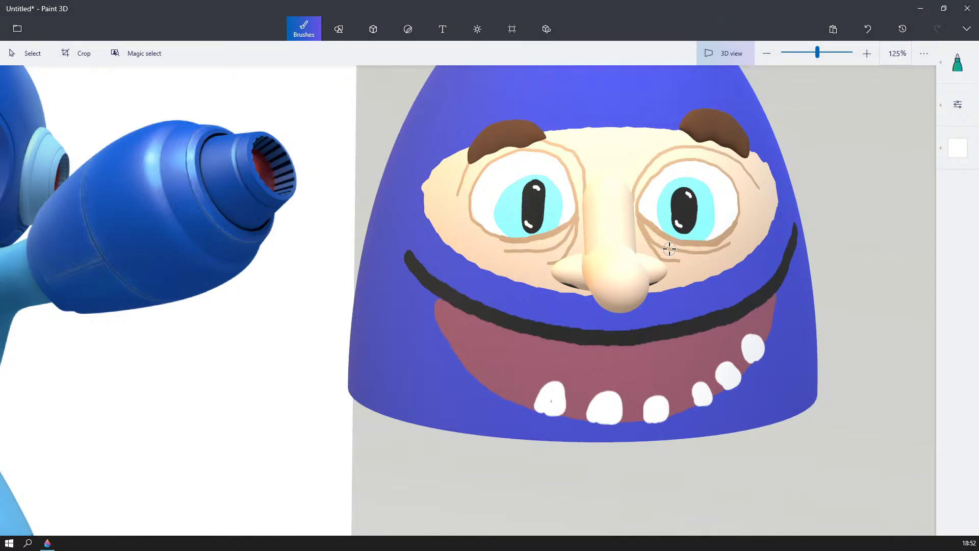
{"action": "left_click_drag", "start_coordinate": [553, 399], "coordinate": [547, 408]}
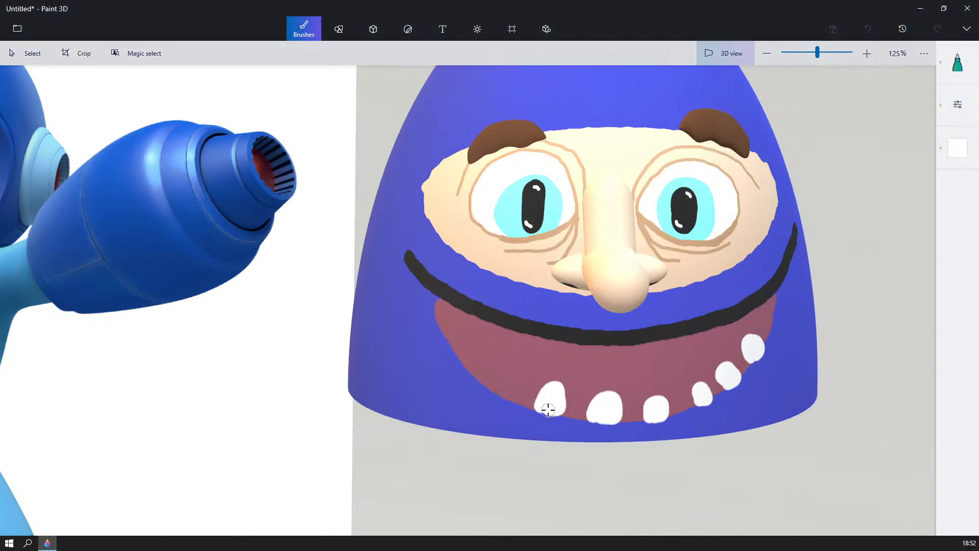
{"action": "left_click_drag", "start_coordinate": [496, 389], "coordinate": [502, 392]}
{"action": "mouse_move", "coordinate": [465, 362]}
{"action": "left_mouse_down"}
{"action": "mouse_move", "coordinate": [466, 350]}
{"action": "mouse_move", "coordinate": [473, 367]}
{"action": "mouse_move", "coordinate": [465, 359]}
{"action": "left_mouse_up"}
{"action": "left_click_drag", "start_coordinate": [444, 324], "coordinate": [462, 330]}
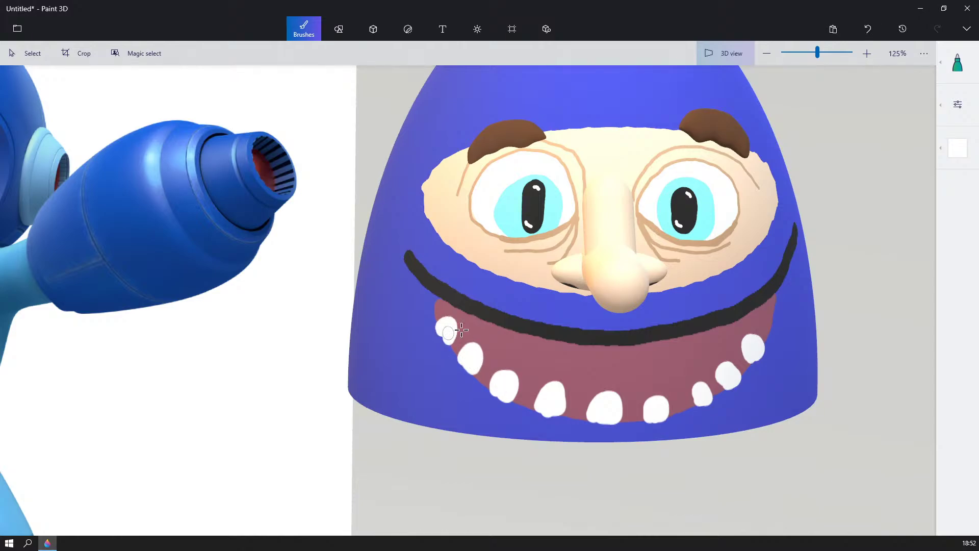
- Paint five rounded white upper teeth hanging from the black smile line
{"action": "mouse_move", "coordinate": [674, 345]}
{"action": "left_mouse_down"}
{"action": "mouse_move", "coordinate": [684, 343]}
{"action": "mouse_move", "coordinate": [674, 342]}
{"action": "left_mouse_up"}
{"action": "left_click_drag", "start_coordinate": [610, 350], "coordinate": [607, 351]}
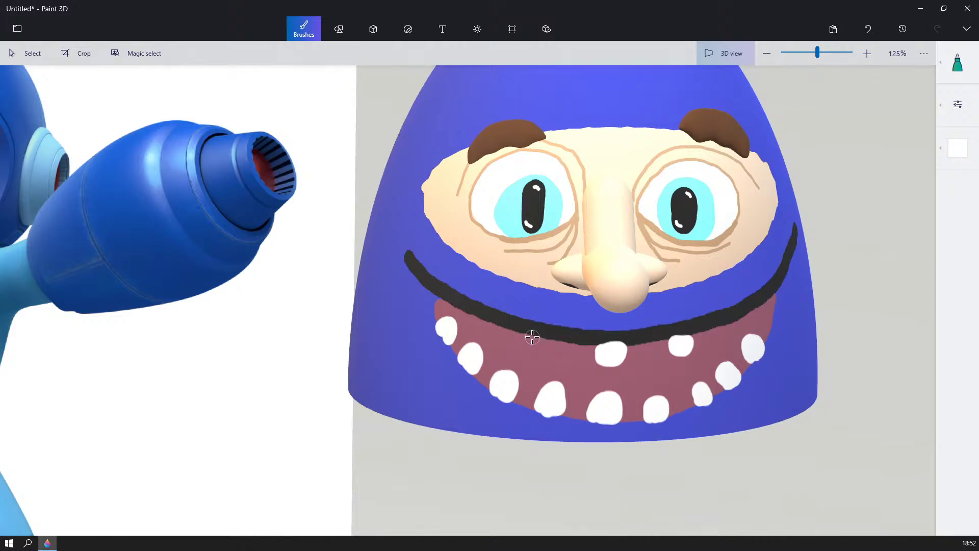
{"action": "left_click_drag", "start_coordinate": [532, 336], "coordinate": [542, 341]}
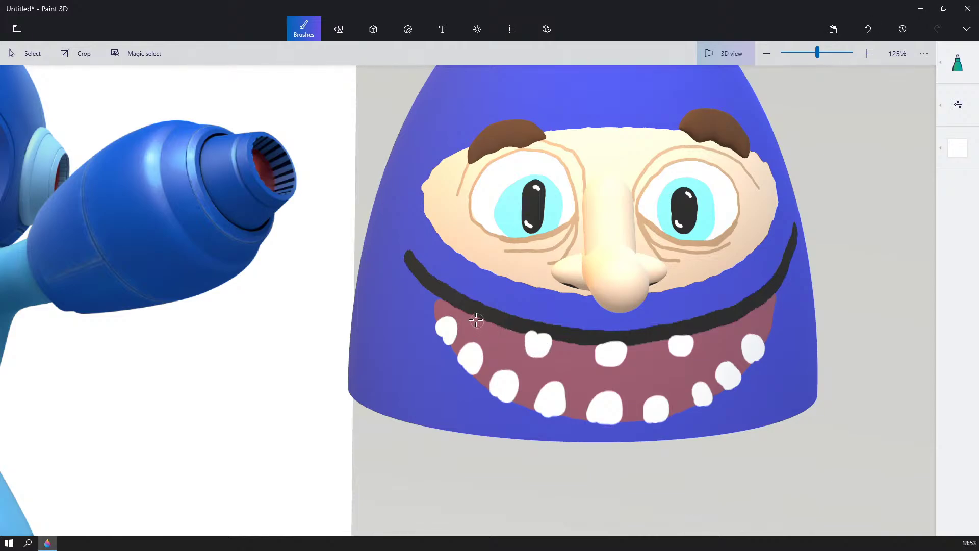
{"action": "left_click_drag", "start_coordinate": [476, 320], "coordinate": [482, 323]}
{"action": "left_click_drag", "start_coordinate": [719, 326], "coordinate": [720, 326]}
- Retrace the black smile line with the Marker to cover the tops of the upper teeth
{"action": "left_click", "coordinate": [958, 153]}
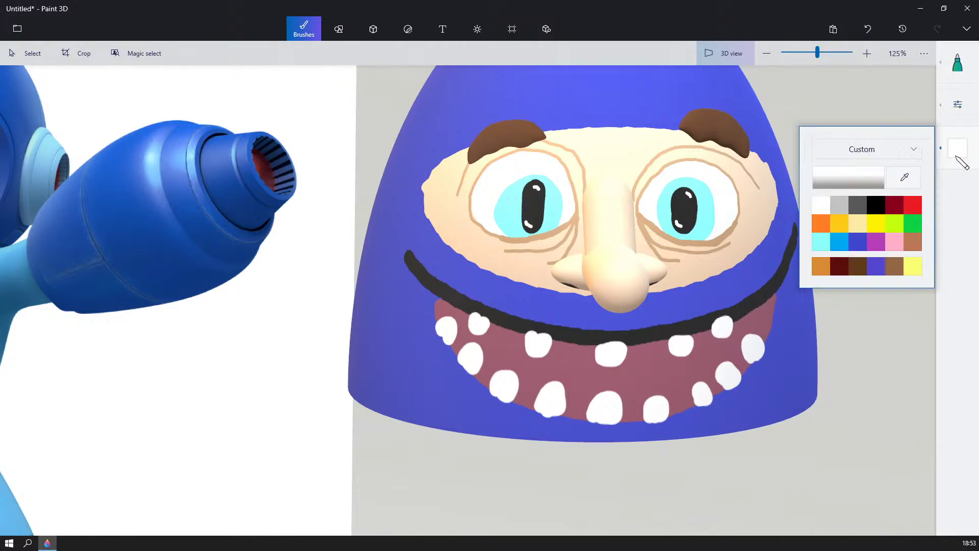
{"action": "left_click", "coordinate": [875, 205]}
{"action": "left_click", "coordinate": [957, 64]}
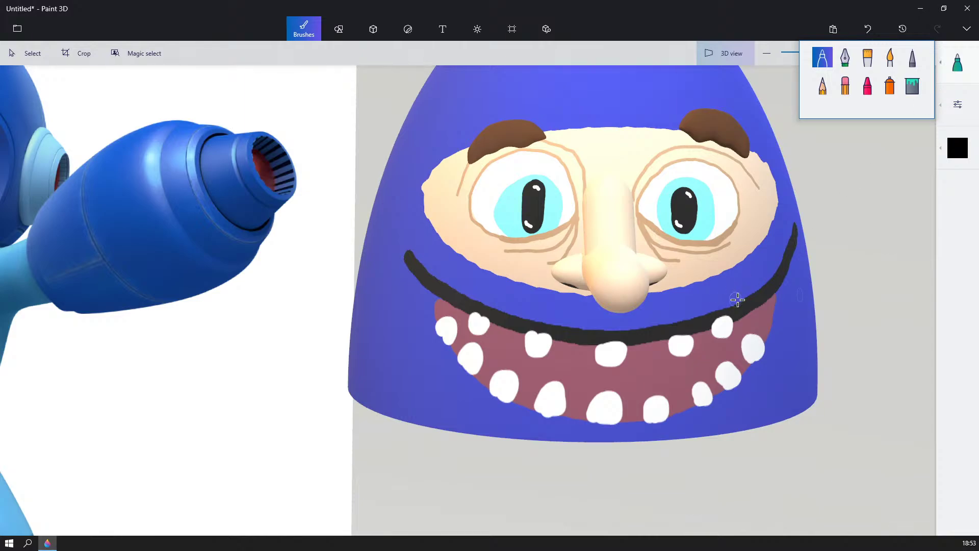
{"action": "mouse_move", "coordinate": [751, 302]}
{"action": "left_mouse_down"}
{"action": "mouse_move", "coordinate": [637, 340]}
{"action": "mouse_move", "coordinate": [536, 330]}
{"action": "mouse_move", "coordinate": [457, 296]}
{"action": "left_mouse_up"}
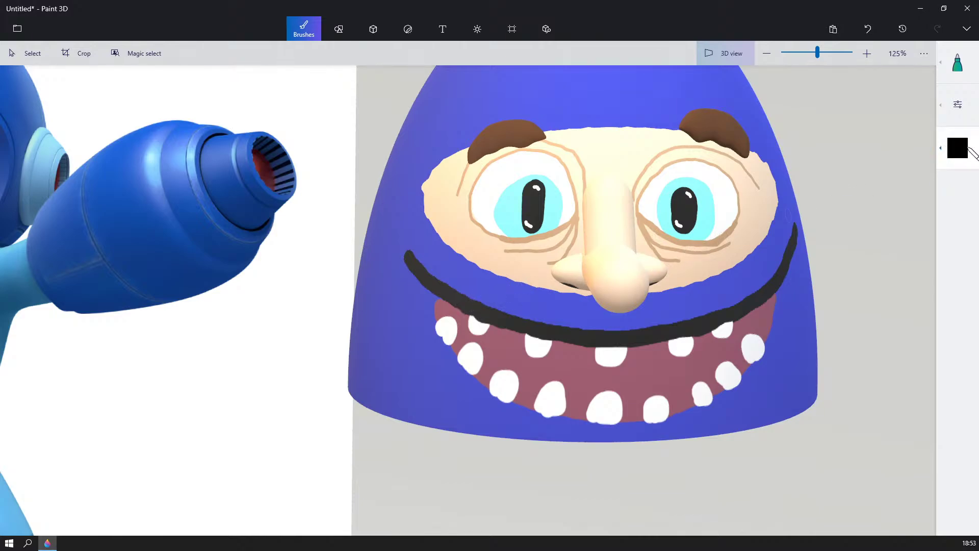
- Trim the lower teeth and mouth edge with an indigo stroke in the helmet's colour
{"action": "left_click", "coordinate": [958, 148]}
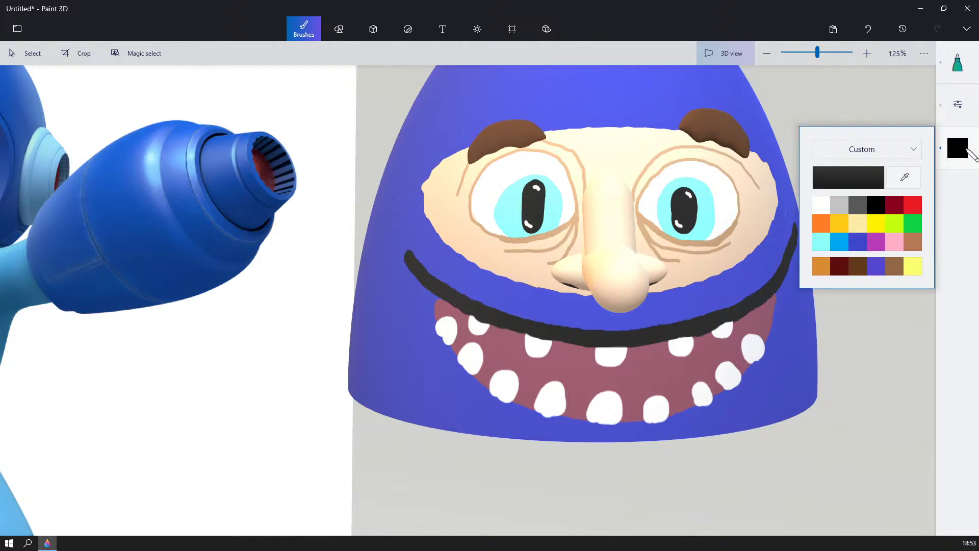
{"action": "left_click", "coordinate": [857, 241]}
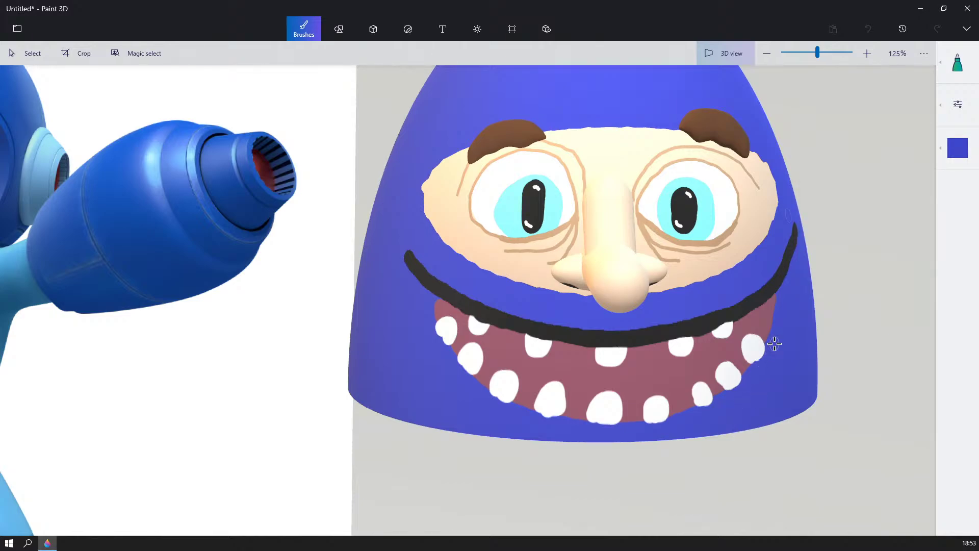
{"action": "mouse_move", "coordinate": [761, 356]}
{"action": "left_mouse_down"}
{"action": "mouse_move", "coordinate": [734, 390]}
{"action": "mouse_move", "coordinate": [695, 410]}
{"action": "mouse_move", "coordinate": [599, 424]}
{"action": "mouse_move", "coordinate": [492, 399]}
{"action": "mouse_move", "coordinate": [448, 357]}
{"action": "mouse_move", "coordinate": [435, 311]}
{"action": "left_mouse_up"}
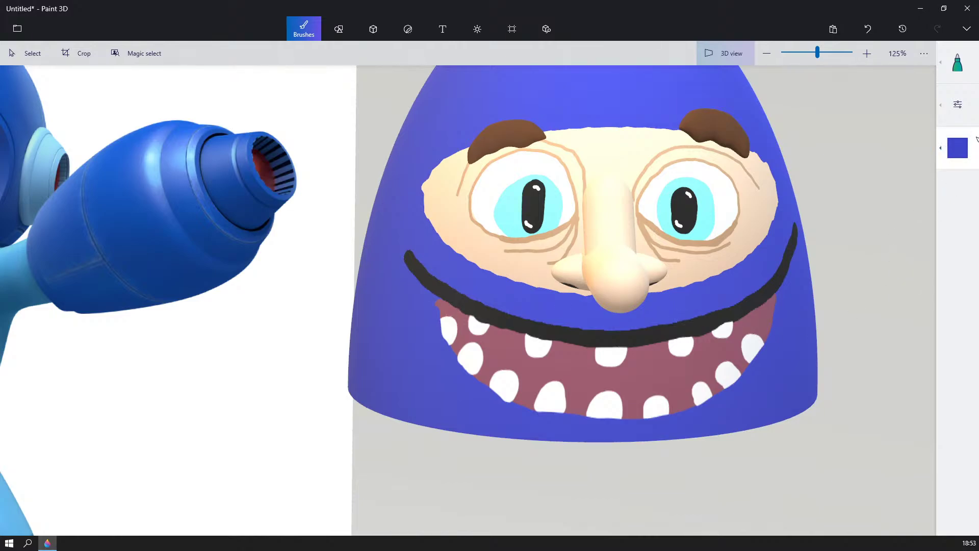
- Outline the mouth's lower edge with a light pink Marker stroke from corner to corner as the lower lip
{"action": "left_click", "coordinate": [957, 148]}
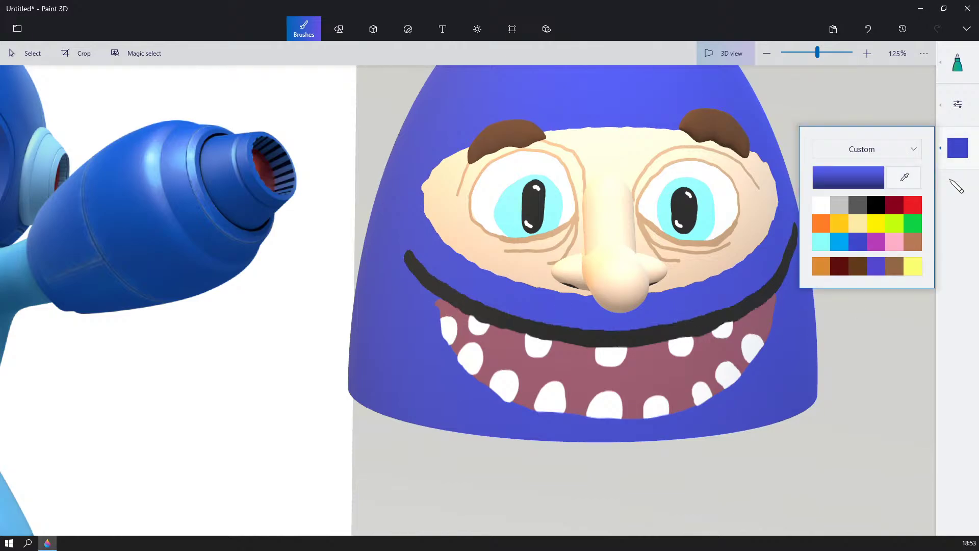
{"action": "left_click", "coordinate": [894, 242]}
{"action": "left_click", "coordinate": [957, 105]}
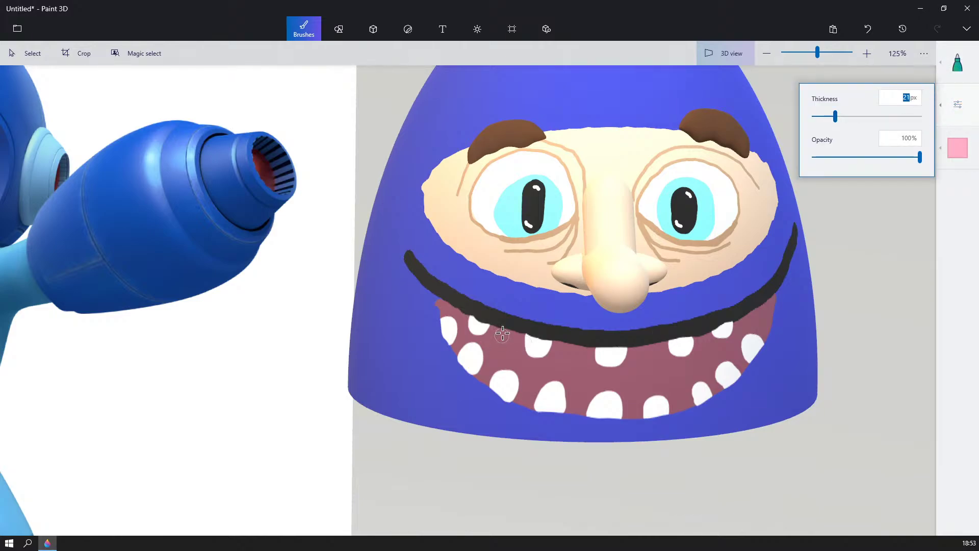
{"action": "left_click", "coordinate": [433, 301]}
{"action": "mouse_move", "coordinate": [432, 297]}
{"action": "left_mouse_down"}
{"action": "mouse_move", "coordinate": [458, 368]}
{"action": "mouse_move", "coordinate": [525, 411]}
{"action": "mouse_move", "coordinate": [651, 418]}
{"action": "mouse_move", "coordinate": [697, 410]}
{"action": "mouse_move", "coordinate": [754, 363]}
{"action": "mouse_move", "coordinate": [779, 292]}
{"action": "left_mouse_up"}
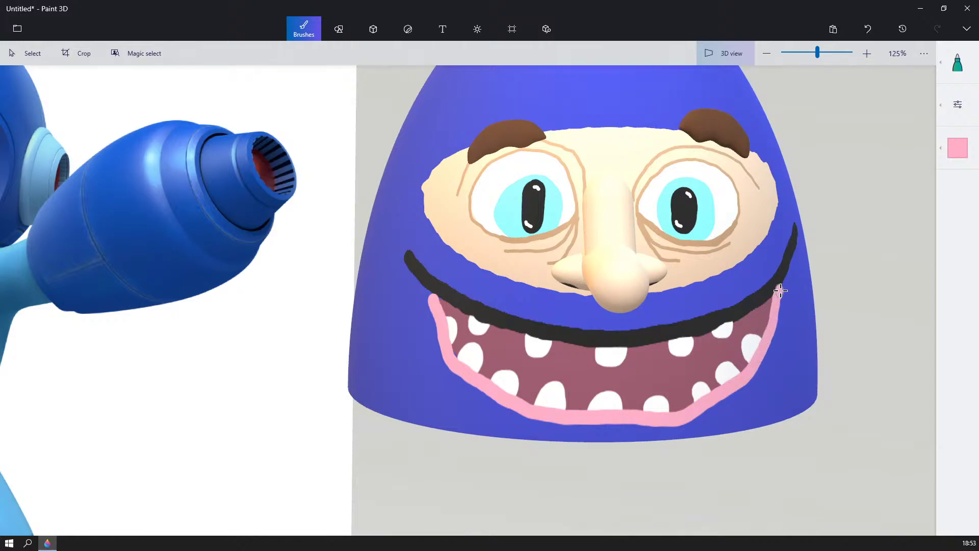
- Touch up the smile line in black where it meets the pink lip at the left mouth corner
{"action": "scroll", "coordinate": [816, 304], "scroll_direction": "down", "scroll_amount": 5}
{"action": "left_click_drag", "start_coordinate": [849, 301], "coordinate": [872, 298]}
{"action": "scroll", "coordinate": [826, 301], "scroll_direction": "up", "scroll_amount": 5}
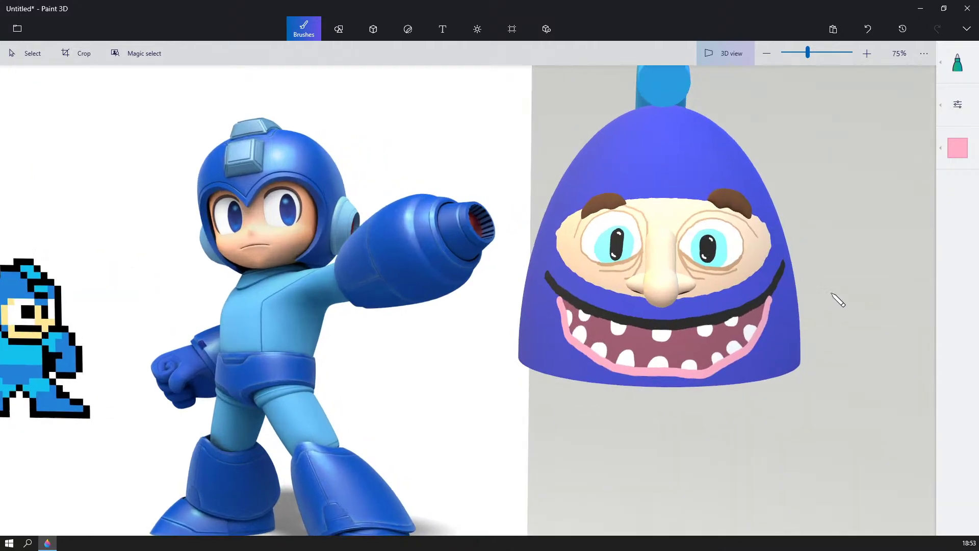
{"action": "scroll", "coordinate": [831, 291], "scroll_direction": "up", "scroll_amount": 1}
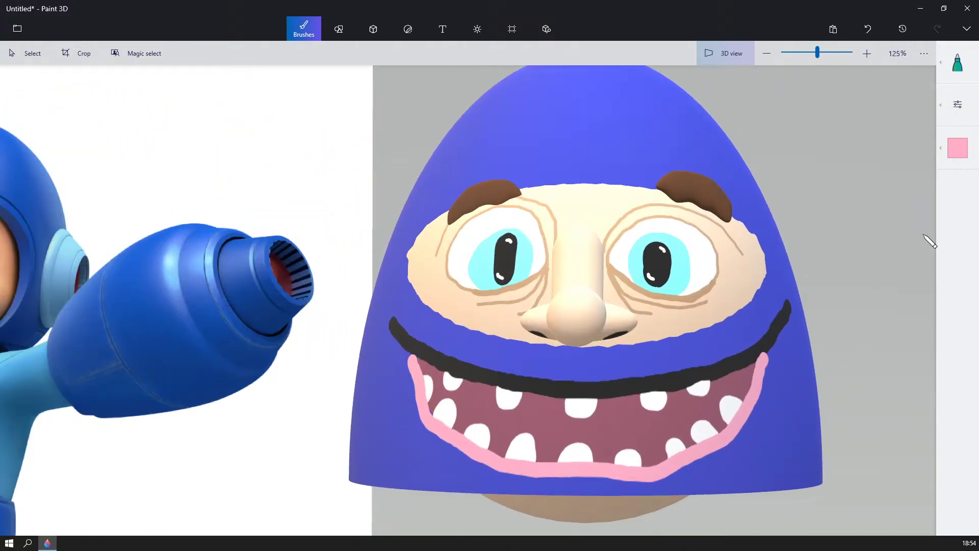
{"action": "left_click", "coordinate": [958, 148]}
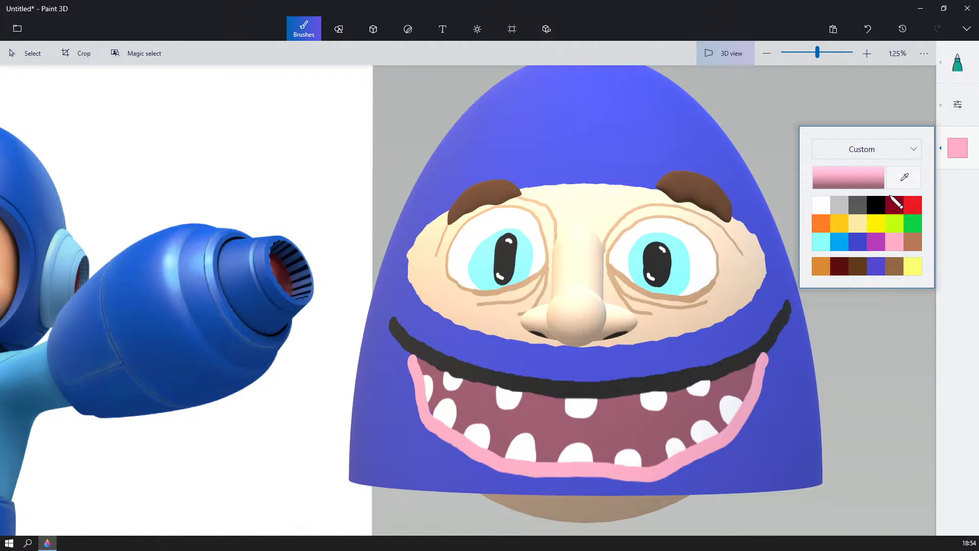
{"action": "left_click", "coordinate": [877, 206]}
{"action": "mouse_move", "coordinate": [883, 323]}
{"action": "left_mouse_down"}
{"action": "mouse_move", "coordinate": [735, 358]}
{"action": "mouse_move", "coordinate": [738, 347]}
{"action": "mouse_move", "coordinate": [734, 357]}
{"action": "left_mouse_up"}
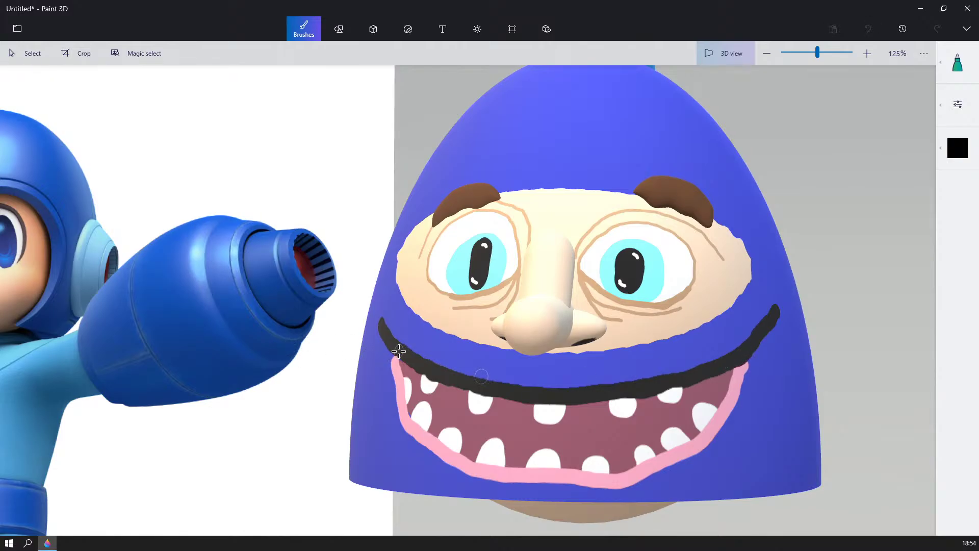
{"action": "left_click_drag", "start_coordinate": [399, 353], "coordinate": [405, 356]}
{"action": "scroll", "coordinate": [468, 348], "scroll_direction": "down", "scroll_amount": 1}
{"action": "right_click_drag", "start_coordinate": [469, 348], "coordinate": [556, 347]}
- Sample the rose colour inside the mouth and darken it to the maroon 5b2032
{"action": "scroll", "coordinate": [494, 345], "scroll_direction": "down", "scroll_amount": 5}
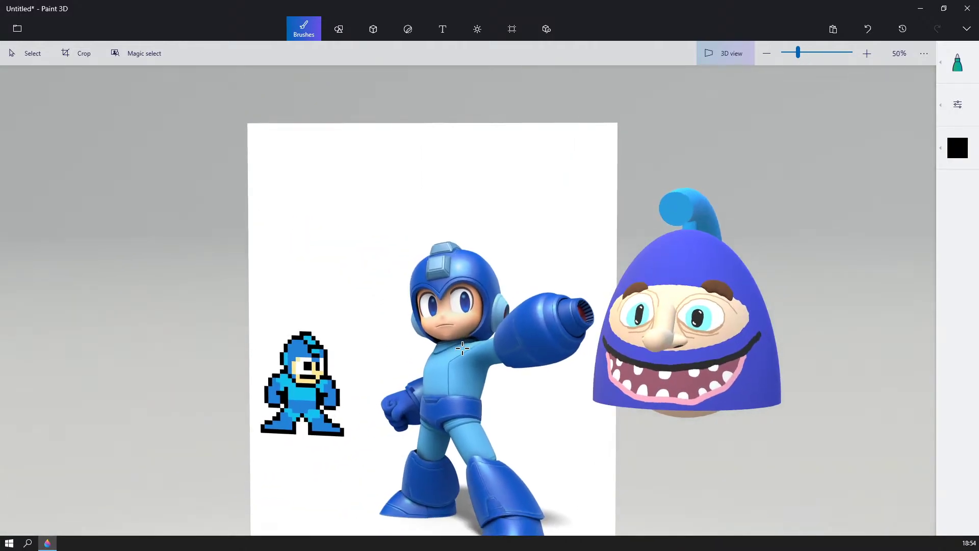
{"action": "right_click_drag", "start_coordinate": [462, 349], "coordinate": [545, 349]}
{"action": "scroll", "coordinate": [545, 349], "scroll_direction": "up", "scroll_amount": 1}
{"action": "scroll", "coordinate": [569, 350], "scroll_direction": "up", "scroll_amount": 3}
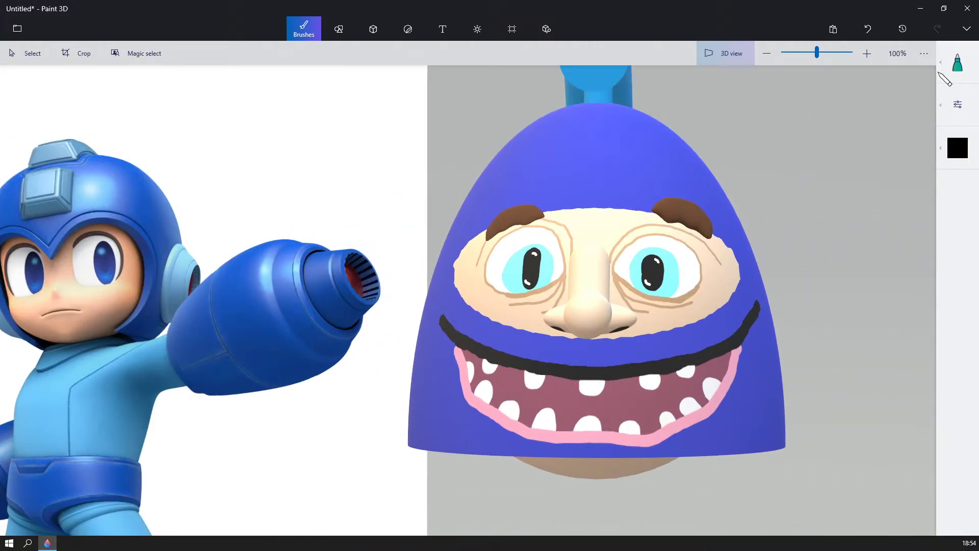
{"action": "left_click", "coordinate": [956, 65]}
{"action": "left_click", "coordinate": [957, 148]}
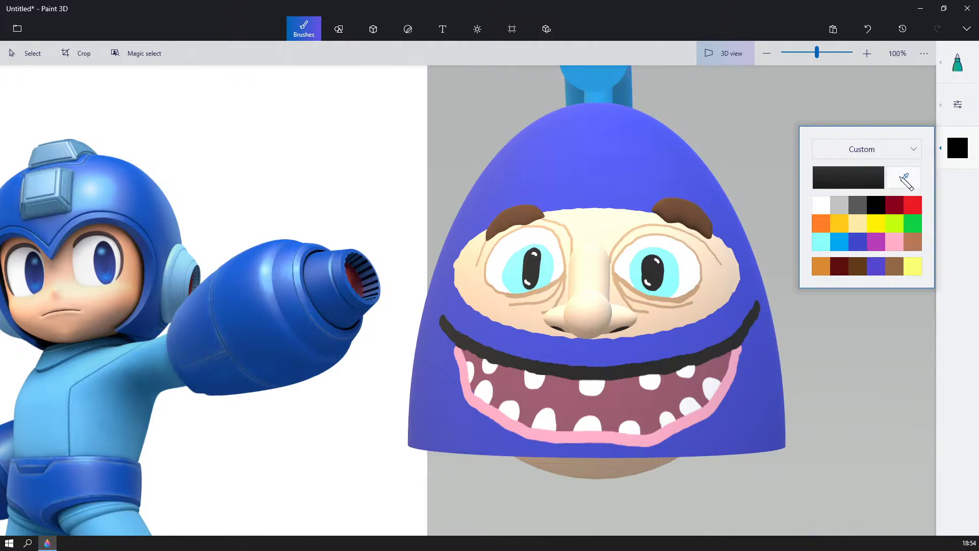
{"action": "left_click", "coordinate": [904, 179]}
{"action": "left_click", "coordinate": [637, 359]}
{"action": "left_click", "coordinate": [957, 148]}
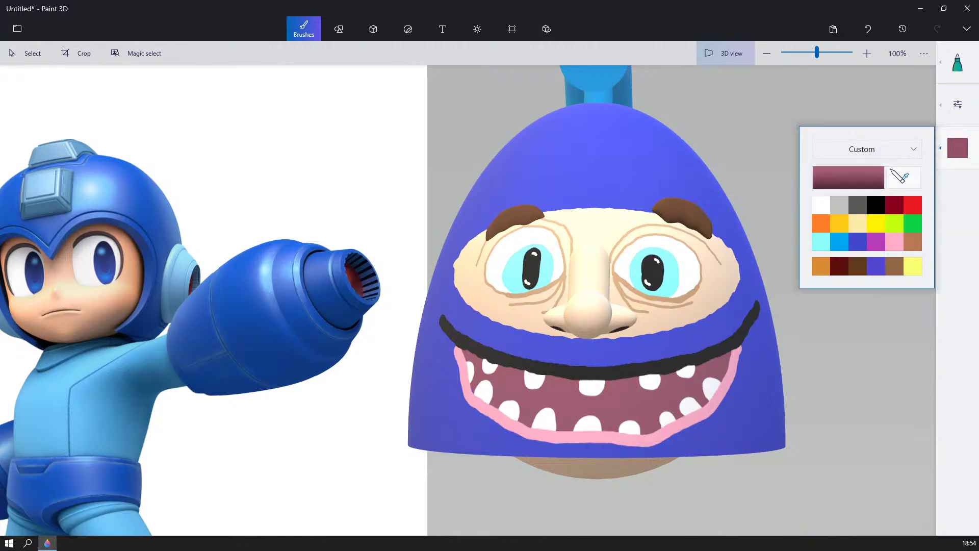
{"action": "left_click", "coordinate": [856, 178]}
{"action": "left_click", "coordinate": [470, 276]}
{"action": "mouse_move", "coordinate": [470, 275]}
{"action": "left_mouse_down"}
{"action": "mouse_move", "coordinate": [491, 274]}
{"action": "mouse_move", "coordinate": [476, 281]}
{"action": "mouse_move", "coordinate": [481, 272]}
{"action": "left_mouse_up"}
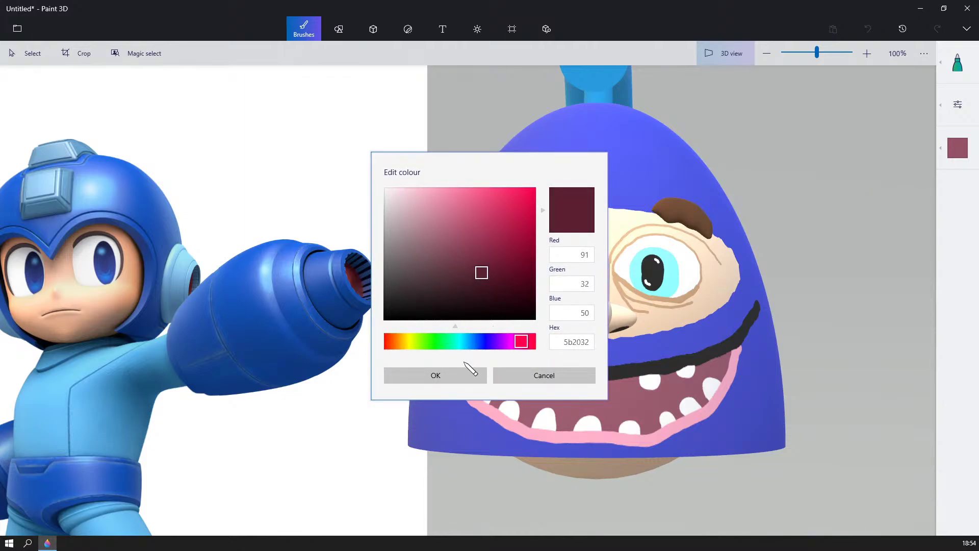
{"action": "left_click", "coordinate": [436, 375]}
- Draw a wavy dark maroon curve across the inside of the mouth to outline the top of the tongue
{"action": "scroll", "coordinate": [512, 357], "scroll_direction": "up", "scroll_amount": 3}
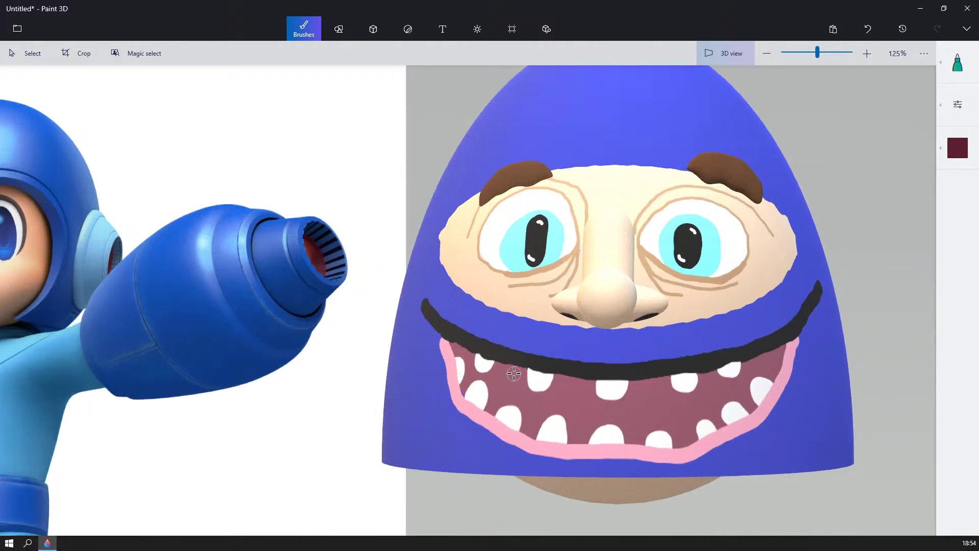
{"action": "scroll", "coordinate": [515, 340], "scroll_direction": "up", "scroll_amount": 5}
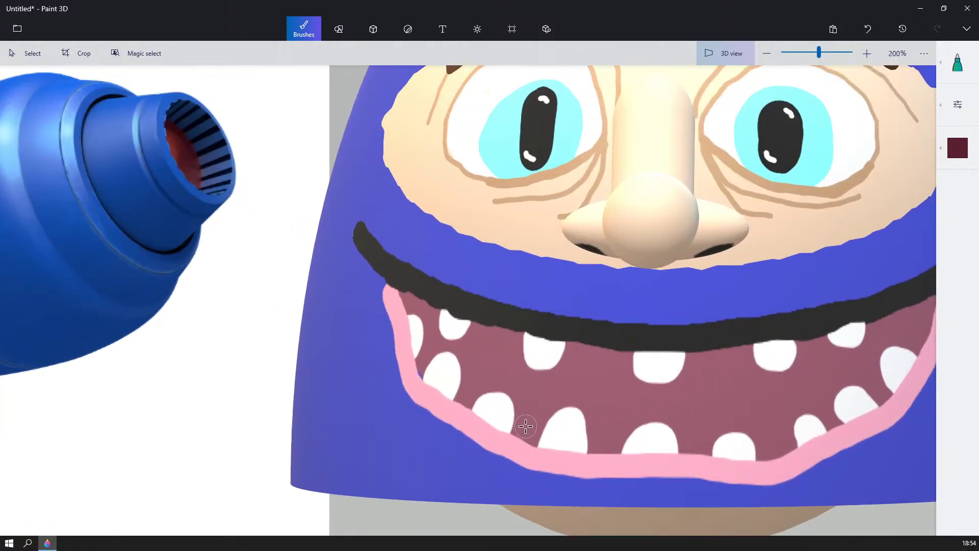
{"action": "mouse_move", "coordinate": [524, 427]}
{"action": "left_mouse_down"}
{"action": "mouse_move", "coordinate": [540, 399]}
{"action": "mouse_move", "coordinate": [570, 382]}
{"action": "mouse_move", "coordinate": [671, 393]}
{"action": "mouse_move", "coordinate": [810, 371]}
{"action": "mouse_move", "coordinate": [876, 380]}
{"action": "mouse_move", "coordinate": [880, 396]}
{"action": "mouse_move", "coordinate": [869, 388]}
{"action": "left_mouse_up"}
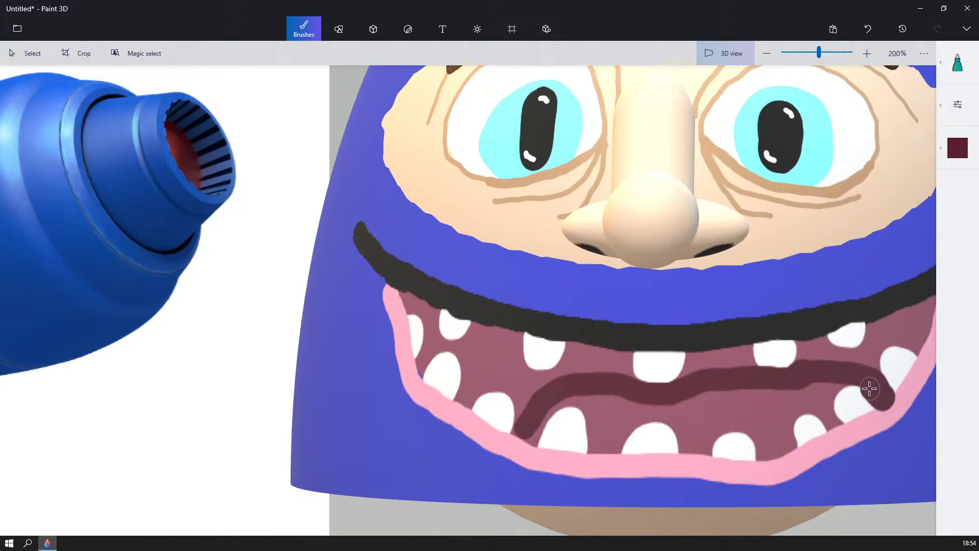
- Fill the area below the tongue outline inside the mouth with the dark maroon using the Fill tool
{"action": "left_click", "coordinate": [958, 62]}
{"action": "left_click", "coordinate": [913, 85]}
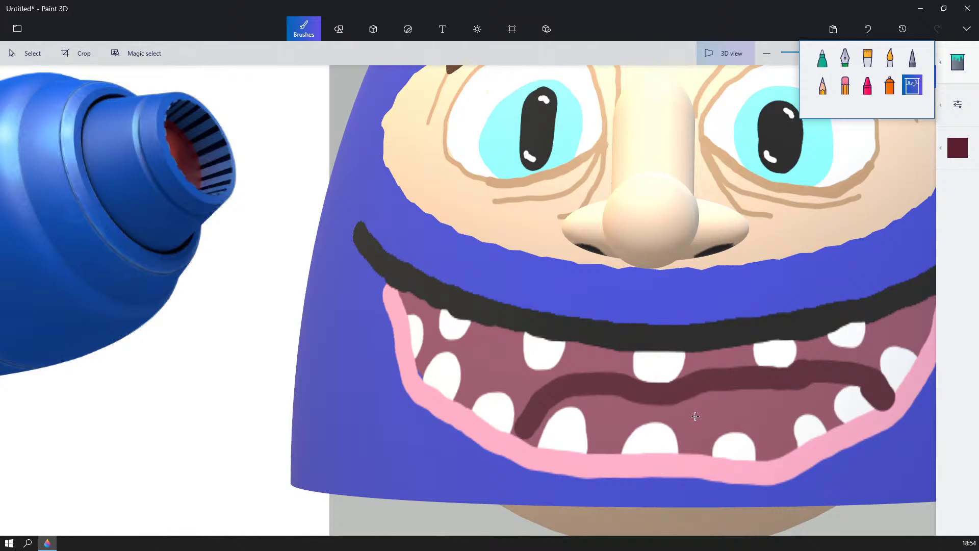
{"action": "scroll", "coordinate": [695, 410], "scroll_direction": "down", "scroll_amount": 5}
{"action": "scroll", "coordinate": [815, 390], "scroll_direction": "up", "scroll_amount": 5}
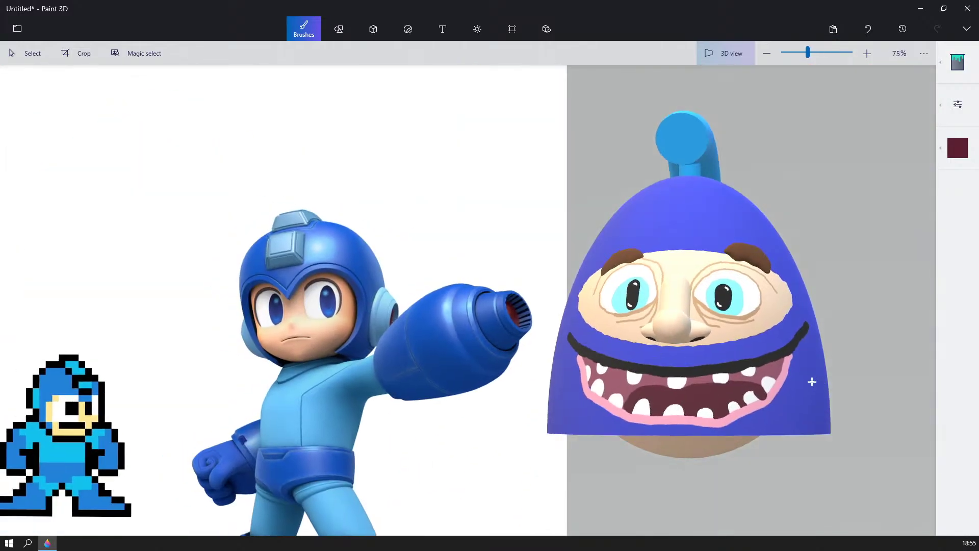
- Paint over the maroon overlap on the lower lip near the right mouth corner with the light pink Marker
{"action": "scroll", "coordinate": [771, 397], "scroll_direction": "up", "scroll_amount": 3}
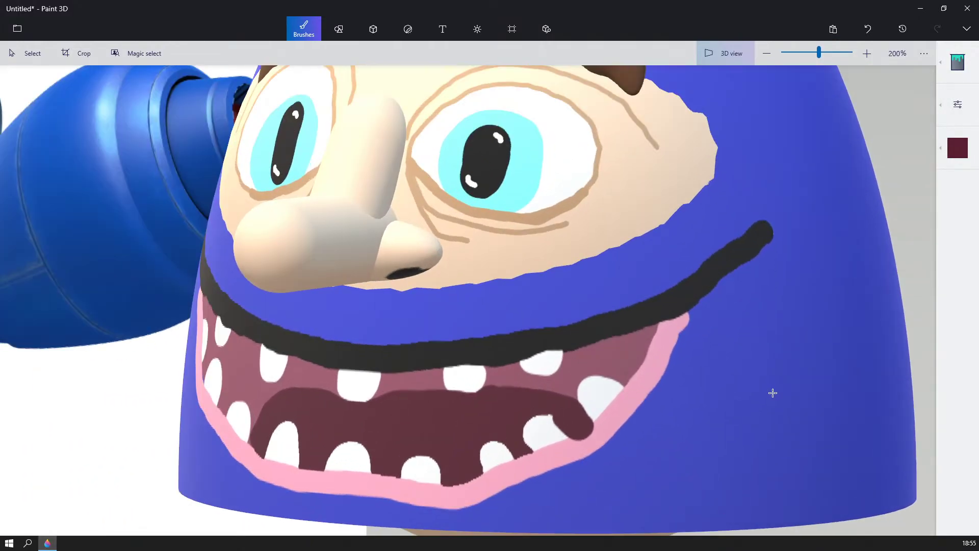
{"action": "left_click", "coordinate": [955, 148]}
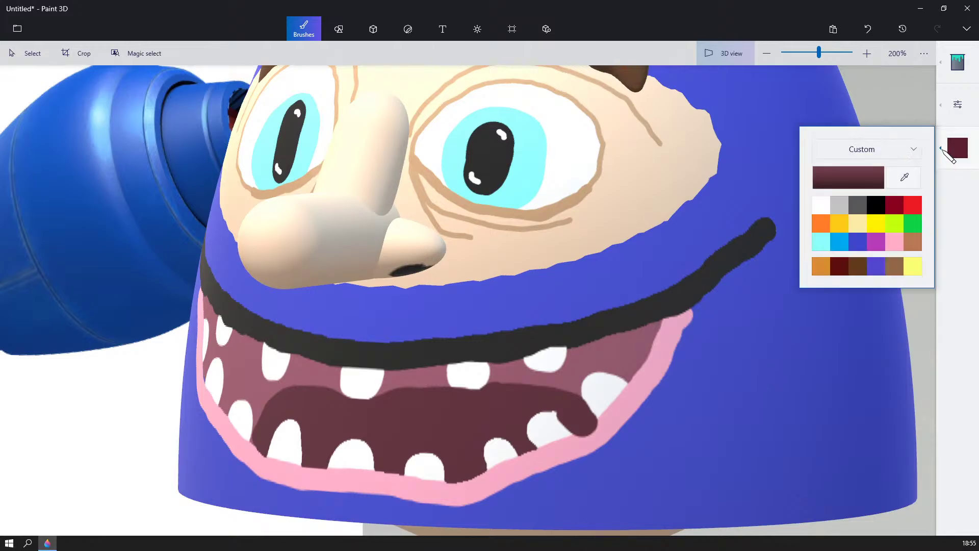
{"action": "left_click", "coordinate": [894, 241]}
{"action": "left_click", "coordinate": [957, 62]}
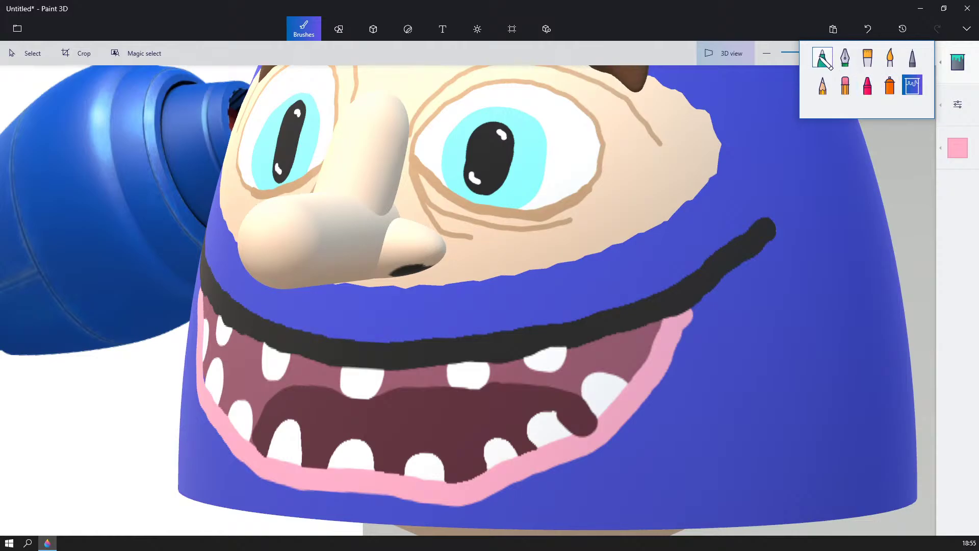
{"action": "left_click", "coordinate": [822, 58]}
{"action": "left_click_drag", "start_coordinate": [577, 445], "coordinate": [599, 429]}
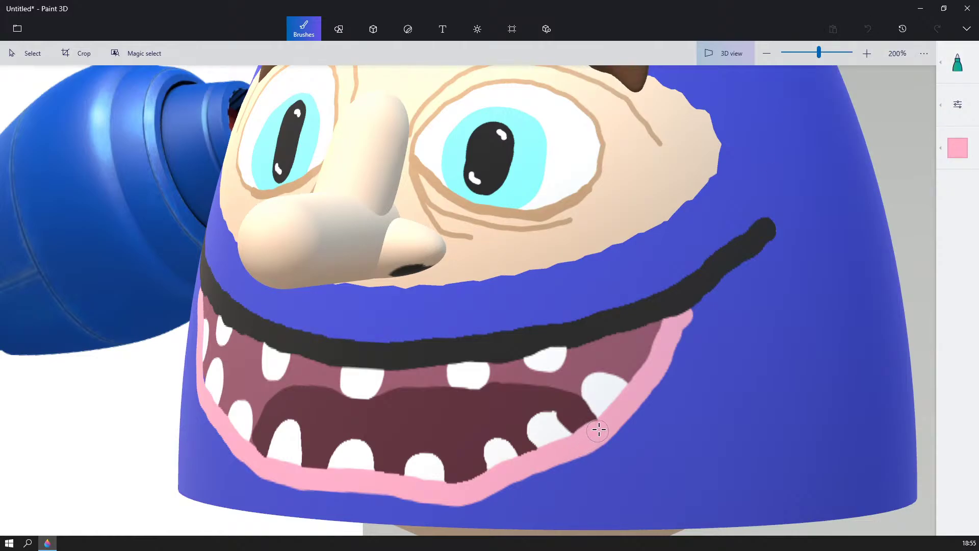
- Add a light pink 3D cylinder below the helmeted head as the torso
{"action": "scroll", "coordinate": [545, 271], "scroll_direction": "down", "scroll_amount": 5}
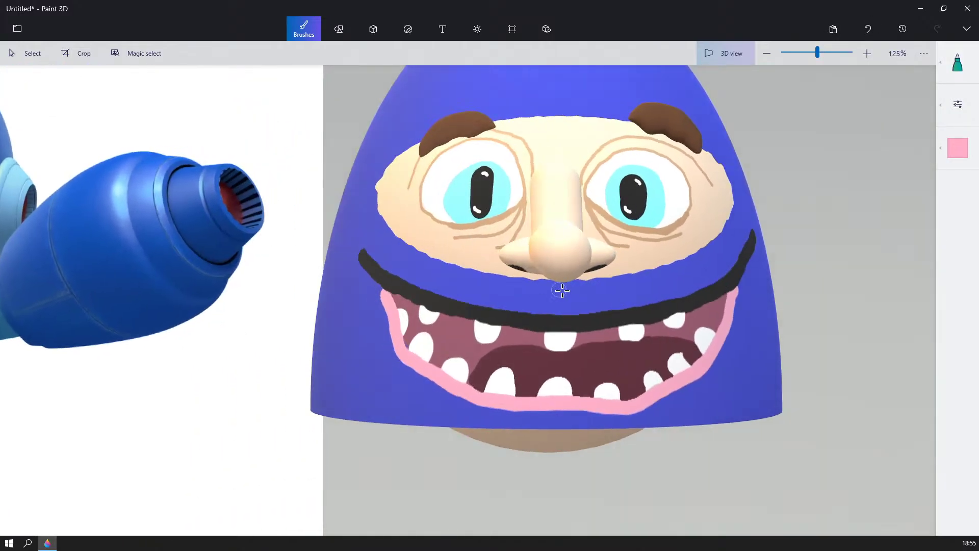
{"action": "scroll", "coordinate": [548, 302], "scroll_direction": "down", "scroll_amount": 4}
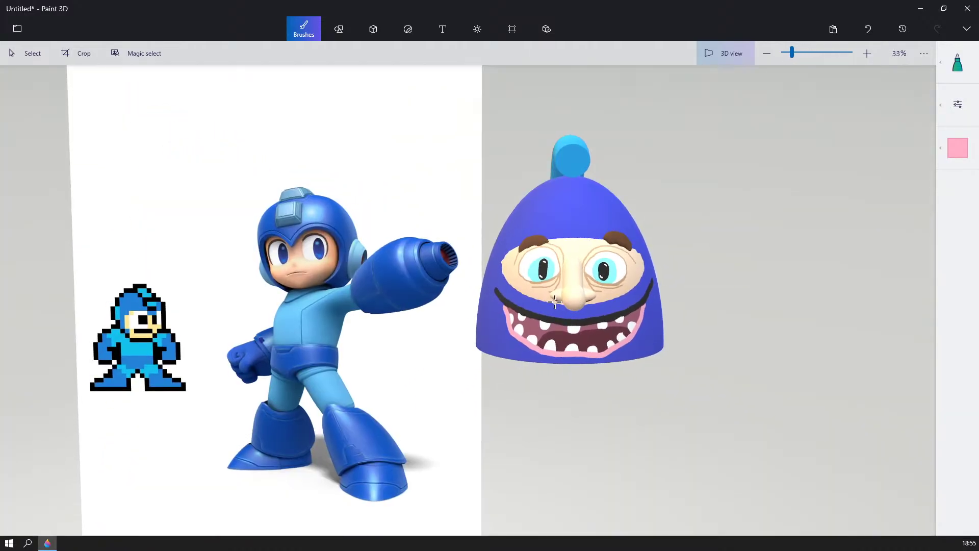
{"action": "right_click_drag", "start_coordinate": [555, 299], "coordinate": [609, 266]}
{"action": "scroll", "coordinate": [499, 306], "scroll_direction": "up", "scroll_amount": 2}
{"action": "scroll", "coordinate": [499, 305], "scroll_direction": "up", "scroll_amount": 1}
{"action": "scroll", "coordinate": [519, 302], "scroll_direction": "down", "scroll_amount": 3}
{"action": "scroll", "coordinate": [710, 300], "scroll_direction": "up", "scroll_amount": 1}
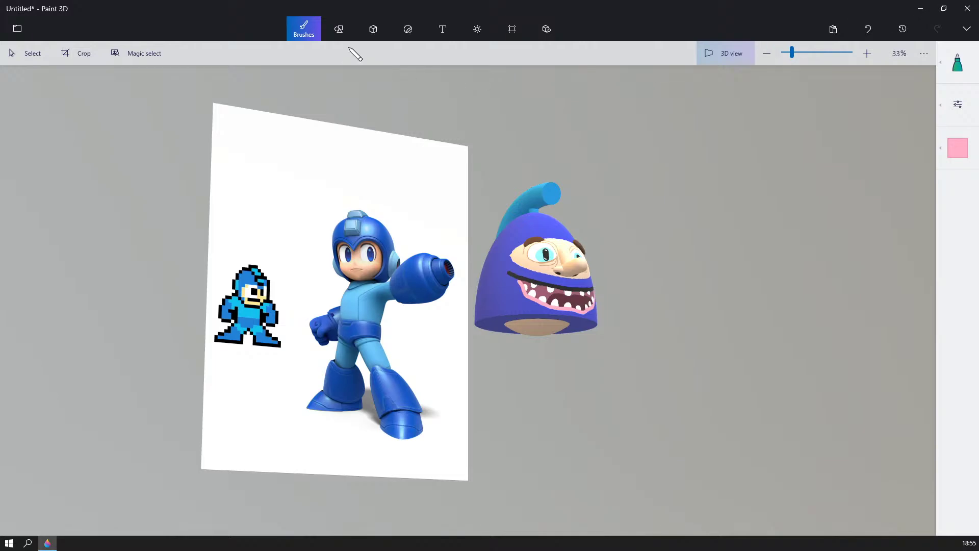
{"action": "left_click", "coordinate": [372, 35]}
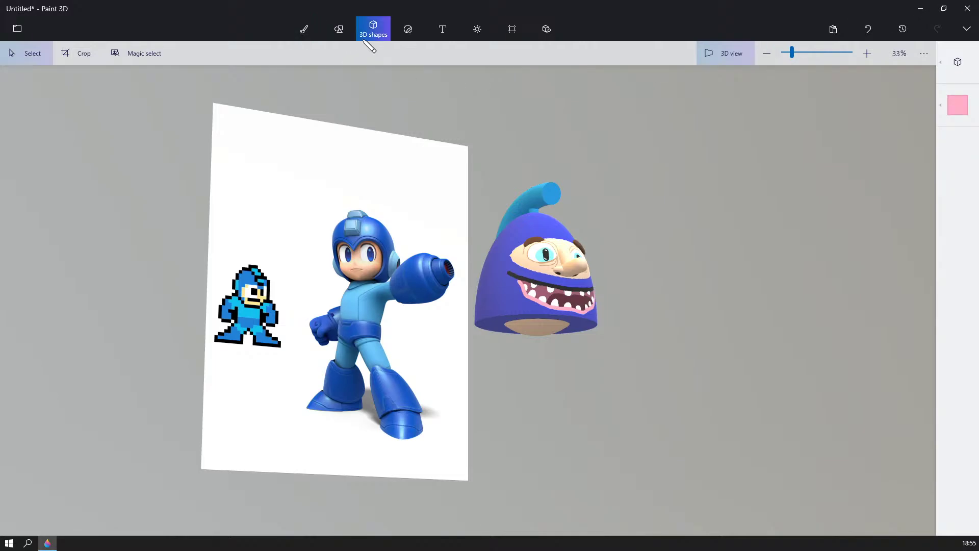
{"action": "left_click", "coordinate": [948, 74]}
{"action": "left_click", "coordinate": [823, 171]}
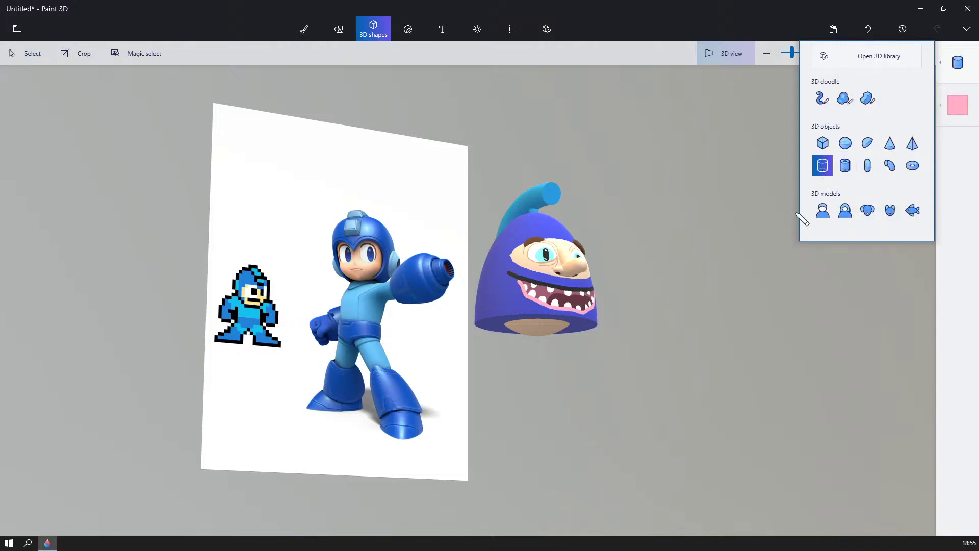
{"action": "left_click_drag", "start_coordinate": [519, 378], "coordinate": [609, 484]}
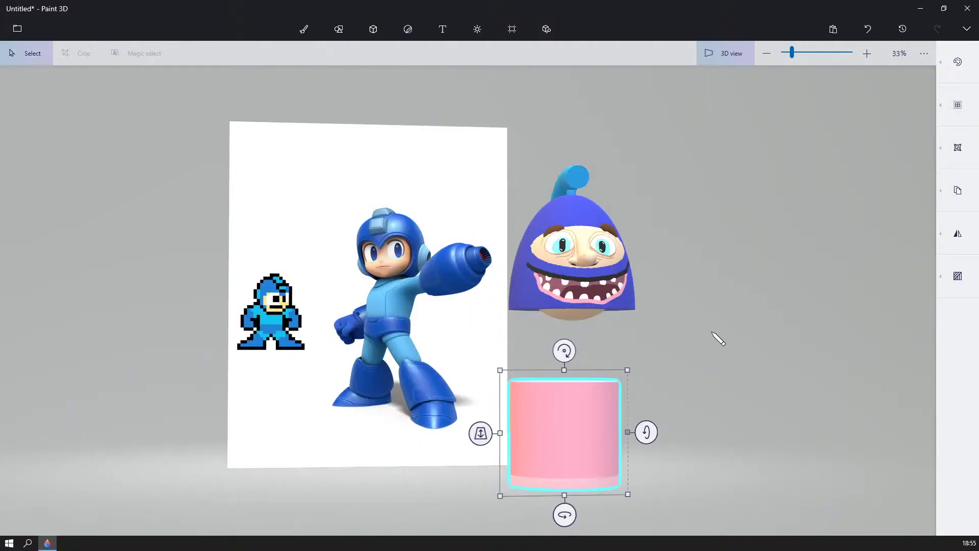
- Position the pink cylinder directly beneath the head, aligning it from the front and from the side
{"action": "mouse_move", "coordinate": [712, 331]}
{"action": "right_mouse_down"}
{"action": "mouse_move", "coordinate": [865, 441]}
{"action": "mouse_move", "coordinate": [907, 439]}
{"action": "right_mouse_up"}
{"action": "left_click_drag", "start_coordinate": [585, 405], "coordinate": [702, 381]}
{"action": "right_click_drag", "start_coordinate": [828, 337], "coordinate": [943, 290]}
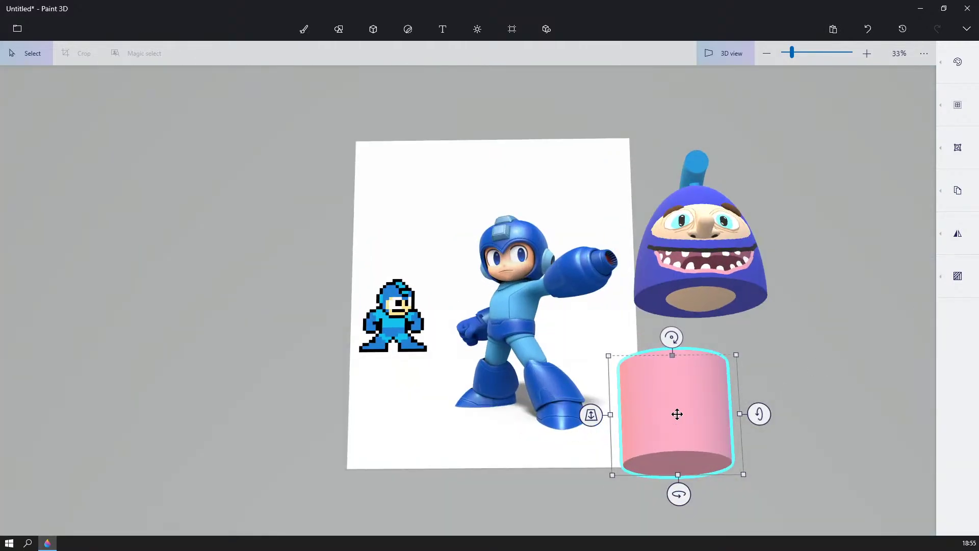
{"action": "left_click_drag", "start_coordinate": [675, 413], "coordinate": [709, 361]}
{"action": "right_click", "coordinate": [745, 347]}
{"action": "right_click_drag", "start_coordinate": [838, 314], "coordinate": [702, 335]}
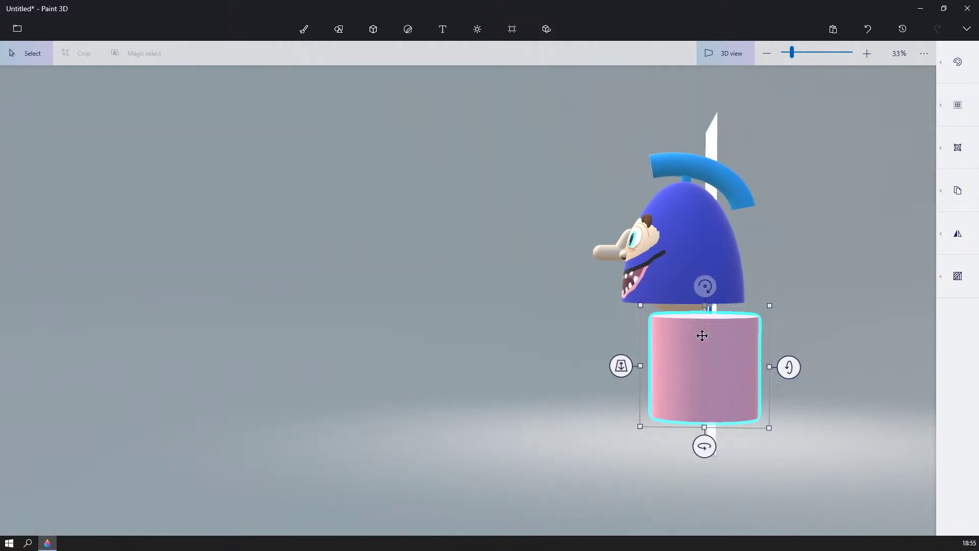
{"action": "left_click_drag", "start_coordinate": [706, 339], "coordinate": [684, 331]}
{"action": "right_click_drag", "start_coordinate": [858, 325], "coordinate": [974, 326]}
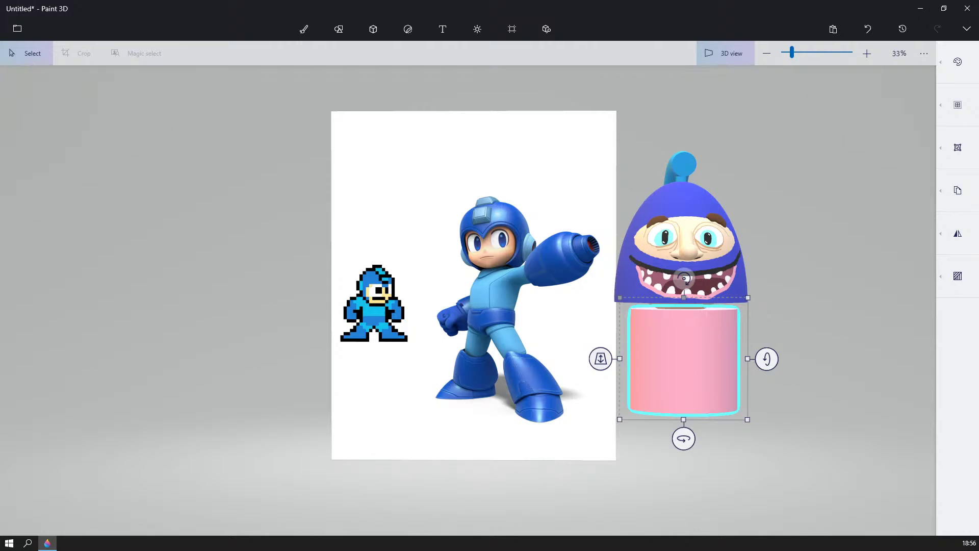
{"action": "mouse_move", "coordinate": [813, 287]}
{"action": "right_mouse_down"}
{"action": "mouse_move", "coordinate": [793, 281]}
{"action": "mouse_move", "coordinate": [819, 288]}
{"action": "right_mouse_up"}
{"action": "left_click_drag", "start_coordinate": [727, 340], "coordinate": [726, 342]}
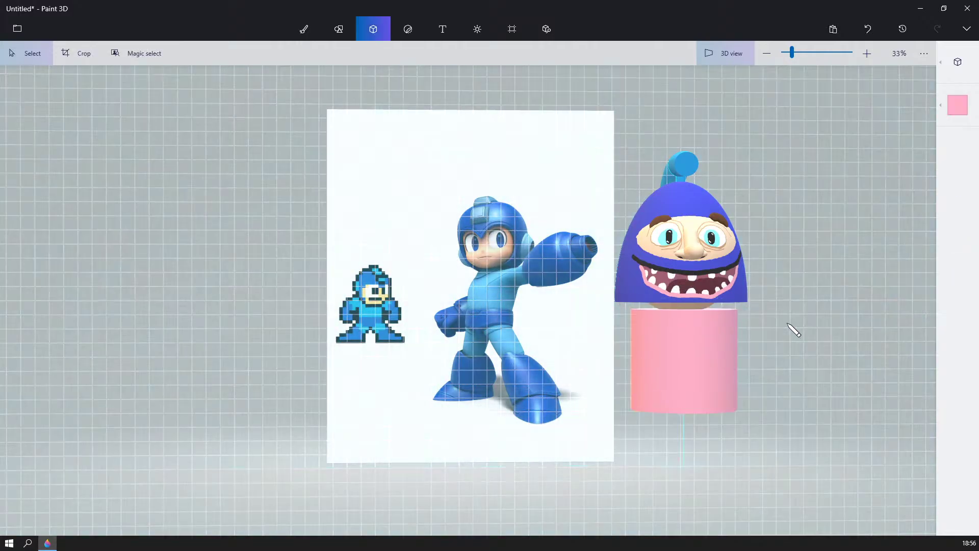
- Recolour the torso cylinder from the palette to light turquoise and deselect it
{"action": "left_click_drag", "start_coordinate": [607, 325], "coordinate": [558, 283]}
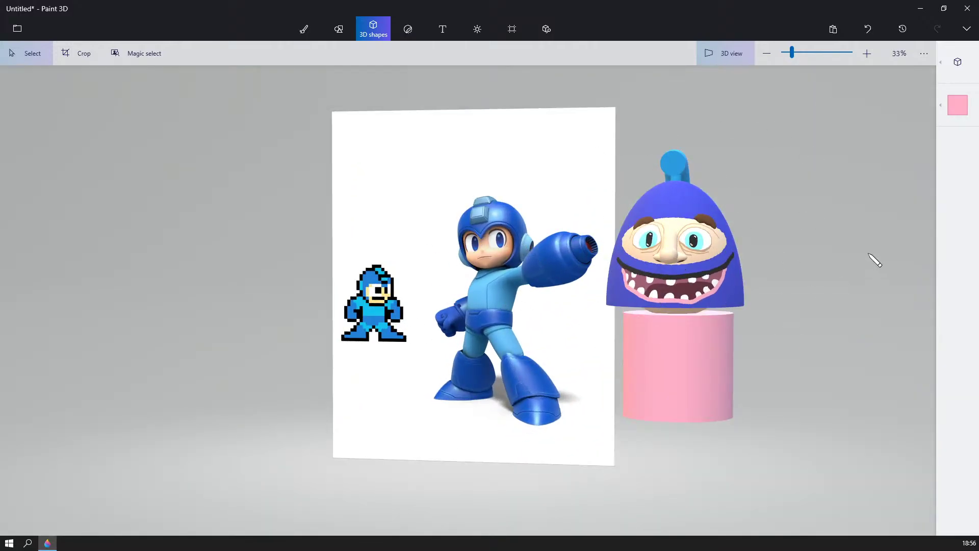
{"action": "scroll", "coordinate": [856, 268], "scroll_direction": "up", "scroll_amount": 2}
{"action": "scroll", "coordinate": [875, 270], "scroll_direction": "down", "scroll_amount": 2}
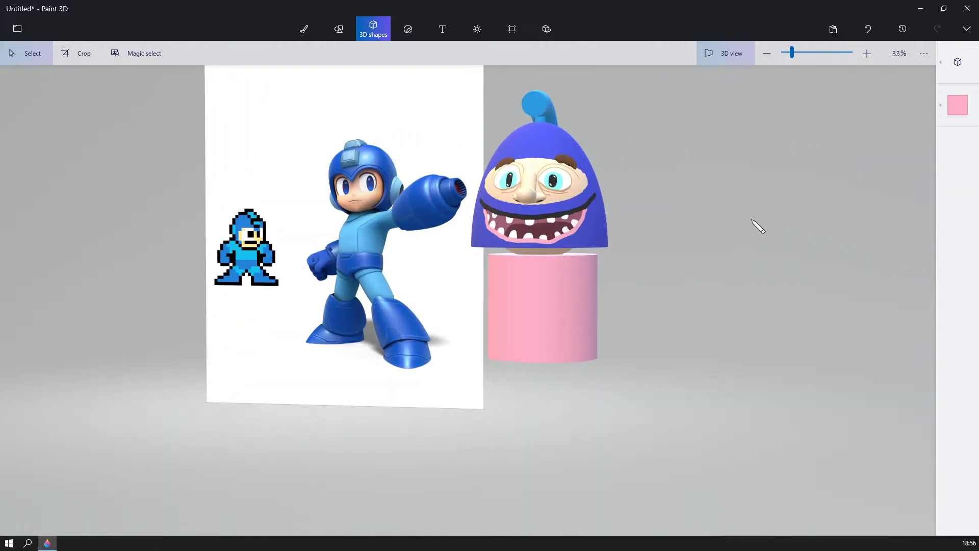
{"action": "mouse_move", "coordinate": [758, 225]}
{"action": "left_mouse_down"}
{"action": "mouse_move", "coordinate": [647, 244]}
{"action": "mouse_move", "coordinate": [640, 219]}
{"action": "mouse_move", "coordinate": [772, 228]}
{"action": "left_mouse_up"}
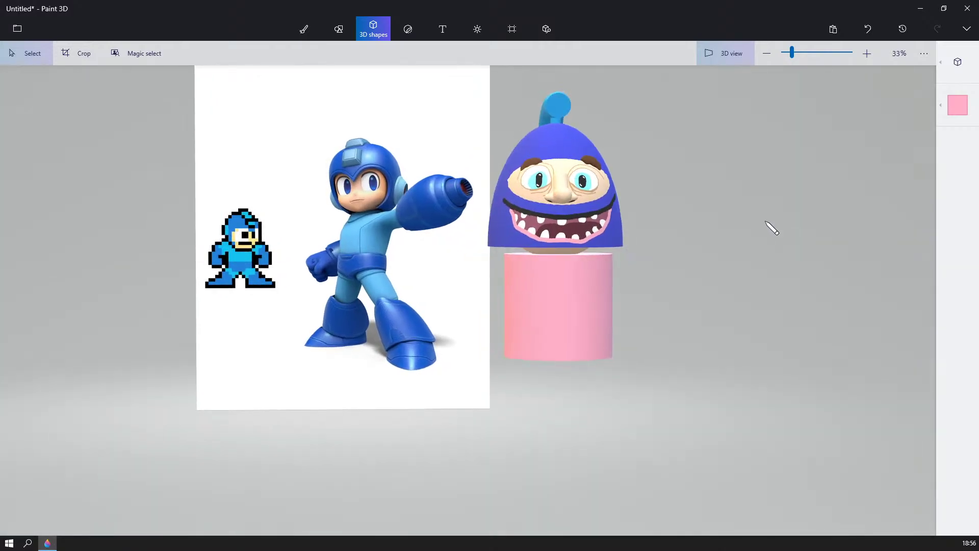
{"action": "left_click", "coordinate": [553, 308]}
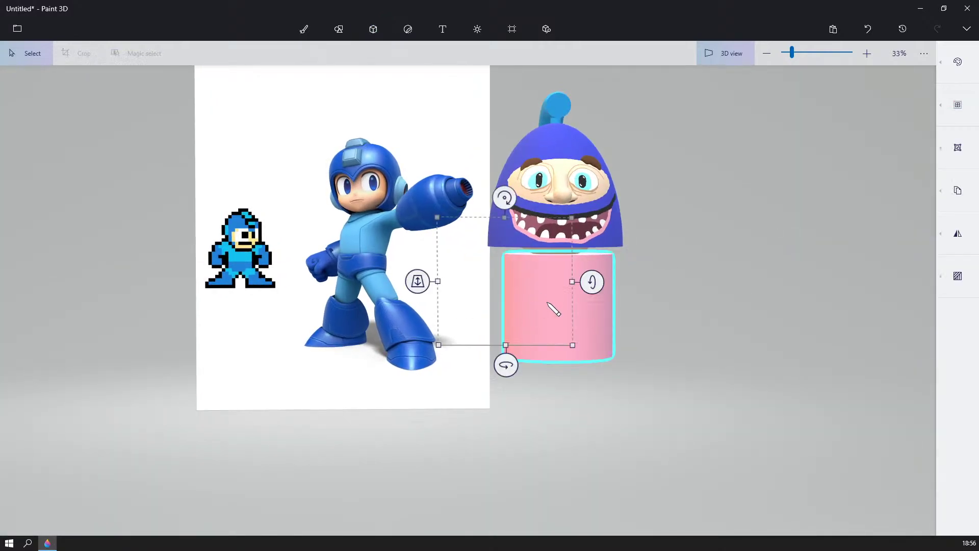
{"action": "left_click", "coordinate": [957, 62]}
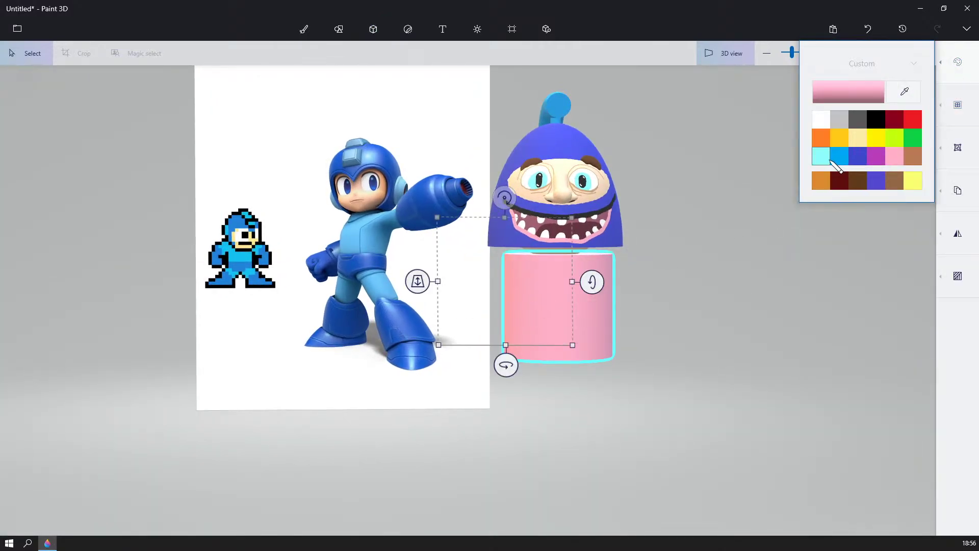
{"action": "left_click", "coordinate": [702, 261]}
- Compare the torso and belt of both Mega Man reference images with the turquoise cylinder
{"action": "right_click_drag", "start_coordinate": [695, 263], "coordinate": [734, 274]}
{"action": "scroll", "coordinate": [729, 276], "scroll_direction": "up", "scroll_amount": 5}
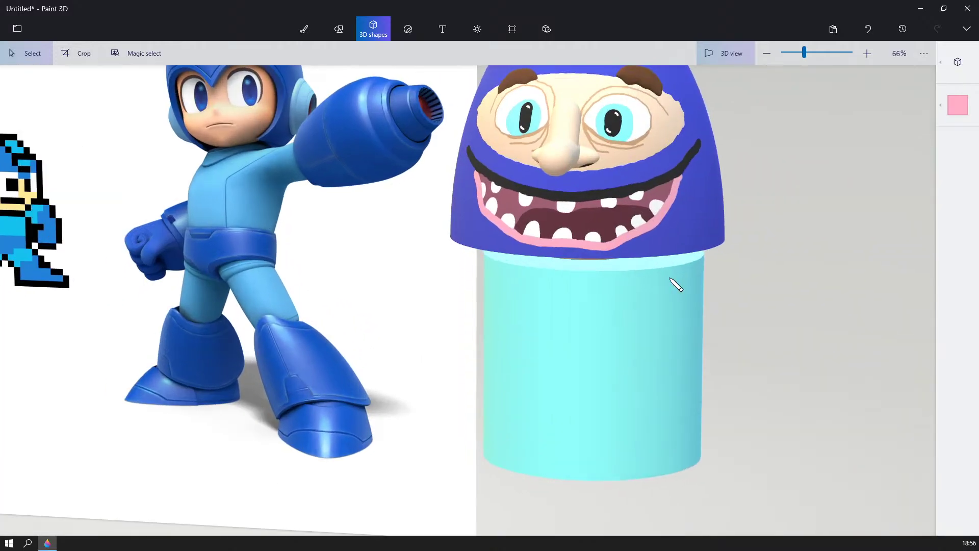
{"action": "scroll", "coordinate": [672, 279], "scroll_direction": "down", "scroll_amount": 5}
{"action": "scroll", "coordinate": [224, 288], "scroll_direction": "up", "scroll_amount": 9}
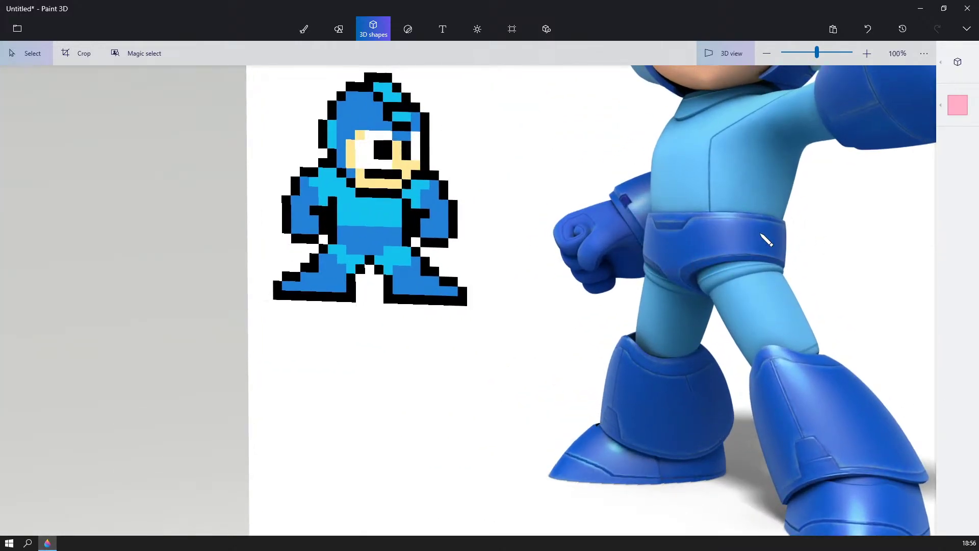
{"action": "scroll", "coordinate": [747, 254], "scroll_direction": "down", "scroll_amount": 3}
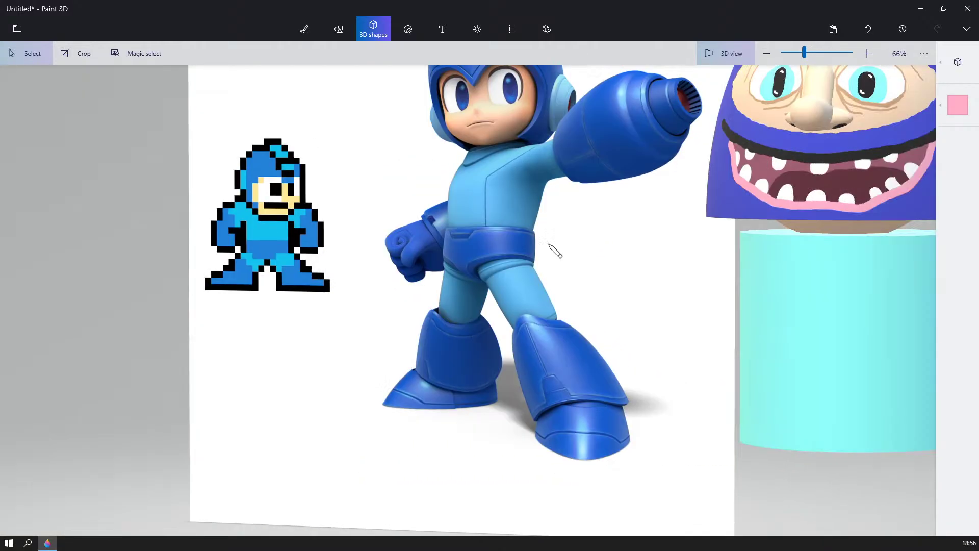
{"action": "middle_click_drag", "start_coordinate": [555, 250], "coordinate": [291, 263]}
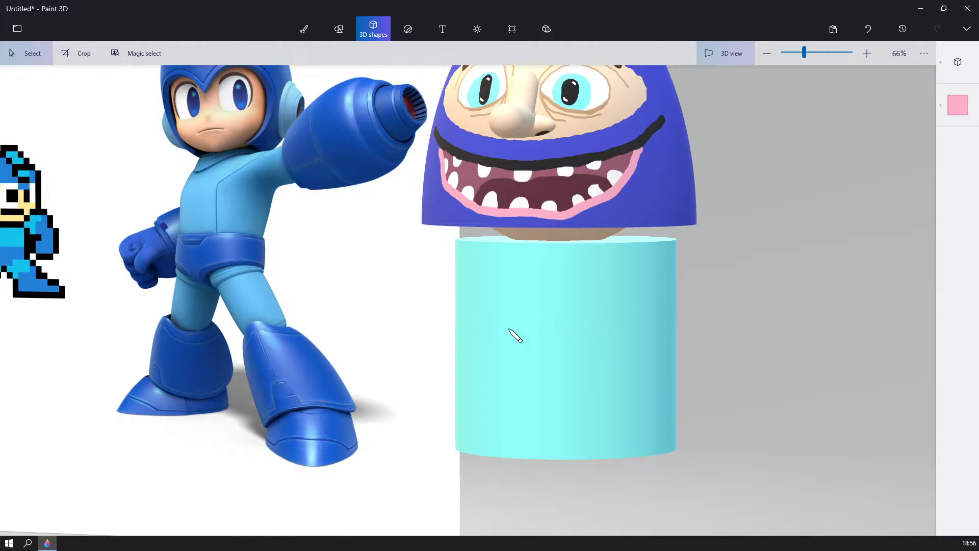
{"action": "left_click_drag", "start_coordinate": [536, 343], "coordinate": [938, 92]}
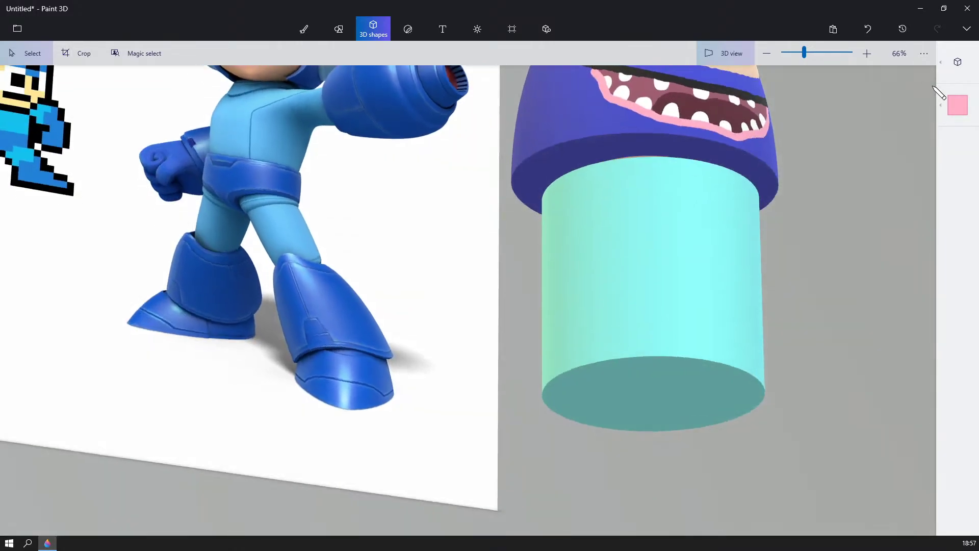
- Draw a horizontal indigo Marker line across the front of the turquoise torso at about mid-height
{"action": "left_click", "coordinate": [952, 106]}
{"action": "left_click", "coordinate": [858, 198]}
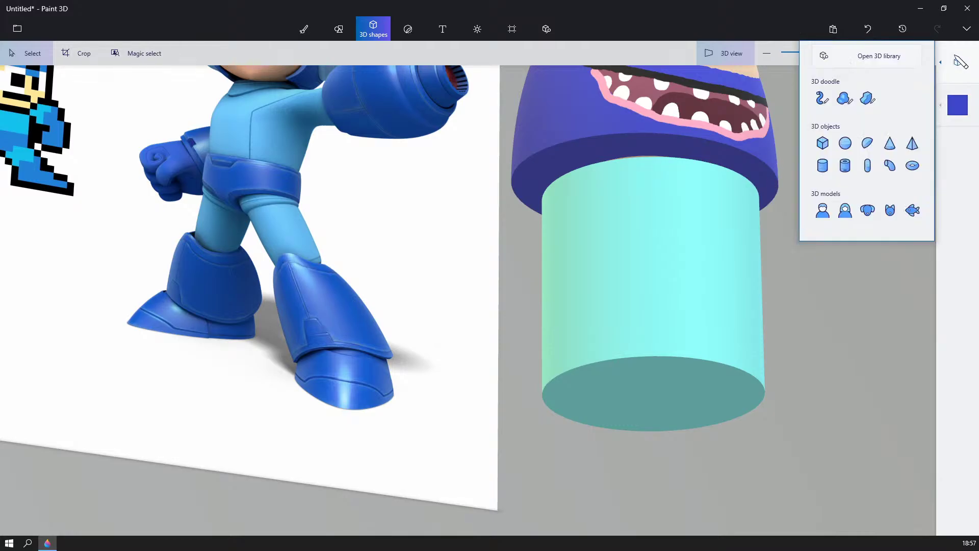
{"action": "left_click", "coordinate": [306, 30]}
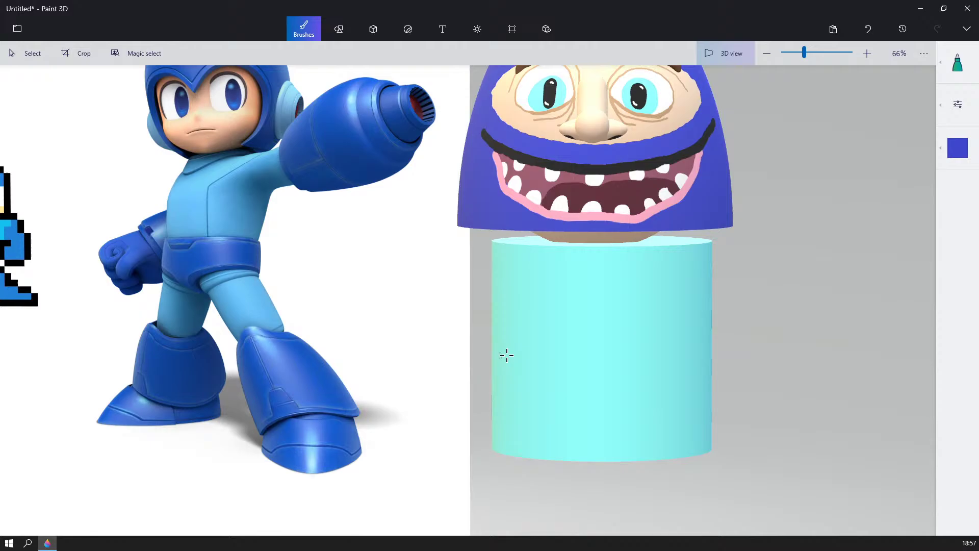
{"action": "left_click_drag", "start_coordinate": [504, 355], "coordinate": [619, 353]}
{"action": "left_click_drag", "start_coordinate": [681, 355], "coordinate": [700, 354]}
- Continue the indigo waistline around the torso's sides and back until it joins the front line
{"action": "right_click_drag", "start_coordinate": [724, 360], "coordinate": [552, 357]}
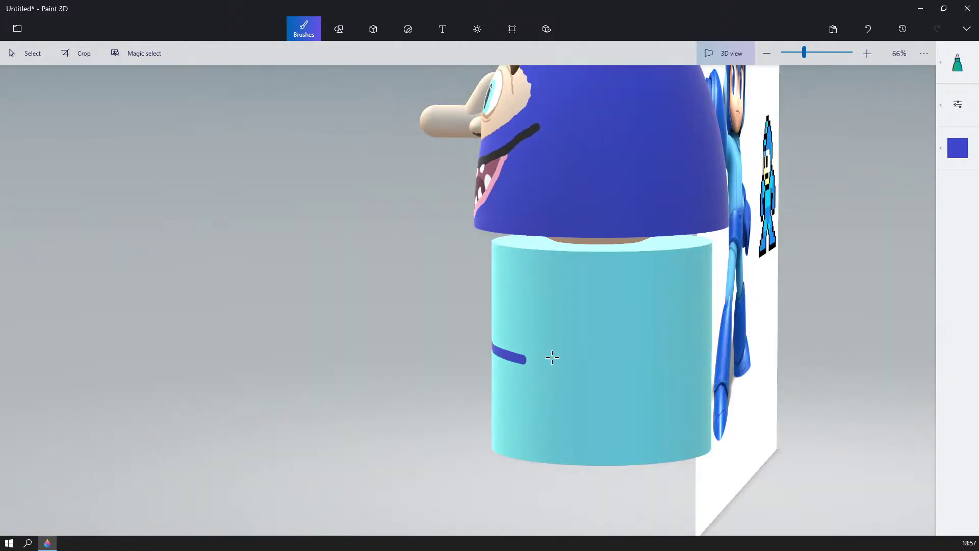
{"action": "left_click_drag", "start_coordinate": [527, 359], "coordinate": [644, 362]}
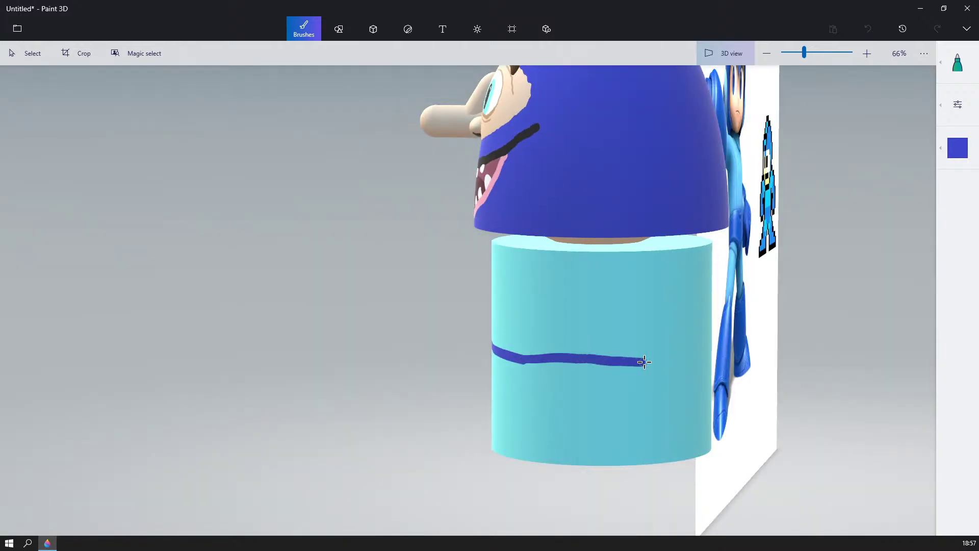
{"action": "right_click_drag", "start_coordinate": [751, 345], "coordinate": [619, 351]}
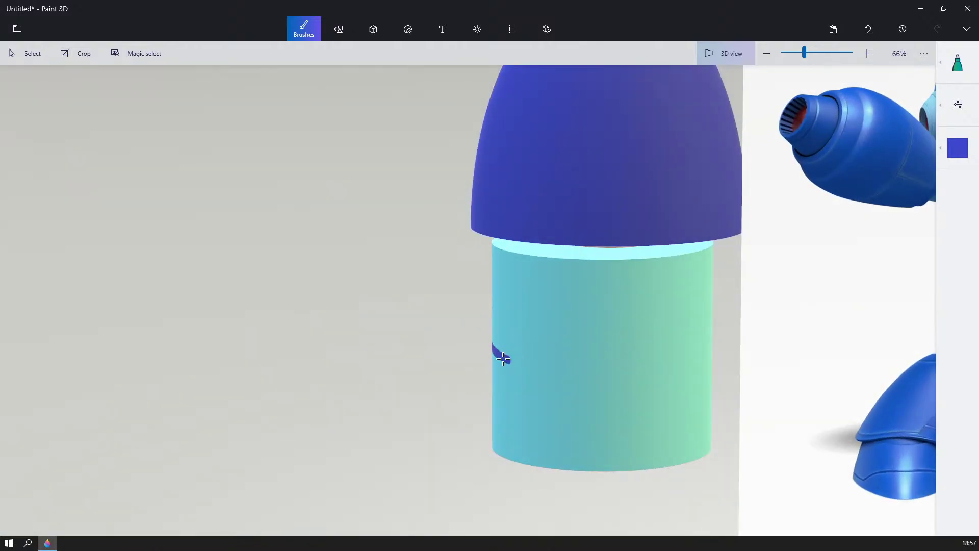
{"action": "left_click_drag", "start_coordinate": [509, 360], "coordinate": [590, 358]}
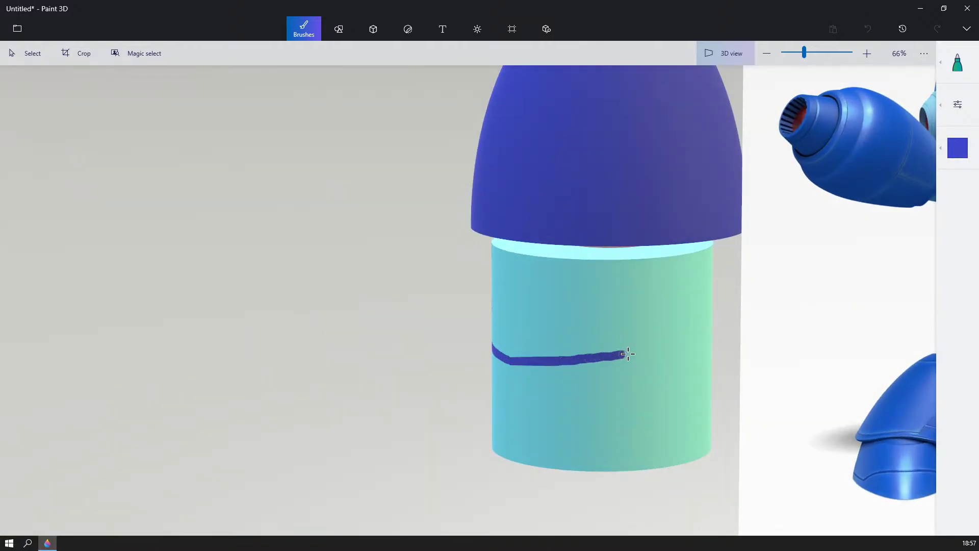
{"action": "right_click_drag", "start_coordinate": [673, 353], "coordinate": [499, 345]}
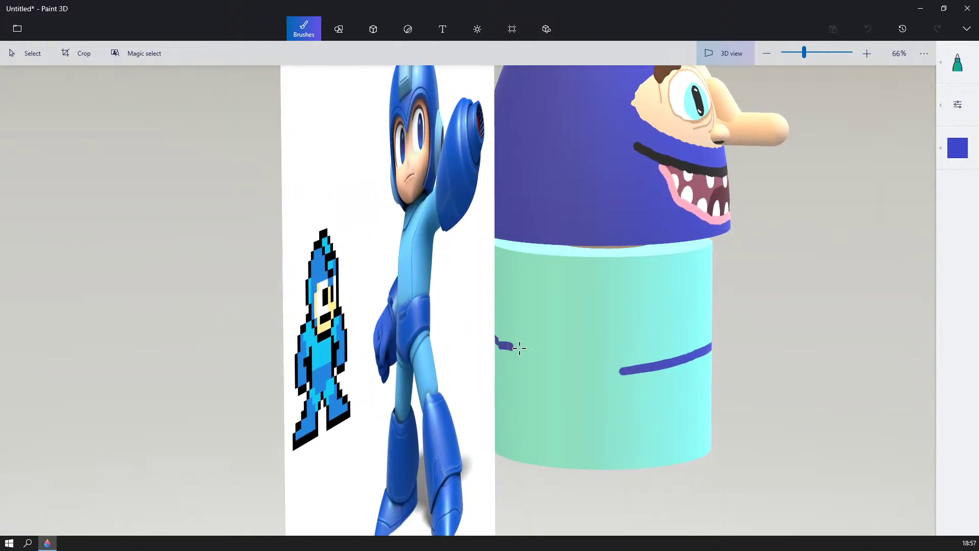
{"action": "left_click_drag", "start_coordinate": [559, 358], "coordinate": [612, 364]}
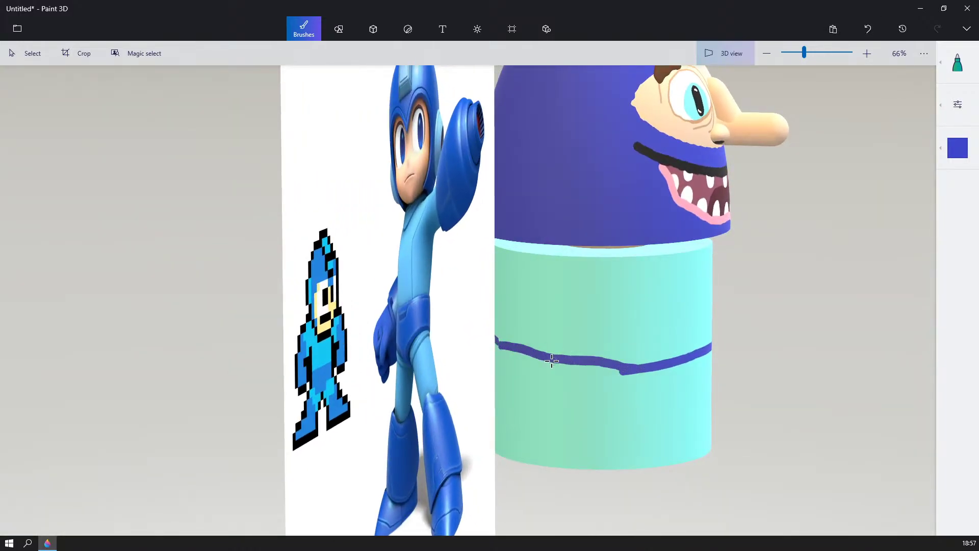
{"action": "right_click_drag", "start_coordinate": [551, 360], "coordinate": [506, 334]}
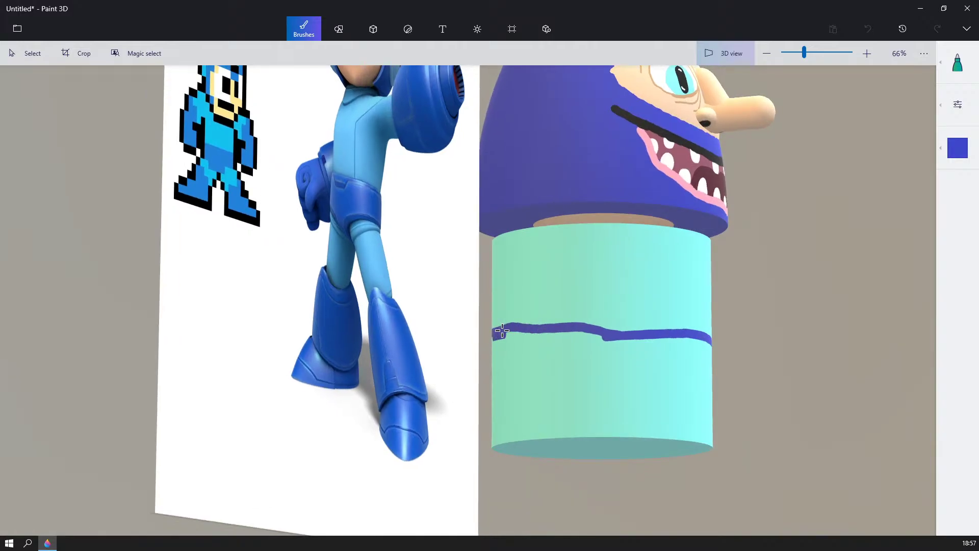
- Fill the torso area below the waistline with indigo using the Fill tool
{"action": "right_click_drag", "start_coordinate": [637, 336], "coordinate": [520, 351]}
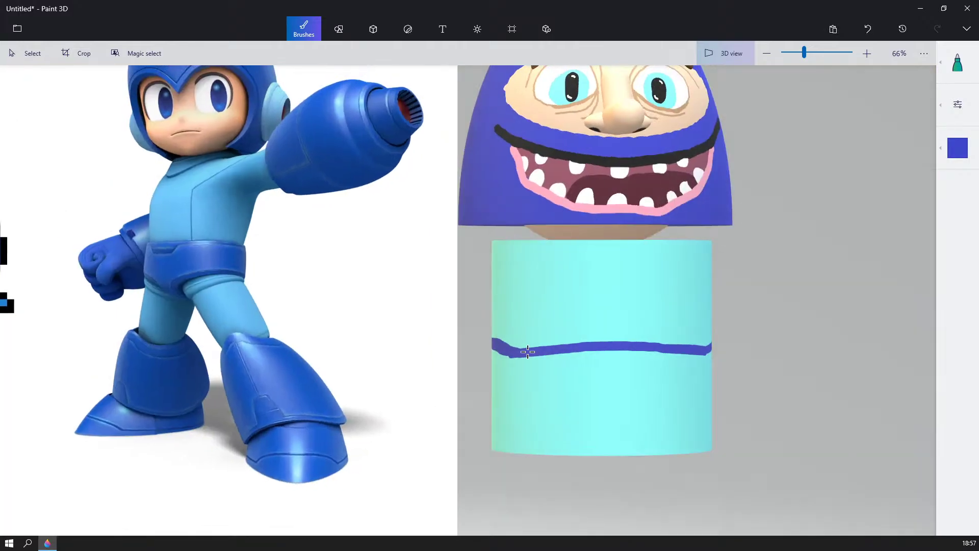
{"action": "left_click", "coordinate": [956, 60]}
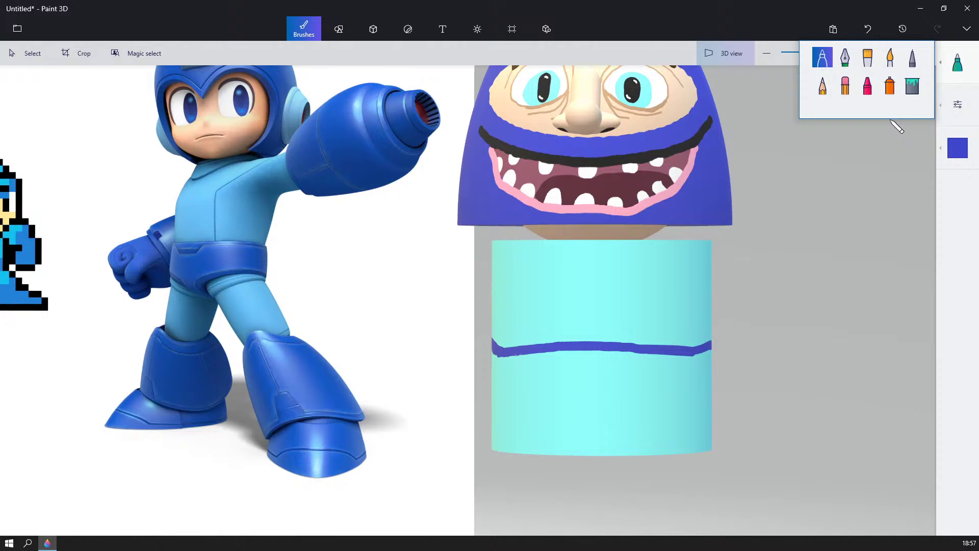
{"action": "left_click", "coordinate": [911, 85]}
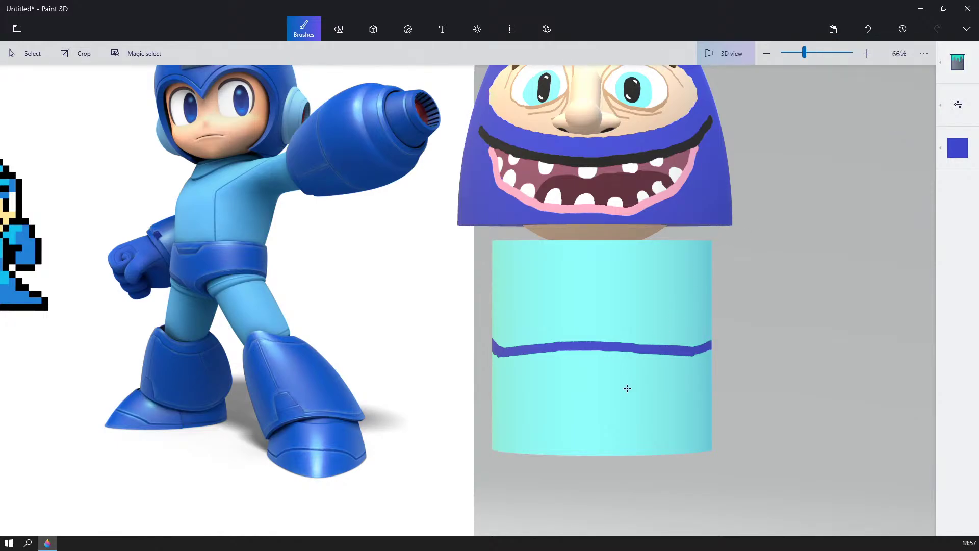
{"action": "left_click", "coordinate": [622, 388]}
- Outline two rounded leg areas in light turquoise Marker on opposite sides of the torso's underside, reaching up onto the side walls
{"action": "scroll", "coordinate": [789, 300], "scroll_direction": "down", "scroll_amount": 5}
{"action": "right_click_drag", "start_coordinate": [789, 299], "coordinate": [747, 198]}
{"action": "scroll", "coordinate": [773, 317], "scroll_direction": "up", "scroll_amount": 3}
{"action": "scroll", "coordinate": [746, 267], "scroll_direction": "up", "scroll_amount": 1}
{"action": "scroll", "coordinate": [748, 198], "scroll_direction": "up", "scroll_amount": 1}
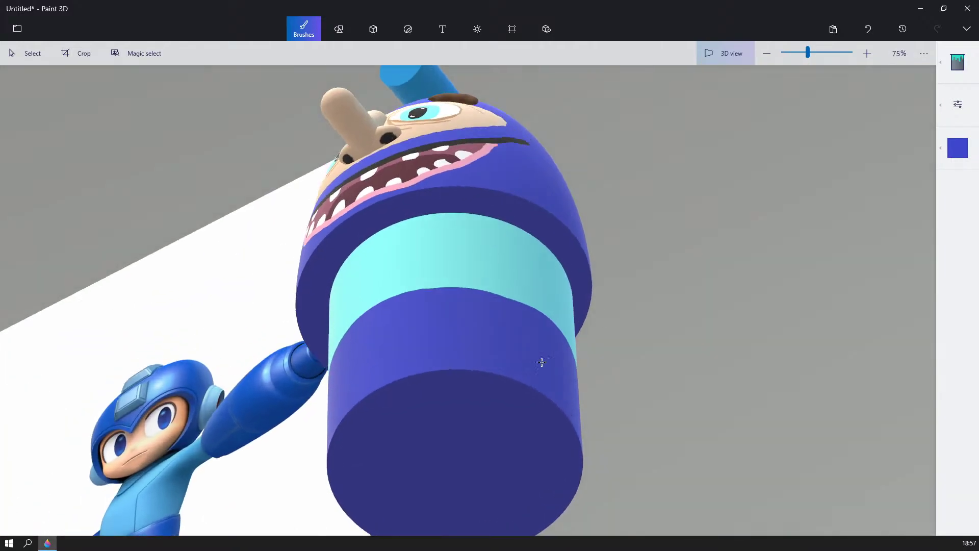
{"action": "left_click", "coordinate": [952, 148]}
{"action": "left_click", "coordinate": [821, 242]}
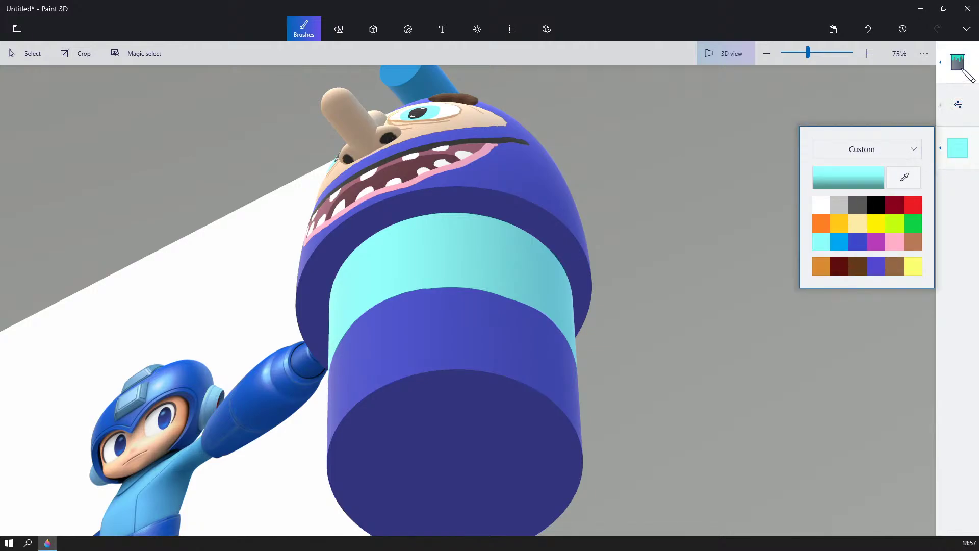
{"action": "left_click", "coordinate": [957, 62]}
{"action": "left_click", "coordinate": [823, 62]}
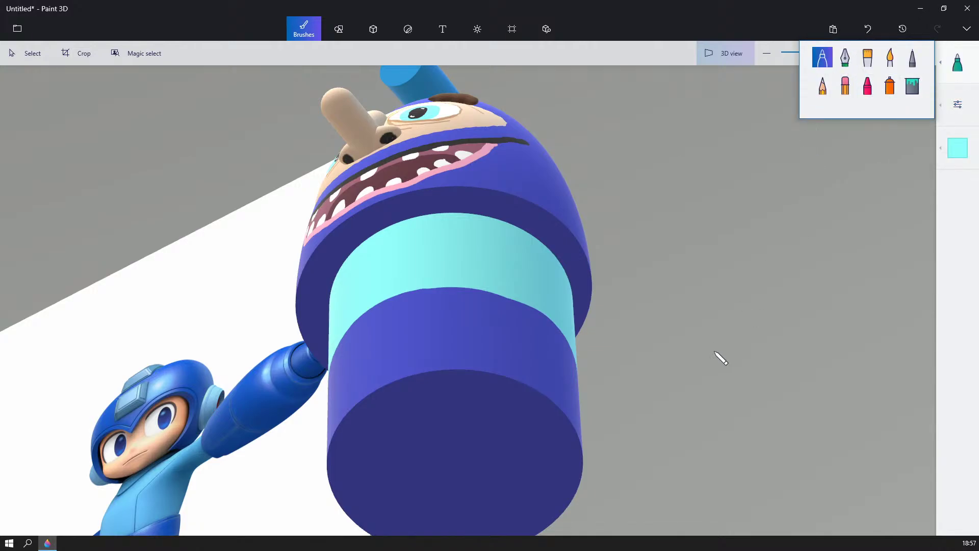
{"action": "left_click_drag", "start_coordinate": [721, 359], "coordinate": [689, 359]}
{"action": "mouse_move", "coordinate": [533, 340]}
{"action": "left_mouse_down"}
{"action": "mouse_move", "coordinate": [448, 339]}
{"action": "mouse_move", "coordinate": [443, 382]}
{"action": "mouse_move", "coordinate": [511, 407]}
{"action": "mouse_move", "coordinate": [557, 384]}
{"action": "left_mouse_up"}
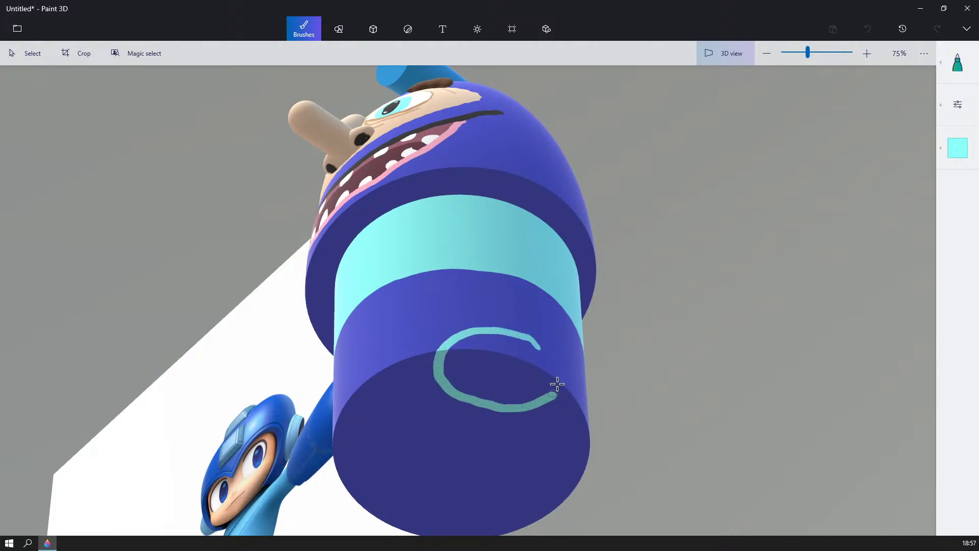
{"action": "mouse_move", "coordinate": [368, 378]}
{"action": "left_mouse_down"}
{"action": "mouse_move", "coordinate": [573, 328]}
{"action": "mouse_move", "coordinate": [627, 361]}
{"action": "mouse_move", "coordinate": [454, 326]}
{"action": "mouse_move", "coordinate": [476, 328]}
{"action": "mouse_move", "coordinate": [448, 306]}
{"action": "mouse_move", "coordinate": [378, 339]}
{"action": "mouse_move", "coordinate": [370, 365]}
{"action": "mouse_move", "coordinate": [415, 380]}
{"action": "mouse_move", "coordinate": [482, 328]}
{"action": "left_mouse_up"}
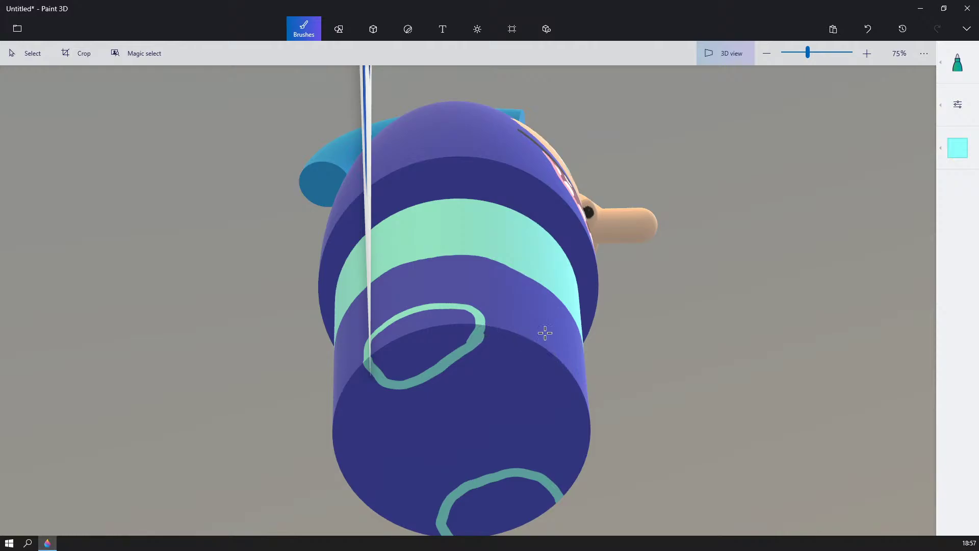
- Fill both outlined leg areas on the torso's underside with light turquoise
{"action": "left_click", "coordinate": [957, 62]}
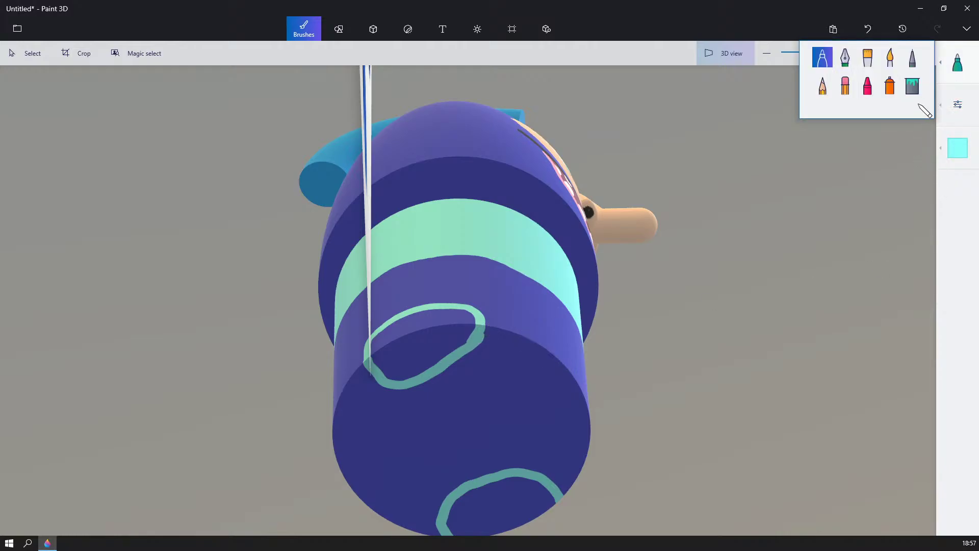
{"action": "left_click", "coordinate": [911, 85]}
{"action": "left_click", "coordinate": [444, 336]}
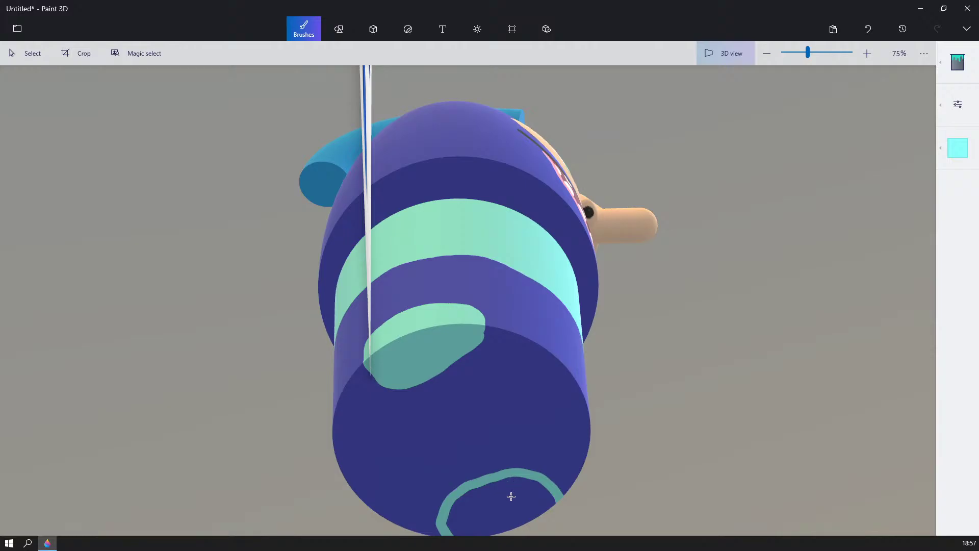
{"action": "left_click", "coordinate": [510, 496]}
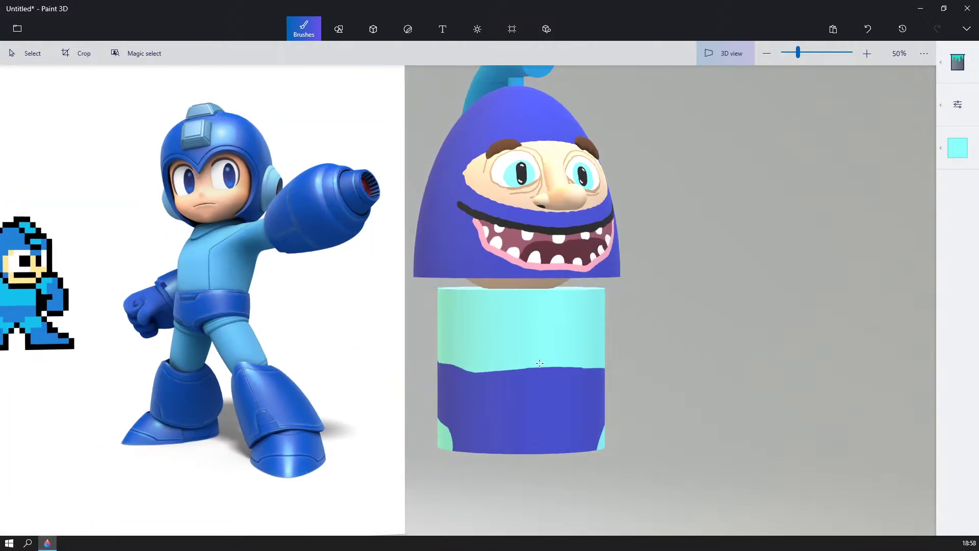
- Draw a hook-shaped light turquoise arm beside the torso with the 3D tube brush at 60 px thickness
{"action": "scroll", "coordinate": [539, 363], "scroll_direction": "down", "scroll_amount": 3}
{"action": "mouse_move", "coordinate": [540, 363]}
{"action": "right_mouse_down"}
{"action": "mouse_move", "coordinate": [583, 369]}
{"action": "mouse_move", "coordinate": [481, 368]}
{"action": "mouse_move", "coordinate": [536, 305]}
{"action": "mouse_move", "coordinate": [524, 365]}
{"action": "right_mouse_up"}
{"action": "scroll", "coordinate": [524, 364], "scroll_direction": "up", "scroll_amount": 3}
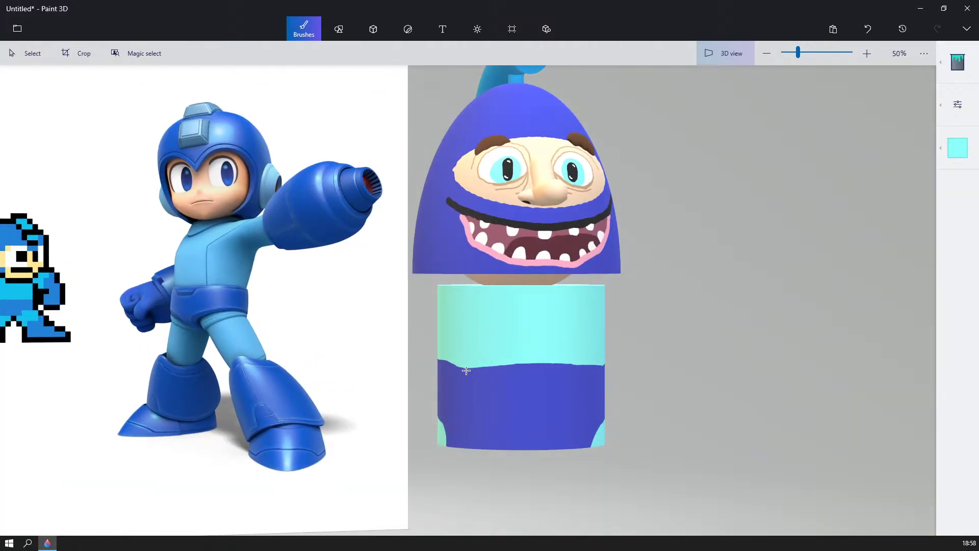
{"action": "right_click_drag", "start_coordinate": [769, 266], "coordinate": [816, 300]}
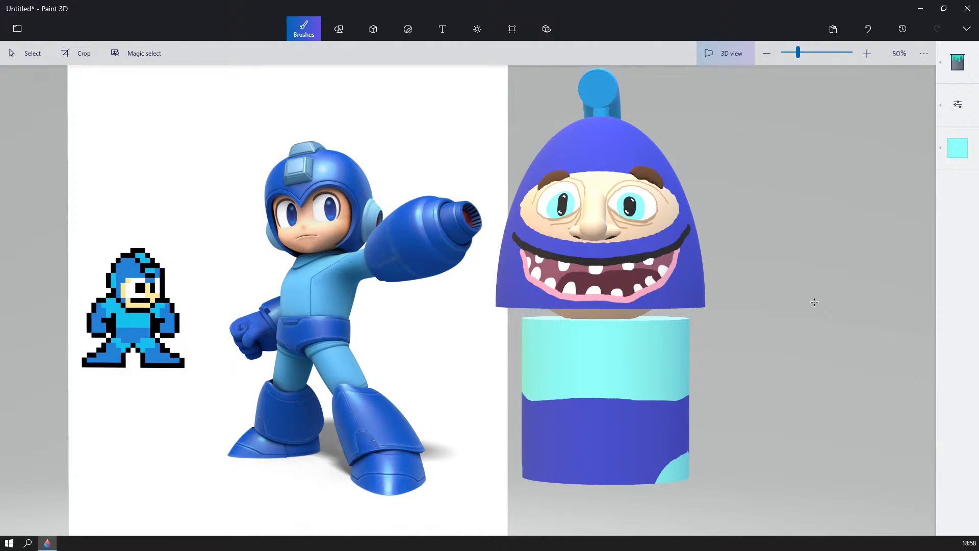
{"action": "left_click_drag", "start_coordinate": [721, 283], "coordinate": [793, 223]}
{"action": "scroll", "coordinate": [699, 322], "scroll_direction": "down", "scroll_amount": 2}
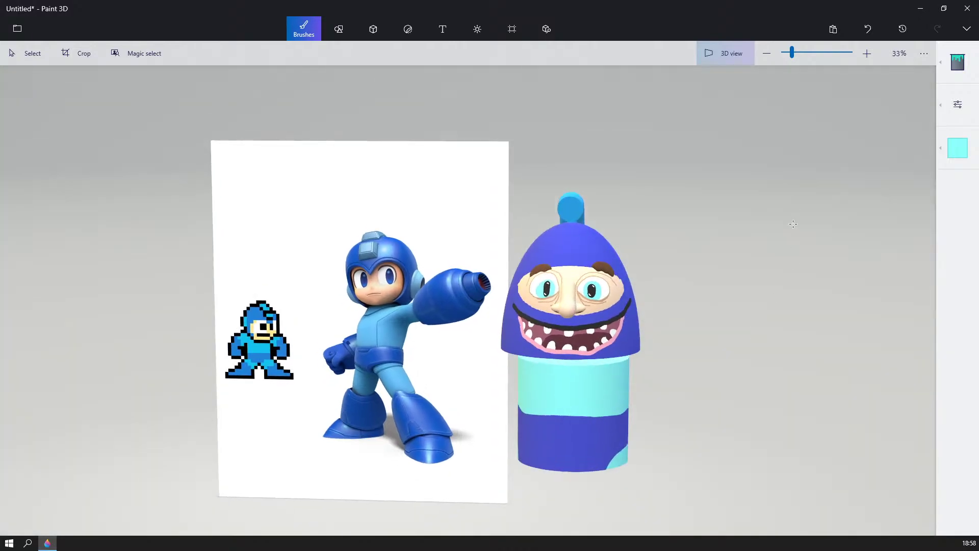
{"action": "left_click", "coordinate": [958, 65]}
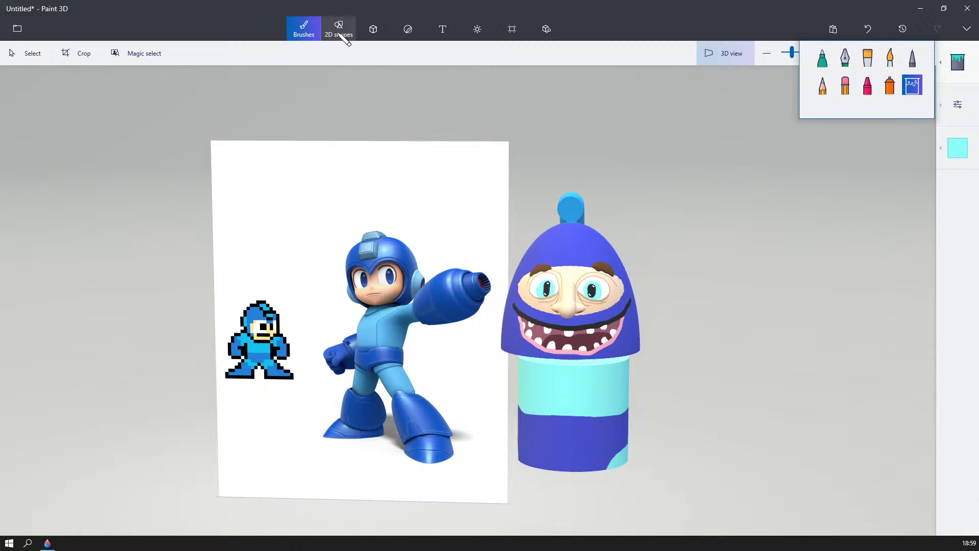
{"action": "left_click", "coordinate": [371, 35]}
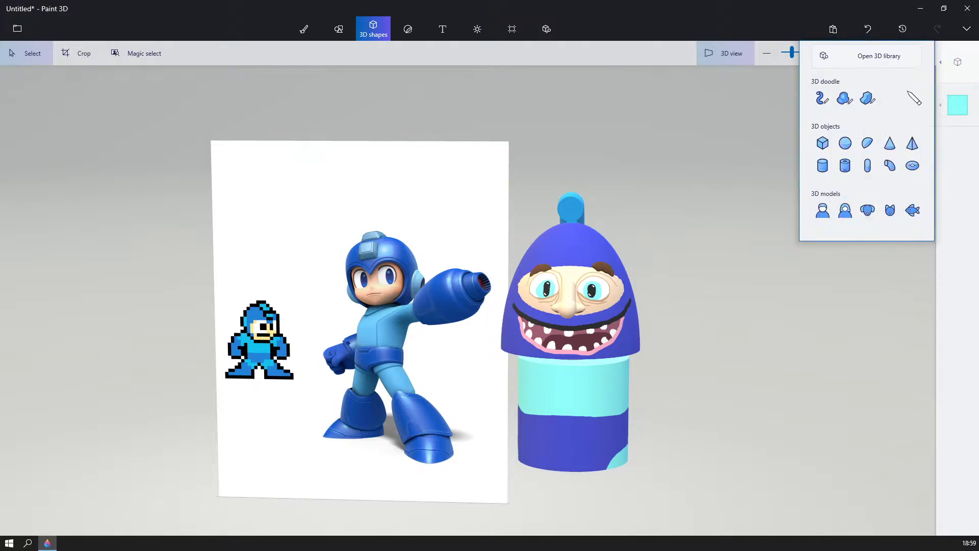
{"action": "left_click", "coordinate": [821, 98]}
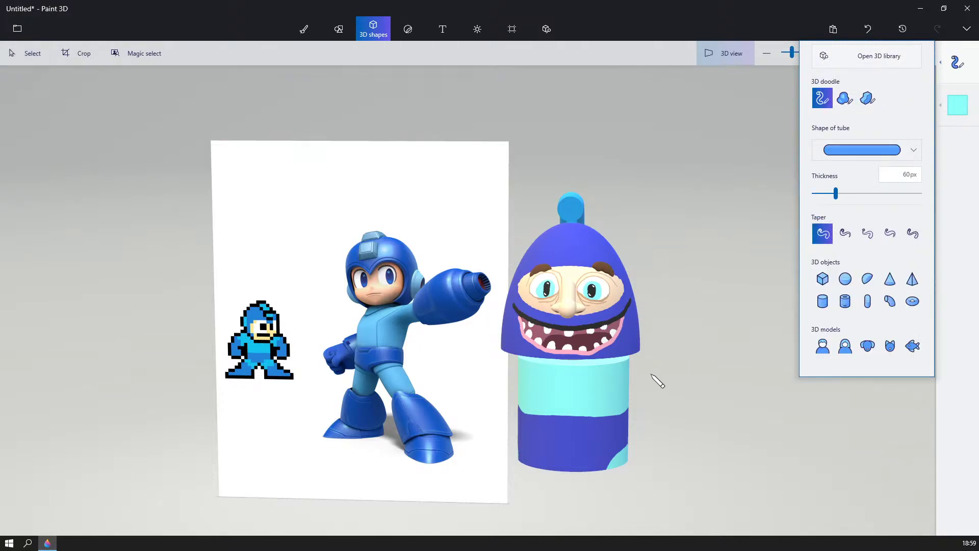
{"action": "mouse_move", "coordinate": [651, 375]}
{"action": "left_mouse_down"}
{"action": "mouse_move", "coordinate": [680, 320]}
{"action": "mouse_move", "coordinate": [721, 324]}
{"action": "mouse_move", "coordinate": [741, 359]}
{"action": "mouse_move", "coordinate": [717, 406]}
{"action": "mouse_move", "coordinate": [683, 423]}
{"action": "left_mouse_up"}
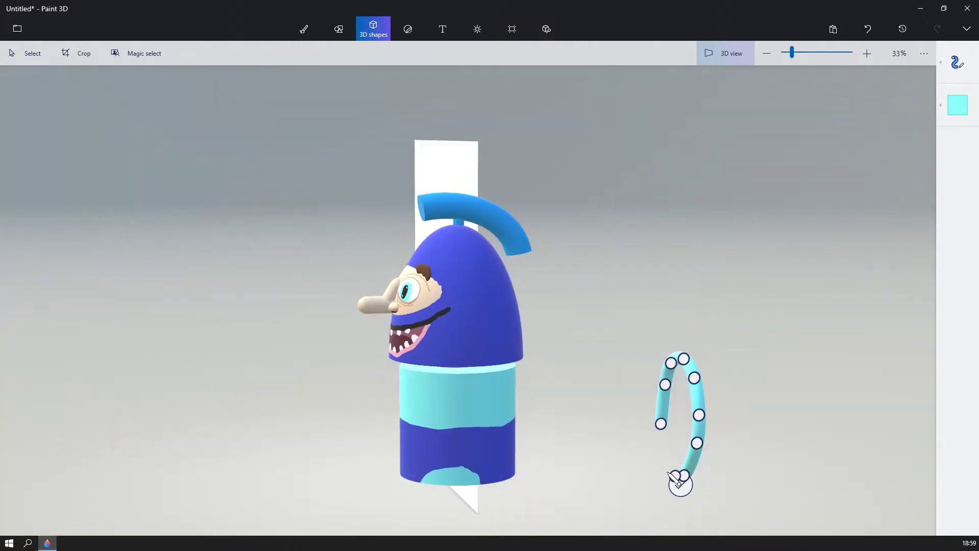
- Reshape the tube through its edit points into a shoulder, bent elbow and forward-reaching forearm, and finish the shape
{"action": "left_click_drag", "start_coordinate": [675, 475], "coordinate": [700, 403]}
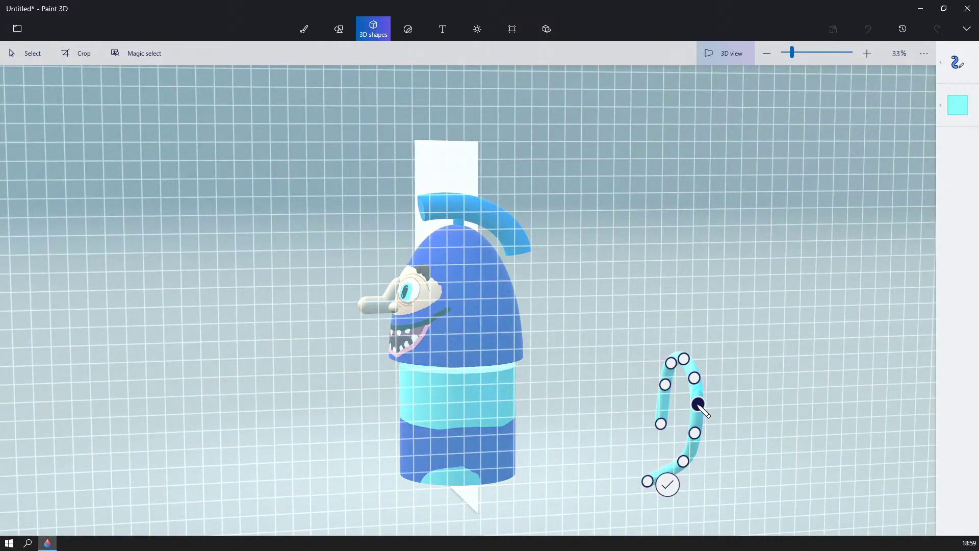
{"action": "right_click_drag", "start_coordinate": [715, 403], "coordinate": [789, 392]}
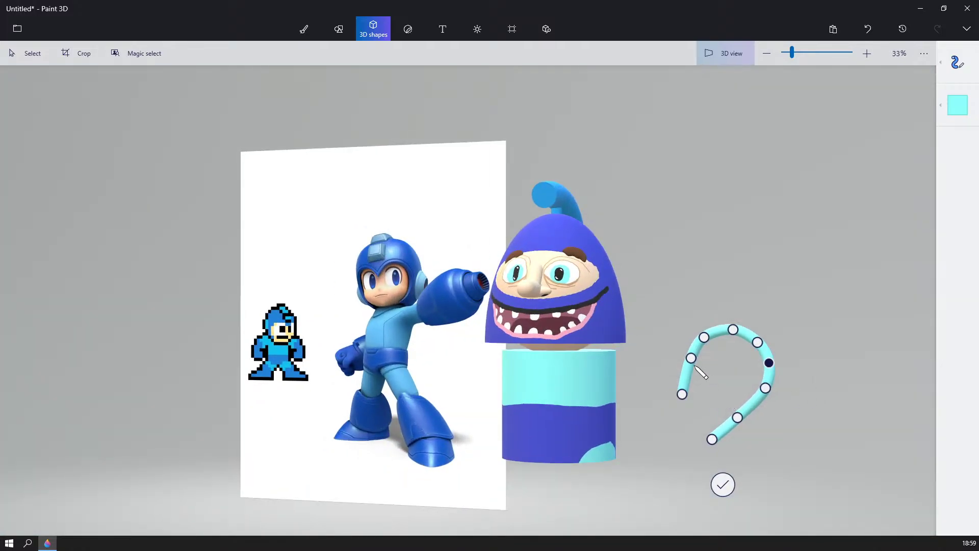
{"action": "left_click_drag", "start_coordinate": [691, 359], "coordinate": [710, 335]}
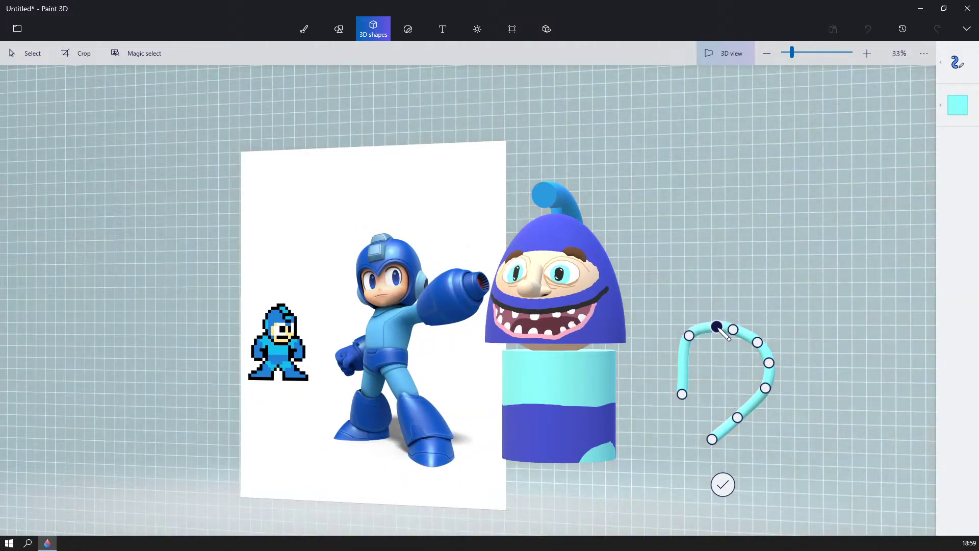
{"action": "left_click_drag", "start_coordinate": [681, 394], "coordinate": [670, 354]}
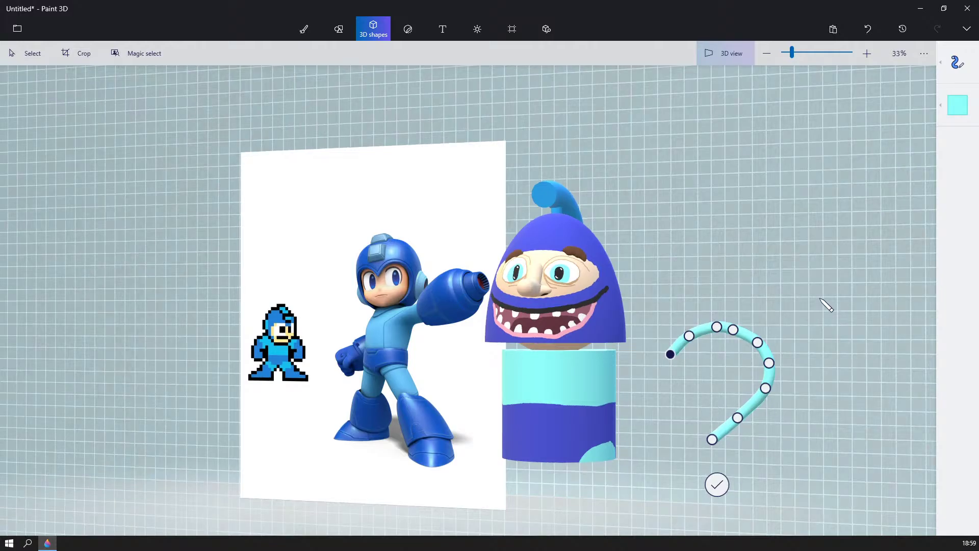
{"action": "right_click_drag", "start_coordinate": [826, 304], "coordinate": [729, 302]}
{"action": "left_click_drag", "start_coordinate": [638, 448], "coordinate": [656, 408]}
{"action": "right_click_drag", "start_coordinate": [656, 408], "coordinate": [867, 406]}
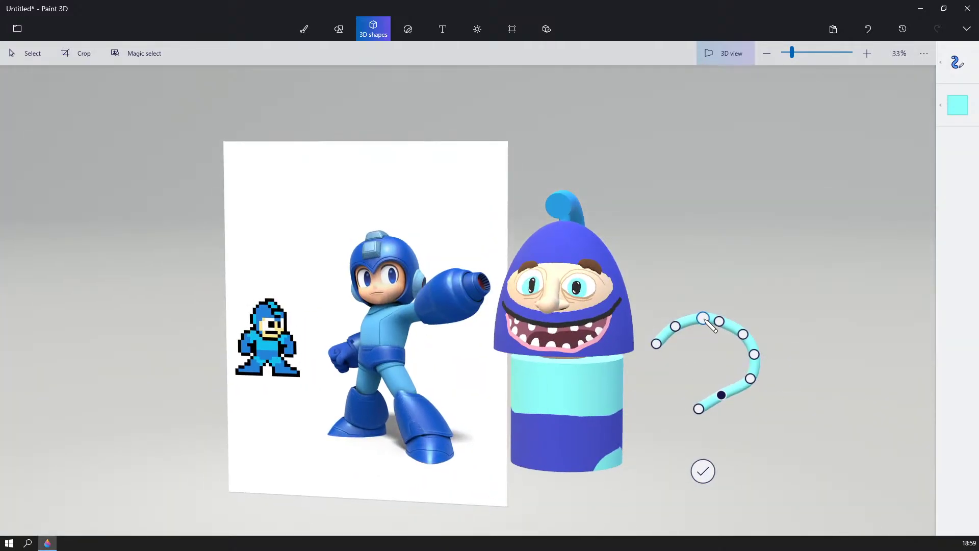
{"action": "left_click_drag", "start_coordinate": [718, 319], "coordinate": [685, 303]}
{"action": "left_click_drag", "start_coordinate": [656, 344], "coordinate": [675, 309]}
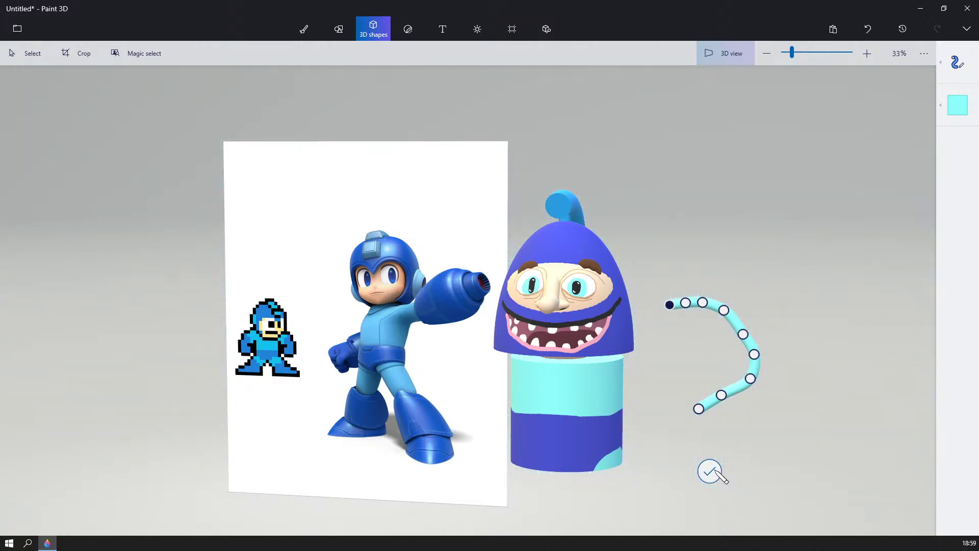
{"action": "left_click", "coordinate": [796, 300]}
- Move the arm close to the side of the torso and stretch it slightly from front to back
{"action": "right_click_drag", "start_coordinate": [816, 300], "coordinate": [688, 333]}
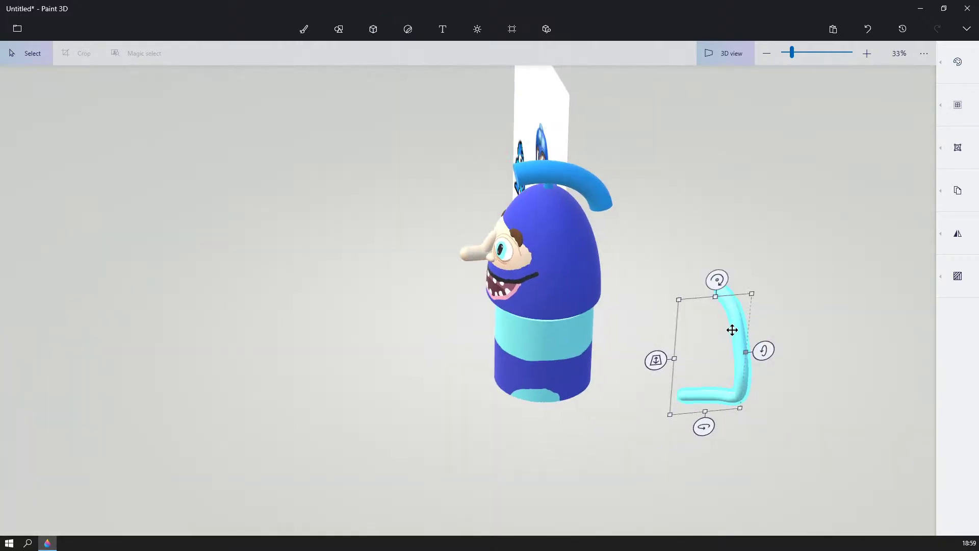
{"action": "left_click_drag", "start_coordinate": [733, 330], "coordinate": [564, 351]}
{"action": "right_click_drag", "start_coordinate": [741, 255], "coordinate": [823, 304]}
{"action": "left_click_drag", "start_coordinate": [594, 307], "coordinate": [556, 333]}
{"action": "right_click_drag", "start_coordinate": [599, 311], "coordinate": [535, 344]}
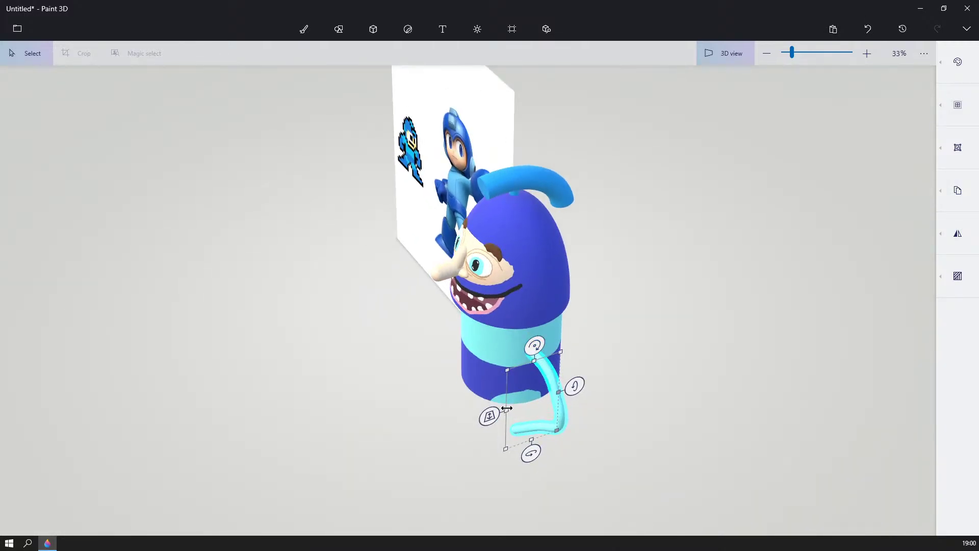
{"action": "left_click_drag", "start_coordinate": [506, 408], "coordinate": [488, 411]}
{"action": "right_click_drag", "start_coordinate": [665, 383], "coordinate": [803, 332]}
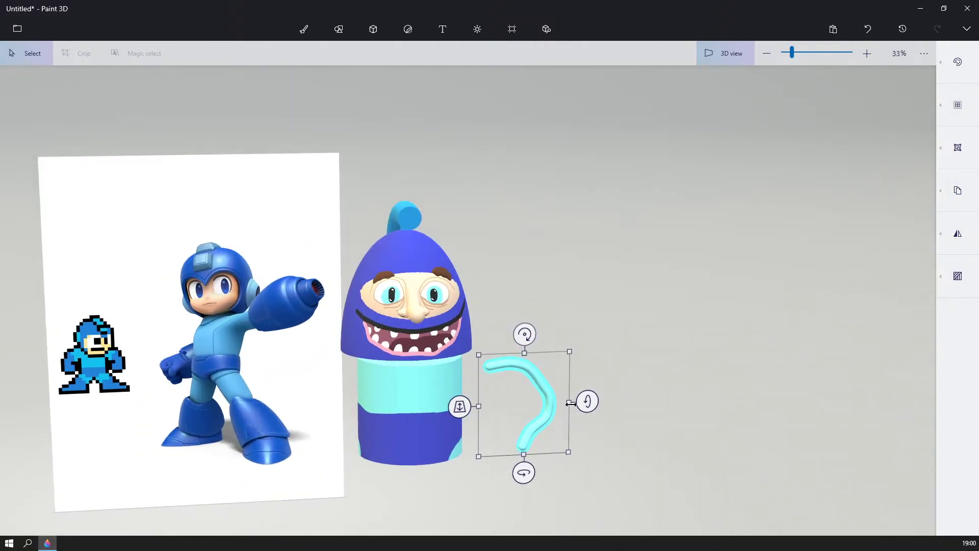
- Narrow the arm slightly and fit it against the torso's side, tilted so the forearm reaches forward, then deselect it
{"action": "mouse_move", "coordinate": [570, 403]}
{"action": "left_mouse_down"}
{"action": "mouse_move", "coordinate": [584, 400]}
{"action": "mouse_move", "coordinate": [561, 403]}
{"action": "left_mouse_up"}
{"action": "right_click_drag", "start_coordinate": [627, 378], "coordinate": [718, 378]}
{"action": "left_click_drag", "start_coordinate": [556, 368], "coordinate": [528, 390]}
{"action": "right_click_drag", "start_coordinate": [527, 390], "coordinate": [493, 339]}
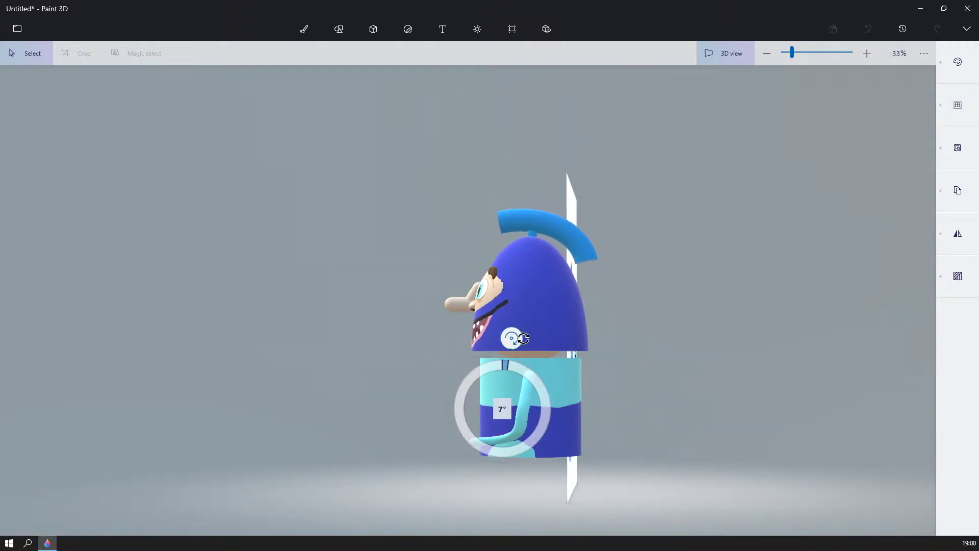
{"action": "left_click_drag", "start_coordinate": [553, 354], "coordinate": [481, 387]}
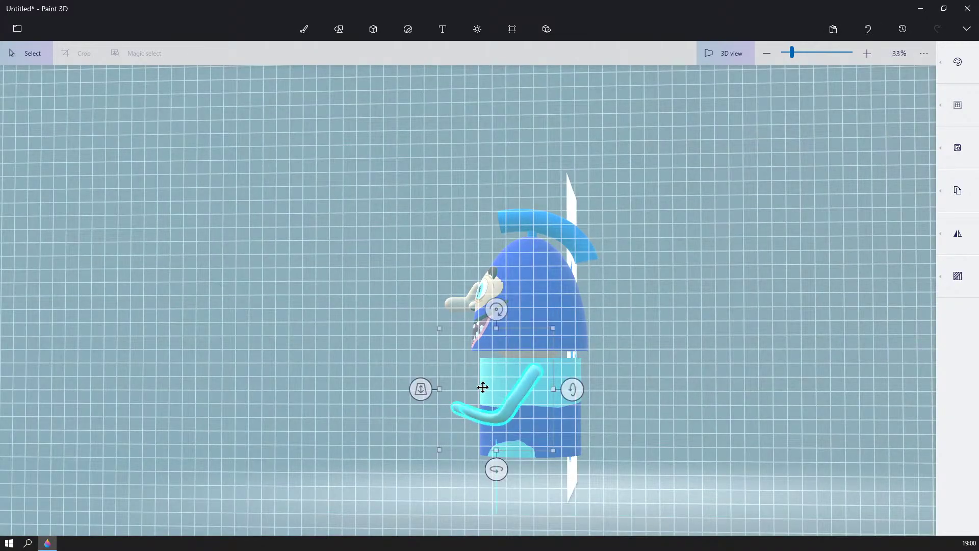
{"action": "left_click", "coordinate": [352, 383]}
- Select the turquoise tube arm and try to flip it horizontally for the opposite side of the torso
{"action": "scroll", "coordinate": [816, 328], "scroll_direction": "up", "scroll_amount": 5}
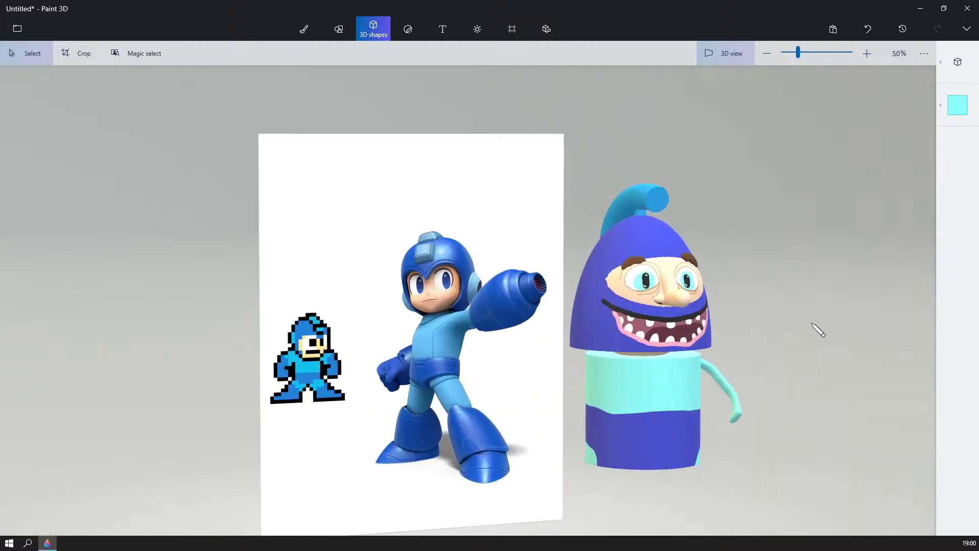
{"action": "middle_click_drag", "start_coordinate": [815, 311], "coordinate": [667, 236]}
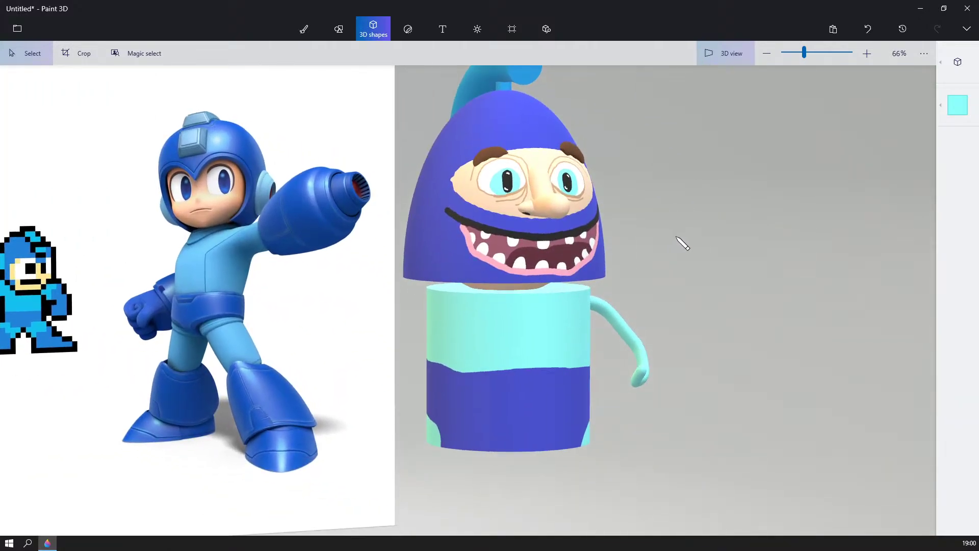
{"action": "right_click_drag", "start_coordinate": [675, 236], "coordinate": [729, 290]}
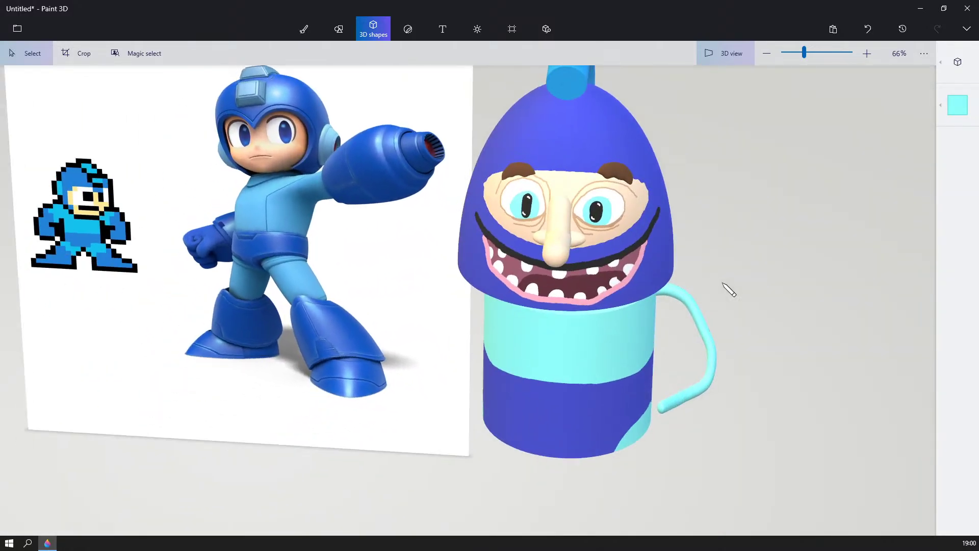
{"action": "left_click", "coordinate": [713, 352]}
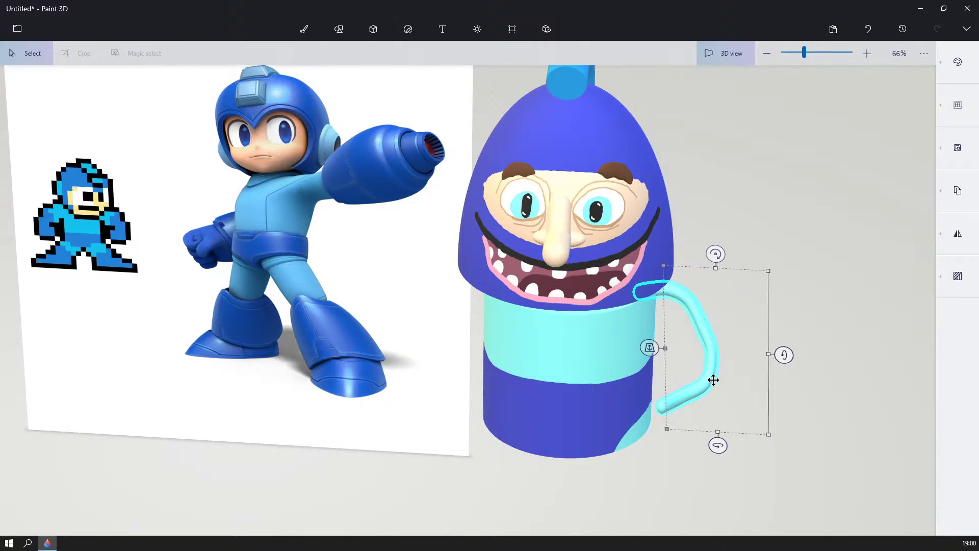
{"action": "left_click_drag", "start_coordinate": [710, 386], "coordinate": [729, 398]}
{"action": "right_click", "coordinate": [709, 350]}
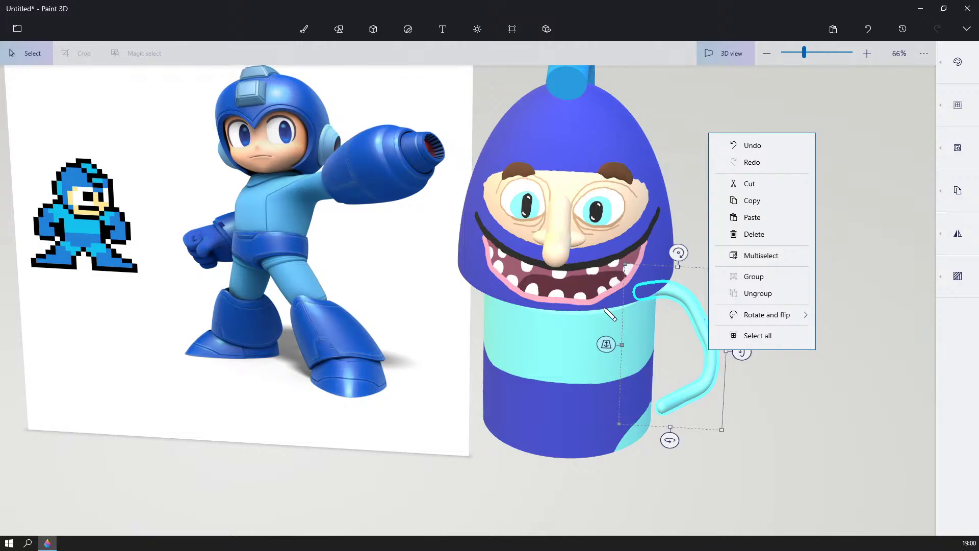
{"action": "mouse_move", "coordinate": [747, 321]}
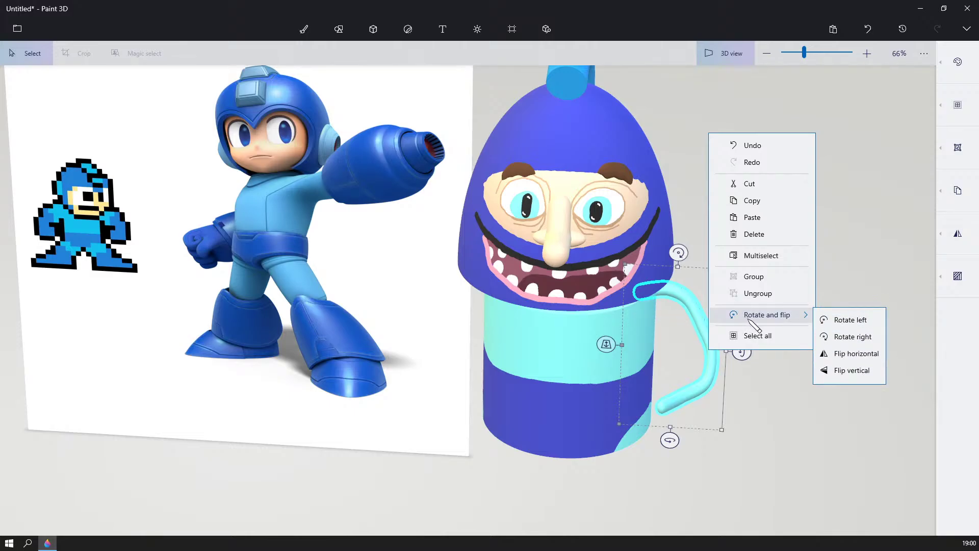
{"action": "left_click", "coordinate": [847, 357]}
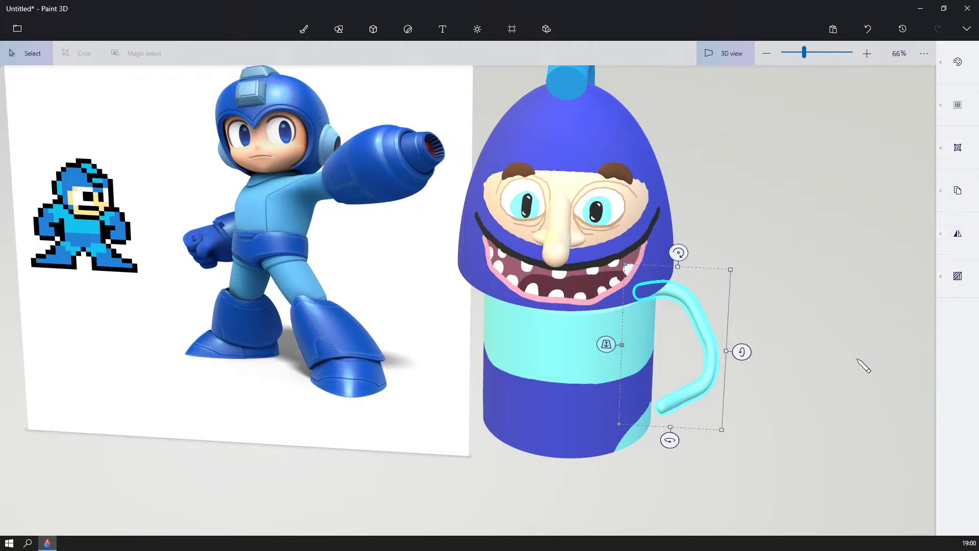
- Place a mirrored copy of the tube arm against the opposite side of the torso and deselect it
{"action": "left_click_drag", "start_coordinate": [702, 297], "coordinate": [356, 452]}
{"action": "right_click_drag", "start_coordinate": [353, 452], "coordinate": [375, 423]}
{"action": "left_click_drag", "start_coordinate": [431, 341], "coordinate": [431, 317]}
{"action": "left_click", "coordinate": [957, 234]}
{"action": "left_click", "coordinate": [734, 266]}
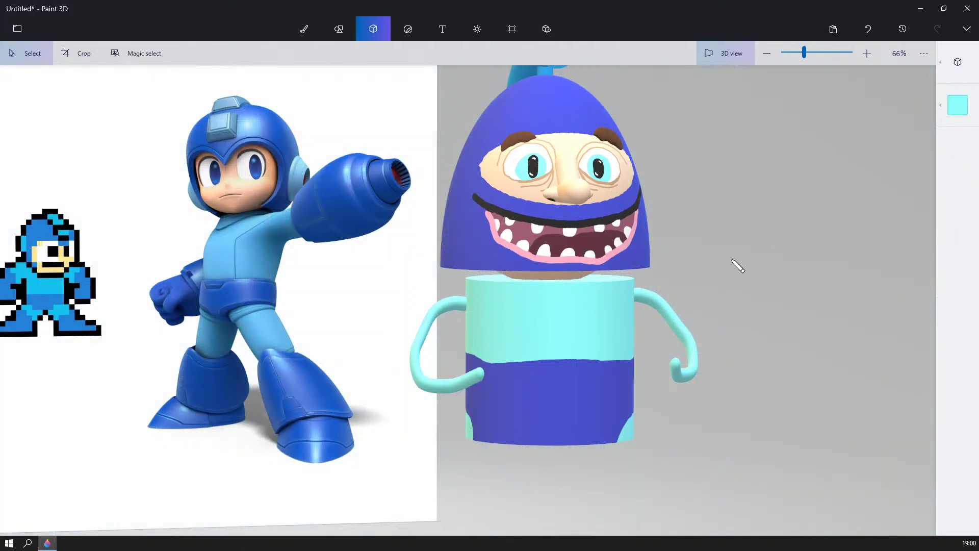
- Delete the mirrored arm copy beside the reference image
{"action": "right_click_drag", "start_coordinate": [737, 265], "coordinate": [404, 343]}
{"action": "left_click", "coordinate": [406, 342]}
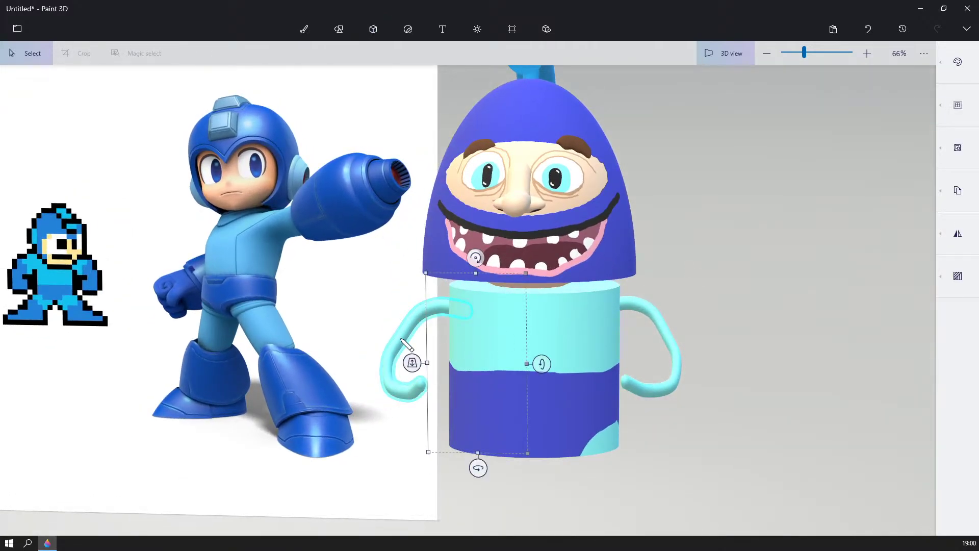
{"action": "key", "text": "Delete"}
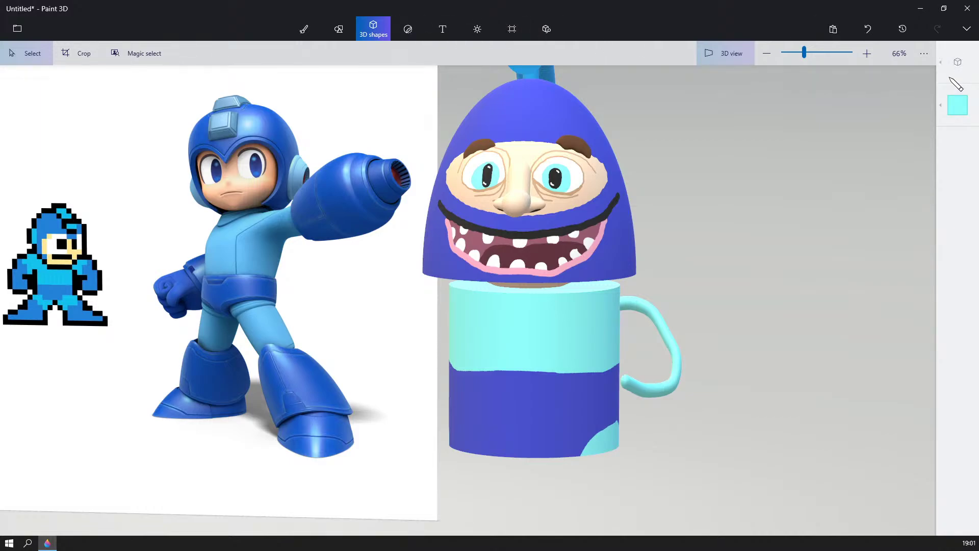
- Draw a light turquoise curved cylinder in the empty space beside the helmeted head
{"action": "left_click", "coordinate": [958, 64]}
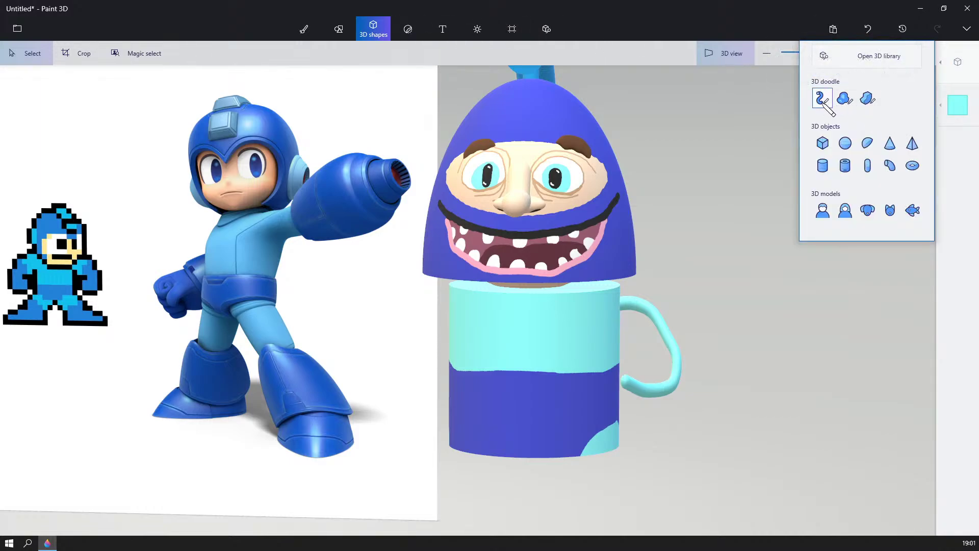
{"action": "left_click", "coordinate": [845, 100]}
{"action": "left_click", "coordinate": [890, 165]}
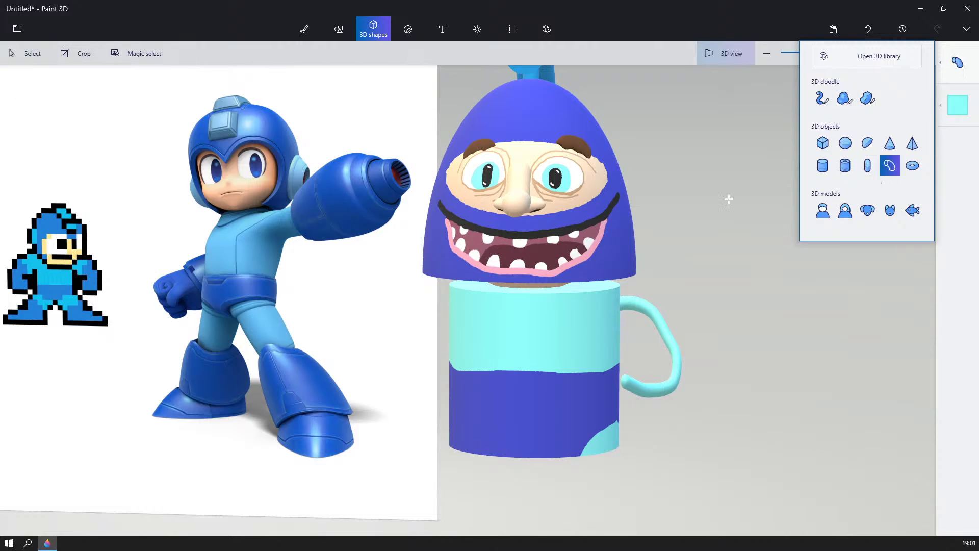
{"action": "left_click_drag", "start_coordinate": [727, 198], "coordinate": [651, 284]}
{"action": "left_click_drag", "start_coordinate": [651, 281], "coordinate": [650, 283]}
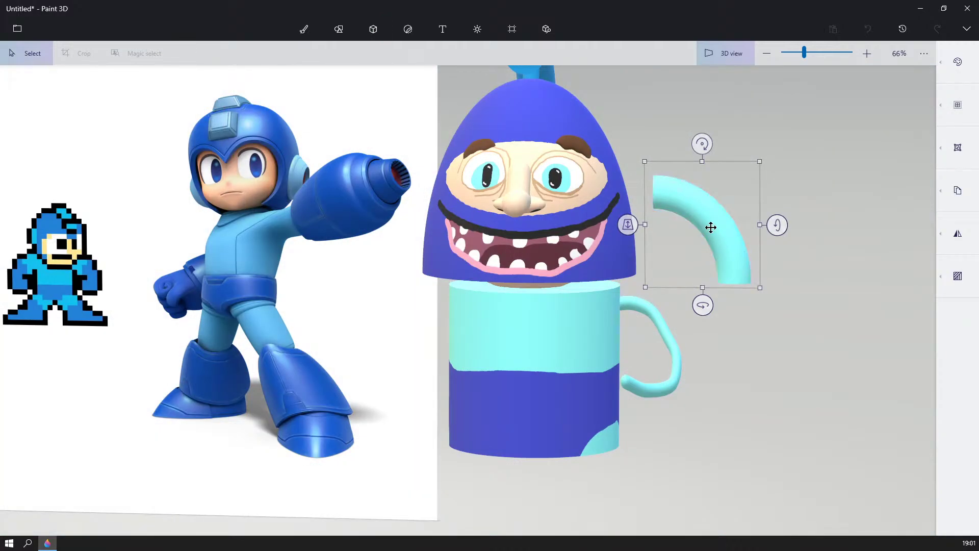
- Move the curved cylinder to the armless side of the torso and rotate it into a bent arm pose
{"action": "left_click_drag", "start_coordinate": [708, 225], "coordinate": [474, 378]}
{"action": "left_click_drag", "start_coordinate": [470, 453], "coordinate": [391, 475]}
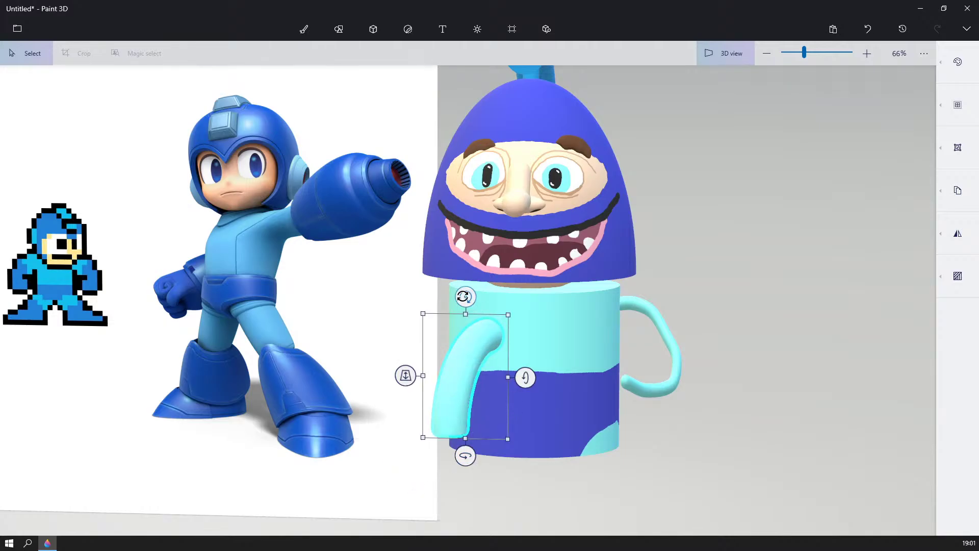
{"action": "left_click_drag", "start_coordinate": [461, 295], "coordinate": [387, 352]}
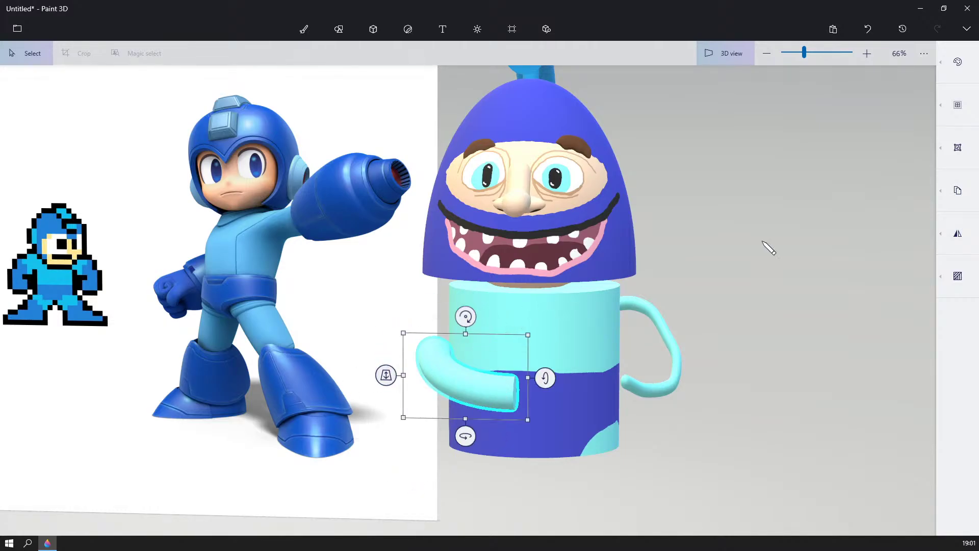
- Reposition the curved cylinder in depth so it sits close to the torso's armless side
{"action": "middle_click_drag", "start_coordinate": [762, 241], "coordinate": [954, 426]}
{"action": "right_click_drag", "start_coordinate": [636, 477], "coordinate": [715, 328]}
{"action": "left_click", "coordinate": [330, 314]}
{"action": "left_click_drag", "start_coordinate": [330, 314], "coordinate": [382, 305]}
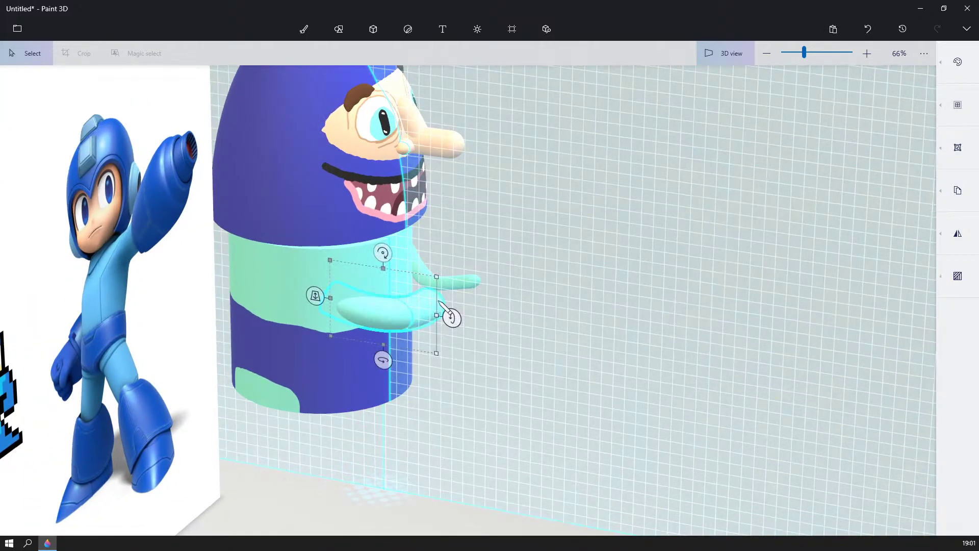
{"action": "right_click_drag", "start_coordinate": [382, 306], "coordinate": [393, 320]}
{"action": "left_click_drag", "start_coordinate": [393, 320], "coordinate": [339, 304]}
{"action": "right_click_drag", "start_coordinate": [263, 292], "coordinate": [311, 268]}
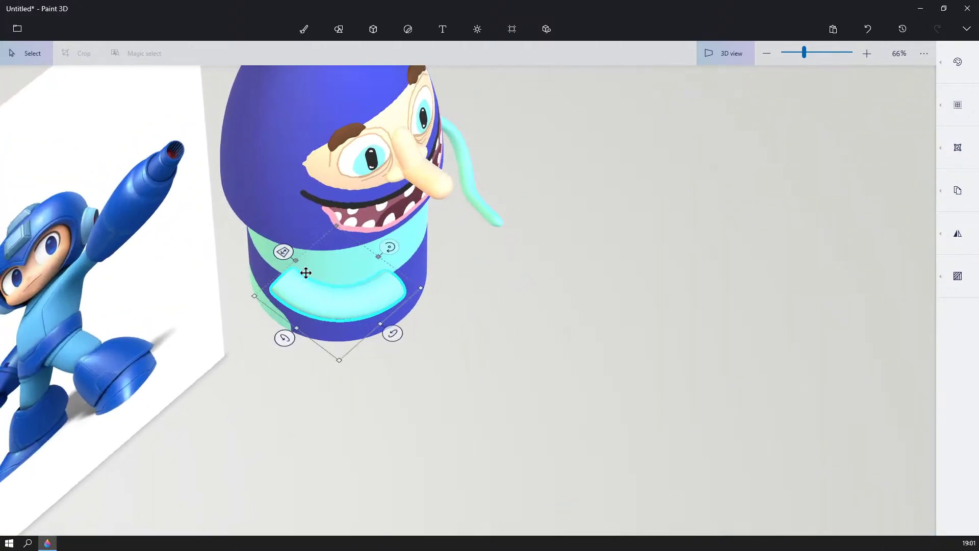
- Rotate the curved arm so its shoulder end meets the torso, shift it slightly, and deselect it
{"action": "left_click_drag", "start_coordinate": [390, 244], "coordinate": [525, 247]}
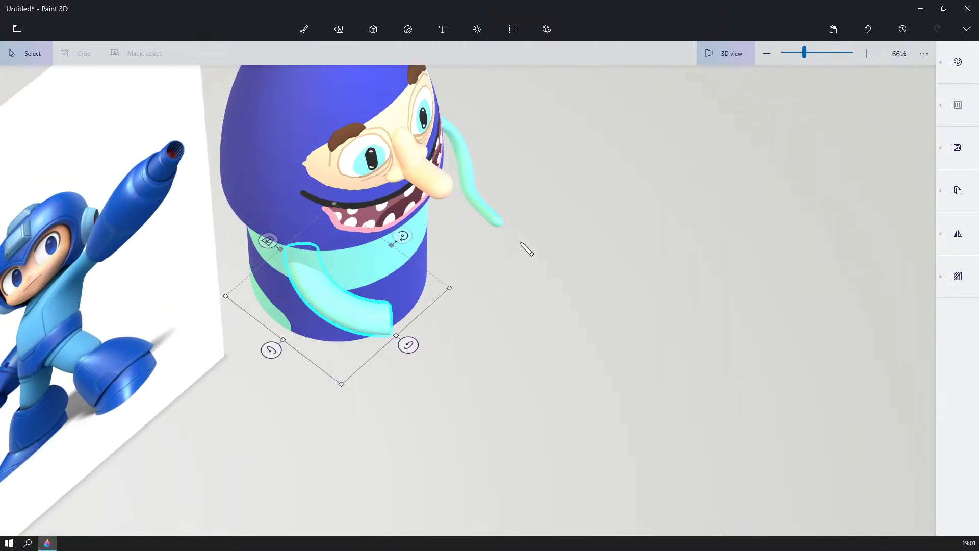
{"action": "right_click_drag", "start_coordinate": [524, 247], "coordinate": [320, 271]}
{"action": "left_click_drag", "start_coordinate": [320, 271], "coordinate": [313, 252]}
{"action": "right_click_drag", "start_coordinate": [221, 288], "coordinate": [264, 184]}
{"action": "left_click", "coordinate": [272, 202]}
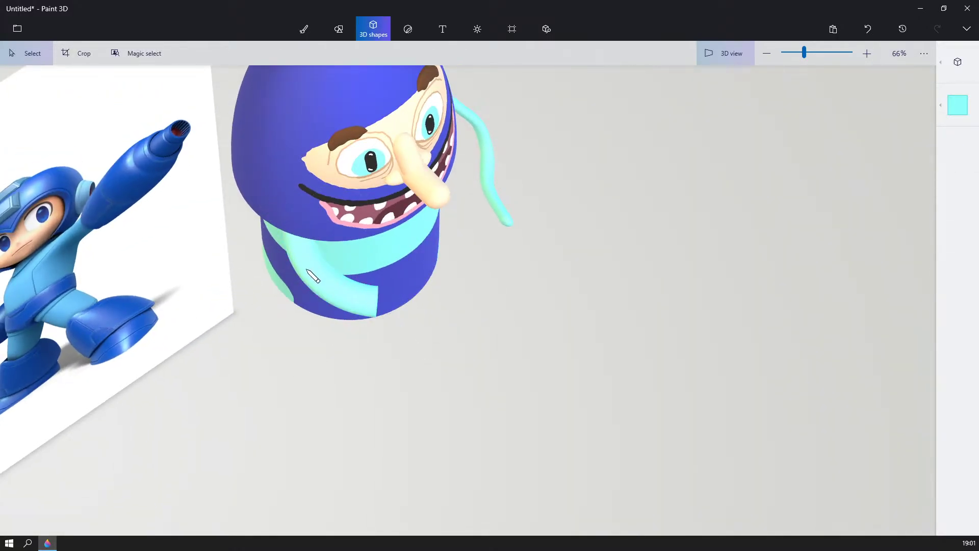
- Rotate the curved arm to reach outward and forward, fit its shoulder end into the torso's side, and deselect it
{"action": "left_click", "coordinate": [302, 254]}
{"action": "right_click_drag", "start_coordinate": [442, 278], "coordinate": [444, 279]}
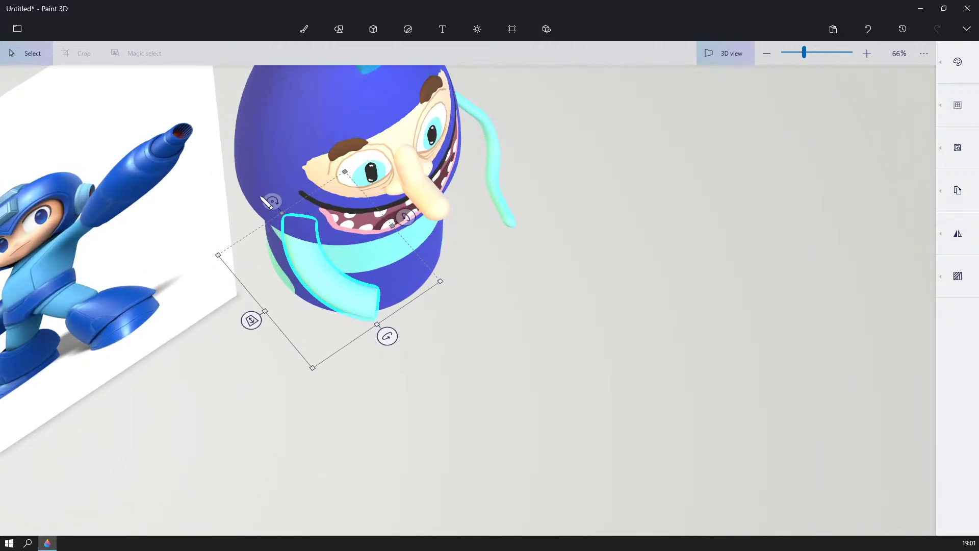
{"action": "left_click_drag", "start_coordinate": [272, 201], "coordinate": [308, 188]}
{"action": "right_click_drag", "start_coordinate": [247, 190], "coordinate": [284, 228]}
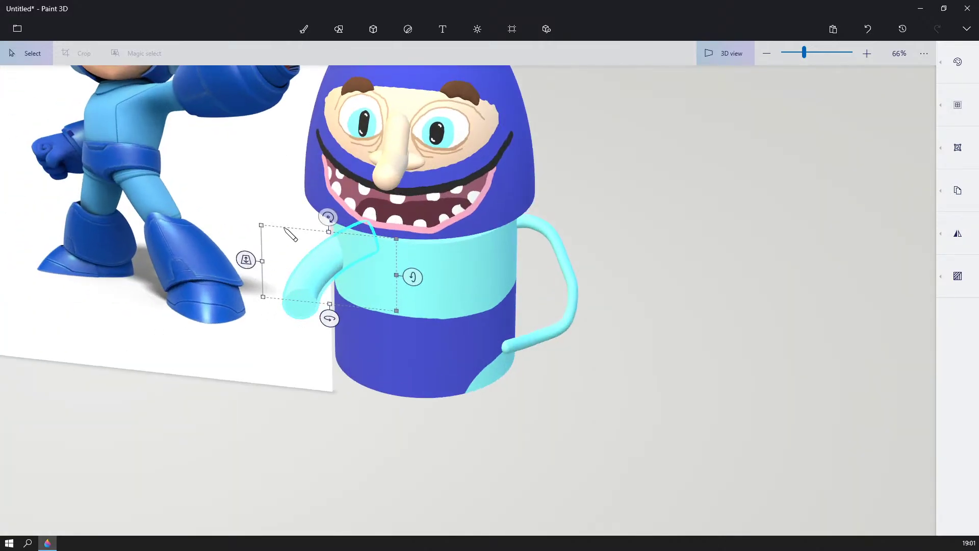
{"action": "left_click_drag", "start_coordinate": [314, 259], "coordinate": [293, 256]}
{"action": "right_click_drag", "start_coordinate": [293, 254], "coordinate": [349, 280]}
{"action": "left_click_drag", "start_coordinate": [298, 282], "coordinate": [281, 301]}
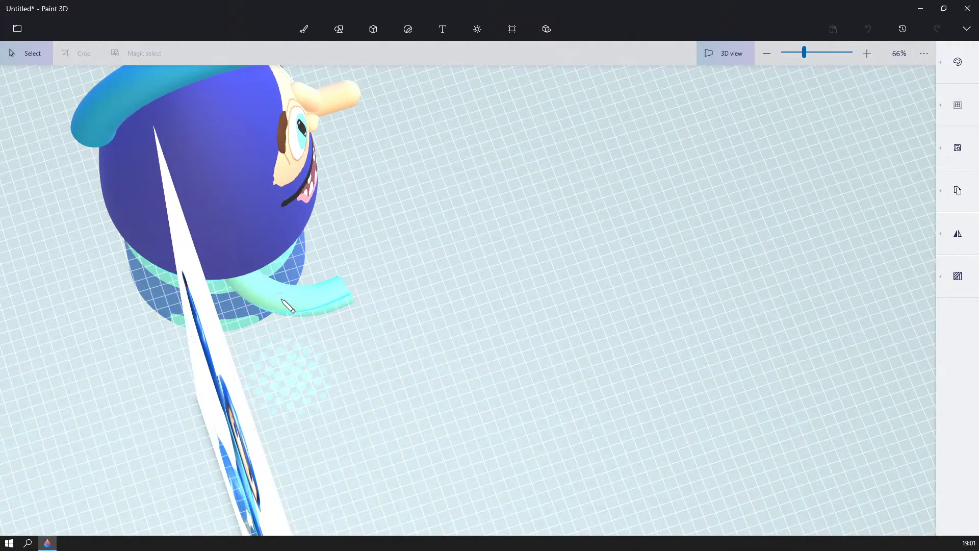
{"action": "right_click_drag", "start_coordinate": [282, 300], "coordinate": [300, 80]}
{"action": "left_click", "coordinate": [717, 148]}
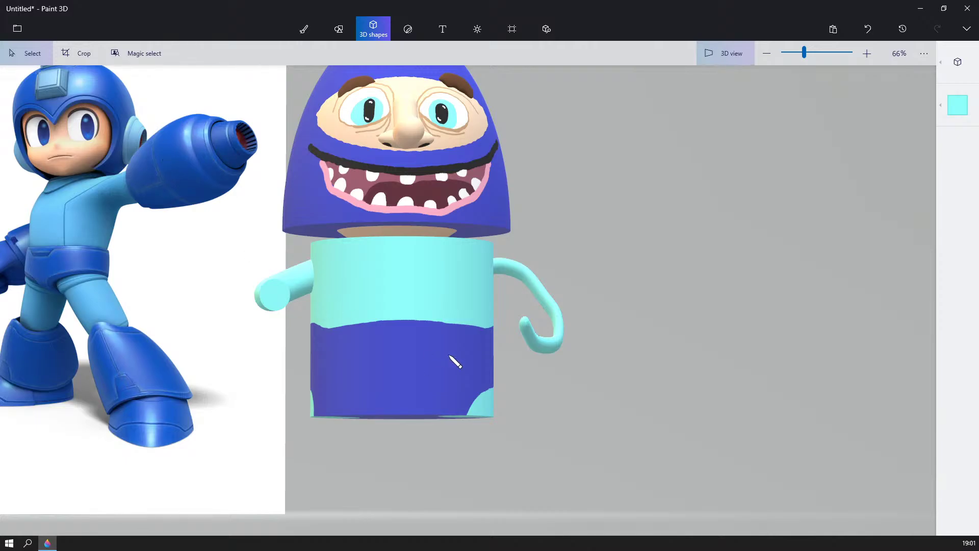
- Examine both arms from several angles and compare them with the Mega Man reference image
{"action": "right_click_drag", "start_coordinate": [454, 361], "coordinate": [400, 395]}
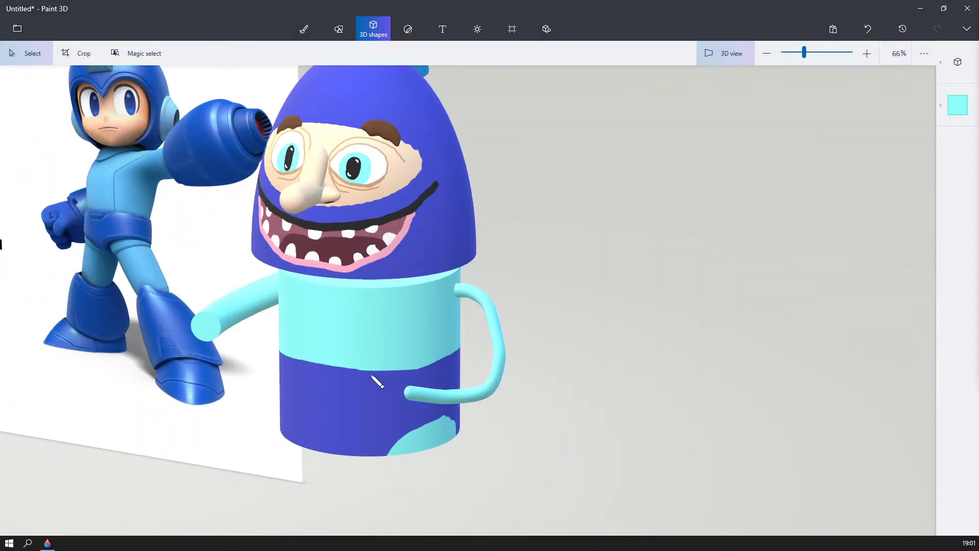
{"action": "right_click_drag", "start_coordinate": [475, 337], "coordinate": [579, 387]}
{"action": "scroll", "coordinate": [564, 331], "scroll_direction": "down", "scroll_amount": 3}
{"action": "scroll", "coordinate": [580, 387], "scroll_direction": "up", "scroll_amount": 2}
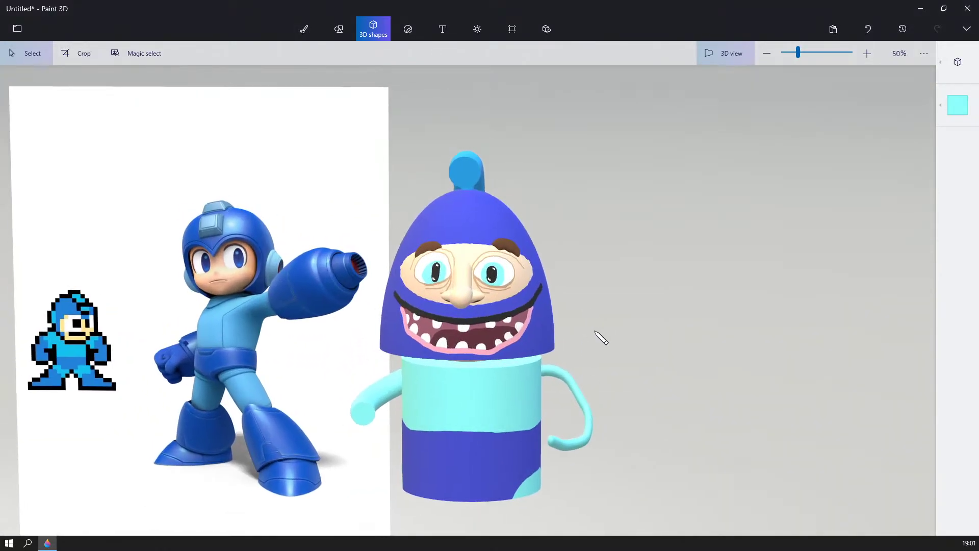
{"action": "scroll", "coordinate": [604, 359], "scroll_direction": "up", "scroll_amount": 2}
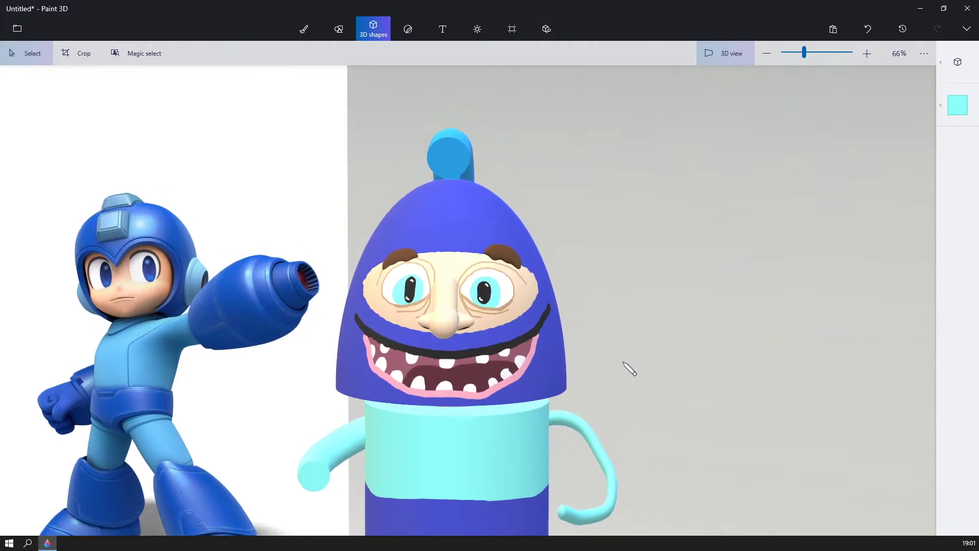
{"action": "right_click_drag", "start_coordinate": [629, 369], "coordinate": [636, 330]}
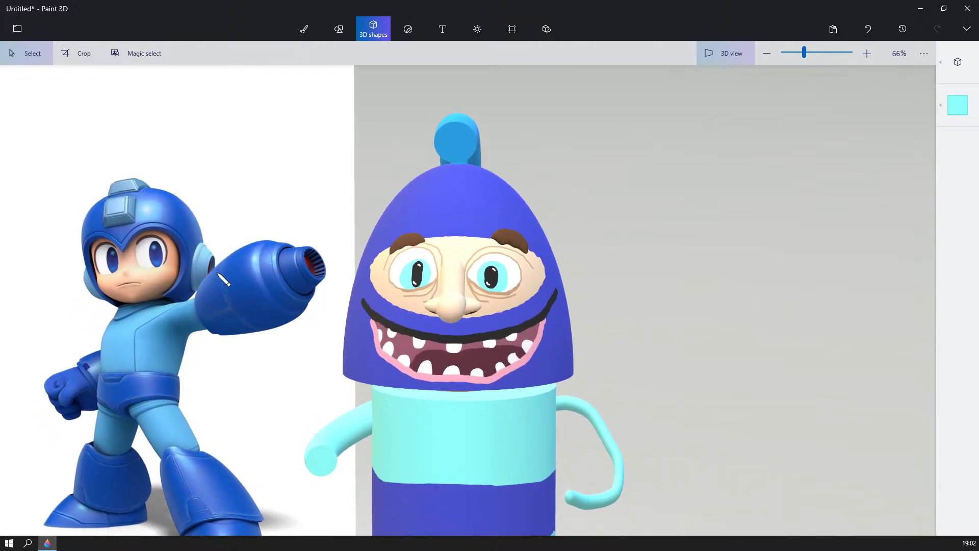
{"action": "scroll", "coordinate": [696, 293], "scroll_direction": "down", "scroll_amount": 4}
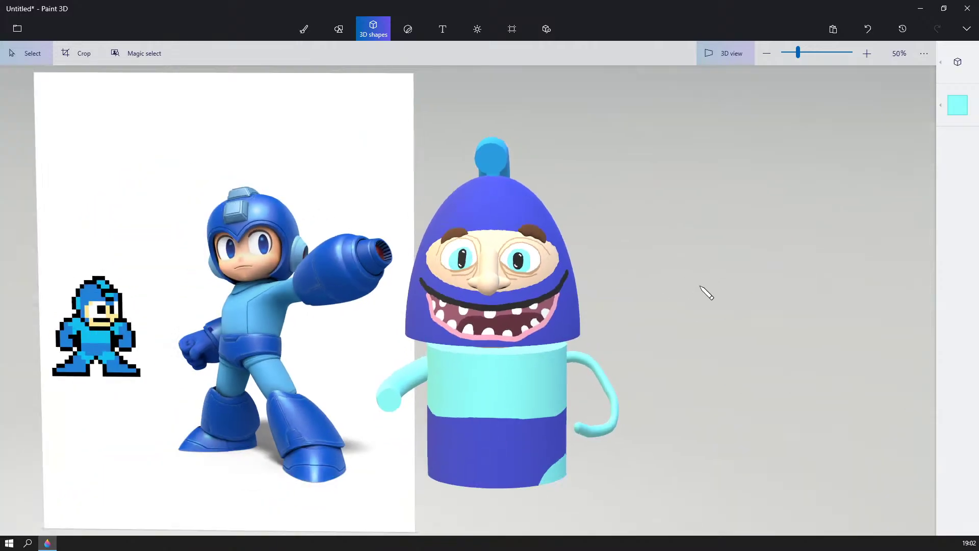
{"action": "scroll", "coordinate": [604, 325], "scroll_direction": "up", "scroll_amount": 2}
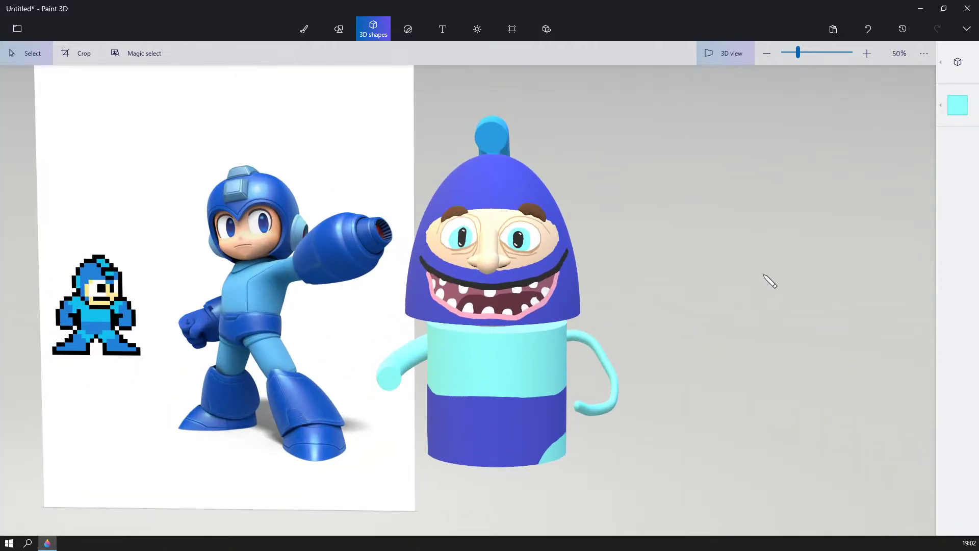
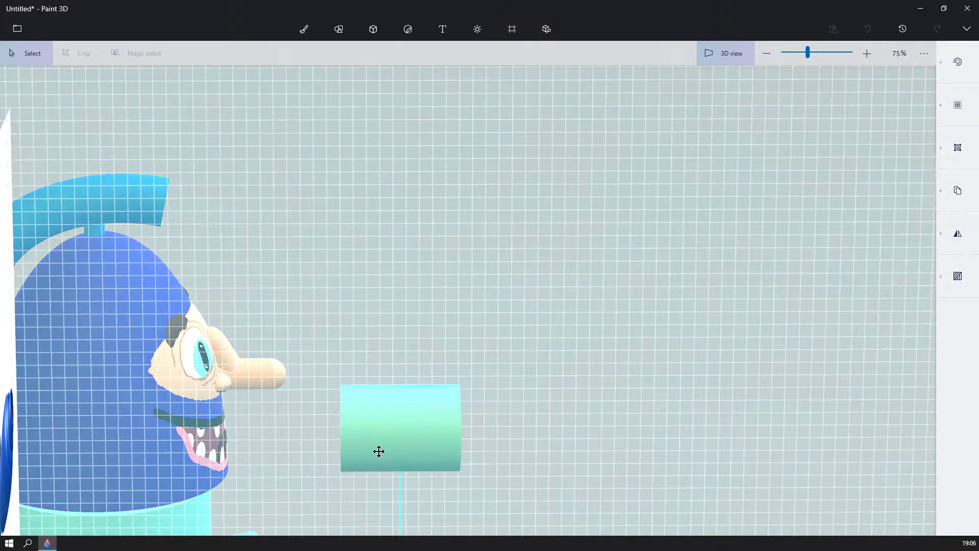
- Move the turquoise cylinder onto the front end of the curved arm as the arm cannon
{"action": "right_click_drag", "start_coordinate": [511, 321], "coordinate": [157, 282]}
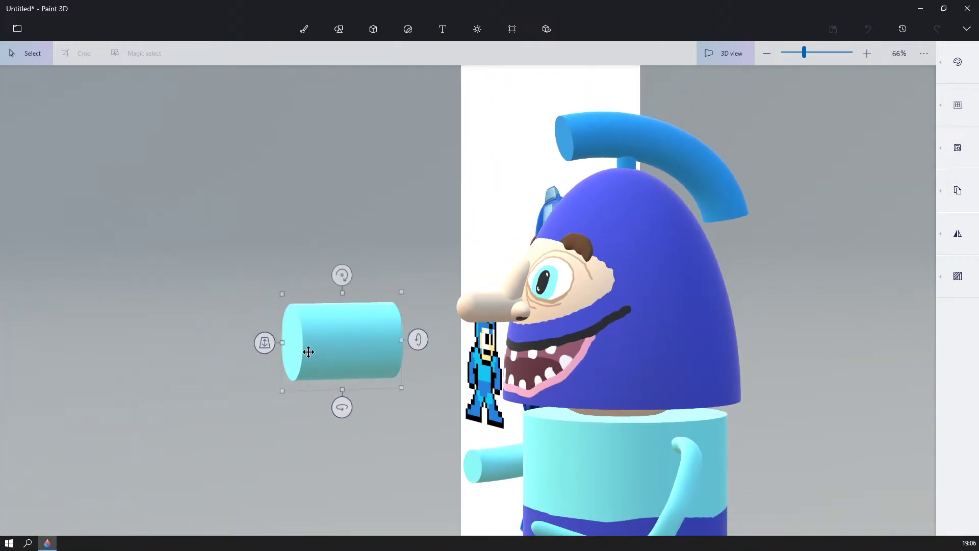
{"action": "left_click_drag", "start_coordinate": [309, 352], "coordinate": [395, 462]}
{"action": "right_click_drag", "start_coordinate": [343, 399], "coordinate": [426, 372]}
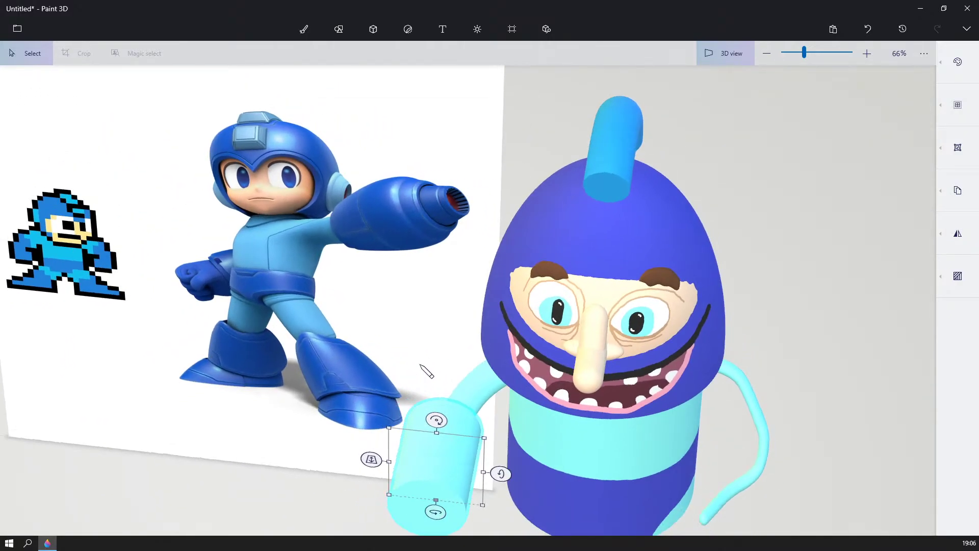
{"action": "scroll", "coordinate": [337, 309], "scroll_direction": "up", "scroll_amount": 3}
{"action": "right_click", "coordinate": [352, 336]}
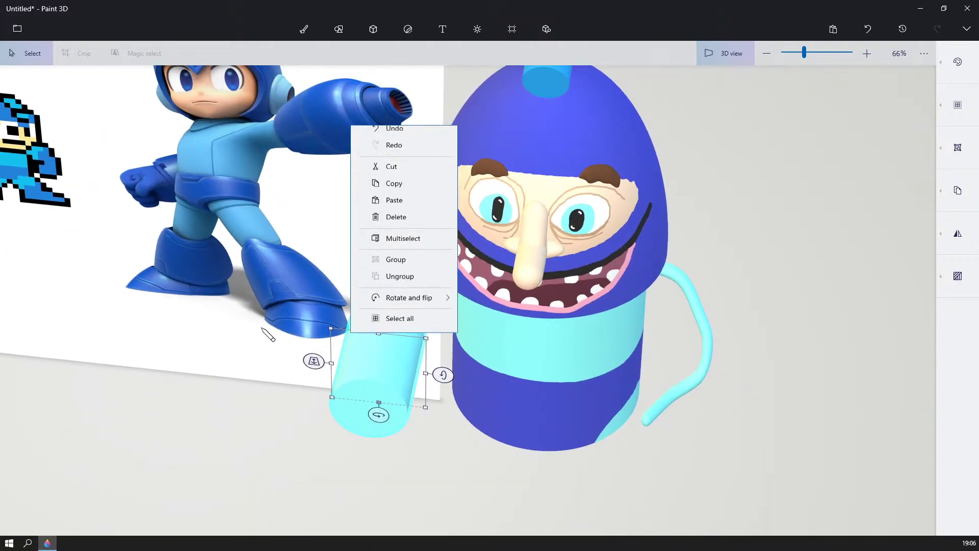
{"action": "left_click", "coordinate": [263, 330]}
- Align the cannon cylinder sideways and vertically with the end of the curved arm and deselect it
{"action": "right_click_drag", "start_coordinate": [261, 330], "coordinate": [198, 322]}
{"action": "left_click_drag", "start_coordinate": [393, 376], "coordinate": [384, 374]}
{"action": "left_click", "coordinate": [157, 341]}
{"action": "right_click_drag", "start_coordinate": [162, 347], "coordinate": [750, 188]}
{"action": "left_click", "coordinate": [596, 214]}
{"action": "left_click_drag", "start_coordinate": [613, 216], "coordinate": [622, 206]}
{"action": "left_click", "coordinate": [738, 152]}
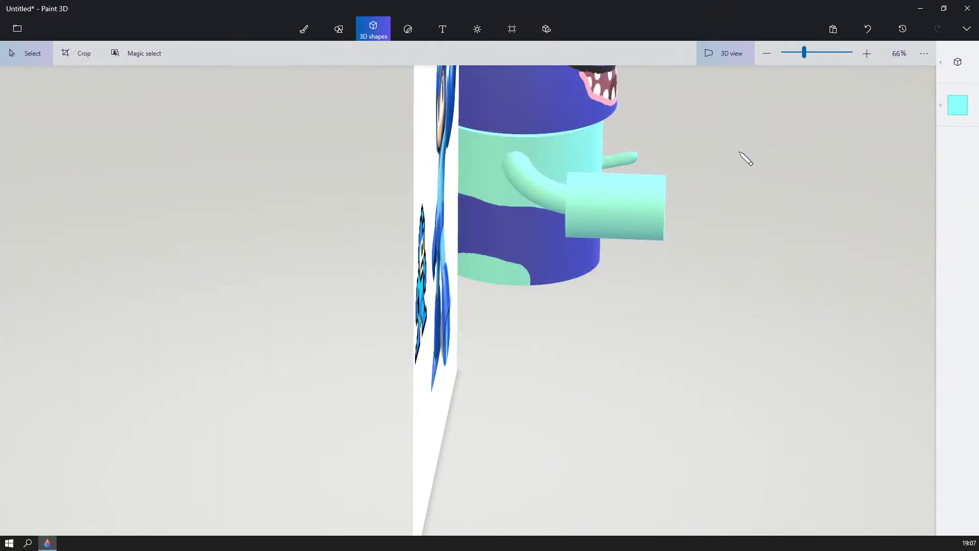
- Move the cylinder at the end of the character's raised arm slightly closer to the body
{"action": "right_click_drag", "start_coordinate": [739, 152], "coordinate": [531, 124]}
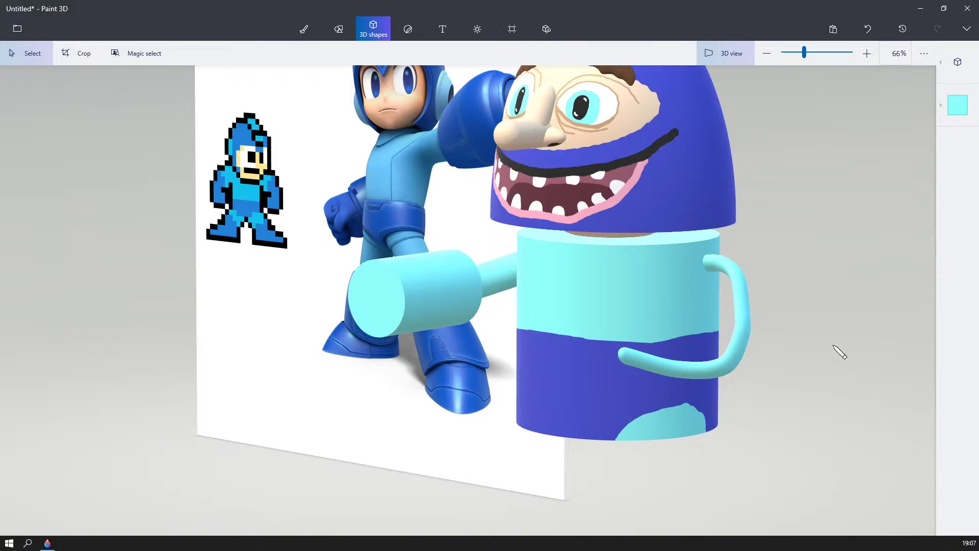
{"action": "mouse_move", "coordinate": [840, 351]}
{"action": "left_mouse_down"}
{"action": "mouse_move", "coordinate": [830, 371]}
{"action": "mouse_move", "coordinate": [776, 370]}
{"action": "mouse_move", "coordinate": [749, 331]}
{"action": "left_mouse_up"}
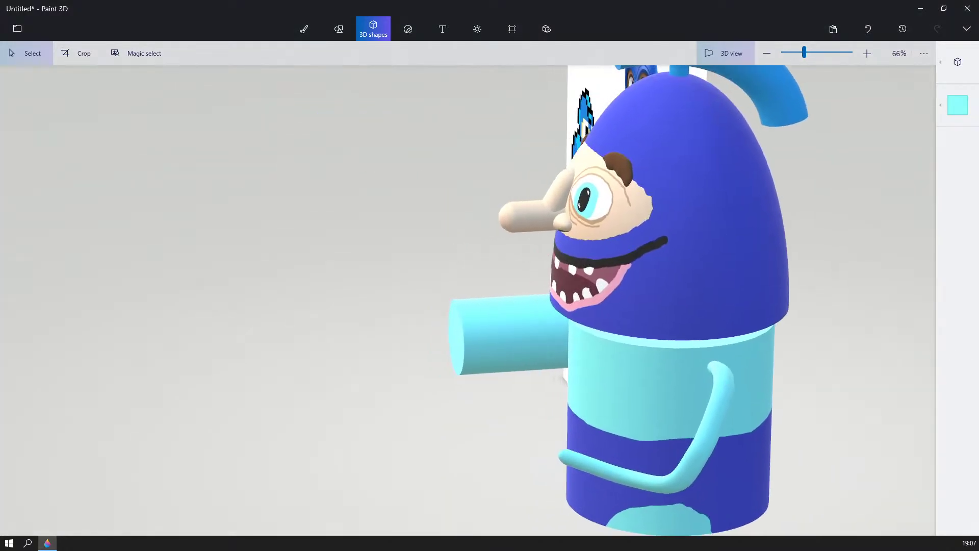
{"action": "middle_click_drag", "start_coordinate": [715, 353], "coordinate": [722, 351]}
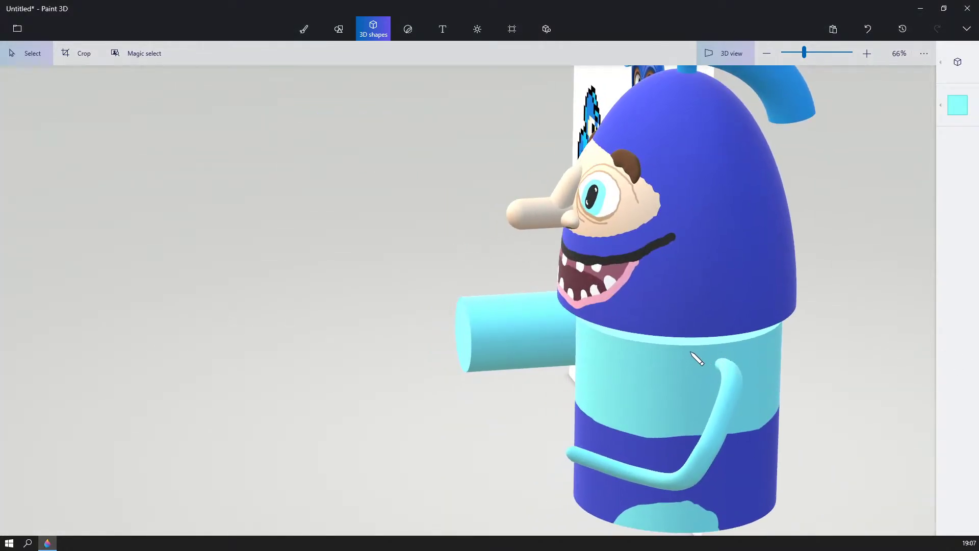
{"action": "scroll", "coordinate": [457, 341], "scroll_direction": "up", "scroll_amount": 1}
{"action": "middle_click_drag", "start_coordinate": [457, 342], "coordinate": [524, 367]}
{"action": "right_click_drag", "start_coordinate": [418, 347], "coordinate": [533, 362]}
{"action": "right_click_drag", "start_coordinate": [765, 251], "coordinate": [786, 244]}
{"action": "middle_click_drag", "start_coordinate": [786, 245], "coordinate": [655, 337]}
{"action": "scroll", "coordinate": [655, 337], "scroll_direction": "up", "scroll_amount": 1}
{"action": "left_click", "coordinate": [563, 286]}
{"action": "right_click_drag", "start_coordinate": [695, 300], "coordinate": [694, 314]}
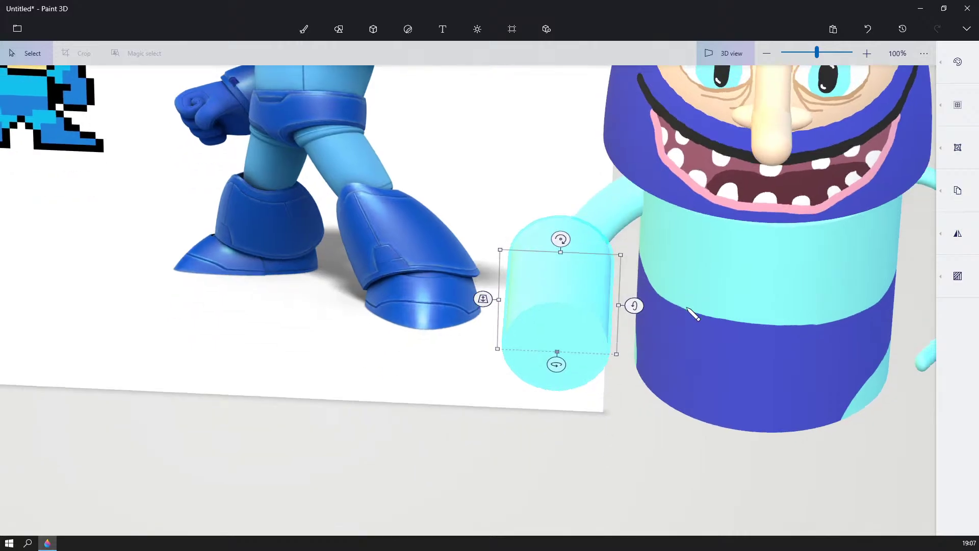
{"action": "left_click_drag", "start_coordinate": [583, 305], "coordinate": [596, 306]}
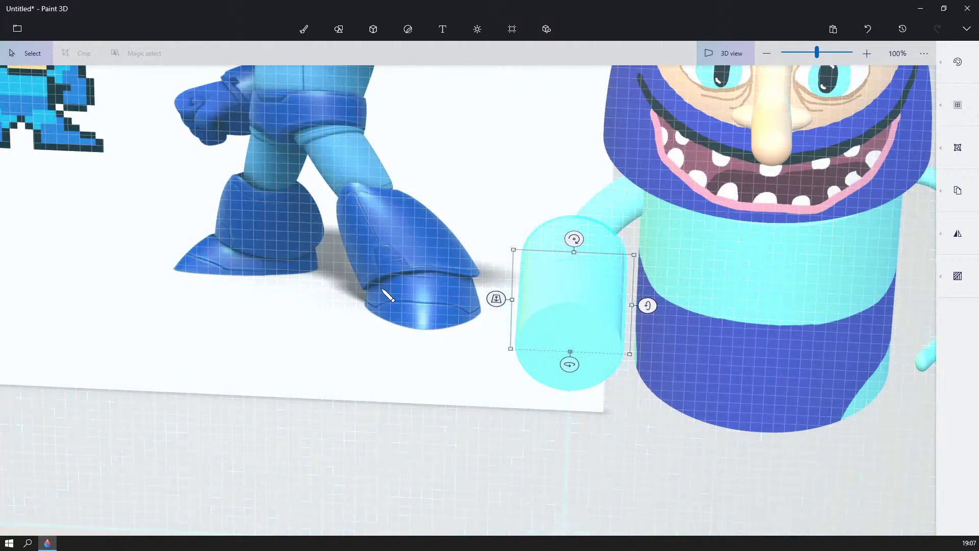
- Recolor the arm cylinder indigo to match the character's helmet
{"action": "right_click_drag", "start_coordinate": [383, 288], "coordinate": [434, 270]}
{"action": "left_click", "coordinate": [958, 61]}
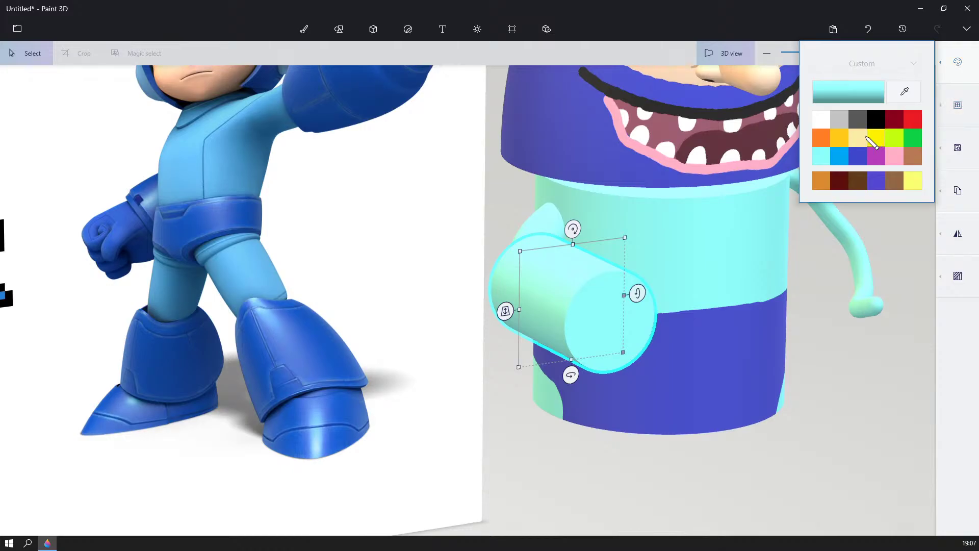
{"action": "left_click", "coordinate": [862, 155]}
{"action": "left_click", "coordinate": [865, 317]}
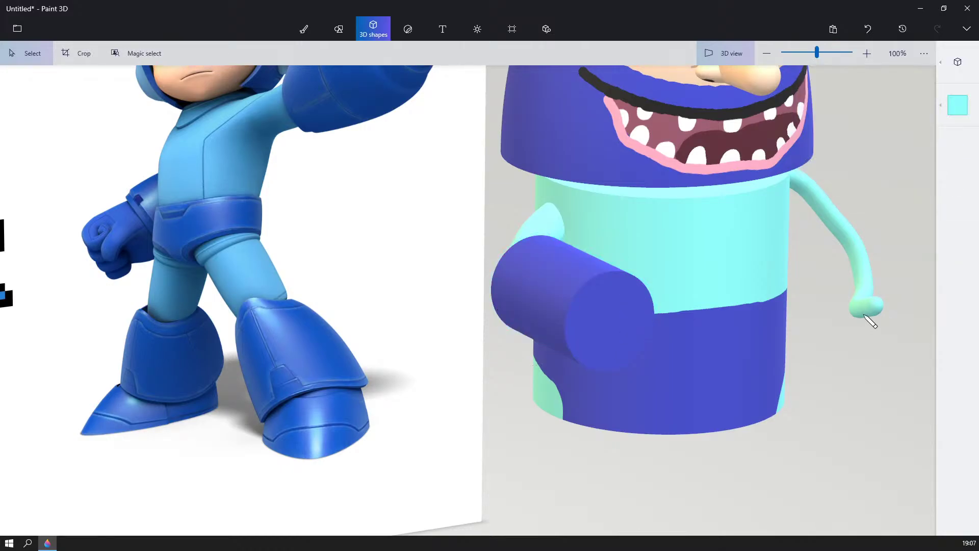
- Draw a pink soft-edged 3D doodle with two pointed peaks and a curved underside, just above the arm cannon
{"action": "right_click_drag", "start_coordinate": [865, 316], "coordinate": [717, 193]}
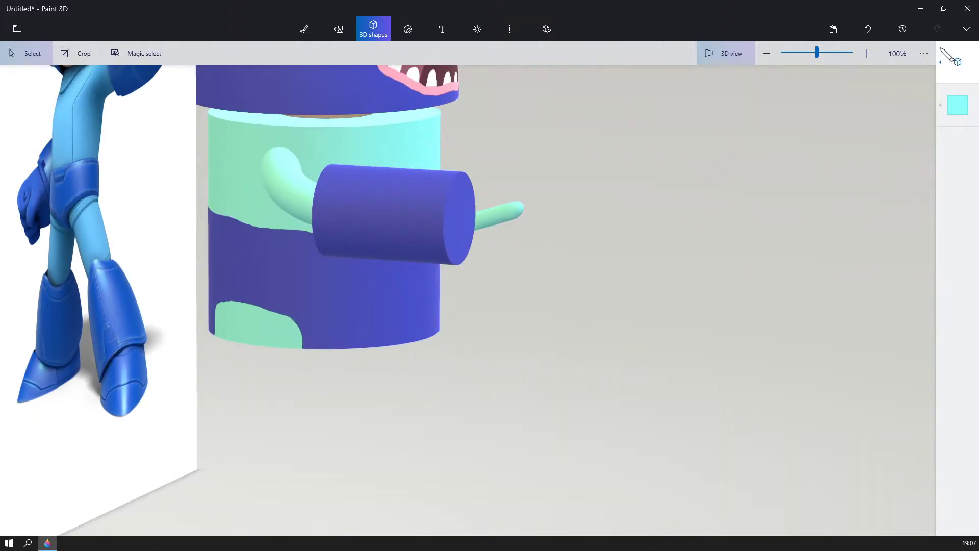
{"action": "left_click", "coordinate": [951, 57]}
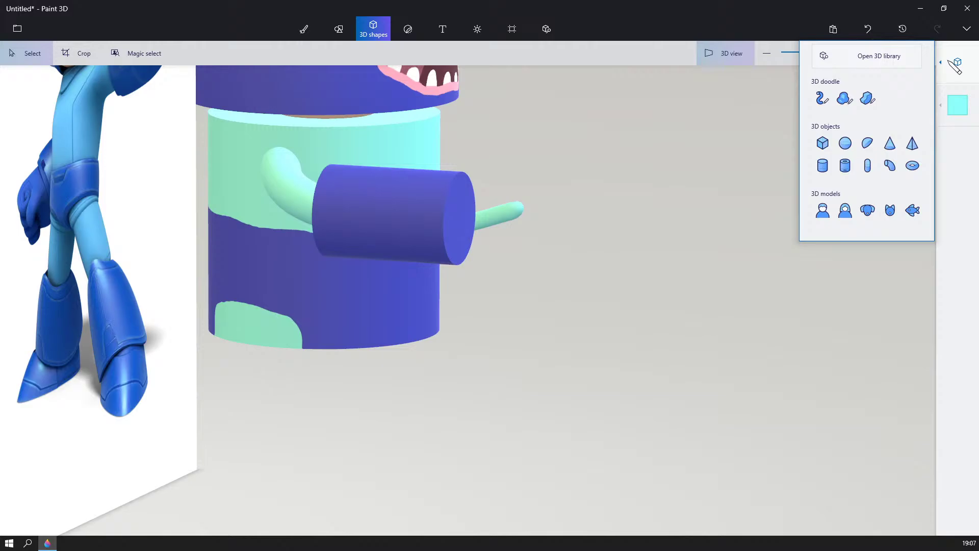
{"action": "left_click", "coordinate": [845, 100]}
{"action": "right_click_drag", "start_coordinate": [718, 182], "coordinate": [576, 161]}
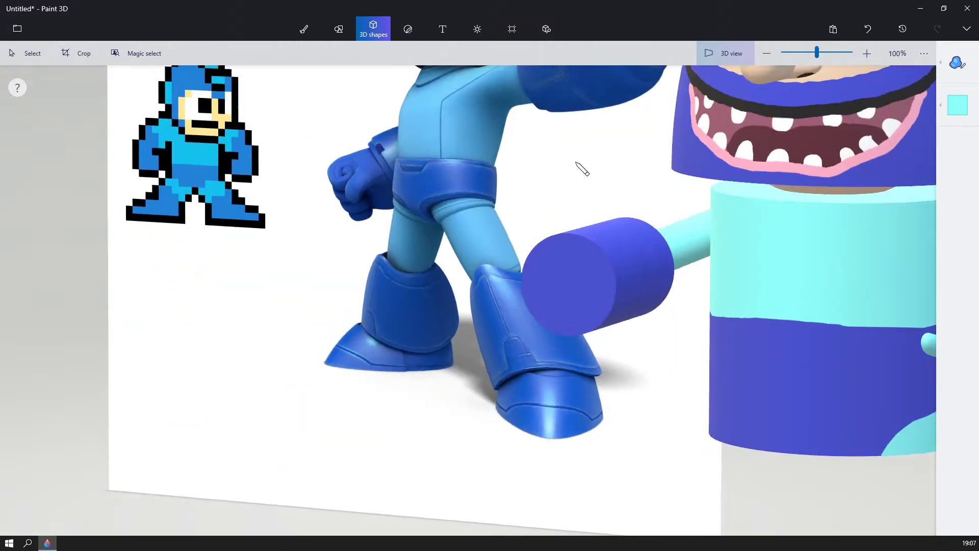
{"action": "middle_click_drag", "start_coordinate": [576, 160], "coordinate": [441, 205]}
{"action": "right_click_drag", "start_coordinate": [440, 205], "coordinate": [436, 211]}
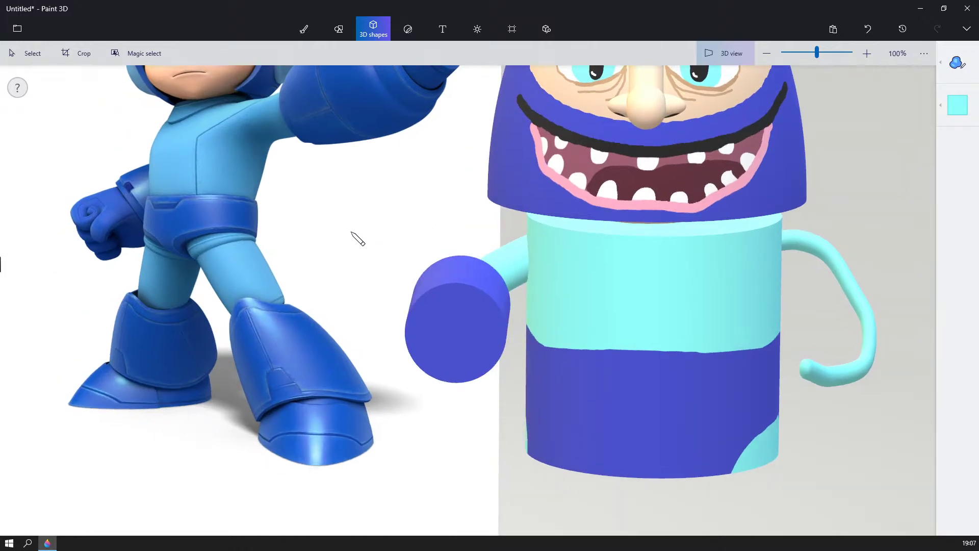
{"action": "right_click_drag", "start_coordinate": [352, 232], "coordinate": [366, 225]}
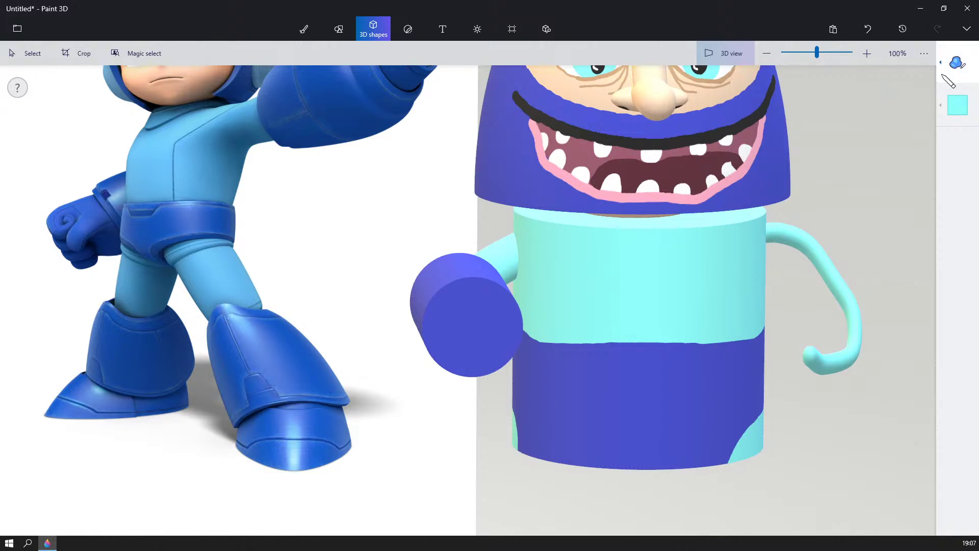
{"action": "left_click", "coordinate": [957, 105]}
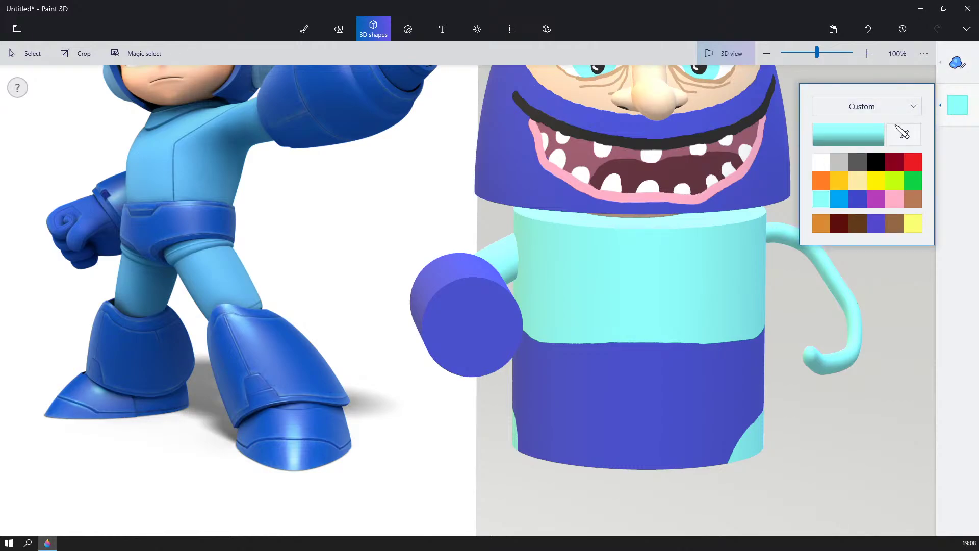
{"action": "left_click", "coordinate": [894, 199]}
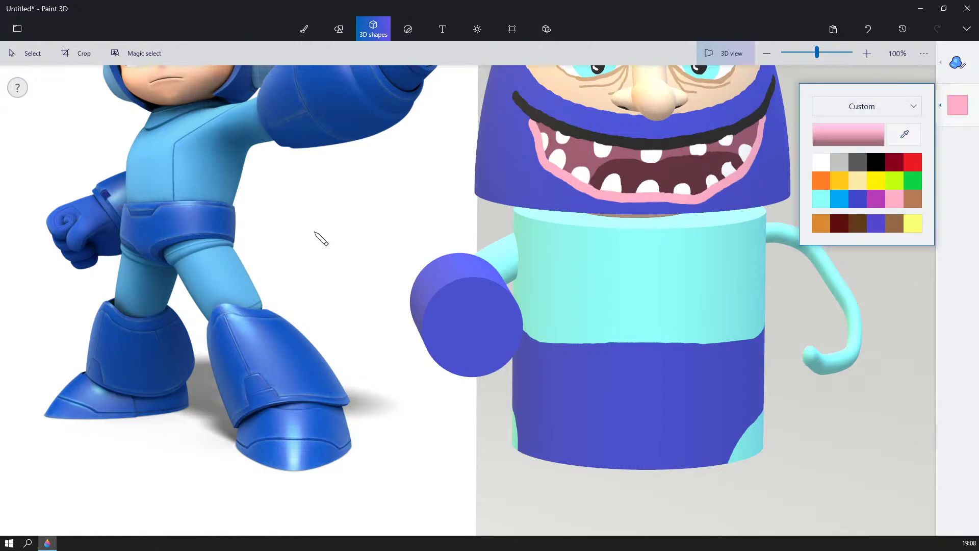
{"action": "right_click_drag", "start_coordinate": [318, 241], "coordinate": [349, 191]}
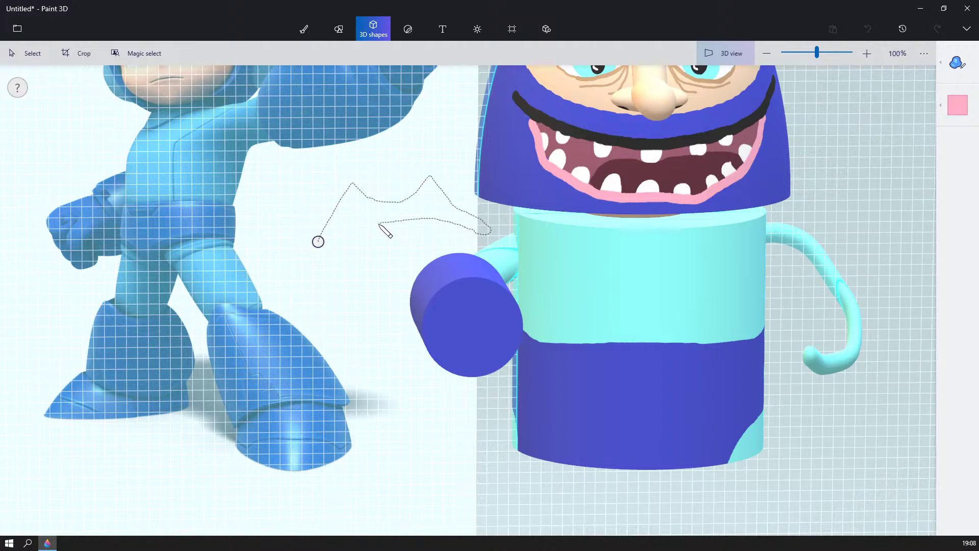
{"action": "left_click_drag", "start_coordinate": [318, 242], "coordinate": [317, 240]}
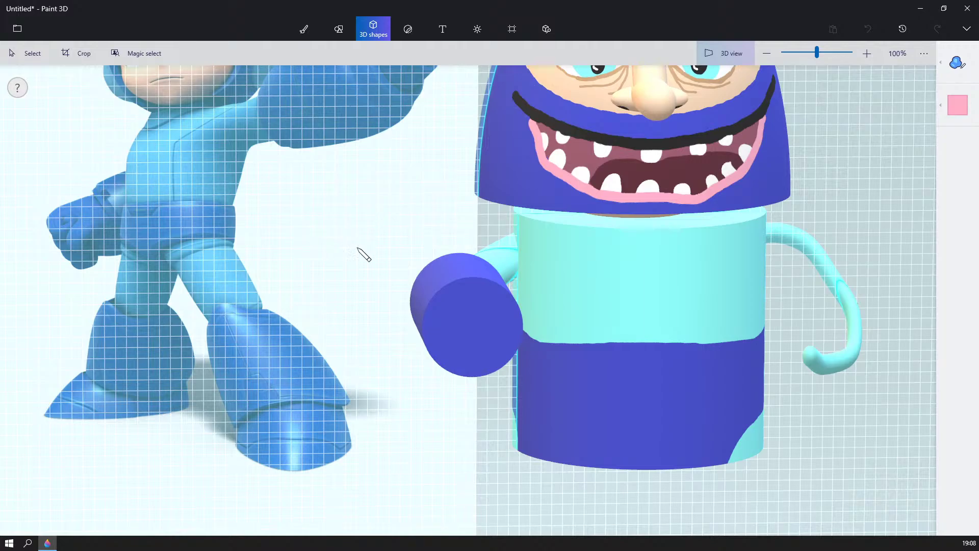
- Bring the pink doodle forward in depth from behind the arm to the front end of the cannon
{"action": "mouse_move", "coordinate": [261, 304]}
{"action": "right_mouse_down"}
{"action": "mouse_move", "coordinate": [295, 304]}
{"action": "mouse_move", "coordinate": [383, 271]}
{"action": "right_mouse_up"}
{"action": "left_click", "coordinate": [377, 276]}
{"action": "left_click", "coordinate": [376, 194]}
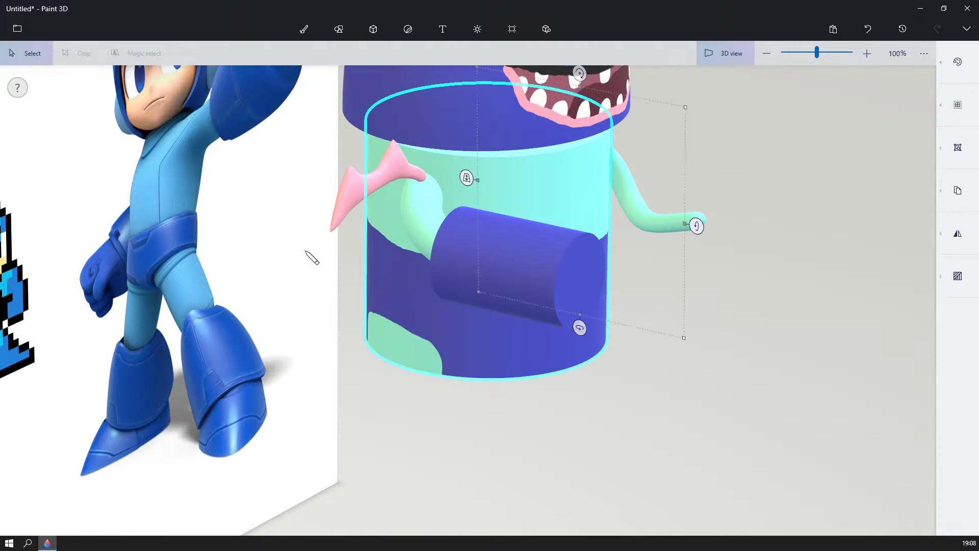
{"action": "mouse_move", "coordinate": [306, 249]}
{"action": "right_mouse_down"}
{"action": "mouse_move", "coordinate": [372, 342]}
{"action": "mouse_move", "coordinate": [409, 363]}
{"action": "mouse_move", "coordinate": [463, 329]}
{"action": "right_mouse_up"}
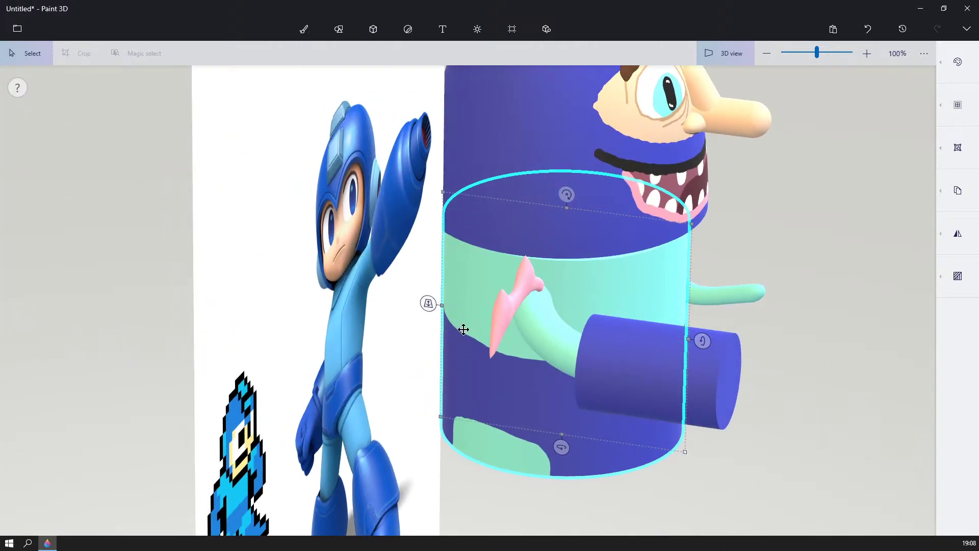
{"action": "left_click", "coordinate": [500, 314]}
{"action": "left_click_drag", "start_coordinate": [516, 295], "coordinate": [725, 330]}
{"action": "right_click_drag", "start_coordinate": [887, 293], "coordinate": [722, 271]}
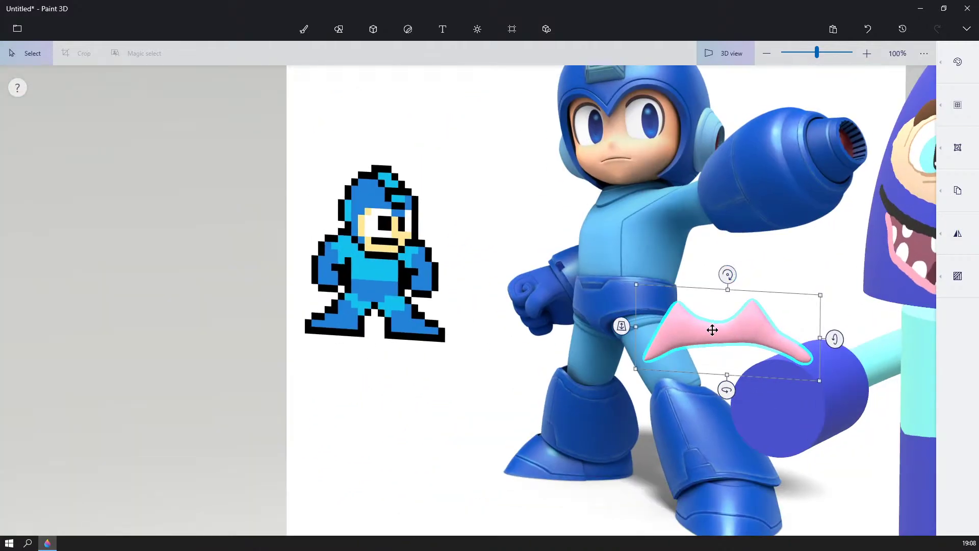
- Narrow the pink doodle and position it over the front end of the arm cannon
{"action": "left_click_drag", "start_coordinate": [712, 330], "coordinate": [773, 364]}
{"action": "right_click_drag", "start_coordinate": [617, 331], "coordinate": [658, 339]}
{"action": "left_click_drag", "start_coordinate": [891, 367], "coordinate": [819, 373]}
{"action": "right_click_drag", "start_coordinate": [755, 346], "coordinate": [711, 391]}
{"action": "right_click_drag", "start_coordinate": [543, 321], "coordinate": [696, 332]}
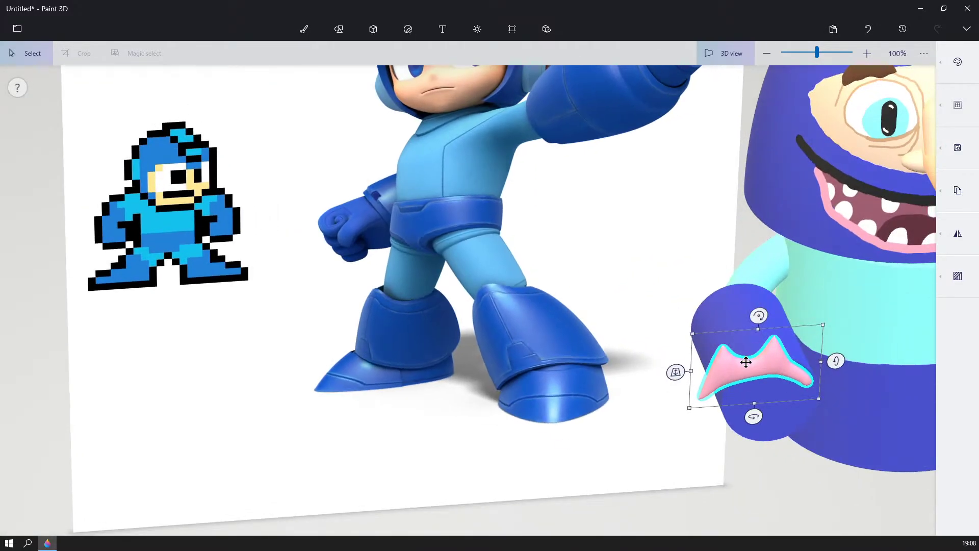
{"action": "left_click_drag", "start_coordinate": [746, 362], "coordinate": [766, 354]}
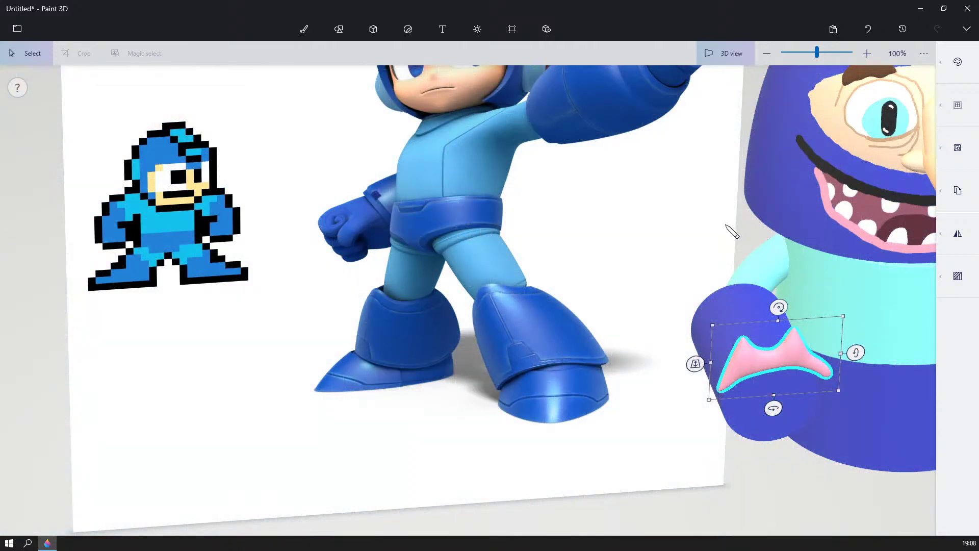
- Reduce the pink doodle's width and height so it fits along the upper rim of the cannon's front face
{"action": "right_click_drag", "start_coordinate": [732, 232], "coordinate": [600, 276]}
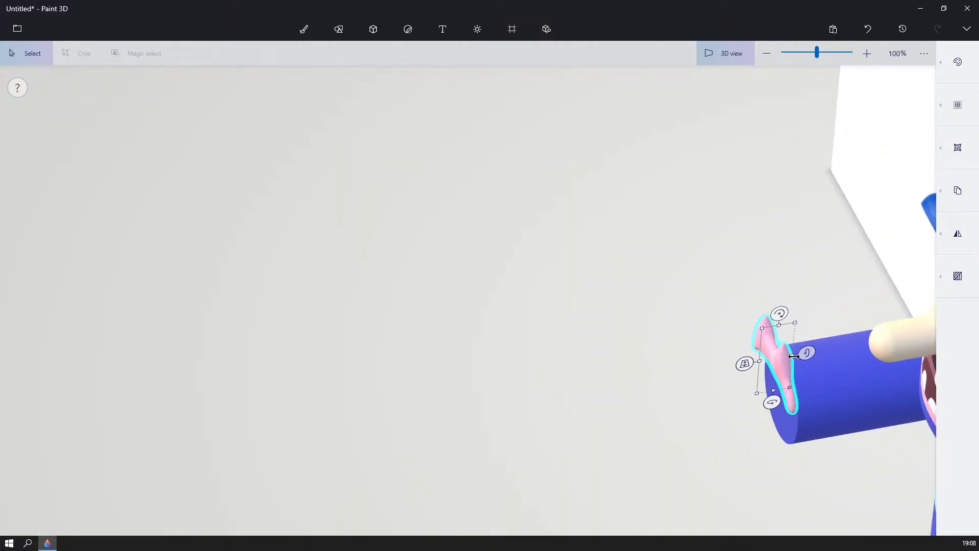
{"action": "right_click_drag", "start_coordinate": [819, 361], "coordinate": [816, 326]}
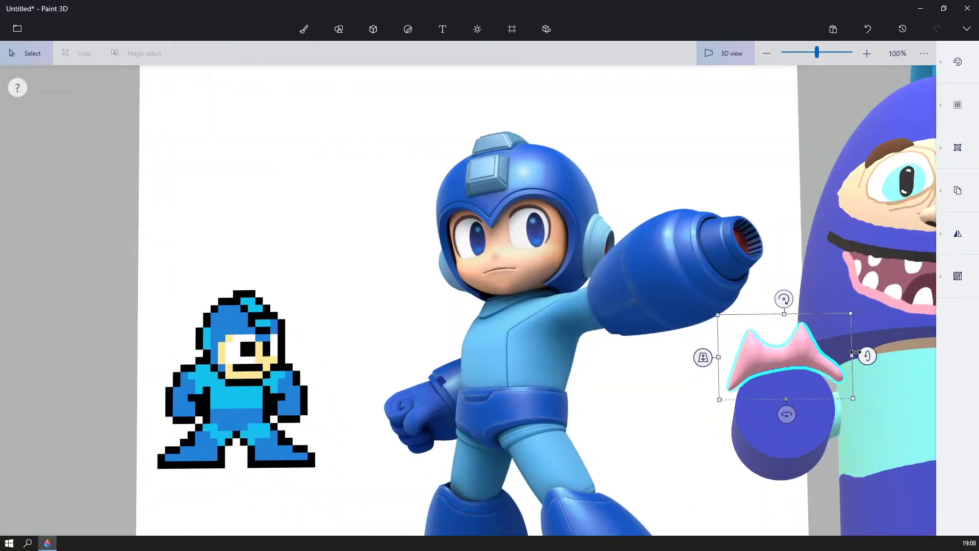
{"action": "left_click_drag", "start_coordinate": [855, 351], "coordinate": [841, 353]}
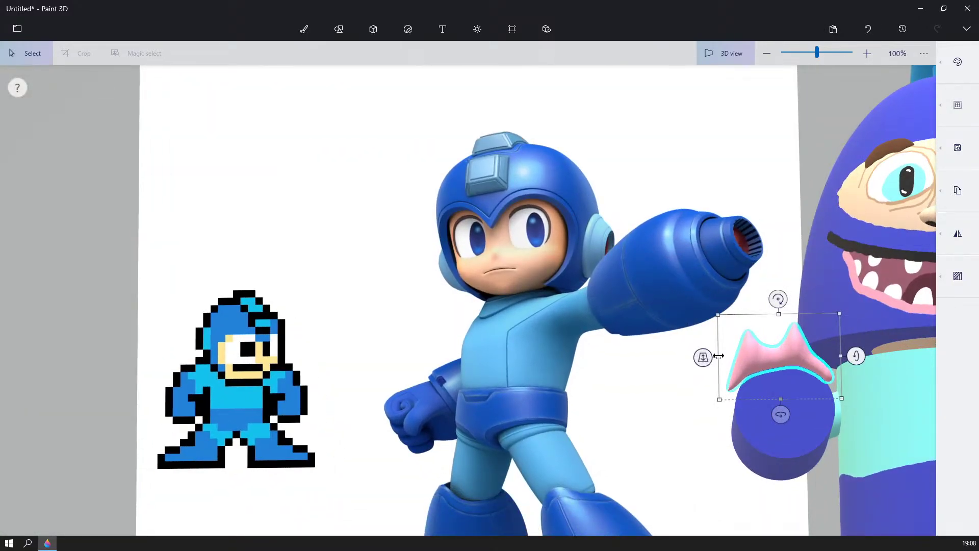
{"action": "right_click_drag", "start_coordinate": [737, 350], "coordinate": [781, 180]}
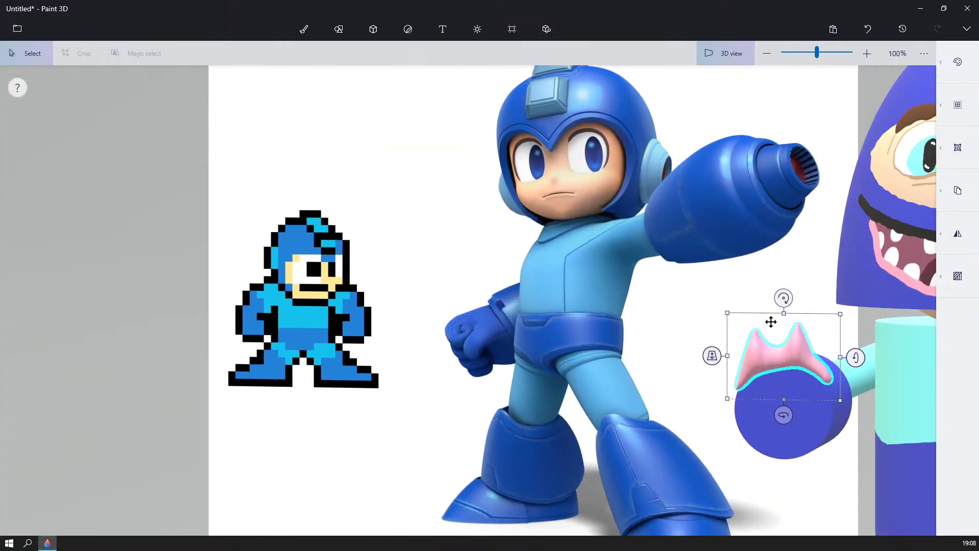
{"action": "left_click_drag", "start_coordinate": [788, 314], "coordinate": [787, 323]}
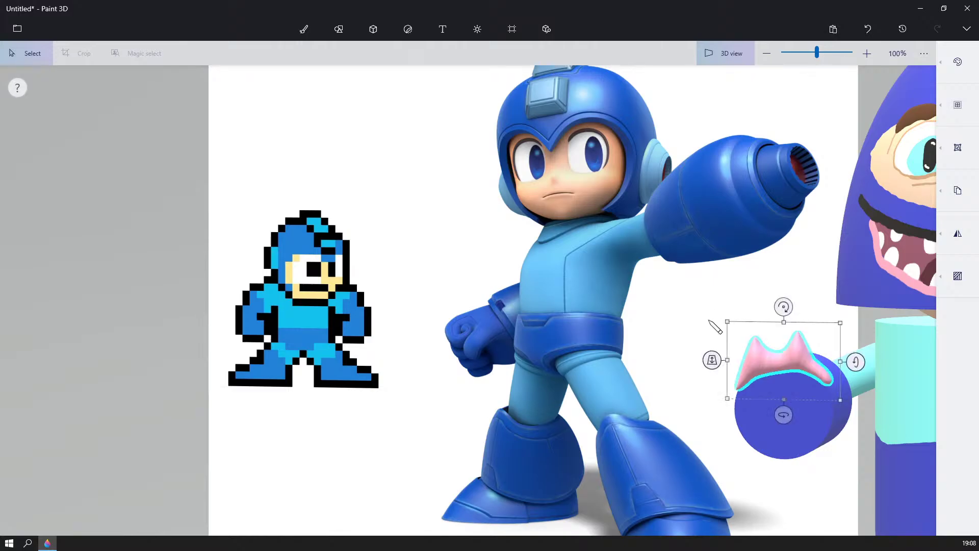
- Paste a copy of the pink doodle, turn it upside down and move it beneath the cannon's front face
{"action": "right_click_drag", "start_coordinate": [712, 324], "coordinate": [739, 324]}
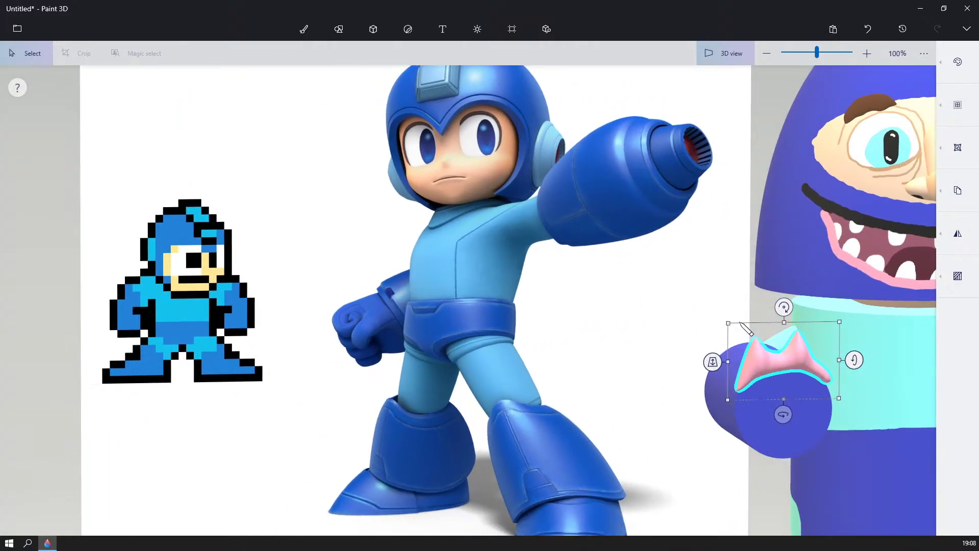
{"action": "key", "text": "ctrl+v"}
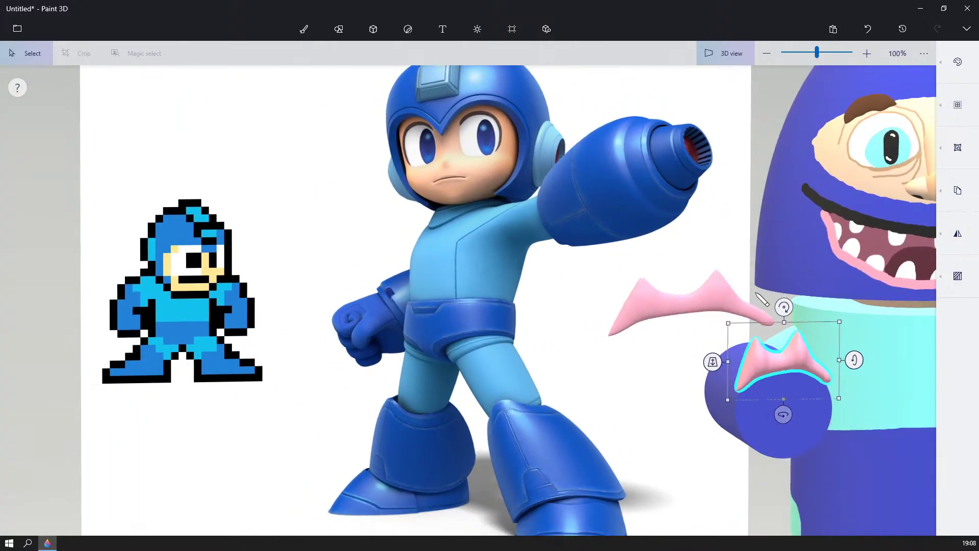
{"action": "left_click", "coordinate": [716, 300]}
{"action": "left_click_drag", "start_coordinate": [697, 247], "coordinate": [702, 424]}
{"action": "left_click_drag", "start_coordinate": [752, 296], "coordinate": [832, 452]}
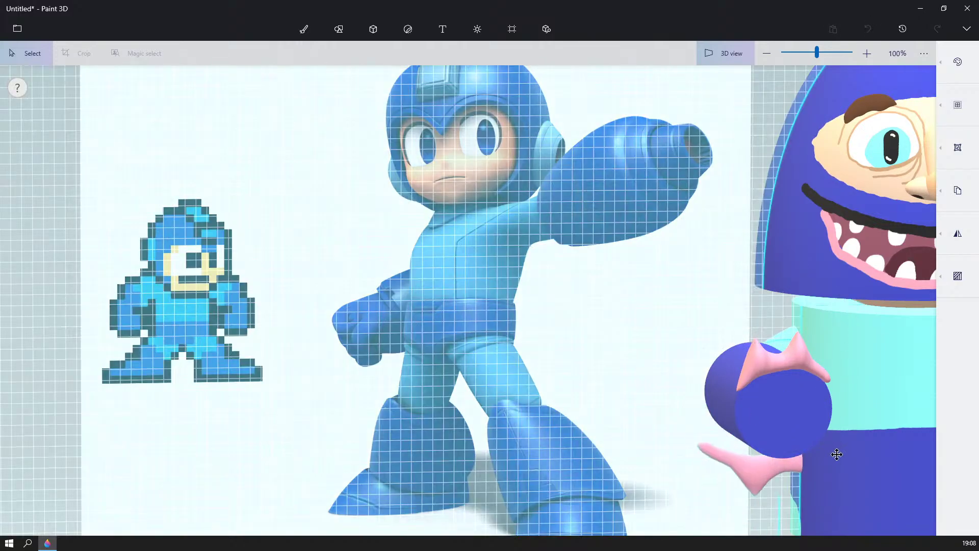
{"action": "left_click_drag", "start_coordinate": [614, 365], "coordinate": [581, 467]}
- Try to fit the upside-down doodle copy to the cannon's lower rim by narrowing it
{"action": "left_click_drag", "start_coordinate": [437, 444], "coordinate": [582, 410]}
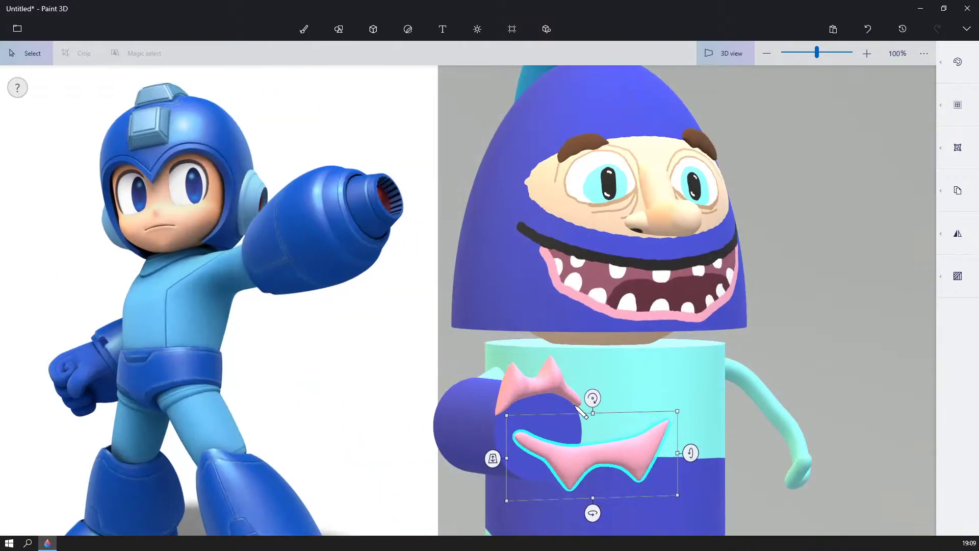
{"action": "left_click_drag", "start_coordinate": [677, 453], "coordinate": [614, 452]}
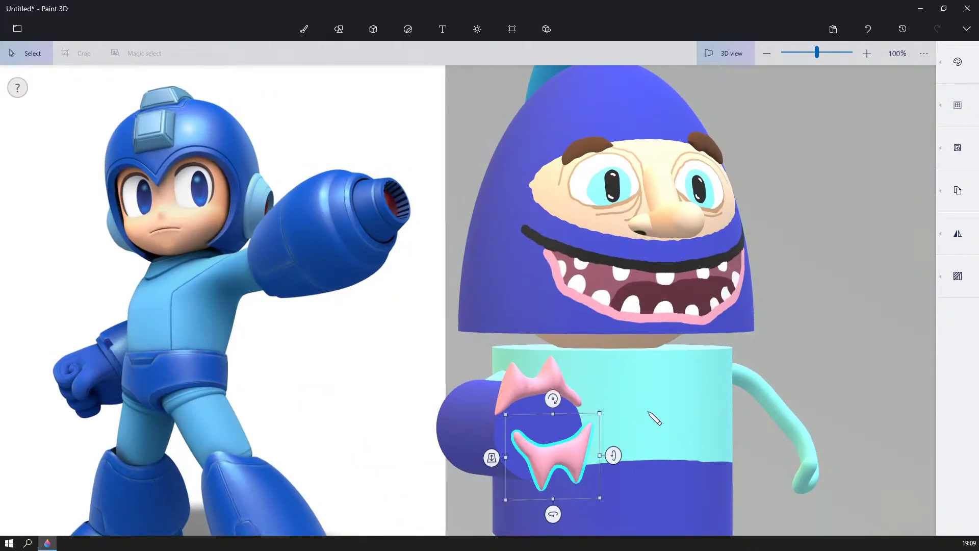
{"action": "left_click_drag", "start_coordinate": [651, 414], "coordinate": [565, 458]}
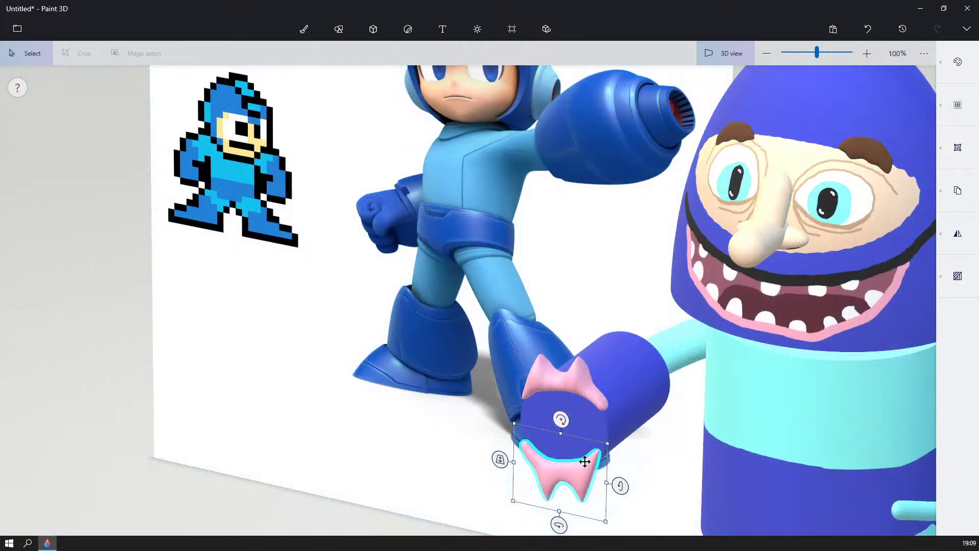
{"action": "left_click", "coordinate": [448, 463]}
{"action": "scroll", "coordinate": [422, 443], "scroll_direction": "up", "scroll_amount": 1}
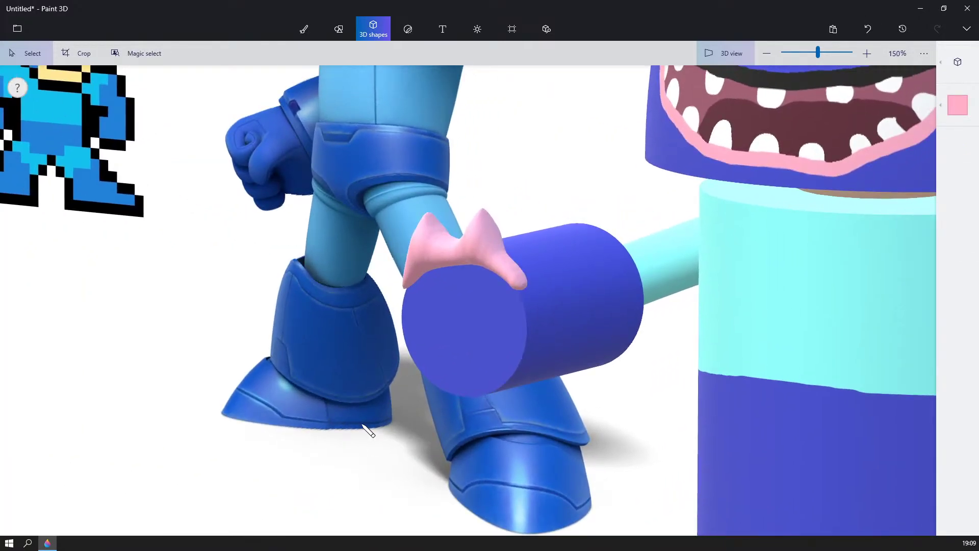
{"action": "scroll", "coordinate": [367, 428], "scroll_direction": "up", "scroll_amount": 1}
{"action": "right_click_drag", "start_coordinate": [393, 422], "coordinate": [302, 397]}
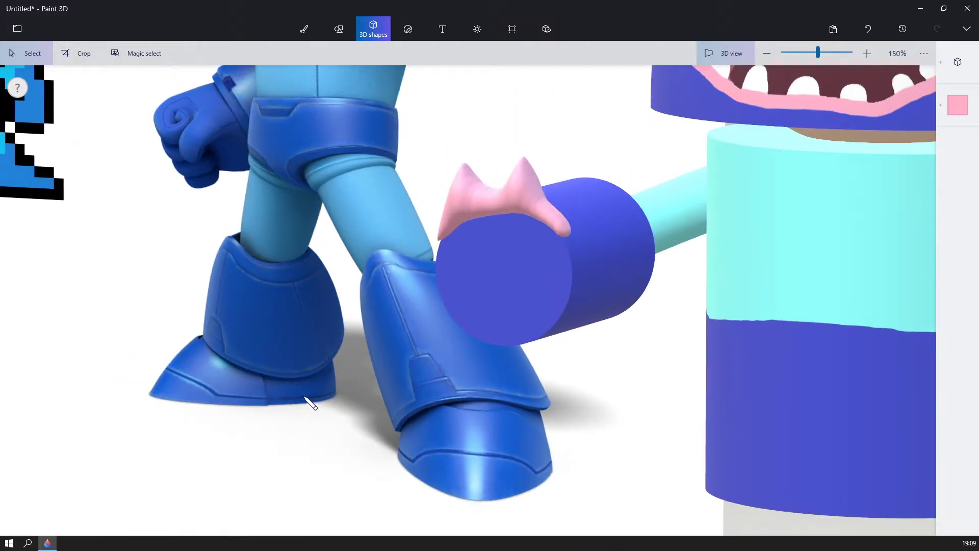
{"action": "right_click_drag", "start_coordinate": [331, 376], "coordinate": [332, 419]}
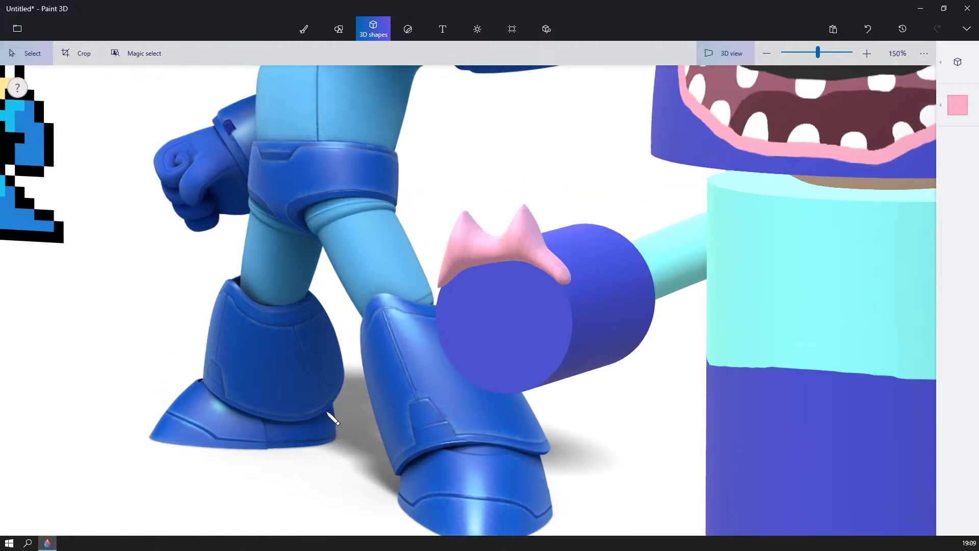
- Draw a U-shaped pink lip with the soft edge 3D doodle beside the arm cannon's front face
{"action": "left_click", "coordinate": [929, 56]}
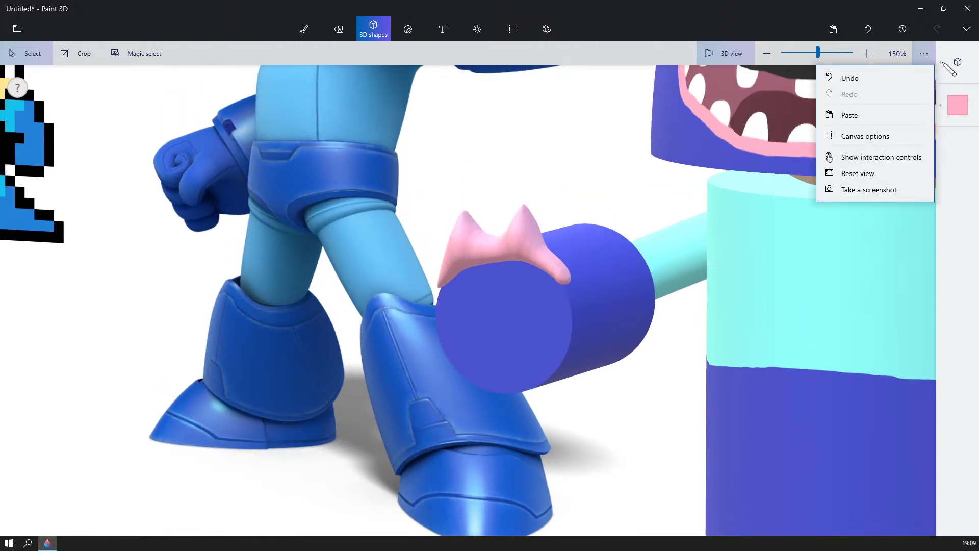
{"action": "left_click", "coordinate": [955, 63]}
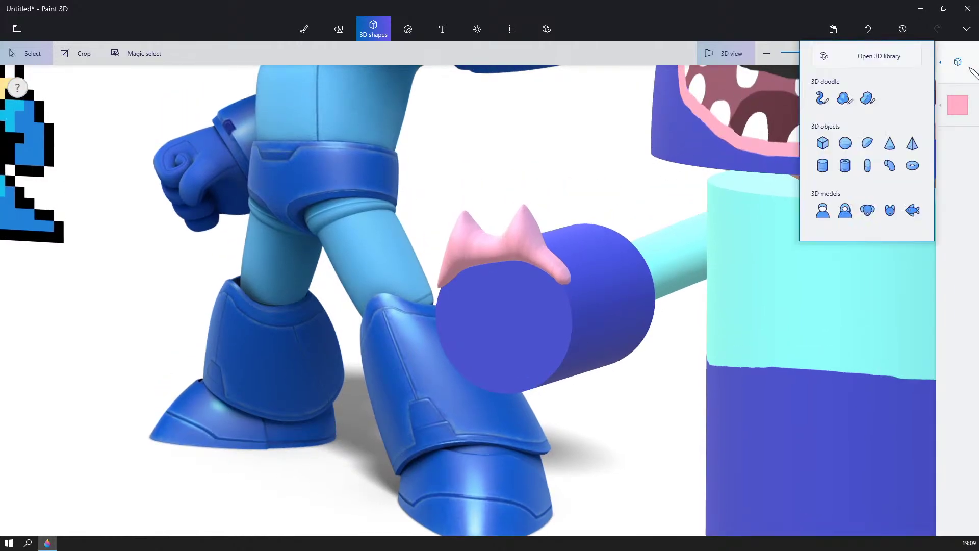
{"action": "left_click", "coordinate": [843, 97]}
{"action": "middle_click_drag", "start_coordinate": [404, 345], "coordinate": [479, 318]}
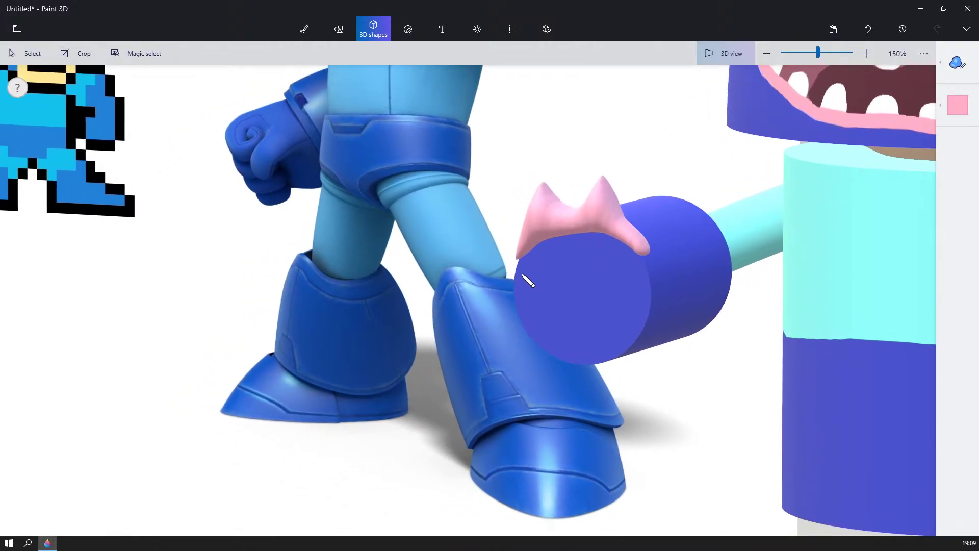
{"action": "left_click_drag", "start_coordinate": [514, 276], "coordinate": [527, 309]}
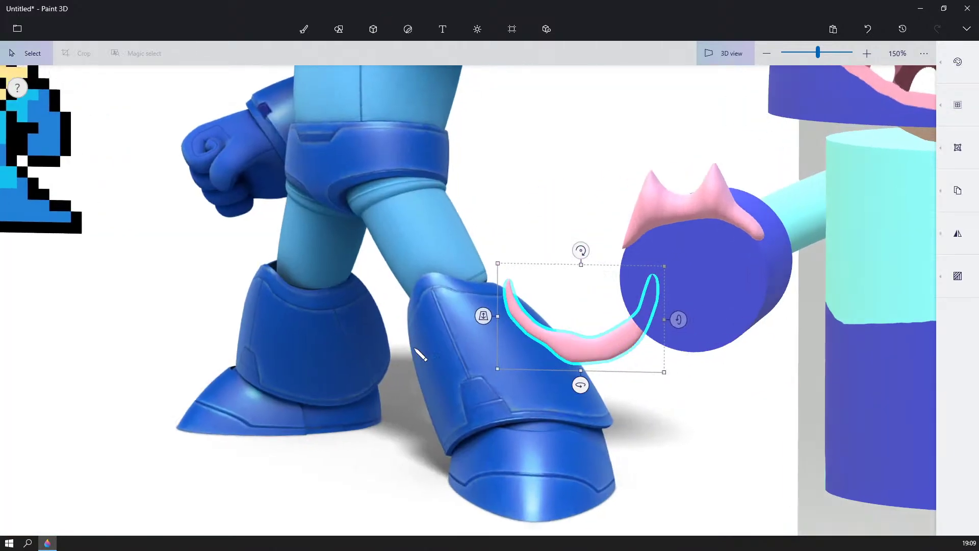
- Move the new pink lip doodle away from the canvas and toward the front end of the arm cannon
{"action": "mouse_move", "coordinate": [781, 351]}
{"action": "right_mouse_down"}
{"action": "mouse_move", "coordinate": [730, 395]}
{"action": "mouse_move", "coordinate": [664, 401]}
{"action": "right_mouse_up"}
{"action": "mouse_move", "coordinate": [566, 335]}
{"action": "left_mouse_down"}
{"action": "mouse_move", "coordinate": [518, 371]}
{"action": "mouse_move", "coordinate": [303, 444]}
{"action": "left_mouse_up"}
{"action": "mouse_move", "coordinate": [183, 382]}
{"action": "right_mouse_down"}
{"action": "mouse_move", "coordinate": [448, 327]}
{"action": "mouse_move", "coordinate": [426, 374]}
{"action": "right_mouse_up"}
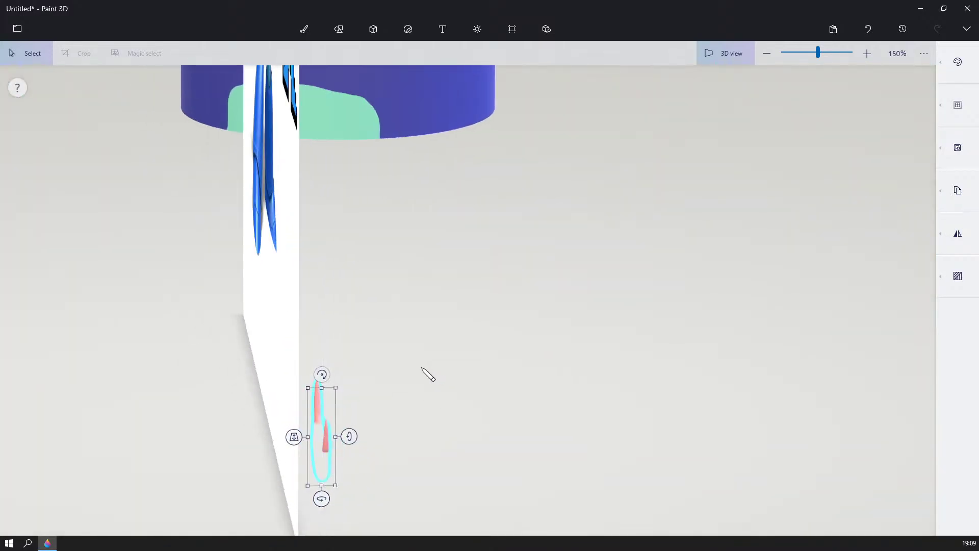
{"action": "left_click_drag", "start_coordinate": [316, 452], "coordinate": [516, 157]}
{"action": "mouse_move", "coordinate": [620, 143]}
{"action": "right_mouse_down"}
{"action": "mouse_move", "coordinate": [671, 158]}
{"action": "mouse_move", "coordinate": [663, 167]}
{"action": "right_mouse_up"}
{"action": "middle_click_drag", "start_coordinate": [663, 167], "coordinate": [477, 390]}
{"action": "left_click_drag", "start_coordinate": [396, 365], "coordinate": [859, 389]}
- Position the pink lip doodle around the lower rim of the cannon's front face and deselect it
{"action": "right_click_drag", "start_coordinate": [662, 465], "coordinate": [494, 443]}
{"action": "left_click_drag", "start_coordinate": [808, 393], "coordinate": [653, 371]}
{"action": "mouse_move", "coordinate": [564, 389]}
{"action": "right_mouse_down"}
{"action": "mouse_move", "coordinate": [633, 393]}
{"action": "mouse_move", "coordinate": [640, 381]}
{"action": "mouse_move", "coordinate": [689, 394]}
{"action": "right_mouse_up"}
{"action": "left_click_drag", "start_coordinate": [662, 381], "coordinate": [657, 257]}
{"action": "mouse_move", "coordinate": [724, 297]}
{"action": "right_mouse_down"}
{"action": "mouse_move", "coordinate": [699, 319]}
{"action": "mouse_move", "coordinate": [721, 301]}
{"action": "mouse_move", "coordinate": [795, 296]}
{"action": "mouse_move", "coordinate": [710, 306]}
{"action": "right_mouse_up"}
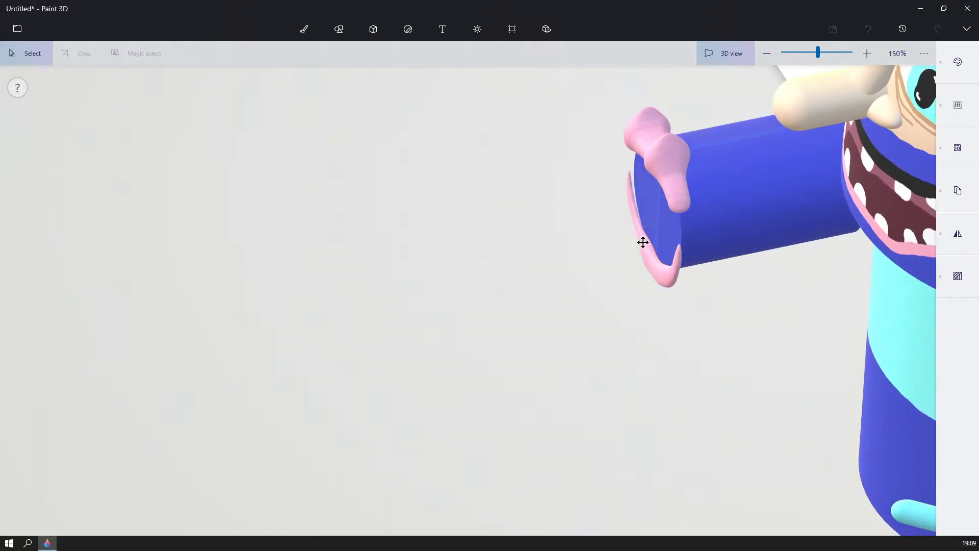
{"action": "mouse_move", "coordinate": [642, 243]}
{"action": "left_mouse_down"}
{"action": "mouse_move", "coordinate": [634, 239]}
{"action": "mouse_move", "coordinate": [648, 250]}
{"action": "left_mouse_up"}
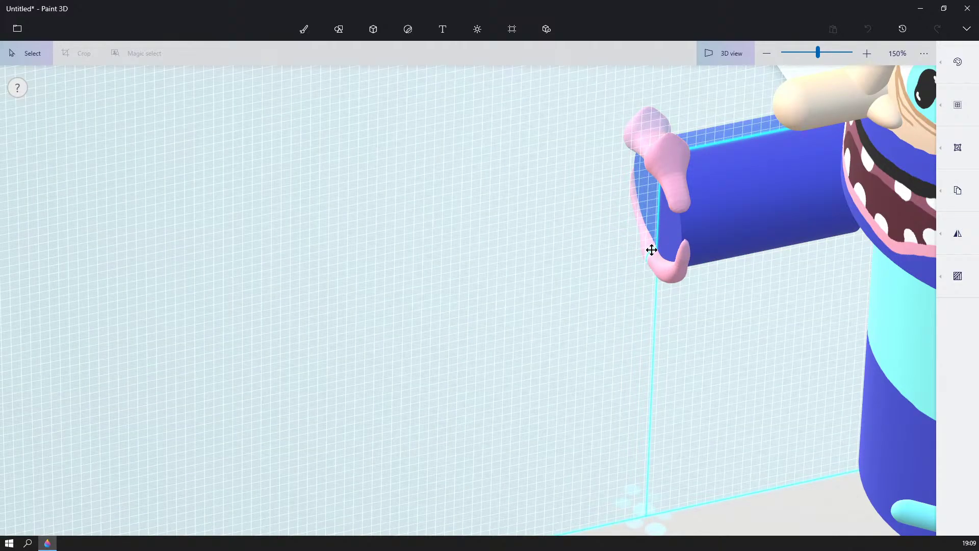
{"action": "mouse_move", "coordinate": [582, 259]}
{"action": "right_mouse_down"}
{"action": "mouse_move", "coordinate": [640, 262]}
{"action": "mouse_move", "coordinate": [750, 243]}
{"action": "mouse_move", "coordinate": [732, 219]}
{"action": "mouse_move", "coordinate": [740, 285]}
{"action": "mouse_move", "coordinate": [700, 196]}
{"action": "right_mouse_up"}
{"action": "mouse_move", "coordinate": [660, 188]}
{"action": "left_mouse_down"}
{"action": "mouse_move", "coordinate": [655, 151]}
{"action": "mouse_move", "coordinate": [660, 199]}
{"action": "left_mouse_up"}
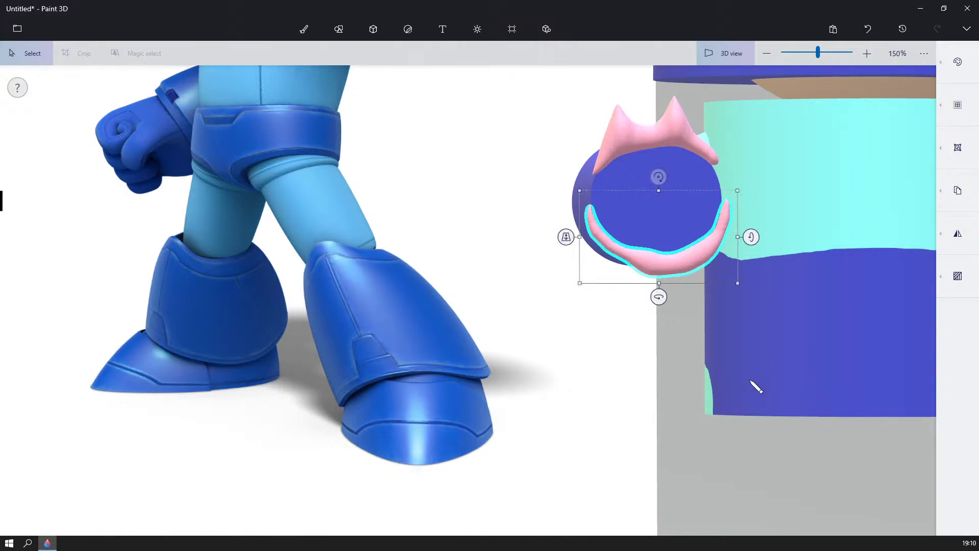
{"action": "right_click_drag", "start_coordinate": [751, 382], "coordinate": [698, 416]}
{"action": "left_click", "coordinate": [698, 416]}
- Add a 3D sphere below the arm cannon and recolour it white
{"action": "middle_click_drag", "start_coordinate": [696, 361], "coordinate": [492, 431]}
{"action": "scroll", "coordinate": [713, 430], "scroll_direction": "down", "scroll_amount": 5}
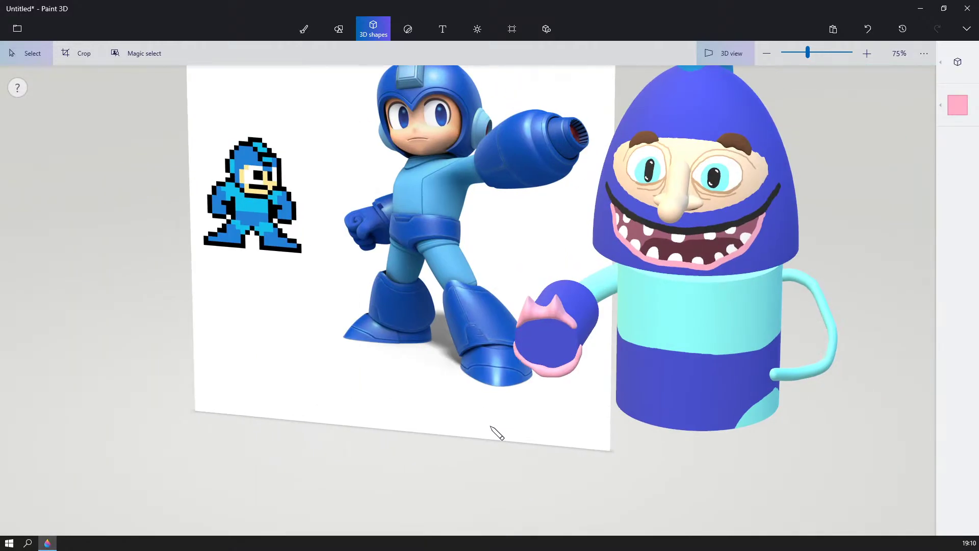
{"action": "left_click", "coordinate": [958, 62]}
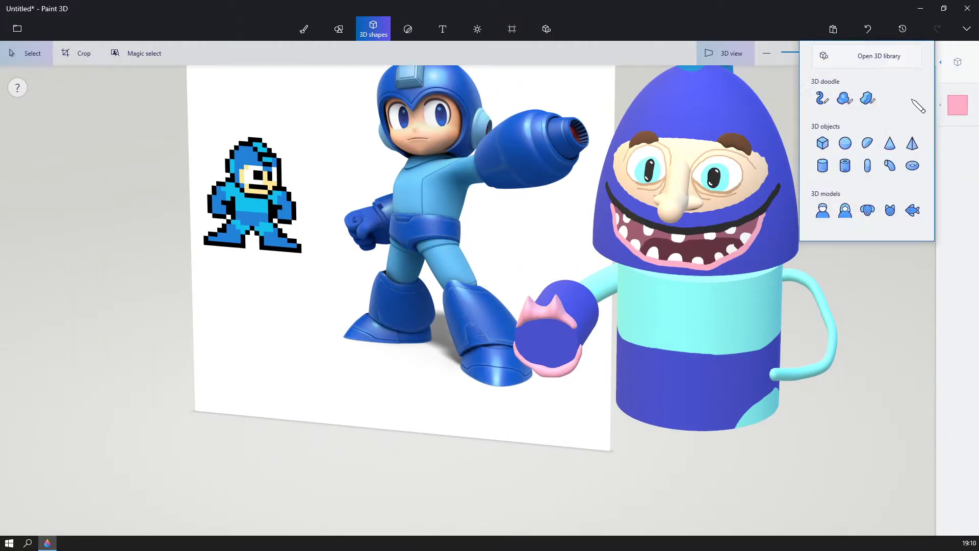
{"action": "left_click", "coordinate": [845, 143]}
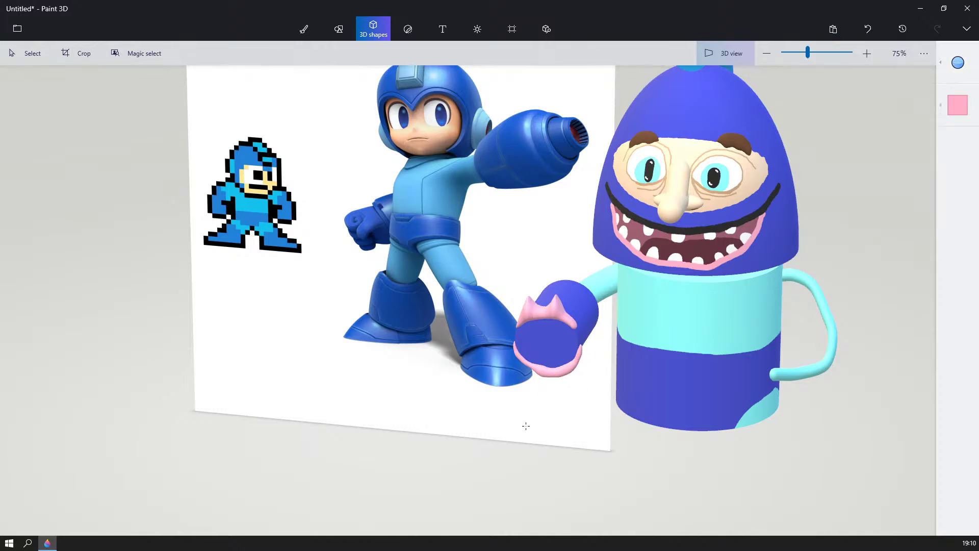
{"action": "left_click_drag", "start_coordinate": [525, 427], "coordinate": [551, 458]}
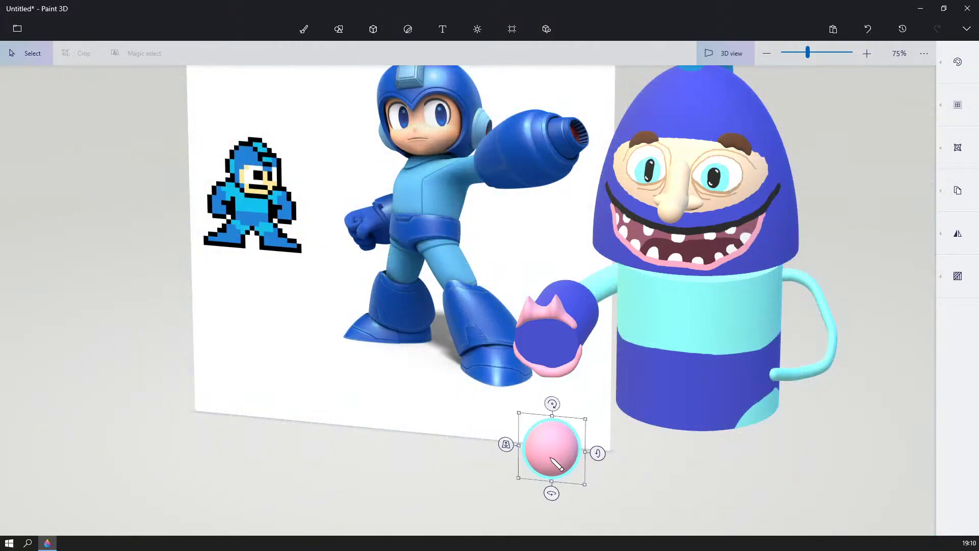
{"action": "right_click_drag", "start_coordinate": [642, 452], "coordinate": [670, 459]}
{"action": "left_click", "coordinate": [947, 69]}
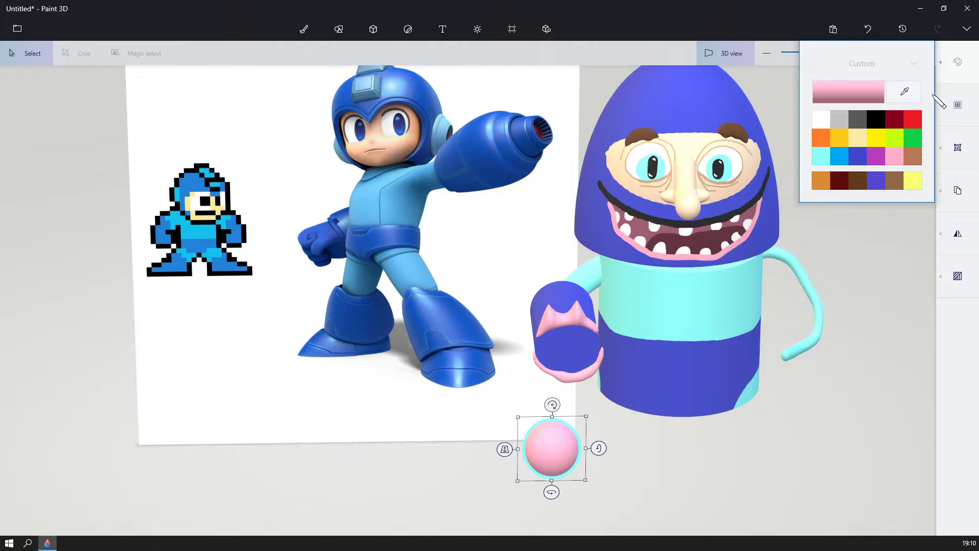
{"action": "left_click", "coordinate": [820, 123]}
- Raise the white sphere and place it beside the arm cannon
{"action": "right_click_drag", "start_coordinate": [812, 446], "coordinate": [390, 425]}
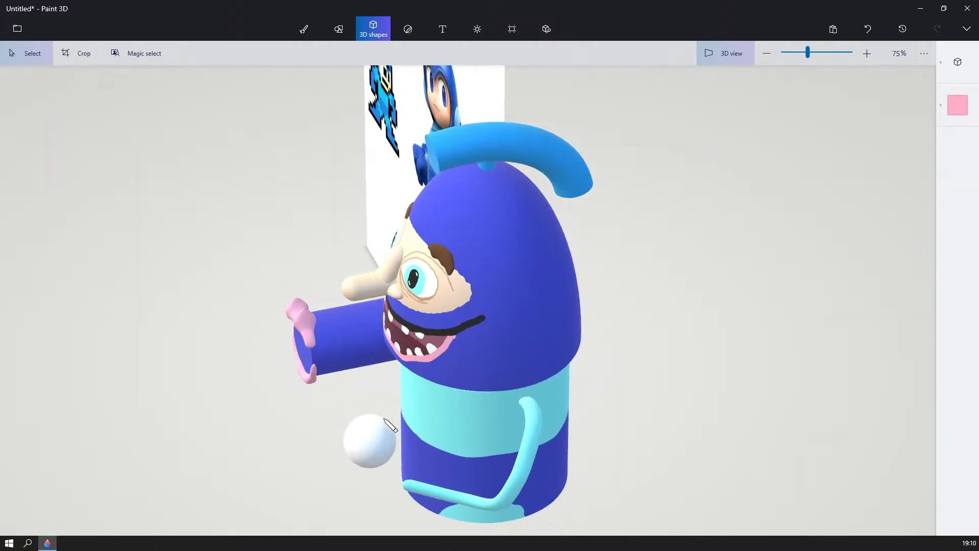
{"action": "left_click", "coordinate": [359, 432]}
{"action": "right_click_drag", "start_coordinate": [107, 334], "coordinate": [622, 230]}
{"action": "middle_click_drag", "start_coordinate": [622, 229], "coordinate": [490, 179]}
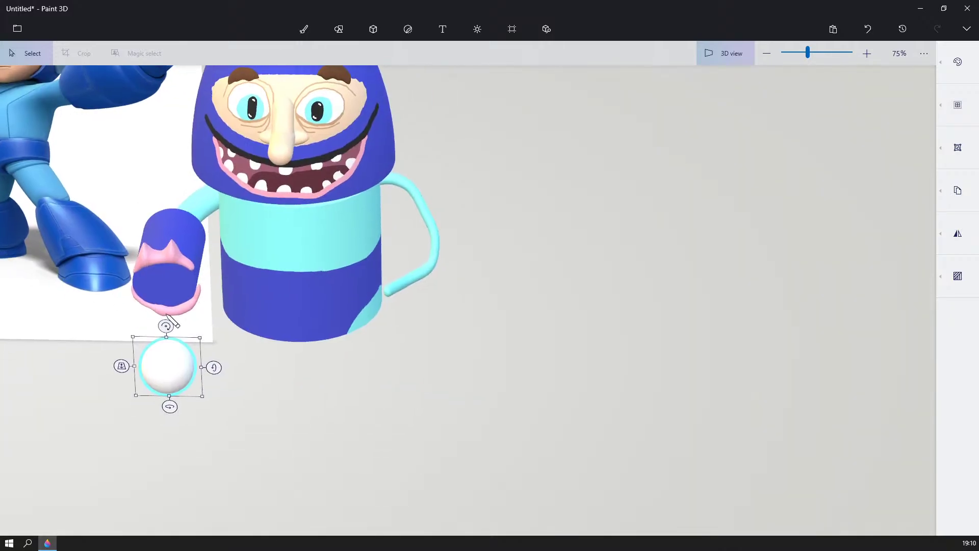
{"action": "right_click_drag", "start_coordinate": [490, 180], "coordinate": [18, 319]}
{"action": "middle_click_drag", "start_coordinate": [17, 319], "coordinate": [318, 402]}
{"action": "left_click_drag", "start_coordinate": [424, 444], "coordinate": [393, 305]}
{"action": "right_click_drag", "start_coordinate": [250, 314], "coordinate": [400, 292]}
{"action": "left_click_drag", "start_coordinate": [399, 293], "coordinate": [386, 312]}
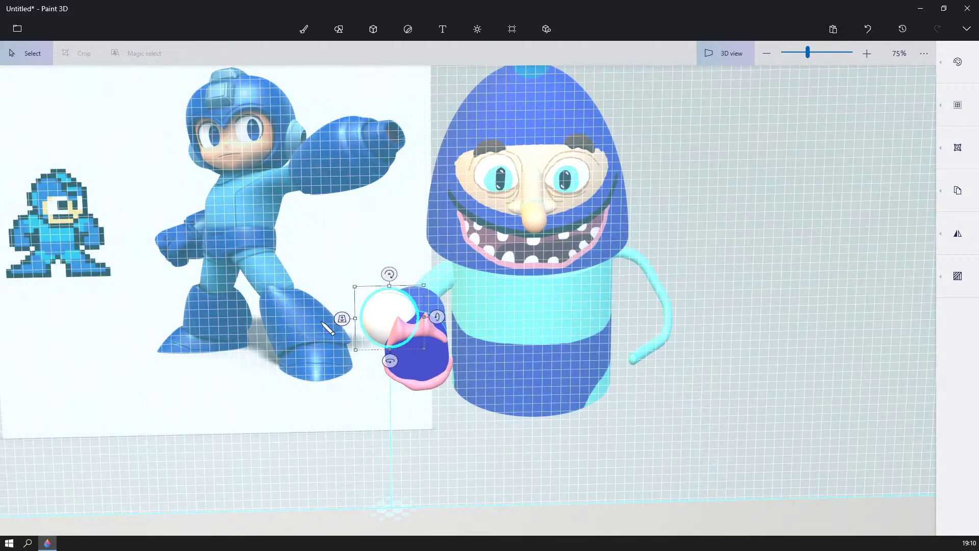
- Shift the white sphere forward along the cannon's side toward the pink upper rim
{"action": "right_click_drag", "start_coordinate": [325, 323], "coordinate": [387, 329]}
{"action": "scroll", "coordinate": [388, 330], "scroll_direction": "up", "scroll_amount": 10}
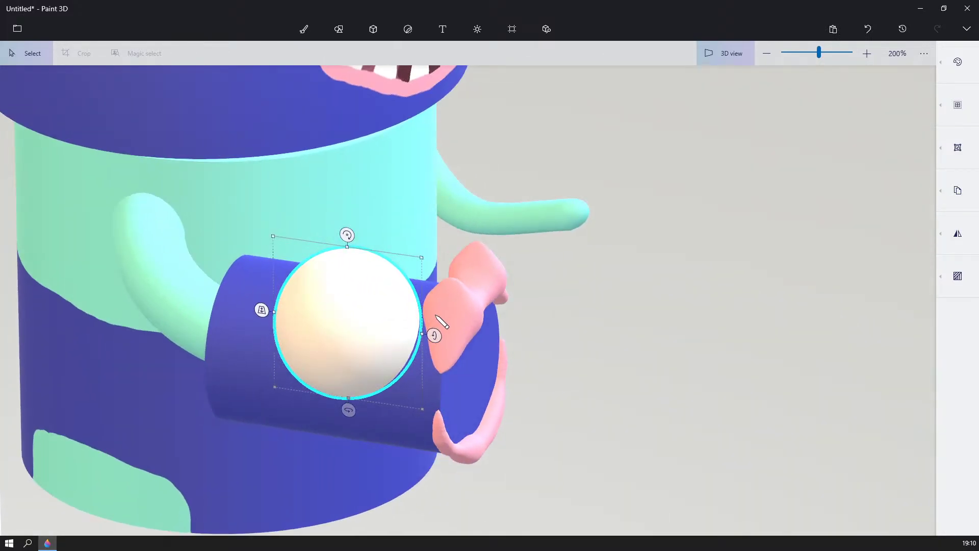
{"action": "left_click_drag", "start_coordinate": [371, 323], "coordinate": [406, 338]}
{"action": "right_click_drag", "start_coordinate": [597, 248], "coordinate": [705, 235]}
{"action": "left_click_drag", "start_coordinate": [300, 338], "coordinate": [378, 328]}
{"action": "right_click_drag", "start_coordinate": [570, 317], "coordinate": [506, 319]}
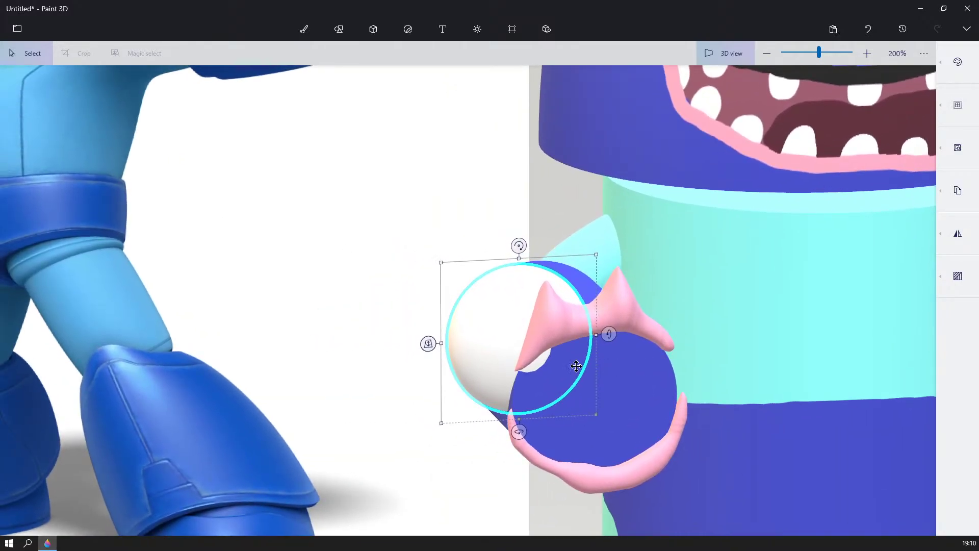
- Flatten the white sphere from front to back and adjust its place at the cannon's upper side as an eye
{"action": "right_click_drag", "start_coordinate": [576, 367], "coordinate": [746, 391]}
{"action": "left_click_drag", "start_coordinate": [565, 342], "coordinate": [538, 353]}
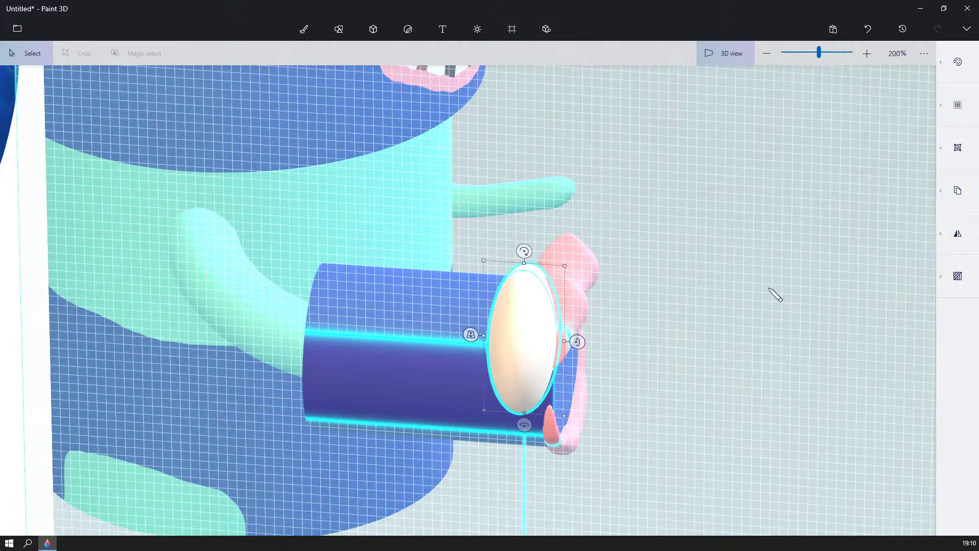
{"action": "right_click_drag", "start_coordinate": [774, 292], "coordinate": [564, 292]}
{"action": "left_click_drag", "start_coordinate": [481, 316], "coordinate": [466, 306]}
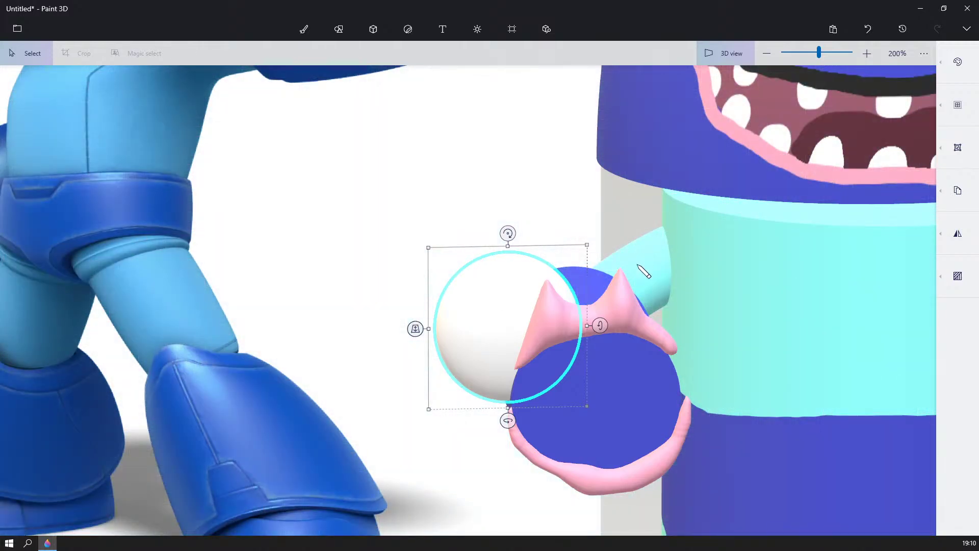
- Move the flattened white eye to the cannon's opposite side and paste a copy for the first side
{"action": "left_click", "coordinate": [607, 314]}
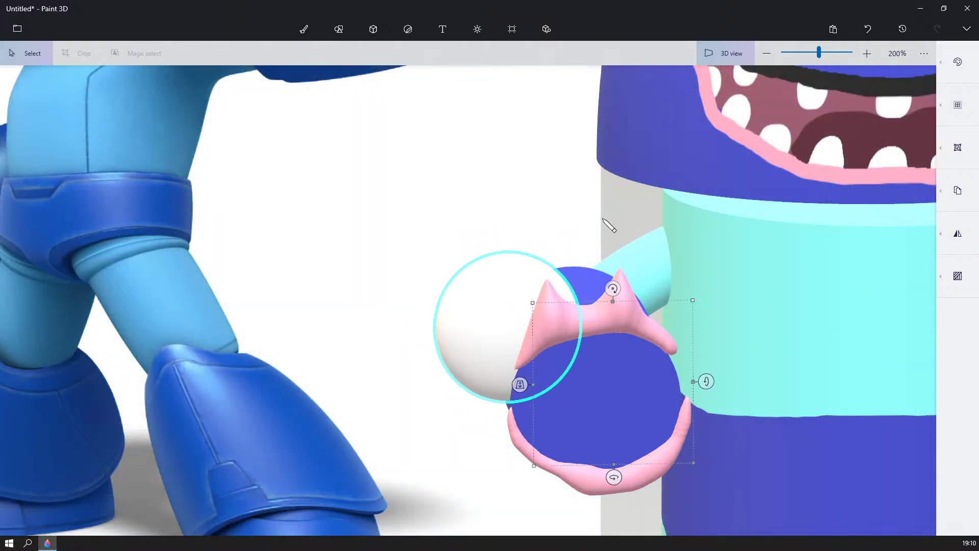
{"action": "right_click_drag", "start_coordinate": [602, 219], "coordinate": [594, 227]}
{"action": "left_click_drag", "start_coordinate": [514, 293], "coordinate": [683, 277]}
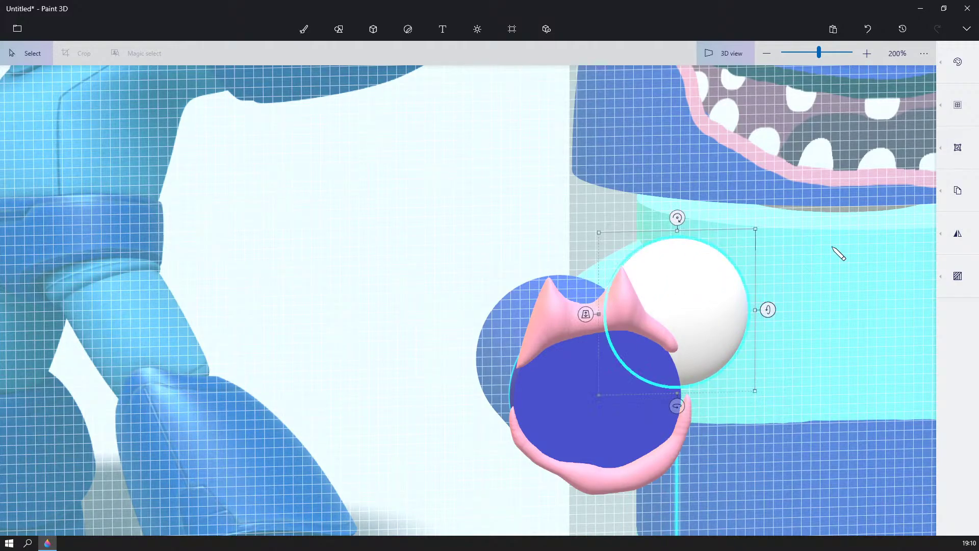
{"action": "mouse_move", "coordinate": [833, 247]}
{"action": "right_mouse_down"}
{"action": "mouse_move", "coordinate": [700, 299]}
{"action": "mouse_move", "coordinate": [844, 256]}
{"action": "right_mouse_up"}
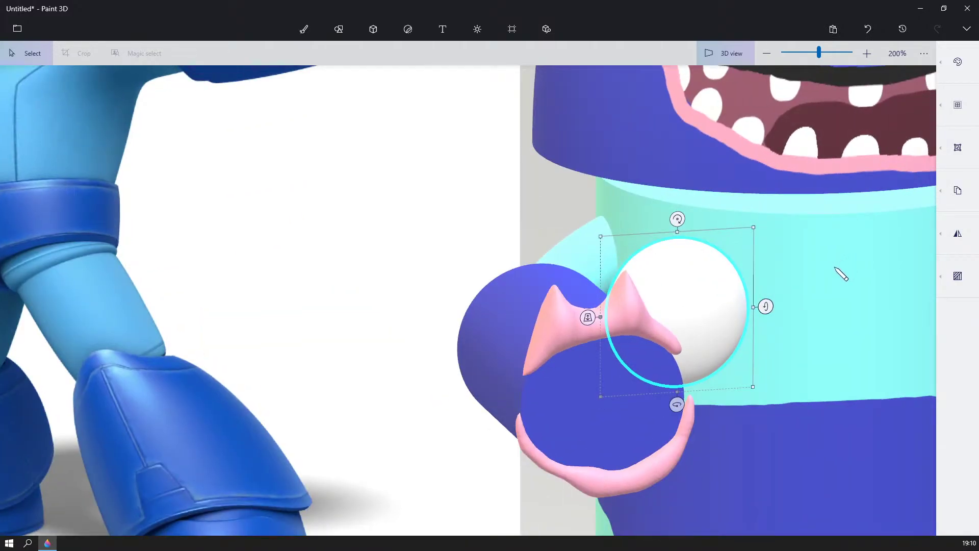
{"action": "key", "text": "ctrl+v"}
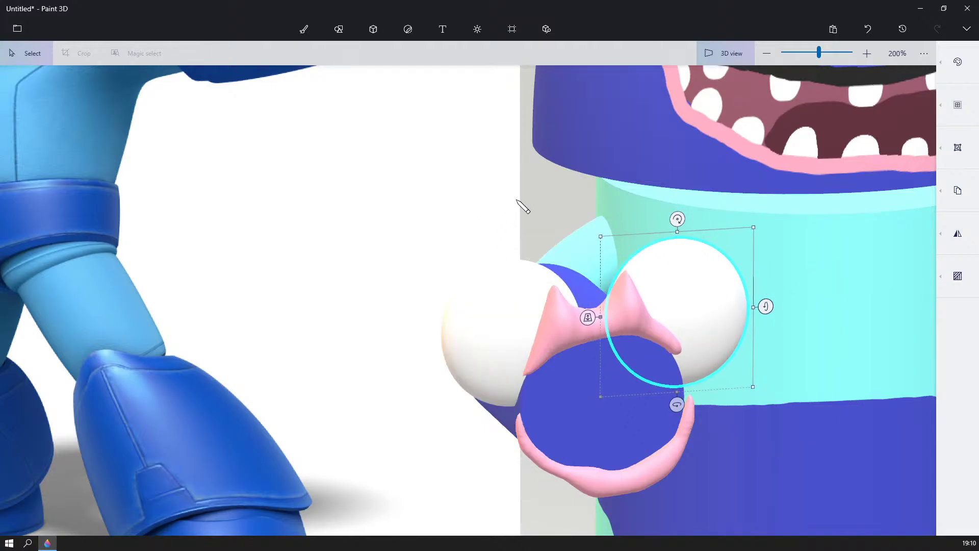
{"action": "left_click", "coordinate": [523, 206]}
- Make both white eyes on the arm cannon thinner from front to back
{"action": "right_click_drag", "start_coordinate": [557, 207], "coordinate": [632, 230]}
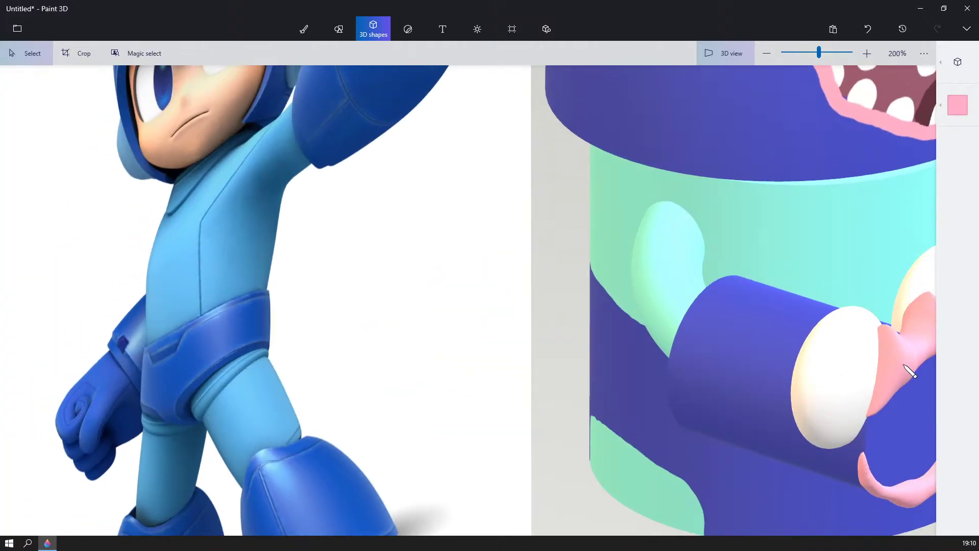
{"action": "right_click_drag", "start_coordinate": [910, 371], "coordinate": [512, 283]}
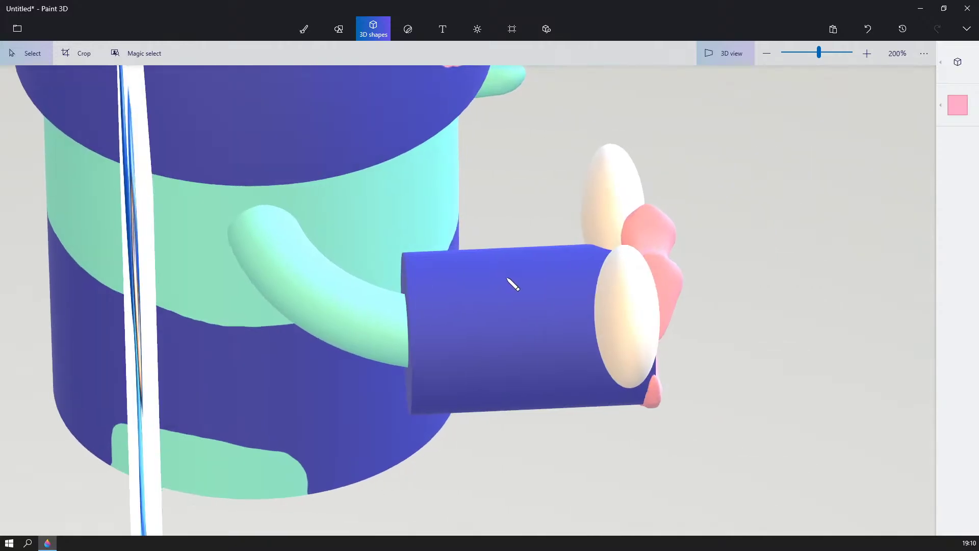
{"action": "left_click", "coordinate": [631, 299]}
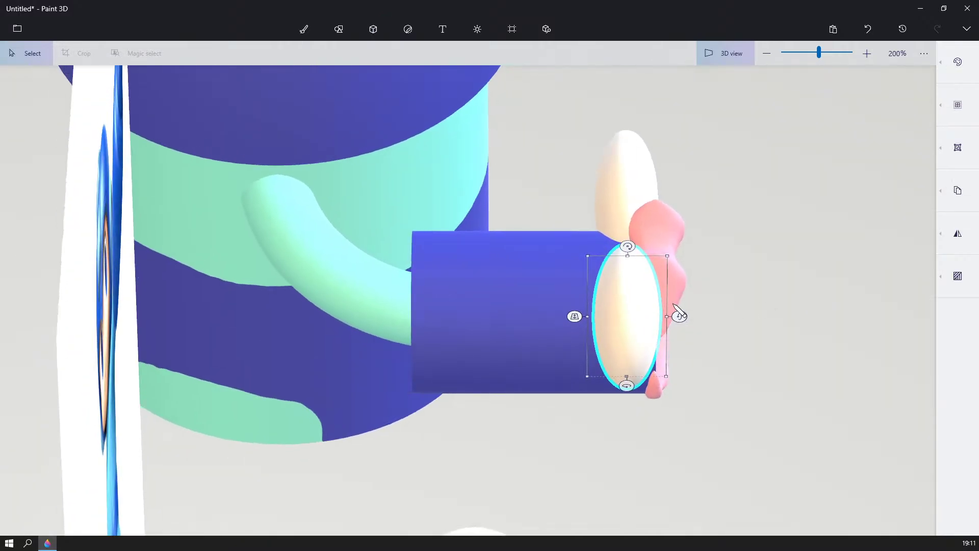
{"action": "left_click_drag", "start_coordinate": [587, 317], "coordinate": [629, 309]}
{"action": "right_click_drag", "start_coordinate": [844, 236], "coordinate": [603, 249]}
{"action": "left_click", "coordinate": [734, 389]}
{"action": "right_click_drag", "start_coordinate": [653, 360], "coordinate": [736, 356]}
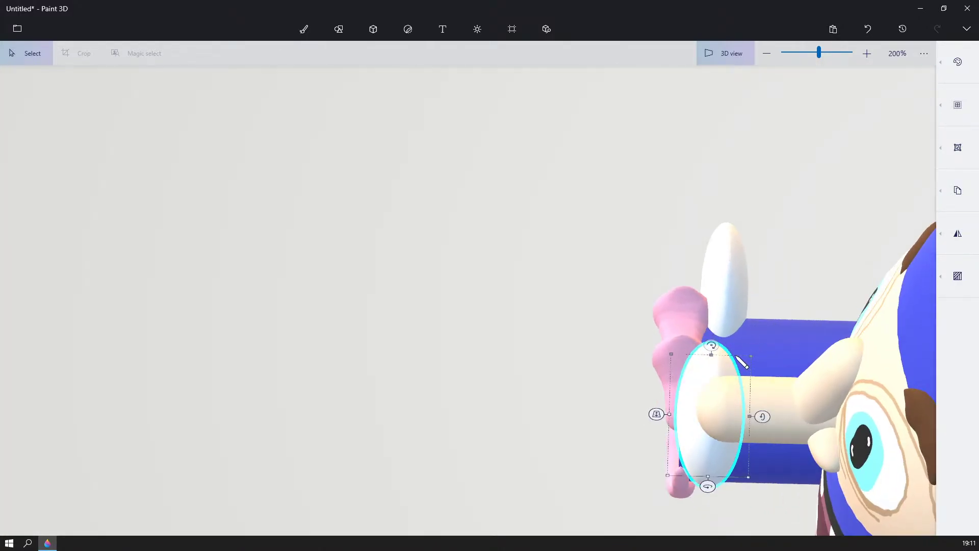
{"action": "left_click_drag", "start_coordinate": [670, 417], "coordinate": [683, 413]}
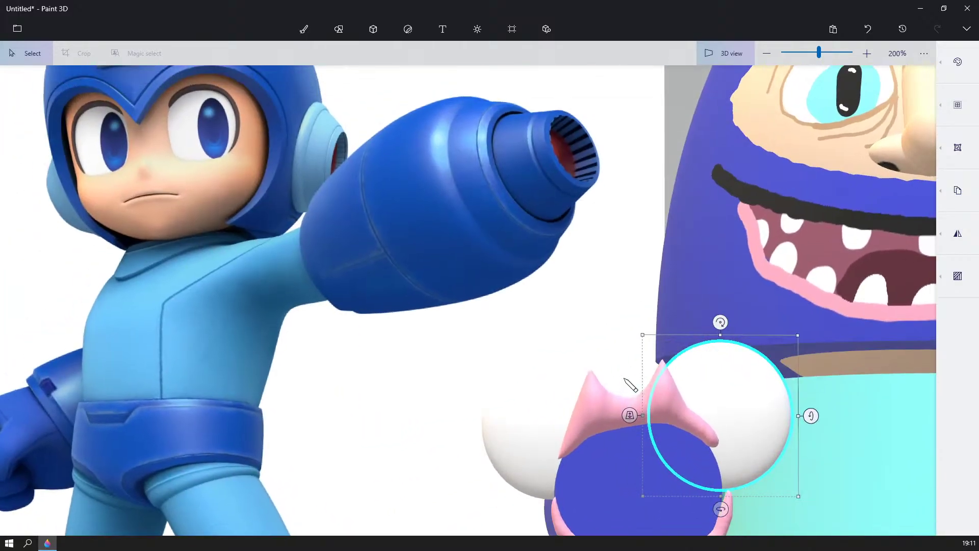
- Delete the leftover round white sphere beneath the arm cannon
{"action": "middle_click_drag", "start_coordinate": [622, 377], "coordinate": [700, 259]}
{"action": "scroll", "coordinate": [699, 258], "scroll_direction": "down", "scroll_amount": 3}
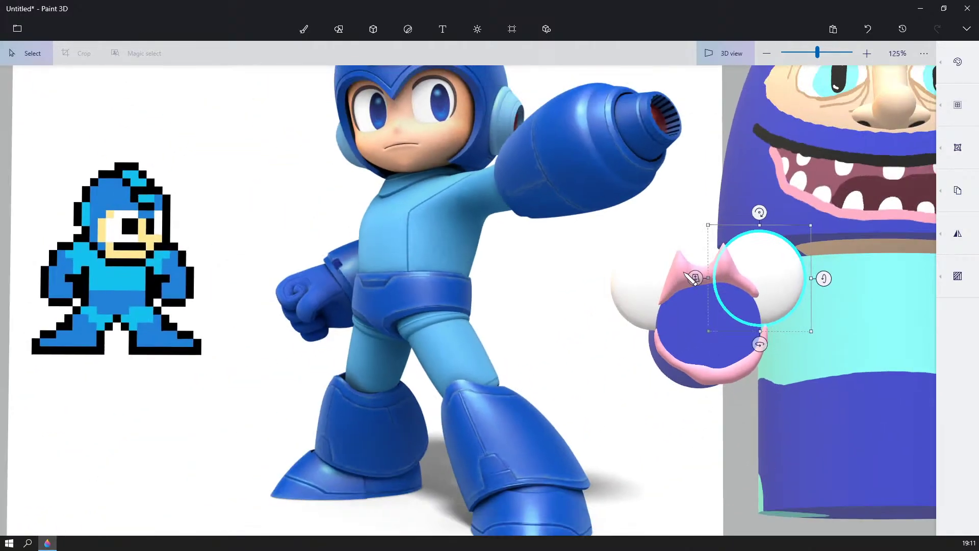
{"action": "right_click_drag", "start_coordinate": [685, 264], "coordinate": [726, 319]}
{"action": "scroll", "coordinate": [732, 325], "scroll_direction": "up", "scroll_amount": 5}
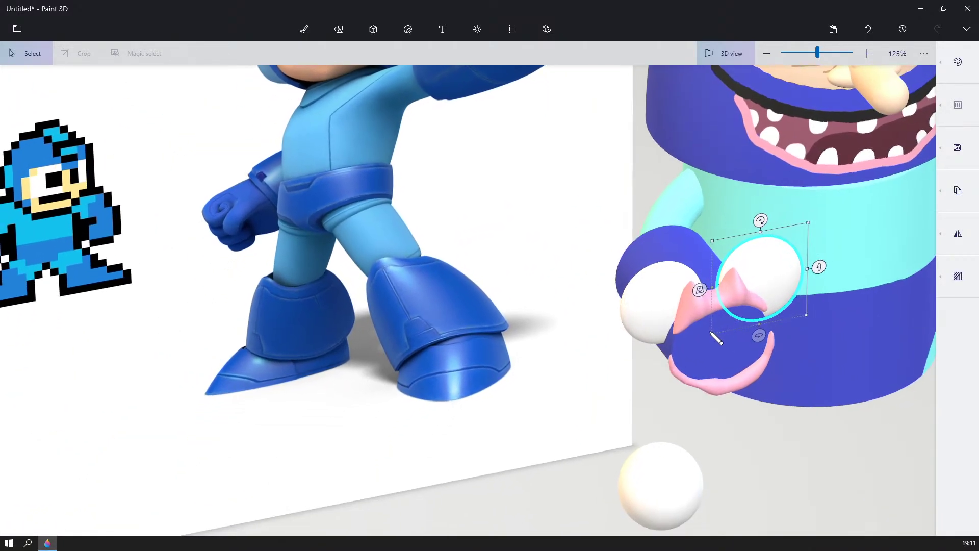
{"action": "scroll", "coordinate": [715, 336], "scroll_direction": "down", "scroll_amount": 3}
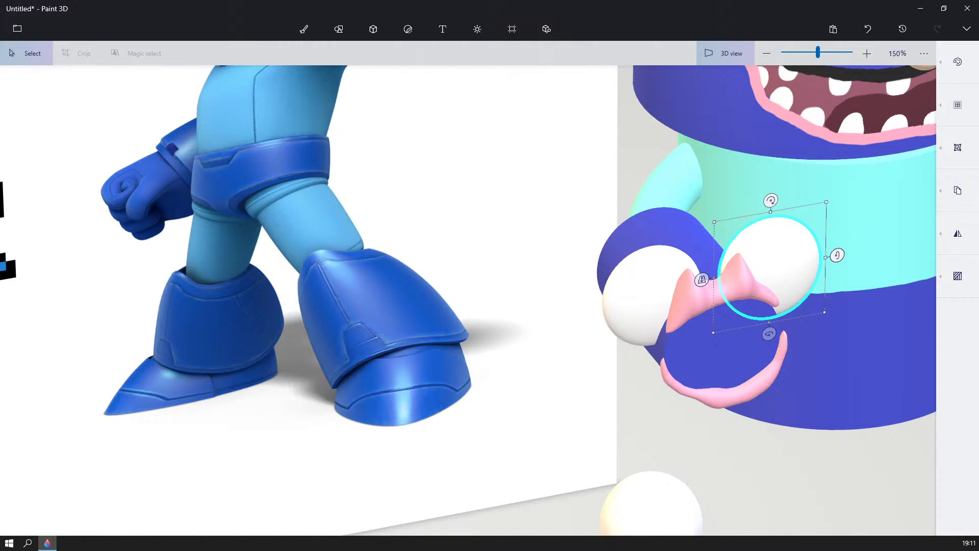
{"action": "scroll", "coordinate": [824, 286], "scroll_direction": "up", "scroll_amount": 1}
{"action": "right_click_drag", "start_coordinate": [846, 285], "coordinate": [684, 472]}
{"action": "left_click", "coordinate": [644, 500]}
{"action": "scroll", "coordinate": [721, 388], "scroll_direction": "up", "scroll_amount": 2}
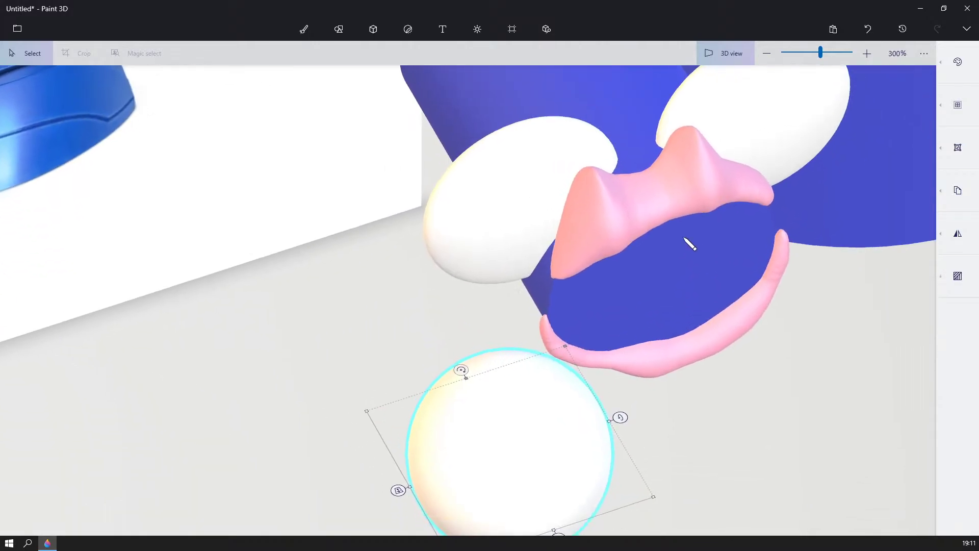
{"action": "key", "text": "Delete"}
{"action": "scroll", "coordinate": [709, 294], "scroll_direction": "down", "scroll_amount": 1}
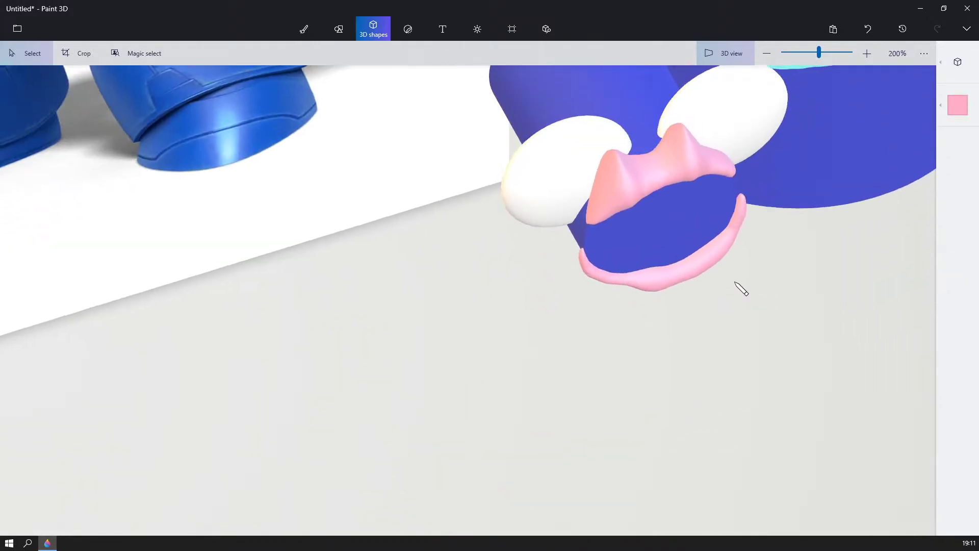
{"action": "right_click_drag", "start_coordinate": [734, 281], "coordinate": [700, 238]}
{"action": "scroll", "coordinate": [701, 240], "scroll_direction": "up", "scroll_amount": 1}
{"action": "middle_click_drag", "start_coordinate": [719, 330], "coordinate": [751, 448]}
{"action": "scroll", "coordinate": [757, 454], "scroll_direction": "down", "scroll_amount": 3}
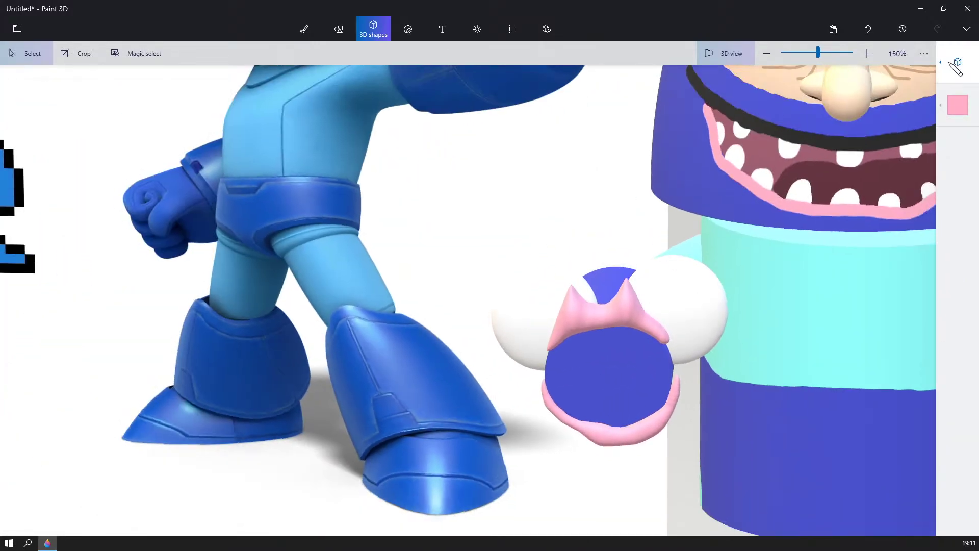
{"action": "left_click", "coordinate": [958, 105]}
{"action": "left_click", "coordinate": [874, 162]}
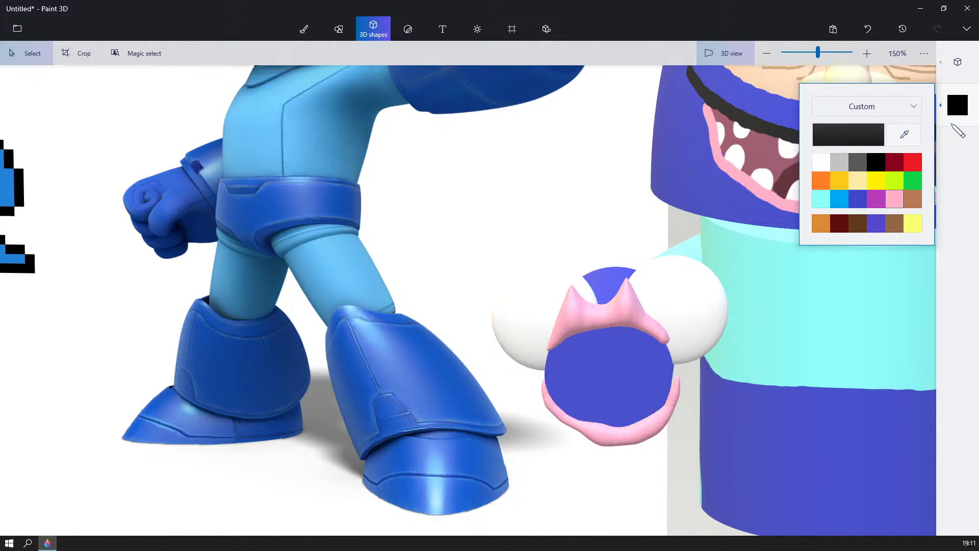
{"action": "left_click", "coordinate": [957, 63]}
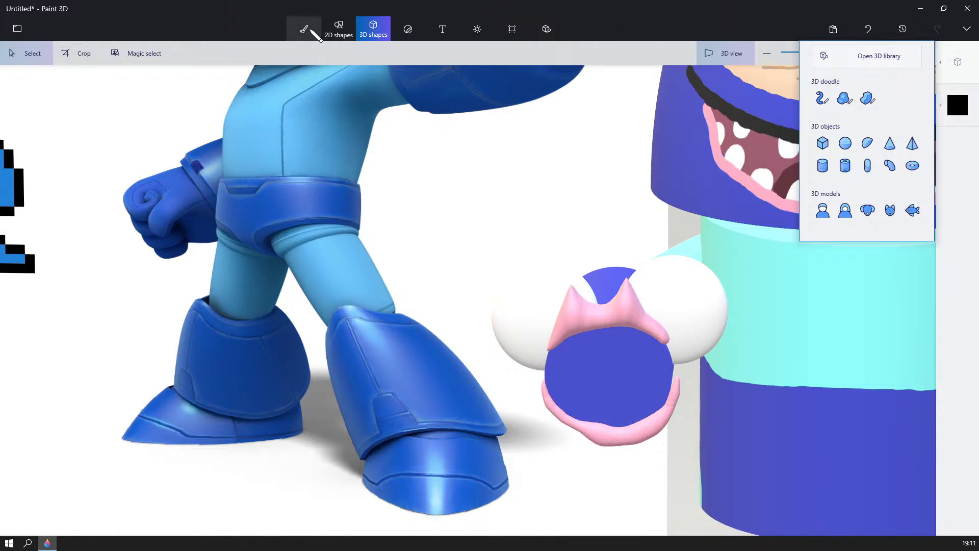
- Switch to painting with the Marker brush and choose indigo as its colour
{"action": "left_click", "coordinate": [305, 36]}
{"action": "scroll", "coordinate": [542, 271], "scroll_direction": "up", "scroll_amount": 6}
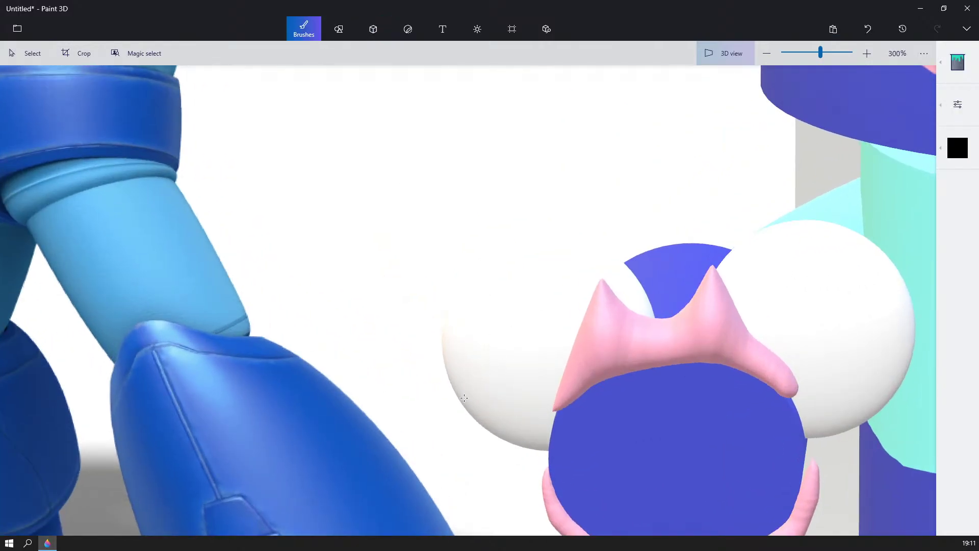
{"action": "left_click", "coordinate": [957, 62]}
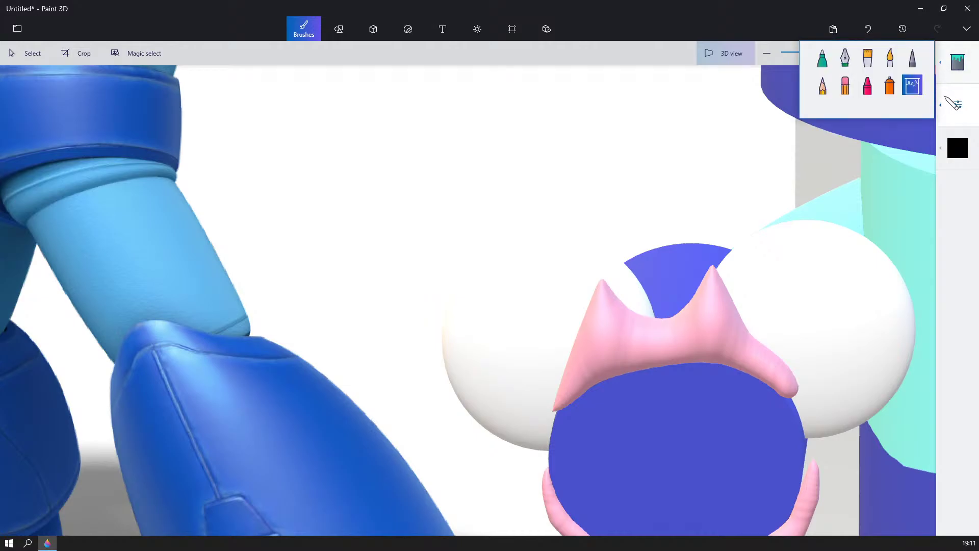
{"action": "left_click", "coordinate": [940, 149]}
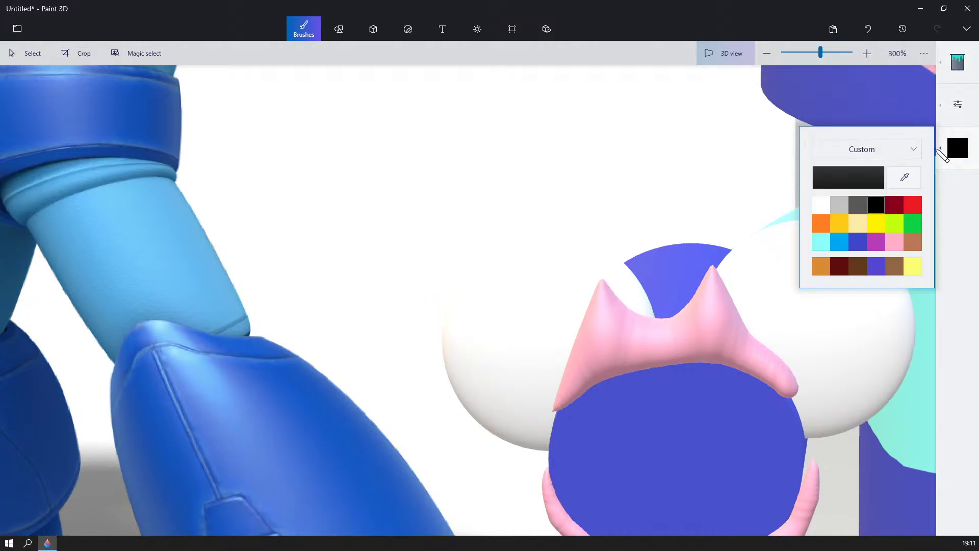
{"action": "left_click", "coordinate": [858, 242]}
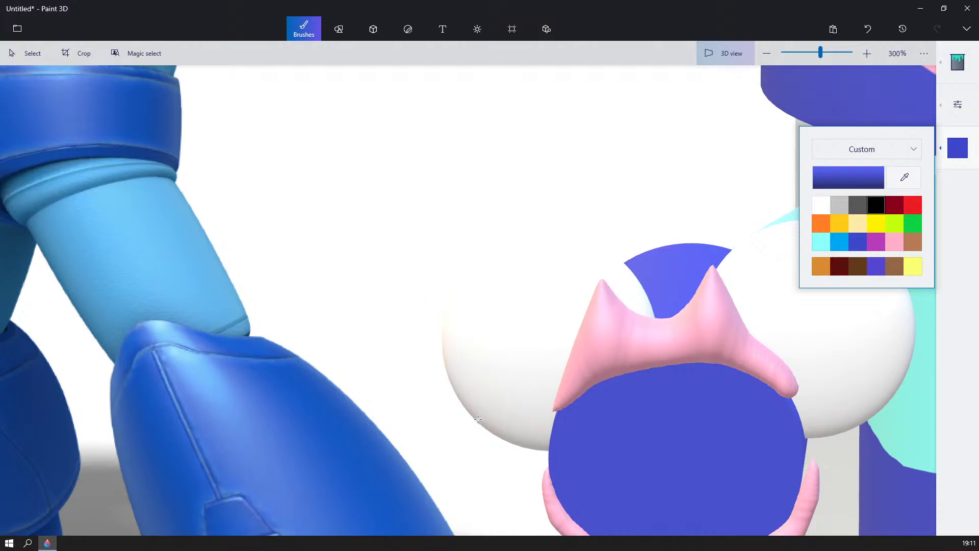
{"action": "left_click", "coordinate": [478, 419]}
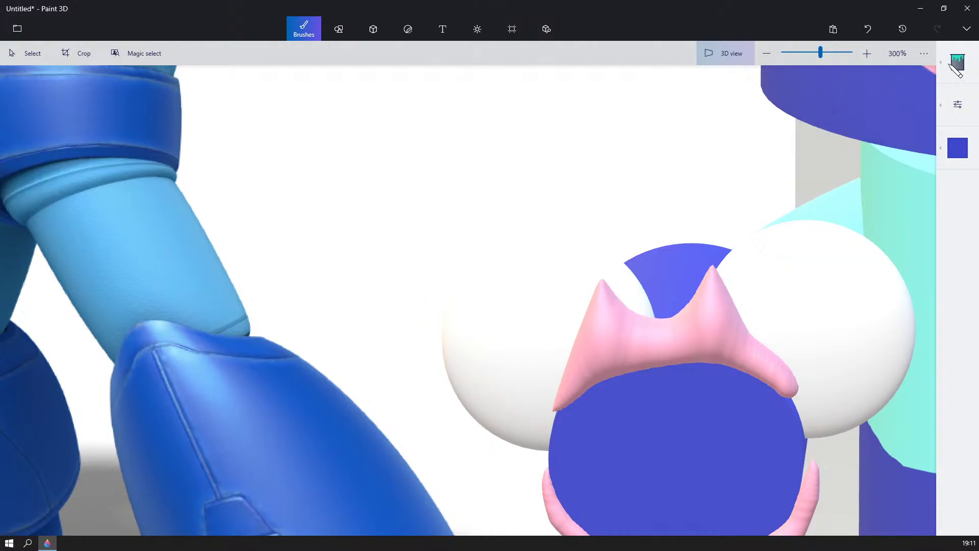
{"action": "scroll", "coordinate": [905, 102], "scroll_direction": "down", "scroll_amount": 3}
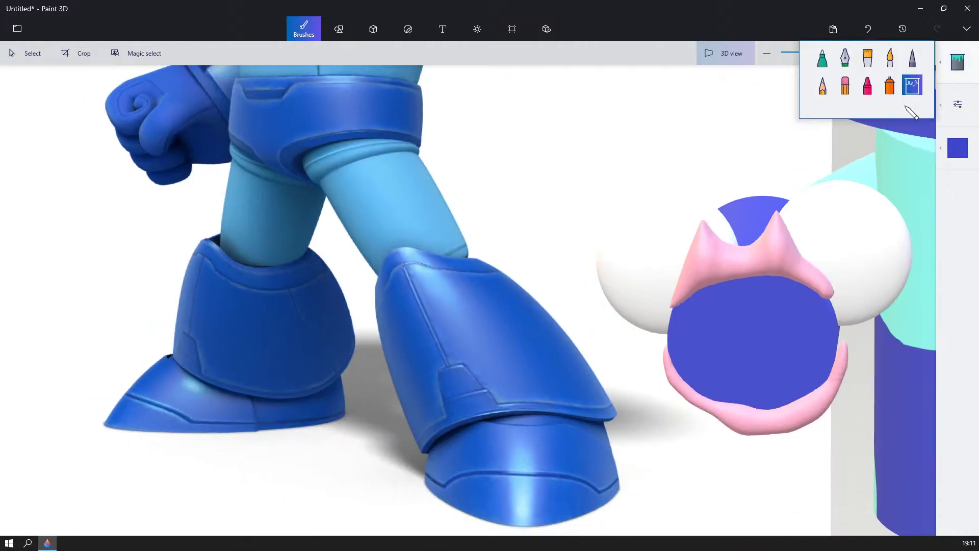
{"action": "mouse_move", "coordinate": [902, 131]}
{"action": "middle_mouse_down"}
{"action": "mouse_move", "coordinate": [886, 152]}
{"action": "mouse_move", "coordinate": [744, 210]}
{"action": "mouse_move", "coordinate": [776, 225]}
{"action": "mouse_move", "coordinate": [795, 173]}
{"action": "middle_mouse_up"}
{"action": "mouse_move", "coordinate": [953, 77]}
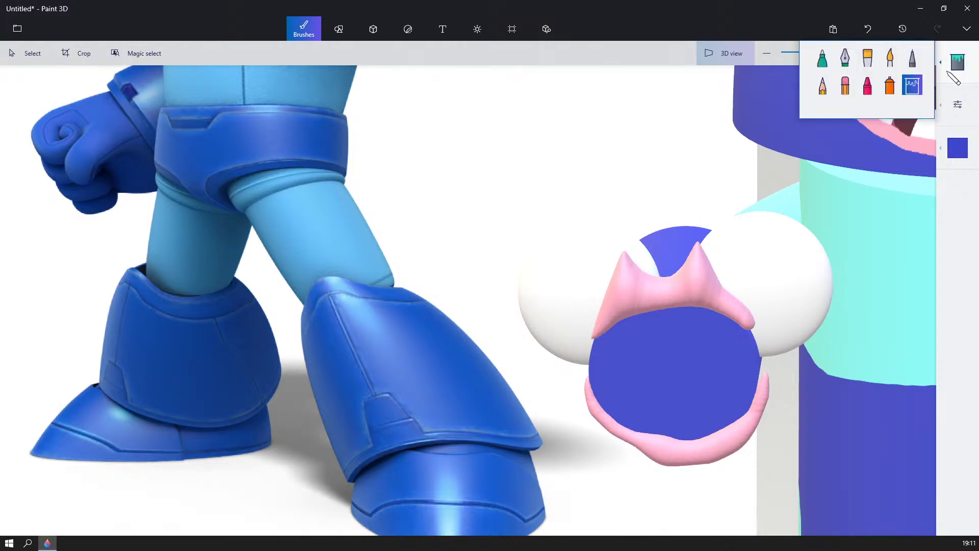
{"action": "left_click", "coordinate": [821, 57]}
{"action": "scroll", "coordinate": [631, 234], "scroll_direction": "up", "scroll_amount": 3}
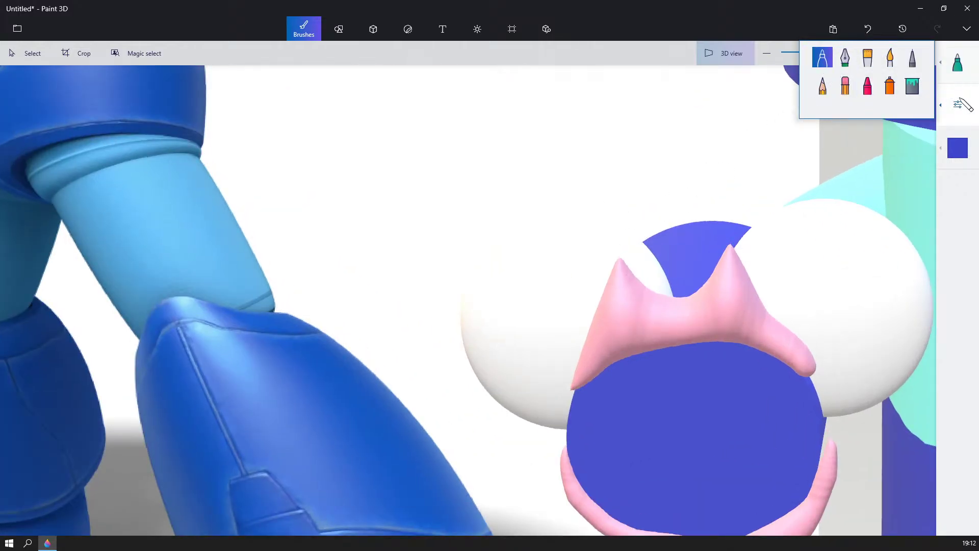
{"action": "mouse_move", "coordinate": [958, 103]}
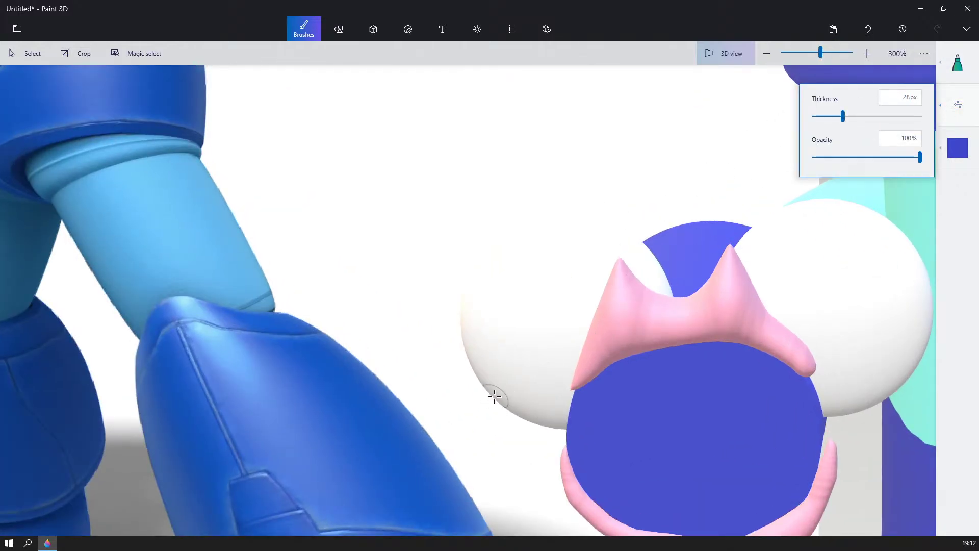
- Paint an indigo eyelid edge diagonally across the cannon's outer white eye and around its side and lower rim
{"action": "mouse_move", "coordinate": [495, 396]}
{"action": "left_mouse_down"}
{"action": "mouse_move", "coordinate": [542, 303]}
{"action": "mouse_move", "coordinate": [657, 258]}
{"action": "left_mouse_up"}
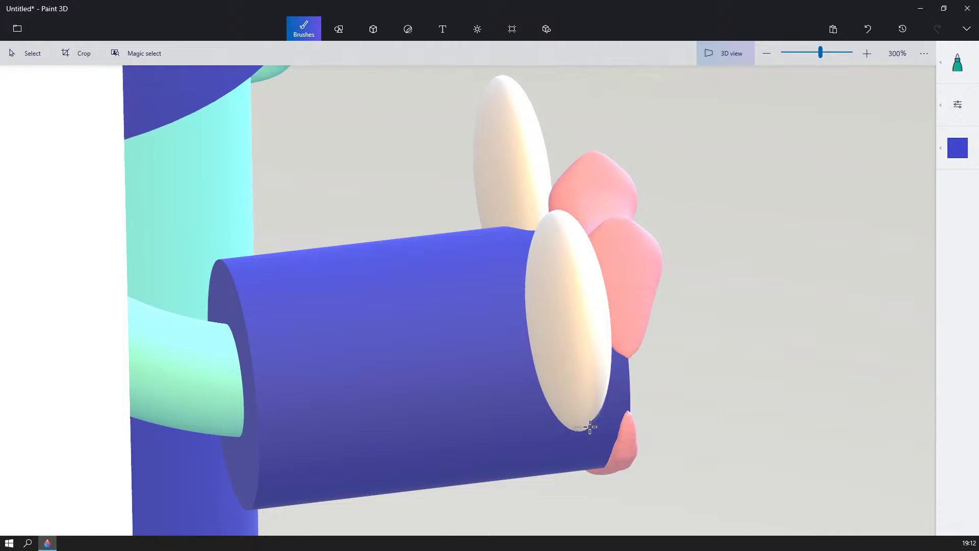
{"action": "left_click_drag", "start_coordinate": [588, 425], "coordinate": [543, 383]}
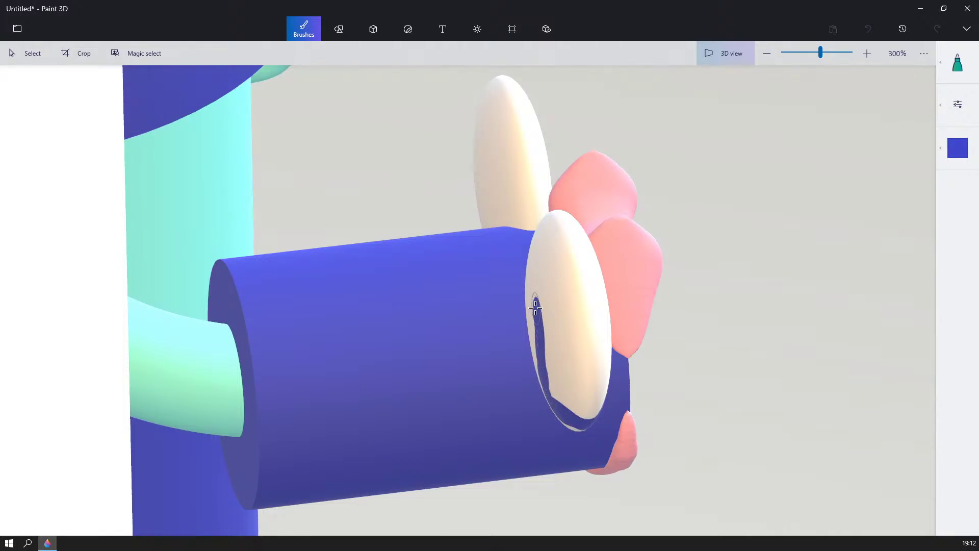
{"action": "right_click_drag", "start_coordinate": [534, 257], "coordinate": [414, 371]}
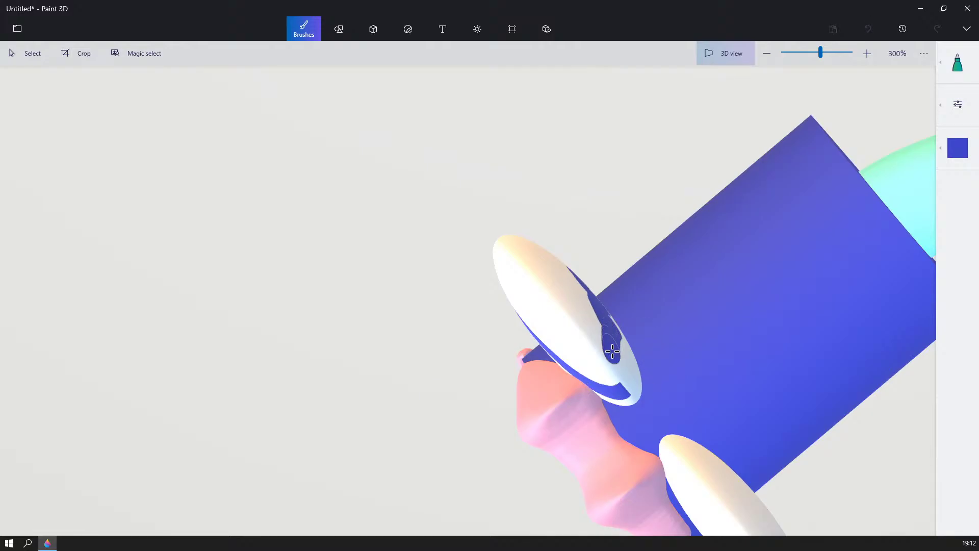
{"action": "left_click_drag", "start_coordinate": [612, 351], "coordinate": [629, 383]}
{"action": "right_click_drag", "start_coordinate": [656, 396], "coordinate": [889, 179]}
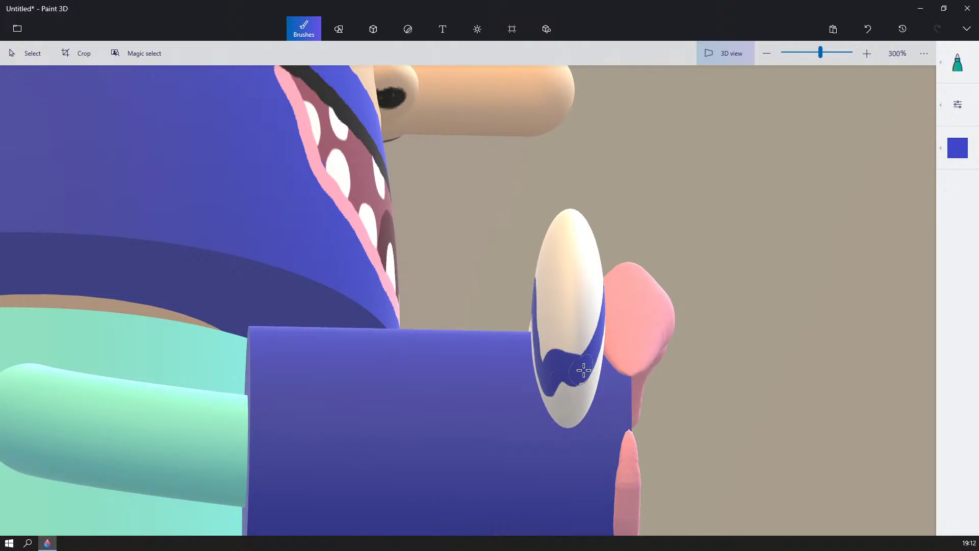
{"action": "left_click_drag", "start_coordinate": [573, 382], "coordinate": [556, 434]}
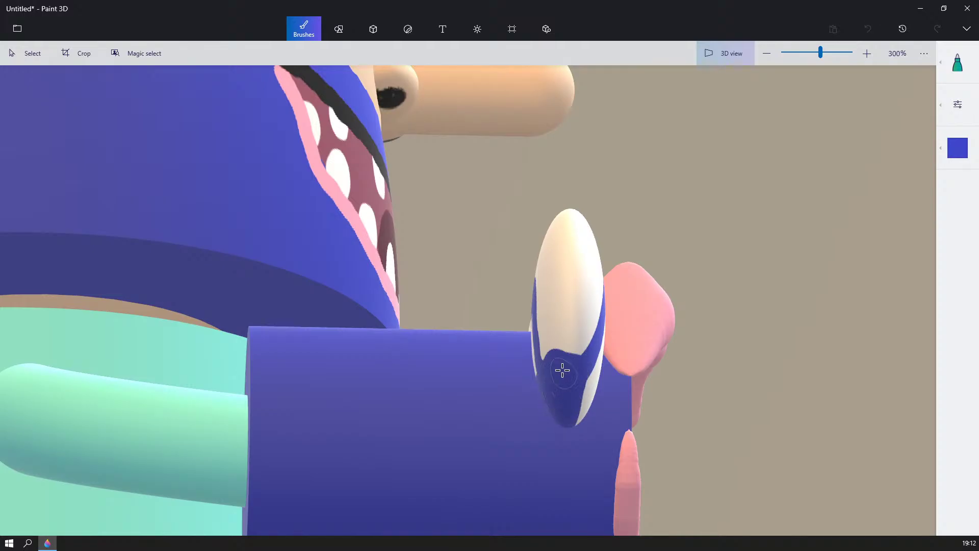
{"action": "left_click_drag", "start_coordinate": [579, 332], "coordinate": [534, 369]}
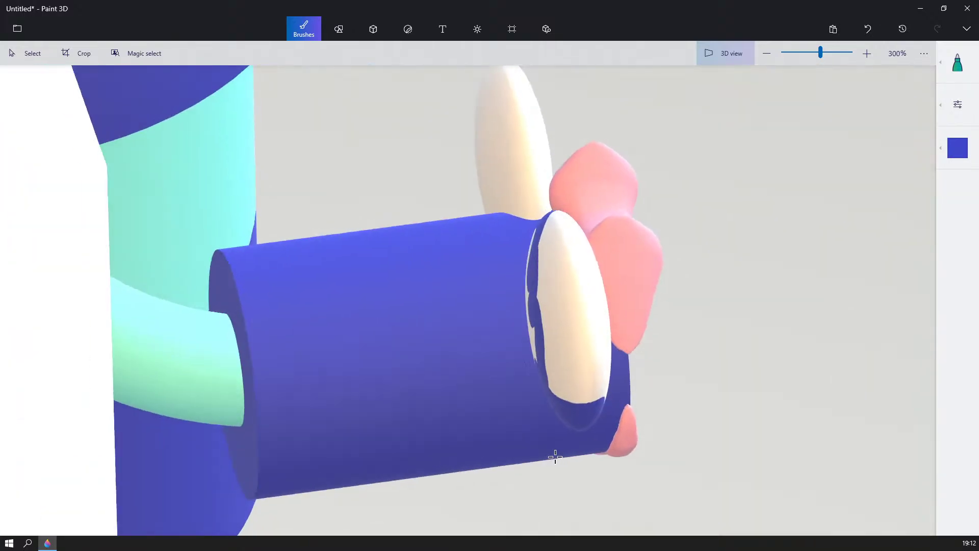
- Cover the back and lower outer side of the same eye with indigo
{"action": "scroll", "coordinate": [586, 486], "scroll_direction": "up", "scroll_amount": 3}
{"action": "scroll", "coordinate": [586, 485], "scroll_direction": "down", "scroll_amount": 2}
{"action": "right_click_drag", "start_coordinate": [575, 479], "coordinate": [583, 277]}
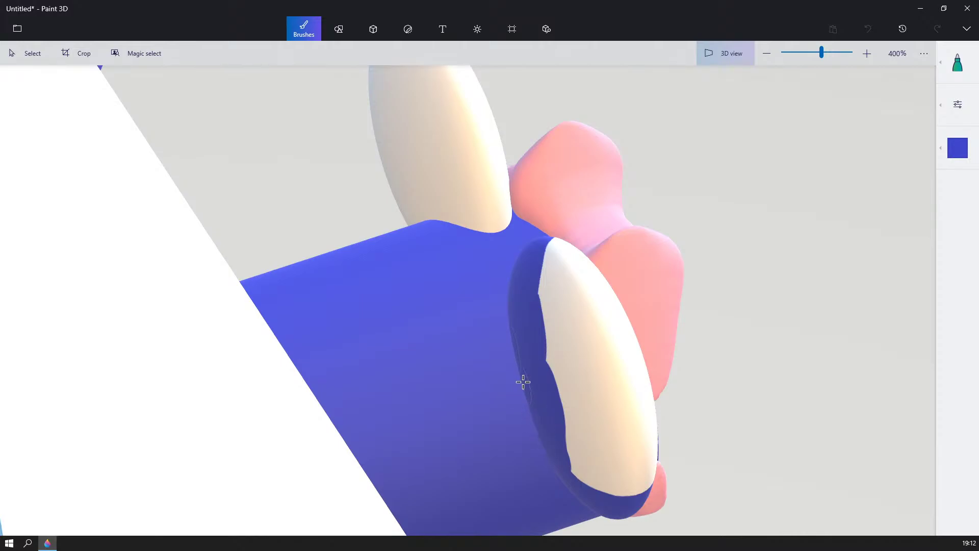
{"action": "mouse_move", "coordinate": [555, 374]}
{"action": "left_mouse_down"}
{"action": "mouse_move", "coordinate": [594, 398]}
{"action": "mouse_move", "coordinate": [563, 417]}
{"action": "left_mouse_up"}
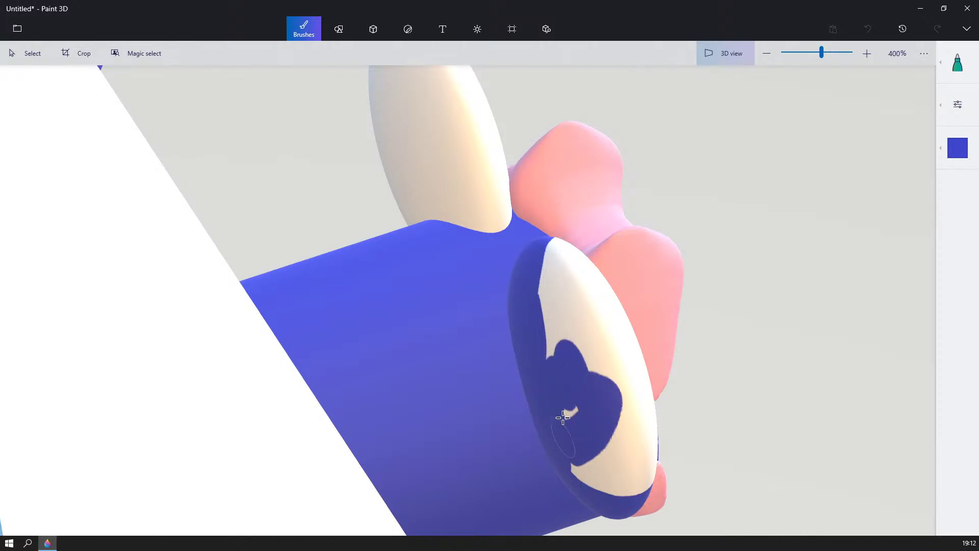
{"action": "left_click_drag", "start_coordinate": [603, 445], "coordinate": [612, 398]}
{"action": "right_click_drag", "start_coordinate": [612, 398], "coordinate": [593, 384]}
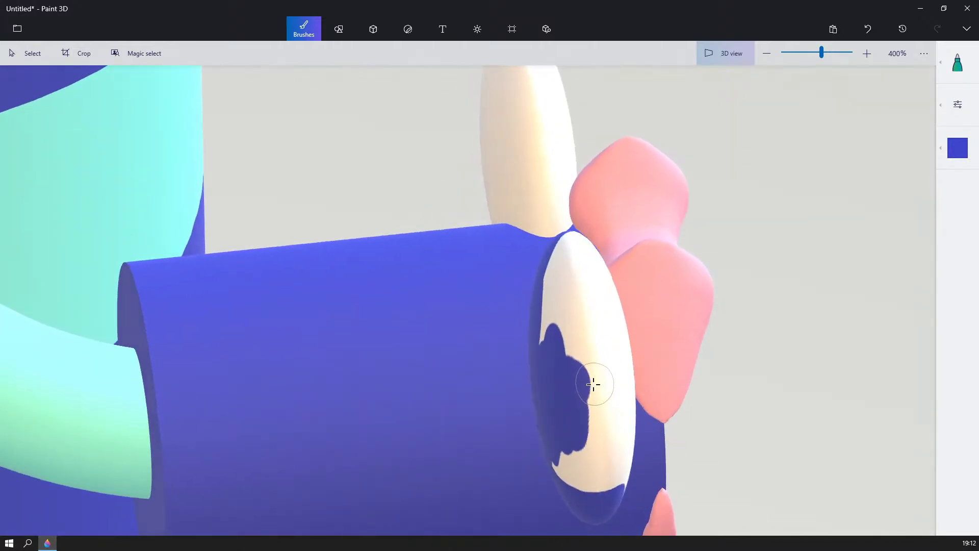
{"action": "mouse_move", "coordinate": [571, 442]}
{"action": "left_mouse_down"}
{"action": "mouse_move", "coordinate": [559, 449]}
{"action": "mouse_move", "coordinate": [584, 448]}
{"action": "mouse_move", "coordinate": [592, 468]}
{"action": "left_mouse_up"}
{"action": "right_click_drag", "start_coordinate": [607, 457], "coordinate": [546, 448]}
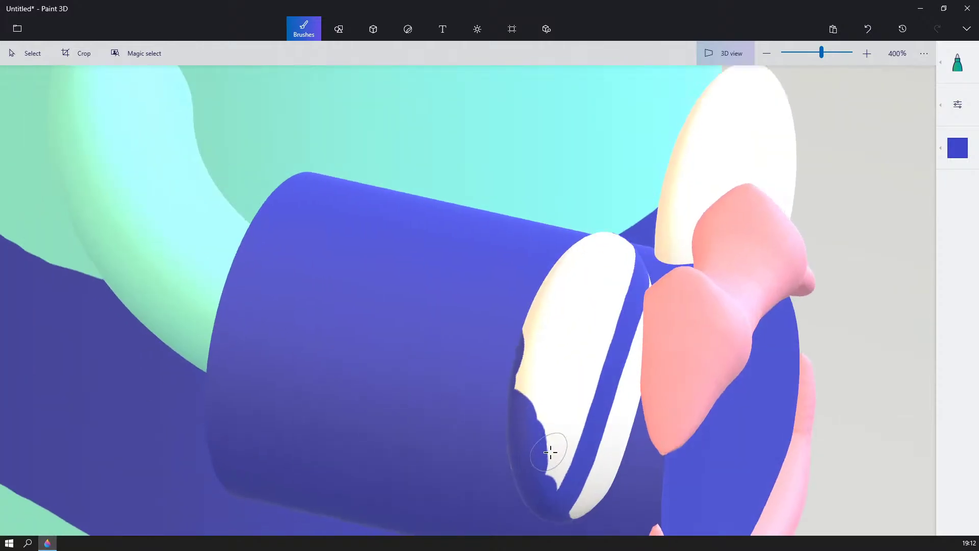
{"action": "mouse_move", "coordinate": [546, 448]}
{"action": "left_mouse_down"}
{"action": "mouse_move", "coordinate": [560, 453]}
{"action": "mouse_move", "coordinate": [590, 367]}
{"action": "mouse_move", "coordinate": [535, 376]}
{"action": "mouse_move", "coordinate": [541, 368]}
{"action": "left_mouse_up"}
- Paint the remaining white on the eye's upper outer side indigo to complete the eyelid
{"action": "mouse_move", "coordinate": [542, 368]}
{"action": "right_mouse_down"}
{"action": "mouse_move", "coordinate": [558, 355]}
{"action": "mouse_move", "coordinate": [555, 380]}
{"action": "mouse_move", "coordinate": [586, 357]}
{"action": "right_mouse_up"}
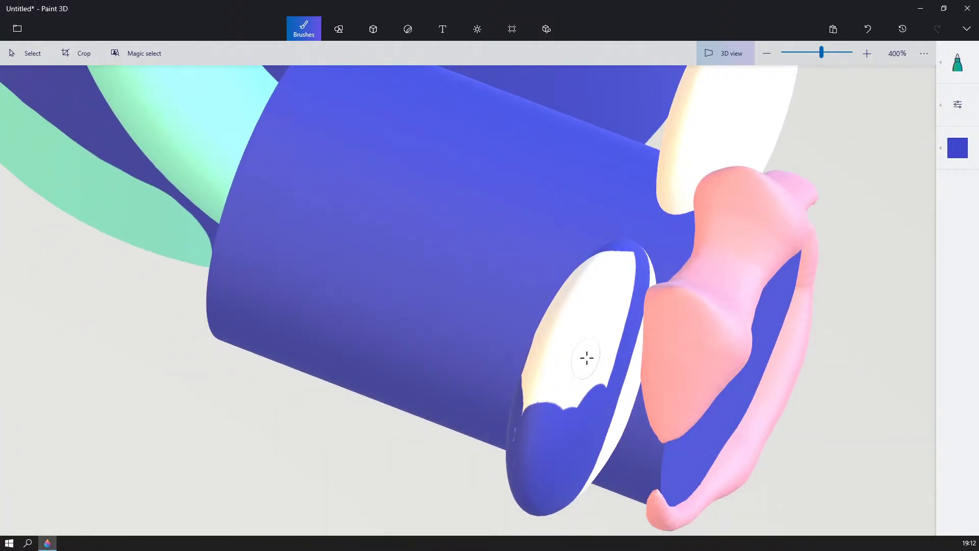
{"action": "mouse_move", "coordinate": [566, 368]}
{"action": "left_mouse_down"}
{"action": "mouse_move", "coordinate": [542, 376]}
{"action": "mouse_move", "coordinate": [557, 321]}
{"action": "mouse_move", "coordinate": [542, 331]}
{"action": "mouse_move", "coordinate": [590, 394]}
{"action": "mouse_move", "coordinate": [601, 389]}
{"action": "mouse_move", "coordinate": [631, 265]}
{"action": "left_mouse_up"}
{"action": "right_click_drag", "start_coordinate": [610, 330], "coordinate": [606, 353]}
{"action": "mouse_move", "coordinate": [598, 279]}
{"action": "left_mouse_down"}
{"action": "mouse_move", "coordinate": [595, 312]}
{"action": "mouse_move", "coordinate": [568, 325]}
{"action": "left_mouse_up"}
{"action": "mouse_move", "coordinate": [568, 326]}
{"action": "right_mouse_down"}
{"action": "mouse_move", "coordinate": [595, 359]}
{"action": "mouse_move", "coordinate": [572, 328]}
{"action": "right_mouse_up"}
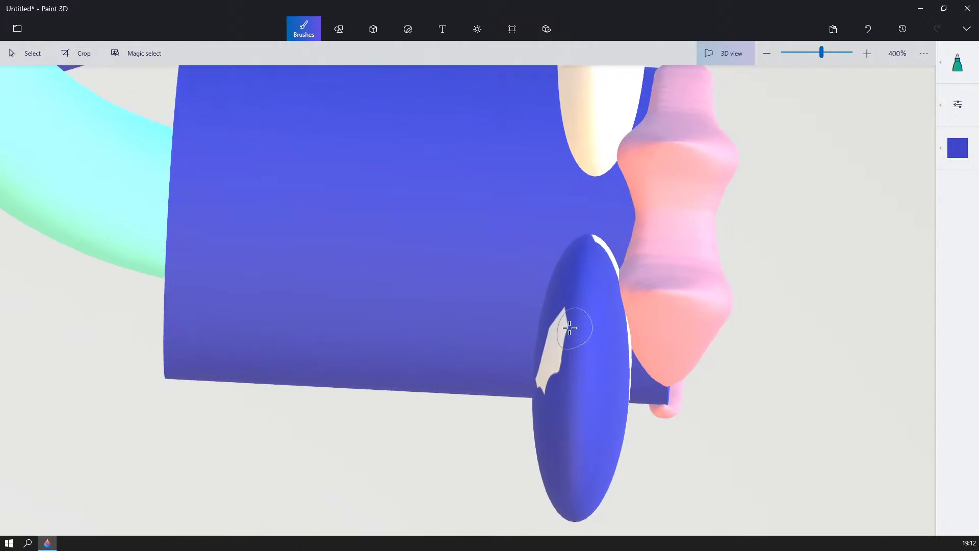
{"action": "left_click_drag", "start_coordinate": [572, 328], "coordinate": [566, 305]}
- Paint a round black pupil on the white area below the indigo eyelid
{"action": "right_click_drag", "start_coordinate": [548, 392], "coordinate": [431, 221]}
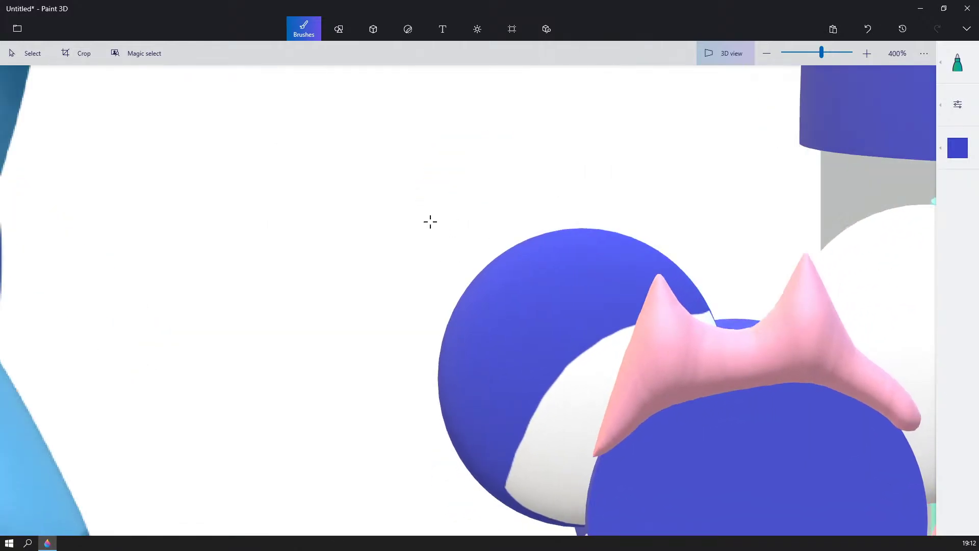
{"action": "scroll", "coordinate": [429, 221], "scroll_direction": "down", "scroll_amount": 2}
{"action": "scroll", "coordinate": [433, 253], "scroll_direction": "up", "scroll_amount": 2}
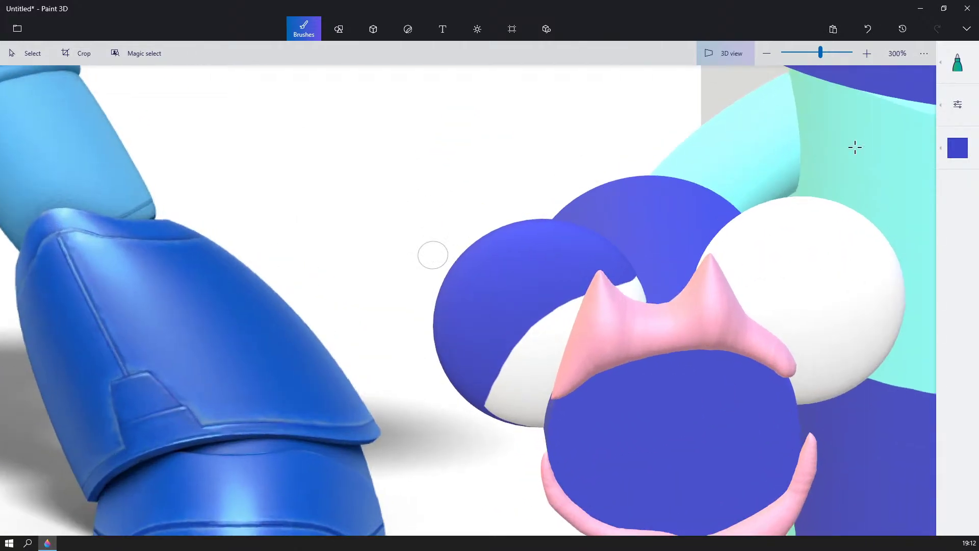
{"action": "left_click", "coordinate": [955, 150]}
{"action": "left_click", "coordinate": [877, 206]}
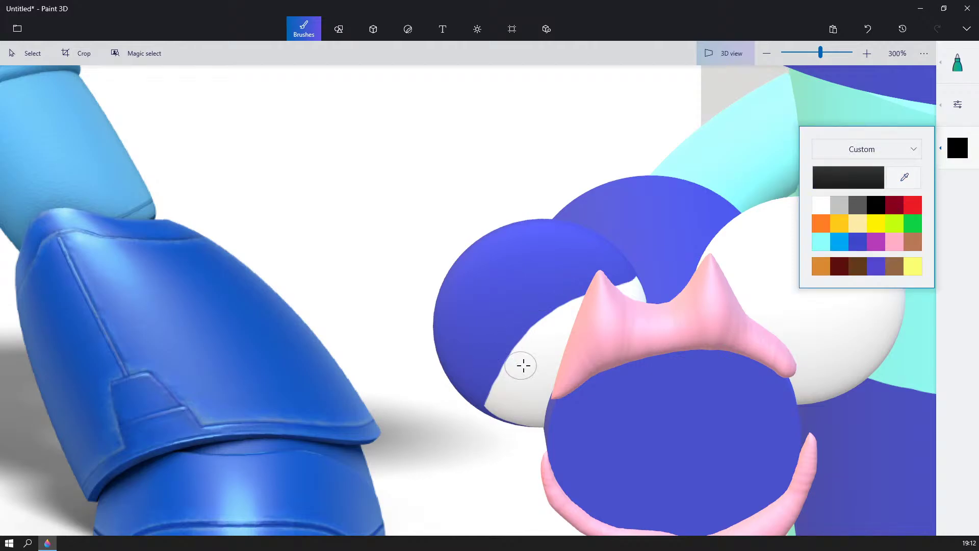
{"action": "left_click_drag", "start_coordinate": [523, 365], "coordinate": [530, 355]}
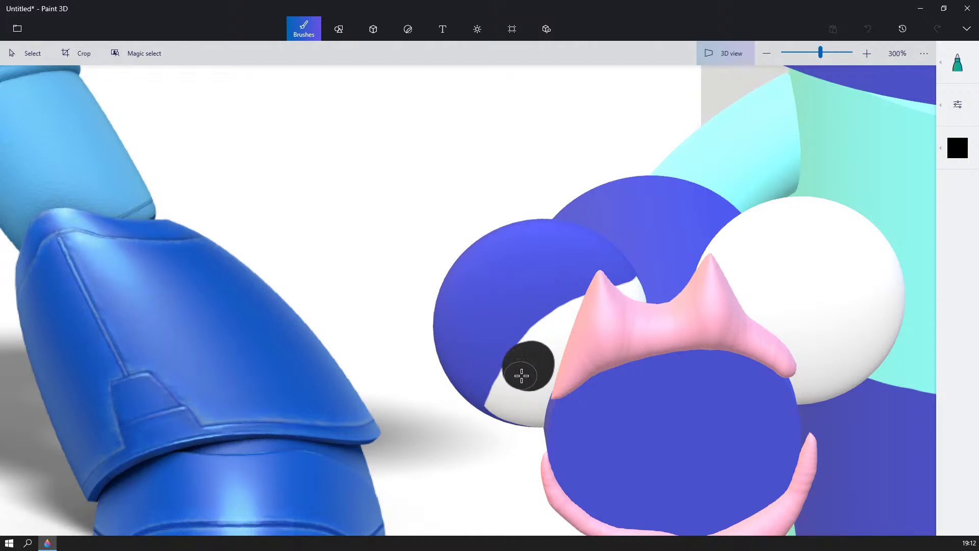
- Enlarge the black pupil with more strokes so that it overlaps the eyelid's edge
{"action": "right_click_drag", "start_coordinate": [745, 253], "coordinate": [656, 234]}
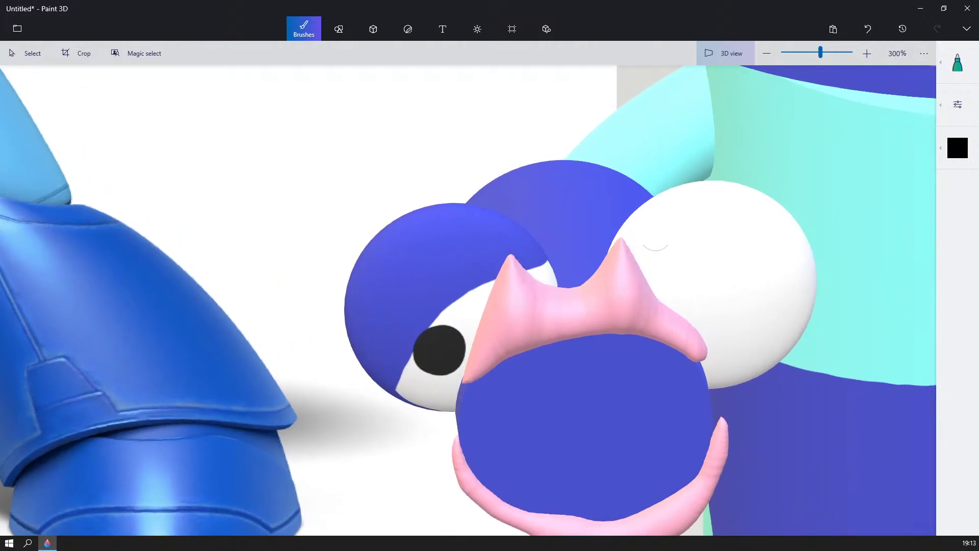
{"action": "left_click", "coordinate": [957, 157]}
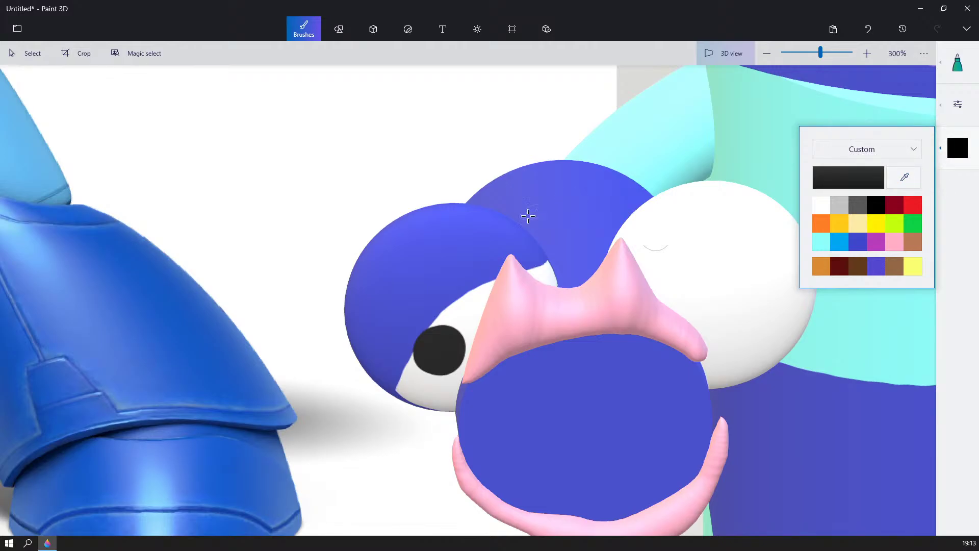
{"action": "left_click_drag", "start_coordinate": [528, 216], "coordinate": [592, 214]}
{"action": "scroll", "coordinate": [446, 356], "scroll_direction": "up", "scroll_amount": 3}
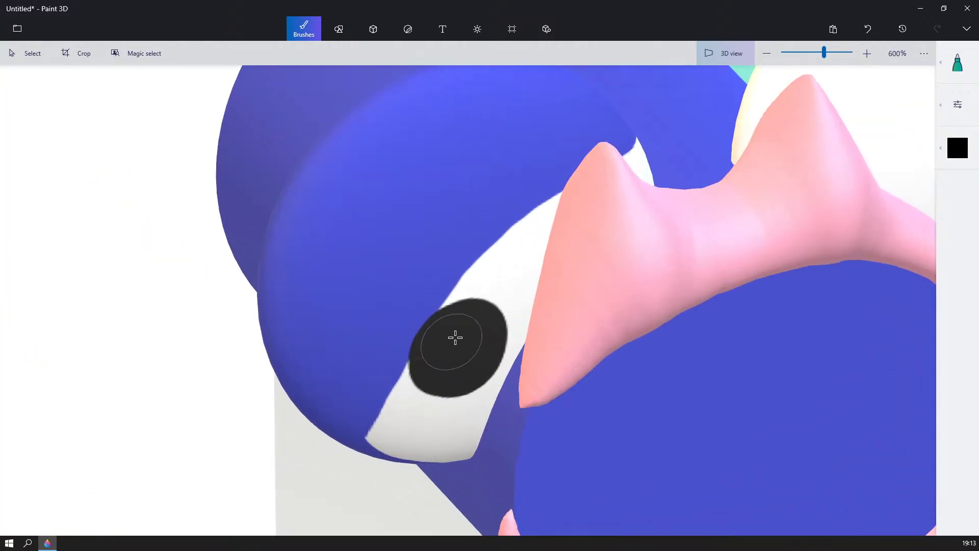
{"action": "mouse_move", "coordinate": [455, 337]}
{"action": "left_mouse_down"}
{"action": "mouse_move", "coordinate": [457, 321]}
{"action": "mouse_move", "coordinate": [437, 366]}
{"action": "mouse_move", "coordinate": [435, 341]}
{"action": "mouse_move", "coordinate": [453, 328]}
{"action": "mouse_move", "coordinate": [434, 373]}
{"action": "mouse_move", "coordinate": [482, 350]}
{"action": "mouse_move", "coordinate": [468, 317]}
{"action": "mouse_move", "coordinate": [437, 325]}
{"action": "mouse_move", "coordinate": [428, 345]}
{"action": "left_mouse_up"}
{"action": "left_click_drag", "start_coordinate": [431, 366], "coordinate": [452, 354]}
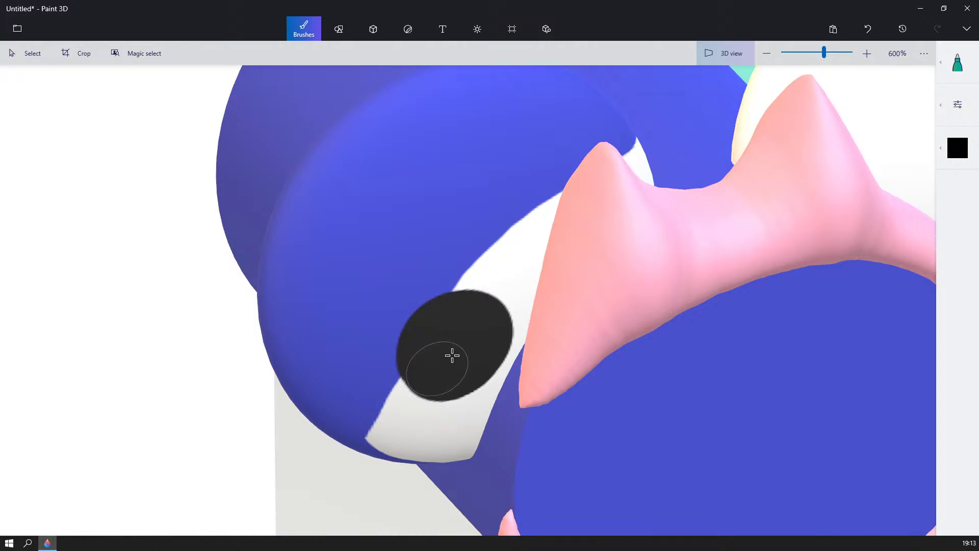
- Paint two small white highlights on the upper and lower parts of the black pupil with a 3 px marker
{"action": "scroll", "coordinate": [528, 316], "scroll_direction": "down", "scroll_amount": 5}
{"action": "scroll", "coordinate": [529, 283], "scroll_direction": "up", "scroll_amount": 3}
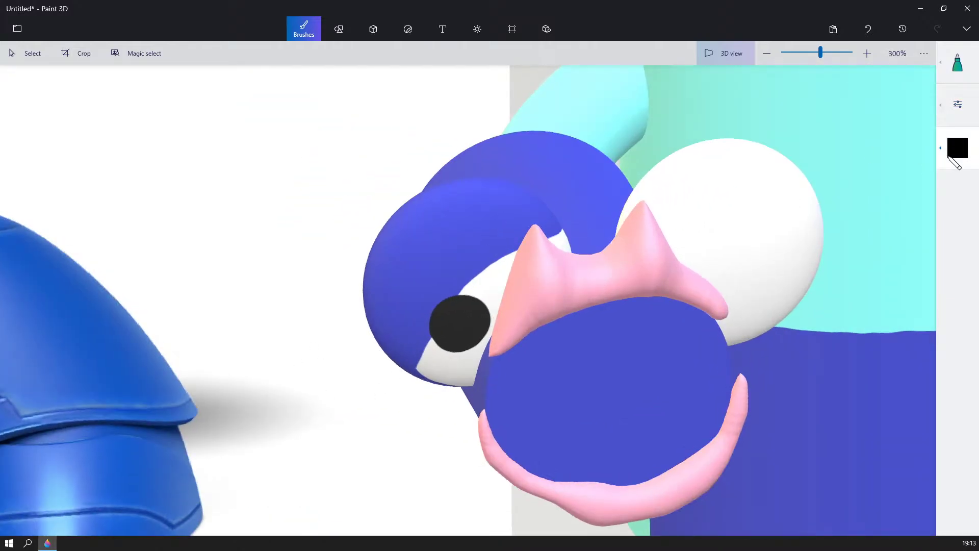
{"action": "left_click", "coordinate": [963, 149]}
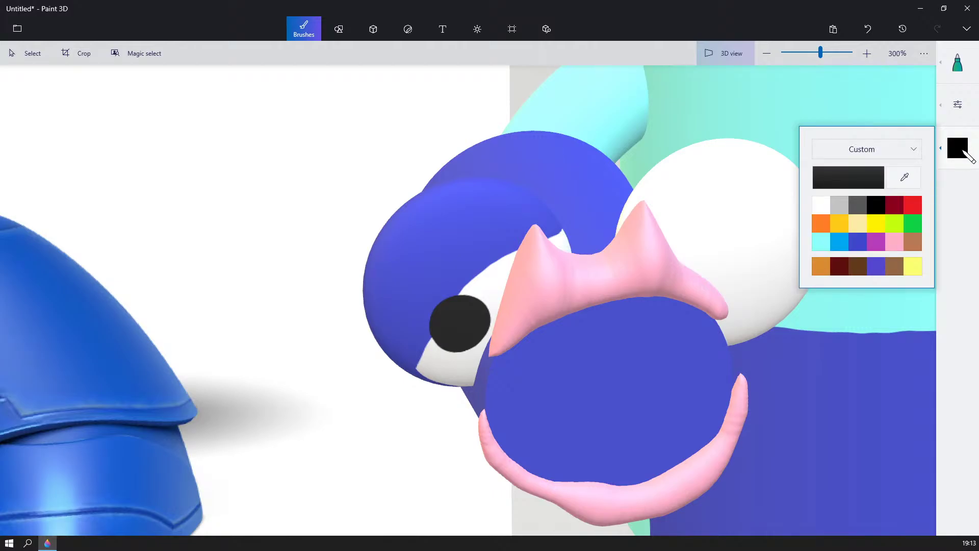
{"action": "left_click", "coordinate": [822, 205]}
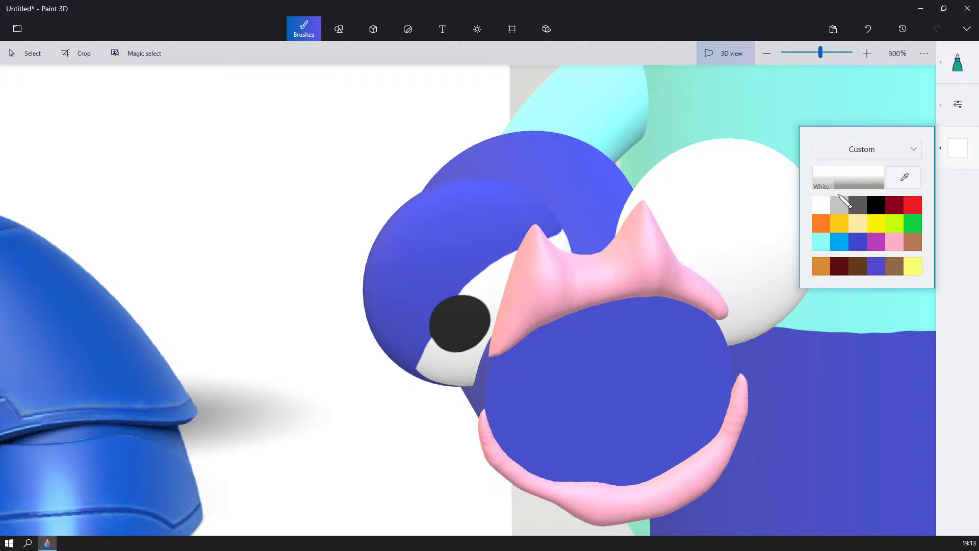
{"action": "left_click", "coordinate": [957, 63]}
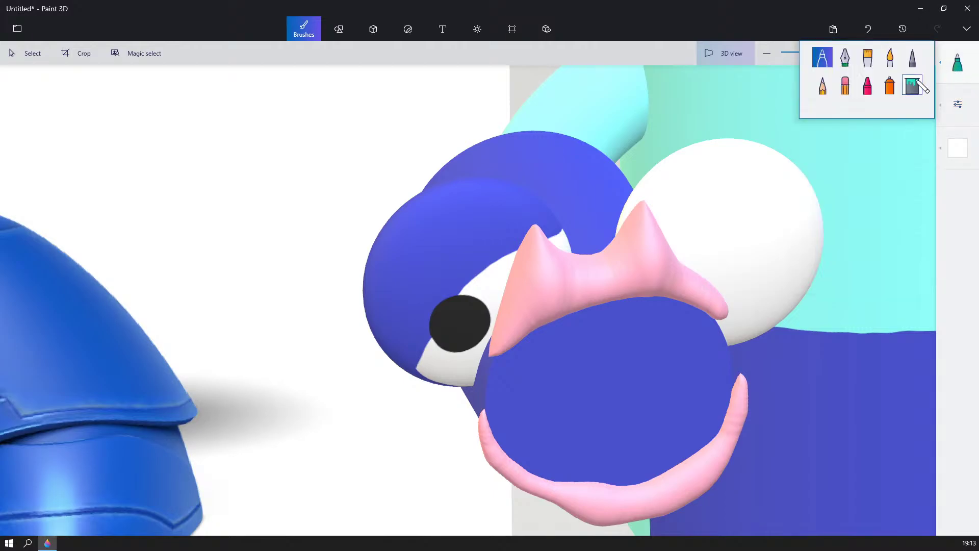
{"action": "left_click", "coordinate": [958, 104]}
{"action": "left_click_drag", "start_coordinate": [845, 116], "coordinate": [834, 117]}
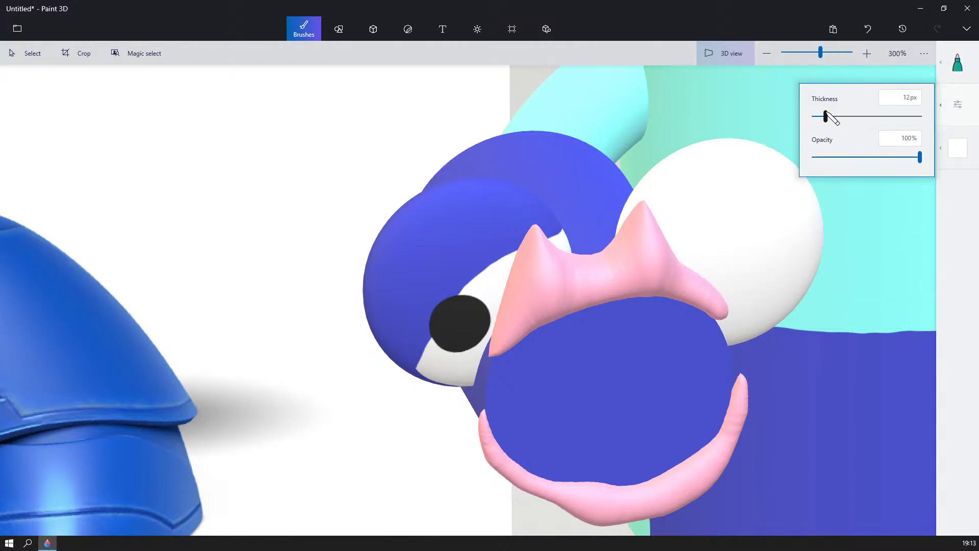
{"action": "left_click_drag", "start_coordinate": [831, 113], "coordinate": [817, 124]}
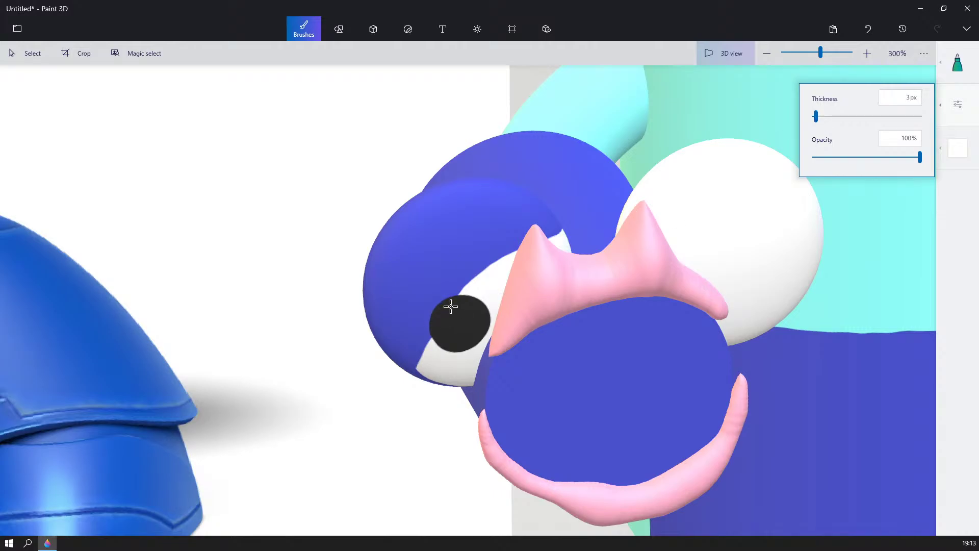
{"action": "left_click_drag", "start_coordinate": [451, 306], "coordinate": [466, 302]}
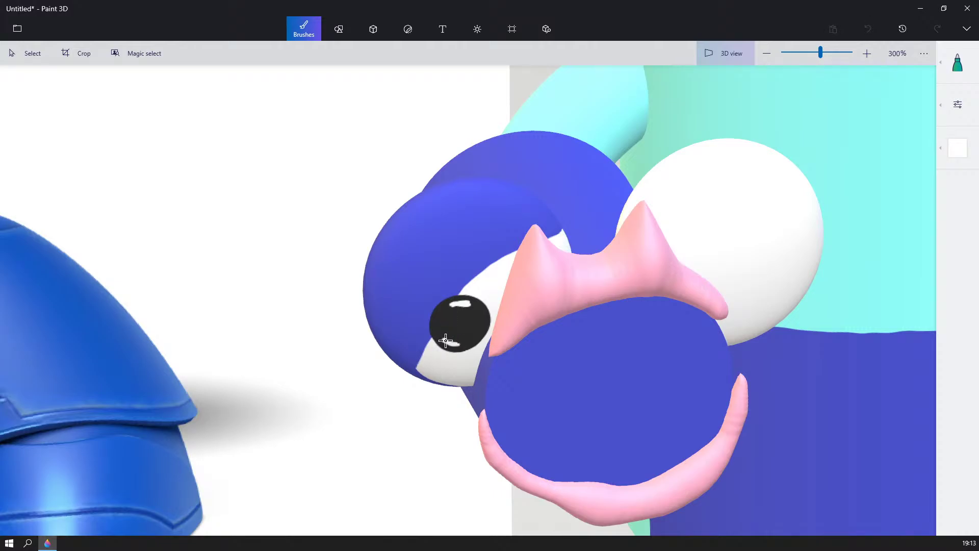
- Paint indigo over the part of the pupil overlapping the eyelid with the marker, restoring the lid's edge
{"action": "right_click_drag", "start_coordinate": [631, 272], "coordinate": [627, 261]}
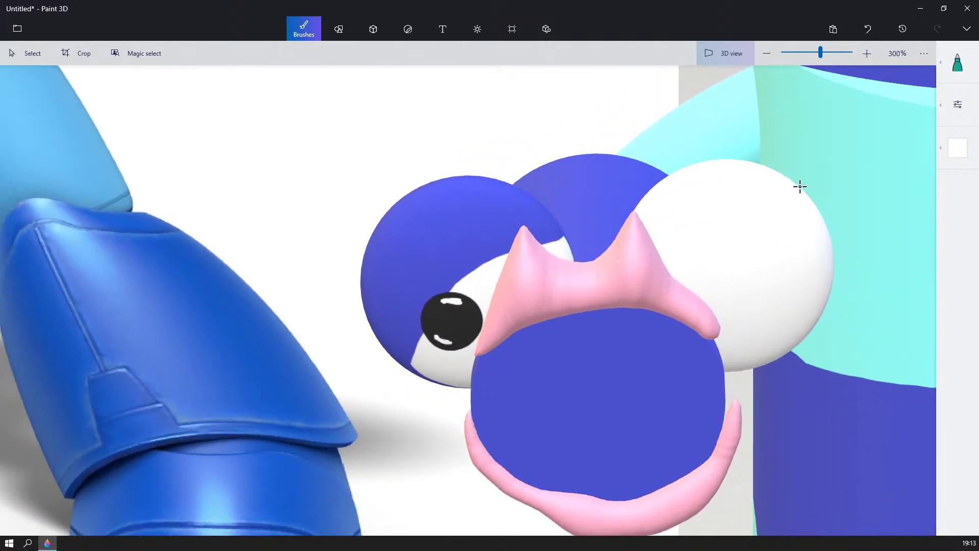
{"action": "left_click", "coordinate": [956, 63]}
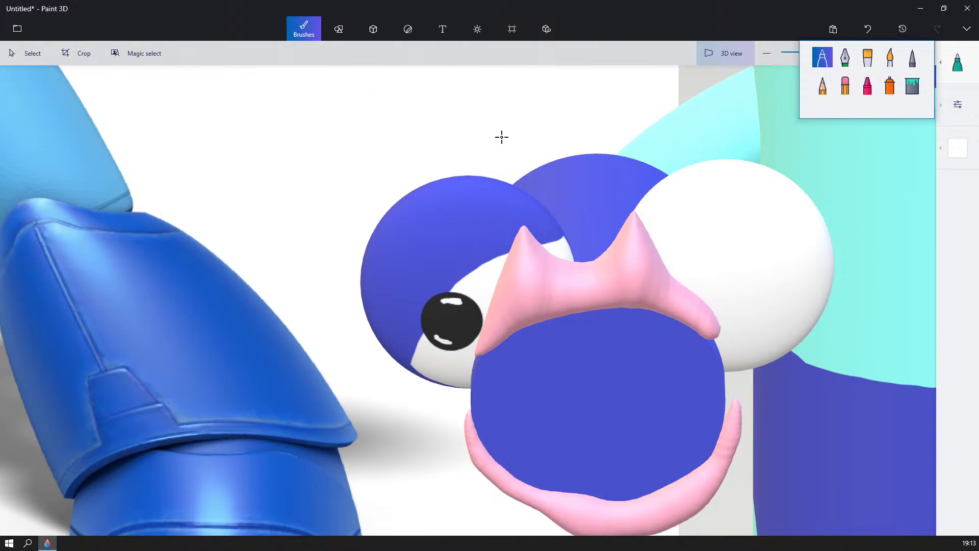
{"action": "left_click", "coordinate": [21, 58]}
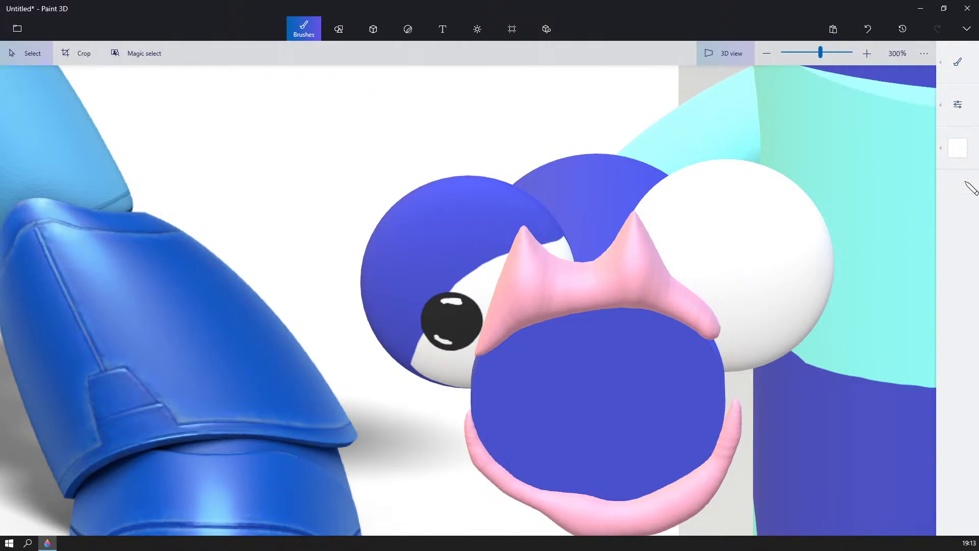
{"action": "left_click", "coordinate": [958, 149]}
{"action": "left_click", "coordinate": [851, 246]}
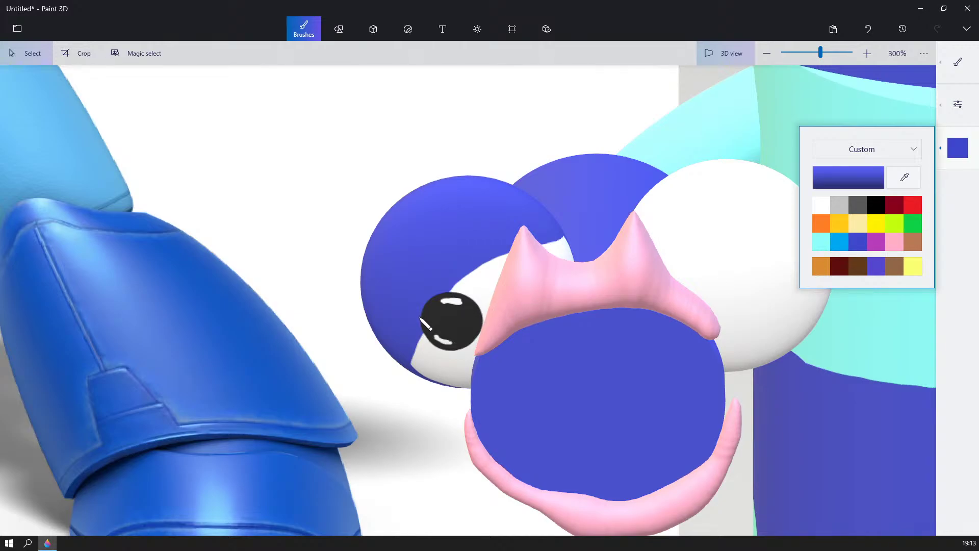
{"action": "left_click_drag", "start_coordinate": [418, 317], "coordinate": [432, 293]}
{"action": "left_click", "coordinate": [969, 68]}
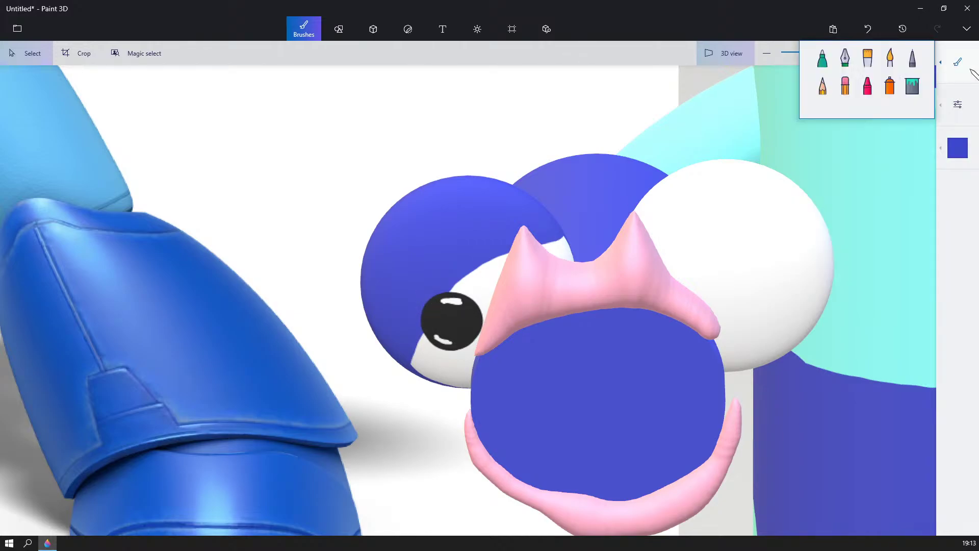
{"action": "left_click", "coordinate": [821, 57]}
{"action": "left_click_drag", "start_coordinate": [419, 332], "coordinate": [431, 310]}
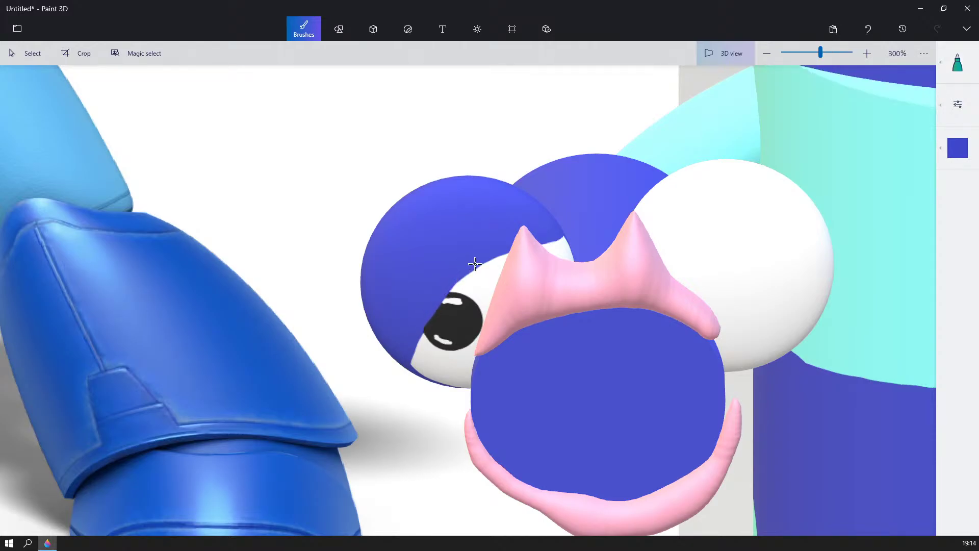
- Delete the plain white eye and put a copy of the painted eye in its place beside the upper lip
{"action": "left_click", "coordinate": [958, 63]}
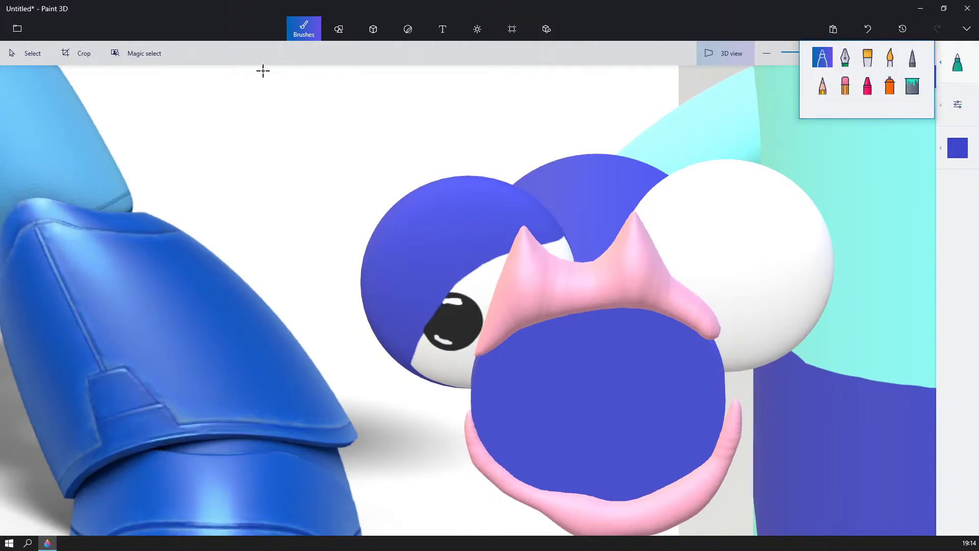
{"action": "left_click", "coordinate": [20, 56]}
{"action": "left_click", "coordinate": [798, 318]}
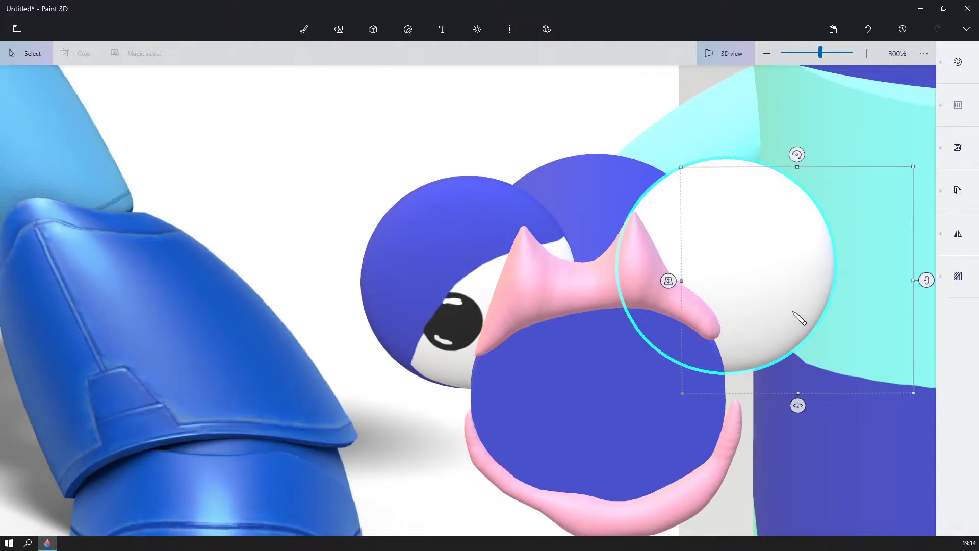
{"action": "key", "text": "Delete"}
{"action": "left_click", "coordinate": [435, 272]}
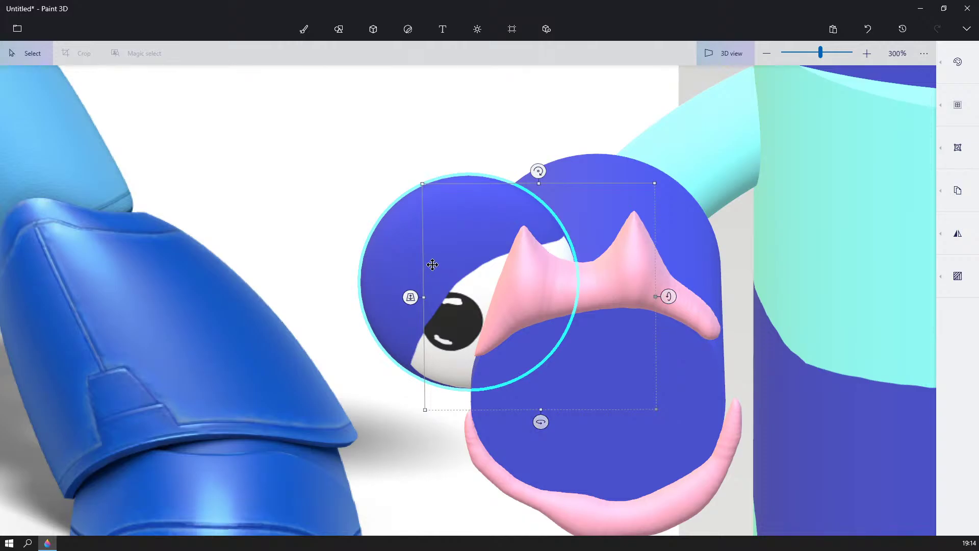
{"action": "key", "text": "ctrl+c"}
{"action": "key", "text": "ctrl+v"}
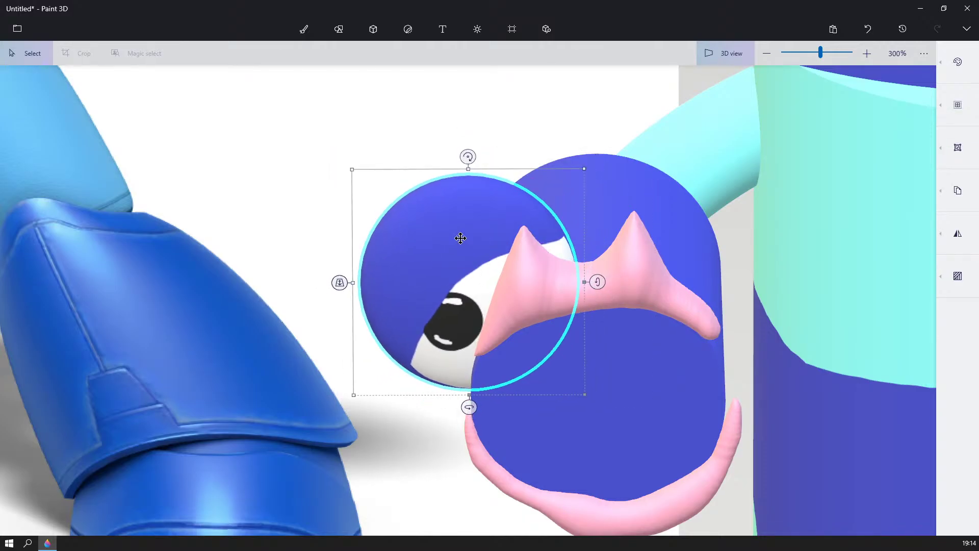
{"action": "left_click_drag", "start_coordinate": [458, 236], "coordinate": [729, 236]}
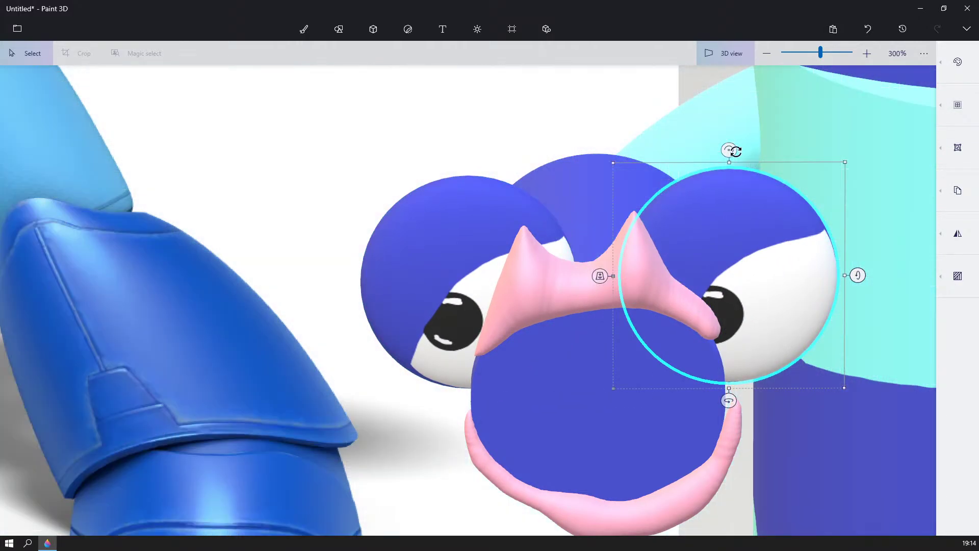
- Rotate the copied eye clockwise in the plane of the face
{"action": "left_click_drag", "start_coordinate": [732, 148], "coordinate": [844, 308]}
{"action": "scroll", "coordinate": [845, 308], "scroll_direction": "down", "scroll_amount": 2}
{"action": "scroll", "coordinate": [845, 308], "scroll_direction": "down", "scroll_amount": 2}
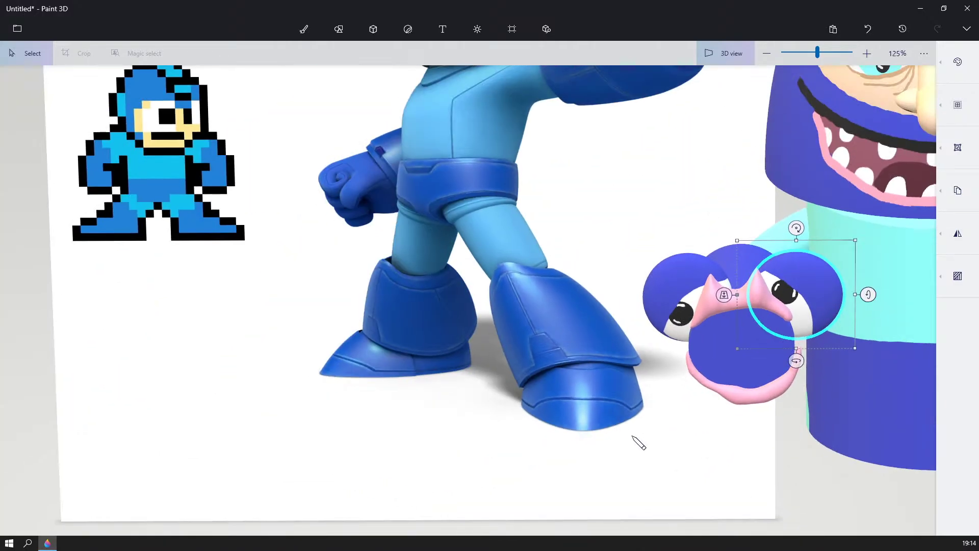
{"action": "left_click", "coordinate": [638, 442]}
{"action": "mouse_move", "coordinate": [692, 428]}
{"action": "right_mouse_down"}
{"action": "mouse_move", "coordinate": [750, 441]}
{"action": "mouse_move", "coordinate": [741, 428]}
{"action": "right_mouse_up"}
- Flip the copied eye horizontally so that it mirrors the original eye
{"action": "left_click", "coordinate": [767, 322]}
{"action": "right_click", "coordinate": [767, 321]}
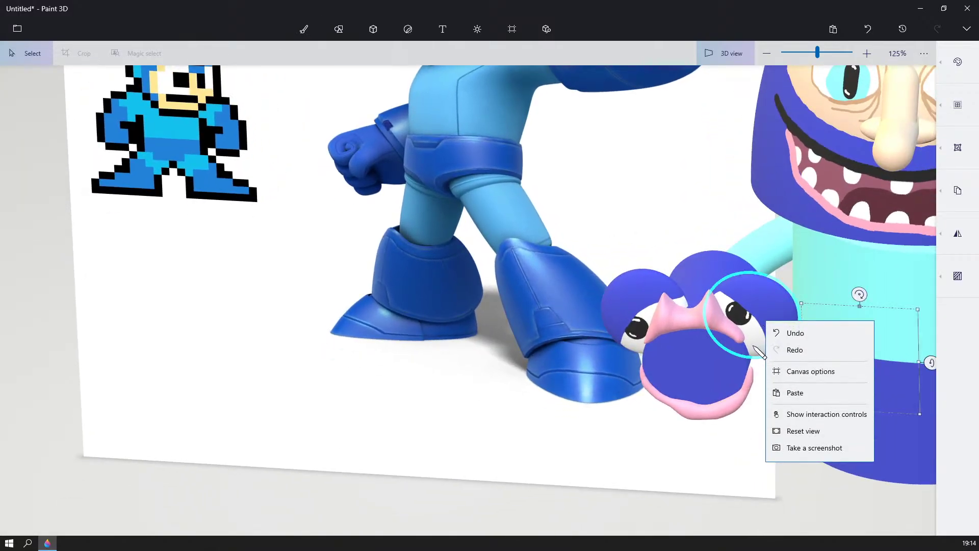
{"action": "right_click", "coordinate": [683, 457]}
{"action": "left_click", "coordinate": [642, 462]}
{"action": "left_click", "coordinate": [628, 452]}
{"action": "mouse_move", "coordinate": [628, 453]}
{"action": "right_mouse_down"}
{"action": "mouse_move", "coordinate": [691, 459]}
{"action": "mouse_move", "coordinate": [646, 451]}
{"action": "right_mouse_up"}
{"action": "left_click", "coordinate": [730, 300]}
{"action": "right_click_drag", "start_coordinate": [734, 447], "coordinate": [774, 445]}
{"action": "right_click", "coordinate": [745, 333]}
{"action": "mouse_move", "coordinate": [785, 302]}
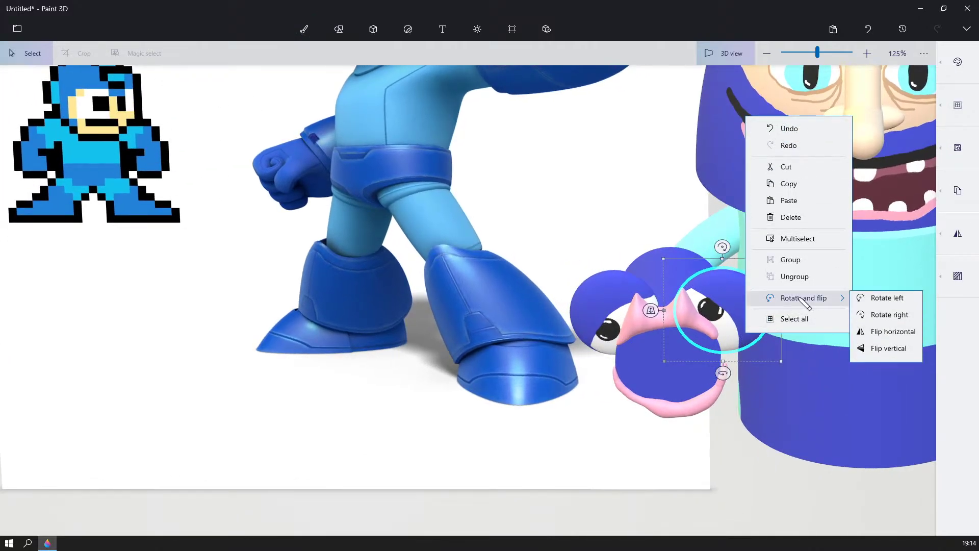
{"action": "left_click", "coordinate": [891, 337]}
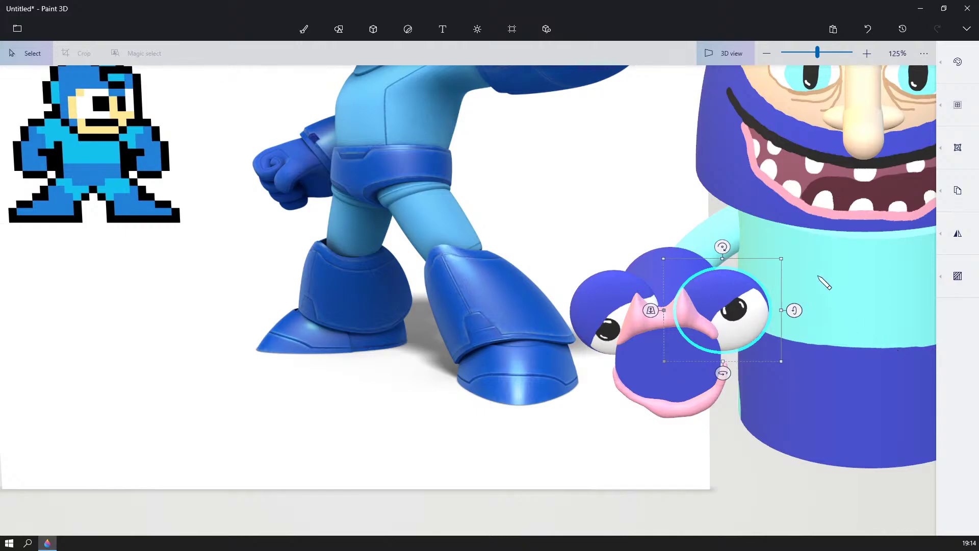
- Rotate both eyes so their lids slope down toward each other, and place them on either side of the upper lip
{"action": "left_click_drag", "start_coordinate": [722, 246], "coordinate": [707, 316]}
{"action": "left_click", "coordinate": [592, 334]}
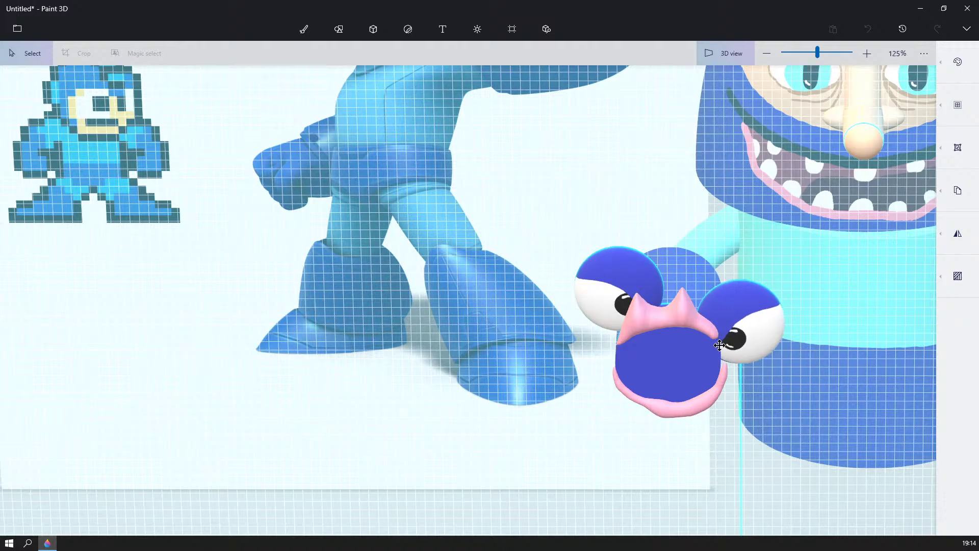
{"action": "left_click", "coordinate": [633, 289]}
{"action": "left_click_drag", "start_coordinate": [633, 289], "coordinate": [611, 326]}
- Move the upper lip slightly to sit along the upper rim of the cannon's mouth opening
{"action": "right_click_drag", "start_coordinate": [712, 481], "coordinate": [739, 452]}
{"action": "left_click", "coordinate": [681, 355]}
{"action": "right_click_drag", "start_coordinate": [817, 411], "coordinate": [817, 376]}
{"action": "left_click_drag", "start_coordinate": [640, 336], "coordinate": [642, 349]}
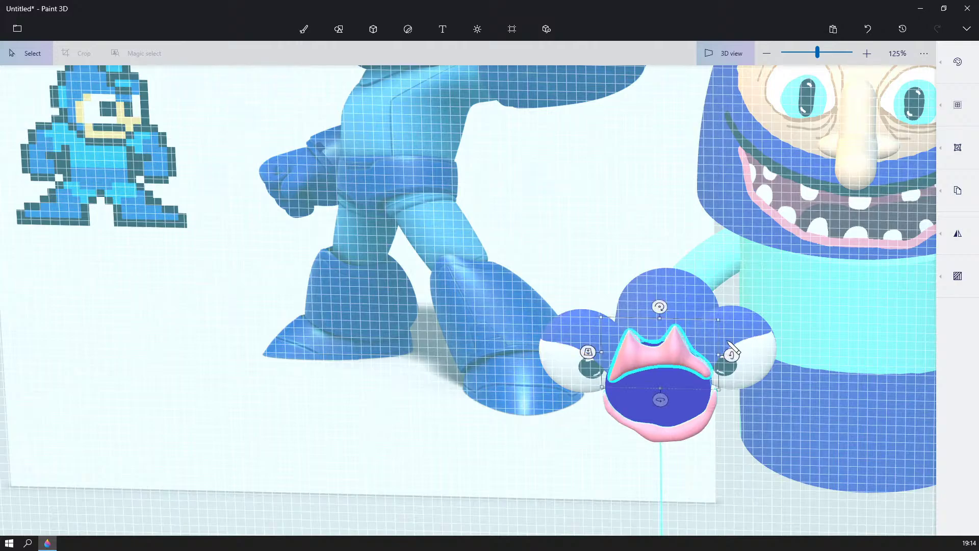
- Raise both eyes from the cannon's sides toward its upper surface, just above the lips
{"action": "left_click", "coordinate": [735, 352]}
{"action": "mouse_move", "coordinate": [704, 424]}
{"action": "right_mouse_down"}
{"action": "mouse_move", "coordinate": [762, 437]}
{"action": "mouse_move", "coordinate": [721, 445]}
{"action": "mouse_move", "coordinate": [695, 431]}
{"action": "mouse_move", "coordinate": [716, 425]}
{"action": "right_mouse_up"}
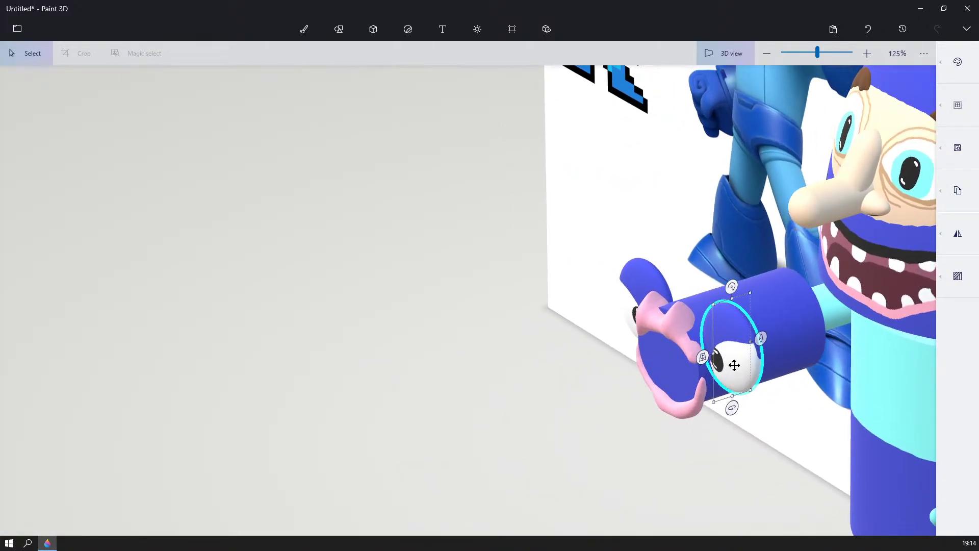
{"action": "left_click_drag", "start_coordinate": [734, 365], "coordinate": [717, 332]}
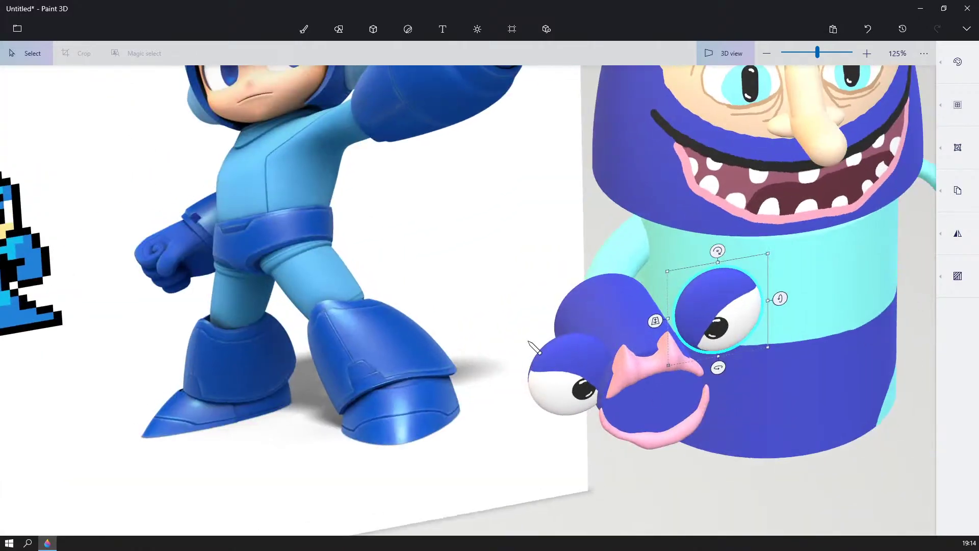
{"action": "left_click", "coordinate": [555, 367]}
{"action": "left_click_drag", "start_coordinate": [556, 367], "coordinate": [587, 323]}
- Adjust the depth of the eye nearer the body along the cannon and move it inward beside the outer eye
{"action": "left_click", "coordinate": [741, 310]}
{"action": "right_click_drag", "start_coordinate": [779, 311], "coordinate": [698, 375]}
{"action": "left_click_drag", "start_coordinate": [708, 327], "coordinate": [710, 321]}
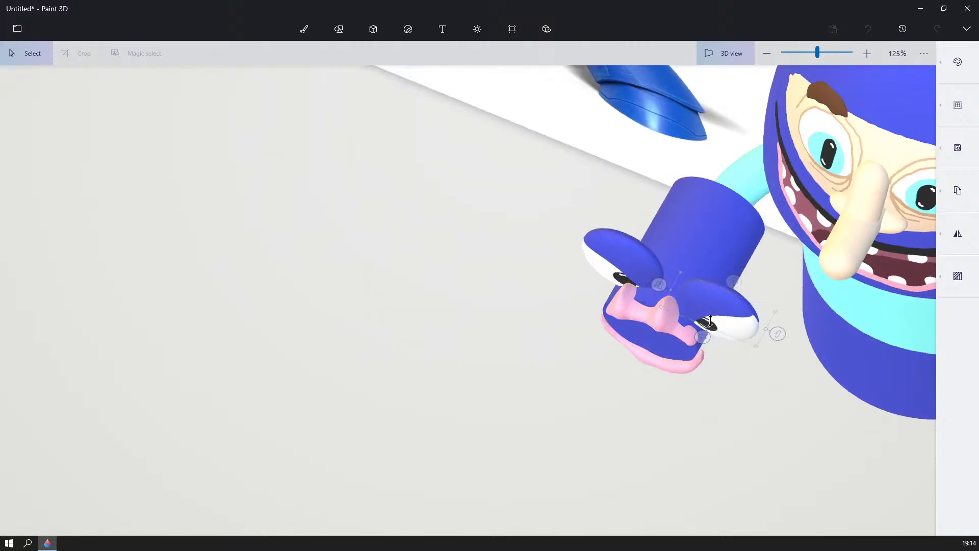
{"action": "right_click_drag", "start_coordinate": [710, 293], "coordinate": [692, 217]}
{"action": "left_click_drag", "start_coordinate": [703, 295], "coordinate": [725, 300]}
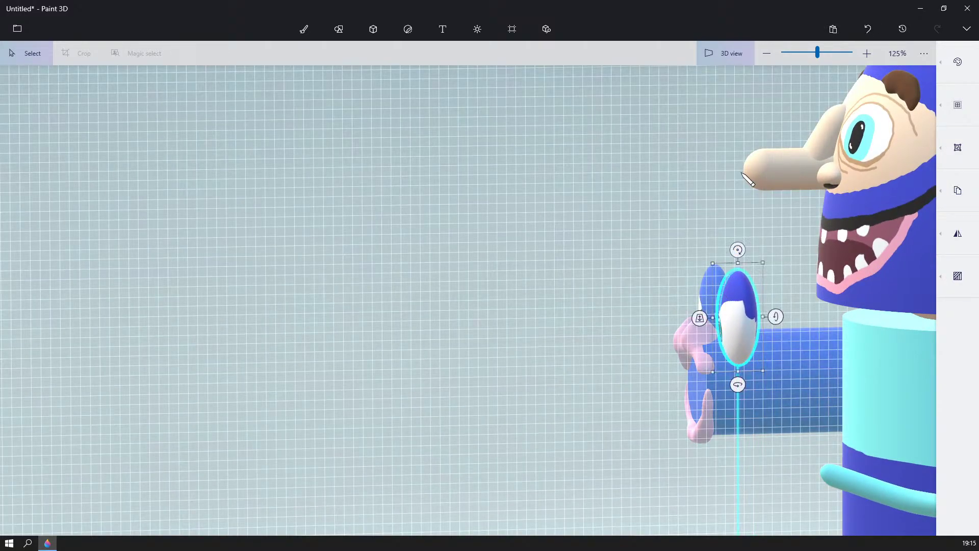
{"action": "right_click_drag", "start_coordinate": [744, 175], "coordinate": [888, 274]}
{"action": "left_click_drag", "start_coordinate": [750, 319], "coordinate": [729, 319]}
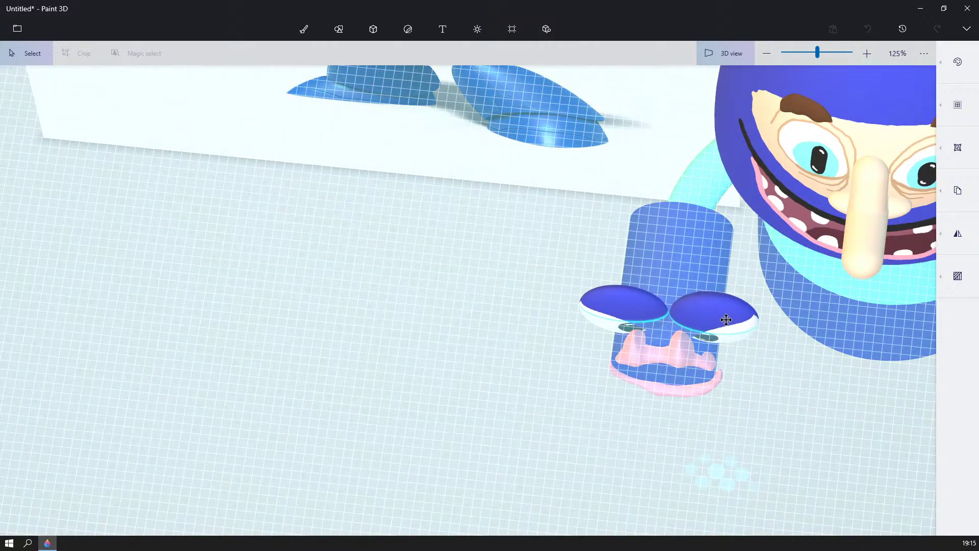
{"action": "left_click", "coordinate": [753, 383]}
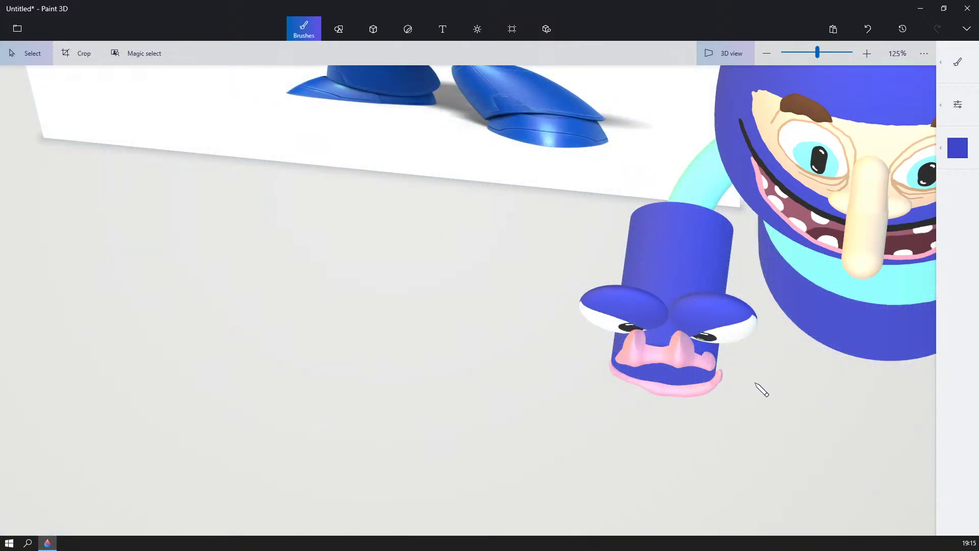
- Nudge the eyes on the cannon so that their indigo lids meet in the middle above the lips
{"action": "mouse_move", "coordinate": [754, 382]}
{"action": "right_mouse_down"}
{"action": "mouse_move", "coordinate": [765, 343]}
{"action": "mouse_move", "coordinate": [753, 307]}
{"action": "mouse_move", "coordinate": [777, 362]}
{"action": "right_mouse_up"}
{"action": "left_click", "coordinate": [698, 317]}
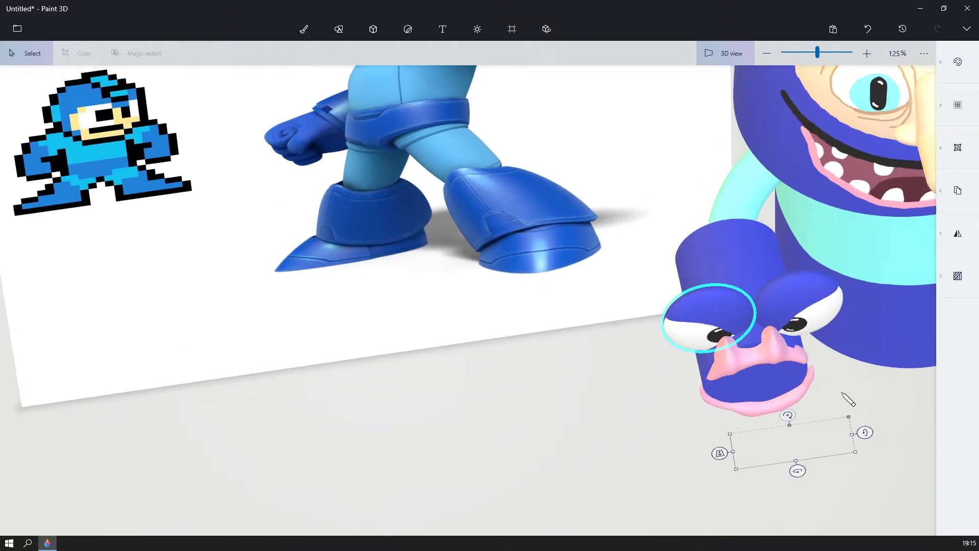
{"action": "right_click_drag", "start_coordinate": [842, 392], "coordinate": [842, 415]}
{"action": "left_click_drag", "start_coordinate": [719, 314], "coordinate": [726, 316]}
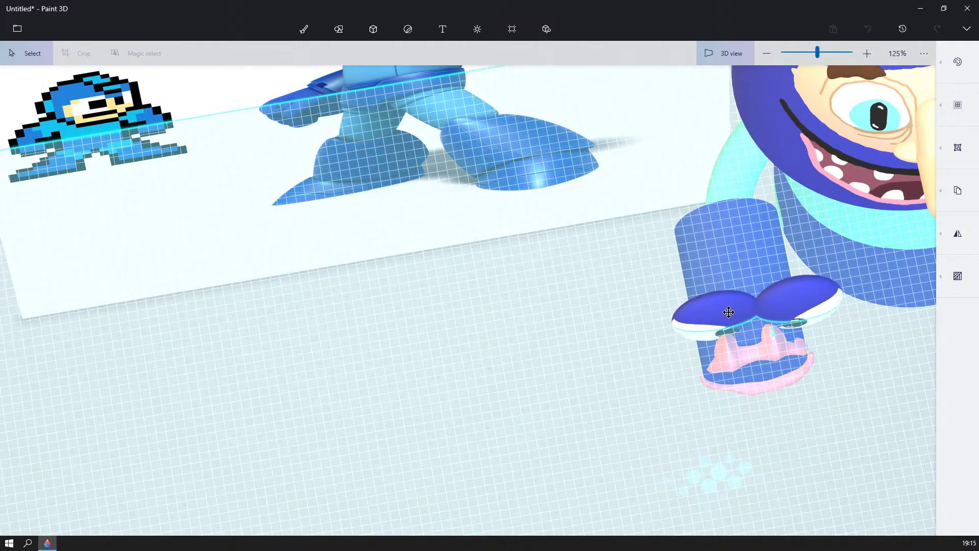
{"action": "mouse_move", "coordinate": [884, 343]}
{"action": "right_mouse_down"}
{"action": "mouse_move", "coordinate": [866, 324]}
{"action": "mouse_move", "coordinate": [859, 286]}
{"action": "mouse_move", "coordinate": [788, 313]}
{"action": "mouse_move", "coordinate": [765, 357]}
{"action": "mouse_move", "coordinate": [701, 427]}
{"action": "mouse_move", "coordinate": [749, 416]}
{"action": "mouse_move", "coordinate": [795, 385]}
{"action": "right_mouse_up"}
{"action": "left_click_drag", "start_coordinate": [771, 376], "coordinate": [759, 372]}
{"action": "right_click_drag", "start_coordinate": [497, 422], "coordinate": [423, 344]}
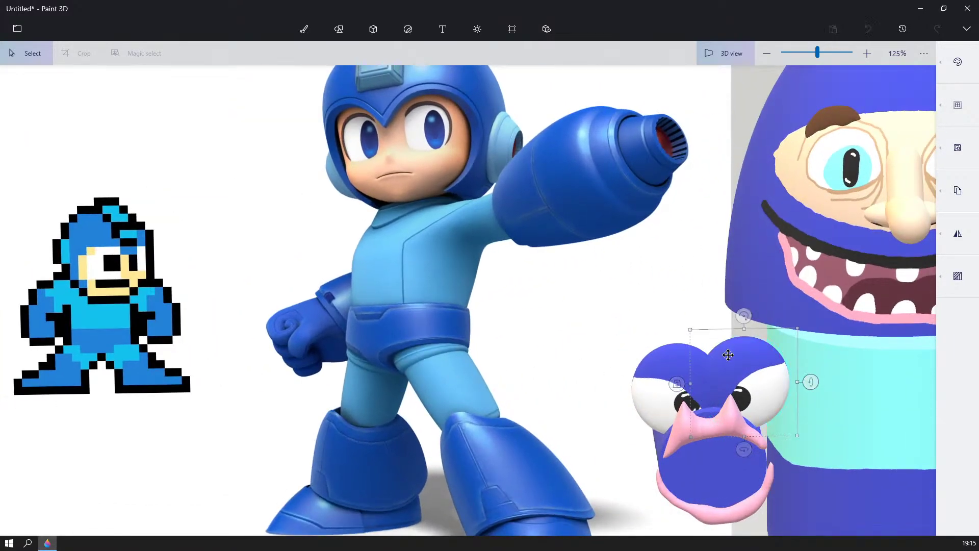
- Shift the eye nearer the body slightly outward and flatten the upper lip by reducing its height
{"action": "left_click_drag", "start_coordinate": [727, 354], "coordinate": [736, 359]}
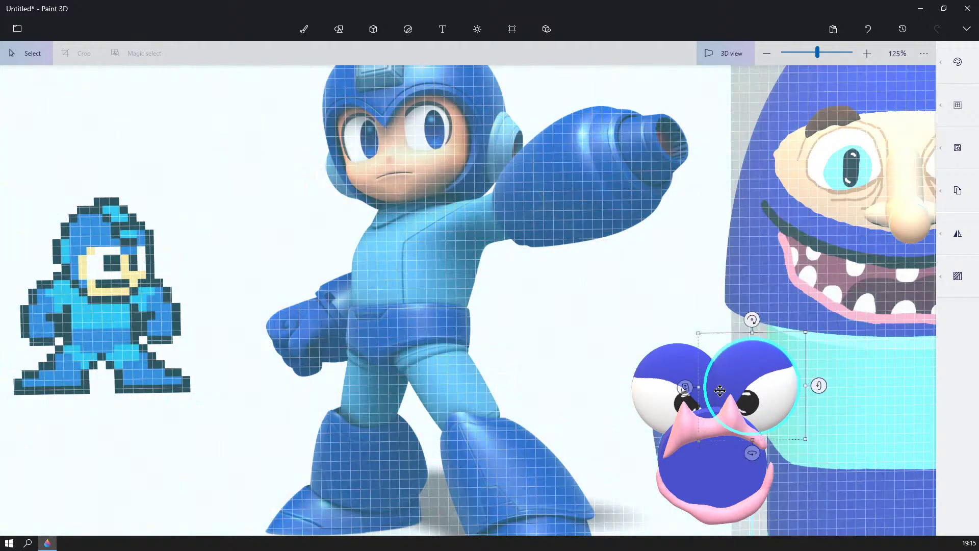
{"action": "left_click", "coordinate": [711, 426]}
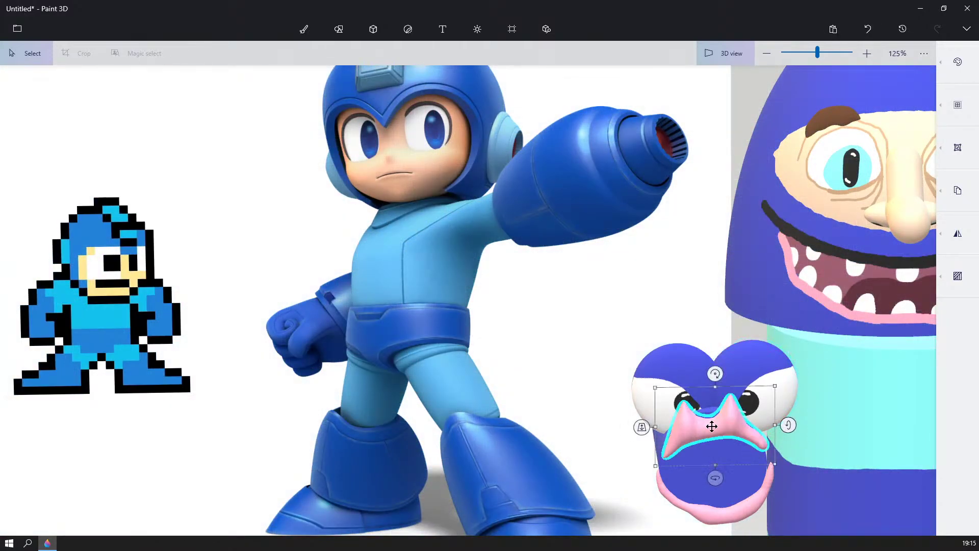
{"action": "left_click_drag", "start_coordinate": [714, 385], "coordinate": [724, 414]}
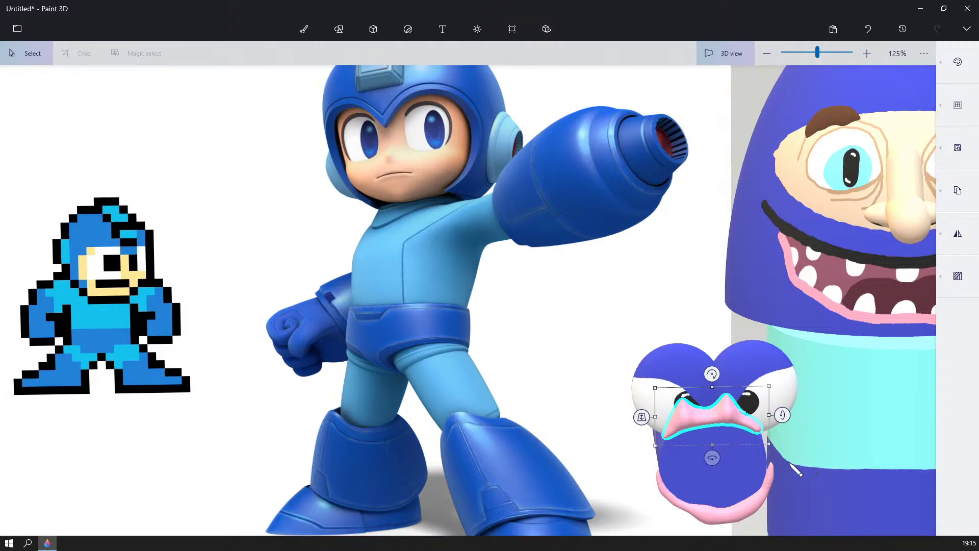
{"action": "left_click_drag", "start_coordinate": [712, 409], "coordinate": [610, 465]}
{"action": "scroll", "coordinate": [610, 464], "scroll_direction": "down", "scroll_amount": 3}
{"action": "left_click", "coordinate": [873, 371]}
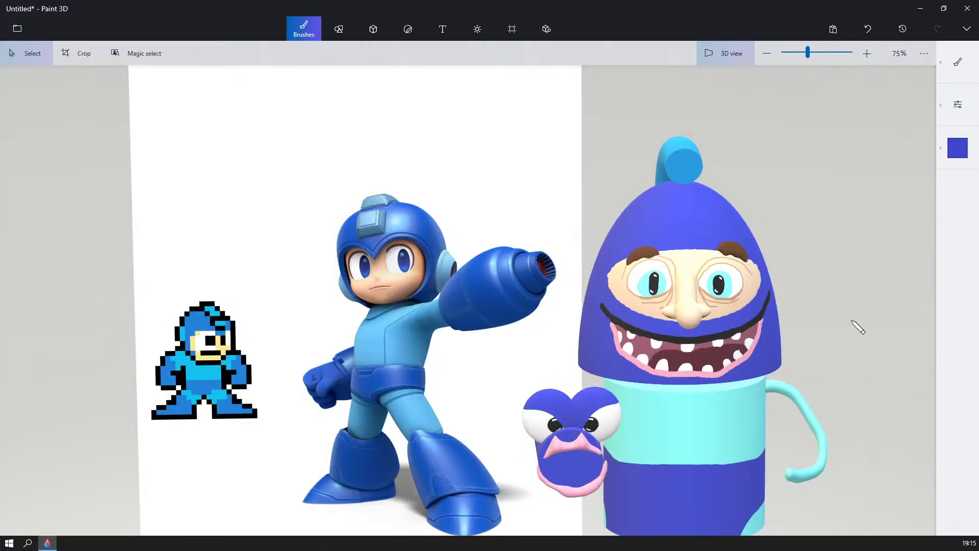
- Nudge the pink upper lip slightly upward on the cannon's face
{"action": "mouse_move", "coordinate": [850, 320]}
{"action": "right_mouse_down"}
{"action": "mouse_move", "coordinate": [755, 317]}
{"action": "mouse_move", "coordinate": [568, 337]}
{"action": "mouse_move", "coordinate": [631, 345]}
{"action": "mouse_move", "coordinate": [898, 326]}
{"action": "mouse_move", "coordinate": [872, 332]}
{"action": "mouse_move", "coordinate": [852, 224]}
{"action": "mouse_move", "coordinate": [636, 306]}
{"action": "right_mouse_up"}
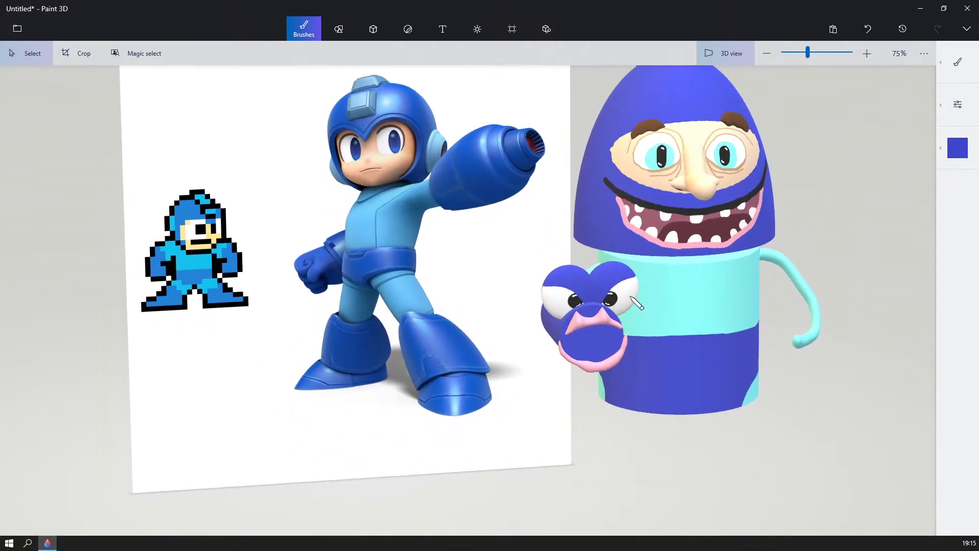
{"action": "scroll", "coordinate": [632, 309], "scroll_direction": "up", "scroll_amount": 5}
{"action": "left_click", "coordinate": [586, 345]}
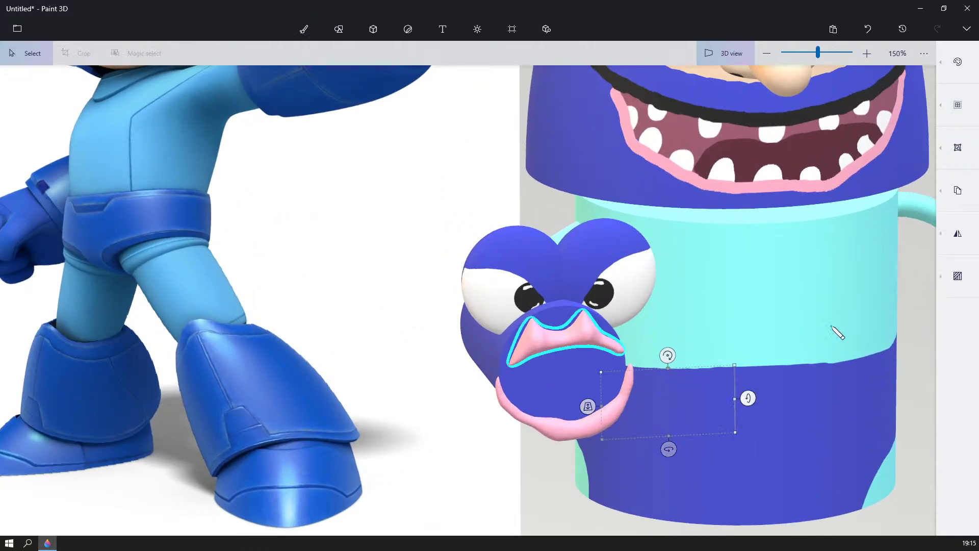
{"action": "mouse_move", "coordinate": [831, 328]}
{"action": "right_mouse_down"}
{"action": "mouse_move", "coordinate": [794, 327]}
{"action": "mouse_move", "coordinate": [793, 341]}
{"action": "mouse_move", "coordinate": [821, 339]}
{"action": "right_mouse_up"}
{"action": "scroll", "coordinate": [822, 338], "scroll_direction": "up", "scroll_amount": 5}
{"action": "middle_click_drag", "start_coordinate": [585, 327], "coordinate": [701, 321]}
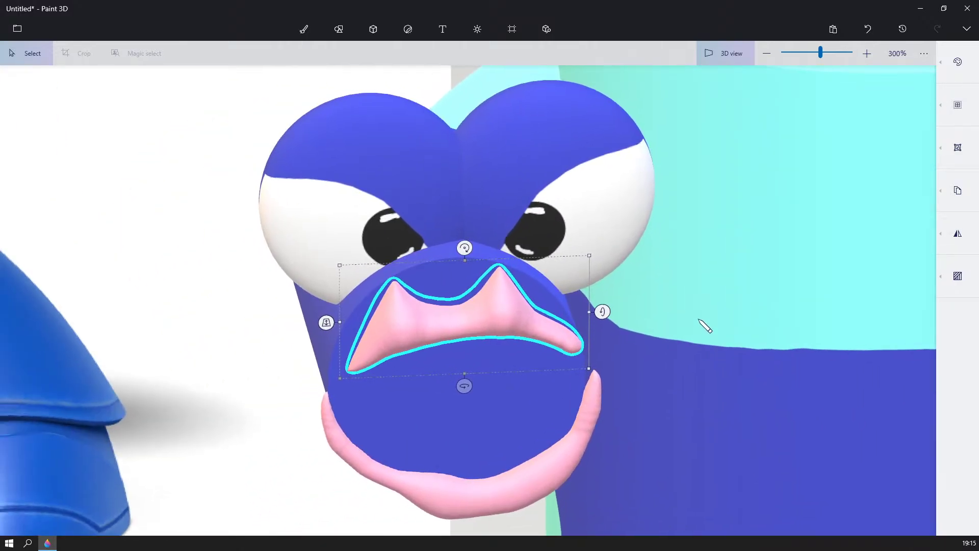
{"action": "scroll", "coordinate": [702, 320], "scroll_direction": "up", "scroll_amount": 1}
{"action": "scroll", "coordinate": [639, 338], "scroll_direction": "down", "scroll_amount": 2}
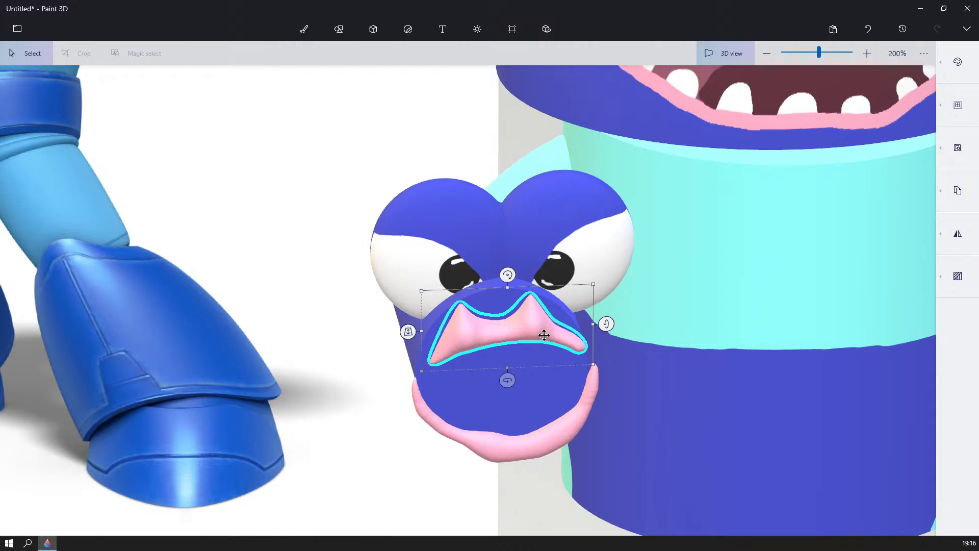
{"action": "mouse_move", "coordinate": [530, 325]}
{"action": "left_mouse_down"}
{"action": "mouse_move", "coordinate": [530, 302]}
{"action": "mouse_move", "coordinate": [528, 320]}
{"action": "left_mouse_up"}
- Draw an indigo 3D sphere between the eyes above the upper lip as the cannon's nose
{"action": "right_click_drag", "start_coordinate": [315, 345], "coordinate": [915, 127]}
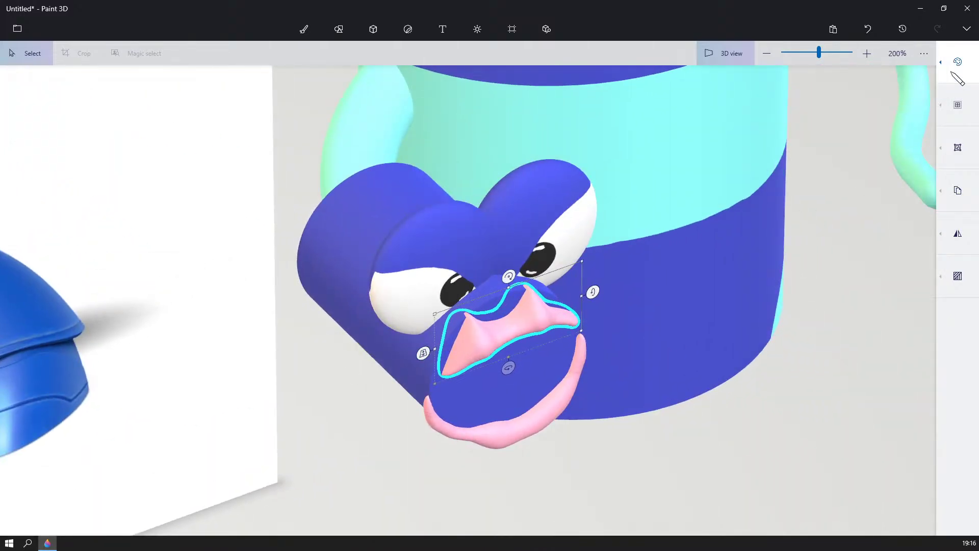
{"action": "left_click", "coordinate": [957, 71]}
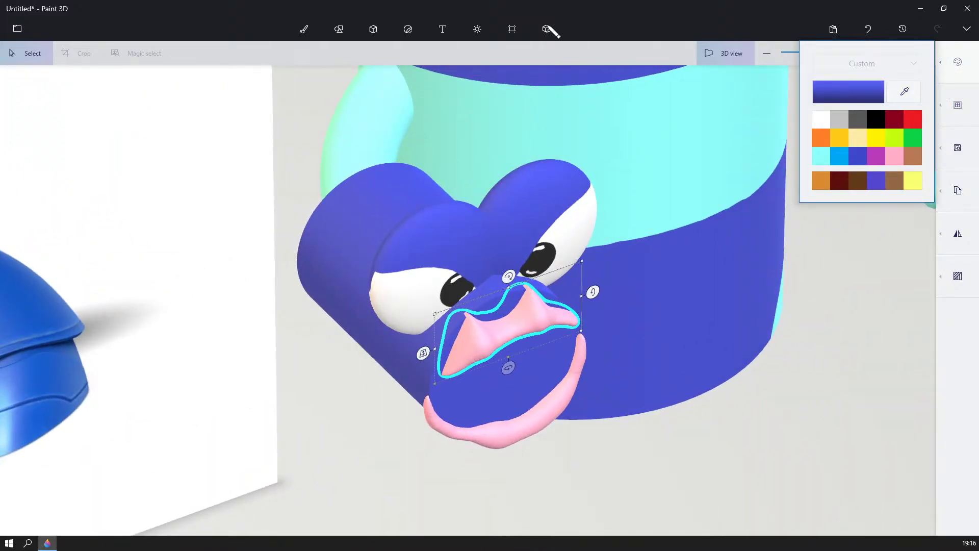
{"action": "left_click", "coordinate": [375, 32]}
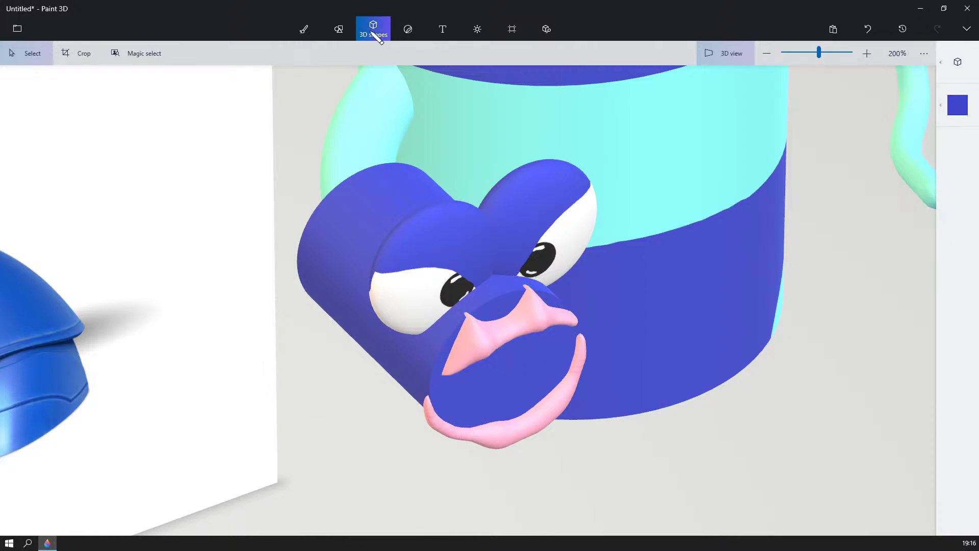
{"action": "left_click", "coordinate": [958, 64]}
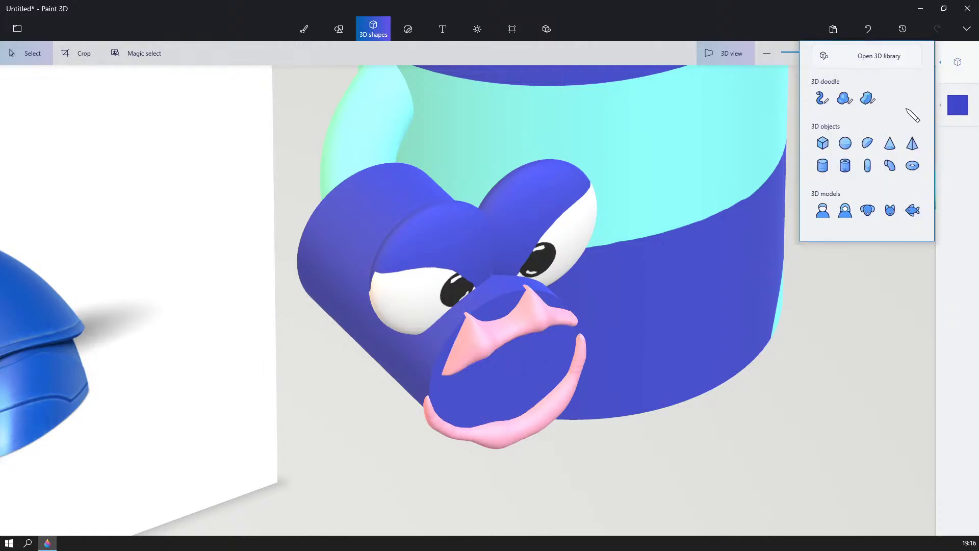
{"action": "left_click", "coordinate": [845, 144]}
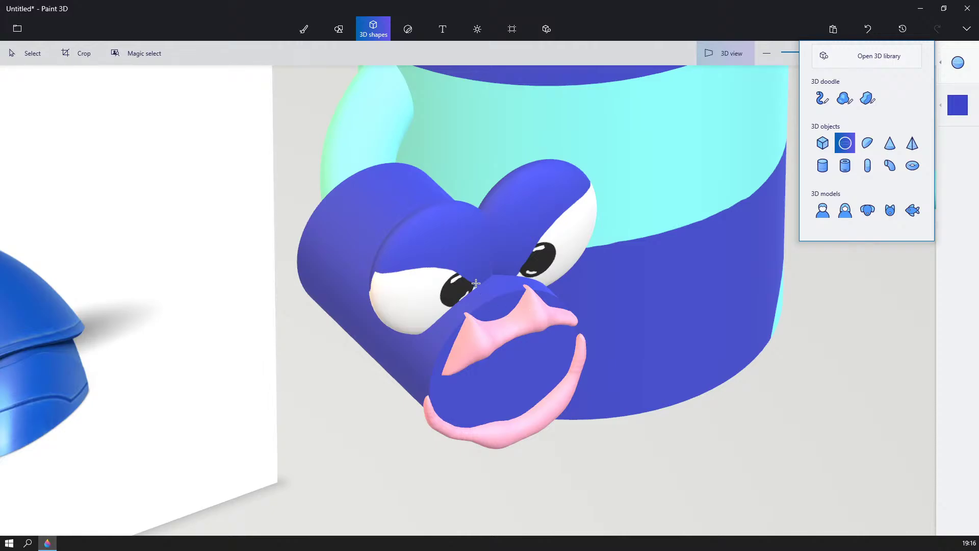
{"action": "left_click_drag", "start_coordinate": [476, 283], "coordinate": [526, 327]}
- Position the indigo nose at the front of the cannon, centred between the eyes and resting on the upper lip as a wide oval
{"action": "mouse_move", "coordinate": [847, 295]}
{"action": "right_mouse_down"}
{"action": "mouse_move", "coordinate": [772, 306]}
{"action": "mouse_move", "coordinate": [663, 355]}
{"action": "right_mouse_up"}
{"action": "left_click_drag", "start_coordinate": [498, 288], "coordinate": [625, 294]}
{"action": "right_click_drag", "start_coordinate": [449, 285], "coordinate": [515, 163]}
{"action": "left_click_drag", "start_coordinate": [620, 293], "coordinate": [582, 378]}
{"action": "right_click_drag", "start_coordinate": [694, 343], "coordinate": [646, 378]}
{"action": "left_click_drag", "start_coordinate": [589, 388], "coordinate": [625, 376]}
{"action": "right_click_drag", "start_coordinate": [550, 337], "coordinate": [635, 304]}
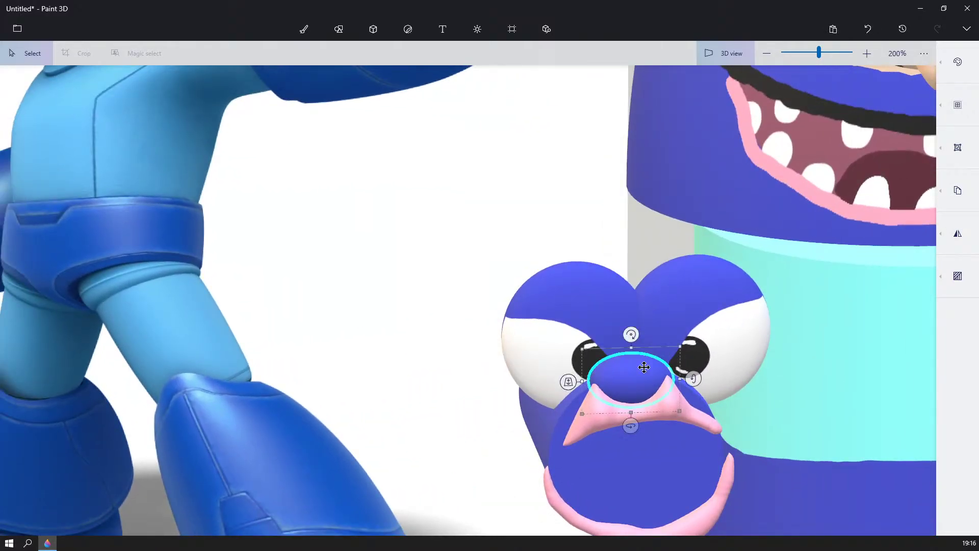
{"action": "right_click_drag", "start_coordinate": [696, 250], "coordinate": [610, 389]}
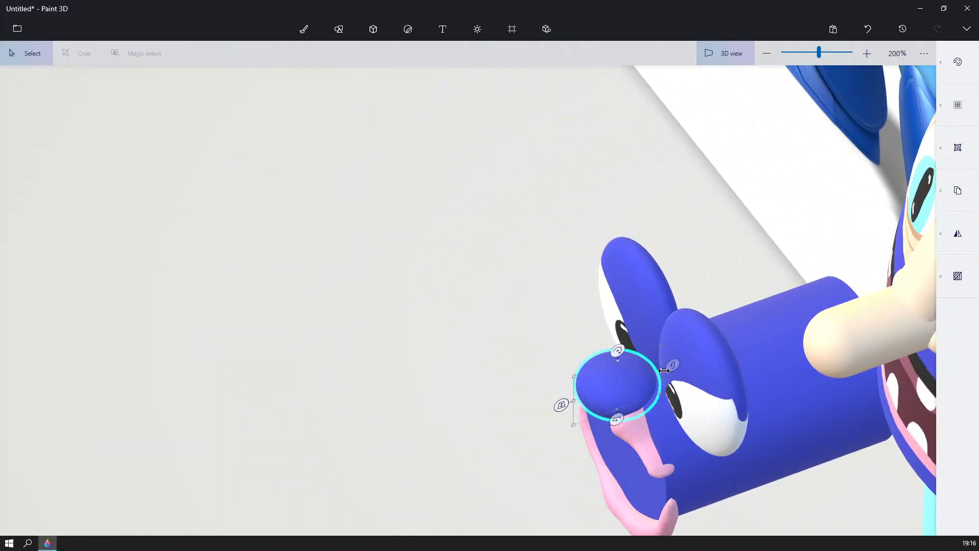
- Examine the whole figure and the cannon creature from several sides and compare them with the reference images
{"action": "scroll", "coordinate": [652, 304], "scroll_direction": "down", "scroll_amount": 8}
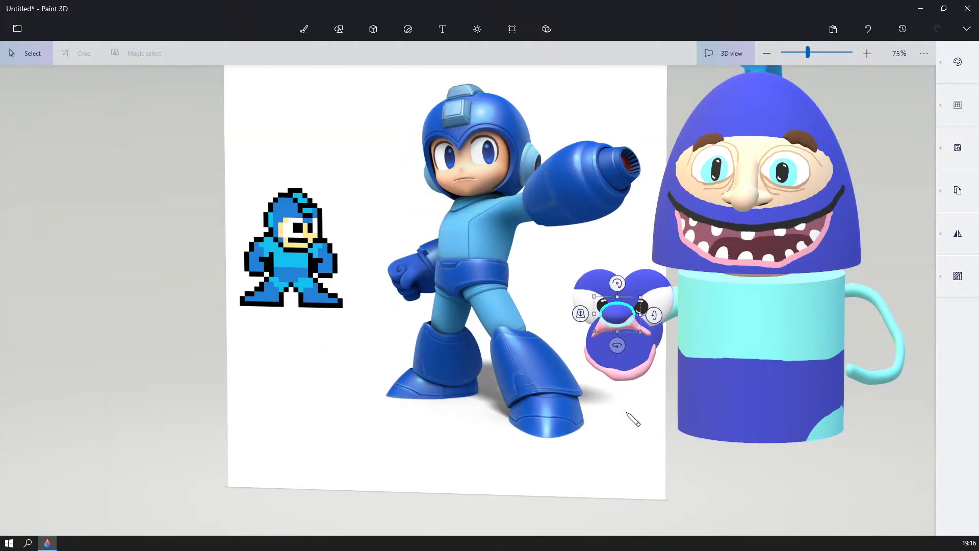
{"action": "left_click_drag", "start_coordinate": [632, 418], "coordinate": [423, 192]}
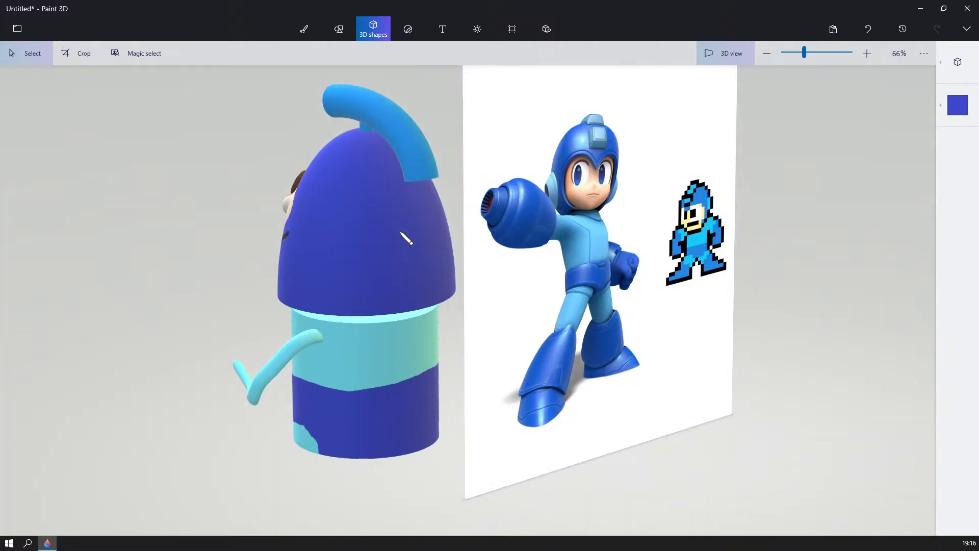
{"action": "left_click_drag", "start_coordinate": [111, 283], "coordinate": [327, 249]}
{"action": "scroll", "coordinate": [330, 255], "scroll_direction": "up", "scroll_amount": 5}
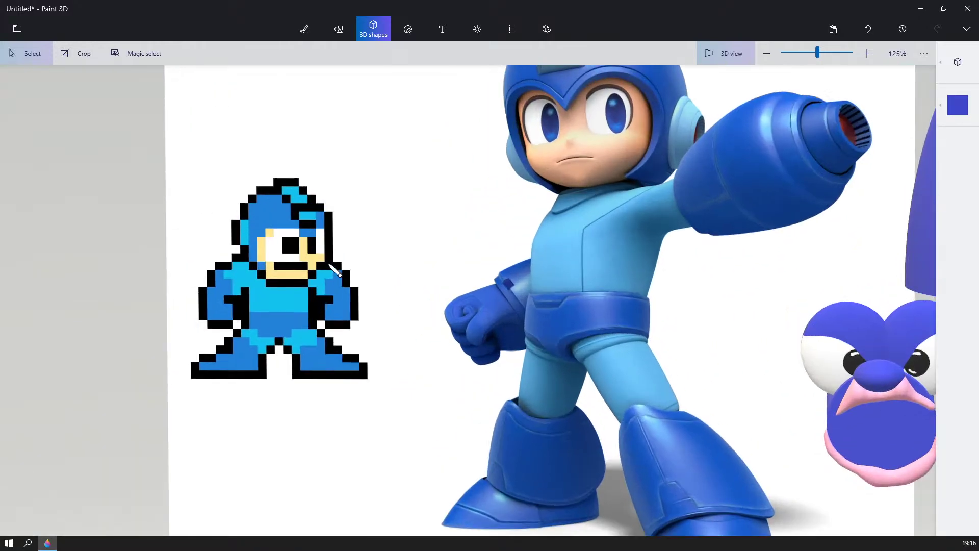
{"action": "scroll", "coordinate": [312, 262], "scroll_direction": "down", "scroll_amount": 7}
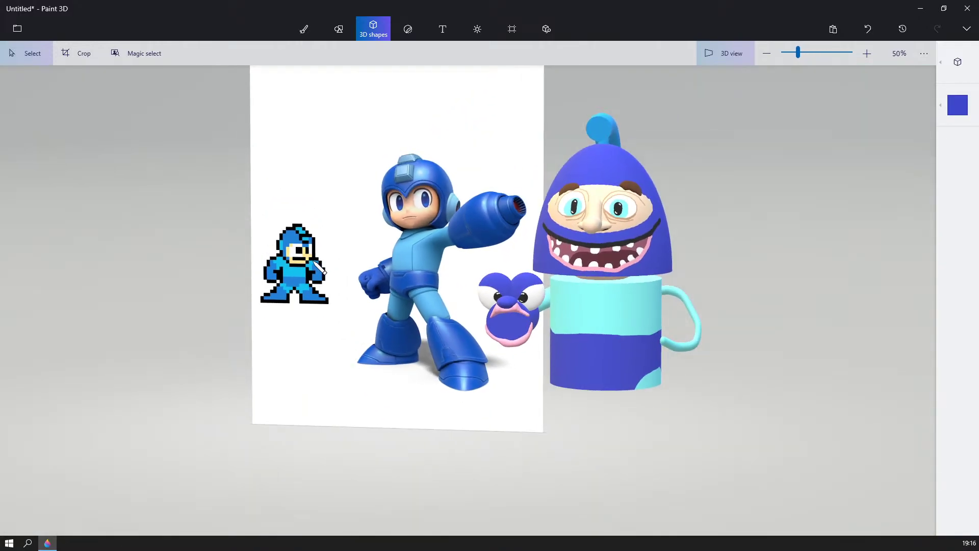
{"action": "mouse_move", "coordinate": [313, 261]}
{"action": "left_mouse_down"}
{"action": "mouse_move", "coordinate": [357, 279]}
{"action": "mouse_move", "coordinate": [256, 297]}
{"action": "mouse_move", "coordinate": [306, 279]}
{"action": "mouse_move", "coordinate": [430, 295]}
{"action": "mouse_move", "coordinate": [428, 283]}
{"action": "mouse_move", "coordinate": [319, 265]}
{"action": "left_mouse_up"}
{"action": "scroll", "coordinate": [265, 292], "scroll_direction": "up", "scroll_amount": 1}
{"action": "scroll", "coordinate": [429, 296], "scroll_direction": "up", "scroll_amount": 1}
{"action": "scroll", "coordinate": [319, 265], "scroll_direction": "up", "scroll_amount": 1}
{"action": "scroll", "coordinate": [618, 354], "scroll_direction": "up", "scroll_amount": 6}
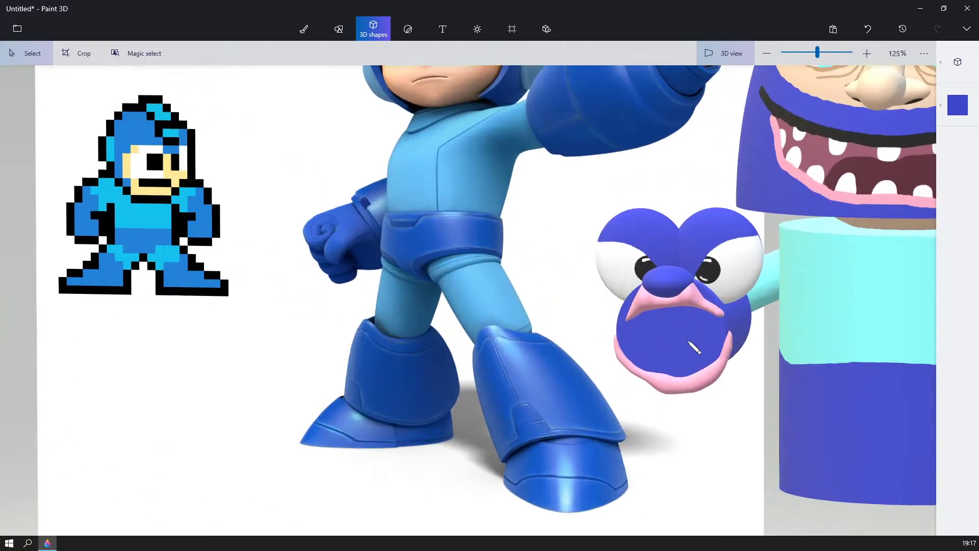
{"action": "scroll", "coordinate": [840, 246], "scroll_direction": "down", "scroll_amount": 3}
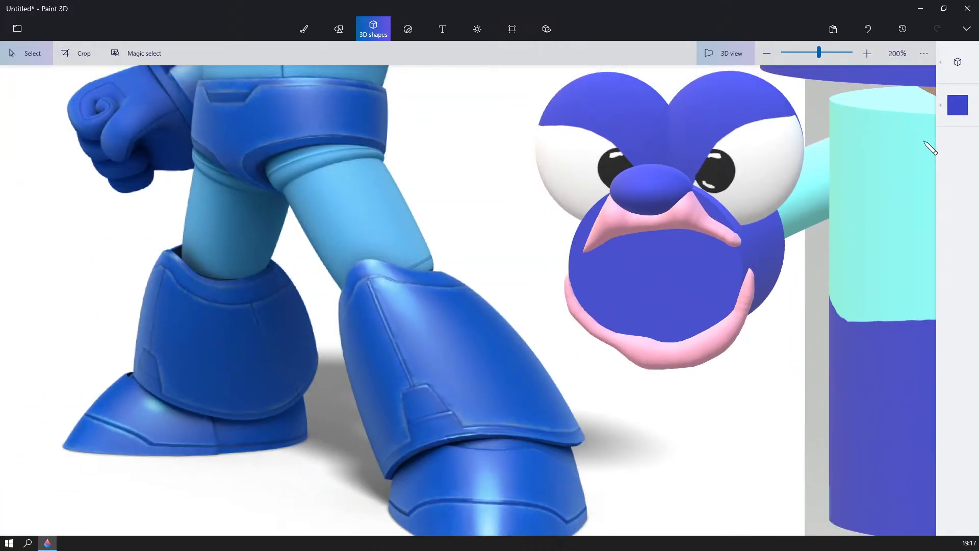
- Outline the inside of the mouth on the cannon's front face in dark red with the Marker at 22 px thickness
{"action": "left_click", "coordinate": [957, 104]}
{"action": "left_click", "coordinate": [894, 161]}
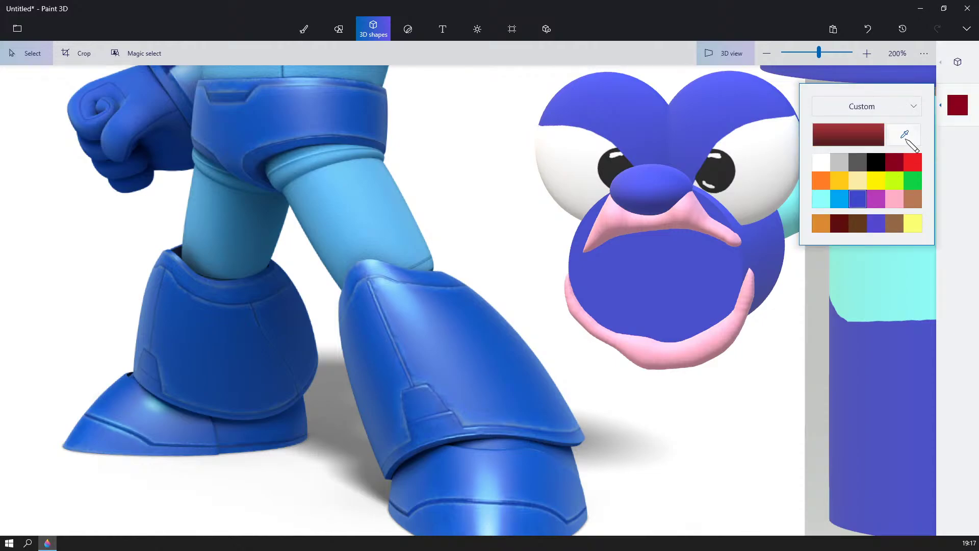
{"action": "left_click", "coordinate": [957, 62]}
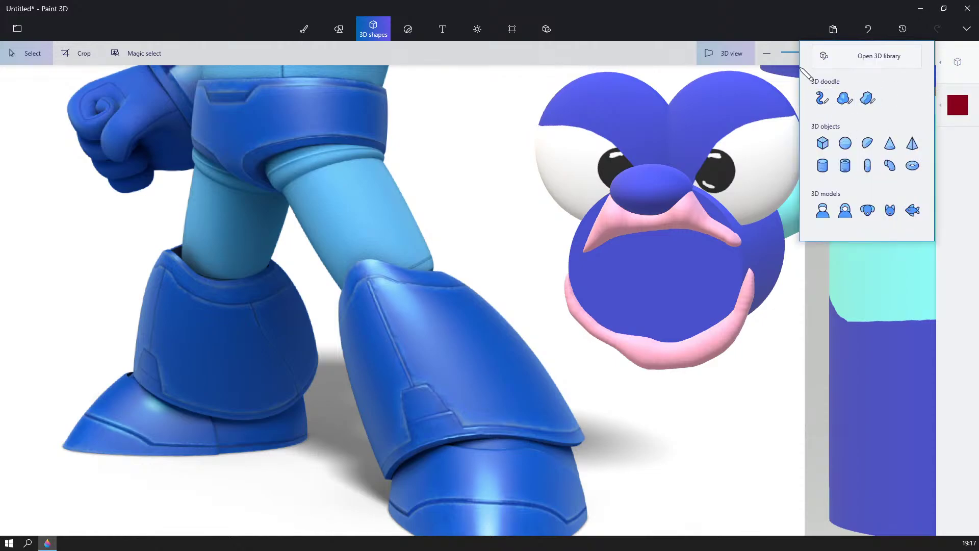
{"action": "left_click", "coordinate": [298, 30]}
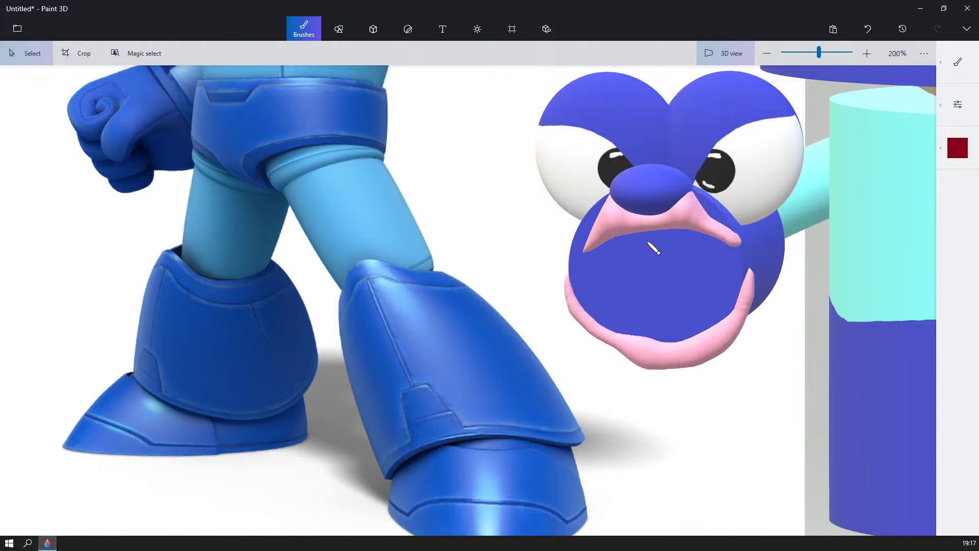
{"action": "left_click", "coordinate": [958, 62]}
{"action": "left_click", "coordinate": [822, 62]}
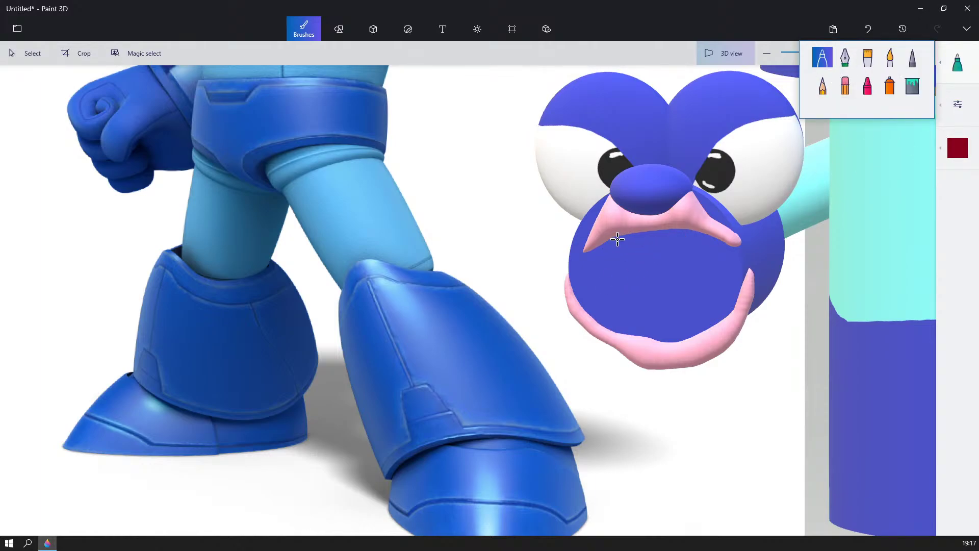
{"action": "left_click_drag", "start_coordinate": [618, 239], "coordinate": [598, 248]}
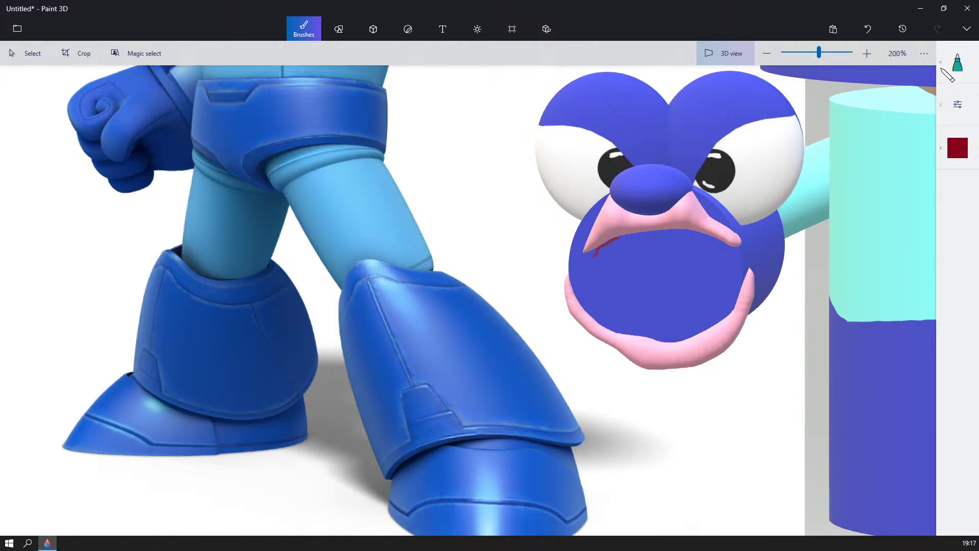
{"action": "left_click", "coordinate": [957, 62]}
{"action": "left_click", "coordinate": [957, 104]}
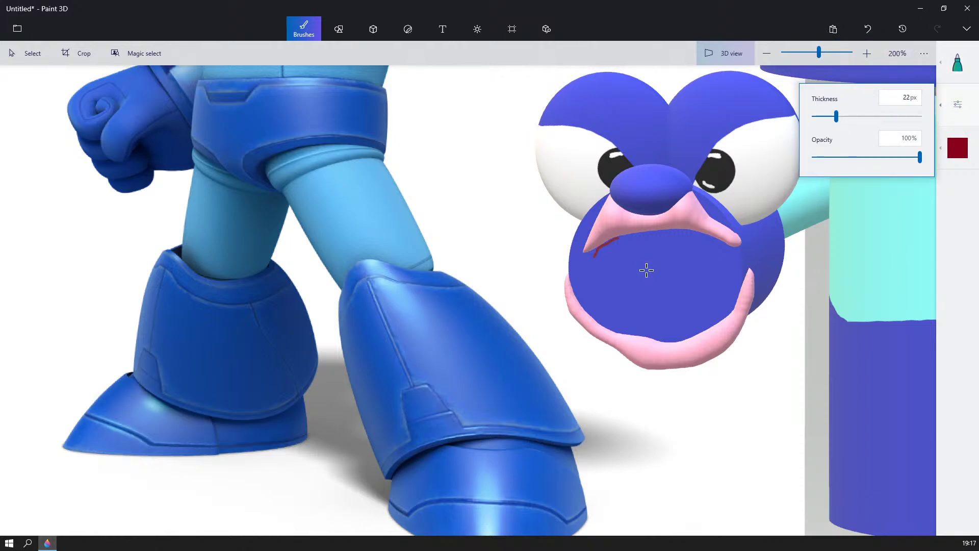
{"action": "left_click_drag", "start_coordinate": [658, 238], "coordinate": [642, 237]}
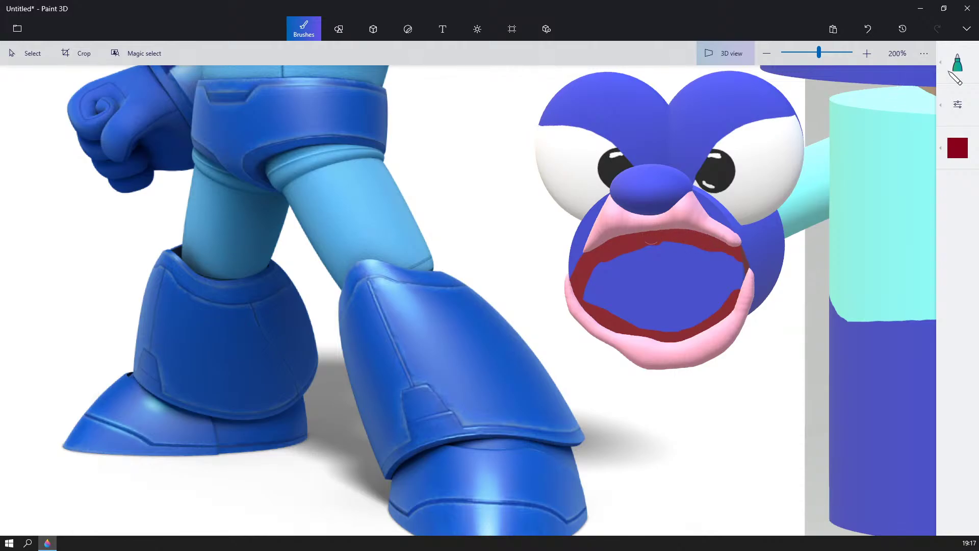
- Fill the indigo area inside the mouth outline with dark red
{"action": "left_click", "coordinate": [951, 74]}
{"action": "left_click", "coordinate": [908, 90]}
{"action": "left_click", "coordinate": [643, 286]}
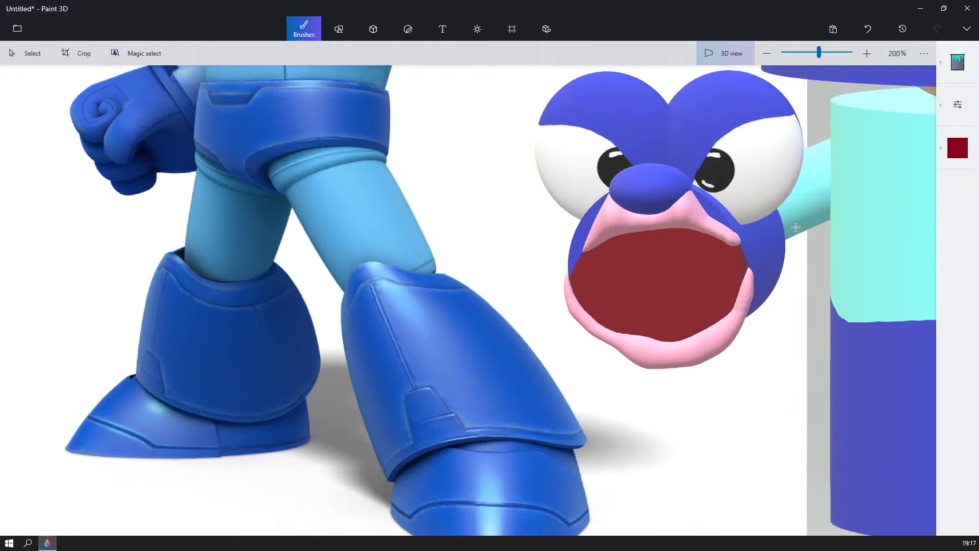
- Touch up the outer corner of the mouth, between the two lips, with the dark red Marker
{"action": "right_click_drag", "start_coordinate": [823, 226], "coordinate": [862, 248]}
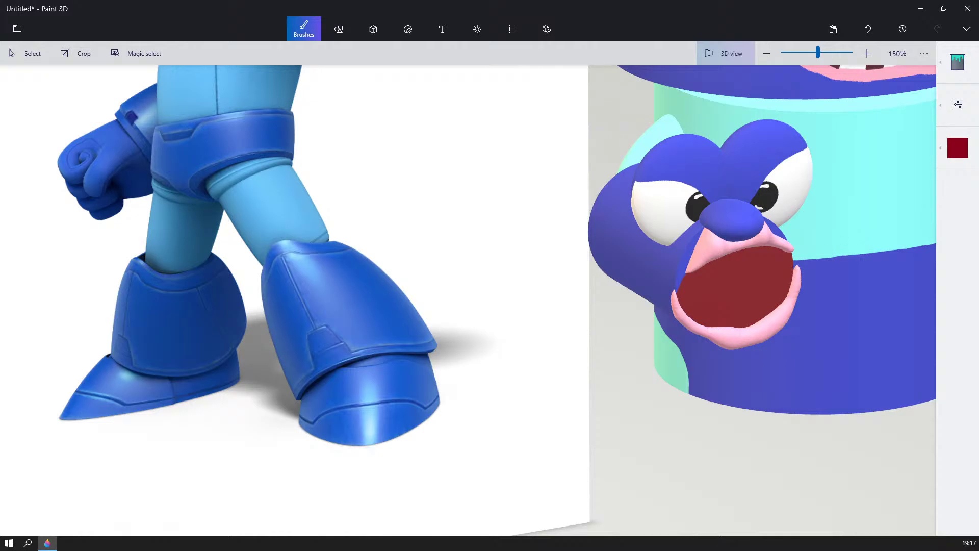
{"action": "left_click", "coordinate": [956, 63]}
{"action": "left_click", "coordinate": [822, 58]}
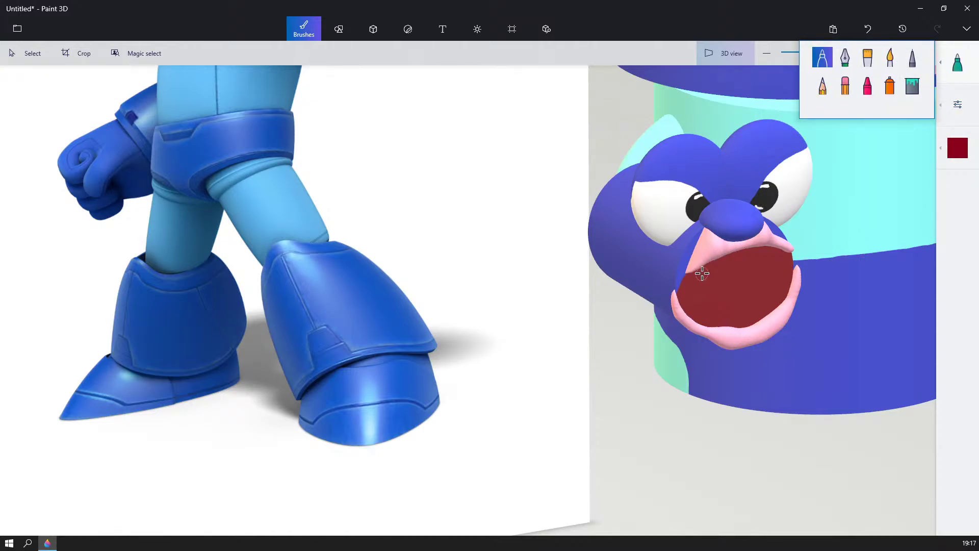
{"action": "left_click", "coordinate": [681, 274]}
- Recolor the cannon's pink upper lip indigo
{"action": "right_click_drag", "start_coordinate": [688, 293], "coordinate": [706, 249]}
{"action": "scroll", "coordinate": [658, 255], "scroll_direction": "down", "scroll_amount": 2}
{"action": "scroll", "coordinate": [644, 253], "scroll_direction": "down", "scroll_amount": 2}
{"action": "scroll", "coordinate": [689, 250], "scroll_direction": "up", "scroll_amount": 2}
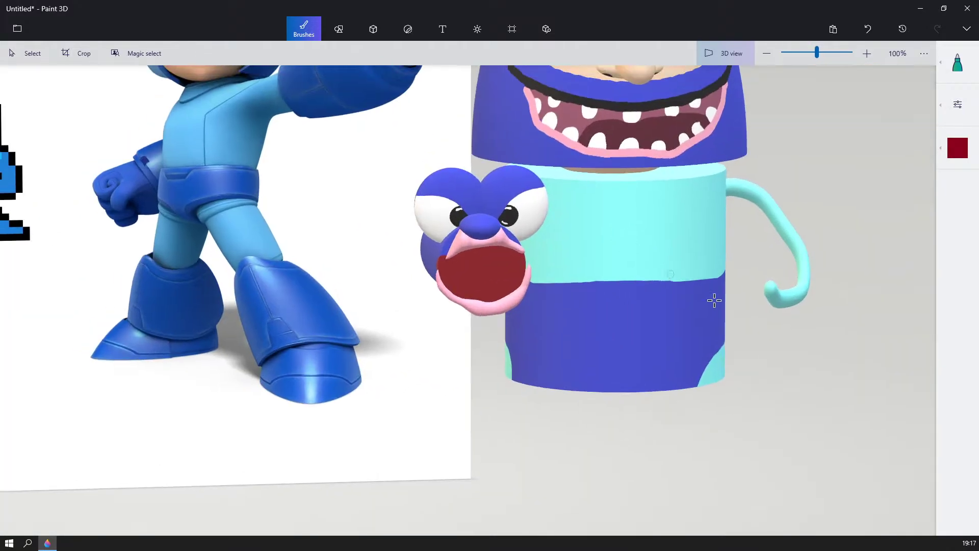
{"action": "scroll", "coordinate": [712, 299], "scroll_direction": "up", "scroll_amount": 2}
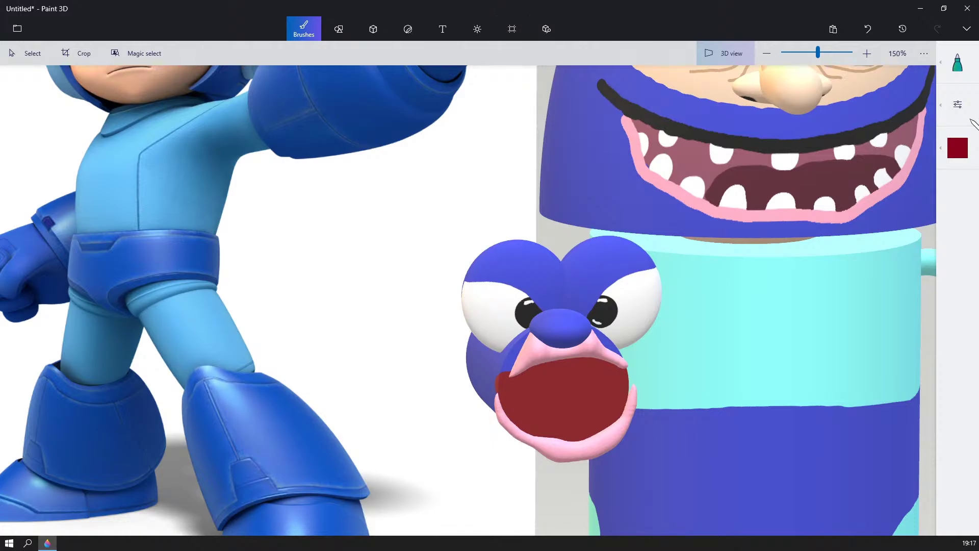
{"action": "left_click", "coordinate": [584, 352]}
{"action": "right_click_drag", "start_coordinate": [851, 132], "coordinate": [927, 87]}
{"action": "left_click", "coordinate": [951, 68]}
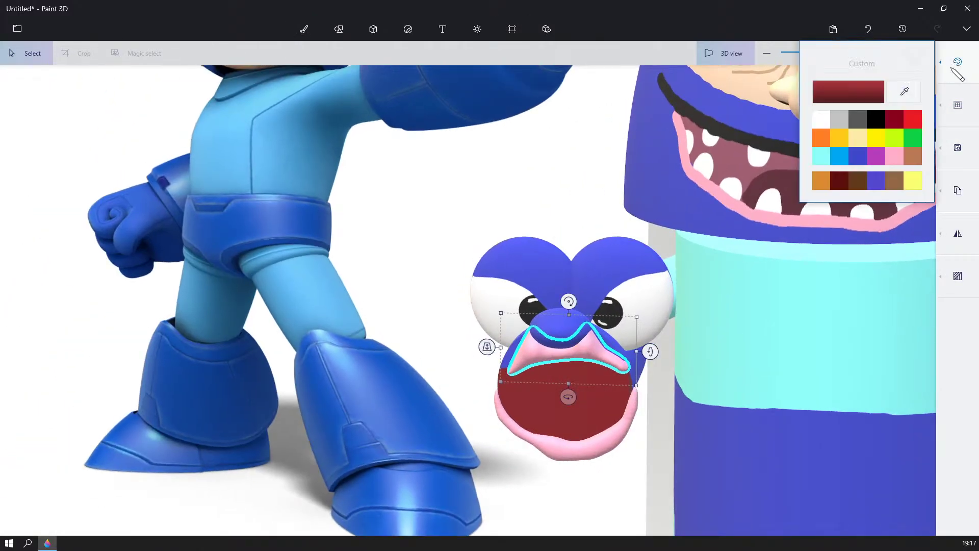
{"action": "left_click", "coordinate": [858, 156]}
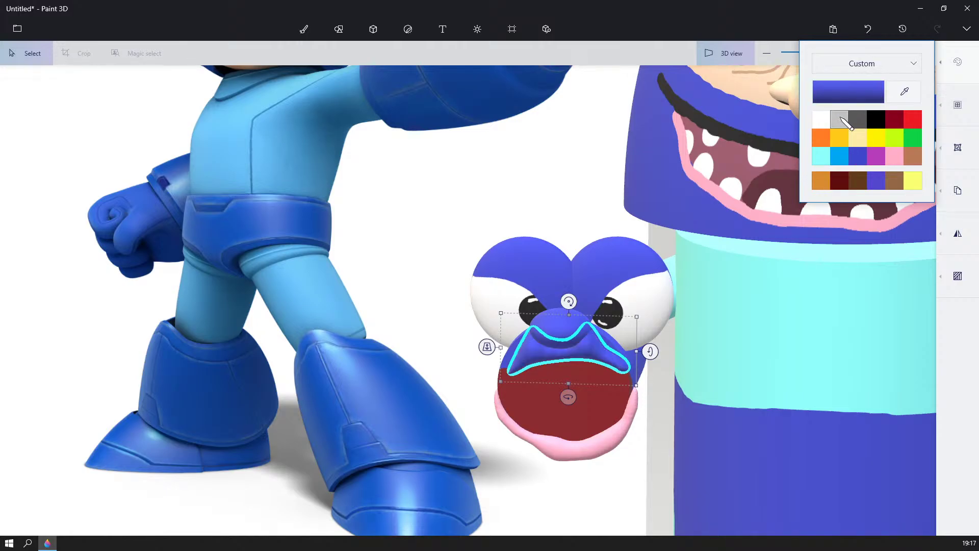
- Recolor both the upper and lower lips of the cannon creature light aqua
{"action": "left_click", "coordinate": [839, 156]}
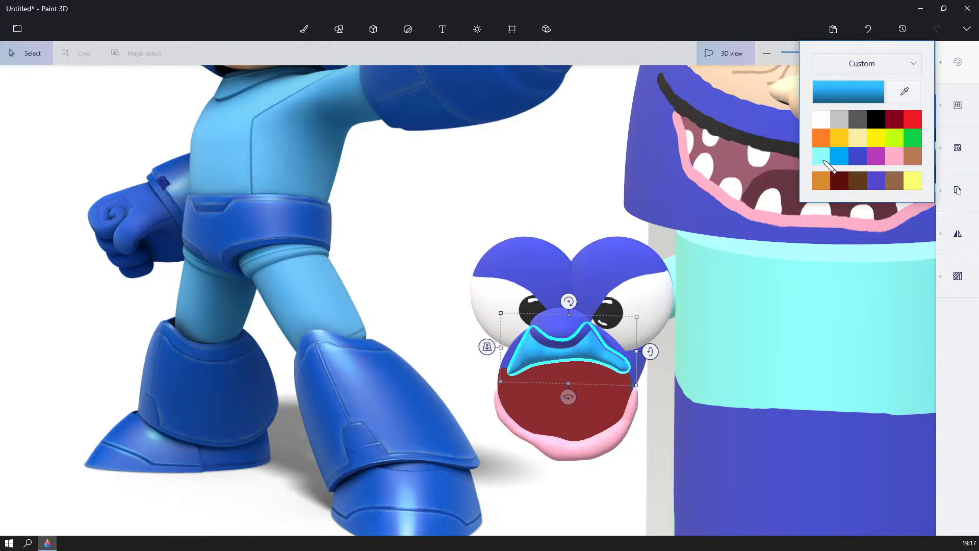
{"action": "left_click", "coordinate": [823, 162]}
{"action": "left_click", "coordinate": [611, 441]}
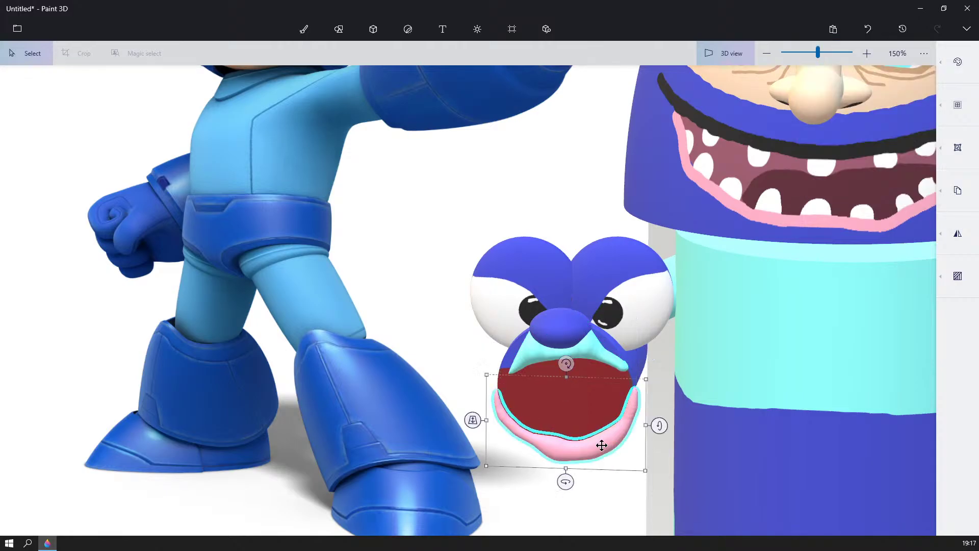
{"action": "left_click", "coordinate": [821, 162]}
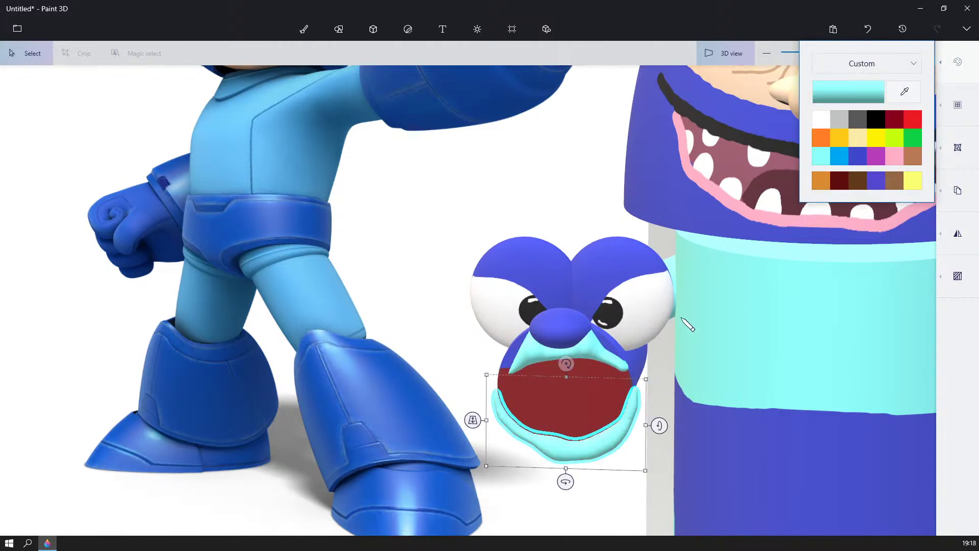
{"action": "left_click_drag", "start_coordinate": [683, 324], "coordinate": [632, 307]}
{"action": "scroll", "coordinate": [633, 307], "scroll_direction": "down", "scroll_amount": 8}
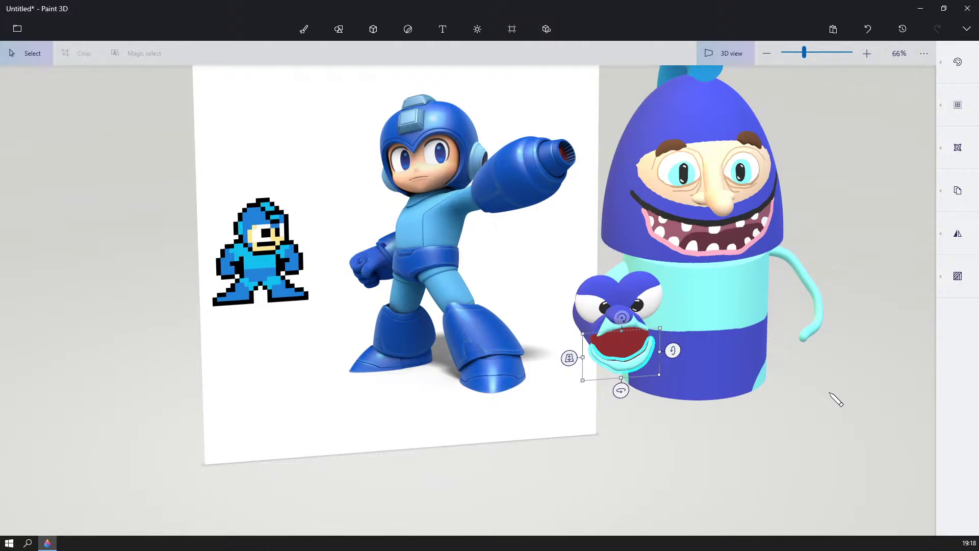
{"action": "left_click", "coordinate": [829, 393]}
- Outline a rectangular panel on the side of the indigo cannon, behind the creature's eye, with the Marker in light grey
{"action": "scroll", "coordinate": [670, 378], "scroll_direction": "up", "scroll_amount": 4}
{"action": "mouse_move", "coordinate": [670, 376]}
{"action": "right_mouse_down"}
{"action": "mouse_move", "coordinate": [740, 367]}
{"action": "mouse_move", "coordinate": [828, 373]}
{"action": "mouse_move", "coordinate": [738, 293]}
{"action": "right_mouse_up"}
{"action": "scroll", "coordinate": [702, 374], "scroll_direction": "down", "scroll_amount": 3}
{"action": "scroll", "coordinate": [739, 367], "scroll_direction": "up", "scroll_amount": 3}
{"action": "middle_click_drag", "start_coordinate": [679, 197], "coordinate": [687, 331]}
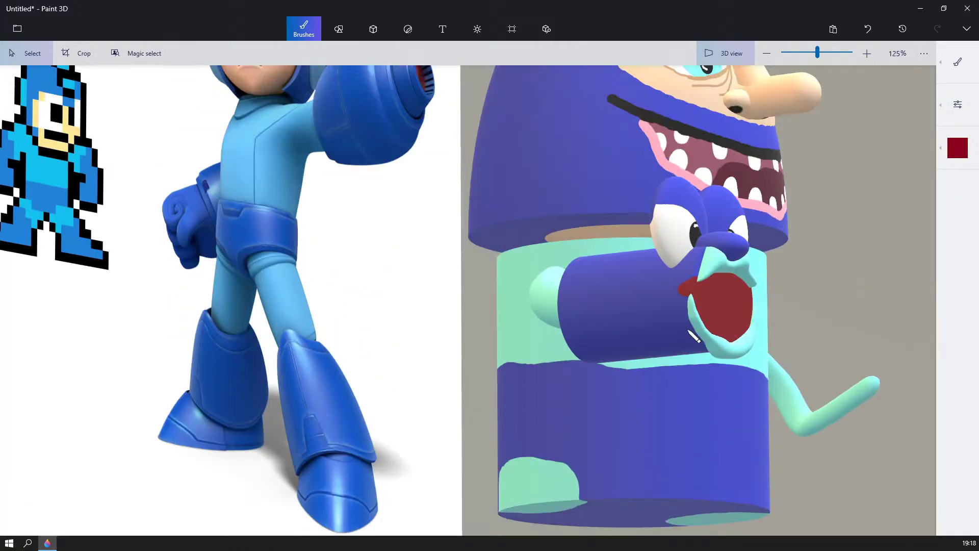
{"action": "scroll", "coordinate": [693, 334], "scroll_direction": "up", "scroll_amount": 3}
{"action": "left_click", "coordinate": [953, 68]}
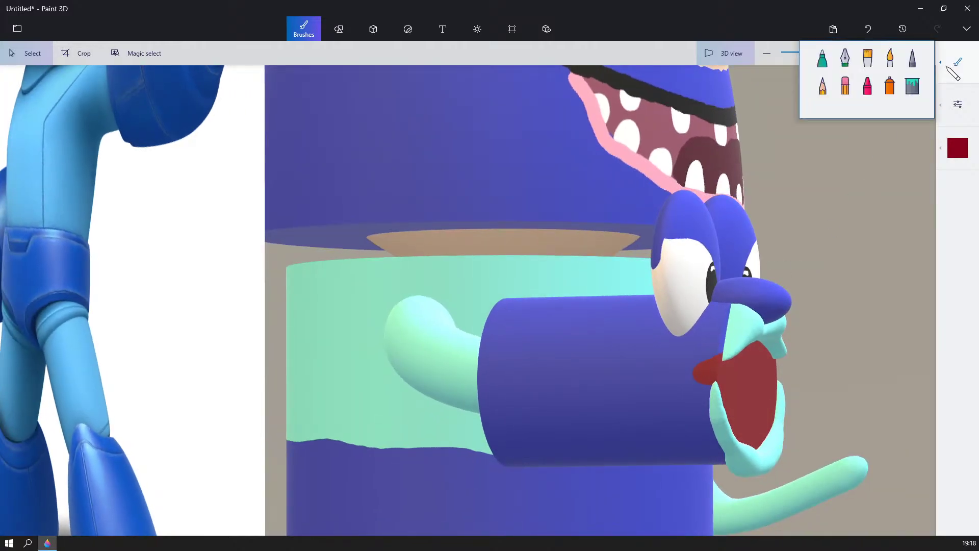
{"action": "left_click", "coordinate": [821, 58]}
{"action": "left_click", "coordinate": [957, 148]}
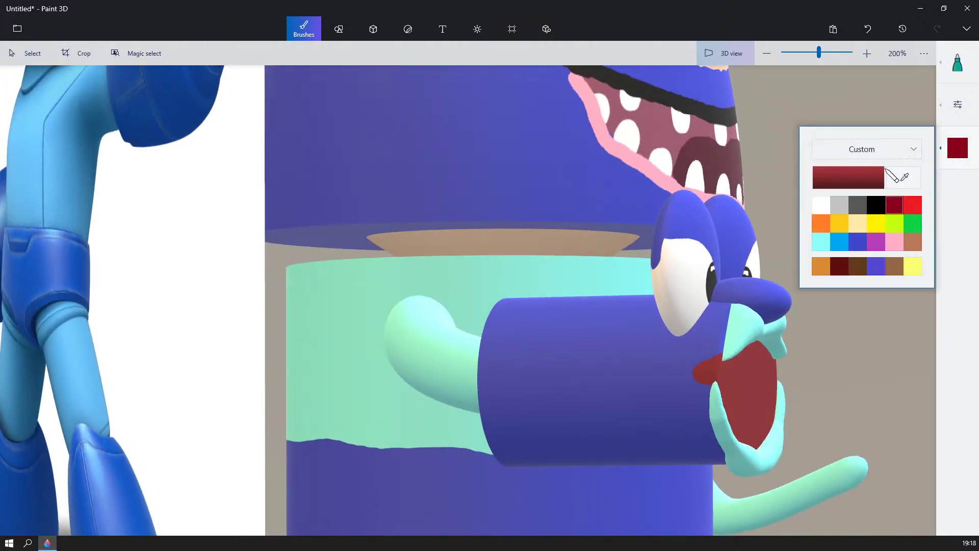
{"action": "left_click", "coordinate": [849, 202]}
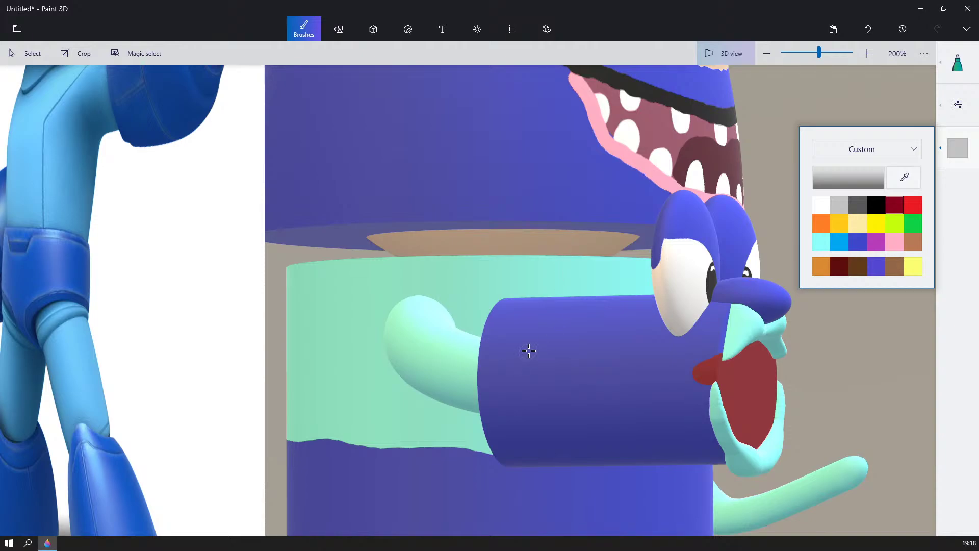
{"action": "left_click_drag", "start_coordinate": [528, 350], "coordinate": [528, 364]}
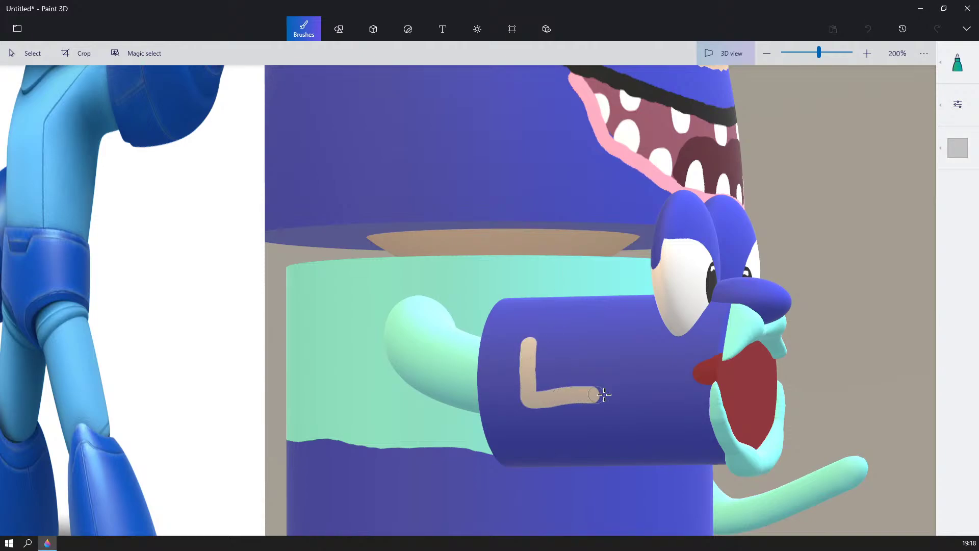
{"action": "left_click_drag", "start_coordinate": [653, 334], "coordinate": [599, 328]}
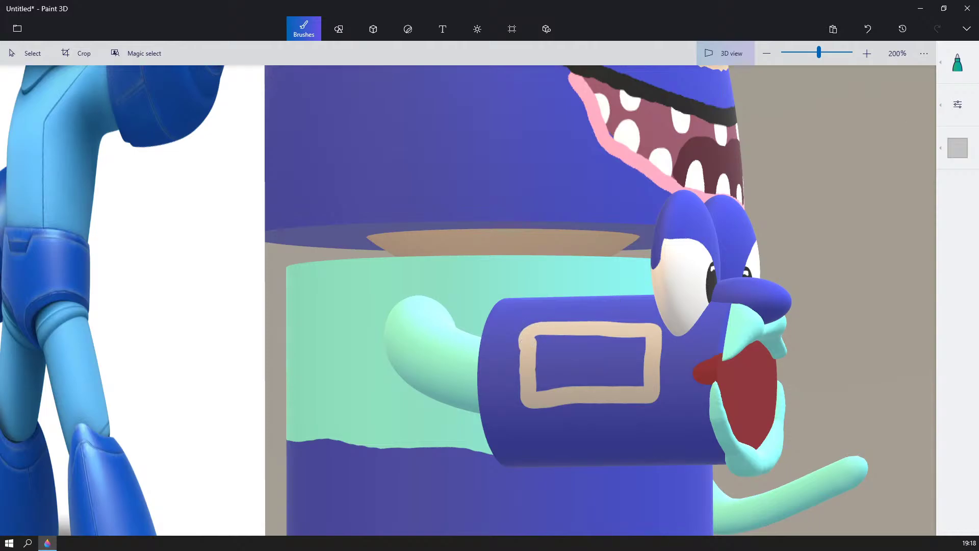
- Fill the inside of the rectangular outline on the cannon's side with light grey
{"action": "left_click", "coordinate": [959, 64]}
{"action": "left_click", "coordinate": [910, 87]}
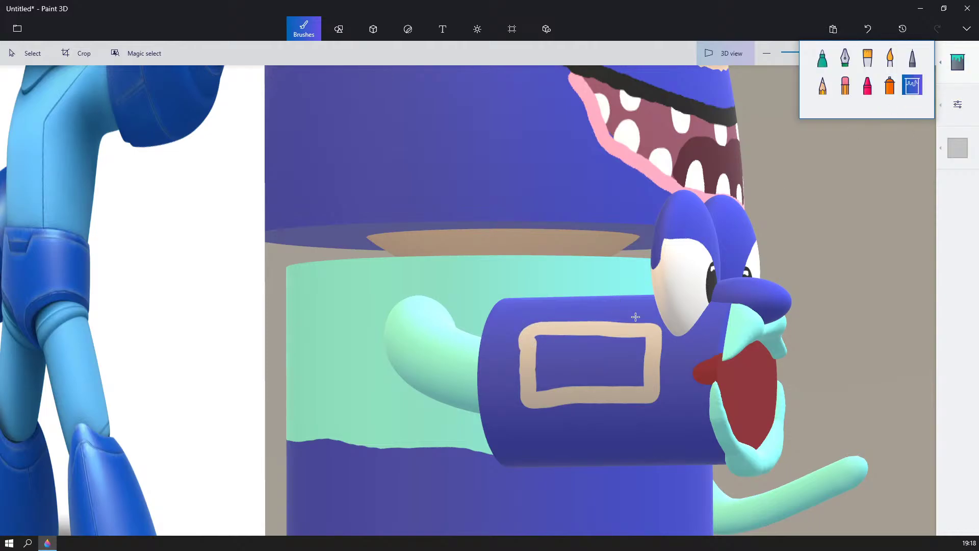
{"action": "left_click", "coordinate": [602, 354]}
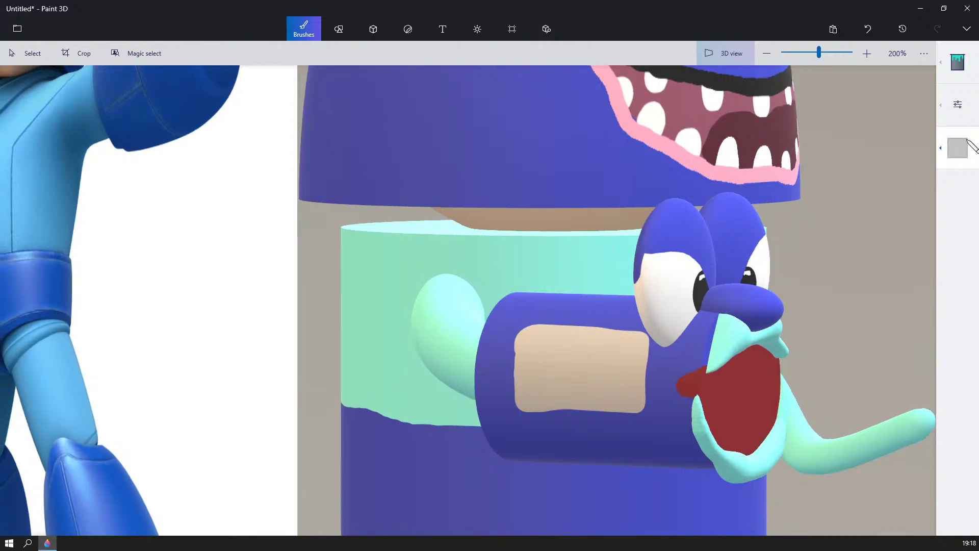
- Paint four vertical bars side by side inside the cannon's light grey panel with the Marker in green
{"action": "left_click", "coordinate": [958, 148]}
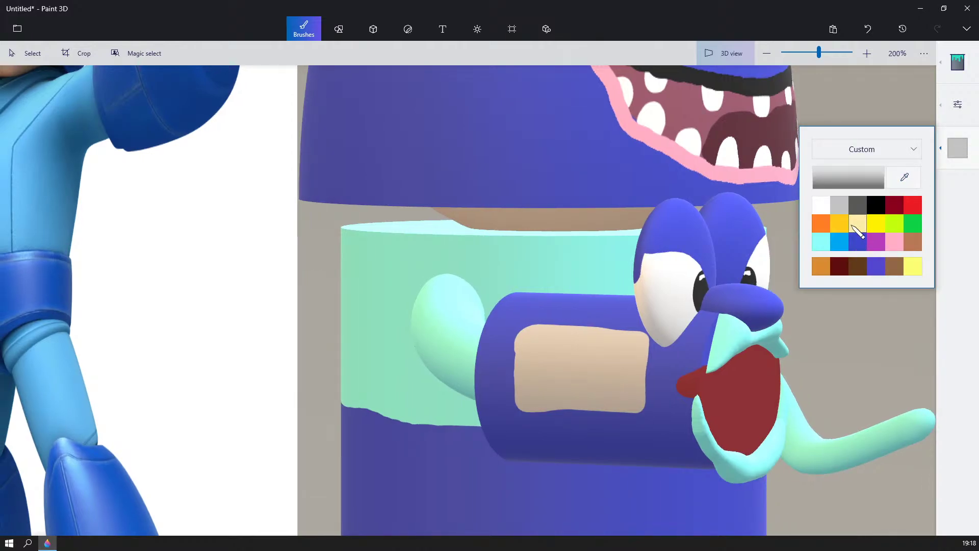
{"action": "left_click", "coordinate": [910, 227]}
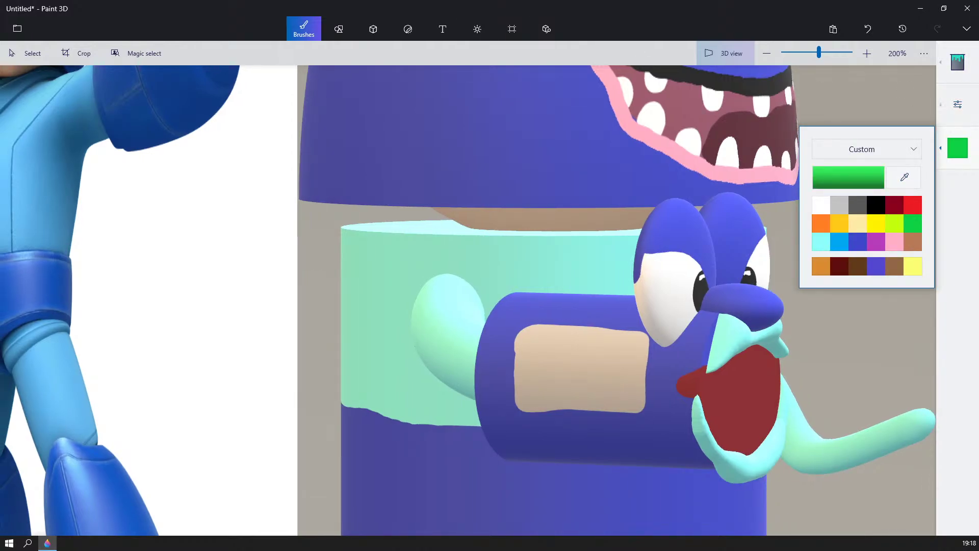
{"action": "left_click", "coordinate": [957, 62]}
{"action": "left_click", "coordinate": [821, 58]}
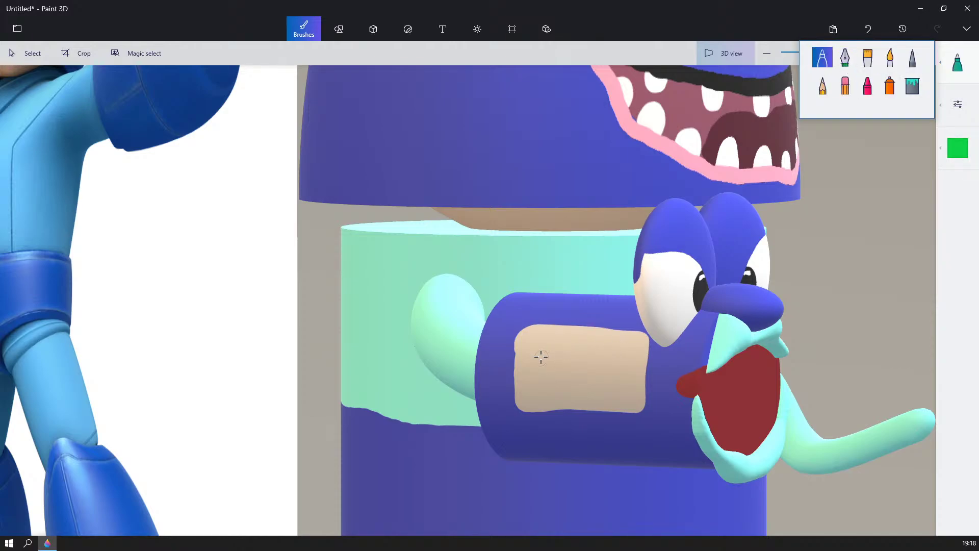
{"action": "left_click_drag", "start_coordinate": [539, 347], "coordinate": [535, 360]}
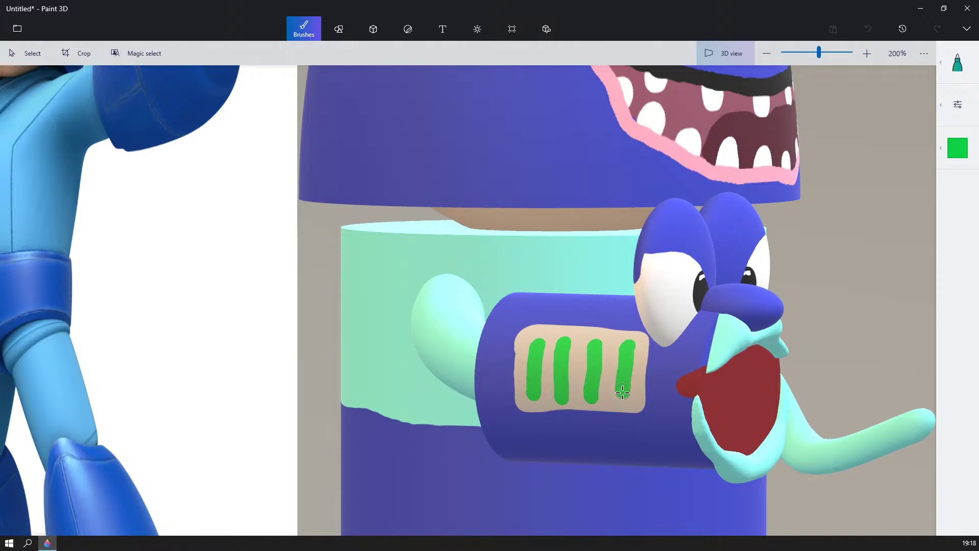
- Trace a dark grey border around the cannon's side panel with the Marker at 13 px thickness
{"action": "right_click_drag", "start_coordinate": [704, 395], "coordinate": [728, 417]}
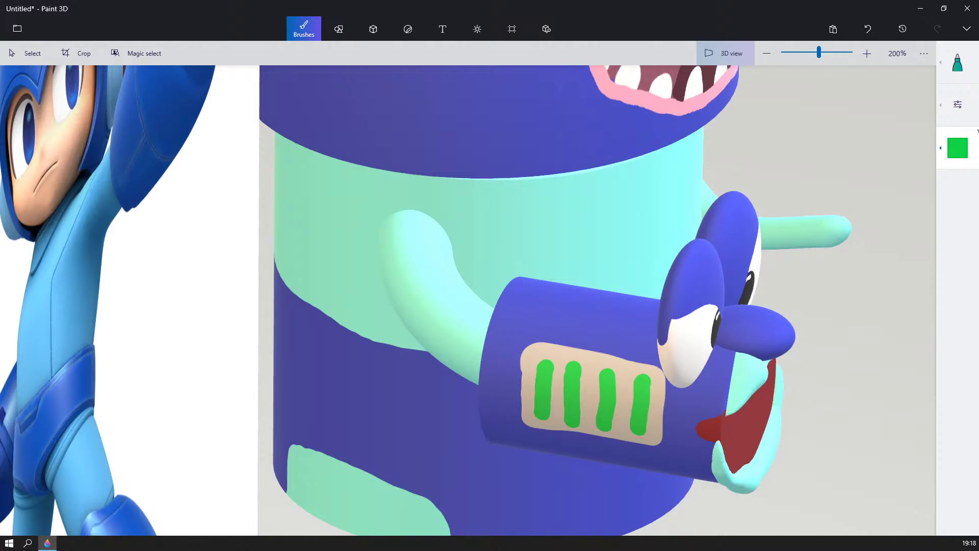
{"action": "left_click", "coordinate": [944, 157]}
{"action": "left_click", "coordinate": [858, 206]}
{"action": "left_click", "coordinate": [957, 104]}
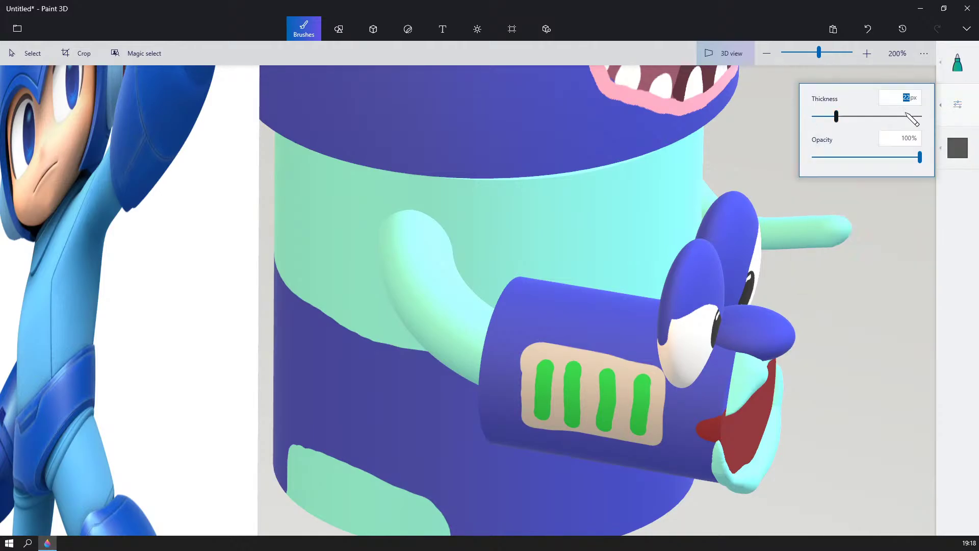
{"action": "right_click_drag", "start_coordinate": [677, 306], "coordinate": [506, 354]}
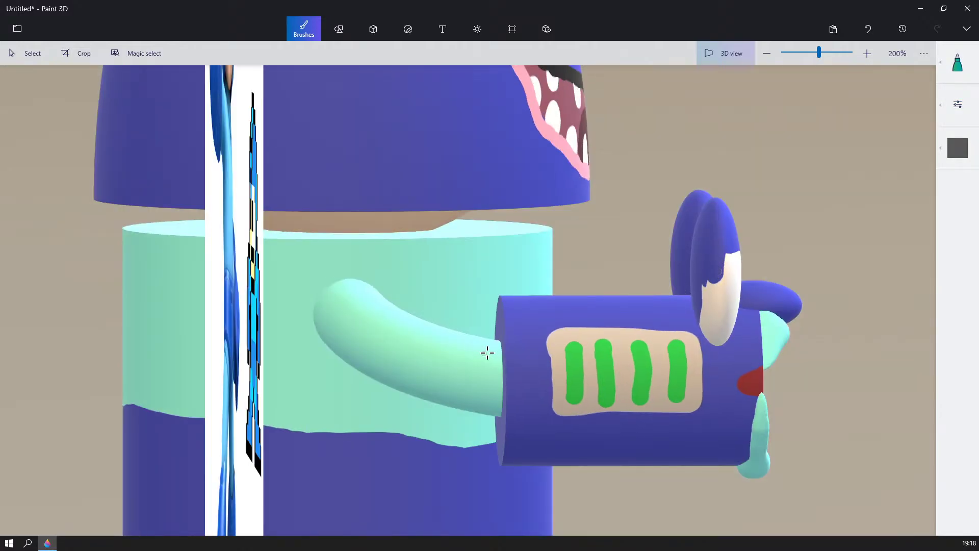
{"action": "left_click", "coordinate": [957, 104]}
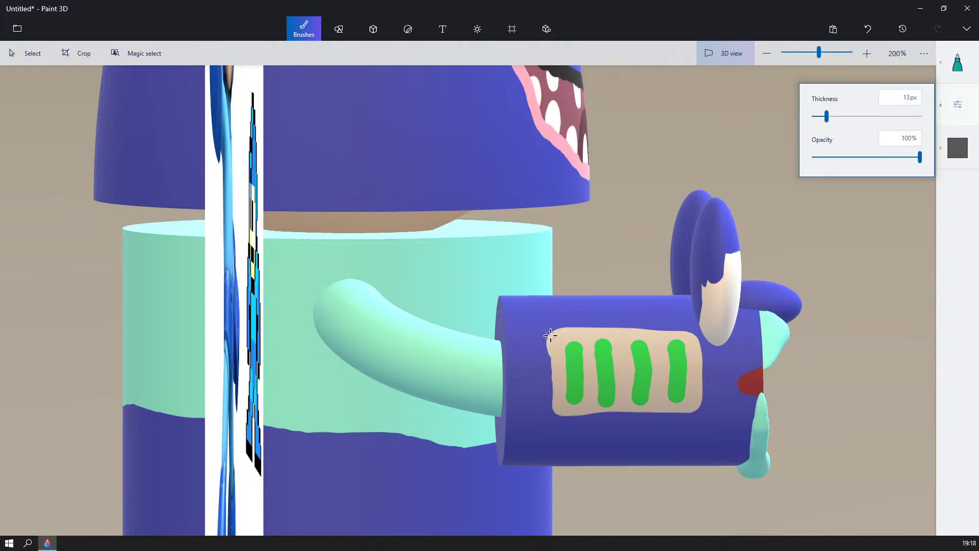
{"action": "left_click_drag", "start_coordinate": [551, 335], "coordinate": [551, 347]}
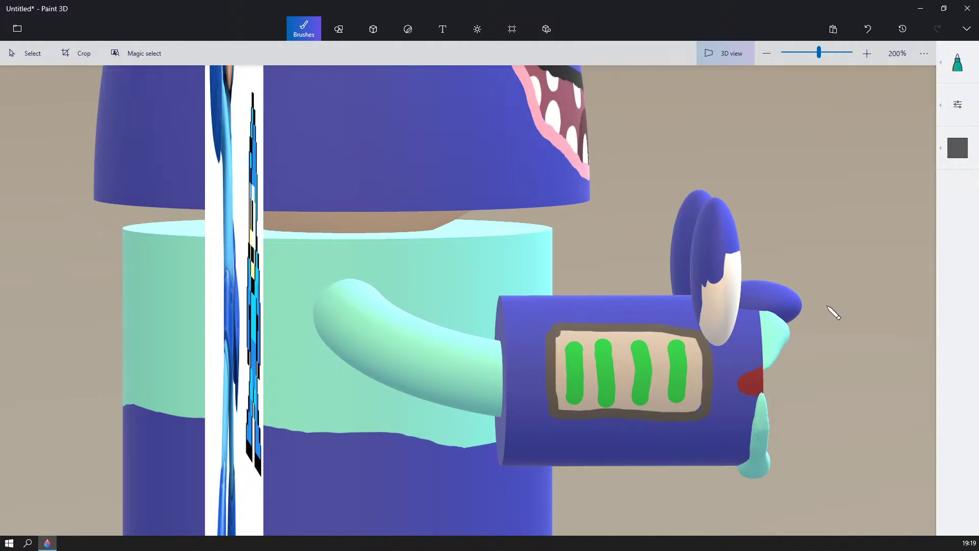
- Examine the cannon creature's face and its side panel from the front and the side
{"action": "right_click_drag", "start_coordinate": [827, 306], "coordinate": [632, 306]}
{"action": "middle_click_drag", "start_coordinate": [632, 306], "coordinate": [431, 184]}
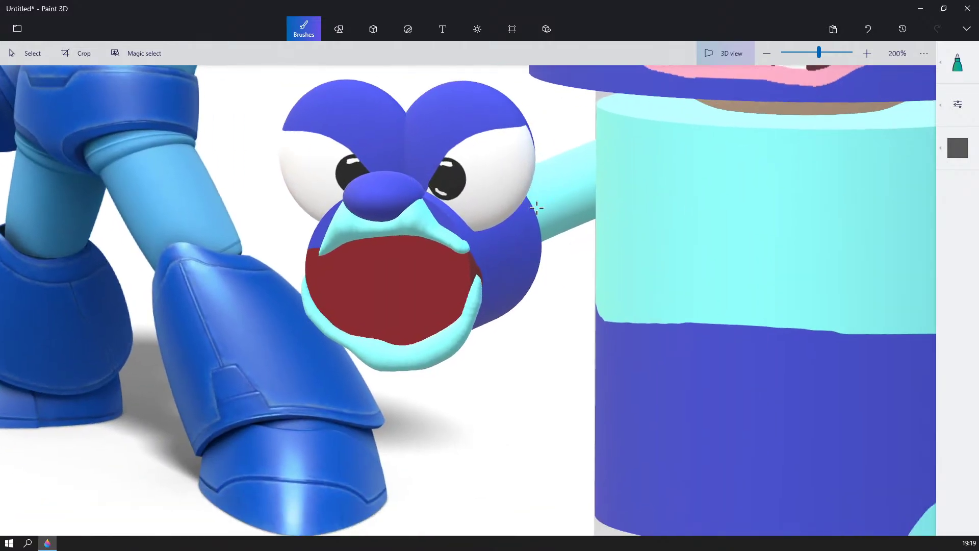
{"action": "scroll", "coordinate": [537, 207], "scroll_direction": "down", "scroll_amount": 5}
{"action": "right_click_drag", "start_coordinate": [514, 219], "coordinate": [551, 234]}
{"action": "scroll", "coordinate": [557, 229], "scroll_direction": "up", "scroll_amount": 5}
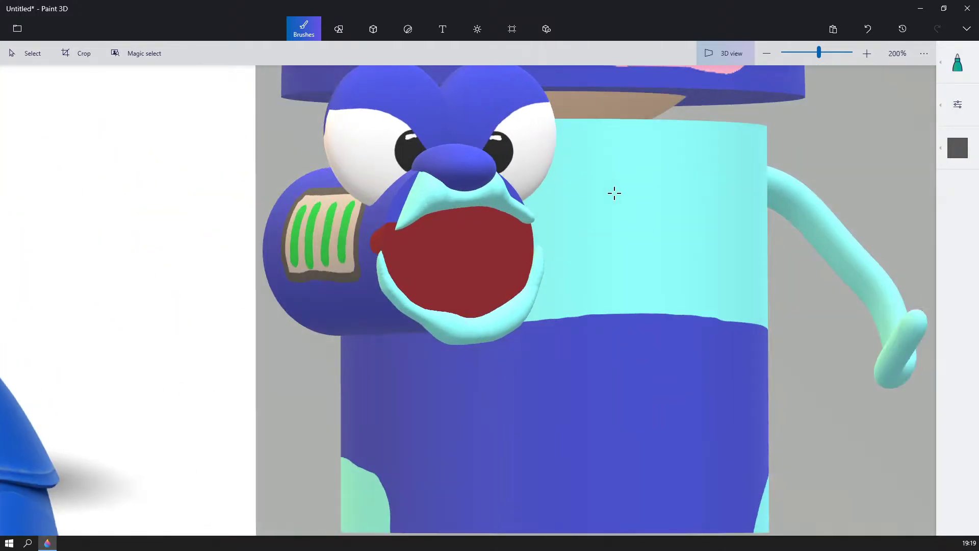
{"action": "right_click_drag", "start_coordinate": [614, 193], "coordinate": [659, 185]}
{"action": "scroll", "coordinate": [649, 166], "scroll_direction": "up", "scroll_amount": 1}
{"action": "scroll", "coordinate": [577, 192], "scroll_direction": "down", "scroll_amount": 2}
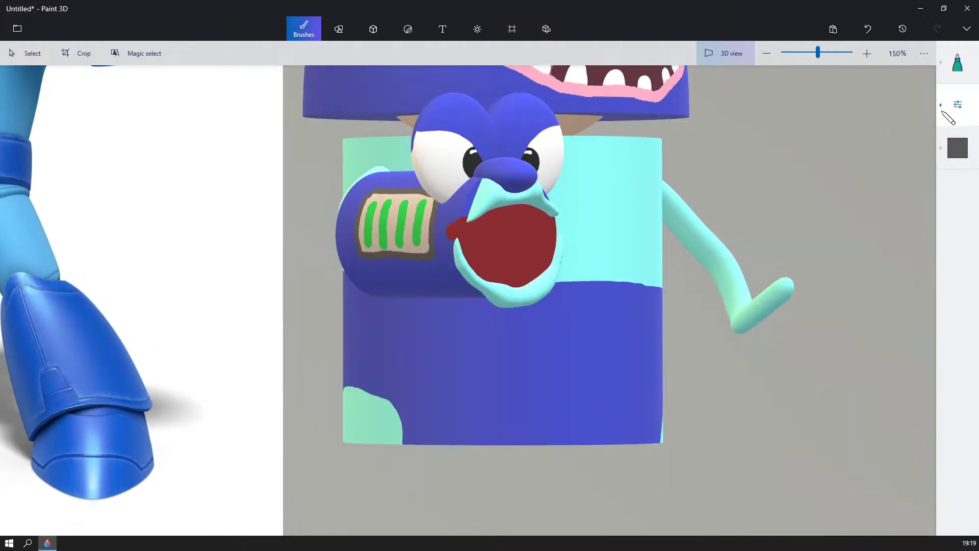
- Draw a small dark grey hooked, boot-like shape with the soft edge 3D doodle in the empty space beside the character's thin arm
{"action": "left_click", "coordinate": [958, 104]}
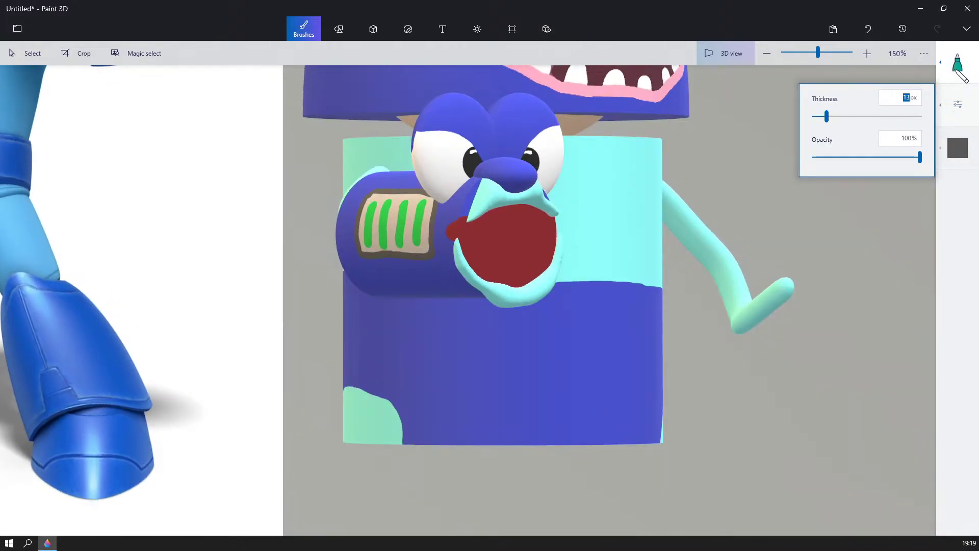
{"action": "left_click", "coordinate": [957, 62]}
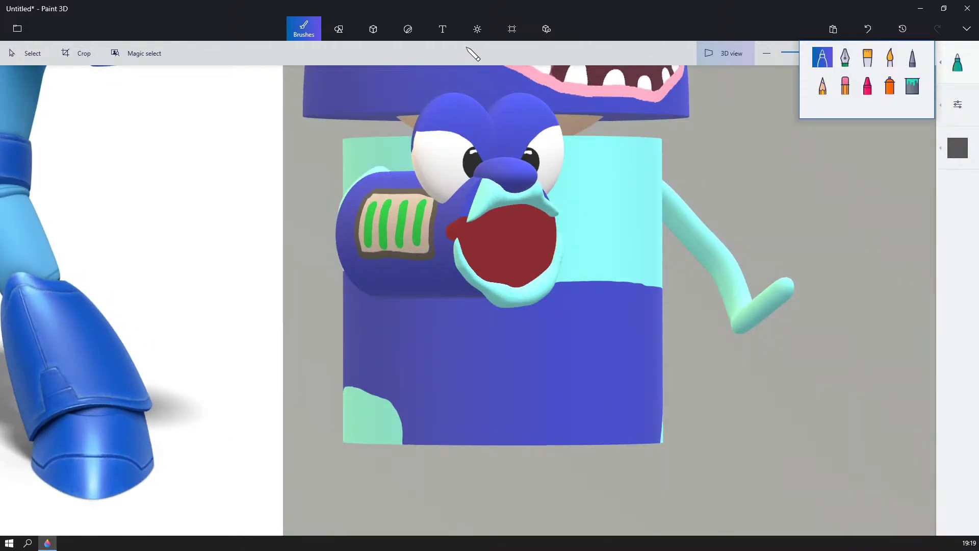
{"action": "left_click", "coordinate": [373, 29]}
{"action": "left_click", "coordinate": [957, 62]}
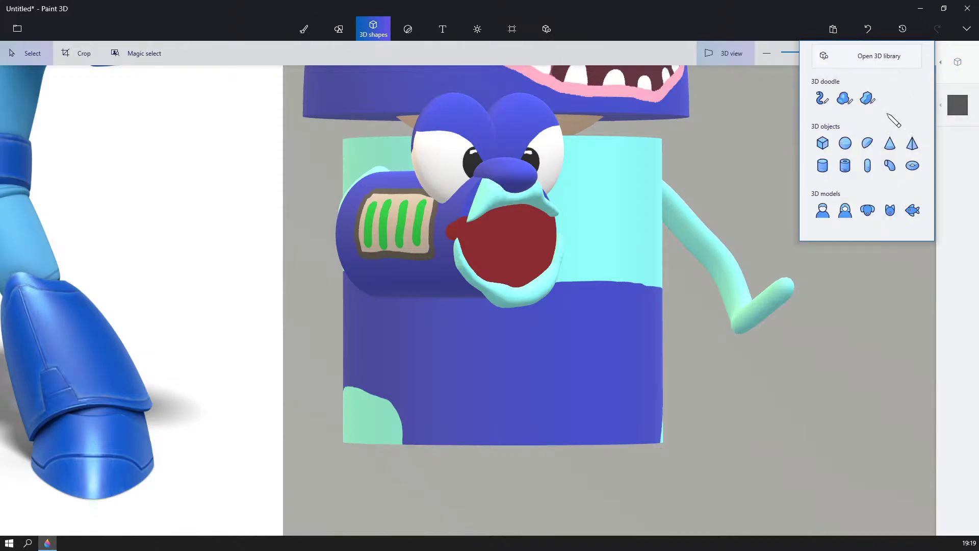
{"action": "left_click", "coordinate": [845, 98]}
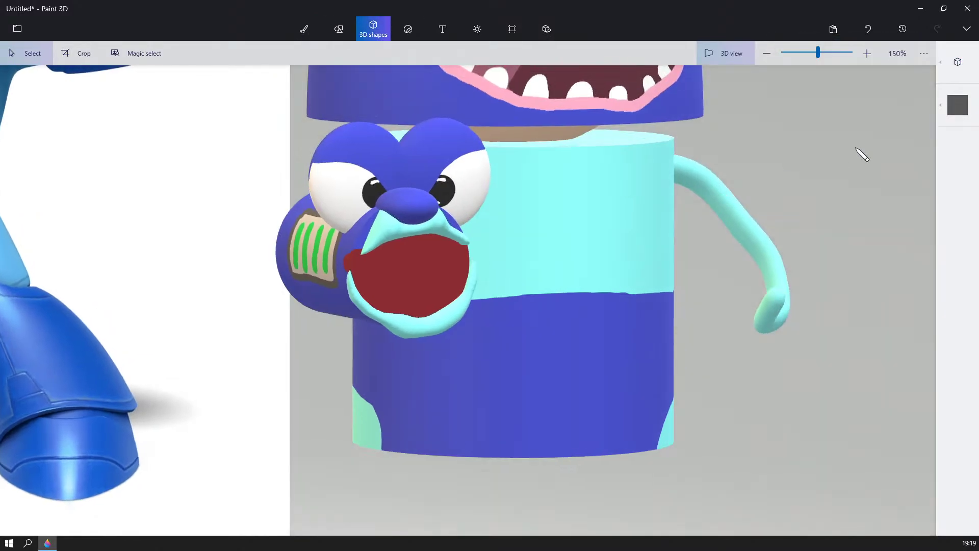
{"action": "left_click", "coordinate": [957, 63]}
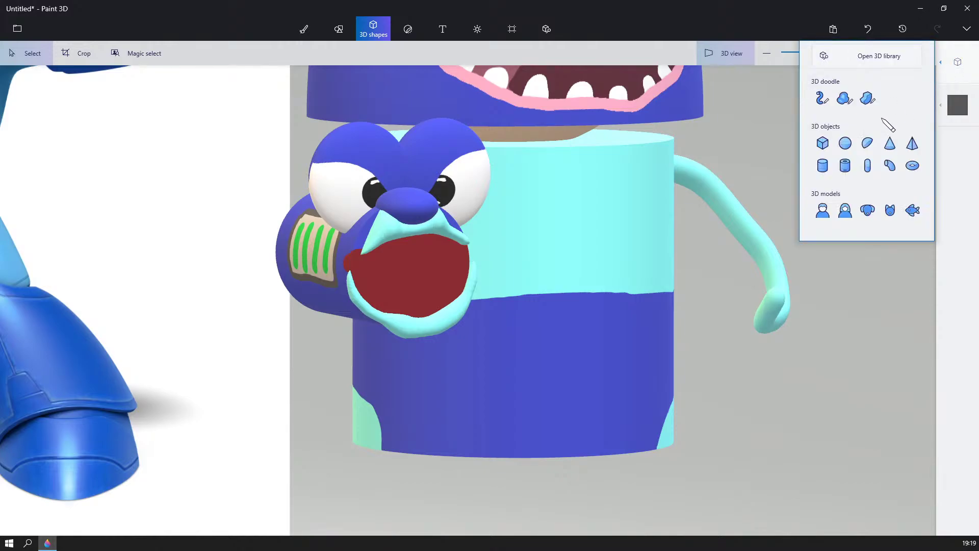
{"action": "left_click", "coordinate": [850, 96]}
{"action": "mouse_move", "coordinate": [785, 157]}
{"action": "right_mouse_down"}
{"action": "mouse_move", "coordinate": [744, 152]}
{"action": "mouse_move", "coordinate": [762, 166]}
{"action": "mouse_move", "coordinate": [821, 148]}
{"action": "right_mouse_up"}
{"action": "left_click_drag", "start_coordinate": [840, 140], "coordinate": [838, 137]}
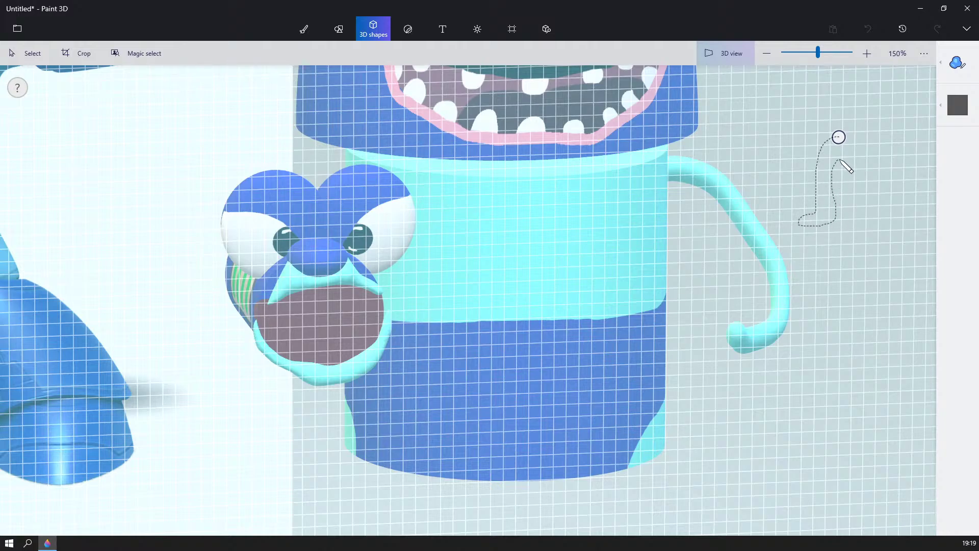
{"action": "left_click_drag", "start_coordinate": [839, 138], "coordinate": [842, 139]}
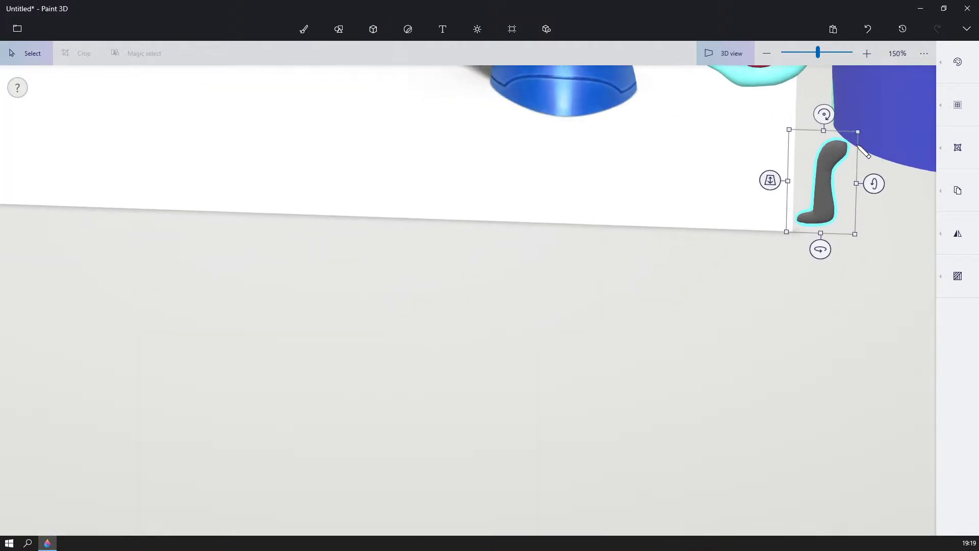
- Move the dark grey doodle across the scene to the character's body, near the shoulder of the thin arm
{"action": "scroll", "coordinate": [859, 136], "scroll_direction": "down", "scroll_amount": 1}
{"action": "middle_click_drag", "start_coordinate": [865, 132], "coordinate": [633, 293]}
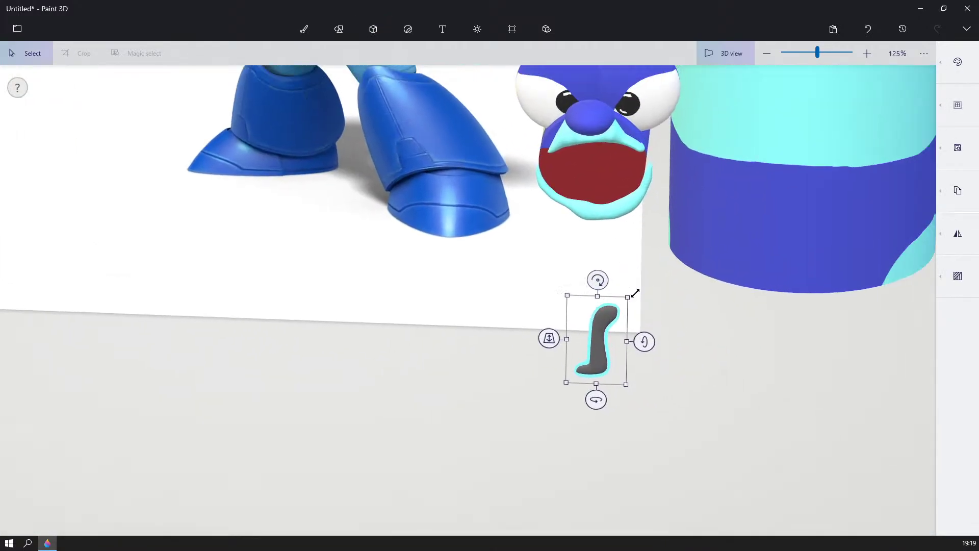
{"action": "right_click_drag", "start_coordinate": [634, 293], "coordinate": [709, 256]}
{"action": "scroll", "coordinate": [709, 256], "scroll_direction": "down", "scroll_amount": 4}
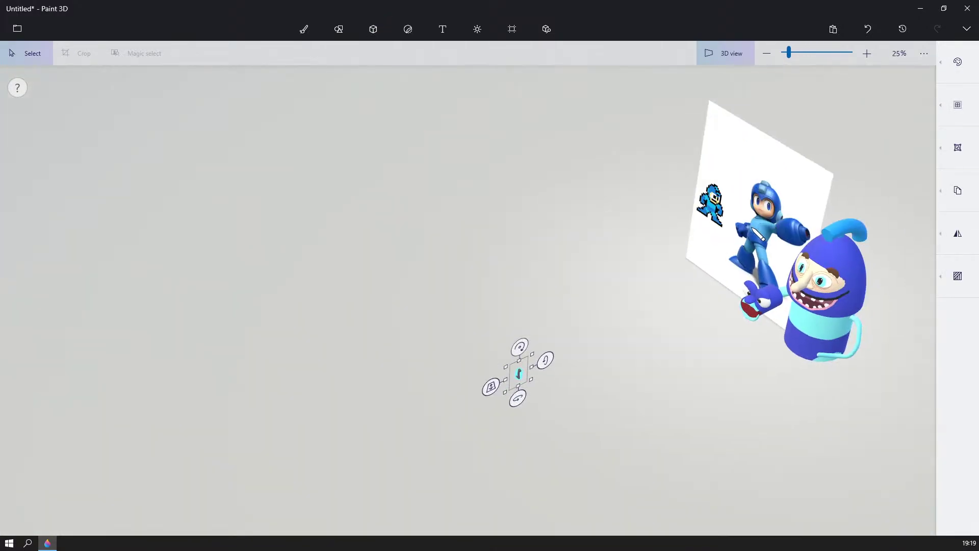
{"action": "middle_click_drag", "start_coordinate": [768, 222], "coordinate": [686, 198]}
{"action": "left_click_drag", "start_coordinate": [426, 343], "coordinate": [676, 292]}
{"action": "scroll", "coordinate": [750, 253], "scroll_direction": "up", "scroll_amount": 5}
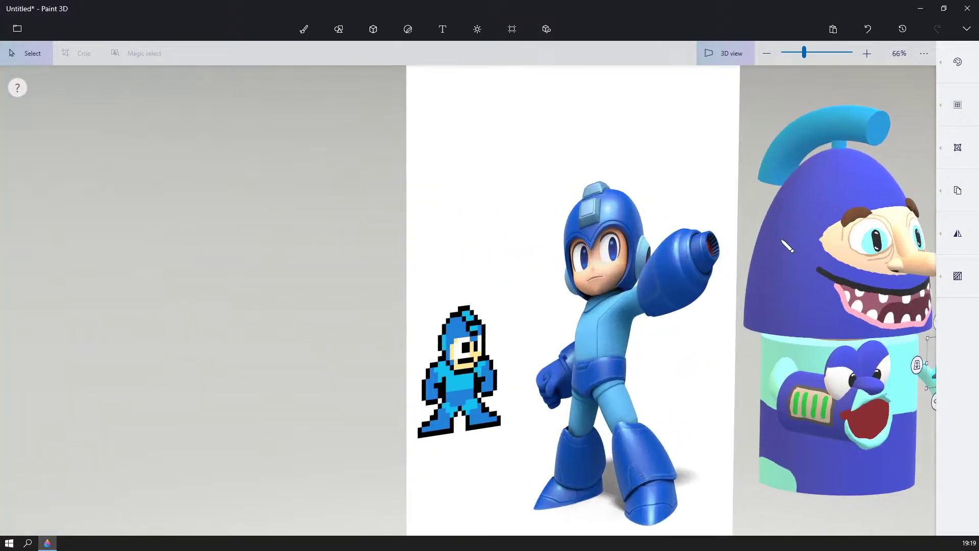
{"action": "scroll", "coordinate": [376, 163], "scroll_direction": "up", "scroll_amount": 4}
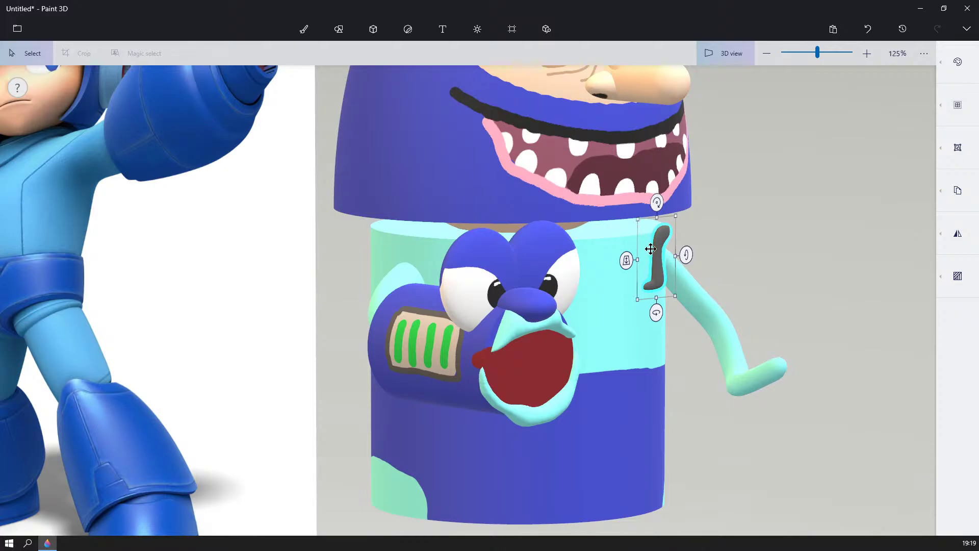
{"action": "left_click_drag", "start_coordinate": [647, 254], "coordinate": [415, 423]}
{"action": "right_click_drag", "start_coordinate": [417, 418], "coordinate": [583, 412]}
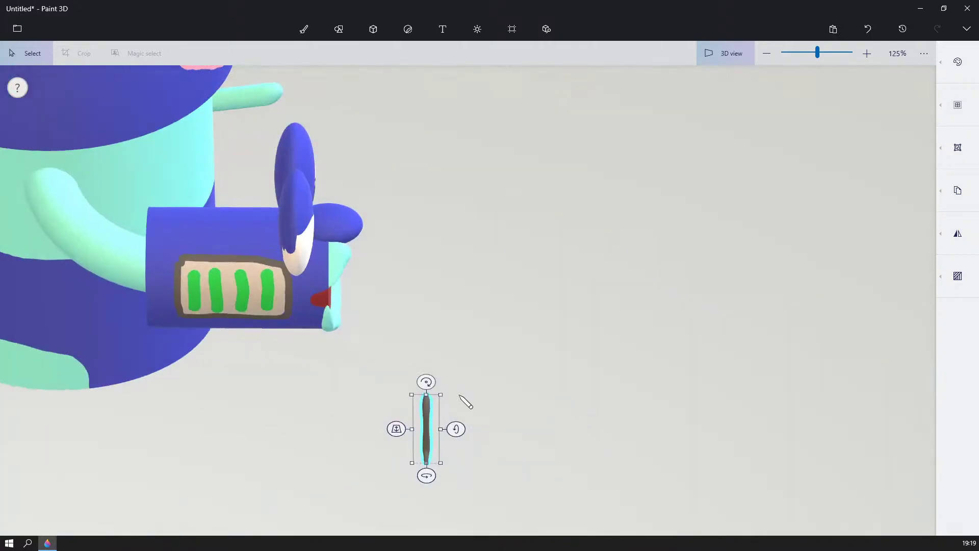
{"action": "left_click_drag", "start_coordinate": [428, 409], "coordinate": [394, 408]}
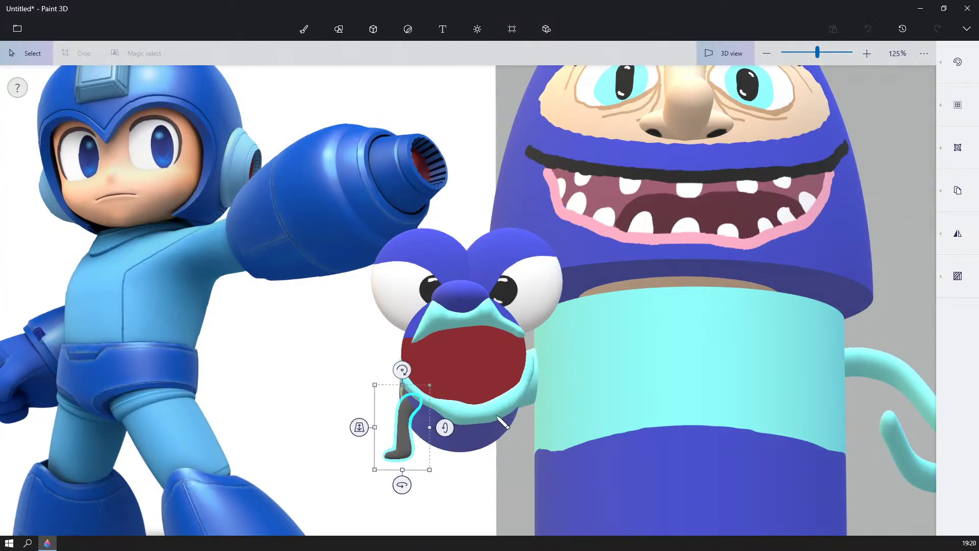
{"action": "left_click_drag", "start_coordinate": [402, 482], "coordinate": [430, 479]}
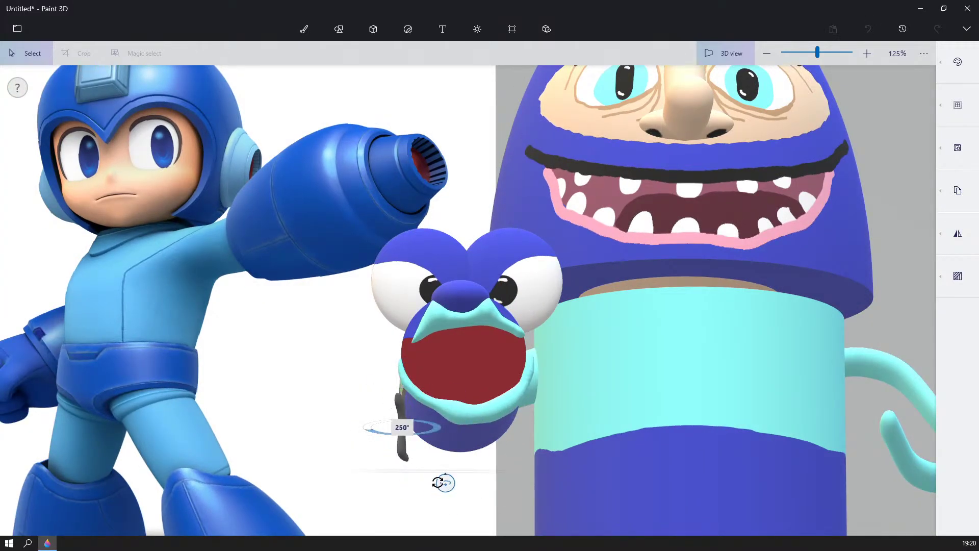
{"action": "scroll", "coordinate": [501, 474], "scroll_direction": "down", "scroll_amount": 5}
{"action": "key", "text": "ctrl+z"}
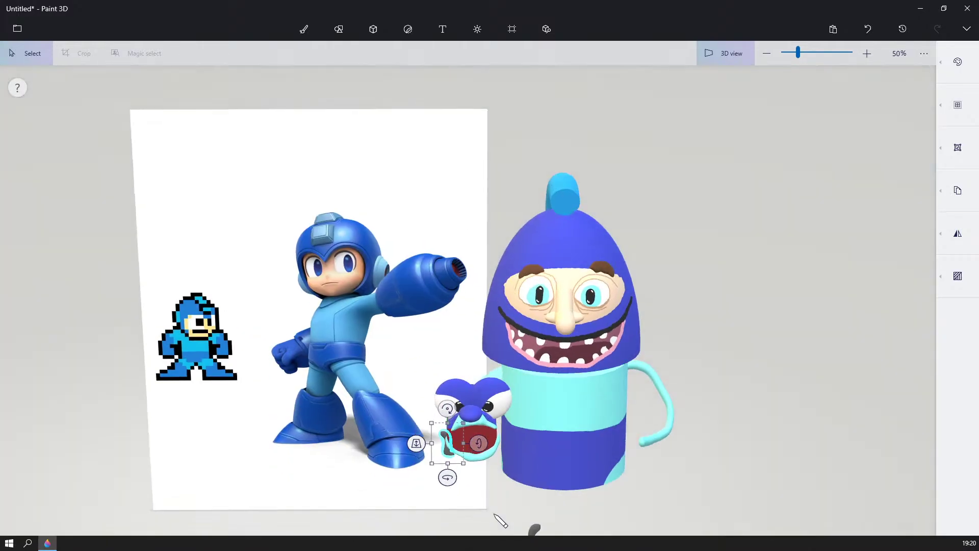
{"action": "key", "text": "ctrl+z"}
{"action": "key", "text": "ctrl+z"}
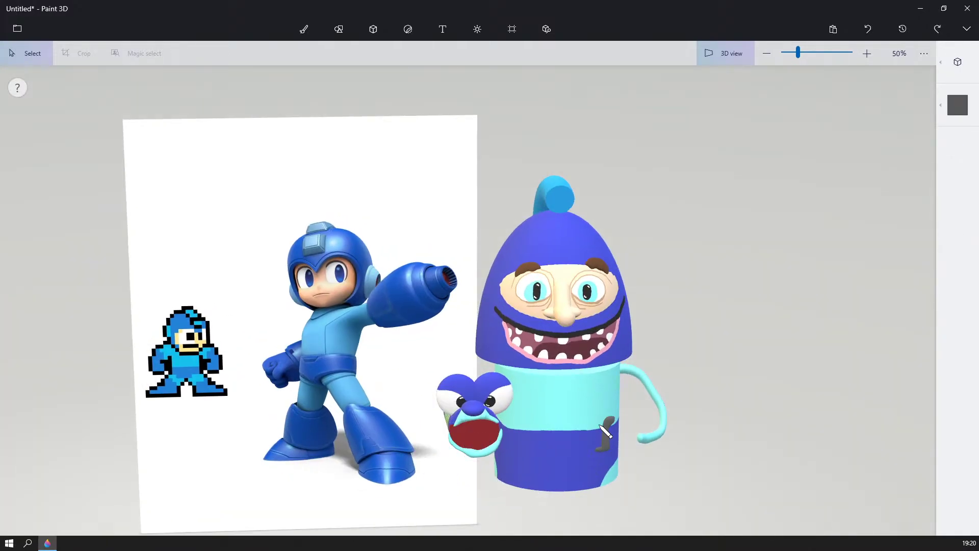
- Move the small dark grey boot-shaped doodle from the empty space onto the cannon creature's face as seen from the front
{"action": "left_click", "coordinate": [603, 426]}
{"action": "right_click_drag", "start_coordinate": [657, 414], "coordinate": [676, 433]}
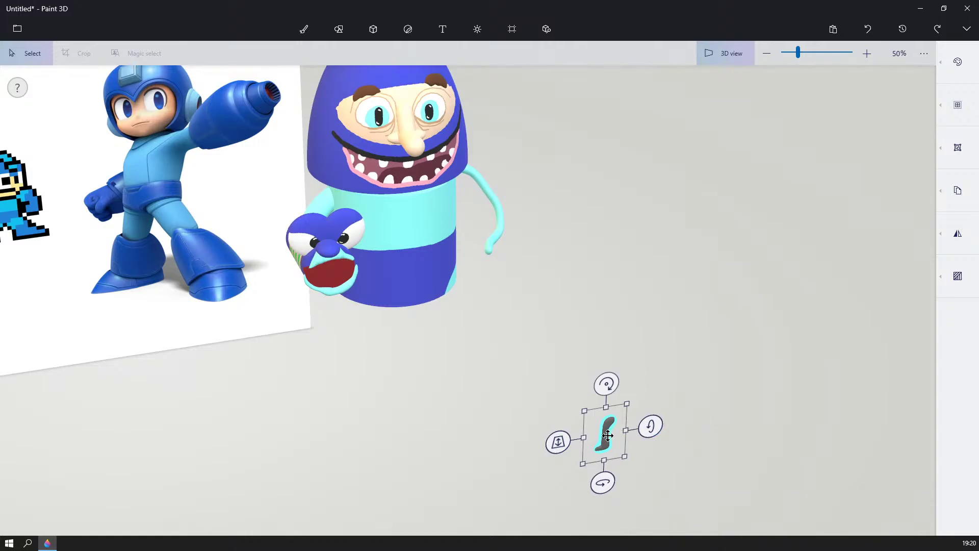
{"action": "left_click_drag", "start_coordinate": [607, 435], "coordinate": [298, 253]}
{"action": "right_click_drag", "start_coordinate": [373, 250], "coordinate": [484, 306]}
{"action": "scroll", "coordinate": [319, 293], "scroll_direction": "down", "scroll_amount": 1}
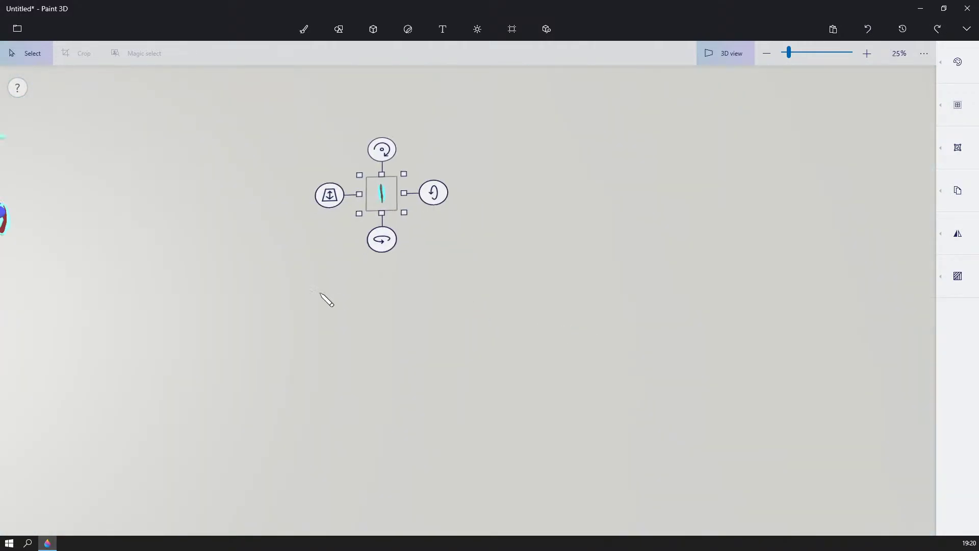
- Bring the dark grey doodle back in depth, as seen from the side, to the front end of the cannon
{"action": "middle_click_drag", "start_coordinate": [319, 292], "coordinate": [582, 363]}
{"action": "left_click_drag", "start_coordinate": [654, 259], "coordinate": [212, 293]}
{"action": "scroll", "coordinate": [214, 245], "scroll_direction": "up", "scroll_amount": 3}
{"action": "middle_click_drag", "start_coordinate": [525, 265], "coordinate": [686, 273]}
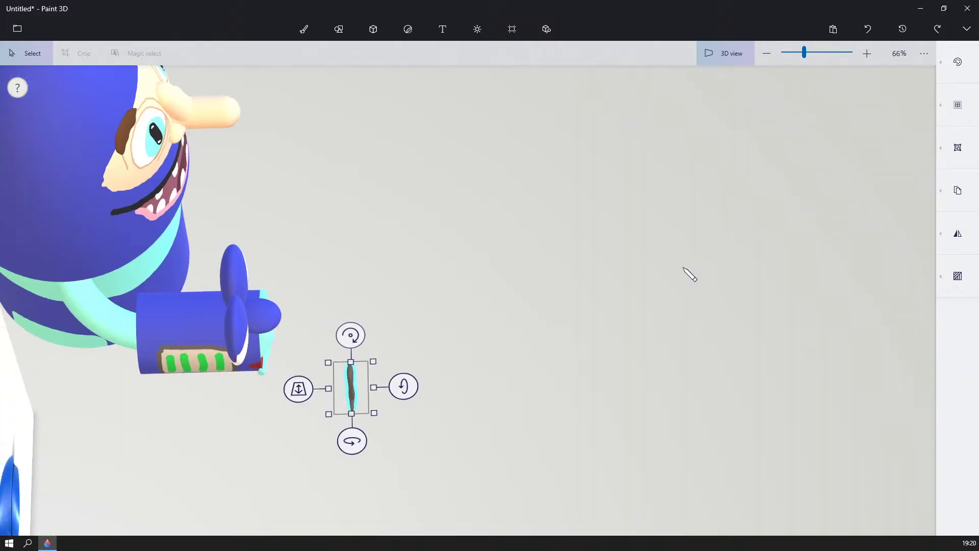
{"action": "scroll", "coordinate": [400, 317], "scroll_direction": "up", "scroll_amount": 2}
{"action": "middle_click_drag", "start_coordinate": [418, 278], "coordinate": [660, 135]}
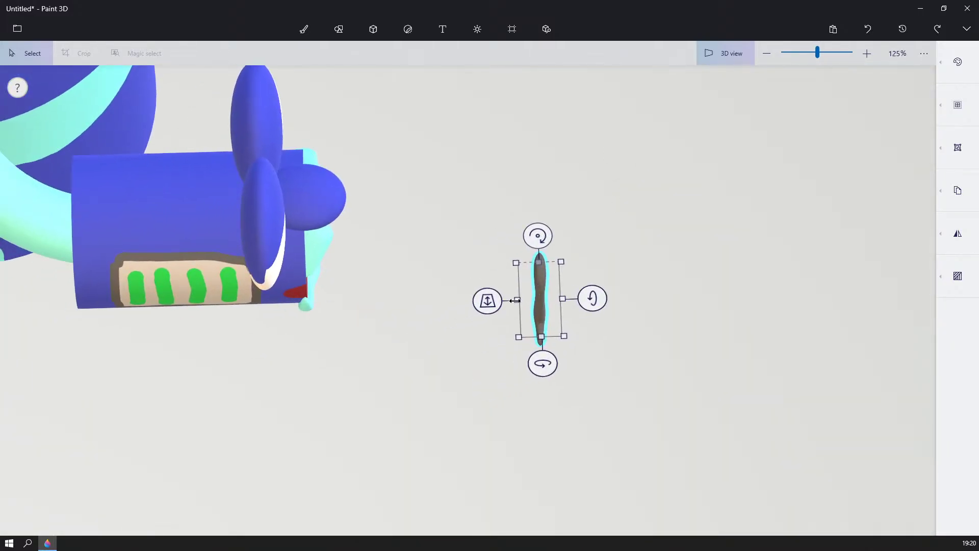
{"action": "left_click_drag", "start_coordinate": [517, 300], "coordinate": [280, 270]}
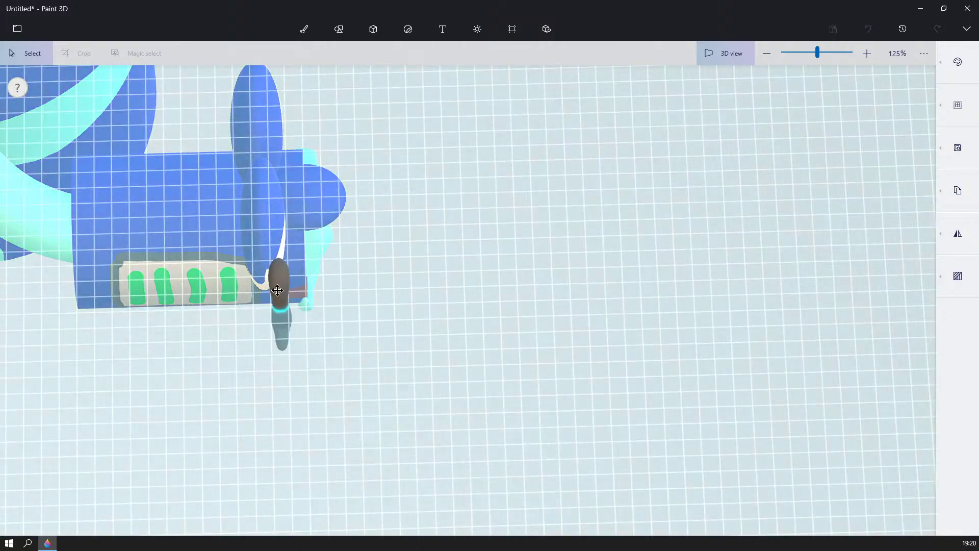
- Lower the dark grey doodle from above the Mega Man reference picture to the cannon's side, between the barred panel and the mouth
{"action": "right_click_drag", "start_coordinate": [616, 154], "coordinate": [484, 116]}
{"action": "scroll", "coordinate": [434, 120], "scroll_direction": "down", "scroll_amount": 2}
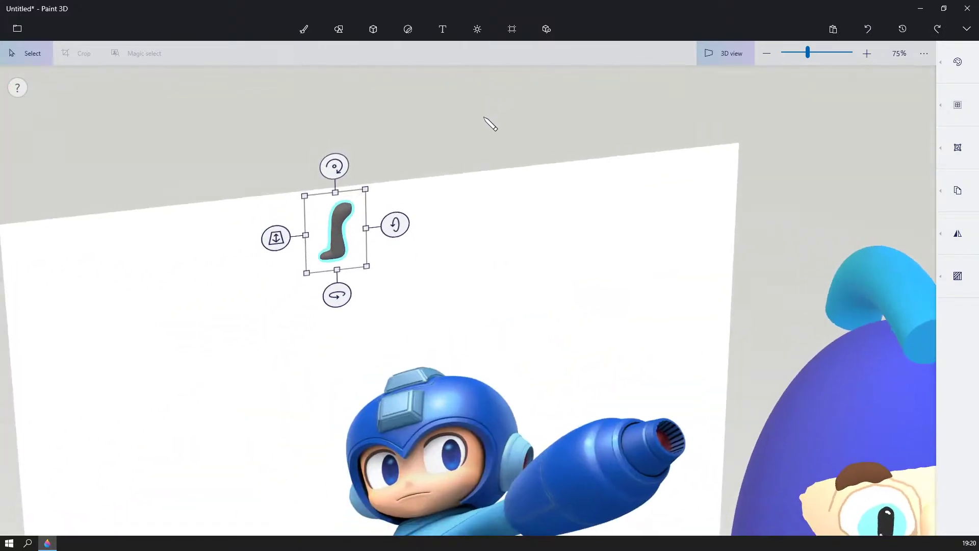
{"action": "middle_click_drag", "start_coordinate": [542, 230], "coordinate": [280, 36]}
{"action": "middle_click_drag", "start_coordinate": [305, 137], "coordinate": [372, 169]}
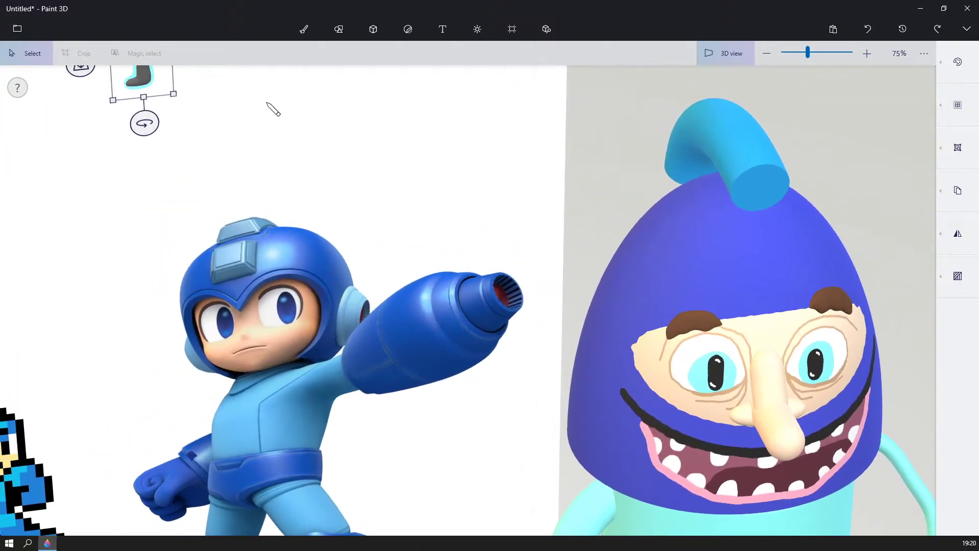
{"action": "left_click_drag", "start_coordinate": [137, 69], "coordinate": [371, 328]}
{"action": "scroll", "coordinate": [452, 330], "scroll_direction": "down", "scroll_amount": 1}
{"action": "middle_click_drag", "start_coordinate": [453, 331], "coordinate": [452, 141]}
{"action": "left_click_drag", "start_coordinate": [382, 115], "coordinate": [521, 464]}
{"action": "scroll", "coordinate": [411, 463], "scroll_direction": "up", "scroll_amount": 4}
{"action": "right_click_drag", "start_coordinate": [499, 423], "coordinate": [536, 399]}
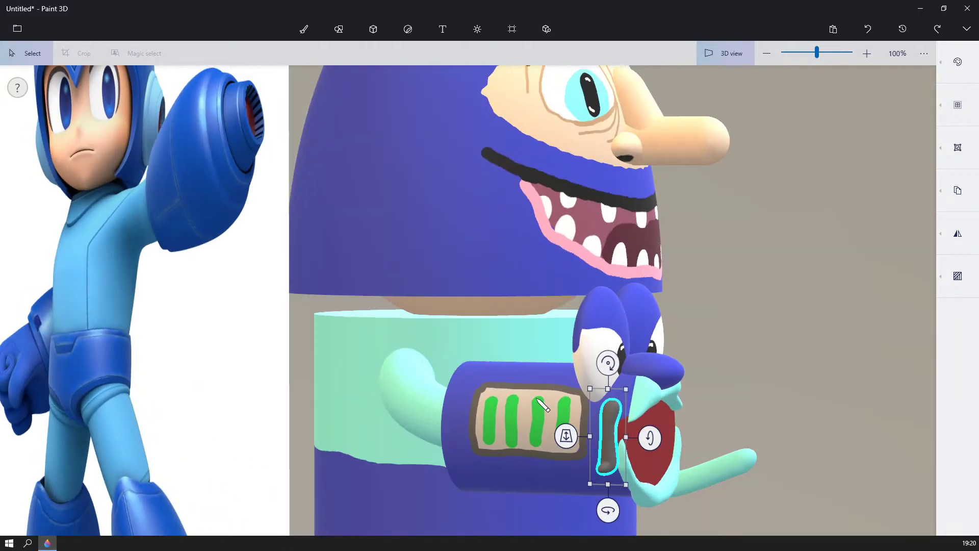
- Place the dark grey doodle at the underside of the cannon as a leg with its foot pointing outward
{"action": "scroll", "coordinate": [538, 401], "scroll_direction": "up", "scroll_amount": 1}
{"action": "left_click_drag", "start_coordinate": [622, 432], "coordinate": [511, 513]}
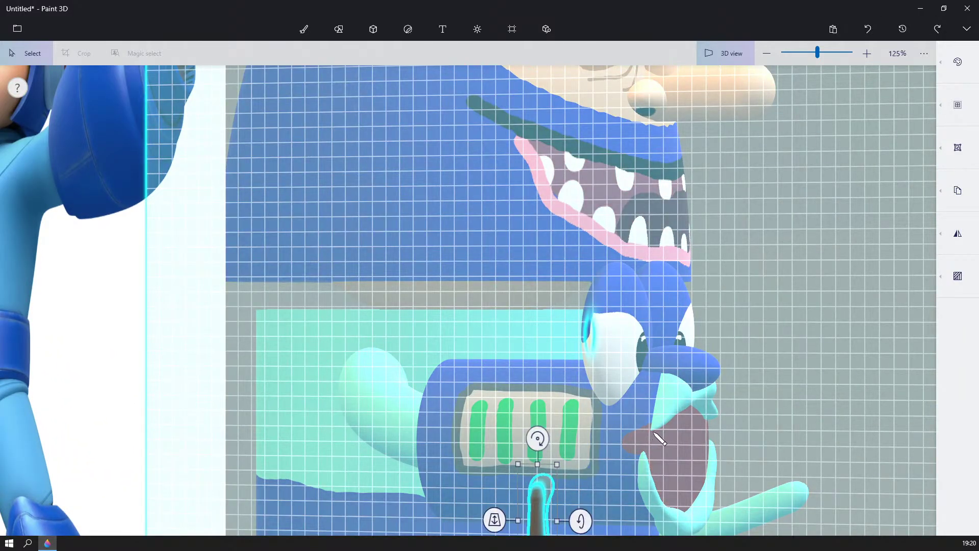
{"action": "right_click_drag", "start_coordinate": [656, 435], "coordinate": [609, 418]}
{"action": "middle_click_drag", "start_coordinate": [609, 418], "coordinate": [506, 188]}
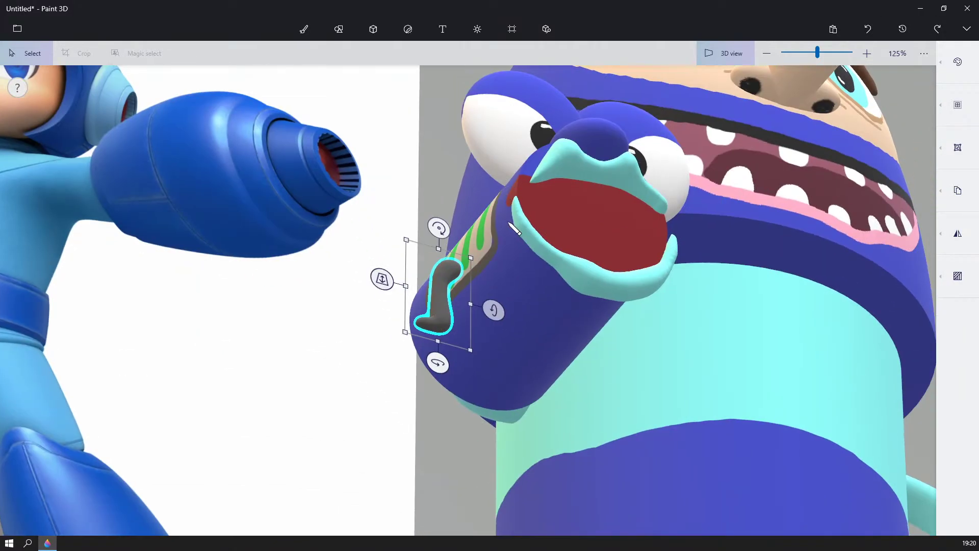
{"action": "right_click_drag", "start_coordinate": [507, 222], "coordinate": [504, 256]}
{"action": "left_click_drag", "start_coordinate": [452, 267], "coordinate": [487, 287]}
{"action": "right_click_drag", "start_coordinate": [582, 380], "coordinate": [608, 386]}
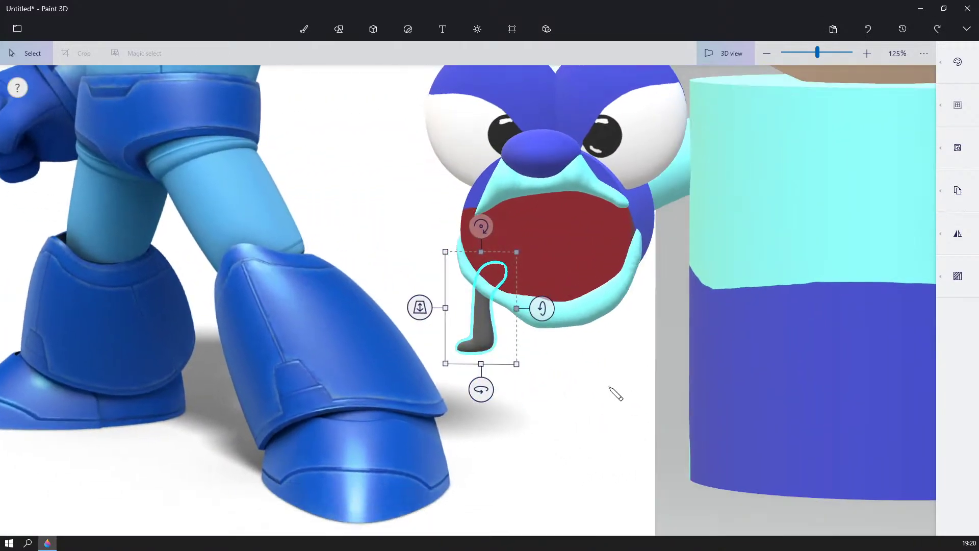
- Duplicate the dark grey leg, rotate the copy so its foot faces the opposite way, and place it under the cannon's other side
{"action": "left_click", "coordinate": [555, 354]}
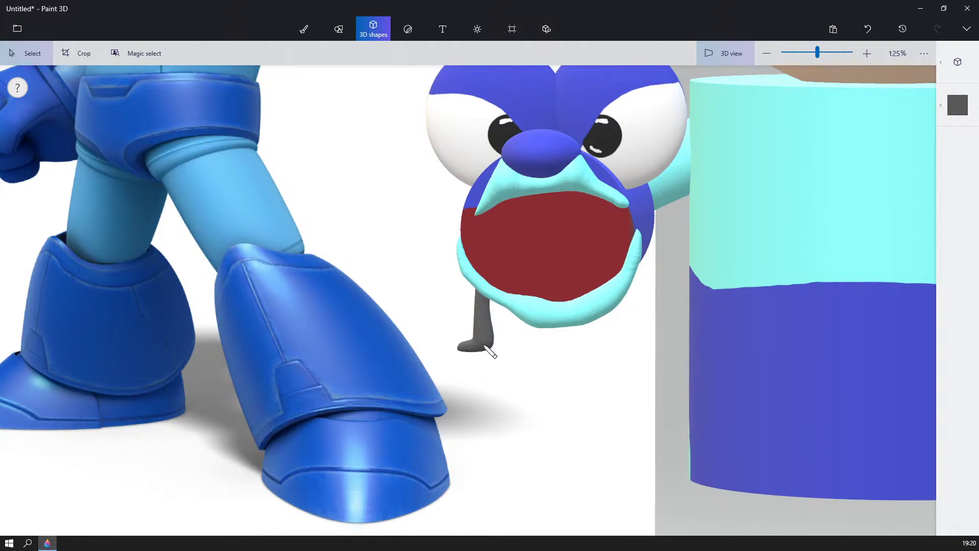
{"action": "left_click", "coordinate": [489, 350]}
{"action": "right_click_drag", "start_coordinate": [491, 354], "coordinate": [544, 354]}
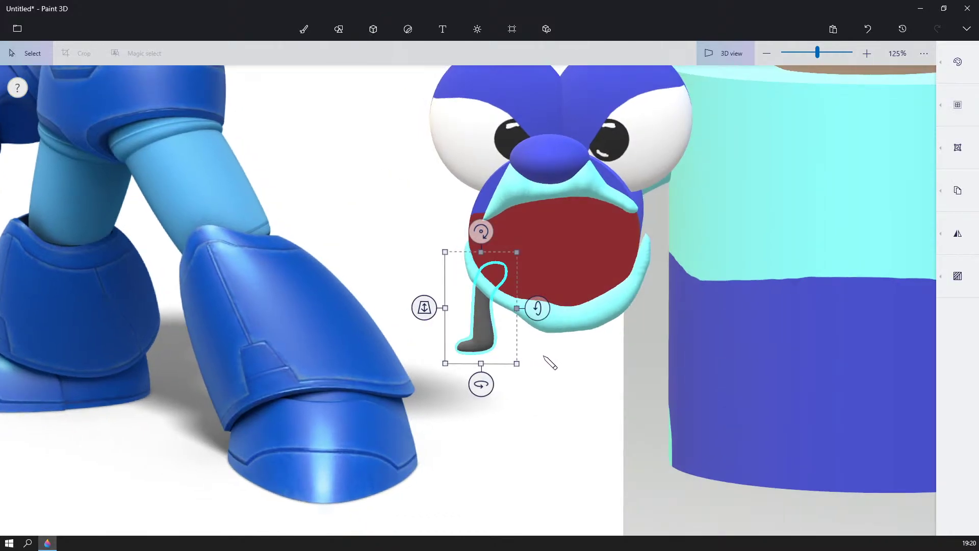
{"action": "left_click", "coordinate": [544, 357]}
{"action": "left_click", "coordinate": [485, 350]}
{"action": "left_click_drag", "start_coordinate": [481, 385], "coordinate": [518, 391]}
{"action": "left_click_drag", "start_coordinate": [480, 348], "coordinate": [635, 359]}
{"action": "right_click_drag", "start_coordinate": [637, 357], "coordinate": [844, 346]}
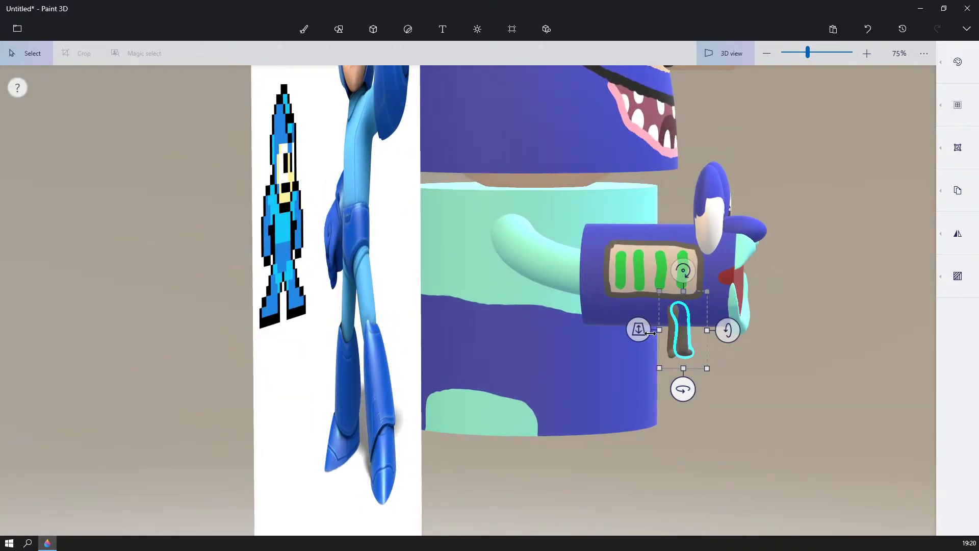
{"action": "left_click", "coordinate": [756, 371]}
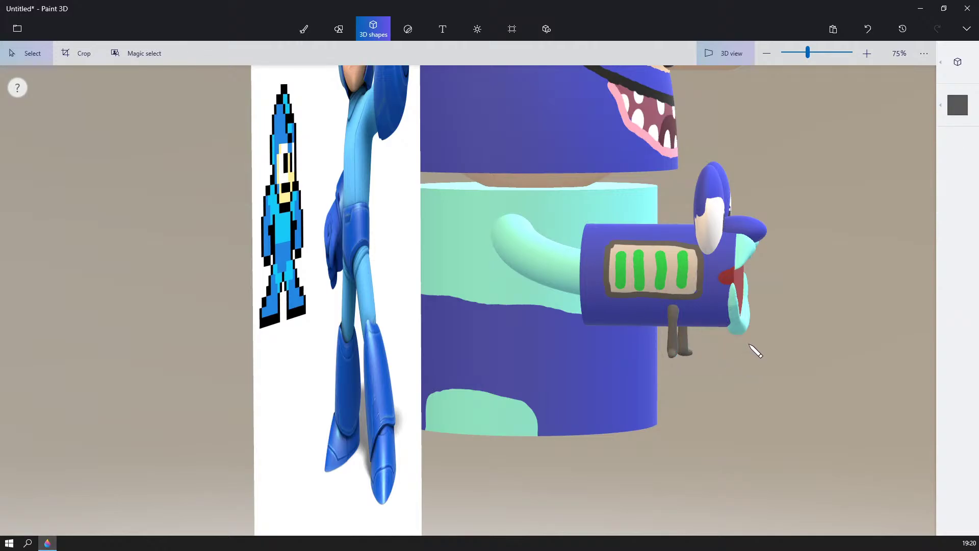
- Duplicate both dark grey legs together and move the second pair back along the cannon's underside
{"action": "scroll", "coordinate": [740, 343], "scroll_direction": "up", "scroll_amount": 3}
{"action": "left_click_drag", "start_coordinate": [740, 343], "coordinate": [545, 301]}
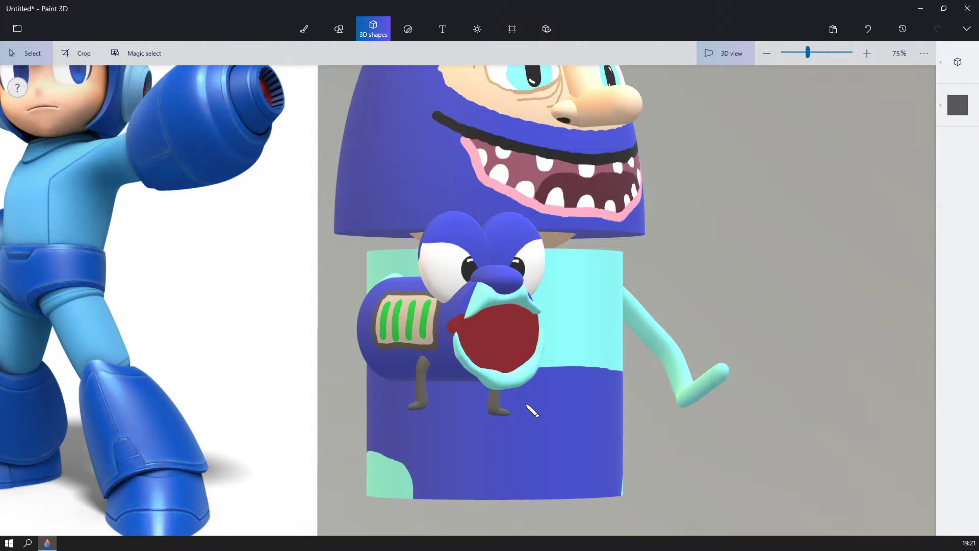
{"action": "left_click_drag", "start_coordinate": [529, 404], "coordinate": [567, 427]}
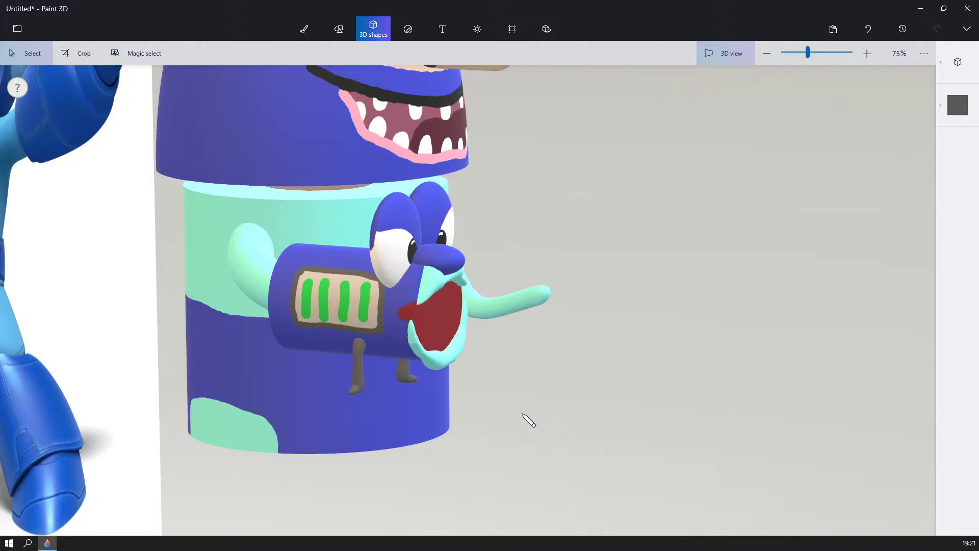
{"action": "scroll", "coordinate": [524, 418], "scroll_direction": "up", "scroll_amount": 5}
{"action": "left_click", "coordinate": [441, 352]}
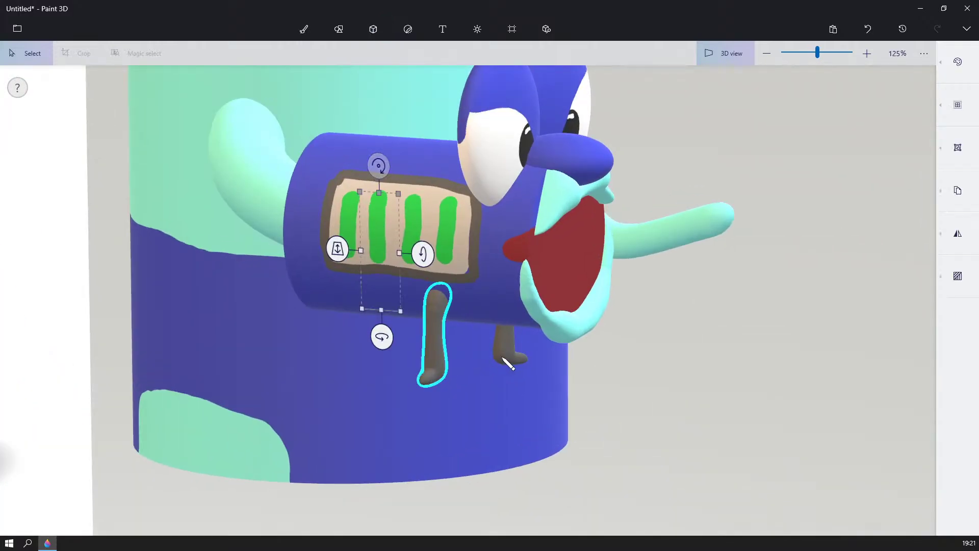
{"action": "left_click", "coordinate": [508, 347], "text": "ctrl"}
{"action": "left_click_drag", "start_coordinate": [573, 363], "coordinate": [699, 380]}
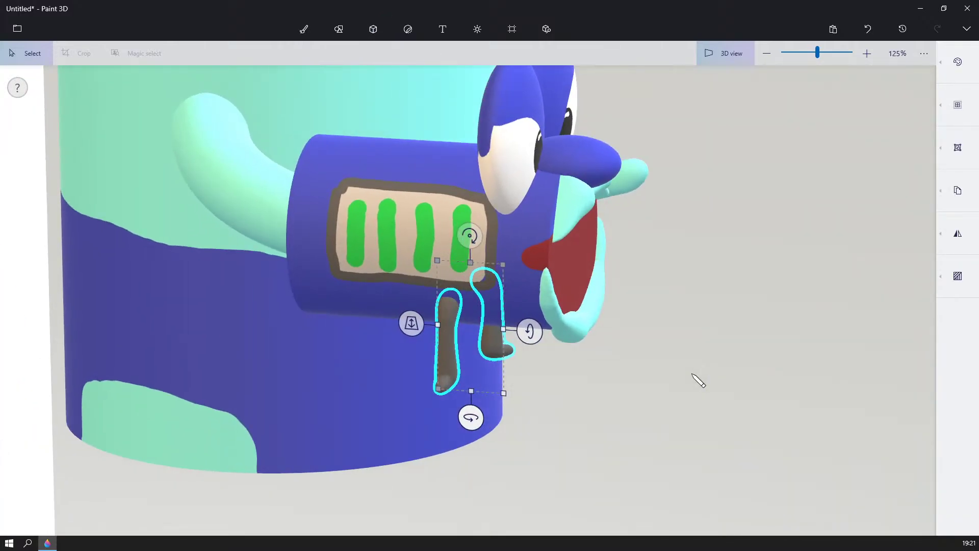
{"action": "left_click_drag", "start_coordinate": [443, 338], "coordinate": [359, 339]}
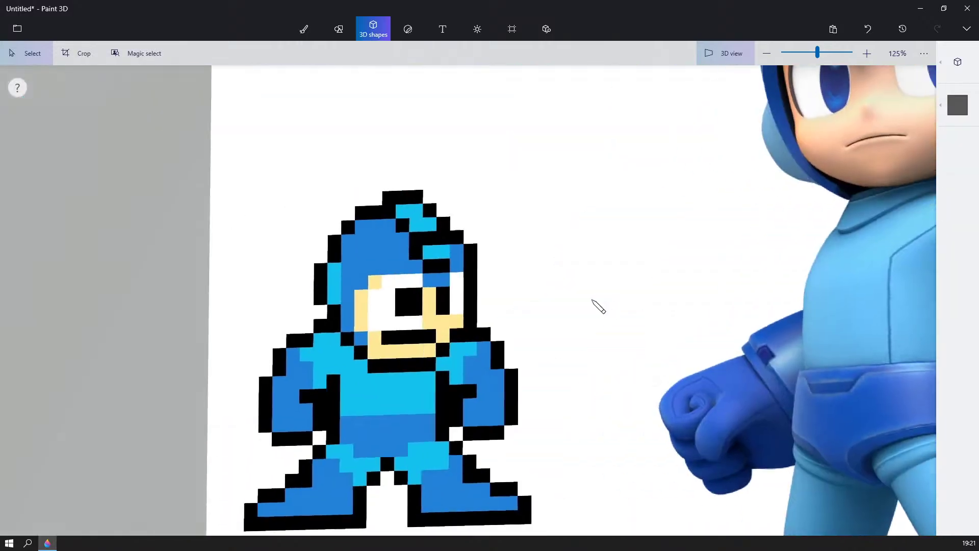
- Examine the whole character and its four-legged cannon creature beside the reference picture from the front, the side and below
{"action": "scroll", "coordinate": [655, 328], "scroll_direction": "down", "scroll_amount": 3}
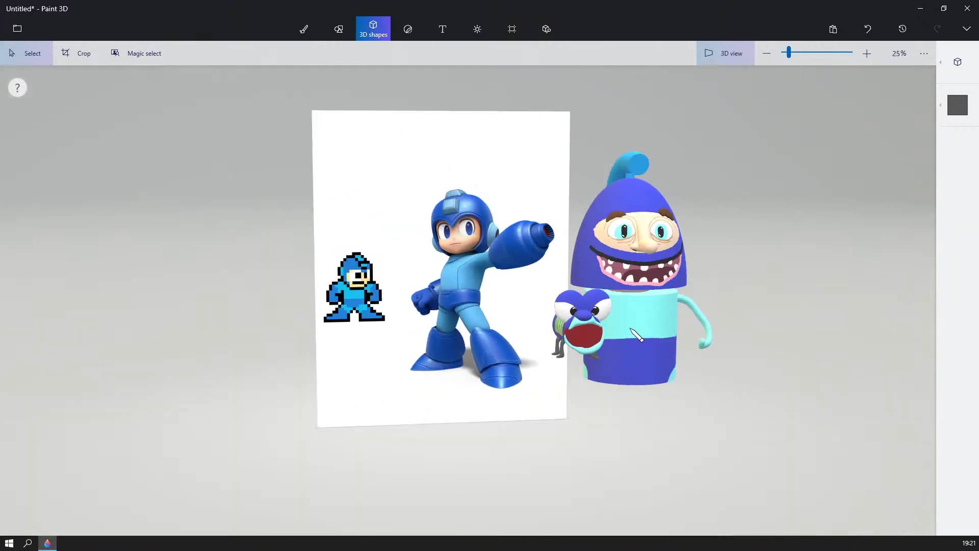
{"action": "right_click_drag", "start_coordinate": [632, 327], "coordinate": [563, 332]}
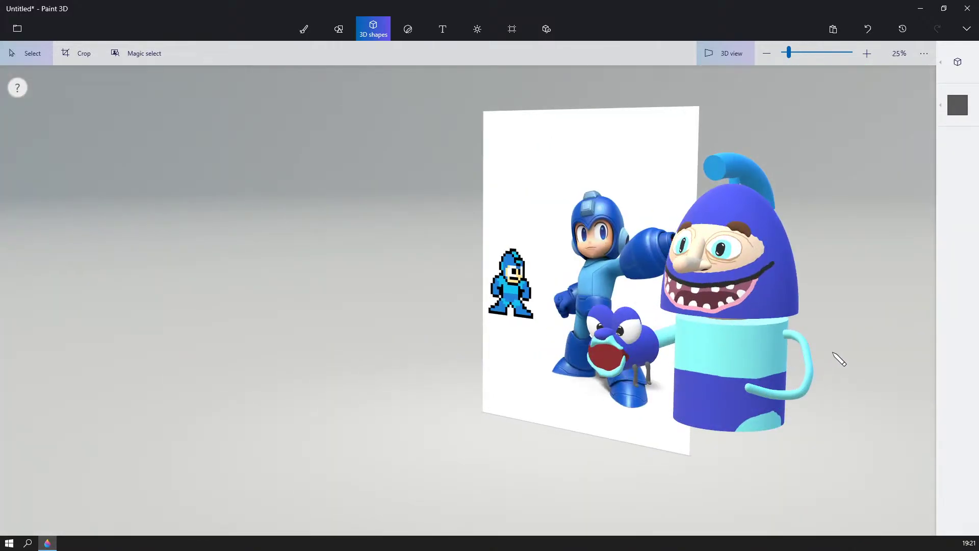
{"action": "scroll", "coordinate": [826, 358], "scroll_direction": "up", "scroll_amount": 2}
{"action": "left_click_drag", "start_coordinate": [726, 383], "coordinate": [750, 344]}
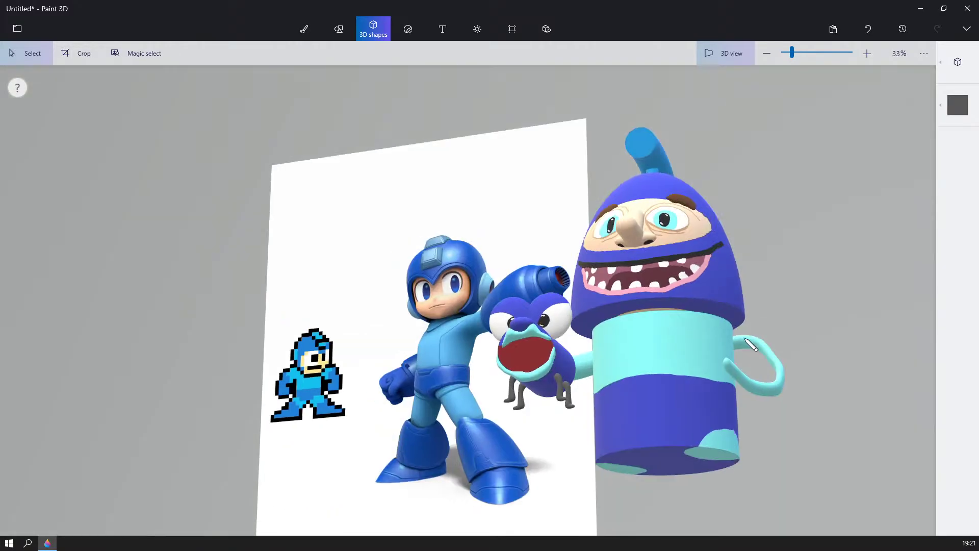
{"action": "scroll", "coordinate": [745, 338], "scroll_direction": "down", "scroll_amount": 1}
{"action": "mouse_move", "coordinate": [745, 338]}
{"action": "right_mouse_down"}
{"action": "mouse_move", "coordinate": [734, 355]}
{"action": "mouse_move", "coordinate": [766, 369]}
{"action": "mouse_move", "coordinate": [690, 391]}
{"action": "mouse_move", "coordinate": [760, 330]}
{"action": "mouse_move", "coordinate": [755, 340]}
{"action": "right_mouse_up"}
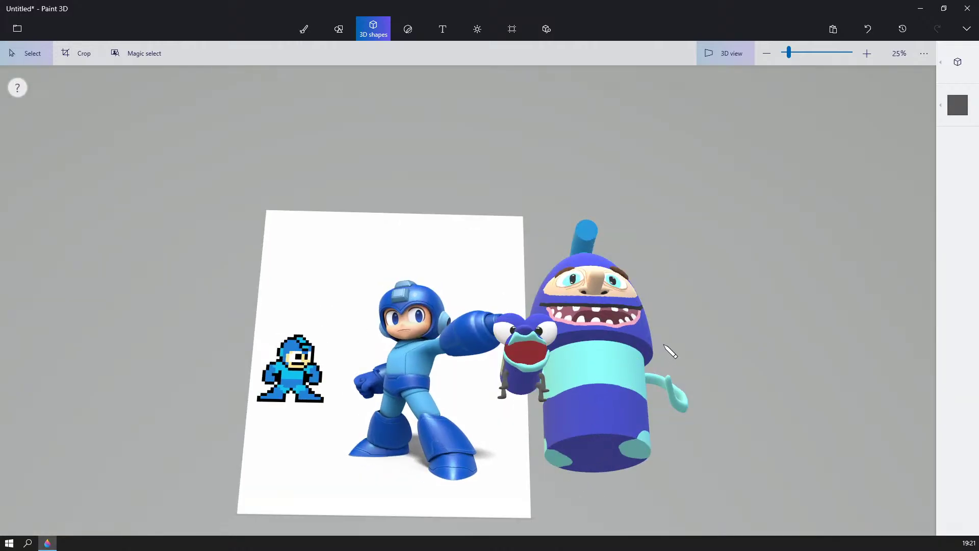
{"action": "right_click_drag", "start_coordinate": [710, 343], "coordinate": [719, 410]}
{"action": "scroll", "coordinate": [781, 404], "scroll_direction": "down", "scroll_amount": 1}
{"action": "scroll", "coordinate": [671, 385], "scroll_direction": "up", "scroll_amount": 1}
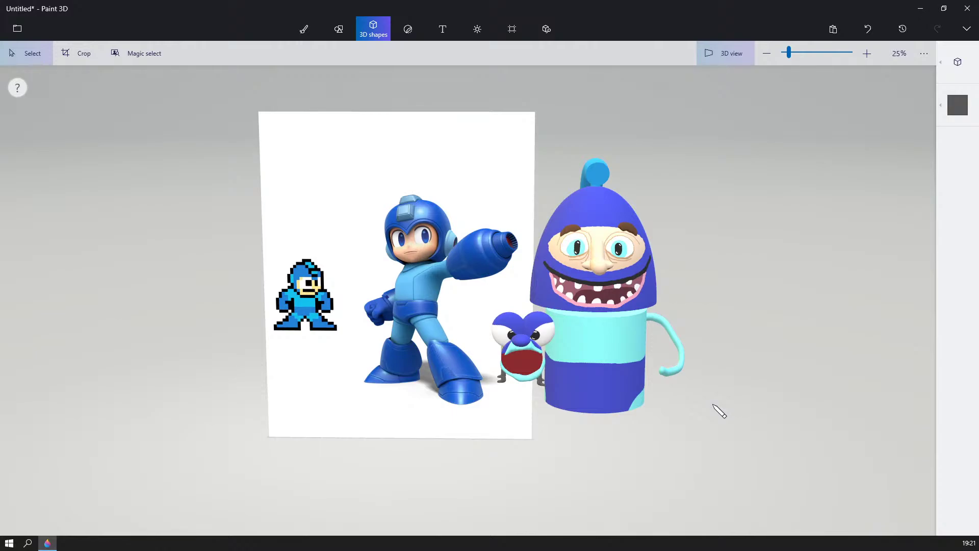
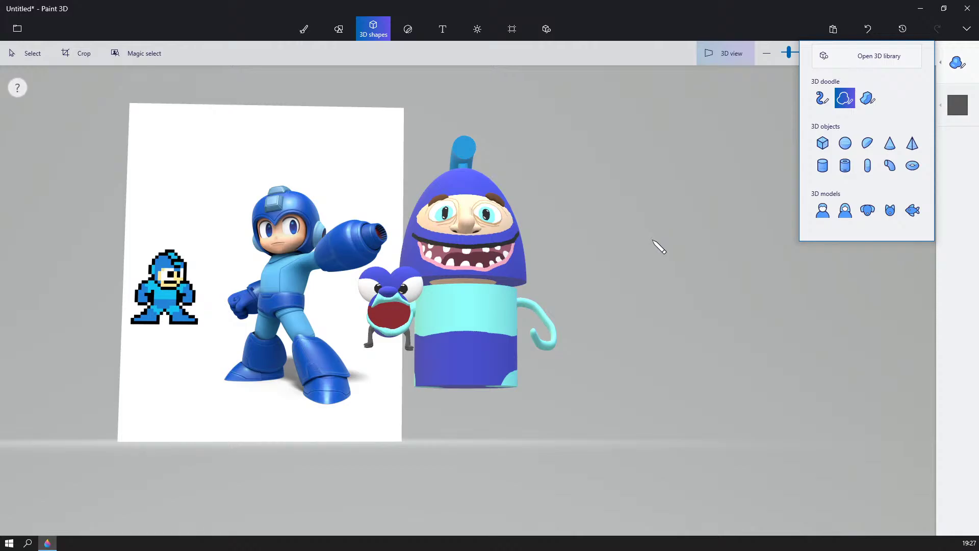
- Draw an S-shaped dark grey soft-edge doodle and place it under the cannon-arm side of the character's body as a leg
{"action": "mouse_move", "coordinate": [685, 220]}
{"action": "left_mouse_down"}
{"action": "mouse_move", "coordinate": [647, 255]}
{"action": "mouse_move", "coordinate": [635, 289]}
{"action": "left_mouse_up"}
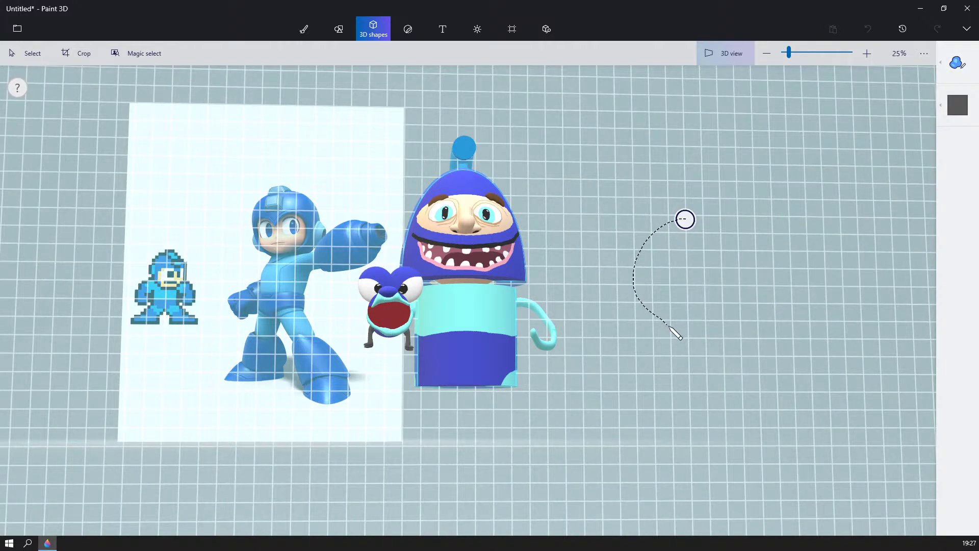
{"action": "mouse_move", "coordinate": [669, 327]}
{"action": "left_mouse_down"}
{"action": "mouse_move", "coordinate": [657, 363]}
{"action": "mouse_move", "coordinate": [674, 374]}
{"action": "mouse_move", "coordinate": [703, 332]}
{"action": "mouse_move", "coordinate": [703, 302]}
{"action": "mouse_move", "coordinate": [682, 266]}
{"action": "mouse_move", "coordinate": [699, 226]}
{"action": "mouse_move", "coordinate": [685, 220]}
{"action": "left_mouse_up"}
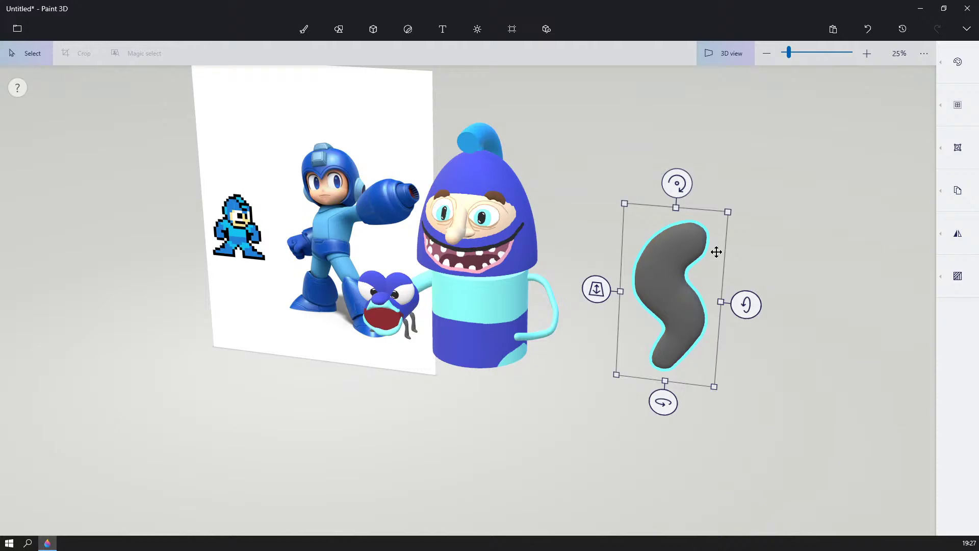
{"action": "left_click_drag", "start_coordinate": [667, 262], "coordinate": [446, 347]}
{"action": "right_click_drag", "start_coordinate": [656, 327], "coordinate": [713, 306]}
{"action": "left_click_drag", "start_coordinate": [445, 285], "coordinate": [494, 293]}
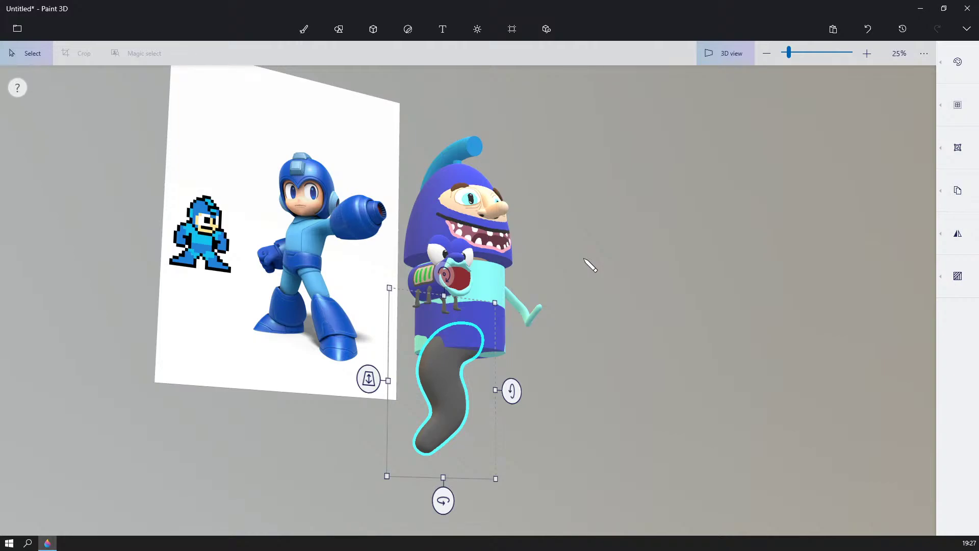
{"action": "left_click_drag", "start_coordinate": [552, 249], "coordinate": [538, 366]}
{"action": "left_click_drag", "start_coordinate": [471, 386], "coordinate": [421, 370]}
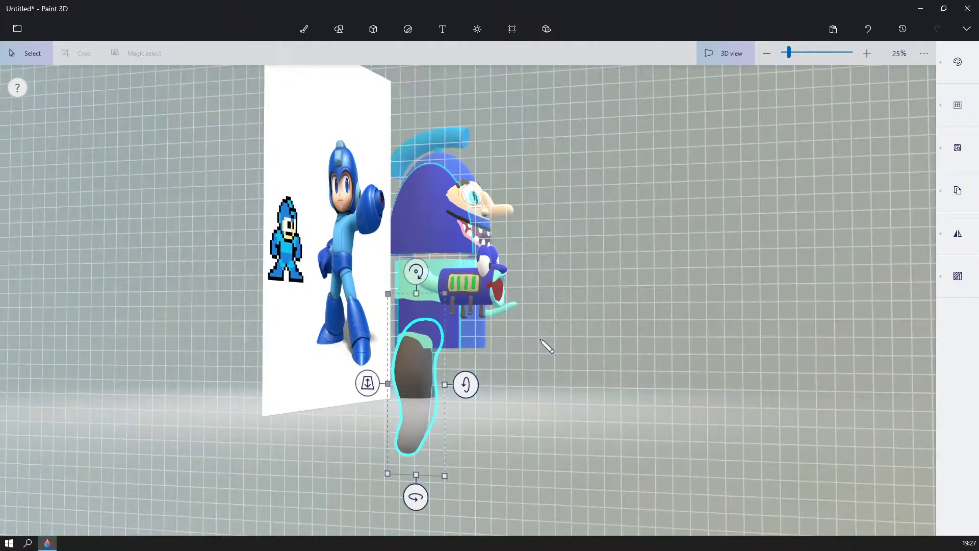
{"action": "right_click_drag", "start_coordinate": [544, 340], "coordinate": [447, 346]}
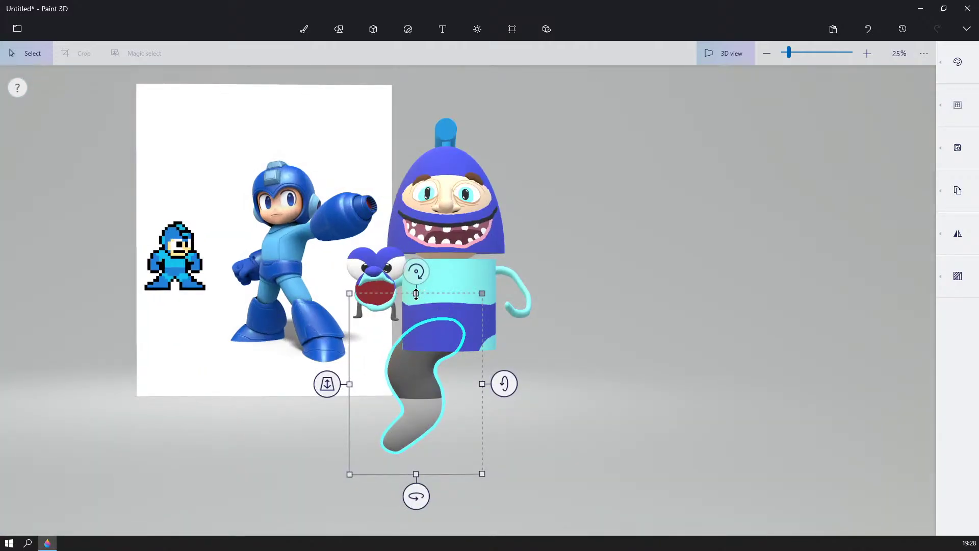
- Tilt and turn the S-shaped leg so its lower end swings outward, and nudge it under the body's edge
{"action": "left_click_drag", "start_coordinate": [416, 272], "coordinate": [433, 274]}
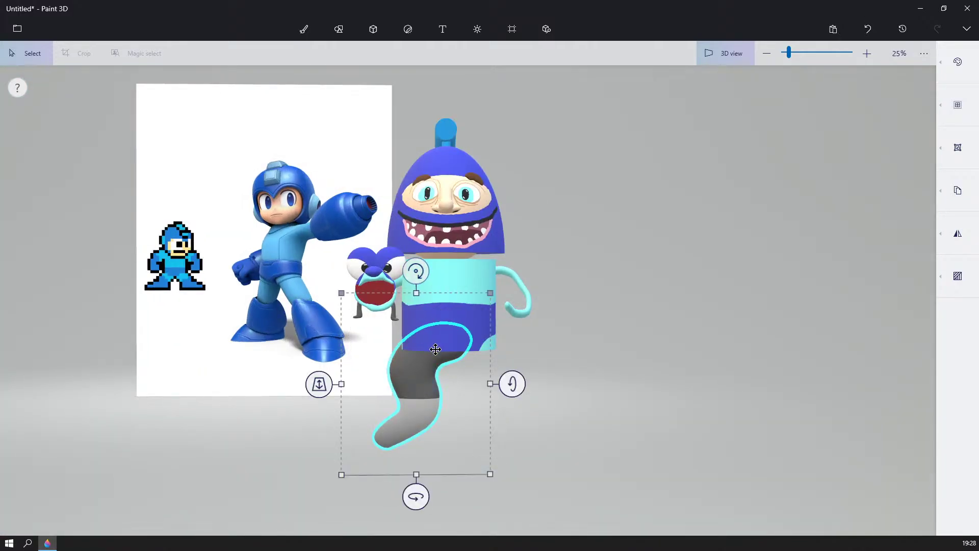
{"action": "mouse_move", "coordinate": [436, 349]}
{"action": "left_mouse_down"}
{"action": "mouse_move", "coordinate": [414, 347]}
{"action": "mouse_move", "coordinate": [422, 351]}
{"action": "left_mouse_up"}
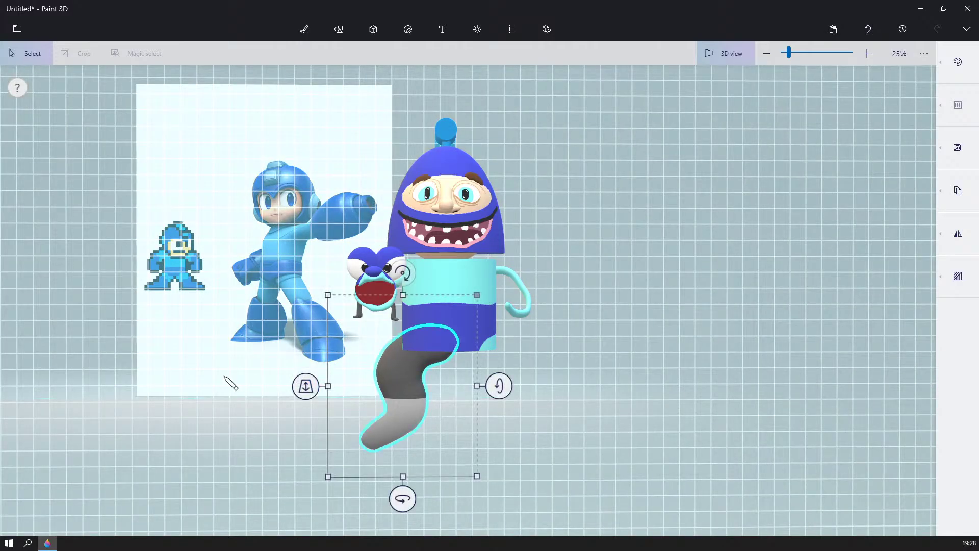
{"action": "left_click_drag", "start_coordinate": [401, 498], "coordinate": [428, 491]}
{"action": "left_click_drag", "start_coordinate": [401, 372], "coordinate": [409, 376]}
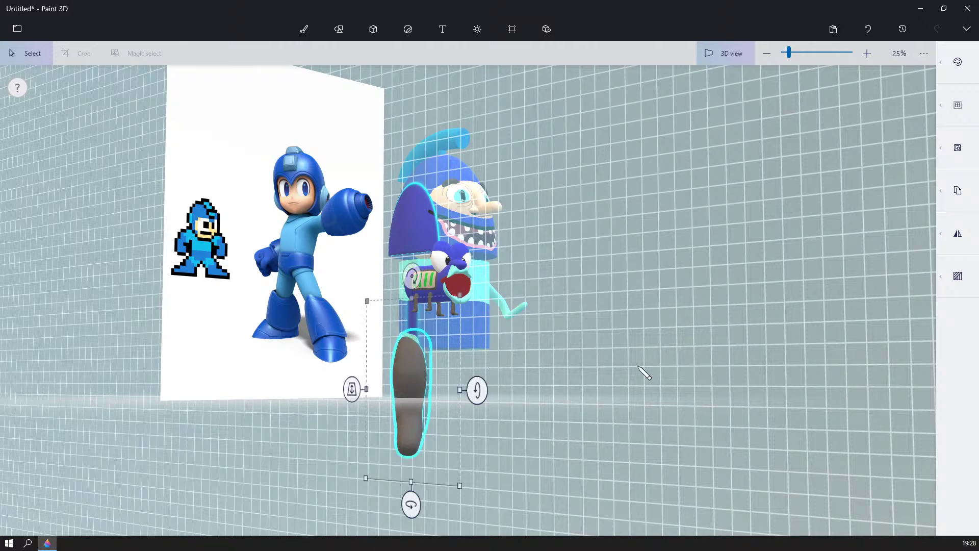
{"action": "right_click_drag", "start_coordinate": [639, 366], "coordinate": [525, 367]}
{"action": "left_click", "coordinate": [575, 387]}
{"action": "right_click_drag", "start_coordinate": [577, 389], "coordinate": [410, 400]}
{"action": "left_click", "coordinate": [420, 408]}
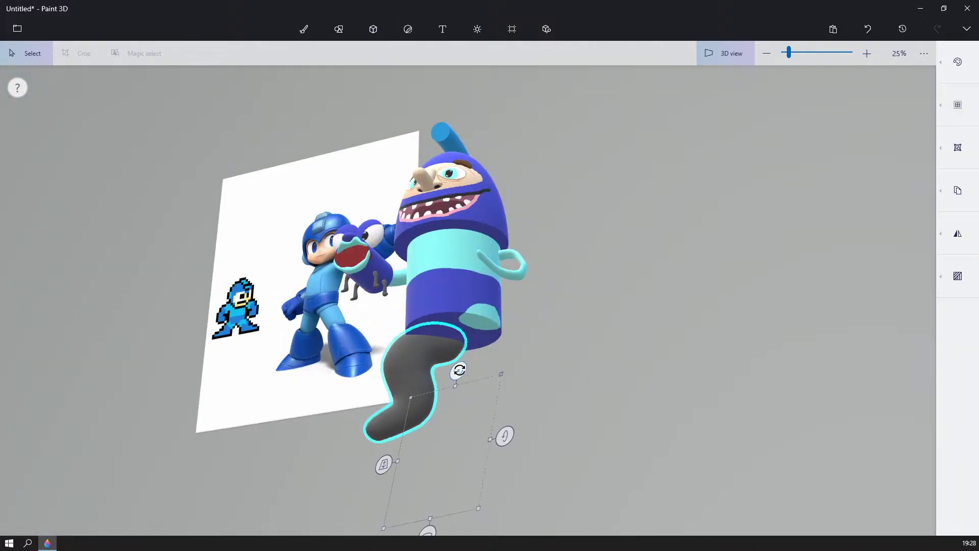
{"action": "left_click", "coordinate": [567, 359]}
- Select all parts of the character together and move them up in front of the reference picture
{"action": "right_click_drag", "start_coordinate": [567, 359], "coordinate": [621, 411]}
{"action": "scroll", "coordinate": [619, 417], "scroll_direction": "down", "scroll_amount": 5}
{"action": "scroll", "coordinate": [612, 418], "scroll_direction": "up", "scroll_amount": 5}
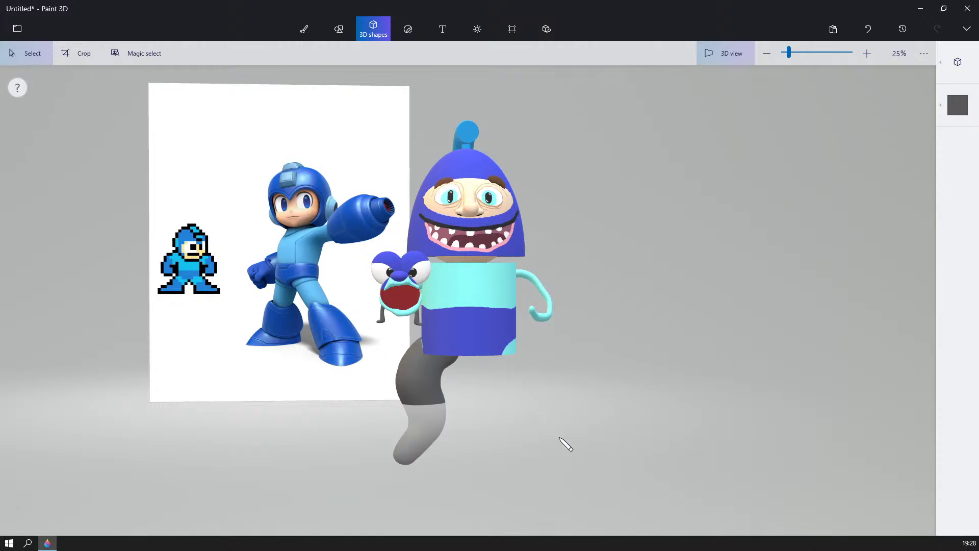
{"action": "left_click_drag", "start_coordinate": [335, 87], "coordinate": [612, 508]}
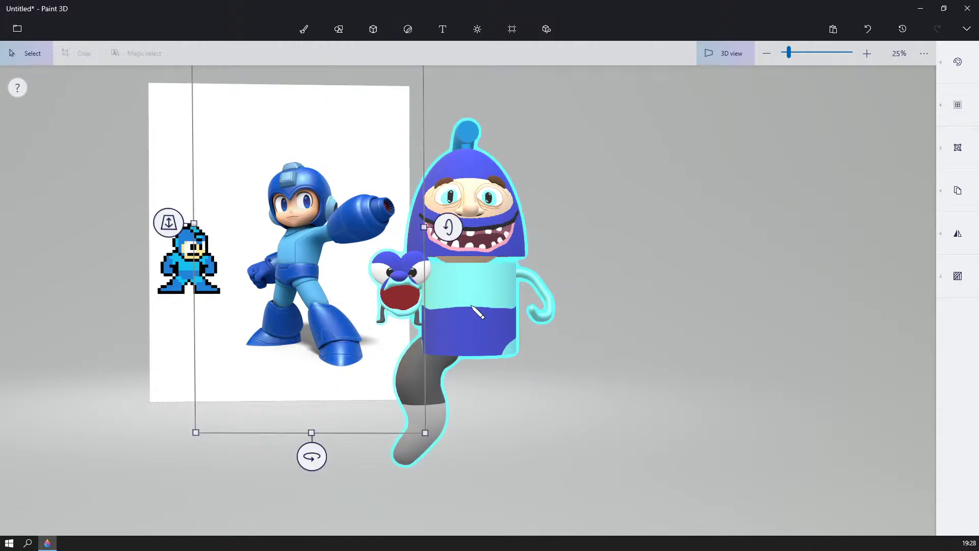
{"action": "mouse_move", "coordinate": [725, 369]}
{"action": "right_mouse_down"}
{"action": "mouse_move", "coordinate": [711, 382]}
{"action": "mouse_move", "coordinate": [718, 368]}
{"action": "right_mouse_up"}
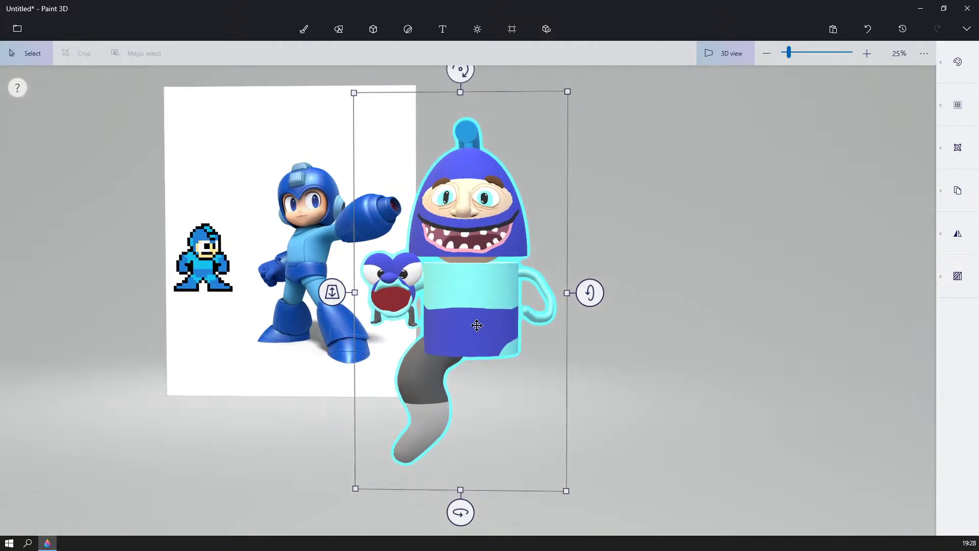
{"action": "left_click_drag", "start_coordinate": [480, 317], "coordinate": [347, 257]}
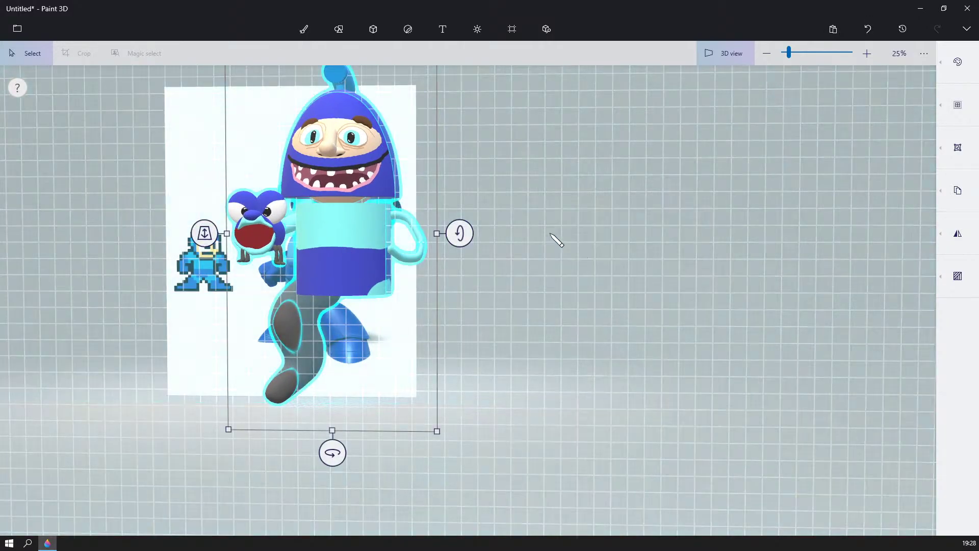
{"action": "mouse_move", "coordinate": [560, 235]}
{"action": "right_mouse_down"}
{"action": "mouse_move", "coordinate": [370, 255]}
{"action": "mouse_move", "coordinate": [548, 239]}
{"action": "right_mouse_up"}
{"action": "left_click", "coordinate": [393, 279]}
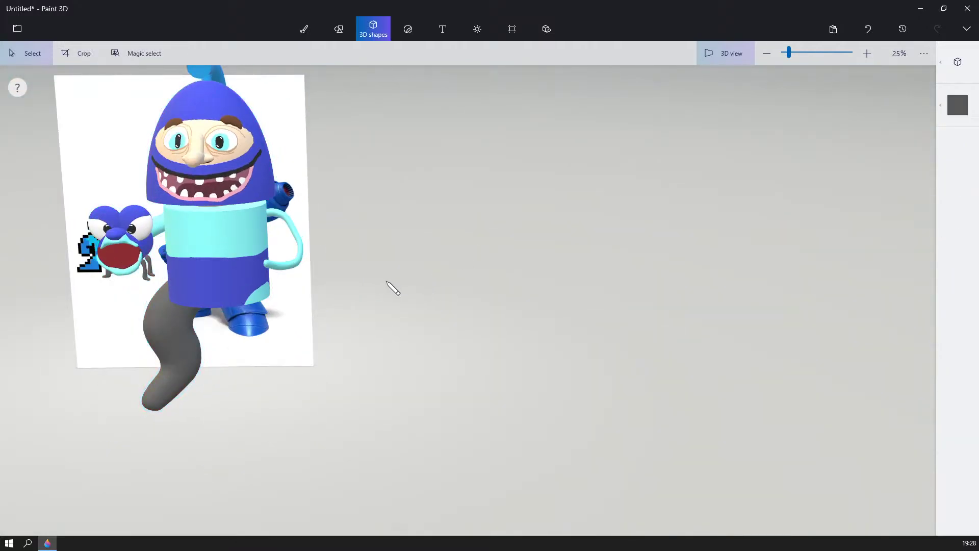
- Delete the S-shaped dark grey leg from under the character's body
{"action": "middle_click_drag", "start_coordinate": [386, 279], "coordinate": [664, 217]}
{"action": "scroll", "coordinate": [662, 311], "scroll_direction": "up", "scroll_amount": 2}
{"action": "right_click_drag", "start_coordinate": [663, 217], "coordinate": [680, 256]}
{"action": "scroll", "coordinate": [601, 223], "scroll_direction": "up", "scroll_amount": 2}
{"action": "scroll", "coordinate": [607, 230], "scroll_direction": "down", "scroll_amount": 4}
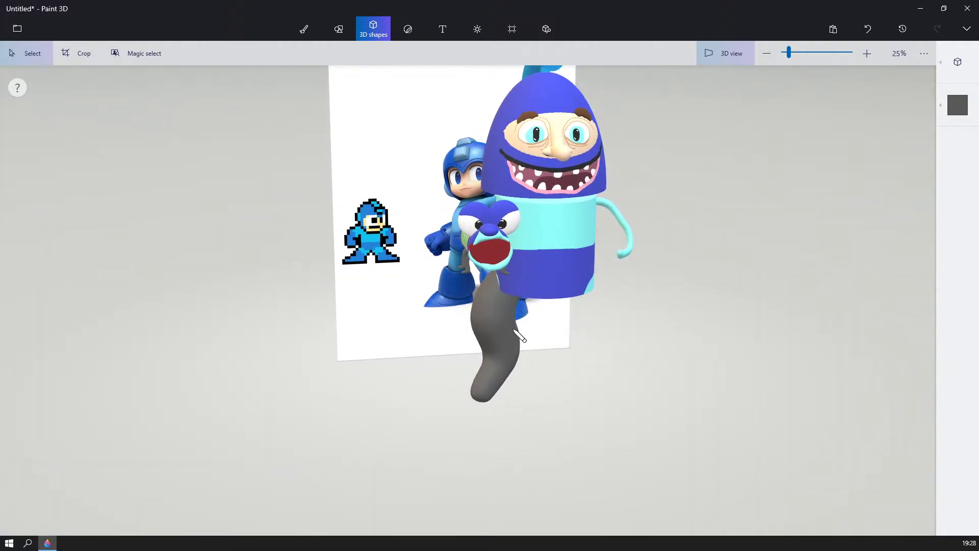
{"action": "left_click", "coordinate": [514, 330]}
{"action": "right_click_drag", "start_coordinate": [580, 333], "coordinate": [558, 330]}
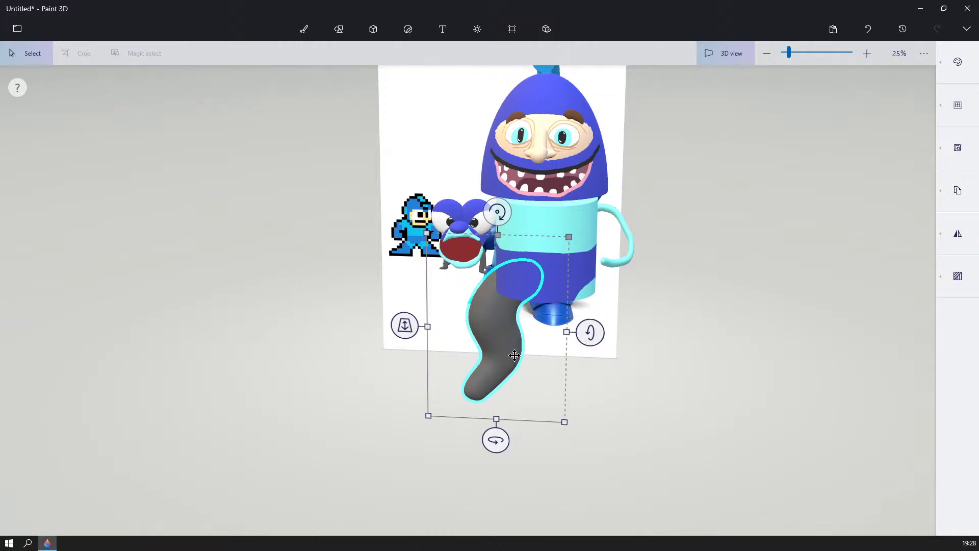
{"action": "key", "text": "Delete"}
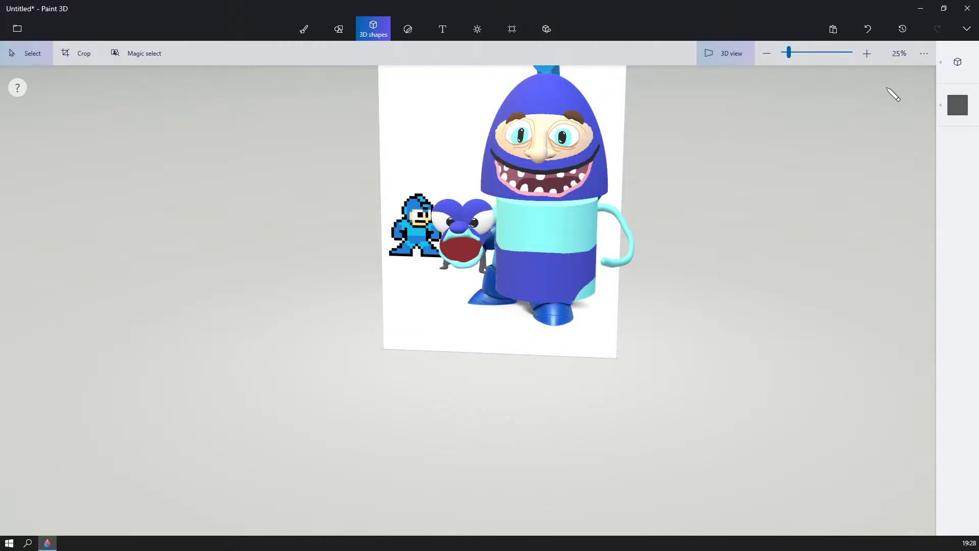
- Draw a dark grey soft-edge doodle of a bent leg that tapers to a point at its lower end
{"action": "left_click", "coordinate": [958, 64]}
{"action": "left_click", "coordinate": [844, 99]}
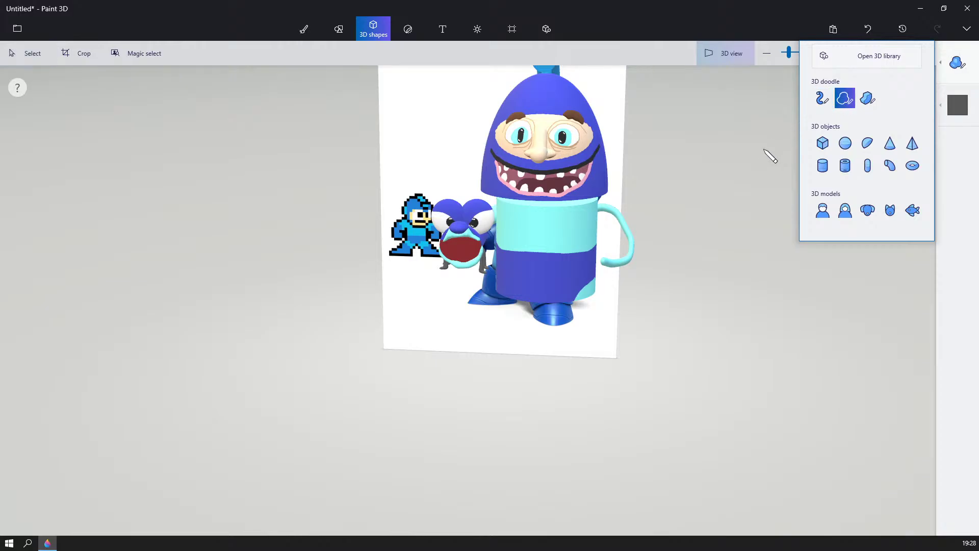
{"action": "mouse_move", "coordinate": [764, 130]}
{"action": "left_mouse_down"}
{"action": "mouse_move", "coordinate": [723, 165]}
{"action": "mouse_move", "coordinate": [710, 197]}
{"action": "mouse_move", "coordinate": [713, 258]}
{"action": "left_mouse_up"}
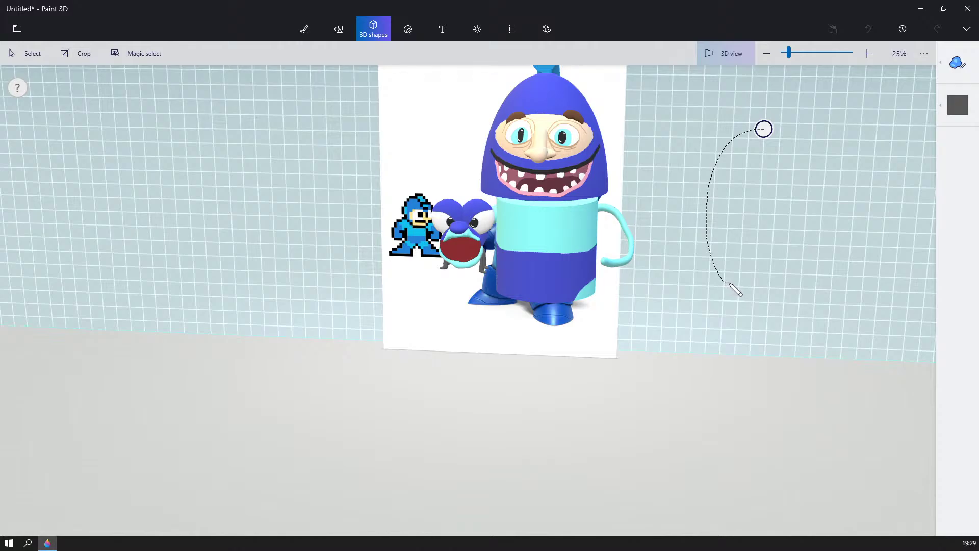
{"action": "mouse_move", "coordinate": [729, 284]}
{"action": "left_mouse_down"}
{"action": "mouse_move", "coordinate": [746, 189]}
{"action": "mouse_move", "coordinate": [778, 144]}
{"action": "mouse_move", "coordinate": [763, 128]}
{"action": "left_mouse_up"}
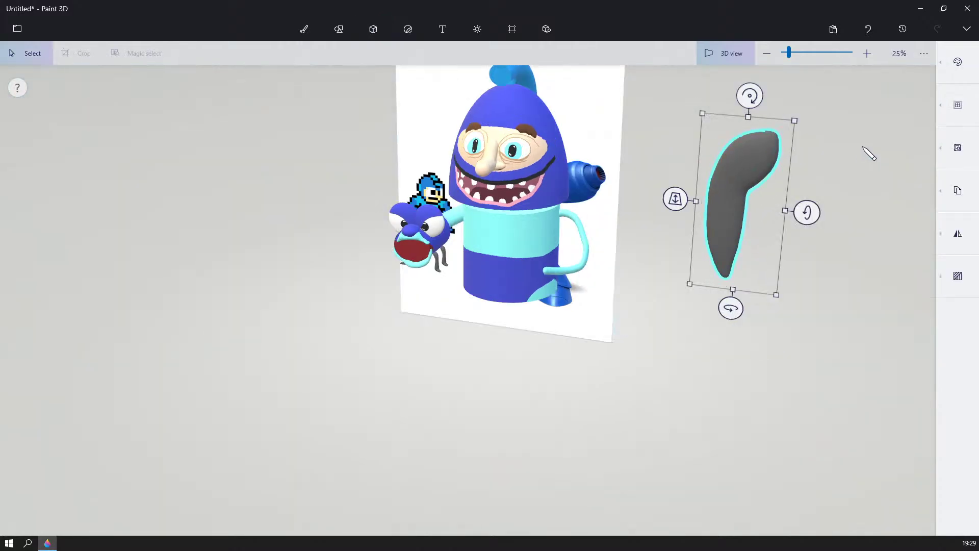
- Place the tapered leg under the cannon-arm side of the body and align its depth with the torso
{"action": "right_click_drag", "start_coordinate": [865, 147], "coordinate": [774, 224]}
{"action": "left_click_drag", "start_coordinate": [722, 210], "coordinate": [689, 221]}
{"action": "right_click_drag", "start_coordinate": [805, 253], "coordinate": [819, 232]}
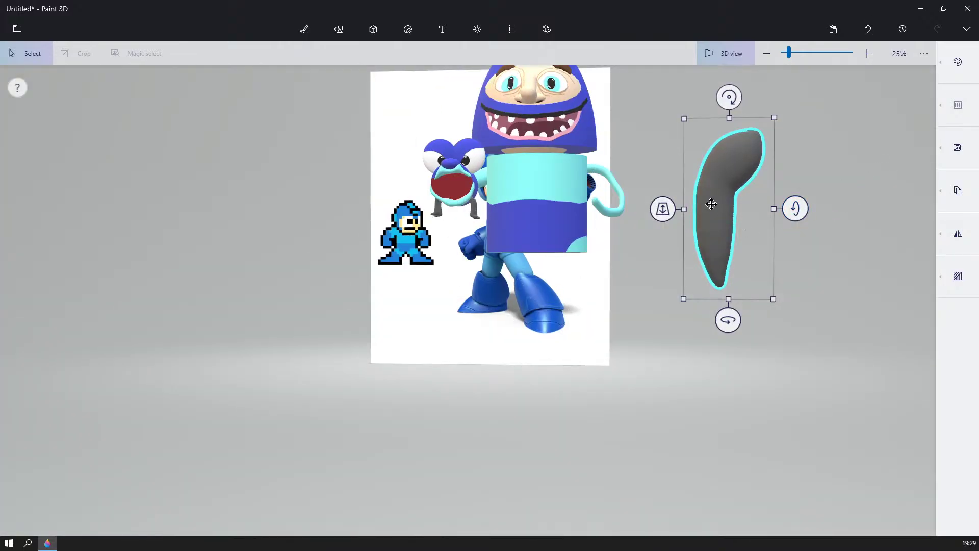
{"action": "left_click_drag", "start_coordinate": [710, 203], "coordinate": [481, 286]}
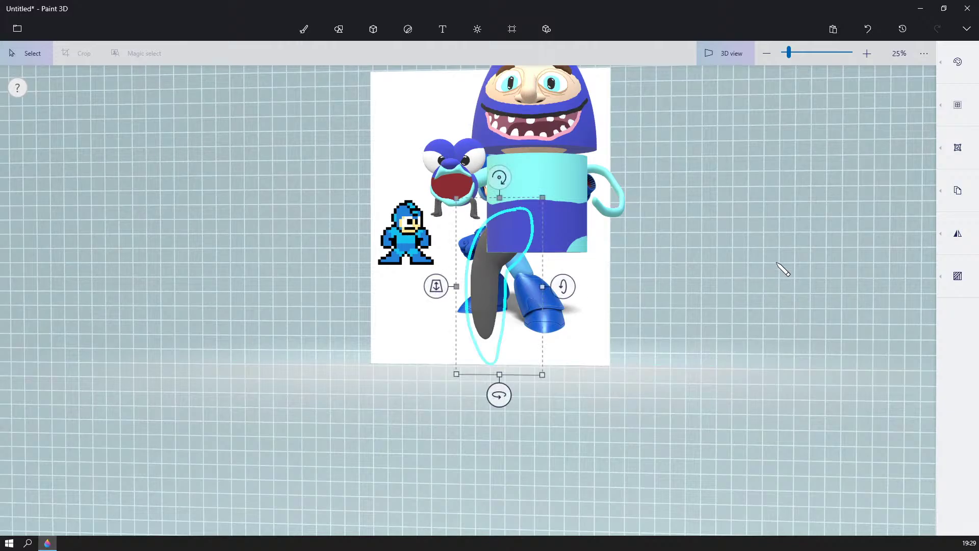
{"action": "mouse_move", "coordinate": [780, 269]}
{"action": "right_mouse_down"}
{"action": "mouse_move", "coordinate": [679, 281]}
{"action": "mouse_move", "coordinate": [823, 290]}
{"action": "mouse_move", "coordinate": [799, 265]}
{"action": "right_mouse_up"}
{"action": "left_click_drag", "start_coordinate": [619, 253], "coordinate": [504, 278]}
{"action": "mouse_move", "coordinate": [438, 278]}
{"action": "right_mouse_down"}
{"action": "mouse_move", "coordinate": [664, 300]}
{"action": "mouse_move", "coordinate": [518, 251]}
{"action": "right_mouse_up"}
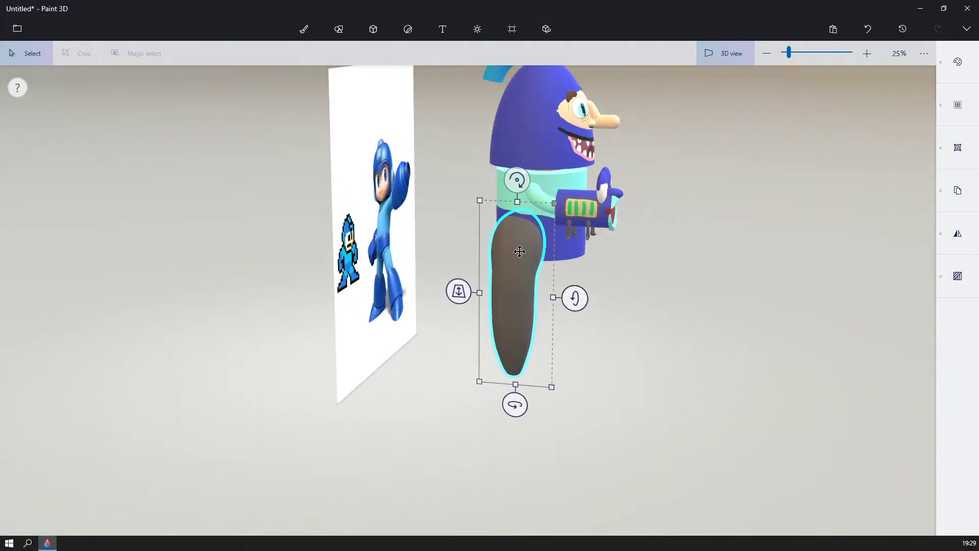
{"action": "mouse_move", "coordinate": [518, 251]}
{"action": "left_mouse_down"}
{"action": "mouse_move", "coordinate": [527, 284]}
{"action": "mouse_move", "coordinate": [516, 263]}
{"action": "left_mouse_up"}
{"action": "right_click_drag", "start_coordinate": [699, 275], "coordinate": [492, 380]}
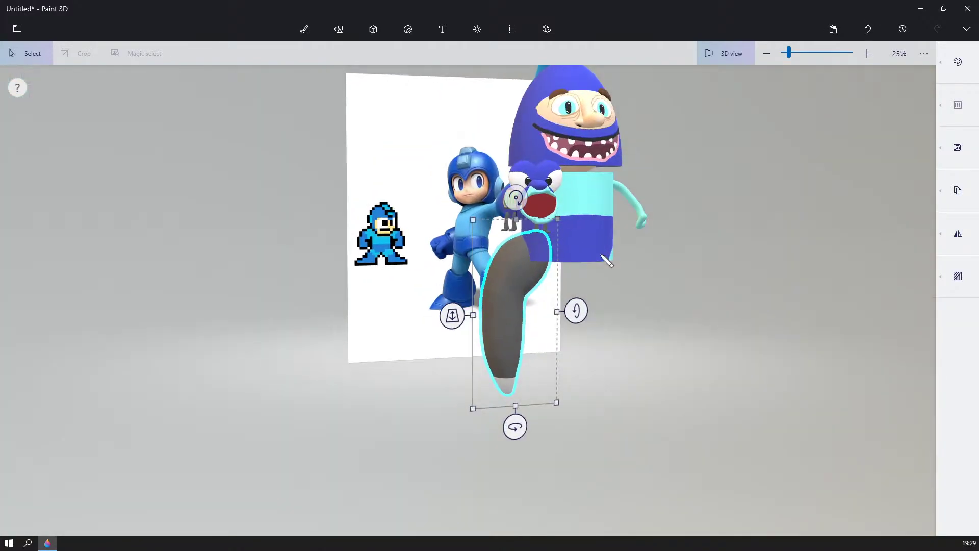
- Shorten the leg, turn it about 14° around its vertical axis, and stretch its upper end into the underside of the body
{"action": "left_click_drag", "start_coordinate": [514, 406], "coordinate": [513, 369]}
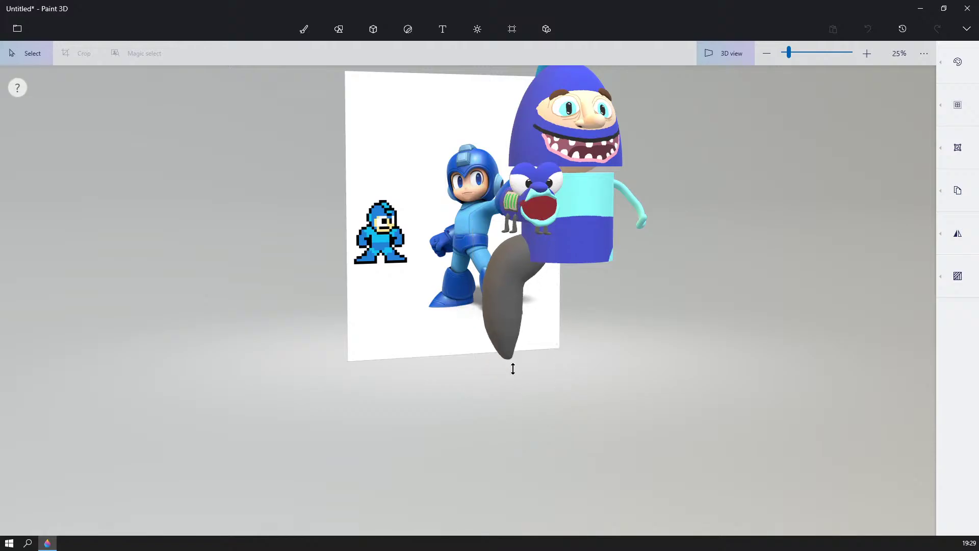
{"action": "left_click_drag", "start_coordinate": [506, 295], "coordinate": [512, 298]}
{"action": "left_click_drag", "start_coordinate": [520, 380], "coordinate": [524, 382]}
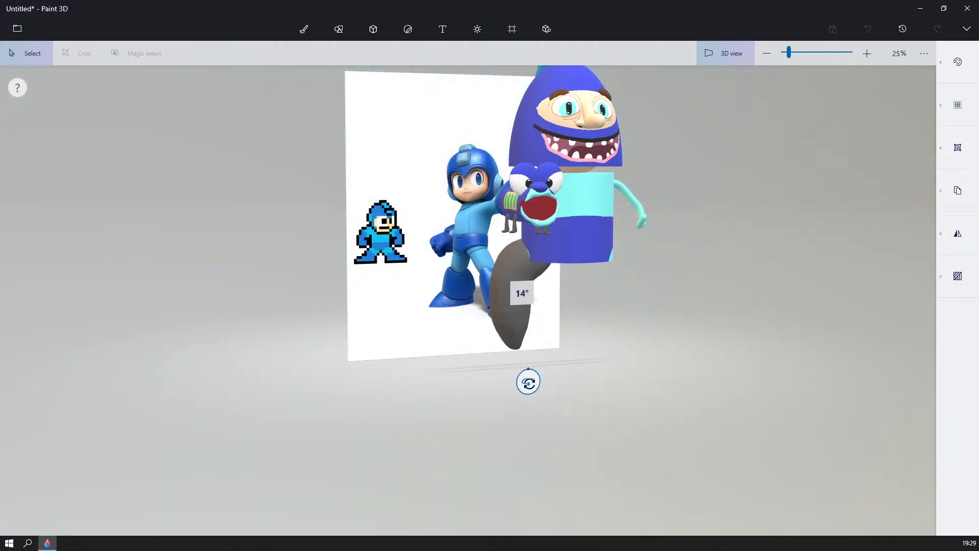
{"action": "left_click_drag", "start_coordinate": [523, 286], "coordinate": [526, 289]}
{"action": "right_click_drag", "start_coordinate": [636, 251], "coordinate": [605, 249]}
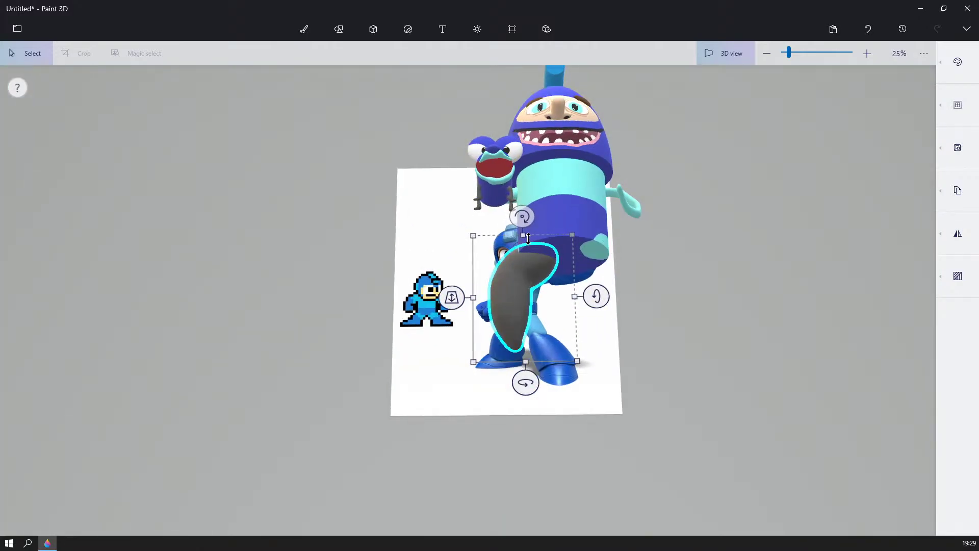
{"action": "left_click_drag", "start_coordinate": [529, 238], "coordinate": [528, 224]}
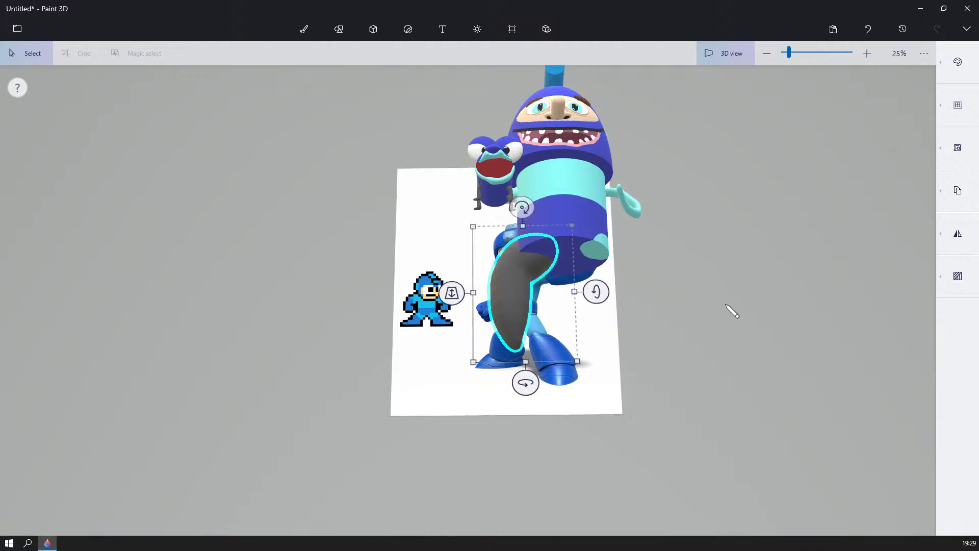
- Recolor the tapered leg light turquoise to match the character's upper body
{"action": "left_click", "coordinate": [728, 306]}
{"action": "mouse_move", "coordinate": [728, 306]}
{"action": "right_mouse_down"}
{"action": "mouse_move", "coordinate": [721, 370]}
{"action": "mouse_move", "coordinate": [735, 361]}
{"action": "mouse_move", "coordinate": [723, 351]}
{"action": "mouse_move", "coordinate": [727, 330]}
{"action": "right_mouse_up"}
{"action": "middle_click_drag", "start_coordinate": [728, 331], "coordinate": [776, 342]}
{"action": "scroll", "coordinate": [775, 342], "scroll_direction": "up", "scroll_amount": 3}
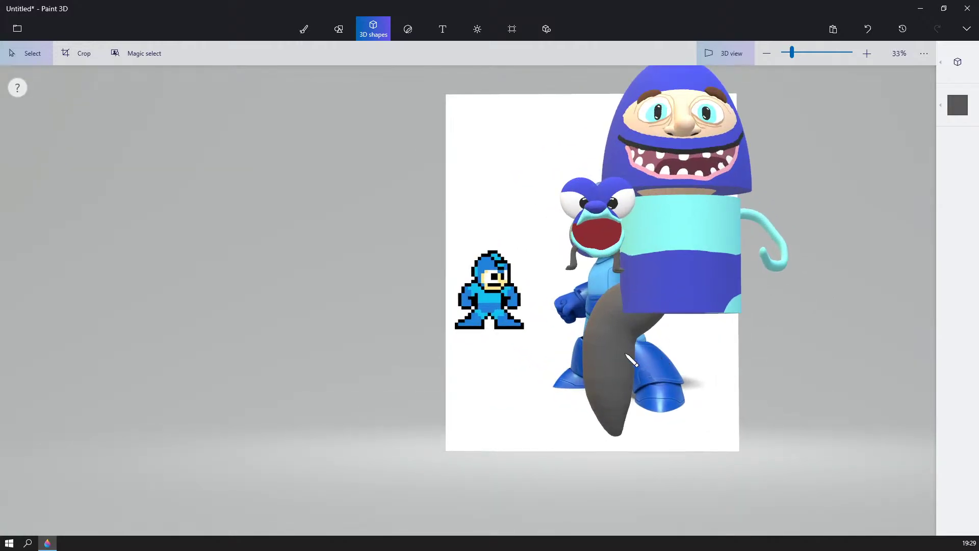
{"action": "left_click", "coordinate": [631, 359]}
{"action": "right_click_drag", "start_coordinate": [813, 353], "coordinate": [821, 380]}
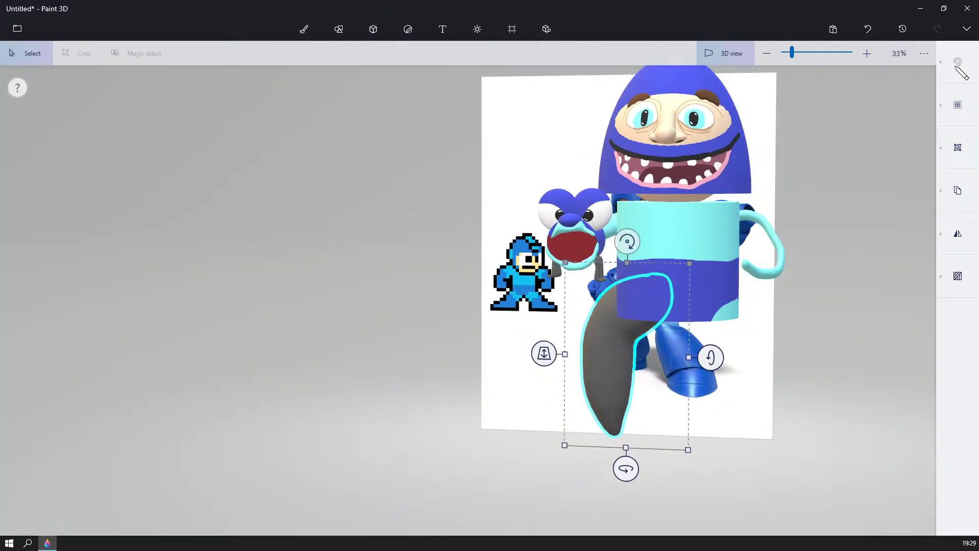
{"action": "left_click", "coordinate": [955, 66]}
{"action": "left_click", "coordinate": [823, 157]}
{"action": "left_click", "coordinate": [838, 273]}
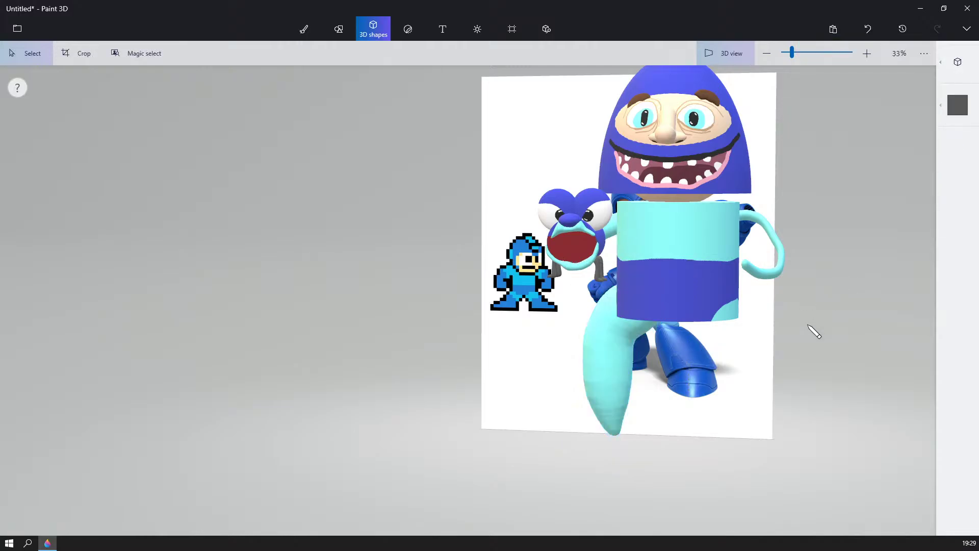
- Keep the canvas shown and make it transparent so only the reference images remain behind the character
{"action": "right_click_drag", "start_coordinate": [814, 332], "coordinate": [877, 283]}
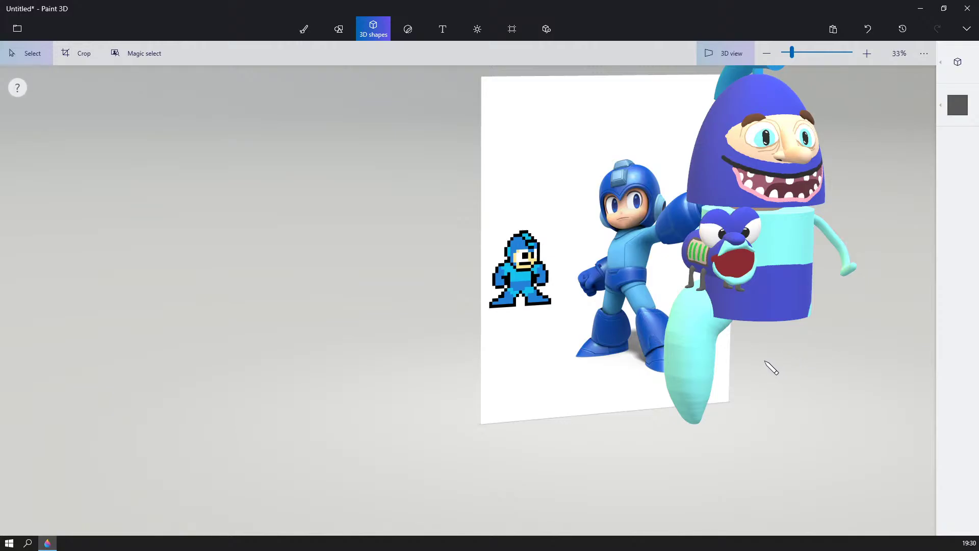
{"action": "mouse_move", "coordinate": [771, 367]}
{"action": "left_mouse_down"}
{"action": "mouse_move", "coordinate": [769, 343]}
{"action": "mouse_move", "coordinate": [742, 343]}
{"action": "mouse_move", "coordinate": [767, 358]}
{"action": "left_mouse_up"}
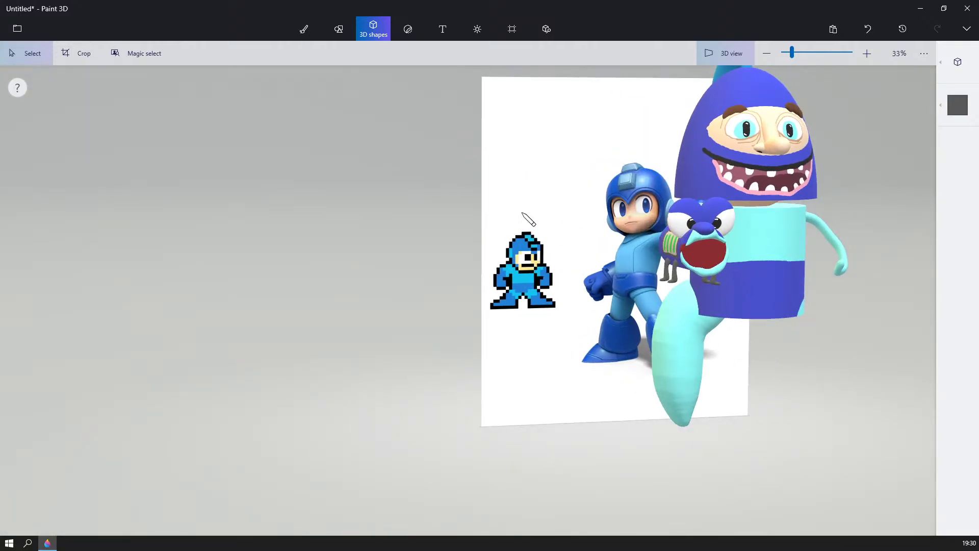
{"action": "left_click_drag", "start_coordinate": [901, 187], "coordinate": [815, 286]}
{"action": "scroll", "coordinate": [798, 220], "scroll_direction": "down", "scroll_amount": 2}
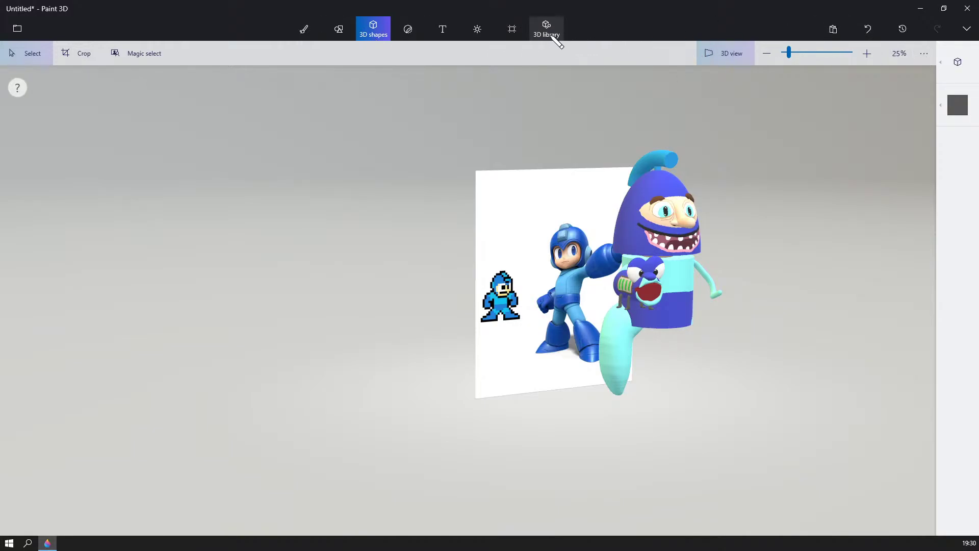
{"action": "left_click", "coordinate": [508, 32]}
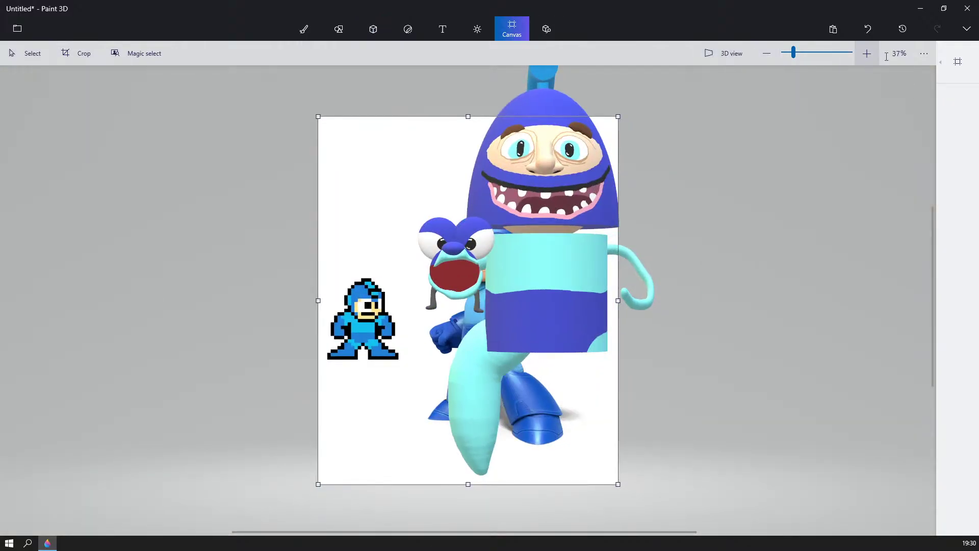
{"action": "left_click", "coordinate": [946, 66]}
{"action": "left_click", "coordinate": [822, 63]}
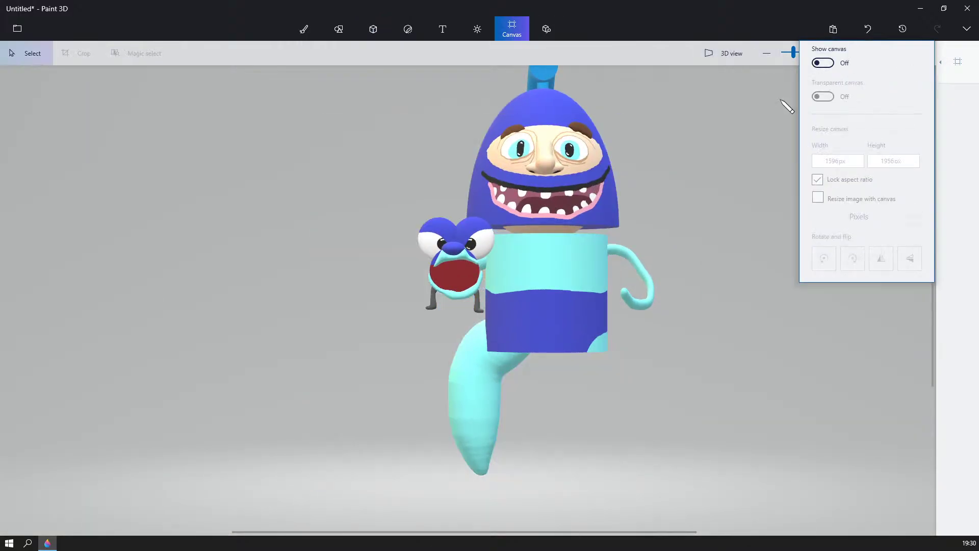
{"action": "left_click", "coordinate": [822, 62]}
{"action": "left_click", "coordinate": [823, 97]}
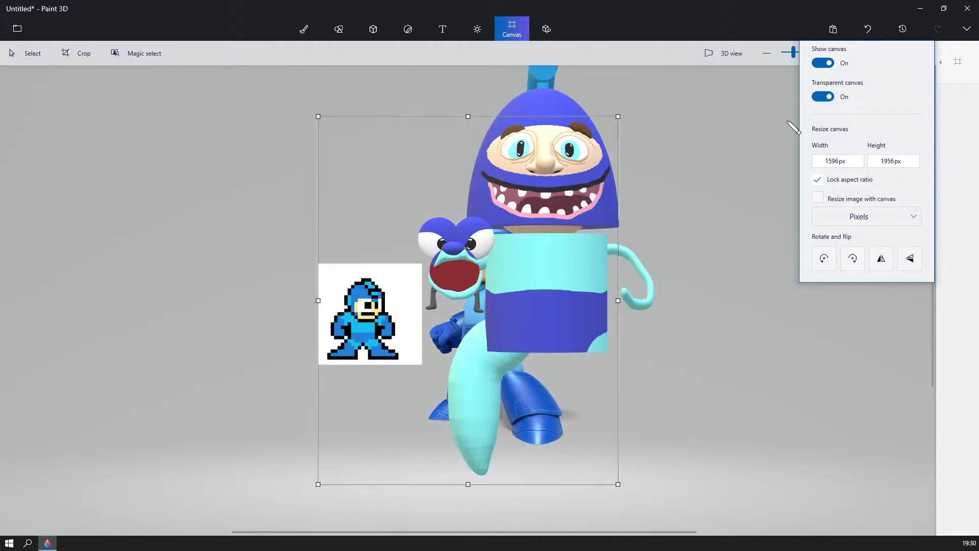
{"action": "left_click", "coordinate": [794, 151]}
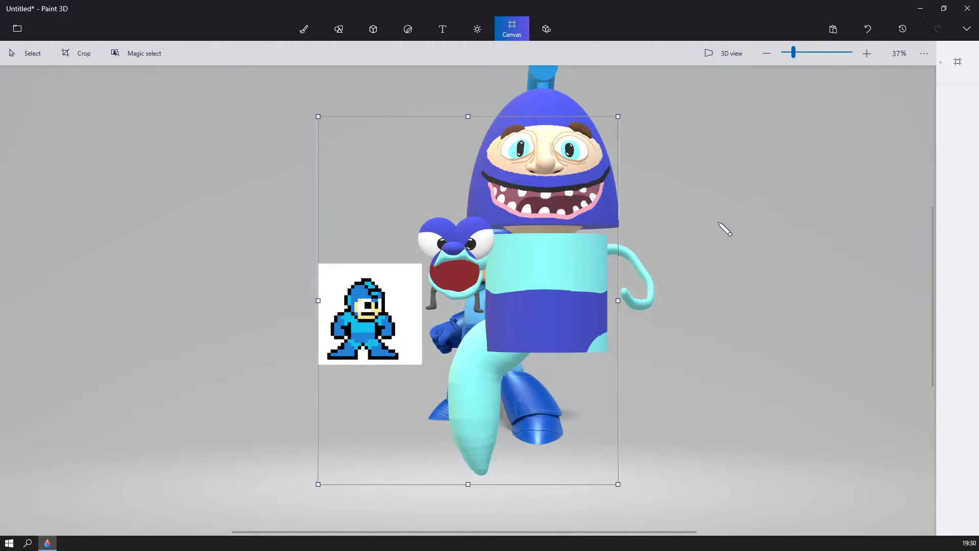
{"action": "left_click", "coordinate": [722, 54]}
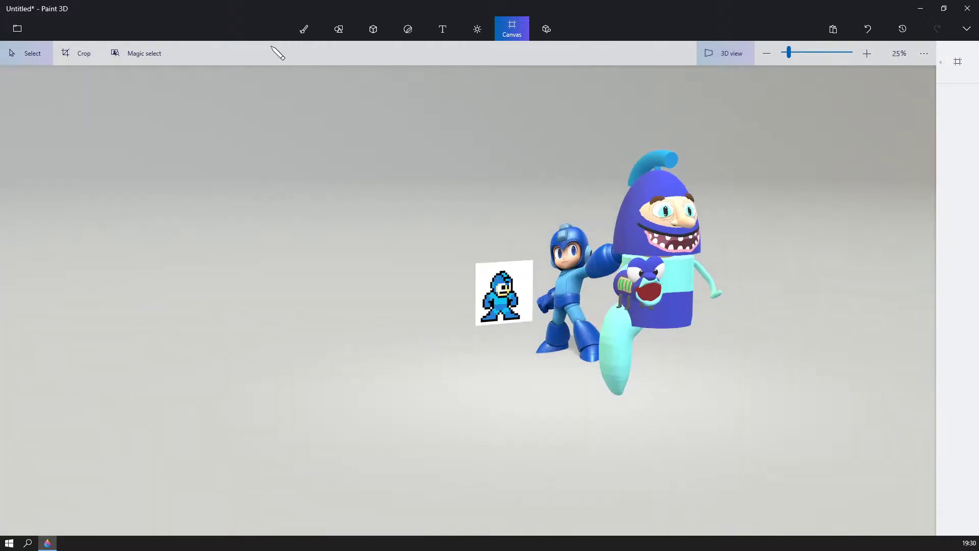
{"action": "left_click", "coordinate": [308, 36]}
{"action": "left_click_drag", "start_coordinate": [723, 244], "coordinate": [561, 322]}
{"action": "right_click_drag", "start_coordinate": [561, 322], "coordinate": [291, 325]}
{"action": "scroll", "coordinate": [588, 332], "scroll_direction": "up", "scroll_amount": 3}
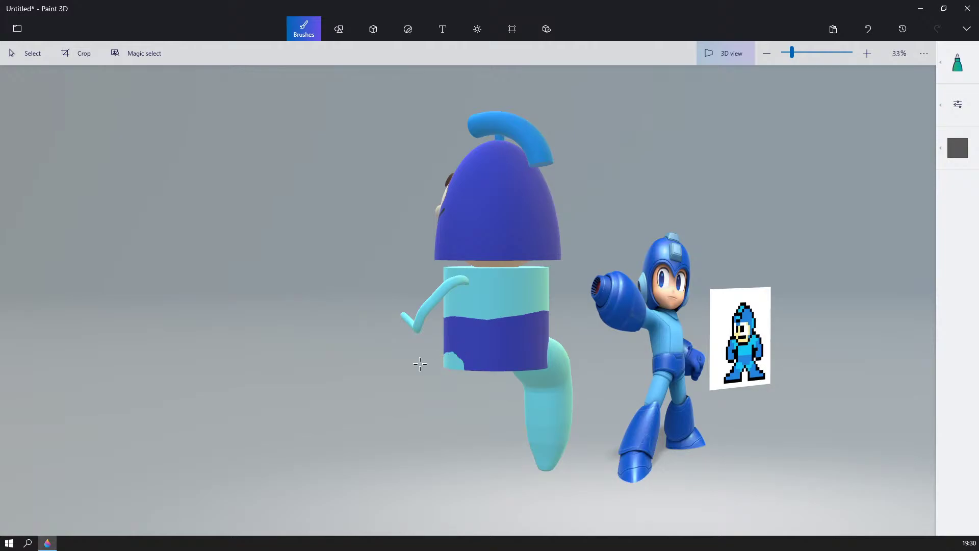
{"action": "left_click_drag", "start_coordinate": [420, 364], "coordinate": [656, 372]}
{"action": "scroll", "coordinate": [653, 332], "scroll_direction": "up", "scroll_amount": 3}
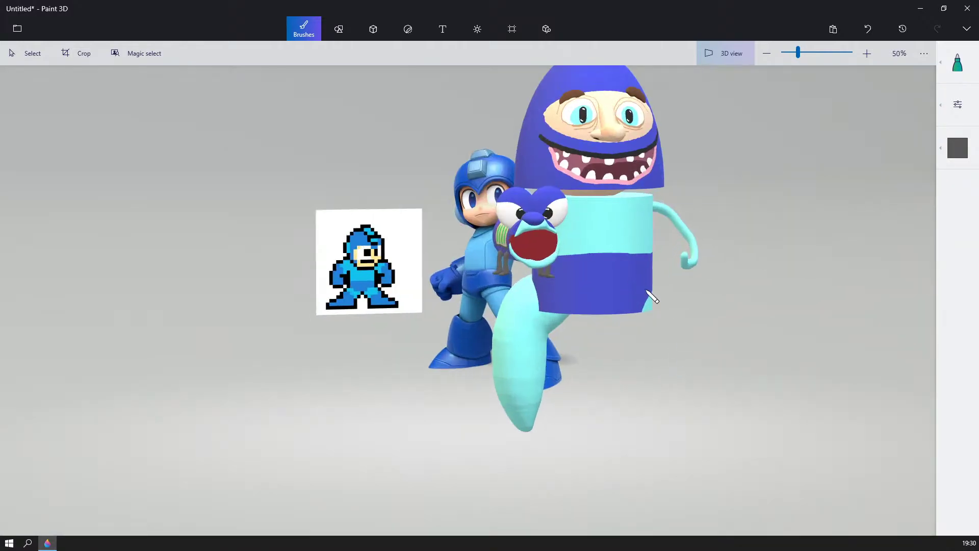
{"action": "left_click_drag", "start_coordinate": [676, 321], "coordinate": [494, 310]}
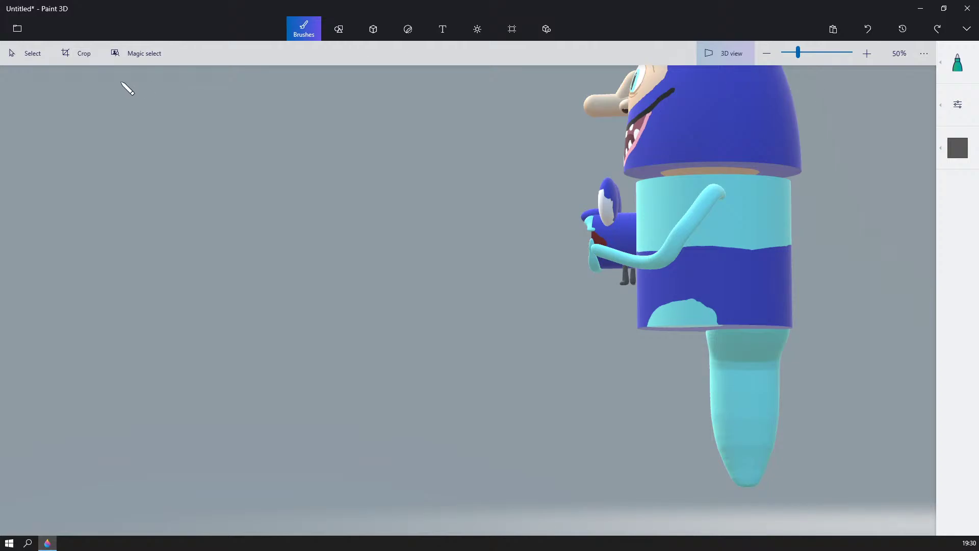
- Duplicate the turquoise tapered leg and turn the copy around its vertical axis so it bends the opposite way
{"action": "left_click", "coordinate": [29, 54]}
{"action": "left_click", "coordinate": [723, 356]}
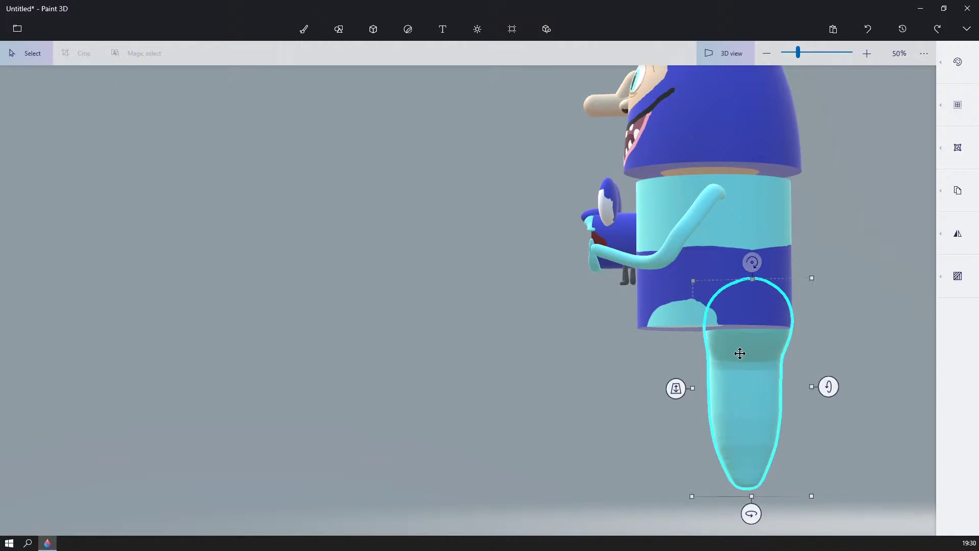
{"action": "key", "text": "ctrl+c"}
{"action": "key", "text": "ctrl+v"}
{"action": "left_click_drag", "start_coordinate": [740, 382], "coordinate": [541, 415]}
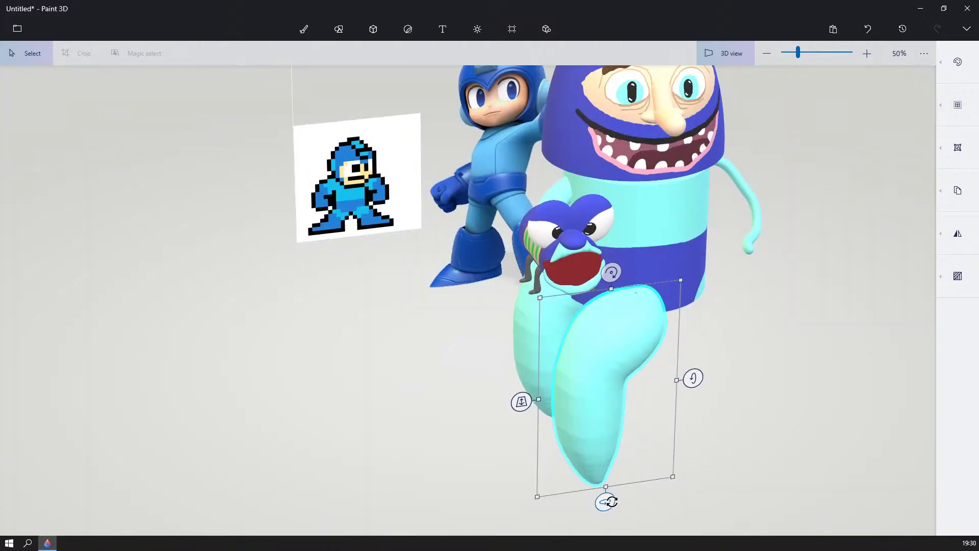
{"action": "left_click_drag", "start_coordinate": [612, 502], "coordinate": [762, 466]}
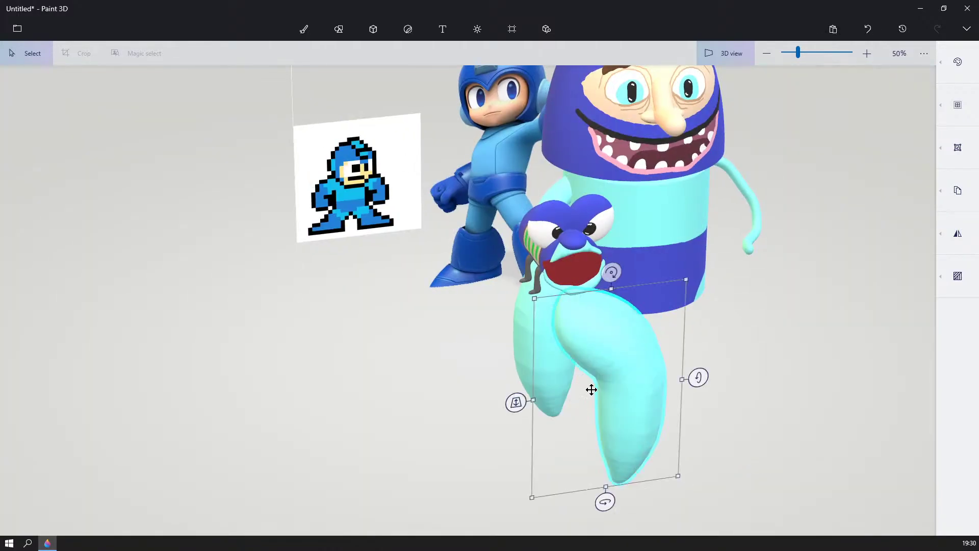
- Move the copied leg under the free-arm side of the torso, with its upper end inside the body's underside
{"action": "left_click_drag", "start_coordinate": [590, 389], "coordinate": [811, 209]}
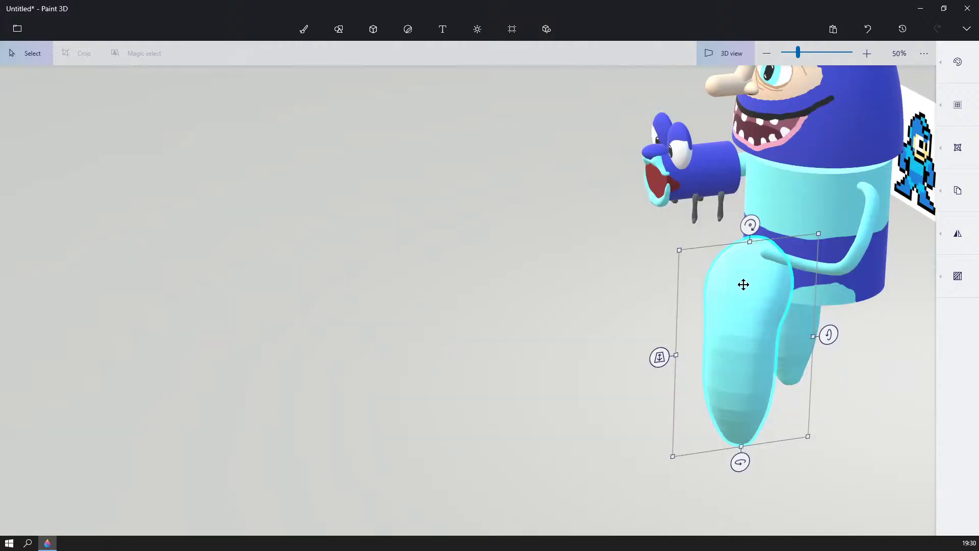
{"action": "left_click_drag", "start_coordinate": [743, 284], "coordinate": [855, 283]}
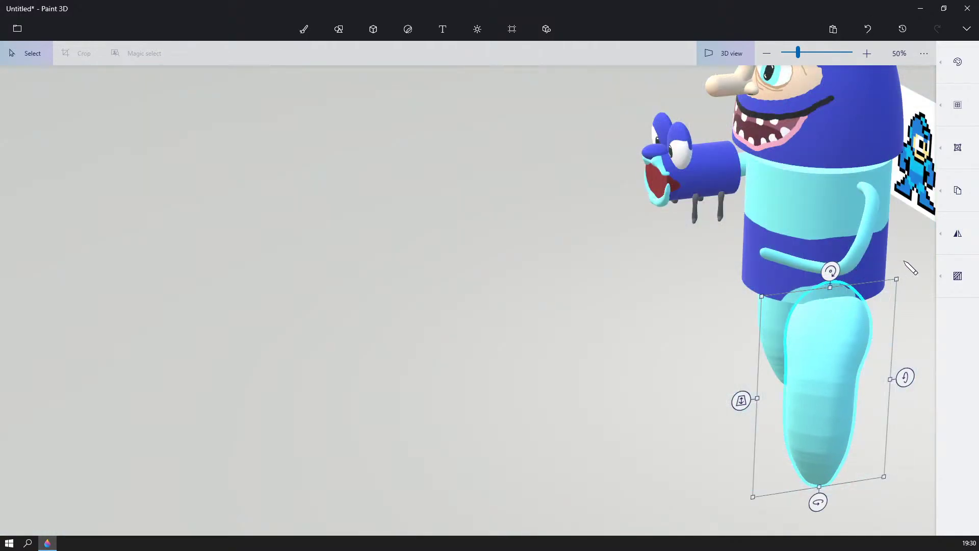
{"action": "right_click_drag", "start_coordinate": [904, 261], "coordinate": [812, 220]}
{"action": "left_click_drag", "start_coordinate": [823, 324], "coordinate": [810, 304]}
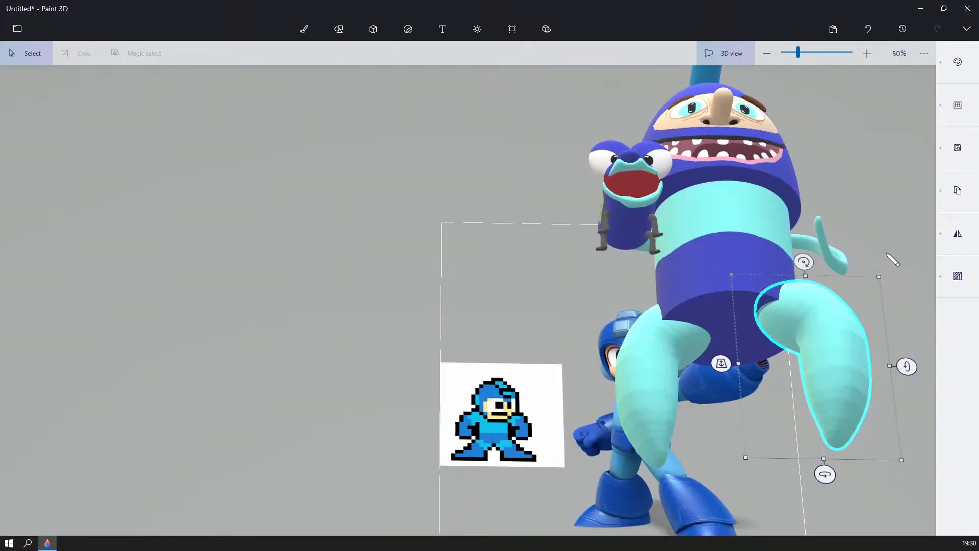
- Stretch the lower end of the copied leg downward to lengthen it
{"action": "right_click_drag", "start_coordinate": [886, 253], "coordinate": [870, 326]}
{"action": "scroll", "coordinate": [871, 327], "scroll_direction": "down", "scroll_amount": 3}
{"action": "scroll", "coordinate": [870, 327], "scroll_direction": "up", "scroll_amount": 3}
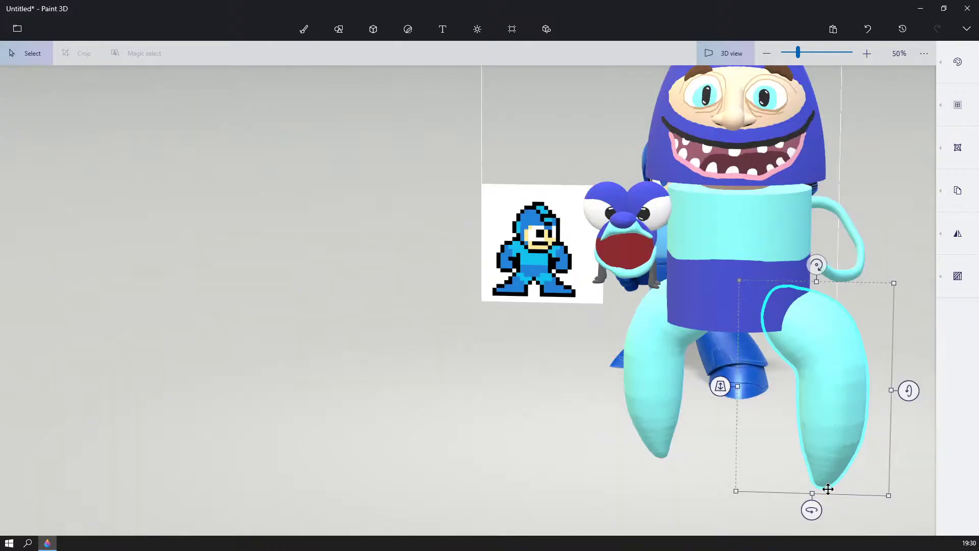
{"action": "left_click_drag", "start_coordinate": [810, 494], "coordinate": [814, 532]}
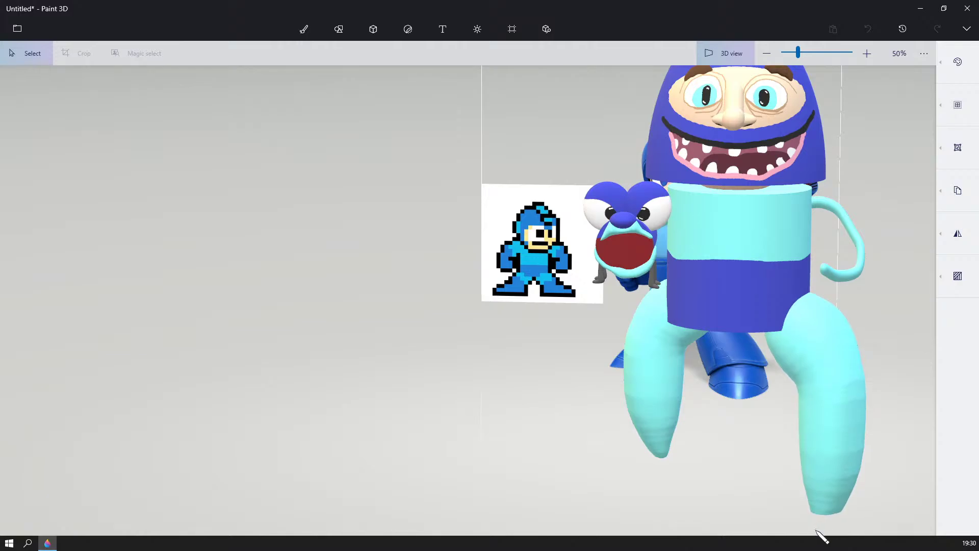
- Shorten the copied leg from its lower end until its tip sits well above the other leg's, and deselect it
{"action": "left_click_drag", "start_coordinate": [901, 400], "coordinate": [846, 407]}
{"action": "scroll", "coordinate": [815, 368], "scroll_direction": "down", "scroll_amount": 2}
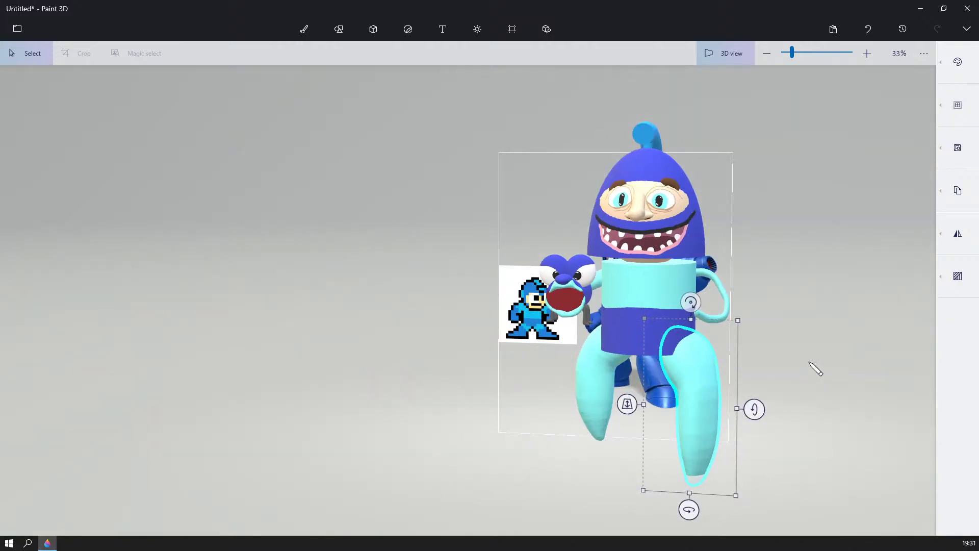
{"action": "right_click_drag", "start_coordinate": [810, 362], "coordinate": [676, 349]}
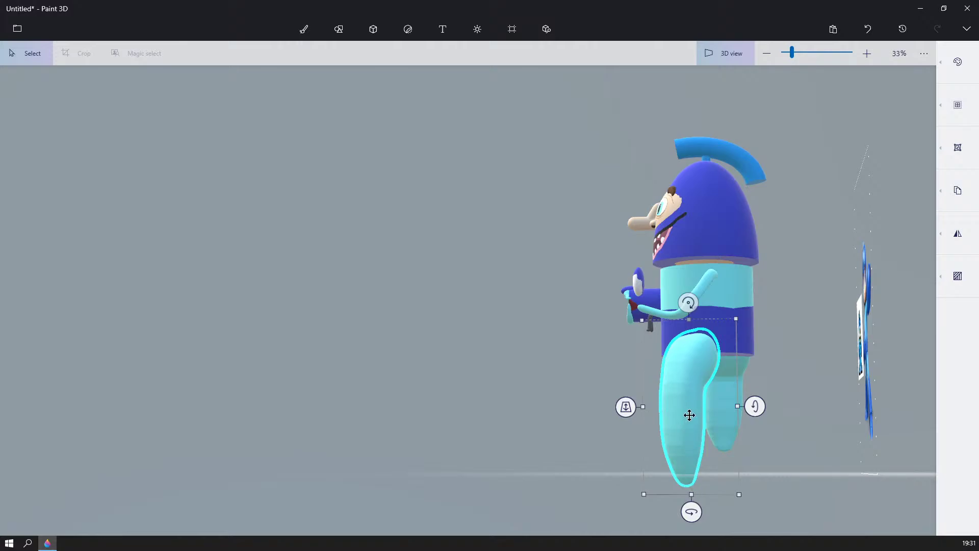
{"action": "left_click_drag", "start_coordinate": [693, 494], "coordinate": [682, 432]}
{"action": "right_click_drag", "start_coordinate": [826, 348], "coordinate": [686, 363]}
{"action": "scroll", "coordinate": [667, 368], "scroll_direction": "up", "scroll_amount": 5}
{"action": "left_click_drag", "start_coordinate": [875, 322], "coordinate": [864, 321]}
{"action": "right_click_drag", "start_coordinate": [673, 321], "coordinate": [784, 316]}
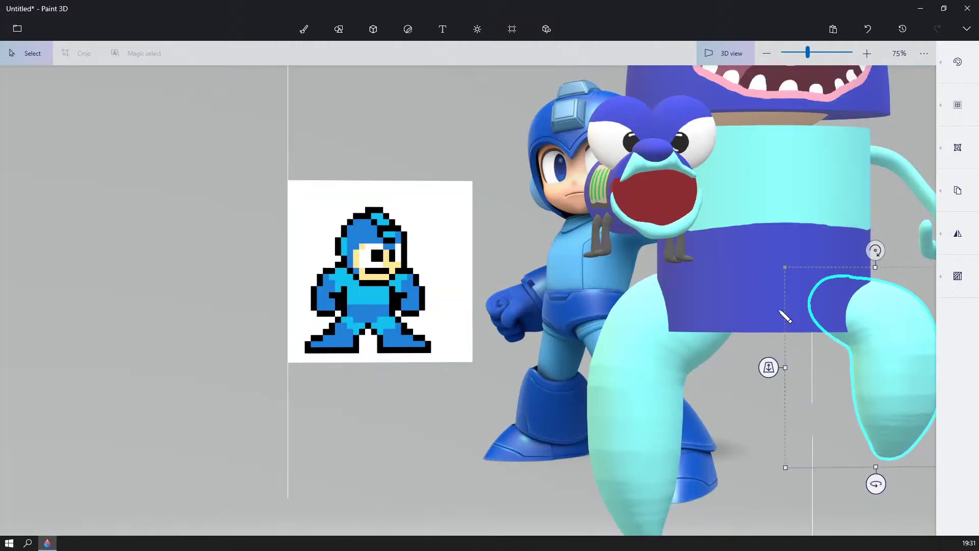
{"action": "scroll", "coordinate": [784, 316], "scroll_direction": "down", "scroll_amount": 3}
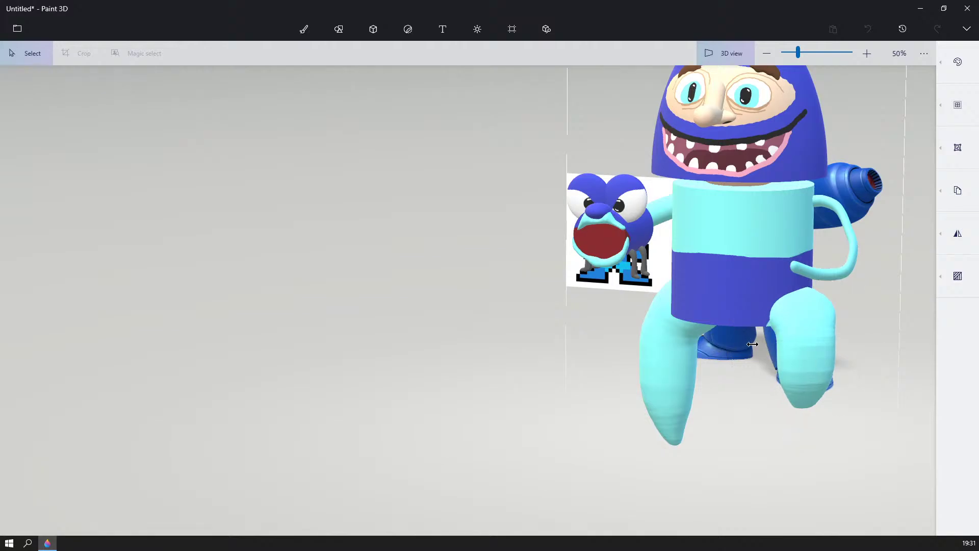
{"action": "left_click", "coordinate": [488, 368]}
{"action": "mouse_move", "coordinate": [538, 359]}
{"action": "right_mouse_down"}
{"action": "mouse_move", "coordinate": [630, 359]}
{"action": "mouse_move", "coordinate": [520, 369]}
{"action": "mouse_move", "coordinate": [500, 339]}
{"action": "mouse_move", "coordinate": [541, 350]}
{"action": "right_mouse_up"}
{"action": "scroll", "coordinate": [588, 361], "scroll_direction": "down", "scroll_amount": 1}
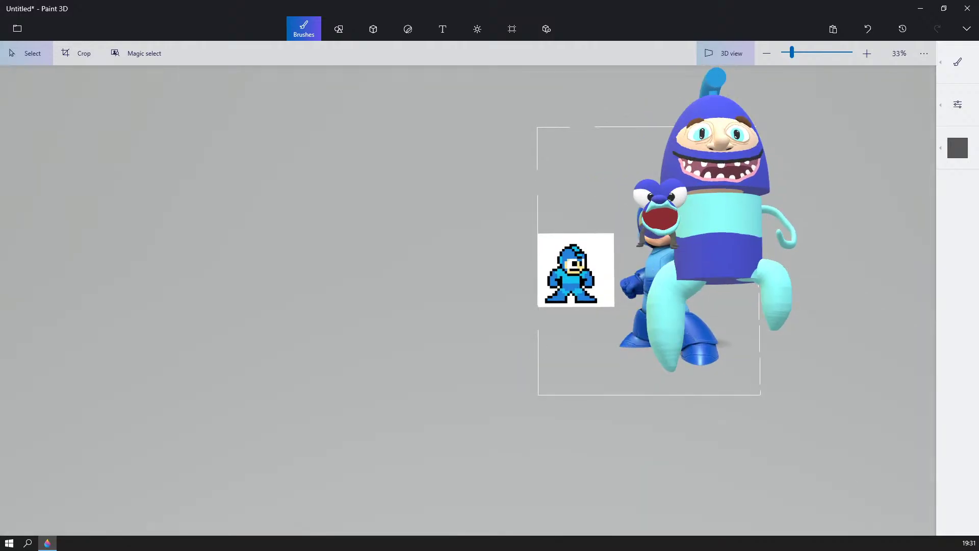
- Draw a dark grey 3D cylinder over the lower end of the cannon-side leg, slightly wider than the leg
{"action": "right_click_drag", "start_coordinate": [829, 363], "coordinate": [797, 376]}
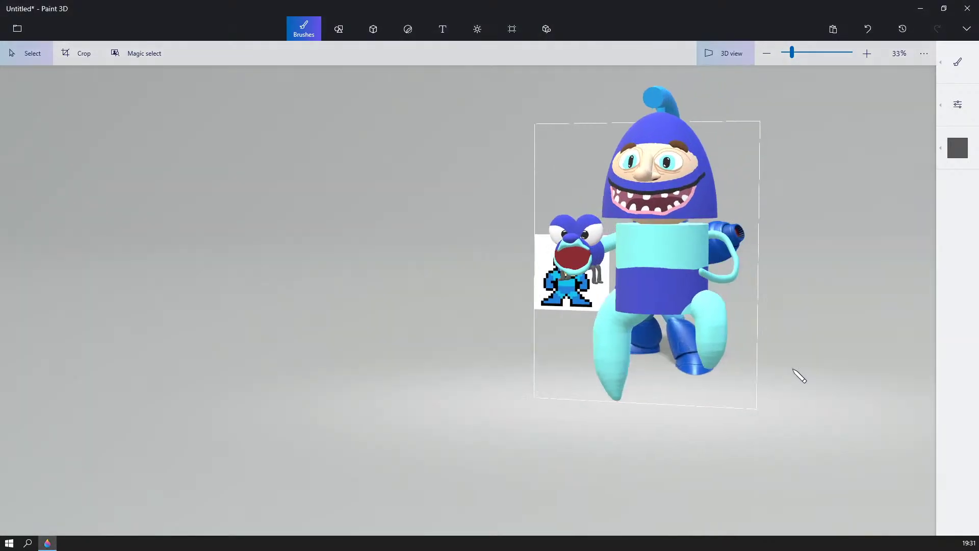
{"action": "scroll", "coordinate": [814, 179], "scroll_direction": "up", "scroll_amount": 2}
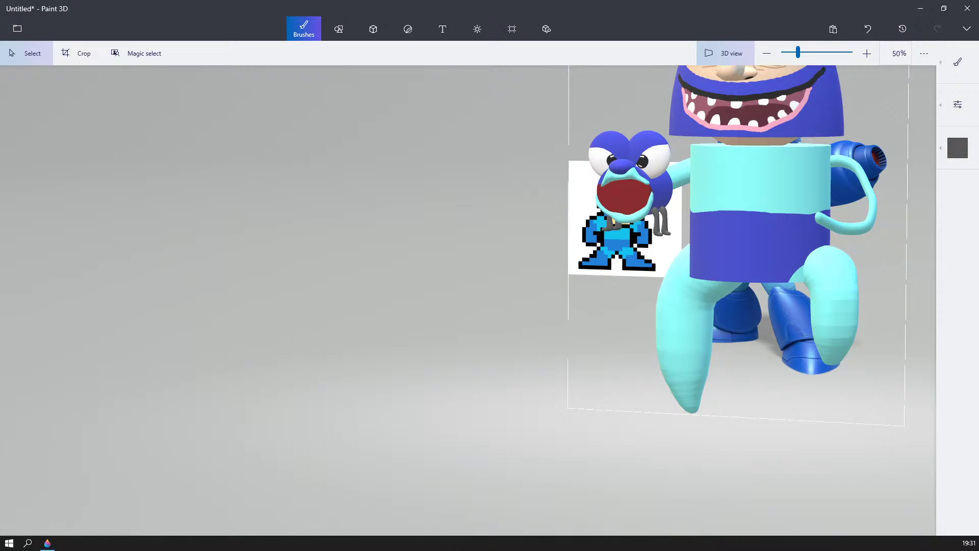
{"action": "left_click", "coordinate": [373, 36]}
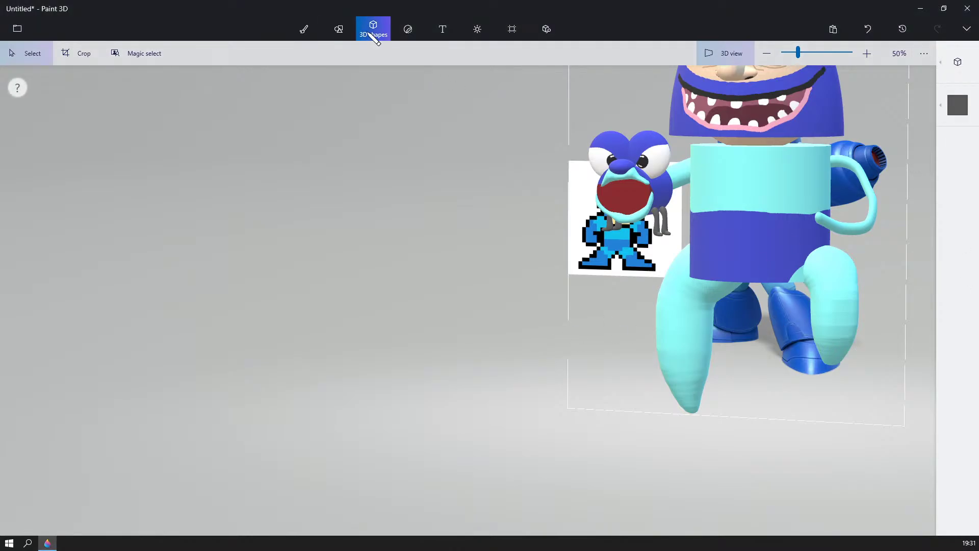
{"action": "left_click", "coordinate": [957, 72]}
{"action": "left_click", "coordinate": [822, 165]}
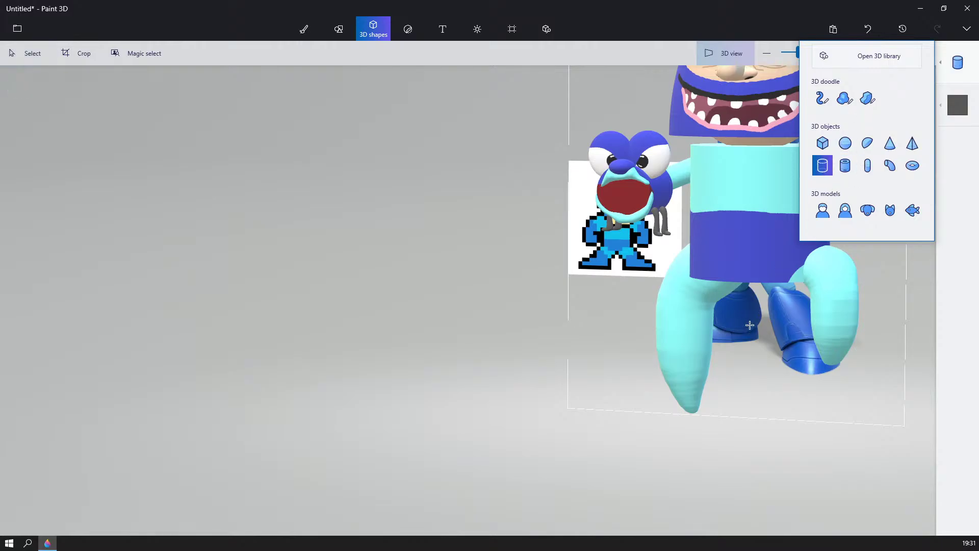
{"action": "left_click_drag", "start_coordinate": [647, 335], "coordinate": [717, 426]}
- Align the grey cylinder from the front and sides so it encloses the lower end of the cannon-side leg
{"action": "mouse_move", "coordinate": [768, 387]}
{"action": "right_mouse_down"}
{"action": "mouse_move", "coordinate": [740, 392]}
{"action": "mouse_move", "coordinate": [743, 426]}
{"action": "mouse_move", "coordinate": [701, 397]}
{"action": "right_mouse_up"}
{"action": "left_click_drag", "start_coordinate": [701, 397], "coordinate": [602, 415]}
{"action": "right_click_drag", "start_coordinate": [760, 424], "coordinate": [892, 423]}
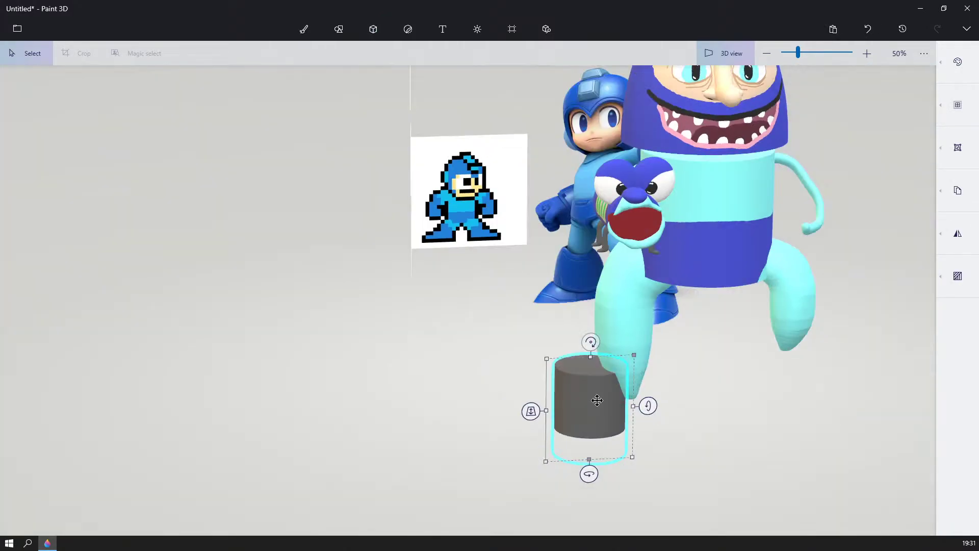
{"action": "left_click_drag", "start_coordinate": [597, 402], "coordinate": [629, 373]}
{"action": "right_click_drag", "start_coordinate": [705, 374], "coordinate": [576, 375]}
{"action": "left_click_drag", "start_coordinate": [626, 371], "coordinate": [619, 368]}
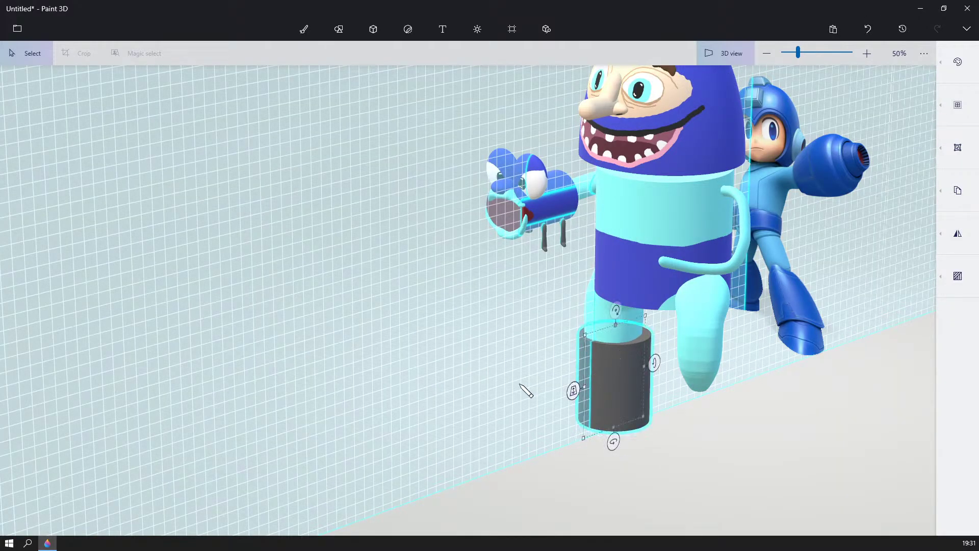
{"action": "right_click_drag", "start_coordinate": [521, 388], "coordinate": [712, 388]}
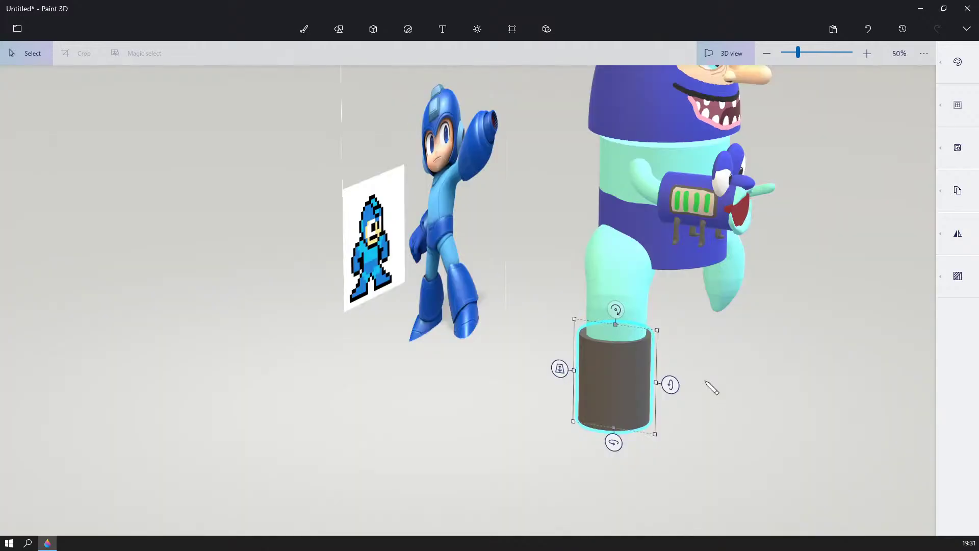
{"action": "left_click_drag", "start_coordinate": [628, 376], "coordinate": [631, 376]}
{"action": "right_click_drag", "start_coordinate": [719, 362], "coordinate": [625, 354]}
{"action": "left_click_drag", "start_coordinate": [625, 354], "coordinate": [622, 350]}
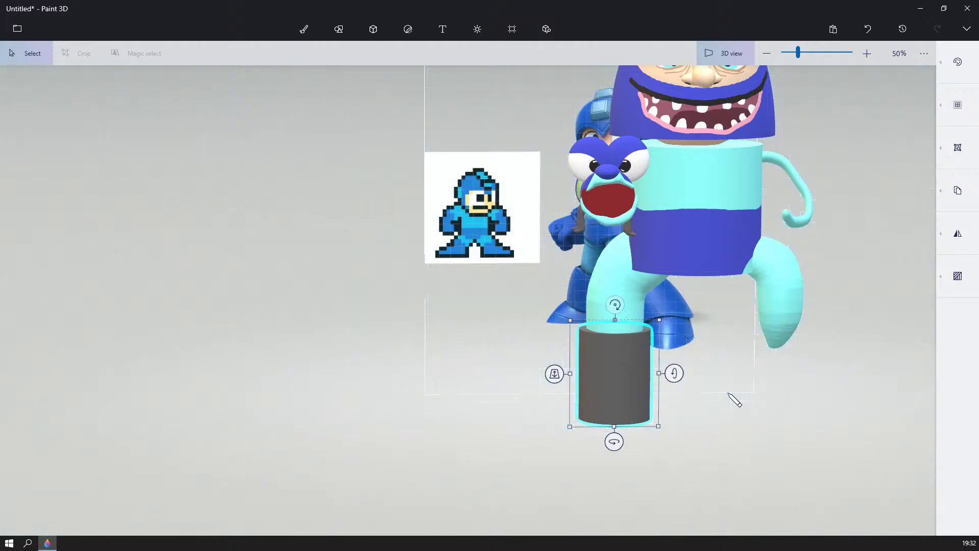
- Recolour the dark grey cylinder on the cannon-side leg indigo to match the lower half of the body
{"action": "right_click_drag", "start_coordinate": [732, 398], "coordinate": [712, 380]}
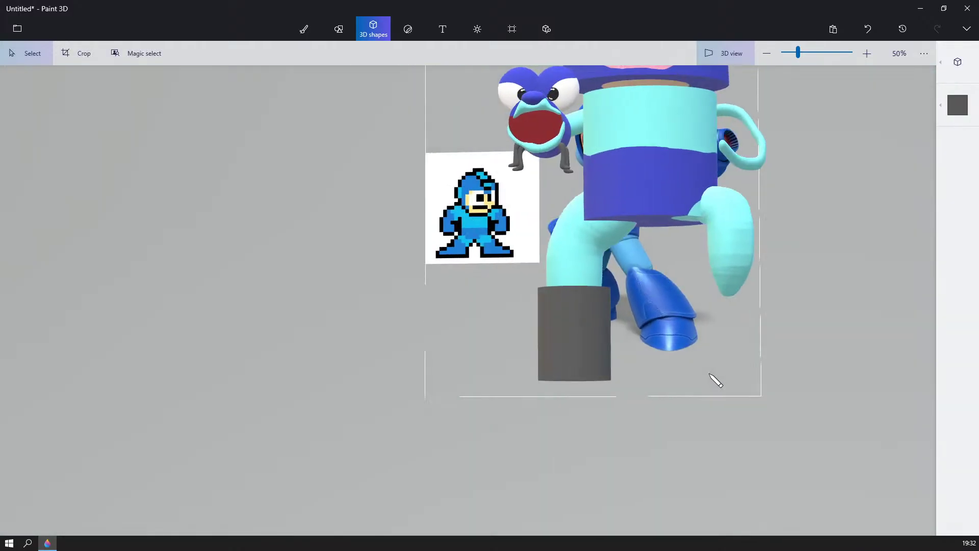
{"action": "left_click", "coordinate": [572, 358]}
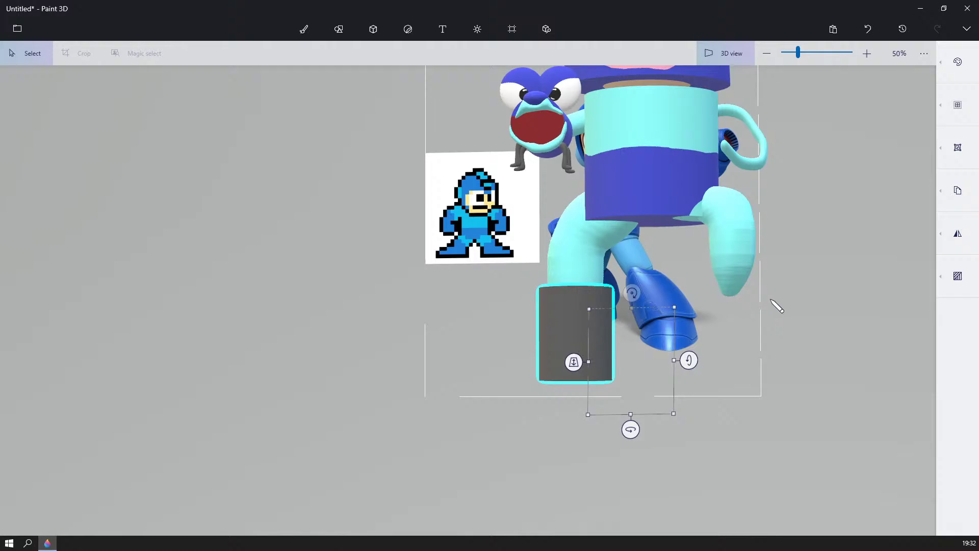
{"action": "right_click_drag", "start_coordinate": [771, 299], "coordinate": [795, 316]}
{"action": "left_click", "coordinate": [958, 58]}
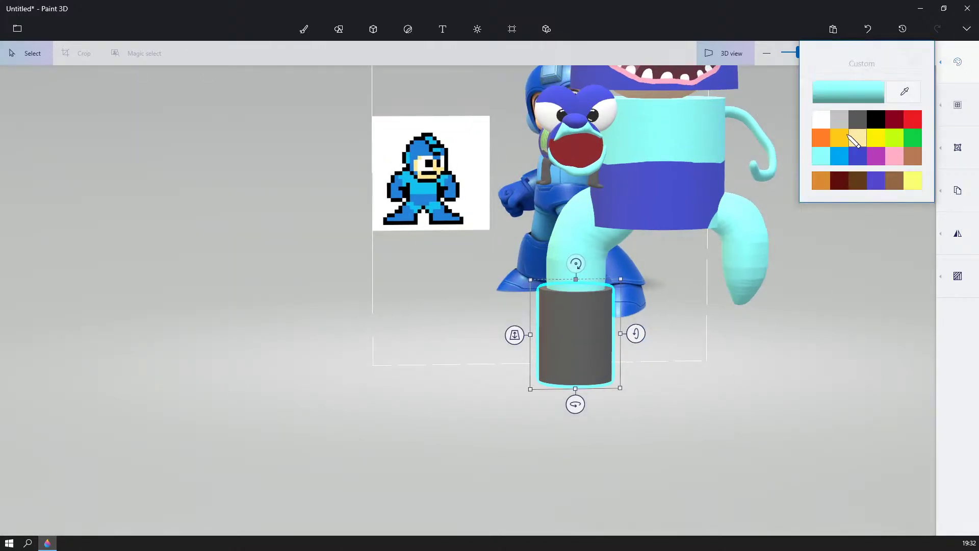
{"action": "left_click", "coordinate": [821, 156]}
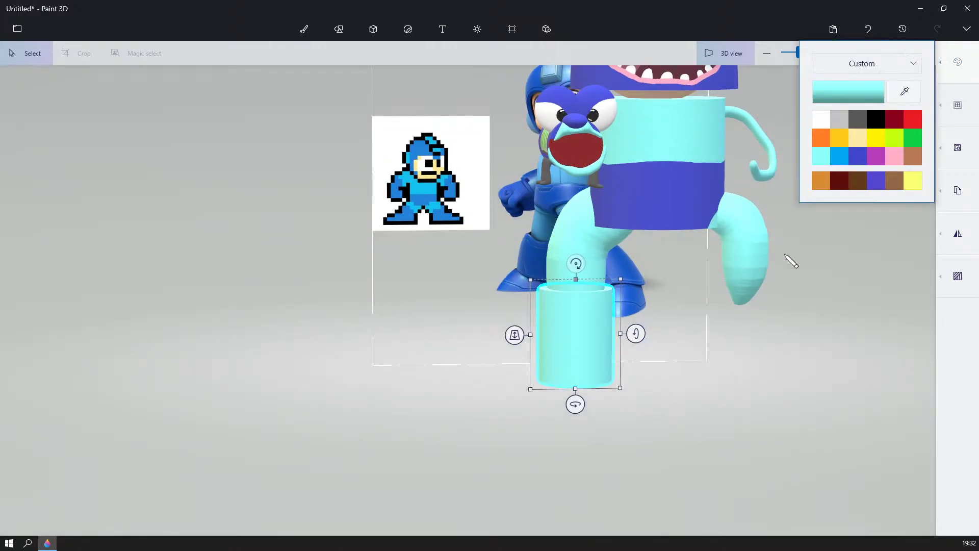
{"action": "left_click", "coordinate": [857, 157]}
{"action": "left_click", "coordinate": [775, 284]}
- Paste a copy of the indigo boot cylinder and move it over the lower end of the other leg
{"action": "right_click_drag", "start_coordinate": [775, 284], "coordinate": [791, 339]}
{"action": "scroll", "coordinate": [857, 344], "scroll_direction": "up", "scroll_amount": 2}
{"action": "scroll", "coordinate": [830, 362], "scroll_direction": "down", "scroll_amount": 4}
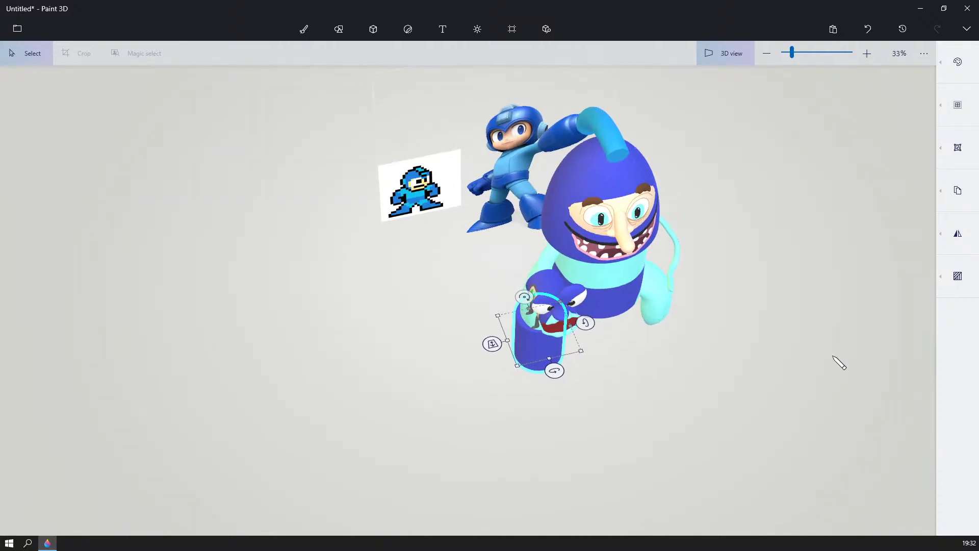
{"action": "right_click_drag", "start_coordinate": [838, 362], "coordinate": [799, 334]}
{"action": "scroll", "coordinate": [824, 290], "scroll_direction": "up", "scroll_amount": 2}
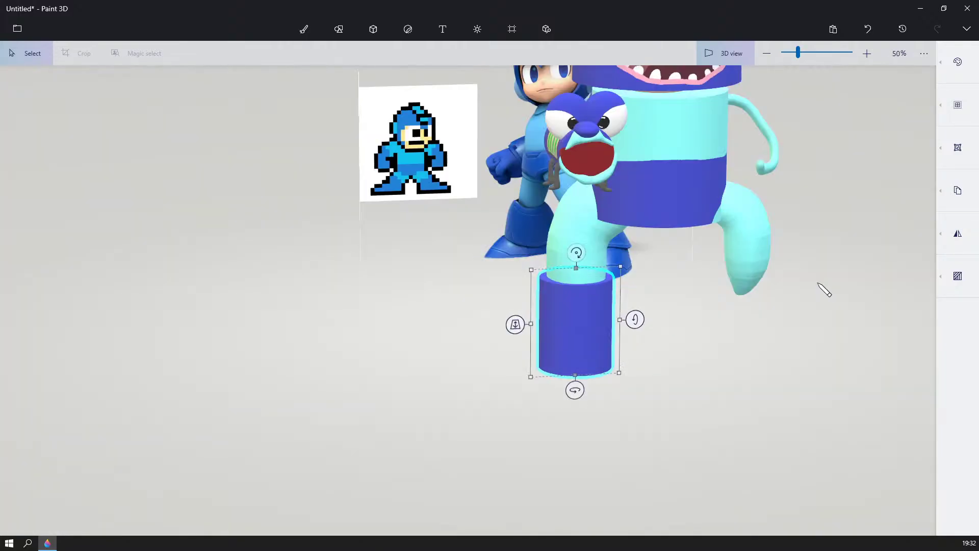
{"action": "right_click_drag", "start_coordinate": [824, 290], "coordinate": [811, 293]}
{"action": "key", "text": "ctrl+v"}
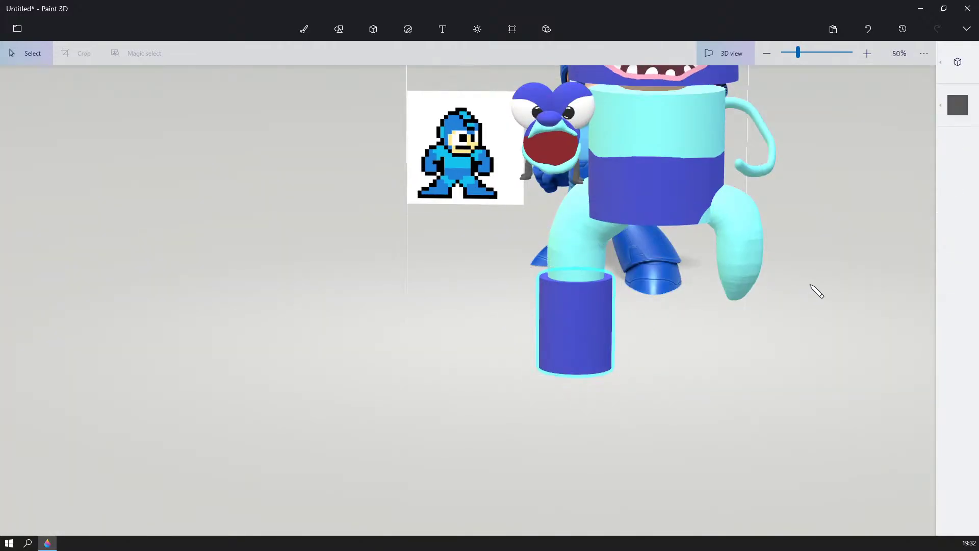
{"action": "left_click_drag", "start_coordinate": [571, 317], "coordinate": [725, 304]}
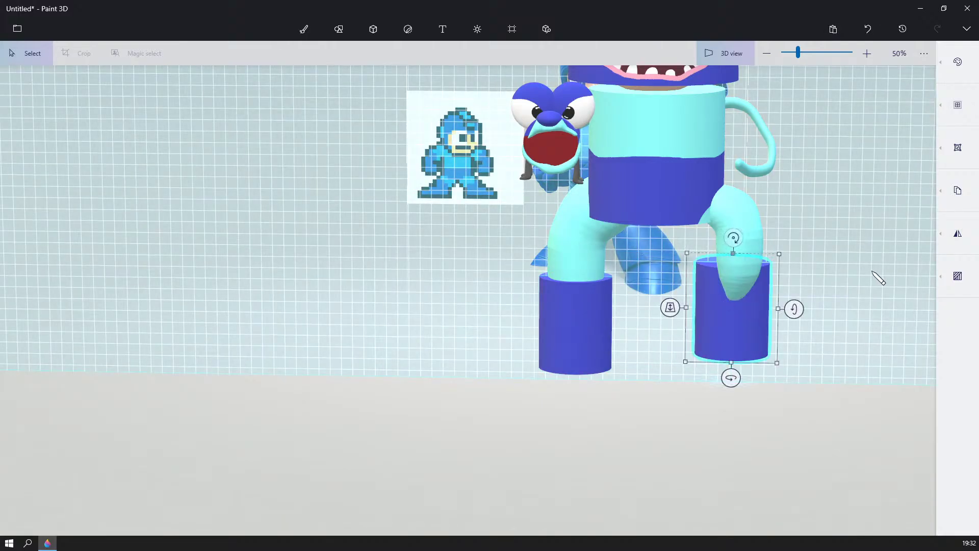
- Align the copied boot from the side and back so it encloses the leg's tip, raise it slightly, and deselect it
{"action": "right_click_drag", "start_coordinate": [876, 278], "coordinate": [685, 301]}
{"action": "left_click_drag", "start_coordinate": [685, 300], "coordinate": [671, 299]}
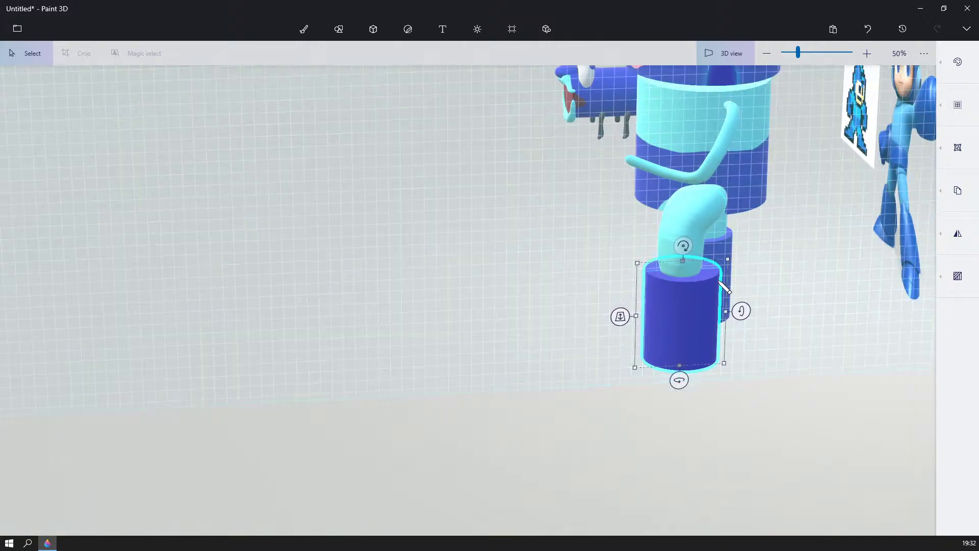
{"action": "right_click_drag", "start_coordinate": [723, 284], "coordinate": [605, 267]}
{"action": "left_click_drag", "start_coordinate": [682, 306], "coordinate": [682, 286]}
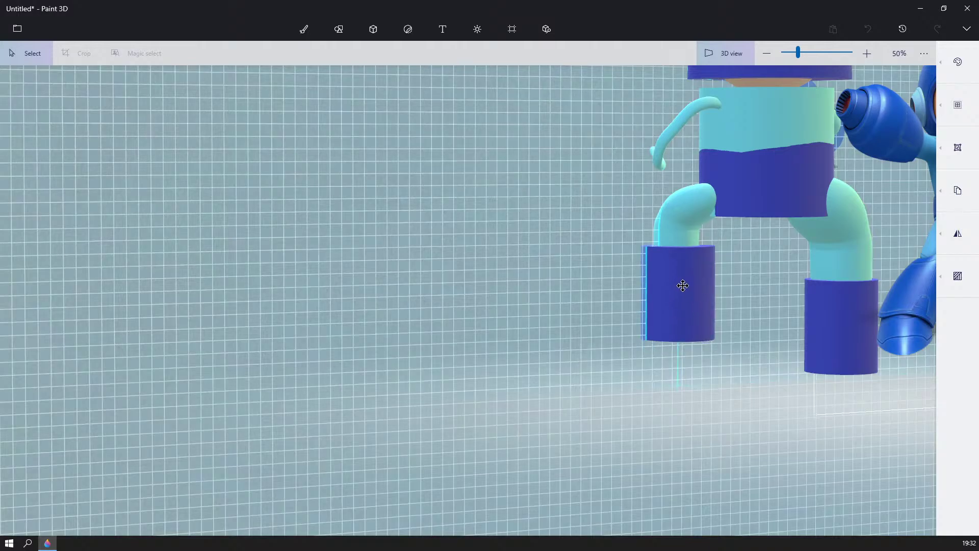
{"action": "left_click", "coordinate": [520, 272]}
- Examine the whole figure with both indigo boots from the back, side and front
{"action": "right_click_drag", "start_coordinate": [520, 272], "coordinate": [612, 257]}
{"action": "middle_click_drag", "start_coordinate": [515, 331], "coordinate": [626, 367]}
{"action": "scroll", "coordinate": [521, 367], "scroll_direction": "down", "scroll_amount": 1}
{"action": "right_click_drag", "start_coordinate": [521, 368], "coordinate": [618, 383]}
{"action": "middle_click_drag", "start_coordinate": [39, 405], "coordinate": [508, 443]}
{"action": "right_click_drag", "start_coordinate": [514, 449], "coordinate": [586, 444]}
{"action": "middle_click_drag", "start_coordinate": [586, 444], "coordinate": [759, 448]}
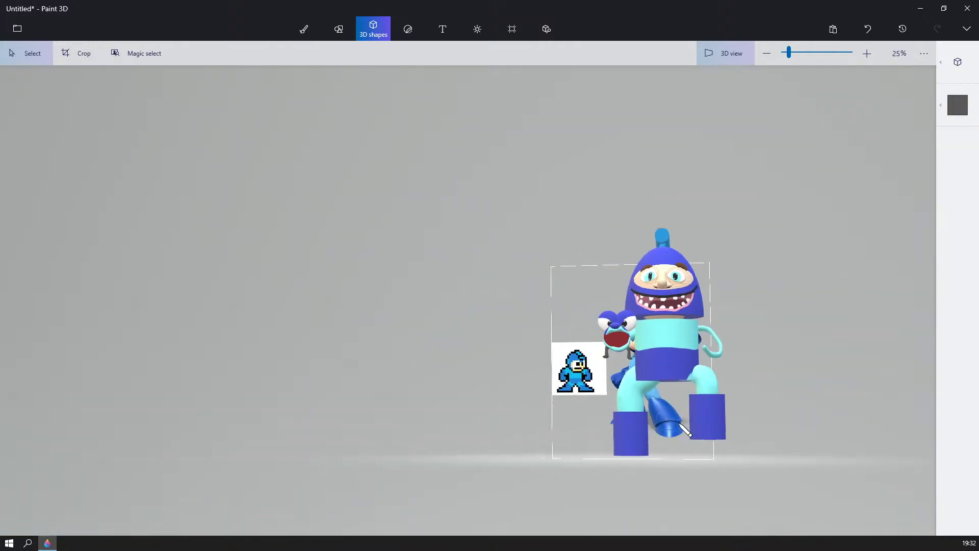
{"action": "scroll", "coordinate": [832, 378], "scroll_direction": "up", "scroll_amount": 1}
{"action": "scroll", "coordinate": [848, 383], "scroll_direction": "up", "scroll_amount": 1}
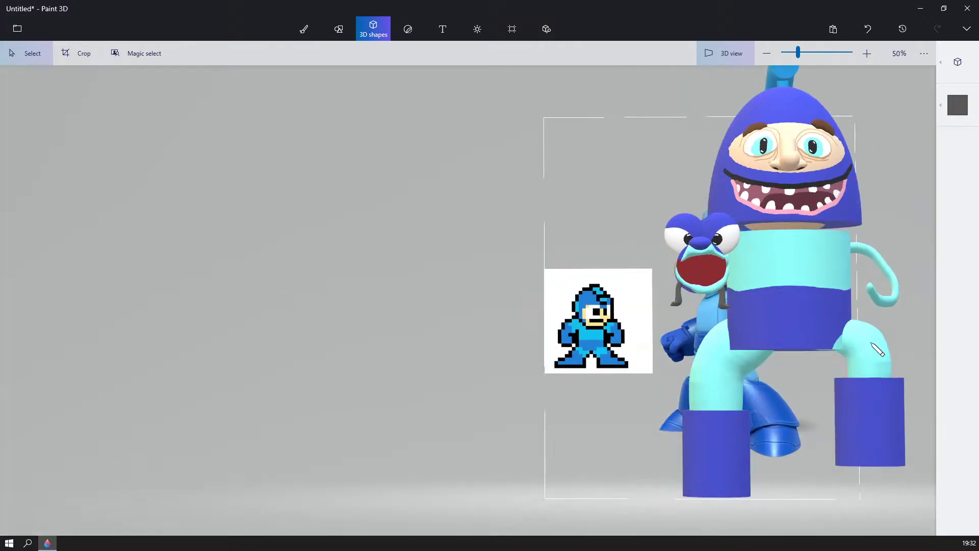
{"action": "middle_click_drag", "start_coordinate": [877, 352], "coordinate": [767, 382]}
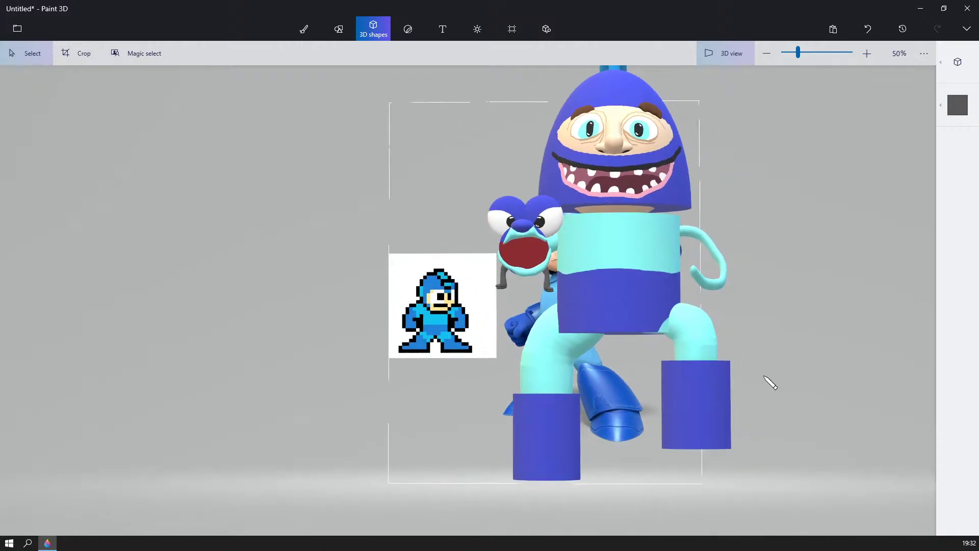
- Draw a bright blue vertical line with the Marker down the front of the boot opposite the cannon arm
{"action": "scroll", "coordinate": [796, 364], "scroll_direction": "up", "scroll_amount": 1}
{"action": "mouse_move", "coordinate": [788, 358]}
{"action": "right_mouse_down"}
{"action": "mouse_move", "coordinate": [760, 360]}
{"action": "mouse_move", "coordinate": [771, 356]}
{"action": "right_mouse_up"}
{"action": "middle_click_drag", "start_coordinate": [681, 351], "coordinate": [473, 337]}
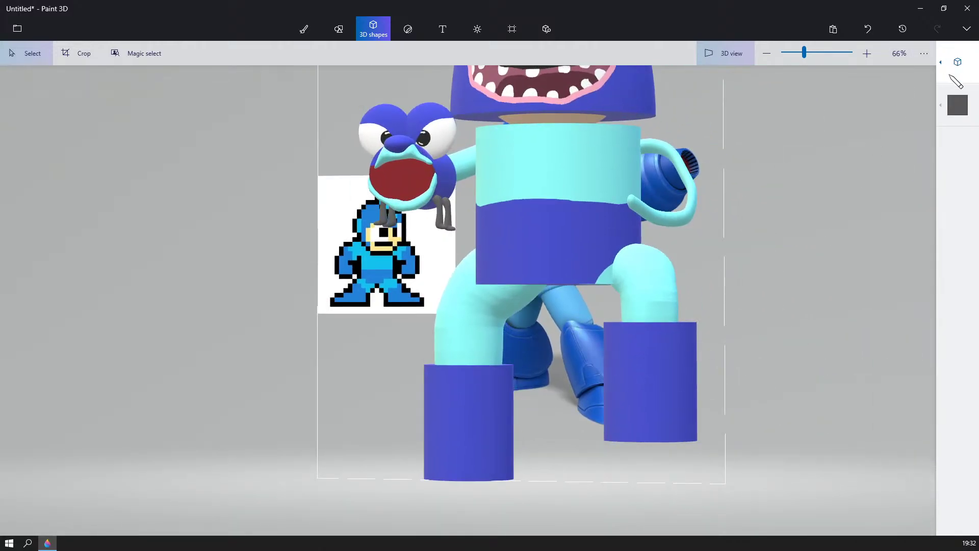
{"action": "left_click", "coordinate": [304, 28]}
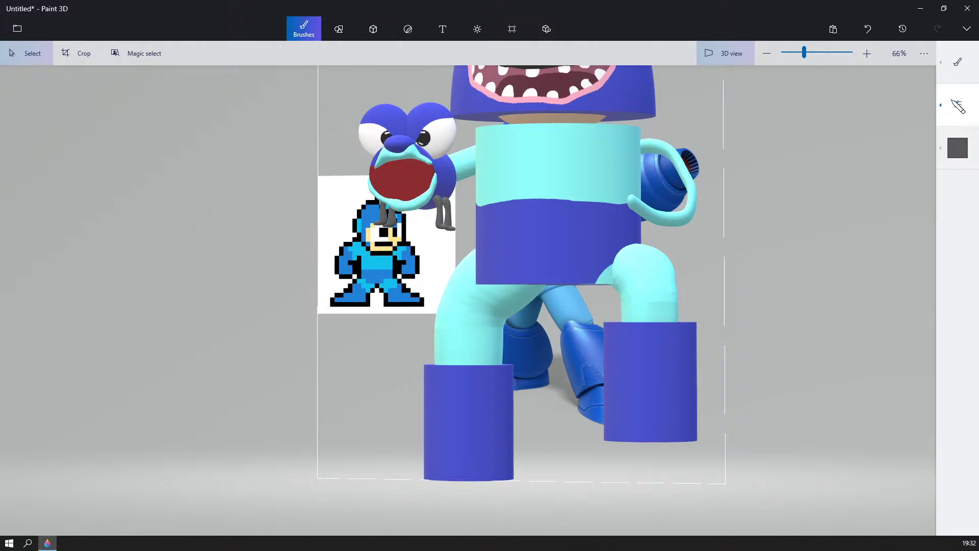
{"action": "left_click", "coordinate": [961, 66]}
{"action": "left_click", "coordinate": [948, 139]}
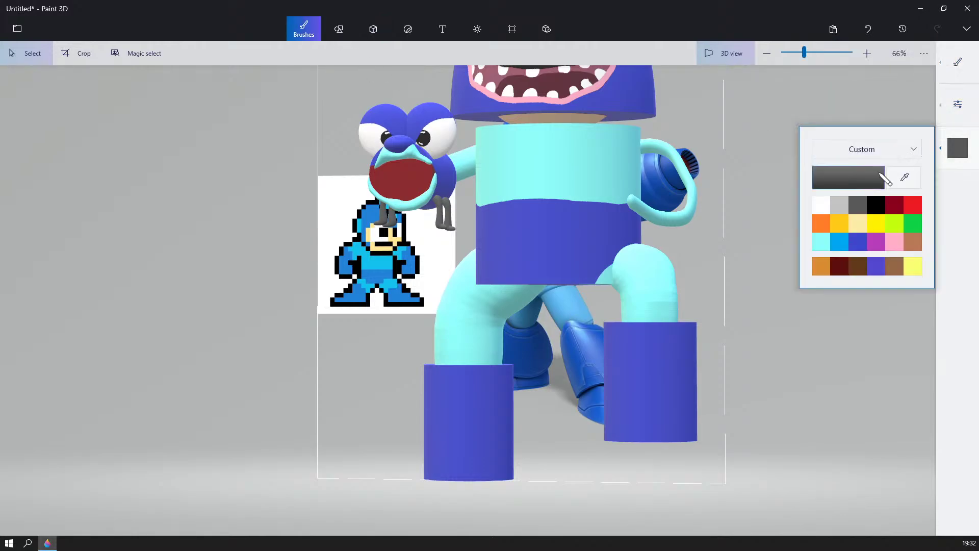
{"action": "left_click", "coordinate": [841, 245]}
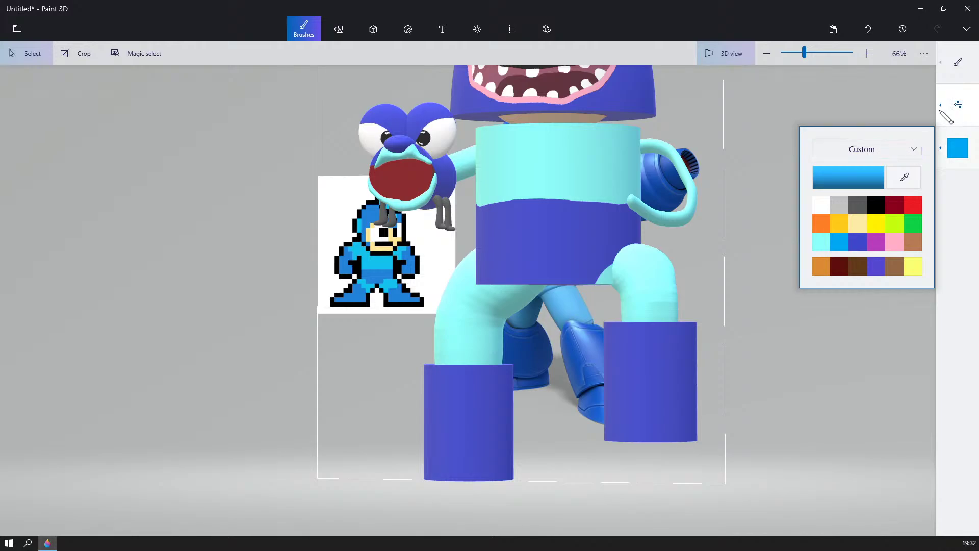
{"action": "left_click", "coordinate": [939, 80]}
{"action": "left_click", "coordinate": [827, 65]}
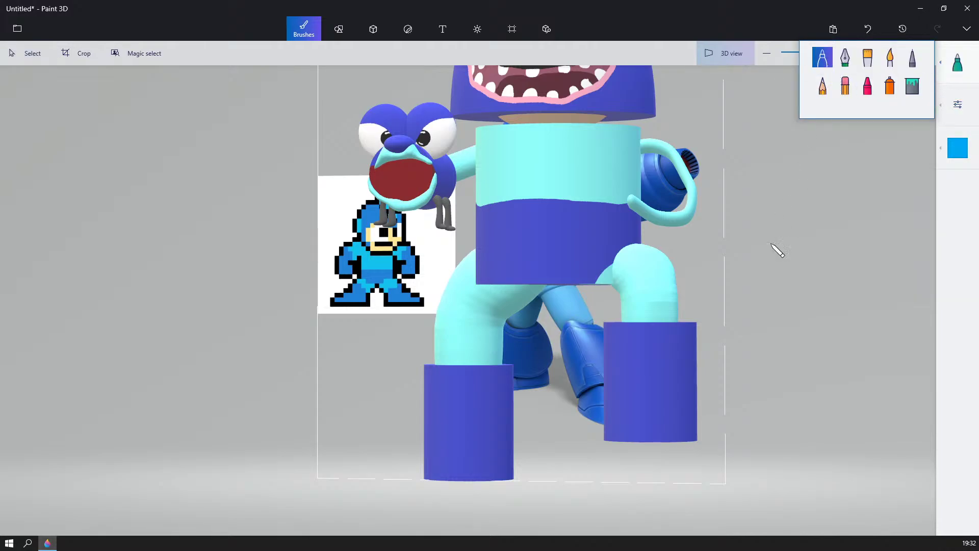
{"action": "left_click_drag", "start_coordinate": [651, 333], "coordinate": [652, 344]}
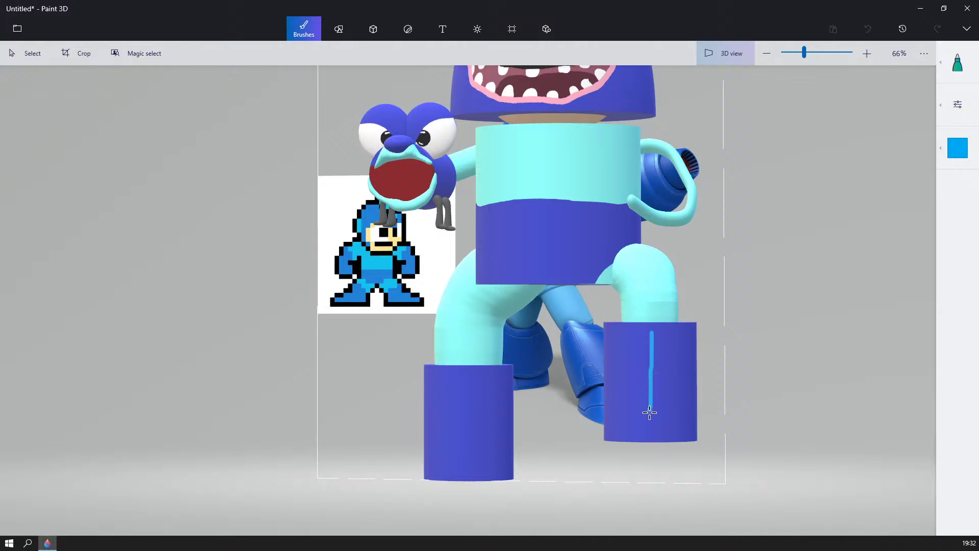
- Draw a bright blue line from the top of the vertical stripe around the boot's upper part towards its back
{"action": "mouse_move", "coordinate": [709, 347]}
{"action": "right_mouse_down"}
{"action": "mouse_move", "coordinate": [629, 344]}
{"action": "mouse_move", "coordinate": [750, 387]}
{"action": "right_mouse_up"}
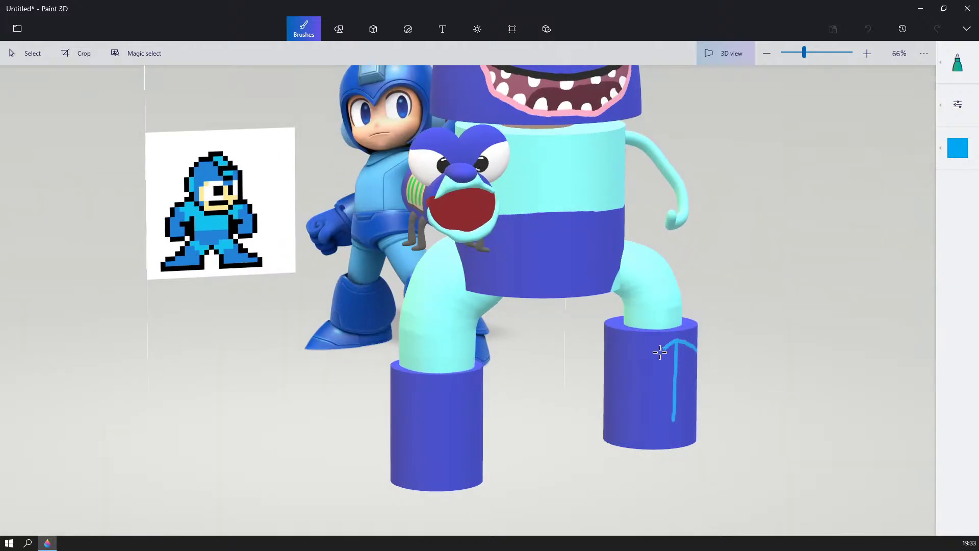
{"action": "right_click_drag", "start_coordinate": [606, 360], "coordinate": [650, 370]}
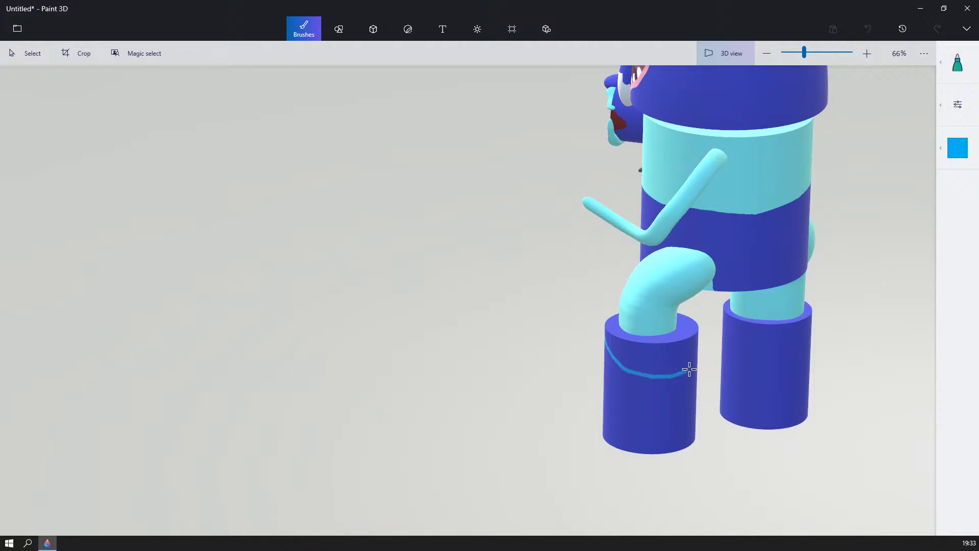
{"action": "right_click_drag", "start_coordinate": [727, 354], "coordinate": [520, 321]}
{"action": "scroll", "coordinate": [535, 322], "scroll_direction": "up", "scroll_amount": 1}
{"action": "scroll", "coordinate": [520, 322], "scroll_direction": "up", "scroll_amount": 2}
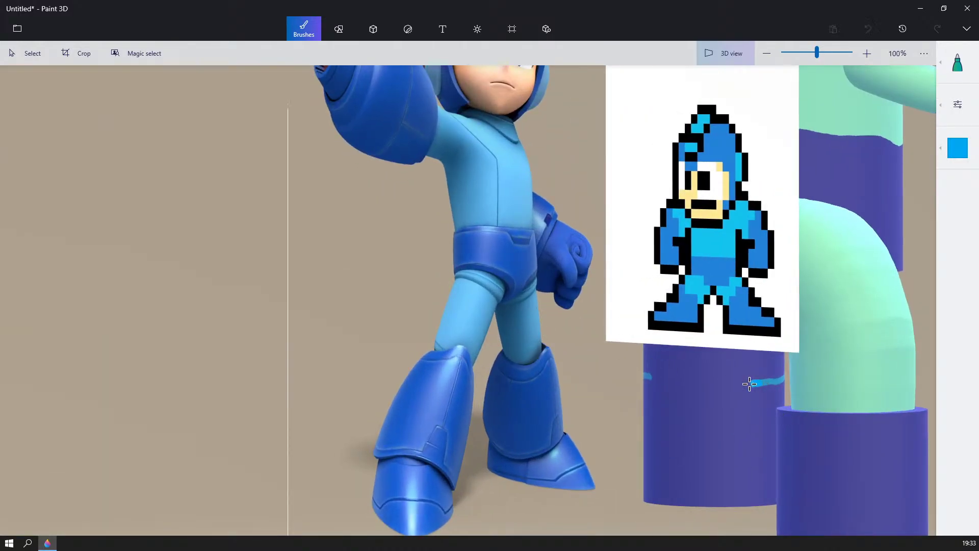
{"action": "left_click_drag", "start_coordinate": [749, 383], "coordinate": [684, 382]}
- Hide the canvas so the reference images no longer block the back of the boot
{"action": "mouse_move", "coordinate": [932, 367]}
{"action": "right_mouse_down"}
{"action": "mouse_move", "coordinate": [841, 371]}
{"action": "mouse_move", "coordinate": [918, 375]}
{"action": "right_mouse_up"}
{"action": "scroll", "coordinate": [867, 378], "scroll_direction": "down", "scroll_amount": 2}
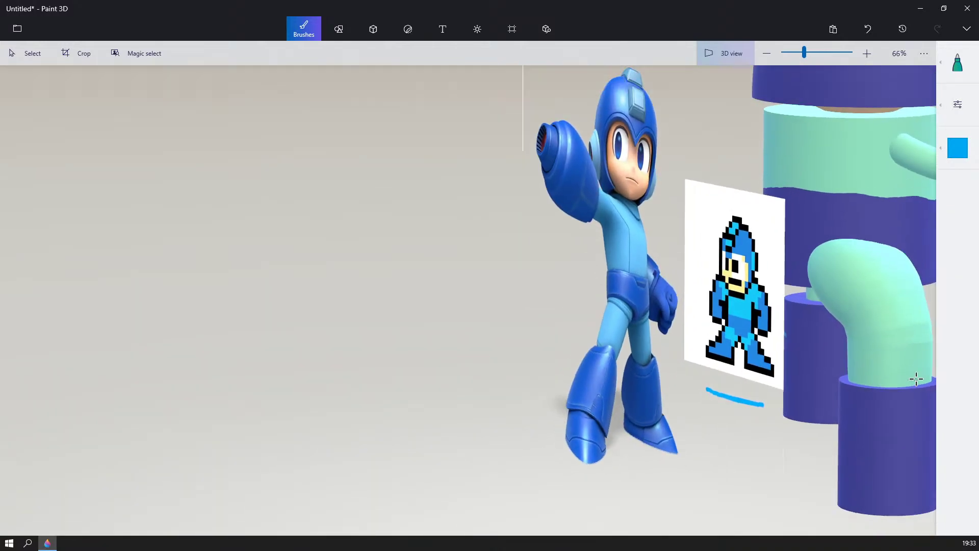
{"action": "left_click", "coordinate": [514, 30]}
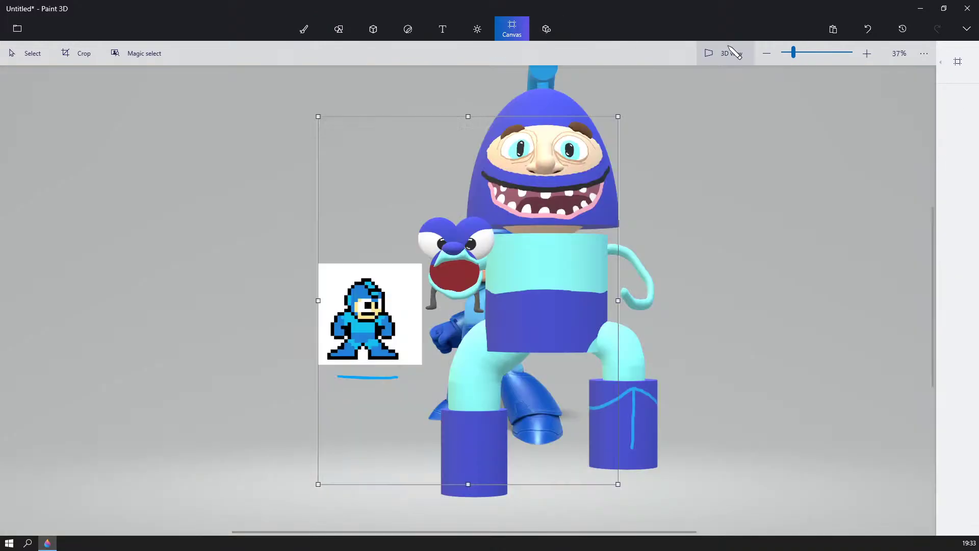
{"action": "left_click", "coordinate": [957, 62]}
{"action": "left_click", "coordinate": [830, 67]}
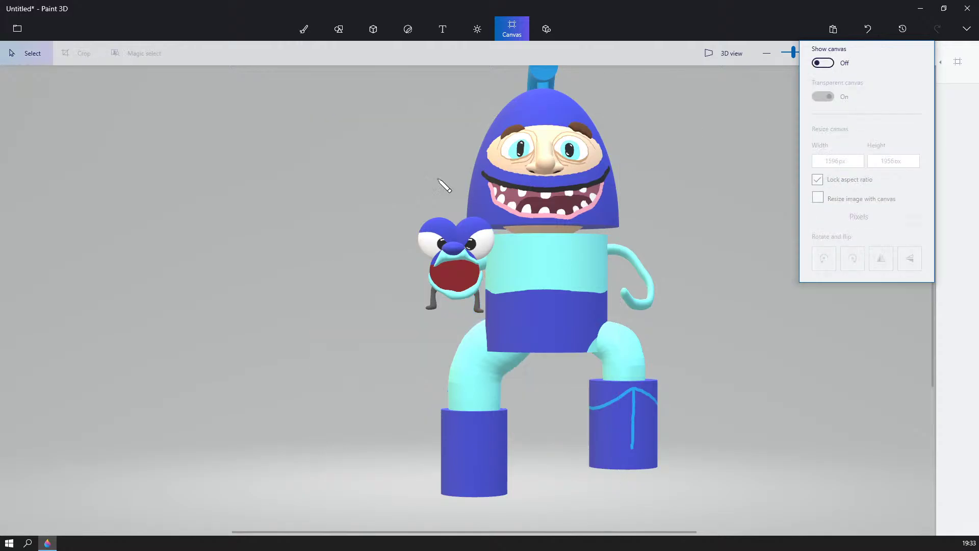
{"action": "left_click", "coordinate": [444, 187]}
- Close the bright blue upper line across the back of the boot with the Marker
{"action": "left_click", "coordinate": [305, 30]}
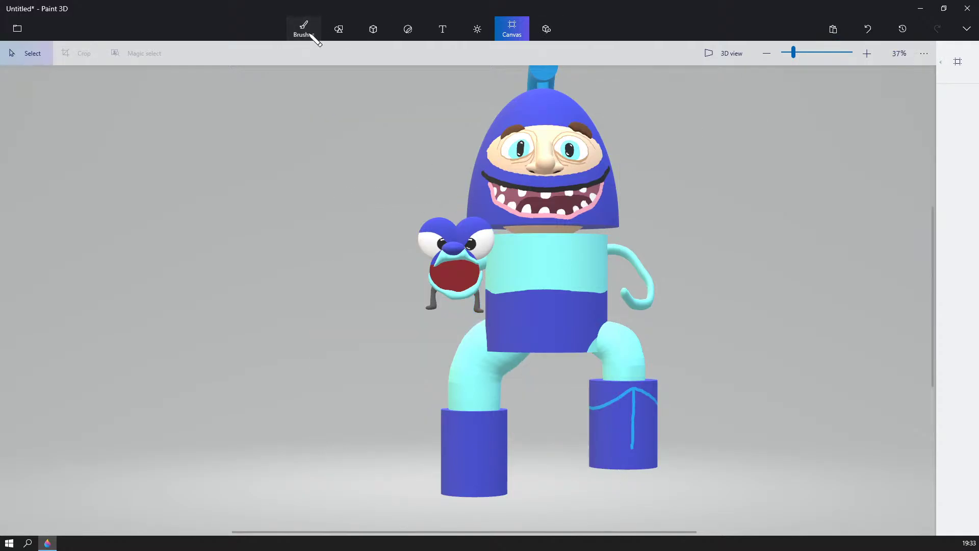
{"action": "left_click", "coordinate": [721, 53]}
{"action": "mouse_move", "coordinate": [465, 277]}
{"action": "right_mouse_down"}
{"action": "mouse_move", "coordinate": [492, 285]}
{"action": "mouse_move", "coordinate": [481, 287]}
{"action": "right_mouse_up"}
{"action": "middle_click_drag", "start_coordinate": [190, 288], "coordinate": [453, 335]}
{"action": "scroll", "coordinate": [453, 335], "scroll_direction": "up", "scroll_amount": 2}
{"action": "right_click_drag", "start_coordinate": [658, 330], "coordinate": [553, 329]}
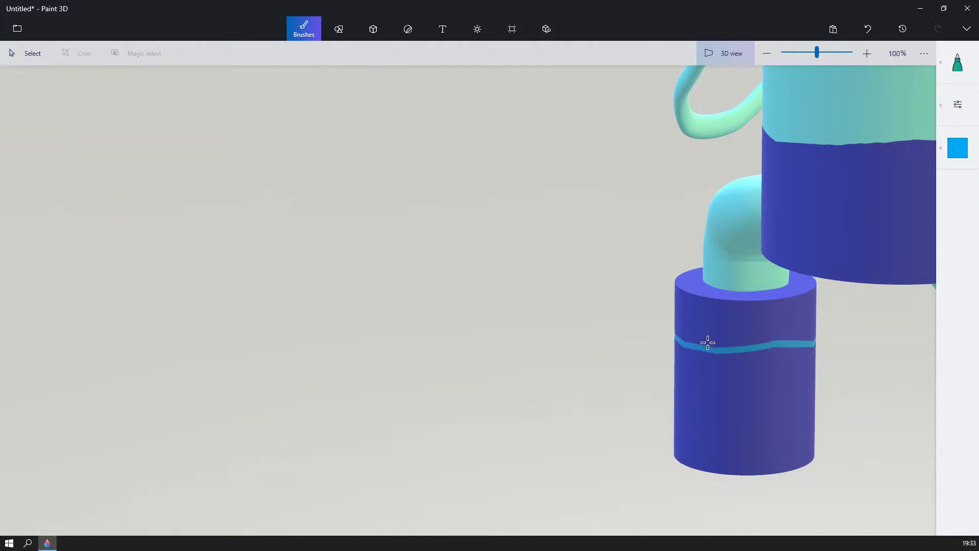
- Draw a matching bright blue line around the boot near its base, meeting the bottom of the vertical stripe
{"action": "mouse_move", "coordinate": [707, 343]}
{"action": "right_mouse_down"}
{"action": "mouse_move", "coordinate": [409, 315]}
{"action": "mouse_move", "coordinate": [409, 323]}
{"action": "right_mouse_up"}
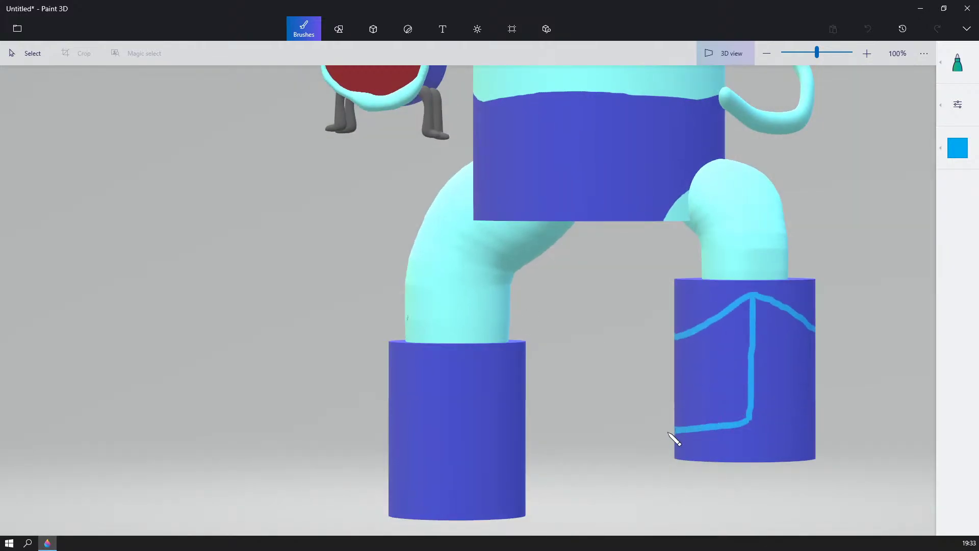
{"action": "left_click_drag", "start_coordinate": [811, 434], "coordinate": [819, 430]}
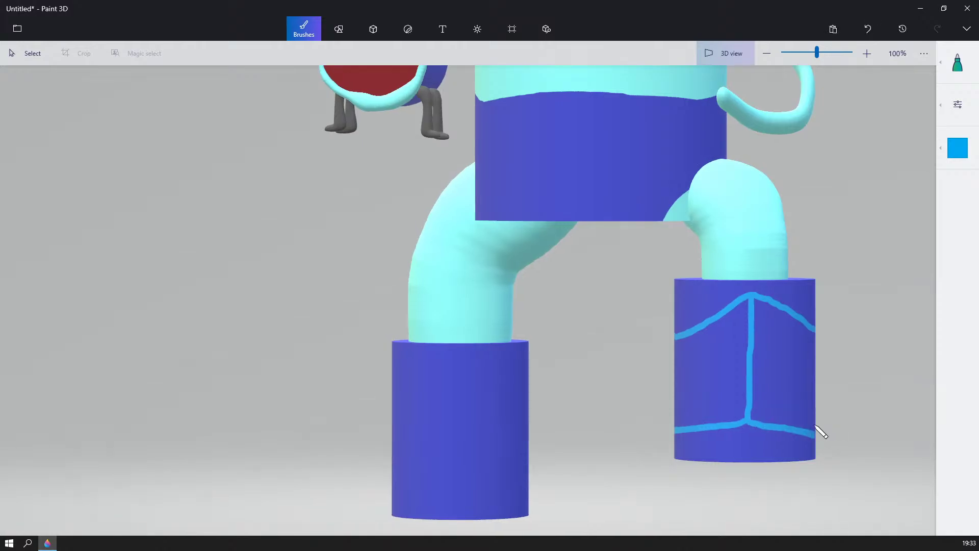
{"action": "mouse_move", "coordinate": [820, 430]}
{"action": "right_mouse_down"}
{"action": "mouse_move", "coordinate": [675, 437]}
{"action": "mouse_move", "coordinate": [708, 440]}
{"action": "right_mouse_up"}
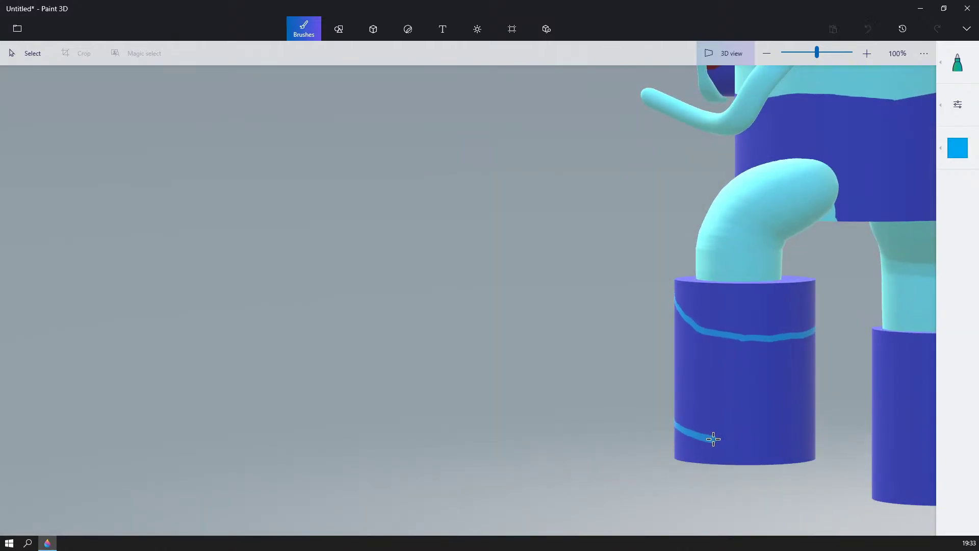
{"action": "right_click_drag", "start_coordinate": [867, 431], "coordinate": [699, 430]}
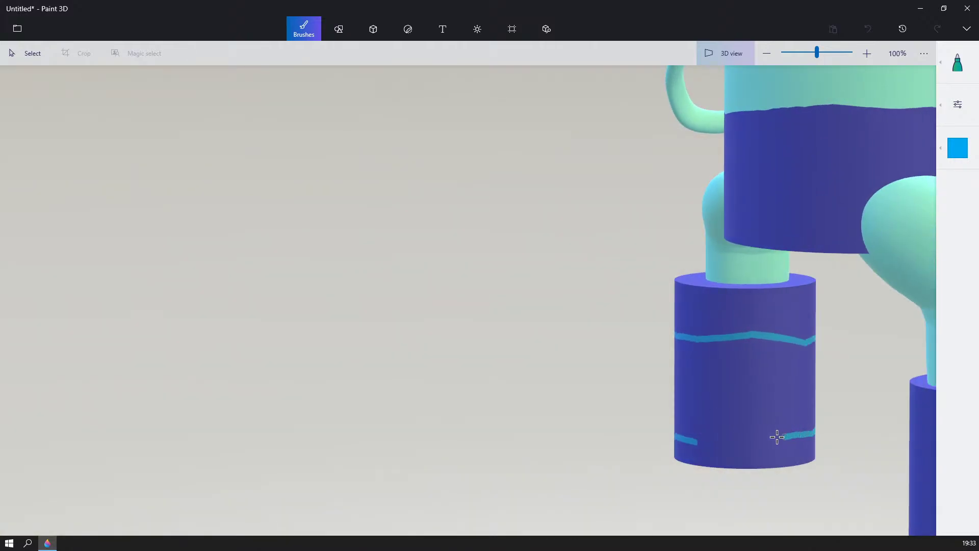
{"action": "mouse_move", "coordinate": [692, 438]}
{"action": "right_mouse_down"}
{"action": "mouse_move", "coordinate": [699, 378]}
{"action": "mouse_move", "coordinate": [612, 389]}
{"action": "mouse_move", "coordinate": [867, 357]}
{"action": "mouse_move", "coordinate": [736, 345]}
{"action": "right_mouse_up"}
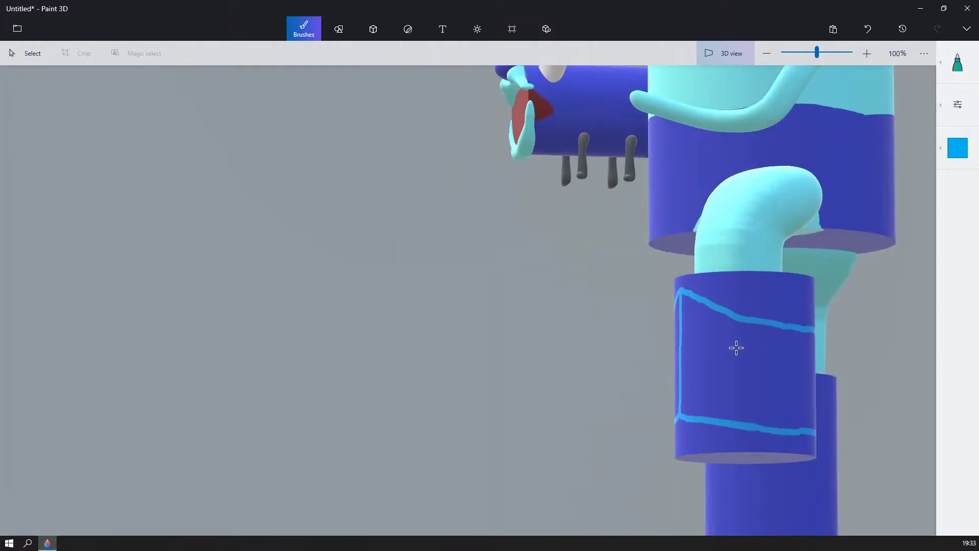
- Paint a thick, upward-curving bright blue stripe on the boot's outer side, between the upper and lower lines
{"action": "scroll", "coordinate": [736, 345], "scroll_direction": "up", "scroll_amount": 5}
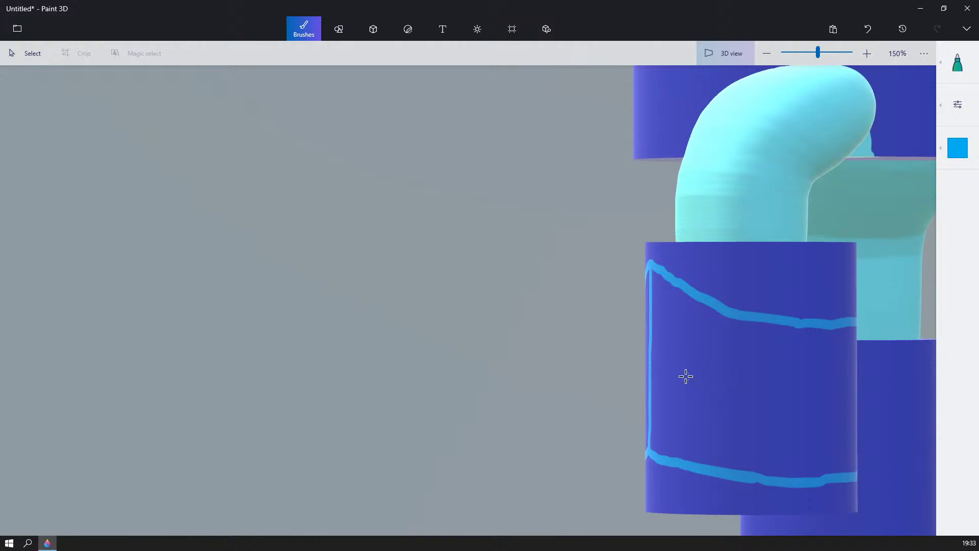
{"action": "mouse_move", "coordinate": [684, 376]}
{"action": "left_mouse_down"}
{"action": "mouse_move", "coordinate": [699, 398]}
{"action": "mouse_move", "coordinate": [744, 405]}
{"action": "mouse_move", "coordinate": [799, 375]}
{"action": "mouse_move", "coordinate": [808, 349]}
{"action": "mouse_move", "coordinate": [790, 371]}
{"action": "mouse_move", "coordinate": [715, 404]}
{"action": "mouse_move", "coordinate": [684, 372]}
{"action": "mouse_move", "coordinate": [698, 396]}
{"action": "mouse_move", "coordinate": [721, 401]}
{"action": "mouse_move", "coordinate": [807, 356]}
{"action": "mouse_move", "coordinate": [743, 402]}
{"action": "left_mouse_up"}
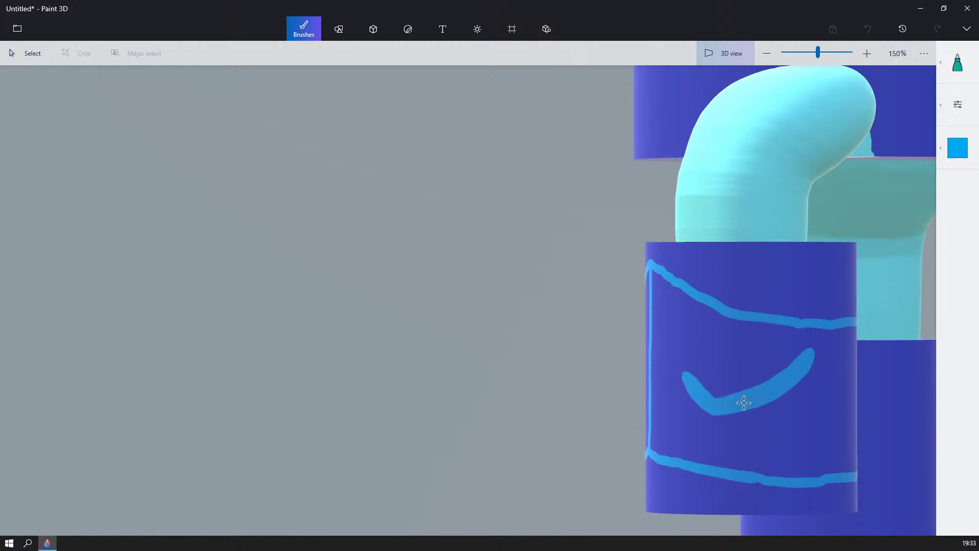
{"action": "mouse_move", "coordinate": [621, 399]}
{"action": "right_mouse_down"}
{"action": "mouse_move", "coordinate": [651, 389]}
{"action": "mouse_move", "coordinate": [734, 395]}
{"action": "mouse_move", "coordinate": [684, 391]}
{"action": "mouse_move", "coordinate": [581, 413]}
{"action": "mouse_move", "coordinate": [944, 452]}
{"action": "mouse_move", "coordinate": [841, 430]}
{"action": "right_mouse_up"}
{"action": "scroll", "coordinate": [735, 395], "scroll_direction": "down", "scroll_amount": 1}
{"action": "scroll", "coordinate": [841, 430], "scroll_direction": "up", "scroll_amount": 5}
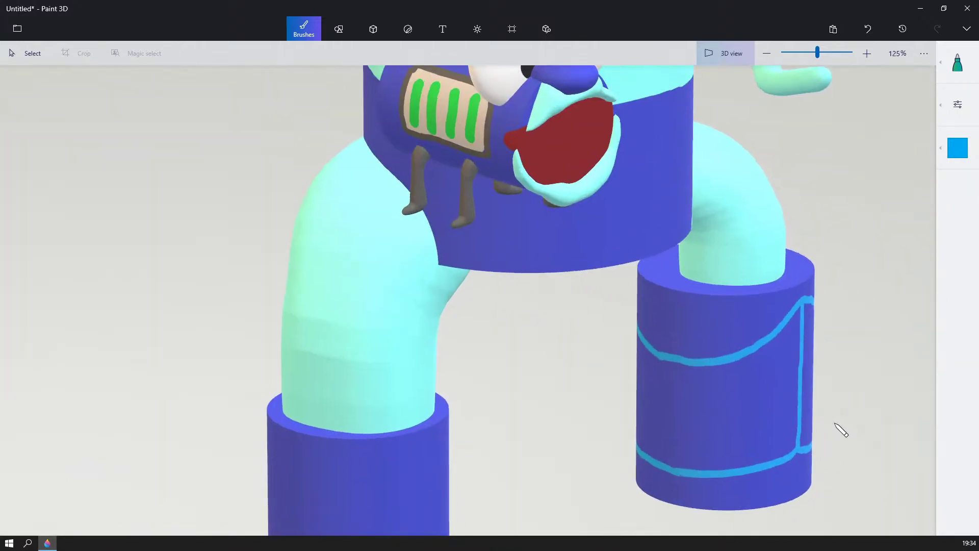
- Paint a light-blue rounded ring with a dot in its centre on the outlined side of the decorated boot
{"action": "scroll", "coordinate": [875, 393], "scroll_direction": "down", "scroll_amount": 2}
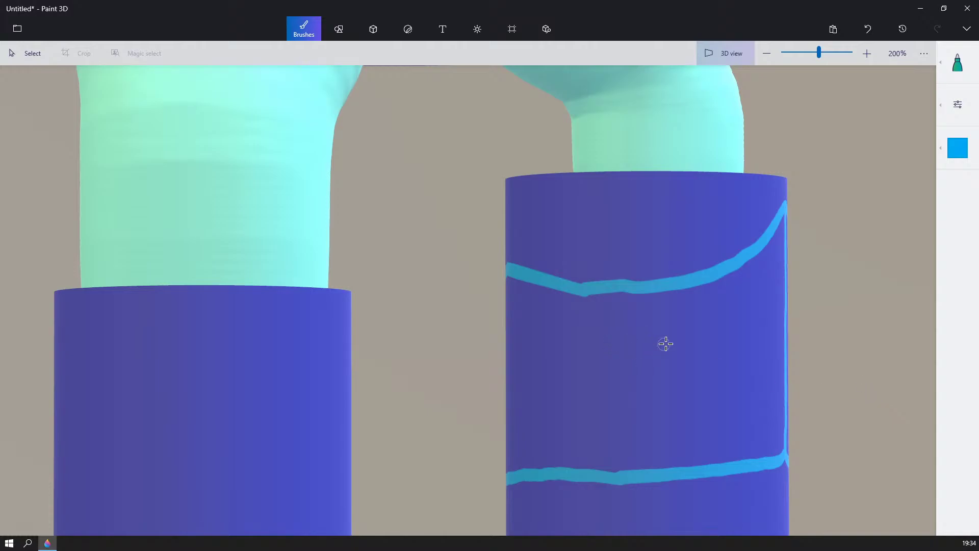
{"action": "mouse_move", "coordinate": [668, 342]}
{"action": "left_mouse_down"}
{"action": "mouse_move", "coordinate": [627, 323]}
{"action": "mouse_move", "coordinate": [579, 346]}
{"action": "mouse_move", "coordinate": [578, 395]}
{"action": "mouse_move", "coordinate": [648, 420]}
{"action": "mouse_move", "coordinate": [678, 379]}
{"action": "mouse_move", "coordinate": [676, 348]}
{"action": "mouse_move", "coordinate": [646, 327]}
{"action": "mouse_move", "coordinate": [604, 327]}
{"action": "mouse_move", "coordinate": [579, 351]}
{"action": "mouse_move", "coordinate": [586, 414]}
{"action": "mouse_move", "coordinate": [624, 429]}
{"action": "mouse_move", "coordinate": [669, 422]}
{"action": "mouse_move", "coordinate": [684, 390]}
{"action": "mouse_move", "coordinate": [682, 334]}
{"action": "mouse_move", "coordinate": [638, 327]}
{"action": "mouse_move", "coordinate": [585, 339]}
{"action": "mouse_move", "coordinate": [570, 379]}
{"action": "mouse_move", "coordinate": [579, 414]}
{"action": "mouse_move", "coordinate": [609, 424]}
{"action": "left_mouse_up"}
{"action": "mouse_move", "coordinate": [629, 365]}
{"action": "left_mouse_down"}
{"action": "mouse_move", "coordinate": [618, 391]}
{"action": "mouse_move", "coordinate": [640, 368]}
{"action": "mouse_move", "coordinate": [628, 380]}
{"action": "mouse_move", "coordinate": [627, 366]}
{"action": "mouse_move", "coordinate": [632, 376]}
{"action": "mouse_move", "coordinate": [609, 373]}
{"action": "mouse_move", "coordinate": [618, 389]}
{"action": "mouse_move", "coordinate": [636, 380]}
{"action": "mouse_move", "coordinate": [632, 357]}
{"action": "mouse_move", "coordinate": [623, 369]}
{"action": "left_mouse_up"}
- Delete the plain indigo boot cylinder from the character's other leg
{"action": "right_click_drag", "start_coordinate": [808, 349], "coordinate": [634, 364]}
{"action": "scroll", "coordinate": [724, 350], "scroll_direction": "down", "scroll_amount": 3}
{"action": "scroll", "coordinate": [634, 364], "scroll_direction": "down", "scroll_amount": 2}
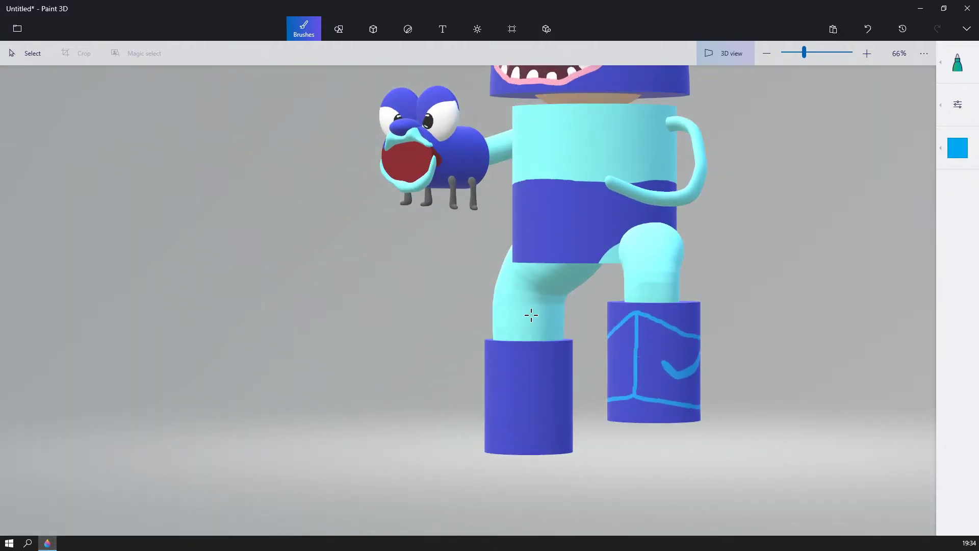
{"action": "middle_click_drag", "start_coordinate": [590, 321], "coordinate": [629, 321]}
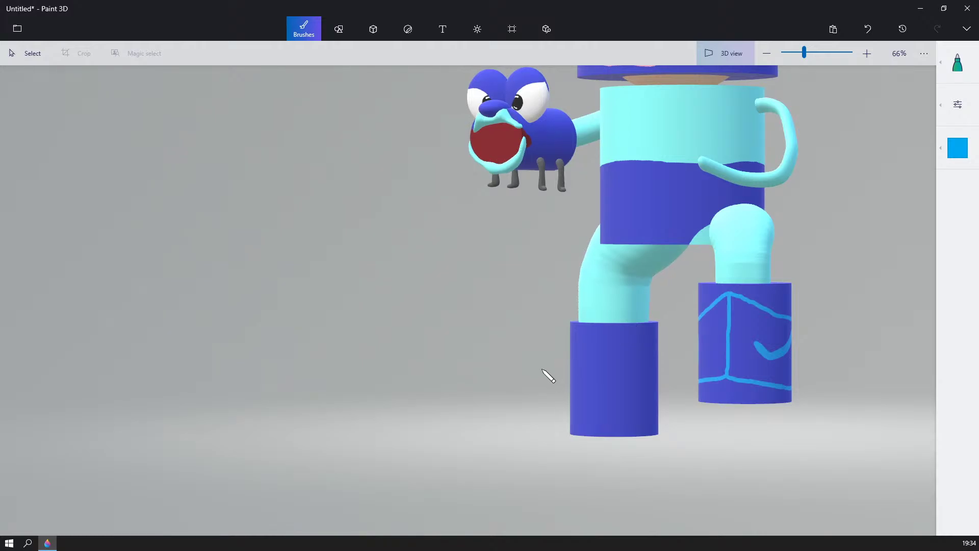
{"action": "right_click_drag", "start_coordinate": [548, 376], "coordinate": [580, 371]}
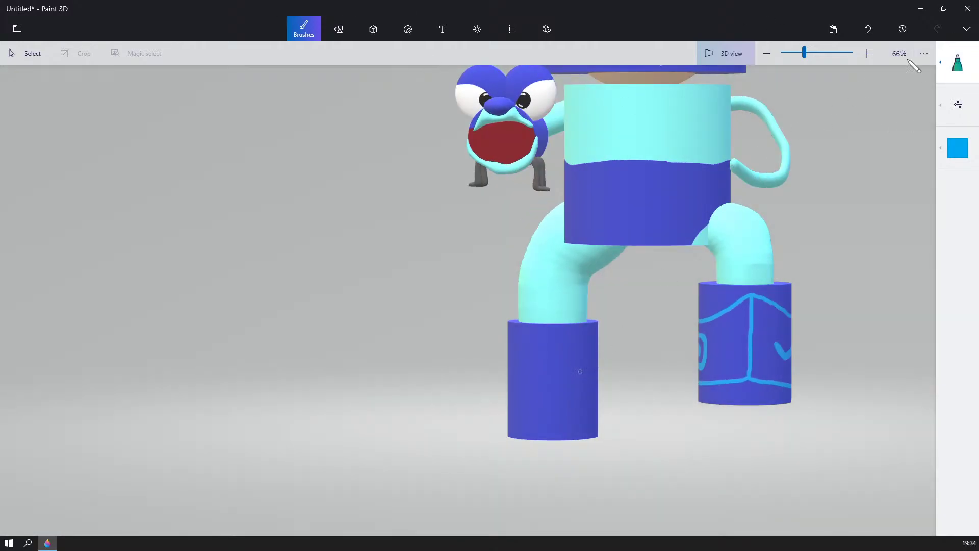
{"action": "left_click", "coordinate": [23, 63]}
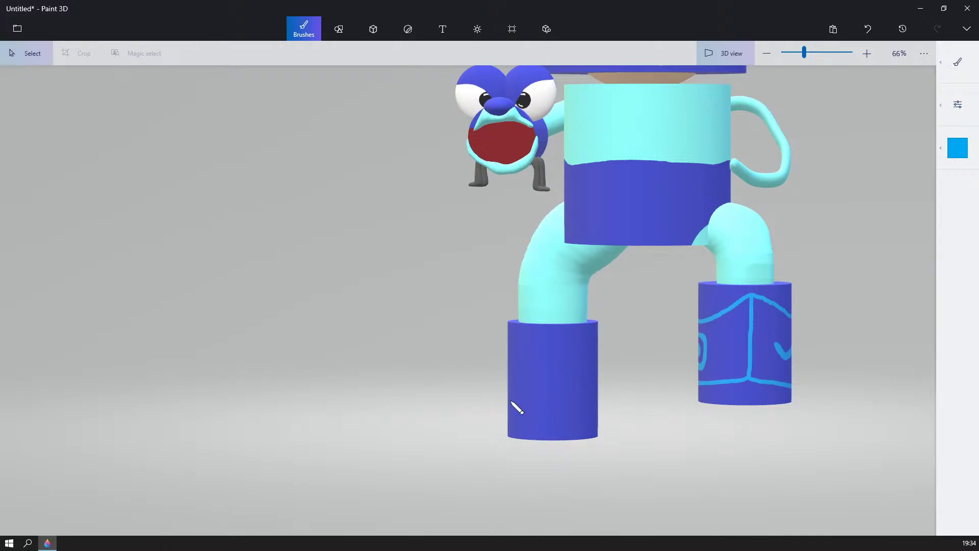
{"action": "left_click", "coordinate": [530, 405]}
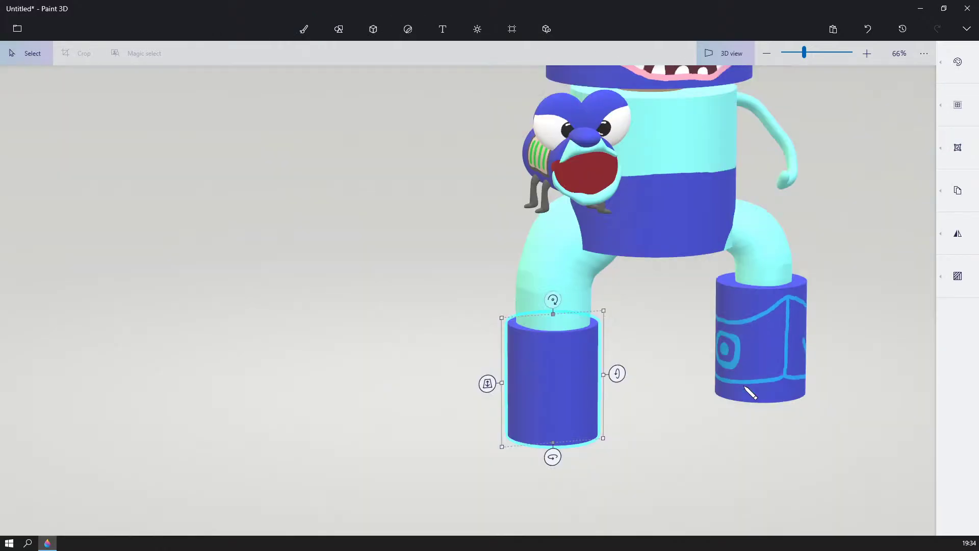
{"action": "key", "text": "Delete"}
- Paste a copy of the decorated boot and fit it around the end of the bare leg
{"action": "left_click", "coordinate": [779, 368]}
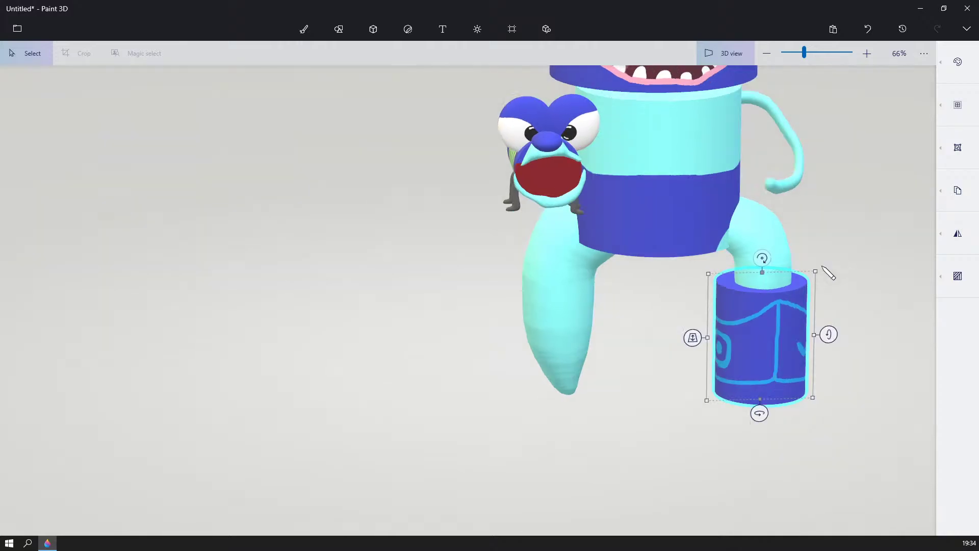
{"action": "left_click_drag", "start_coordinate": [839, 397], "coordinate": [852, 365]}
{"action": "left_click", "coordinate": [828, 419]}
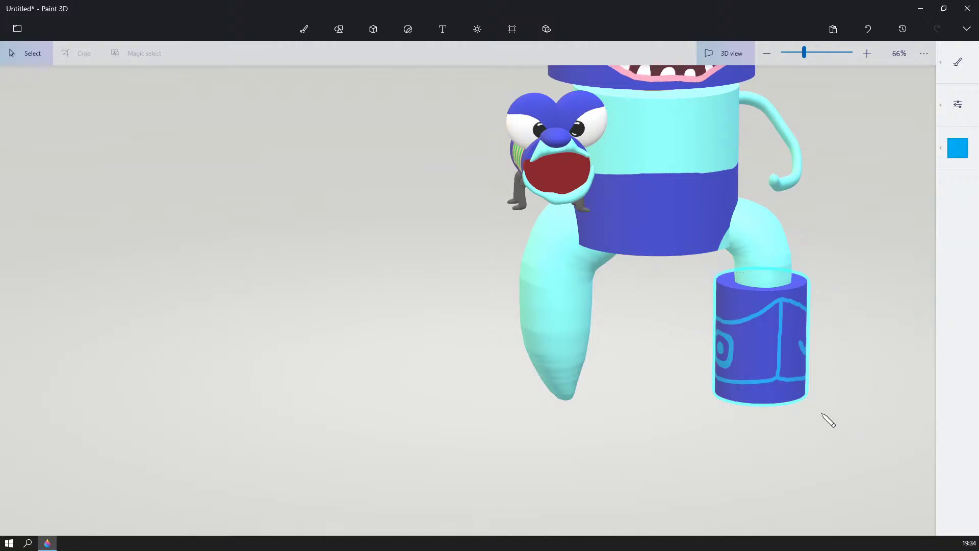
{"action": "key", "text": "ctrl+v"}
{"action": "left_click_drag", "start_coordinate": [754, 344], "coordinate": [572, 366]}
{"action": "right_click_drag", "start_coordinate": [343, 387], "coordinate": [519, 389]}
{"action": "left_click_drag", "start_coordinate": [556, 352], "coordinate": [505, 372]}
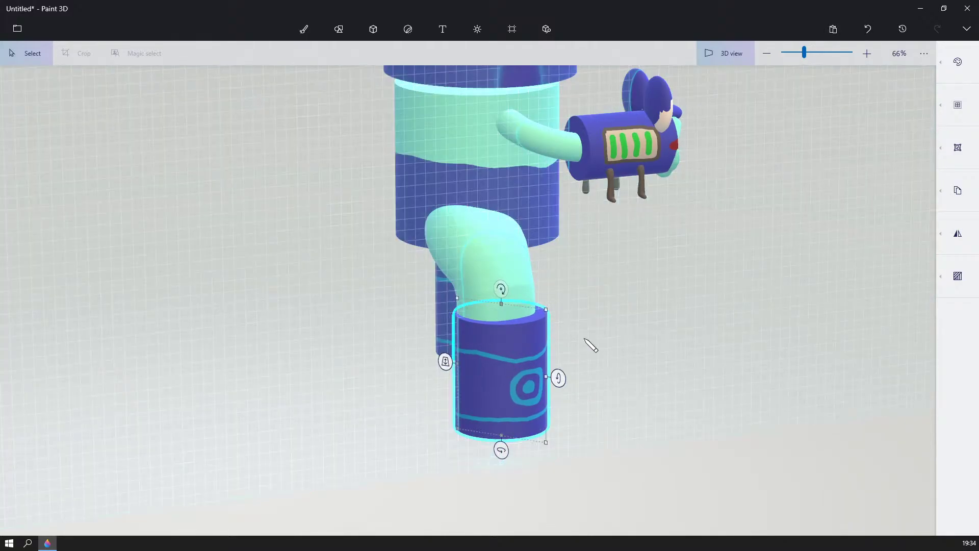
{"action": "mouse_move", "coordinate": [585, 339]}
{"action": "right_mouse_down"}
{"action": "mouse_move", "coordinate": [521, 335]}
{"action": "mouse_move", "coordinate": [525, 327]}
{"action": "right_mouse_up"}
{"action": "left_click", "coordinate": [612, 330]}
- Add a light-blue 3D hemisphere overlapping the lower part of the boot, roughly one boot width or slightly wider
{"action": "scroll", "coordinate": [600, 310], "scroll_direction": "down", "scroll_amount": 5}
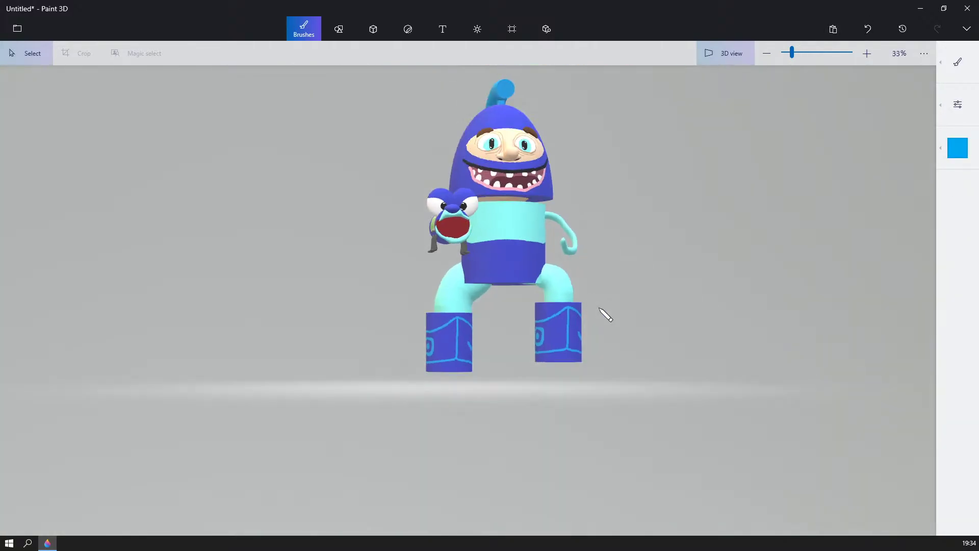
{"action": "right_click_drag", "start_coordinate": [605, 315], "coordinate": [489, 365]}
{"action": "scroll", "coordinate": [713, 360], "scroll_direction": "up", "scroll_amount": 2}
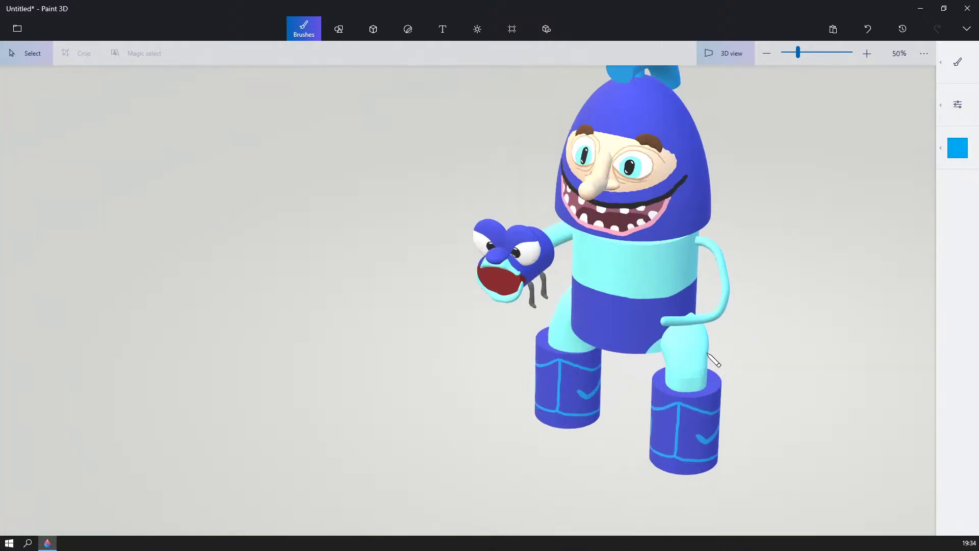
{"action": "scroll", "coordinate": [713, 360], "scroll_direction": "up", "scroll_amount": 2}
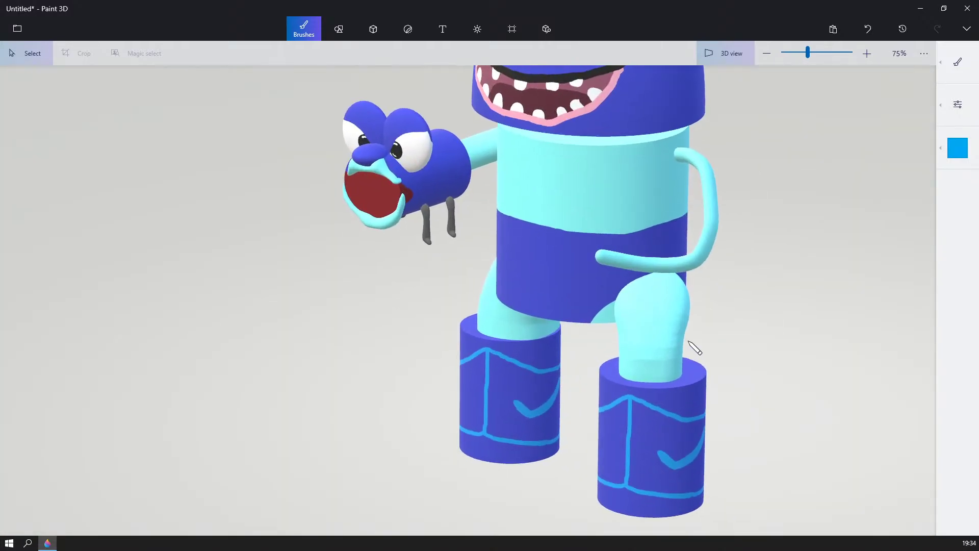
{"action": "right_click_drag", "start_coordinate": [694, 348], "coordinate": [662, 306]}
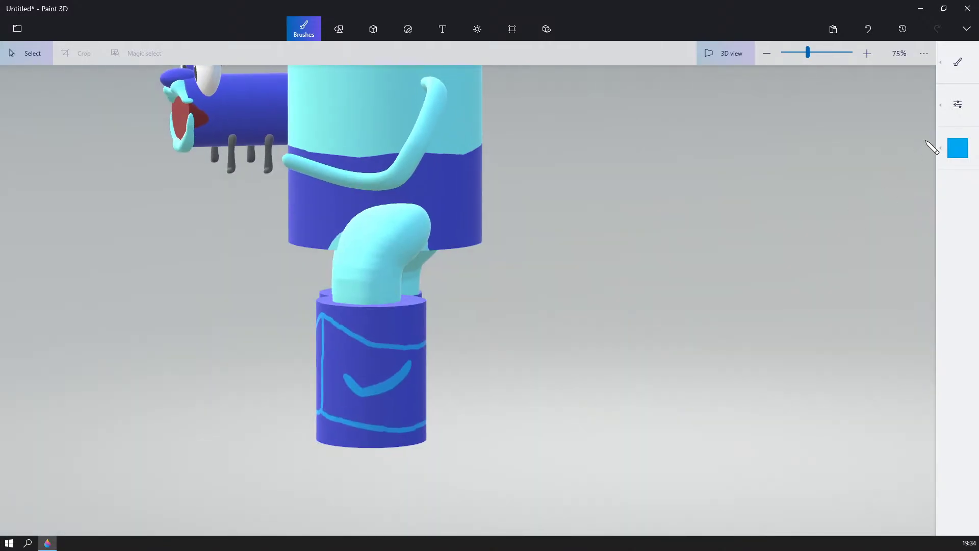
{"action": "left_click", "coordinate": [941, 77]}
{"action": "left_click", "coordinate": [954, 159]}
{"action": "left_click", "coordinate": [382, 35]}
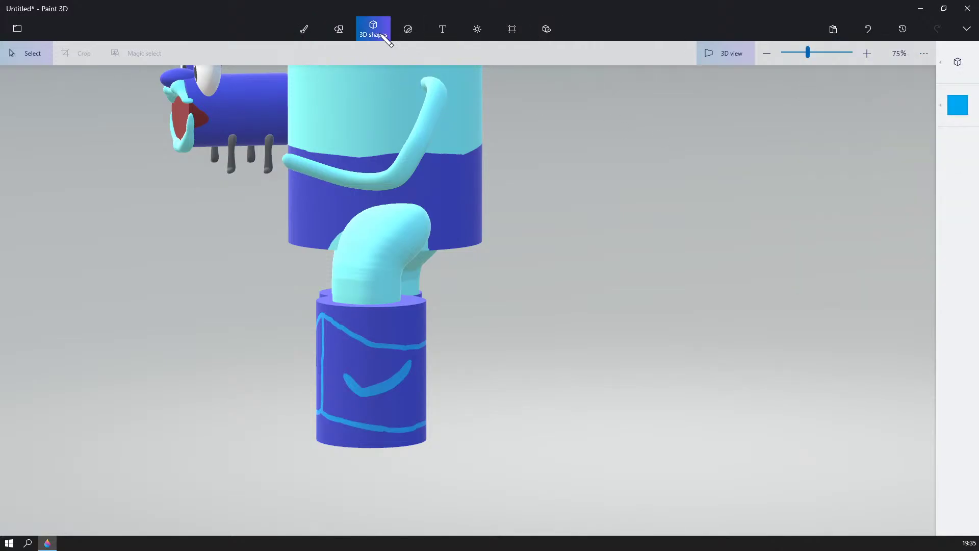
{"action": "left_click", "coordinate": [953, 76]}
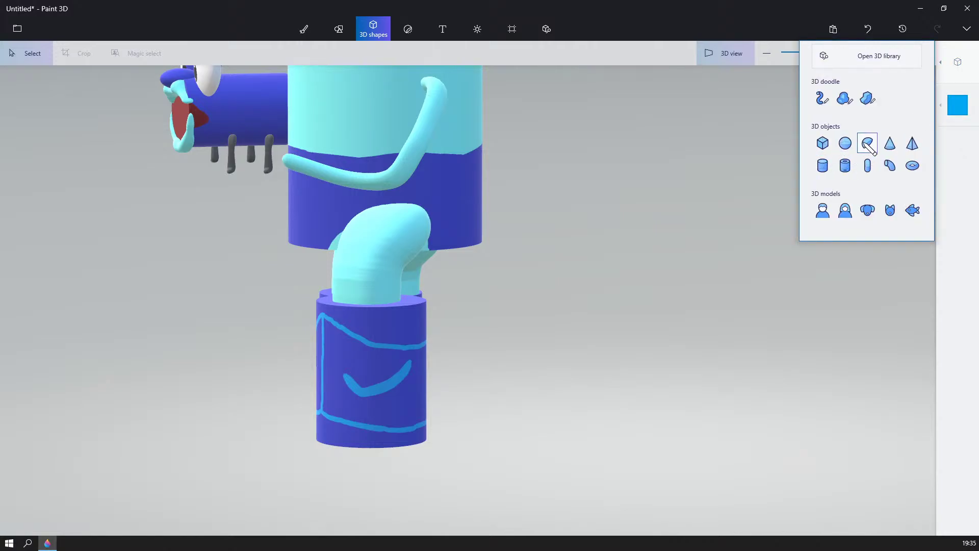
{"action": "left_click", "coordinate": [868, 144]}
{"action": "left_click_drag", "start_coordinate": [201, 403], "coordinate": [332, 418]}
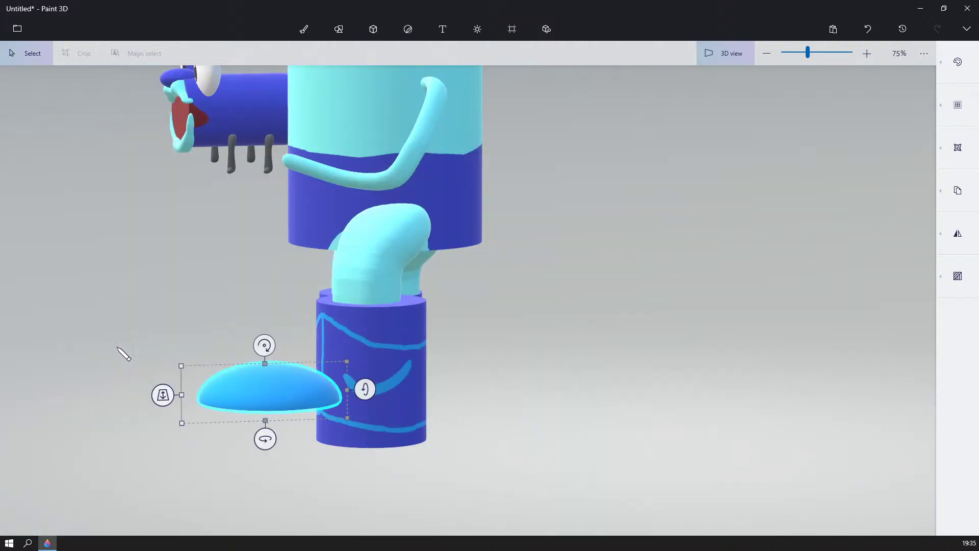
- Position the hemisphere at the base of the original decorated boot
{"action": "right_click_drag", "start_coordinate": [116, 347], "coordinate": [198, 366]}
{"action": "left_click_drag", "start_coordinate": [249, 384], "coordinate": [85, 373]}
{"action": "right_click_drag", "start_coordinate": [292, 319], "coordinate": [321, 310]}
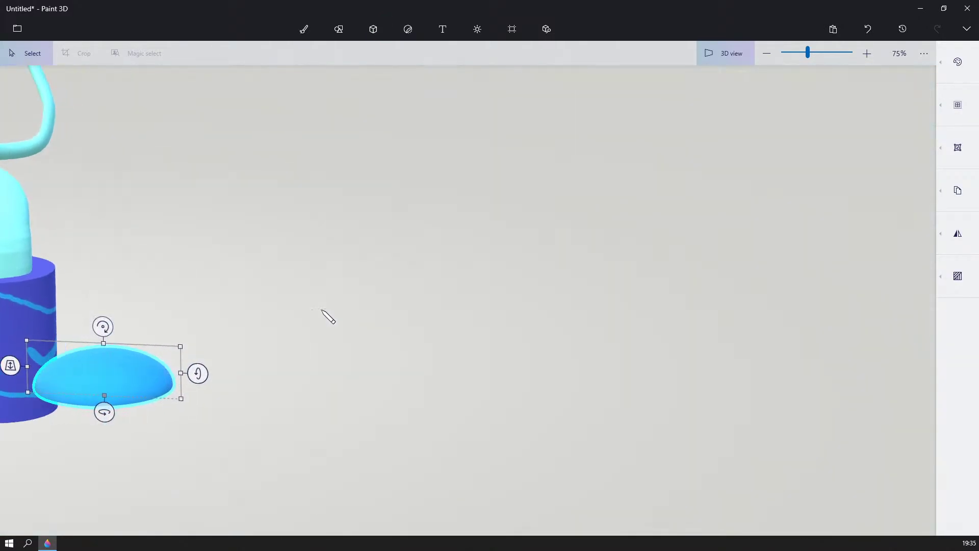
{"action": "middle_click_drag", "start_coordinate": [322, 309], "coordinate": [634, 308]}
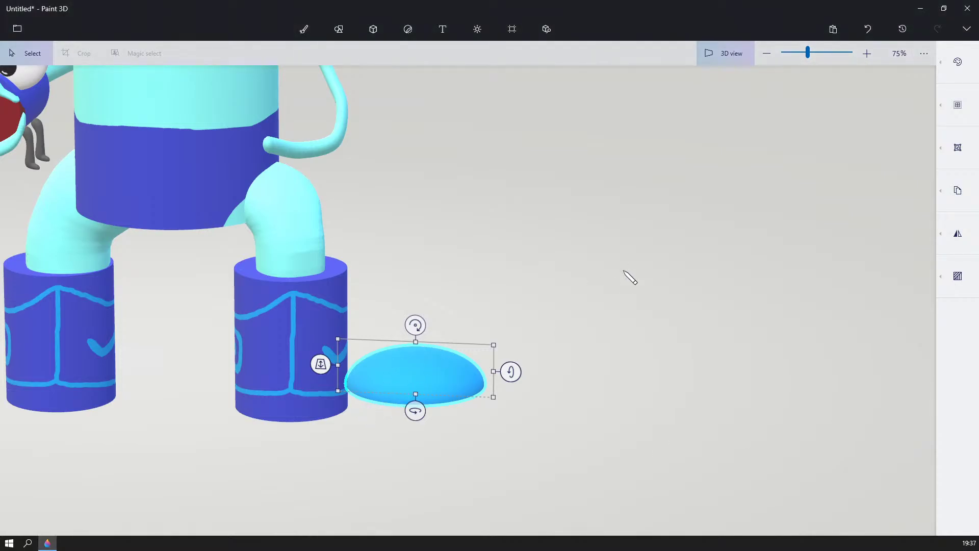
{"action": "left_click_drag", "start_coordinate": [623, 279], "coordinate": [530, 330]}
{"action": "right_click_drag", "start_coordinate": [524, 324], "coordinate": [504, 339]}
{"action": "left_click_drag", "start_coordinate": [470, 352], "coordinate": [533, 261]}
{"action": "right_click_drag", "start_coordinate": [727, 190], "coordinate": [833, 149]}
{"action": "left_click_drag", "start_coordinate": [520, 274], "coordinate": [424, 369]}
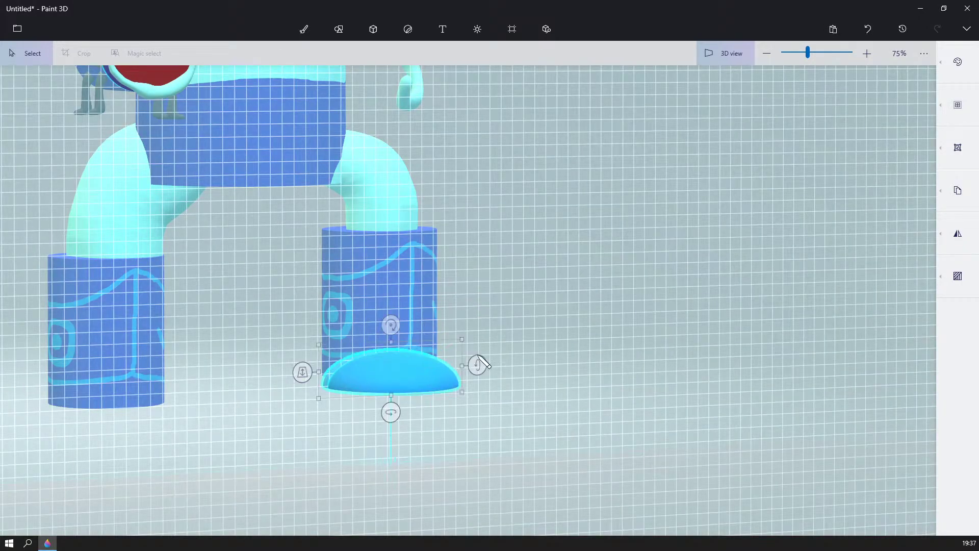
- Stretch the hemisphere lengthwise and slightly taller into a long shoe shape, and seat it under the boot with the toe forward
{"action": "right_click_drag", "start_coordinate": [515, 344], "coordinate": [476, 374]}
{"action": "left_click_drag", "start_coordinate": [464, 382], "coordinate": [688, 338]}
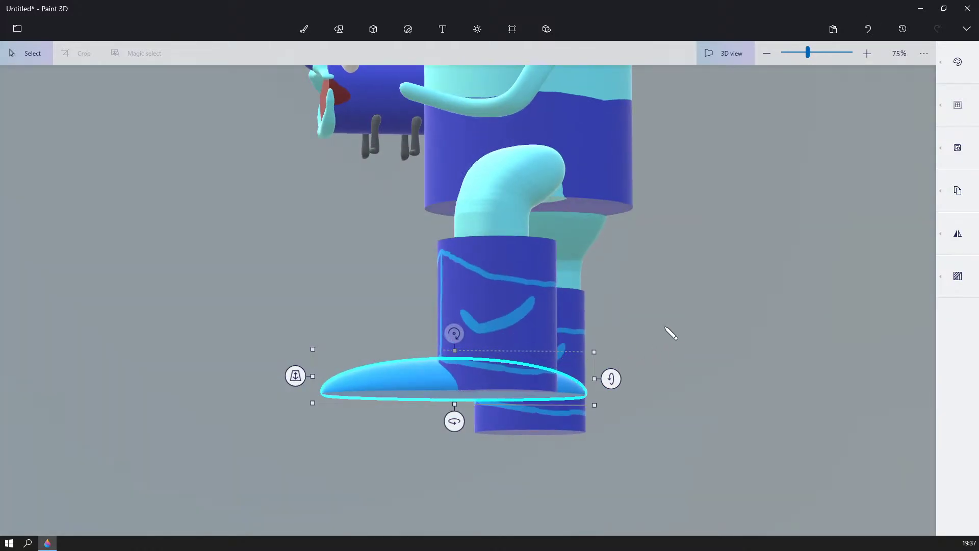
{"action": "right_click_drag", "start_coordinate": [665, 328], "coordinate": [667, 335]}
{"action": "left_click_drag", "start_coordinate": [455, 347], "coordinate": [454, 327]}
{"action": "right_click_drag", "start_coordinate": [236, 323], "coordinate": [400, 356]}
{"action": "left_click_drag", "start_coordinate": [399, 356], "coordinate": [469, 365]}
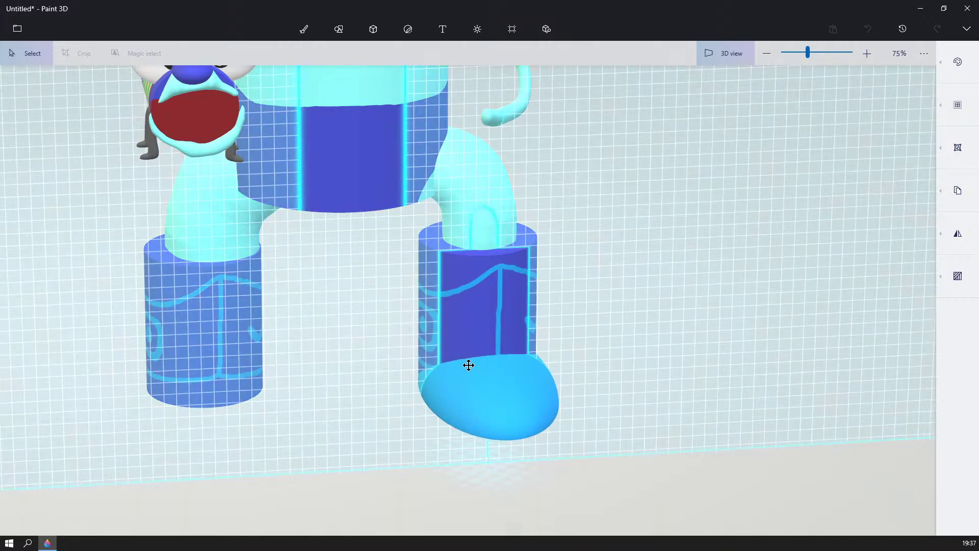
{"action": "left_click", "coordinate": [647, 282]}
- Recolour the light-blue shoe shape indigo to match the boot
{"action": "right_click_drag", "start_coordinate": [647, 282], "coordinate": [451, 289]}
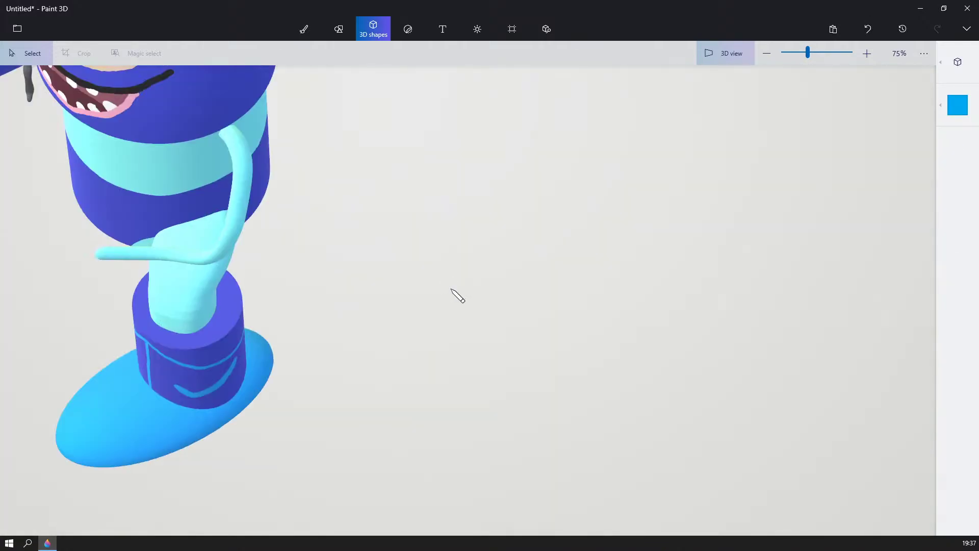
{"action": "scroll", "coordinate": [457, 296], "scroll_direction": "up", "scroll_amount": 5}
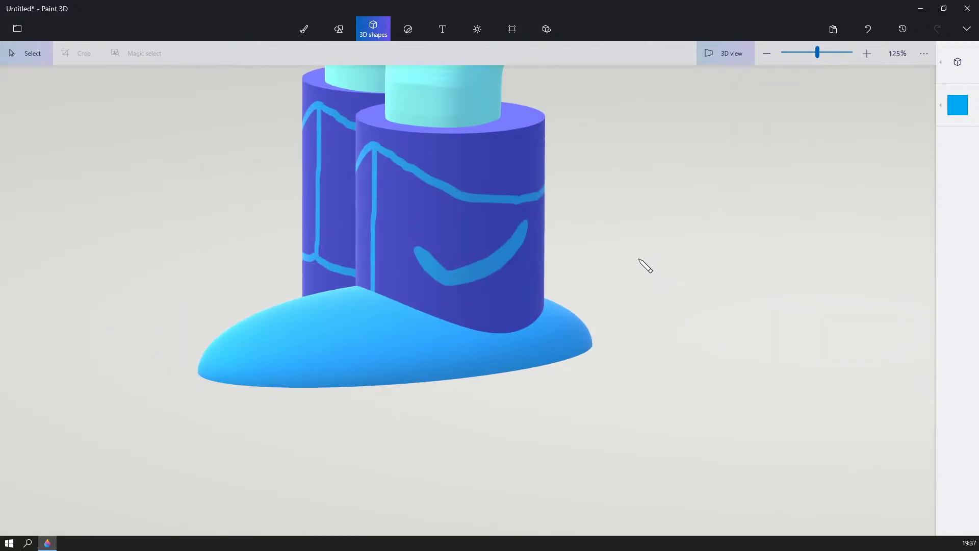
{"action": "scroll", "coordinate": [645, 265], "scroll_direction": "down", "scroll_amount": 5}
{"action": "left_click", "coordinate": [507, 305]}
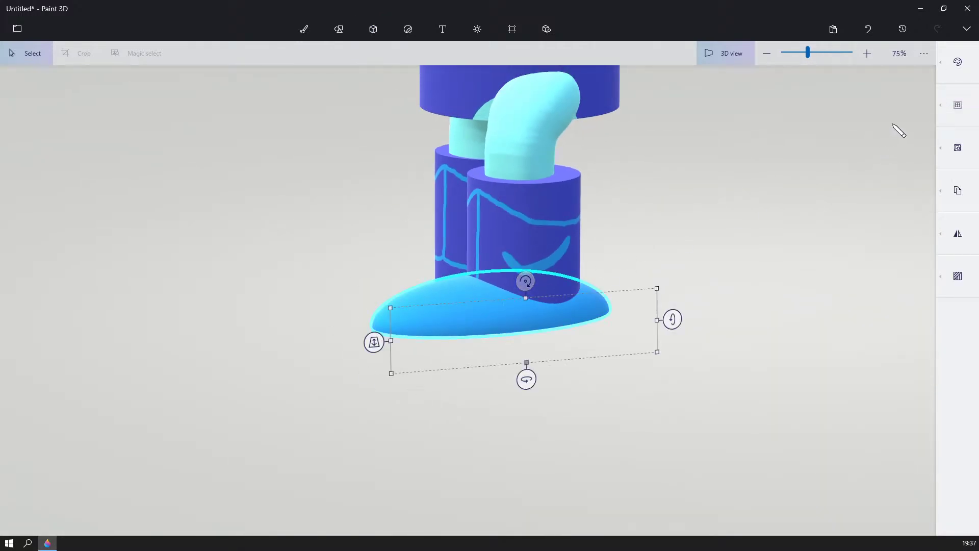
{"action": "left_click", "coordinate": [941, 64]}
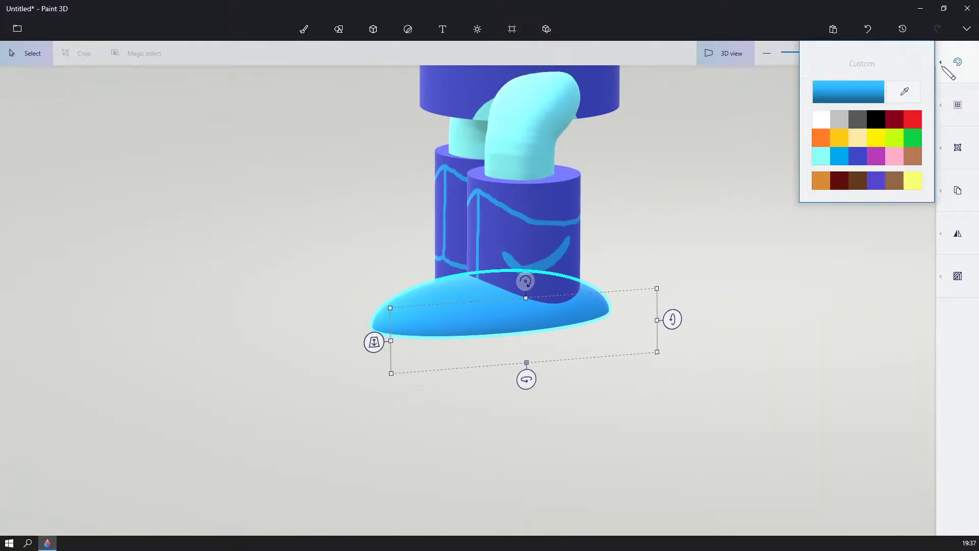
{"action": "left_click", "coordinate": [854, 157]}
{"action": "left_click", "coordinate": [698, 257]}
{"action": "left_click", "coordinate": [697, 257]}
- Duplicate the indigo shoe shape and move the copy across to the other boot
{"action": "right_click_drag", "start_coordinate": [697, 257], "coordinate": [739, 284]}
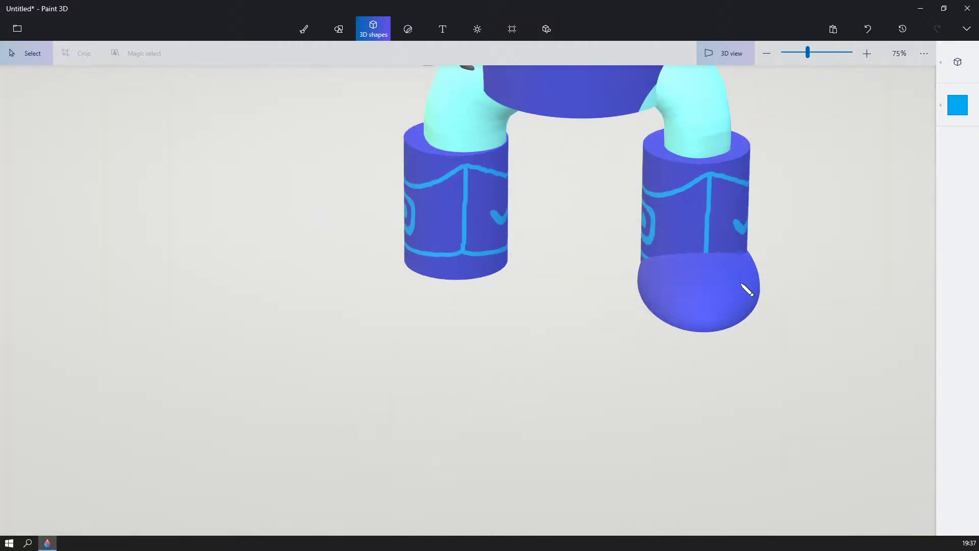
{"action": "left_click", "coordinate": [734, 284]}
{"action": "right_click_drag", "start_coordinate": [811, 264], "coordinate": [819, 209]}
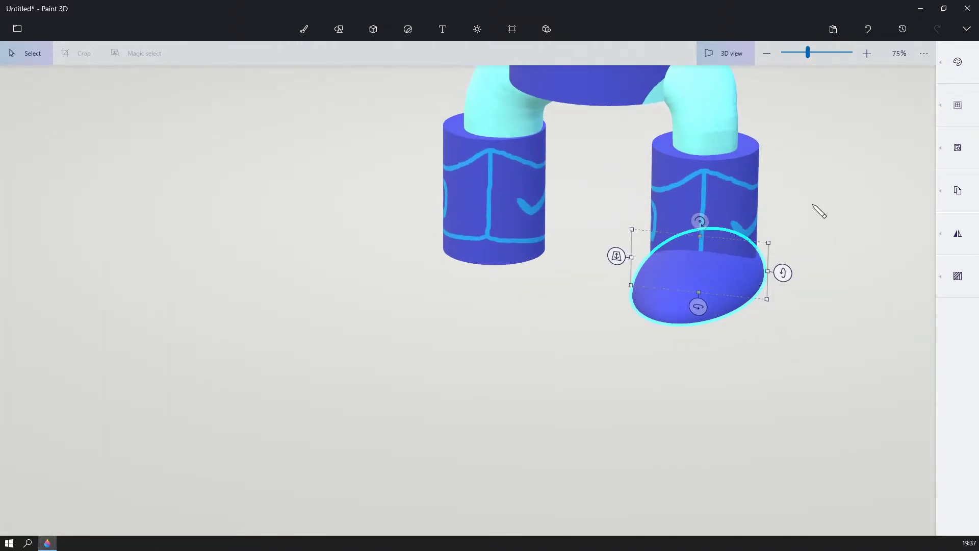
{"action": "key", "text": "ctrl+c"}
{"action": "key", "text": "ctrl+v"}
{"action": "left_click_drag", "start_coordinate": [712, 279], "coordinate": [483, 270]}
- Fit the copied shoe shape back and centred under the second boot
{"action": "right_click_drag", "start_coordinate": [557, 208], "coordinate": [756, 218]}
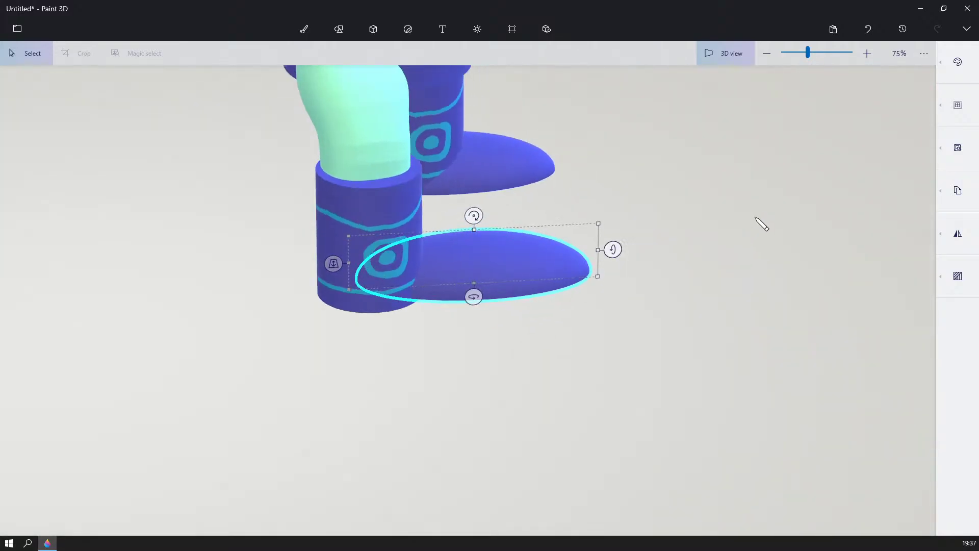
{"action": "left_click_drag", "start_coordinate": [518, 243], "coordinate": [443, 256]}
{"action": "right_click_drag", "start_coordinate": [650, 174], "coordinate": [464, 174]}
{"action": "scroll", "coordinate": [463, 173], "scroll_direction": "down", "scroll_amount": 1}
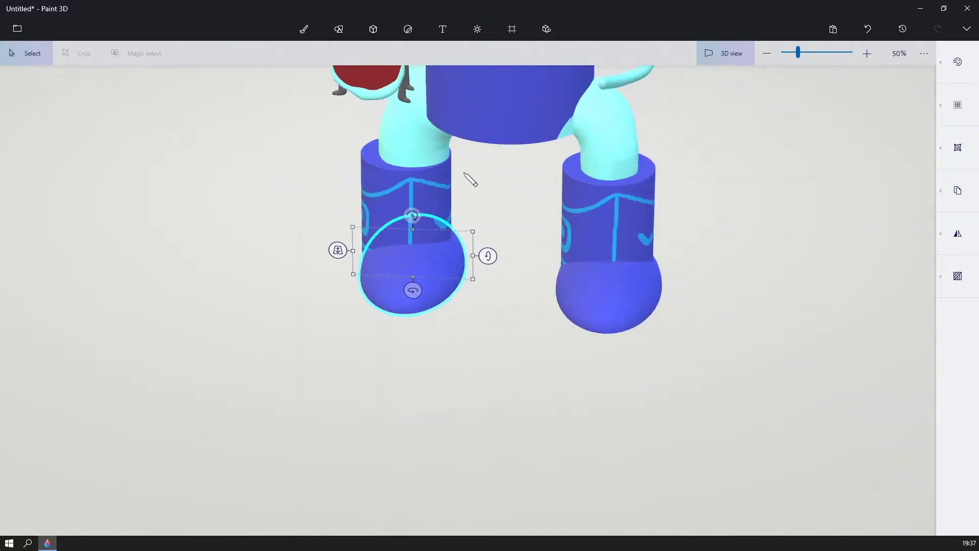
{"action": "mouse_move", "coordinate": [447, 241]}
{"action": "left_mouse_down"}
{"action": "mouse_move", "coordinate": [437, 240]}
{"action": "mouse_move", "coordinate": [425, 273]}
{"action": "mouse_move", "coordinate": [405, 274]}
{"action": "mouse_move", "coordinate": [435, 249]}
{"action": "left_mouse_up"}
{"action": "left_click", "coordinate": [727, 174]}
- Examine the character's boots and shoes from several sides, including close up
{"action": "right_click_drag", "start_coordinate": [728, 174], "coordinate": [894, 147]}
{"action": "scroll", "coordinate": [662, 150], "scroll_direction": "down", "scroll_amount": 1}
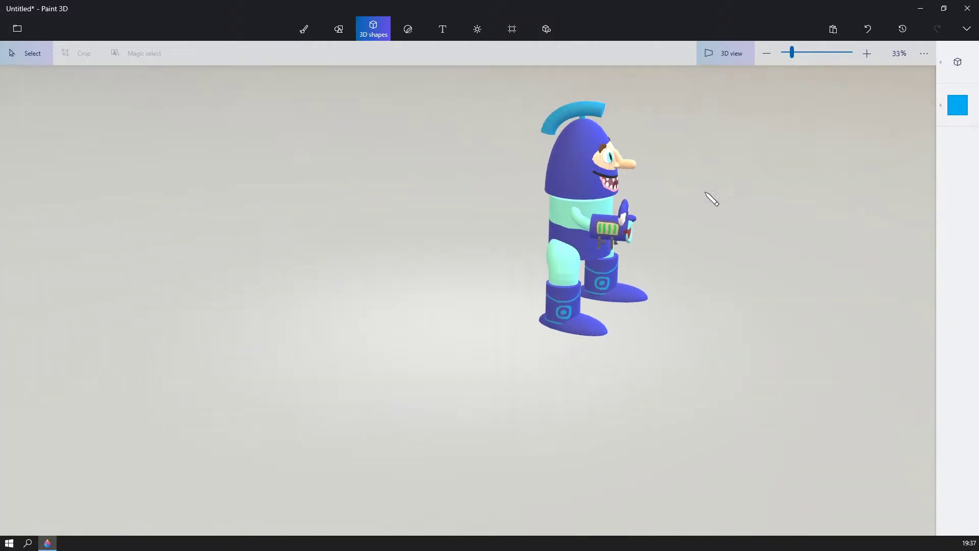
{"action": "scroll", "coordinate": [710, 199], "scroll_direction": "up", "scroll_amount": 2}
{"action": "scroll", "coordinate": [747, 201], "scroll_direction": "up", "scroll_amount": 1}
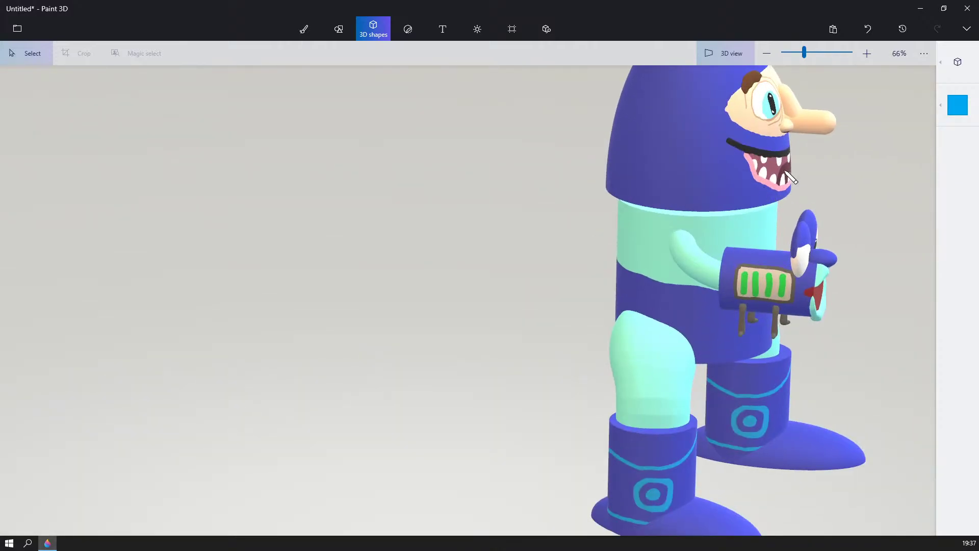
{"action": "right_click_drag", "start_coordinate": [790, 176], "coordinate": [682, 200]}
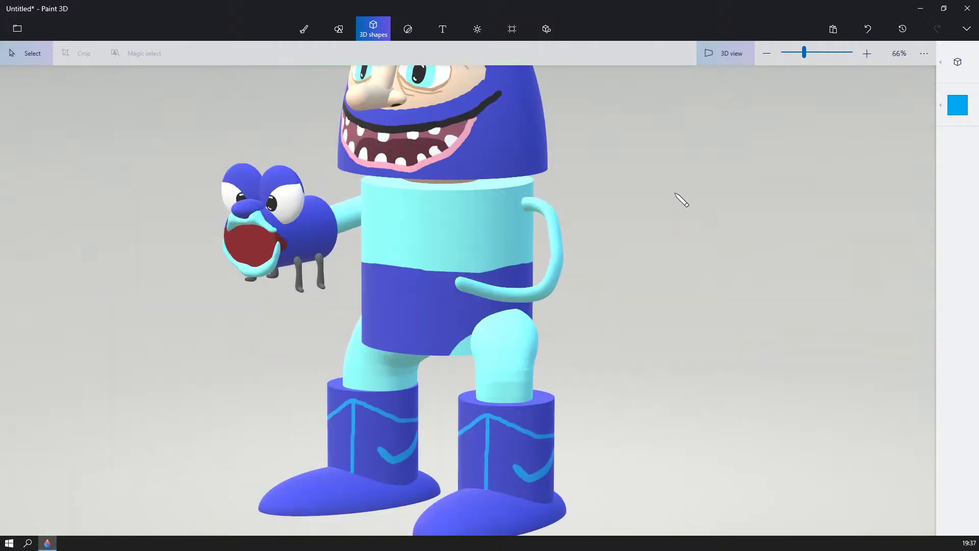
{"action": "middle_click_drag", "start_coordinate": [675, 193], "coordinate": [750, 140]}
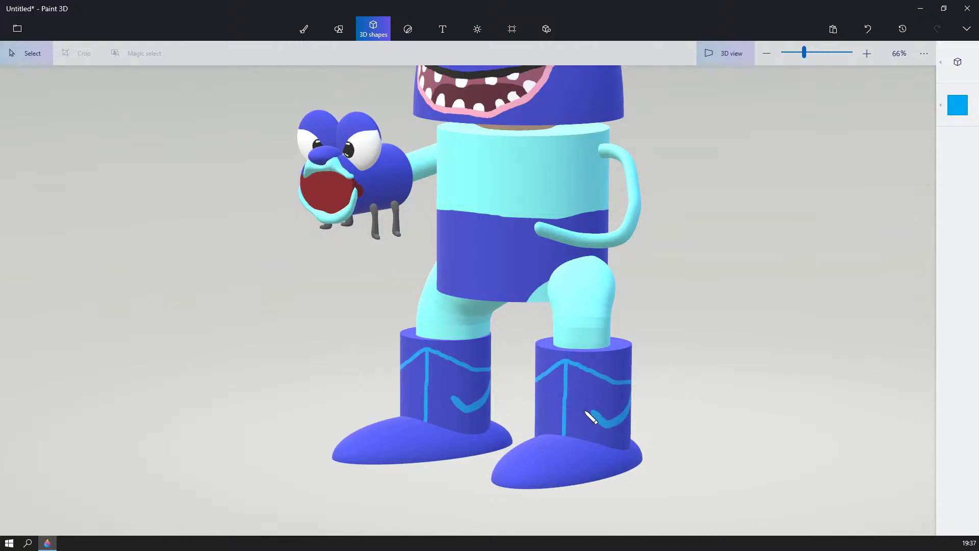
{"action": "middle_click_drag", "start_coordinate": [702, 405], "coordinate": [732, 347]}
{"action": "scroll", "coordinate": [732, 348], "scroll_direction": "up", "scroll_amount": 1}
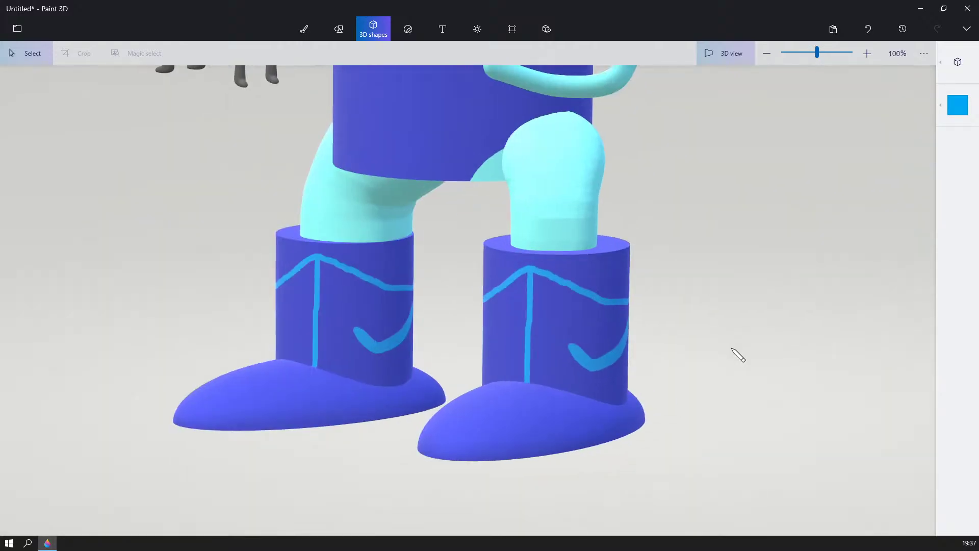
{"action": "right_click_drag", "start_coordinate": [732, 348], "coordinate": [640, 367]}
{"action": "middle_click_drag", "start_coordinate": [217, 372], "coordinate": [609, 384]}
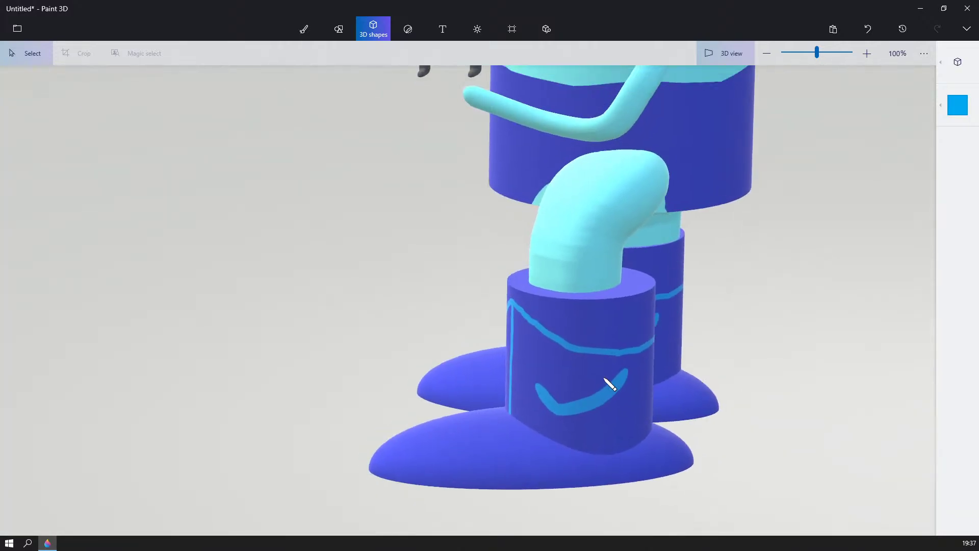
- Examine the whole character from the front, both sides and the back, including its head, arms and legs
{"action": "right_click_drag", "start_coordinate": [309, 345], "coordinate": [512, 369]}
{"action": "middle_click_drag", "start_coordinate": [519, 244], "coordinate": [544, 440]}
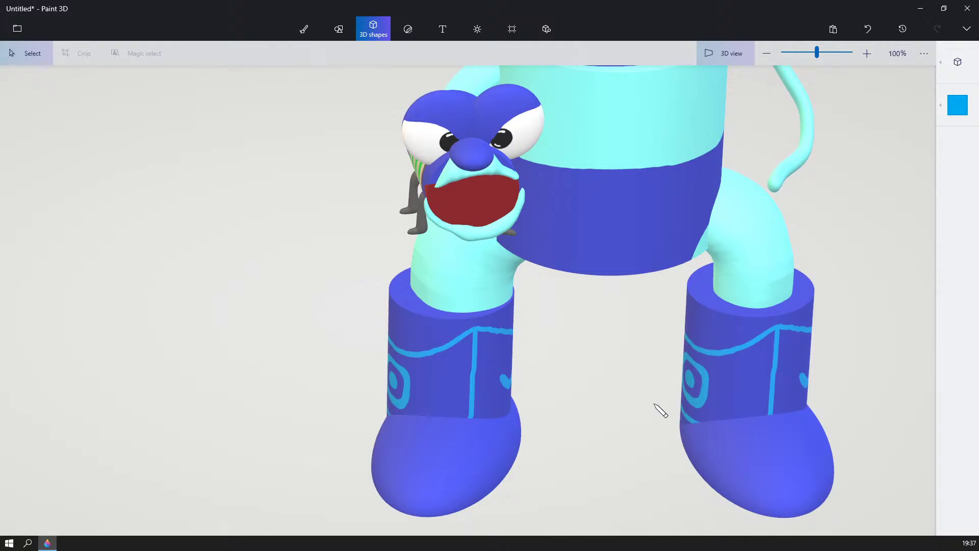
{"action": "mouse_move", "coordinate": [586, 389]}
{"action": "right_mouse_down"}
{"action": "mouse_move", "coordinate": [559, 376]}
{"action": "mouse_move", "coordinate": [571, 380]}
{"action": "right_mouse_up"}
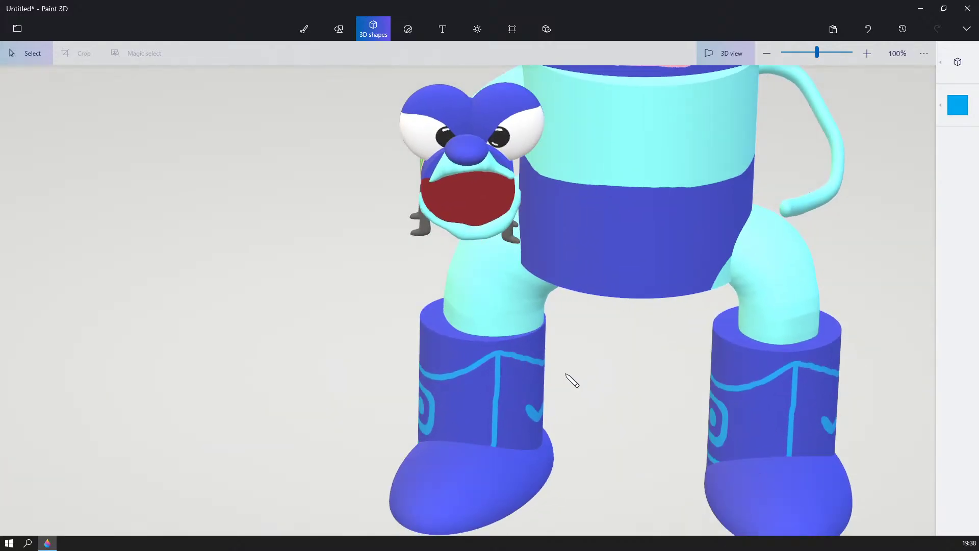
{"action": "scroll", "coordinate": [571, 380], "scroll_direction": "down", "scroll_amount": 2}
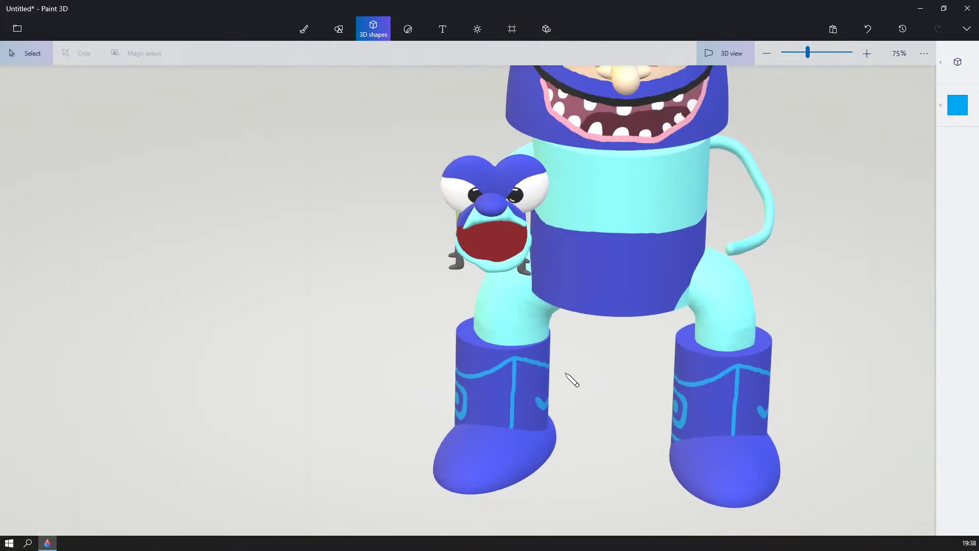
{"action": "right_click_drag", "start_coordinate": [572, 380], "coordinate": [680, 348]}
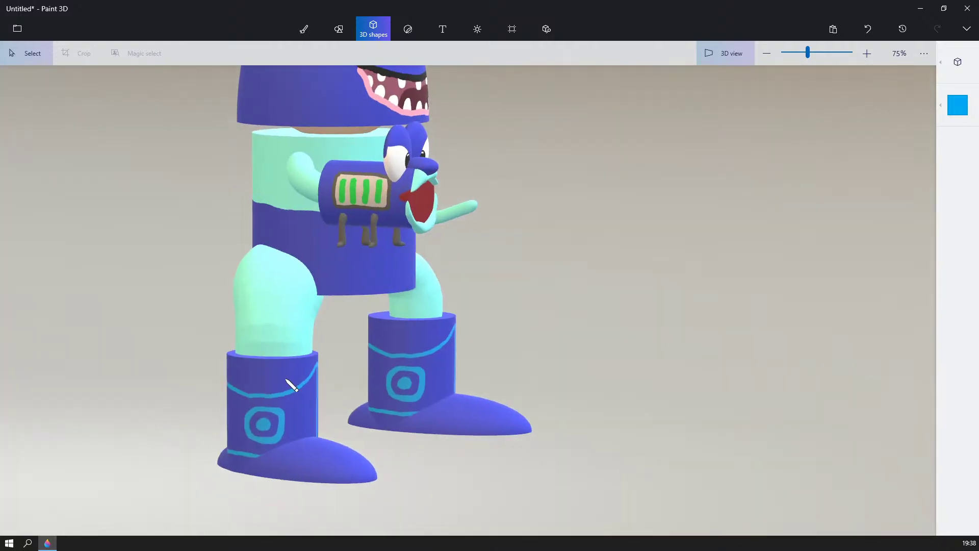
{"action": "middle_click_drag", "start_coordinate": [287, 378], "coordinate": [539, 389]}
{"action": "scroll", "coordinate": [539, 388], "scroll_direction": "up", "scroll_amount": 1}
{"action": "right_click_drag", "start_coordinate": [427, 333], "coordinate": [509, 301]}
{"action": "middle_click_drag", "start_coordinate": [187, 337], "coordinate": [685, 365]}
{"action": "scroll", "coordinate": [685, 366], "scroll_direction": "up", "scroll_amount": 1}
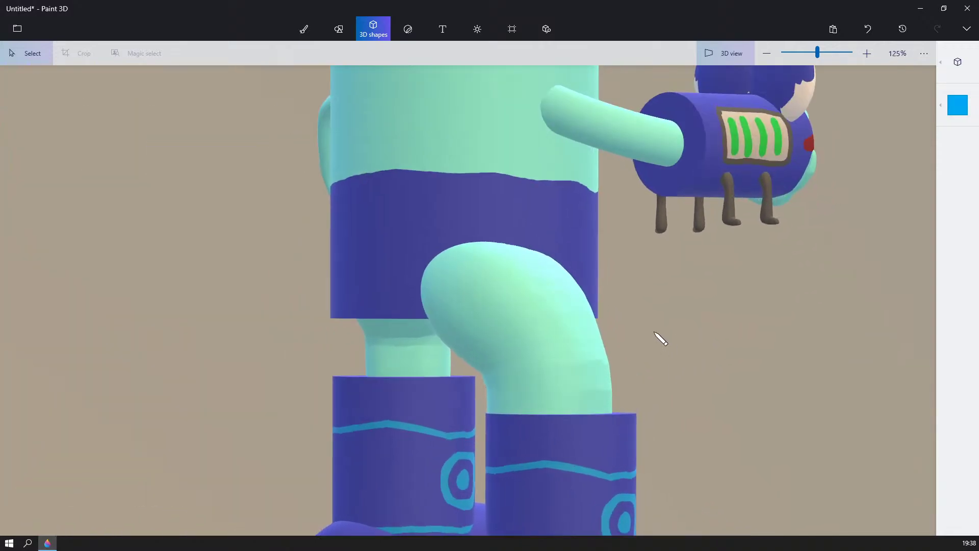
{"action": "right_click_drag", "start_coordinate": [654, 331], "coordinate": [676, 338]}
{"action": "middle_click_drag", "start_coordinate": [682, 345], "coordinate": [673, 287]}
{"action": "scroll", "coordinate": [666, 279], "scroll_direction": "down", "scroll_amount": 4}
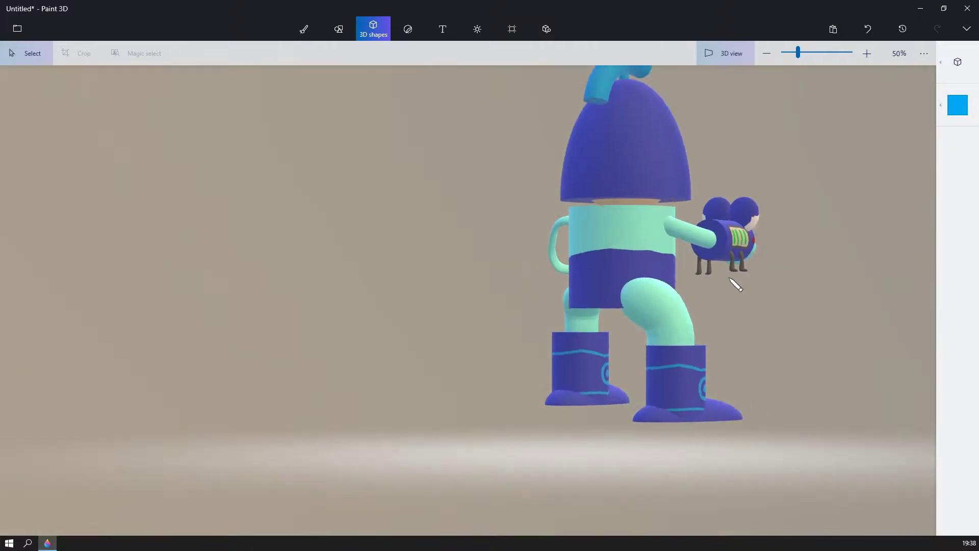
{"action": "scroll", "coordinate": [739, 265], "scroll_direction": "up", "scroll_amount": 1}
{"action": "middle_click_drag", "start_coordinate": [743, 261], "coordinate": [736, 355]}
{"action": "right_click_drag", "start_coordinate": [735, 354], "coordinate": [822, 363]}
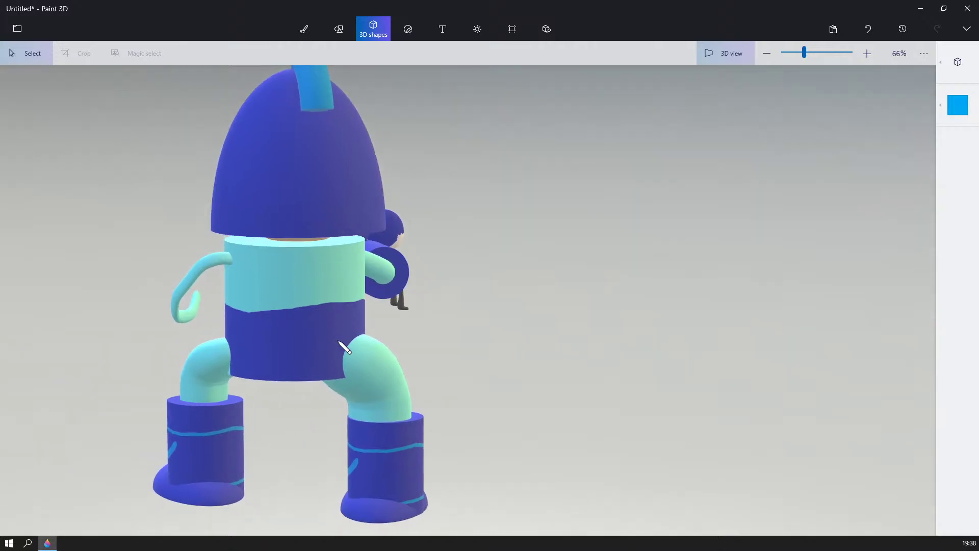
{"action": "middle_click_drag", "start_coordinate": [339, 342], "coordinate": [681, 355]}
{"action": "right_click_drag", "start_coordinate": [291, 351], "coordinate": [400, 356]}
{"action": "scroll", "coordinate": [456, 347], "scroll_direction": "up", "scroll_amount": 1}
{"action": "middle_click_drag", "start_coordinate": [163, 351], "coordinate": [499, 362]}
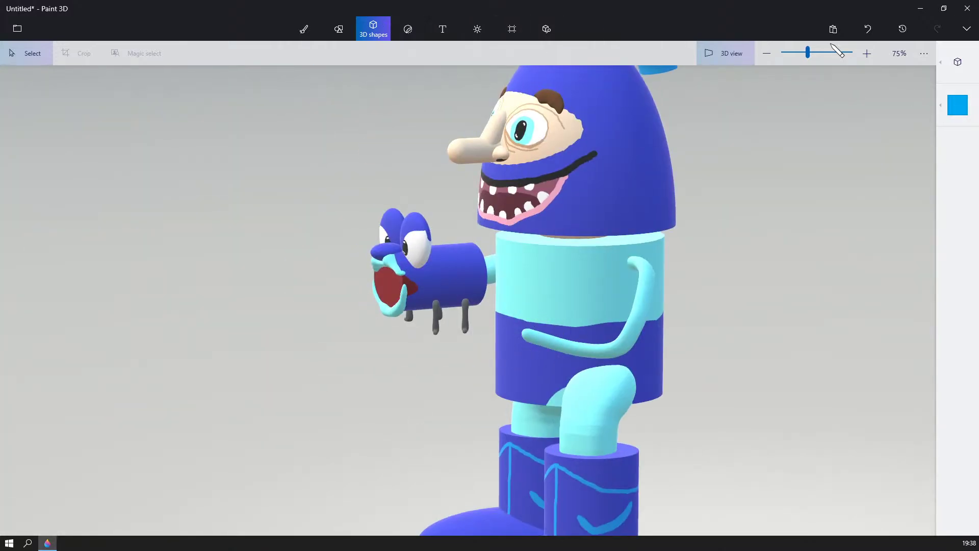
- Draw a light-blue open hand with five spread fingers beside the character as a soft-edge 3D doodle
{"action": "left_click", "coordinate": [409, 32]}
{"action": "left_click", "coordinate": [372, 32]}
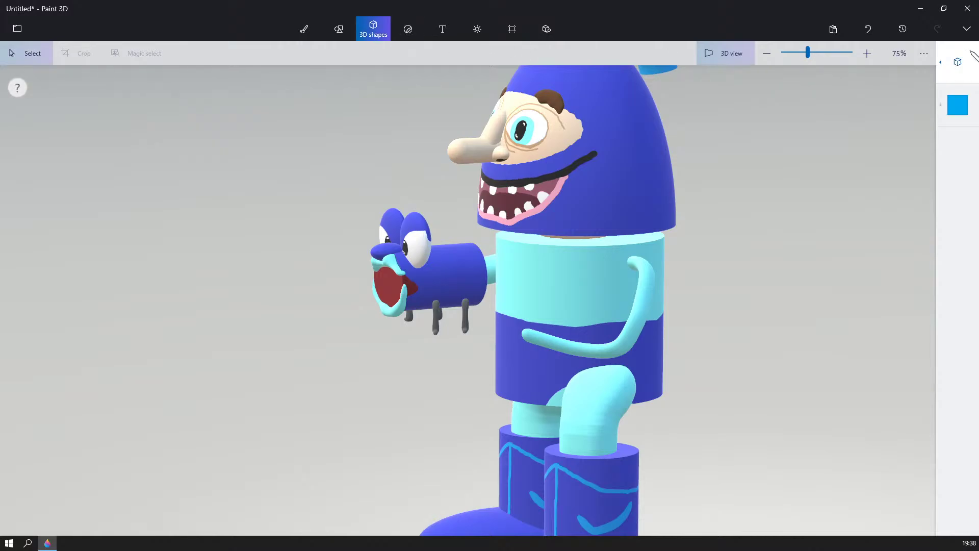
{"action": "left_click", "coordinate": [844, 97]}
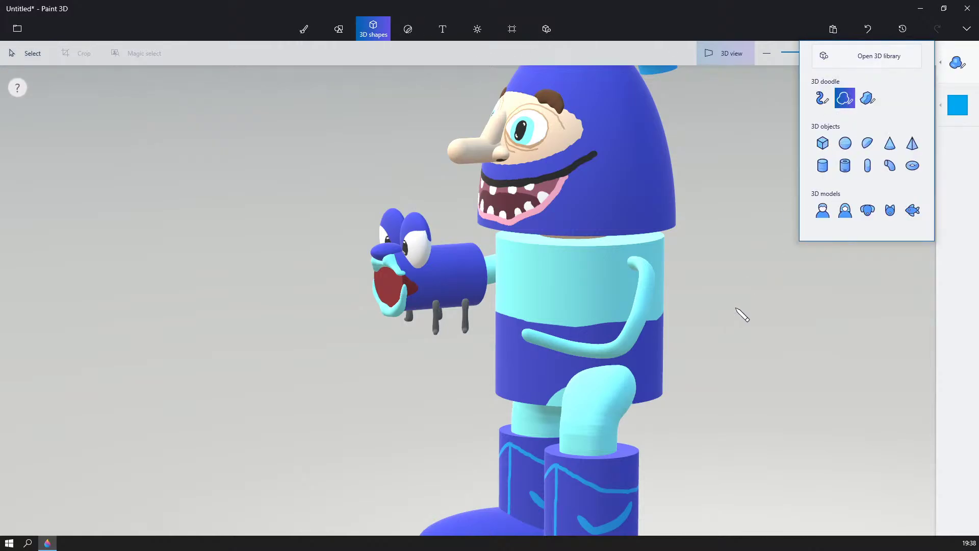
{"action": "left_click_drag", "start_coordinate": [735, 307], "coordinate": [716, 267]}
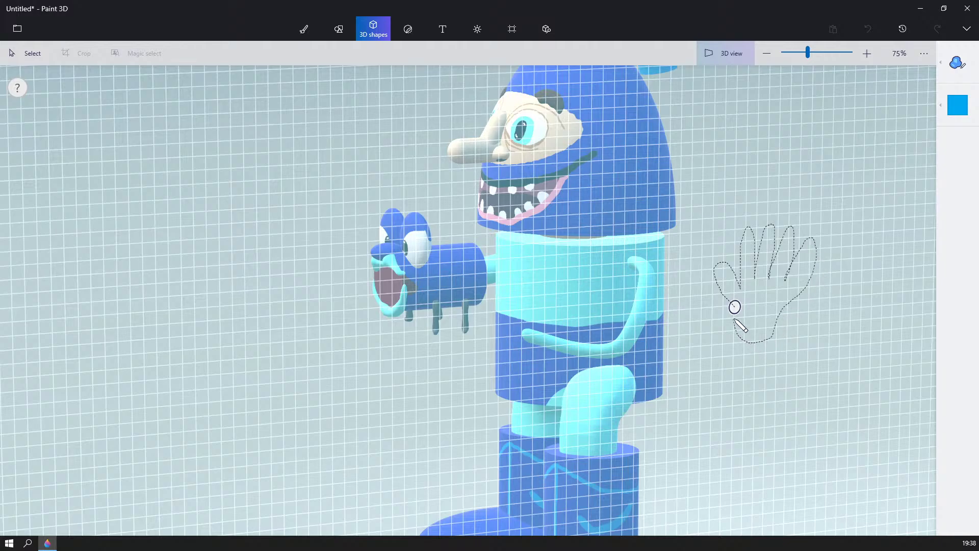
{"action": "left_click_drag", "start_coordinate": [734, 308], "coordinate": [735, 307]}
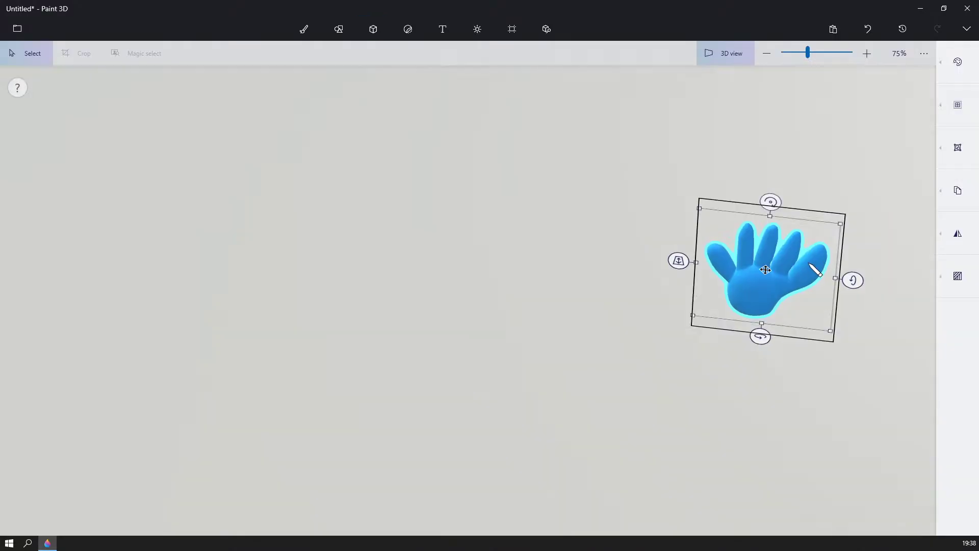
- Move the light-blue hand across to the character's free arm, opposite the arm holding the creature
{"action": "right_click_drag", "start_coordinate": [811, 269], "coordinate": [748, 278]}
{"action": "left_click_drag", "start_coordinate": [735, 289], "coordinate": [724, 298]}
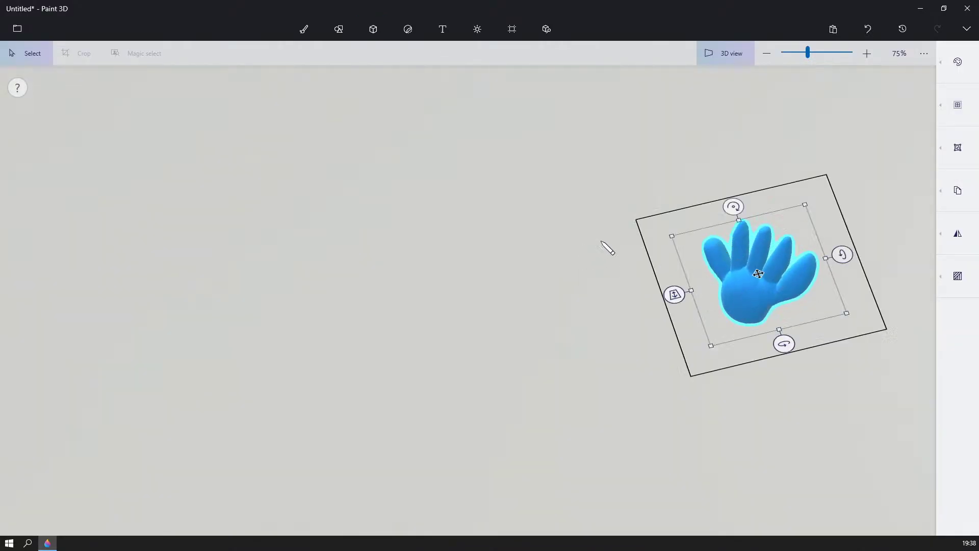
{"action": "right_click_drag", "start_coordinate": [607, 247], "coordinate": [813, 218]}
{"action": "scroll", "coordinate": [789, 234], "scroll_direction": "down", "scroll_amount": 2}
{"action": "left_click_drag", "start_coordinate": [761, 269], "coordinate": [240, 219]}
{"action": "middle_click_drag", "start_coordinate": [369, 194], "coordinate": [893, 206]}
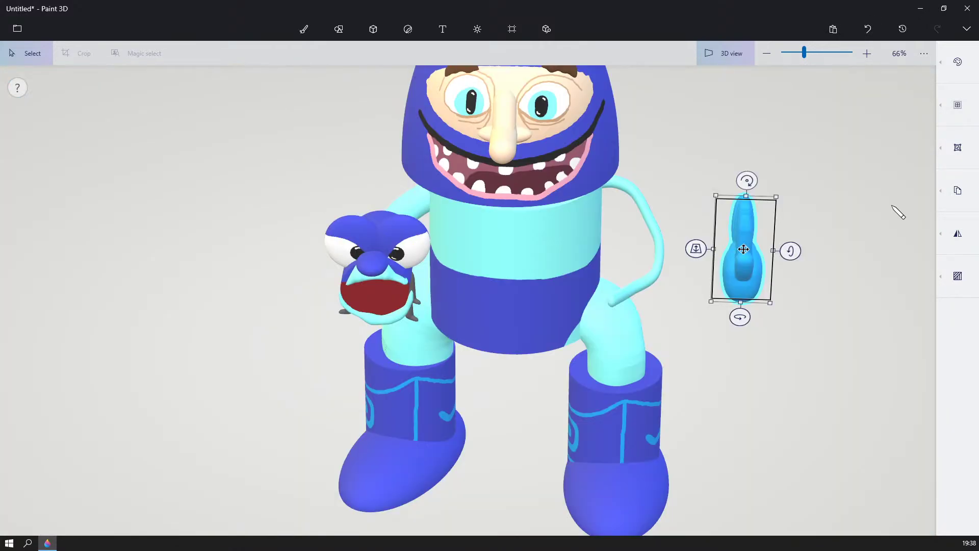
{"action": "scroll", "coordinate": [893, 207], "scroll_direction": "up", "scroll_amount": 1}
{"action": "left_click_drag", "start_coordinate": [708, 274], "coordinate": [575, 298]}
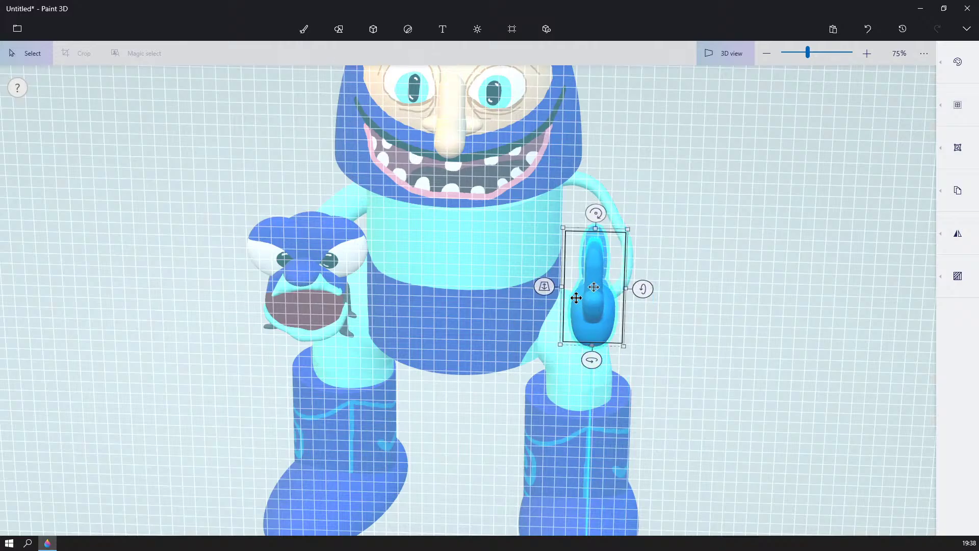
- Rotate the hand about a quarter turn so its fingers point forward, and place its palm at the free arm's end
{"action": "right_click_drag", "start_coordinate": [727, 252], "coordinate": [594, 225]}
{"action": "left_click_drag", "start_coordinate": [593, 217], "coordinate": [516, 308]}
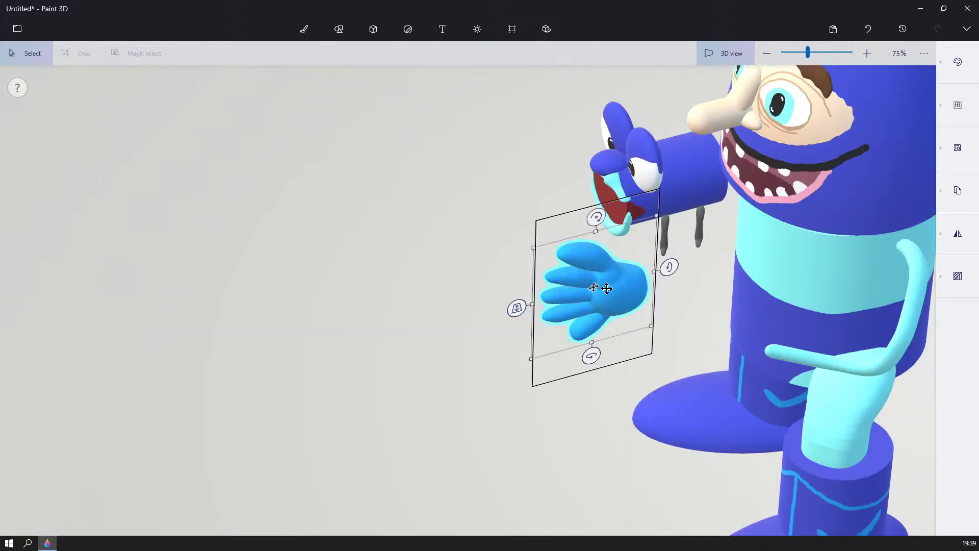
{"action": "left_click_drag", "start_coordinate": [607, 289], "coordinate": [757, 349]}
{"action": "right_click_drag", "start_coordinate": [573, 340], "coordinate": [761, 336]}
{"action": "left_click_drag", "start_coordinate": [760, 339], "coordinate": [775, 340]}
{"action": "right_click_drag", "start_coordinate": [796, 291], "coordinate": [643, 300]}
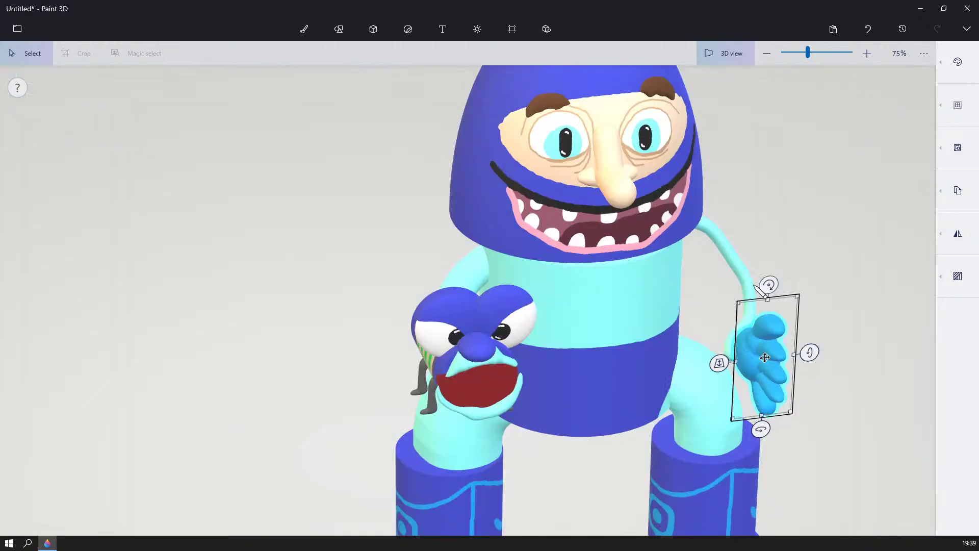
{"action": "left_click_drag", "start_coordinate": [747, 334], "coordinate": [737, 336]}
- Fine-tune the hand's position from the front and side so the palm joins the tip of the free arm, and deselect it
{"action": "right_click_drag", "start_coordinate": [804, 333], "coordinate": [559, 293]}
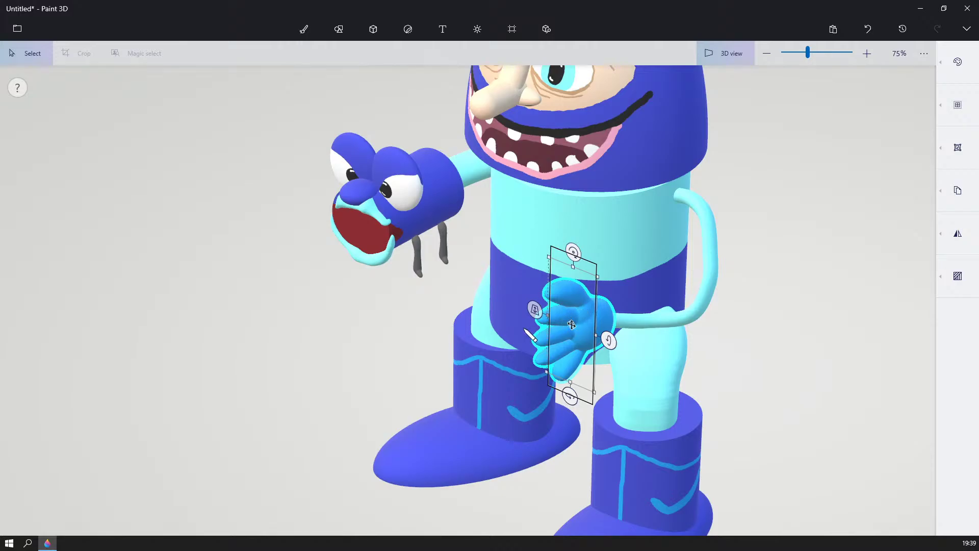
{"action": "scroll", "coordinate": [728, 338], "scroll_direction": "up", "scroll_amount": 5}
{"action": "right_click_drag", "start_coordinate": [727, 338], "coordinate": [656, 327]}
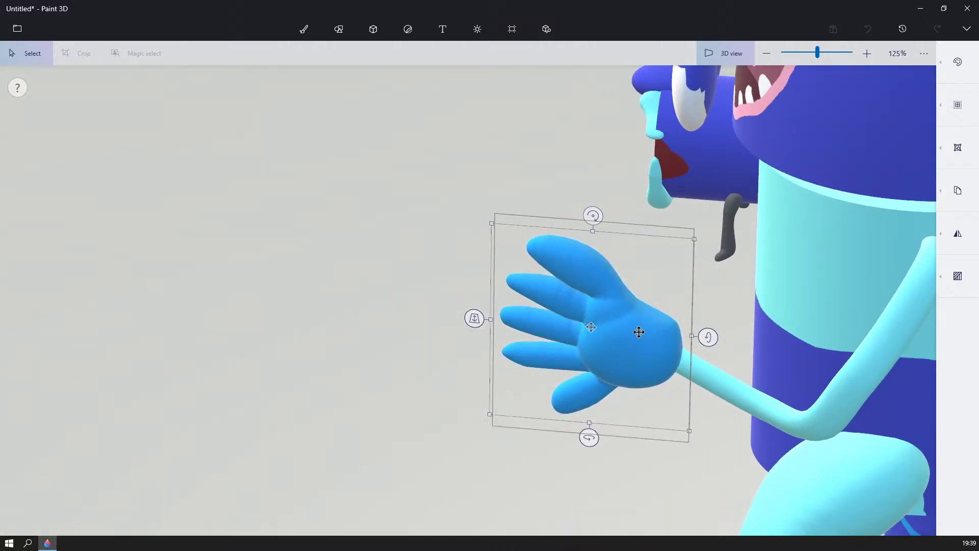
{"action": "left_click_drag", "start_coordinate": [638, 331], "coordinate": [662, 350]}
{"action": "right_click_drag", "start_coordinate": [695, 262], "coordinate": [688, 318]}
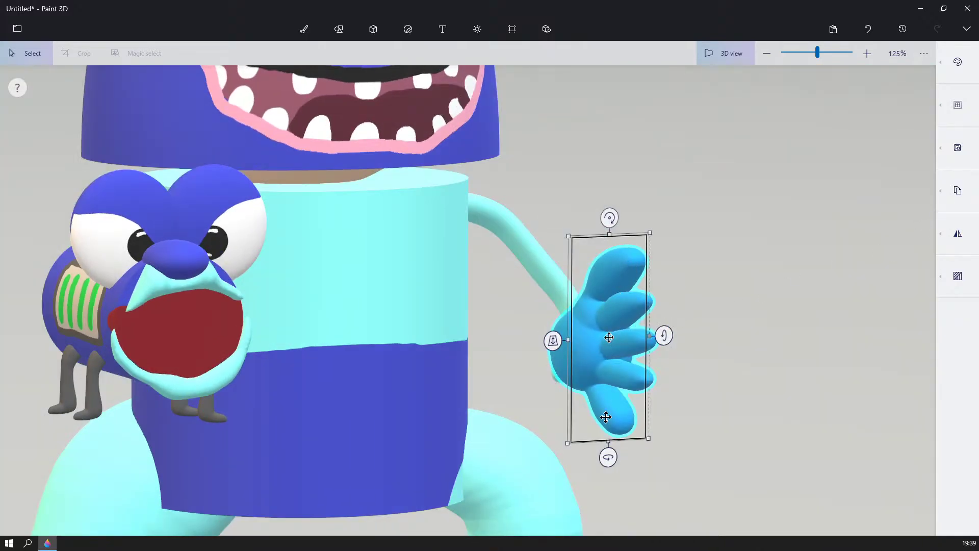
{"action": "left_click_drag", "start_coordinate": [621, 369], "coordinate": [563, 381]}
{"action": "right_click_drag", "start_coordinate": [638, 288], "coordinate": [608, 356]}
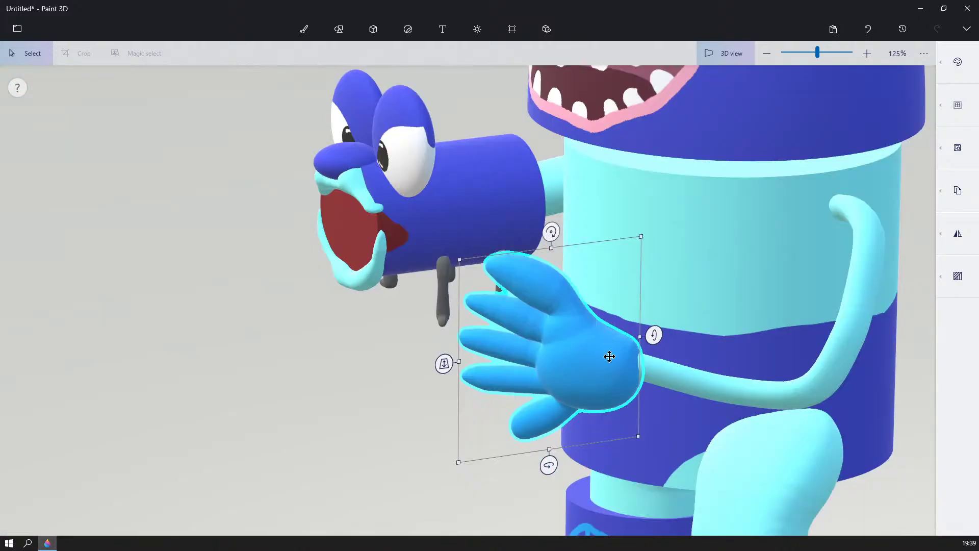
{"action": "left_click_drag", "start_coordinate": [608, 356], "coordinate": [574, 356]}
{"action": "left_click", "coordinate": [303, 384]}
- Examine the attached hand on the full character from several angles and distances
{"action": "right_click_drag", "start_coordinate": [303, 383], "coordinate": [485, 360]}
{"action": "scroll", "coordinate": [357, 365], "scroll_direction": "down", "scroll_amount": 4}
{"action": "scroll", "coordinate": [386, 389], "scroll_direction": "down", "scroll_amount": 5}
{"action": "scroll", "coordinate": [455, 378], "scroll_direction": "up", "scroll_amount": 3}
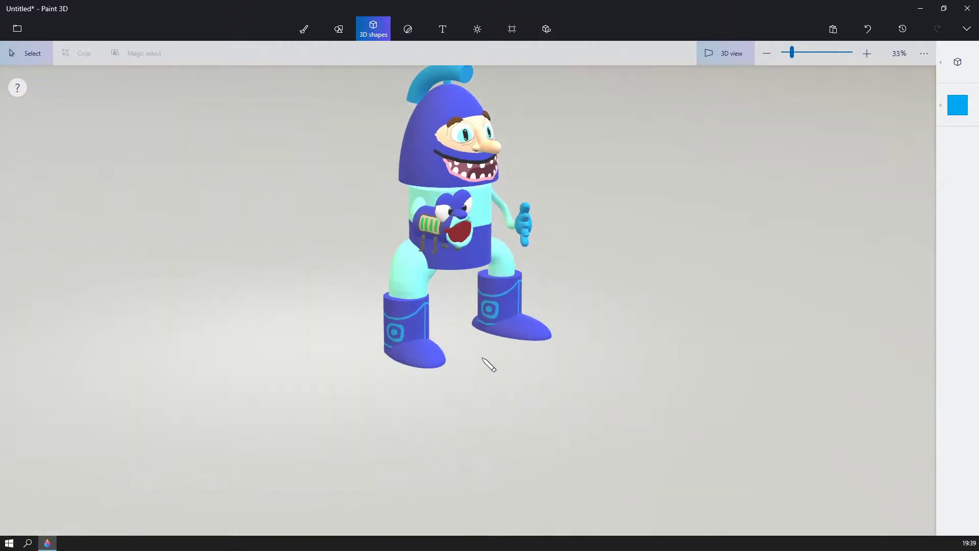
{"action": "scroll", "coordinate": [635, 234], "scroll_direction": "up", "scroll_amount": 6}
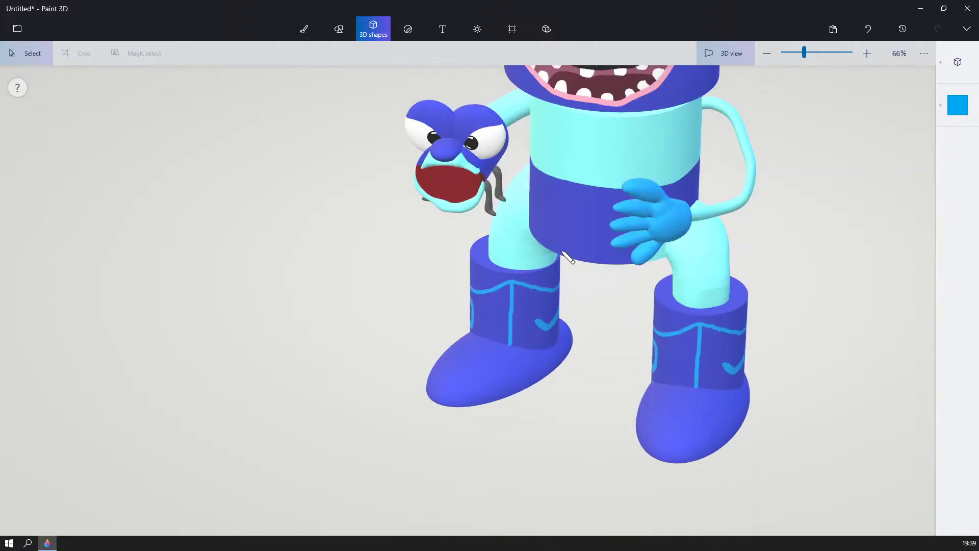
{"action": "middle_click_drag", "start_coordinate": [561, 251], "coordinate": [552, 352]}
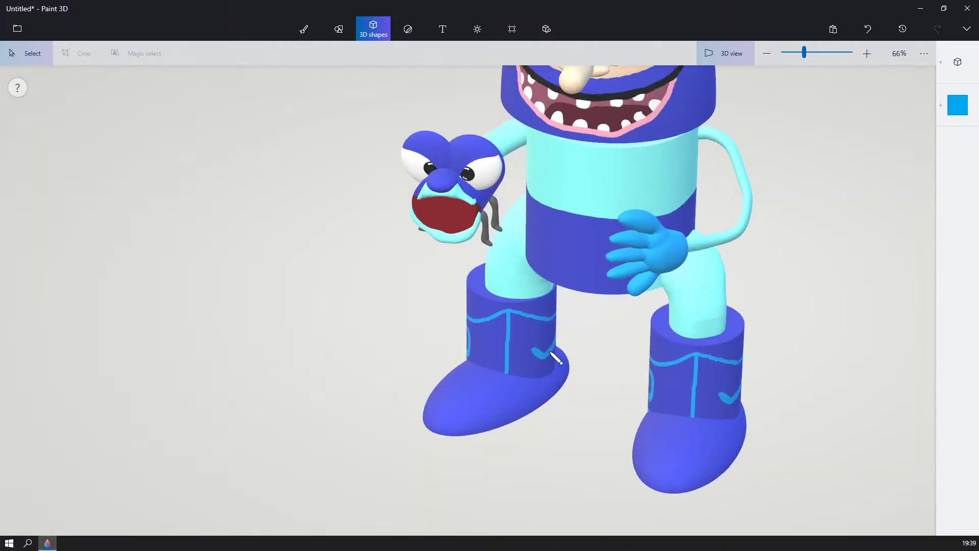
{"action": "scroll", "coordinate": [568, 336], "scroll_direction": "up", "scroll_amount": 2}
{"action": "scroll", "coordinate": [612, 322], "scroll_direction": "up", "scroll_amount": 3}
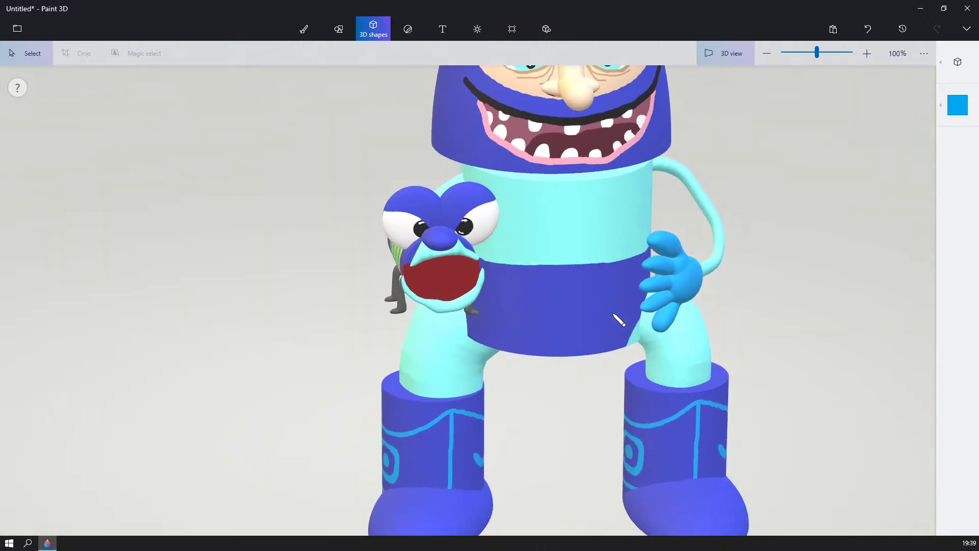
- Paint light-blue Marker trim lines around both leg openings of the indigo shorts, from front to back
{"action": "left_click", "coordinate": [944, 101]}
{"action": "left_click", "coordinate": [957, 62]}
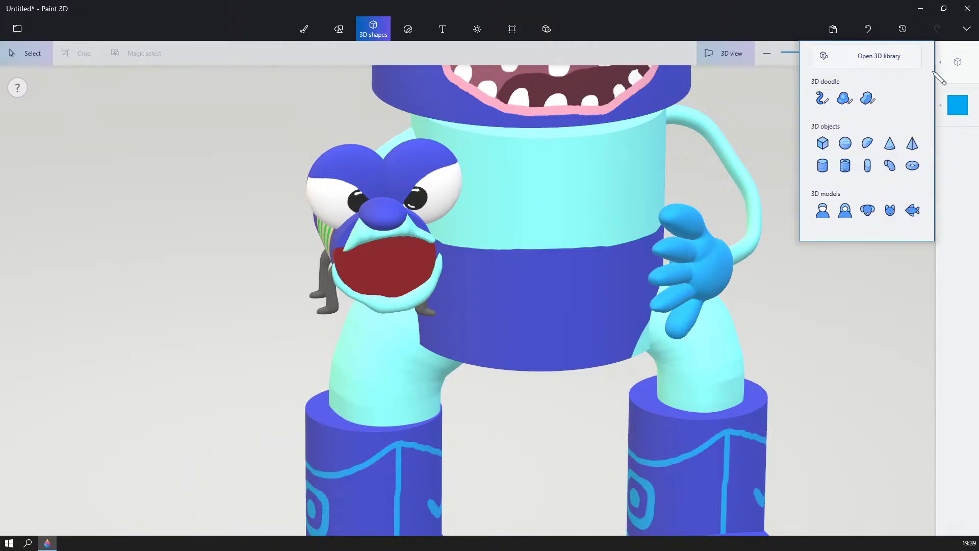
{"action": "left_click", "coordinate": [304, 30]}
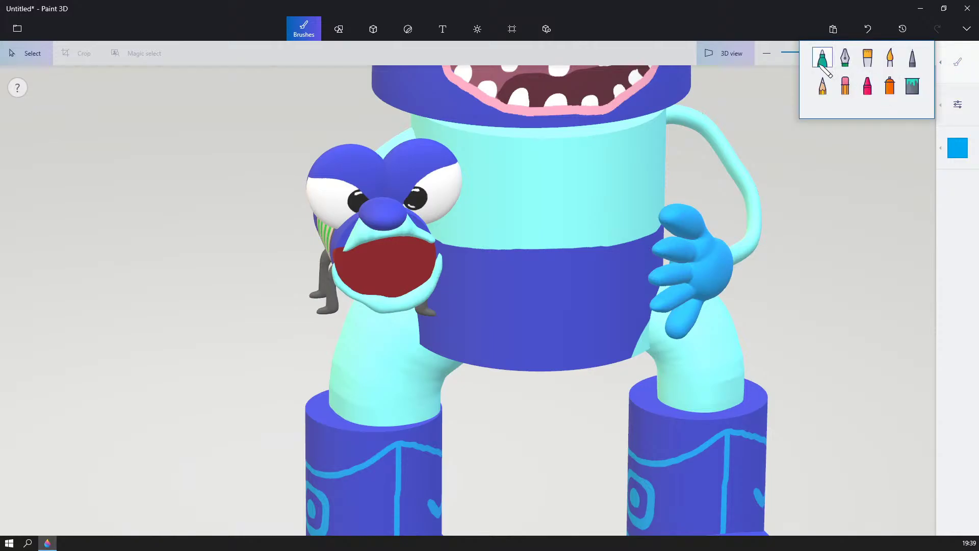
{"action": "left_click", "coordinate": [822, 60]}
{"action": "left_click", "coordinate": [965, 152]}
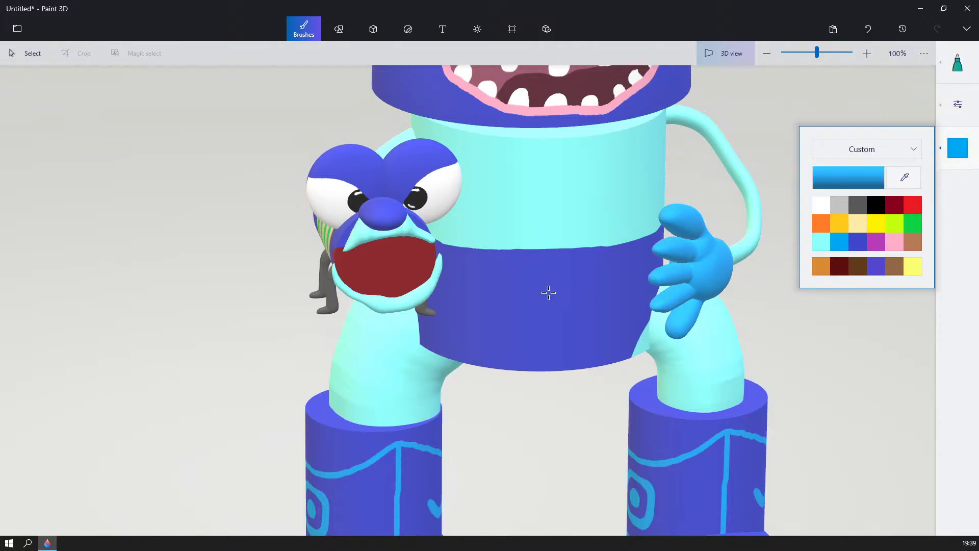
{"action": "right_click_drag", "start_coordinate": [667, 254], "coordinate": [587, 226]}
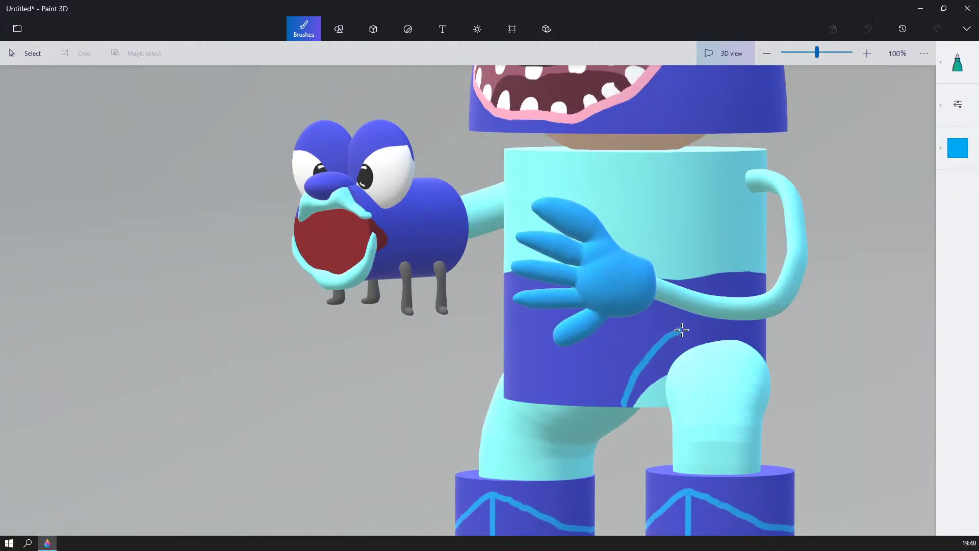
{"action": "right_click_drag", "start_coordinate": [664, 334], "coordinate": [623, 342]}
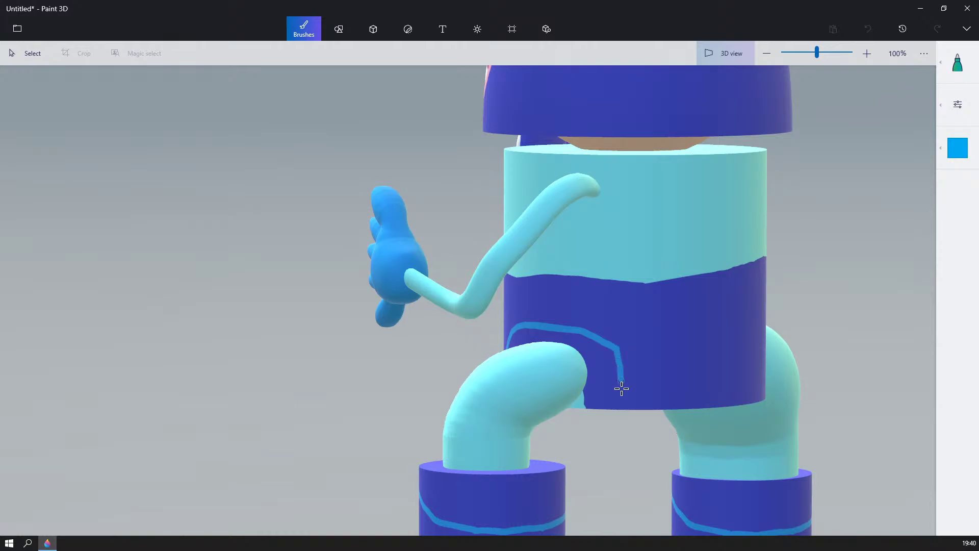
{"action": "right_click_drag", "start_coordinate": [622, 409], "coordinate": [757, 345]}
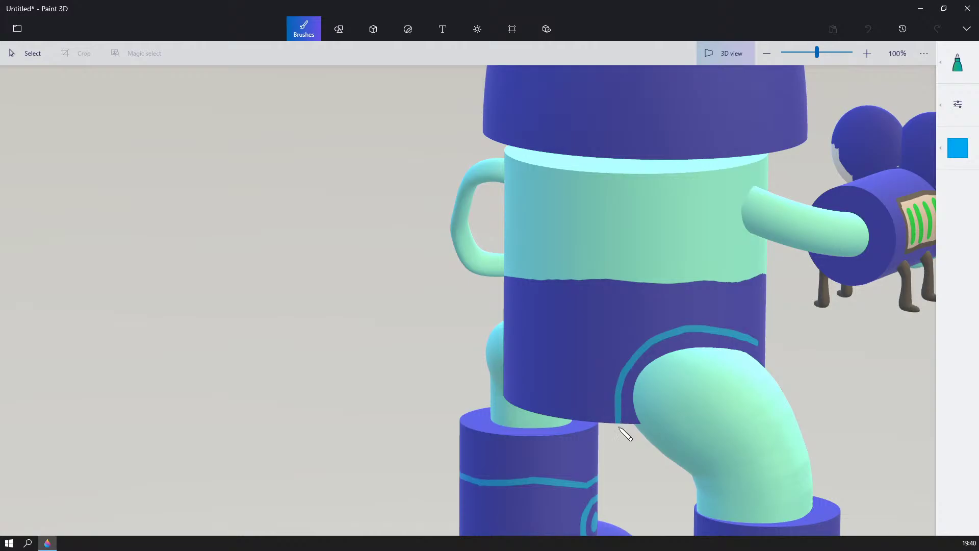
{"action": "right_click_drag", "start_coordinate": [625, 434], "coordinate": [697, 346]}
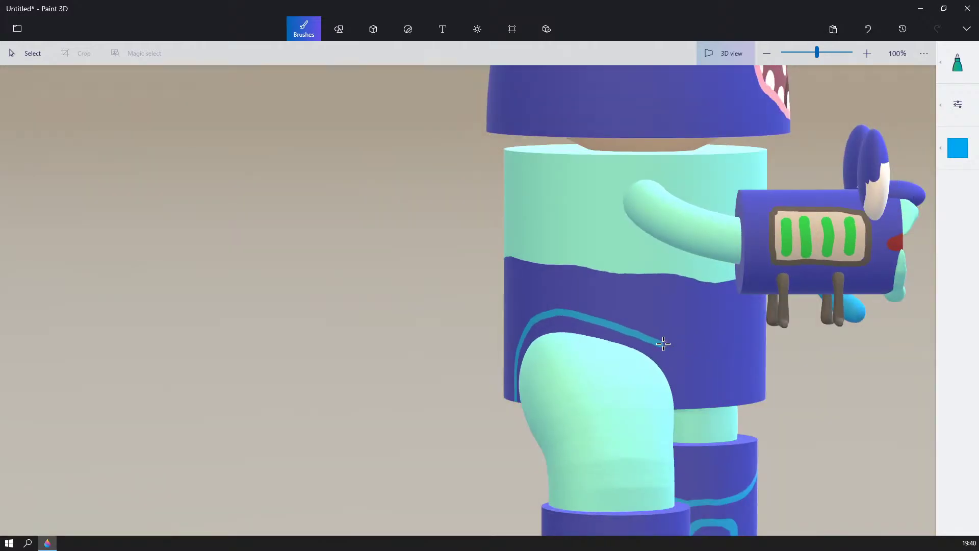
{"action": "right_click_drag", "start_coordinate": [712, 406], "coordinate": [711, 257]}
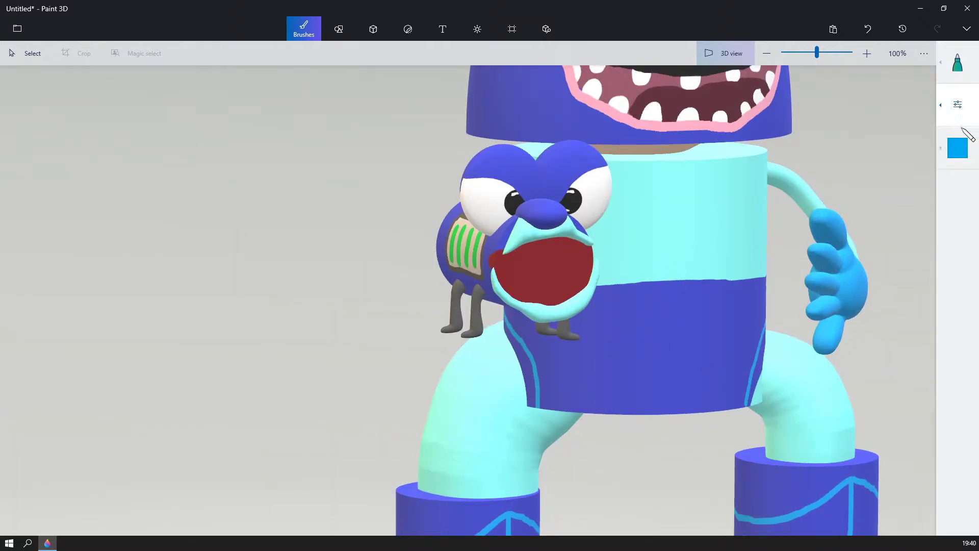
- Paint a filled light-grey oval belt buckle with the Marker at the front centre of the shorts' waistline
{"action": "left_click", "coordinate": [958, 62]}
{"action": "left_click", "coordinate": [958, 148]}
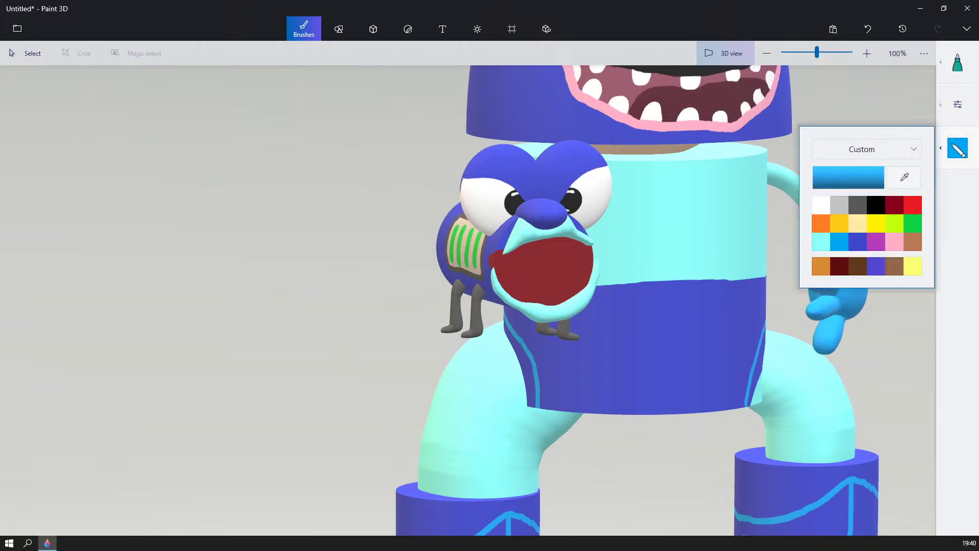
{"action": "left_click", "coordinate": [838, 206]}
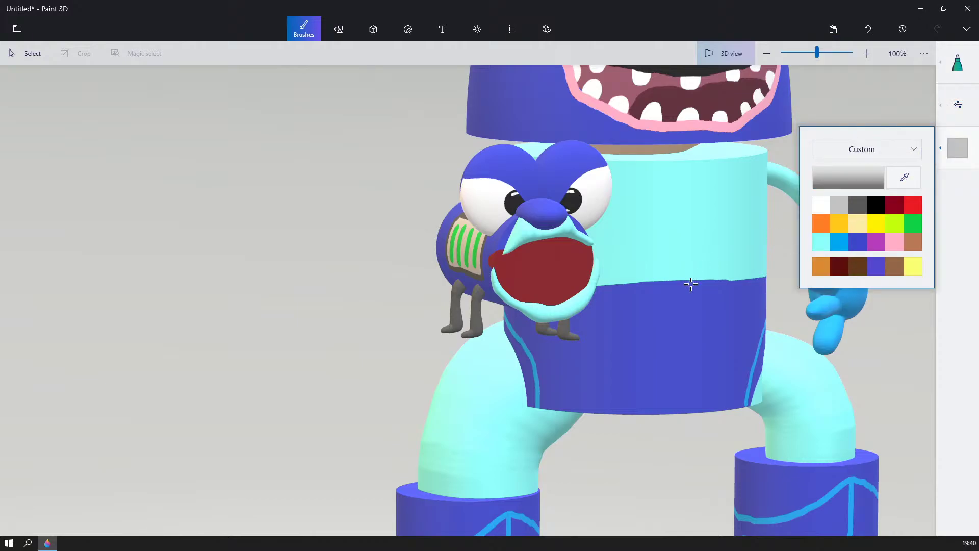
{"action": "left_click_drag", "start_coordinate": [691, 284], "coordinate": [660, 261]}
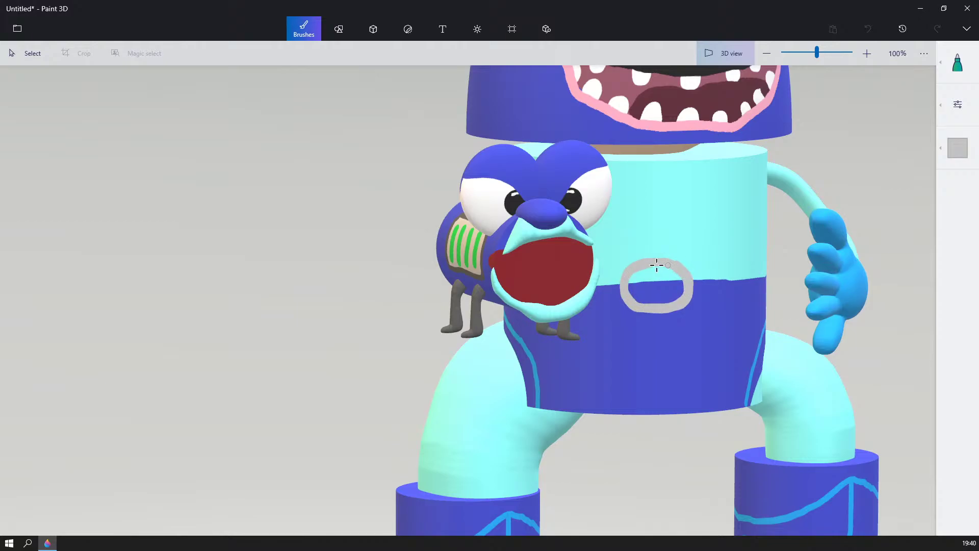
{"action": "mouse_move", "coordinate": [674, 271]}
{"action": "left_mouse_down"}
{"action": "mouse_move", "coordinate": [632, 284]}
{"action": "mouse_move", "coordinate": [653, 303]}
{"action": "mouse_move", "coordinate": [655, 276]}
{"action": "mouse_move", "coordinate": [639, 282]}
{"action": "mouse_move", "coordinate": [671, 272]}
{"action": "mouse_move", "coordinate": [638, 285]}
{"action": "mouse_move", "coordinate": [673, 286]}
{"action": "mouse_move", "coordinate": [639, 295]}
{"action": "left_mouse_up"}
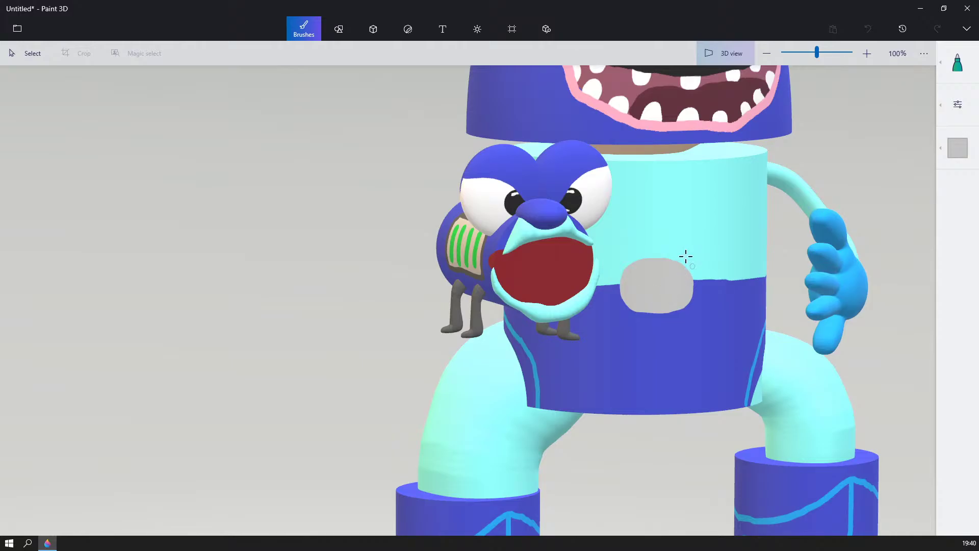
- Paint a flared light-grey prong at each of the four corners of the oval belt buckle
{"action": "left_click_drag", "start_coordinate": [687, 270], "coordinate": [696, 262]}
{"action": "right_click_drag", "start_coordinate": [686, 257], "coordinate": [632, 257]}
{"action": "right_click_drag", "start_coordinate": [565, 274], "coordinate": [581, 268]}
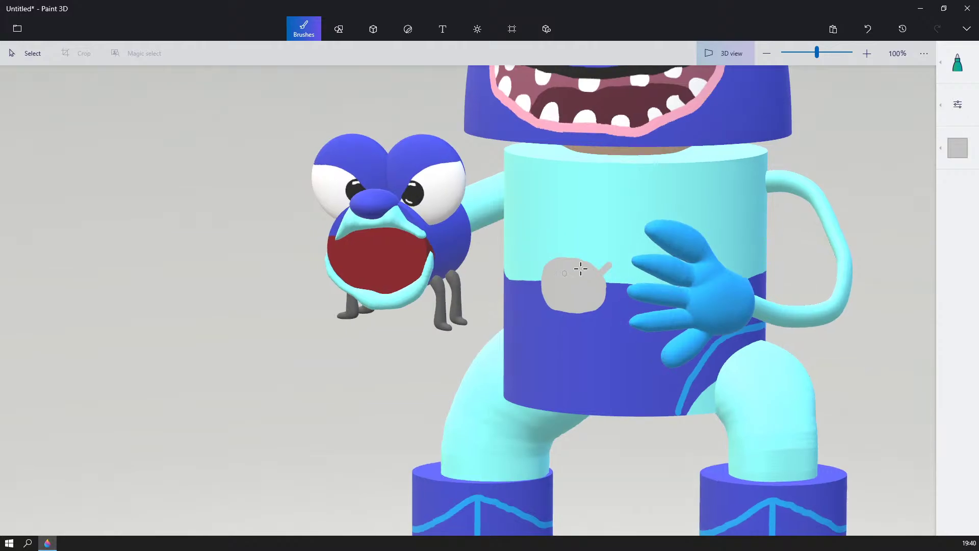
{"action": "scroll", "coordinate": [580, 268], "scroll_direction": "up", "scroll_amount": 2}
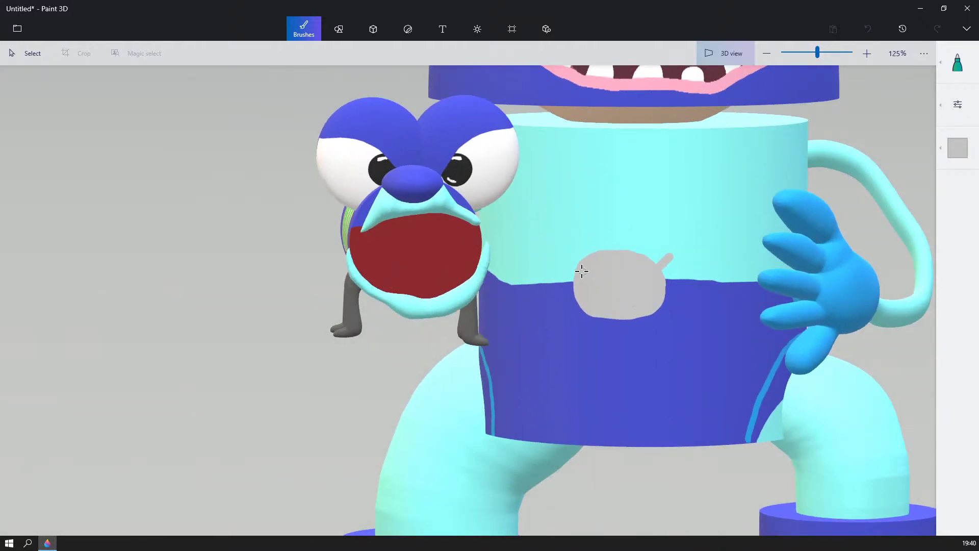
{"action": "mouse_move", "coordinate": [564, 263]}
{"action": "left_mouse_down"}
{"action": "mouse_move", "coordinate": [580, 253]}
{"action": "mouse_move", "coordinate": [587, 262]}
{"action": "left_mouse_up"}
{"action": "left_click_drag", "start_coordinate": [649, 256], "coordinate": [655, 250]}
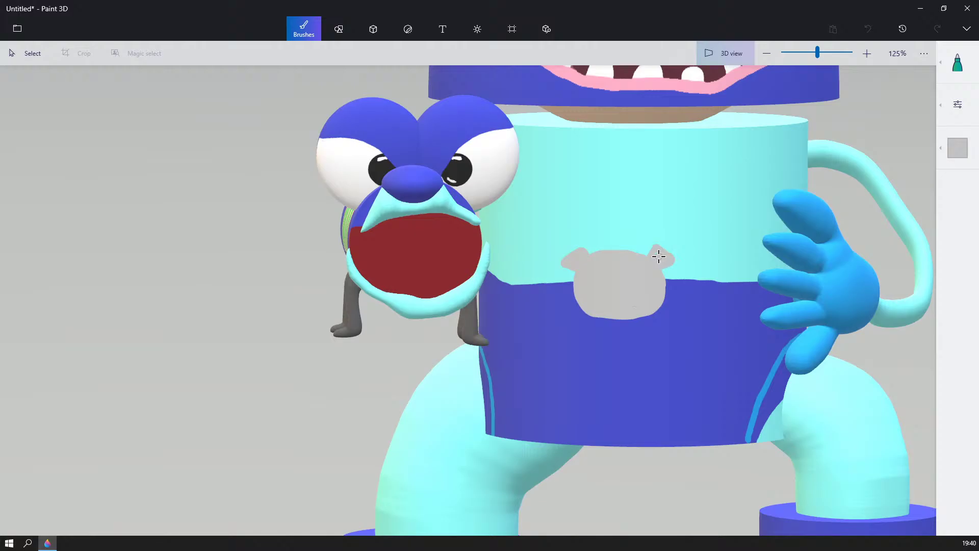
{"action": "mouse_move", "coordinate": [644, 279]}
{"action": "right_mouse_down"}
{"action": "mouse_move", "coordinate": [679, 261]}
{"action": "mouse_move", "coordinate": [638, 284]}
{"action": "right_mouse_up"}
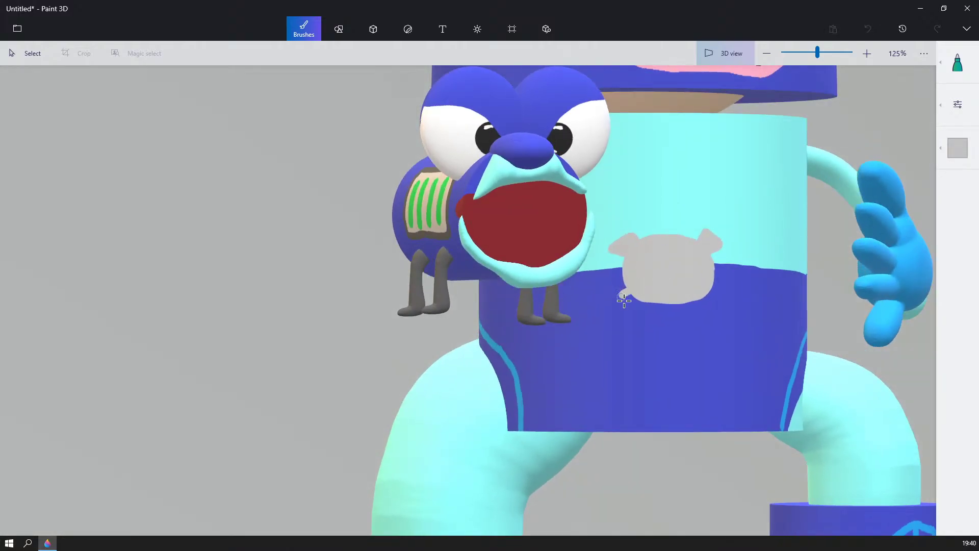
{"action": "left_click_drag", "start_coordinate": [640, 304], "coordinate": [628, 292]}
{"action": "mouse_move", "coordinate": [651, 291]}
{"action": "right_mouse_down"}
{"action": "mouse_move", "coordinate": [657, 275]}
{"action": "mouse_move", "coordinate": [634, 276]}
{"action": "right_mouse_up"}
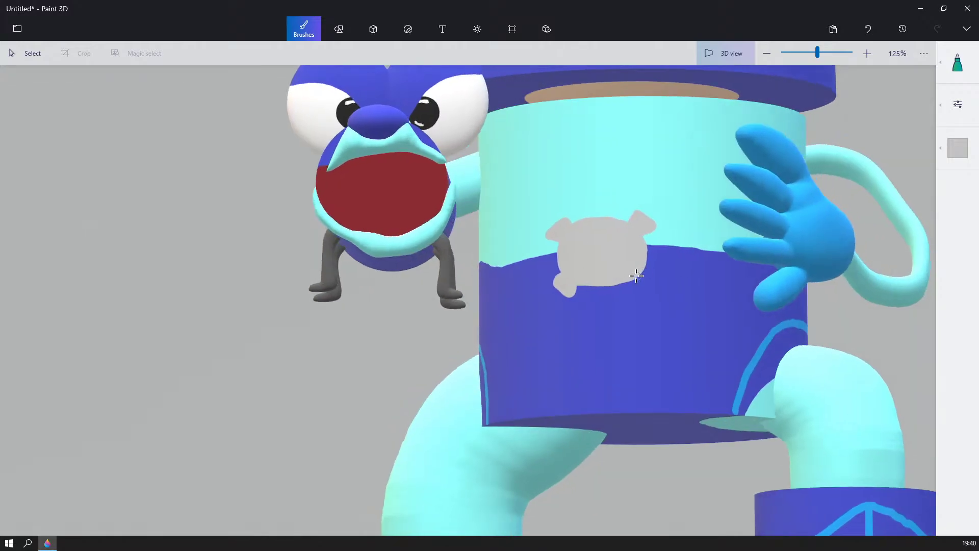
{"action": "left_click_drag", "start_coordinate": [635, 285], "coordinate": [651, 274]}
- Paint a filled green oval gem in the middle of the grey buckle and smooth its edge
{"action": "left_click", "coordinate": [957, 148]}
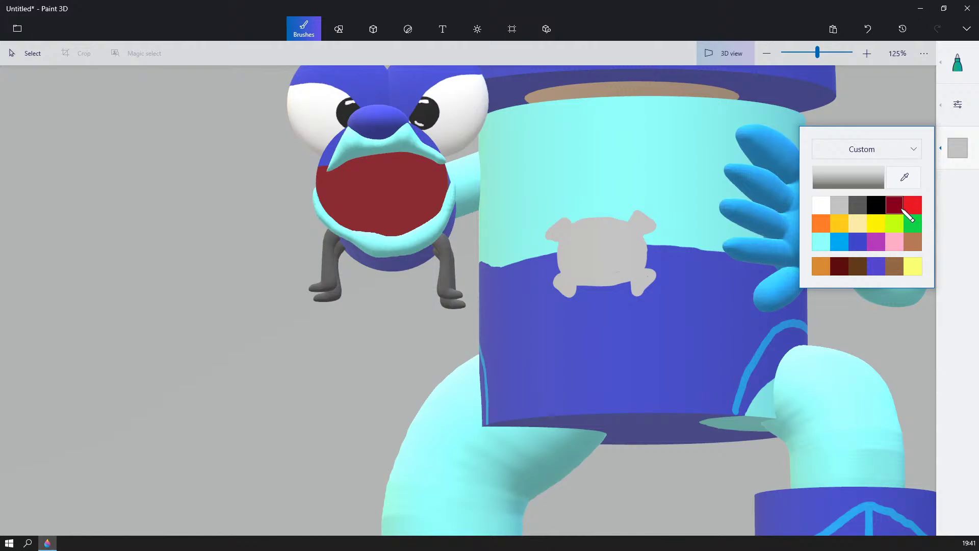
{"action": "left_click", "coordinate": [912, 224]}
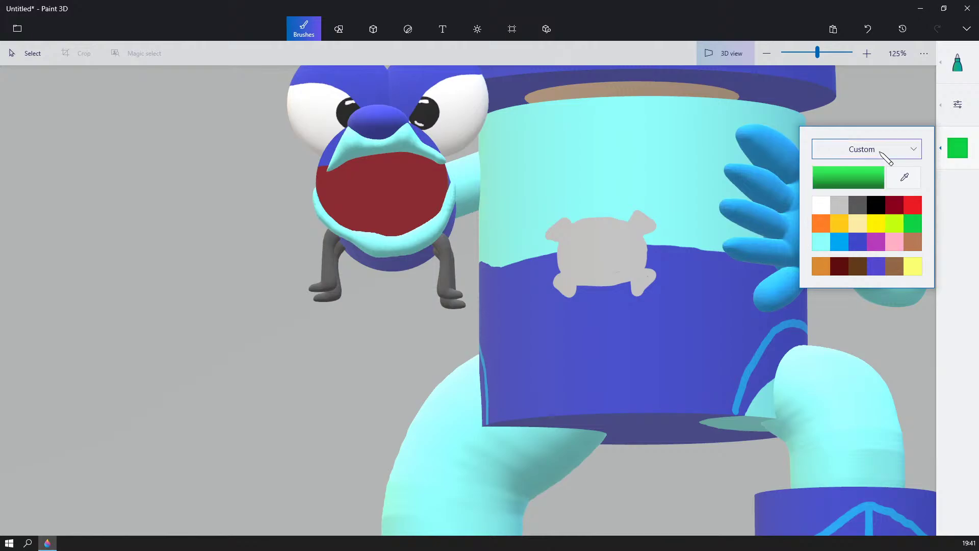
{"action": "left_click", "coordinate": [615, 236]}
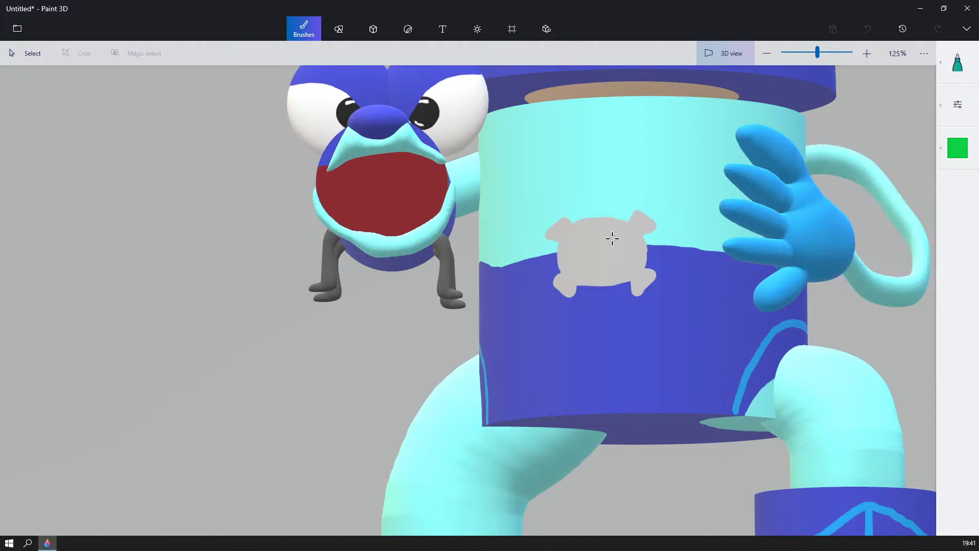
{"action": "mouse_move", "coordinate": [615, 236]}
{"action": "left_mouse_down"}
{"action": "mouse_move", "coordinate": [590, 237]}
{"action": "mouse_move", "coordinate": [572, 254]}
{"action": "mouse_move", "coordinate": [593, 271]}
{"action": "mouse_move", "coordinate": [629, 262]}
{"action": "mouse_move", "coordinate": [622, 232]}
{"action": "mouse_move", "coordinate": [581, 235]}
{"action": "mouse_move", "coordinate": [593, 263]}
{"action": "mouse_move", "coordinate": [623, 244]}
{"action": "mouse_move", "coordinate": [579, 259]}
{"action": "mouse_move", "coordinate": [608, 261]}
{"action": "mouse_move", "coordinate": [614, 245]}
{"action": "left_mouse_up"}
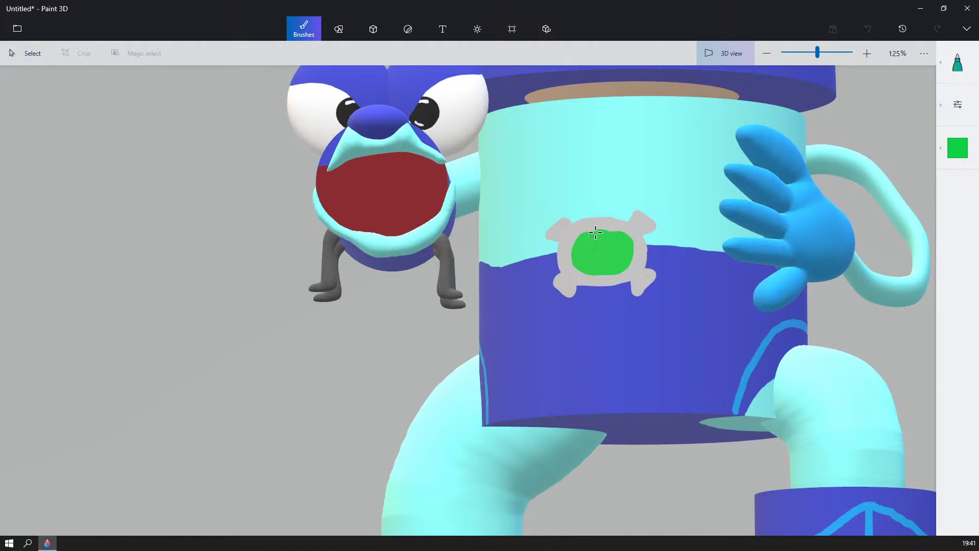
{"action": "scroll", "coordinate": [595, 232], "scroll_direction": "up", "scroll_amount": 3}
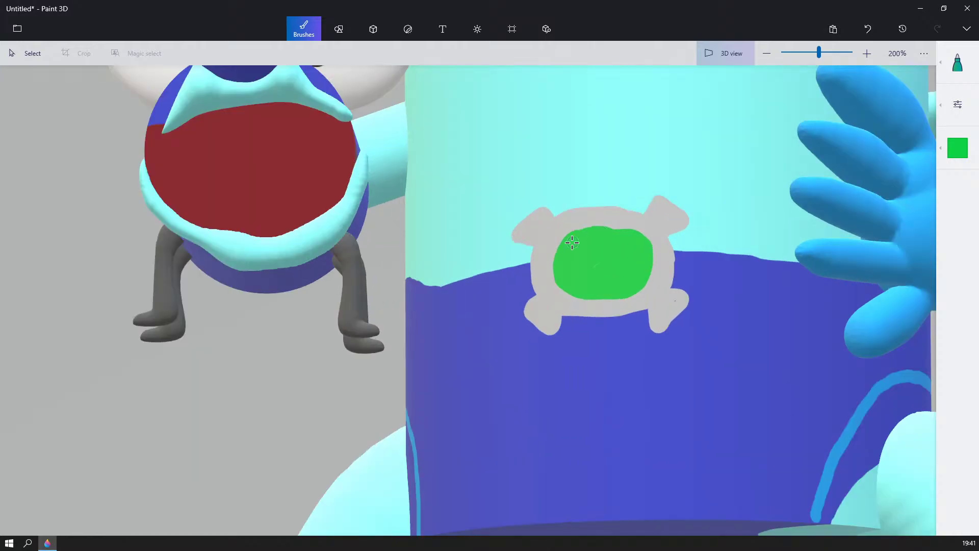
{"action": "left_click_drag", "start_coordinate": [589, 231], "coordinate": [591, 238]}
- Mix a lighter custom green and paint 7 px shine highlights near the gem's upper and lower edges
{"action": "left_click", "coordinate": [941, 148]}
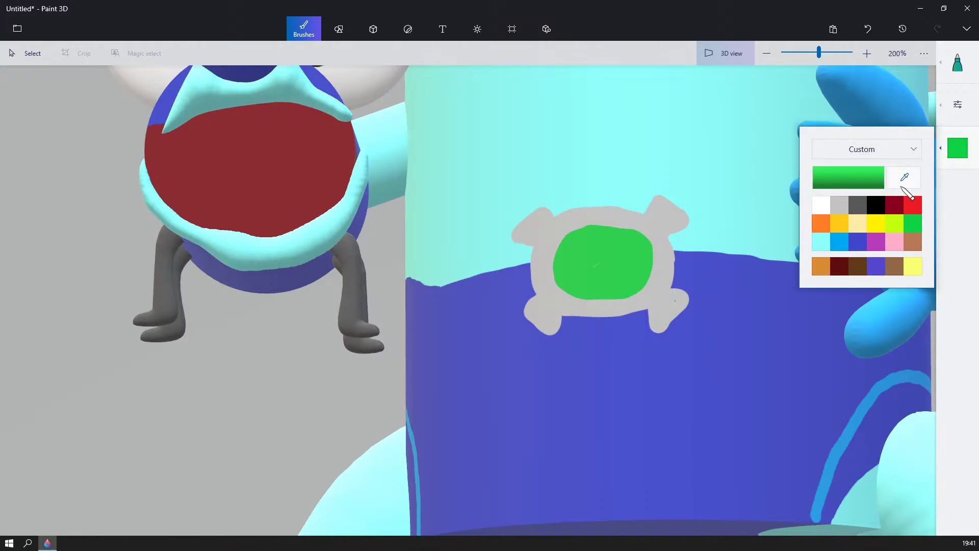
{"action": "left_click", "coordinate": [855, 184]}
{"action": "left_click_drag", "start_coordinate": [525, 209], "coordinate": [477, 189]}
{"action": "left_click", "coordinate": [455, 376]}
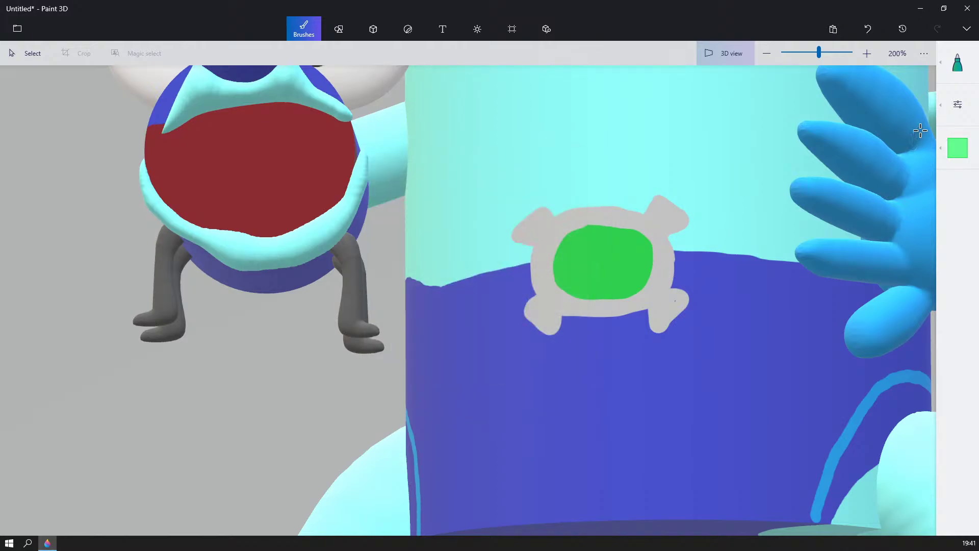
{"action": "left_click", "coordinate": [958, 104]}
{"action": "left_click_drag", "start_coordinate": [885, 116], "coordinate": [820, 117]}
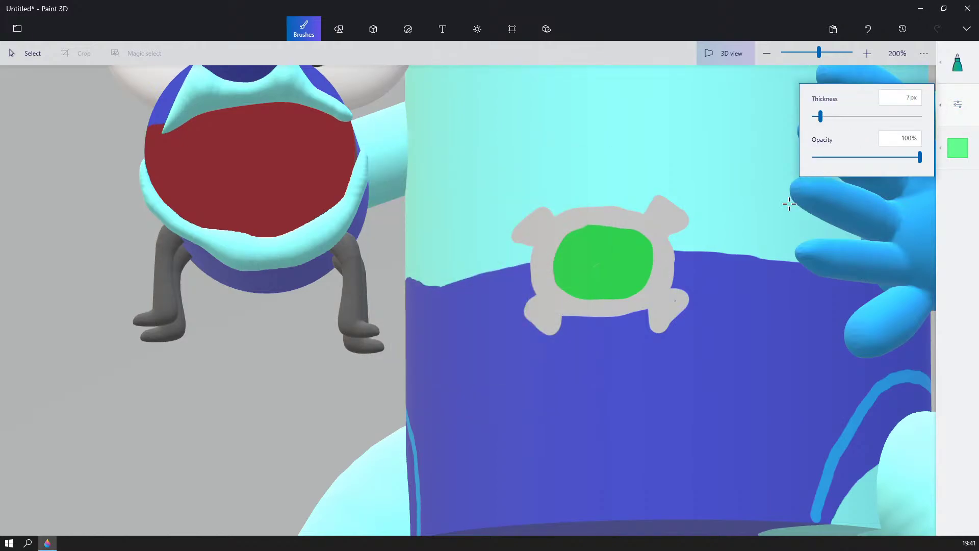
{"action": "left_click", "coordinate": [612, 237]}
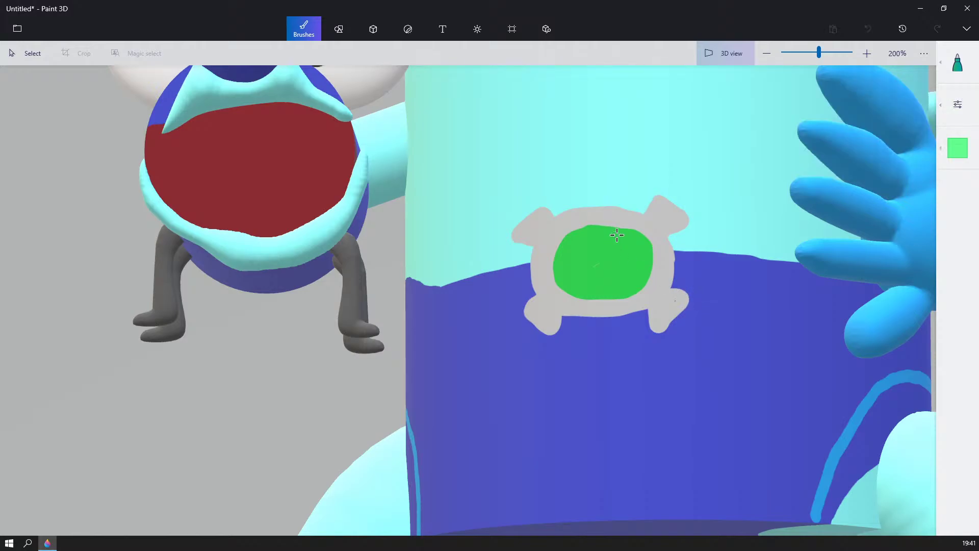
{"action": "left_click_drag", "start_coordinate": [610, 236], "coordinate": [633, 237]}
{"action": "left_click_drag", "start_coordinate": [570, 278], "coordinate": [573, 281]}
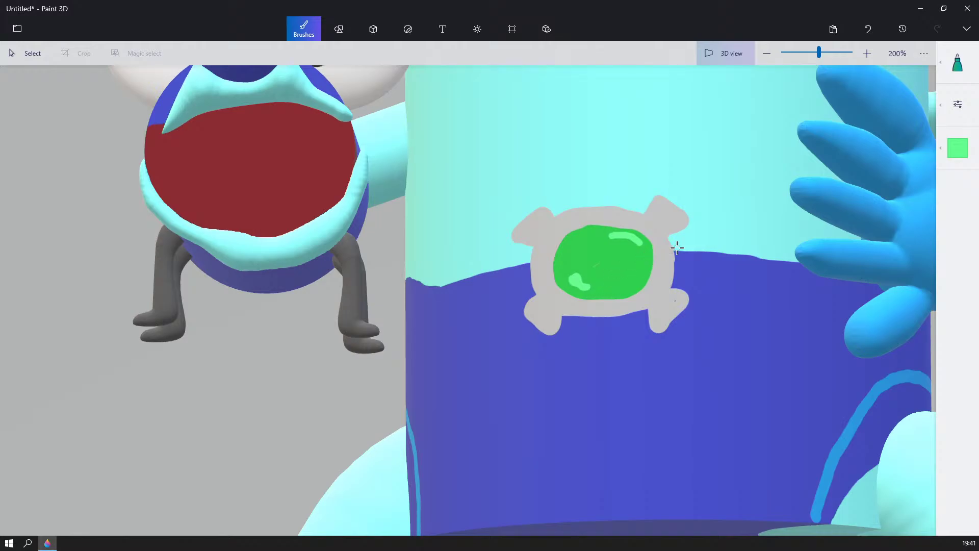
- Change the Marker colour to light blue for the belt
{"action": "scroll", "coordinate": [676, 248], "scroll_direction": "down", "scroll_amount": 4}
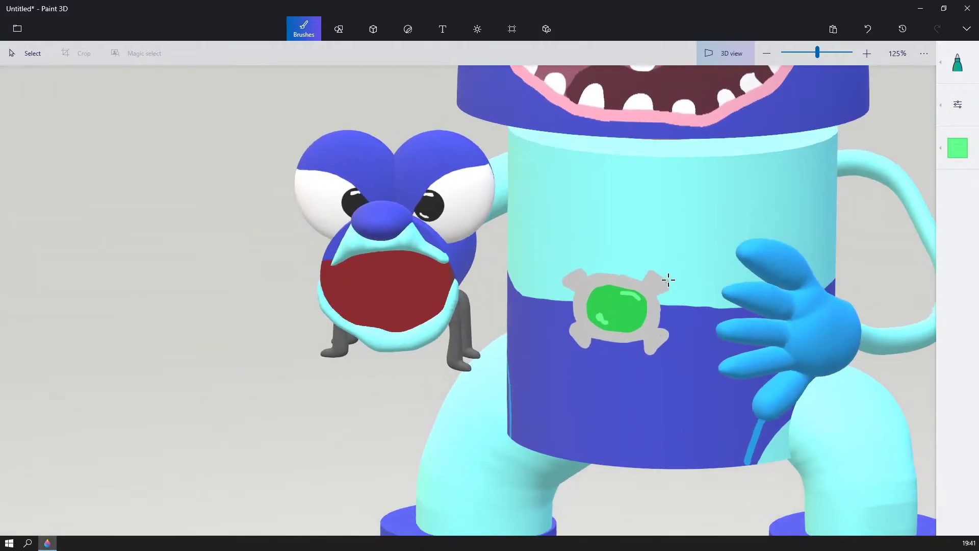
{"action": "left_click", "coordinate": [957, 149]}
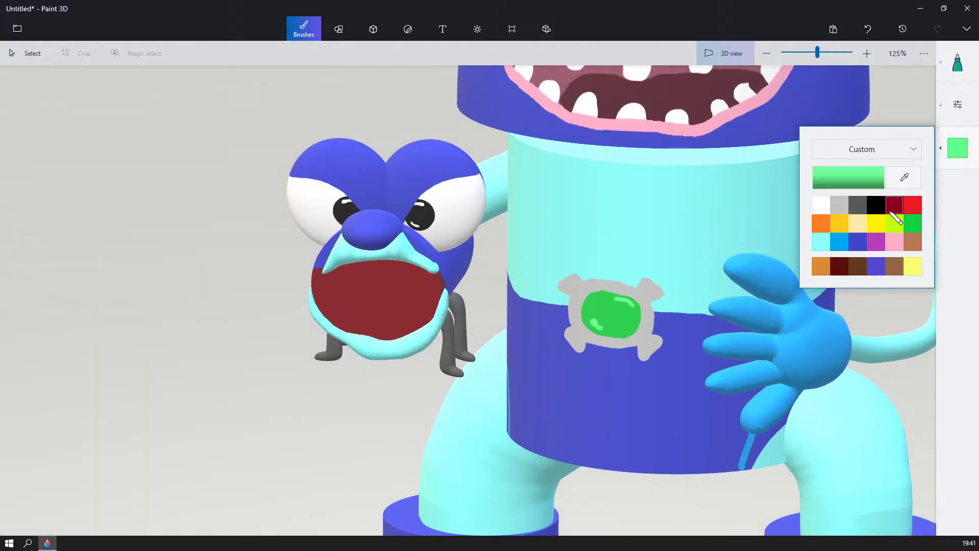
{"action": "left_click", "coordinate": [835, 243]}
{"action": "left_click", "coordinate": [658, 276]}
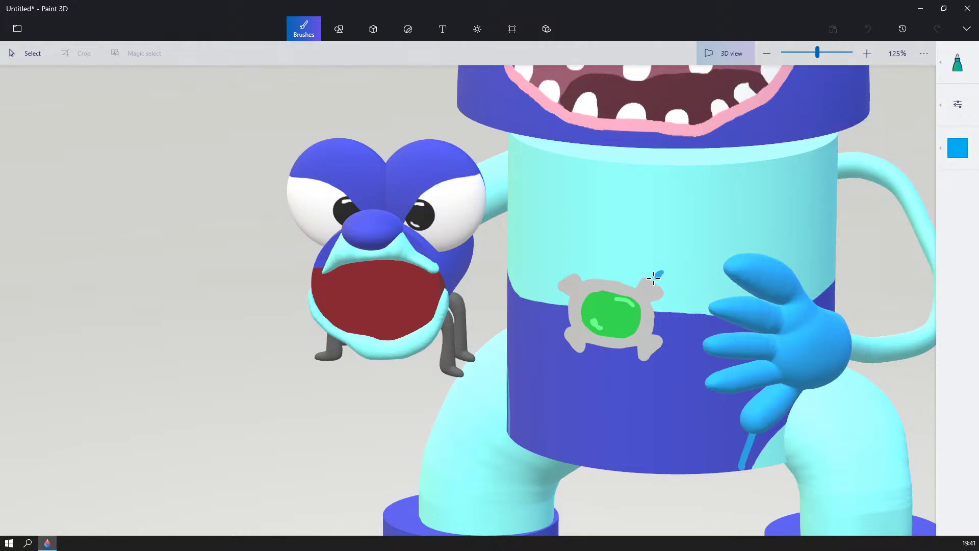
{"action": "mouse_move", "coordinate": [672, 258]}
{"action": "left_mouse_down"}
{"action": "mouse_move", "coordinate": [733, 164]}
{"action": "mouse_move", "coordinate": [658, 283]}
{"action": "left_mouse_up"}
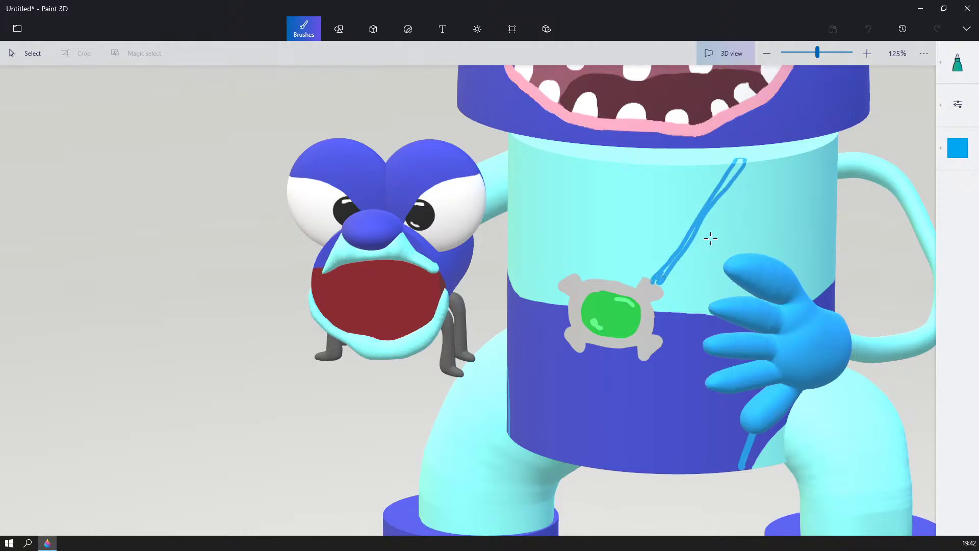
{"action": "right_click_drag", "start_coordinate": [722, 233], "coordinate": [874, 114]}
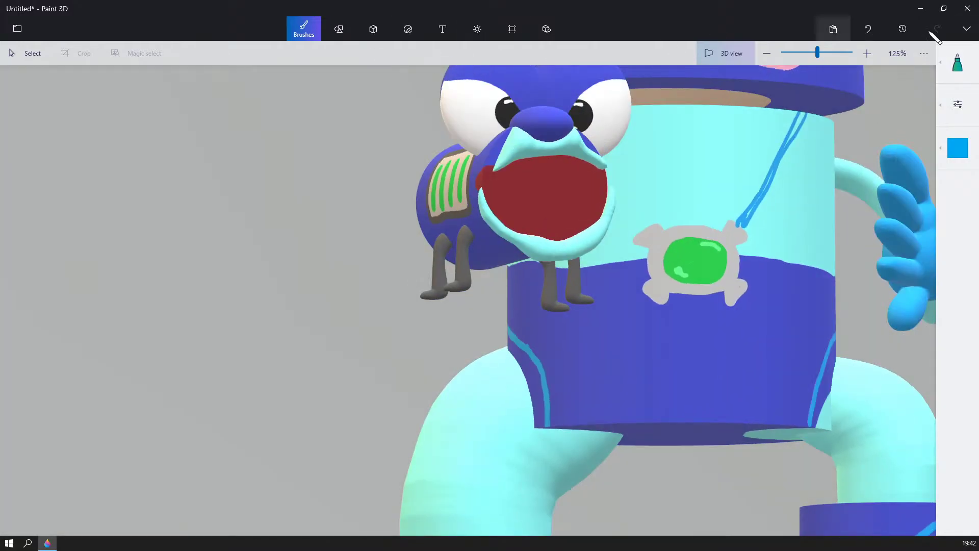
{"action": "left_click", "coordinate": [867, 29]}
- Paint a 28 px light-blue belt along the shorts' upper edge, from the buckle around the side with the hand
{"action": "right_click_drag", "start_coordinate": [798, 188], "coordinate": [742, 207]}
{"action": "left_click", "coordinate": [950, 116]}
{"action": "left_click", "coordinate": [843, 116]}
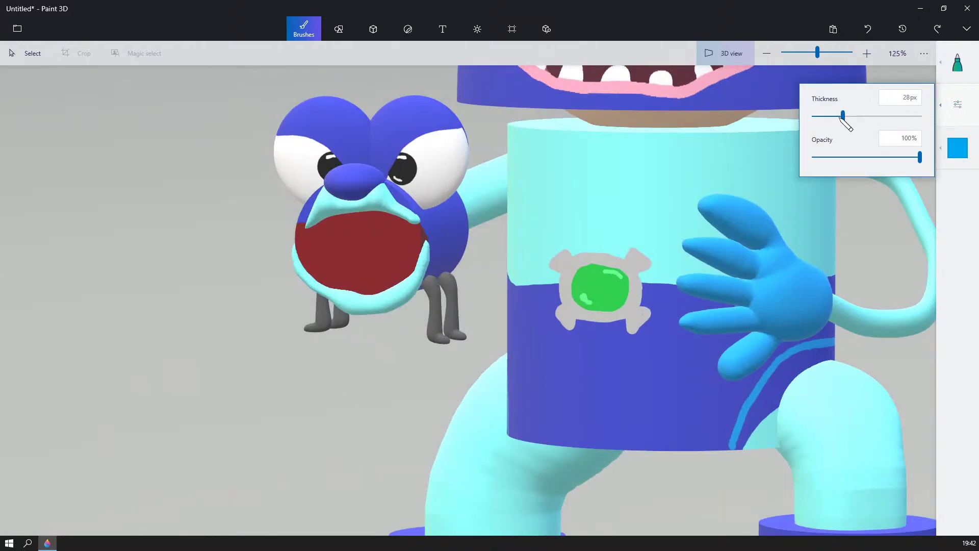
{"action": "left_click_drag", "start_coordinate": [647, 286], "coordinate": [699, 286]}
{"action": "mouse_move", "coordinate": [699, 286]}
{"action": "right_mouse_down"}
{"action": "mouse_move", "coordinate": [633, 293]}
{"action": "mouse_move", "coordinate": [620, 311]}
{"action": "right_mouse_up"}
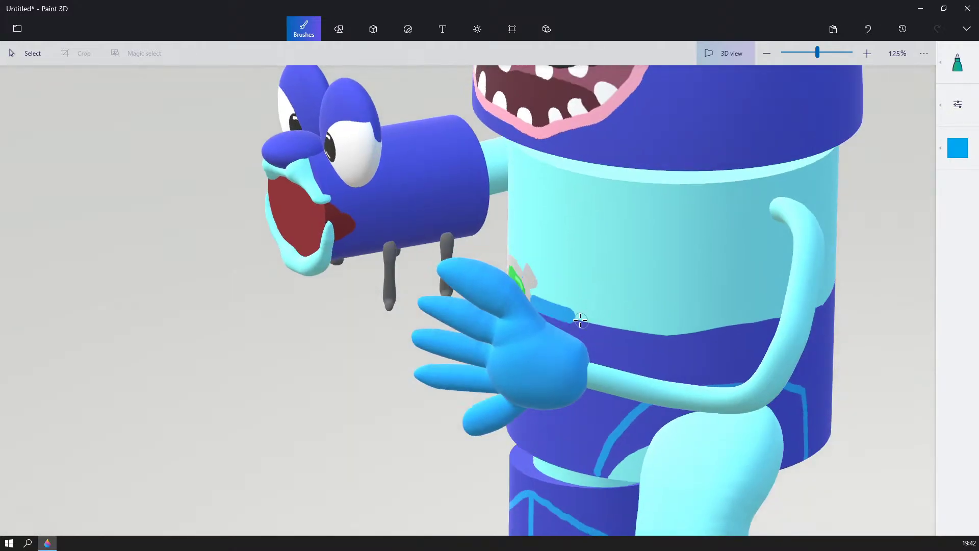
{"action": "mouse_move", "coordinate": [566, 317]}
{"action": "left_mouse_down"}
{"action": "mouse_move", "coordinate": [664, 332]}
{"action": "mouse_move", "coordinate": [758, 329]}
{"action": "mouse_move", "coordinate": [660, 326]}
{"action": "left_mouse_up"}
{"action": "right_click_drag", "start_coordinate": [773, 282], "coordinate": [668, 281]}
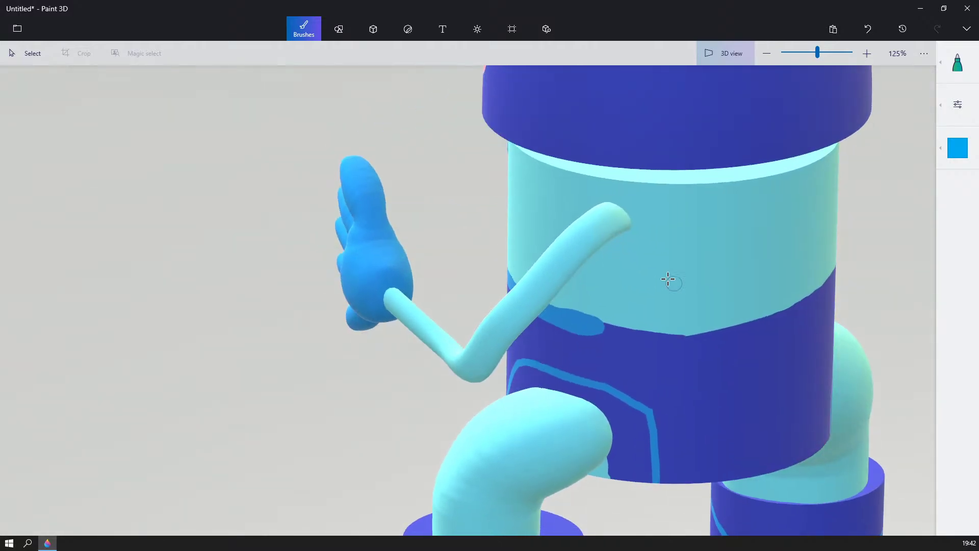
{"action": "mouse_move", "coordinate": [594, 323]}
{"action": "left_mouse_down"}
{"action": "mouse_move", "coordinate": [728, 328]}
{"action": "mouse_move", "coordinate": [817, 288]}
{"action": "left_mouse_up"}
- Continue the light-blue belt across the character's back and around the creature-arm side to the buckle
{"action": "mouse_move", "coordinate": [818, 288]}
{"action": "right_mouse_down"}
{"action": "mouse_move", "coordinate": [768, 298]}
{"action": "mouse_move", "coordinate": [637, 362]}
{"action": "right_mouse_up"}
{"action": "mouse_move", "coordinate": [619, 353]}
{"action": "left_mouse_down"}
{"action": "mouse_move", "coordinate": [764, 340]}
{"action": "mouse_move", "coordinate": [837, 312]}
{"action": "left_mouse_up"}
{"action": "mouse_move", "coordinate": [836, 312]}
{"action": "right_mouse_down"}
{"action": "mouse_move", "coordinate": [727, 310]}
{"action": "mouse_move", "coordinate": [677, 280]}
{"action": "mouse_move", "coordinate": [688, 253]}
{"action": "mouse_move", "coordinate": [663, 242]}
{"action": "right_mouse_up"}
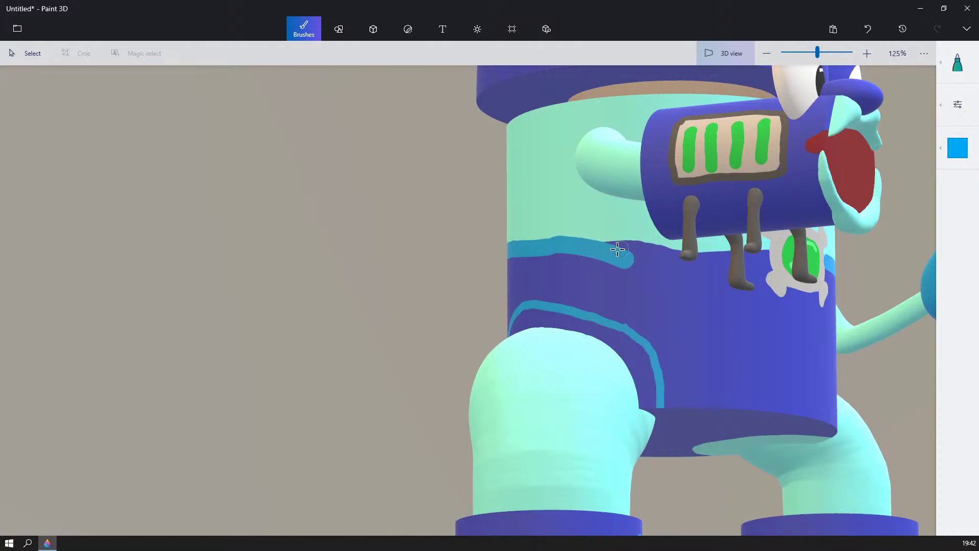
{"action": "mouse_move", "coordinate": [593, 247]}
{"action": "left_mouse_down"}
{"action": "mouse_move", "coordinate": [673, 247]}
{"action": "mouse_move", "coordinate": [619, 254]}
{"action": "mouse_move", "coordinate": [638, 247]}
{"action": "left_mouse_up"}
{"action": "right_click_drag", "start_coordinate": [637, 247], "coordinate": [592, 217]}
{"action": "left_click_drag", "start_coordinate": [592, 216], "coordinate": [692, 200]}
- Touch up both side edges of the buckle with a thinner light-grey Marker where the belt meets it
{"action": "mouse_move", "coordinate": [776, 197]}
{"action": "right_mouse_down"}
{"action": "mouse_move", "coordinate": [763, 221]}
{"action": "mouse_move", "coordinate": [770, 230]}
{"action": "right_mouse_up"}
{"action": "scroll", "coordinate": [769, 230], "scroll_direction": "up", "scroll_amount": 5}
{"action": "left_click", "coordinate": [957, 147]}
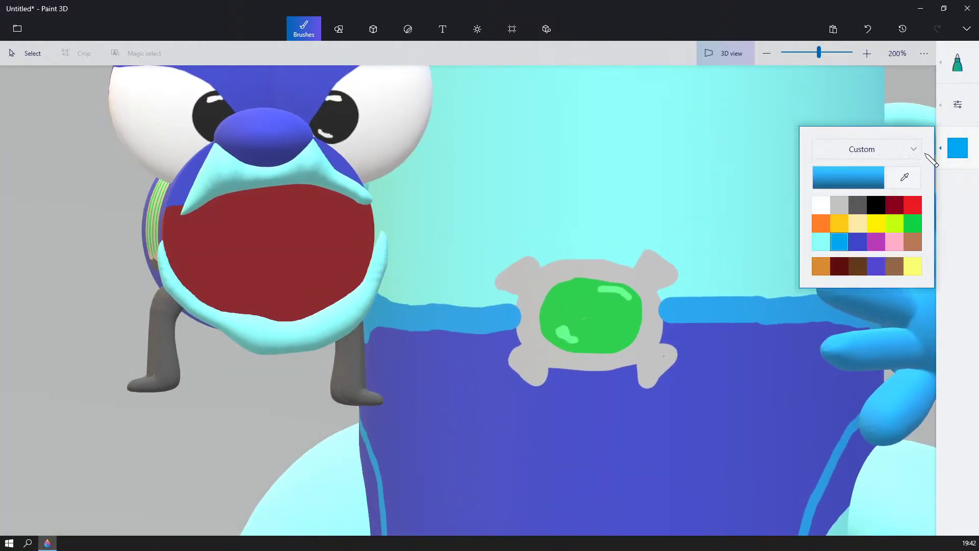
{"action": "left_click", "coordinate": [838, 205]}
{"action": "left_click", "coordinate": [957, 63]}
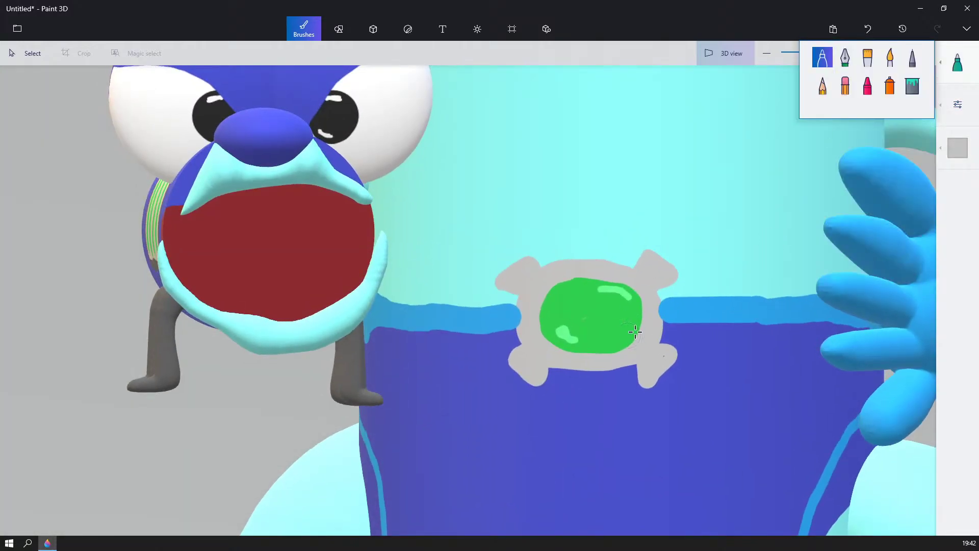
{"action": "left_click", "coordinate": [955, 105]}
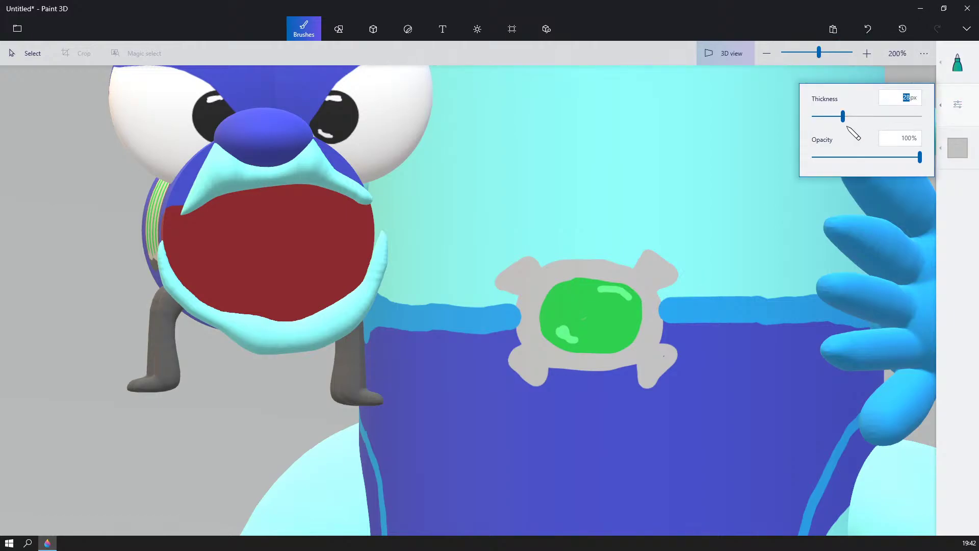
{"action": "left_click_drag", "start_coordinate": [843, 117], "coordinate": [831, 117]}
{"action": "mouse_move", "coordinate": [651, 305]}
{"action": "left_mouse_down"}
{"action": "mouse_move", "coordinate": [654, 323]}
{"action": "mouse_move", "coordinate": [652, 308]}
{"action": "left_mouse_up"}
{"action": "left_click_drag", "start_coordinate": [522, 305], "coordinate": [521, 335]}
- Examine the full character from several angles and distances, including its face, buckle and belt
{"action": "scroll", "coordinate": [534, 307], "scroll_direction": "down", "scroll_amount": 3}
{"action": "scroll", "coordinate": [537, 301], "scroll_direction": "down", "scroll_amount": 5}
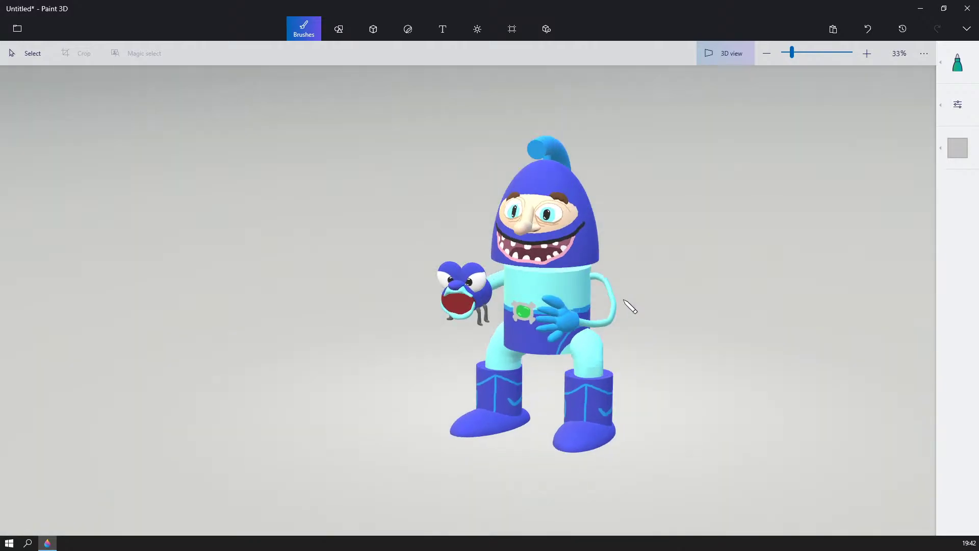
{"action": "left_click_drag", "start_coordinate": [630, 306], "coordinate": [669, 289]}
{"action": "scroll", "coordinate": [672, 303], "scroll_direction": "up", "scroll_amount": 2}
{"action": "scroll", "coordinate": [591, 311], "scroll_direction": "up", "scroll_amount": 2}
{"action": "scroll", "coordinate": [669, 289], "scroll_direction": "up", "scroll_amount": 1}
{"action": "scroll", "coordinate": [670, 289], "scroll_direction": "down", "scroll_amount": 5}
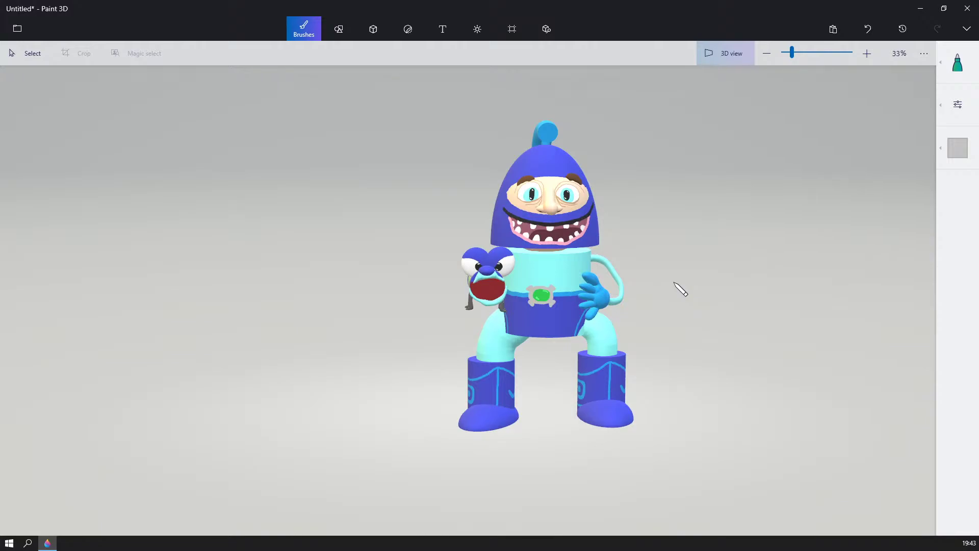
{"action": "right_click_drag", "start_coordinate": [674, 282], "coordinate": [672, 294]}
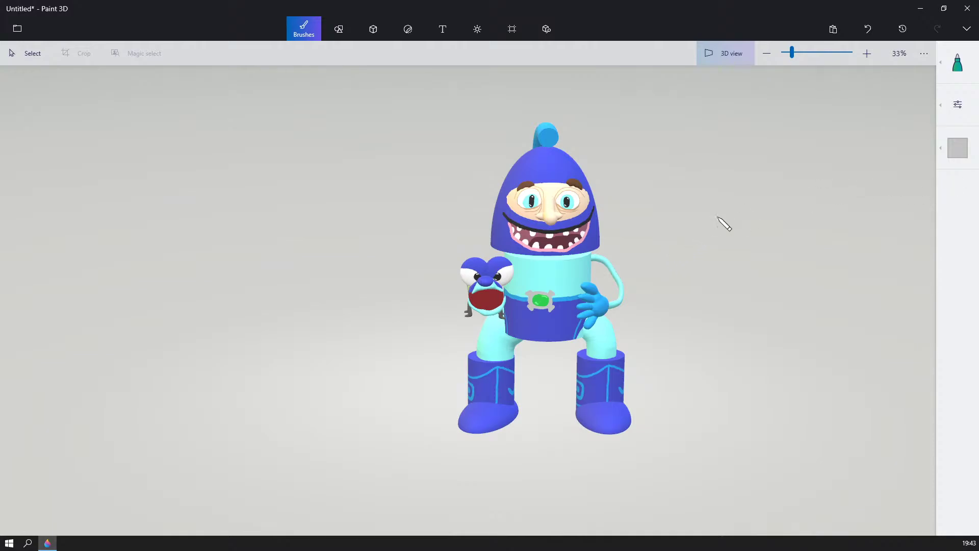
{"action": "scroll", "coordinate": [763, 224], "scroll_direction": "up", "scroll_amount": 5}
{"action": "right_click_drag", "start_coordinate": [778, 217], "coordinate": [677, 215]}
{"action": "scroll", "coordinate": [657, 228], "scroll_direction": "down", "scroll_amount": 10}
{"action": "scroll", "coordinate": [541, 240], "scroll_direction": "up", "scroll_amount": 5}
{"action": "scroll", "coordinate": [691, 212], "scroll_direction": "up", "scroll_amount": 6}
{"action": "scroll", "coordinate": [789, 214], "scroll_direction": "down", "scroll_amount": 2}
{"action": "scroll", "coordinate": [678, 214], "scroll_direction": "up", "scroll_amount": 2}
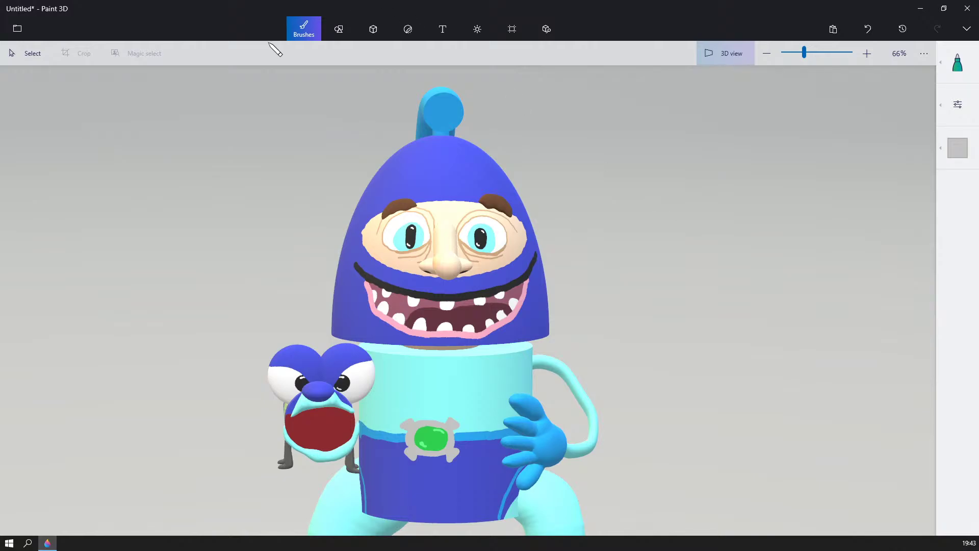
{"action": "scroll", "coordinate": [636, 306], "scroll_direction": "up", "scroll_amount": 3}
{"action": "scroll", "coordinate": [690, 237], "scroll_direction": "down", "scroll_amount": 4}
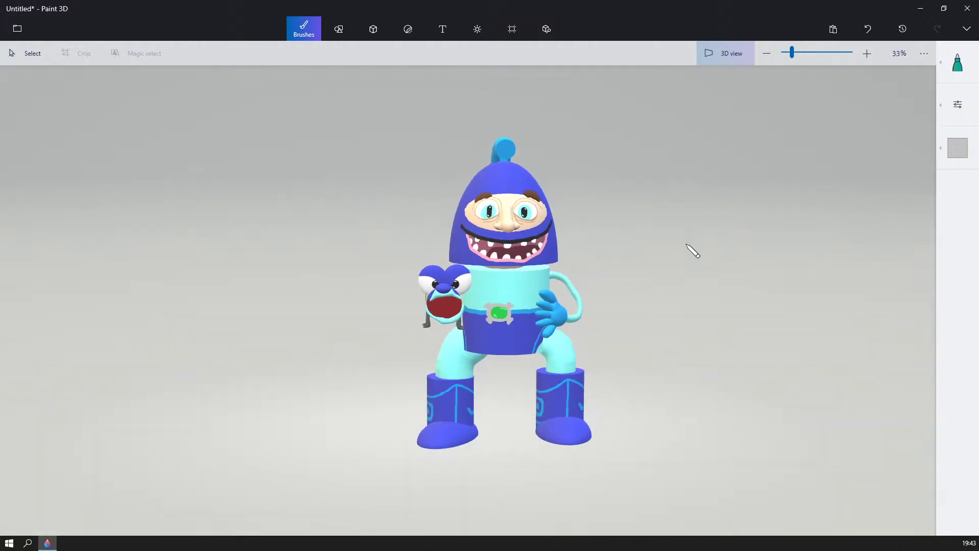
{"action": "middle_click_drag", "start_coordinate": [687, 241], "coordinate": [630, 240]}
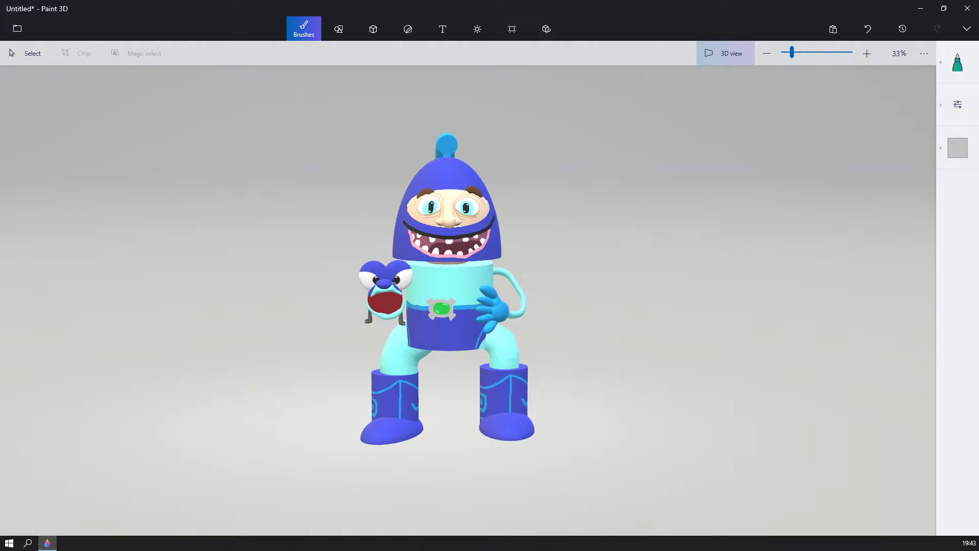
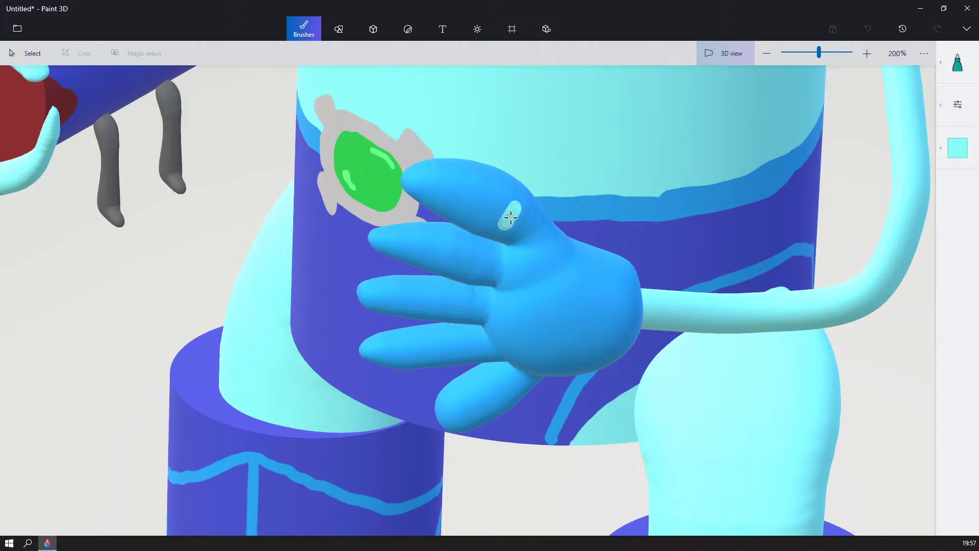
- Undo the light-cyan stroke on the hand's finger and sample the skin colour from the face for the Marker
{"action": "left_click", "coordinate": [867, 29]}
{"action": "left_click", "coordinate": [958, 148]}
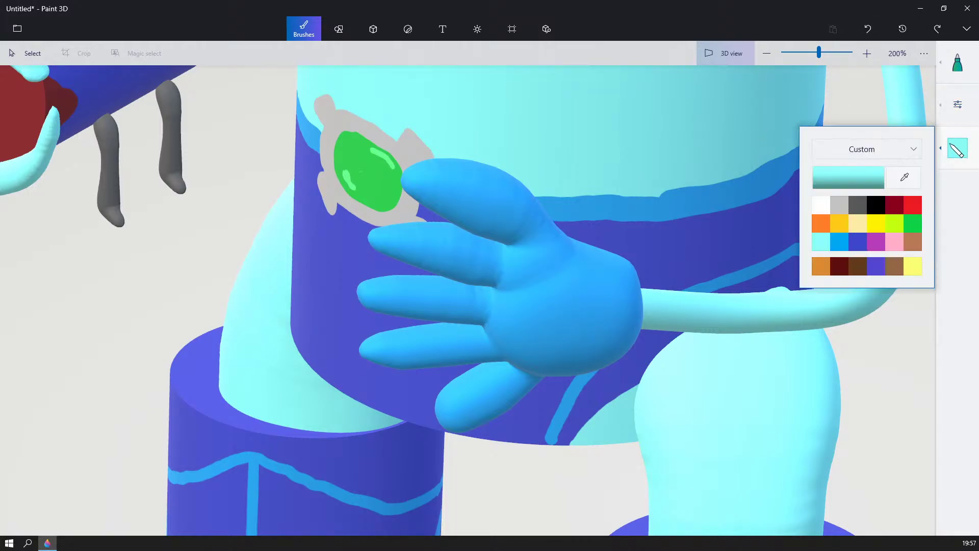
{"action": "left_click", "coordinate": [903, 178]}
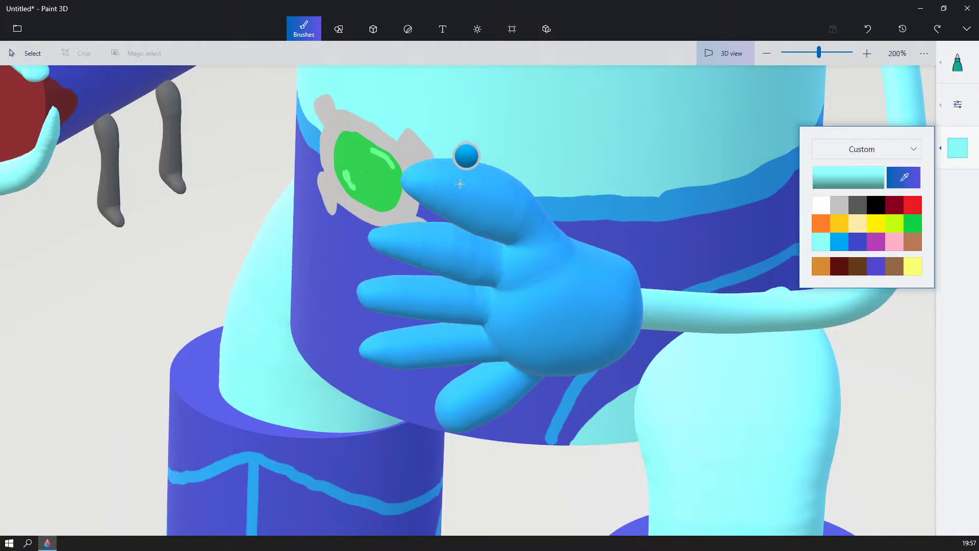
{"action": "scroll", "coordinate": [463, 176], "scroll_direction": "down", "scroll_amount": 1}
{"action": "middle_click_drag", "start_coordinate": [463, 175], "coordinate": [509, 427]}
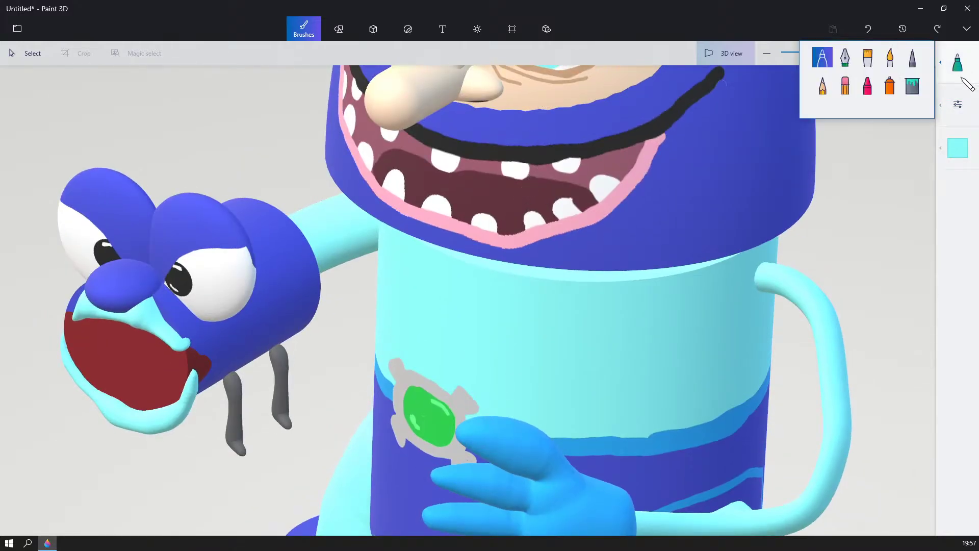
{"action": "left_click", "coordinate": [958, 147]}
{"action": "left_click", "coordinate": [907, 175]}
{"action": "left_click", "coordinate": [548, 92]}
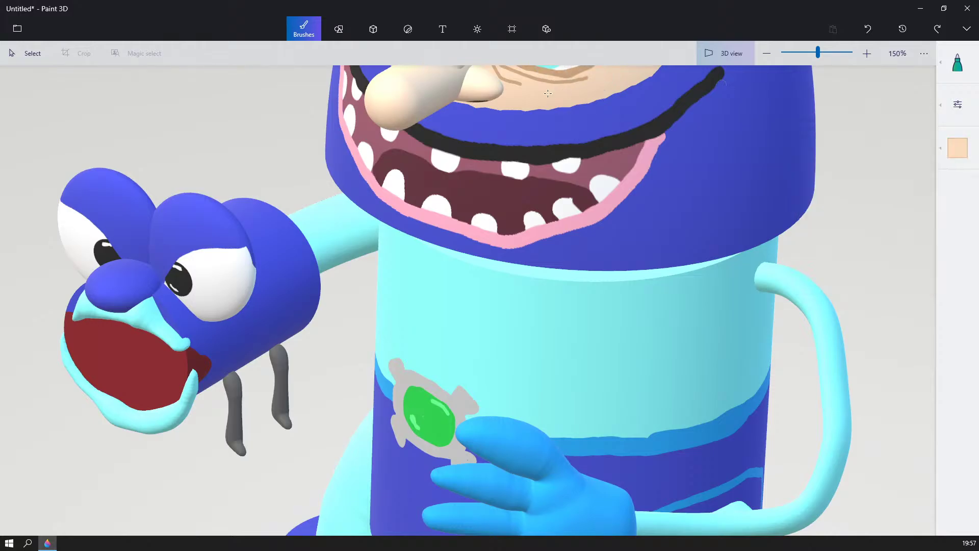
- Paint a skin-coloured Marker line across the bases of all the fingers on the front-facing side of the blue hand
{"action": "scroll", "coordinate": [680, 222], "scroll_direction": "down", "scroll_amount": 3}
{"action": "scroll", "coordinate": [683, 215], "scroll_direction": "up", "scroll_amount": 3, "text": "ctrl"}
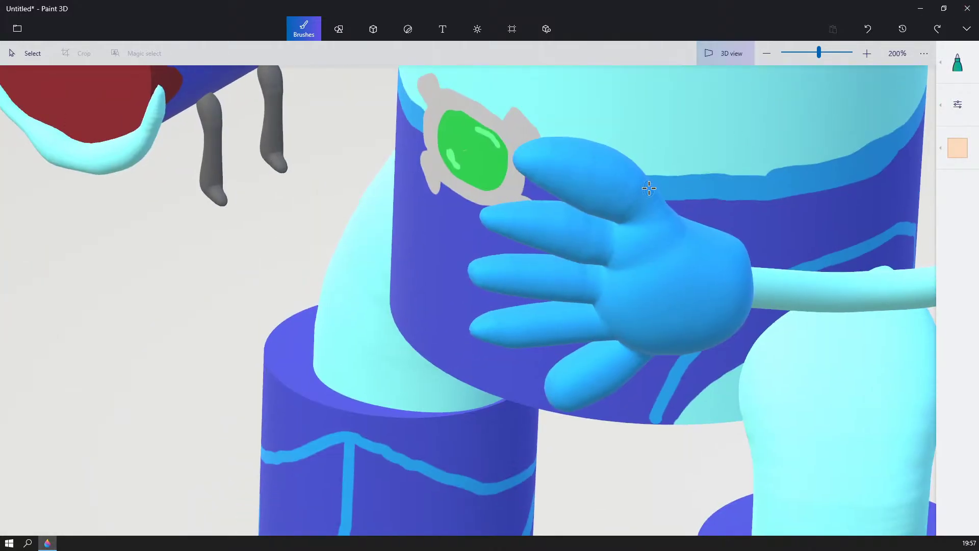
{"action": "mouse_move", "coordinate": [649, 188]}
{"action": "left_mouse_down"}
{"action": "mouse_move", "coordinate": [624, 211]}
{"action": "mouse_move", "coordinate": [597, 296]}
{"action": "left_mouse_up"}
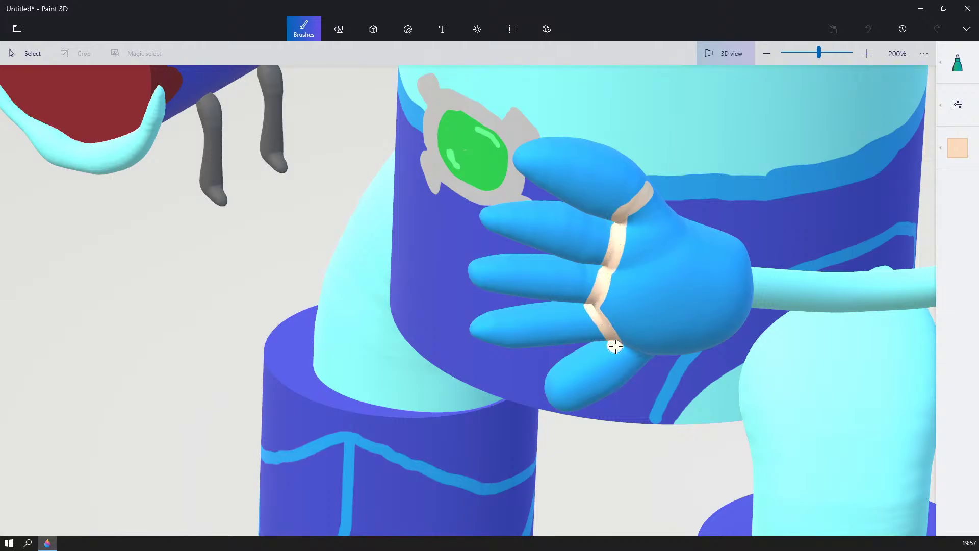
{"action": "mouse_move", "coordinate": [648, 341]}
{"action": "right_mouse_down"}
{"action": "mouse_move", "coordinate": [659, 238]}
{"action": "mouse_move", "coordinate": [625, 204]}
{"action": "right_mouse_up"}
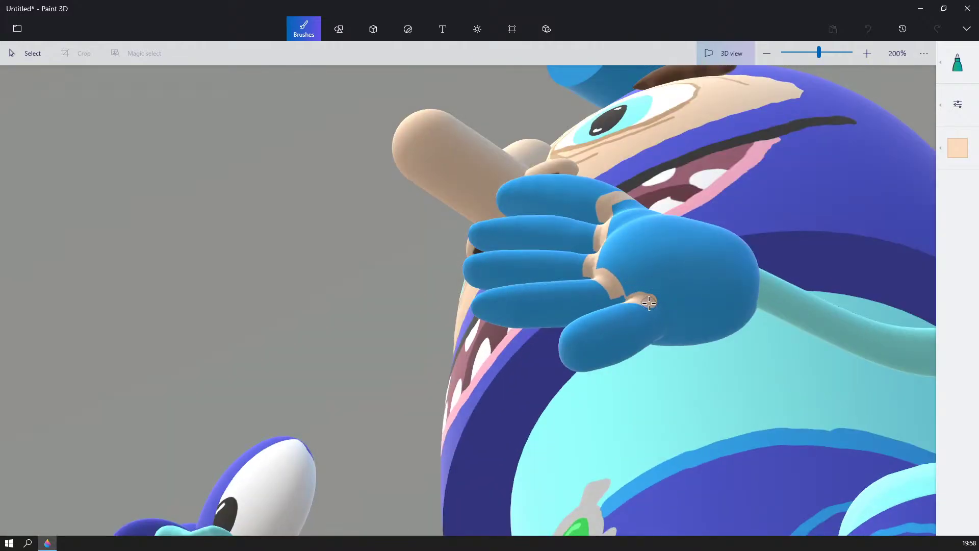
- Continue the skin-coloured line around the finger bases on the hand's other side, separating all the fingers from the blue palm
{"action": "right_click_drag", "start_coordinate": [662, 331], "coordinate": [565, 307]}
{"action": "scroll", "coordinate": [576, 341], "scroll_direction": "up", "scroll_amount": 5}
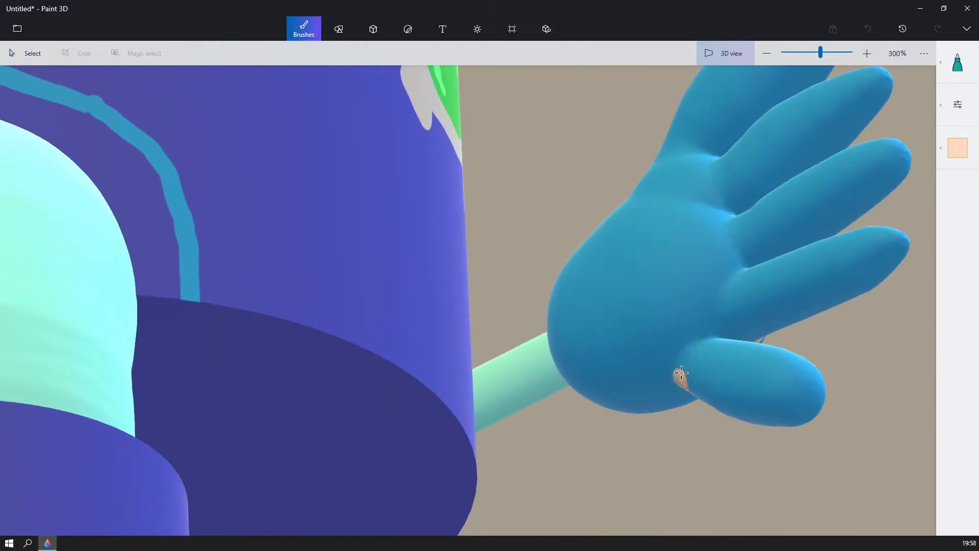
{"action": "mouse_move", "coordinate": [680, 373]}
{"action": "left_mouse_down"}
{"action": "mouse_move", "coordinate": [702, 355]}
{"action": "mouse_move", "coordinate": [721, 278]}
{"action": "mouse_move", "coordinate": [740, 264]}
{"action": "mouse_move", "coordinate": [736, 212]}
{"action": "left_mouse_up"}
{"action": "mouse_move", "coordinate": [736, 212]}
{"action": "right_mouse_down"}
{"action": "mouse_move", "coordinate": [760, 282]}
{"action": "mouse_move", "coordinate": [733, 279]}
{"action": "right_mouse_up"}
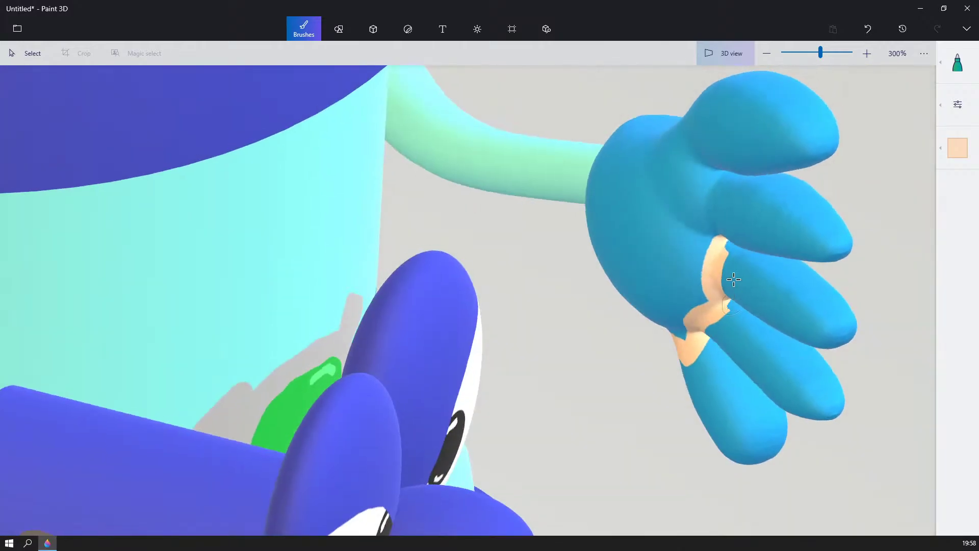
{"action": "mouse_move", "coordinate": [723, 245]}
{"action": "left_mouse_down"}
{"action": "mouse_move", "coordinate": [720, 213]}
{"action": "mouse_move", "coordinate": [736, 178]}
{"action": "left_mouse_up"}
{"action": "right_click_drag", "start_coordinate": [736, 179], "coordinate": [723, 195]}
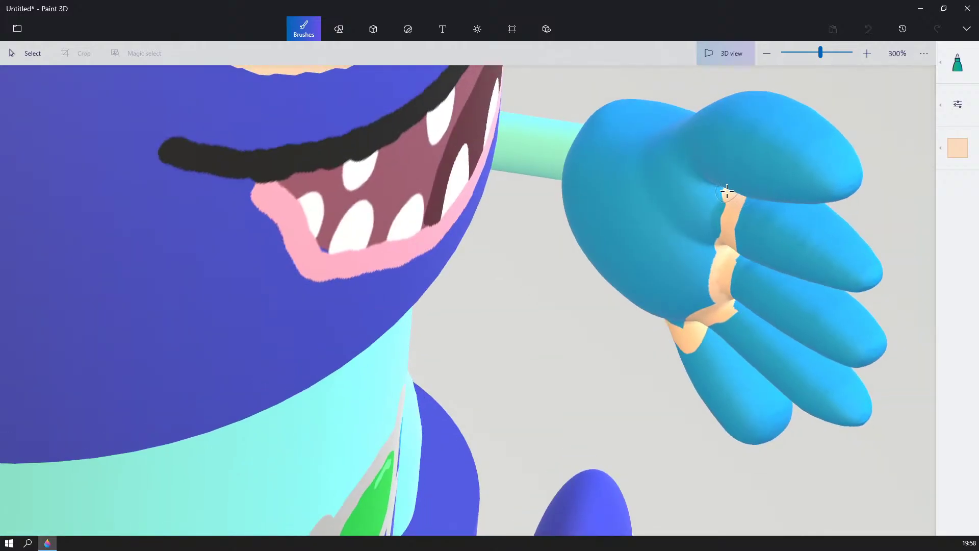
{"action": "left_click_drag", "start_coordinate": [719, 190], "coordinate": [685, 143]}
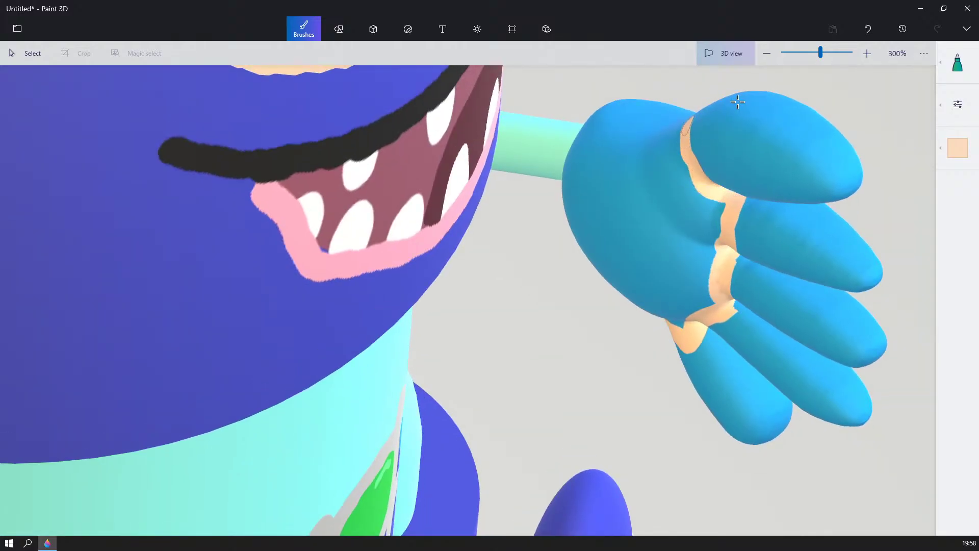
{"action": "right_click_drag", "start_coordinate": [738, 102], "coordinate": [863, 173]}
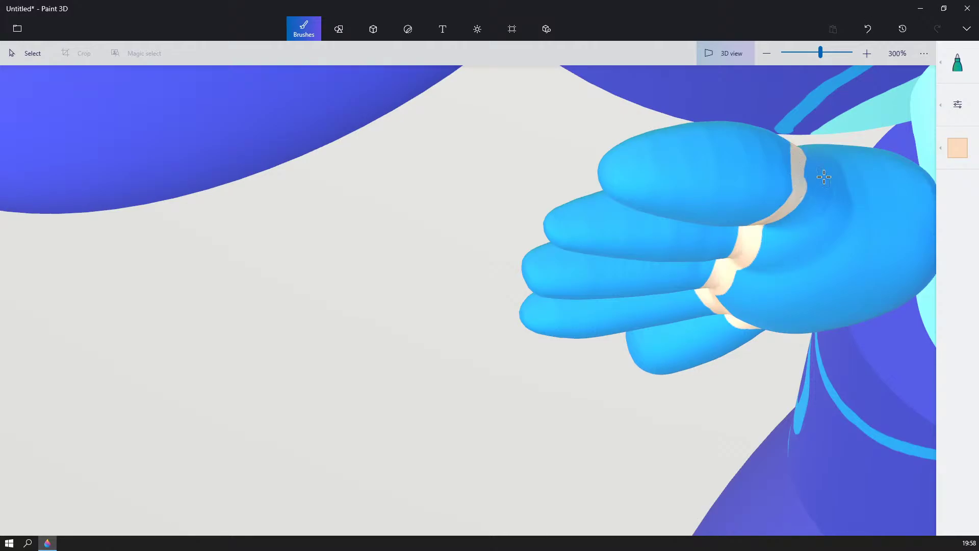
- Fill the hand's blue fingers with the skin colour up to the painted boundary line
{"action": "right_click_drag", "start_coordinate": [824, 177], "coordinate": [557, 224]}
{"action": "scroll", "coordinate": [572, 181], "scroll_direction": "up", "scroll_amount": 2}
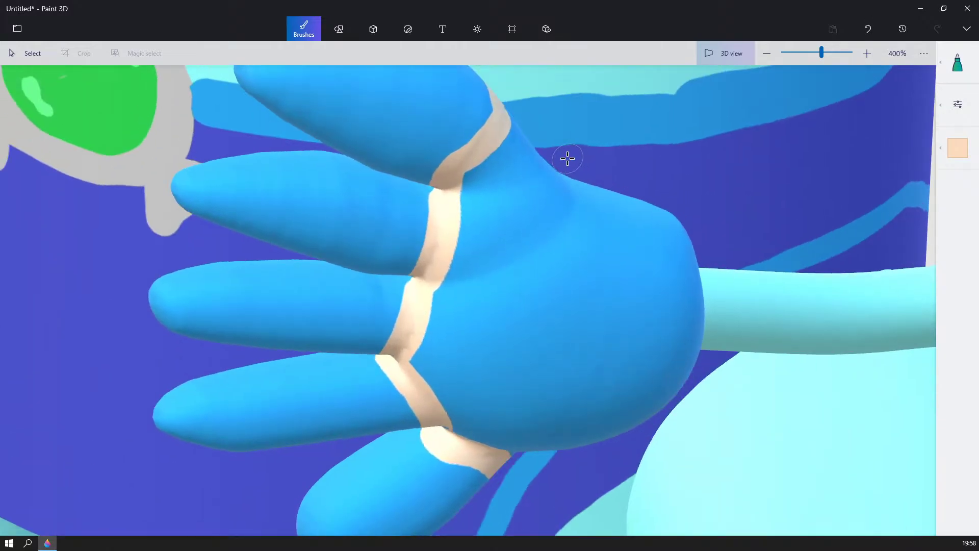
{"action": "left_click", "coordinate": [961, 68]}
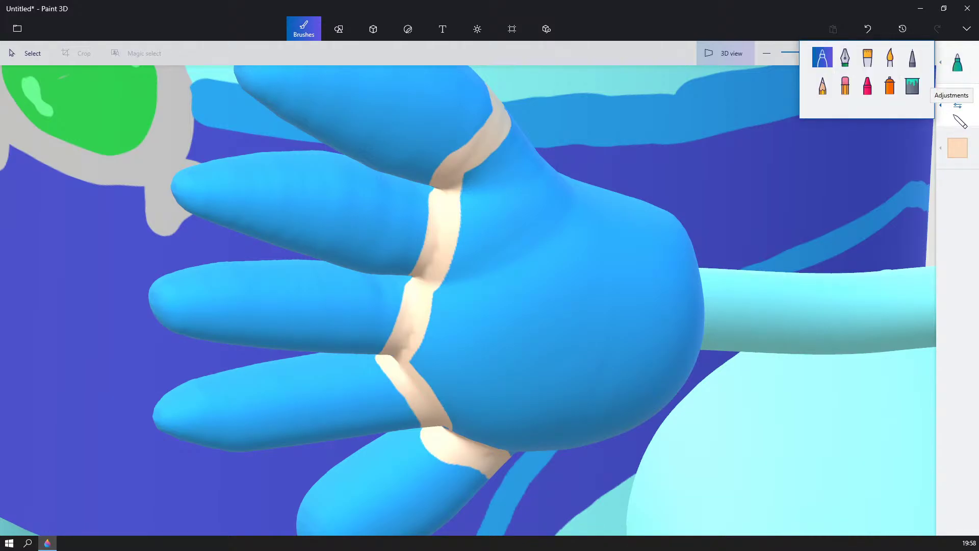
{"action": "left_click", "coordinate": [958, 148]}
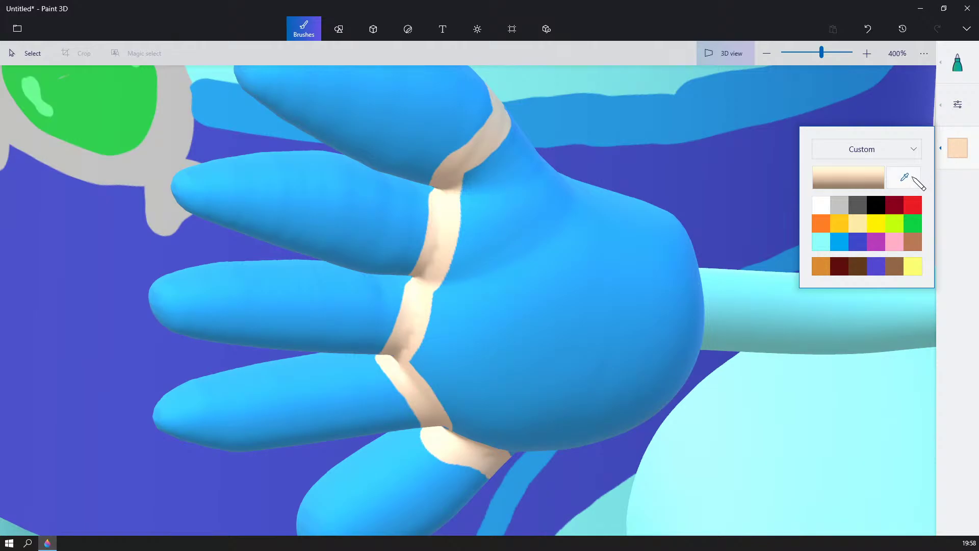
{"action": "left_click", "coordinate": [960, 75]}
{"action": "left_click", "coordinate": [912, 85]}
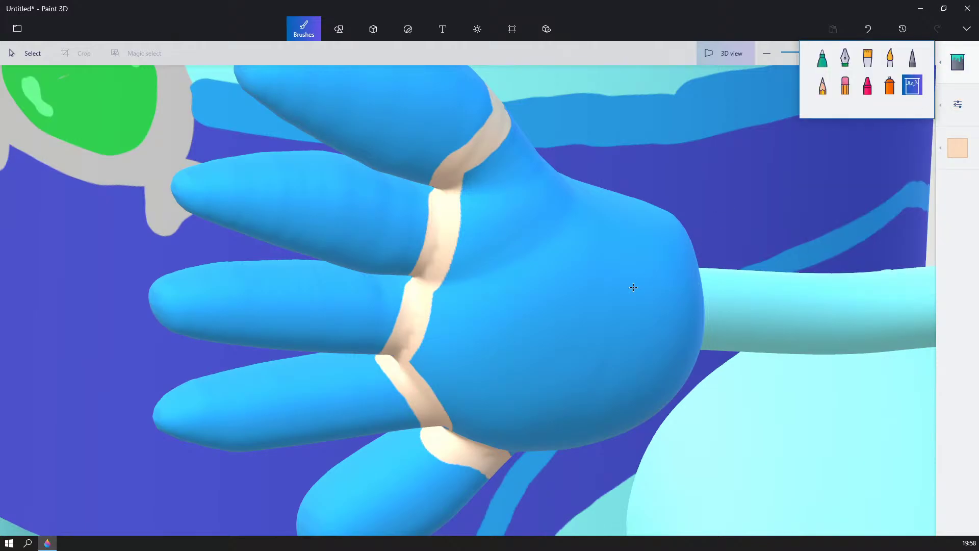
{"action": "left_click", "coordinate": [339, 247]}
- Examine the recoloured fingers up close, along with the character's side and back
{"action": "scroll", "coordinate": [340, 242], "scroll_direction": "up", "scroll_amount": 1}
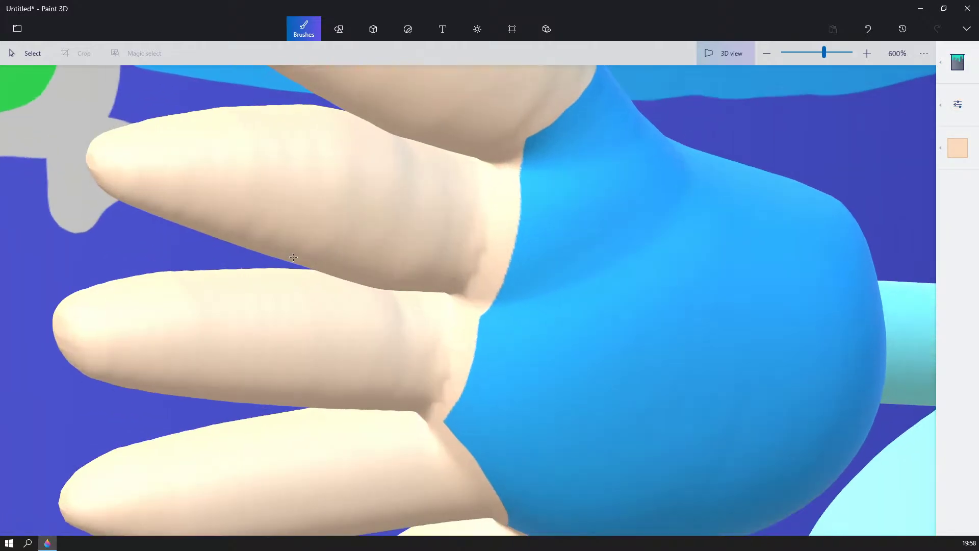
{"action": "scroll", "coordinate": [293, 257], "scroll_direction": "down", "scroll_amount": 1}
{"action": "scroll", "coordinate": [426, 273], "scroll_direction": "down", "scroll_amount": 4}
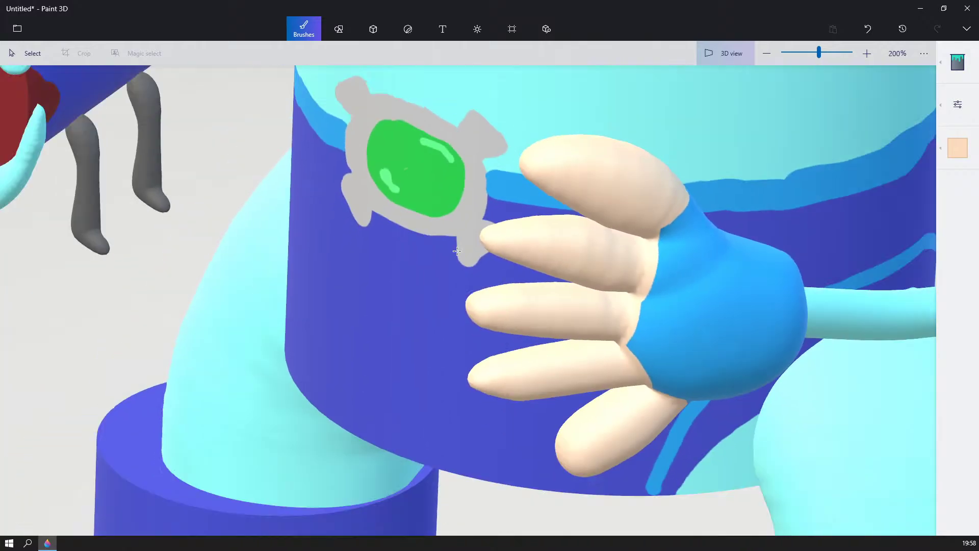
{"action": "middle_click_drag", "start_coordinate": [457, 250], "coordinate": [630, 398]}
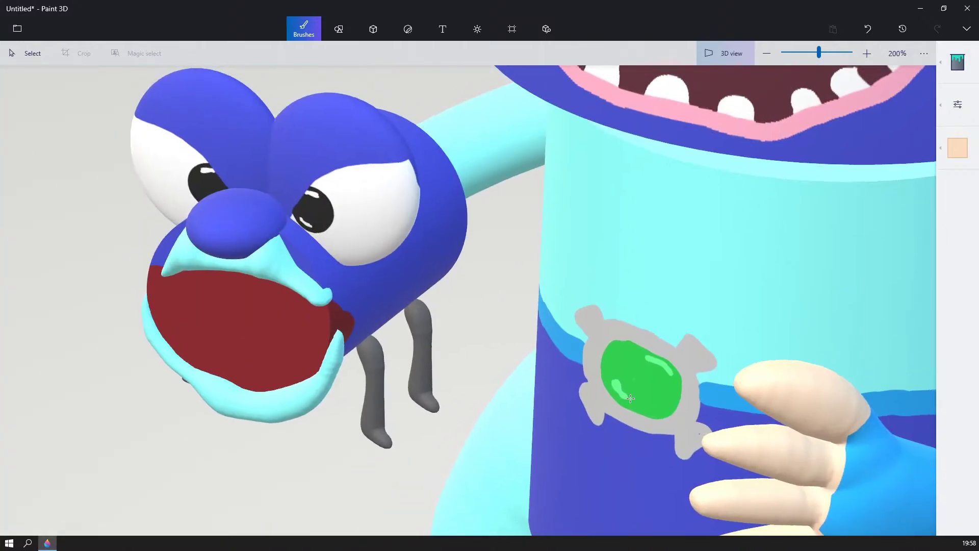
{"action": "right_click_drag", "start_coordinate": [513, 362], "coordinate": [766, 252]}
{"action": "scroll", "coordinate": [646, 280], "scroll_direction": "down", "scroll_amount": 5}
{"action": "middle_click_drag", "start_coordinate": [809, 251], "coordinate": [504, 280]}
{"action": "scroll", "coordinate": [744, 261], "scroll_direction": "down", "scroll_amount": 3}
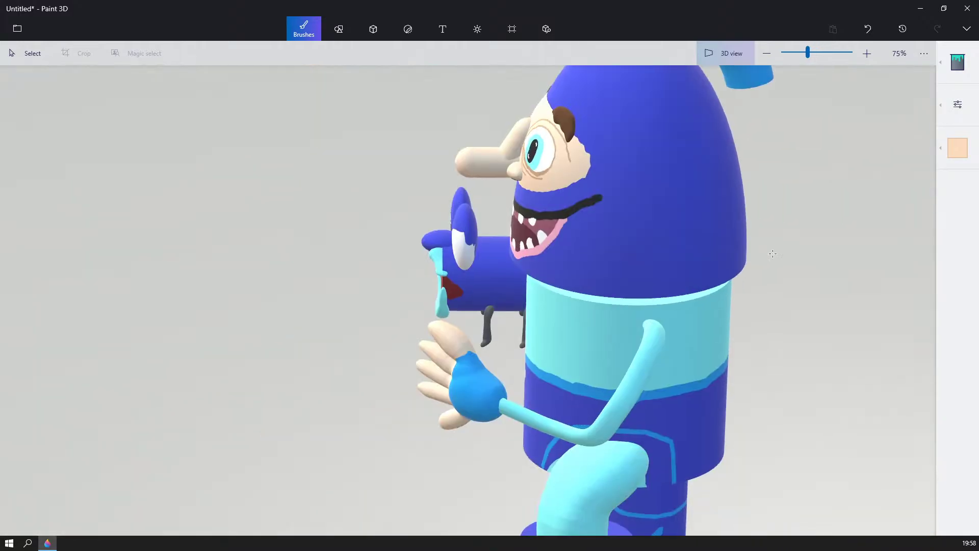
{"action": "right_click_drag", "start_coordinate": [769, 252], "coordinate": [591, 279]}
{"action": "mouse_move", "coordinate": [591, 279]}
{"action": "middle_mouse_down"}
{"action": "mouse_move", "coordinate": [818, 283]}
{"action": "mouse_move", "coordinate": [879, 206]}
{"action": "middle_mouse_up"}
{"action": "scroll", "coordinate": [841, 288], "scroll_direction": "up", "scroll_amount": 2}
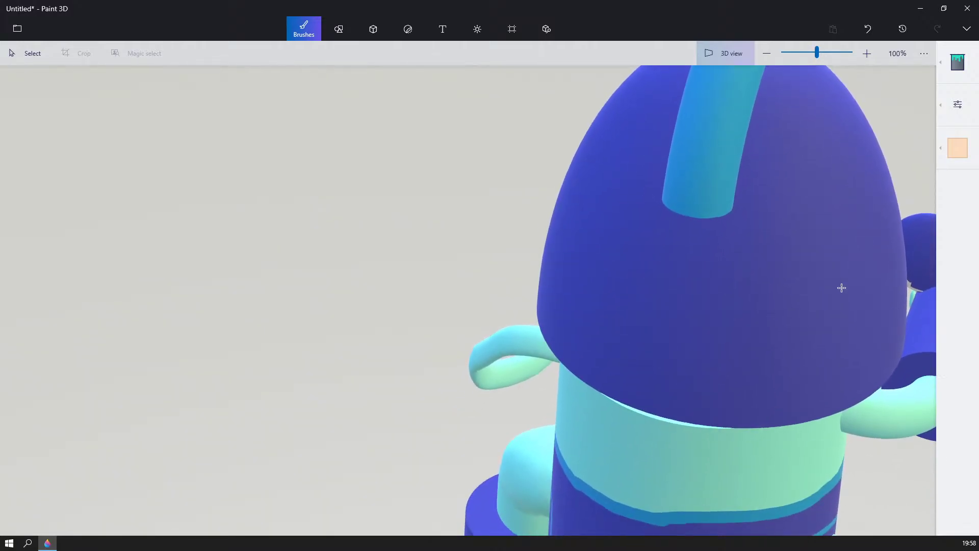
{"action": "middle_click_drag", "start_coordinate": [841, 288], "coordinate": [856, 233]}
{"action": "scroll", "coordinate": [850, 251], "scroll_direction": "up", "scroll_amount": 2}
- Examine the character's front, including the buckle, creature arm, hand and face, from several angles
{"action": "right_click_drag", "start_coordinate": [729, 290], "coordinate": [463, 253]}
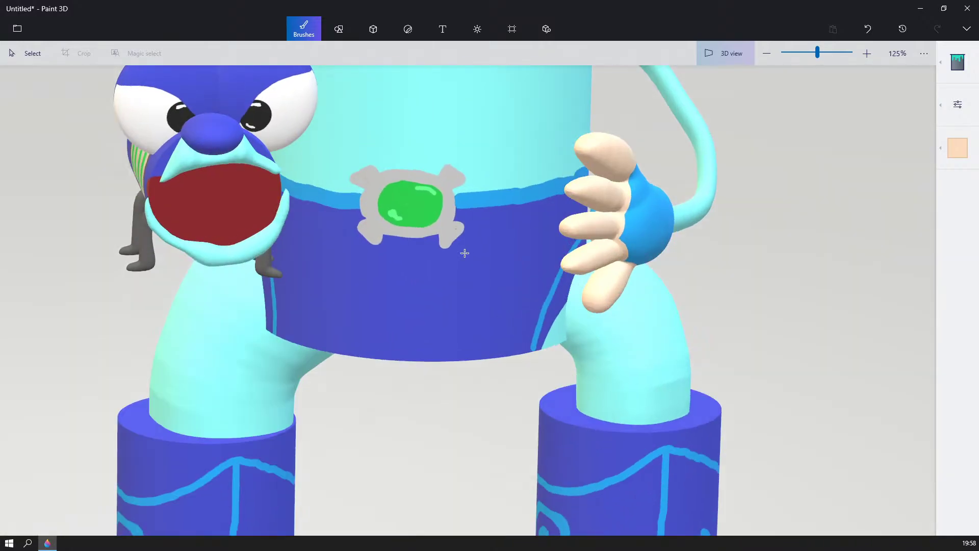
{"action": "middle_click_drag", "start_coordinate": [463, 253], "coordinate": [680, 386]}
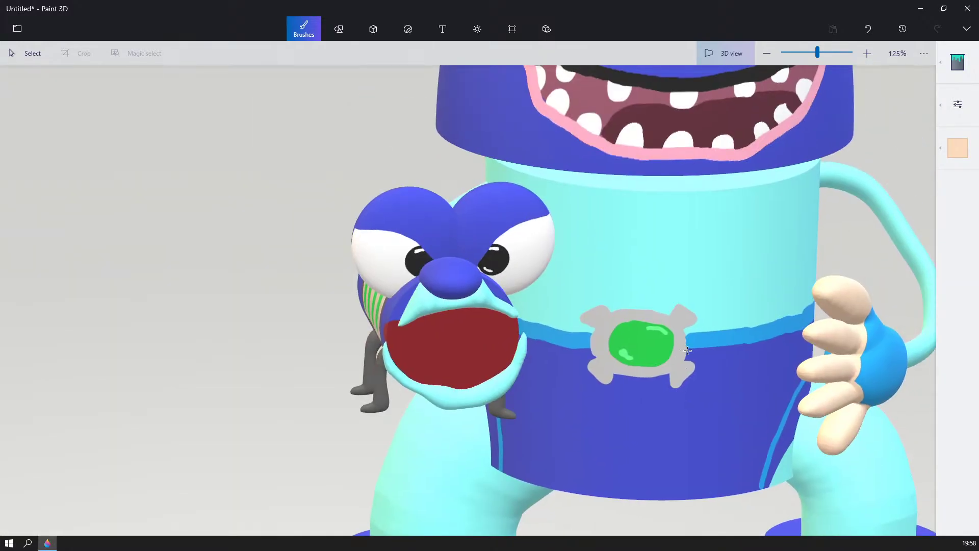
{"action": "middle_click_drag", "start_coordinate": [686, 354], "coordinate": [712, 312]}
{"action": "scroll", "coordinate": [714, 285], "scroll_direction": "up", "scroll_amount": 2}
{"action": "right_click_drag", "start_coordinate": [667, 402], "coordinate": [672, 376]}
{"action": "scroll", "coordinate": [730, 343], "scroll_direction": "down", "scroll_amount": 2}
{"action": "middle_click_drag", "start_coordinate": [715, 370], "coordinate": [713, 377]}
{"action": "scroll", "coordinate": [713, 376], "scroll_direction": "down", "scroll_amount": 2}
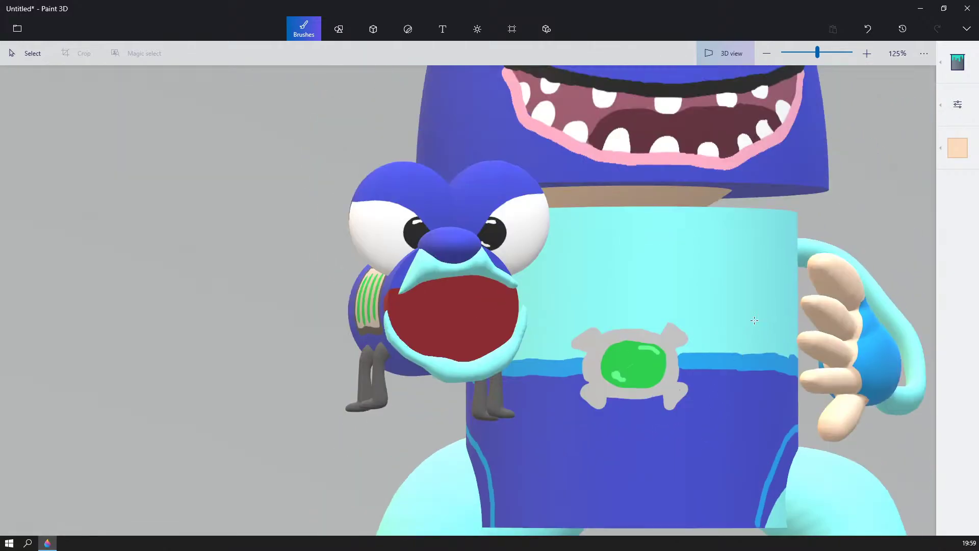
{"action": "middle_click_drag", "start_coordinate": [720, 252], "coordinate": [712, 306]}
{"action": "scroll", "coordinate": [711, 306], "scroll_direction": "down", "scroll_amount": 1}
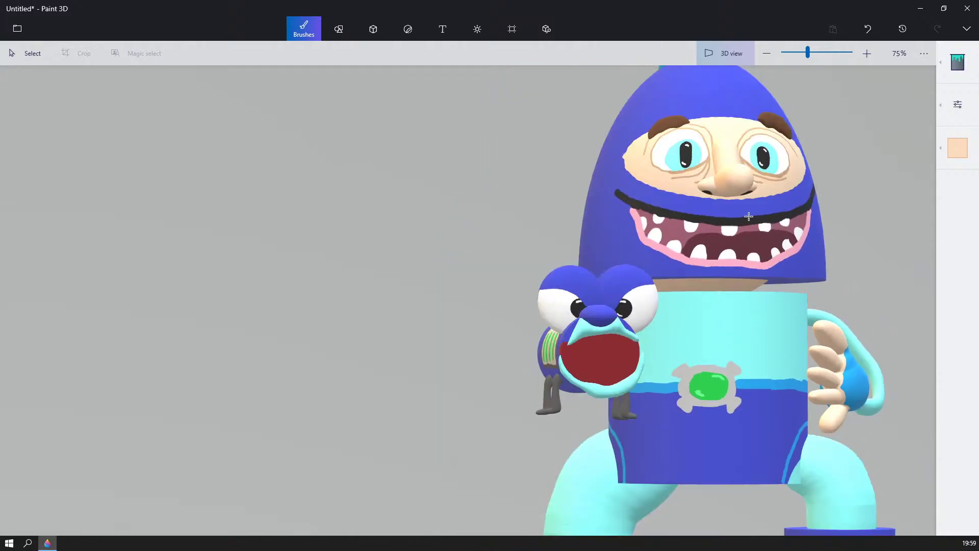
{"action": "right_click_drag", "start_coordinate": [877, 208], "coordinate": [850, 286]}
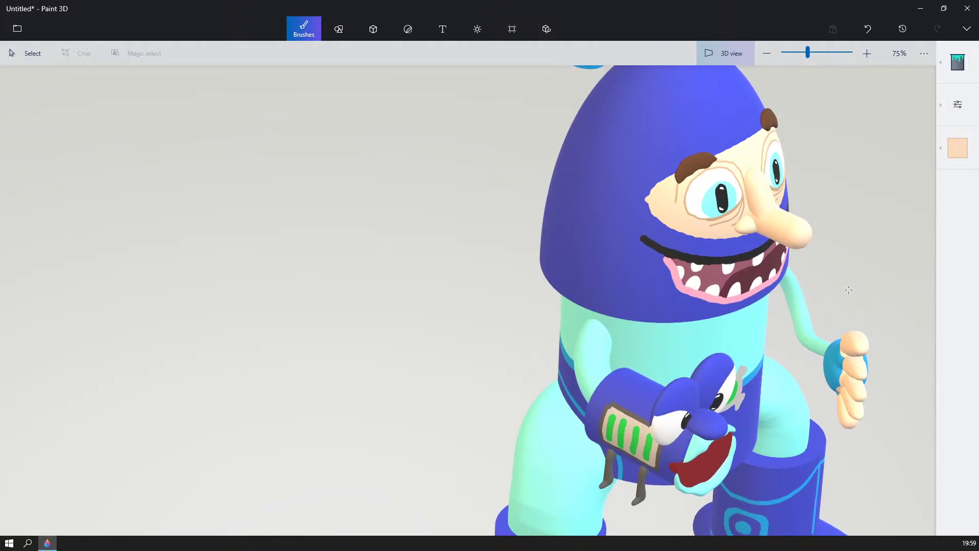
- Paint two adjoining light-cyan ovals with the marker on the creature arm's blue cylinder, above the panel with green bars
{"action": "scroll", "coordinate": [736, 347], "scroll_direction": "up", "scroll_amount": 5}
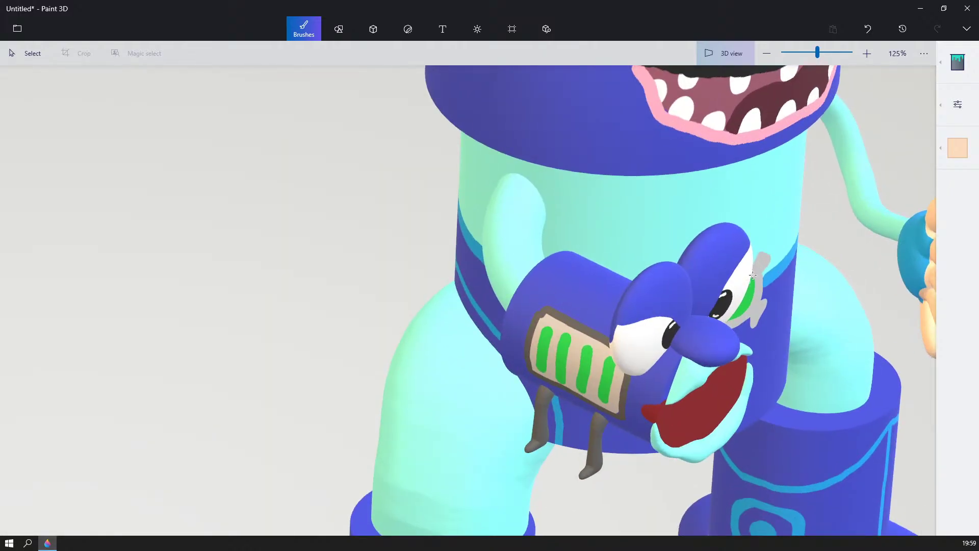
{"action": "left_click_drag", "start_coordinate": [715, 302], "coordinate": [731, 255]}
{"action": "middle_click_drag", "start_coordinate": [730, 255], "coordinate": [412, 234]}
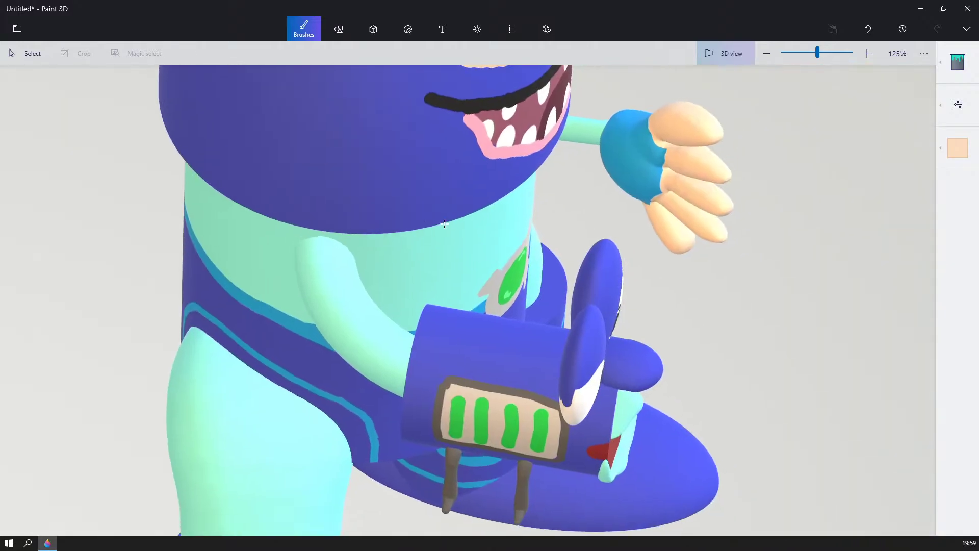
{"action": "scroll", "coordinate": [429, 240], "scroll_direction": "up", "scroll_amount": 2}
{"action": "middle_click_drag", "start_coordinate": [505, 300], "coordinate": [551, 232]}
{"action": "scroll", "coordinate": [559, 231], "scroll_direction": "up", "scroll_amount": 1}
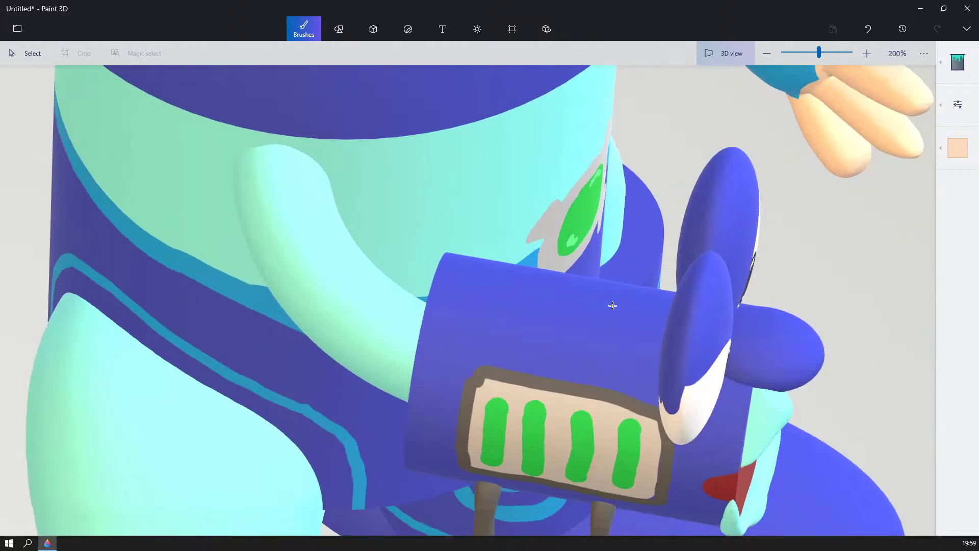
{"action": "scroll", "coordinate": [613, 305], "scroll_direction": "up", "scroll_amount": 3}
{"action": "scroll", "coordinate": [579, 293], "scroll_direction": "down", "scroll_amount": 2}
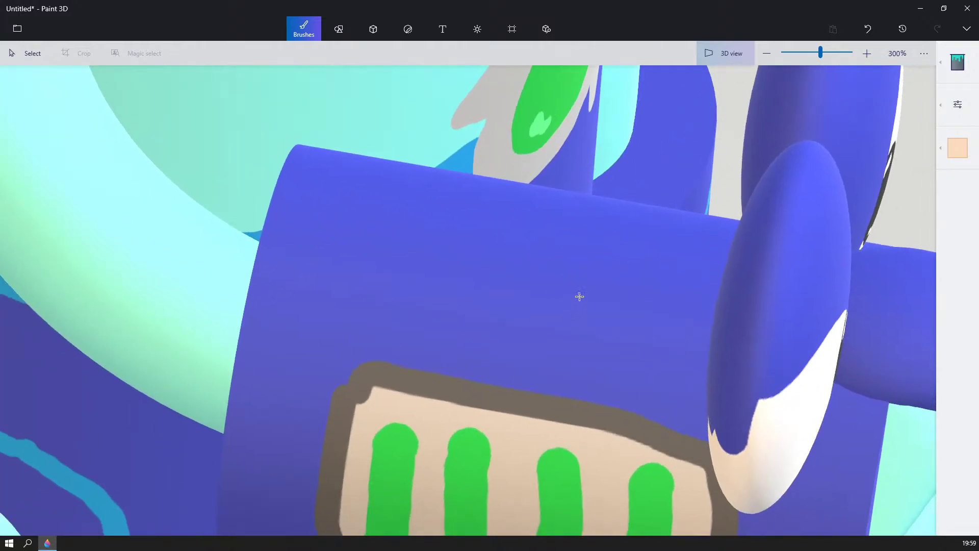
{"action": "left_click", "coordinate": [947, 151]}
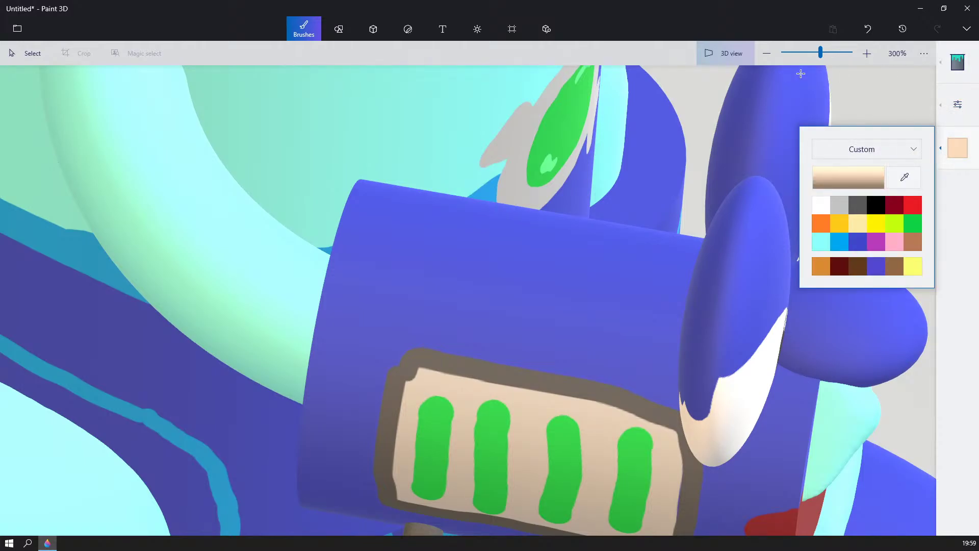
{"action": "left_click", "coordinate": [949, 72]}
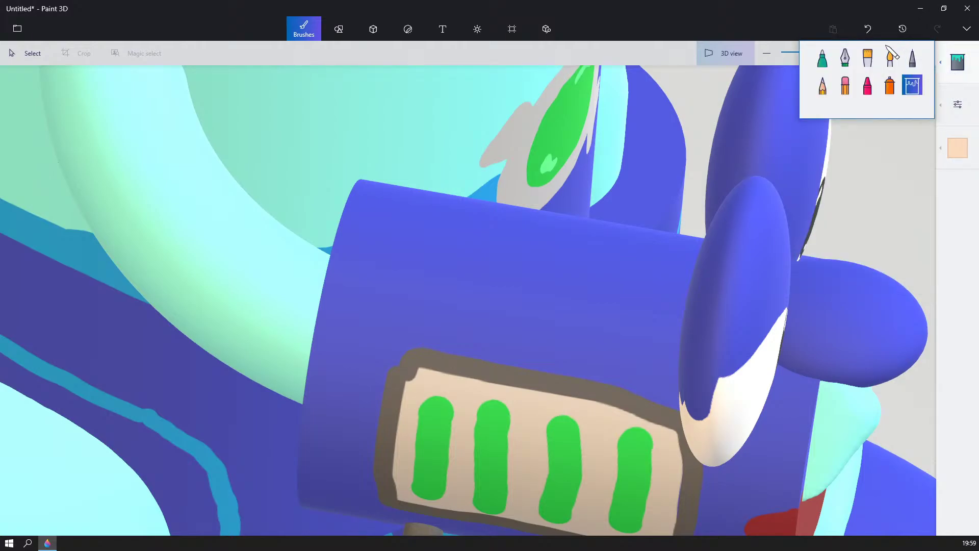
{"action": "left_click", "coordinate": [822, 57]}
{"action": "left_click", "coordinate": [954, 152]}
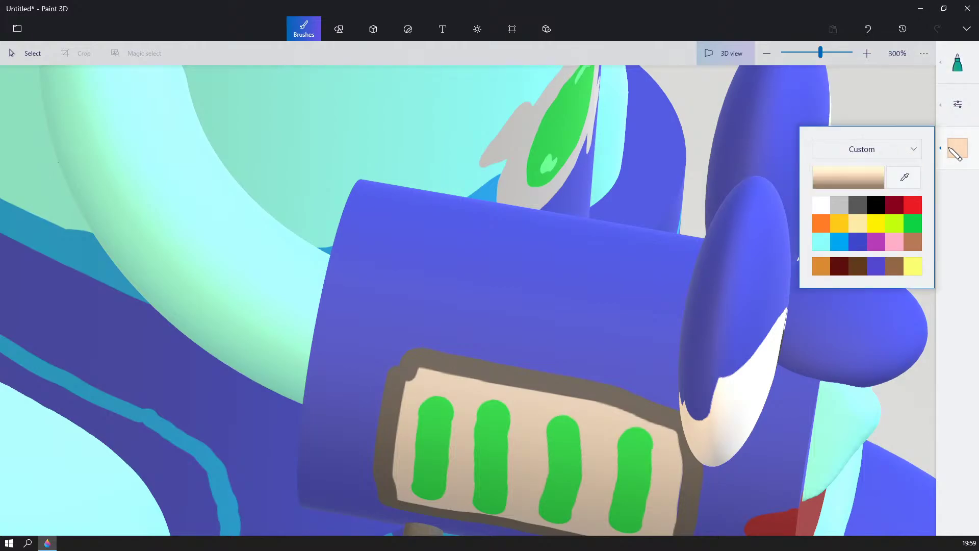
{"action": "left_click", "coordinate": [822, 242]}
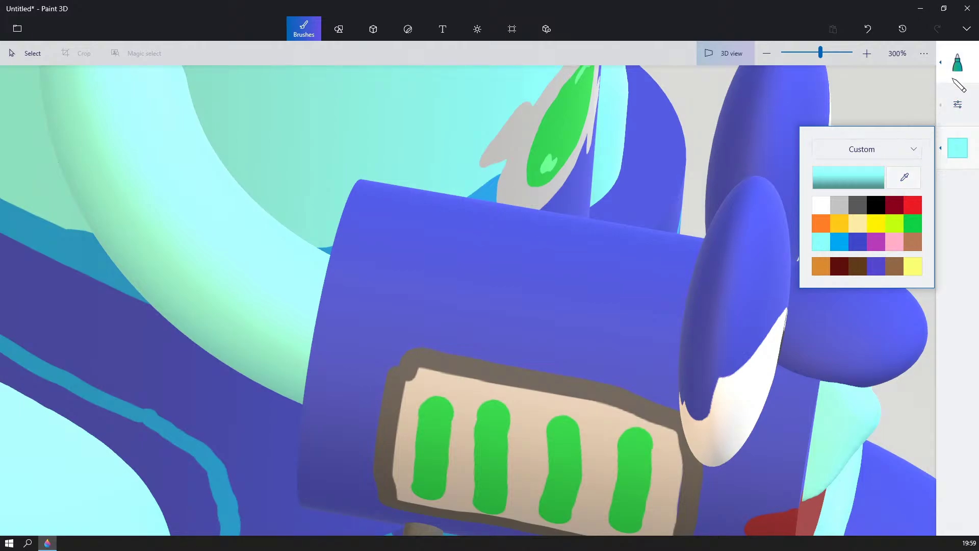
{"action": "left_click", "coordinate": [958, 85]}
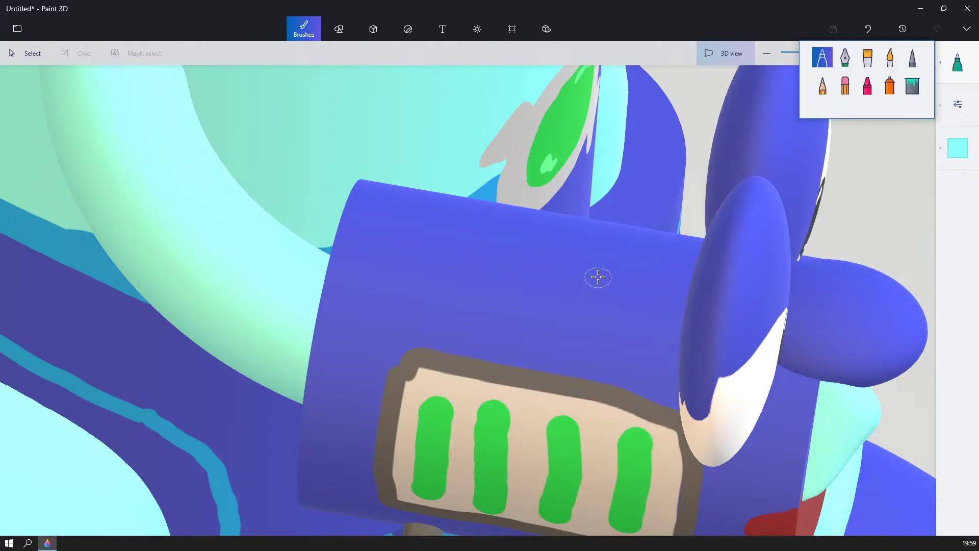
{"action": "mouse_move", "coordinate": [604, 277]}
{"action": "left_mouse_down"}
{"action": "mouse_move", "coordinate": [587, 278]}
{"action": "mouse_move", "coordinate": [582, 306]}
{"action": "mouse_move", "coordinate": [605, 304]}
{"action": "mouse_move", "coordinate": [610, 288]}
{"action": "left_mouse_up"}
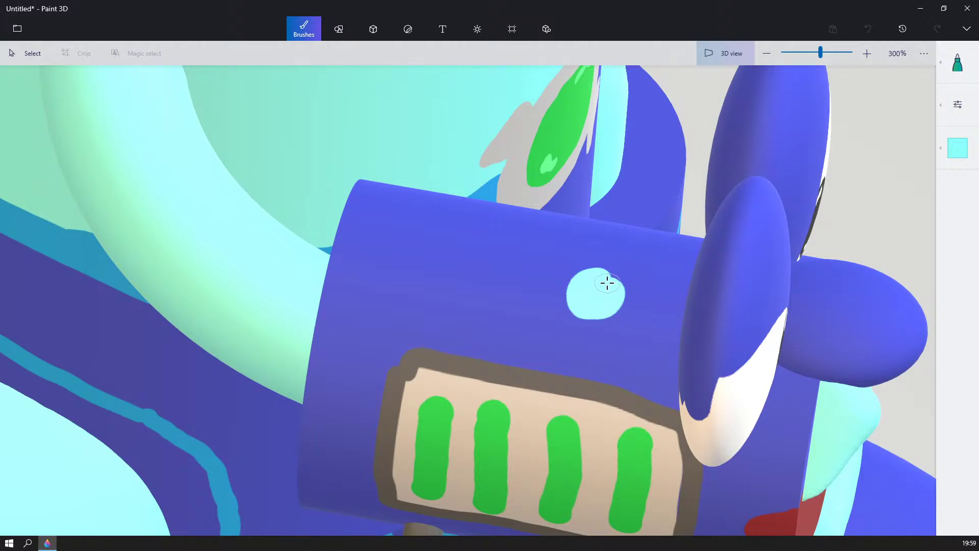
{"action": "mouse_move", "coordinate": [647, 277]}
{"action": "left_mouse_down"}
{"action": "mouse_move", "coordinate": [634, 305]}
{"action": "mouse_move", "coordinate": [676, 298]}
{"action": "mouse_move", "coordinate": [660, 280]}
{"action": "left_mouse_up"}
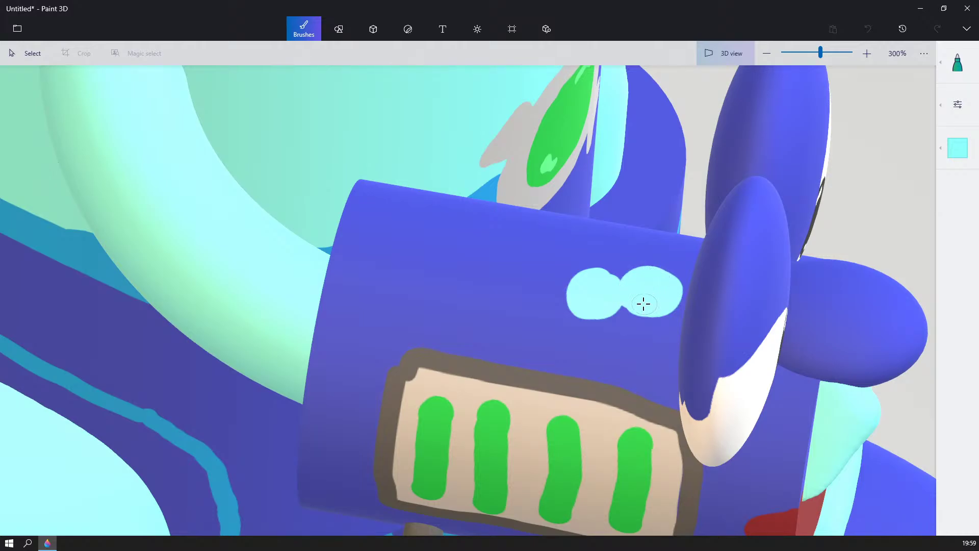
- Paint white eyes over the lower parts of the two light-cyan ovals, leaving cyan eyelids above
{"action": "scroll", "coordinate": [635, 297], "scroll_direction": "up", "scroll_amount": 5}
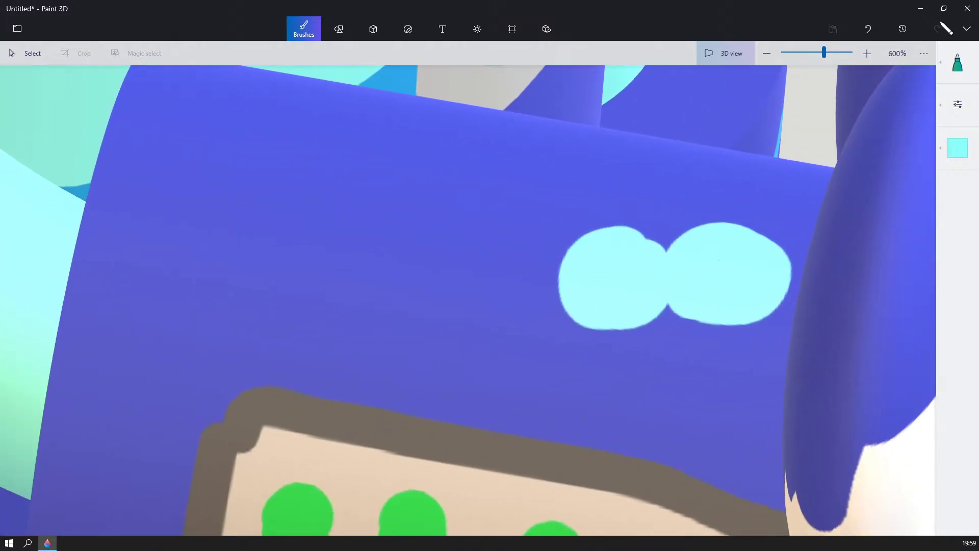
{"action": "left_click", "coordinate": [957, 148]}
{"action": "left_click", "coordinate": [820, 206]}
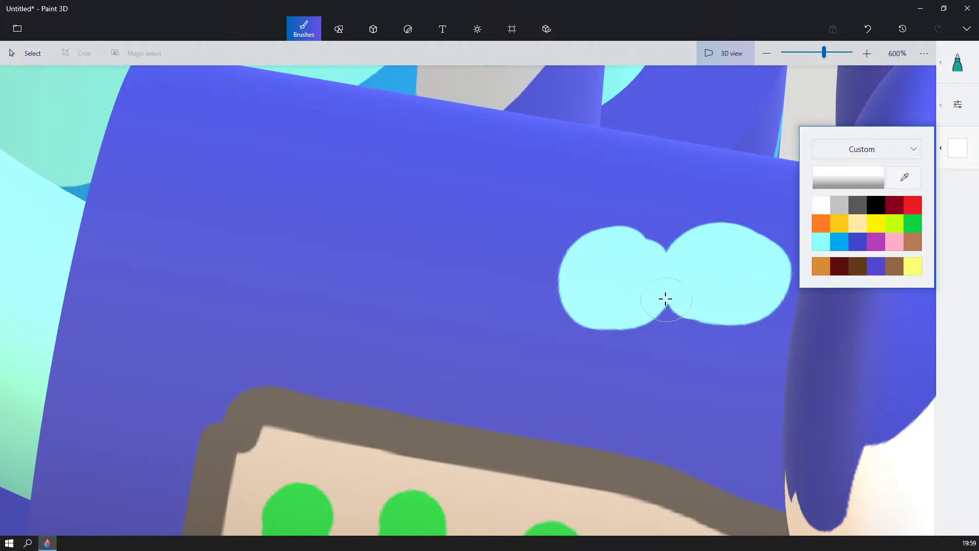
{"action": "mouse_move", "coordinate": [645, 291]}
{"action": "left_mouse_down"}
{"action": "mouse_move", "coordinate": [629, 304]}
{"action": "mouse_move", "coordinate": [579, 284]}
{"action": "mouse_move", "coordinate": [596, 307]}
{"action": "mouse_move", "coordinate": [605, 286]}
{"action": "mouse_move", "coordinate": [568, 280]}
{"action": "mouse_move", "coordinate": [625, 287]}
{"action": "left_mouse_up"}
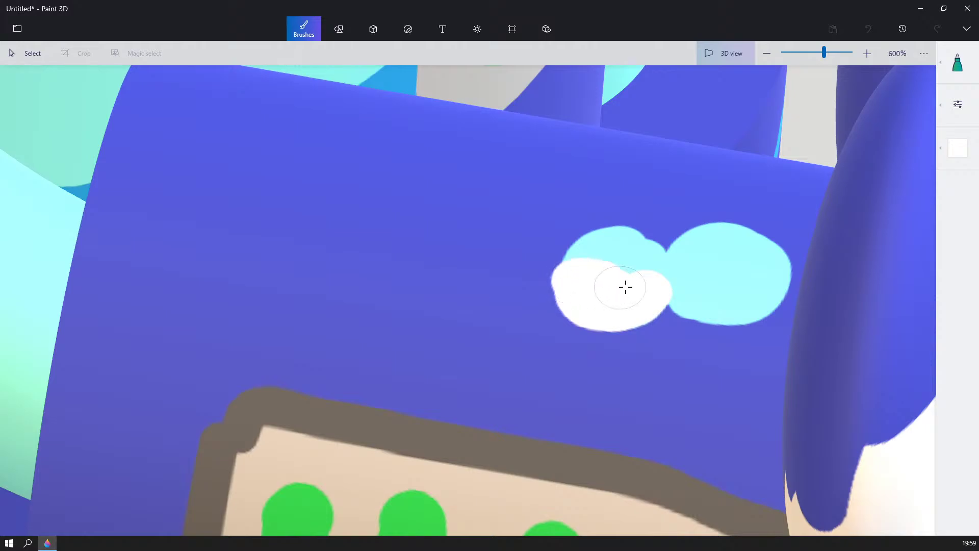
{"action": "mouse_move", "coordinate": [686, 293]}
{"action": "left_mouse_down"}
{"action": "mouse_move", "coordinate": [714, 304]}
{"action": "mouse_move", "coordinate": [772, 292]}
{"action": "mouse_move", "coordinate": [778, 262]}
{"action": "mouse_move", "coordinate": [687, 291]}
{"action": "left_mouse_up"}
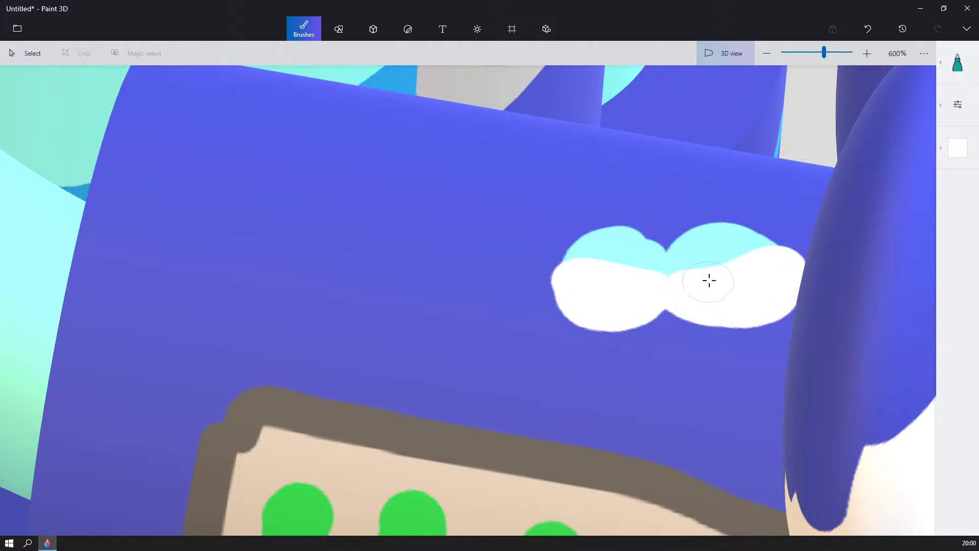
- Paint a round light-cyan nose between and just below the two white eyes
{"action": "scroll", "coordinate": [709, 279], "scroll_direction": "up", "scroll_amount": 4}
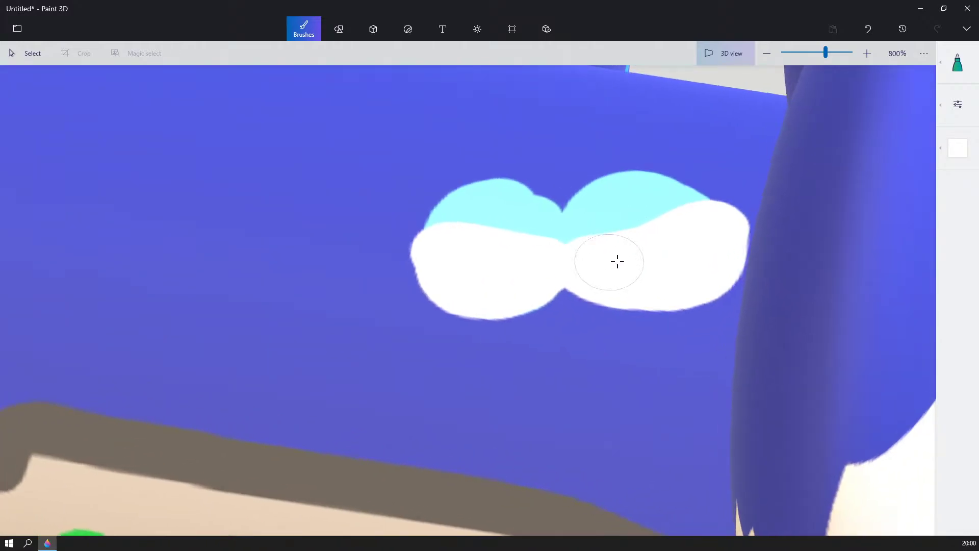
{"action": "right_click_drag", "start_coordinate": [617, 261], "coordinate": [627, 267]}
{"action": "left_click", "coordinate": [958, 62]}
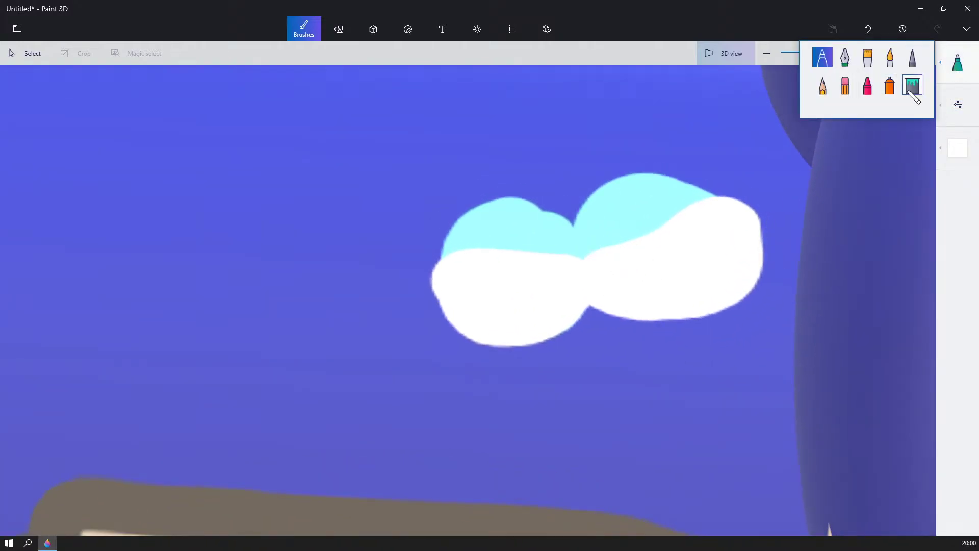
{"action": "left_click", "coordinate": [957, 148]}
{"action": "left_click", "coordinate": [821, 242]}
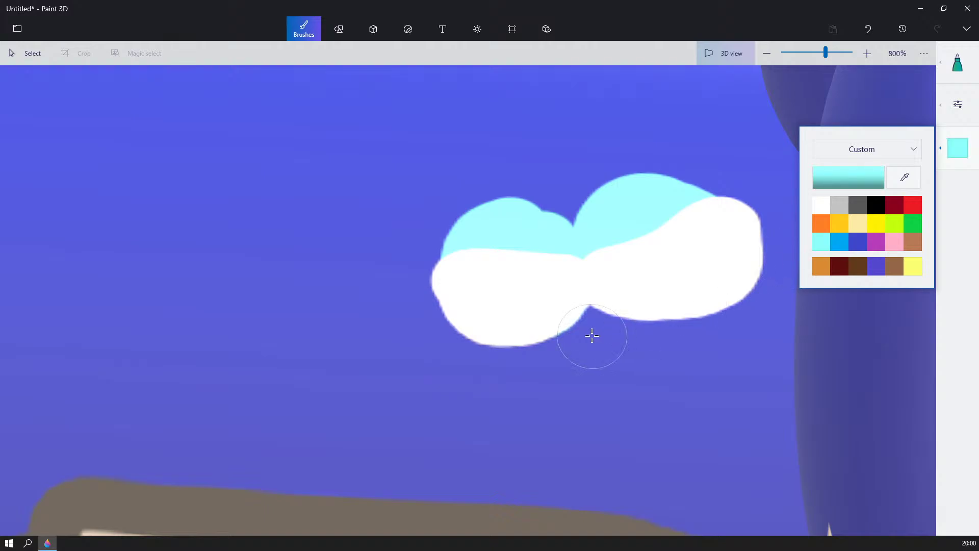
{"action": "left_click", "coordinate": [619, 317]}
{"action": "mouse_move", "coordinate": [618, 316]}
{"action": "left_mouse_down"}
{"action": "mouse_move", "coordinate": [649, 326]}
{"action": "mouse_move", "coordinate": [636, 307]}
{"action": "left_mouse_up"}
- Add a single black pupil dot to each white eye of the small painted face
{"action": "left_click", "coordinate": [957, 148]}
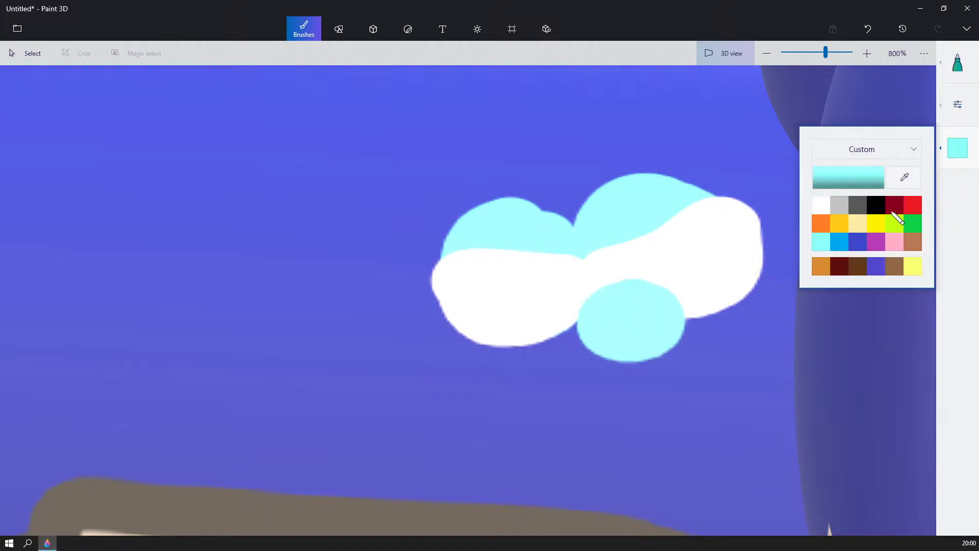
{"action": "left_click", "coordinate": [875, 205]}
{"action": "left_click", "coordinate": [565, 296]}
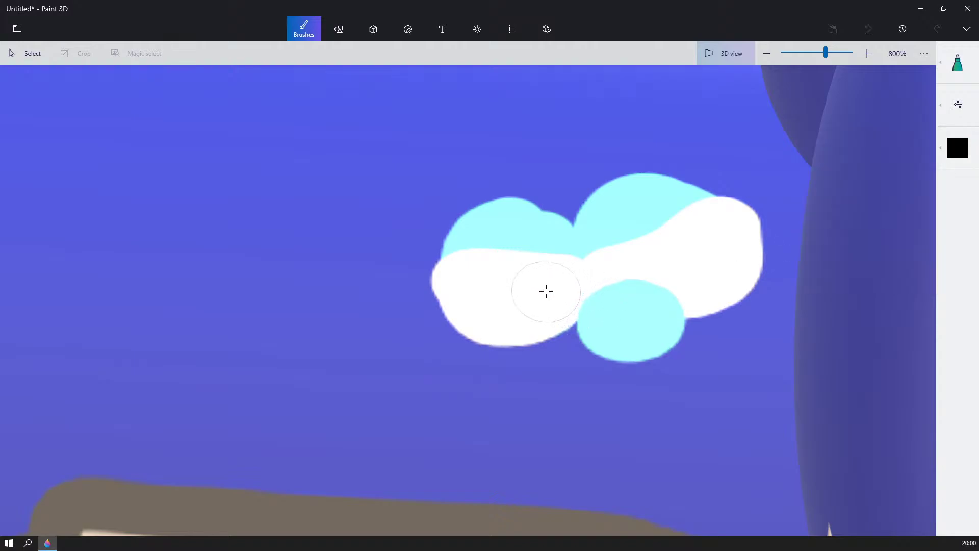
{"action": "left_click", "coordinate": [545, 291]}
{"action": "left_click", "coordinate": [730, 237]}
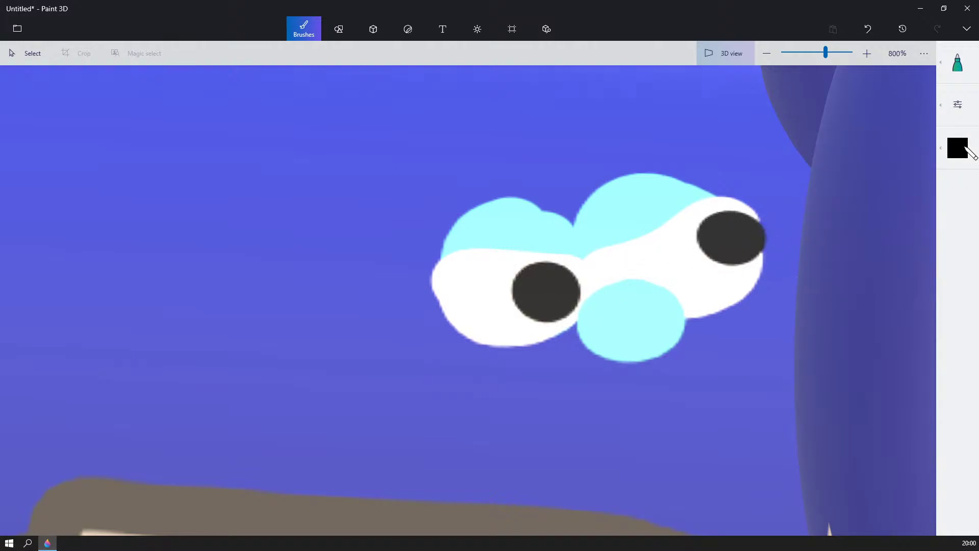
- Set the marker thickness to 6 px and outline a wide grinning mouth in bright blue beneath the nose
{"action": "left_click", "coordinate": [957, 148]}
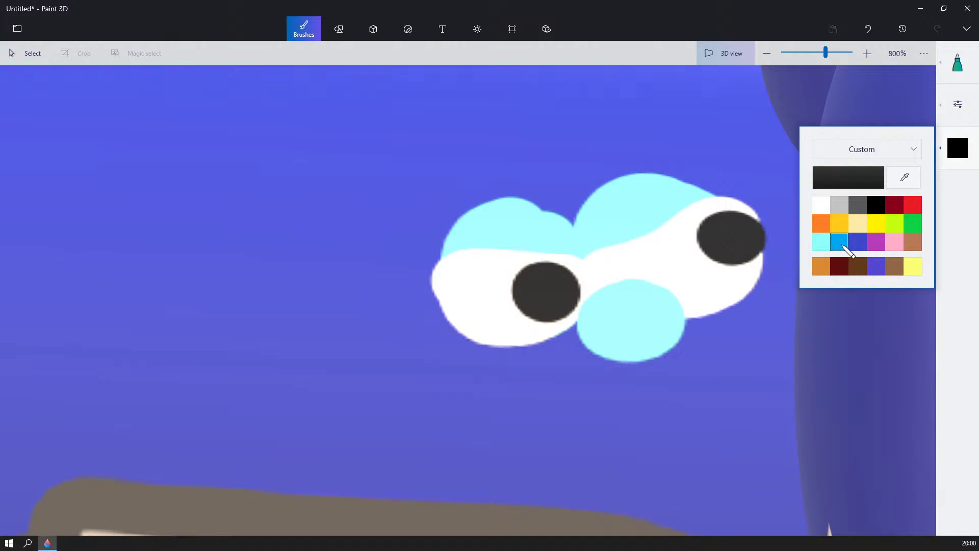
{"action": "left_click", "coordinate": [839, 241]}
{"action": "left_click", "coordinate": [957, 64]}
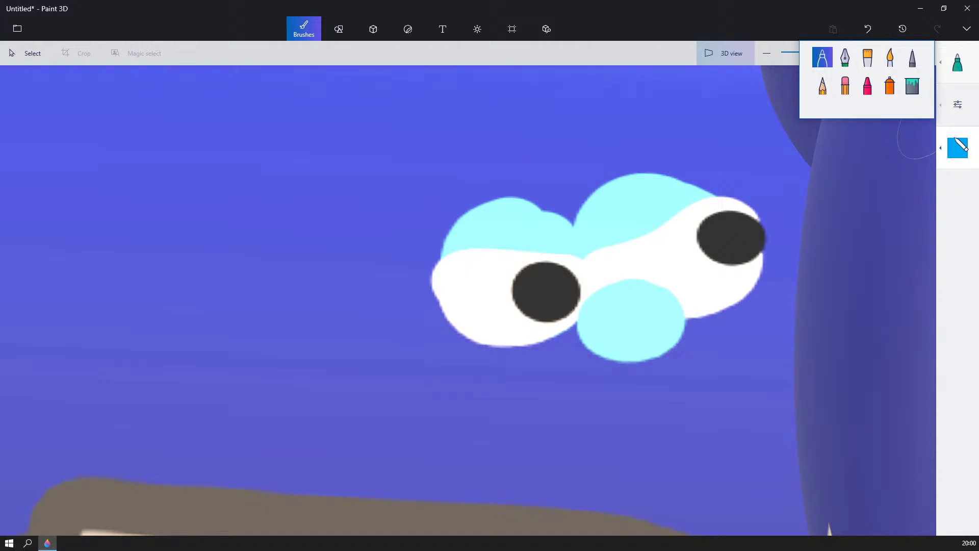
{"action": "left_click", "coordinate": [957, 147]}
{"action": "left_click", "coordinate": [957, 104]}
{"action": "left_click_drag", "start_coordinate": [829, 116], "coordinate": [819, 117]}
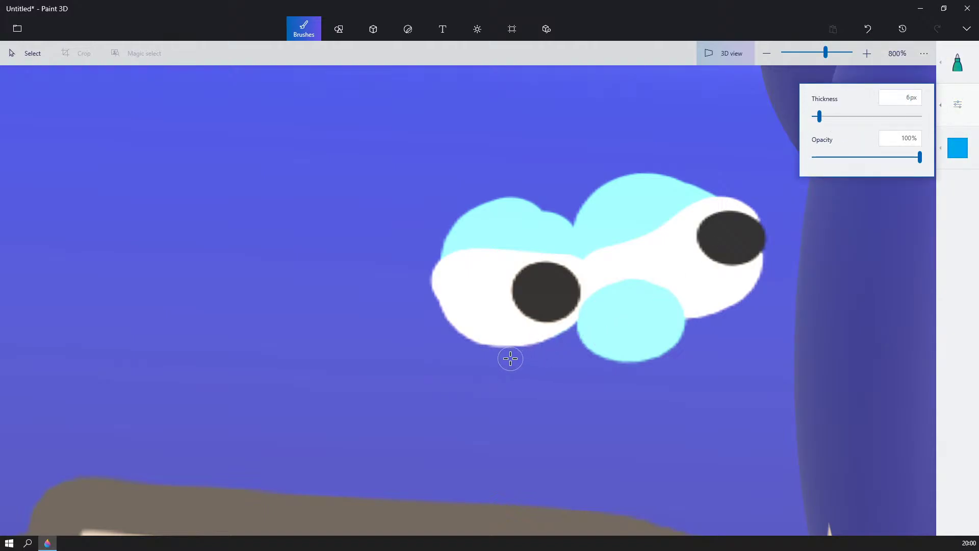
{"action": "mouse_move", "coordinate": [510, 358]}
{"action": "left_mouse_down"}
{"action": "mouse_move", "coordinate": [573, 343]}
{"action": "mouse_move", "coordinate": [569, 334]}
{"action": "mouse_move", "coordinate": [607, 369]}
{"action": "mouse_move", "coordinate": [640, 368]}
{"action": "mouse_move", "coordinate": [696, 321]}
{"action": "mouse_move", "coordinate": [738, 330]}
{"action": "mouse_move", "coordinate": [619, 372]}
{"action": "mouse_move", "coordinate": [563, 358]}
{"action": "mouse_move", "coordinate": [522, 361]}
{"action": "mouse_move", "coordinate": [530, 396]}
{"action": "mouse_move", "coordinate": [636, 430]}
{"action": "mouse_move", "coordinate": [701, 408]}
{"action": "mouse_move", "coordinate": [736, 335]}
{"action": "left_mouse_up"}
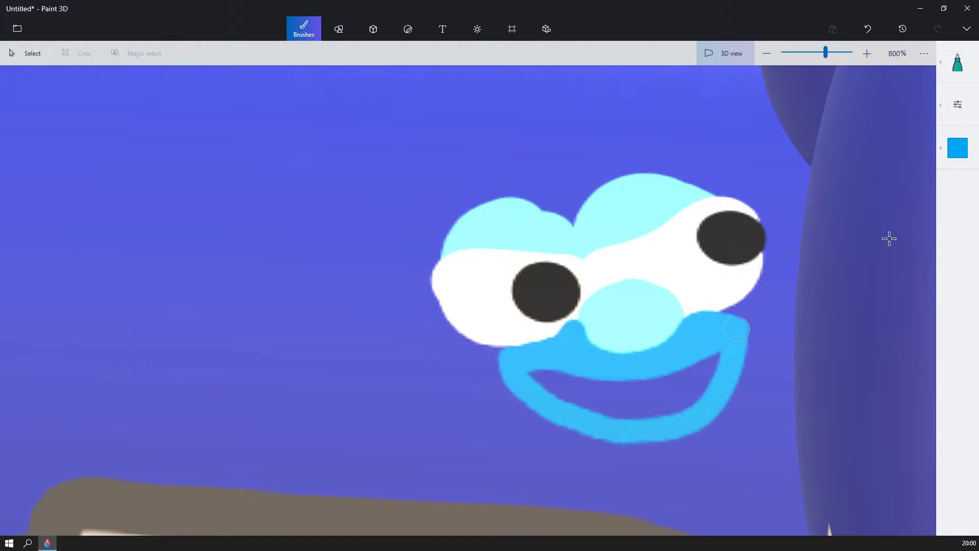
- Mix the mauve colour 8e596a and paint the inside of the blue-outlined mouth with it
{"action": "left_click", "coordinate": [957, 76]}
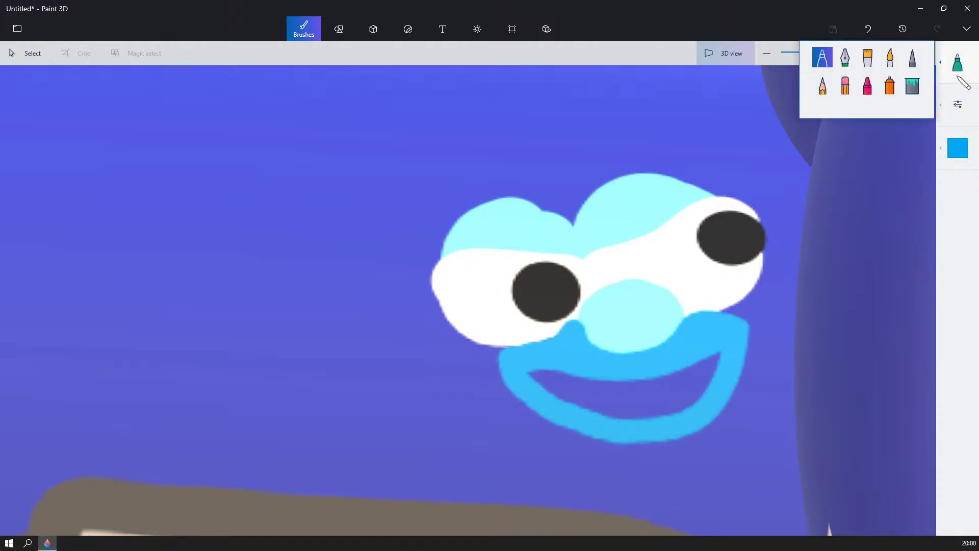
{"action": "left_click", "coordinate": [960, 155]}
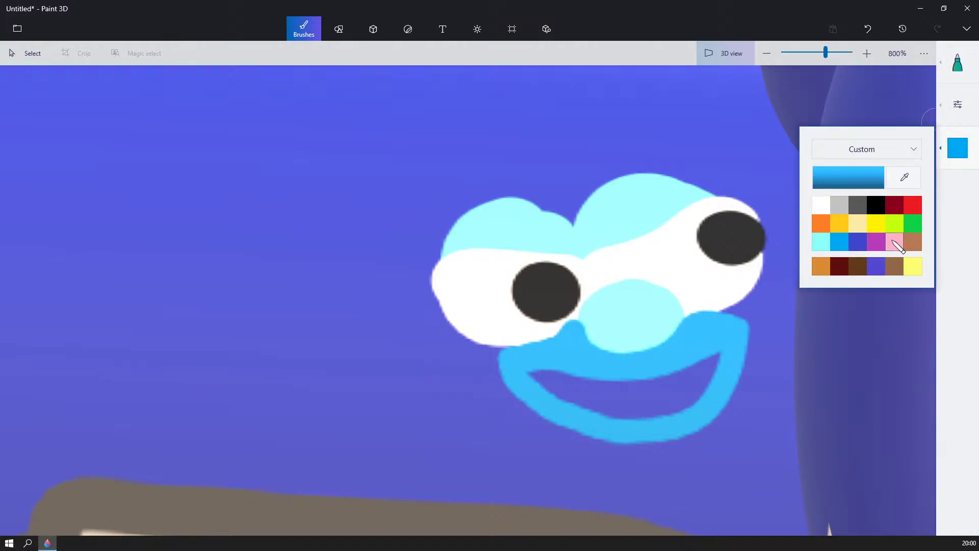
{"action": "left_click", "coordinate": [895, 242]}
{"action": "left_click", "coordinate": [857, 180]}
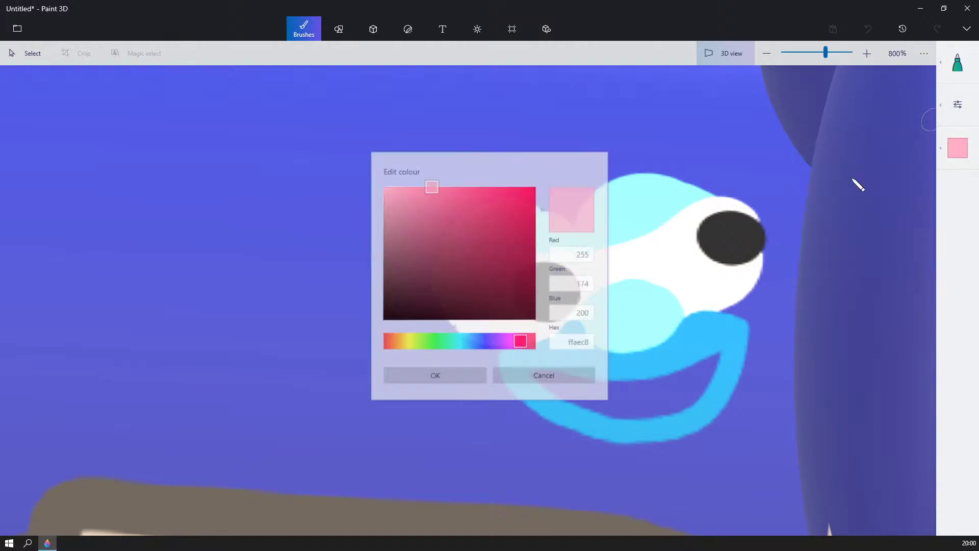
{"action": "left_click", "coordinate": [440, 247]}
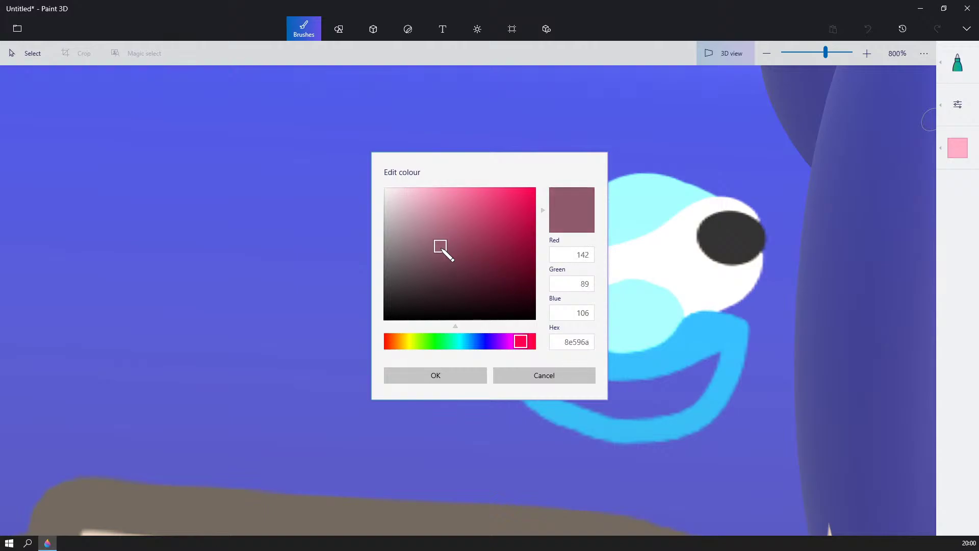
{"action": "left_click", "coordinate": [440, 376]}
{"action": "mouse_move", "coordinate": [720, 353]}
{"action": "left_mouse_down"}
{"action": "mouse_move", "coordinate": [674, 403]}
{"action": "mouse_move", "coordinate": [622, 411]}
{"action": "mouse_move", "coordinate": [572, 398]}
{"action": "left_mouse_up"}
{"action": "mouse_move", "coordinate": [532, 375]}
{"action": "left_mouse_down"}
{"action": "mouse_move", "coordinate": [642, 392]}
{"action": "mouse_move", "coordinate": [711, 354]}
{"action": "mouse_move", "coordinate": [585, 387]}
{"action": "mouse_move", "coordinate": [695, 373]}
{"action": "mouse_move", "coordinate": [708, 355]}
{"action": "left_mouse_up"}
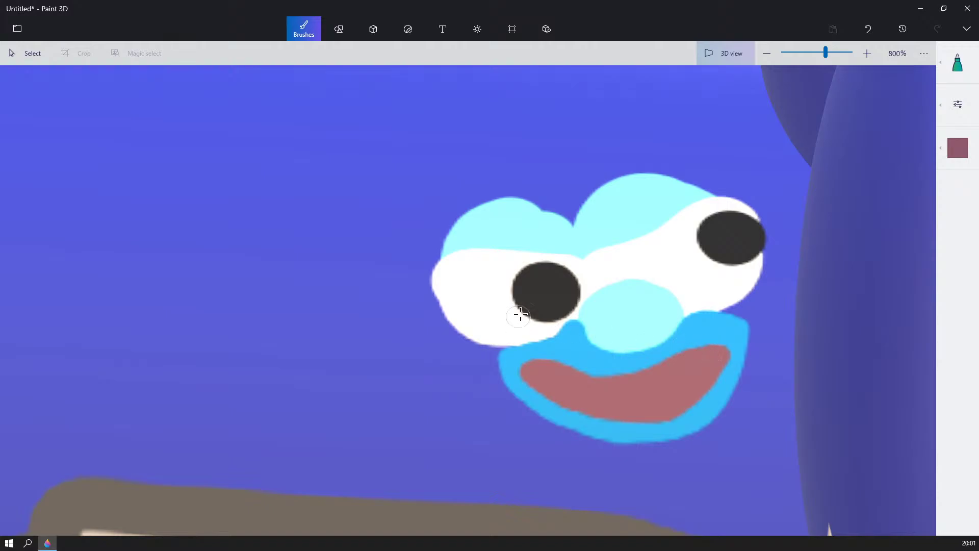
- Outline a roughly rectangular light-cyan body extending from the small face, beside the mouth and above the panel
{"action": "left_click", "coordinate": [957, 149]}
{"action": "left_click", "coordinate": [838, 243]}
{"action": "left_click", "coordinate": [957, 63]}
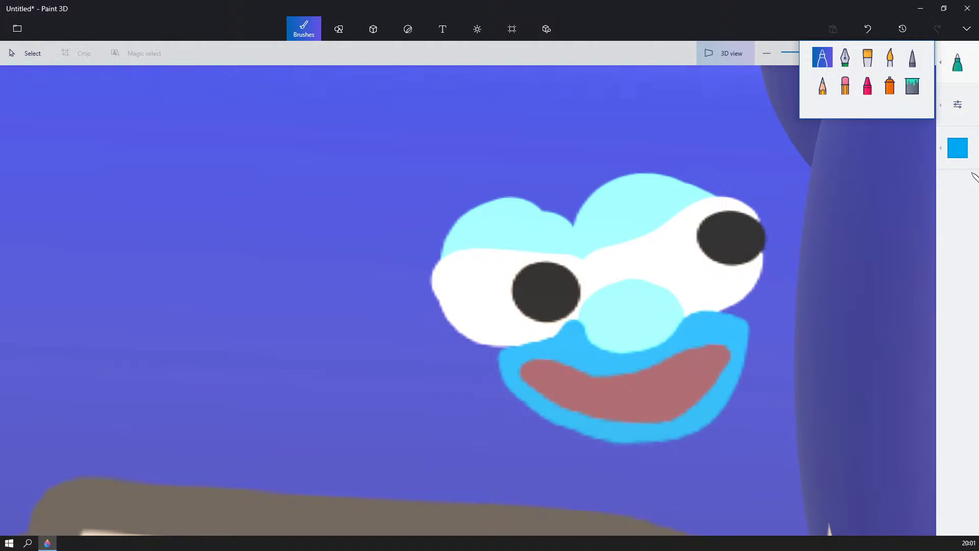
{"action": "left_click", "coordinate": [957, 148]}
{"action": "left_click", "coordinate": [820, 241]}
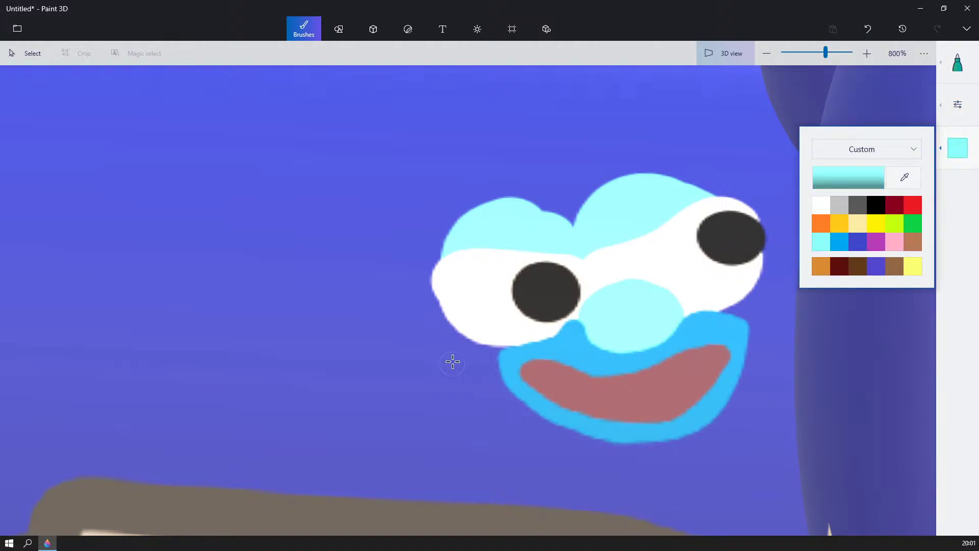
{"action": "mouse_move", "coordinate": [457, 345]}
{"action": "left_mouse_down"}
{"action": "mouse_move", "coordinate": [428, 339]}
{"action": "mouse_move", "coordinate": [255, 366]}
{"action": "mouse_move", "coordinate": [268, 448]}
{"action": "mouse_move", "coordinate": [440, 457]}
{"action": "mouse_move", "coordinate": [536, 431]}
{"action": "mouse_move", "coordinate": [477, 387]}
{"action": "mouse_move", "coordinate": [472, 365]}
{"action": "mouse_move", "coordinate": [485, 373]}
{"action": "mouse_move", "coordinate": [474, 352]}
{"action": "mouse_move", "coordinate": [276, 376]}
{"action": "mouse_move", "coordinate": [286, 422]}
{"action": "mouse_move", "coordinate": [275, 375]}
{"action": "left_mouse_up"}
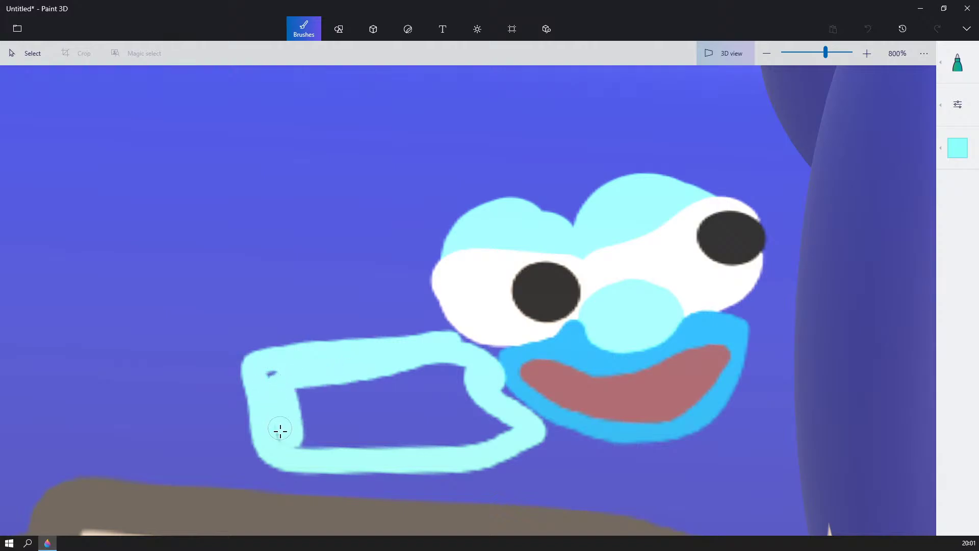
- Fill the inside of the small creature's outlined body completely with light cyan
{"action": "mouse_move", "coordinate": [280, 430]}
{"action": "left_mouse_down"}
{"action": "mouse_move", "coordinate": [389, 446]}
{"action": "mouse_move", "coordinate": [503, 433]}
{"action": "mouse_move", "coordinate": [449, 361]}
{"action": "mouse_move", "coordinate": [484, 412]}
{"action": "mouse_move", "coordinate": [499, 406]}
{"action": "left_mouse_up"}
{"action": "left_click_drag", "start_coordinate": [370, 377], "coordinate": [267, 373]}
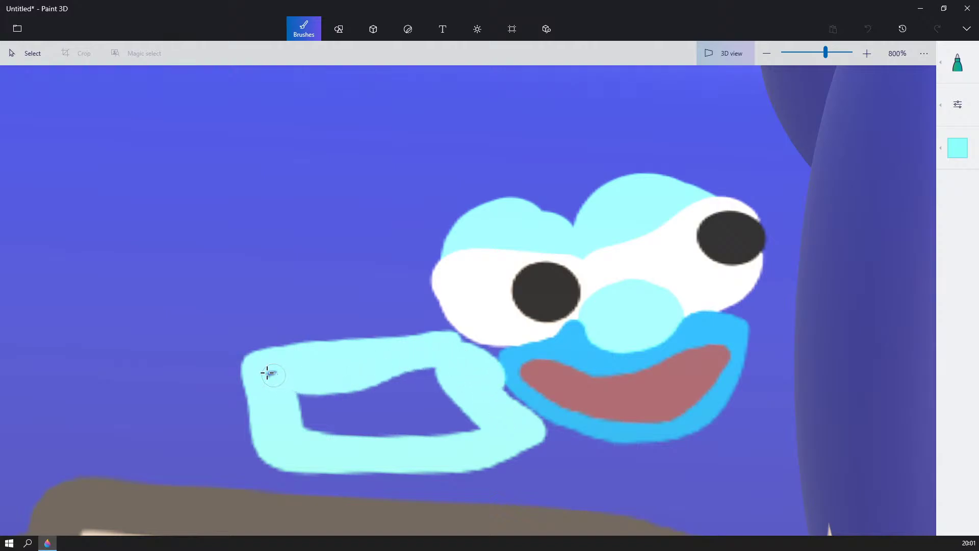
{"action": "mouse_move", "coordinate": [387, 377]}
{"action": "left_mouse_down"}
{"action": "mouse_move", "coordinate": [437, 371]}
{"action": "mouse_move", "coordinate": [306, 399]}
{"action": "mouse_move", "coordinate": [430, 396]}
{"action": "mouse_move", "coordinate": [427, 364]}
{"action": "left_mouse_up"}
{"action": "scroll", "coordinate": [373, 391], "scroll_direction": "down", "scroll_amount": 1}
{"action": "middle_click_drag", "start_coordinate": [373, 390], "coordinate": [431, 128]}
{"action": "scroll", "coordinate": [431, 128], "scroll_direction": "up", "scroll_amount": 1}
{"action": "scroll", "coordinate": [503, 372], "scroll_direction": "down", "scroll_amount": 2}
{"action": "scroll", "coordinate": [442, 273], "scroll_direction": "up", "scroll_amount": 1}
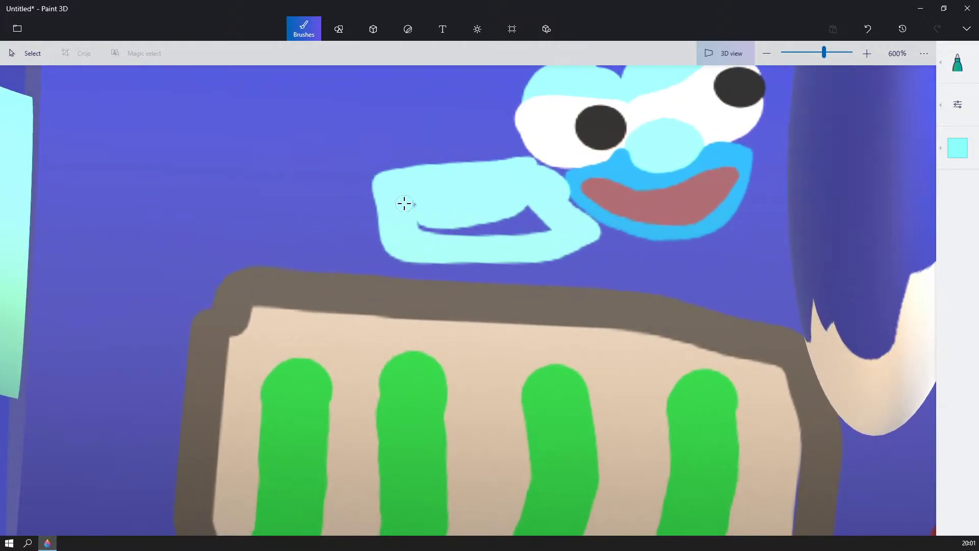
{"action": "left_click_drag", "start_coordinate": [456, 234], "coordinate": [537, 221]}
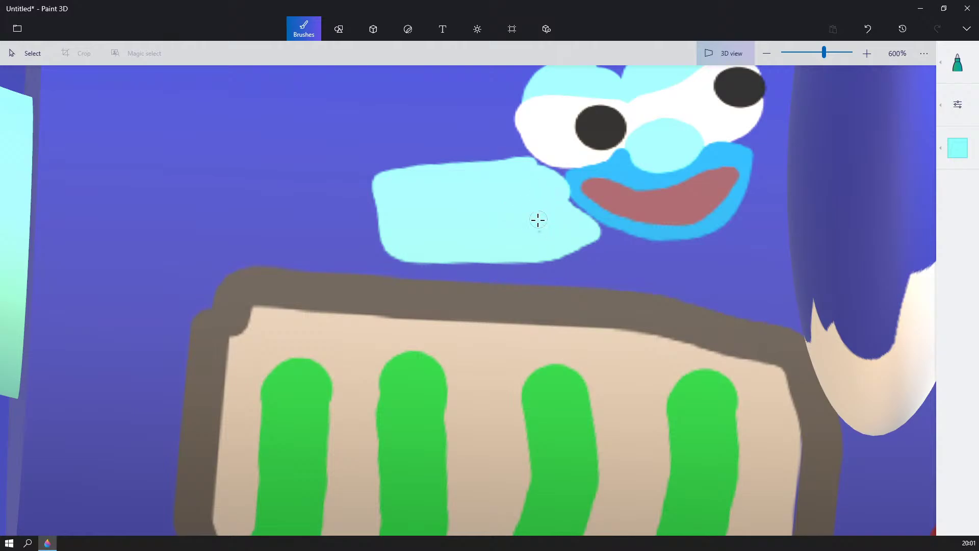
- Paint four short vertical green bars side by side on the small creature's light-cyan body
{"action": "middle_click_drag", "start_coordinate": [540, 227], "coordinate": [553, 300]}
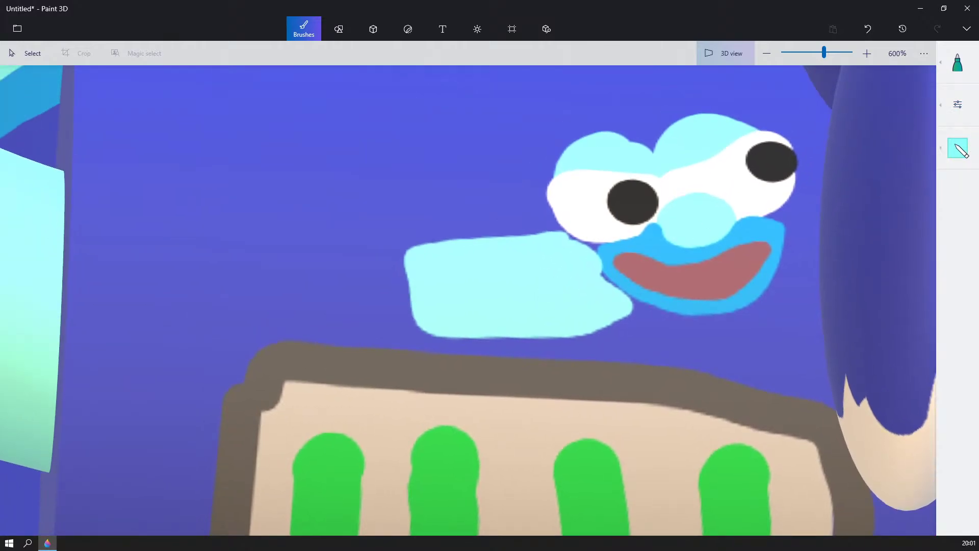
{"action": "left_click", "coordinate": [957, 148]}
{"action": "left_click", "coordinate": [912, 222]}
{"action": "left_click", "coordinate": [957, 63]}
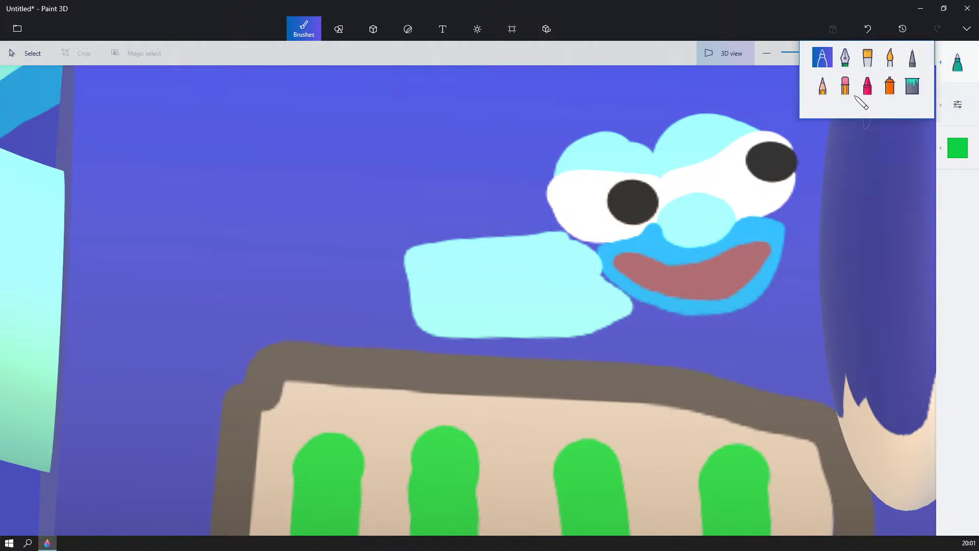
{"action": "mouse_move", "coordinate": [459, 268]}
{"action": "left_mouse_down"}
{"action": "mouse_move", "coordinate": [466, 292]}
{"action": "mouse_move", "coordinate": [509, 280]}
{"action": "mouse_move", "coordinate": [509, 294]}
{"action": "left_mouse_up"}
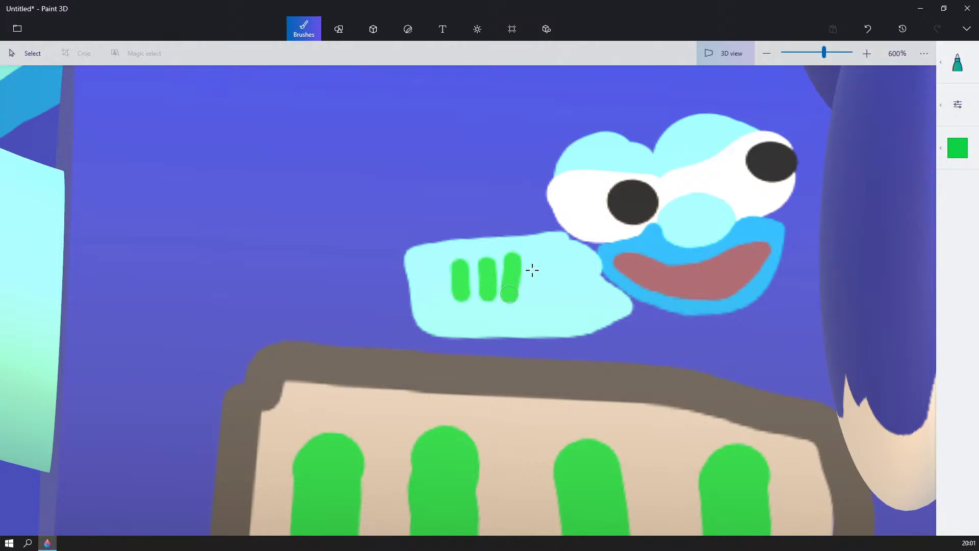
{"action": "left_click_drag", "start_coordinate": [537, 257], "coordinate": [534, 296]}
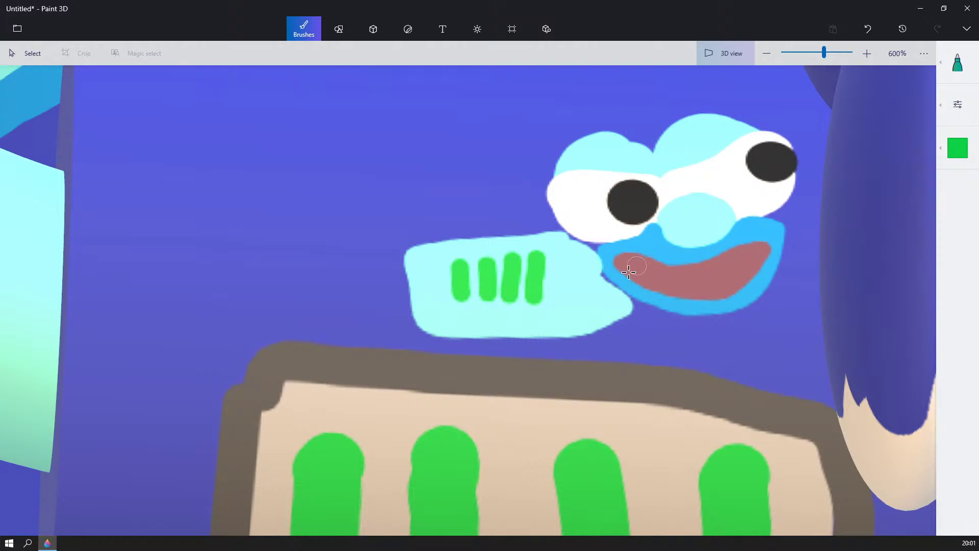
- Trim the rounded upper and lower ends of the four small green bars straight with light cyan
{"action": "scroll", "coordinate": [549, 266], "scroll_direction": "up", "scroll_amount": 2}
{"action": "left_click", "coordinate": [957, 150]}
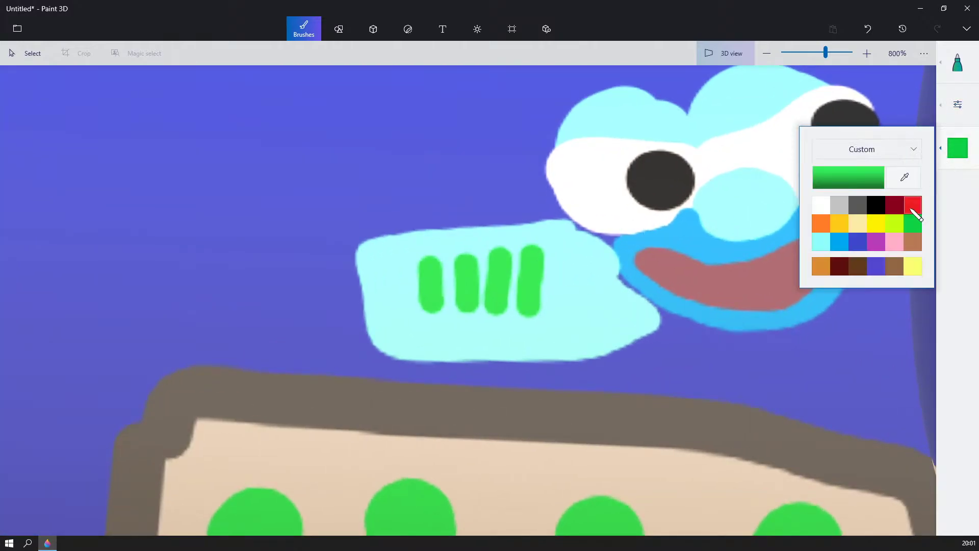
{"action": "left_click", "coordinate": [820, 241]}
{"action": "left_click", "coordinate": [430, 251]}
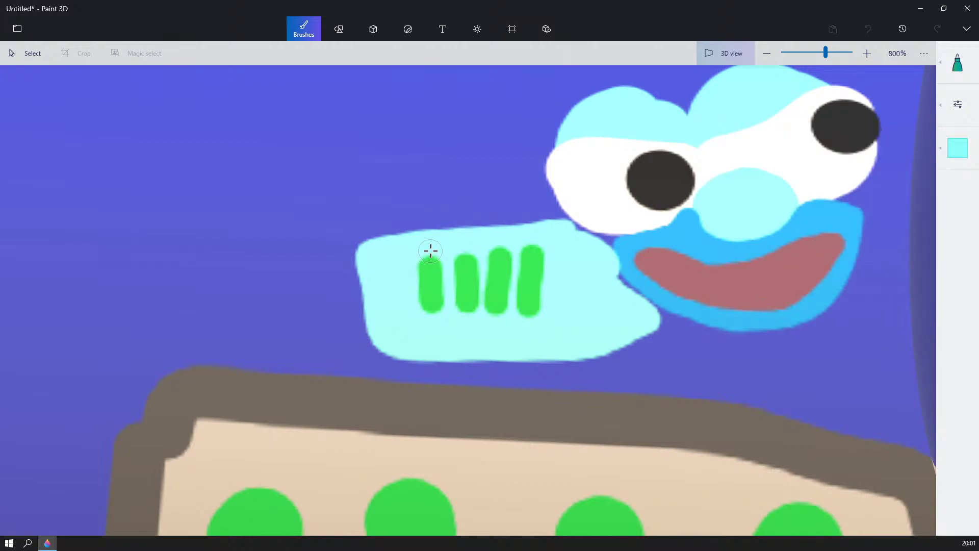
{"action": "left_click_drag", "start_coordinate": [485, 247], "coordinate": [542, 247]}
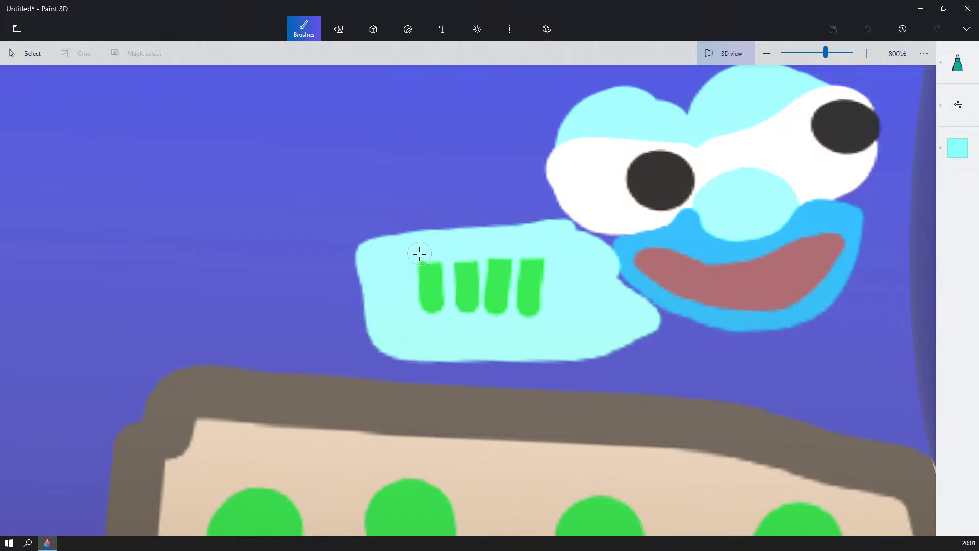
{"action": "left_click_drag", "start_coordinate": [425, 323], "coordinate": [553, 318]}
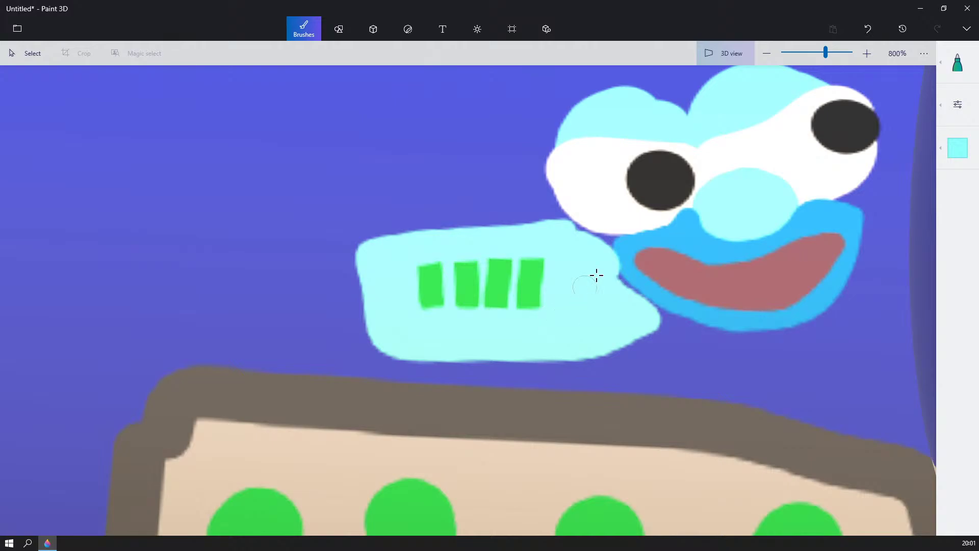
- Paint four short light-cyan legs under the small creature's body, two at the front and two at the rear
{"action": "scroll", "coordinate": [631, 282], "scroll_direction": "down", "scroll_amount": 2}
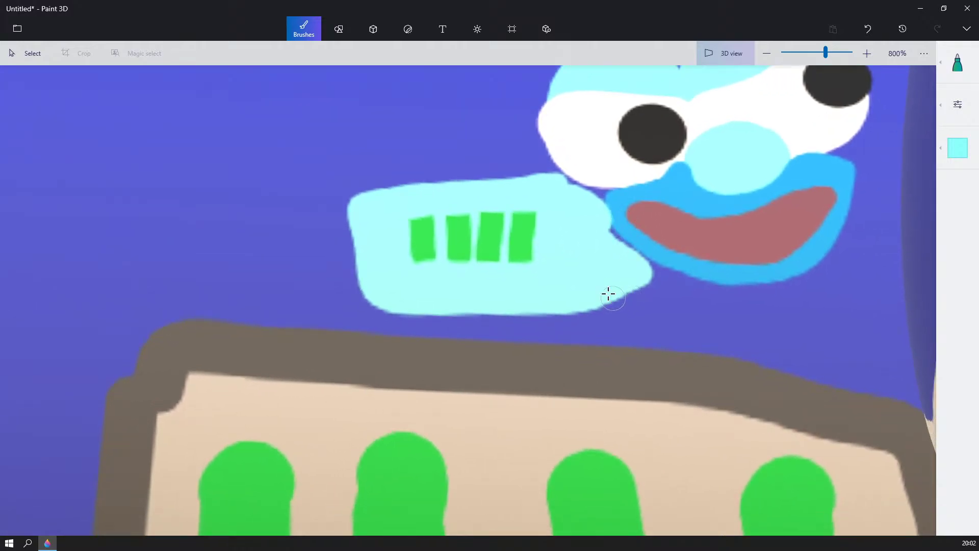
{"action": "left_click_drag", "start_coordinate": [609, 294], "coordinate": [676, 325]}
{"action": "left_click_drag", "start_coordinate": [590, 309], "coordinate": [587, 362]}
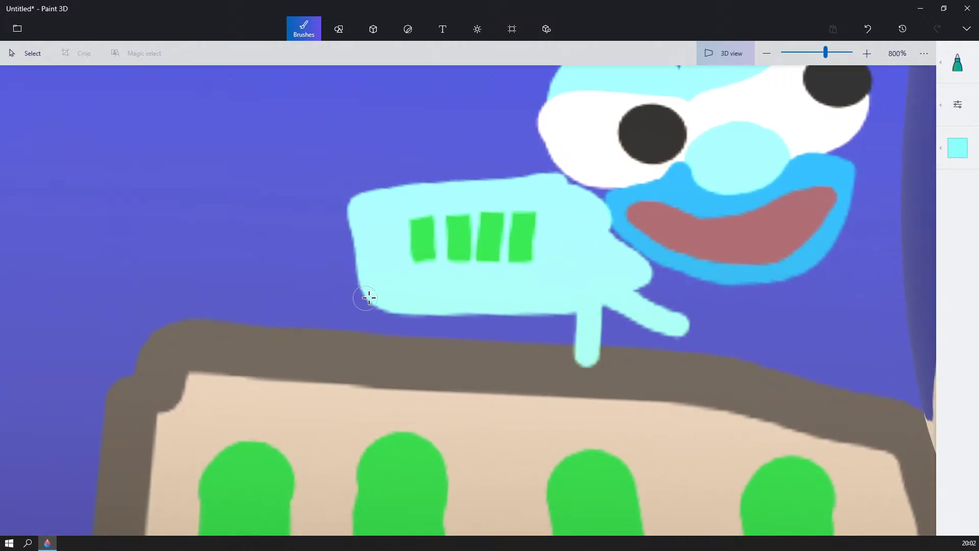
{"action": "left_click_drag", "start_coordinate": [381, 306], "coordinate": [351, 332]}
{"action": "left_click_drag", "start_coordinate": [398, 305], "coordinate": [416, 341]}
{"action": "scroll", "coordinate": [437, 327], "scroll_direction": "down", "scroll_amount": 5, "text": "ctrl"}
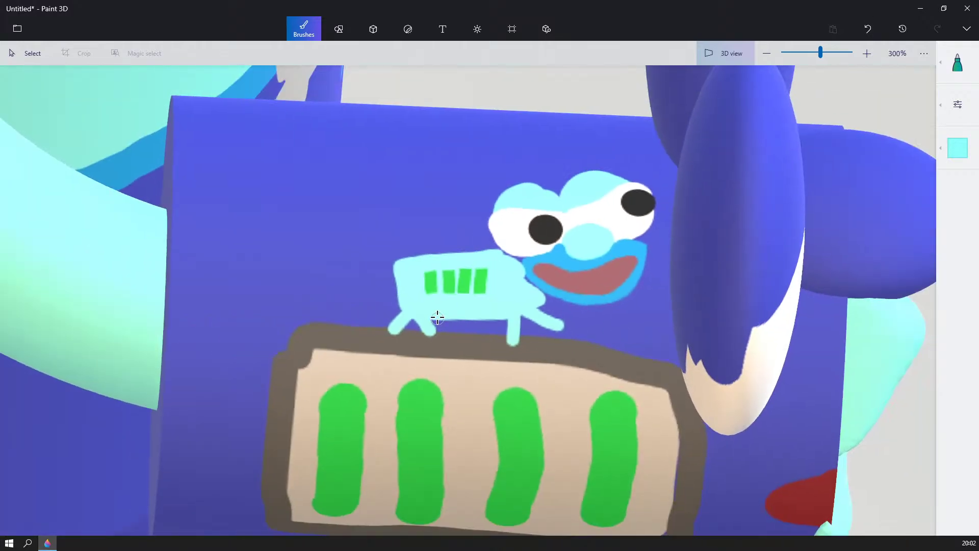
- Touch up the small creature's neck and chest in light cyan where the body meets the eye and mouth
{"action": "scroll", "coordinate": [497, 296], "scroll_direction": "up", "scroll_amount": 5, "text": "ctrl"}
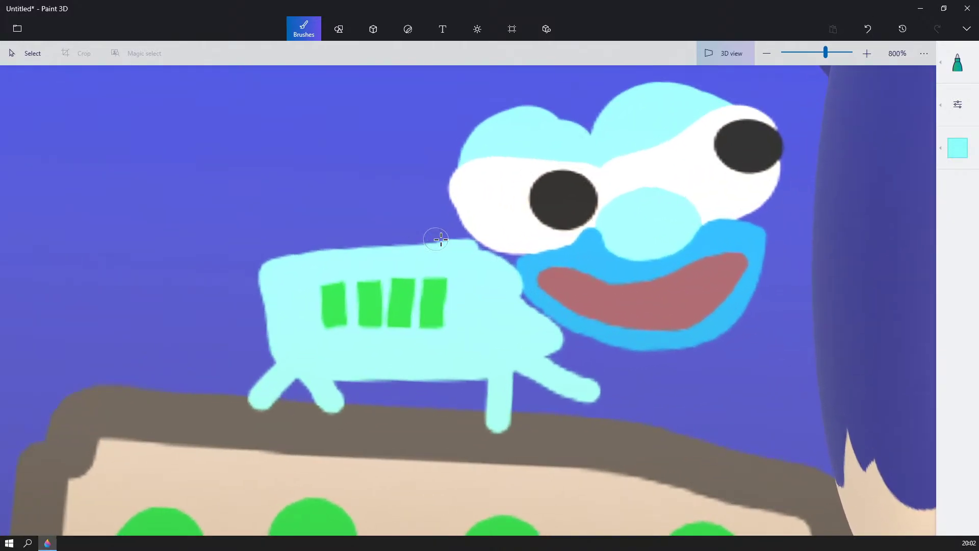
{"action": "left_click_drag", "start_coordinate": [471, 250], "coordinate": [509, 265]}
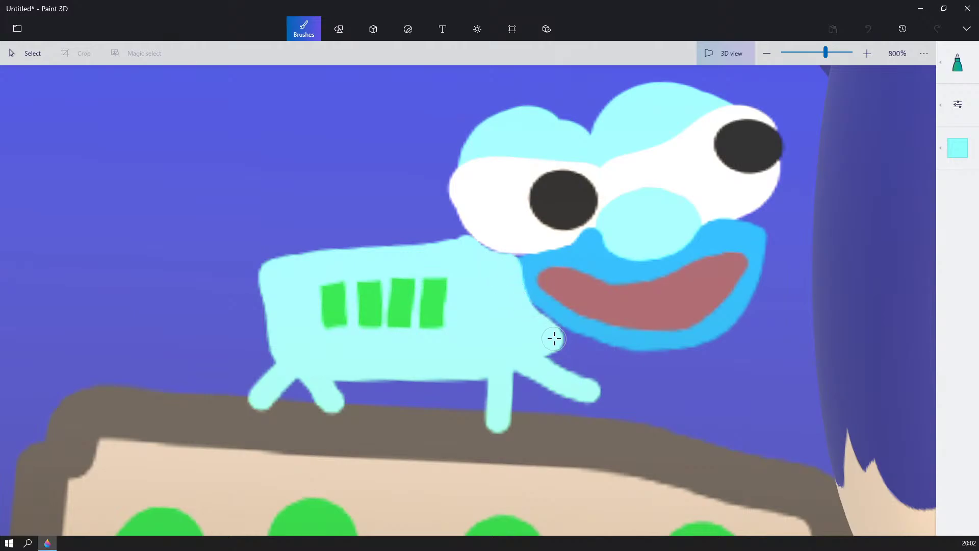
{"action": "left_click_drag", "start_coordinate": [532, 320], "coordinate": [516, 298]}
- Add a long dark grey 3D box beside the character, seen from behind
{"action": "scroll", "coordinate": [515, 285], "scroll_direction": "down", "scroll_amount": 10, "text": "ctrl"}
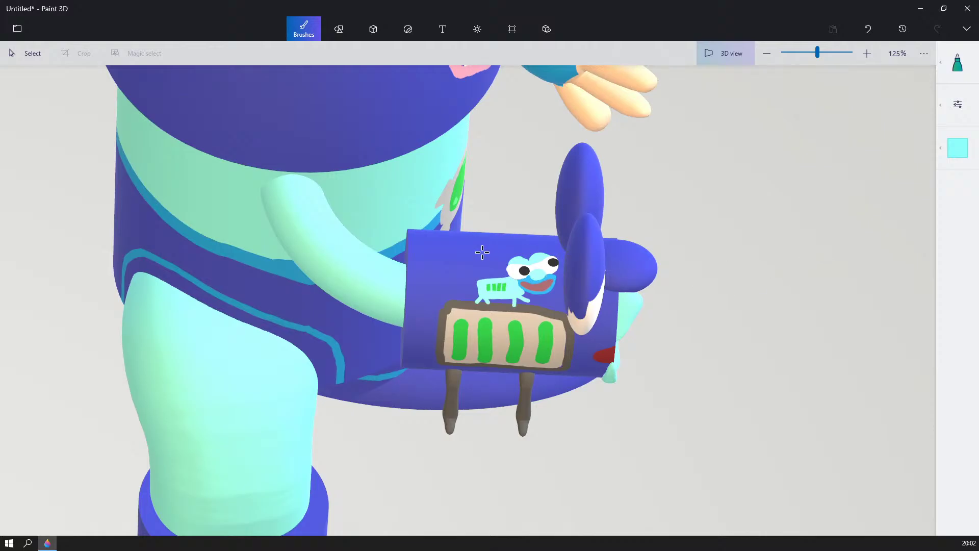
{"action": "right_click_drag", "start_coordinate": [482, 252], "coordinate": [663, 186]}
{"action": "scroll", "coordinate": [701, 201], "scroll_direction": "down", "scroll_amount": 4}
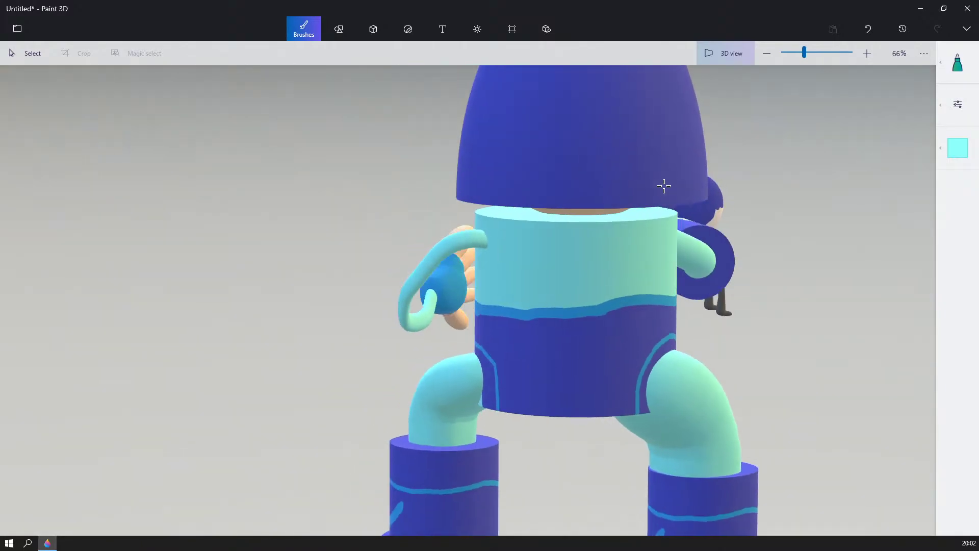
{"action": "scroll", "coordinate": [768, 158], "scroll_direction": "down", "scroll_amount": 4}
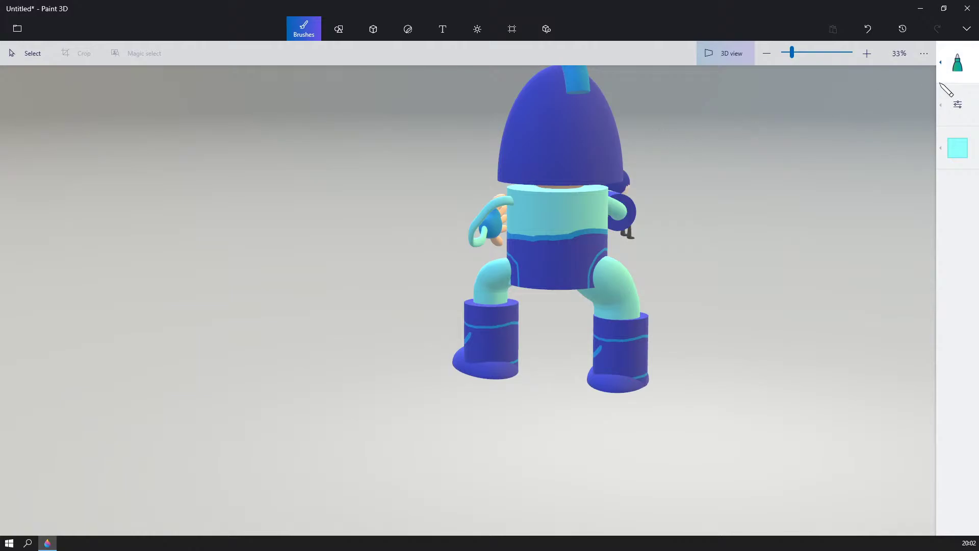
{"action": "left_click", "coordinate": [377, 31]}
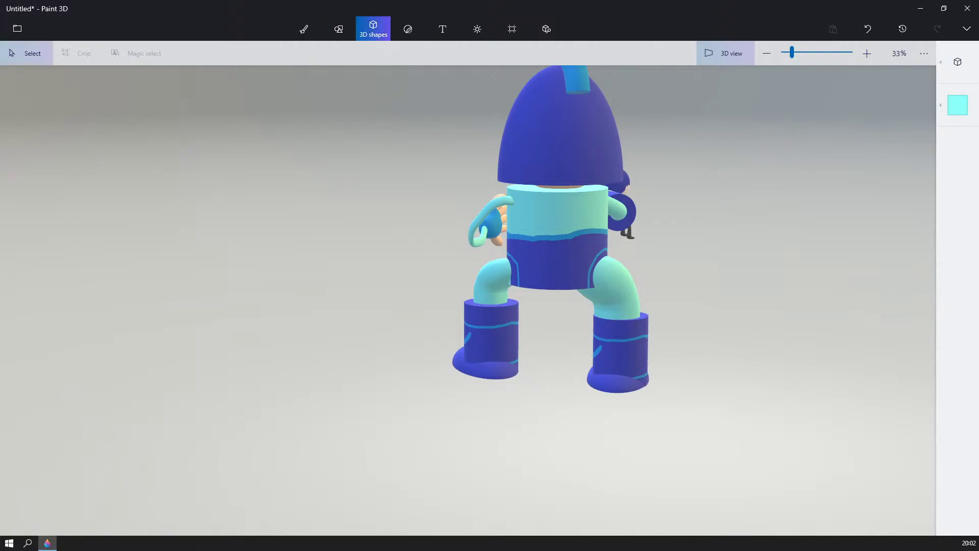
{"action": "left_click", "coordinate": [958, 61]}
{"action": "left_click", "coordinate": [957, 105]}
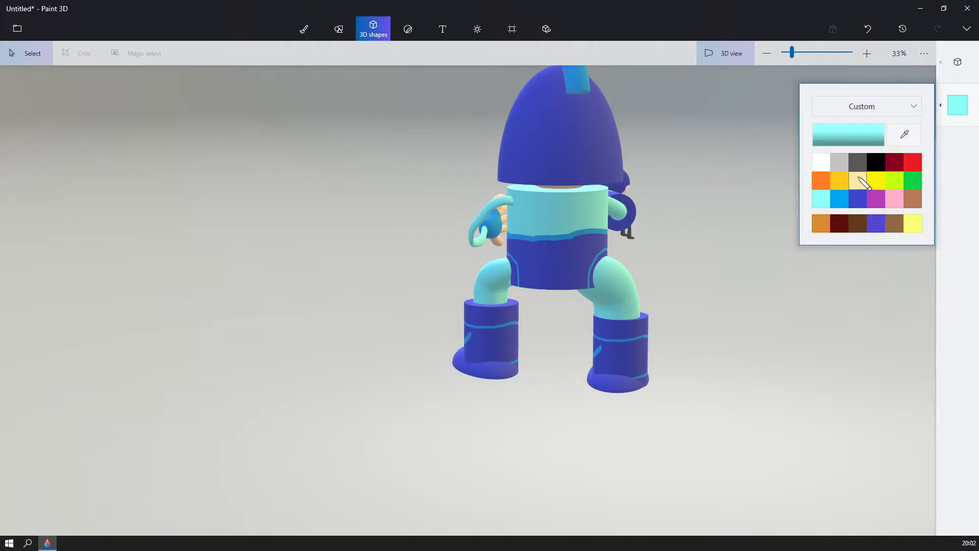
{"action": "left_click", "coordinate": [840, 162]}
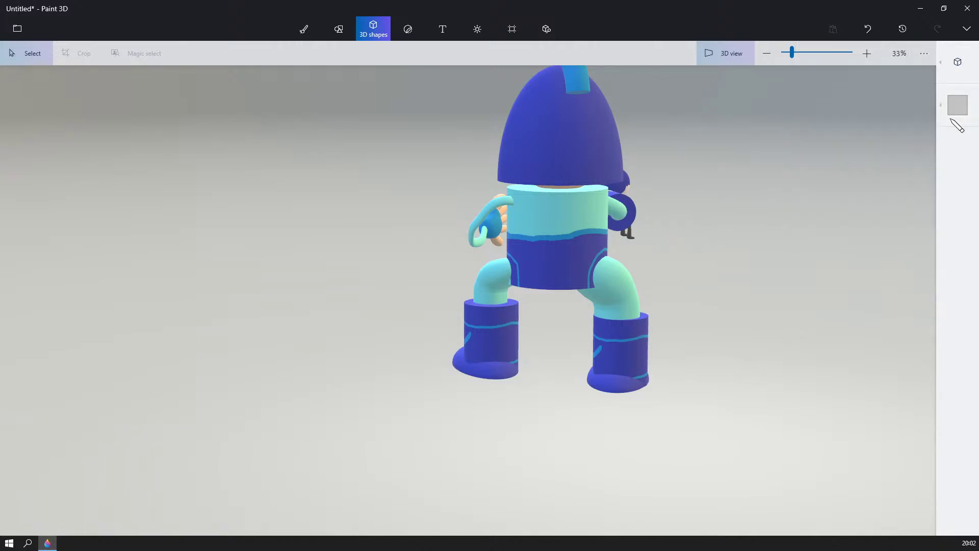
{"action": "left_click", "coordinate": [957, 105]}
{"action": "left_click", "coordinate": [857, 162]}
{"action": "left_click", "coordinate": [958, 61]}
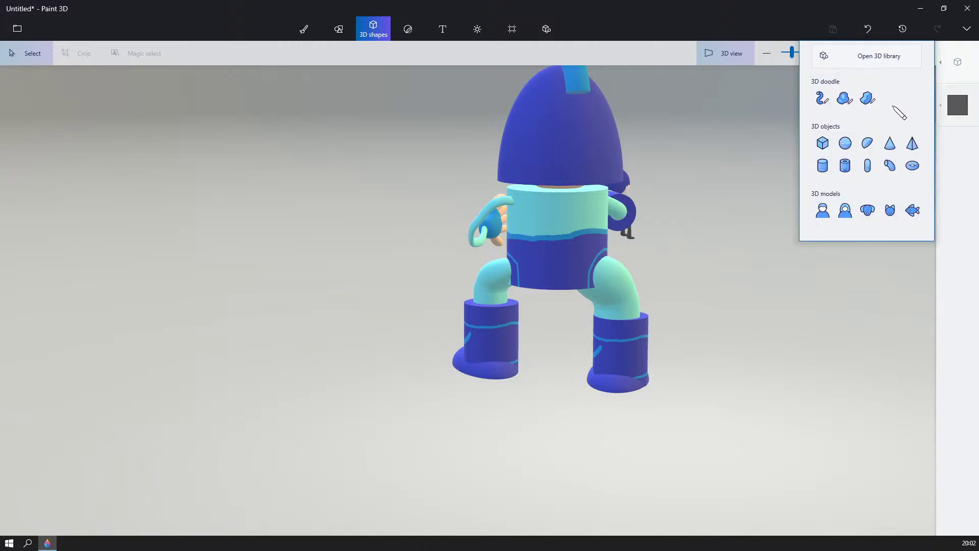
{"action": "left_click", "coordinate": [821, 145]}
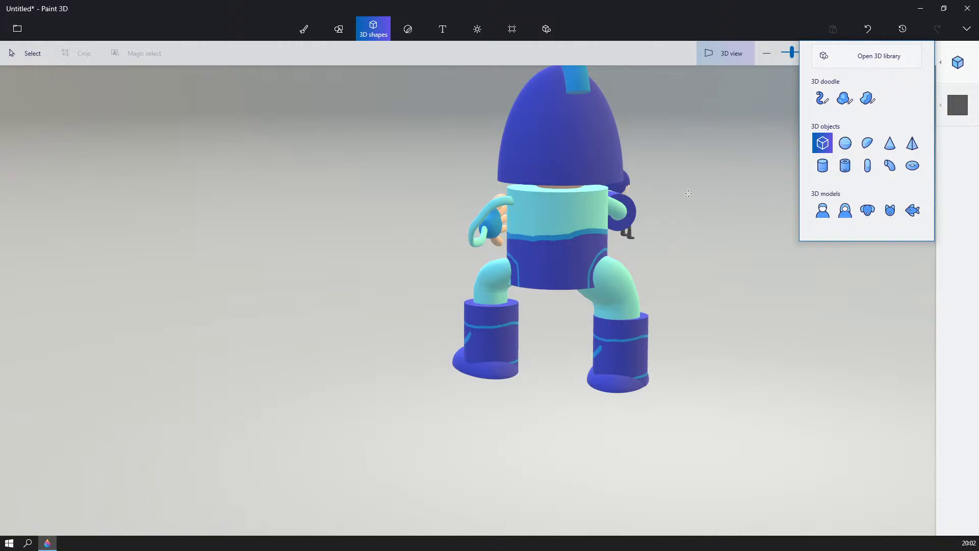
{"action": "left_click_drag", "start_coordinate": [688, 193], "coordinate": [834, 236]}
- Move the dark grey box behind the character's lower body, bringing it close to the back
{"action": "scroll", "coordinate": [834, 236], "scroll_direction": "up", "scroll_amount": 5}
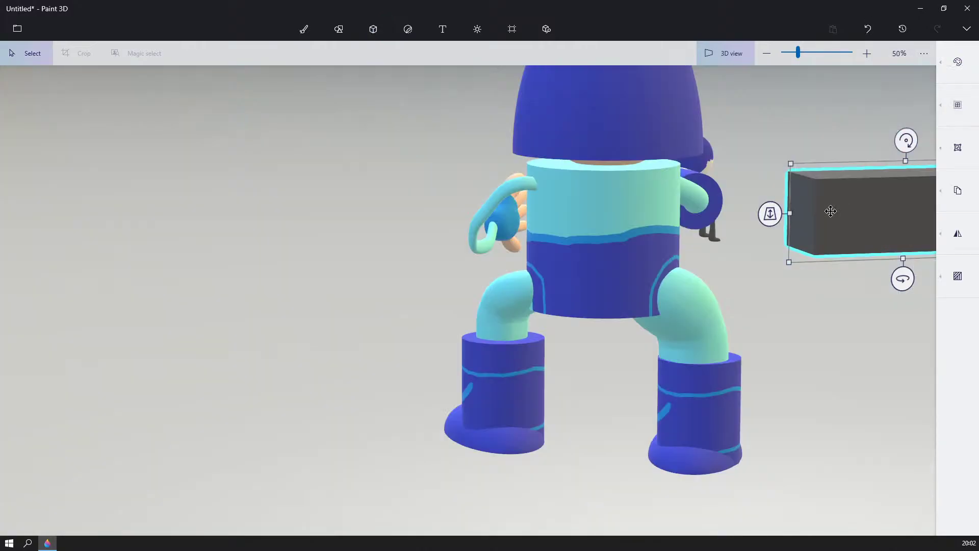
{"action": "left_click_drag", "start_coordinate": [762, 231], "coordinate": [465, 267]}
{"action": "scroll", "coordinate": [461, 259], "scroll_direction": "up", "scroll_amount": 3}
{"action": "left_click_drag", "start_coordinate": [646, 228], "coordinate": [837, 115]}
{"action": "right_click_drag", "start_coordinate": [703, 167], "coordinate": [833, 127]}
{"action": "scroll", "coordinate": [699, 176], "scroll_direction": "down", "scroll_amount": 2}
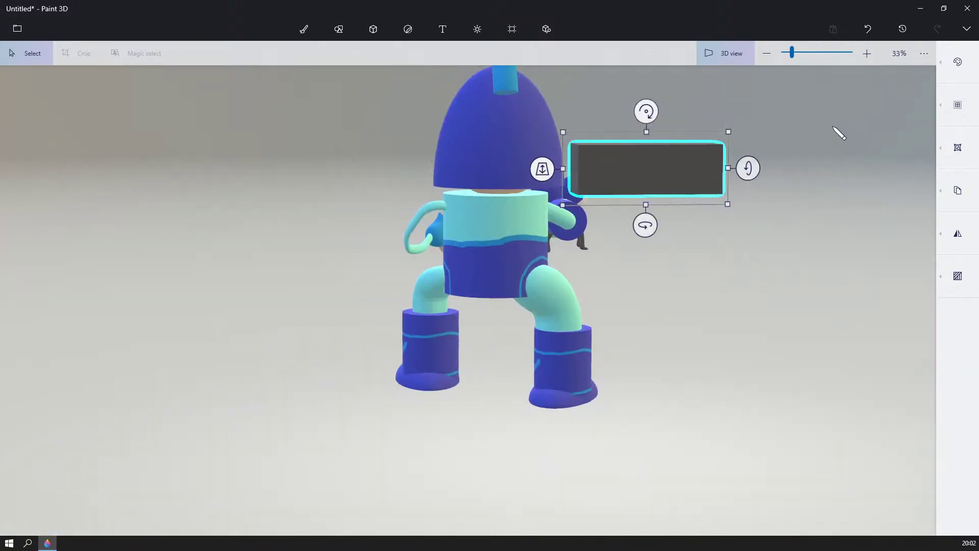
{"action": "middle_click_drag", "start_coordinate": [518, 266], "coordinate": [734, 305]}
{"action": "left_click_drag", "start_coordinate": [775, 230], "coordinate": [599, 309]}
{"action": "right_click_drag", "start_coordinate": [737, 254], "coordinate": [616, 316]}
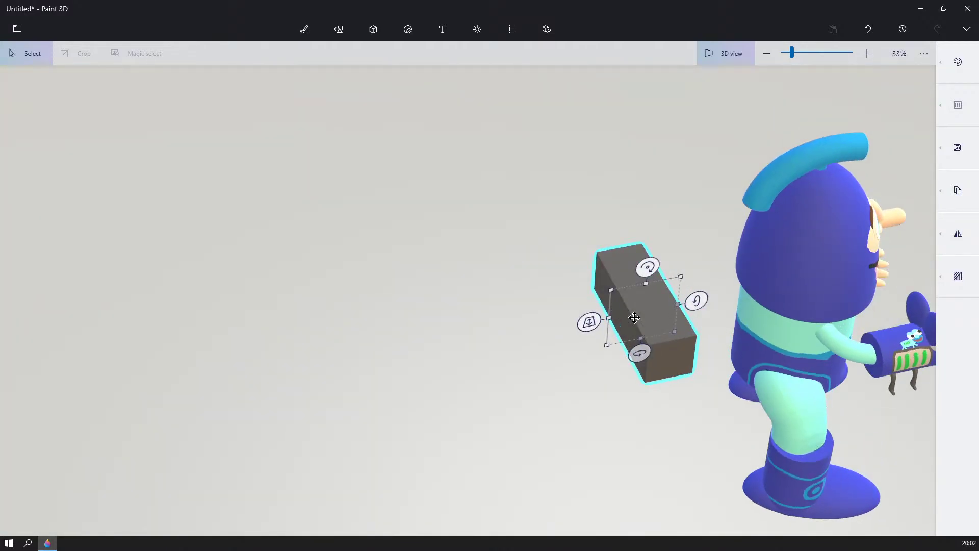
{"action": "left_click_drag", "start_coordinate": [629, 328], "coordinate": [683, 320]}
- Tilt the dark grey box slightly and push it against the character's back at waist height
{"action": "right_click_drag", "start_coordinate": [527, 286], "coordinate": [714, 352]}
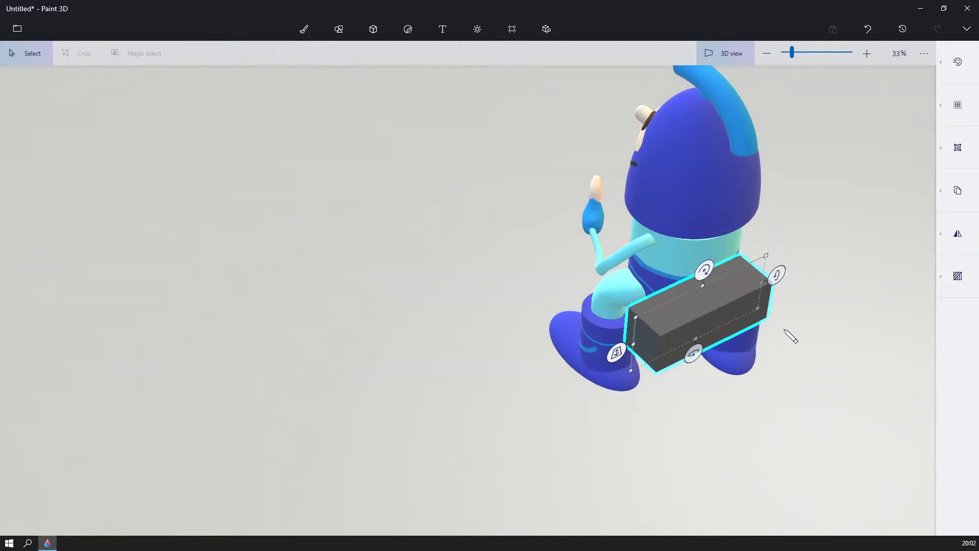
{"action": "right_click_drag", "start_coordinate": [790, 335], "coordinate": [837, 290]}
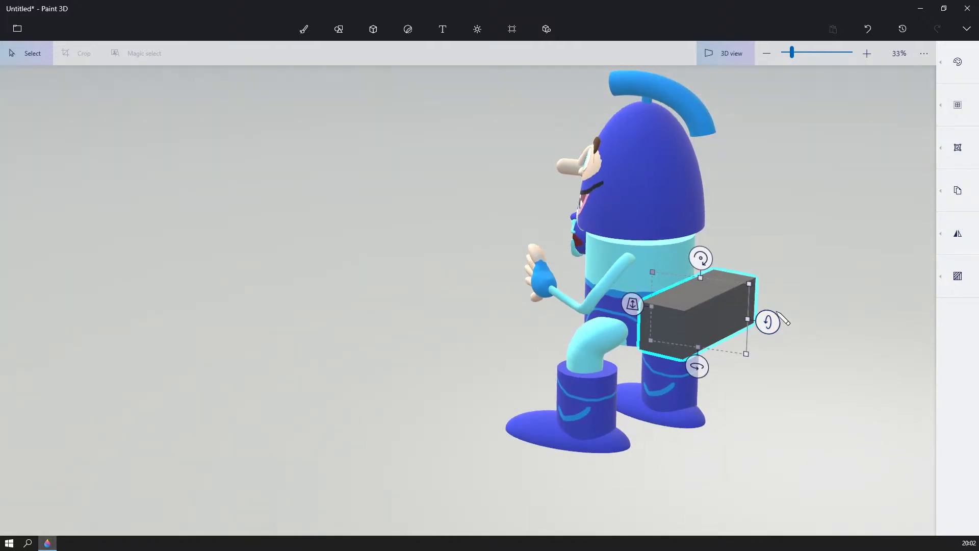
{"action": "right_click_drag", "start_coordinate": [786, 321], "coordinate": [731, 299]}
{"action": "left_click", "coordinate": [696, 253]}
{"action": "left_click_drag", "start_coordinate": [695, 254], "coordinate": [841, 262]}
{"action": "right_click_drag", "start_coordinate": [839, 265], "coordinate": [667, 331]}
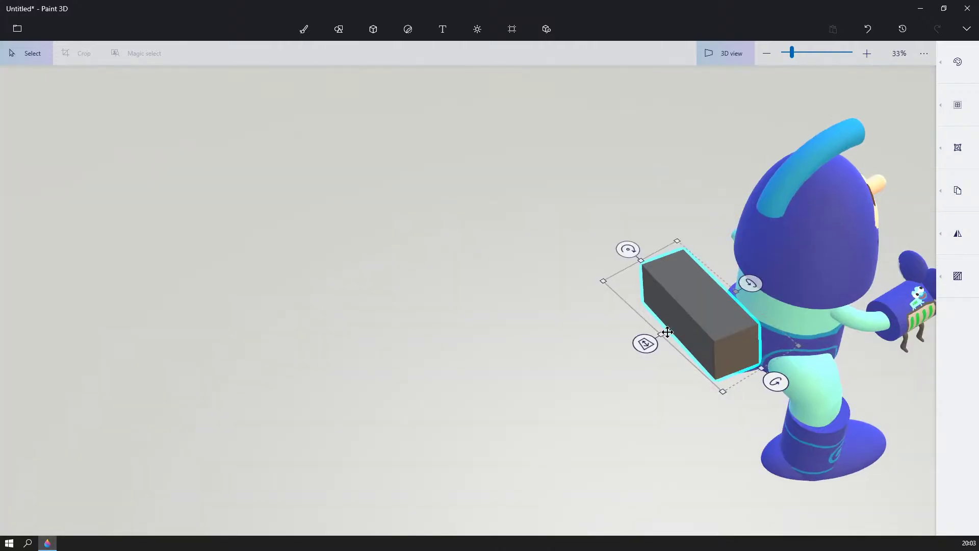
{"action": "left_click_drag", "start_coordinate": [661, 334], "coordinate": [706, 317]}
{"action": "right_click_drag", "start_coordinate": [638, 345], "coordinate": [729, 291]}
{"action": "left_click", "coordinate": [897, 297]}
- Draw a light grey circle outline with the marker near one end of the box's outward-facing long side
{"action": "scroll", "coordinate": [880, 304], "scroll_direction": "up", "scroll_amount": 3}
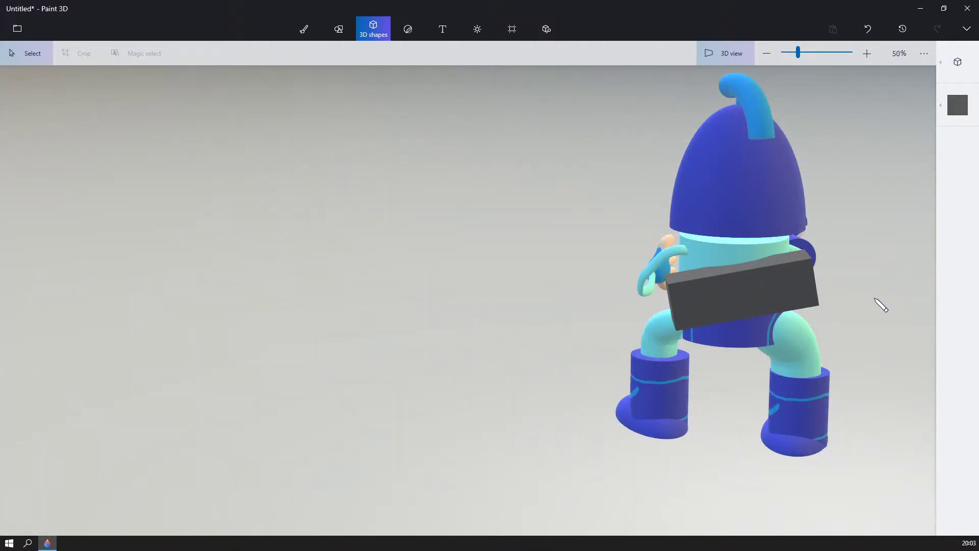
{"action": "middle_click_drag", "start_coordinate": [861, 280], "coordinate": [590, 203]}
{"action": "scroll", "coordinate": [511, 289], "scroll_direction": "up", "scroll_amount": 2}
{"action": "scroll", "coordinate": [605, 219], "scroll_direction": "up", "scroll_amount": 3}
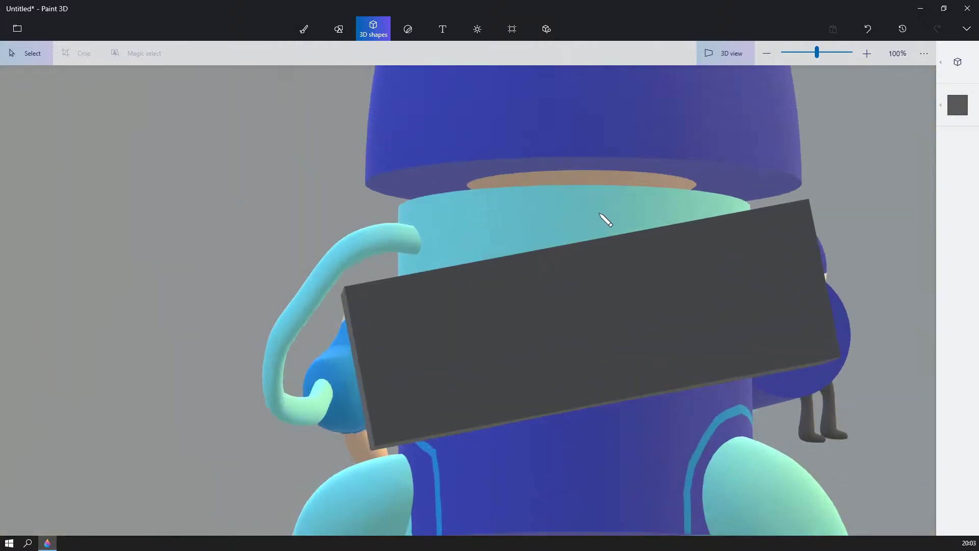
{"action": "left_click", "coordinate": [957, 105]}
{"action": "left_click", "coordinate": [956, 69]}
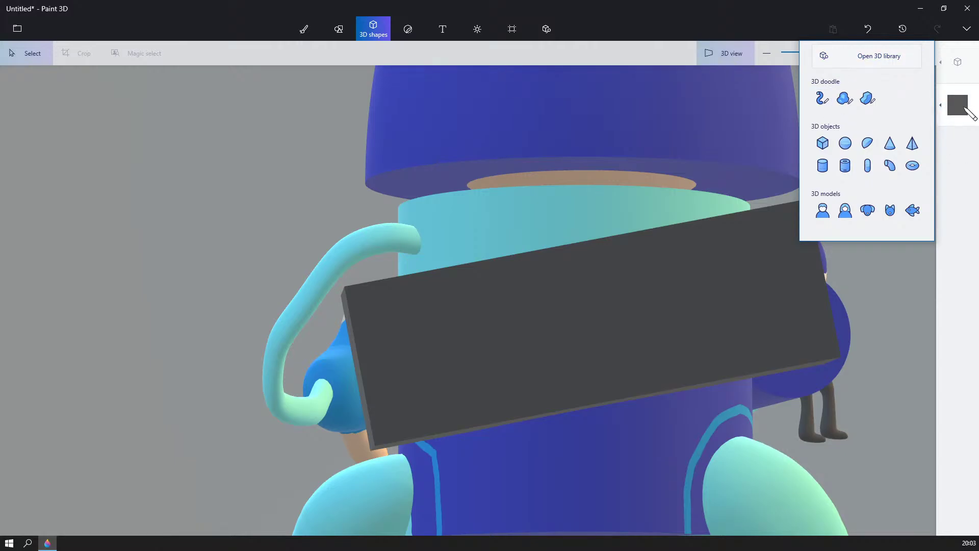
{"action": "left_click", "coordinate": [957, 105]}
{"action": "left_click", "coordinate": [839, 163]}
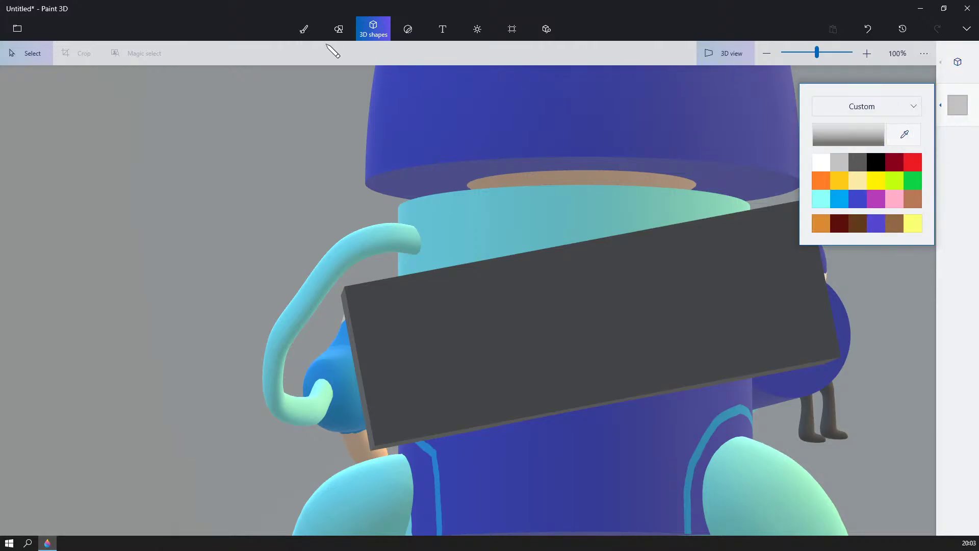
{"action": "left_click", "coordinate": [316, 35]}
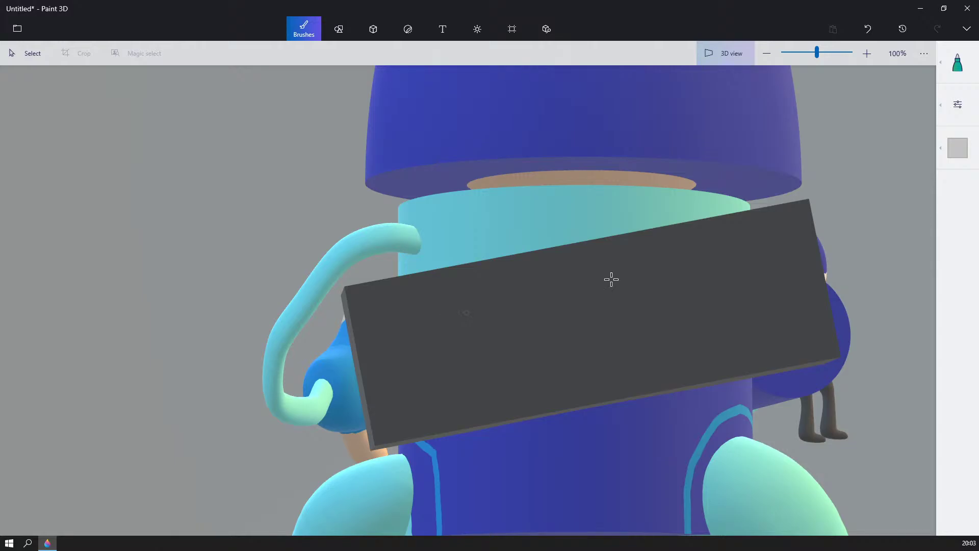
{"action": "left_click", "coordinate": [952, 81]}
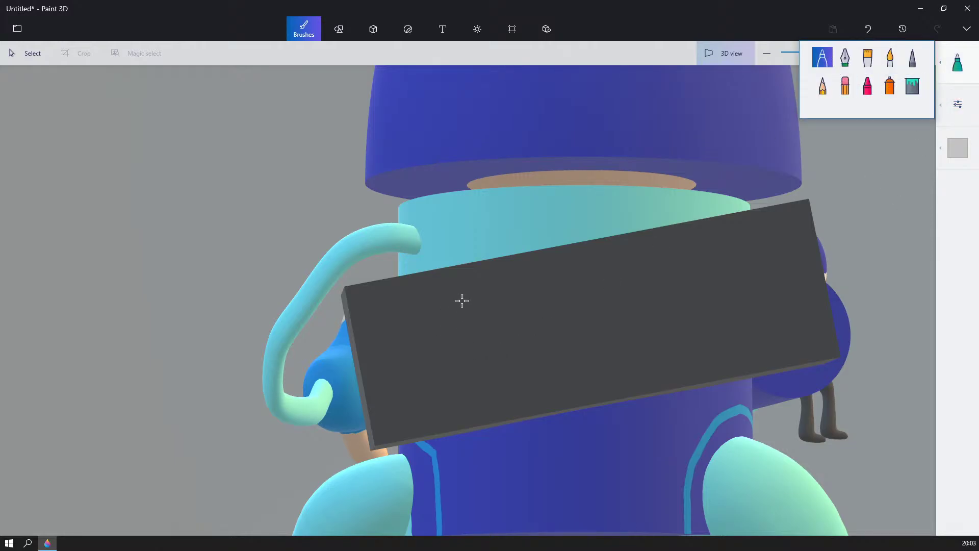
{"action": "mouse_move", "coordinate": [461, 300]}
{"action": "left_mouse_down"}
{"action": "mouse_move", "coordinate": [419, 319]}
{"action": "mouse_move", "coordinate": [428, 373]}
{"action": "mouse_move", "coordinate": [491, 361]}
{"action": "left_mouse_up"}
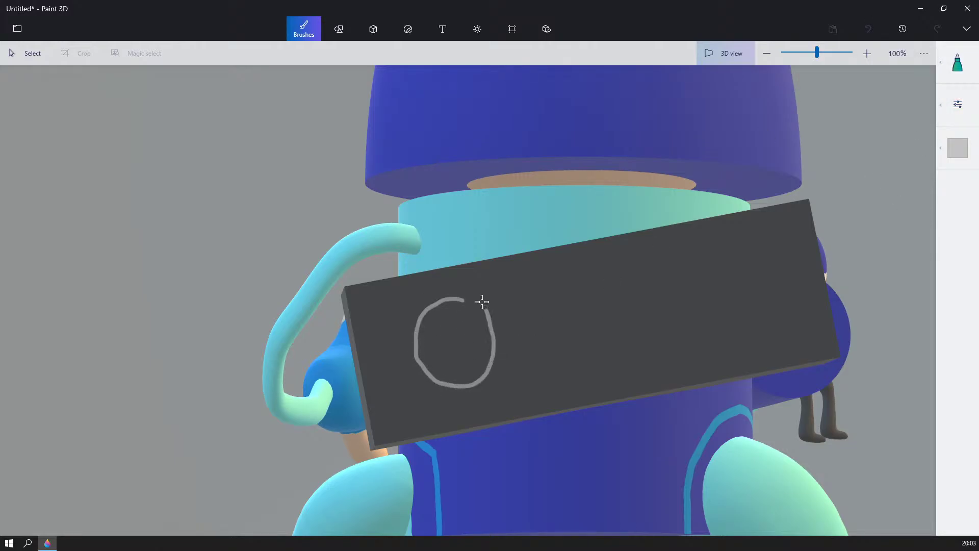
- Fill the circle light grey with the marker at 47 px and paint a second grey disc near the box's other end
{"action": "left_click", "coordinate": [957, 104]}
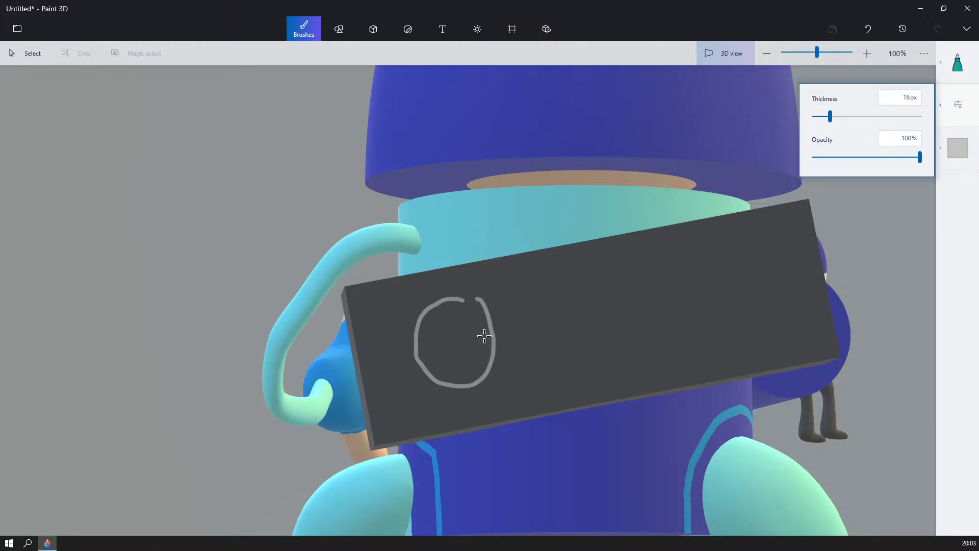
{"action": "left_click_drag", "start_coordinate": [484, 335], "coordinate": [483, 312]}
{"action": "left_click", "coordinate": [958, 104]}
{"action": "left_click", "coordinate": [855, 117]}
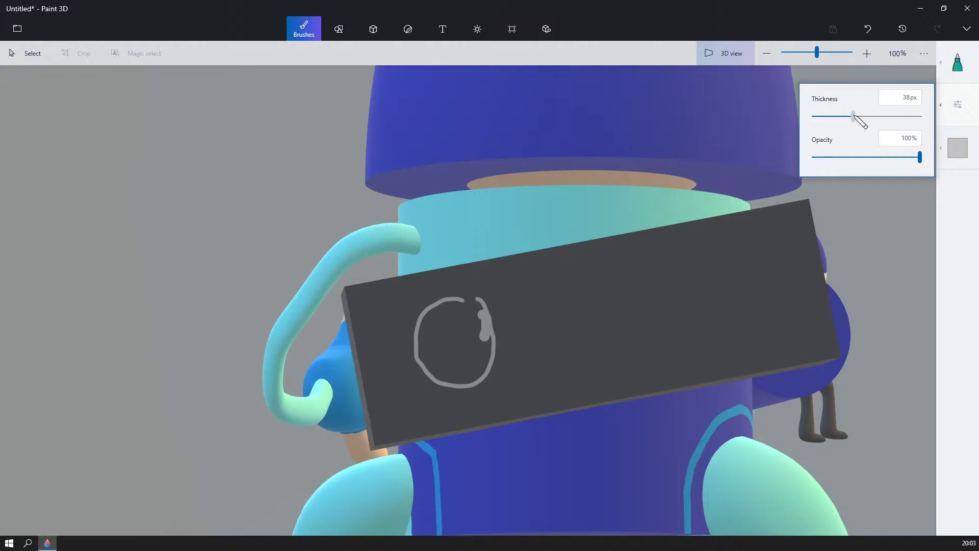
{"action": "mouse_move", "coordinate": [512, 329]}
{"action": "left_mouse_down"}
{"action": "mouse_move", "coordinate": [482, 295]}
{"action": "mouse_move", "coordinate": [424, 304]}
{"action": "mouse_move", "coordinate": [403, 354]}
{"action": "mouse_move", "coordinate": [443, 406]}
{"action": "mouse_move", "coordinate": [515, 372]}
{"action": "mouse_move", "coordinate": [493, 313]}
{"action": "mouse_move", "coordinate": [428, 337]}
{"action": "mouse_move", "coordinate": [446, 376]}
{"action": "mouse_move", "coordinate": [478, 372]}
{"action": "left_mouse_up"}
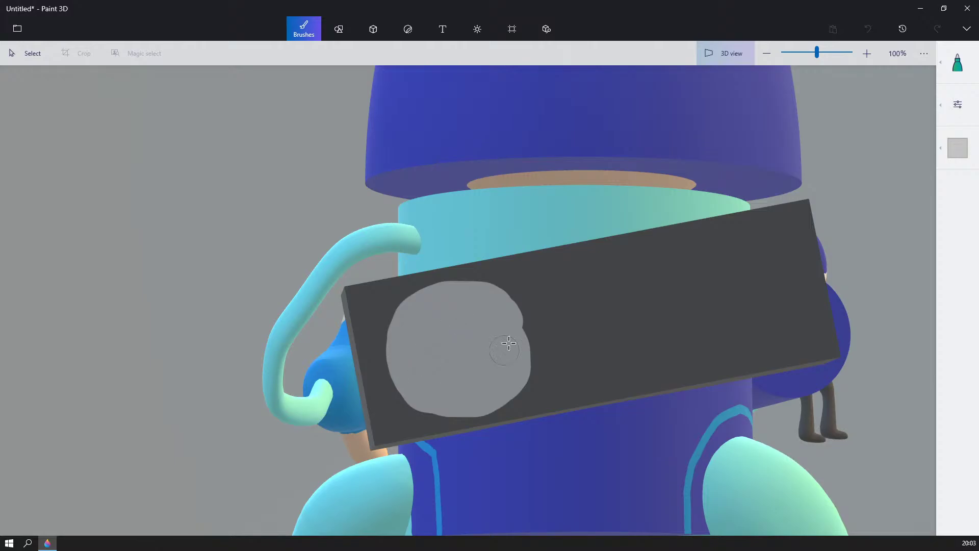
{"action": "left_click_drag", "start_coordinate": [508, 344], "coordinate": [509, 318]}
{"action": "mouse_move", "coordinate": [736, 252]}
{"action": "left_mouse_down"}
{"action": "mouse_move", "coordinate": [721, 239]}
{"action": "mouse_move", "coordinate": [695, 306]}
{"action": "mouse_move", "coordinate": [758, 339]}
{"action": "mouse_move", "coordinate": [782, 274]}
{"action": "mouse_move", "coordinate": [764, 255]}
{"action": "mouse_move", "coordinate": [741, 263]}
{"action": "mouse_move", "coordinate": [730, 310]}
{"action": "left_mouse_up"}
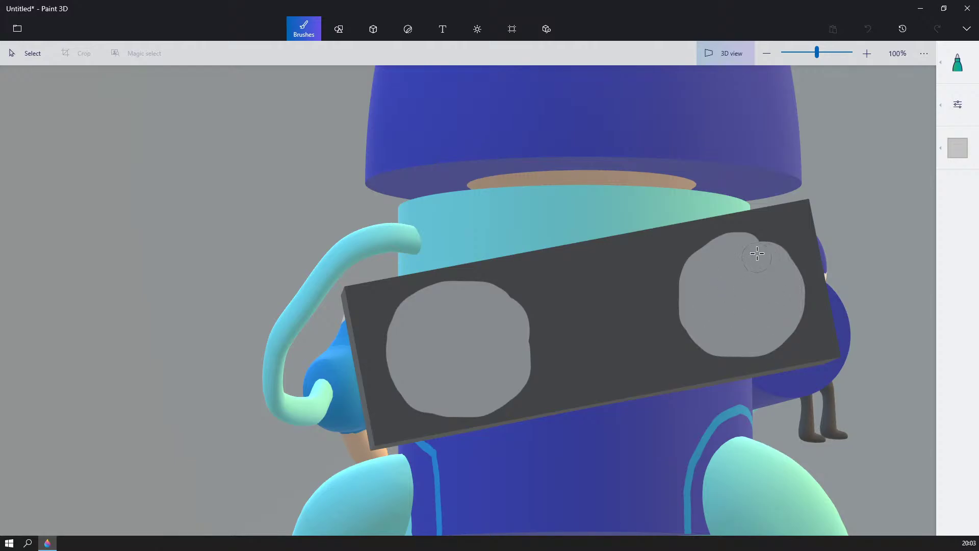
- Paint a filled black rounded rectangle with a thinner marker between the two grey discs on the box
{"action": "left_click", "coordinate": [957, 148]}
{"action": "left_click", "coordinate": [879, 207]}
{"action": "left_click", "coordinate": [955, 102]}
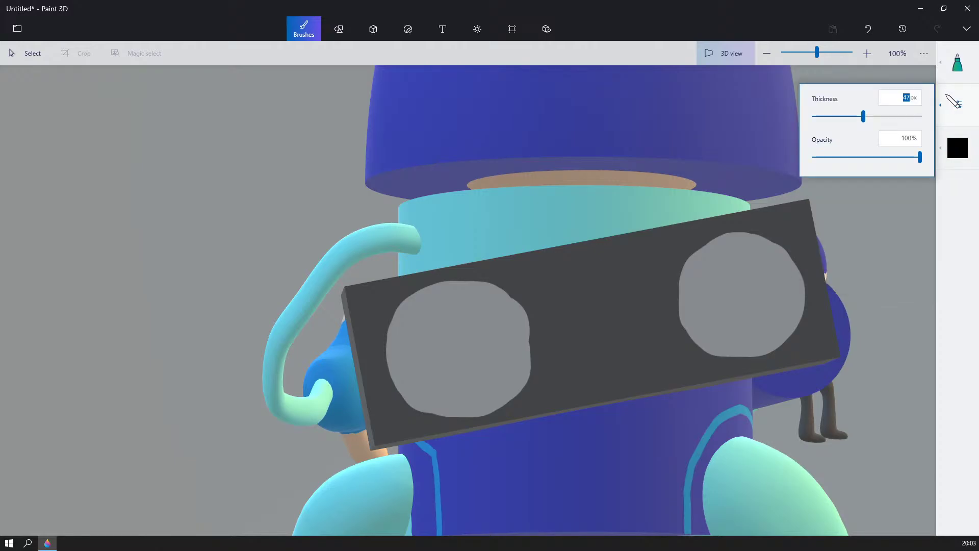
{"action": "left_click", "coordinate": [821, 116]}
{"action": "mouse_move", "coordinate": [573, 339]}
{"action": "left_mouse_down"}
{"action": "mouse_move", "coordinate": [618, 324]}
{"action": "mouse_move", "coordinate": [580, 352]}
{"action": "left_mouse_up"}
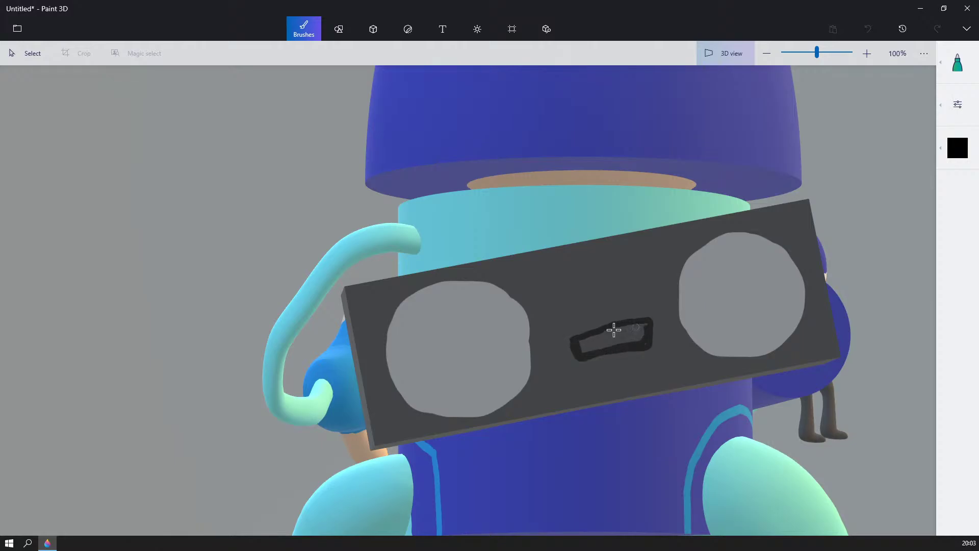
{"action": "left_click_drag", "start_coordinate": [613, 330], "coordinate": [584, 341]}
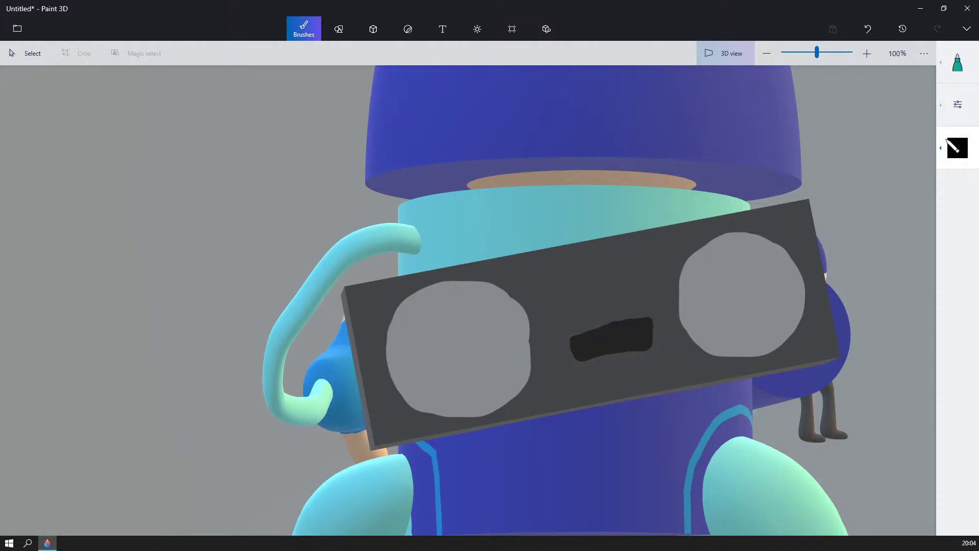
- Paint a black dot inside each grey disc with a thicker marker, completing the two speakers
{"action": "left_click", "coordinate": [948, 144]}
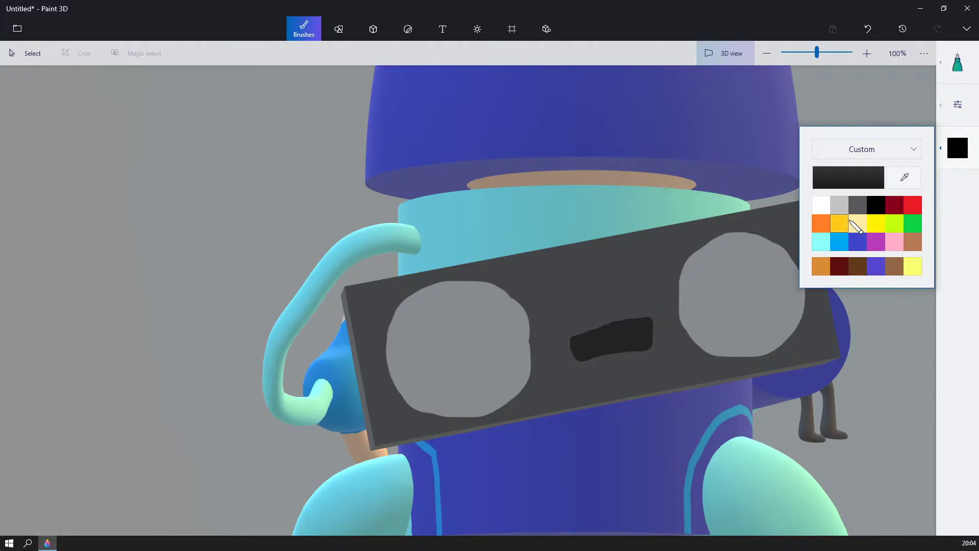
{"action": "left_click", "coordinate": [957, 105]}
{"action": "left_click_drag", "start_coordinate": [827, 114], "coordinate": [835, 116]}
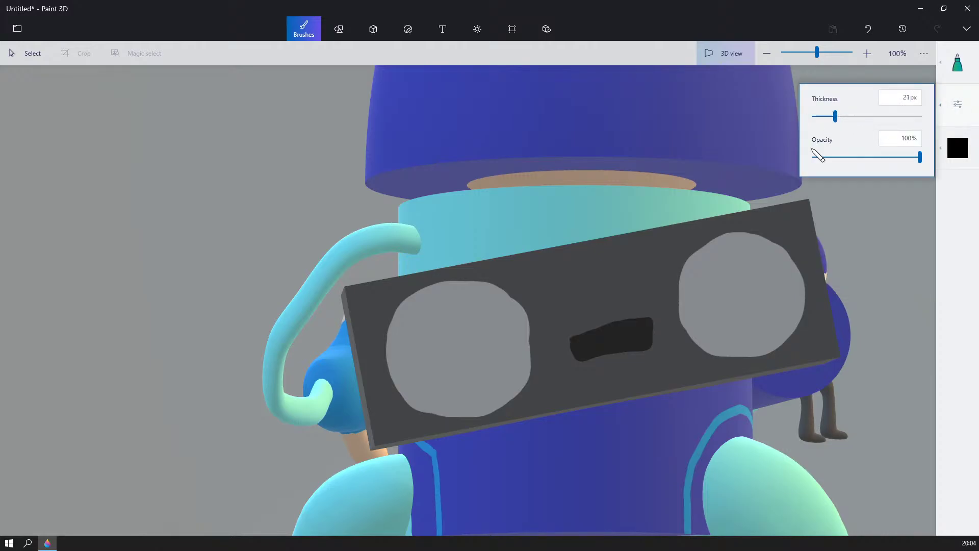
{"action": "left_click", "coordinate": [862, 117]}
{"action": "left_click_drag", "start_coordinate": [752, 280], "coordinate": [755, 281]}
{"action": "mouse_move", "coordinate": [478, 322]}
{"action": "left_mouse_down"}
{"action": "mouse_move", "coordinate": [472, 334]}
{"action": "mouse_move", "coordinate": [481, 327]}
{"action": "left_mouse_up"}
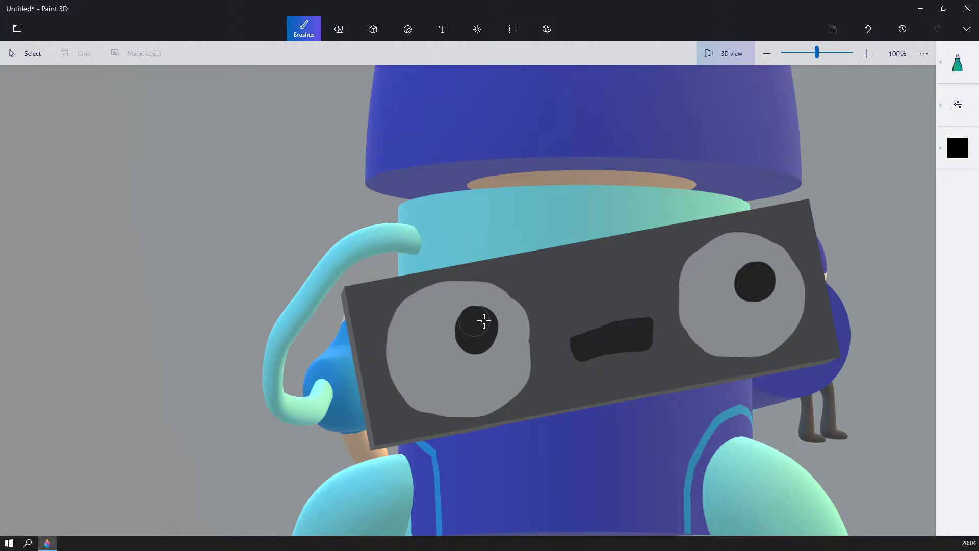
- Paint a small light grey rounded patch above the black rectangle with the marker at 26 px
{"action": "left_click", "coordinate": [957, 148]}
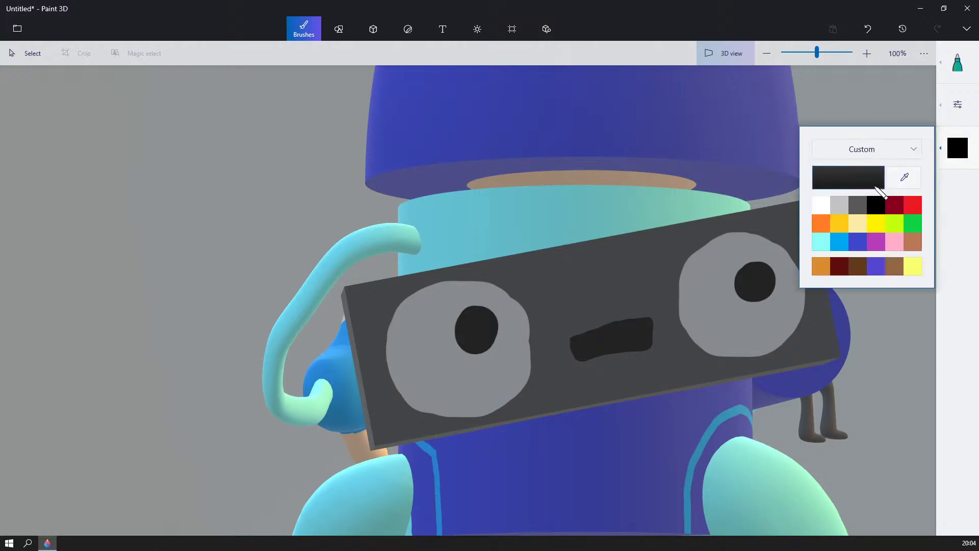
{"action": "left_click", "coordinate": [838, 204]}
{"action": "left_click_drag", "start_coordinate": [855, 121], "coordinate": [841, 117]}
{"action": "mouse_move", "coordinate": [601, 301]}
{"action": "left_mouse_down"}
{"action": "mouse_move", "coordinate": [593, 307]}
{"action": "mouse_move", "coordinate": [615, 295]}
{"action": "left_mouse_up"}
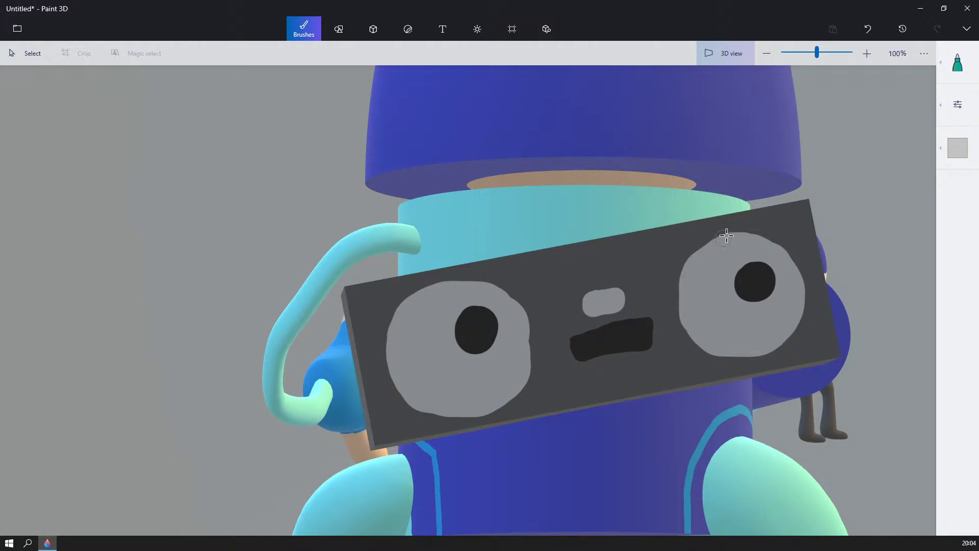
- Paint two blue button spots side by side inside the small grey patch with the marker at 13 px
{"action": "left_click", "coordinate": [958, 148]}
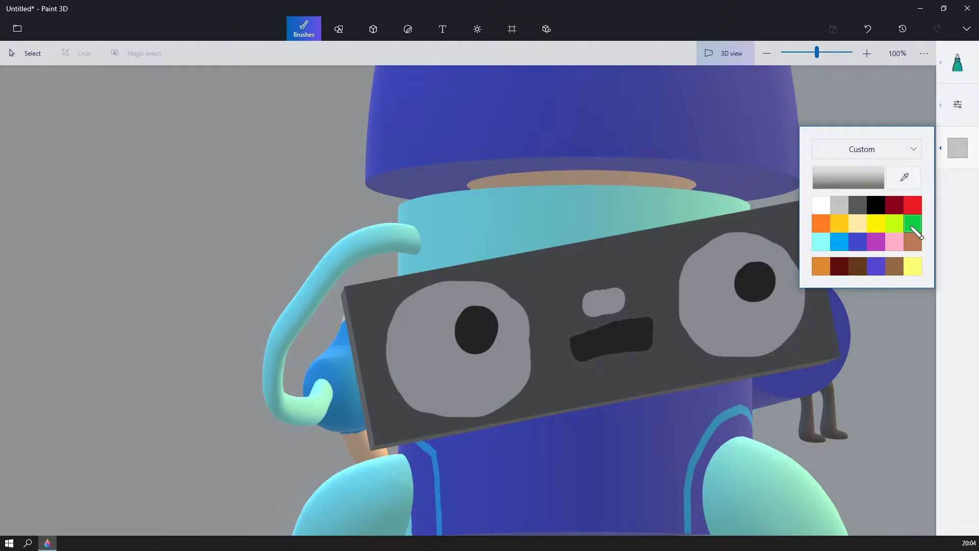
{"action": "left_click", "coordinate": [840, 242]}
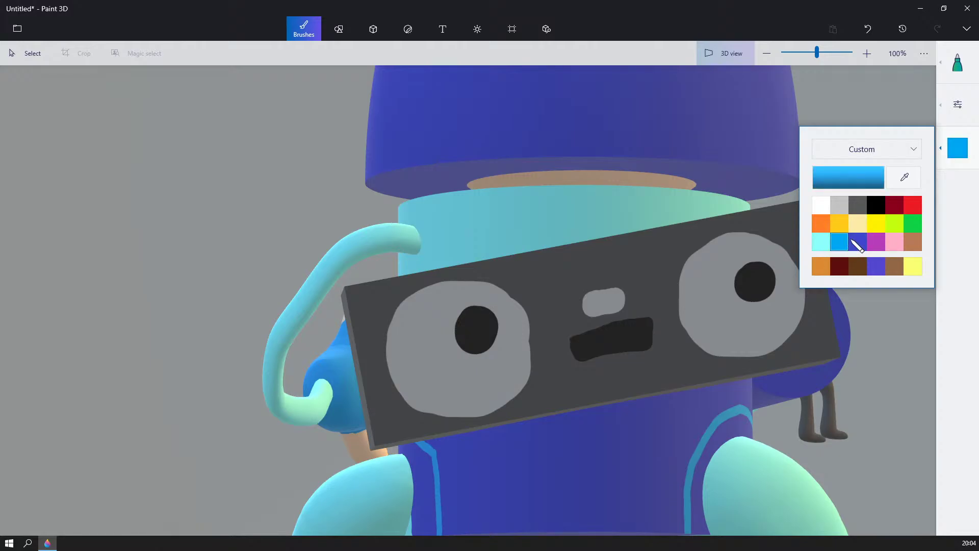
{"action": "mouse_move", "coordinate": [949, 110]}
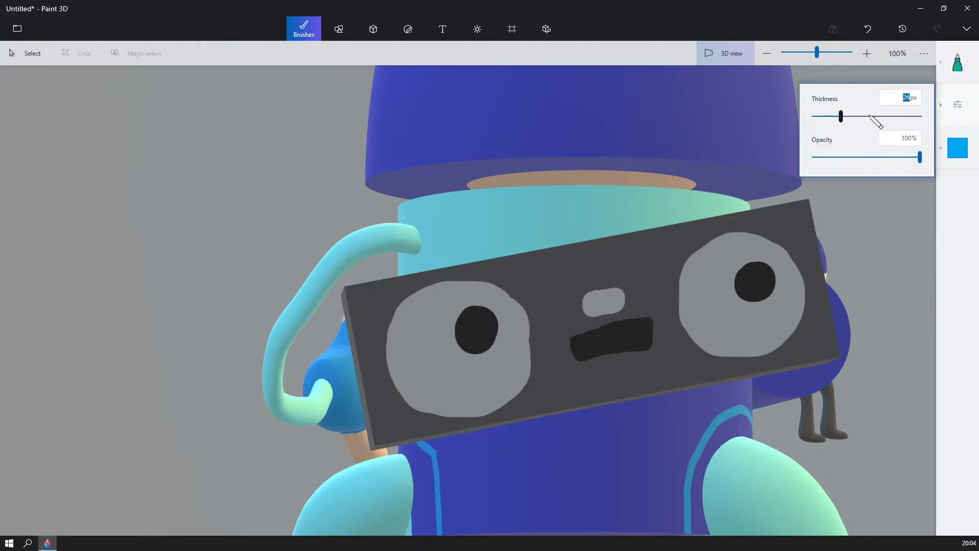
{"action": "left_click_drag", "start_coordinate": [841, 117], "coordinate": [827, 121]}
{"action": "scroll", "coordinate": [612, 301], "scroll_direction": "up", "scroll_amount": 5}
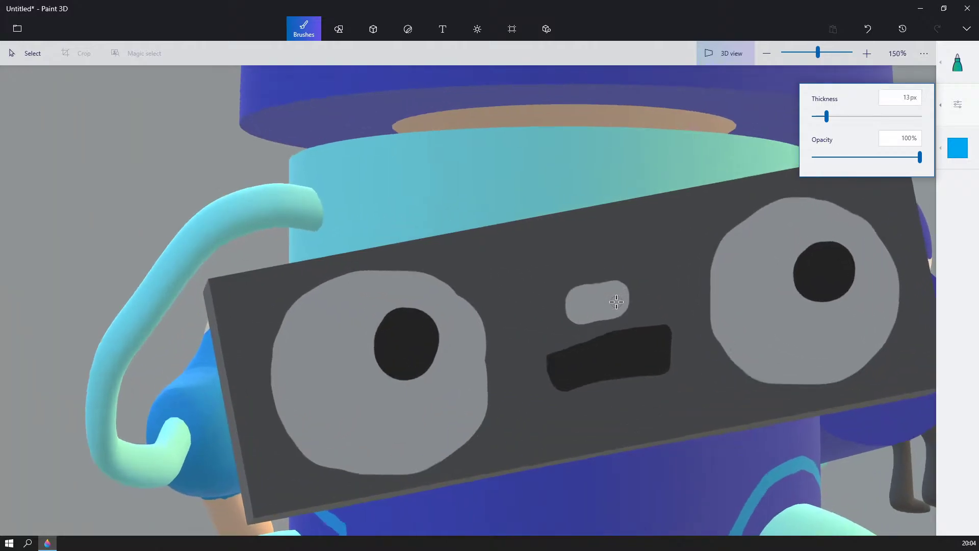
{"action": "scroll", "coordinate": [616, 301], "scroll_direction": "up", "scroll_amount": 5}
{"action": "left_click", "coordinate": [607, 282]}
{"action": "mouse_move", "coordinate": [607, 282]}
{"action": "left_mouse_down"}
{"action": "mouse_move", "coordinate": [628, 304]}
{"action": "mouse_move", "coordinate": [604, 315]}
{"action": "mouse_move", "coordinate": [596, 289]}
{"action": "left_mouse_up"}
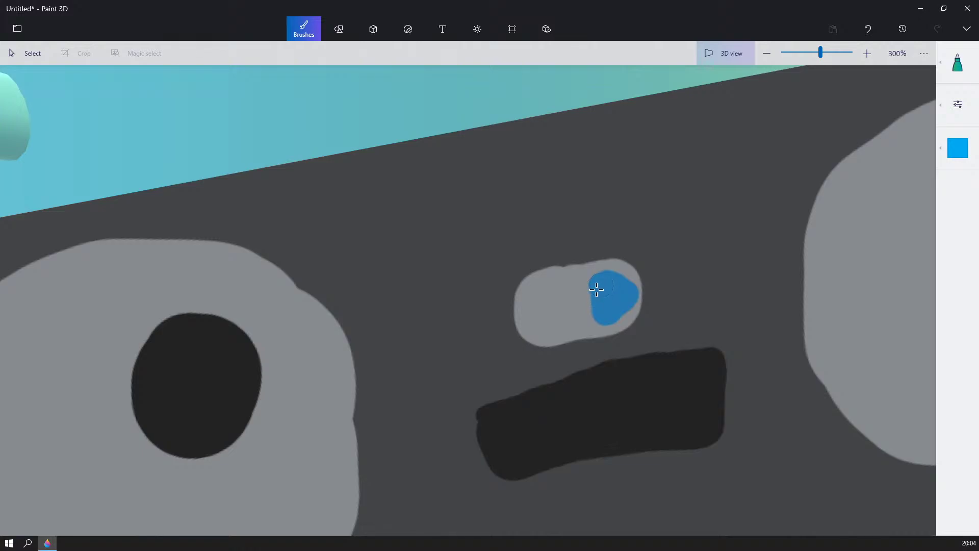
{"action": "mouse_move", "coordinate": [533, 312]}
{"action": "left_mouse_down"}
{"action": "mouse_move", "coordinate": [541, 331]}
{"action": "mouse_move", "coordinate": [557, 322]}
{"action": "mouse_move", "coordinate": [557, 300]}
{"action": "mouse_move", "coordinate": [537, 295]}
{"action": "left_mouse_up"}
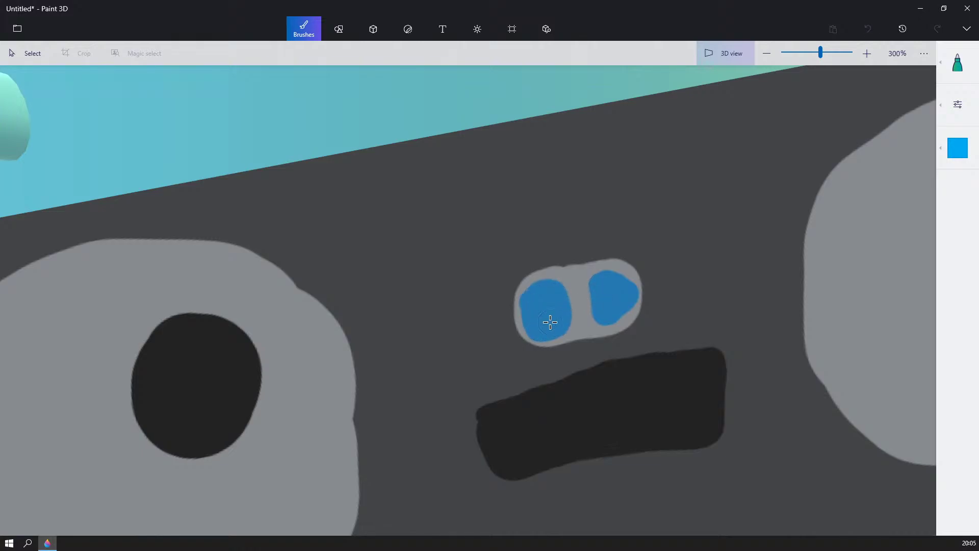
{"action": "scroll", "coordinate": [550, 321], "scroll_direction": "down", "scroll_amount": 5}
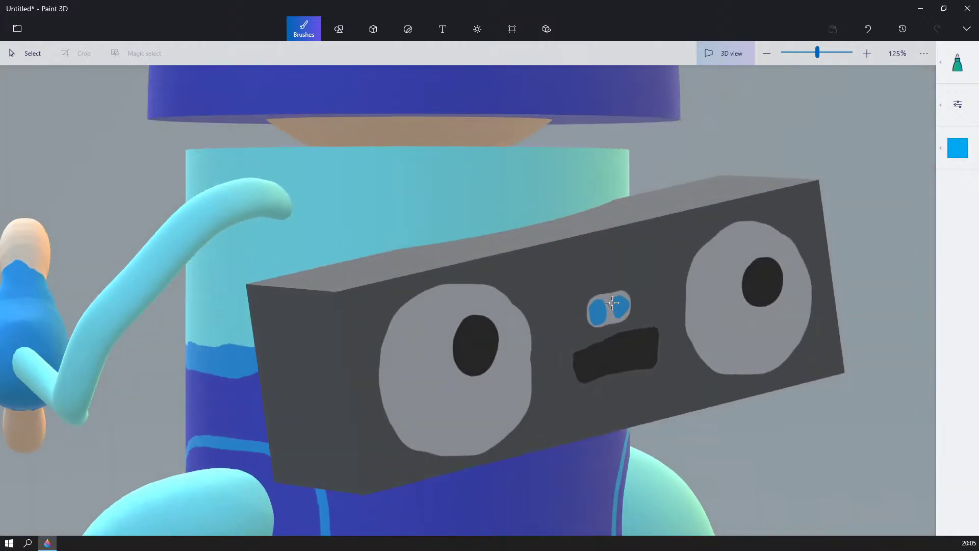
{"action": "scroll", "coordinate": [611, 303], "scroll_direction": "down", "scroll_amount": 2}
{"action": "left_click", "coordinate": [957, 148]}
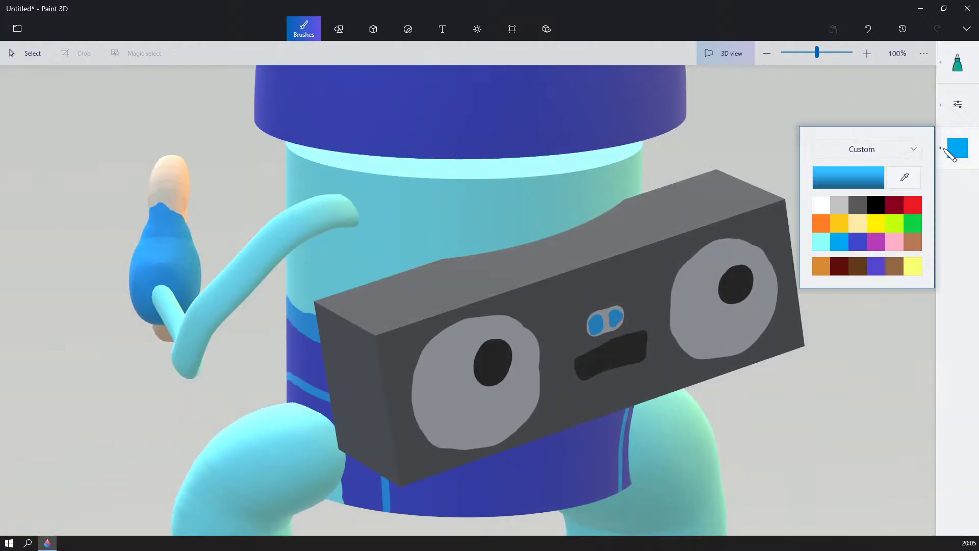
{"action": "left_click", "coordinate": [821, 205]}
{"action": "scroll", "coordinate": [695, 351], "scroll_direction": "up", "scroll_amount": 2}
{"action": "scroll", "coordinate": [693, 350], "scroll_direction": "up", "scroll_amount": 1}
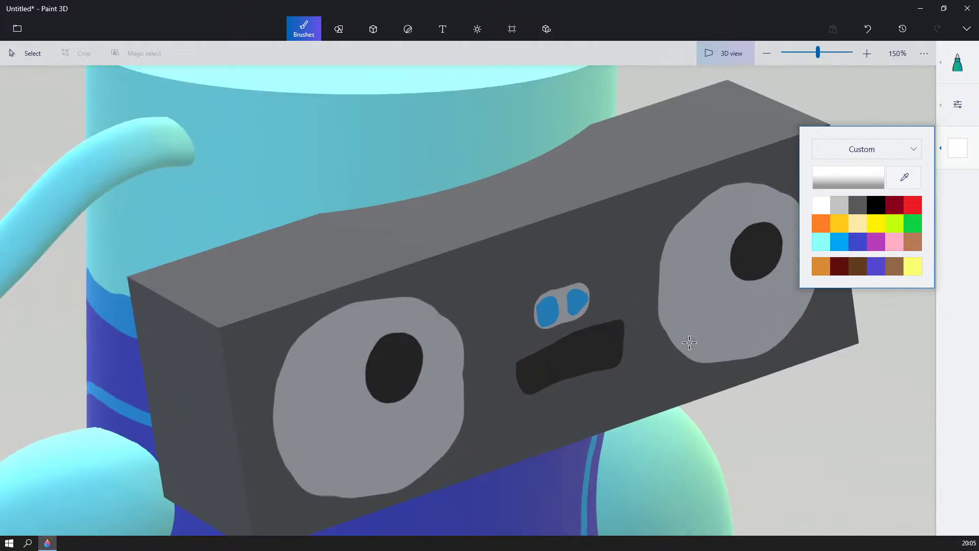
- Draw a wavy light cyan line across the black rectangle with the marker at 2 px
{"action": "right_click_drag", "start_coordinate": [688, 341], "coordinate": [629, 306]}
{"action": "scroll", "coordinate": [525, 365], "scroll_direction": "up", "scroll_amount": 2}
{"action": "middle_click_drag", "start_coordinate": [555, 372], "coordinate": [596, 387]}
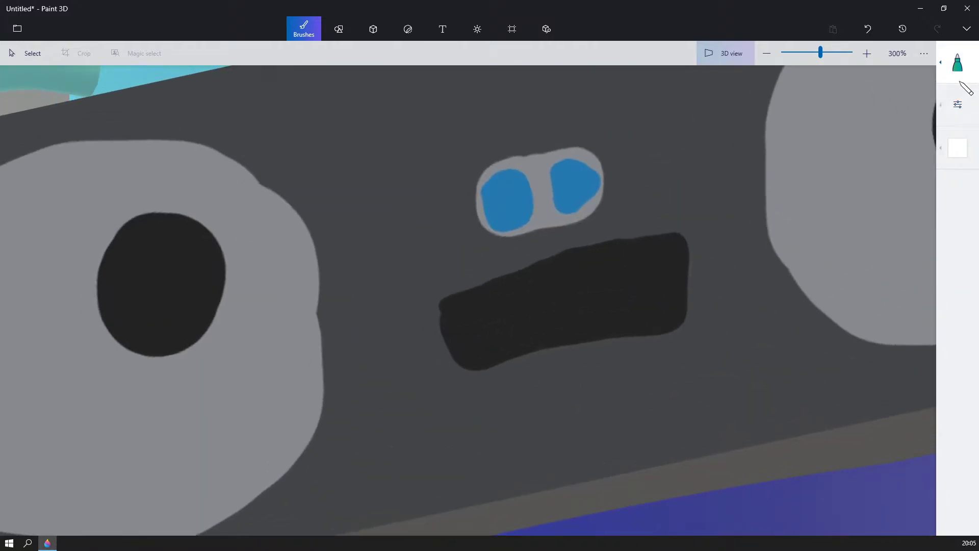
{"action": "left_click", "coordinate": [958, 148]}
{"action": "left_click", "coordinate": [820, 241]}
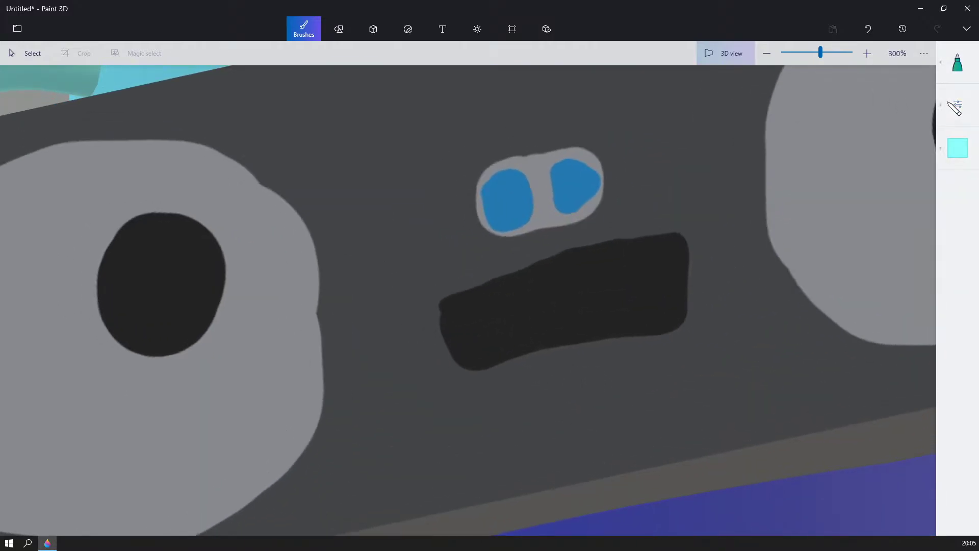
{"action": "left_click", "coordinate": [957, 104]}
{"action": "left_click_drag", "start_coordinate": [827, 116], "coordinate": [815, 117]}
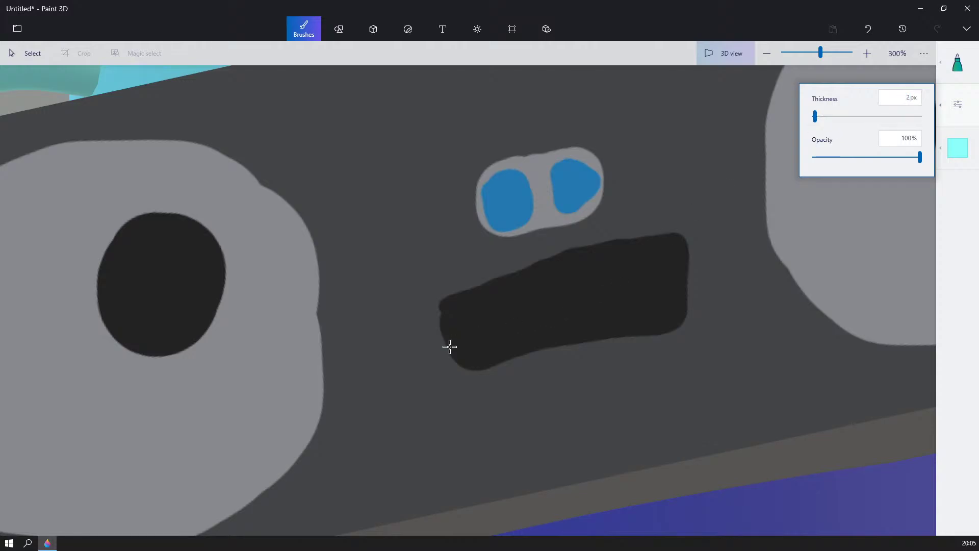
{"action": "mouse_move", "coordinate": [450, 346]}
{"action": "left_mouse_down"}
{"action": "mouse_move", "coordinate": [494, 323]}
{"action": "mouse_move", "coordinate": [520, 292]}
{"action": "mouse_move", "coordinate": [630, 278]}
{"action": "left_mouse_up"}
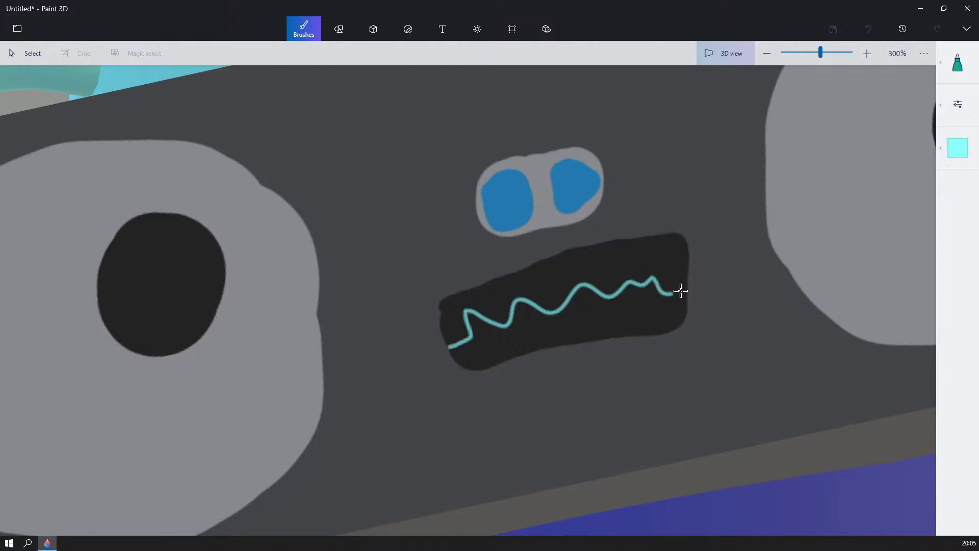
{"action": "scroll", "coordinate": [709, 270], "scroll_direction": "down", "scroll_amount": 5}
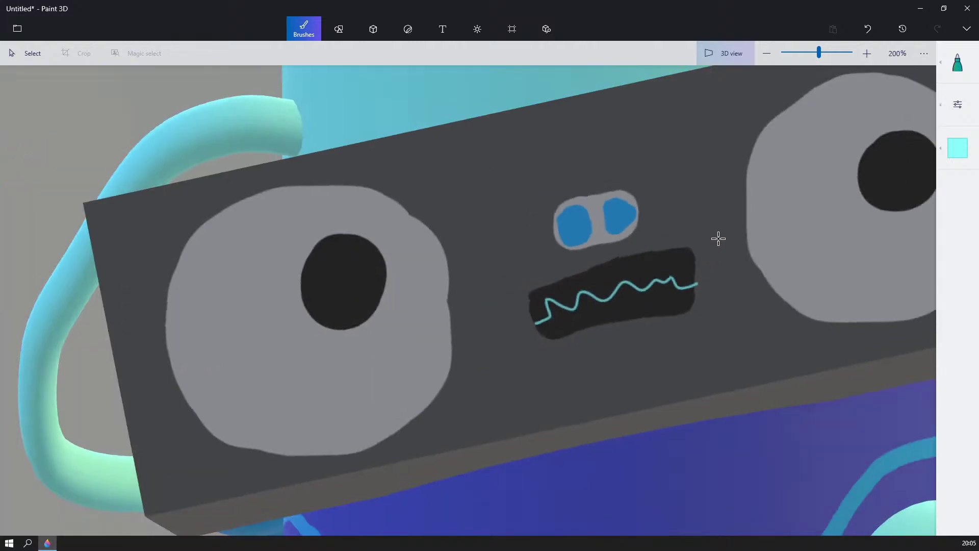
{"action": "right_click_drag", "start_coordinate": [706, 201], "coordinate": [847, 241]}
{"action": "scroll", "coordinate": [721, 224], "scroll_direction": "down", "scroll_amount": 3}
{"action": "left_click", "coordinate": [944, 156]}
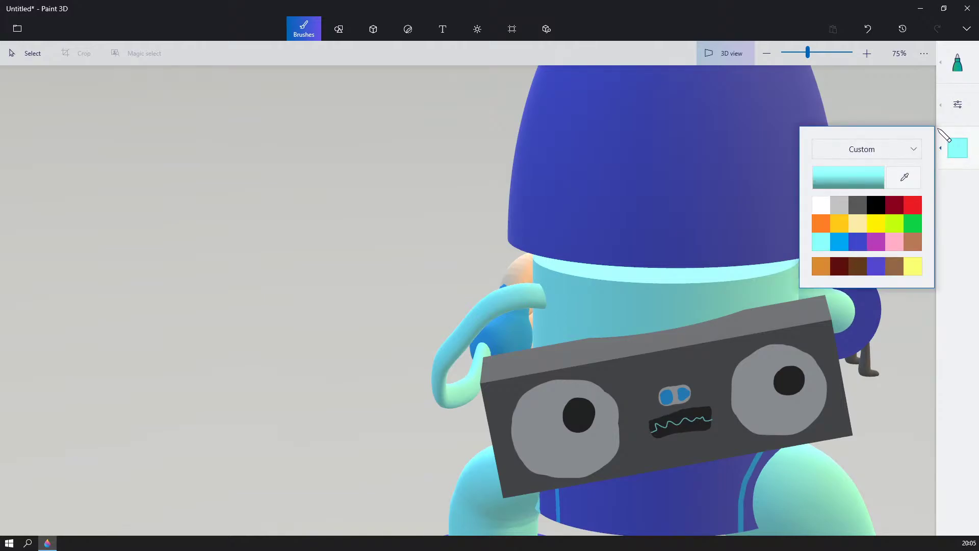
{"action": "left_click", "coordinate": [958, 71]}
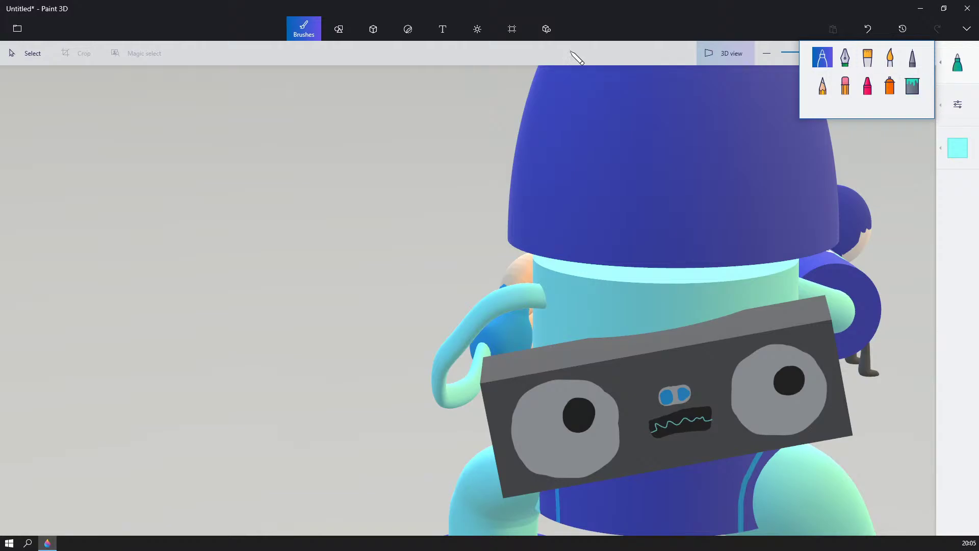
- Draw a light grey arched handle across the top of the dark grey box with the 60 px tube doodle
{"action": "left_click", "coordinate": [384, 29]}
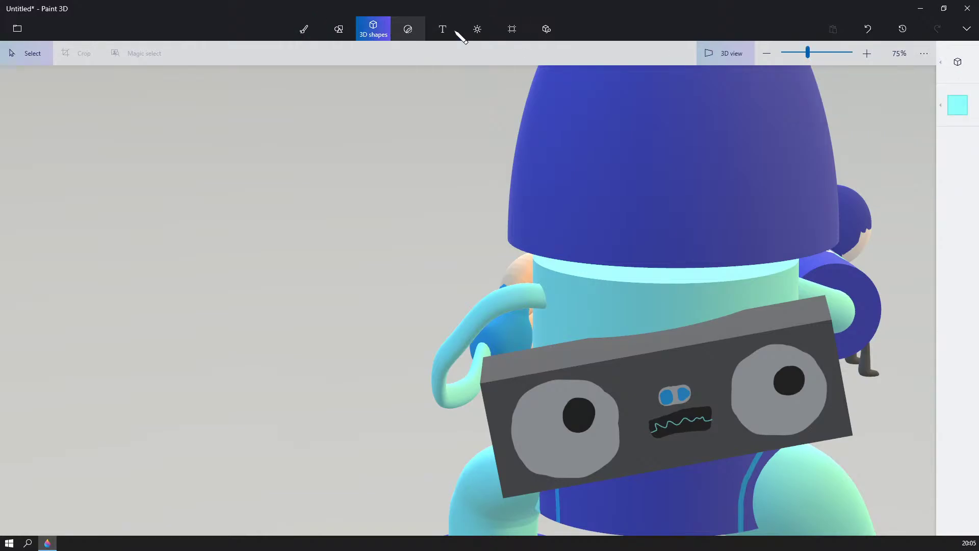
{"action": "left_click", "coordinate": [959, 72]}
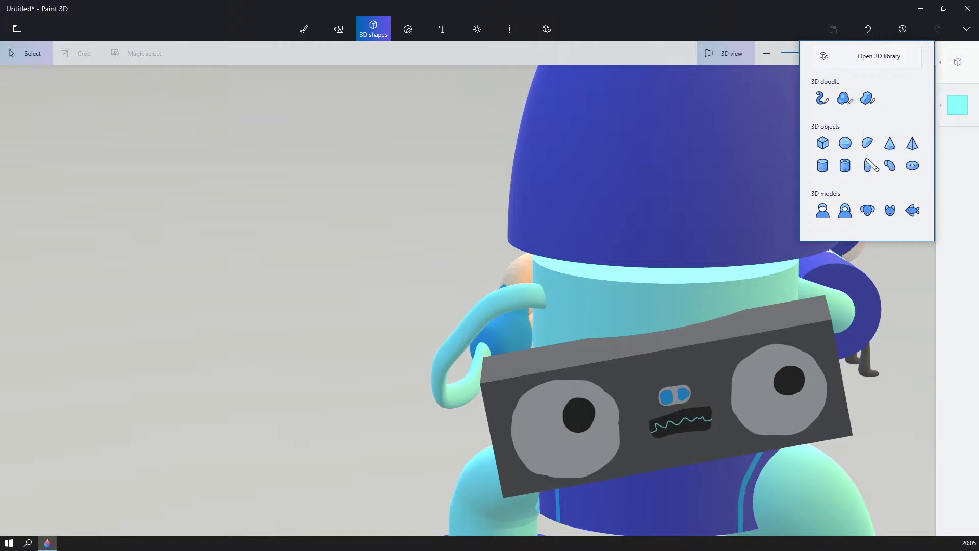
{"action": "left_click", "coordinate": [822, 99]}
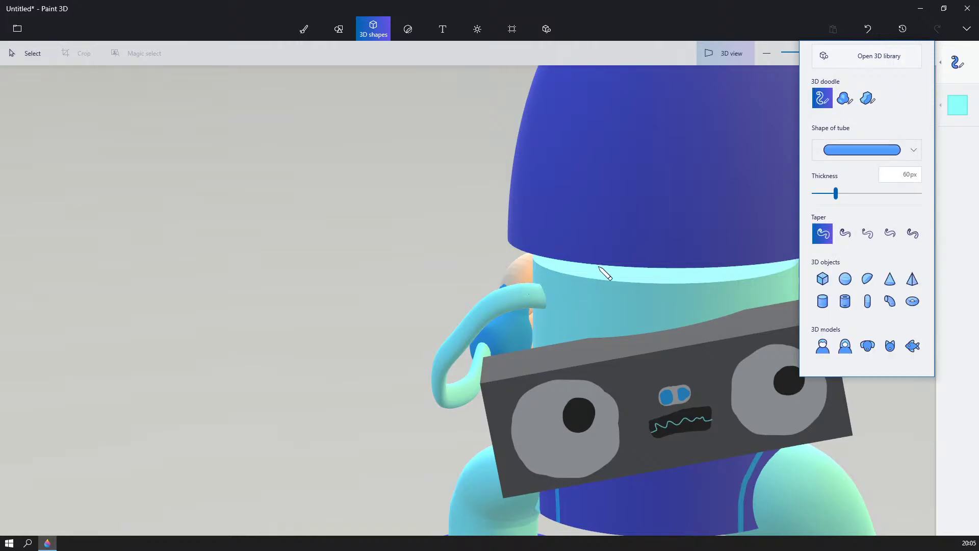
{"action": "middle_click_drag", "start_coordinate": [598, 266], "coordinate": [461, 261]}
{"action": "mouse_move", "coordinate": [462, 261]}
{"action": "right_mouse_down"}
{"action": "mouse_move", "coordinate": [522, 267]}
{"action": "mouse_move", "coordinate": [477, 256]}
{"action": "right_mouse_up"}
{"action": "middle_click_drag", "start_coordinate": [477, 255], "coordinate": [604, 301]}
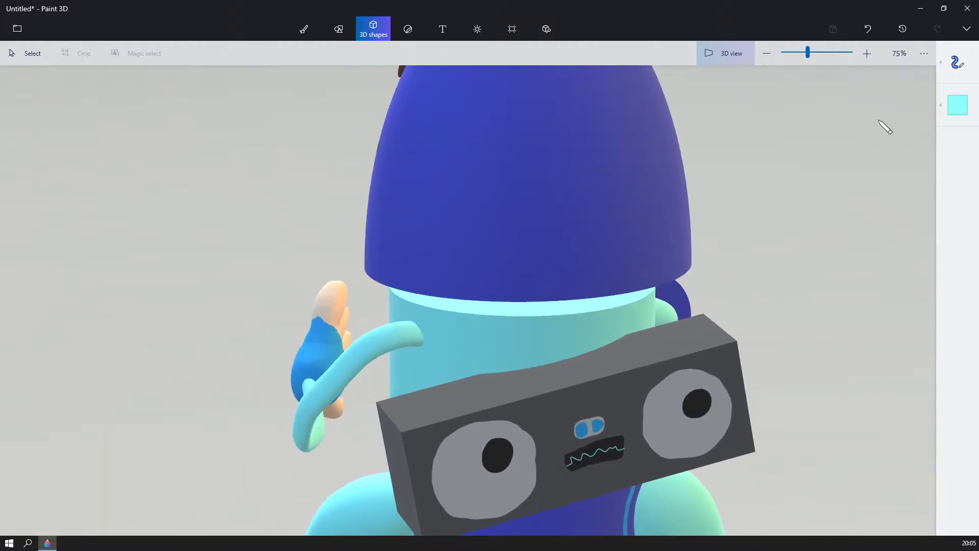
{"action": "left_click", "coordinate": [957, 104]}
{"action": "left_click", "coordinate": [841, 162]}
{"action": "middle_click_drag", "start_coordinate": [807, 291], "coordinate": [796, 324]}
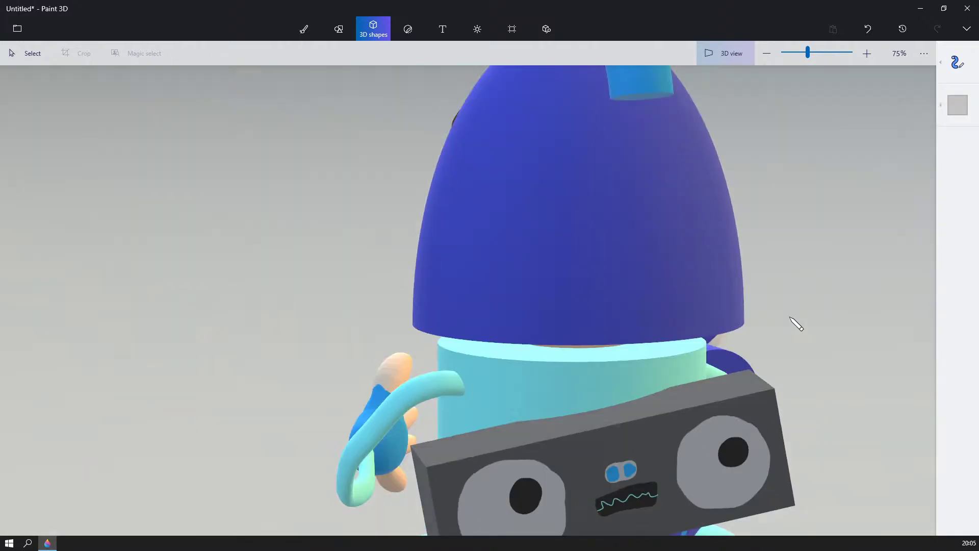
{"action": "mouse_move", "coordinate": [518, 441]}
{"action": "left_mouse_down"}
{"action": "mouse_move", "coordinate": [529, 378]}
{"action": "mouse_move", "coordinate": [576, 338]}
{"action": "left_mouse_up"}
{"action": "mouse_move", "coordinate": [648, 330]}
{"action": "left_mouse_down"}
{"action": "mouse_move", "coordinate": [709, 378]}
{"action": "mouse_move", "coordinate": [712, 395]}
{"action": "left_mouse_up"}
{"action": "mouse_move", "coordinate": [729, 374]}
{"action": "right_mouse_down"}
{"action": "mouse_move", "coordinate": [799, 328]}
{"action": "mouse_move", "coordinate": [938, 74]}
{"action": "right_mouse_up"}
{"action": "left_click", "coordinate": [942, 64]}
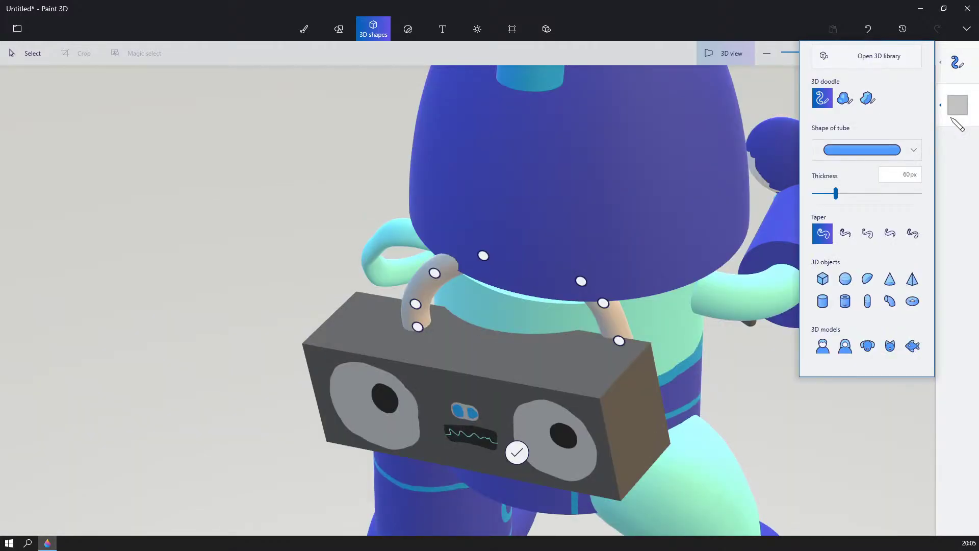
- Rotate the handle to line up with the dark grey box and move it so both ends sit on the top face
{"action": "left_click", "coordinate": [31, 53]}
{"action": "left_click", "coordinate": [423, 285]}
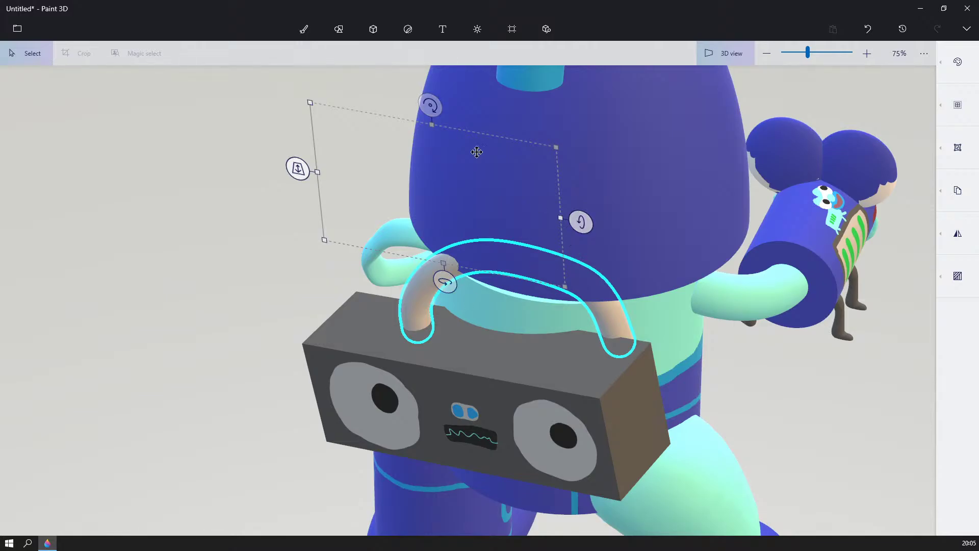
{"action": "left_click_drag", "start_coordinate": [445, 281], "coordinate": [431, 289]}
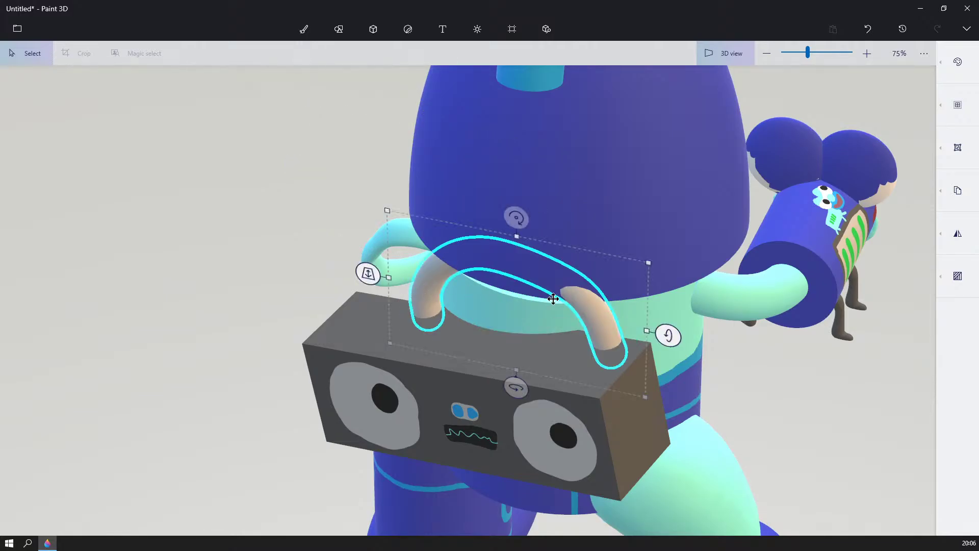
{"action": "left_click_drag", "start_coordinate": [554, 299], "coordinate": [526, 306]}
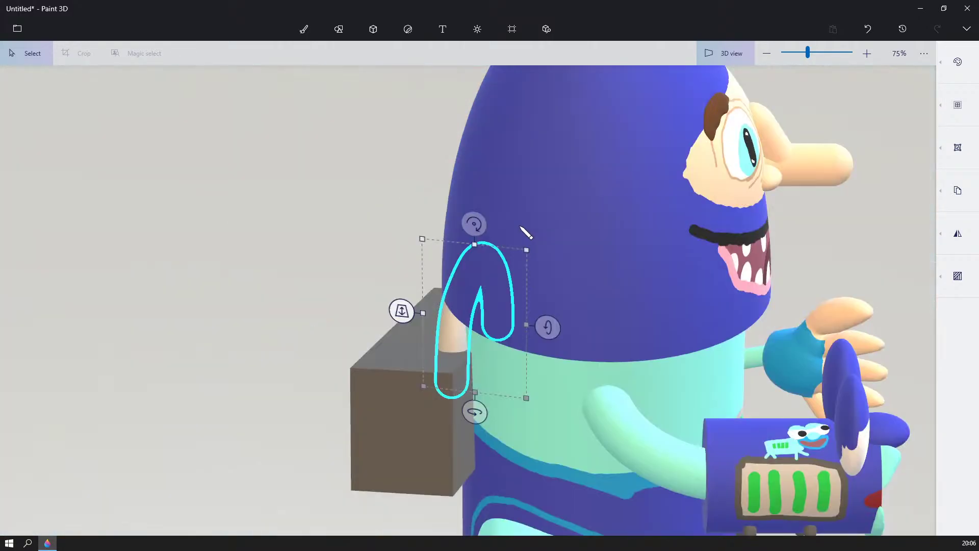
{"action": "left_click_drag", "start_coordinate": [478, 284], "coordinate": [439, 275]}
{"action": "right_click_drag", "start_coordinate": [309, 232], "coordinate": [442, 214]}
{"action": "left_click_drag", "start_coordinate": [426, 253], "coordinate": [438, 273]}
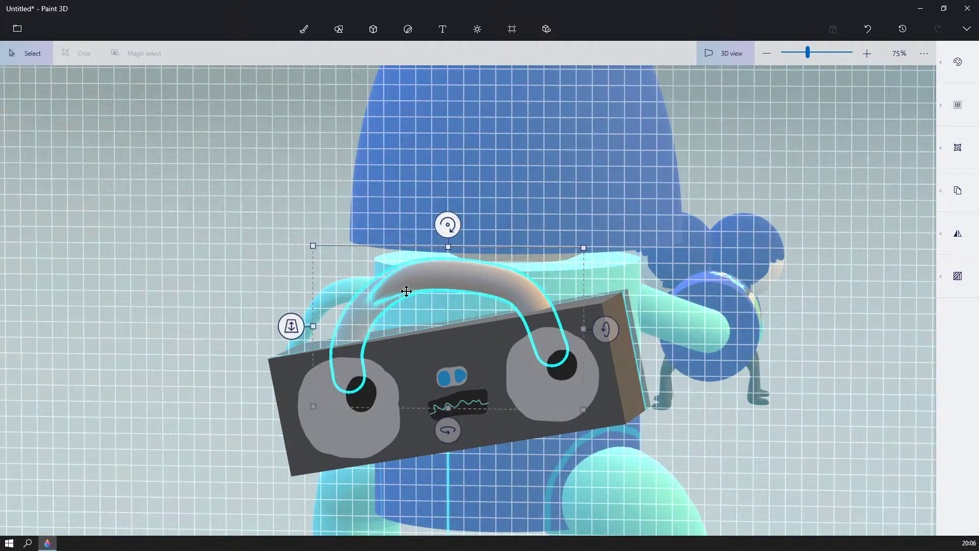
{"action": "right_click_drag", "start_coordinate": [330, 283], "coordinate": [467, 273]}
{"action": "left_click", "coordinate": [712, 251]}
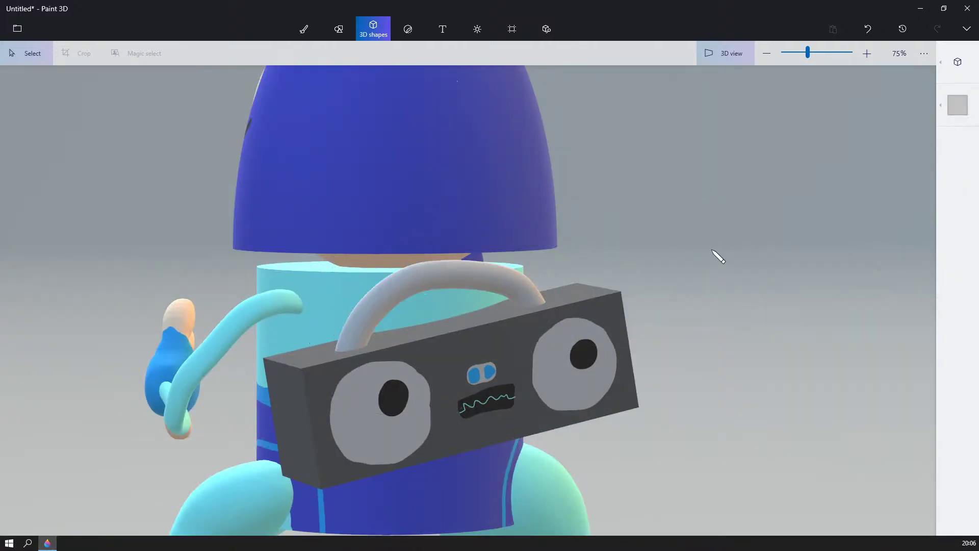
- Examine the whole character from the front and back, including the boombox and its handle
{"action": "right_click_drag", "start_coordinate": [712, 249], "coordinate": [450, 215]}
{"action": "scroll", "coordinate": [637, 244], "scroll_direction": "down", "scroll_amount": 5}
{"action": "middle_click_drag", "start_coordinate": [451, 216], "coordinate": [533, 221]}
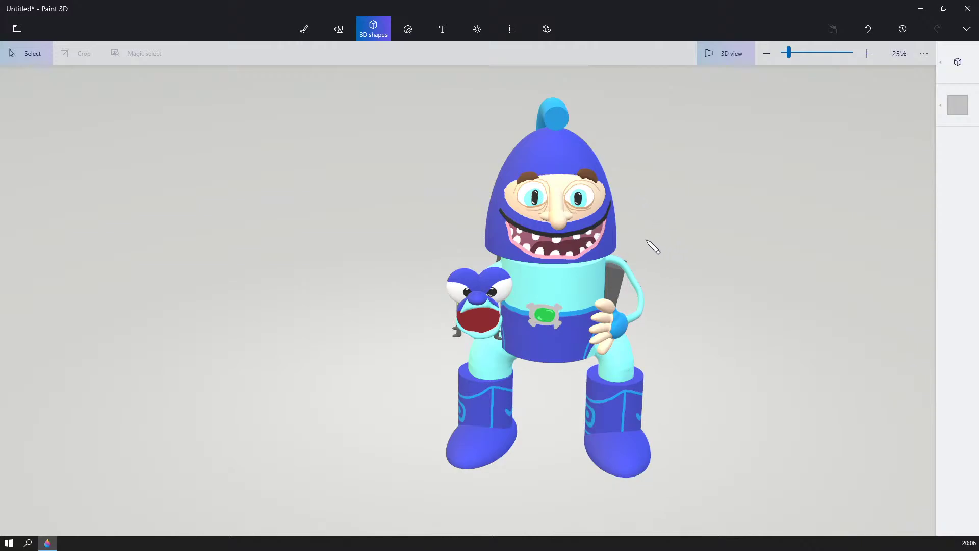
{"action": "right_click_drag", "start_coordinate": [678, 238], "coordinate": [514, 234]}
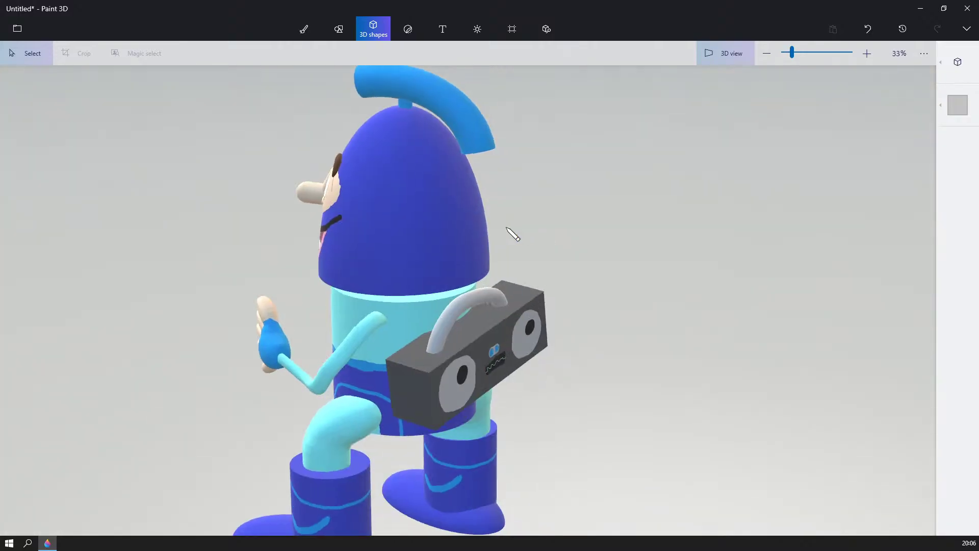
{"action": "scroll", "coordinate": [520, 251], "scroll_direction": "up", "scroll_amount": 5}
{"action": "scroll", "coordinate": [520, 251], "scroll_direction": "up", "scroll_amount": 8}
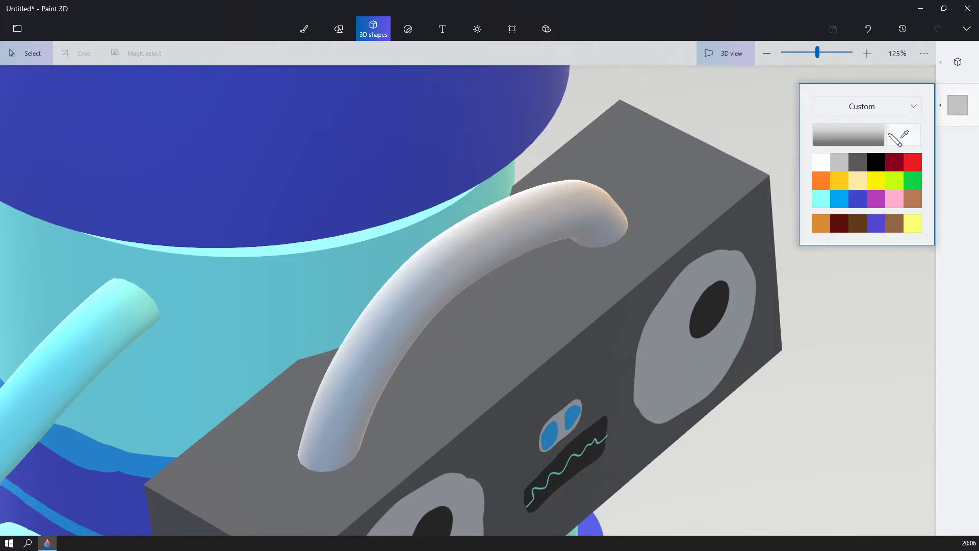
{"action": "left_click", "coordinate": [958, 105]}
{"action": "left_click", "coordinate": [857, 162]}
{"action": "left_click", "coordinate": [949, 87]}
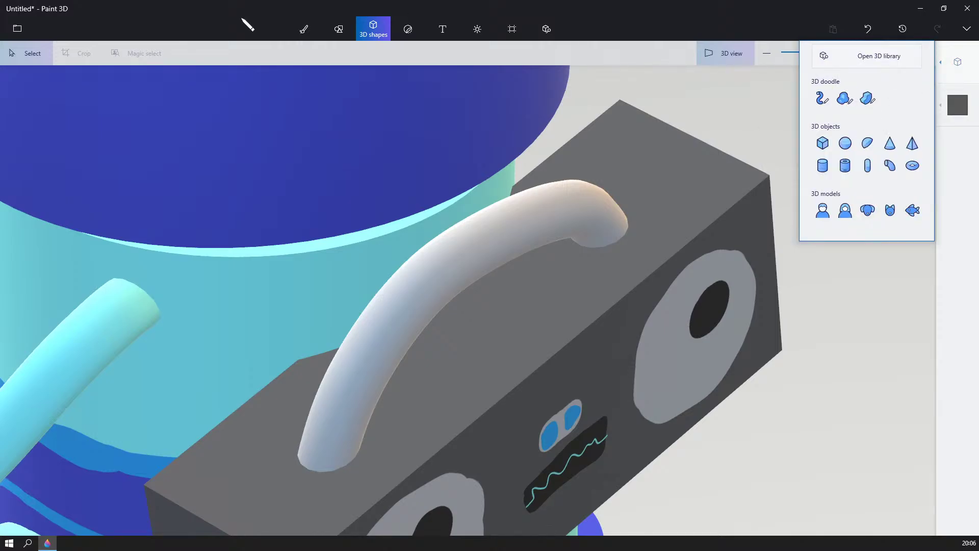
- Outline a small rectangle in black with the marker on the boombox's top face, beside the handle
{"action": "left_click", "coordinate": [302, 30]}
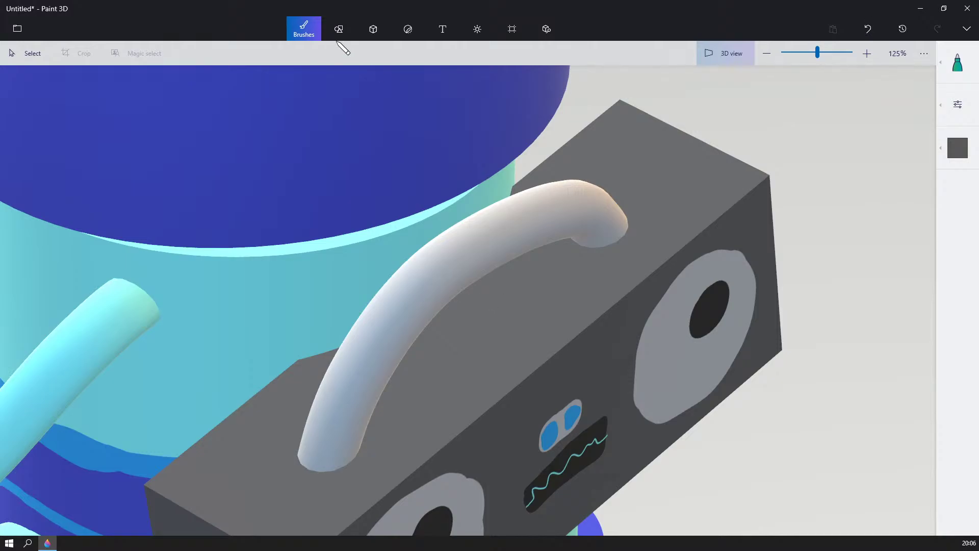
{"action": "left_click", "coordinate": [957, 72]}
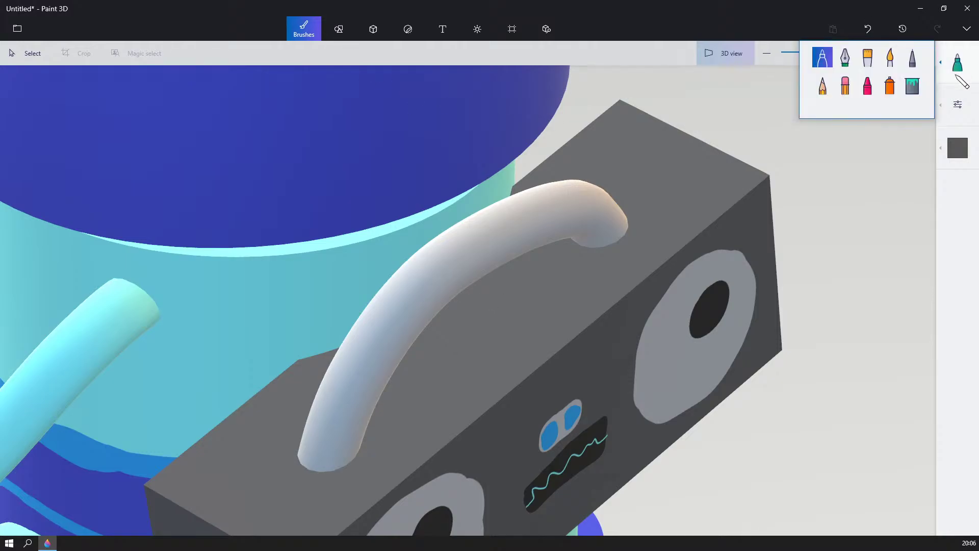
{"action": "left_click", "coordinate": [957, 148]}
{"action": "left_click", "coordinate": [875, 204]}
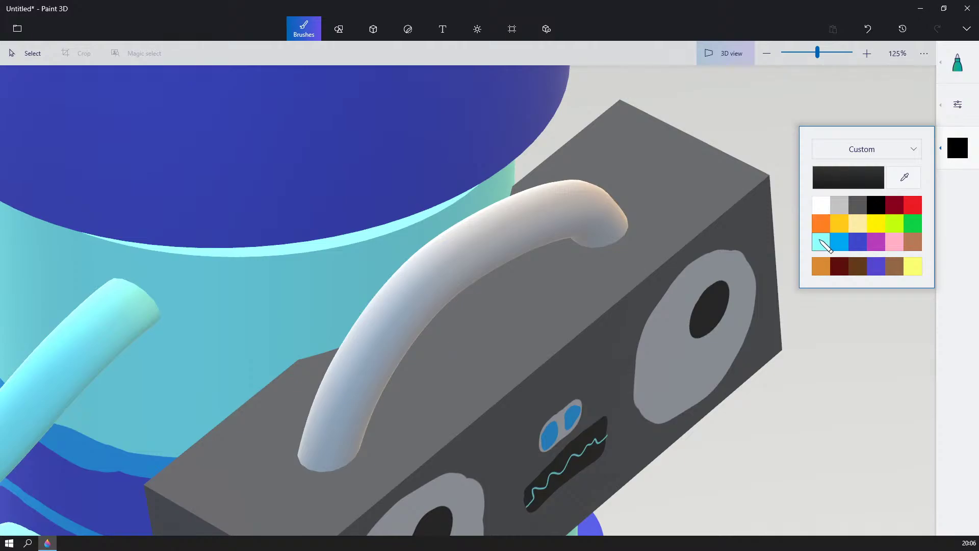
{"action": "left_click_drag", "start_coordinate": [511, 283], "coordinate": [497, 294]}
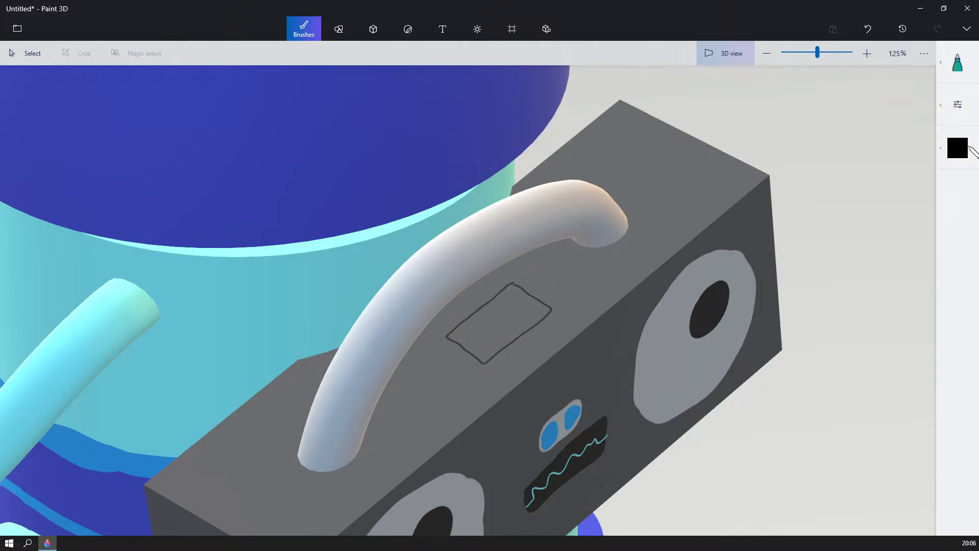
- Set the marker thickness to 4 px
{"action": "left_click", "coordinate": [957, 148]}
{"action": "left_click", "coordinate": [954, 103]}
{"action": "left_click_drag", "start_coordinate": [834, 115], "coordinate": [822, 119]}
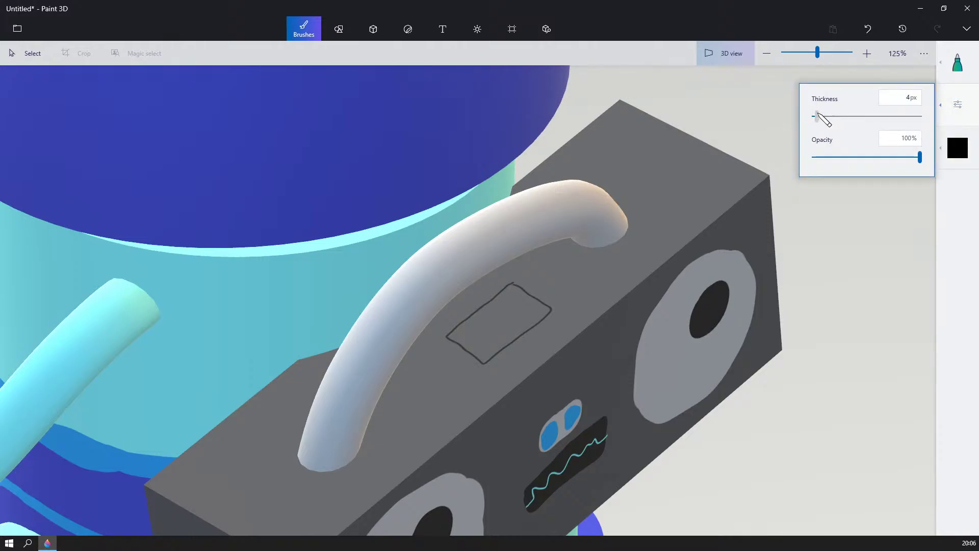
- Try to fill the outlined rectangle on the boombox's top with black, and undo the fill
{"action": "left_click", "coordinate": [958, 62]}
{"action": "left_click", "coordinate": [912, 85]}
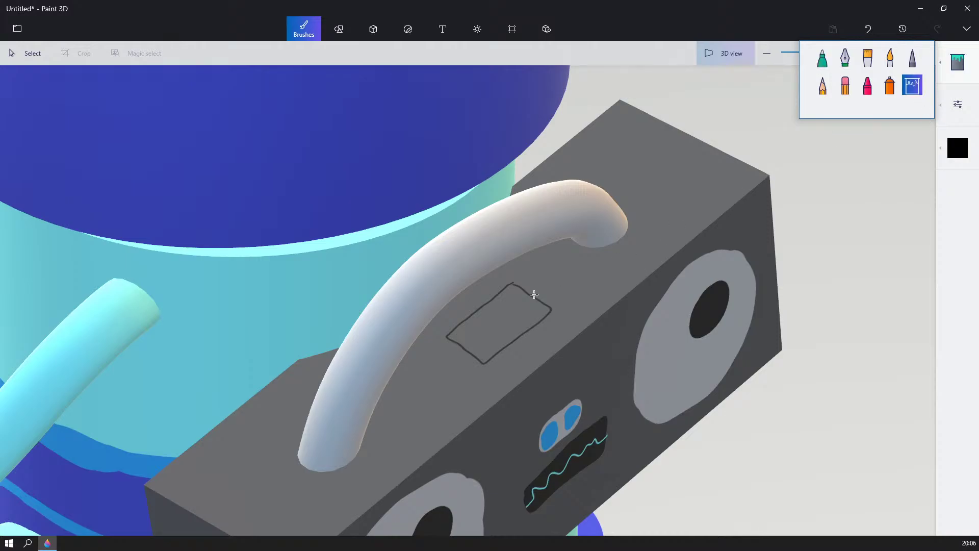
{"action": "left_click", "coordinate": [523, 308]}
{"action": "left_click", "coordinate": [496, 323]}
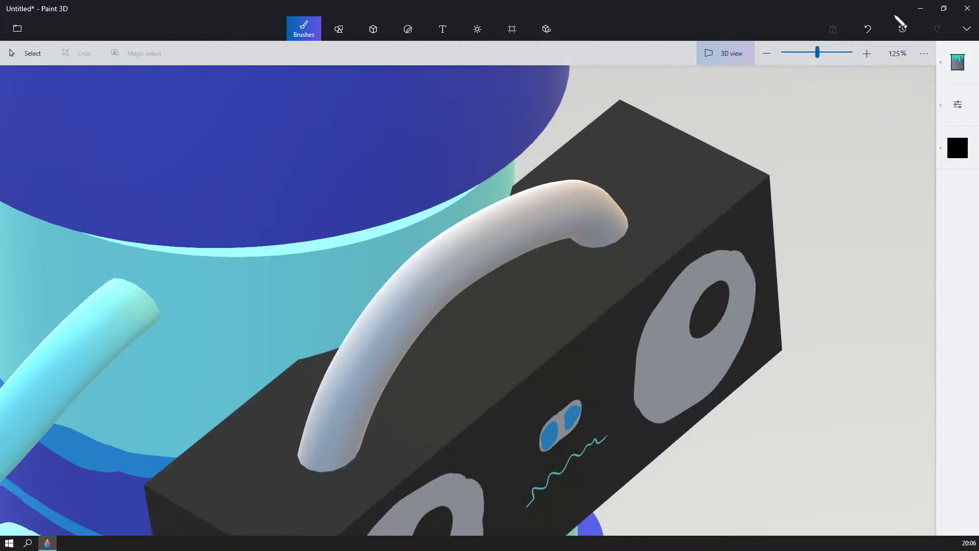
{"action": "left_click", "coordinate": [868, 29]}
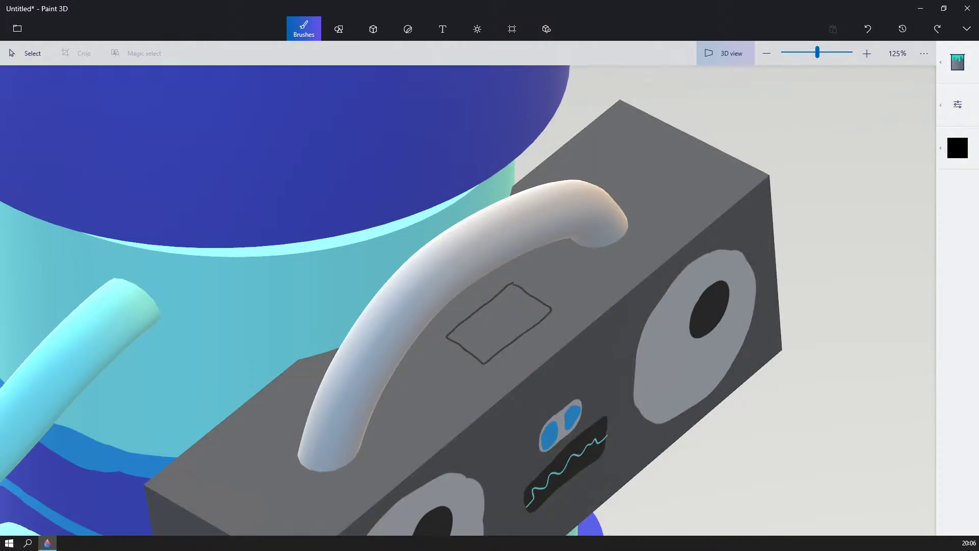
- Close the gap at the rectangle outline's corner with the black marker and fill the rectangle with black
{"action": "left_click", "coordinate": [958, 66]}
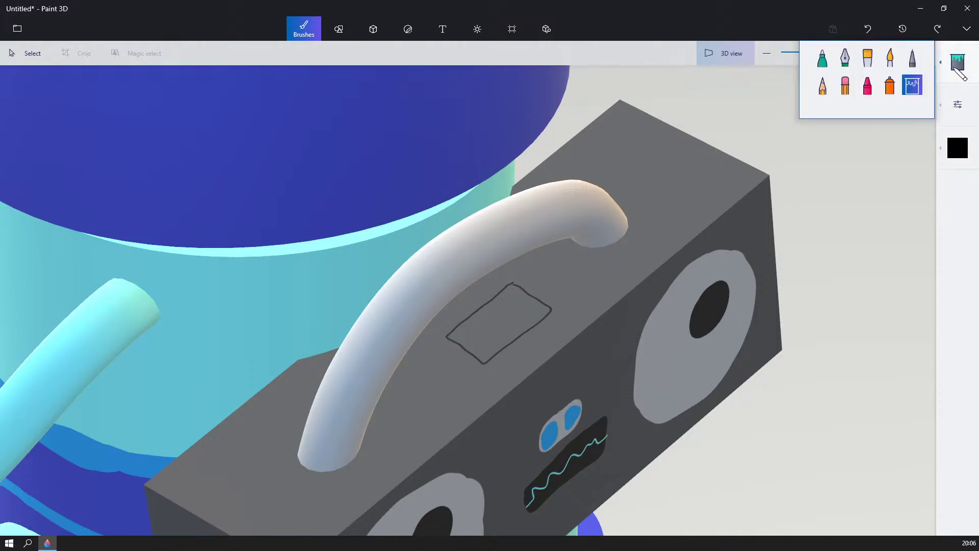
{"action": "left_click", "coordinate": [822, 57]}
{"action": "left_click", "coordinate": [516, 284]}
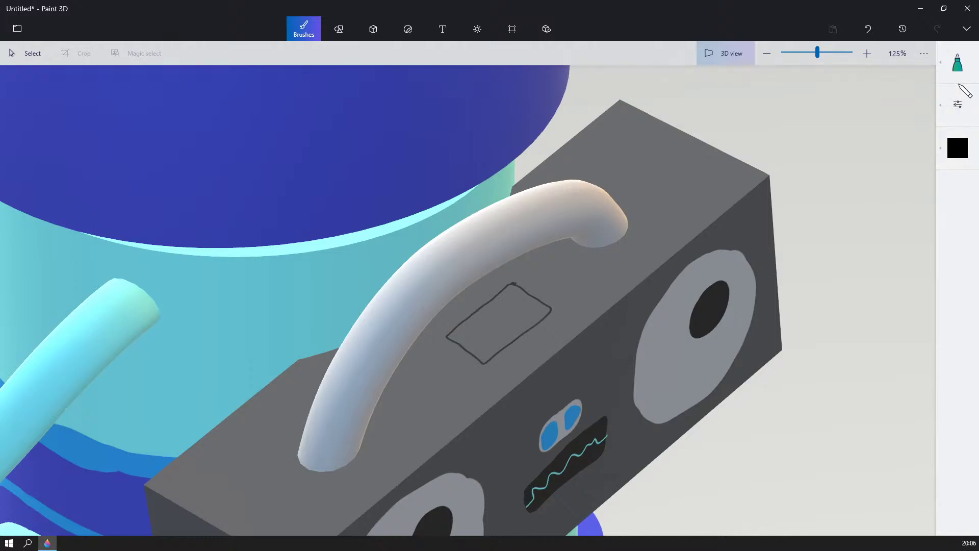
{"action": "left_click", "coordinate": [957, 69]}
{"action": "left_click", "coordinate": [912, 86]}
{"action": "left_click", "coordinate": [485, 331]}
{"action": "left_click", "coordinate": [484, 331]}
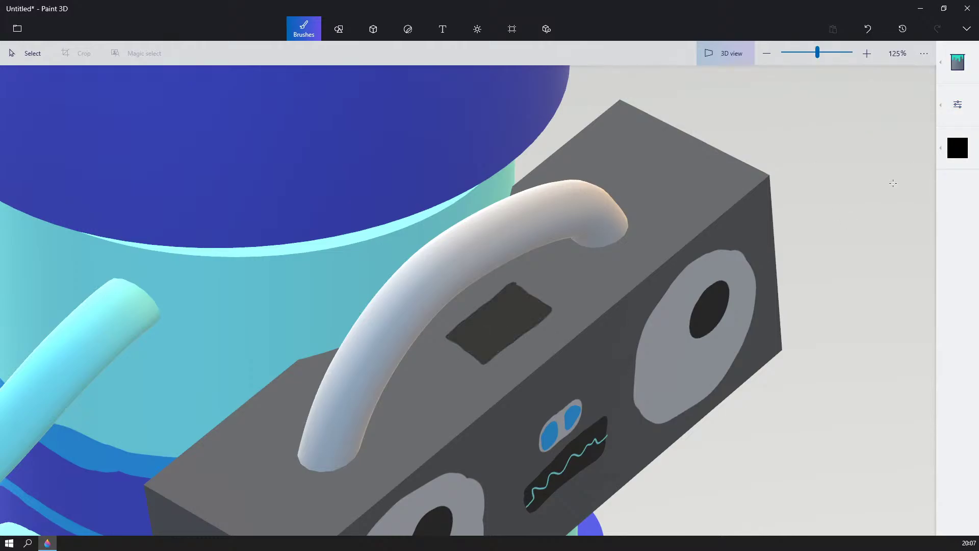
- Draw an orange rectangular frame inside the black rectangle with the marker and thicken its edges
{"action": "left_click", "coordinate": [957, 62]}
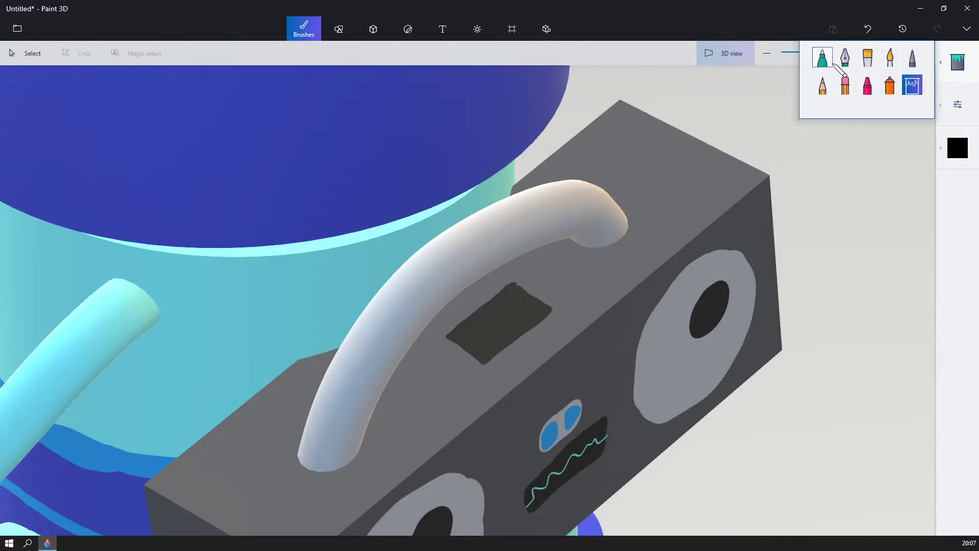
{"action": "left_click", "coordinate": [822, 57]}
{"action": "left_click", "coordinate": [957, 153]}
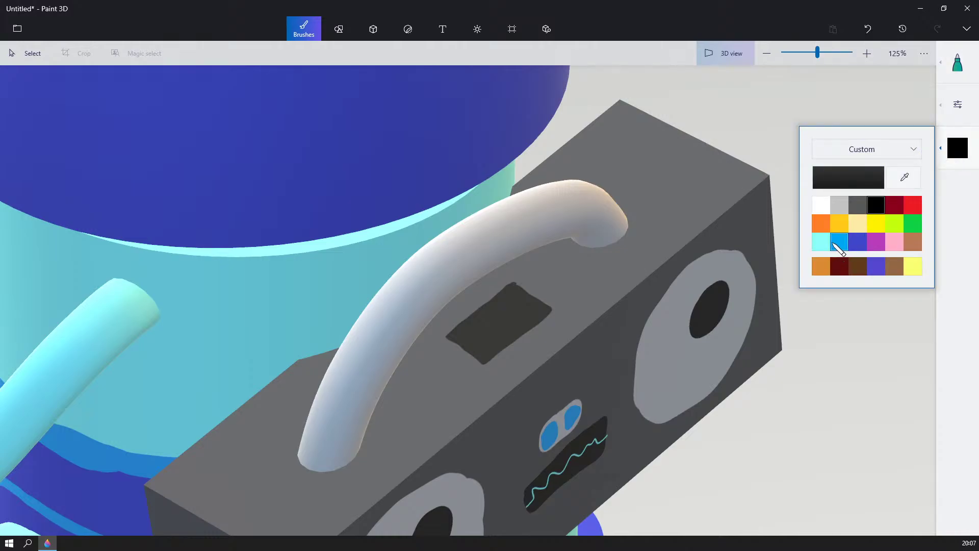
{"action": "left_click", "coordinate": [821, 223]}
{"action": "scroll", "coordinate": [459, 334], "scroll_direction": "up", "scroll_amount": 3}
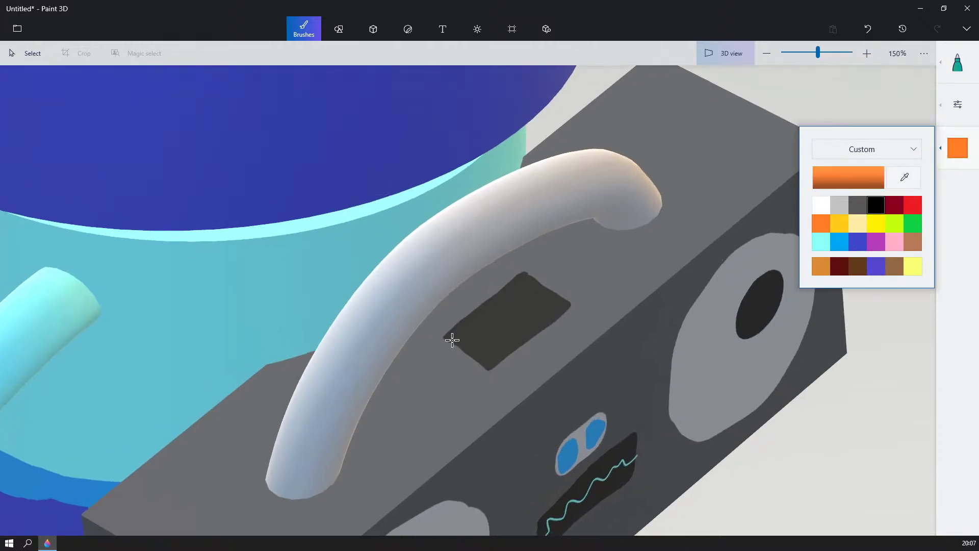
{"action": "scroll", "coordinate": [471, 324], "scroll_direction": "up", "scroll_amount": 3}
{"action": "mouse_move", "coordinate": [465, 335]}
{"action": "left_mouse_down"}
{"action": "mouse_move", "coordinate": [576, 243]}
{"action": "mouse_move", "coordinate": [643, 284]}
{"action": "mouse_move", "coordinate": [528, 373]}
{"action": "mouse_move", "coordinate": [514, 375]}
{"action": "mouse_move", "coordinate": [459, 339]}
{"action": "left_mouse_up"}
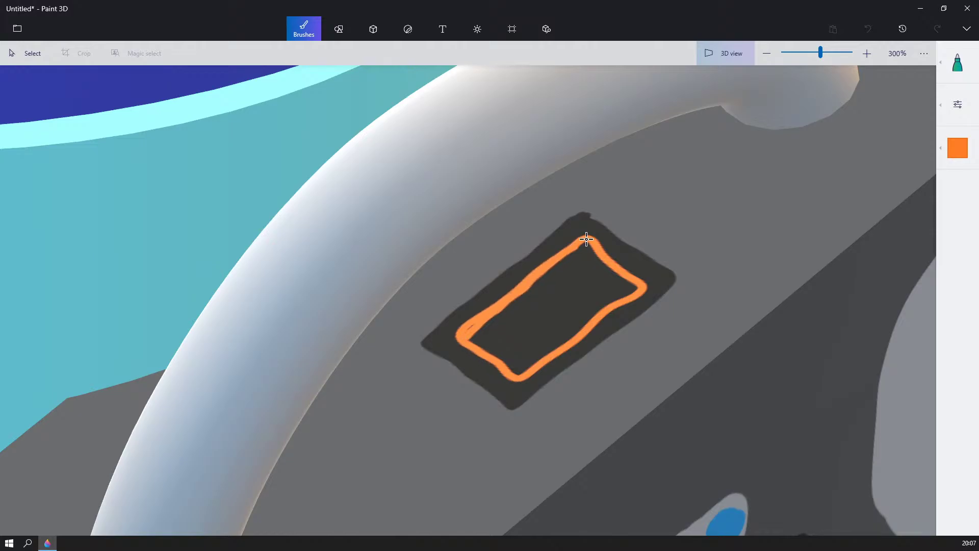
{"action": "left_click_drag", "start_coordinate": [608, 249], "coordinate": [626, 266]}
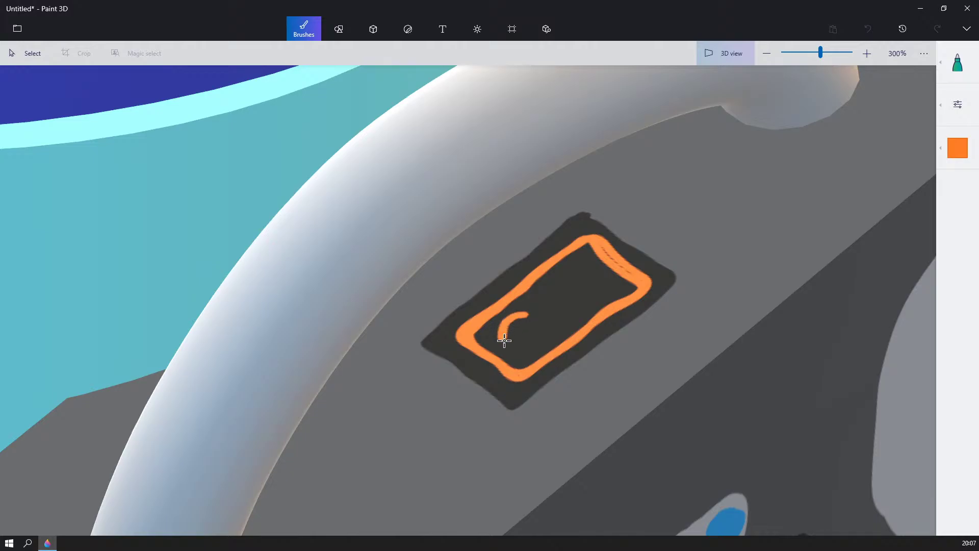
- Draw two orange rings inside the orange frame with the marker and fill their centres with white
{"action": "left_click_drag", "start_coordinate": [504, 340], "coordinate": [531, 336]}
{"action": "mouse_move", "coordinate": [584, 269]}
{"action": "left_mouse_down"}
{"action": "mouse_move", "coordinate": [568, 286]}
{"action": "mouse_move", "coordinate": [602, 281]}
{"action": "left_mouse_up"}
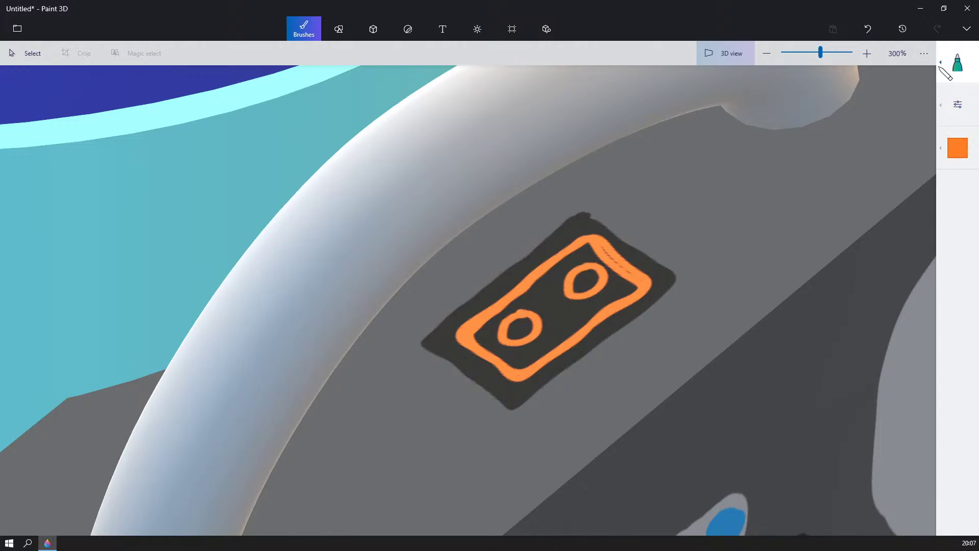
{"action": "left_click", "coordinate": [957, 62]}
{"action": "left_click", "coordinate": [909, 83]}
{"action": "left_click", "coordinate": [957, 148]}
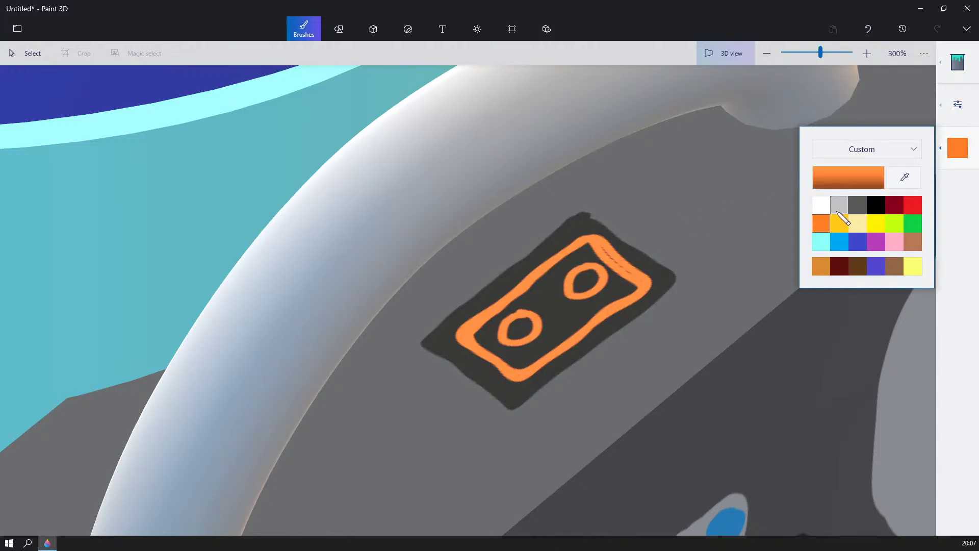
{"action": "left_click", "coordinate": [820, 205]}
{"action": "left_click_drag", "start_coordinate": [599, 279], "coordinate": [584, 288]}
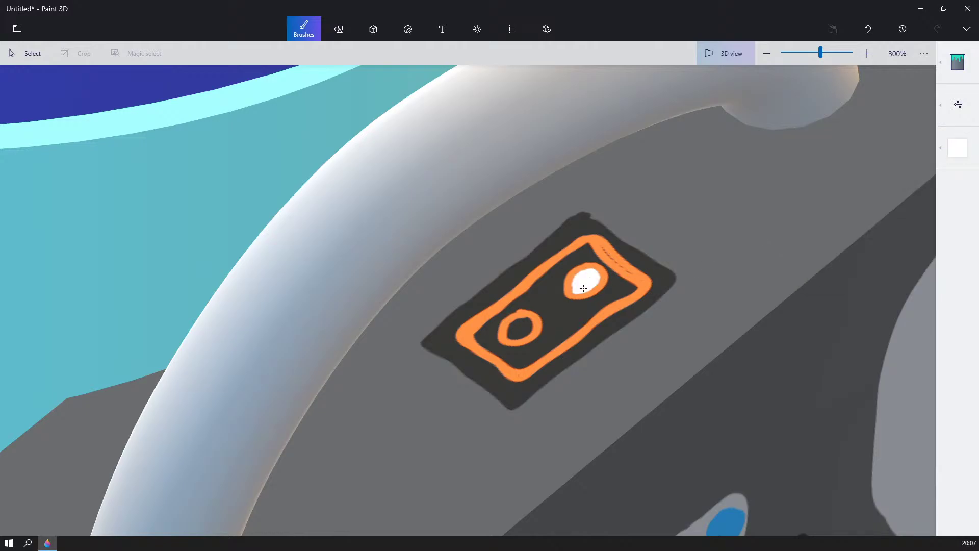
{"action": "left_click", "coordinate": [520, 328]}
- Dot a black pupil into each of the two white ring centres on the cassette with the marker
{"action": "left_click", "coordinate": [954, 149]}
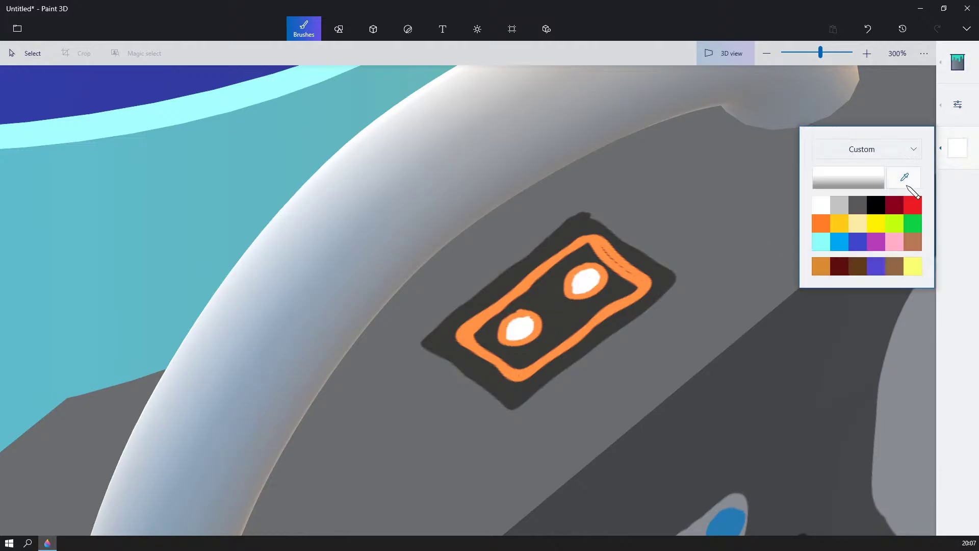
{"action": "left_click", "coordinate": [958, 62]}
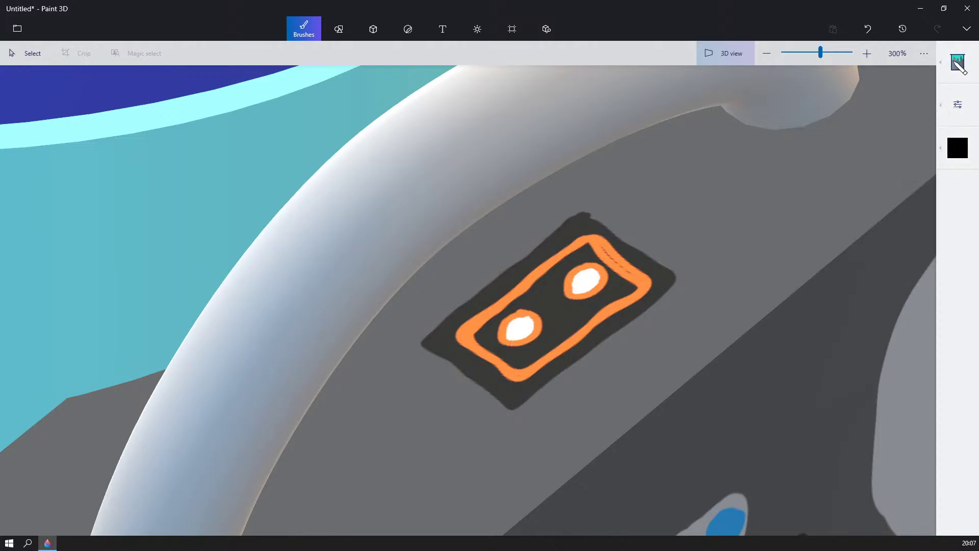
{"action": "left_click", "coordinate": [821, 57]}
{"action": "left_click", "coordinate": [586, 280]}
{"action": "left_click", "coordinate": [521, 328]}
- Draw an orange smile between the cassette's two rings and fill the black area inside the frame with orange
{"action": "left_click", "coordinate": [957, 148]}
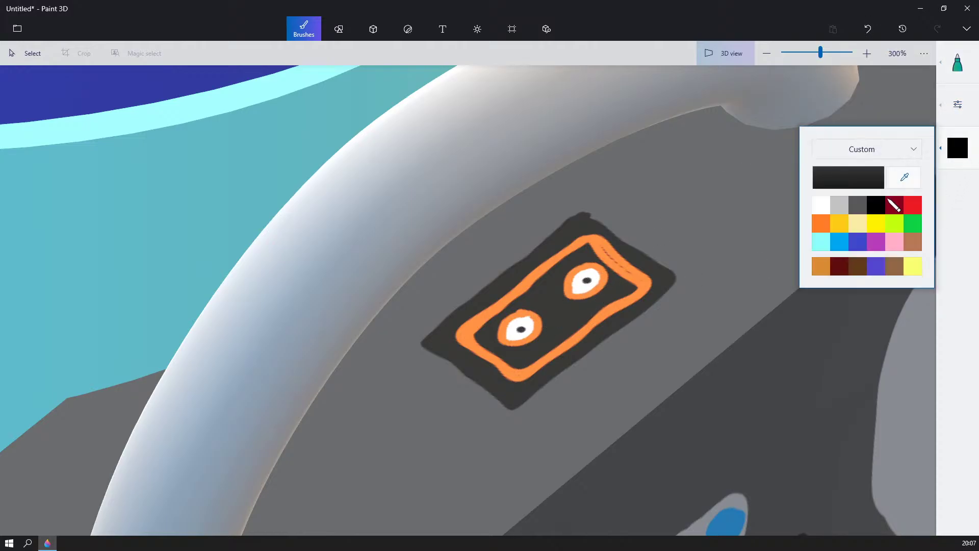
{"action": "left_click", "coordinate": [820, 222]}
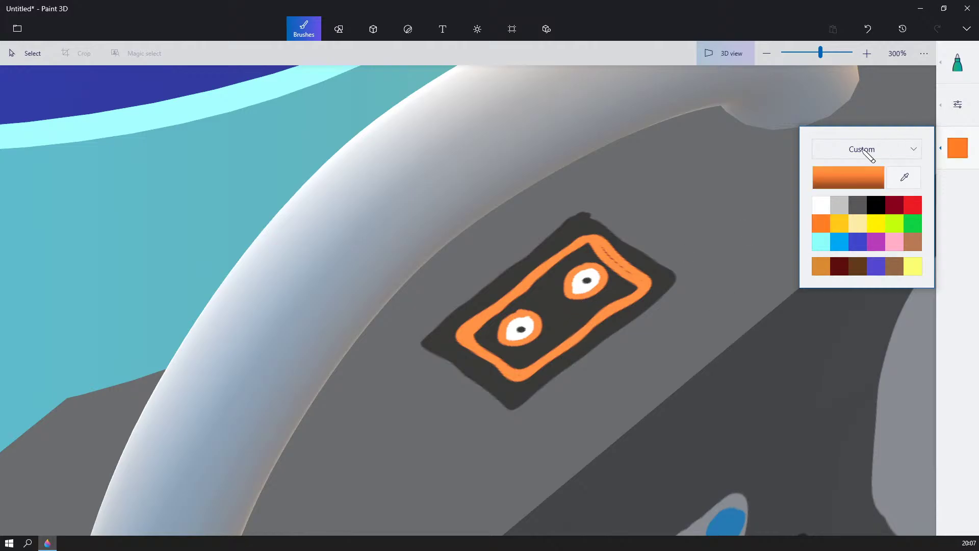
{"action": "left_click_drag", "start_coordinate": [553, 326], "coordinate": [575, 309]}
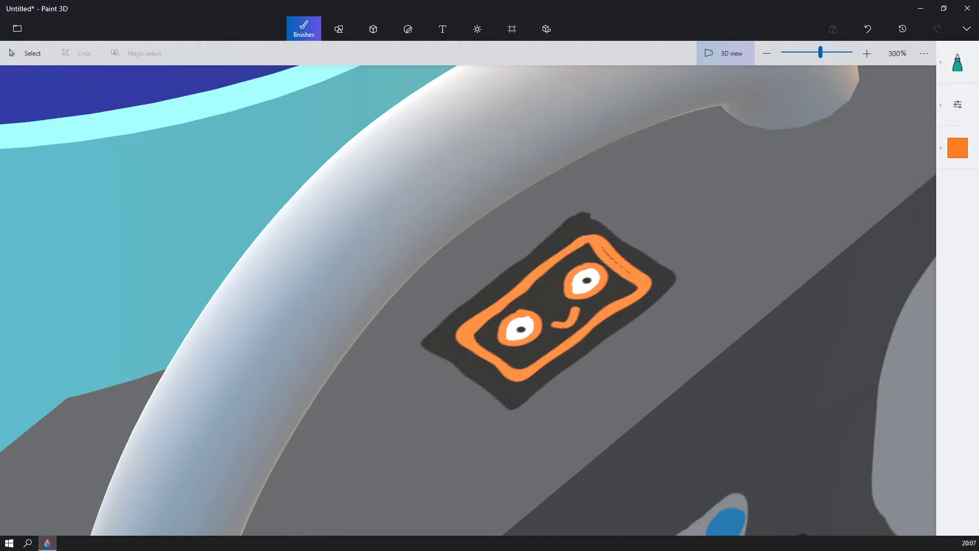
{"action": "left_click", "coordinate": [957, 63]}
{"action": "left_click", "coordinate": [913, 86]}
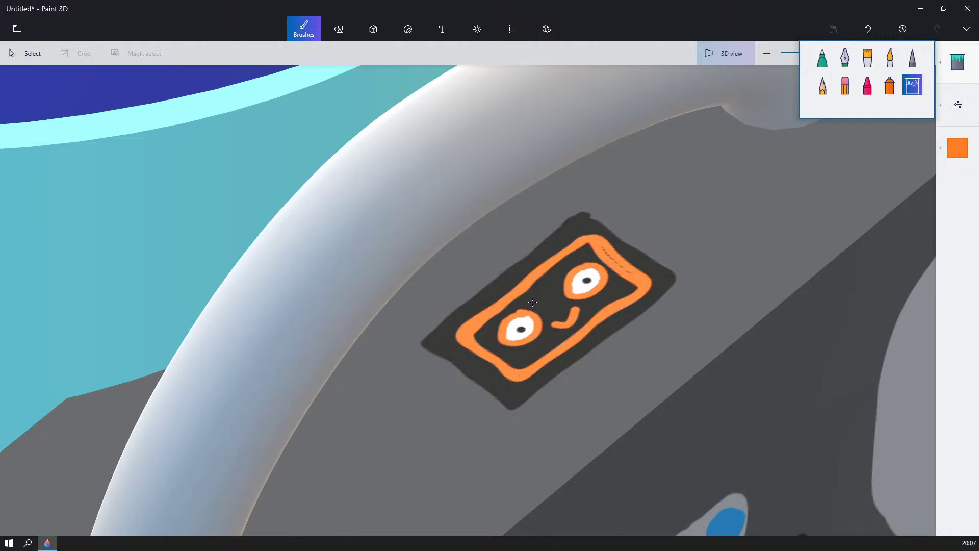
{"action": "left_click", "coordinate": [547, 291]}
- Draw a dark grey smile between the cassette's two eyes with the marker
{"action": "left_click", "coordinate": [957, 147]}
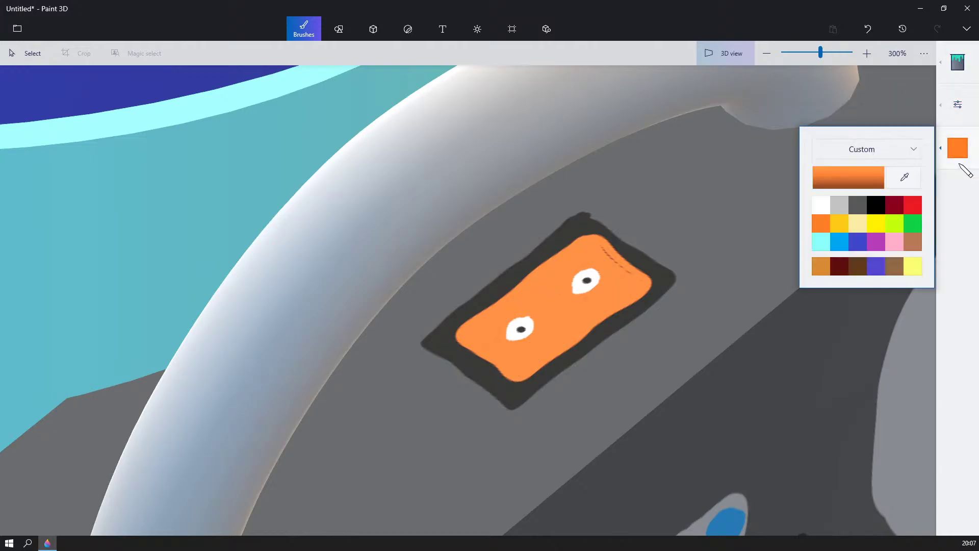
{"action": "left_click", "coordinate": [857, 204]}
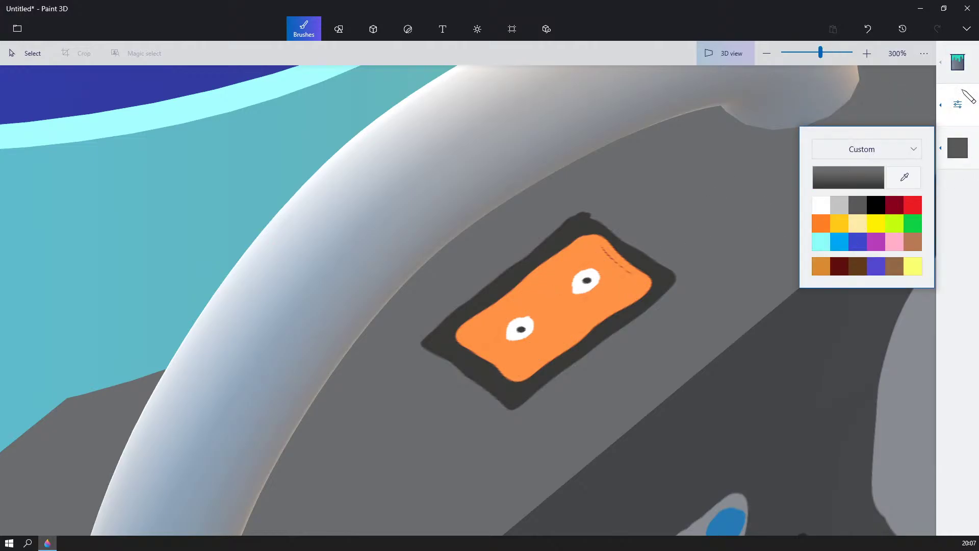
{"action": "left_click", "coordinate": [957, 62]}
{"action": "left_click", "coordinate": [822, 57]}
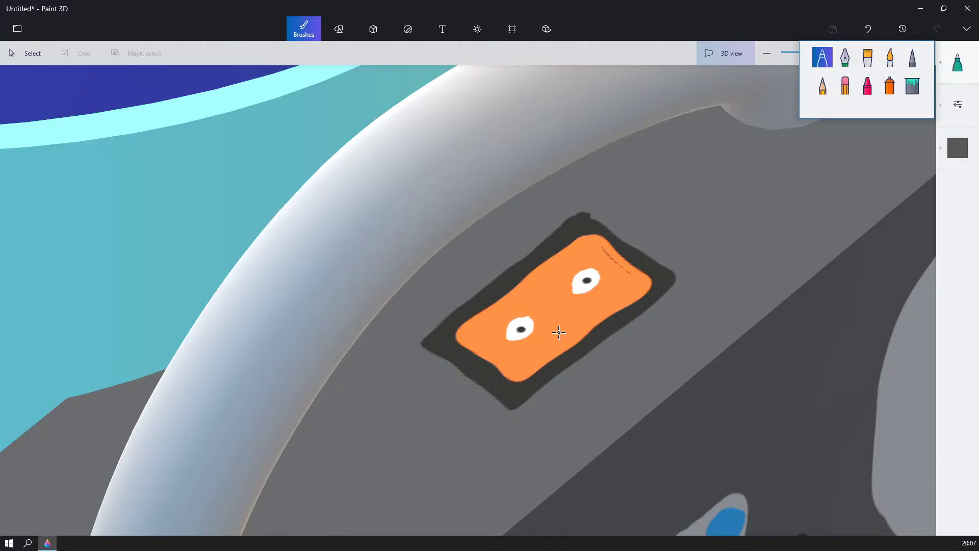
{"action": "left_click_drag", "start_coordinate": [553, 324], "coordinate": [587, 298]}
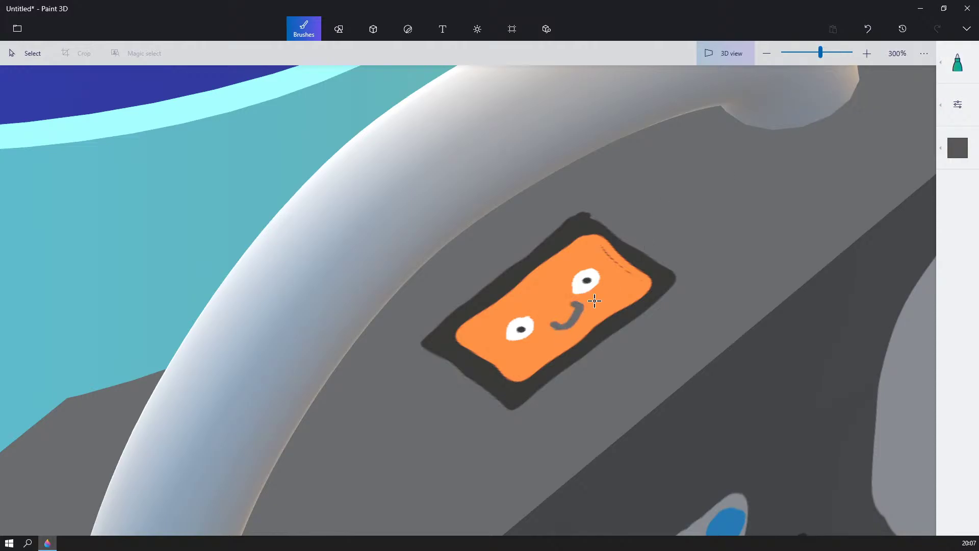
- Examine the finished character and its boombox from the back, side and front
{"action": "scroll", "coordinate": [599, 299], "scroll_direction": "down", "scroll_amount": 6}
{"action": "scroll", "coordinate": [614, 286], "scroll_direction": "down", "scroll_amount": 3}
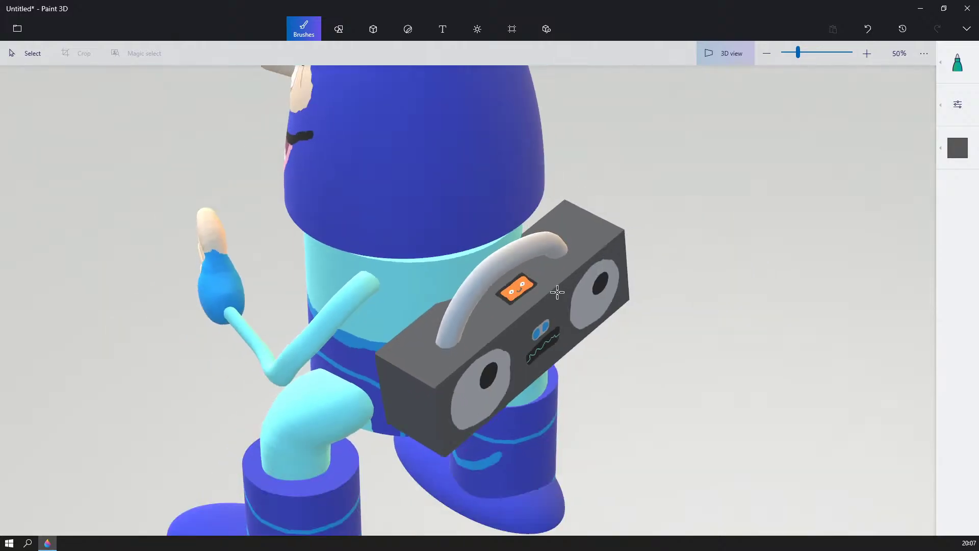
{"action": "right_click_drag", "start_coordinate": [488, 290], "coordinate": [695, 254]}
{"action": "scroll", "coordinate": [751, 233], "scroll_direction": "down", "scroll_amount": 3}
{"action": "scroll", "coordinate": [751, 233], "scroll_direction": "down", "scroll_amount": 3}
{"action": "scroll", "coordinate": [695, 253], "scroll_direction": "up", "scroll_amount": 3}
{"action": "middle_click_drag", "start_coordinate": [654, 261], "coordinate": [712, 271]}
{"action": "scroll", "coordinate": [719, 277], "scroll_direction": "down", "scroll_amount": 3}
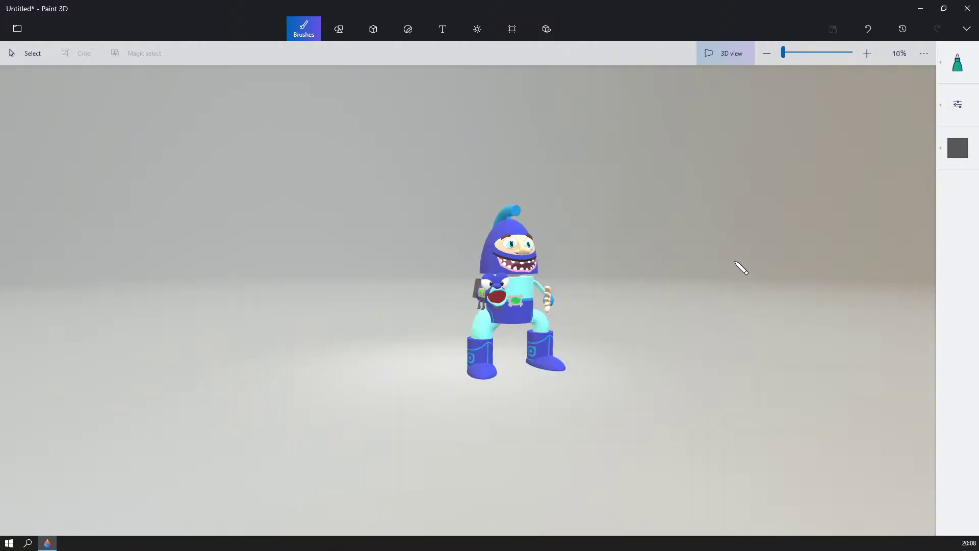
{"action": "scroll", "coordinate": [737, 265], "scroll_direction": "up", "scroll_amount": 3}
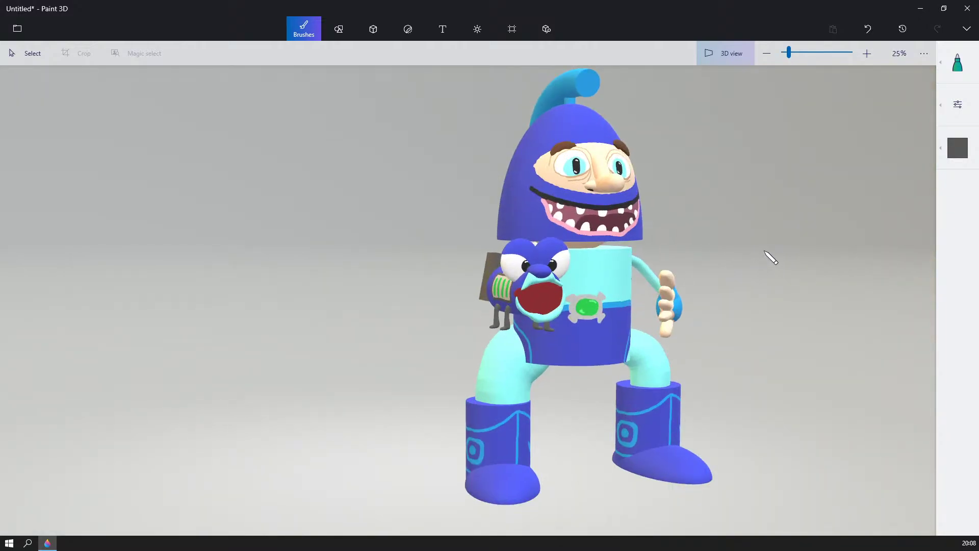
{"action": "scroll", "coordinate": [765, 256], "scroll_direction": "down", "scroll_amount": 3}
{"action": "right_click_drag", "start_coordinate": [703, 254], "coordinate": [711, 267]}
{"action": "scroll", "coordinate": [711, 267], "scroll_direction": "up", "scroll_amount": 3}
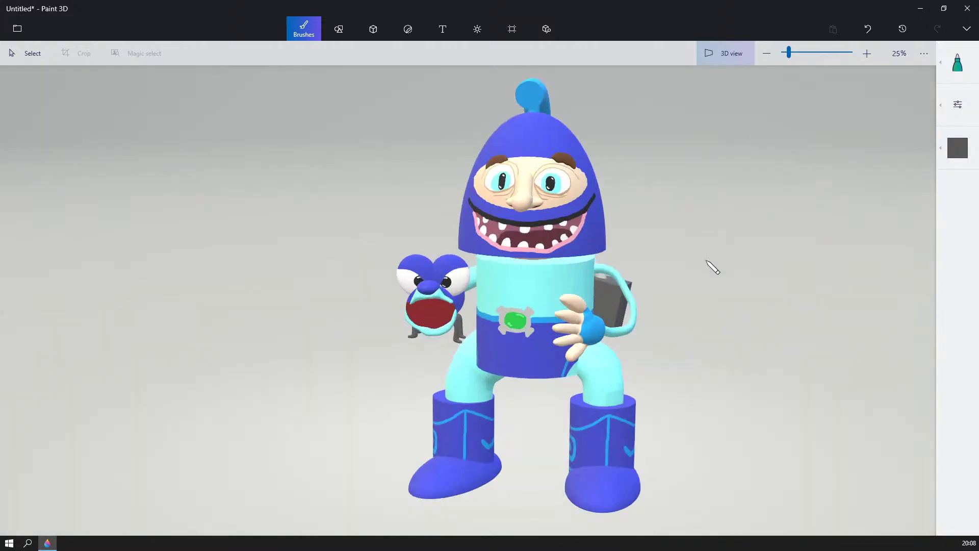
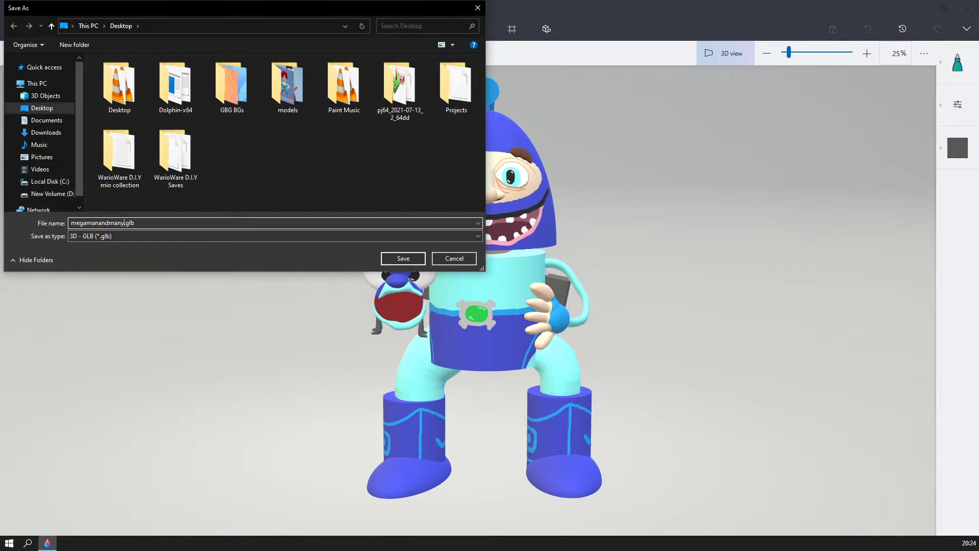
- Append "ds" to the file name megamanandmany and save the 3D model as a GLB file on the Desktop
{"action": "type", "text": "ds"}
{"action": "left_click", "coordinate": [403, 259]}
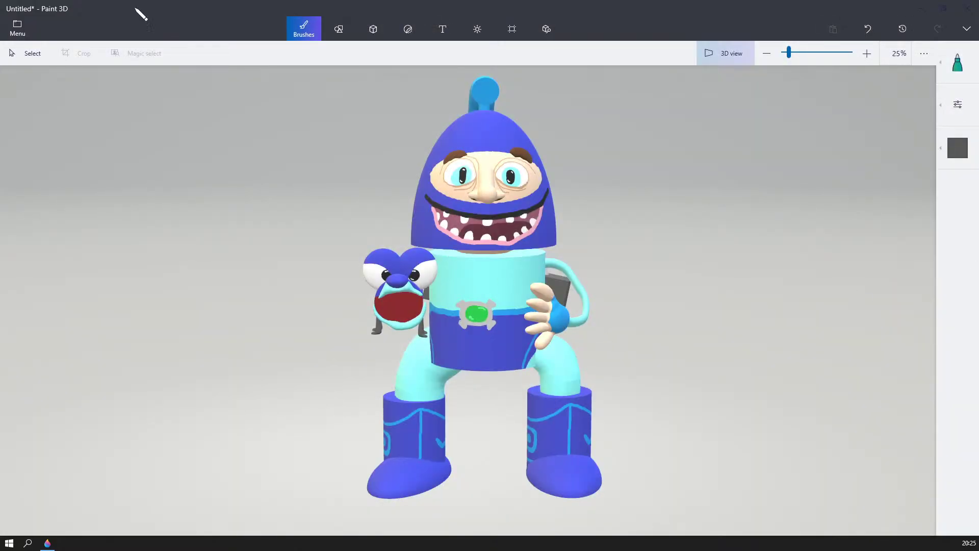
- Start saving a video copy of the scene and set its file type to GIF
{"action": "left_click", "coordinate": [17, 28]}
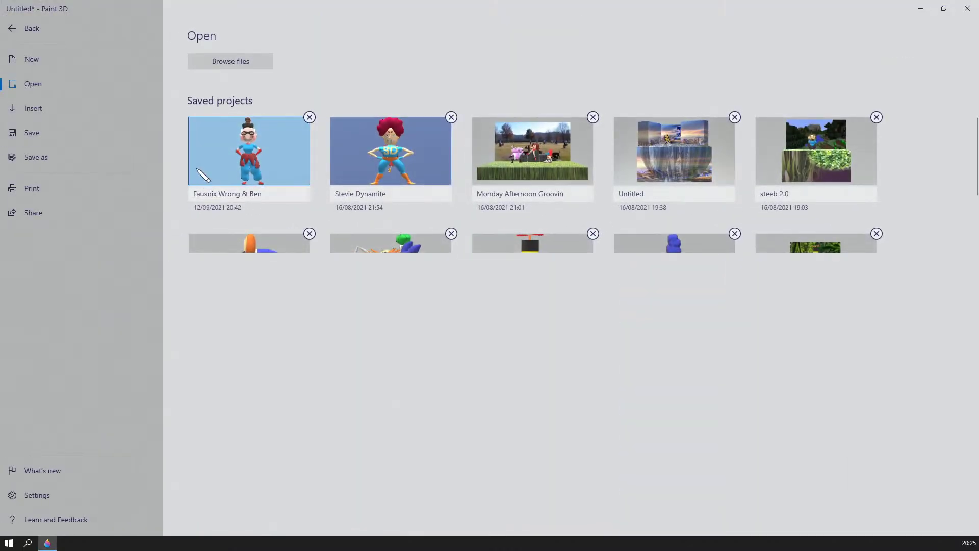
{"action": "left_click", "coordinate": [60, 162]}
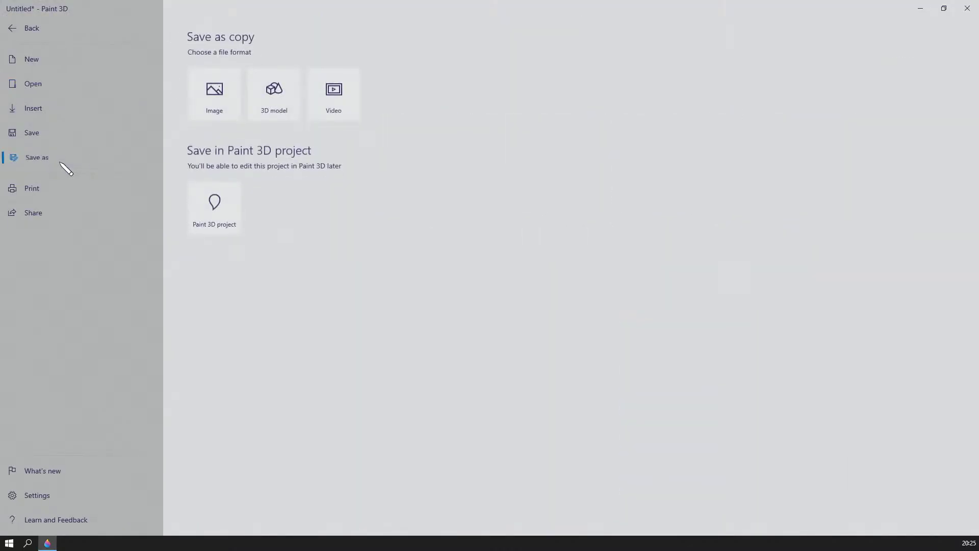
{"action": "left_click", "coordinate": [337, 93]}
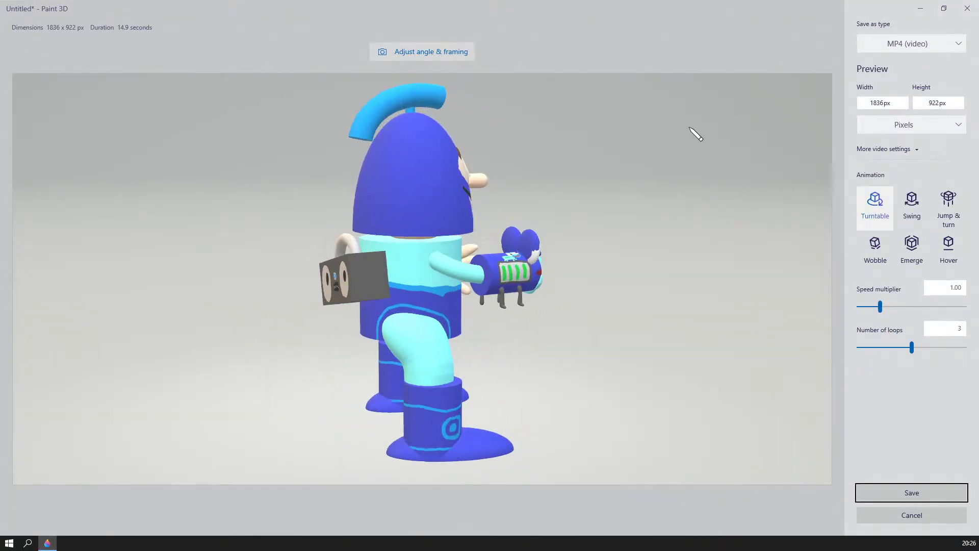
{"action": "left_click", "coordinate": [929, 44]}
{"action": "left_click", "coordinate": [913, 139]}
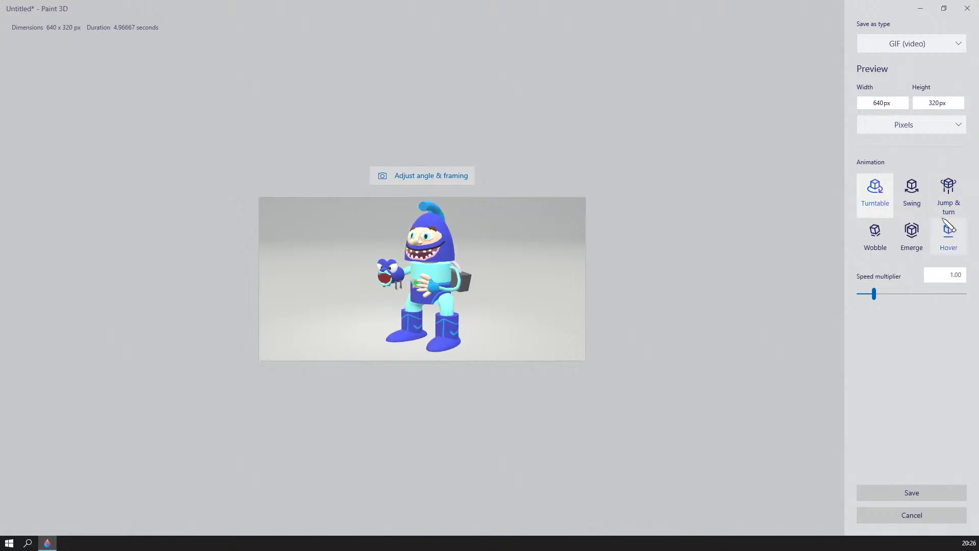
- Preview the Hover, Jump & turn, Wobble and Emerge animations on the character
{"action": "left_click", "coordinate": [942, 240]}
{"action": "left_click", "coordinate": [961, 208]}
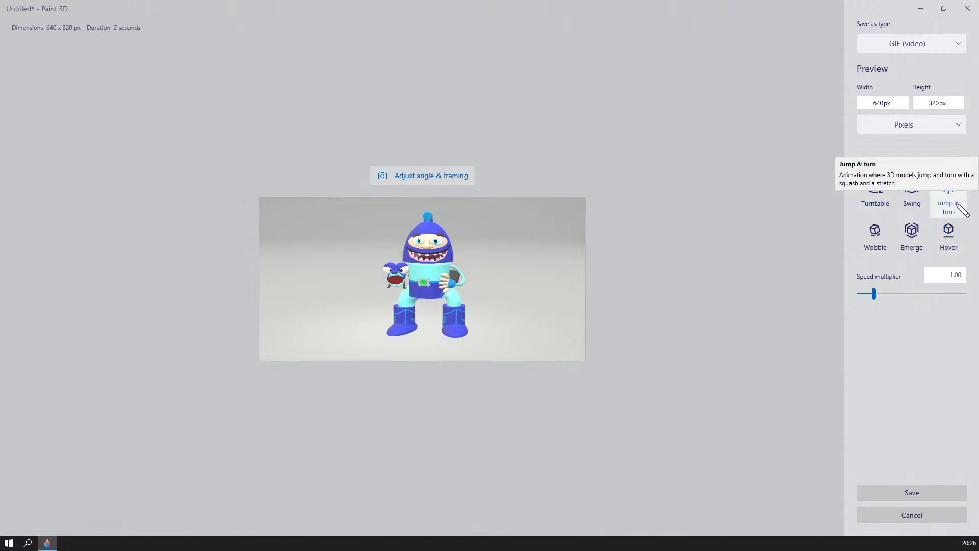
{"action": "left_click", "coordinate": [874, 237]}
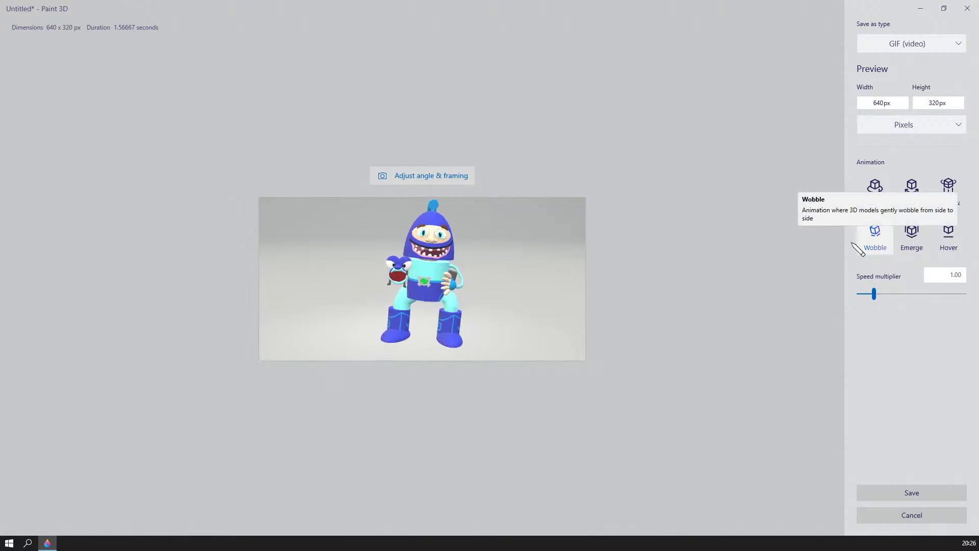
{"action": "left_click", "coordinate": [910, 232]}
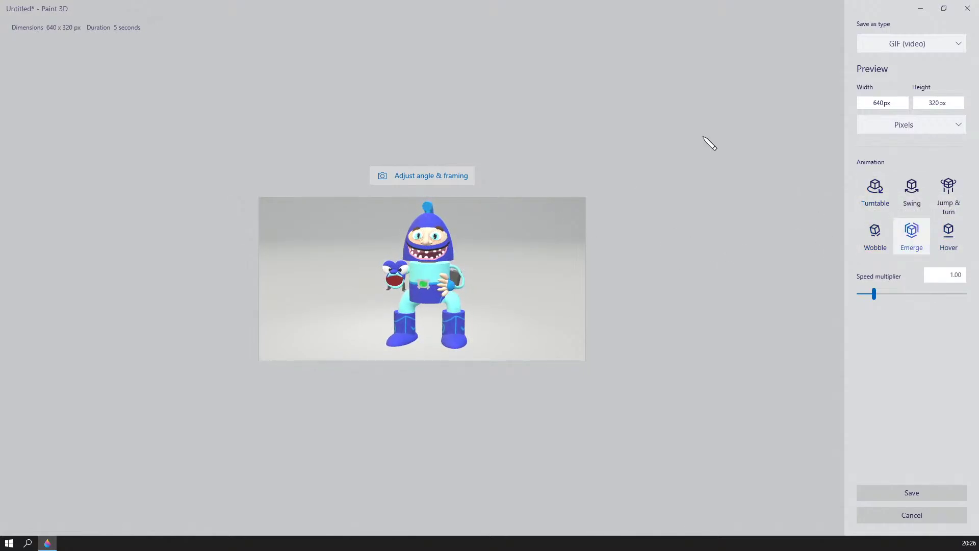
- Set the GIF's framing to 4:3 with the zoom at 21%
{"action": "left_click", "coordinate": [467, 179]}
{"action": "left_click", "coordinate": [875, 162]}
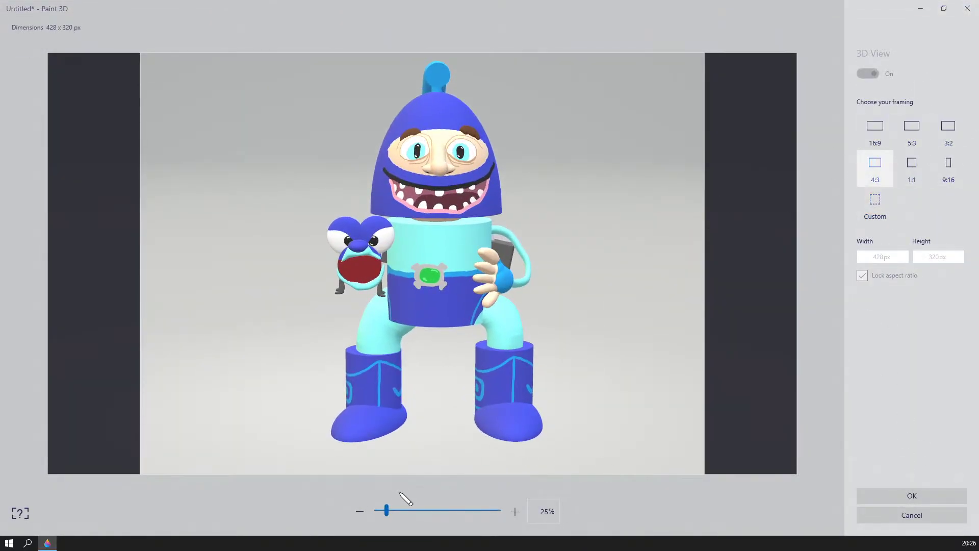
{"action": "left_click_drag", "start_coordinate": [388, 507], "coordinate": [385, 507]}
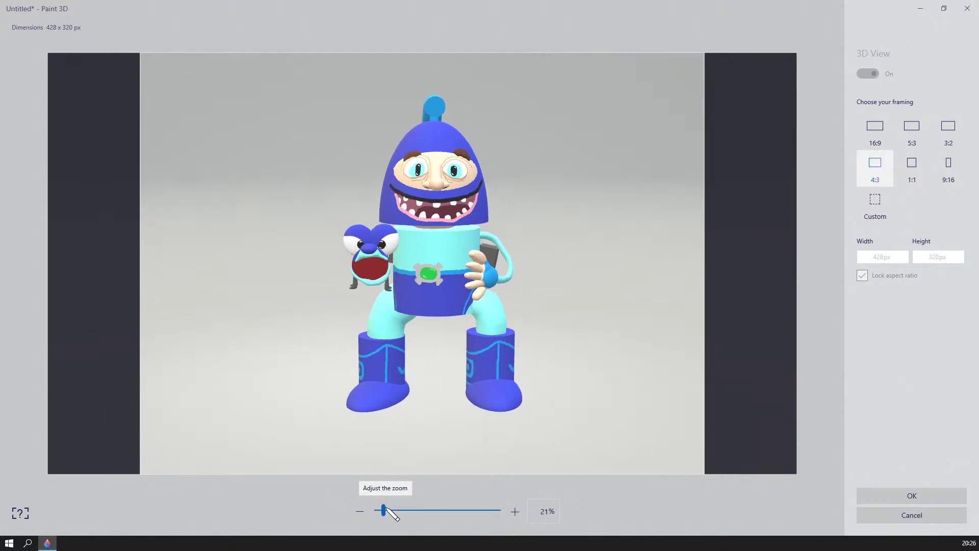
{"action": "left_click", "coordinate": [902, 494]}
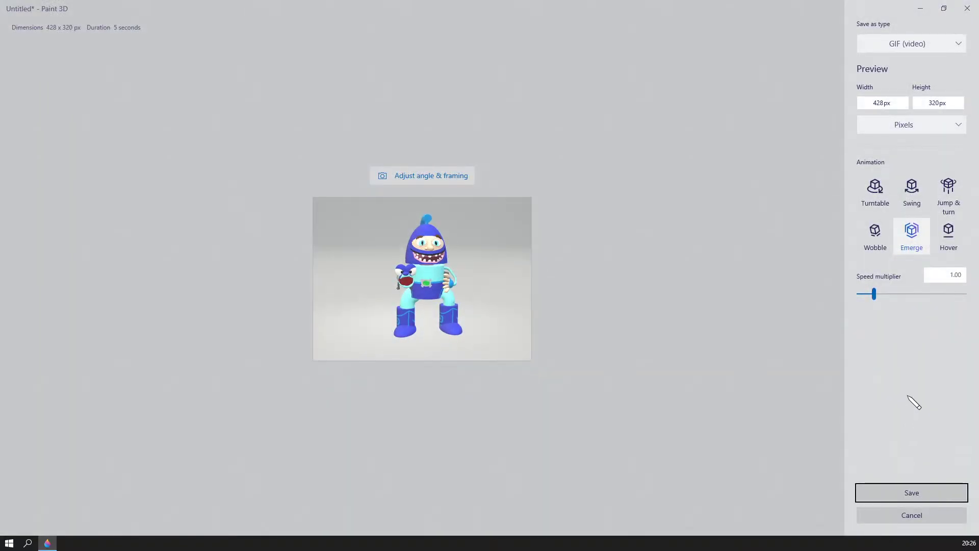
- Preview the Wobble and Turntable animations and set the GIF's animation to Swing
{"action": "left_click", "coordinate": [876, 232]}
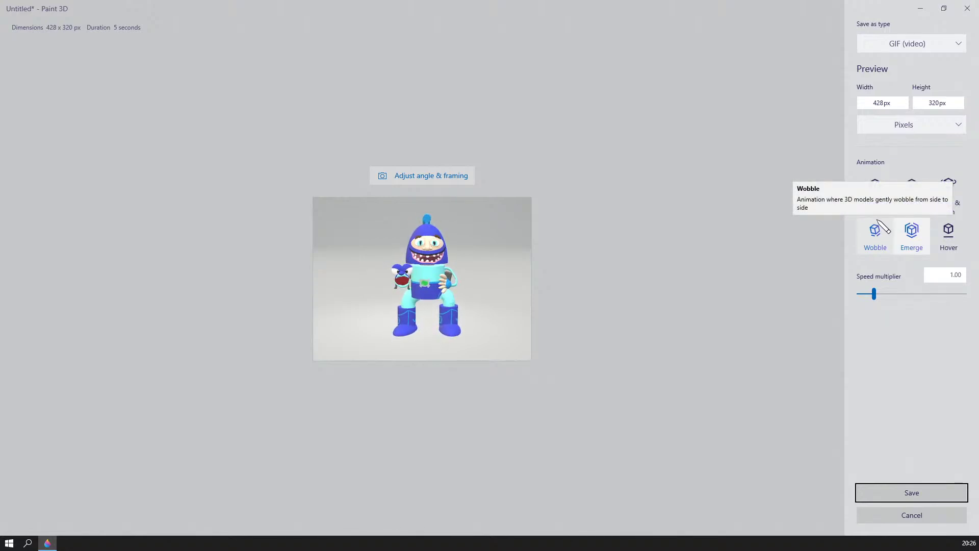
{"action": "left_click", "coordinate": [875, 235]}
{"action": "left_click", "coordinate": [886, 194]}
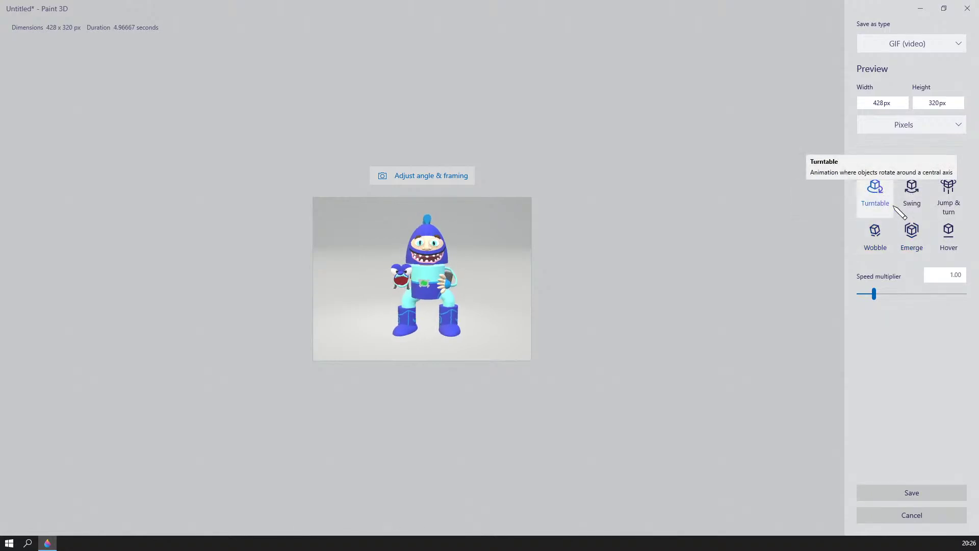
{"action": "left_click", "coordinate": [913, 208]}
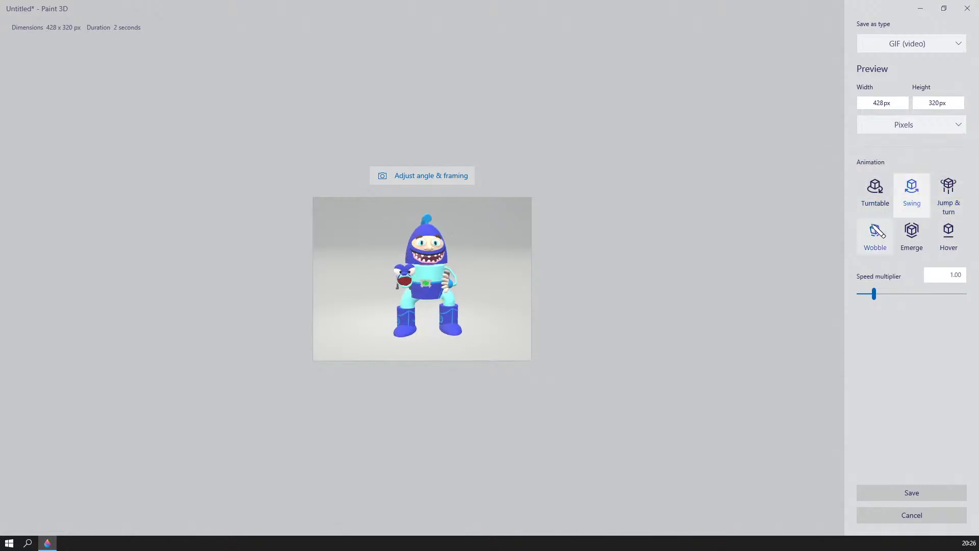
- Rotate the character slightly and enlarge it within the GIF's frame
{"action": "left_click", "coordinate": [413, 176]}
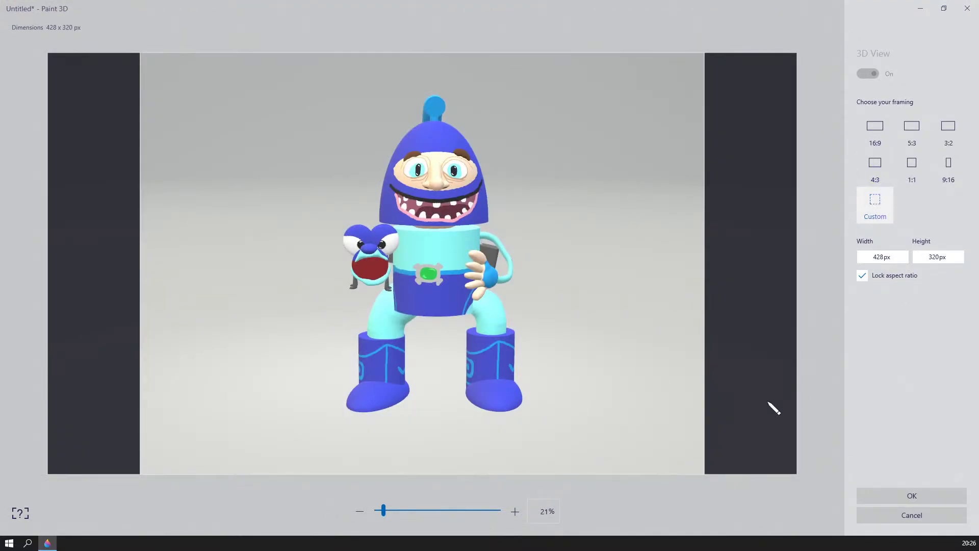
{"action": "scroll", "coordinate": [703, 412], "scroll_direction": "up", "scroll_amount": 2}
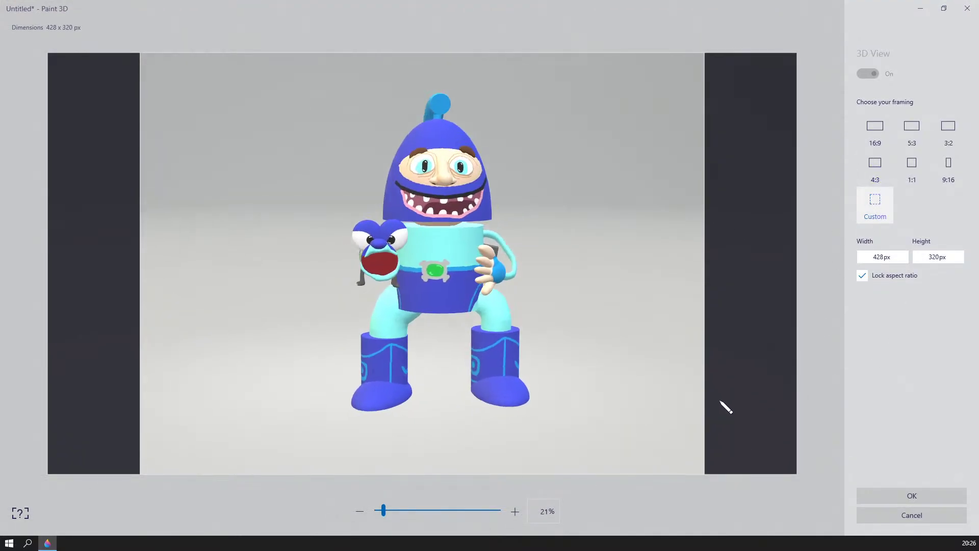
{"action": "mouse_move", "coordinate": [390, 514]}
{"action": "left_mouse_down"}
{"action": "mouse_move", "coordinate": [397, 513]}
{"action": "mouse_move", "coordinate": [389, 513]}
{"action": "left_mouse_up"}
{"action": "left_click", "coordinate": [946, 494]}
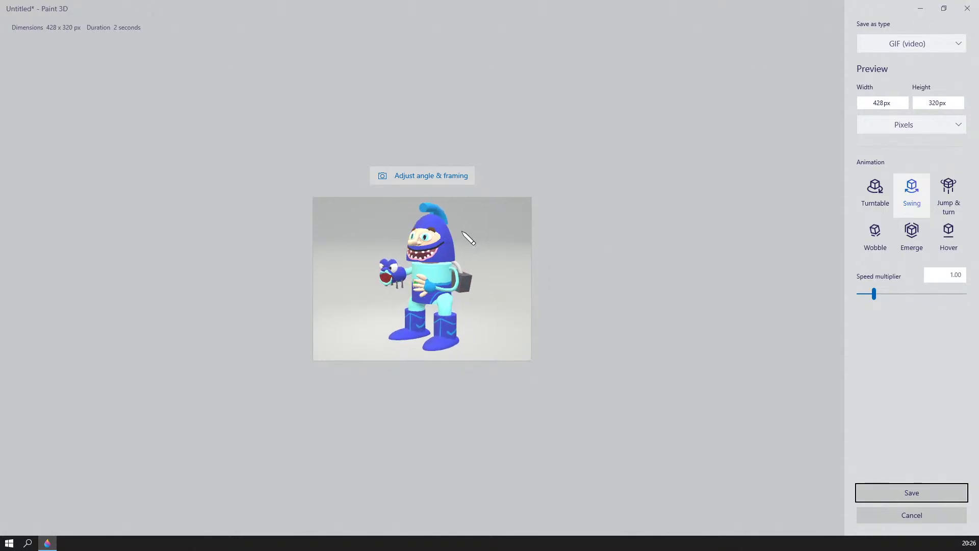
- Save the swinging character animation to the Desktop as bossrush.gif
{"action": "left_click", "coordinate": [910, 492]}
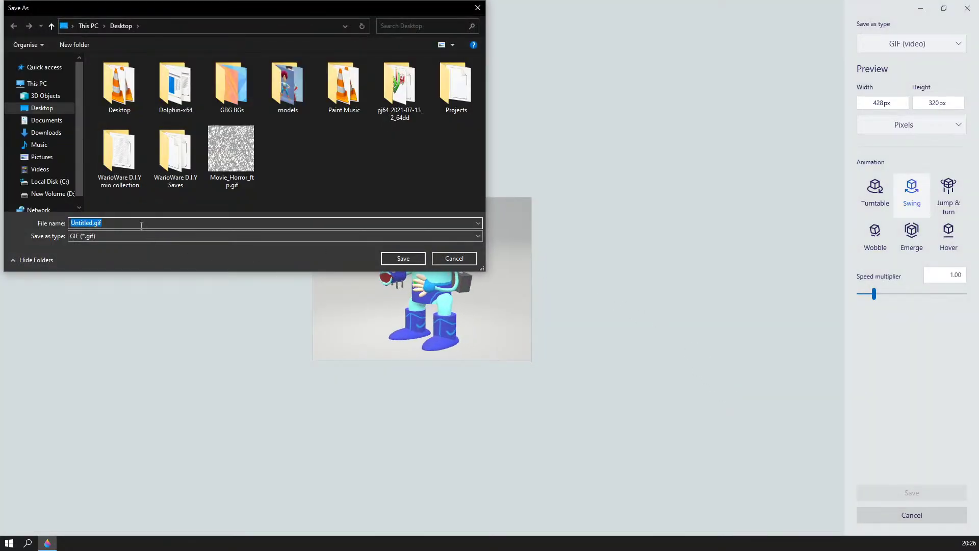
{"action": "left_click", "coordinate": [101, 223]}
{"action": "double_click", "coordinate": [93, 223]}
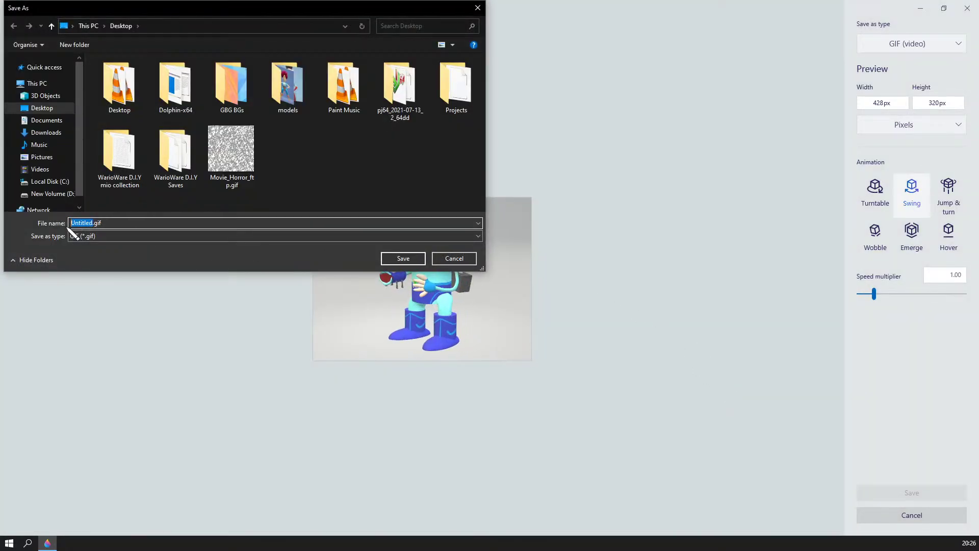
{"action": "type", "text": "bossrush"}
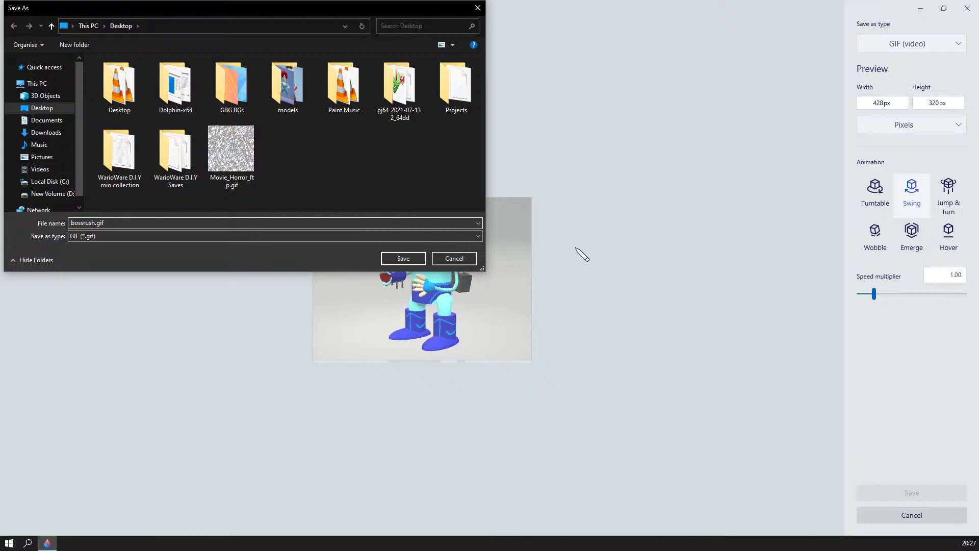
{"action": "left_click", "coordinate": [422, 259]}
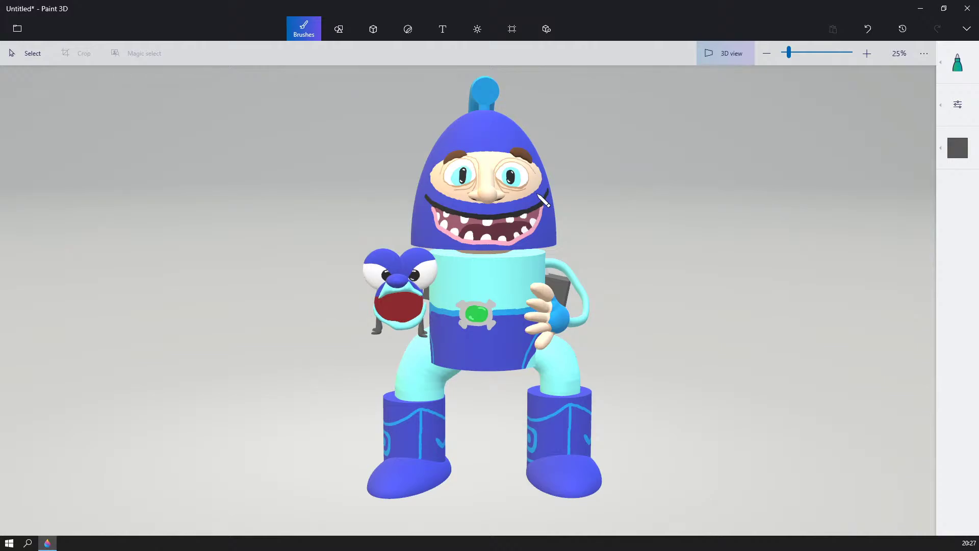
- Start a new project without saving the changes to the current character model
{"action": "scroll", "coordinate": [329, 209], "scroll_direction": "down", "scroll_amount": 1}
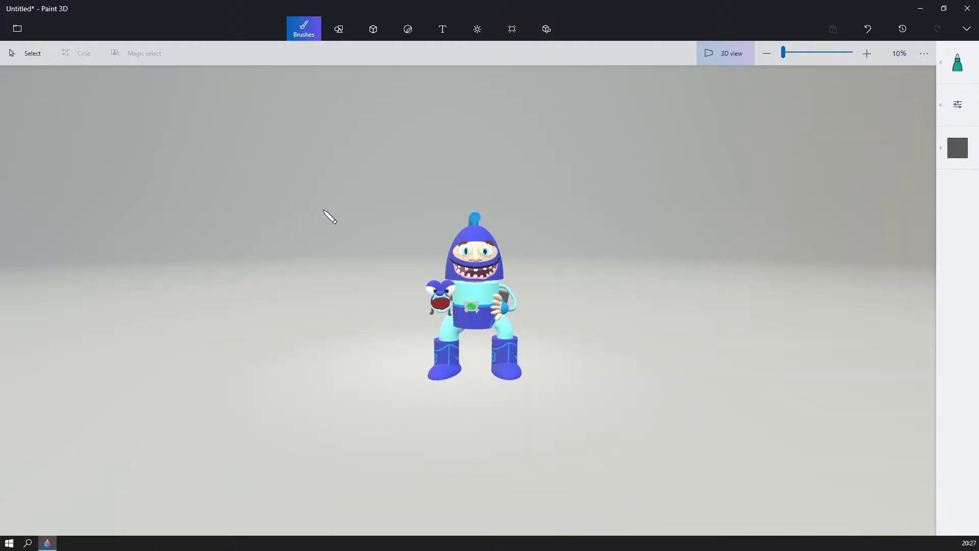
{"action": "scroll", "coordinate": [443, 263], "scroll_direction": "up", "scroll_amount": 1}
{"action": "scroll", "coordinate": [443, 263], "scroll_direction": "up", "scroll_amount": 2}
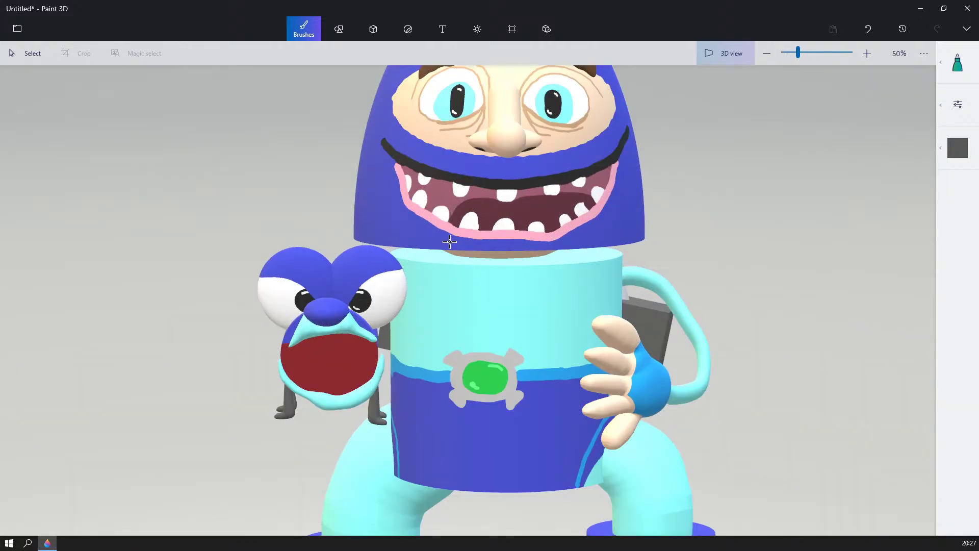
{"action": "scroll", "coordinate": [438, 255], "scroll_direction": "down", "scroll_amount": 1}
{"action": "scroll", "coordinate": [409, 323], "scroll_direction": "down", "scroll_amount": 2}
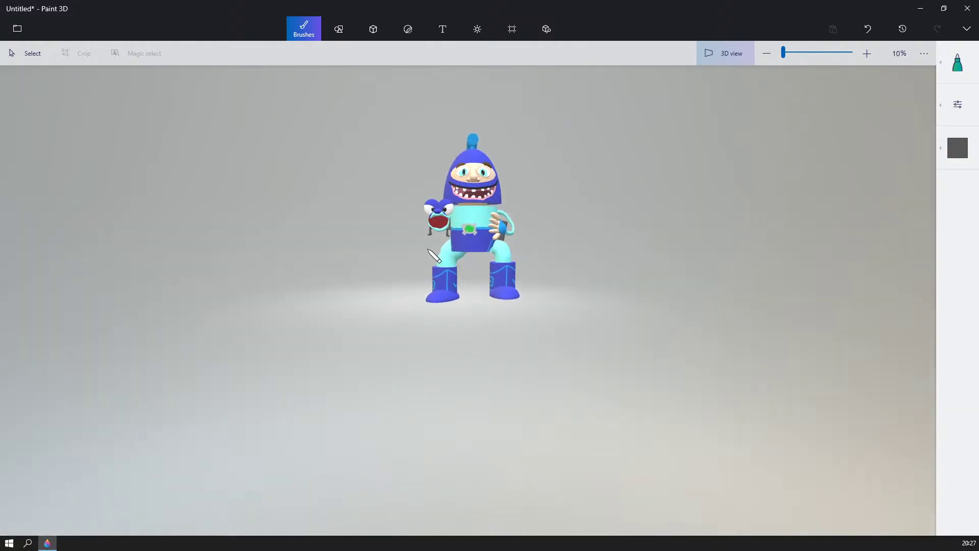
{"action": "scroll", "coordinate": [415, 348], "scroll_direction": "up", "scroll_amount": 2}
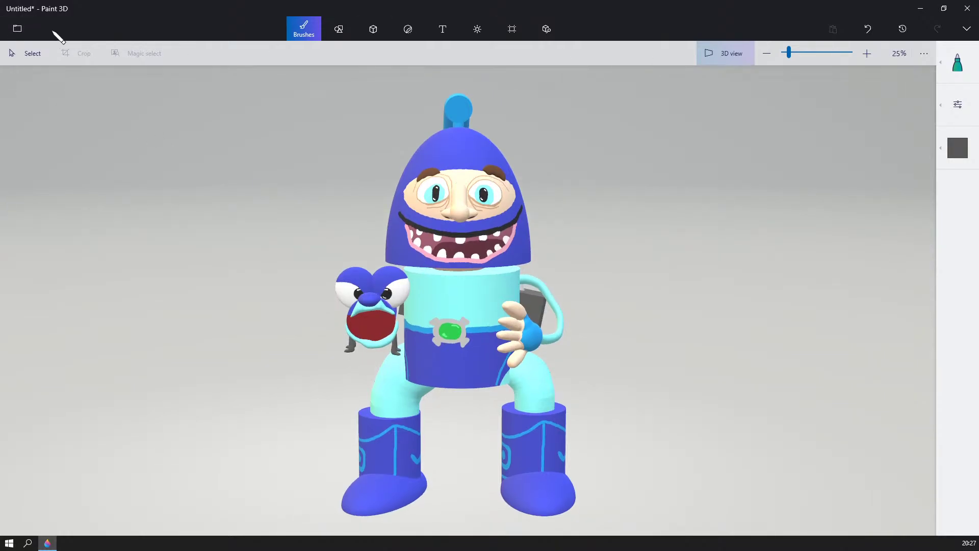
{"action": "left_click", "coordinate": [31, 32]}
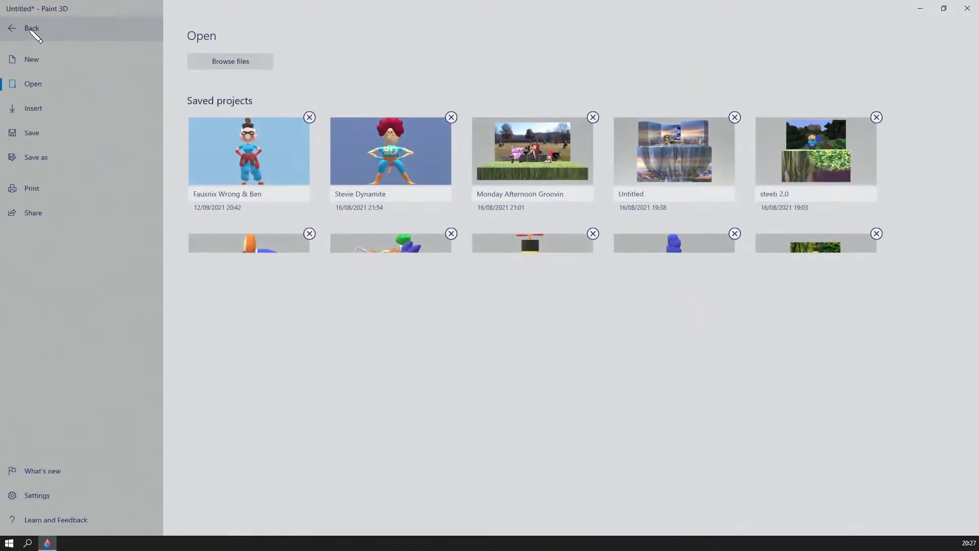
{"action": "left_click", "coordinate": [43, 62]}
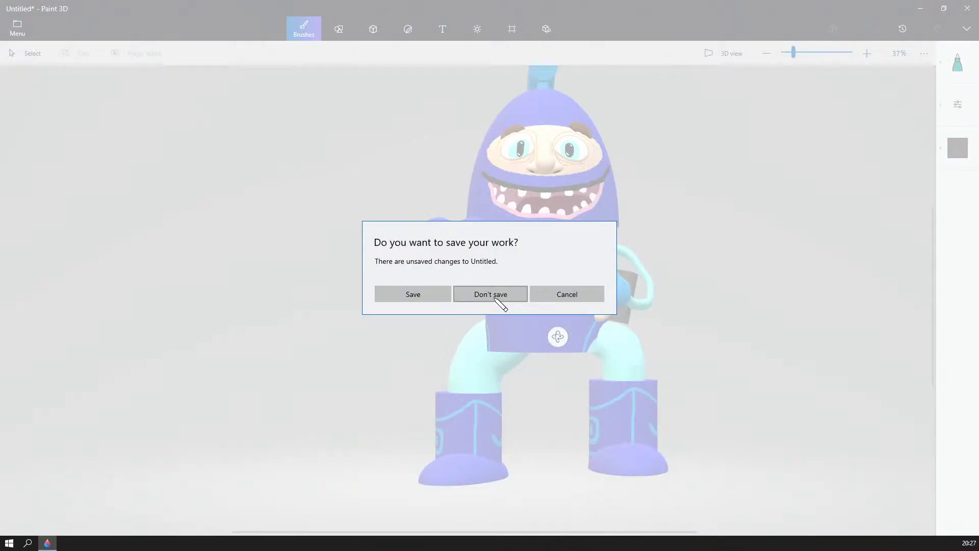
{"action": "left_click", "coordinate": [499, 302]}
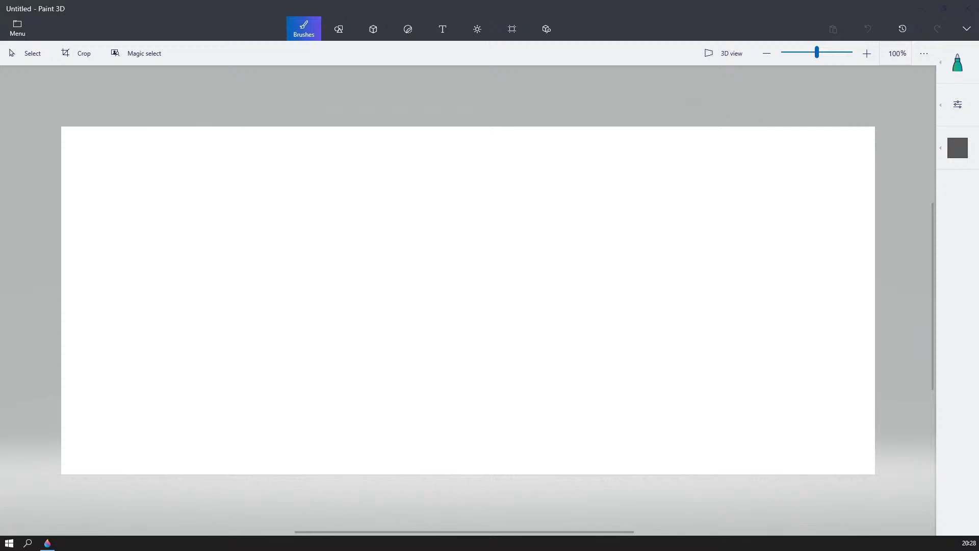
- Try to insert a picture onto the blank canvas
{"action": "left_click_drag", "start_coordinate": [869, 550], "coordinate": [755, 364]}
{"action": "left_click", "coordinate": [549, 293]}
{"action": "left_click_drag", "start_coordinate": [792, 309], "coordinate": [778, 328]}
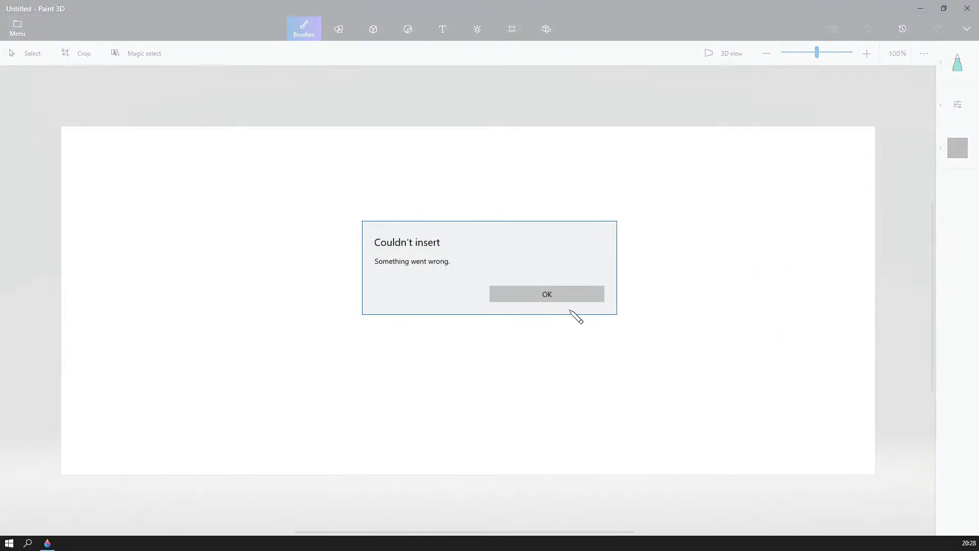
{"action": "left_click", "coordinate": [561, 296]}
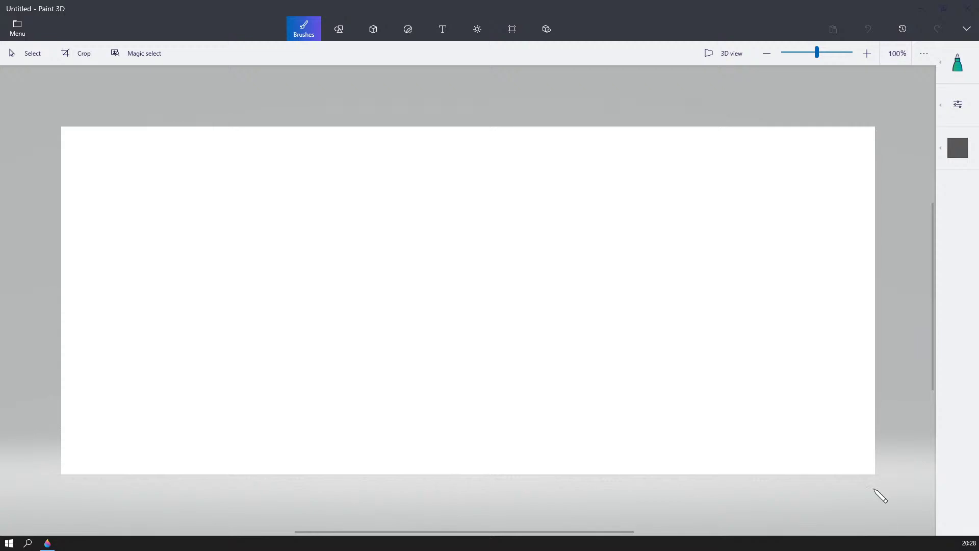
- Insert the sitting Kirby picture as the canvas image and the second Kirby picture, shrunk into the canvas's upper-right corner
{"action": "left_click_drag", "start_coordinate": [873, 489], "coordinate": [806, 387]}
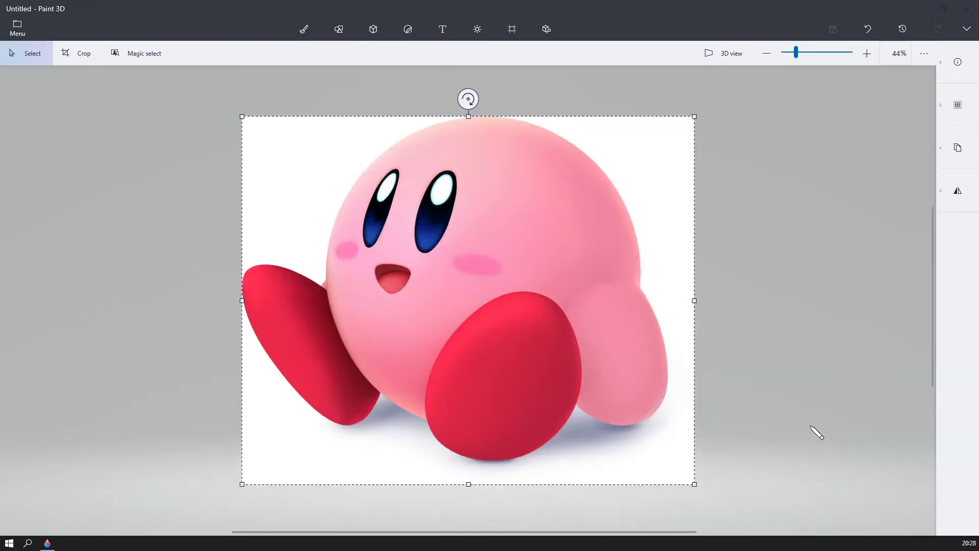
{"action": "left_click", "coordinate": [736, 328]}
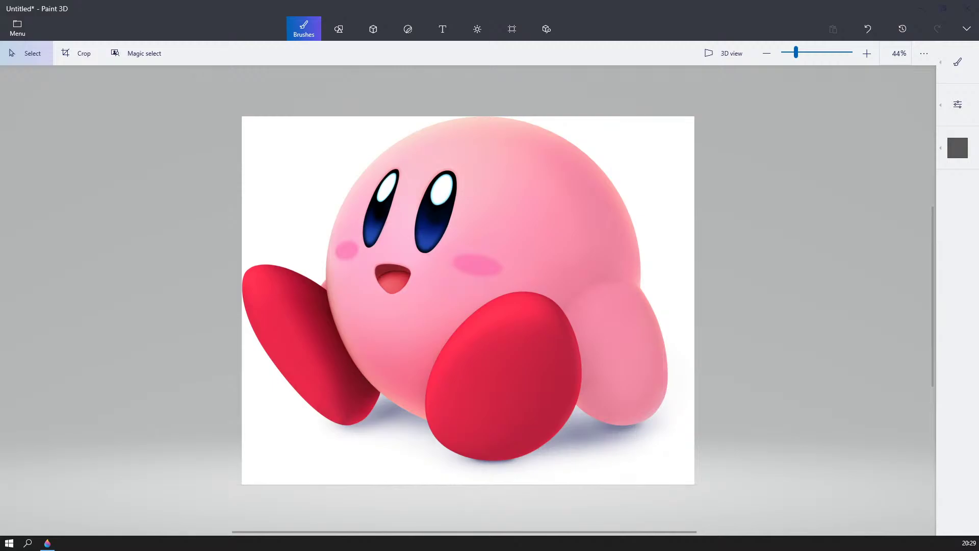
{"action": "left_click_drag", "start_coordinate": [758, 350], "coordinate": [721, 357]}
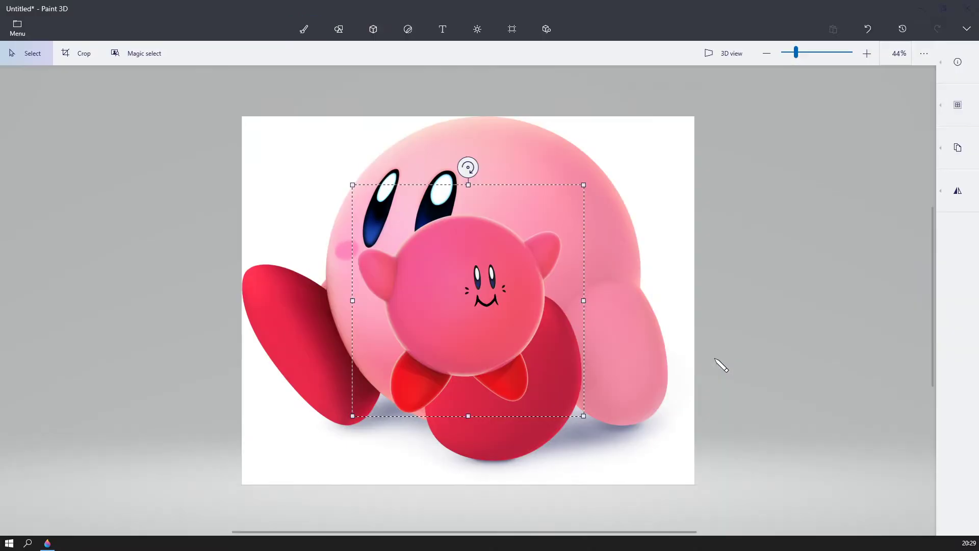
{"action": "left_click_drag", "start_coordinate": [487, 321], "coordinate": [616, 241]}
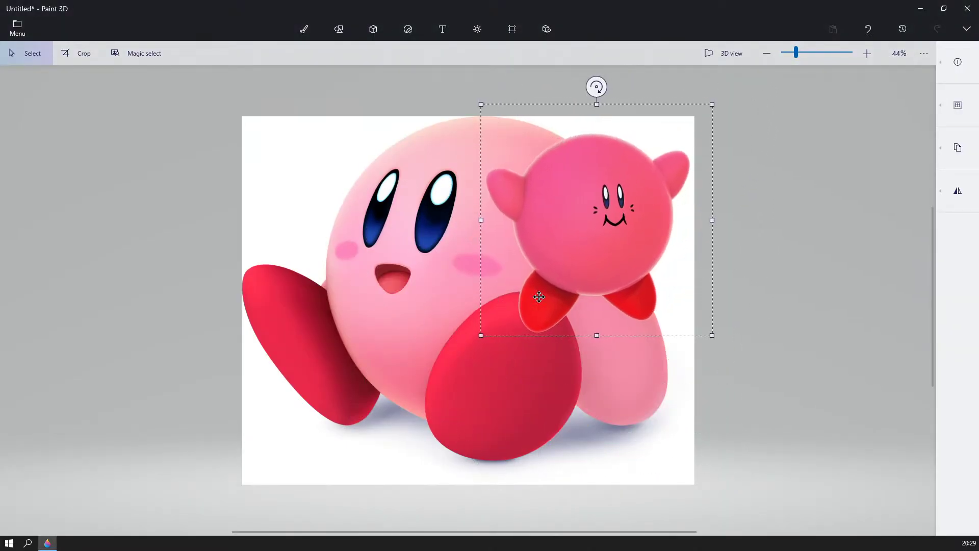
{"action": "left_click_drag", "start_coordinate": [481, 335], "coordinate": [628, 182]}
{"action": "left_click_drag", "start_coordinate": [678, 143], "coordinate": [660, 151]}
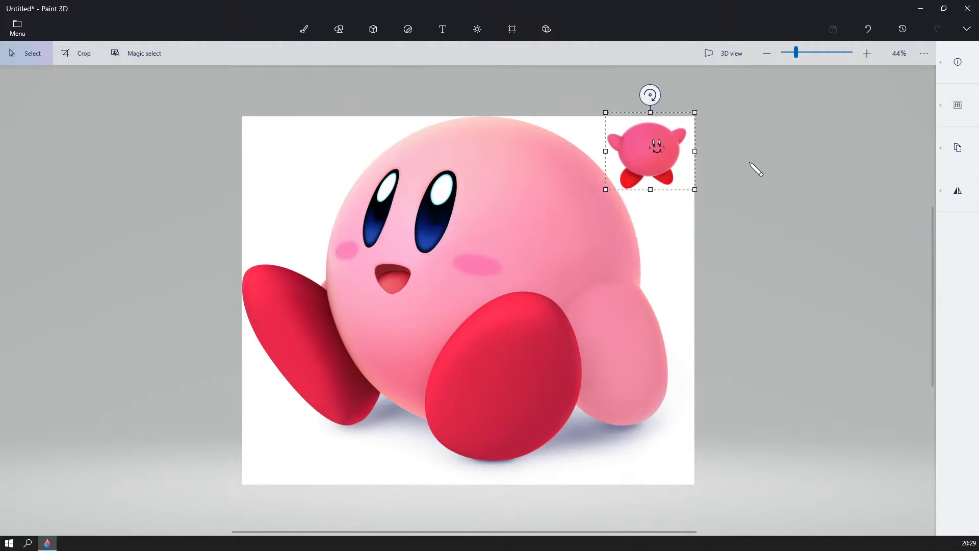
{"action": "key", "text": "b"}
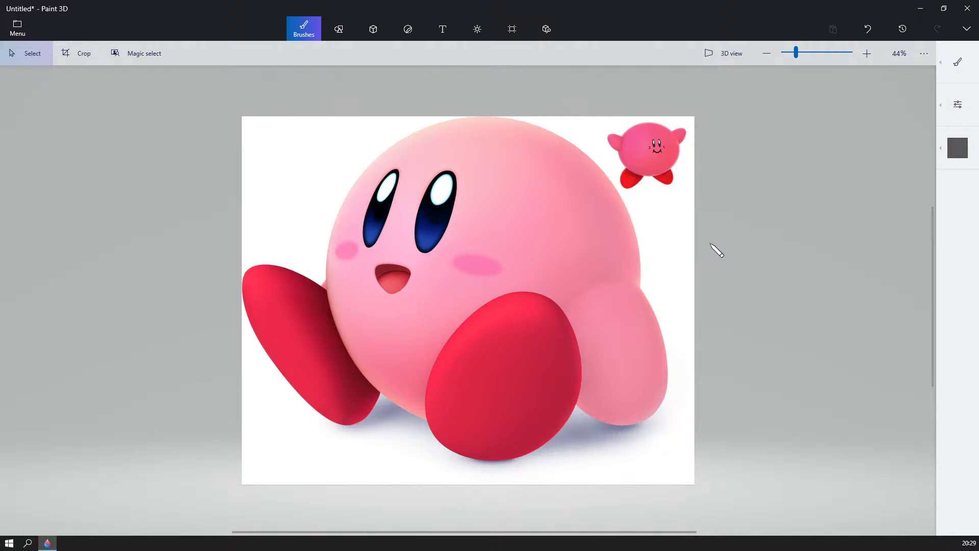
- Draw a tall light-pink ellipsoid beside the Kirby reference canvas with the 3D sphere shape
{"action": "scroll", "coordinate": [714, 252], "scroll_direction": "down", "scroll_amount": 4}
{"action": "scroll", "coordinate": [709, 256], "scroll_direction": "up", "scroll_amount": 3}
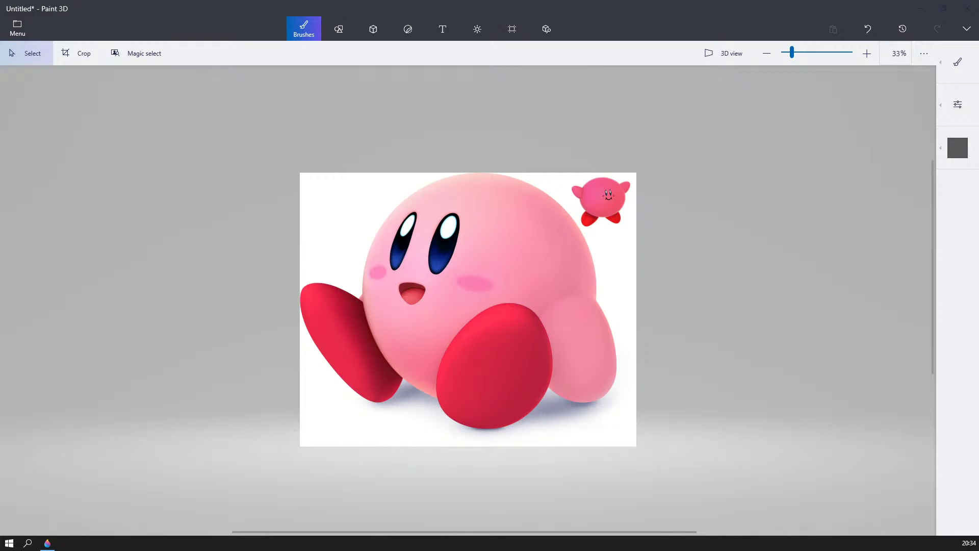
{"action": "left_click", "coordinate": [947, 153]}
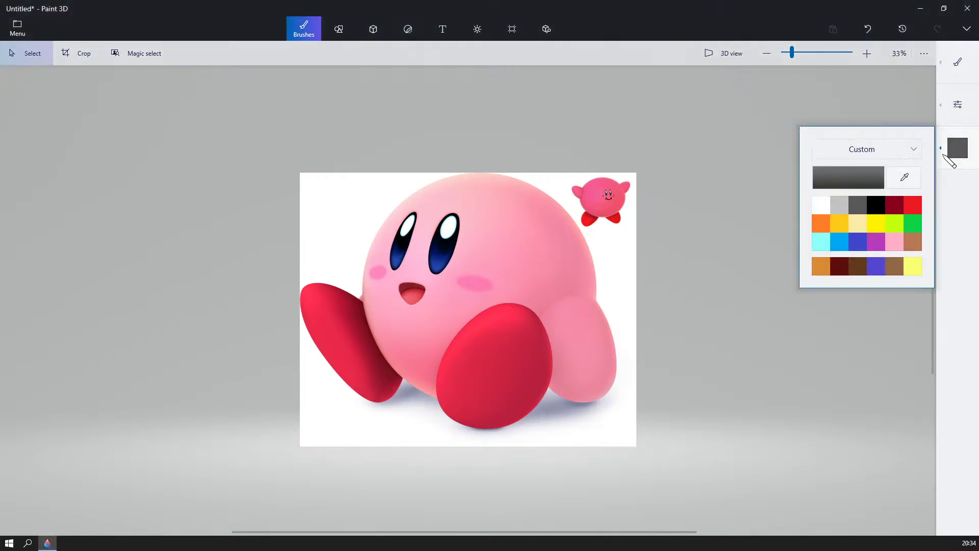
{"action": "left_click", "coordinate": [956, 62]}
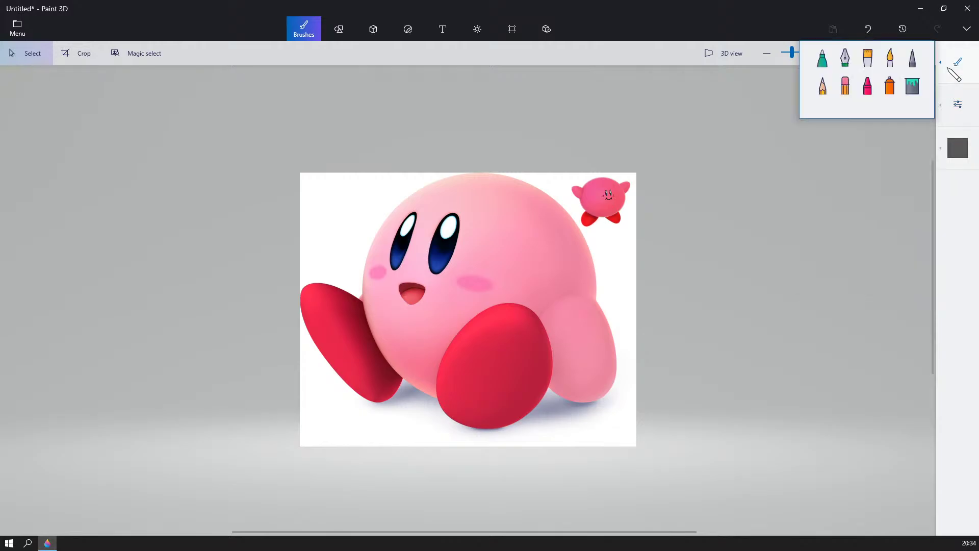
{"action": "left_click", "coordinate": [386, 36]}
{"action": "left_click", "coordinate": [957, 63]}
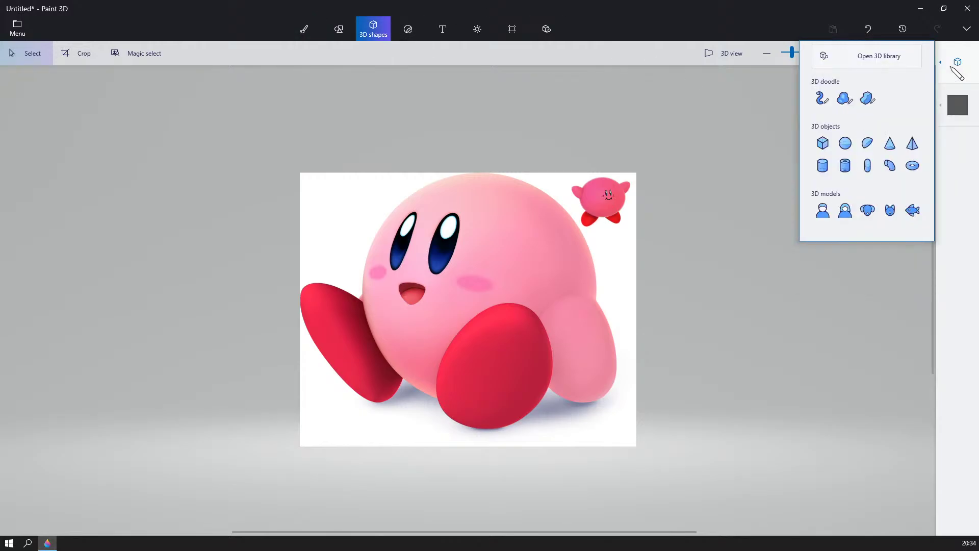
{"action": "left_click", "coordinate": [845, 144]}
{"action": "left_click", "coordinate": [957, 107]}
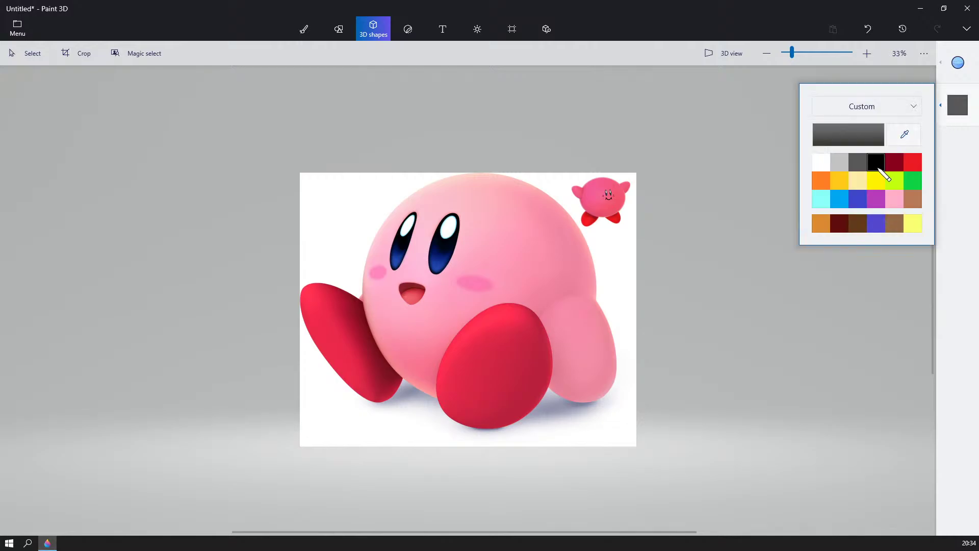
{"action": "left_click", "coordinate": [895, 198]}
{"action": "left_click", "coordinate": [715, 182]}
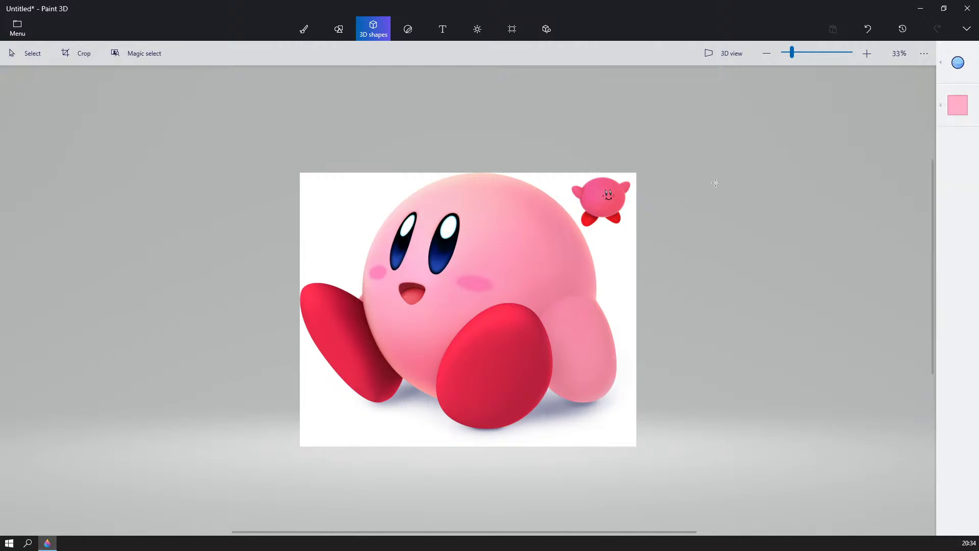
{"action": "scroll", "coordinate": [712, 176], "scroll_direction": "down", "scroll_amount": 1}
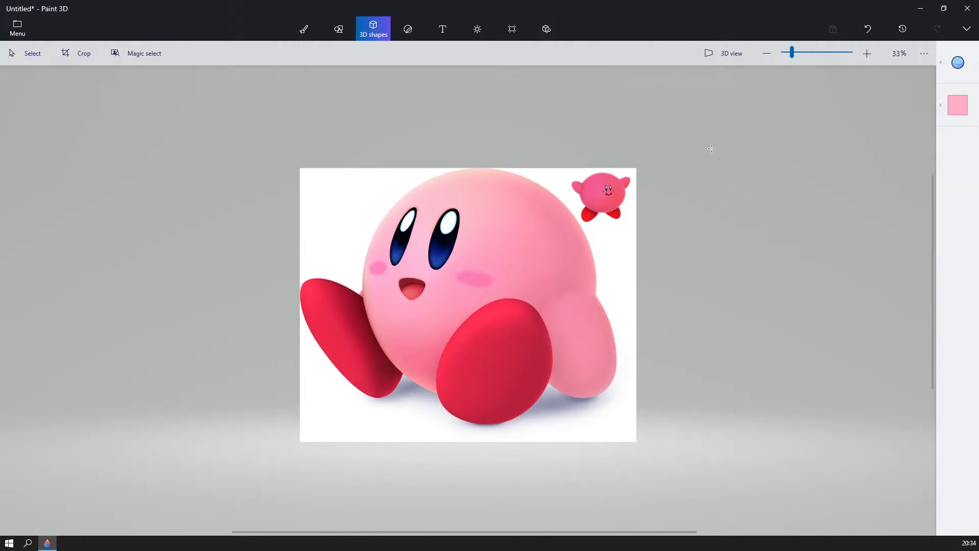
{"action": "left_click_drag", "start_coordinate": [711, 147], "coordinate": [829, 362]}
{"action": "left_click_drag", "start_coordinate": [830, 368], "coordinate": [841, 372]}
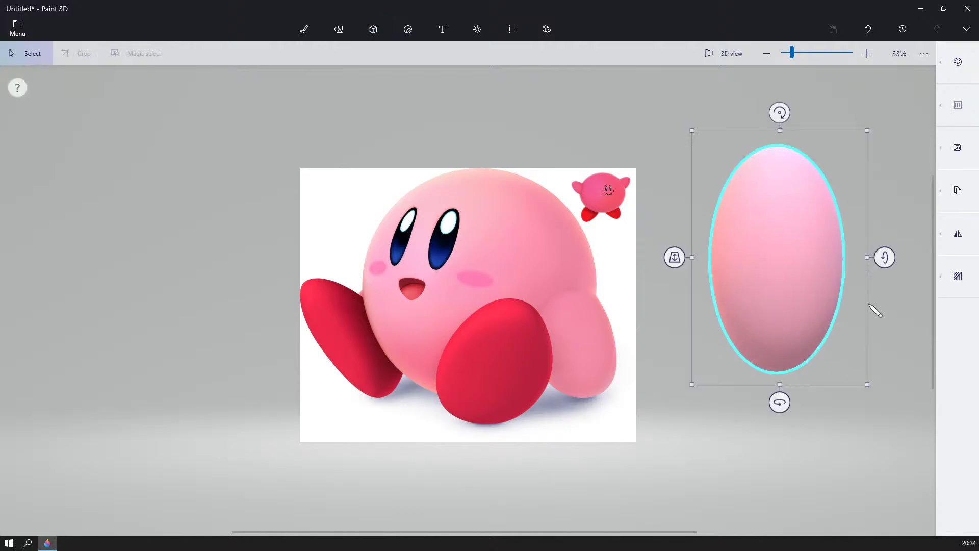
{"action": "left_click", "coordinate": [905, 200]}
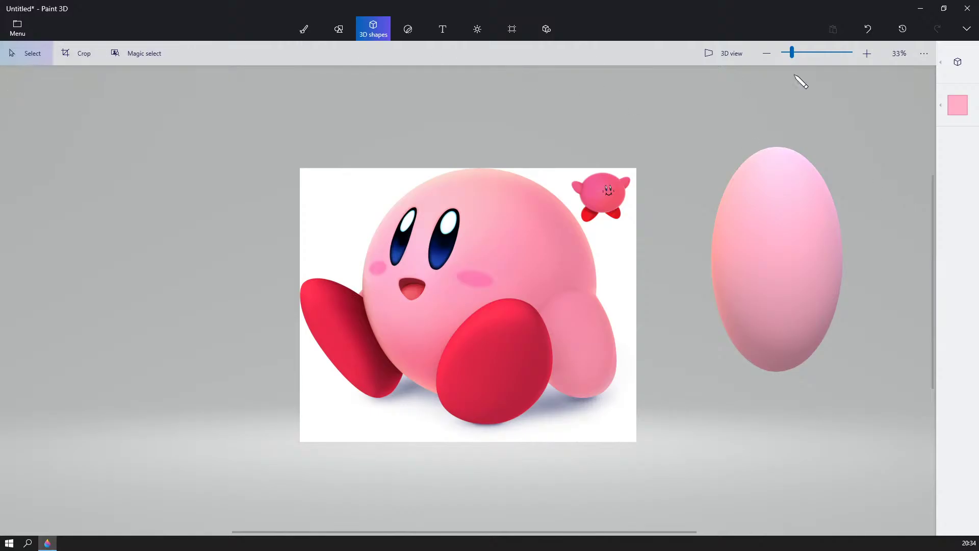
- Examine the pink ellipsoid next to the Kirby reference in 3D view from several angles and distances
{"action": "left_click", "coordinate": [721, 53]}
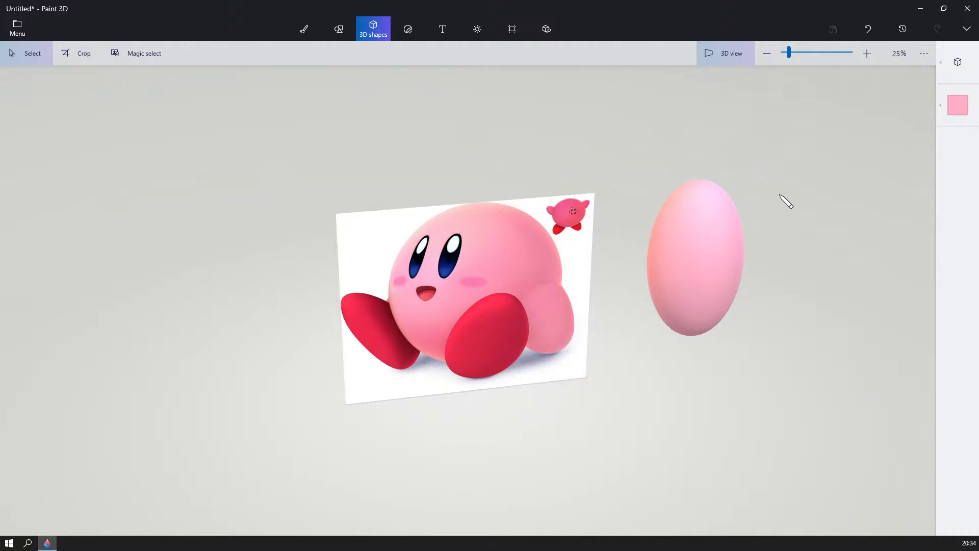
{"action": "left_click_drag", "start_coordinate": [786, 201], "coordinate": [752, 164]}
{"action": "scroll", "coordinate": [653, 171], "scroll_direction": "up", "scroll_amount": 3}
{"action": "scroll", "coordinate": [778, 163], "scroll_direction": "down", "scroll_amount": 2}
{"action": "middle_click_drag", "start_coordinate": [746, 158], "coordinate": [568, 159]}
{"action": "scroll", "coordinate": [568, 159], "scroll_direction": "up", "scroll_amount": 1}
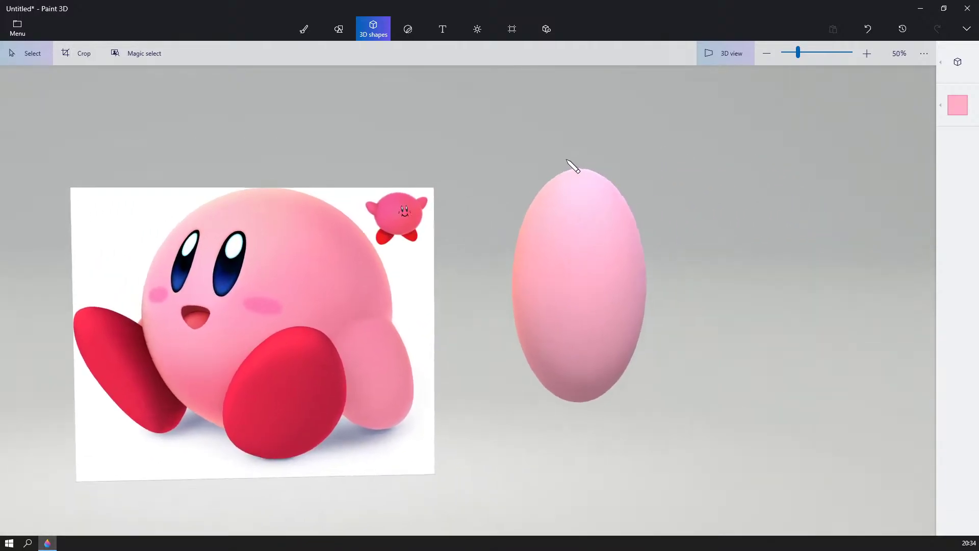
{"action": "middle_click_drag", "start_coordinate": [750, 159], "coordinate": [700, 75]}
{"action": "left_click_drag", "start_coordinate": [748, 163], "coordinate": [730, 183]}
{"action": "left_click_drag", "start_coordinate": [546, 170], "coordinate": [644, 204]}
{"action": "scroll", "coordinate": [666, 217], "scroll_direction": "up", "scroll_amount": 1}
{"action": "scroll", "coordinate": [644, 199], "scroll_direction": "down", "scroll_amount": 4}
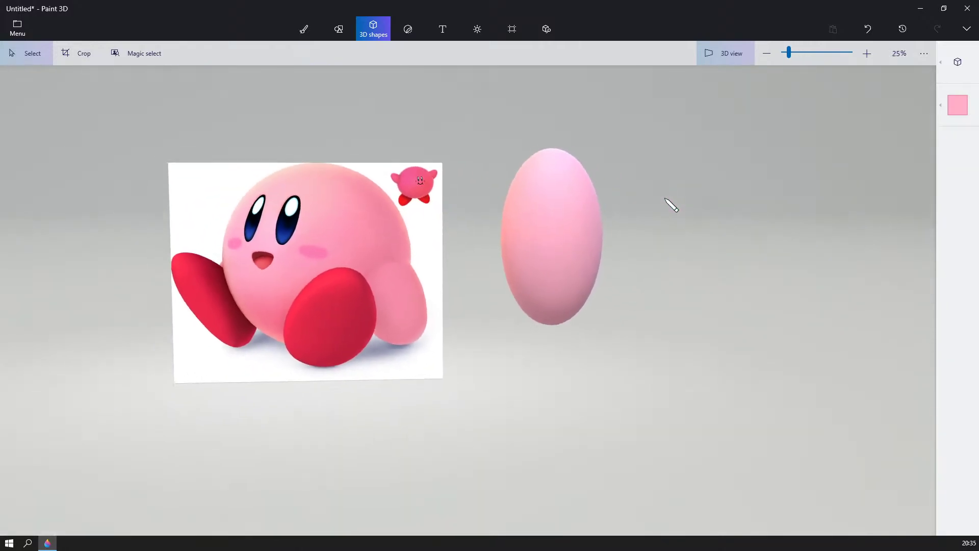
{"action": "scroll", "coordinate": [666, 199], "scroll_direction": "up", "scroll_amount": 1}
{"action": "mouse_move", "coordinate": [666, 199]}
{"action": "right_mouse_down"}
{"action": "mouse_move", "coordinate": [767, 212]}
{"action": "mouse_move", "coordinate": [676, 215]}
{"action": "right_mouse_up"}
{"action": "scroll", "coordinate": [676, 216], "scroll_direction": "up", "scroll_amount": 2}
{"action": "left_click_drag", "start_coordinate": [677, 216], "coordinate": [720, 210]}
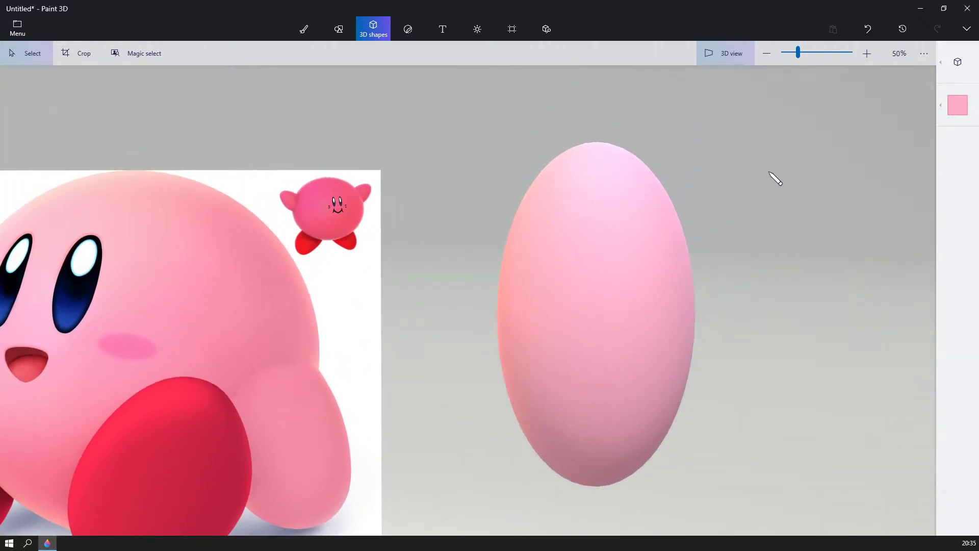
{"action": "left_click_drag", "start_coordinate": [493, 248], "coordinate": [648, 246]}
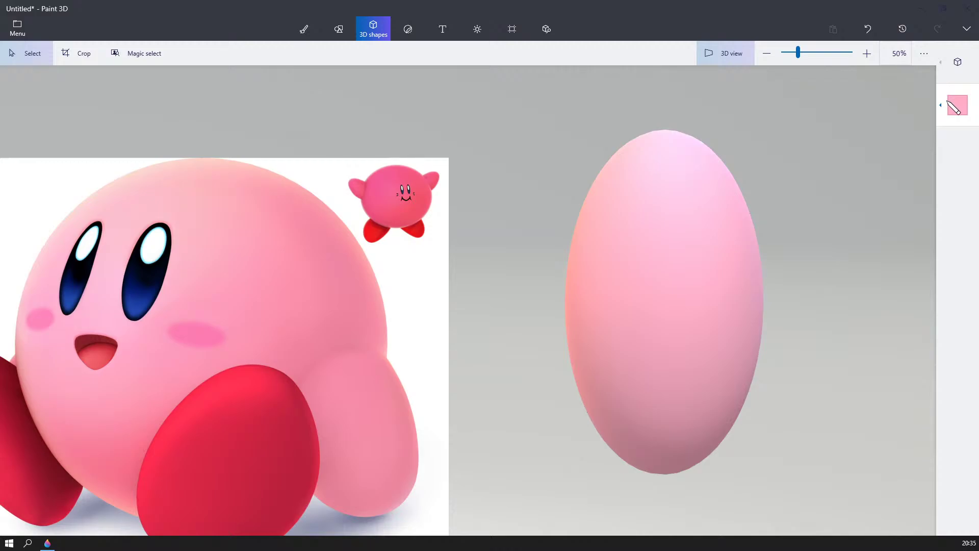
- Draw a small pink 3D sphere, slightly taller than wide, on the front of the large ellipsoid
{"action": "left_click", "coordinate": [947, 101]}
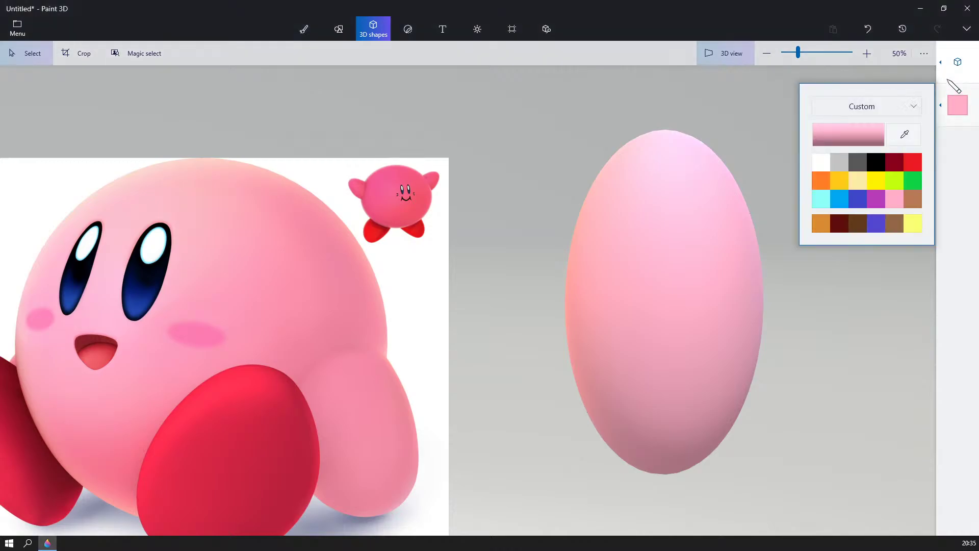
{"action": "left_click", "coordinate": [947, 80]}
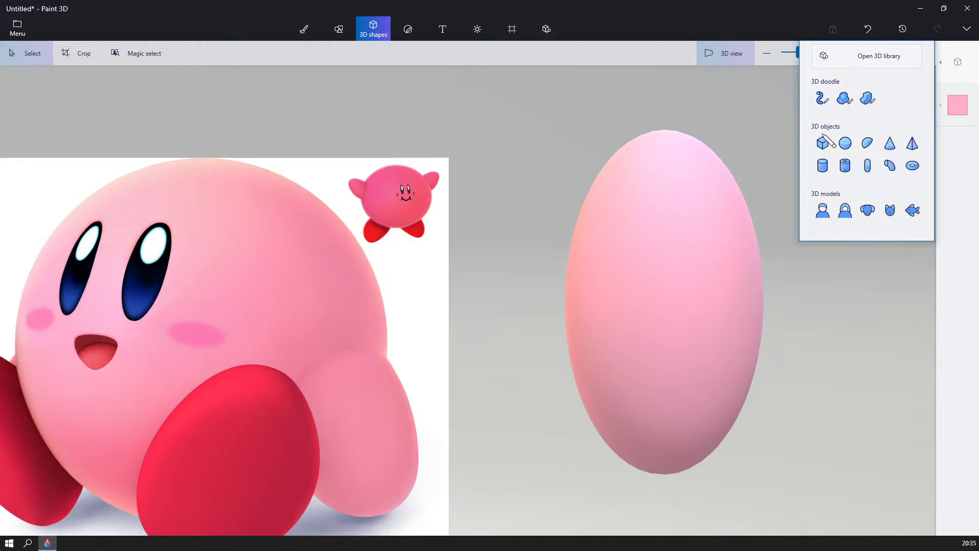
{"action": "left_click", "coordinate": [845, 143]}
{"action": "left_click_drag", "start_coordinate": [645, 229], "coordinate": [697, 306]}
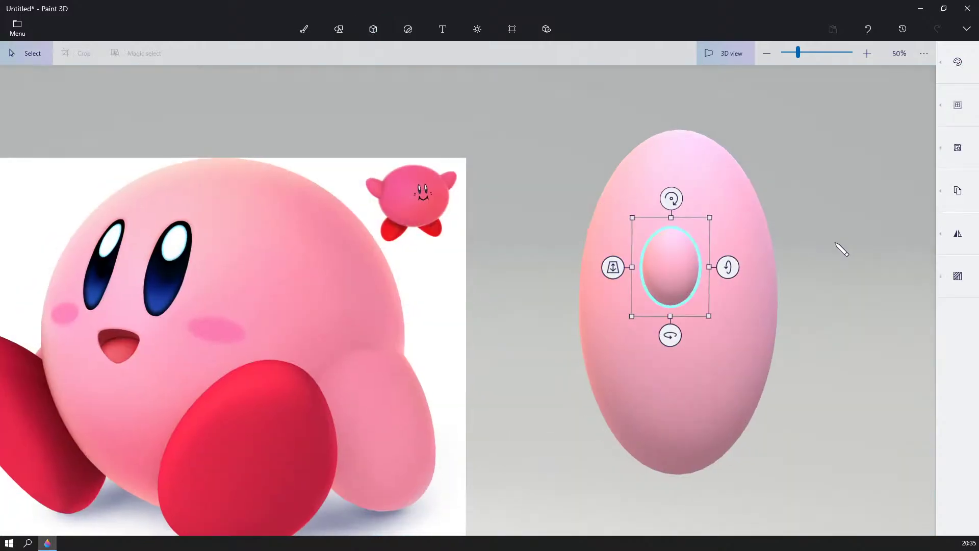
- Shift the small ellipsoid slightly across the front of the pink body and recolour it white
{"action": "right_click_drag", "start_coordinate": [840, 249], "coordinate": [712, 284]}
{"action": "left_click_drag", "start_coordinate": [662, 266], "coordinate": [684, 261]}
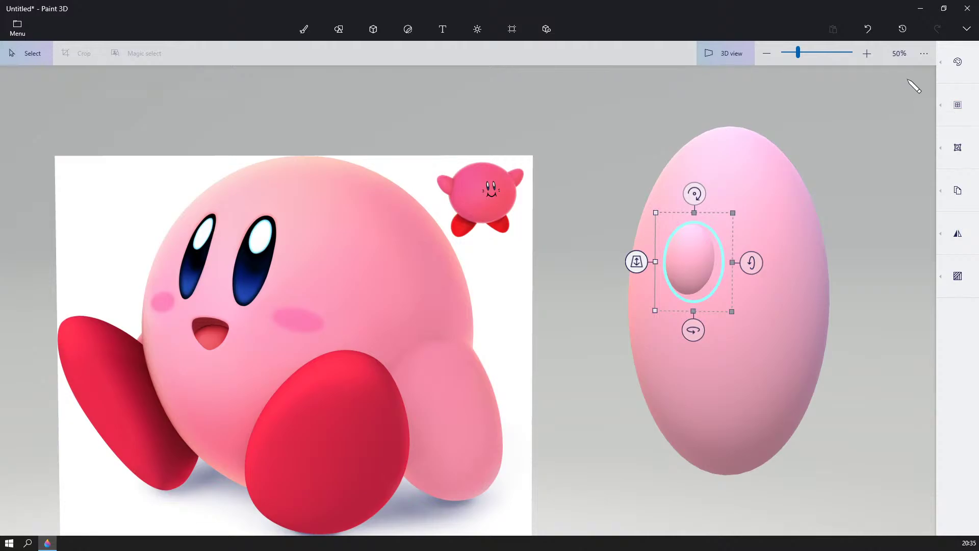
{"action": "left_click", "coordinate": [958, 62]}
{"action": "left_click", "coordinate": [826, 122]}
{"action": "left_click", "coordinate": [850, 285]}
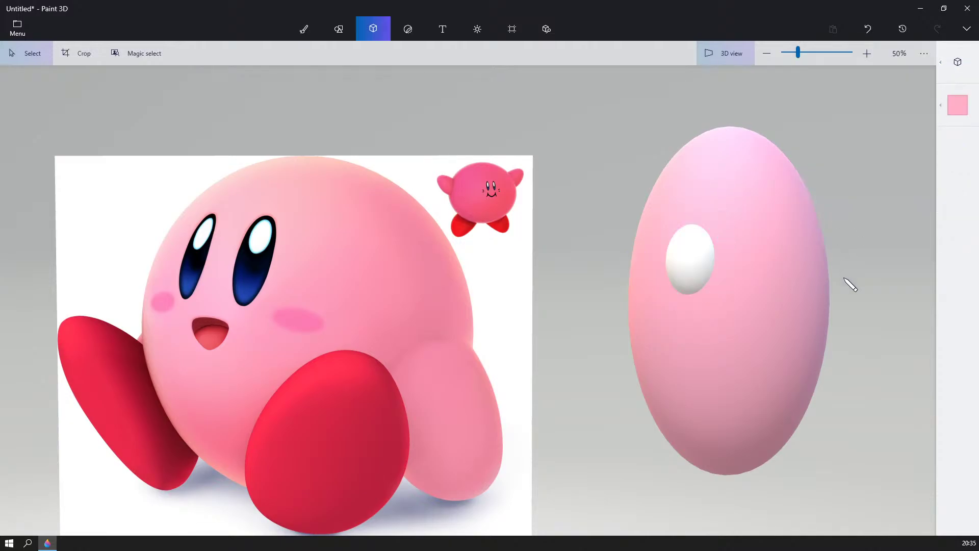
- Duplicate the white eye and place the copy beside it on the body's surface, slightly lower and wider than tall
{"action": "right_click_drag", "start_coordinate": [851, 284], "coordinate": [825, 287]}
{"action": "left_click", "coordinate": [663, 287]}
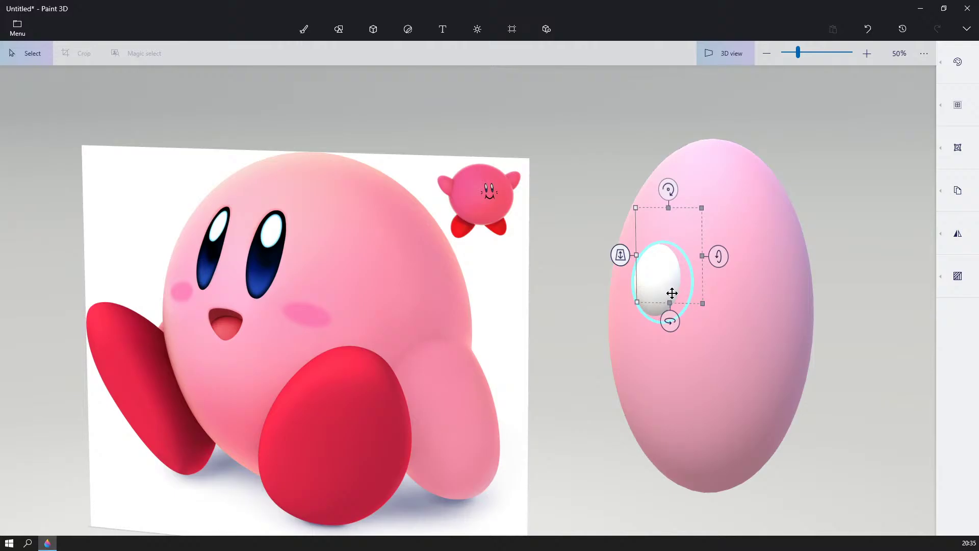
{"action": "key", "text": "ctrl+c"}
{"action": "key", "text": "ctrl+v"}
{"action": "left_click_drag", "start_coordinate": [660, 286], "coordinate": [722, 305]}
{"action": "left_click_drag", "start_coordinate": [721, 347], "coordinate": [734, 315]}
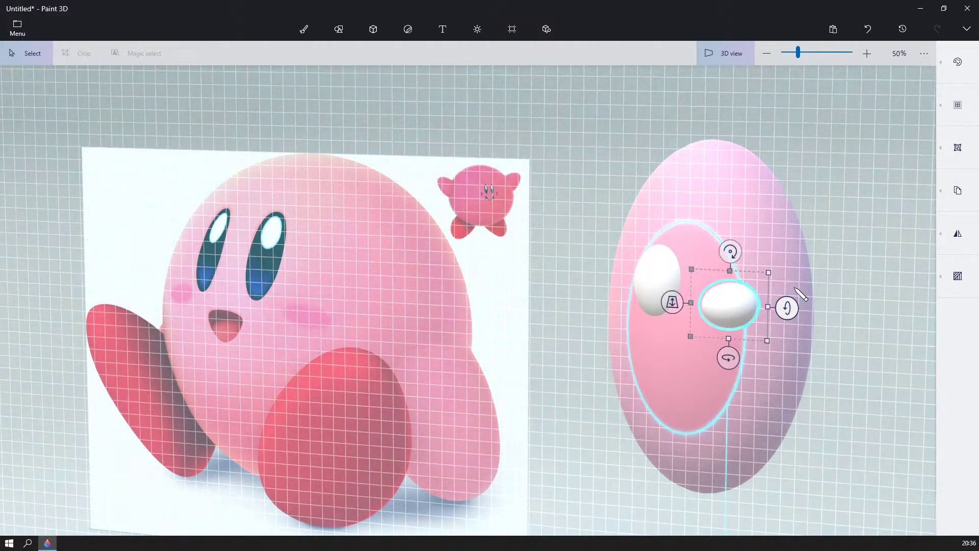
{"action": "right_click_drag", "start_coordinate": [797, 291], "coordinate": [700, 326]}
{"action": "left_click_drag", "start_coordinate": [710, 314], "coordinate": [717, 310]}
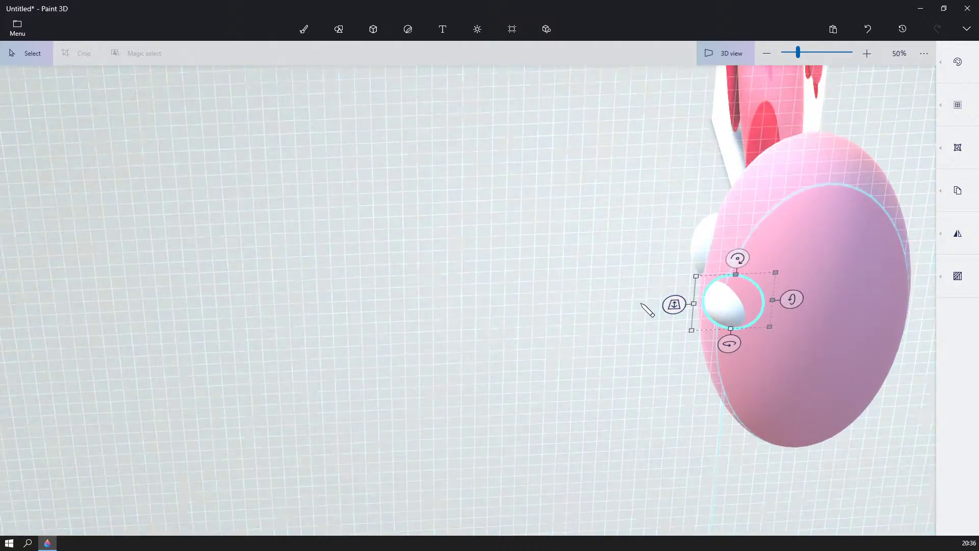
{"action": "right_click_drag", "start_coordinate": [642, 303], "coordinate": [845, 271]}
{"action": "left_click", "coordinate": [846, 275]}
- Recolour the upright white eye black
{"action": "scroll", "coordinate": [852, 311], "scroll_direction": "up", "scroll_amount": 3}
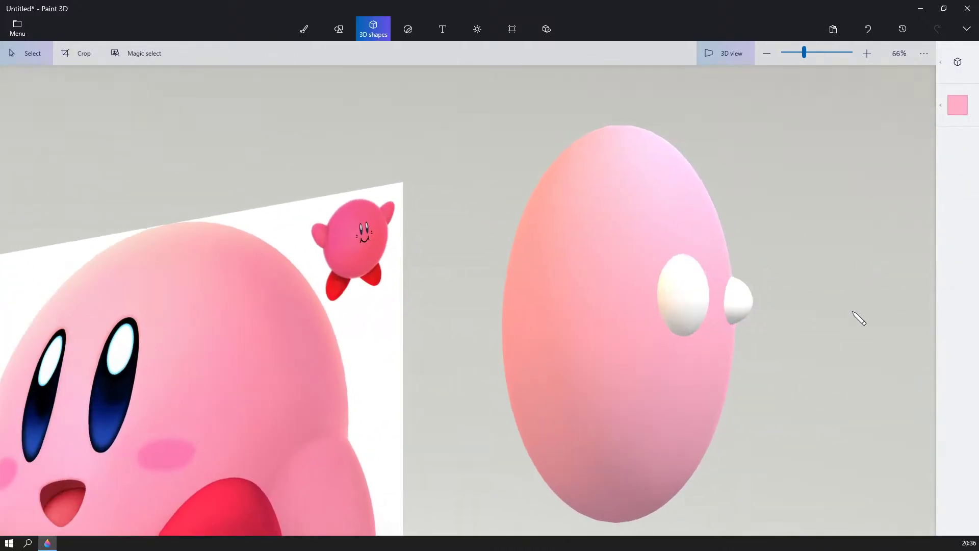
{"action": "right_click_drag", "start_coordinate": [852, 310], "coordinate": [804, 306]}
{"action": "middle_click_drag", "start_coordinate": [804, 307], "coordinate": [302, 141]}
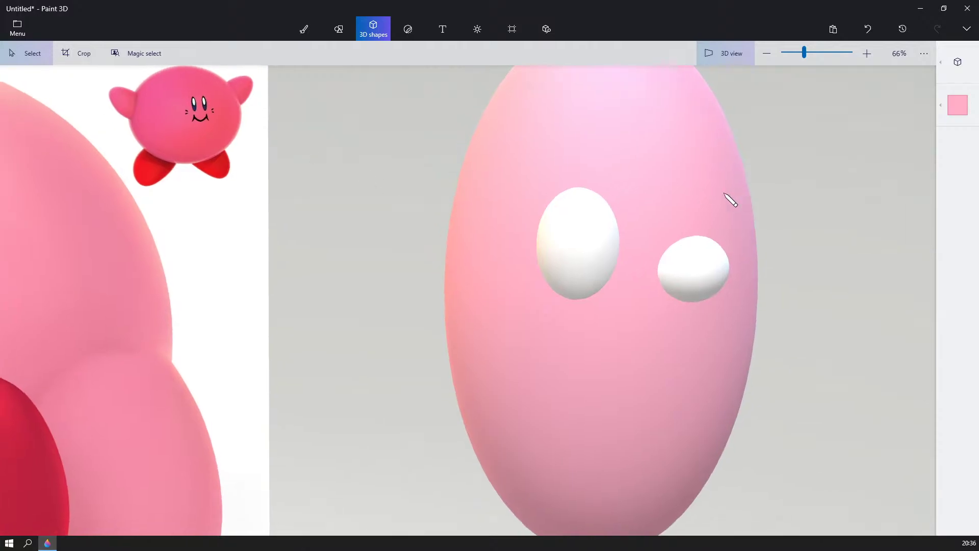
{"action": "right_click_drag", "start_coordinate": [728, 200], "coordinate": [636, 175]}
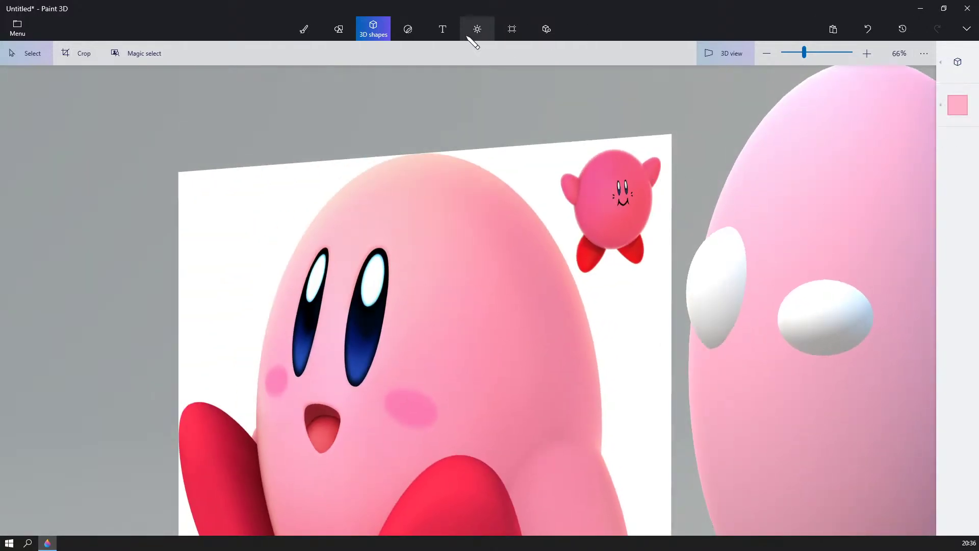
{"action": "left_click", "coordinate": [950, 102]}
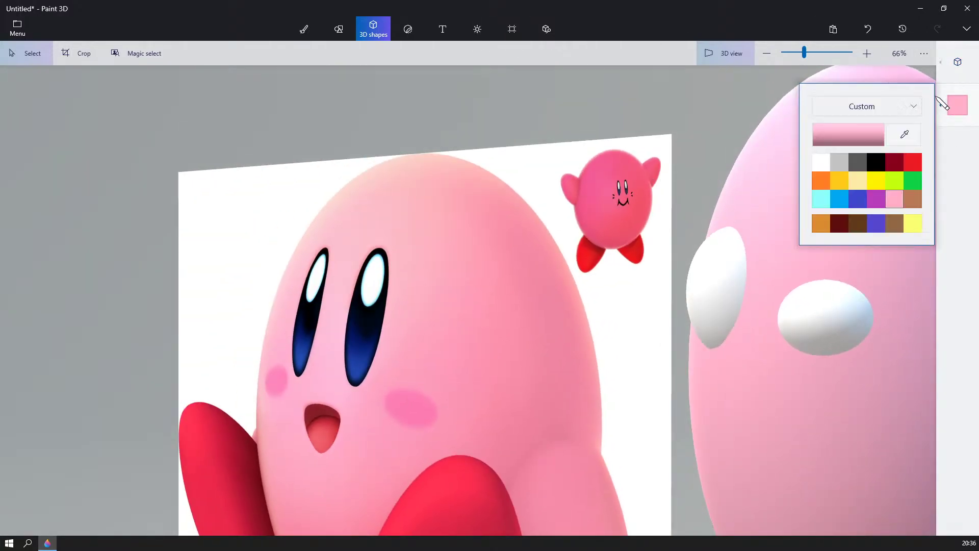
{"action": "left_click", "coordinate": [879, 166]}
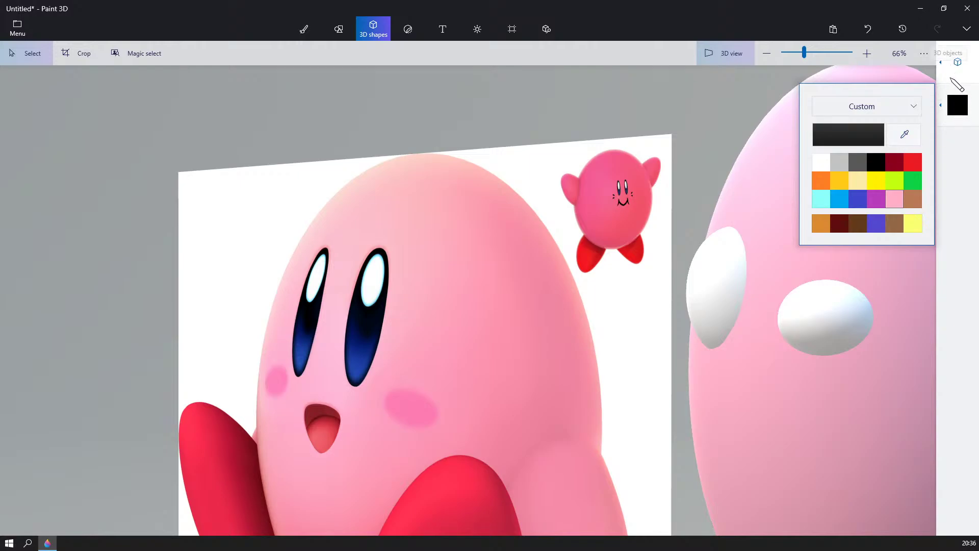
{"action": "left_click", "coordinate": [306, 30]}
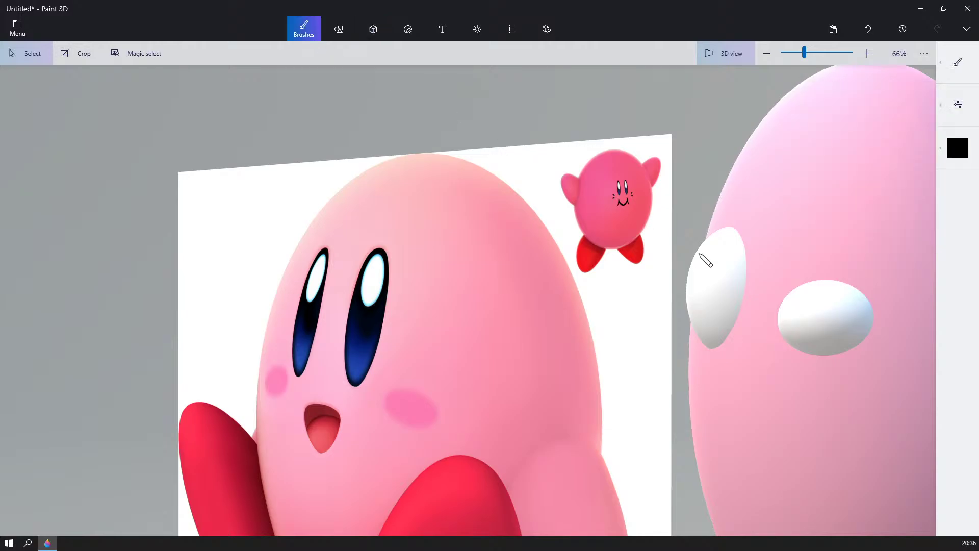
{"action": "left_click", "coordinate": [704, 270]}
{"action": "right_click_drag", "start_coordinate": [792, 153], "coordinate": [902, 153]}
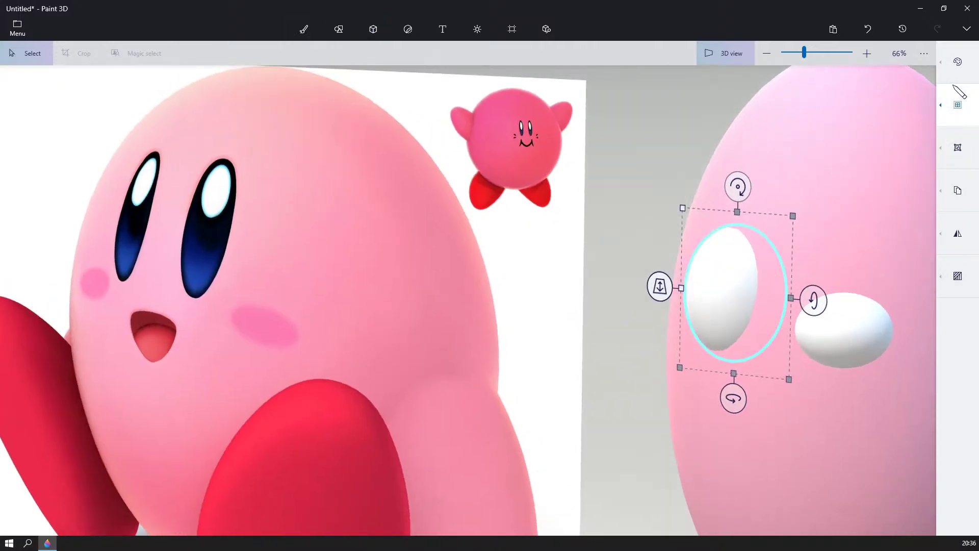
{"action": "left_click", "coordinate": [958, 69]}
{"action": "left_click", "coordinate": [876, 119]}
{"action": "left_click", "coordinate": [856, 306]}
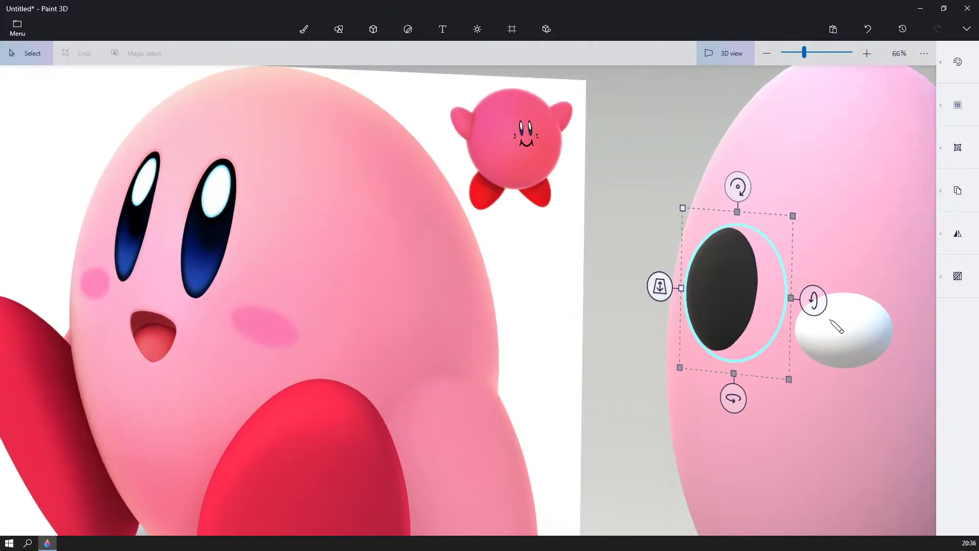
- Recolour the second, wider eye black to match the first one
{"action": "left_click", "coordinate": [857, 306]}
{"action": "left_click", "coordinate": [957, 62]}
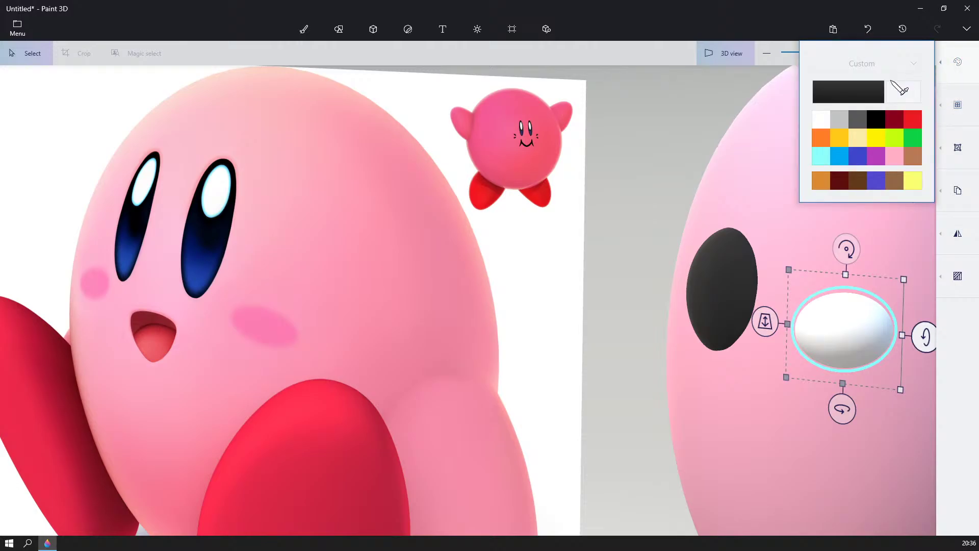
{"action": "left_click", "coordinate": [875, 119]}
{"action": "left_click", "coordinate": [652, 160]}
{"action": "right_click_drag", "start_coordinate": [653, 160], "coordinate": [675, 159]}
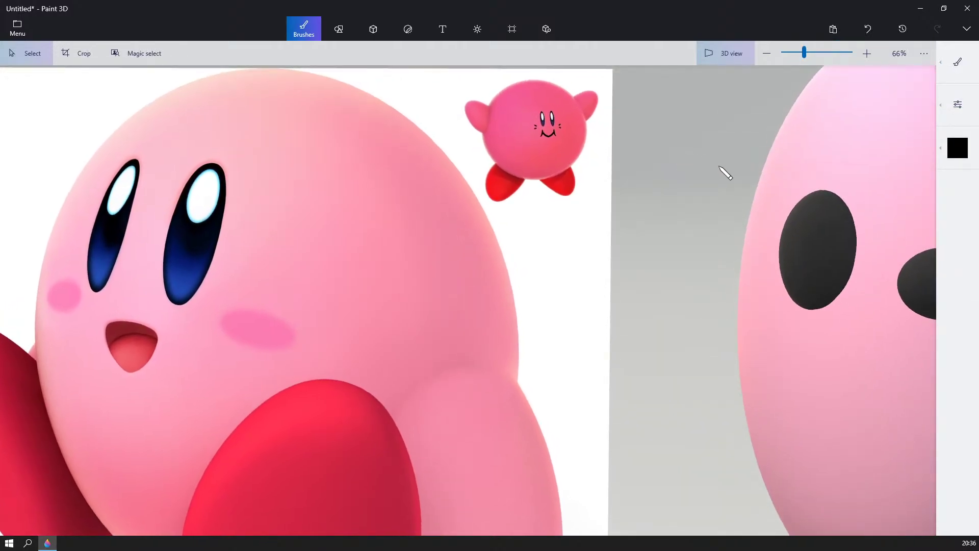
- Paint a filled white oval highlight near the top of the upright black eye with the Marker
{"action": "middle_click_drag", "start_coordinate": [724, 167], "coordinate": [463, 132]}
{"action": "right_click_drag", "start_coordinate": [463, 132], "coordinate": [488, 145]}
{"action": "scroll", "coordinate": [493, 155], "scroll_direction": "up", "scroll_amount": 1}
{"action": "left_click", "coordinate": [958, 62]}
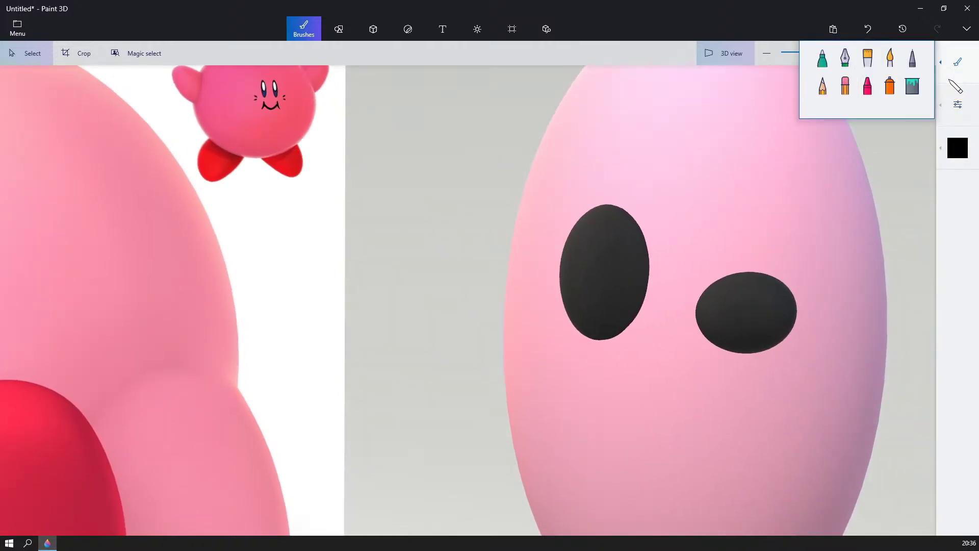
{"action": "left_click", "coordinate": [821, 59]}
{"action": "left_click", "coordinate": [957, 148]}
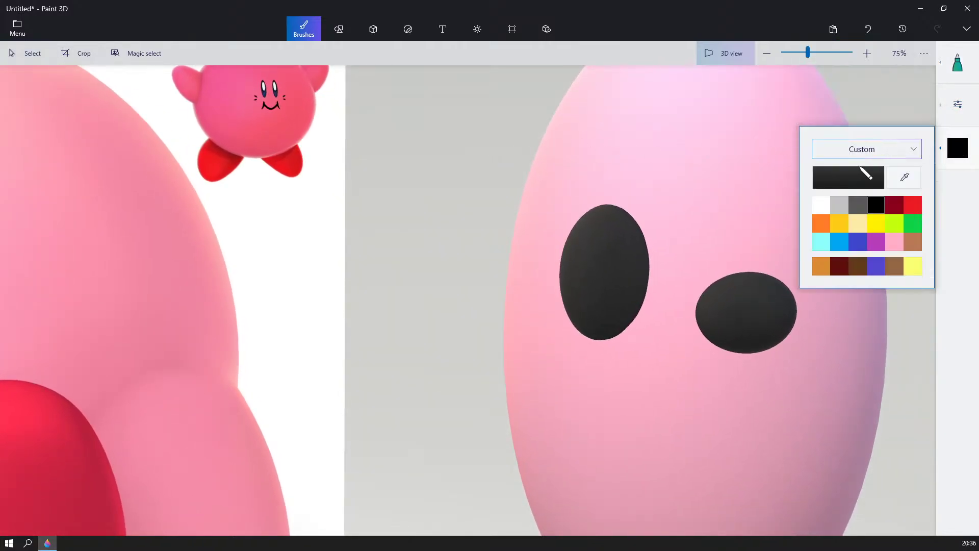
{"action": "left_click", "coordinate": [831, 201]}
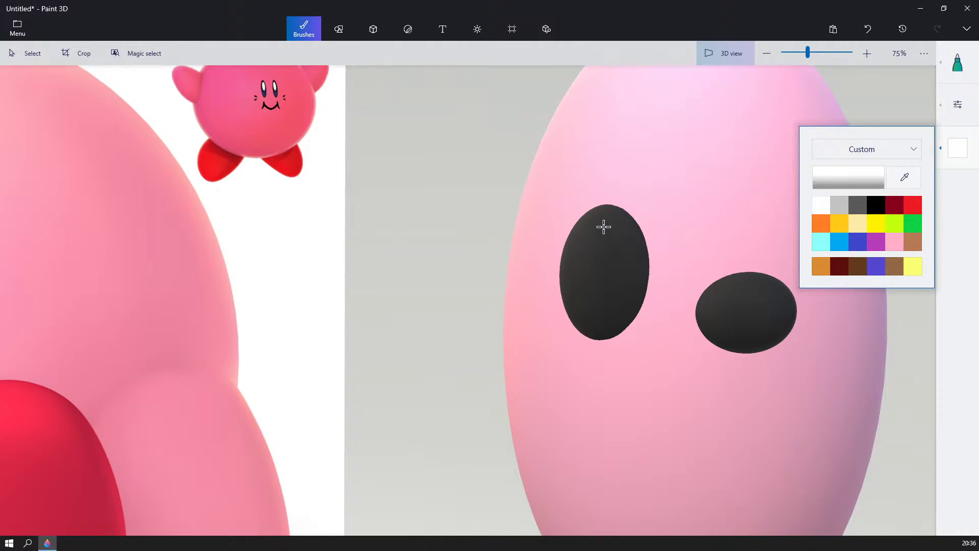
{"action": "left_click_drag", "start_coordinate": [603, 226], "coordinate": [591, 244]}
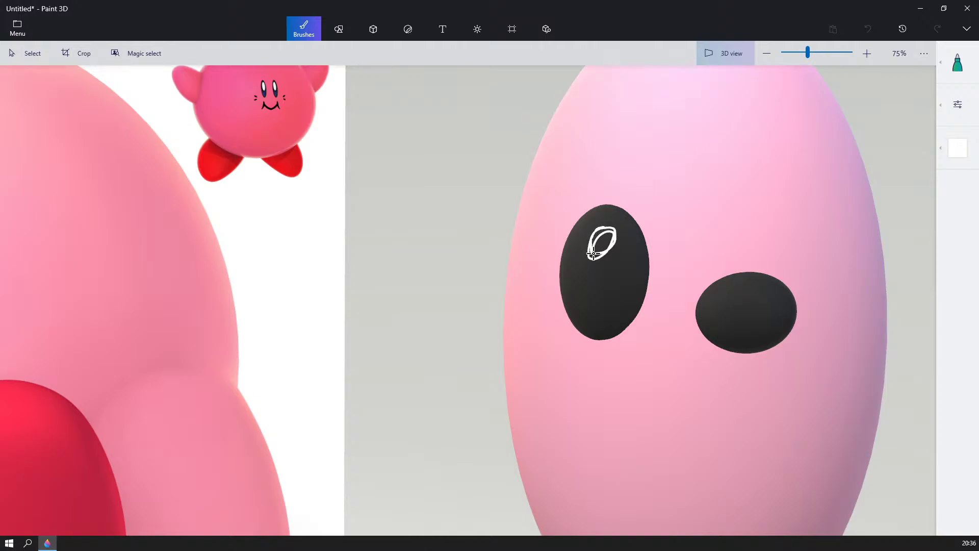
{"action": "left_click", "coordinate": [957, 105]}
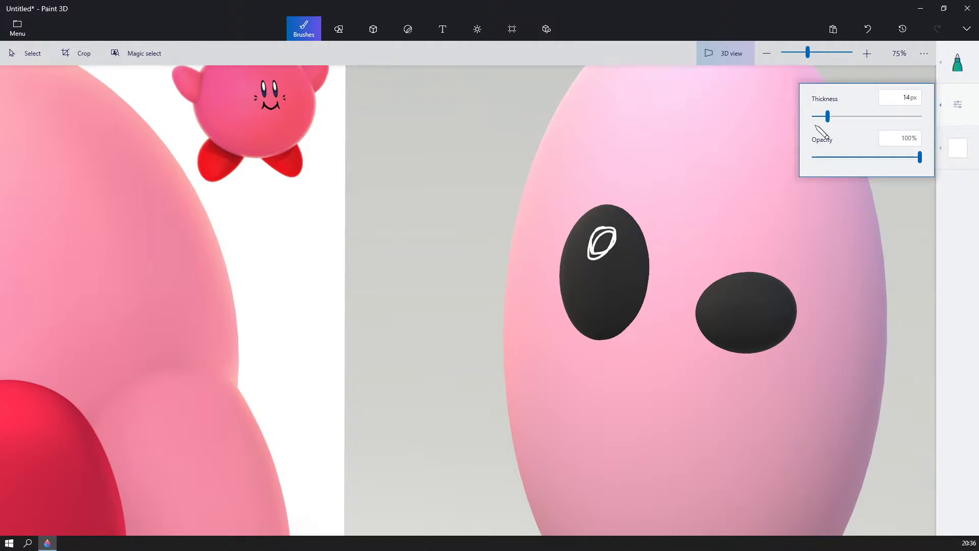
{"action": "left_click_drag", "start_coordinate": [615, 231], "coordinate": [607, 226]}
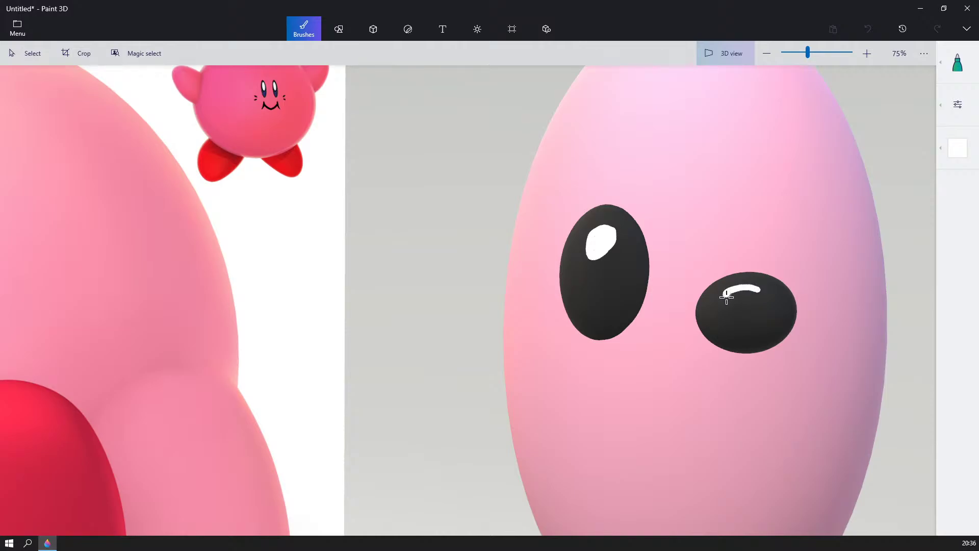
- Paint a matching filled white highlight near the top of the wider black eye
{"action": "left_click_drag", "start_coordinate": [726, 296], "coordinate": [761, 304]}
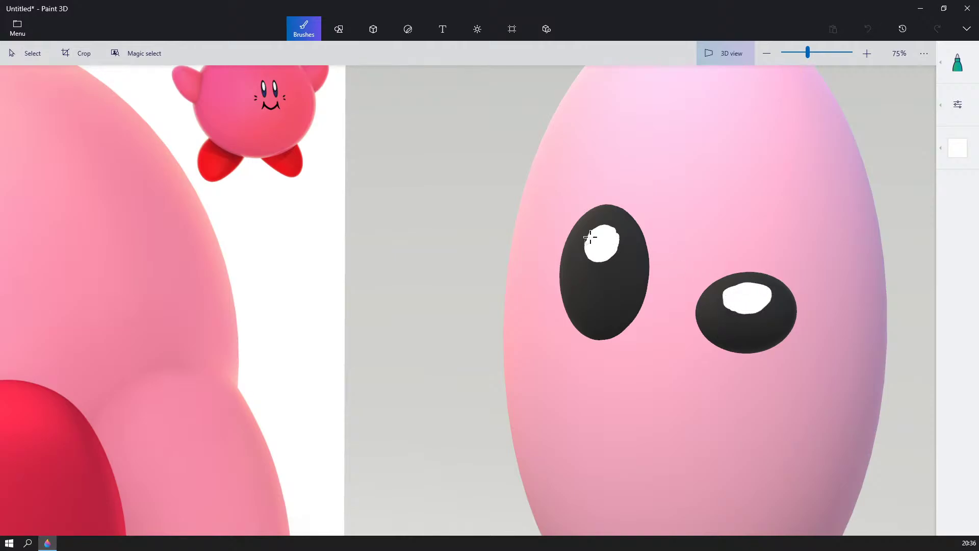
{"action": "scroll", "coordinate": [614, 251], "scroll_direction": "down", "scroll_amount": 5}
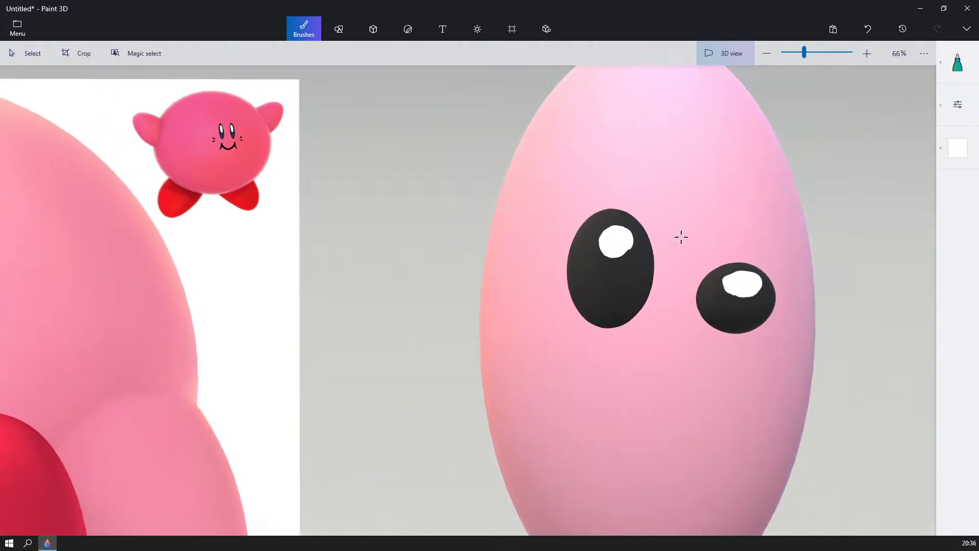
{"action": "scroll", "coordinate": [613, 219], "scroll_direction": "up", "scroll_amount": 3}
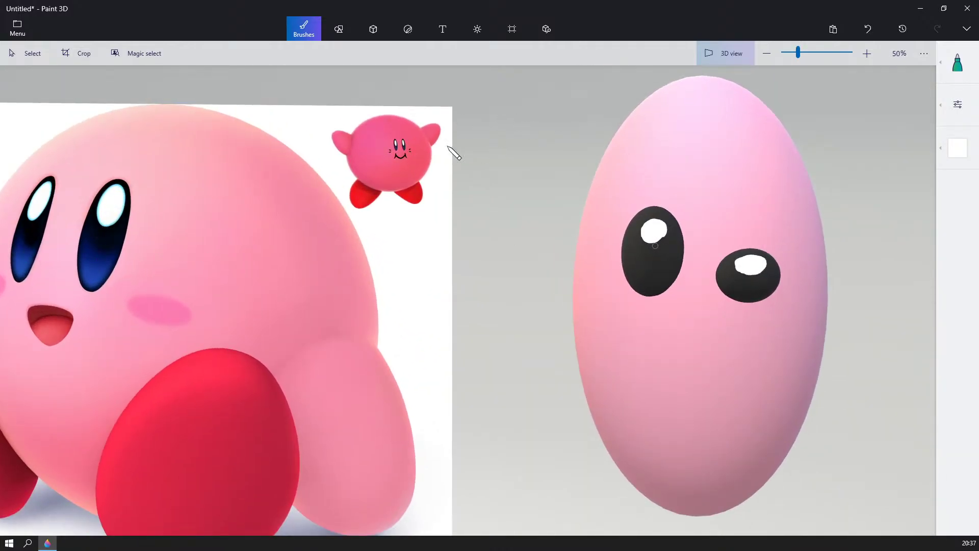
- Mix a very dark navy blue as the custom brush colour
{"action": "left_click", "coordinate": [958, 148]}
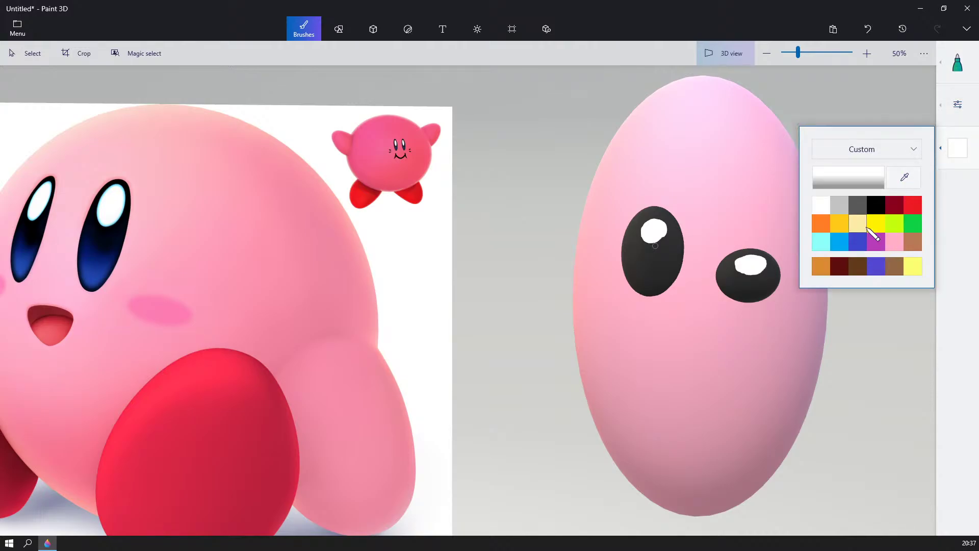
{"action": "left_click", "coordinate": [875, 205]}
{"action": "left_click", "coordinate": [874, 176]}
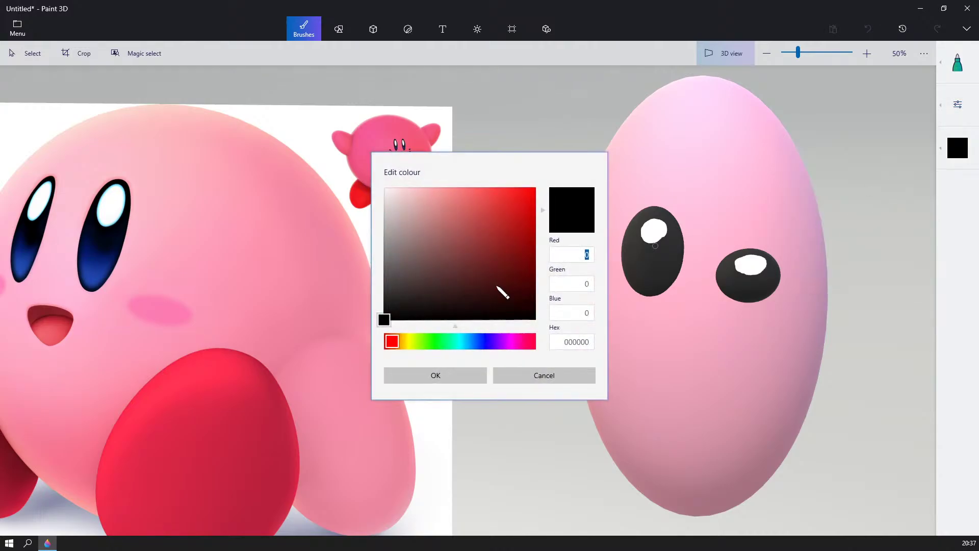
{"action": "left_click", "coordinate": [480, 341]}
{"action": "left_click_drag", "start_coordinate": [486, 305], "coordinate": [515, 297]}
{"action": "left_click", "coordinate": [459, 376]}
- Spray the dark navy over the lower half of the upright eye using the Spray can with increased opacity
{"action": "left_click", "coordinate": [957, 64]}
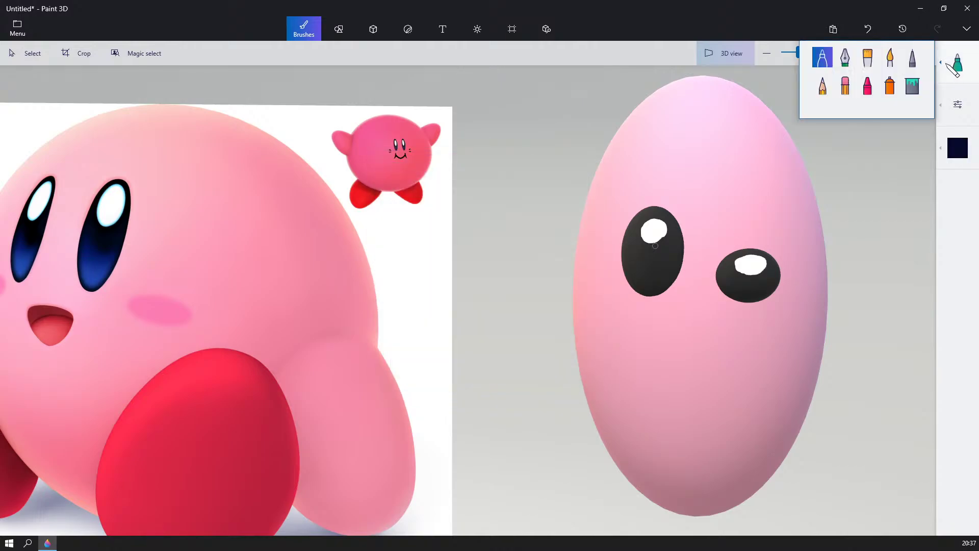
{"action": "left_click", "coordinate": [889, 85]}
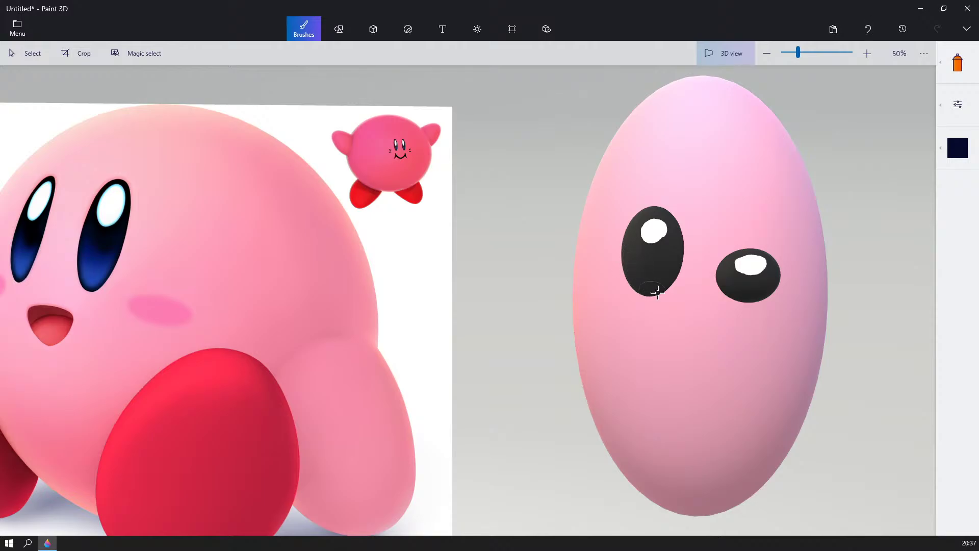
{"action": "scroll", "coordinate": [645, 275], "scroll_direction": "up", "scroll_amount": 2}
{"action": "left_click", "coordinate": [957, 104]}
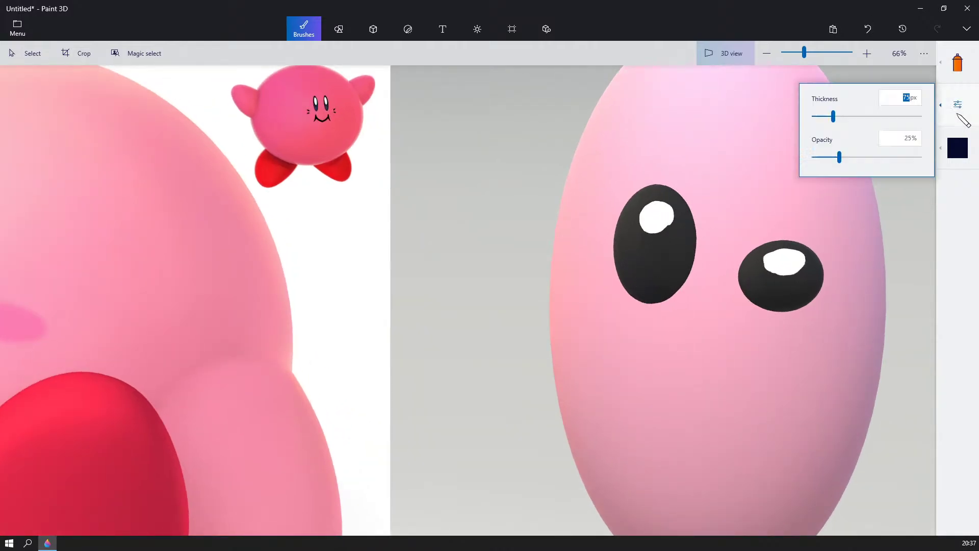
{"action": "left_click_drag", "start_coordinate": [856, 157], "coordinate": [894, 158]}
{"action": "left_click", "coordinate": [634, 270]}
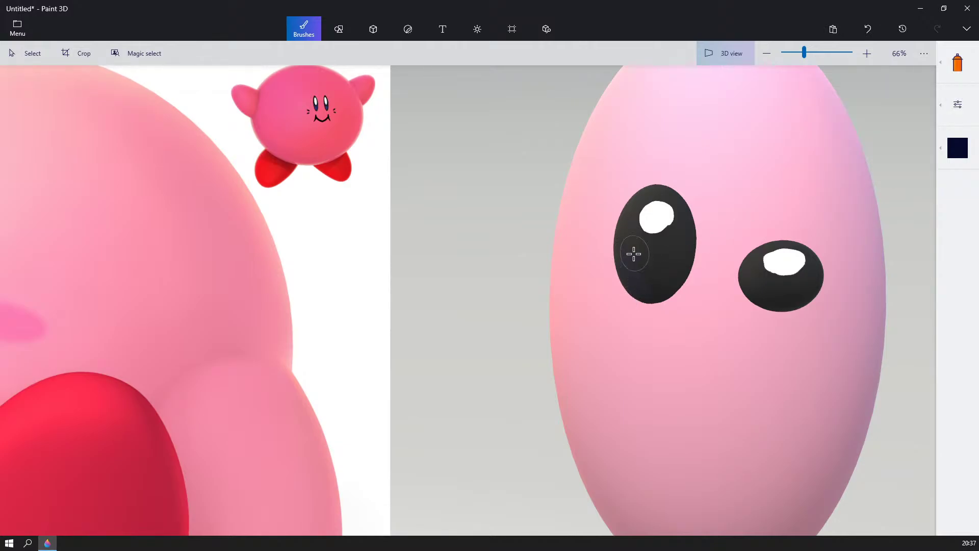
{"action": "mouse_move", "coordinate": [634, 254]}
{"action": "left_mouse_down"}
{"action": "mouse_move", "coordinate": [649, 274]}
{"action": "mouse_move", "coordinate": [647, 296]}
{"action": "mouse_move", "coordinate": [672, 262]}
{"action": "mouse_move", "coordinate": [651, 257]}
{"action": "mouse_move", "coordinate": [680, 258]}
{"action": "mouse_move", "coordinate": [641, 308]}
{"action": "mouse_move", "coordinate": [671, 258]}
{"action": "mouse_move", "coordinate": [662, 265]}
{"action": "left_mouse_up"}
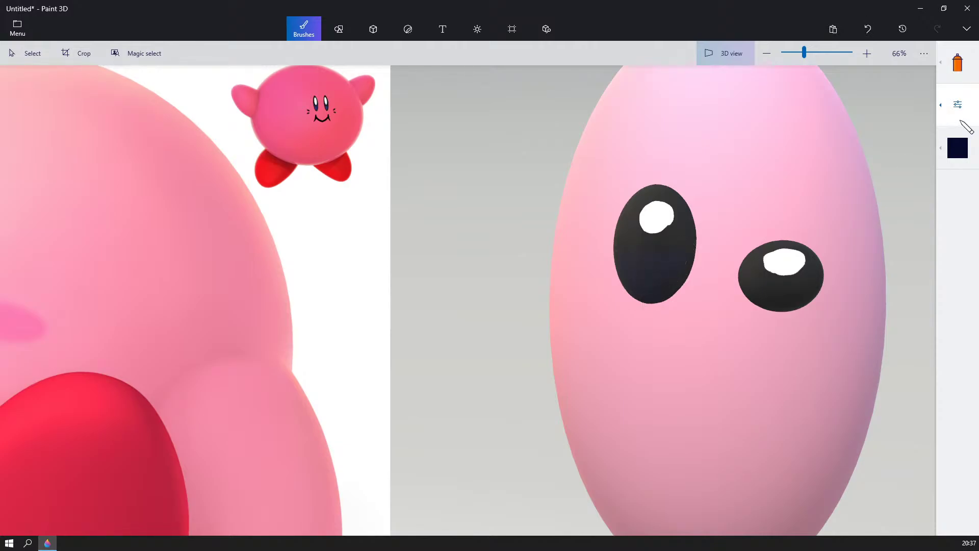
- Spray a more opaque navy blue, 0a1149, over the upright eye's lower part and onto the body around its edge
{"action": "left_click", "coordinate": [959, 119]}
{"action": "left_click_drag", "start_coordinate": [895, 156], "coordinate": [919, 156]}
{"action": "left_click", "coordinate": [958, 150]}
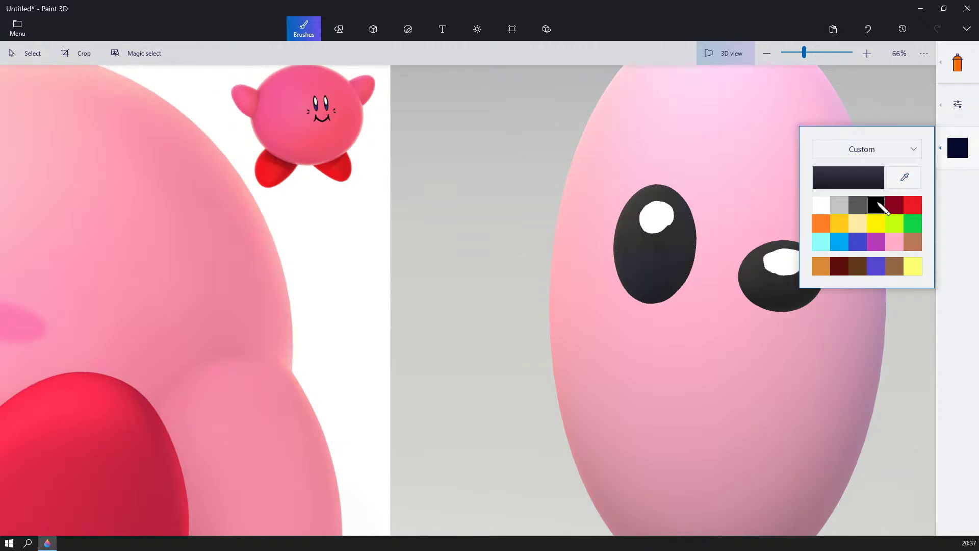
{"action": "left_click", "coordinate": [867, 183]}
{"action": "left_click_drag", "start_coordinate": [516, 295], "coordinate": [516, 285]}
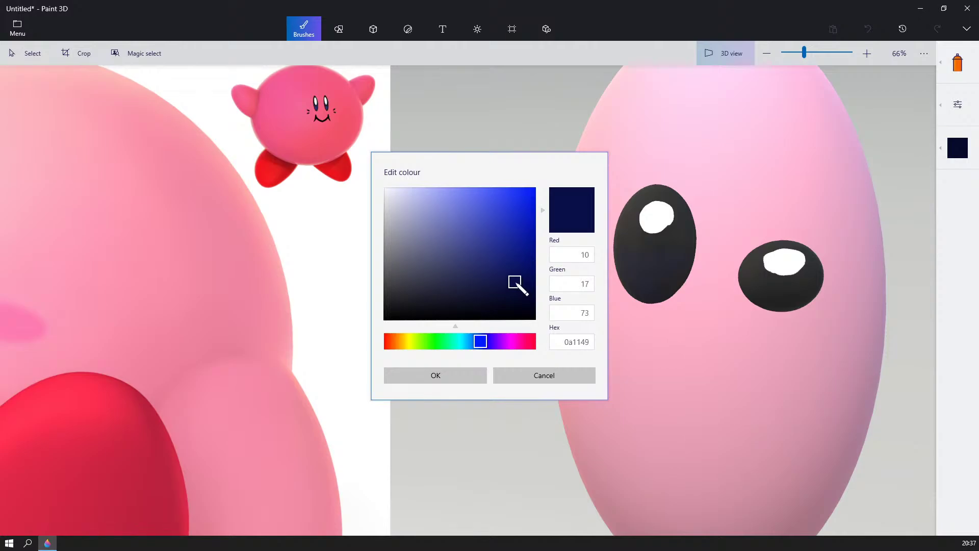
{"action": "left_click", "coordinate": [475, 379]}
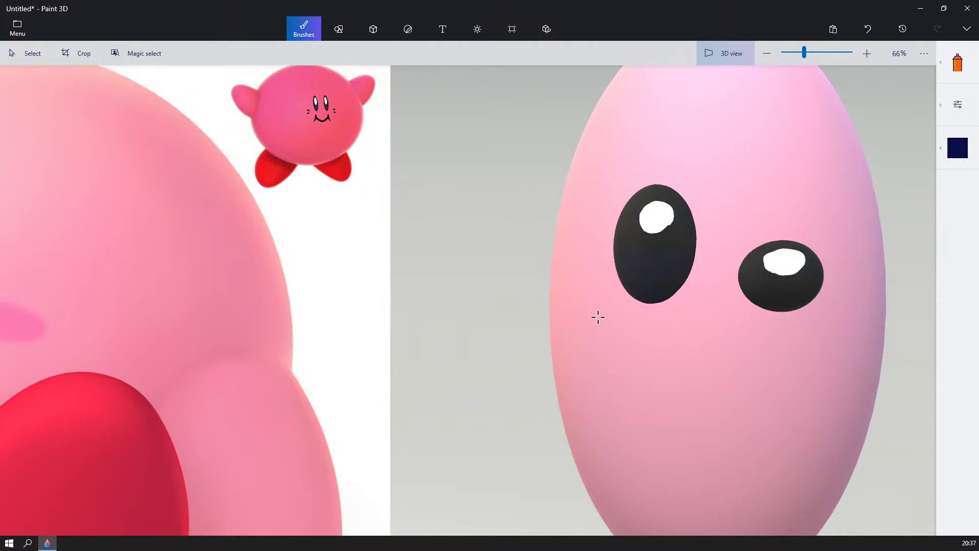
{"action": "mouse_move", "coordinate": [637, 266]}
{"action": "left_mouse_down"}
{"action": "mouse_move", "coordinate": [621, 254]}
{"action": "mouse_move", "coordinate": [609, 259]}
{"action": "mouse_move", "coordinate": [631, 290]}
{"action": "mouse_move", "coordinate": [626, 305]}
{"action": "mouse_move", "coordinate": [655, 305]}
{"action": "mouse_move", "coordinate": [673, 288]}
{"action": "mouse_move", "coordinate": [686, 249]}
{"action": "mouse_move", "coordinate": [684, 258]}
{"action": "mouse_move", "coordinate": [691, 197]}
{"action": "mouse_move", "coordinate": [673, 186]}
{"action": "mouse_move", "coordinate": [633, 190]}
{"action": "mouse_move", "coordinate": [613, 217]}
{"action": "mouse_move", "coordinate": [615, 242]}
{"action": "mouse_move", "coordinate": [629, 203]}
{"action": "mouse_move", "coordinate": [690, 210]}
{"action": "mouse_move", "coordinate": [683, 280]}
{"action": "mouse_move", "coordinate": [650, 309]}
{"action": "mouse_move", "coordinate": [621, 288]}
{"action": "mouse_move", "coordinate": [699, 214]}
{"action": "mouse_move", "coordinate": [698, 248]}
{"action": "mouse_move", "coordinate": [666, 291]}
{"action": "mouse_move", "coordinate": [655, 264]}
{"action": "mouse_move", "coordinate": [619, 242]}
{"action": "mouse_move", "coordinate": [647, 282]}
{"action": "mouse_move", "coordinate": [682, 249]}
{"action": "mouse_move", "coordinate": [667, 277]}
{"action": "left_mouse_up"}
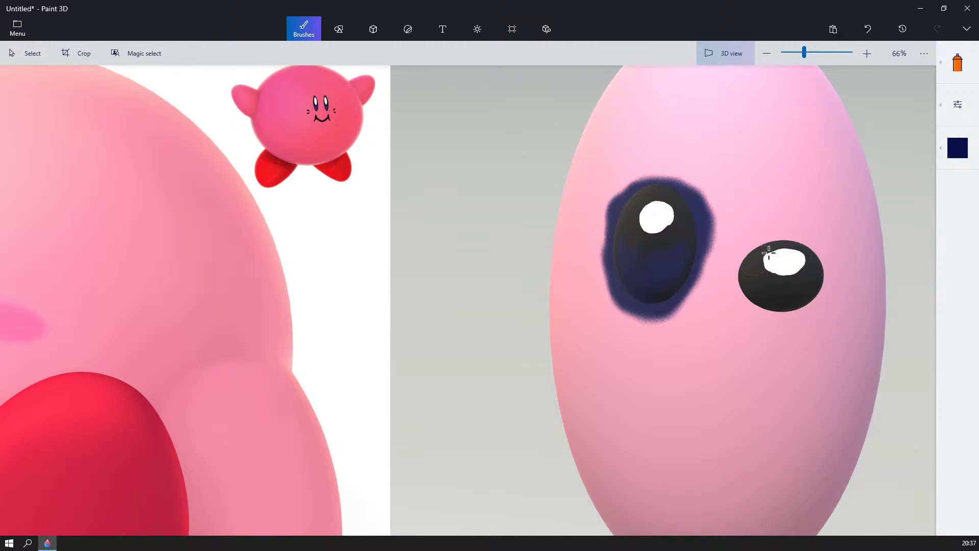
- Spray navy blue around the wider eye's edge and over its lower part, extending onto the surrounding pink body
{"action": "mouse_move", "coordinate": [770, 235]}
{"action": "left_mouse_down"}
{"action": "mouse_move", "coordinate": [765, 228]}
{"action": "mouse_move", "coordinate": [740, 257]}
{"action": "mouse_move", "coordinate": [741, 287]}
{"action": "left_mouse_up"}
{"action": "mouse_move", "coordinate": [767, 302]}
{"action": "left_mouse_down"}
{"action": "mouse_move", "coordinate": [794, 306]}
{"action": "mouse_move", "coordinate": [827, 282]}
{"action": "mouse_move", "coordinate": [815, 249]}
{"action": "mouse_move", "coordinate": [777, 231]}
{"action": "mouse_move", "coordinate": [787, 235]}
{"action": "mouse_move", "coordinate": [775, 238]}
{"action": "left_mouse_up"}
{"action": "mouse_move", "coordinate": [767, 278]}
{"action": "left_mouse_down"}
{"action": "mouse_move", "coordinate": [774, 299]}
{"action": "mouse_move", "coordinate": [763, 297]}
{"action": "mouse_move", "coordinate": [804, 291]}
{"action": "left_mouse_up"}
{"action": "scroll", "coordinate": [803, 290], "scroll_direction": "down", "scroll_amount": 5}
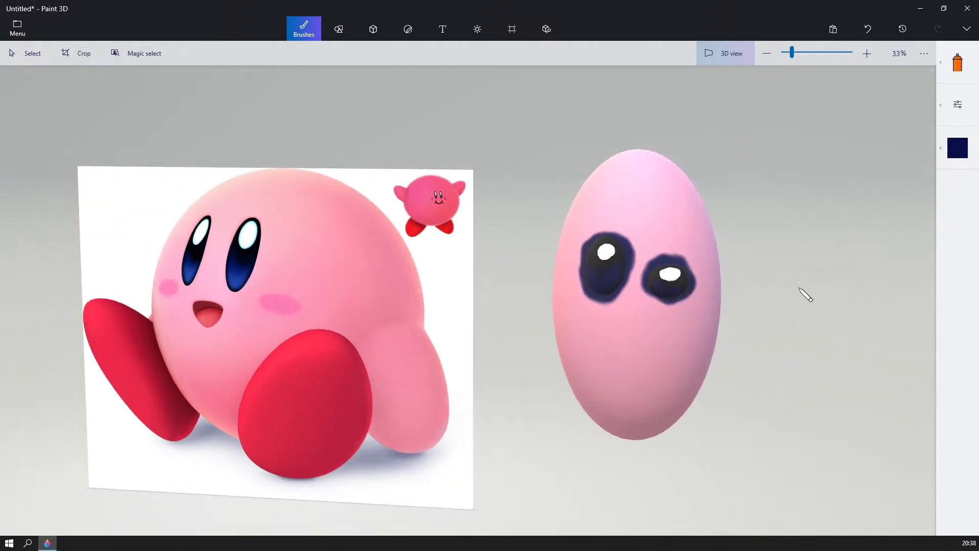
{"action": "scroll", "coordinate": [797, 323], "scroll_direction": "up", "scroll_amount": 5}
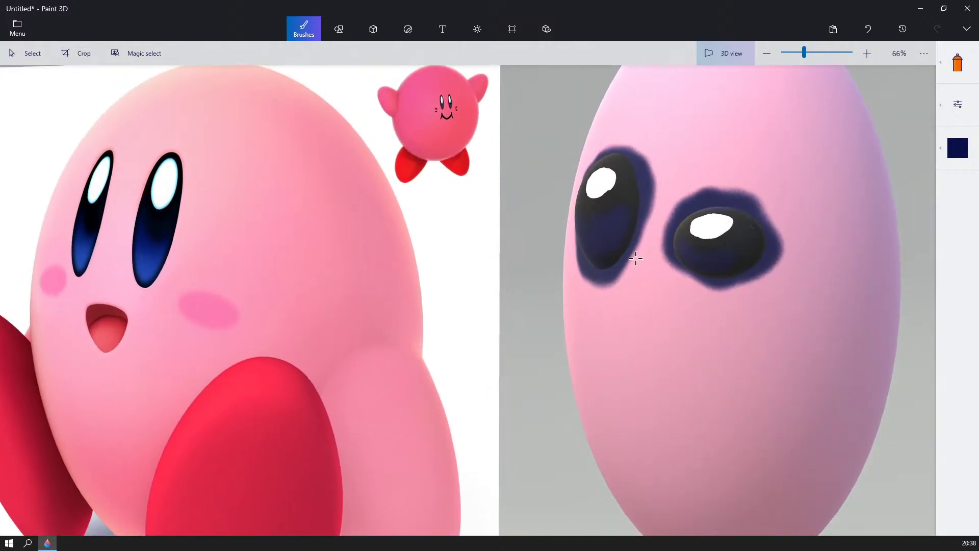
- Compare the egg's painted eyes with the shape and shading of the eyes in the Kirby reference image
{"action": "scroll", "coordinate": [635, 258], "scroll_direction": "down", "scroll_amount": 2}
{"action": "right_click_drag", "start_coordinate": [688, 259], "coordinate": [700, 259]}
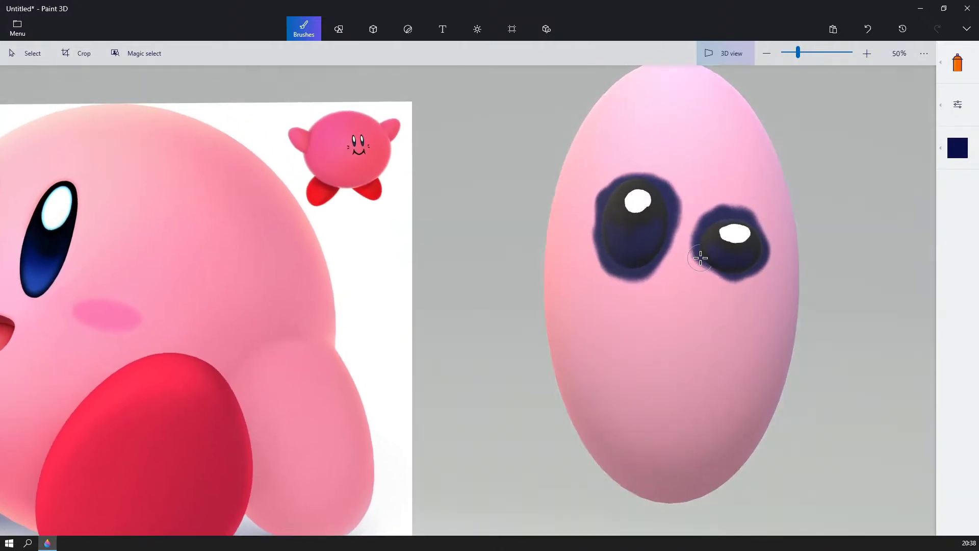
{"action": "middle_click_drag", "start_coordinate": [125, 258], "coordinate": [494, 246]}
{"action": "scroll", "coordinate": [438, 245], "scroll_direction": "up", "scroll_amount": 2}
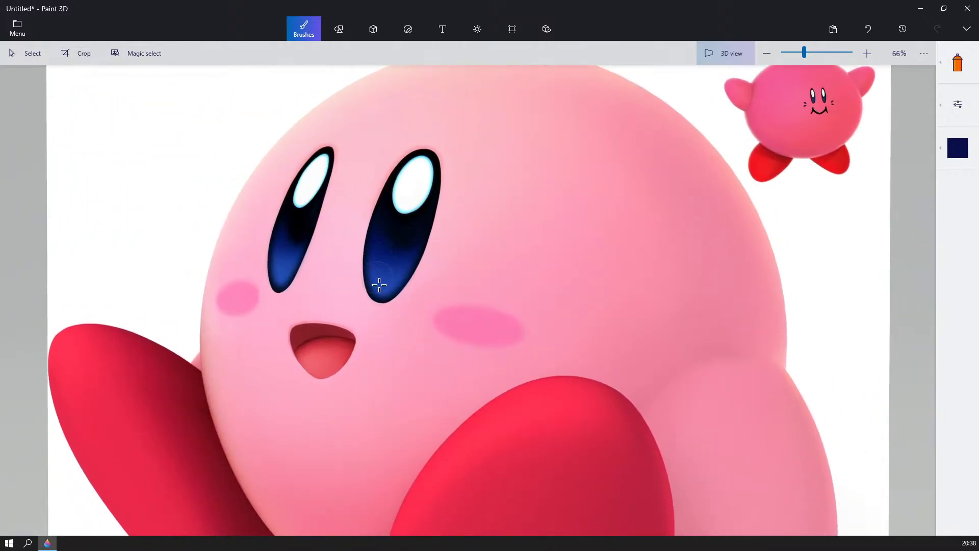
{"action": "scroll", "coordinate": [399, 263], "scroll_direction": "down", "scroll_amount": 6}
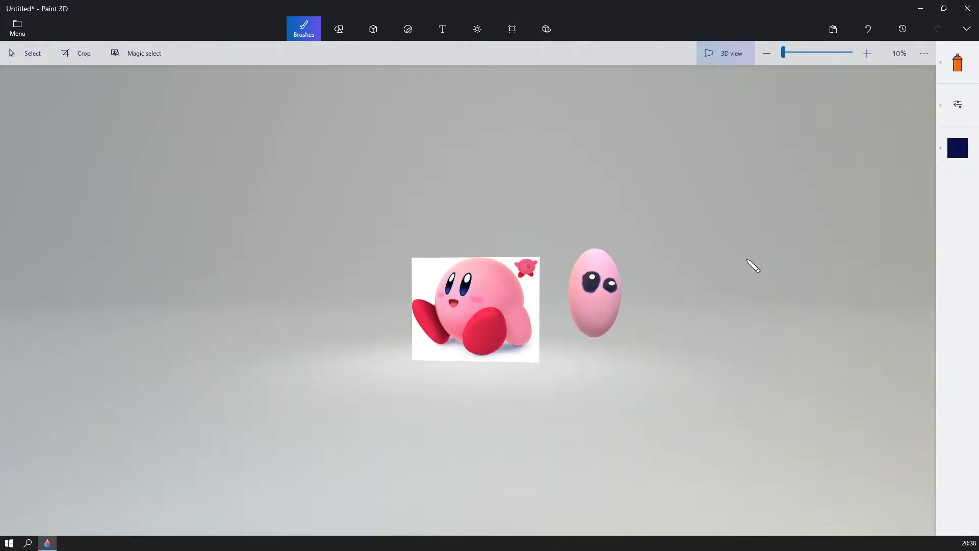
{"action": "scroll", "coordinate": [623, 284], "scroll_direction": "up", "scroll_amount": 4}
{"action": "scroll", "coordinate": [485, 390], "scroll_direction": "up", "scroll_amount": 2}
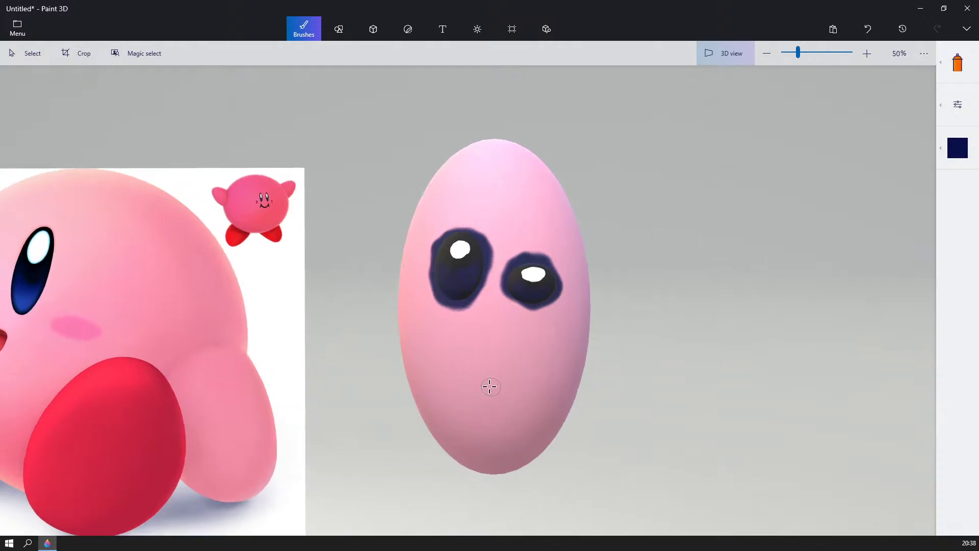
{"action": "scroll", "coordinate": [425, 306], "scroll_direction": "up", "scroll_amount": 2}
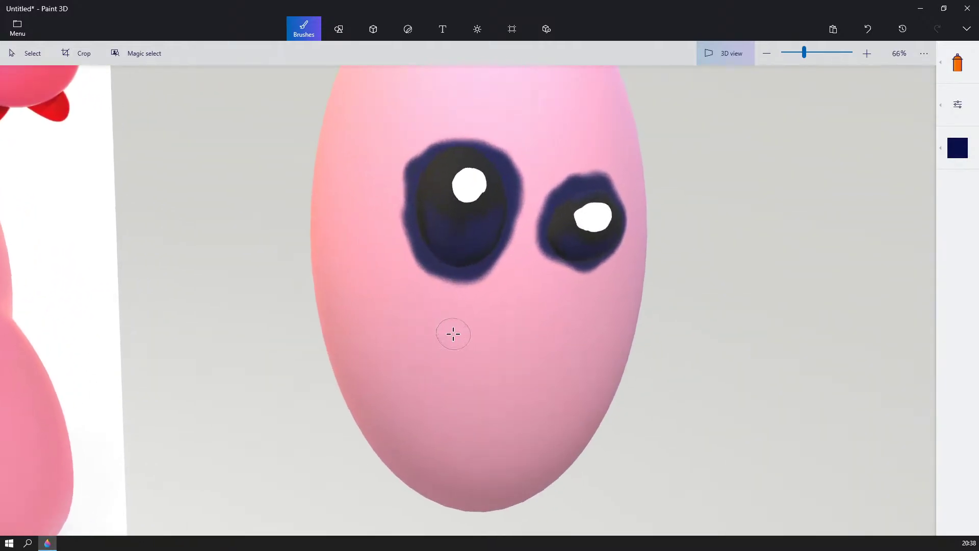
{"action": "middle_click_drag", "start_coordinate": [520, 360], "coordinate": [531, 402]}
{"action": "scroll", "coordinate": [531, 402], "scroll_direction": "down", "scroll_amount": 1}
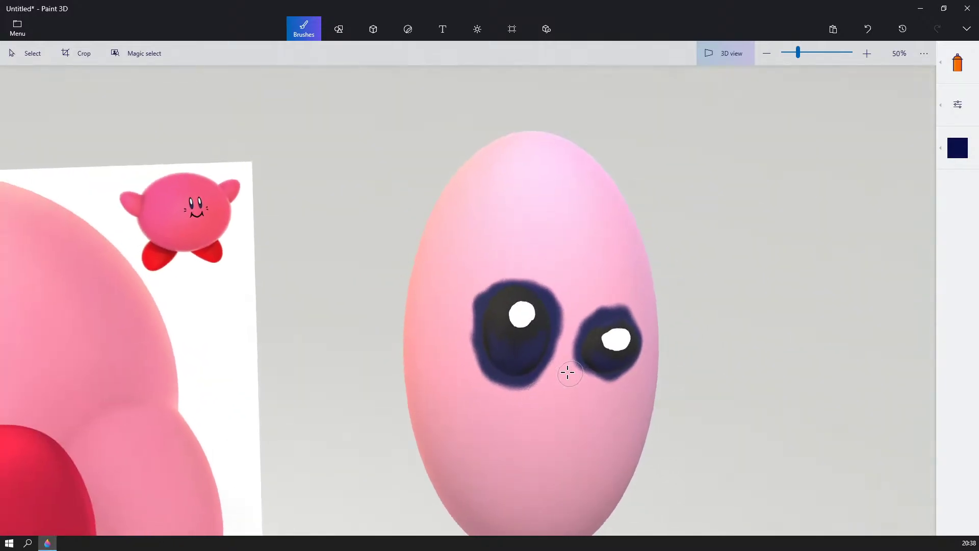
{"action": "right_click_drag", "start_coordinate": [566, 371], "coordinate": [529, 357]}
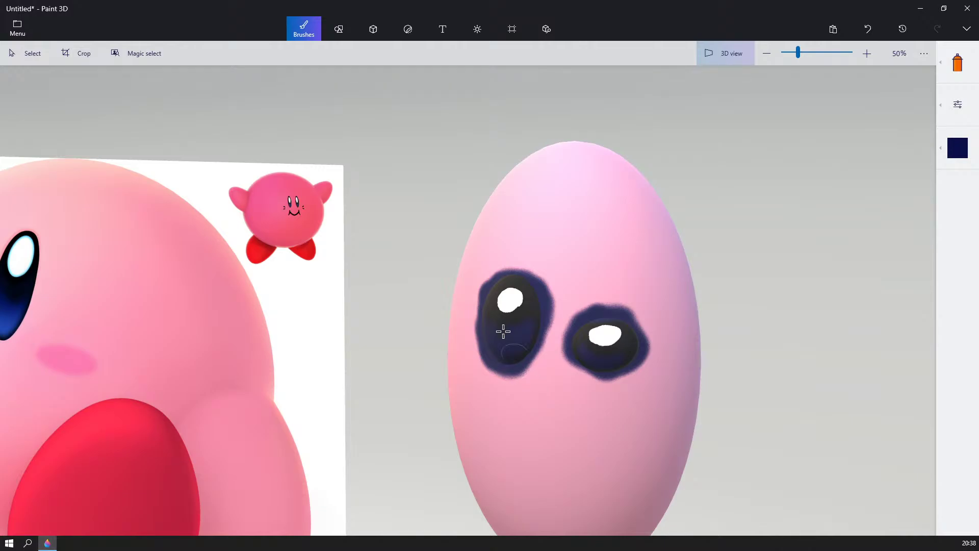
{"action": "middle_click_drag", "start_coordinate": [538, 357], "coordinate": [636, 282]}
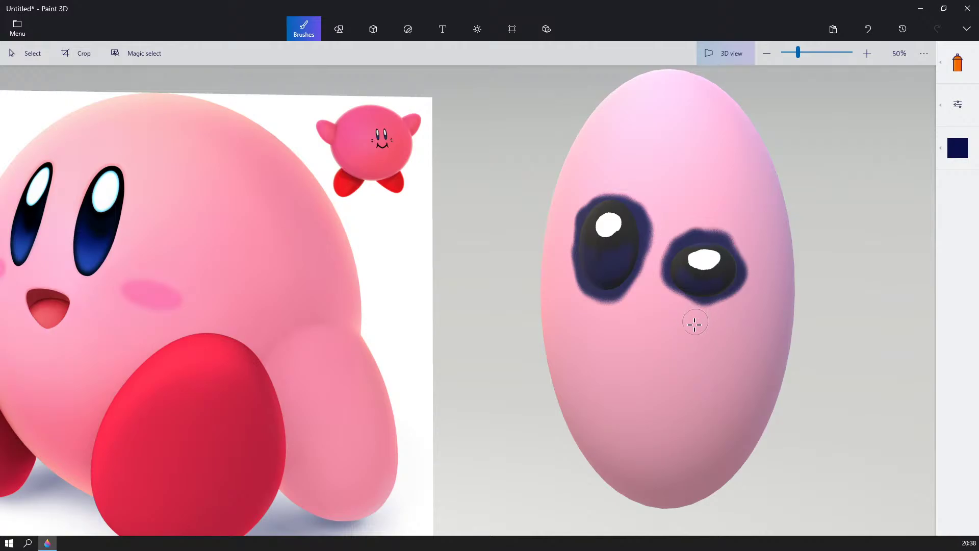
{"action": "scroll", "coordinate": [683, 315], "scroll_direction": "up", "scroll_amount": 2}
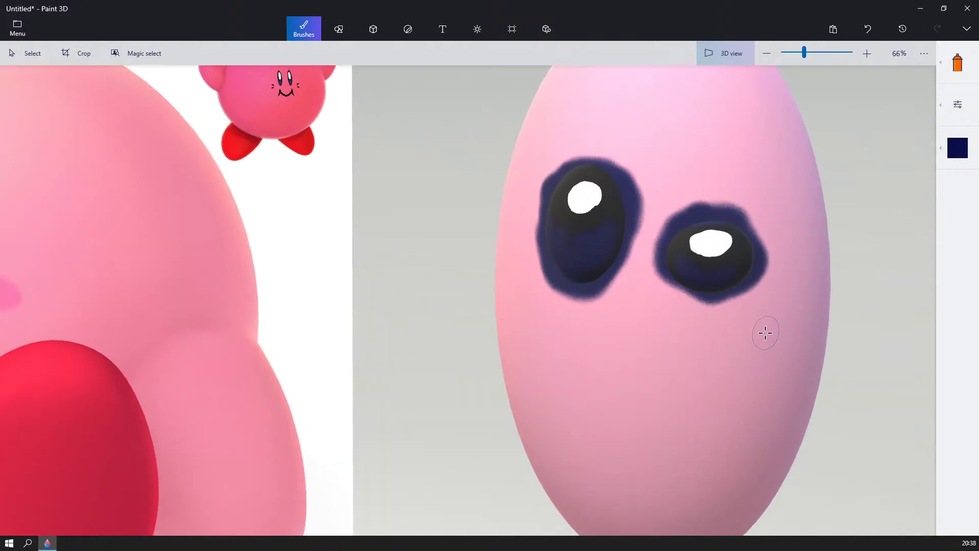
{"action": "scroll", "coordinate": [624, 288], "scroll_direction": "down", "scroll_amount": 2}
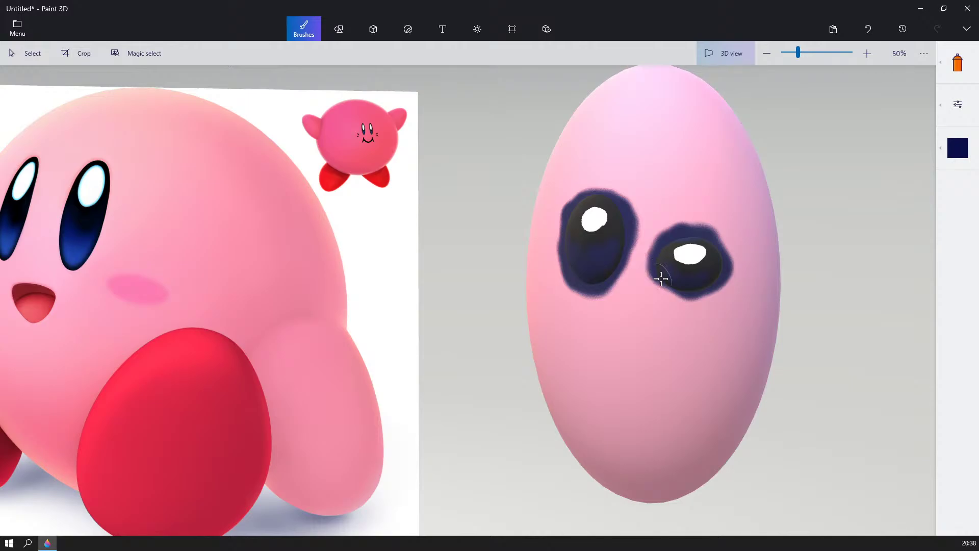
- Spray a little more navy along the wider eye's lower edge, and examine the small Kirby's mouth in the reference
{"action": "left_click_drag", "start_coordinate": [658, 278], "coordinate": [679, 280]}
{"action": "middle_click_drag", "start_coordinate": [450, 332], "coordinate": [510, 325]}
{"action": "scroll", "coordinate": [510, 325], "scroll_direction": "up", "scroll_amount": 2}
{"action": "scroll", "coordinate": [390, 108], "scroll_direction": "up", "scroll_amount": 6}
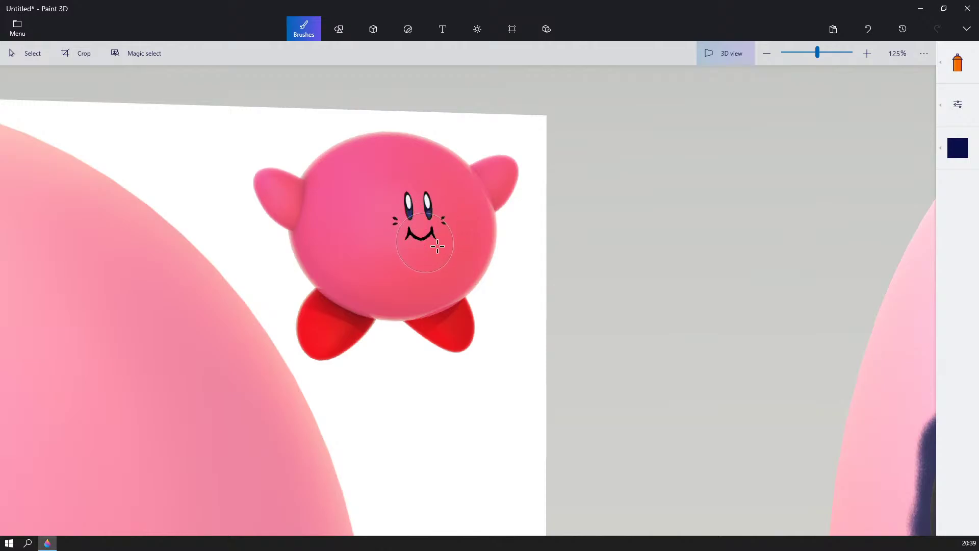
{"action": "scroll", "coordinate": [438, 246], "scroll_direction": "down", "scroll_amount": 6}
{"action": "middle_click_drag", "start_coordinate": [684, 339], "coordinate": [434, 239]}
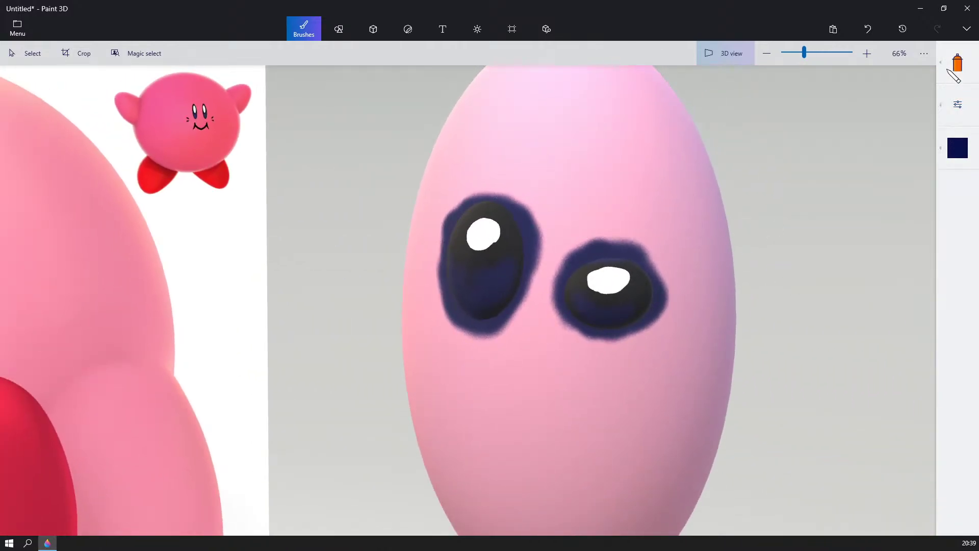
- Set the brush to the Marker in black with a thickness of 5 px
{"action": "left_click", "coordinate": [957, 62]}
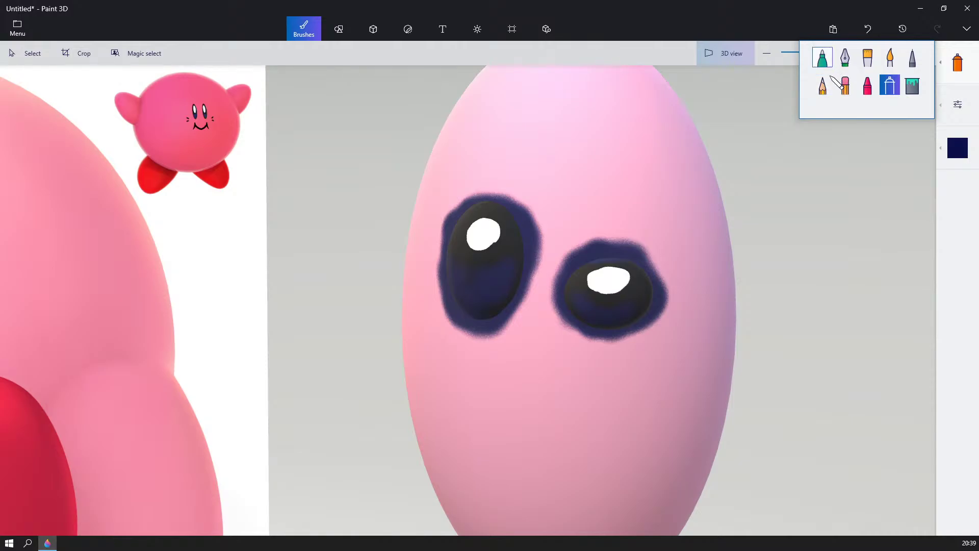
{"action": "left_click", "coordinate": [822, 58]}
{"action": "left_click", "coordinate": [891, 205]}
{"action": "left_click", "coordinate": [885, 204]}
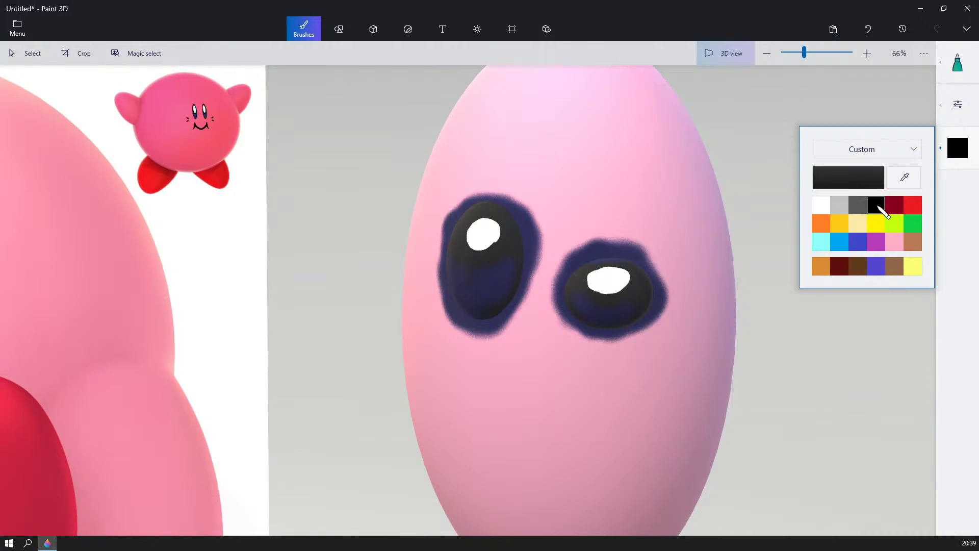
{"action": "middle_click_drag", "start_coordinate": [673, 416], "coordinate": [852, 526]}
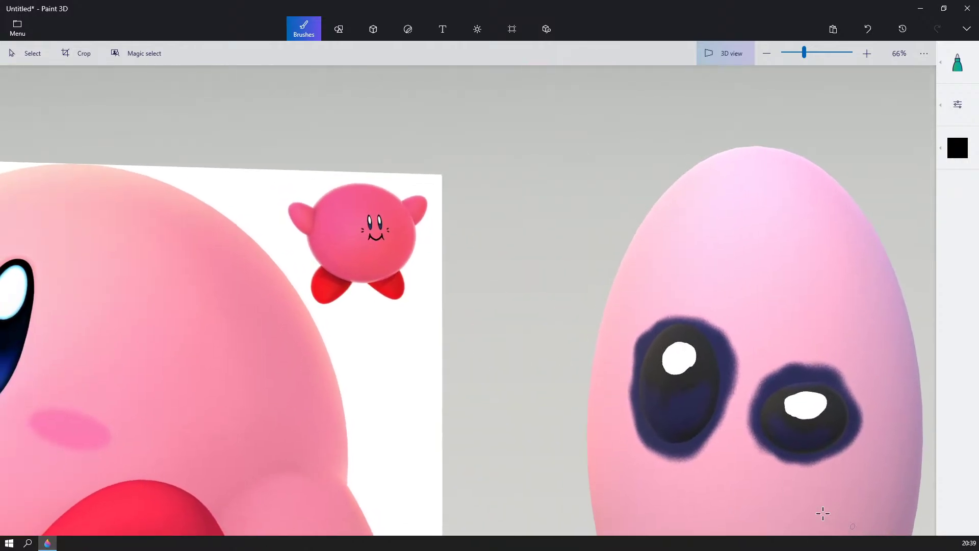
{"action": "scroll", "coordinate": [360, 211], "scroll_direction": "up", "scroll_amount": 5}
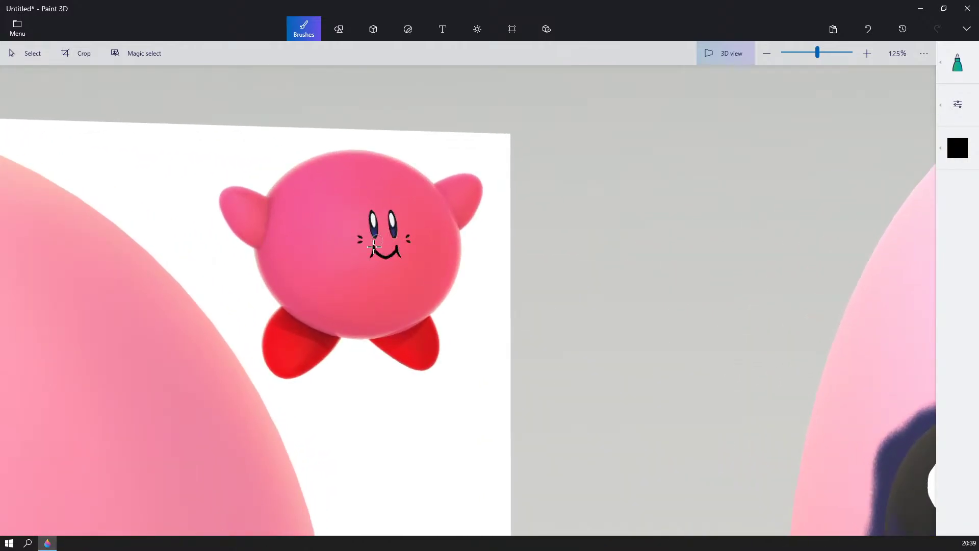
{"action": "scroll", "coordinate": [585, 323], "scroll_direction": "down", "scroll_amount": 8}
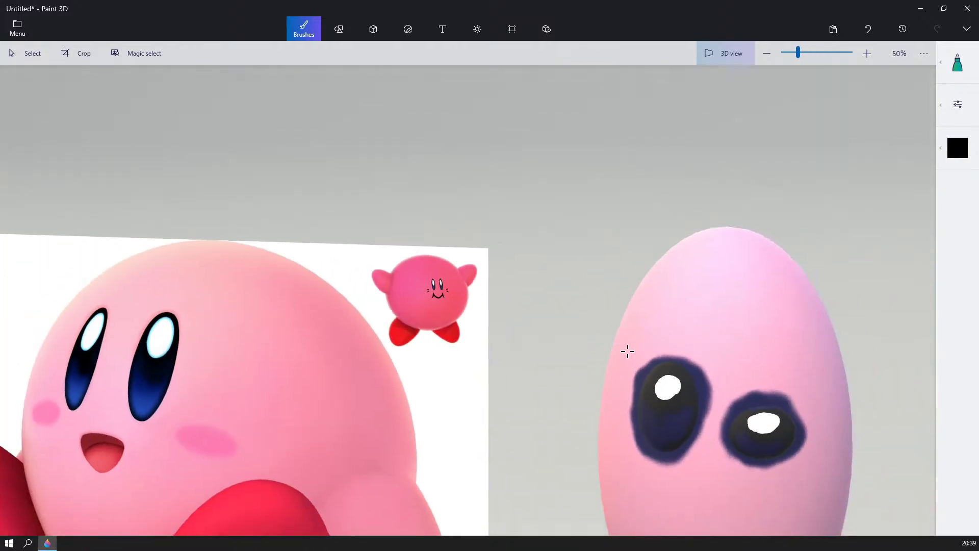
{"action": "scroll", "coordinate": [479, 392], "scroll_direction": "up", "scroll_amount": 3}
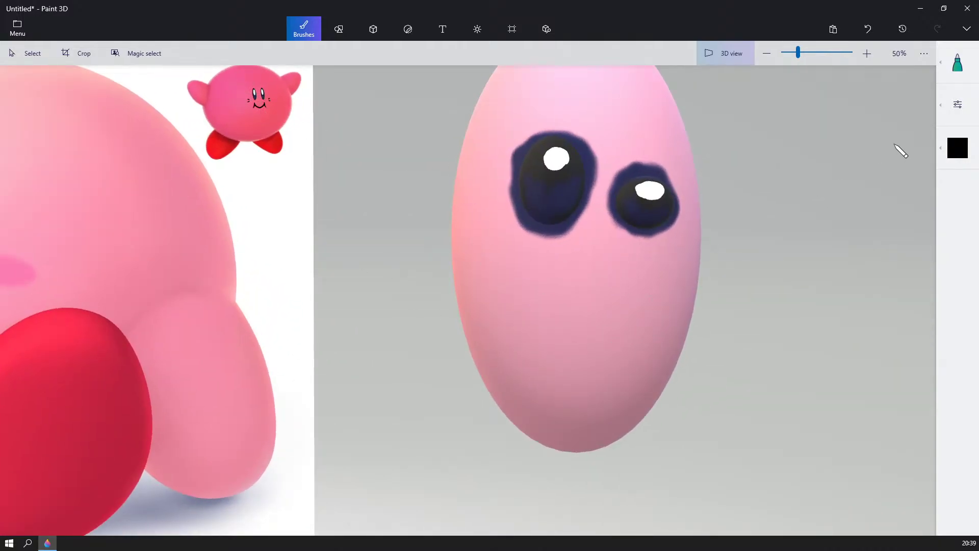
{"action": "left_click", "coordinate": [943, 113]}
{"action": "left_click", "coordinate": [818, 114]}
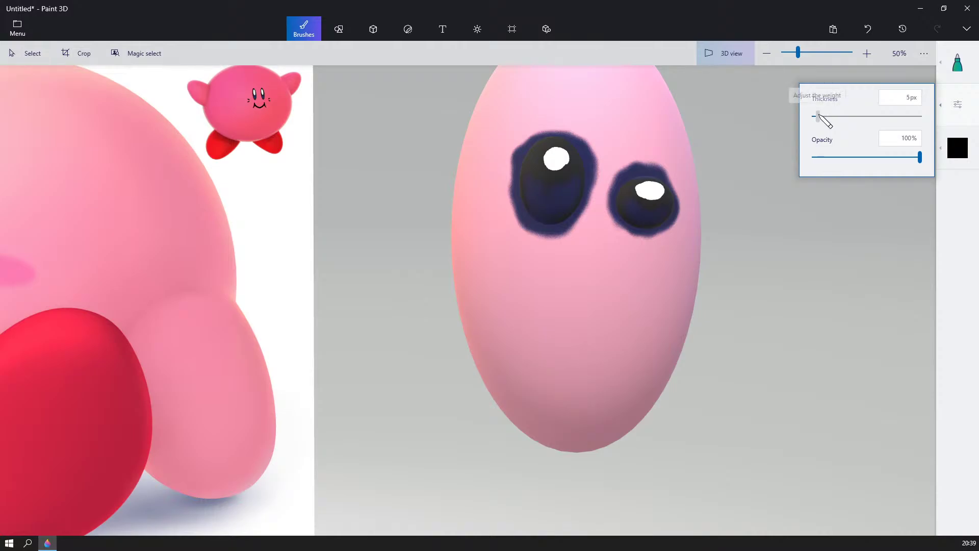
{"action": "left_click", "coordinate": [957, 62]}
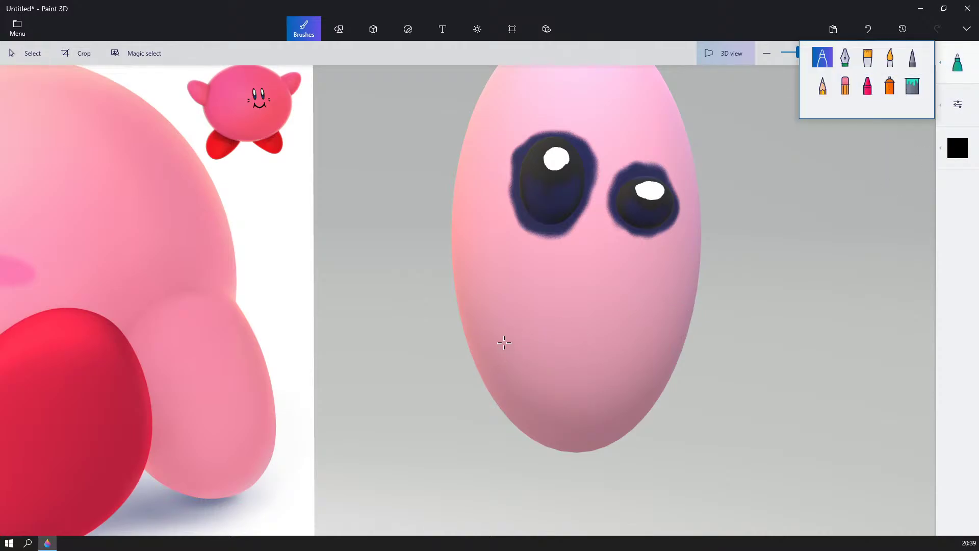
- Draw a black curved mouth with short strokes at both corners below the eyes, and thicken its lines
{"action": "left_click", "coordinate": [555, 355]}
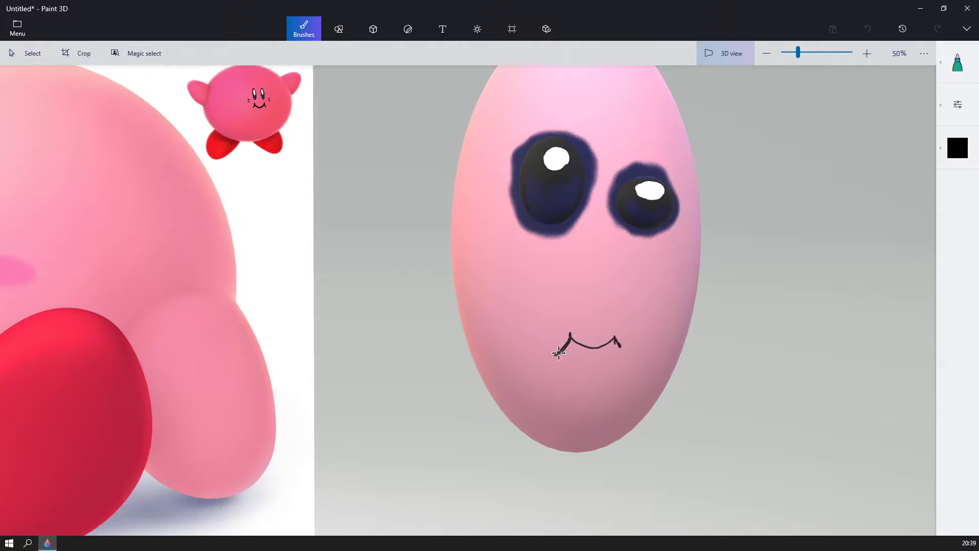
{"action": "scroll", "coordinate": [569, 334], "scroll_direction": "up", "scroll_amount": 5}
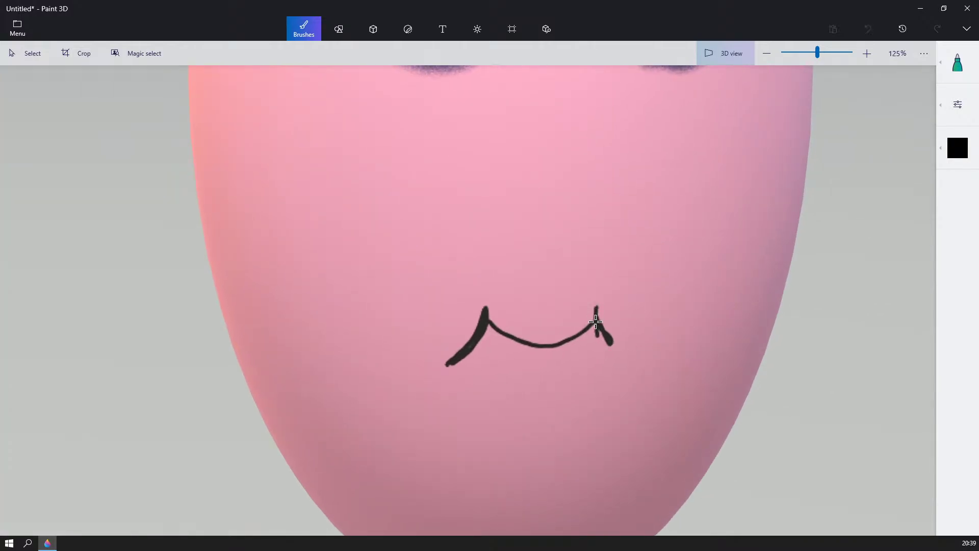
{"action": "left_click", "coordinate": [605, 337]}
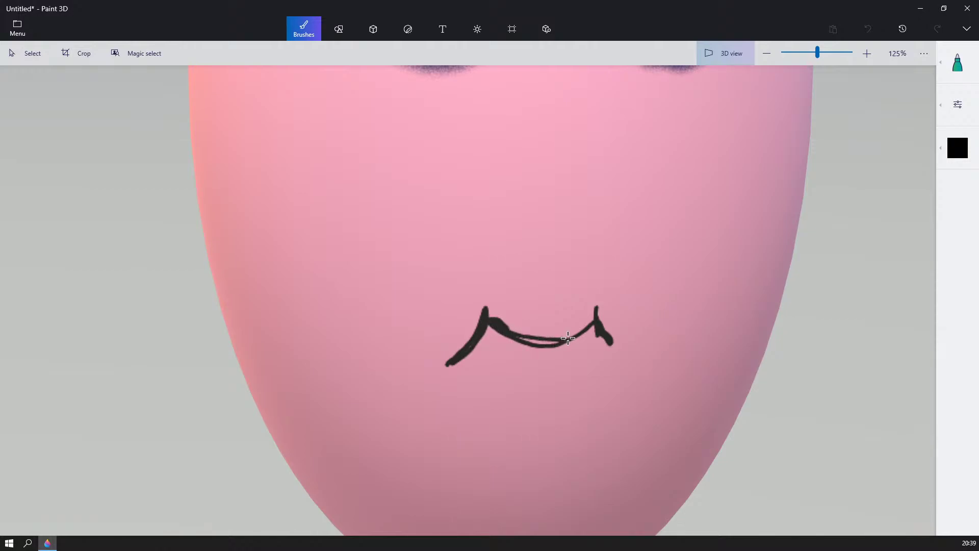
{"action": "left_click_drag", "start_coordinate": [595, 316], "coordinate": [569, 334]}
{"action": "scroll", "coordinate": [549, 341], "scroll_direction": "down", "scroll_amount": 3}
{"action": "scroll", "coordinate": [555, 332], "scroll_direction": "up", "scroll_amount": 5}
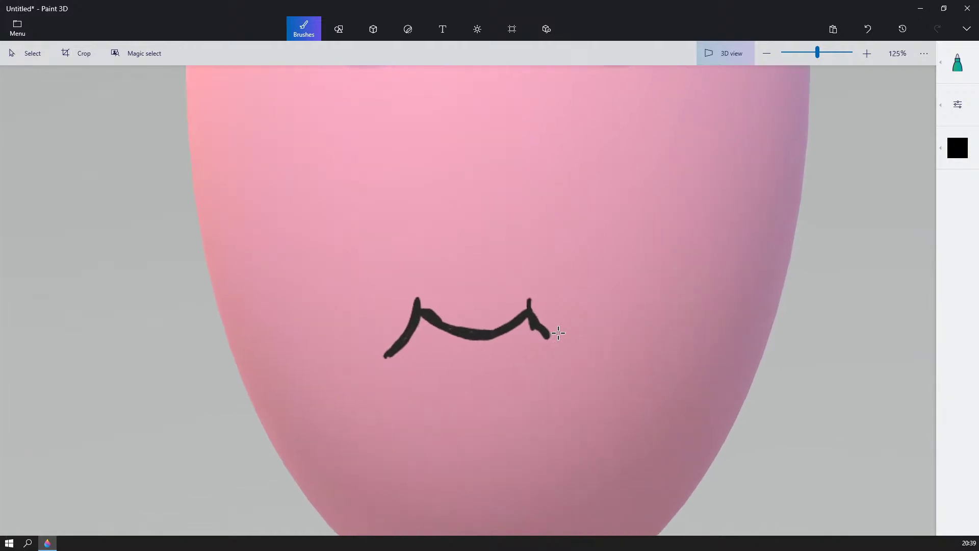
{"action": "left_click_drag", "start_coordinate": [521, 264], "coordinate": [531, 304]}
{"action": "scroll", "coordinate": [531, 304], "scroll_direction": "down", "scroll_amount": 3}
{"action": "scroll", "coordinate": [534, 303], "scroll_direction": "down", "scroll_amount": 6}
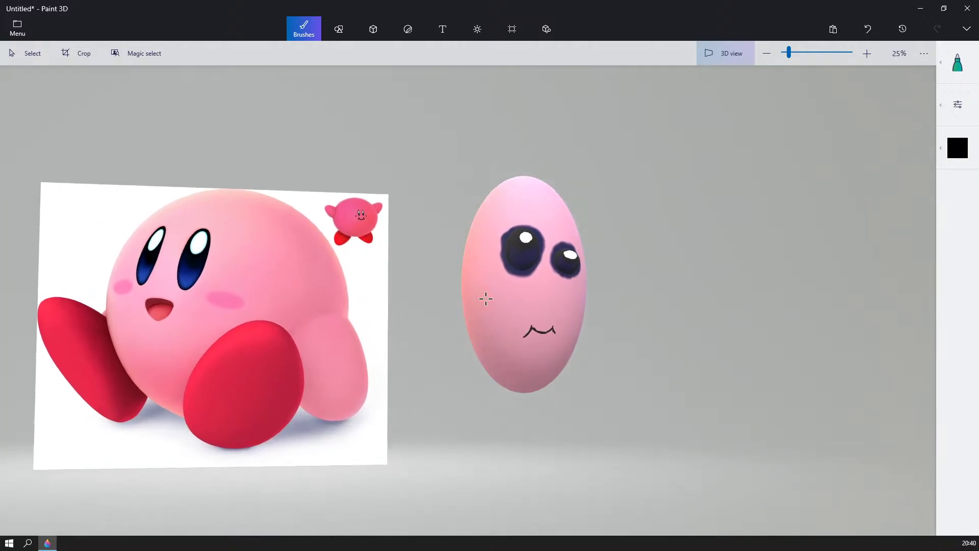
- Mix a darker, muted pink as the custom brush colour, starting from the pink swatch
{"action": "right_click_drag", "start_coordinate": [486, 299], "coordinate": [449, 309]}
{"action": "scroll", "coordinate": [448, 309], "scroll_direction": "up", "scroll_amount": 3}
{"action": "scroll", "coordinate": [457, 307], "scroll_direction": "down", "scroll_amount": 2}
{"action": "scroll", "coordinate": [457, 307], "scroll_direction": "down", "scroll_amount": 2}
{"action": "scroll", "coordinate": [467, 299], "scroll_direction": "up", "scroll_amount": 3}
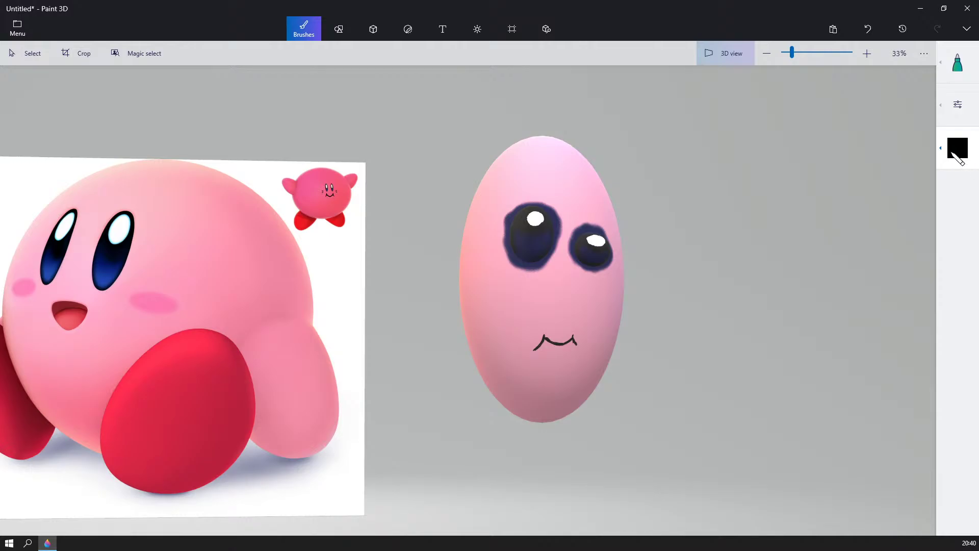
{"action": "left_click", "coordinate": [953, 153]}
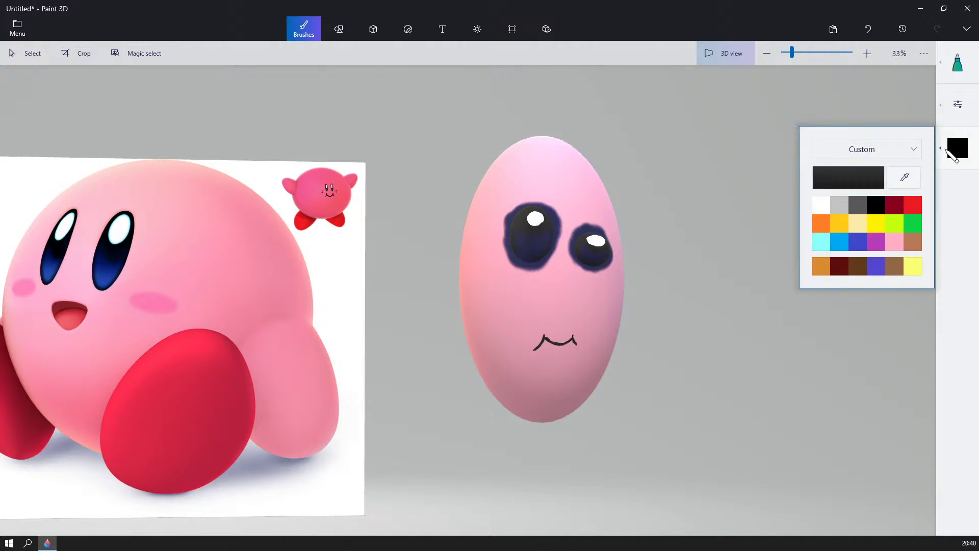
{"action": "left_click", "coordinate": [894, 244]}
{"action": "left_click", "coordinate": [864, 184]}
{"action": "left_click", "coordinate": [460, 205]}
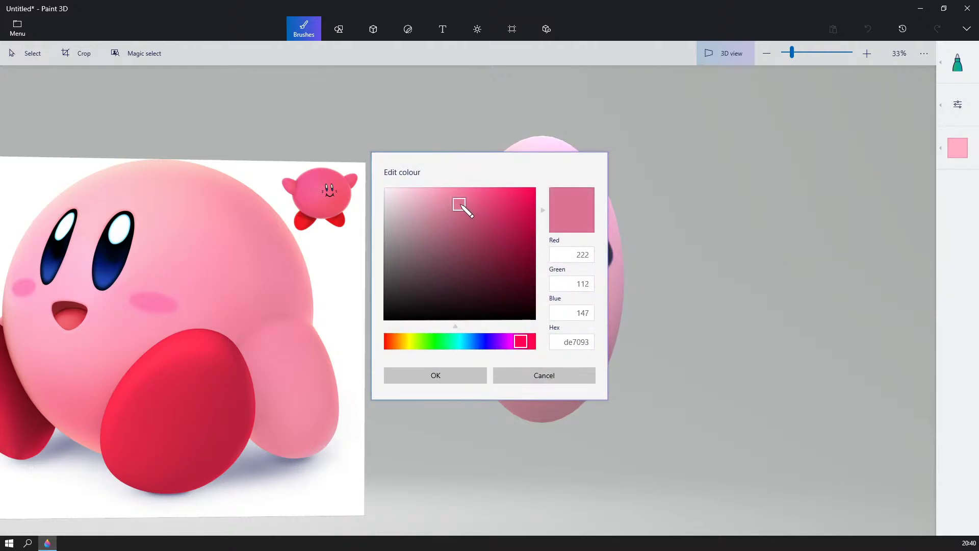
{"action": "left_click_drag", "start_coordinate": [460, 205], "coordinate": [465, 221]}
{"action": "left_click", "coordinate": [445, 377]}
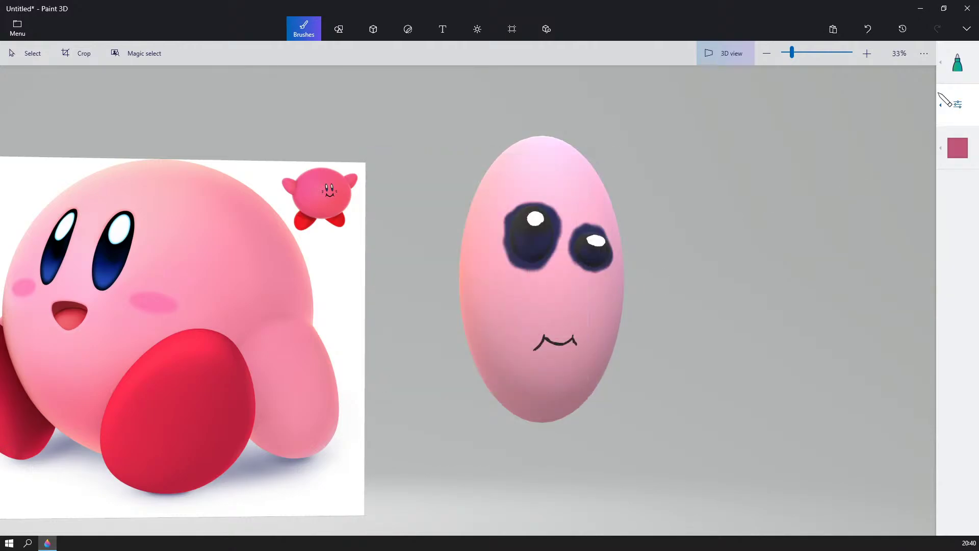
- Spray a dark pink cheek patch on the body below the upright eye using the Spray can
{"action": "left_click", "coordinate": [957, 62]}
{"action": "left_click", "coordinate": [889, 86]}
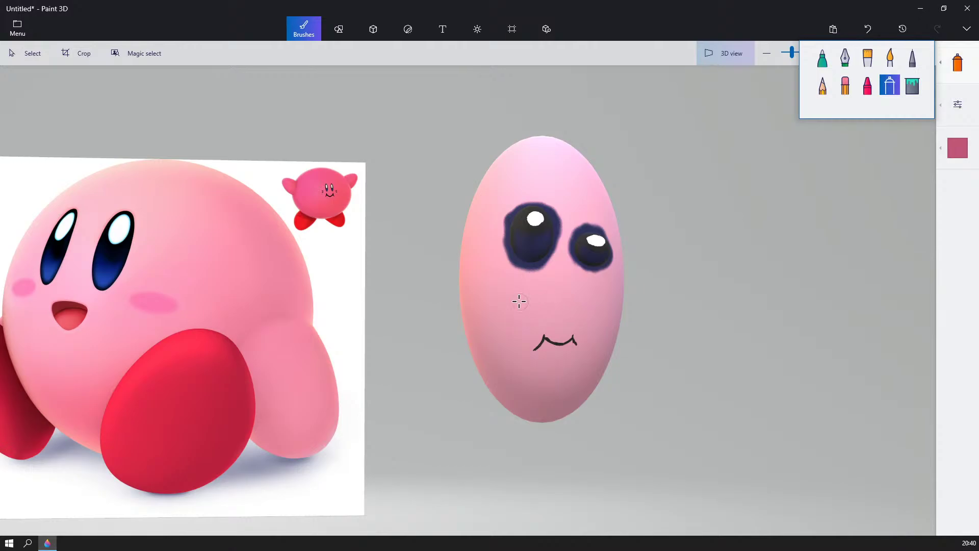
{"action": "mouse_move", "coordinate": [519, 301]}
{"action": "left_mouse_down"}
{"action": "mouse_move", "coordinate": [494, 311]}
{"action": "mouse_move", "coordinate": [529, 305]}
{"action": "mouse_move", "coordinate": [498, 317]}
{"action": "mouse_move", "coordinate": [519, 317]}
{"action": "mouse_move", "coordinate": [522, 301]}
{"action": "left_mouse_up"}
{"action": "mouse_move", "coordinate": [567, 295]}
{"action": "right_mouse_down"}
{"action": "mouse_move", "coordinate": [500, 296]}
{"action": "mouse_move", "coordinate": [472, 317]}
{"action": "mouse_move", "coordinate": [546, 306]}
{"action": "right_mouse_up"}
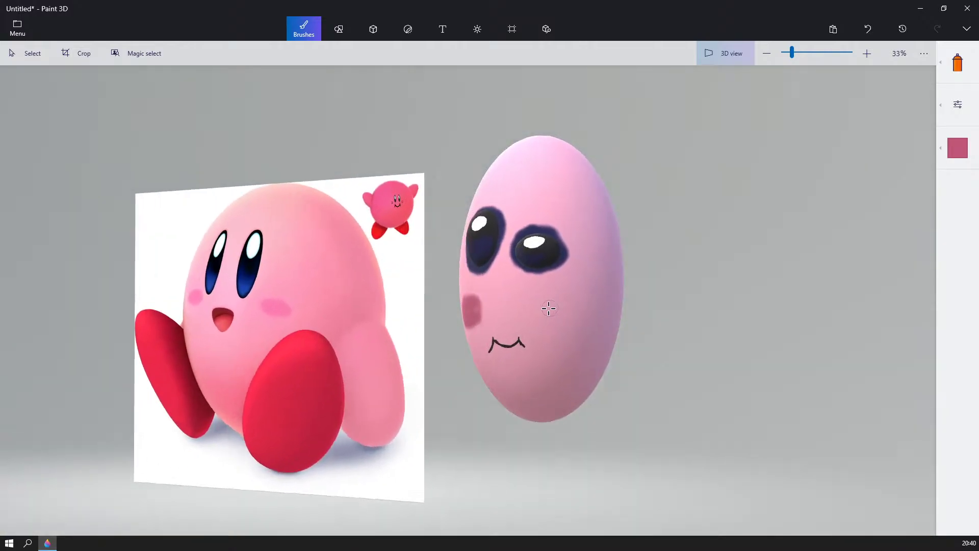
- Spray a matching dark pink cheek patch below the wider eye, on the other side of the mouth
{"action": "scroll", "coordinate": [548, 306], "scroll_direction": "up", "scroll_amount": 3}
{"action": "mouse_move", "coordinate": [612, 301]}
{"action": "left_mouse_down"}
{"action": "mouse_move", "coordinate": [574, 302]}
{"action": "mouse_move", "coordinate": [614, 326]}
{"action": "mouse_move", "coordinate": [581, 311]}
{"action": "mouse_move", "coordinate": [609, 319]}
{"action": "mouse_move", "coordinate": [596, 322]}
{"action": "left_mouse_up"}
{"action": "right_click_drag", "start_coordinate": [597, 322], "coordinate": [649, 325]}
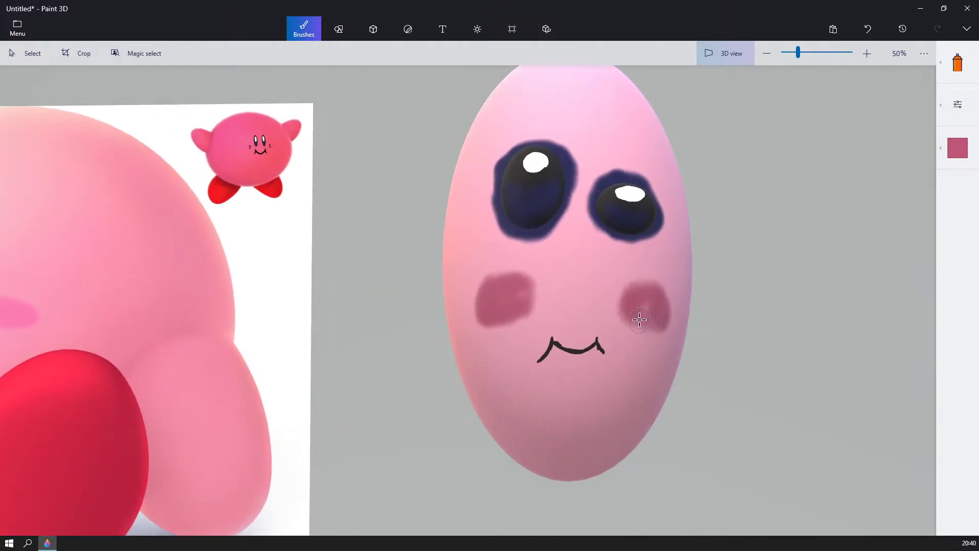
{"action": "scroll", "coordinate": [606, 305], "scroll_direction": "up", "scroll_amount": 2}
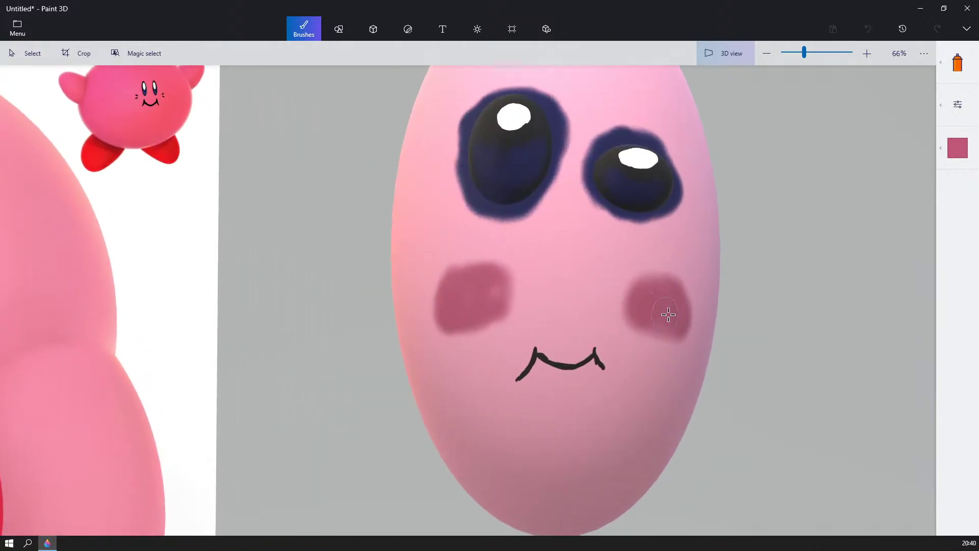
- Recolour the mouth line dark navy with the Fill tool, sampling the colour from the rim of the wider eye
{"action": "scroll", "coordinate": [591, 346], "scroll_direction": "up", "scroll_amount": 1}
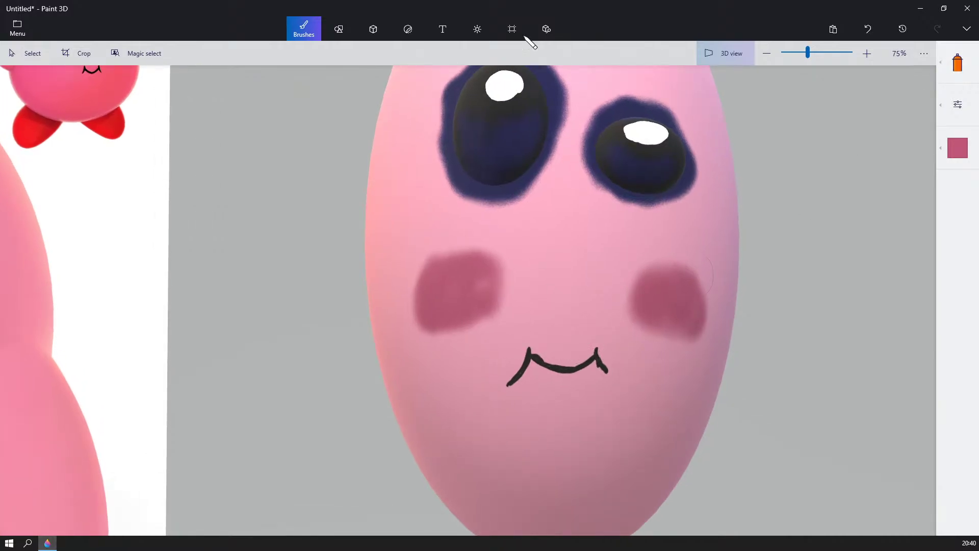
{"action": "left_click", "coordinate": [945, 67]}
{"action": "left_click", "coordinate": [916, 86]}
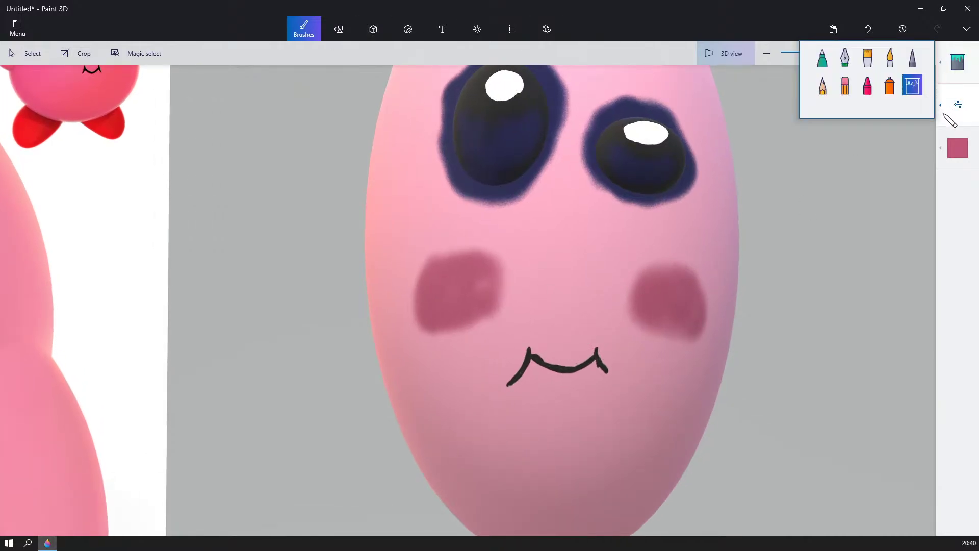
{"action": "left_click", "coordinate": [957, 148]}
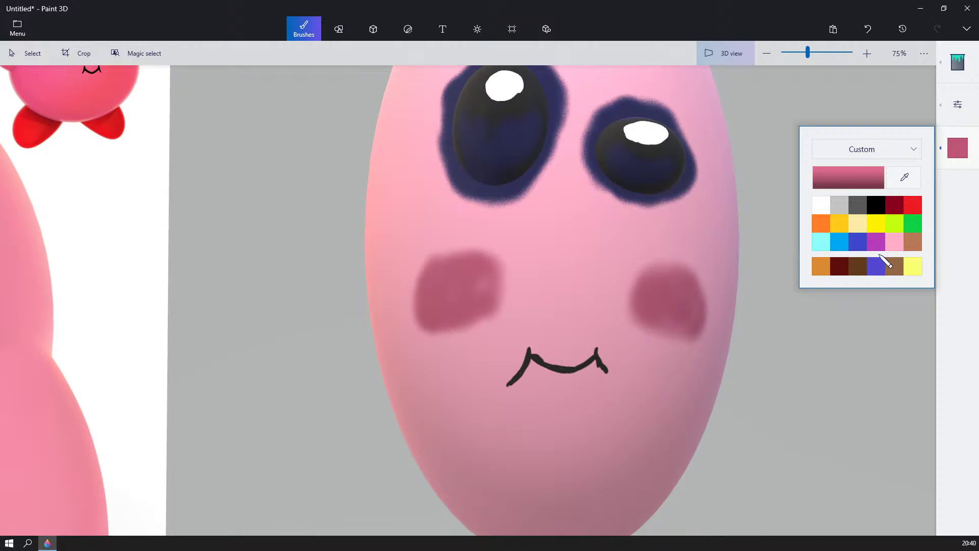
{"action": "left_click", "coordinate": [903, 177]}
{"action": "left_click", "coordinate": [645, 118]}
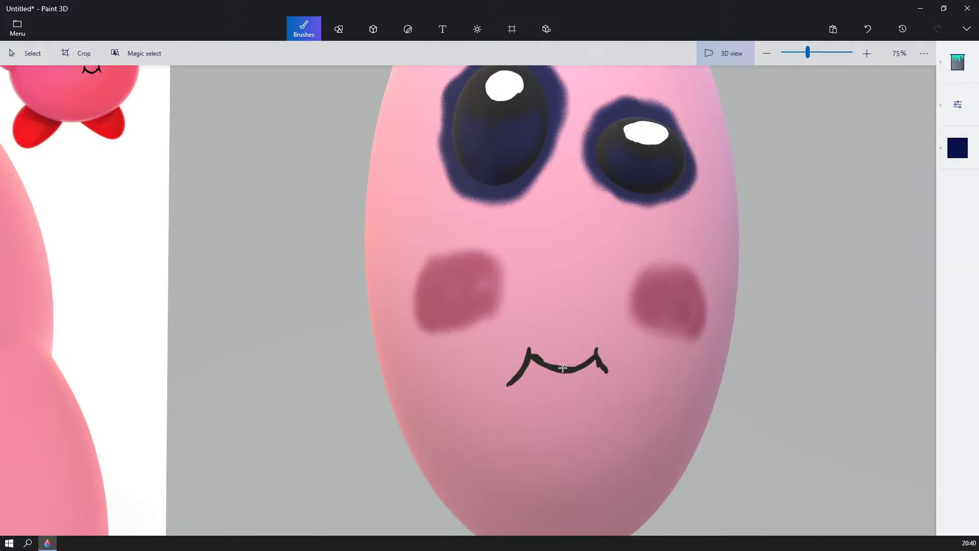
{"action": "scroll", "coordinate": [673, 306], "scroll_direction": "down", "scroll_amount": 5}
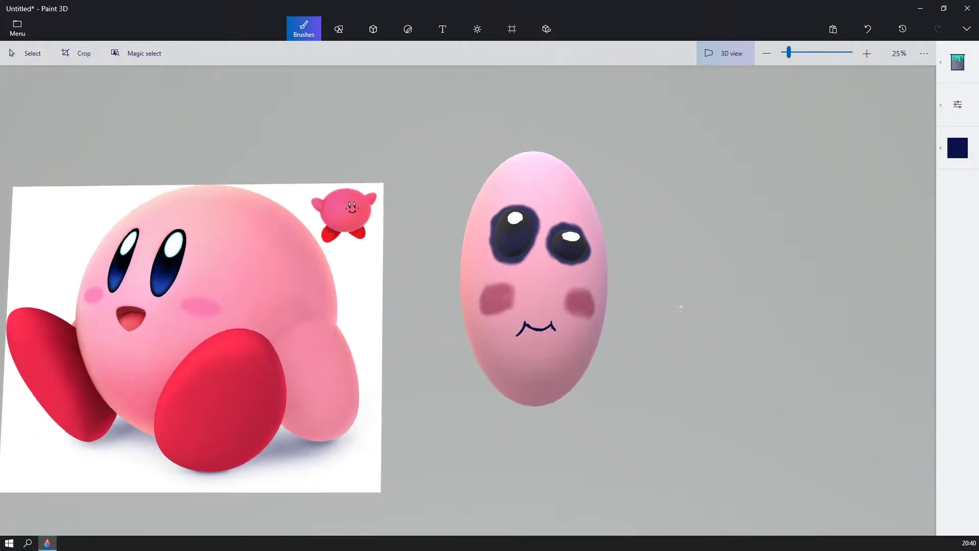
- Examine the painted eyes, cheeks and mouth from several angles and distances, comparing them with the Kirby reference image
{"action": "mouse_move", "coordinate": [479, 324]}
{"action": "right_mouse_down"}
{"action": "mouse_move", "coordinate": [581, 343]}
{"action": "mouse_move", "coordinate": [474, 334]}
{"action": "mouse_move", "coordinate": [495, 357]}
{"action": "mouse_move", "coordinate": [474, 326]}
{"action": "mouse_move", "coordinate": [501, 341]}
{"action": "mouse_move", "coordinate": [632, 339]}
{"action": "mouse_move", "coordinate": [282, 341]}
{"action": "mouse_move", "coordinate": [542, 341]}
{"action": "mouse_move", "coordinate": [349, 331]}
{"action": "mouse_move", "coordinate": [343, 323]}
{"action": "mouse_move", "coordinate": [459, 335]}
{"action": "right_mouse_up"}
{"action": "scroll", "coordinate": [339, 356], "scroll_direction": "up", "scroll_amount": 3}
{"action": "scroll", "coordinate": [470, 330], "scroll_direction": "down", "scroll_amount": 3}
{"action": "scroll", "coordinate": [470, 330], "scroll_direction": "up", "scroll_amount": 10}
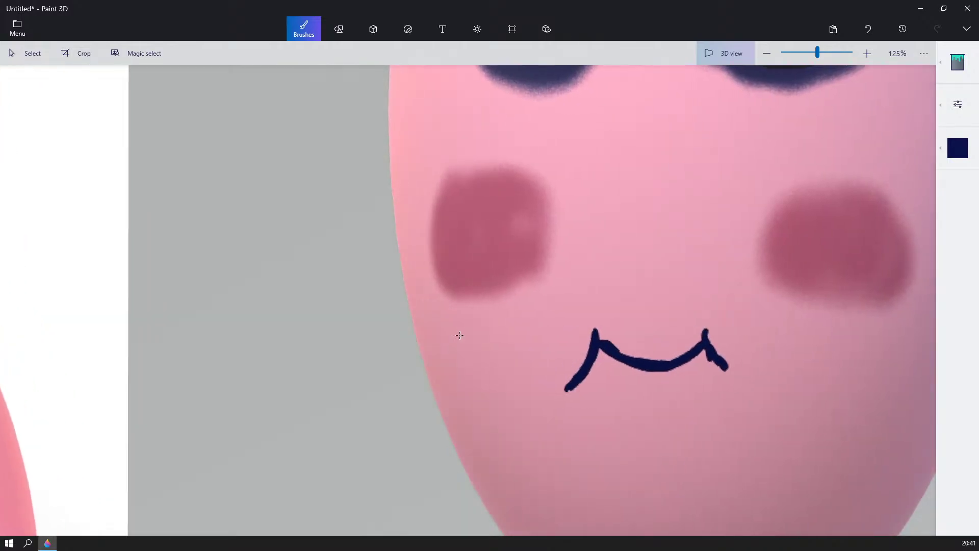
{"action": "scroll", "coordinate": [460, 335], "scroll_direction": "down", "scroll_amount": 7}
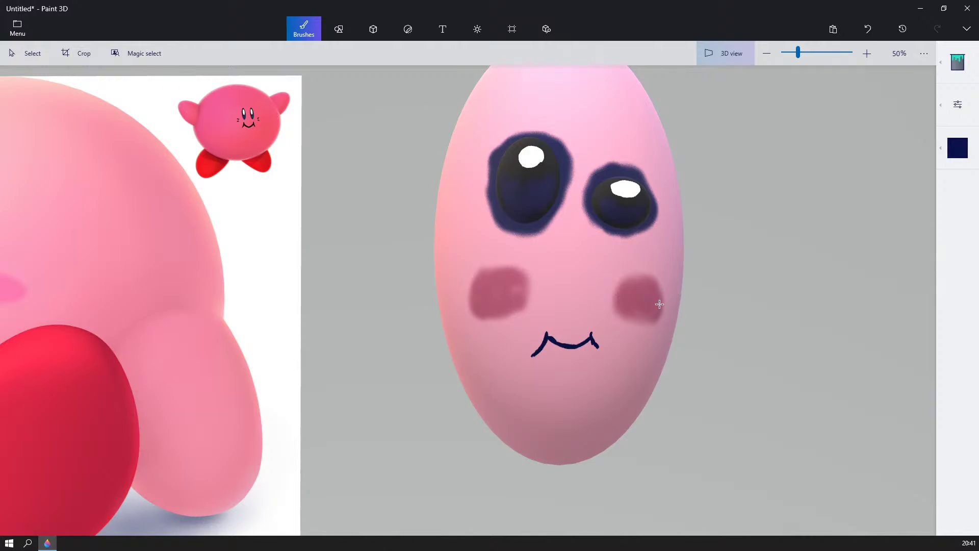
{"action": "scroll", "coordinate": [639, 303], "scroll_direction": "down", "scroll_amount": 4}
{"action": "middle_click_drag", "start_coordinate": [540, 285], "coordinate": [601, 356]}
{"action": "scroll", "coordinate": [602, 356], "scroll_direction": "up", "scroll_amount": 2}
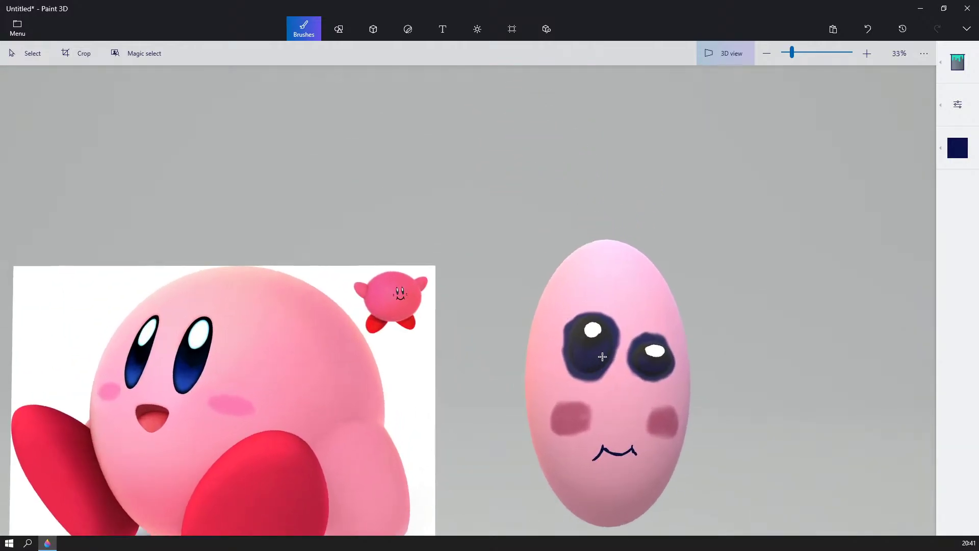
{"action": "right_click_drag", "start_coordinate": [658, 324], "coordinate": [615, 201]}
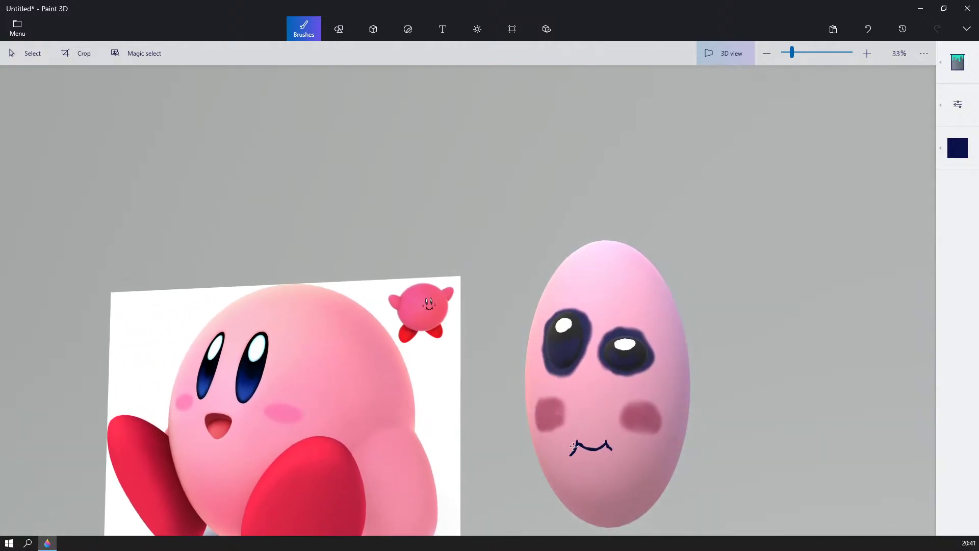
{"action": "middle_click_drag", "start_coordinate": [537, 379], "coordinate": [550, 292]}
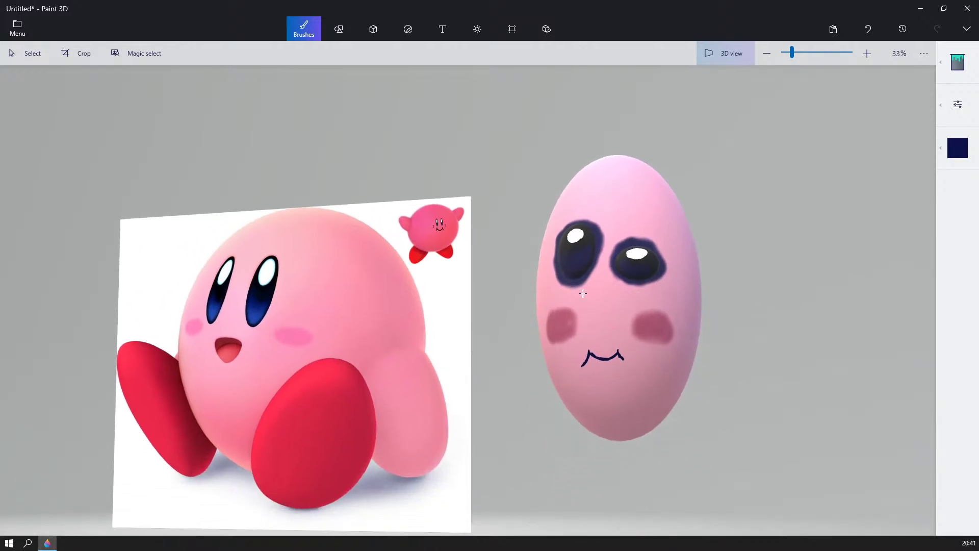
{"action": "scroll", "coordinate": [646, 314], "scroll_direction": "up", "scroll_amount": 2}
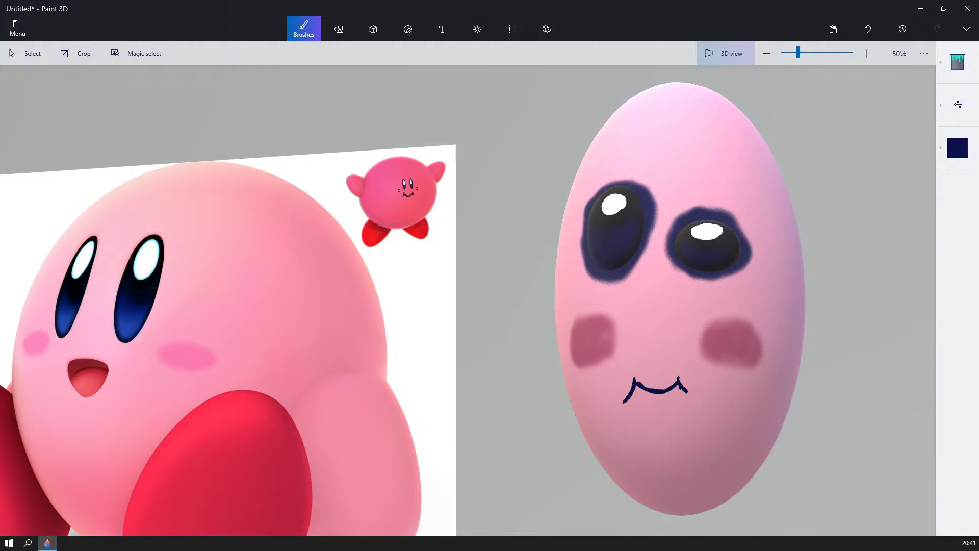
- Draw a small rounded navy blob for the nose with the soft edge 3D doodle, in the empty space beside the body
{"action": "left_click", "coordinate": [967, 70]}
{"action": "left_click", "coordinate": [958, 104]}
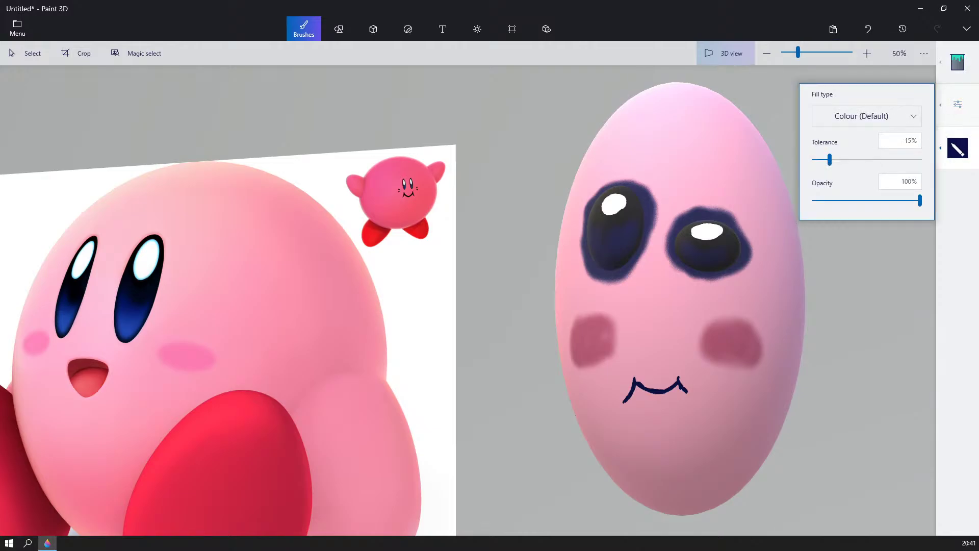
{"action": "left_click", "coordinate": [343, 29]}
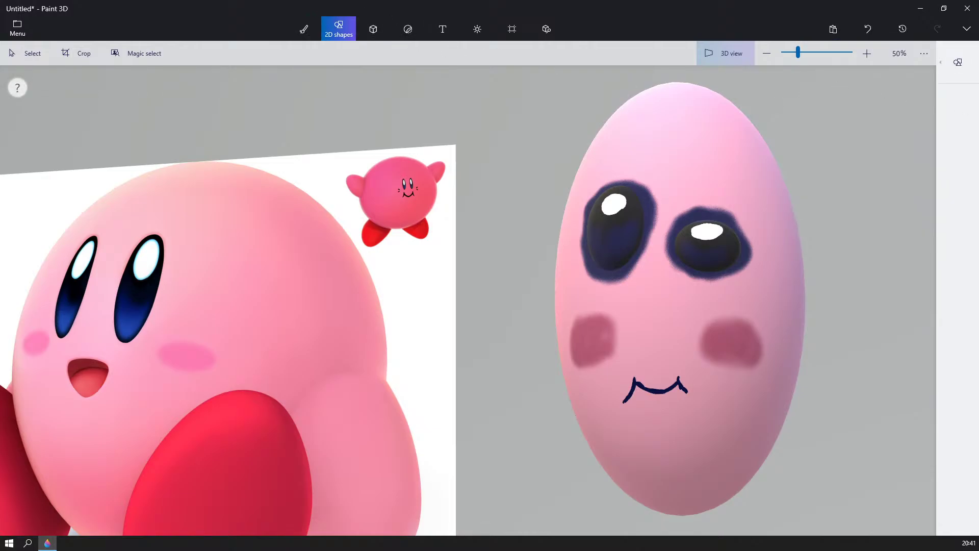
{"action": "left_click", "coordinate": [956, 69]}
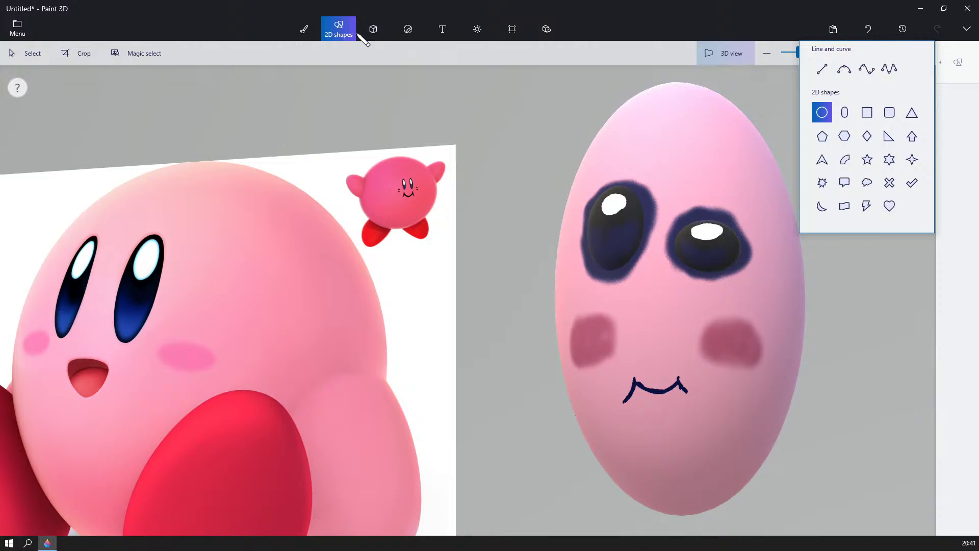
{"action": "left_click", "coordinate": [373, 29]}
{"action": "left_click", "coordinate": [958, 63]}
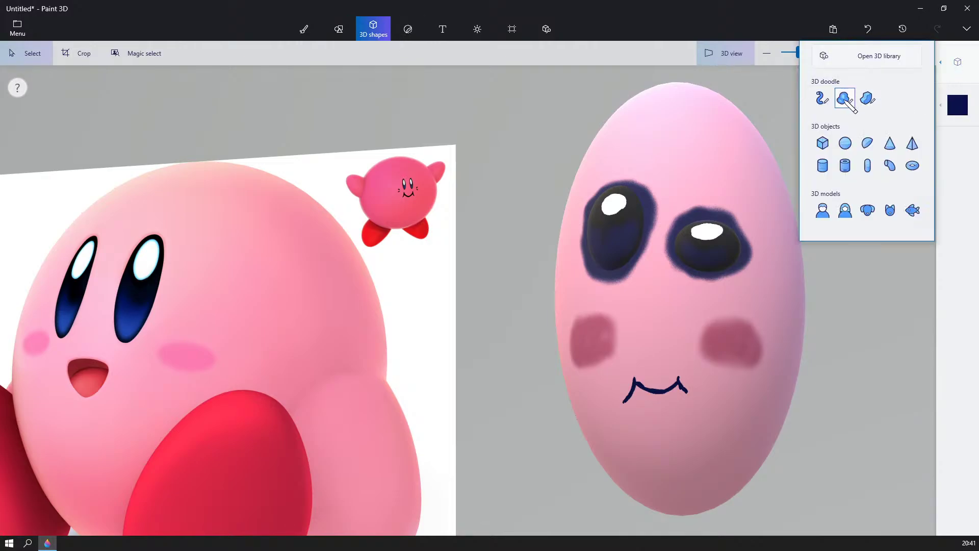
{"action": "left_click", "coordinate": [845, 101]}
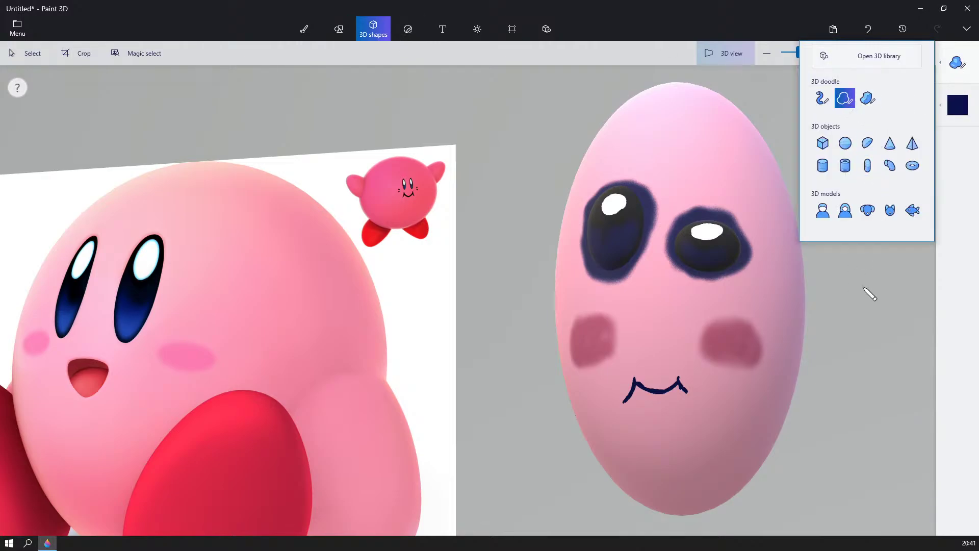
{"action": "mouse_move", "coordinate": [876, 279]}
{"action": "left_mouse_down"}
{"action": "mouse_move", "coordinate": [857, 278]}
{"action": "mouse_move", "coordinate": [848, 301]}
{"action": "mouse_move", "coordinate": [870, 317]}
{"action": "mouse_move", "coordinate": [887, 312]}
{"action": "mouse_move", "coordinate": [885, 284]}
{"action": "left_mouse_up"}
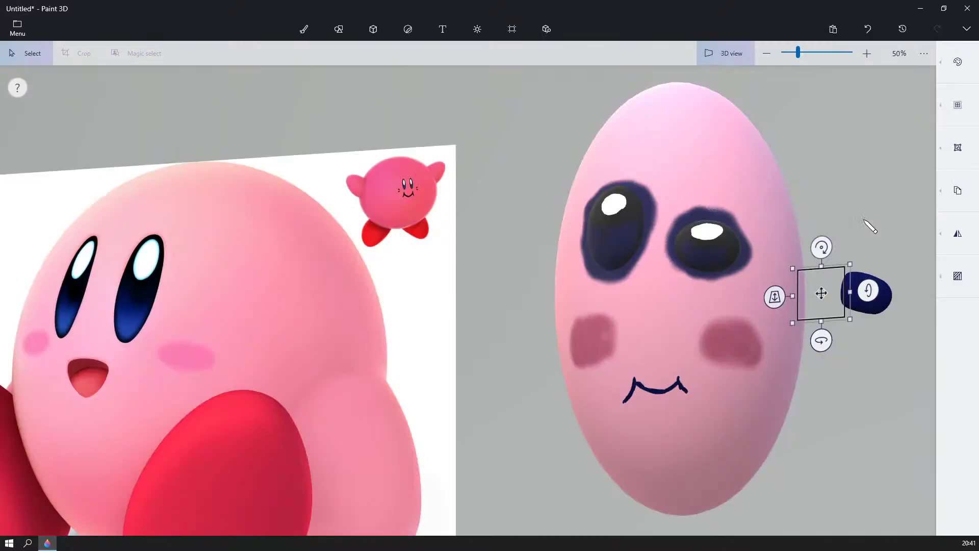
- Move the navy blob away from the body's side and bring it forward in front of the face
{"action": "right_click_drag", "start_coordinate": [872, 219], "coordinate": [840, 255]}
{"action": "left_click_drag", "start_coordinate": [860, 294], "coordinate": [562, 368]}
{"action": "right_click_drag", "start_coordinate": [736, 317], "coordinate": [703, 346]}
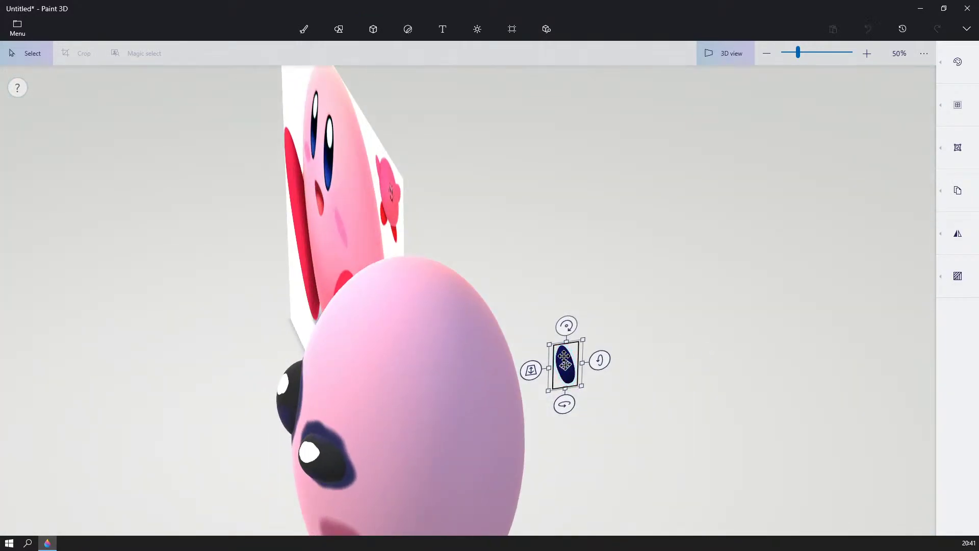
{"action": "left_click_drag", "start_coordinate": [566, 356], "coordinate": [262, 431]}
{"action": "right_click_drag", "start_coordinate": [335, 365], "coordinate": [470, 318]}
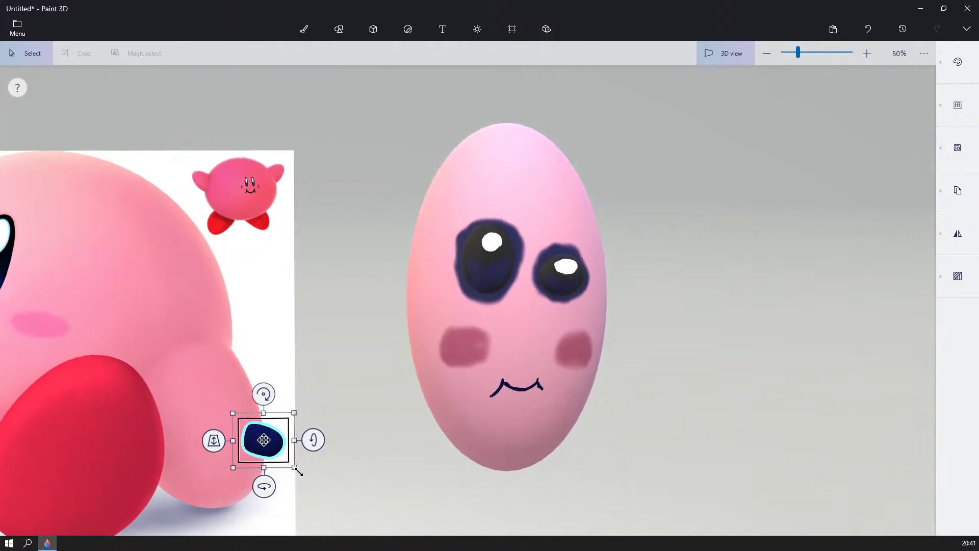
- Place the blob on the face as a nose between the eyes and above the mouth, adjusting its depth so it protrudes
{"action": "left_click_drag", "start_coordinate": [271, 455], "coordinate": [515, 326]}
{"action": "right_click_drag", "start_coordinate": [515, 326], "coordinate": [500, 385]}
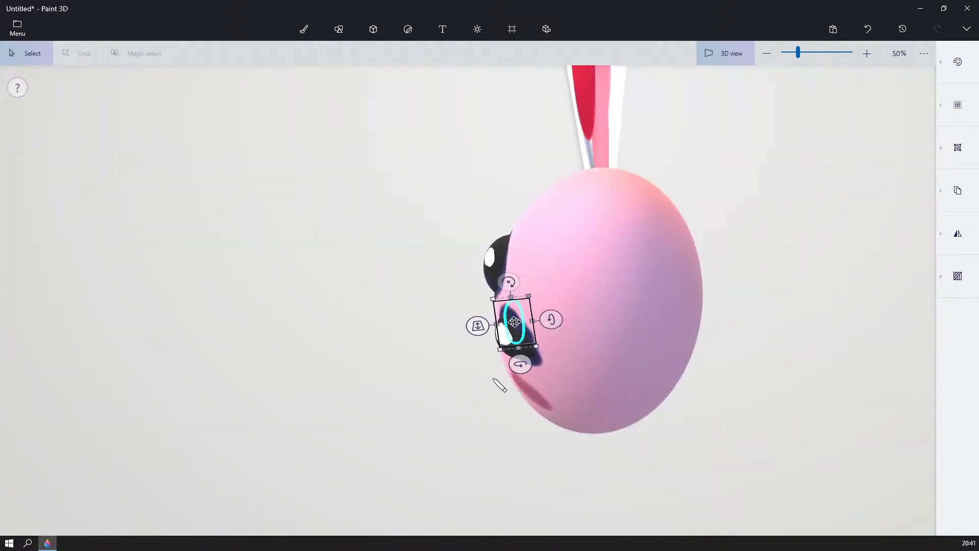
{"action": "left_click_drag", "start_coordinate": [514, 332], "coordinate": [494, 337]}
{"action": "right_click_drag", "start_coordinate": [419, 376], "coordinate": [487, 387]}
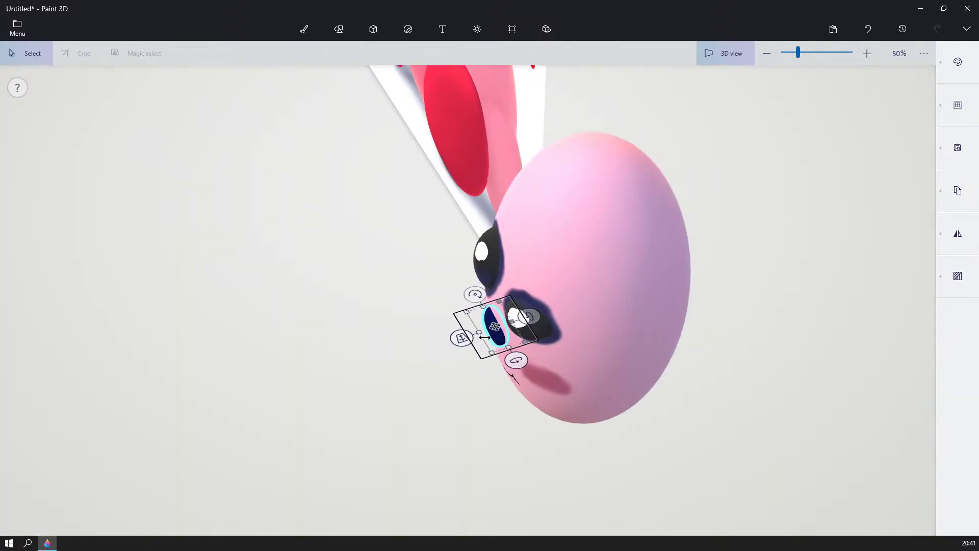
{"action": "left_click_drag", "start_coordinate": [473, 335], "coordinate": [452, 340]}
{"action": "right_click_drag", "start_coordinate": [414, 365], "coordinate": [492, 323]}
{"action": "left_click_drag", "start_coordinate": [492, 324], "coordinate": [497, 312]}
{"action": "right_click_drag", "start_coordinate": [648, 296], "coordinate": [518, 324]}
{"action": "right_click_drag", "start_coordinate": [680, 314], "coordinate": [760, 262]}
- Recolour the nose with a muted pink, hex de90a9, mixed from the pink swatch
{"action": "left_click", "coordinate": [948, 80]}
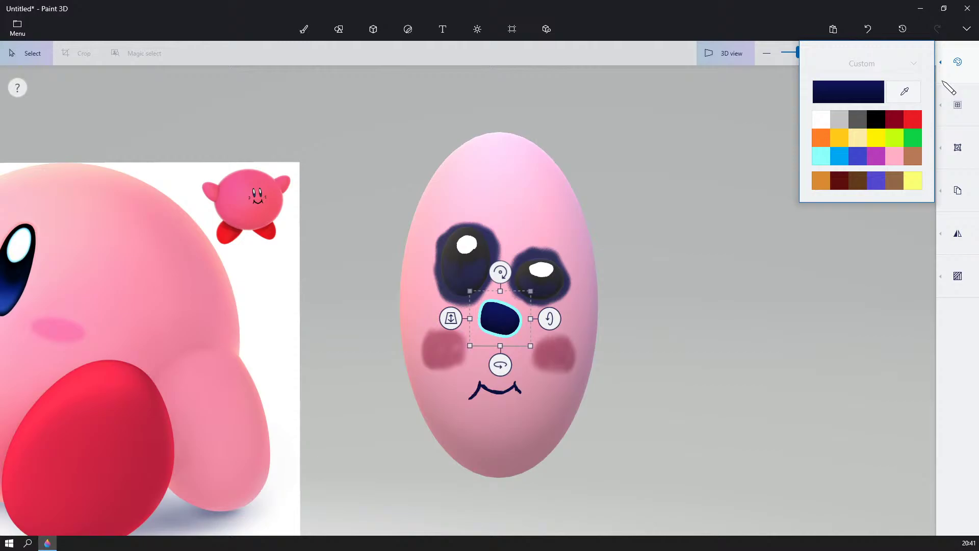
{"action": "left_click", "coordinate": [893, 156]}
{"action": "left_click", "coordinate": [848, 92]}
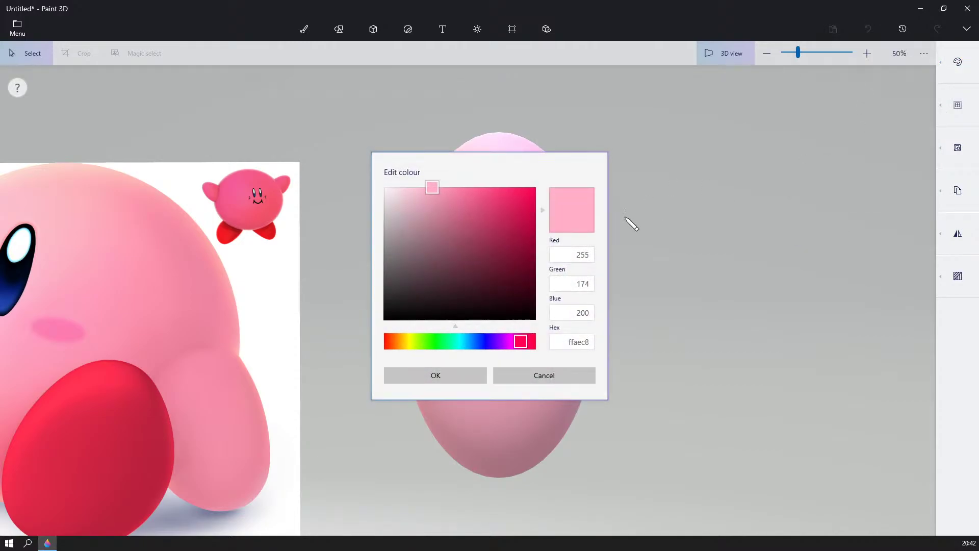
{"action": "left_click", "coordinate": [437, 208]}
{"action": "left_click", "coordinate": [474, 375]}
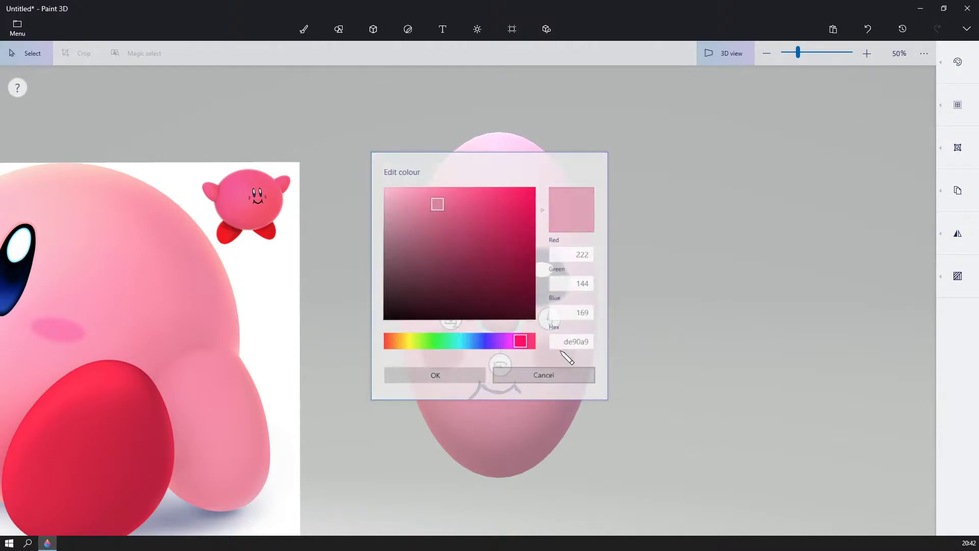
{"action": "left_click", "coordinate": [648, 308]}
{"action": "left_click", "coordinate": [493, 318]}
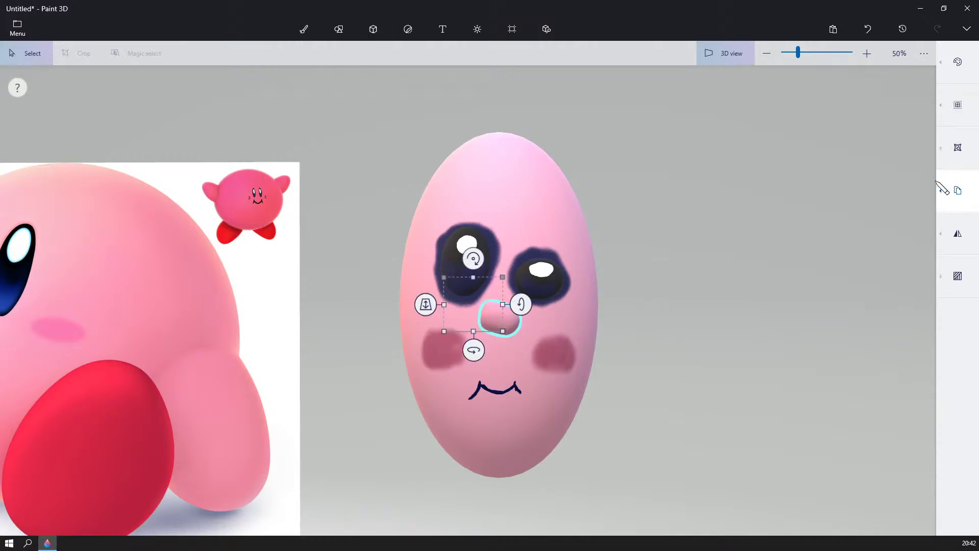
{"action": "right_click_drag", "start_coordinate": [712, 276], "coordinate": [780, 246]}
{"action": "left_click", "coordinate": [958, 61]}
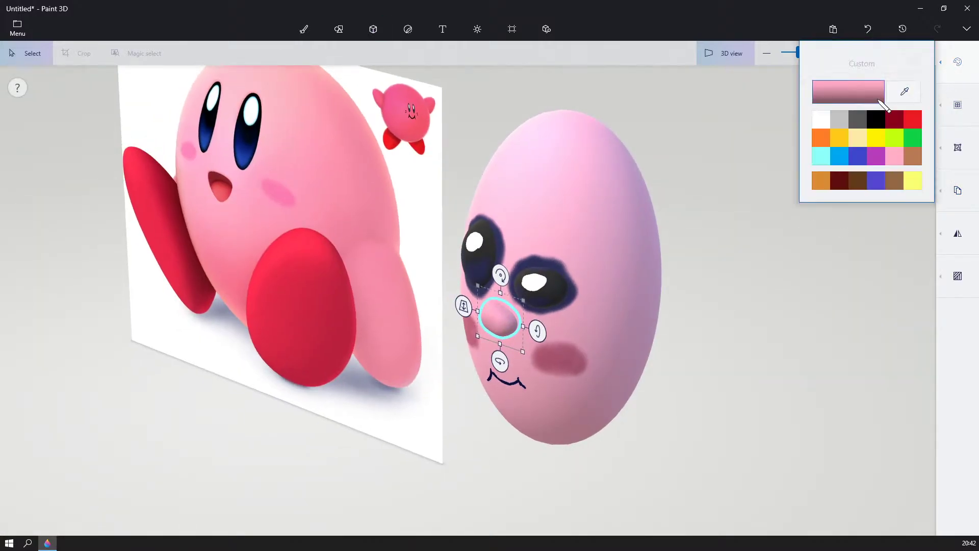
{"action": "left_click", "coordinate": [867, 97]}
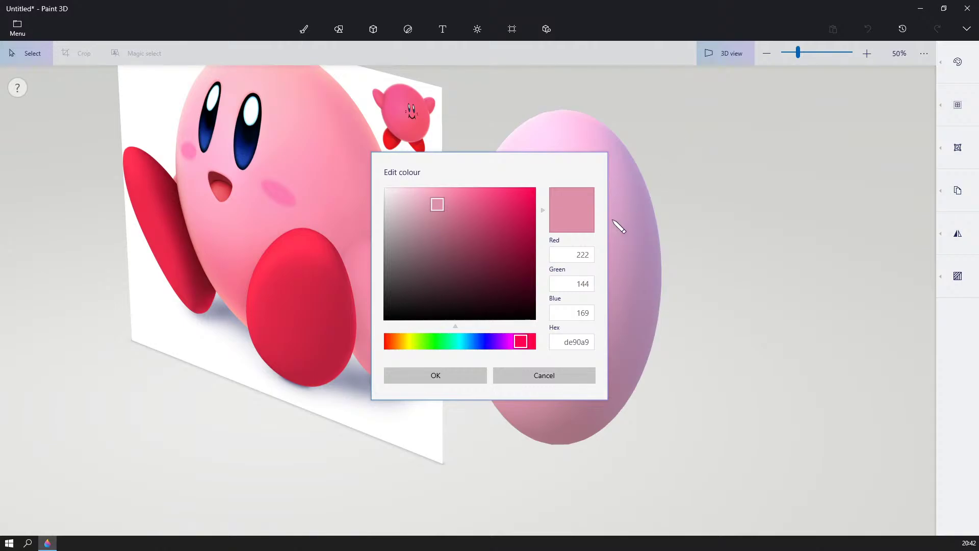
{"action": "left_click", "coordinate": [461, 375]}
- Sample the body's pink above the wider eye as the Fill colour and mix a slightly darker shade from it
{"action": "left_click", "coordinate": [303, 29]}
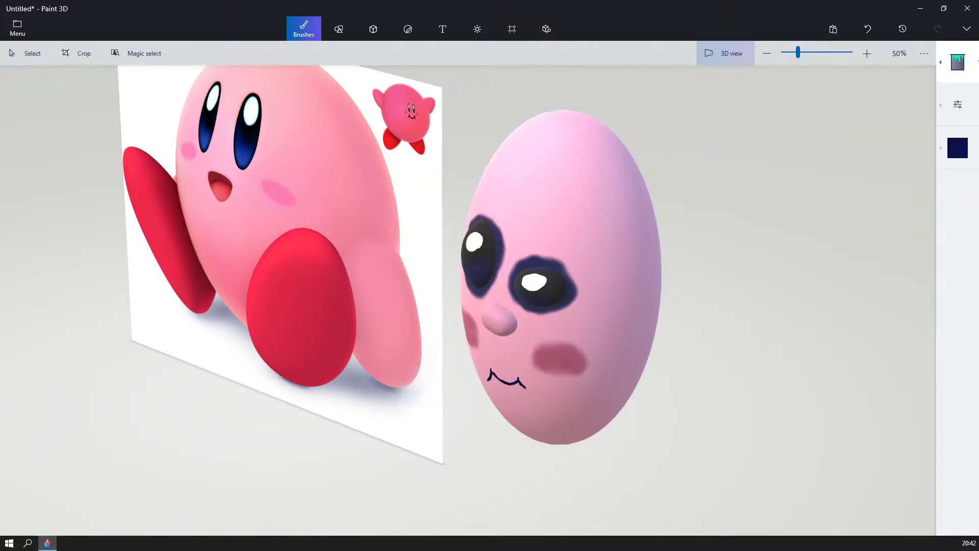
{"action": "left_click", "coordinate": [957, 148]}
{"action": "left_click", "coordinate": [904, 175]}
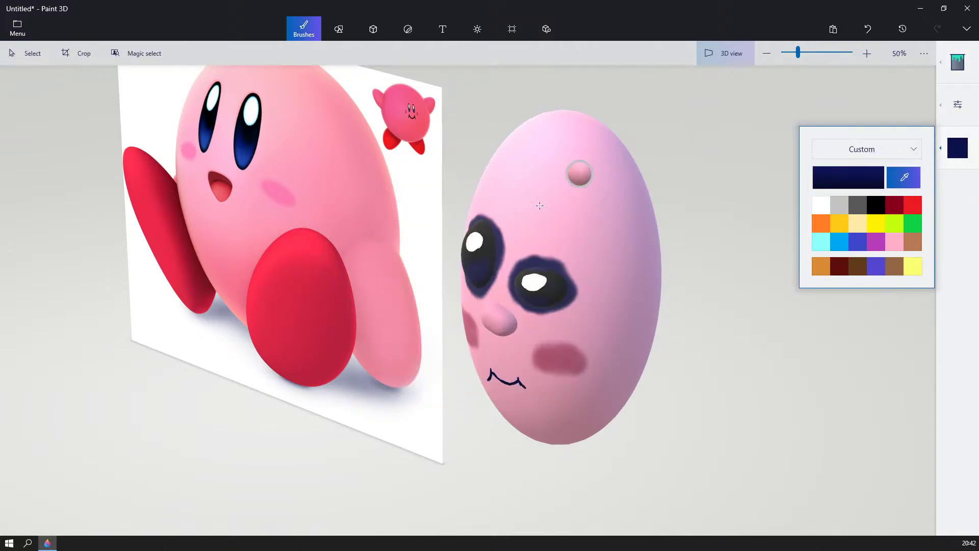
{"action": "left_click", "coordinate": [541, 227]}
{"action": "left_click", "coordinate": [958, 148]}
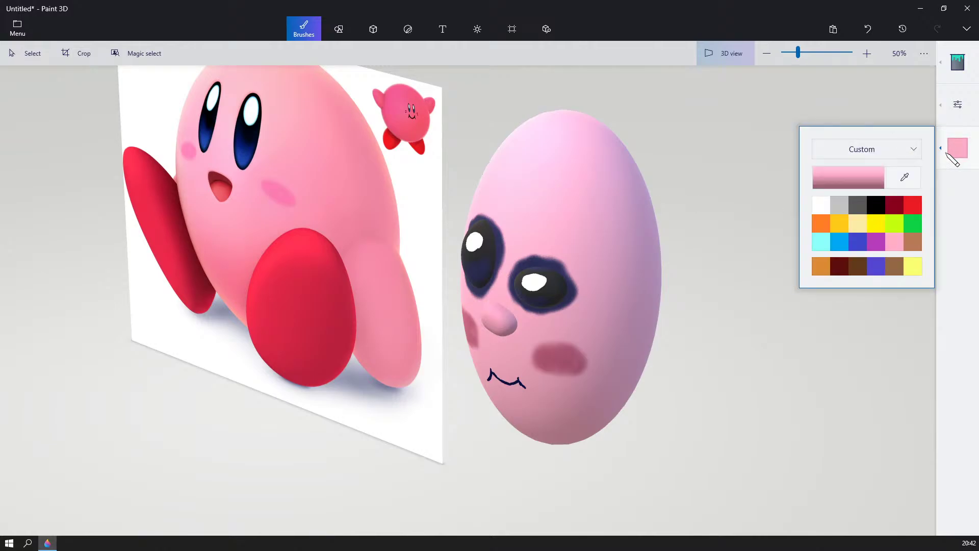
{"action": "left_click", "coordinate": [848, 178]}
{"action": "left_click_drag", "start_coordinate": [451, 218], "coordinate": [440, 199]}
{"action": "left_click", "coordinate": [441, 374]}
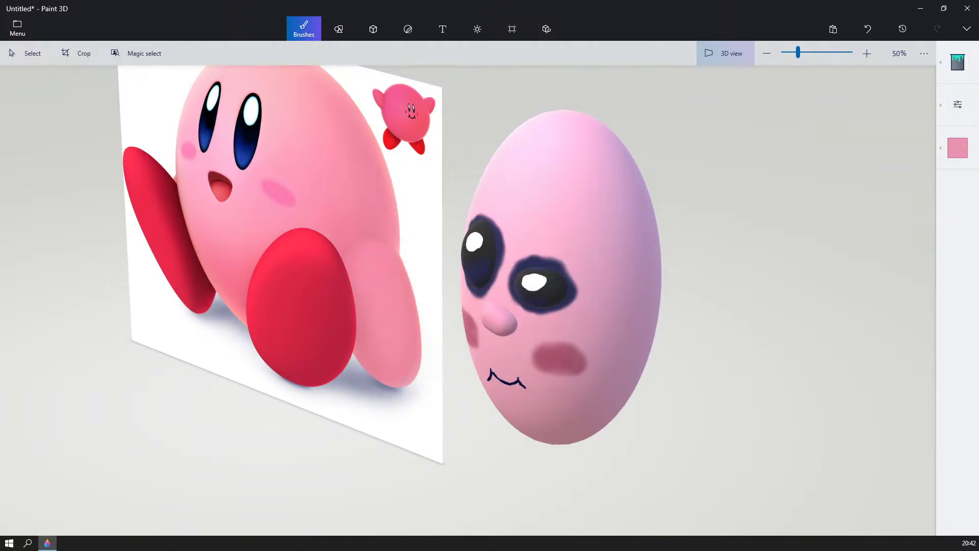
- Mix a deeper pink, hex c15478, as the Fill colour and fill the nose with it
{"action": "left_click", "coordinate": [958, 148]}
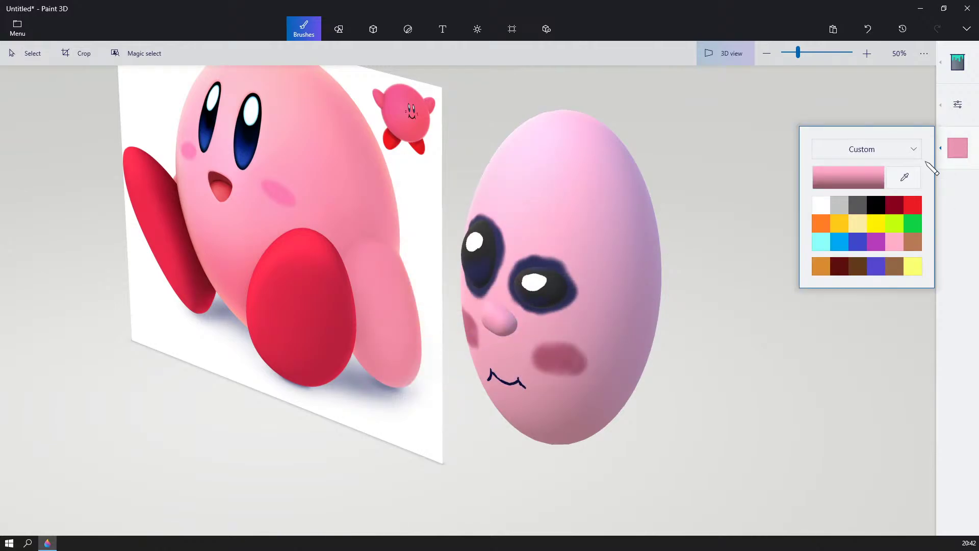
{"action": "left_click", "coordinate": [848, 178]}
{"action": "left_click_drag", "start_coordinate": [479, 230], "coordinate": [468, 219]}
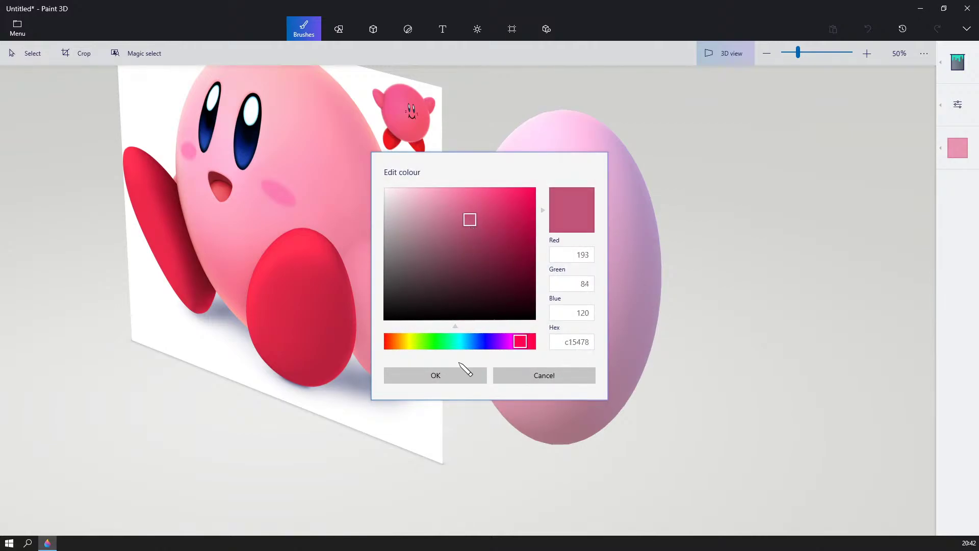
{"action": "left_click", "coordinate": [461, 372]}
{"action": "left_click", "coordinate": [493, 326]}
{"action": "right_click_drag", "start_coordinate": [607, 332], "coordinate": [772, 303]}
{"action": "scroll", "coordinate": [773, 303], "scroll_direction": "up", "scroll_amount": 2}
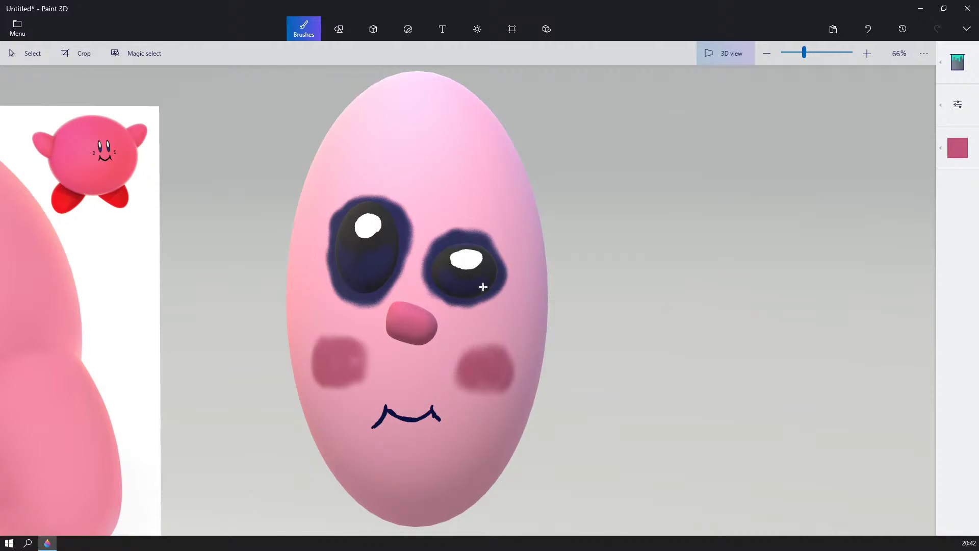
{"action": "middle_click_drag", "start_coordinate": [483, 286], "coordinate": [649, 270]}
{"action": "scroll", "coordinate": [715, 272], "scroll_direction": "up", "scroll_amount": 1}
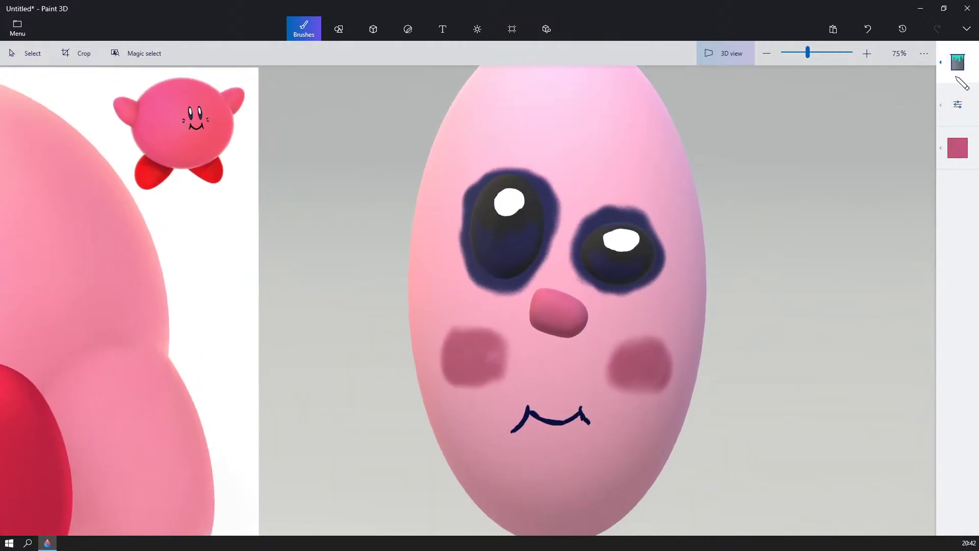
- Mix a brighter pink, hex e76892, as the Fill colour and fill the nose with it
{"action": "left_click", "coordinate": [957, 148]}
{"action": "left_click", "coordinate": [881, 182]}
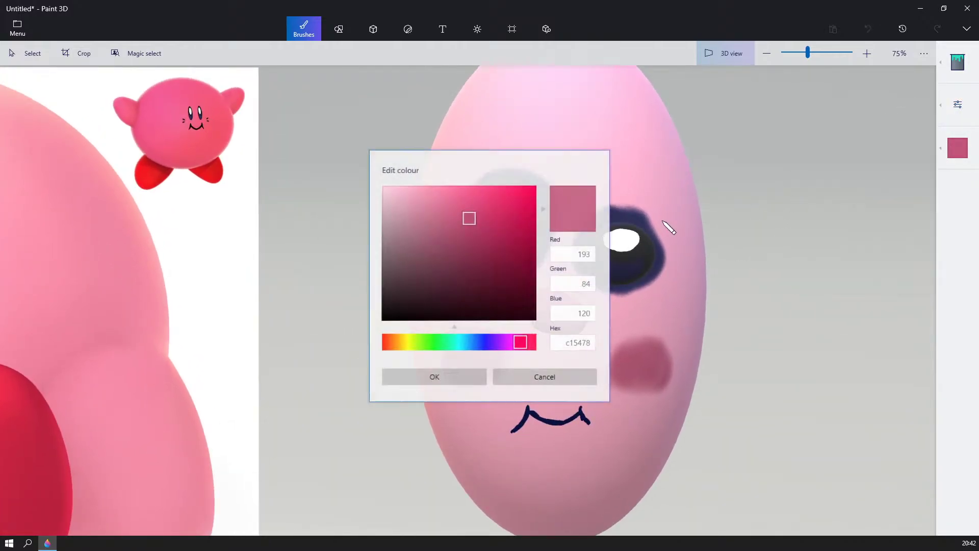
{"action": "mouse_move", "coordinate": [468, 214]}
{"action": "left_mouse_down"}
{"action": "mouse_move", "coordinate": [474, 202]}
{"action": "mouse_move", "coordinate": [466, 200]}
{"action": "left_mouse_up"}
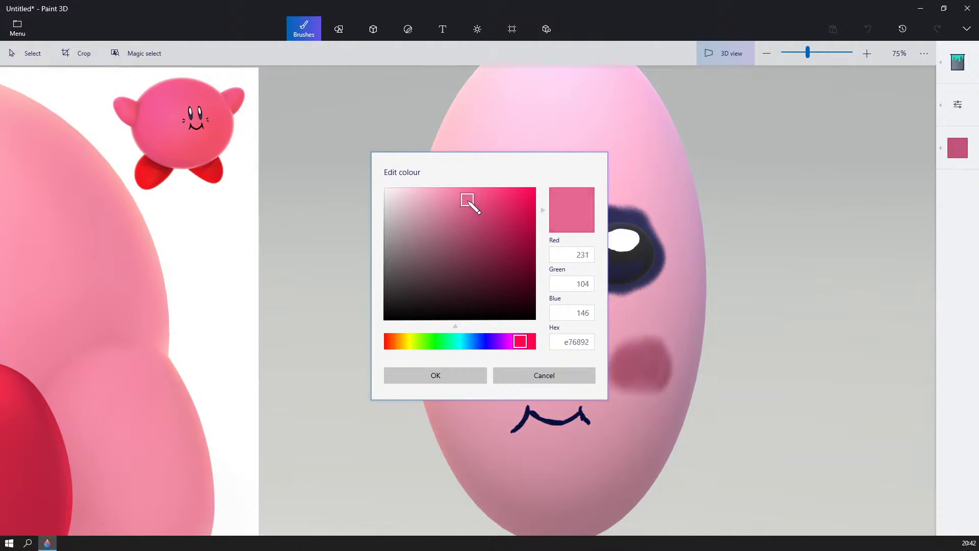
{"action": "left_click", "coordinate": [448, 376]}
{"action": "left_click", "coordinate": [554, 308]}
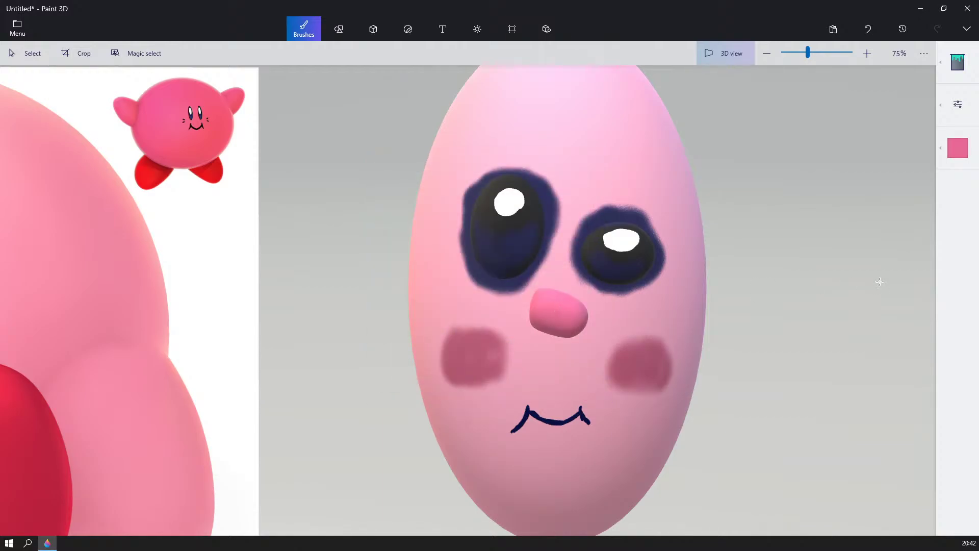
- Examine the face and the nose's protrusion from the front and side, comparing the character with the reference image
{"action": "scroll", "coordinate": [879, 281], "scroll_direction": "down", "scroll_amount": 5}
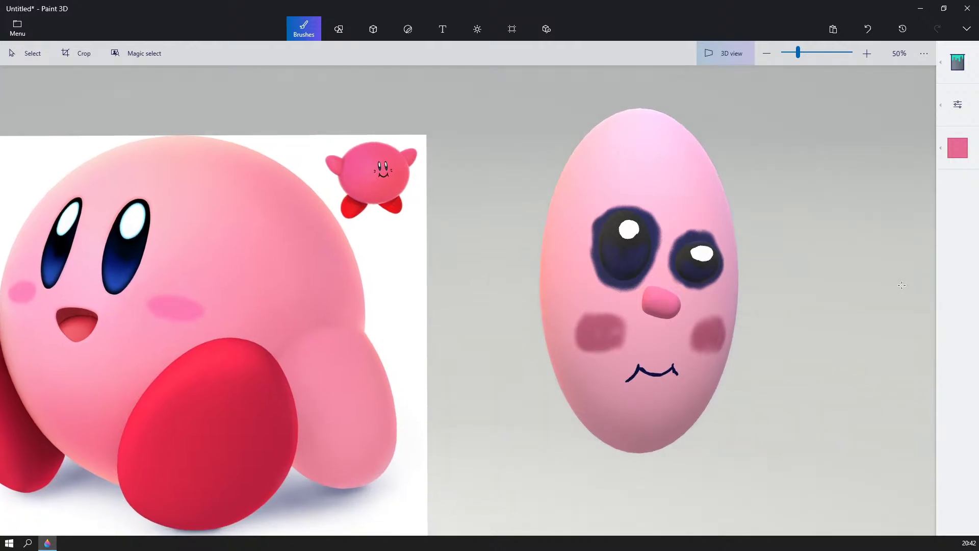
{"action": "left_click_drag", "start_coordinate": [387, 159], "coordinate": [621, 283]}
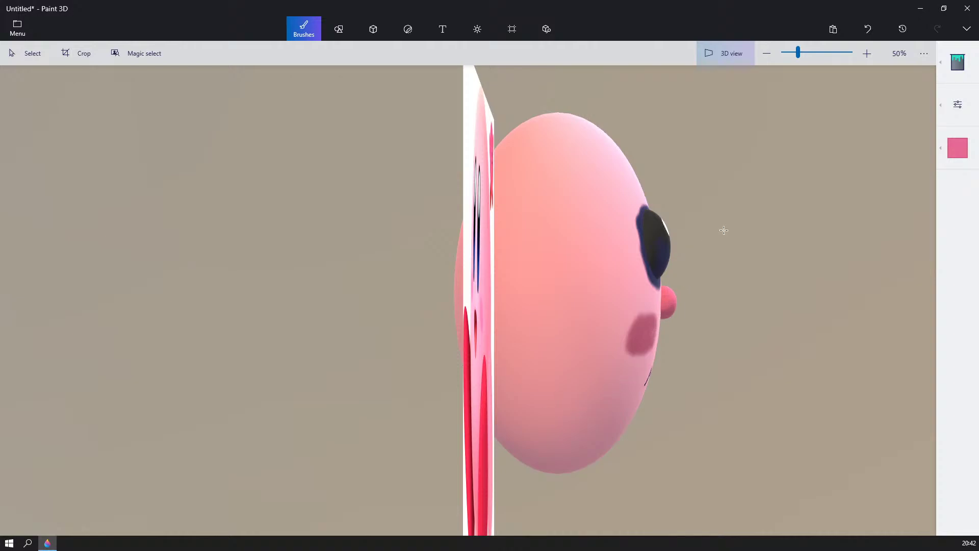
{"action": "right_click_drag", "start_coordinate": [778, 243], "coordinate": [559, 263]}
{"action": "scroll", "coordinate": [632, 250], "scroll_direction": "down", "scroll_amount": 2}
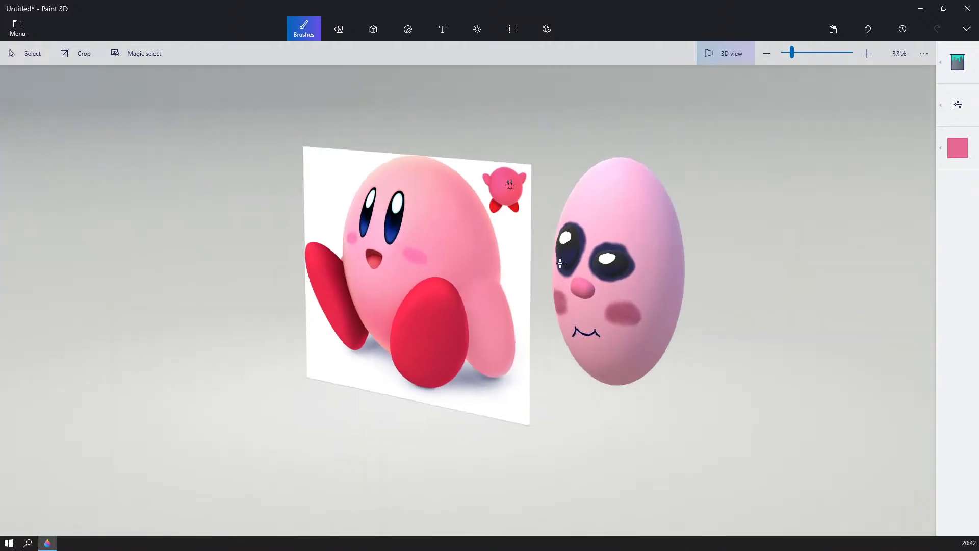
{"action": "scroll", "coordinate": [560, 263], "scroll_direction": "up", "scroll_amount": 2}
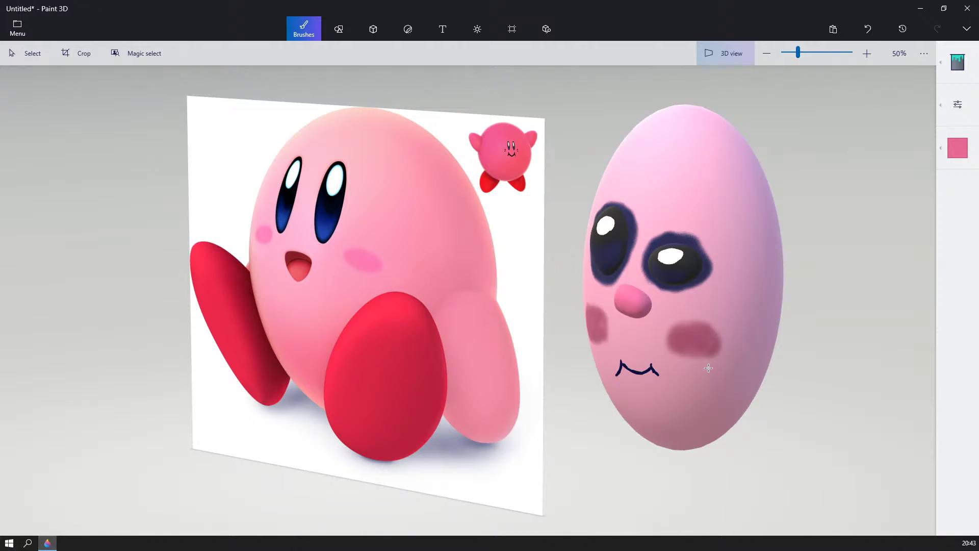
{"action": "scroll", "coordinate": [717, 360], "scroll_direction": "down", "scroll_amount": 1}
{"action": "scroll", "coordinate": [588, 372], "scroll_direction": "up", "scroll_amount": 1}
{"action": "right_click_drag", "start_coordinate": [587, 372], "coordinate": [674, 370]}
{"action": "scroll", "coordinate": [674, 370], "scroll_direction": "down", "scroll_amount": 3}
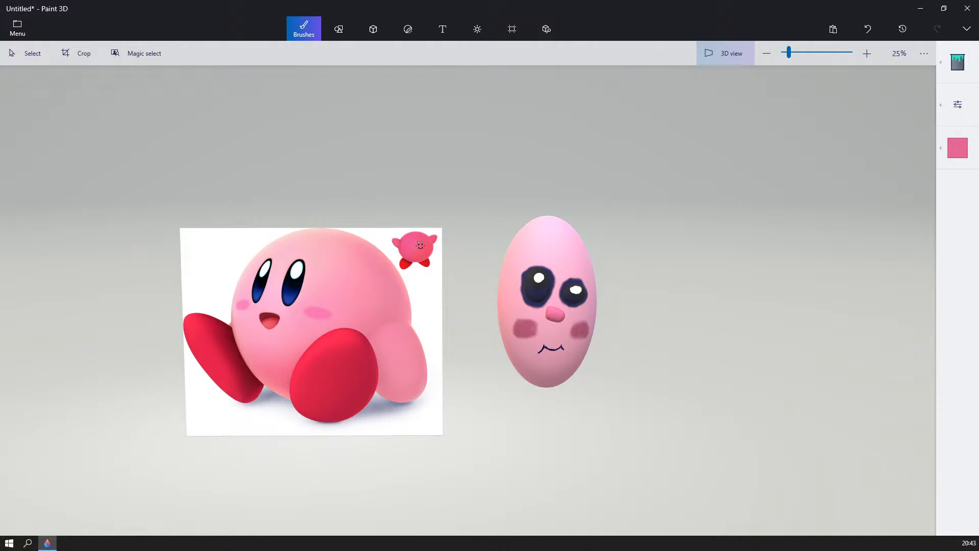
{"action": "scroll", "coordinate": [518, 281], "scroll_direction": "up", "scroll_amount": 3}
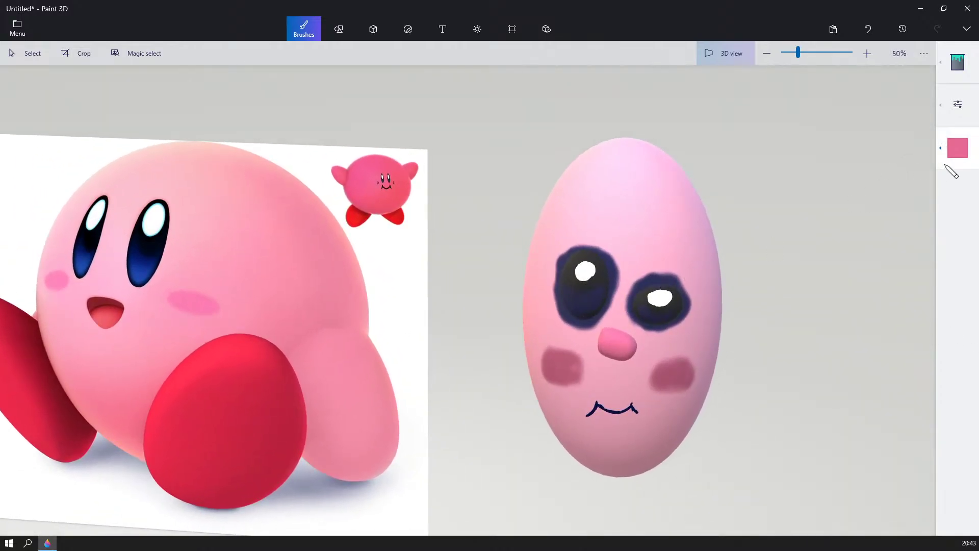
{"action": "left_click", "coordinate": [957, 148]}
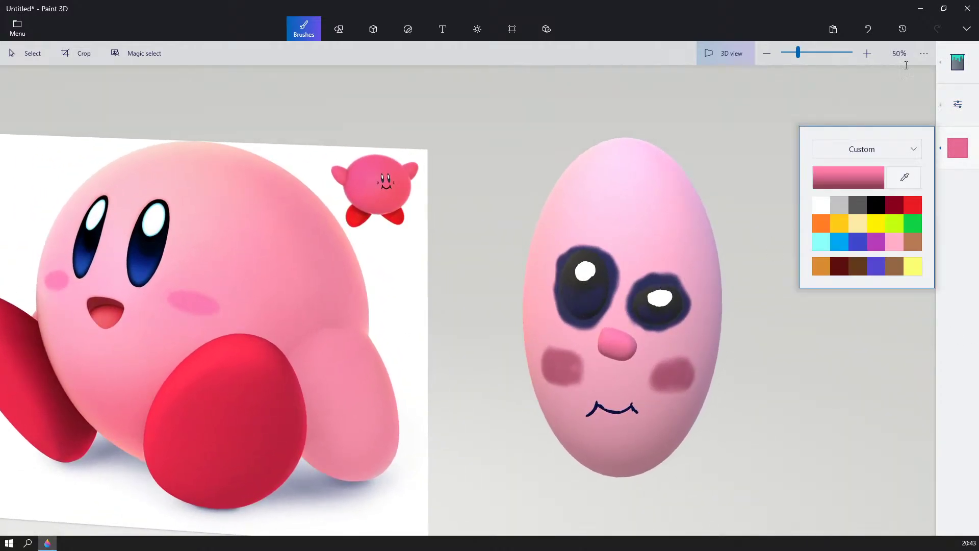
{"action": "left_click", "coordinate": [373, 32]}
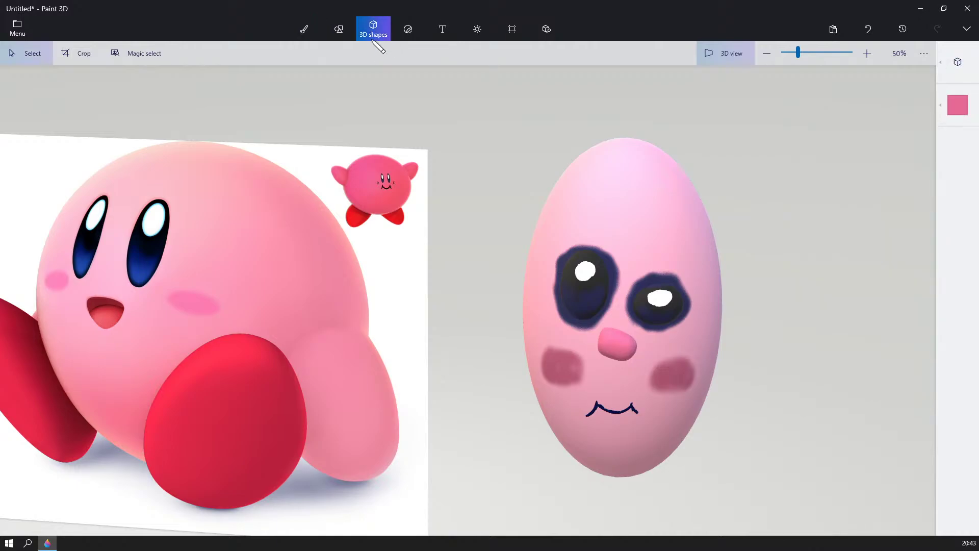
{"action": "left_click", "coordinate": [957, 63]}
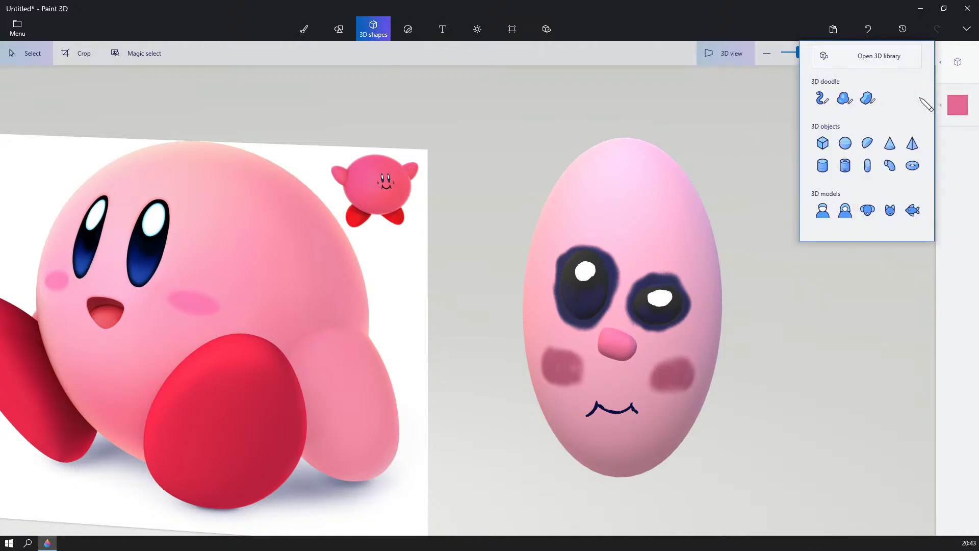
{"action": "left_click", "coordinate": [845, 98]}
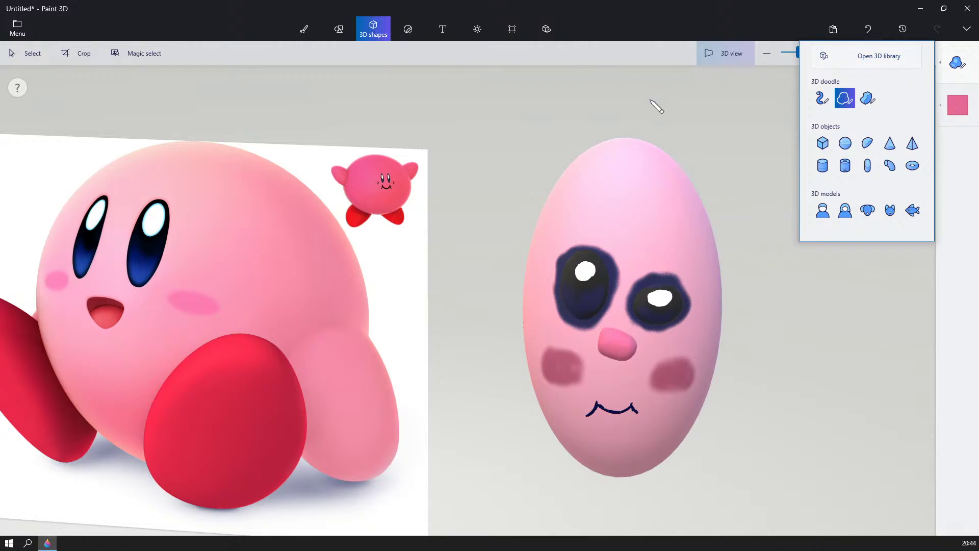
{"action": "middle_click_drag", "start_coordinate": [584, 146], "coordinate": [493, 106]}
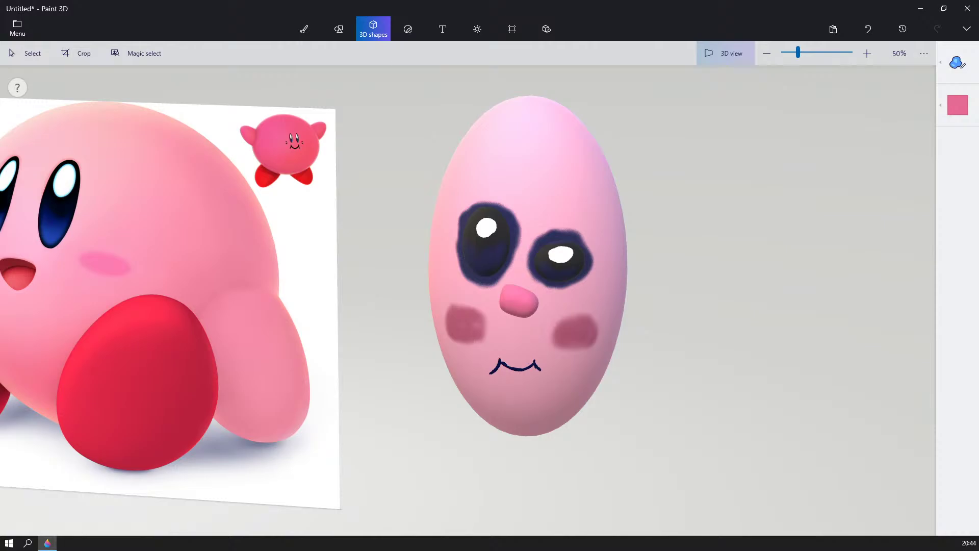
{"action": "scroll", "coordinate": [551, 248], "scroll_direction": "down", "scroll_amount": 2}
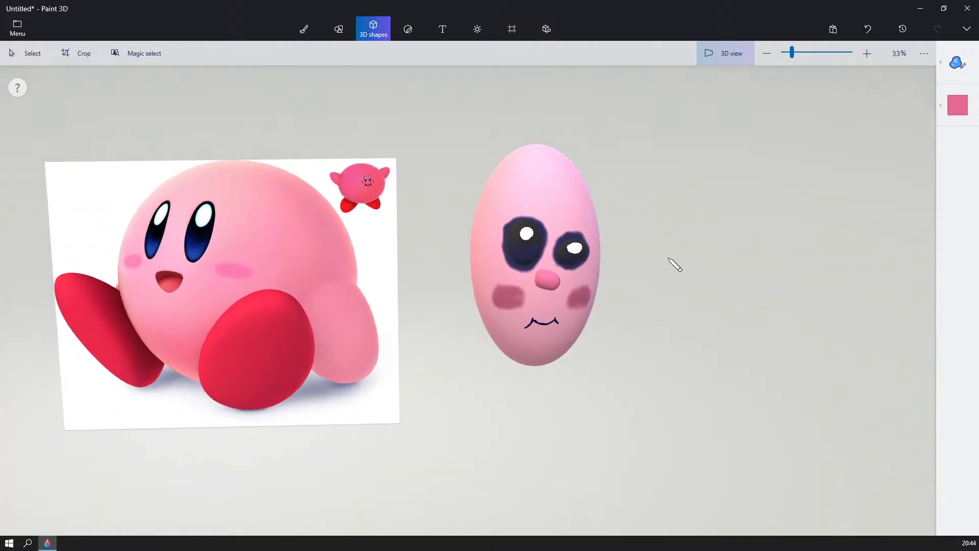
{"action": "scroll", "coordinate": [668, 266], "scroll_direction": "up", "scroll_amount": 2}
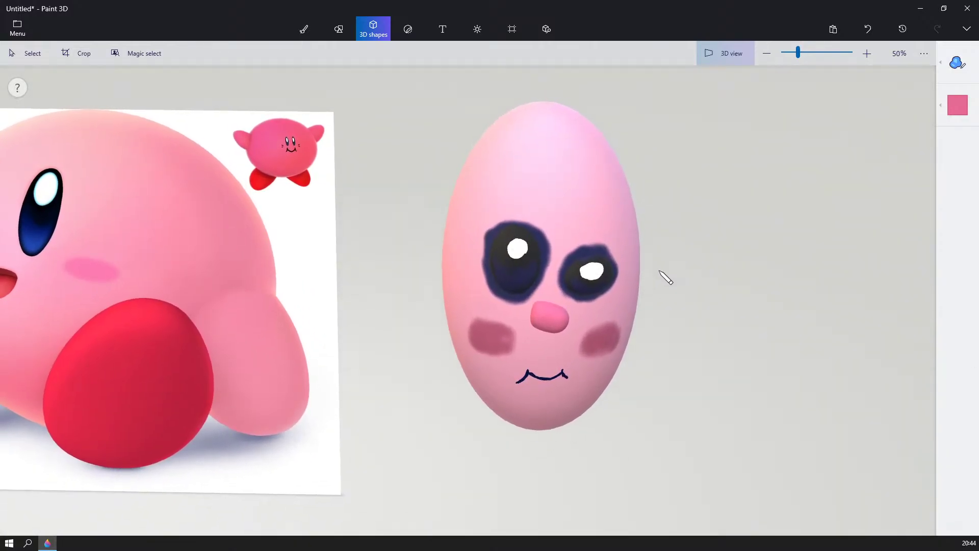
{"action": "scroll", "coordinate": [666, 271], "scroll_direction": "down", "scroll_amount": 2}
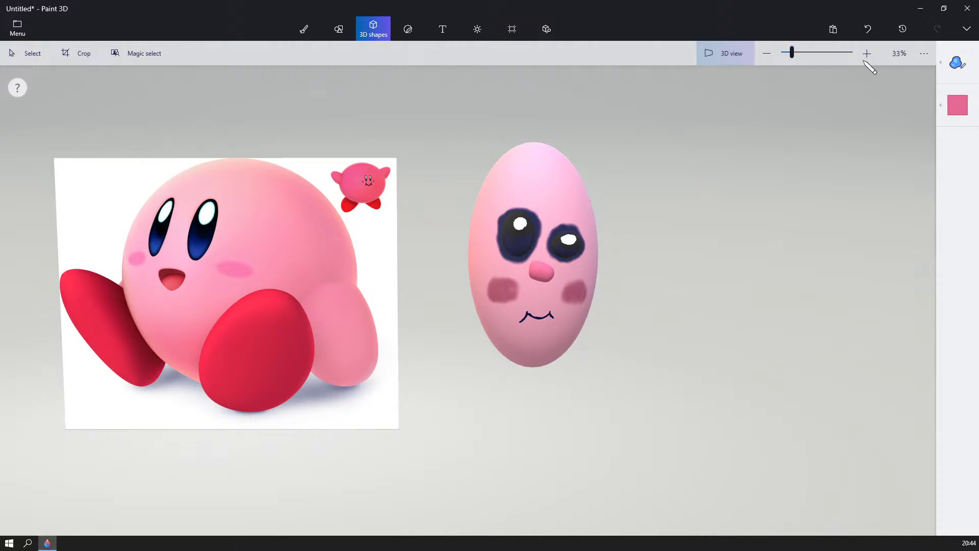
- Search the 3D library for "leg" and insert the Male Leg model
{"action": "left_click", "coordinate": [960, 61]}
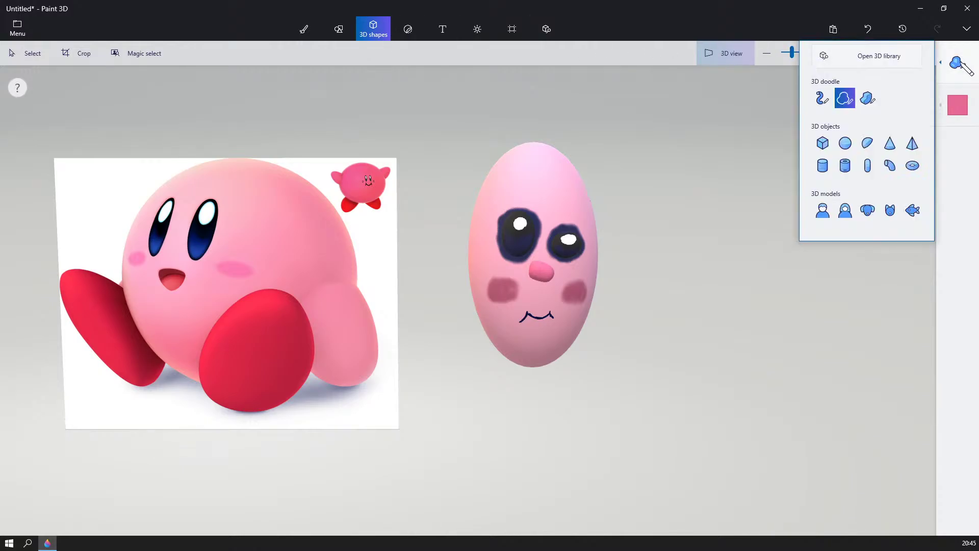
{"action": "left_click", "coordinate": [864, 55]}
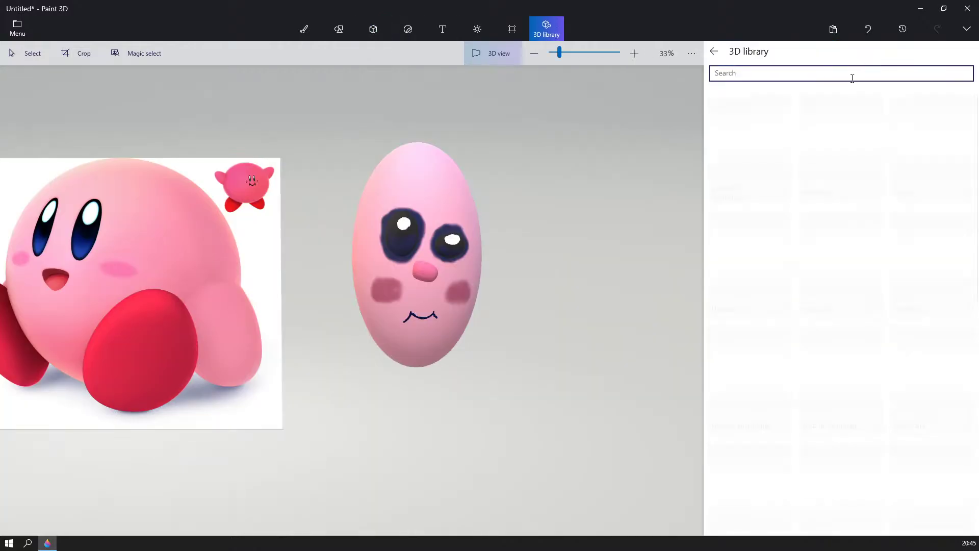
{"action": "left_click", "coordinate": [823, 79]}
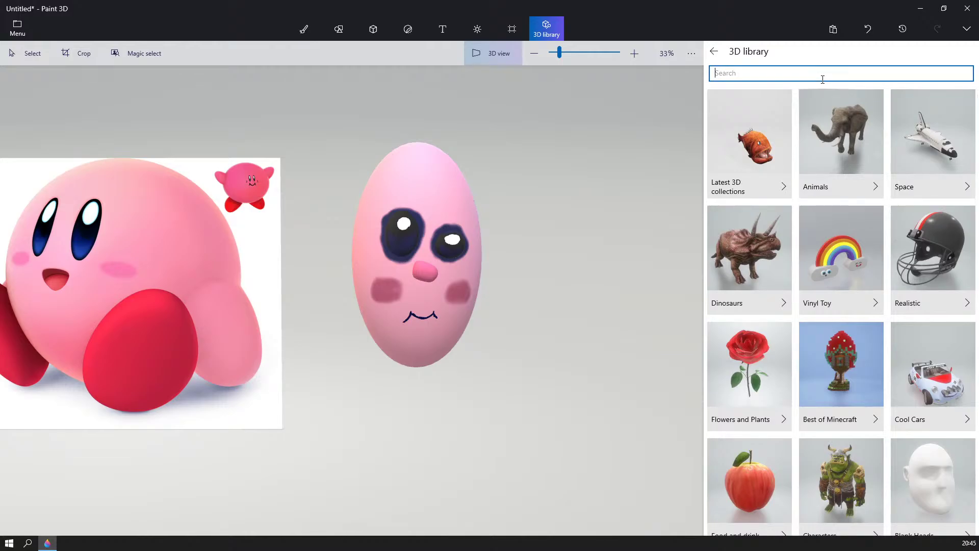
{"action": "type", "text": "leg"}
{"action": "key", "text": "Return"}
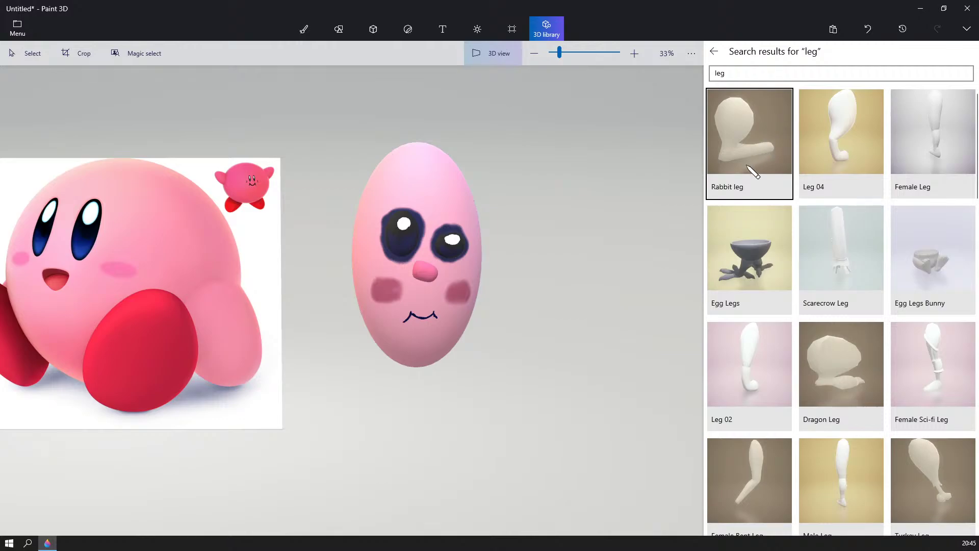
{"action": "scroll", "coordinate": [755, 183], "scroll_direction": "down", "scroll_amount": 5}
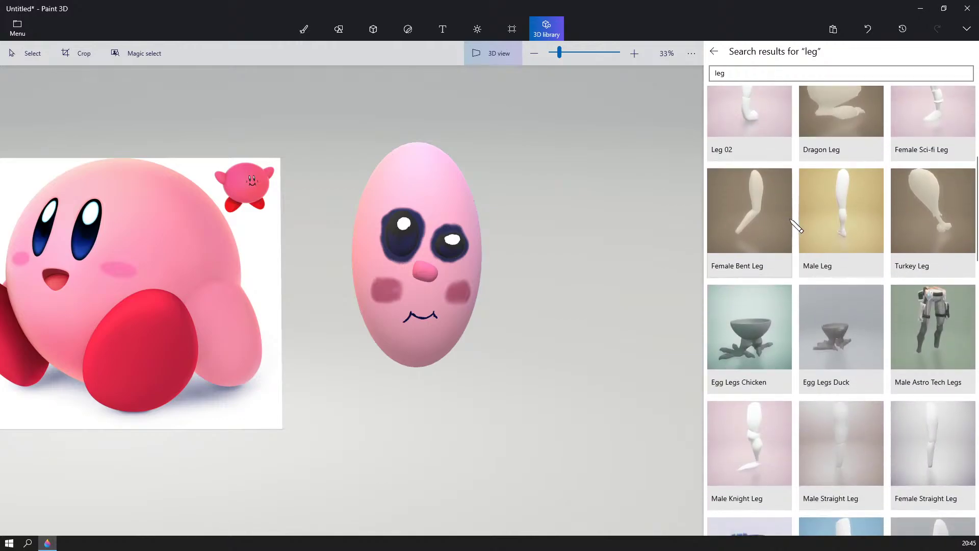
{"action": "scroll", "coordinate": [797, 226], "scroll_direction": "down", "scroll_amount": 2}
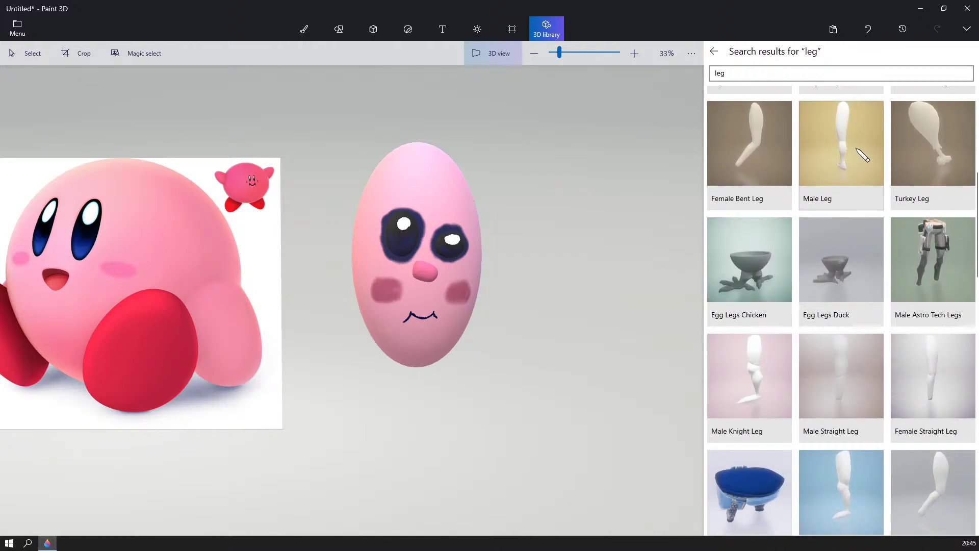
{"action": "left_click", "coordinate": [822, 202]}
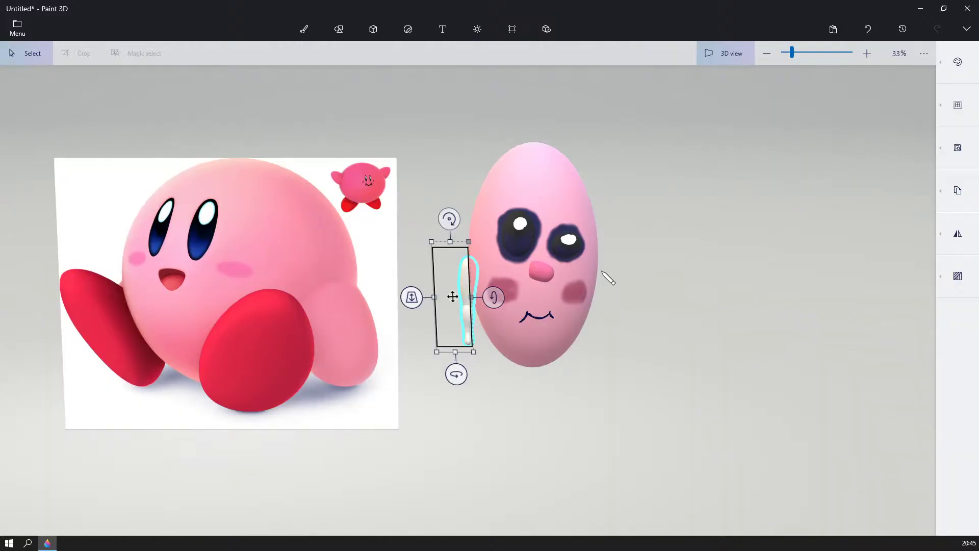
- Place the leg under the body on the wider eye's side and turn it slightly about its vertical axis
{"action": "left_click_drag", "start_coordinate": [459, 329], "coordinate": [563, 359]}
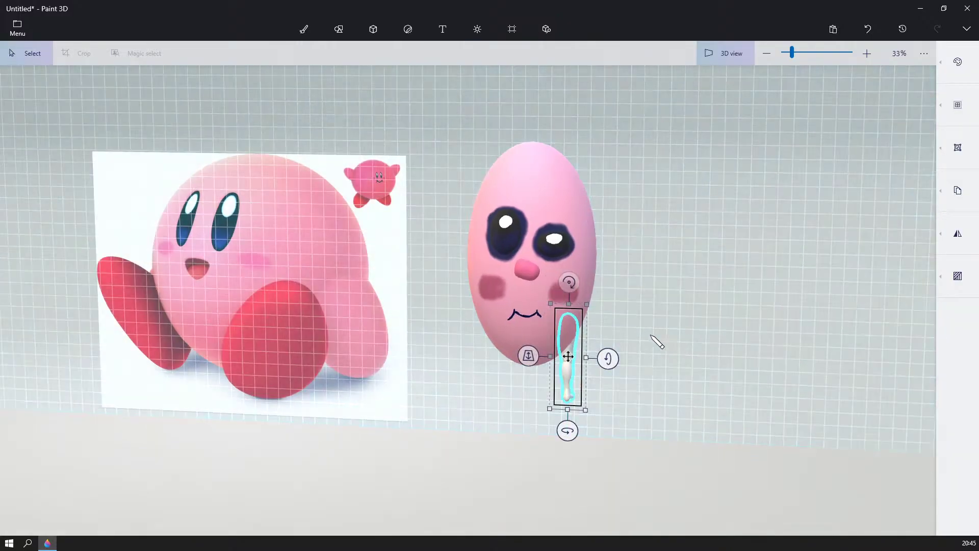
{"action": "right_click_drag", "start_coordinate": [651, 335], "coordinate": [566, 340]}
{"action": "left_click_drag", "start_coordinate": [567, 345], "coordinate": [563, 377]}
{"action": "mouse_move", "coordinate": [561, 445]}
{"action": "left_mouse_down"}
{"action": "mouse_move", "coordinate": [533, 452]}
{"action": "mouse_move", "coordinate": [543, 446]}
{"action": "left_mouse_up"}
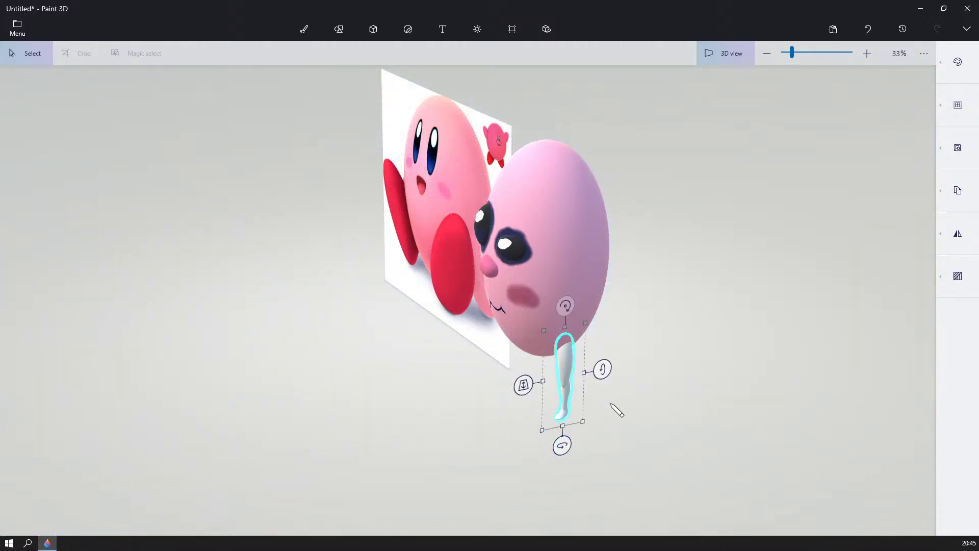
{"action": "right_click_drag", "start_coordinate": [615, 409], "coordinate": [721, 349]}
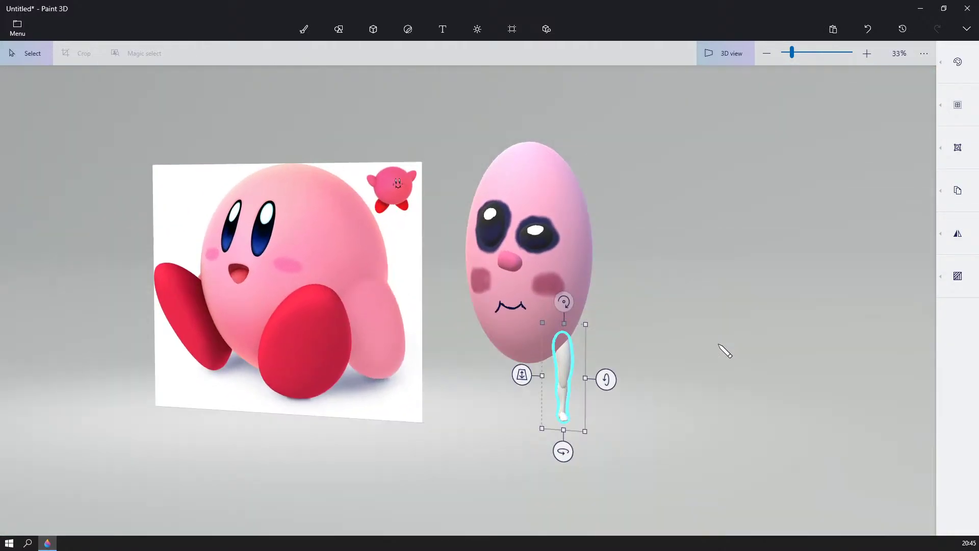
{"action": "left_click", "coordinate": [649, 382]}
- Duplicate the leg, place the copy under the taller eye's side of the body, and turn its foot outward
{"action": "left_click", "coordinate": [564, 373]}
{"action": "left_click", "coordinate": [603, 372]}
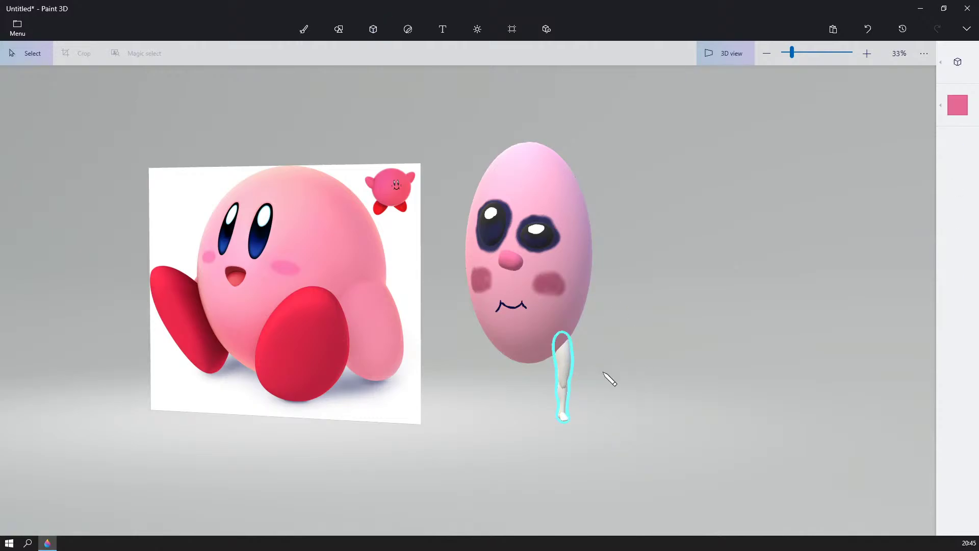
{"action": "left_click", "coordinate": [570, 372]}
{"action": "key", "text": "ctrl+c"}
{"action": "key", "text": "ctrl+v"}
{"action": "left_click_drag", "start_coordinate": [560, 365], "coordinate": [499, 379]}
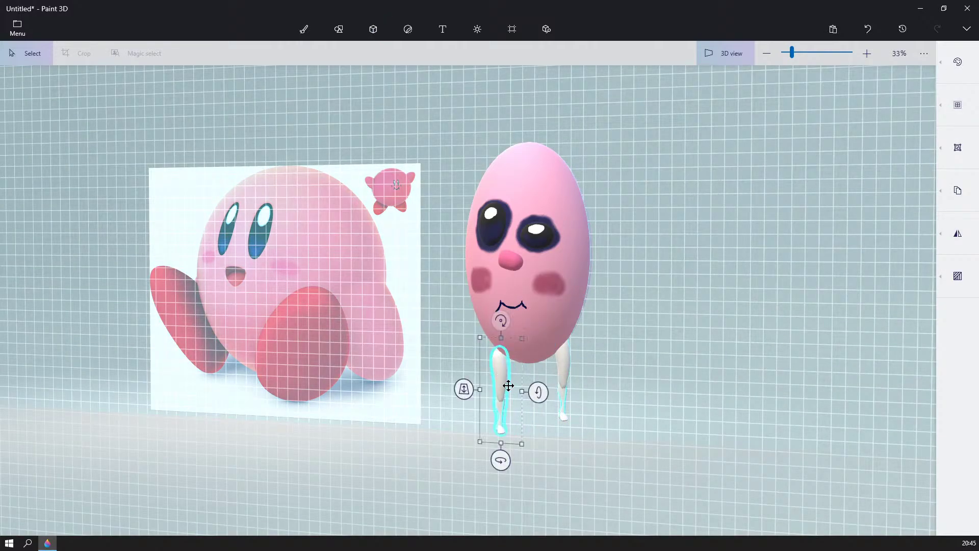
{"action": "left_click_drag", "start_coordinate": [500, 460], "coordinate": [485, 459]}
{"action": "left_click_drag", "start_coordinate": [505, 382], "coordinate": [498, 366]}
{"action": "left_click", "coordinate": [712, 352]}
{"action": "right_click_drag", "start_coordinate": [712, 352], "coordinate": [758, 354]}
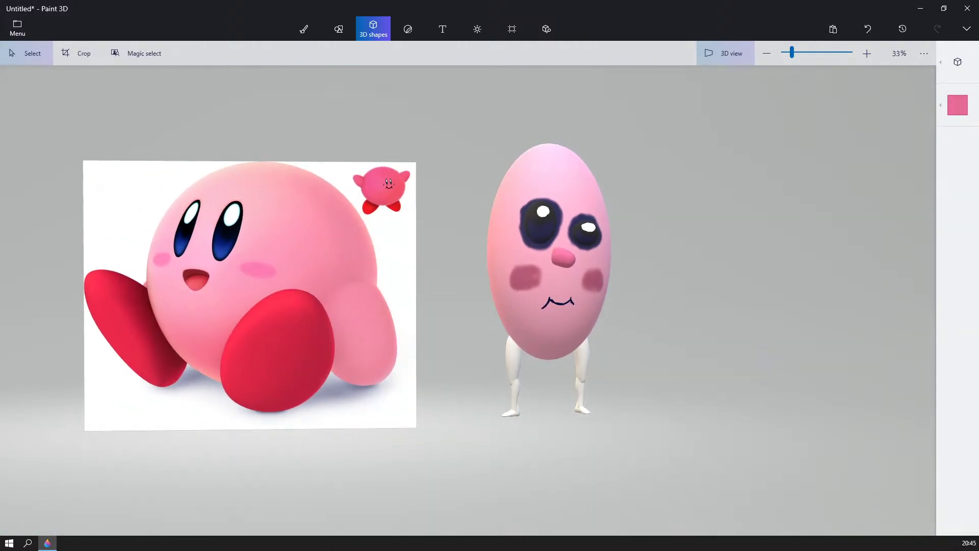
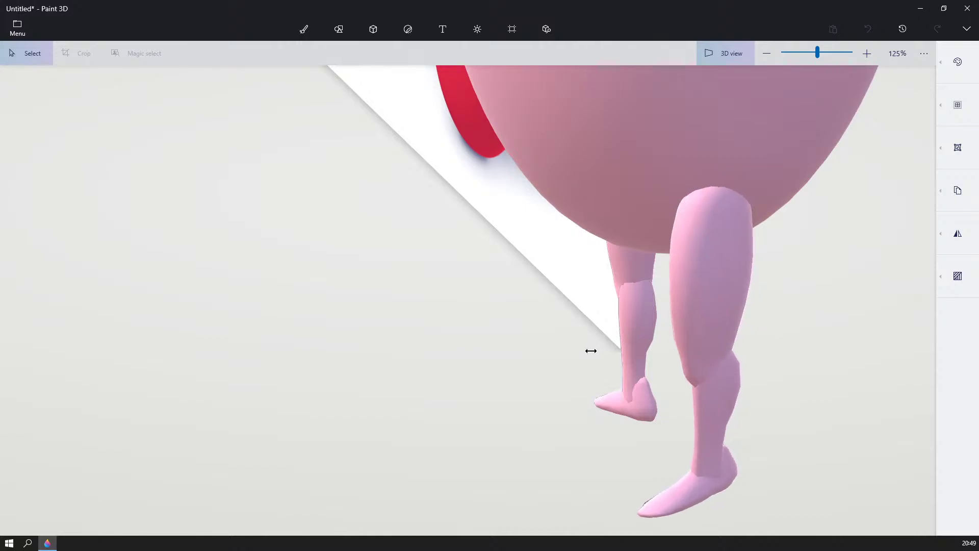
- Stretch the selected pink leg beneath the body to make it wider
{"action": "right_click_drag", "start_coordinate": [578, 355], "coordinate": [419, 364]}
{"action": "left_click", "coordinate": [406, 374]}
{"action": "left_click", "coordinate": [402, 374]}
{"action": "left_click_drag", "start_coordinate": [327, 365], "coordinate": [284, 366]}
{"action": "right_click_drag", "start_coordinate": [230, 392], "coordinate": [297, 373]}
{"action": "left_click_drag", "start_coordinate": [299, 354], "coordinate": [274, 358]}
{"action": "left_click", "coordinate": [510, 384]}
{"action": "right_click_drag", "start_coordinate": [507, 384], "coordinate": [589, 363]}
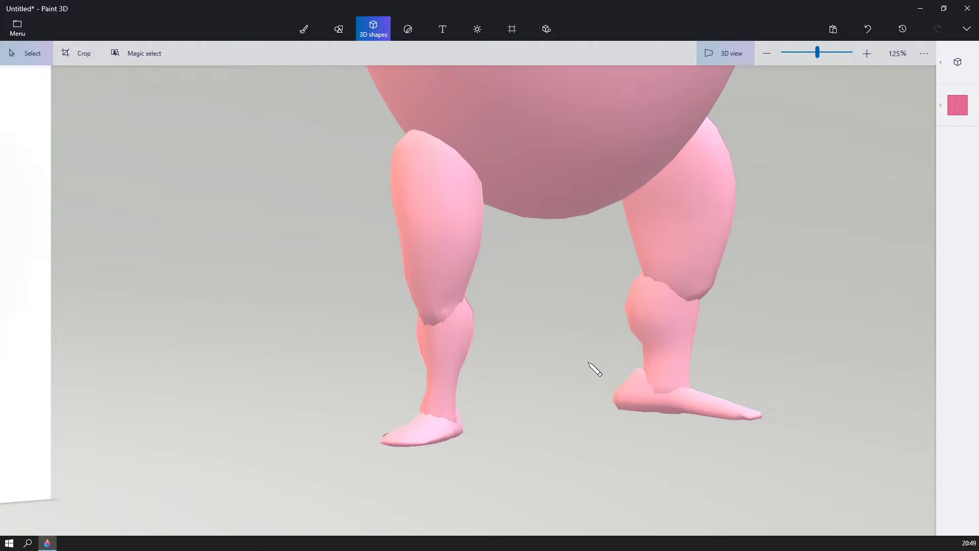
- Examine both legs from several angles and compare the whole character with the reference image
{"action": "mouse_move", "coordinate": [595, 368]}
{"action": "right_mouse_down"}
{"action": "mouse_move", "coordinate": [585, 359]}
{"action": "mouse_move", "coordinate": [593, 371]}
{"action": "mouse_move", "coordinate": [465, 391]}
{"action": "mouse_move", "coordinate": [578, 277]}
{"action": "mouse_move", "coordinate": [485, 367]}
{"action": "mouse_move", "coordinate": [541, 292]}
{"action": "mouse_move", "coordinate": [490, 323]}
{"action": "mouse_move", "coordinate": [548, 274]}
{"action": "right_mouse_up"}
{"action": "scroll", "coordinate": [522, 329], "scroll_direction": "down", "scroll_amount": 1}
{"action": "scroll", "coordinate": [541, 292], "scroll_direction": "up", "scroll_amount": 1}
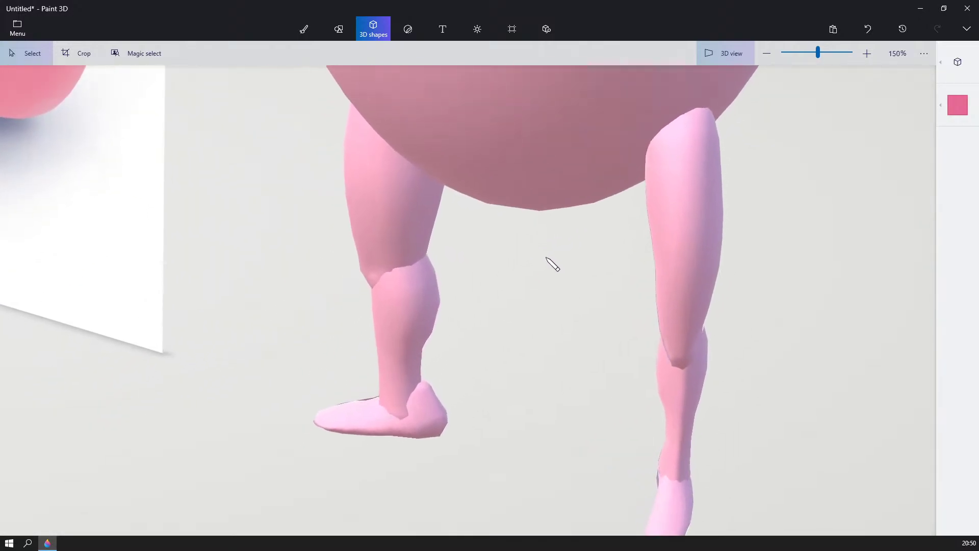
{"action": "scroll", "coordinate": [556, 235], "scroll_direction": "up", "scroll_amount": 1}
{"action": "scroll", "coordinate": [474, 380], "scroll_direction": "up", "scroll_amount": 2}
{"action": "right_click_drag", "start_coordinate": [466, 379], "coordinate": [649, 365]}
{"action": "scroll", "coordinate": [654, 352], "scroll_direction": "down", "scroll_amount": 2}
{"action": "scroll", "coordinate": [654, 352], "scroll_direction": "down", "scroll_amount": 6}
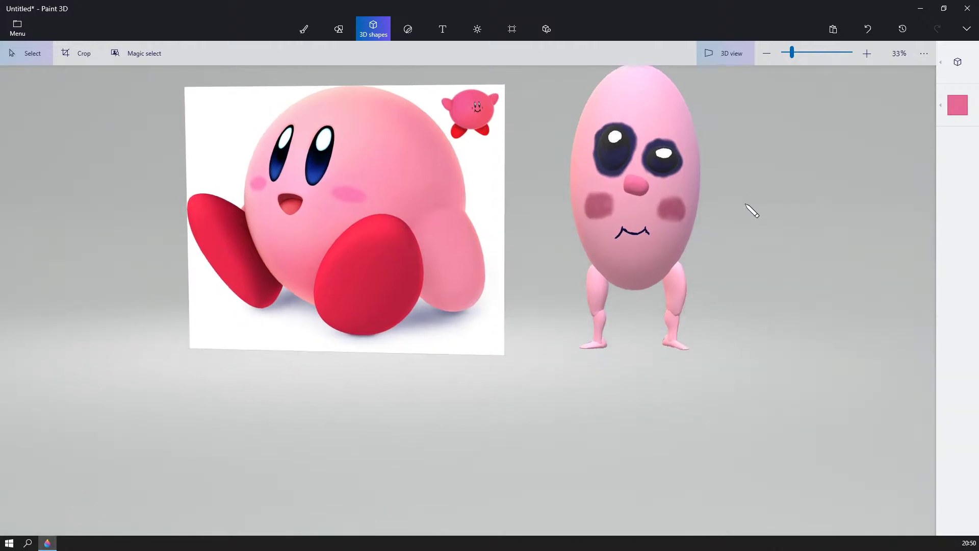
{"action": "right_click_drag", "start_coordinate": [752, 212], "coordinate": [747, 306]}
{"action": "scroll", "coordinate": [745, 306], "scroll_direction": "up", "scroll_amount": 2}
{"action": "scroll", "coordinate": [699, 288], "scroll_direction": "down", "scroll_amount": 2}
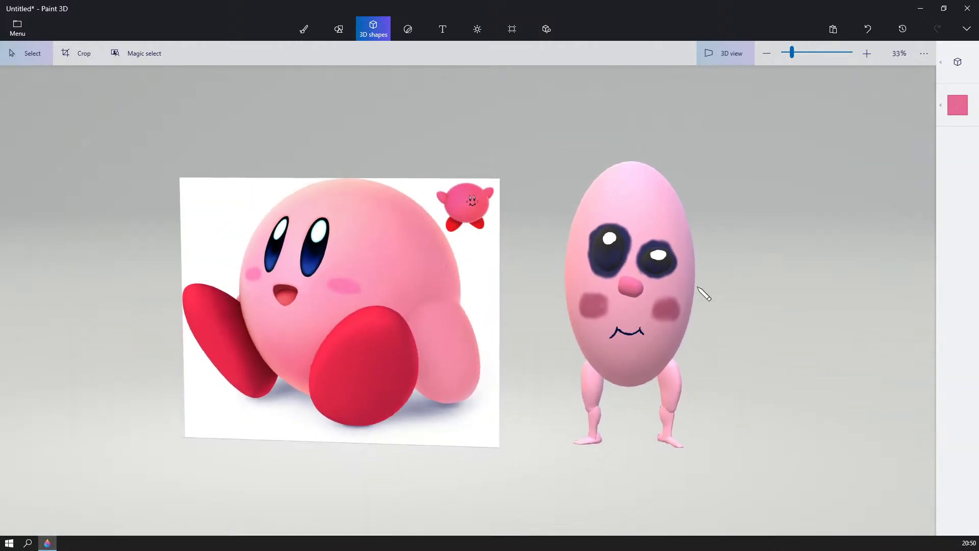
- Move the nose lower on the face so it sits between the two cheek patches, just above the mouth
{"action": "left_click", "coordinate": [638, 294]}
{"action": "right_click_drag", "start_coordinate": [734, 286], "coordinate": [766, 285]}
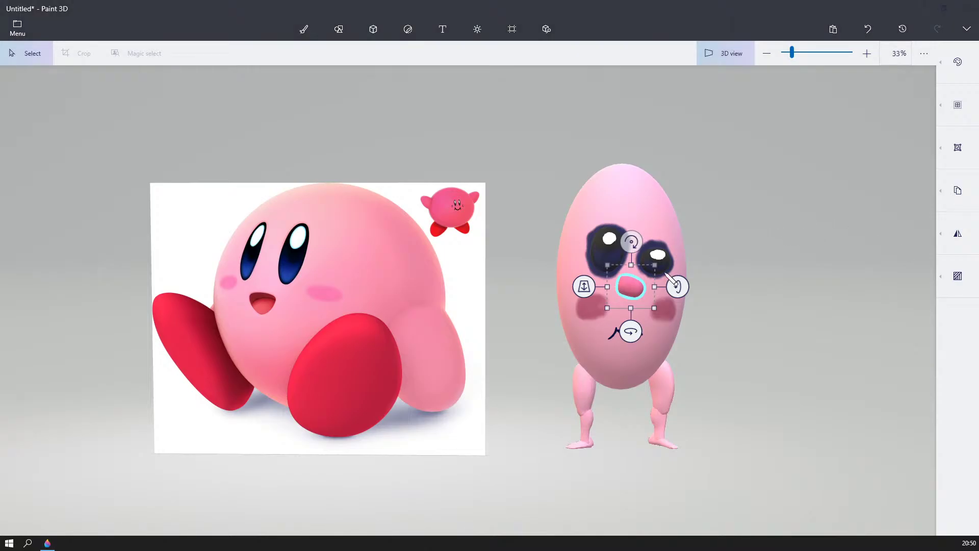
{"action": "left_click_drag", "start_coordinate": [630, 292], "coordinate": [630, 313]}
{"action": "left_click", "coordinate": [849, 240]}
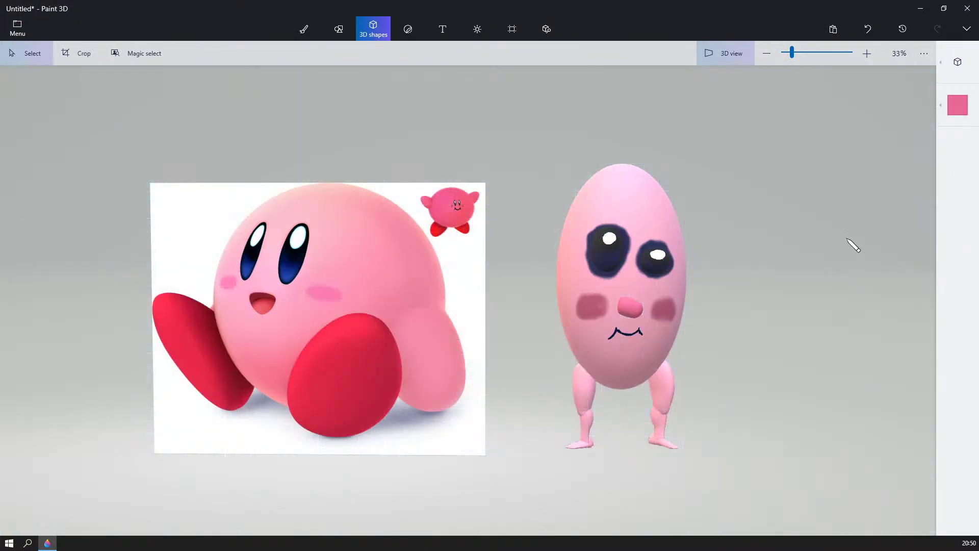
{"action": "mouse_move", "coordinate": [849, 240]}
{"action": "right_mouse_down"}
{"action": "mouse_move", "coordinate": [804, 259]}
{"action": "mouse_move", "coordinate": [830, 203]}
{"action": "mouse_move", "coordinate": [900, 223]}
{"action": "mouse_move", "coordinate": [872, 260]}
{"action": "mouse_move", "coordinate": [842, 248]}
{"action": "right_mouse_up"}
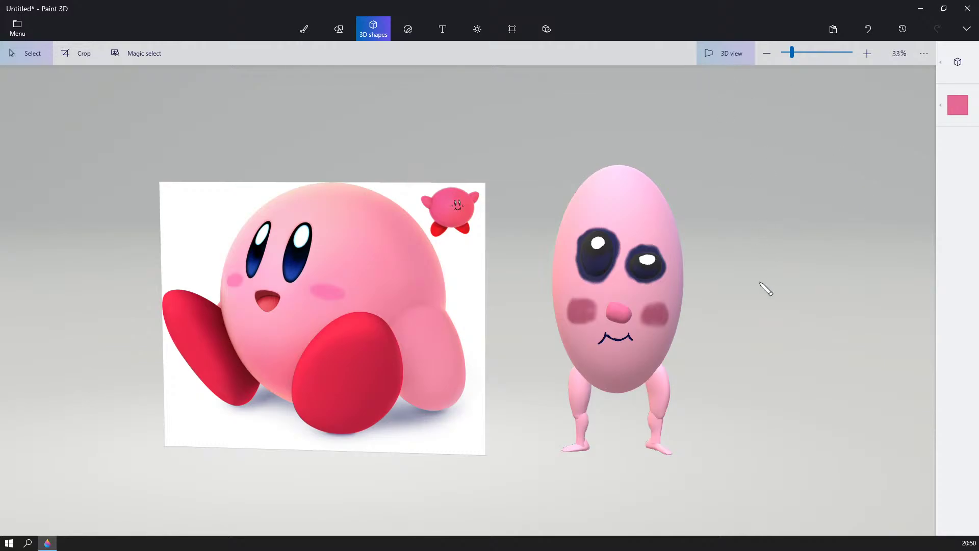
- Remove the blush patches from both cheeks with the Eraser brush
{"action": "scroll", "coordinate": [765, 288], "scroll_direction": "up", "scroll_amount": 3}
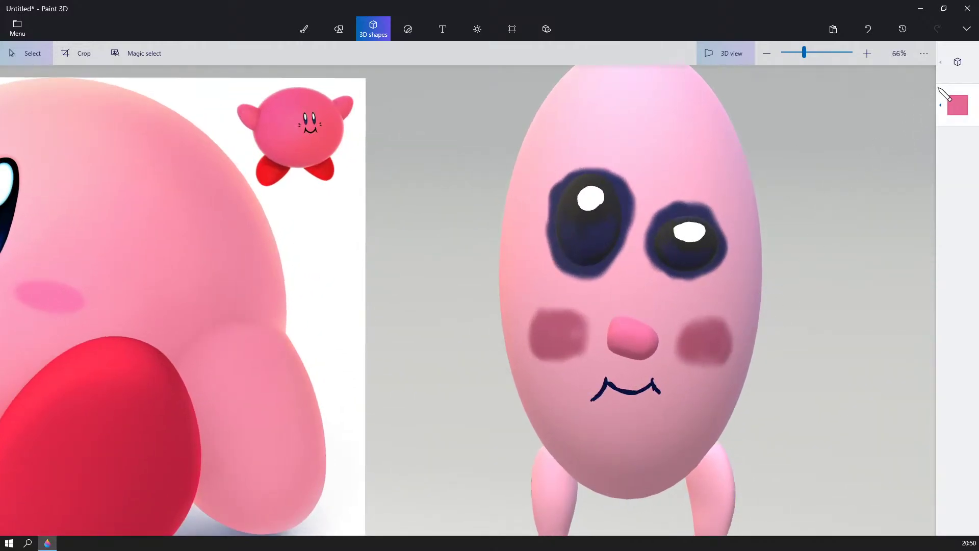
{"action": "left_click", "coordinate": [958, 105]}
{"action": "left_click", "coordinate": [958, 61]}
{"action": "left_click", "coordinate": [304, 30]}
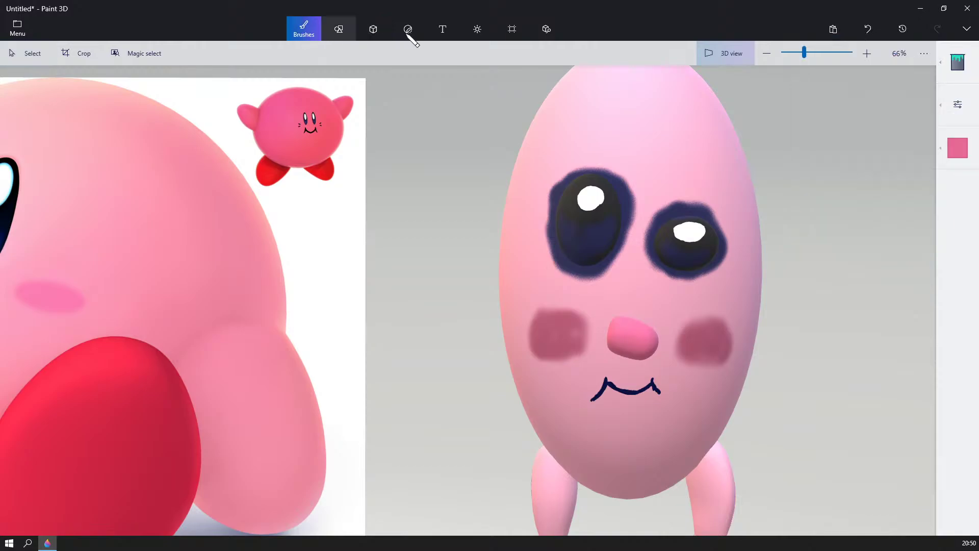
{"action": "left_click", "coordinate": [953, 67]}
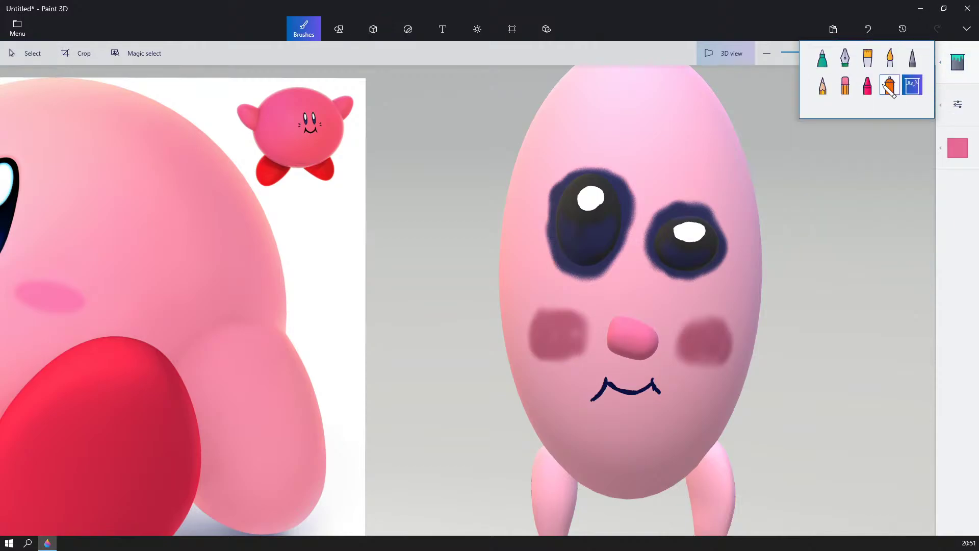
{"action": "left_click", "coordinate": [847, 86]}
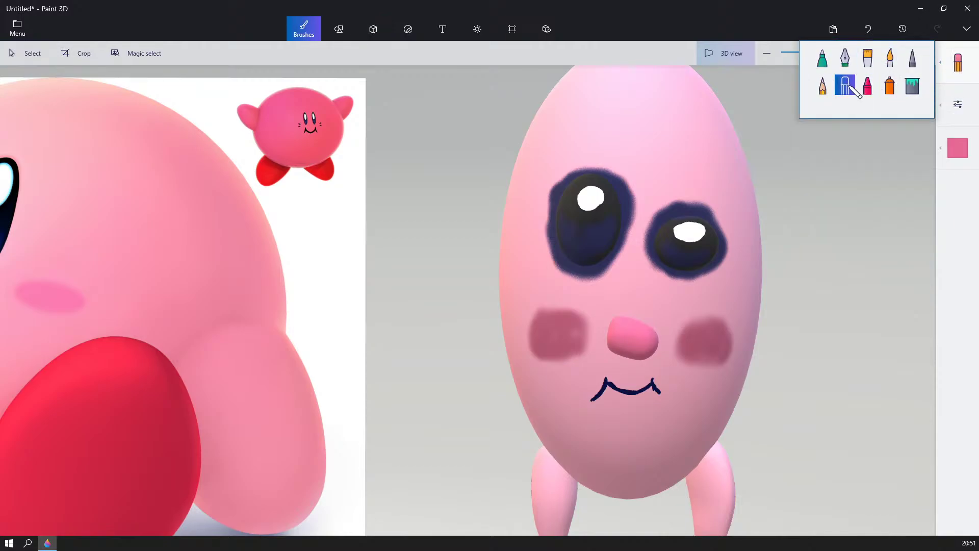
{"action": "left_click", "coordinate": [955, 122]}
{"action": "left_click", "coordinate": [845, 117]}
{"action": "left_click", "coordinate": [701, 330]}
{"action": "mouse_move", "coordinate": [706, 327]}
{"action": "left_mouse_down"}
{"action": "mouse_move", "coordinate": [693, 323]}
{"action": "mouse_move", "coordinate": [687, 345]}
{"action": "mouse_move", "coordinate": [712, 347]}
{"action": "mouse_move", "coordinate": [732, 322]}
{"action": "left_mouse_up"}
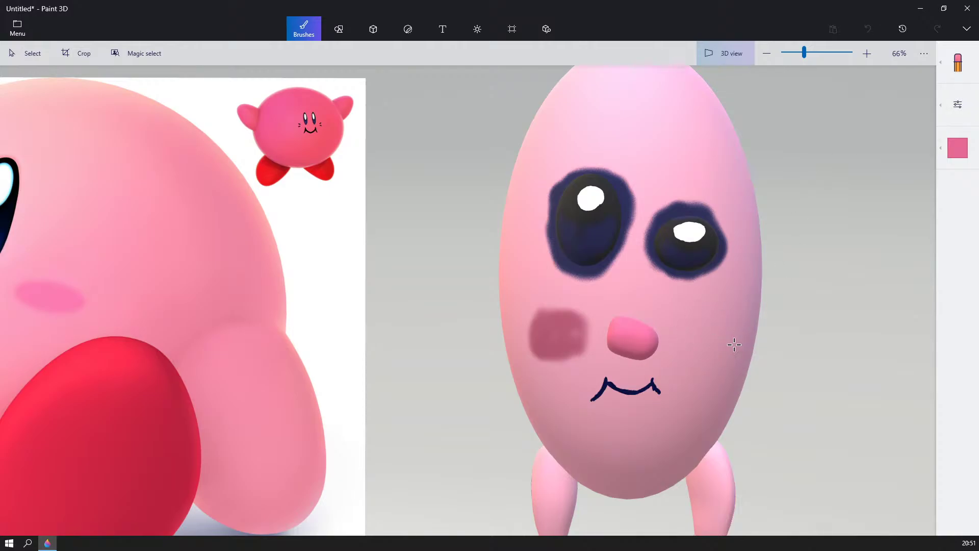
{"action": "mouse_move", "coordinate": [536, 322]}
{"action": "left_mouse_down"}
{"action": "mouse_move", "coordinate": [544, 306]}
{"action": "mouse_move", "coordinate": [524, 350]}
{"action": "mouse_move", "coordinate": [586, 304]}
{"action": "mouse_move", "coordinate": [567, 350]}
{"action": "left_mouse_up"}
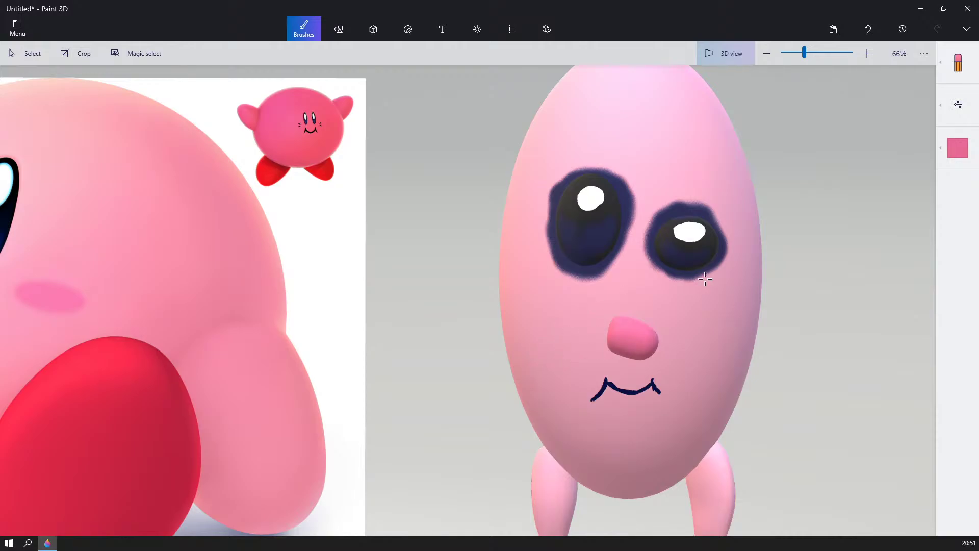
- Draw short slanted pink blush lines with the Marker on the cheek below the smaller eye
{"action": "scroll", "coordinate": [712, 277], "scroll_direction": "up", "scroll_amount": 3}
{"action": "right_click_drag", "start_coordinate": [787, 262], "coordinate": [728, 270]}
{"action": "scroll", "coordinate": [623, 268], "scroll_direction": "down", "scroll_amount": 3}
{"action": "scroll", "coordinate": [658, 249], "scroll_direction": "down", "scroll_amount": 5}
{"action": "scroll", "coordinate": [775, 265], "scroll_direction": "up", "scroll_amount": 4}
{"action": "scroll", "coordinate": [721, 276], "scroll_direction": "up", "scroll_amount": 2}
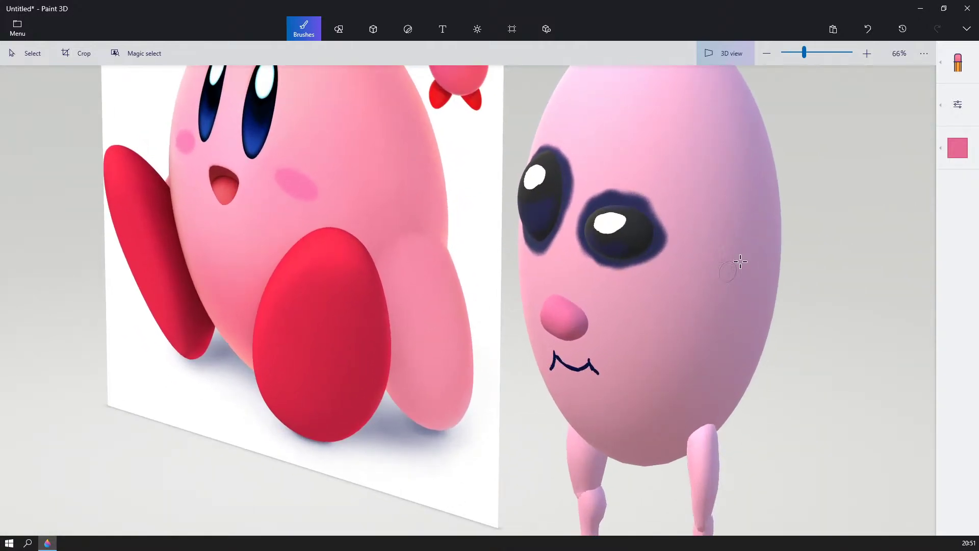
{"action": "left_click", "coordinate": [958, 62]}
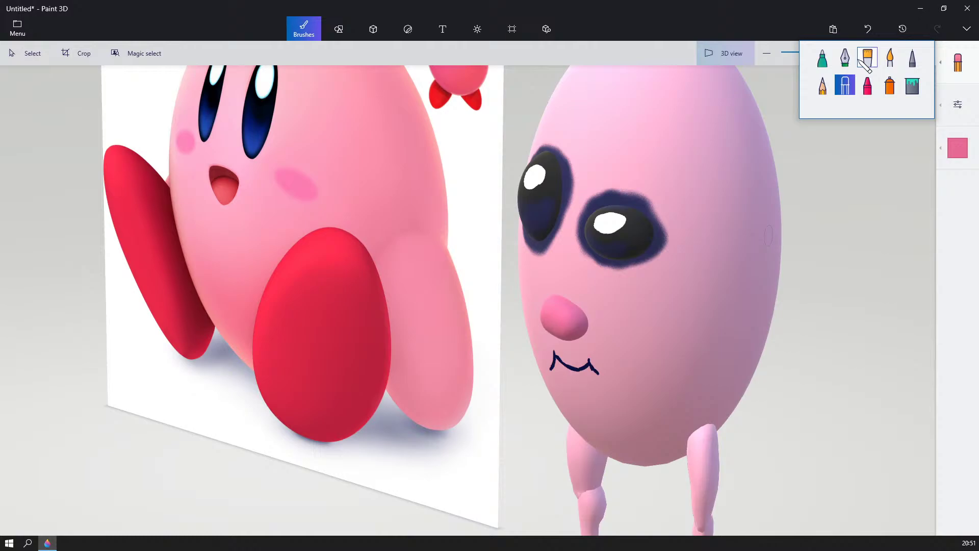
{"action": "left_click", "coordinate": [823, 65]}
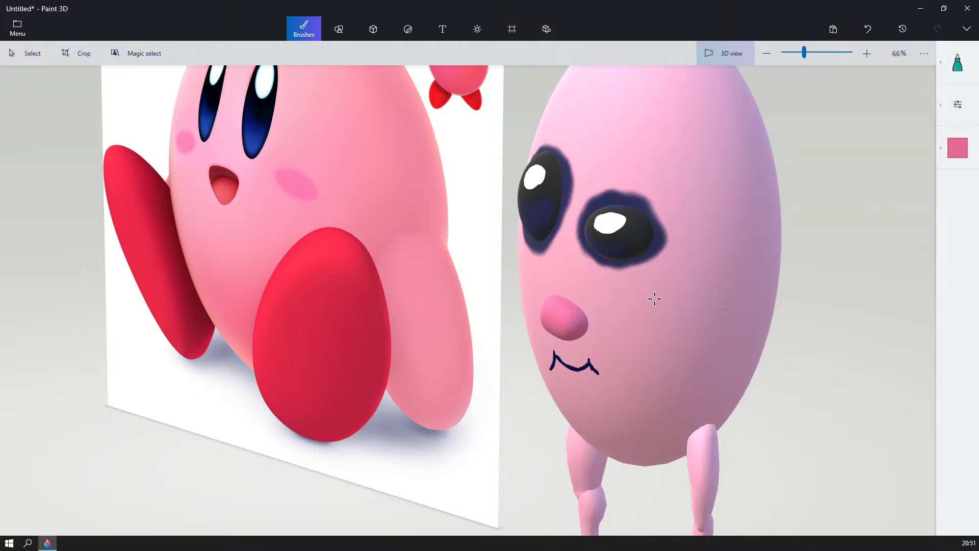
{"action": "left_click", "coordinate": [867, 28]}
{"action": "mouse_move", "coordinate": [624, 315]}
{"action": "left_mouse_down"}
{"action": "mouse_move", "coordinate": [619, 325]}
{"action": "mouse_move", "coordinate": [651, 327]}
{"action": "left_mouse_up"}
{"action": "right_click_drag", "start_coordinate": [651, 326], "coordinate": [736, 314]}
{"action": "scroll", "coordinate": [736, 314], "scroll_direction": "up", "scroll_amount": 1}
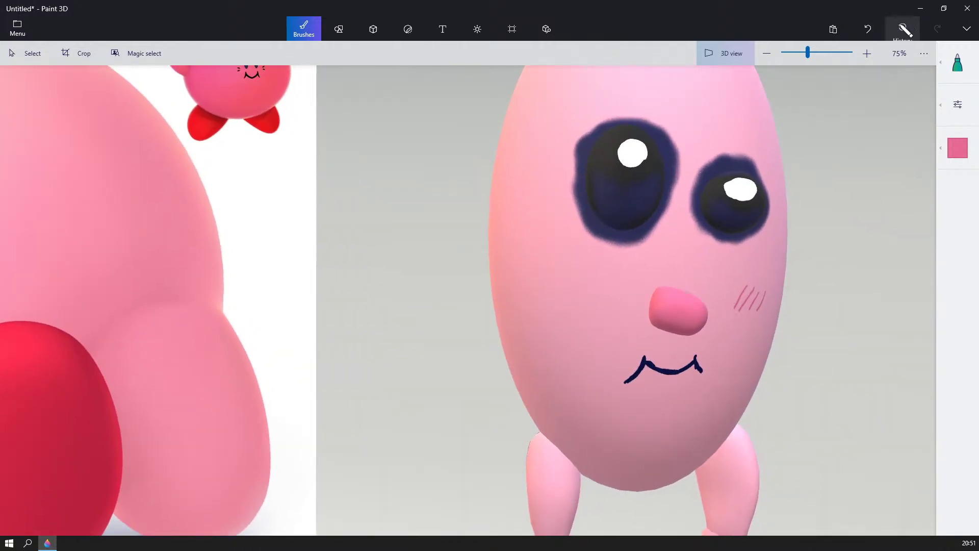
- Draw matching slanted pink blush lines on the cheek below the taller eye
{"action": "mouse_move", "coordinate": [596, 291]}
{"action": "left_mouse_down"}
{"action": "mouse_move", "coordinate": [584, 310]}
{"action": "mouse_move", "coordinate": [604, 322]}
{"action": "left_mouse_up"}
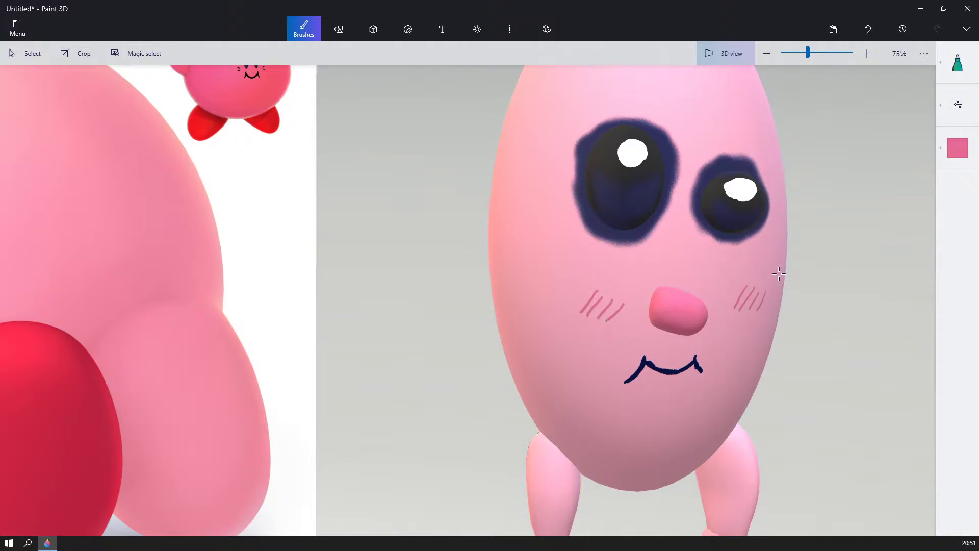
{"action": "scroll", "coordinate": [775, 273], "scroll_direction": "down", "scroll_amount": 1}
{"action": "scroll", "coordinate": [789, 254], "scroll_direction": "down", "scroll_amount": 1}
{"action": "mouse_move", "coordinate": [789, 254]}
{"action": "right_mouse_down"}
{"action": "mouse_move", "coordinate": [802, 260]}
{"action": "mouse_move", "coordinate": [780, 256]}
{"action": "right_mouse_up"}
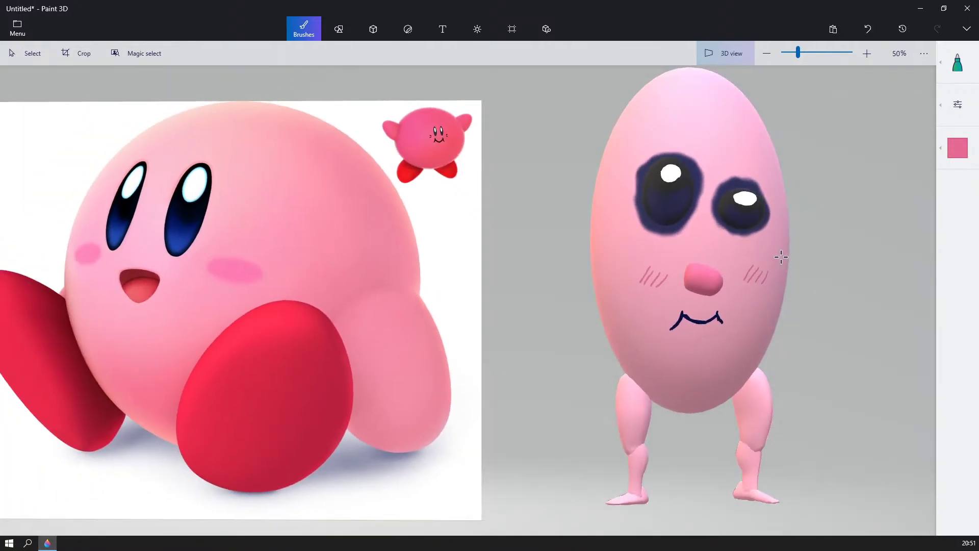
{"action": "scroll", "coordinate": [780, 258], "scroll_direction": "up", "scroll_amount": 1}
{"action": "left_click_drag", "start_coordinate": [596, 275], "coordinate": [585, 288]}
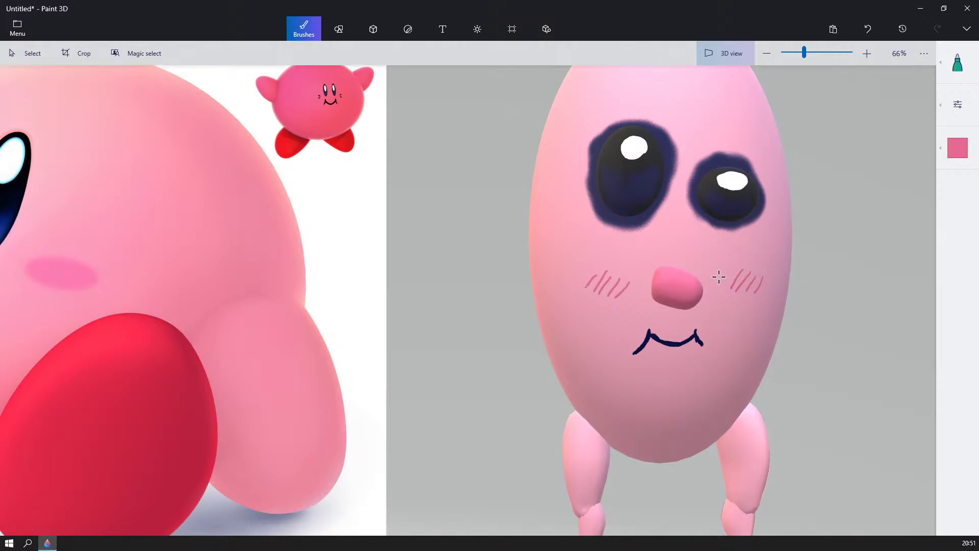
{"action": "right_click_drag", "start_coordinate": [739, 278], "coordinate": [705, 293]}
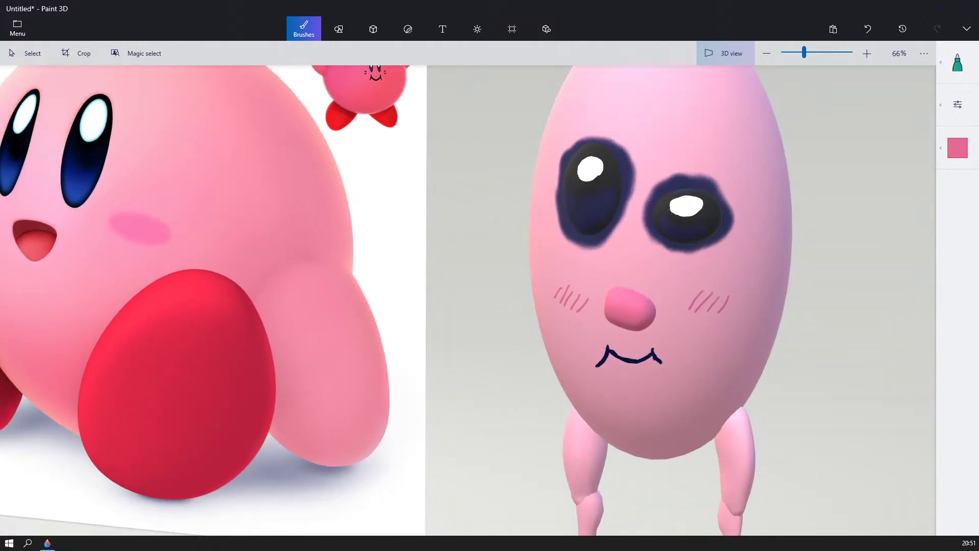
{"action": "scroll", "coordinate": [745, 332], "scroll_direction": "up", "scroll_amount": 3}
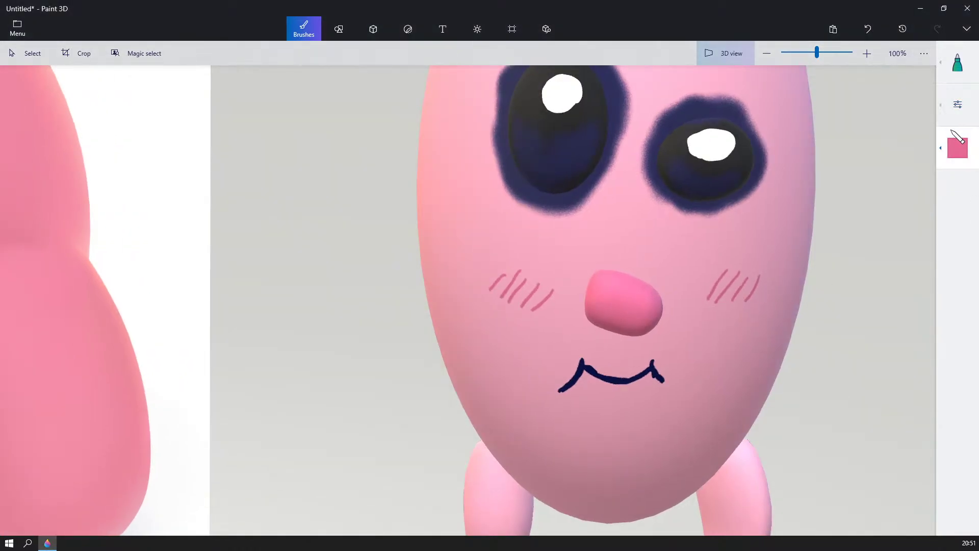
- Sketch a narrow pink nose bridge as a Soft edge 3D doodle, rising from the nose to between the eyes
{"action": "left_click", "coordinate": [957, 145]}
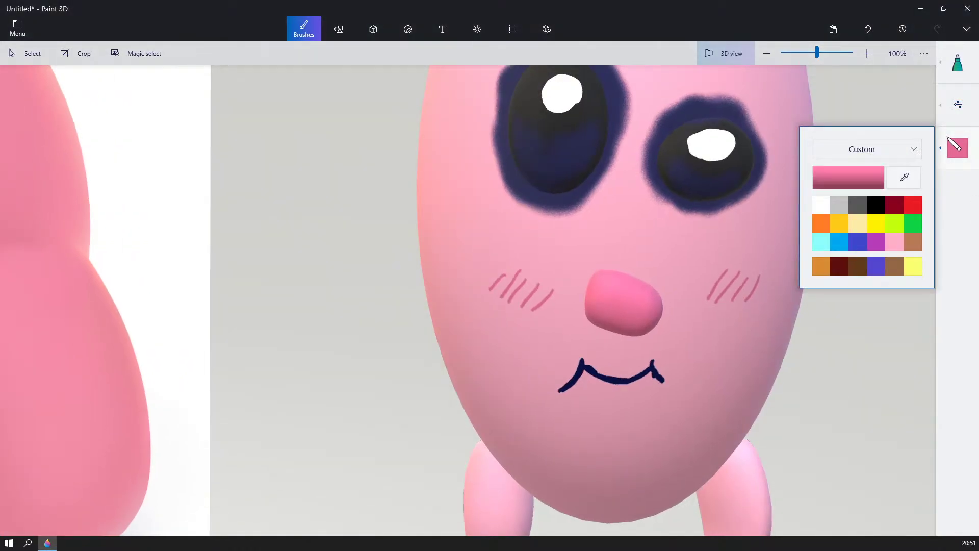
{"action": "left_click", "coordinate": [374, 30]}
{"action": "left_click", "coordinate": [957, 62]}
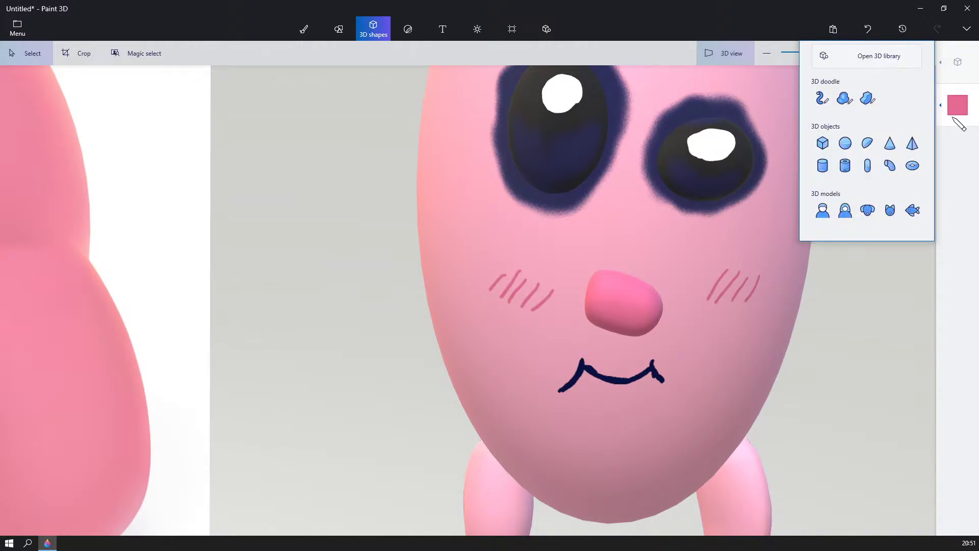
{"action": "left_click", "coordinate": [849, 101]}
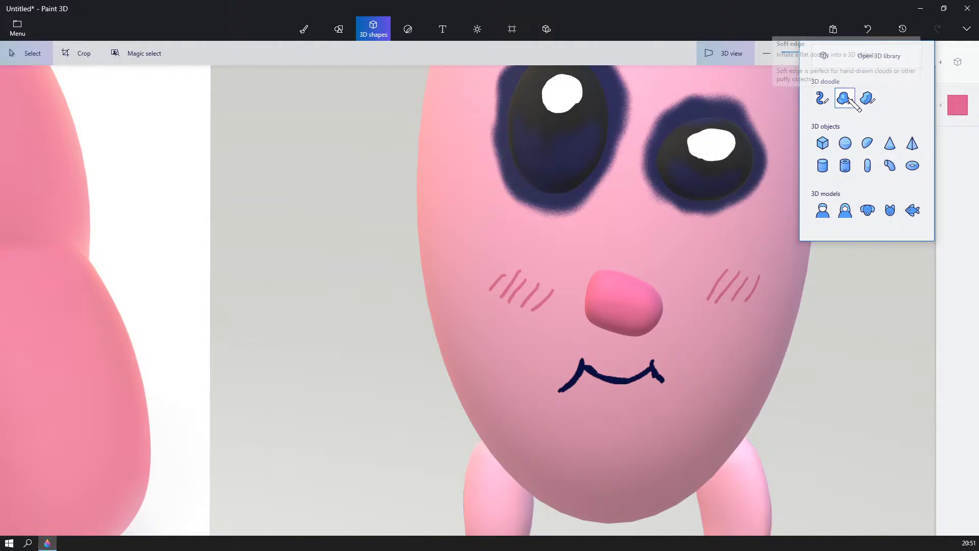
{"action": "left_click", "coordinate": [847, 100]}
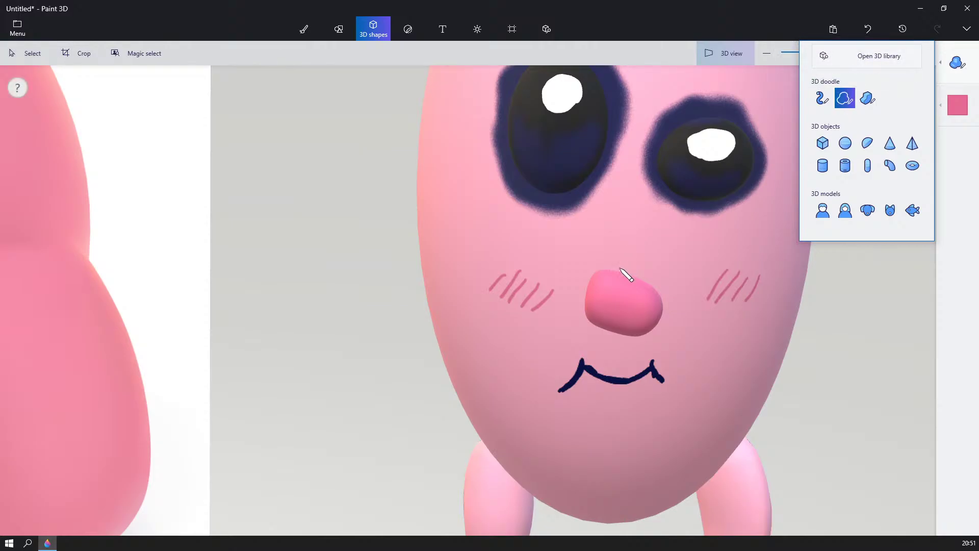
{"action": "left_click_drag", "start_coordinate": [612, 275], "coordinate": [627, 212]}
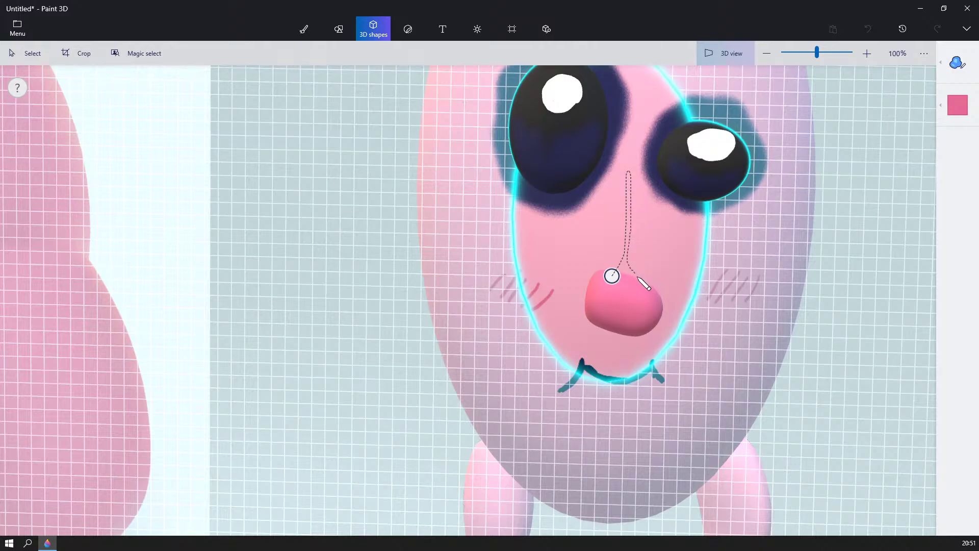
{"action": "left_click_drag", "start_coordinate": [615, 281], "coordinate": [613, 276]}
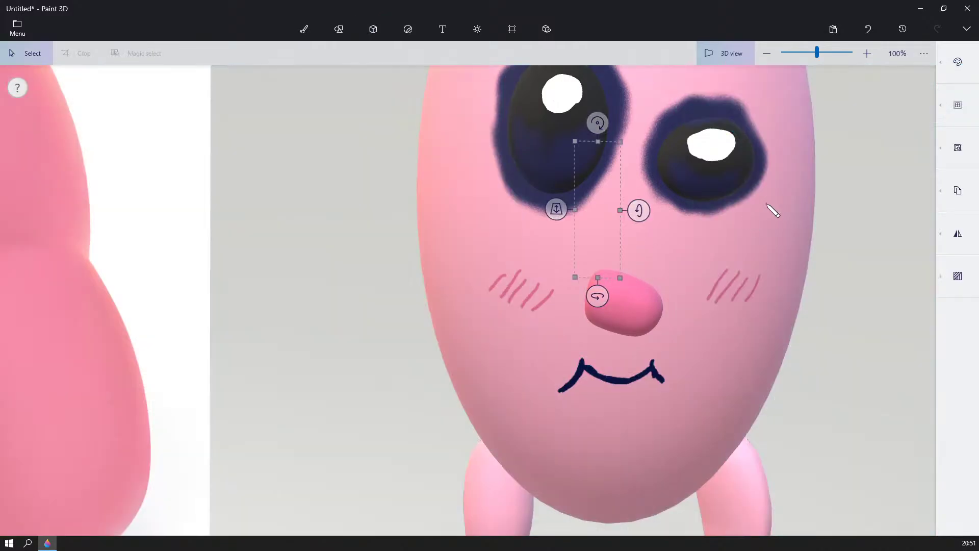
- Tilt the nose bridge slightly and move it against the face so its base meets the nose
{"action": "right_click_drag", "start_coordinate": [767, 204], "coordinate": [672, 237]}
{"action": "mouse_move", "coordinate": [629, 233]}
{"action": "left_mouse_down"}
{"action": "mouse_move", "coordinate": [607, 234]}
{"action": "mouse_move", "coordinate": [615, 219]}
{"action": "mouse_move", "coordinate": [602, 235]}
{"action": "left_mouse_up"}
{"action": "left_click", "coordinate": [608, 224]}
{"action": "right_click_drag", "start_coordinate": [642, 234], "coordinate": [729, 228]}
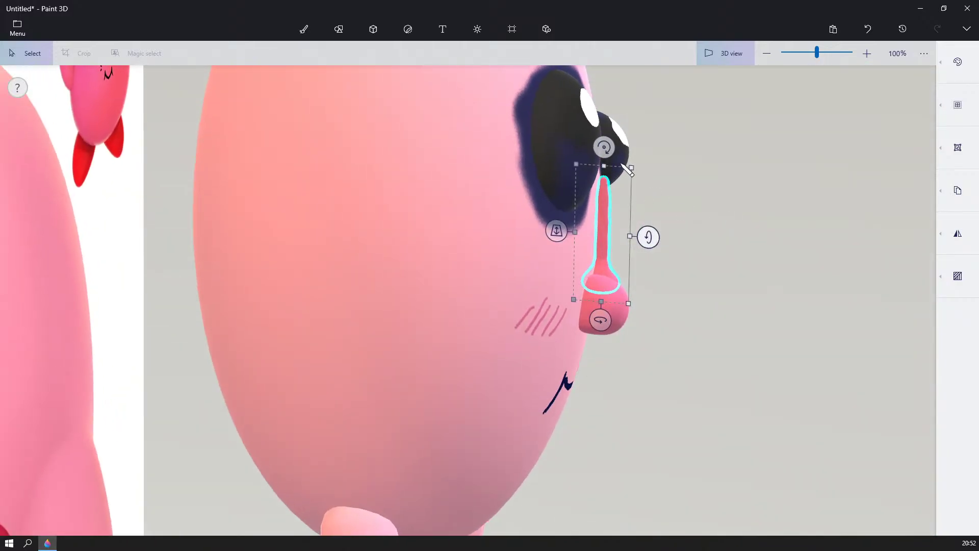
{"action": "left_click_drag", "start_coordinate": [604, 148], "coordinate": [612, 156]}
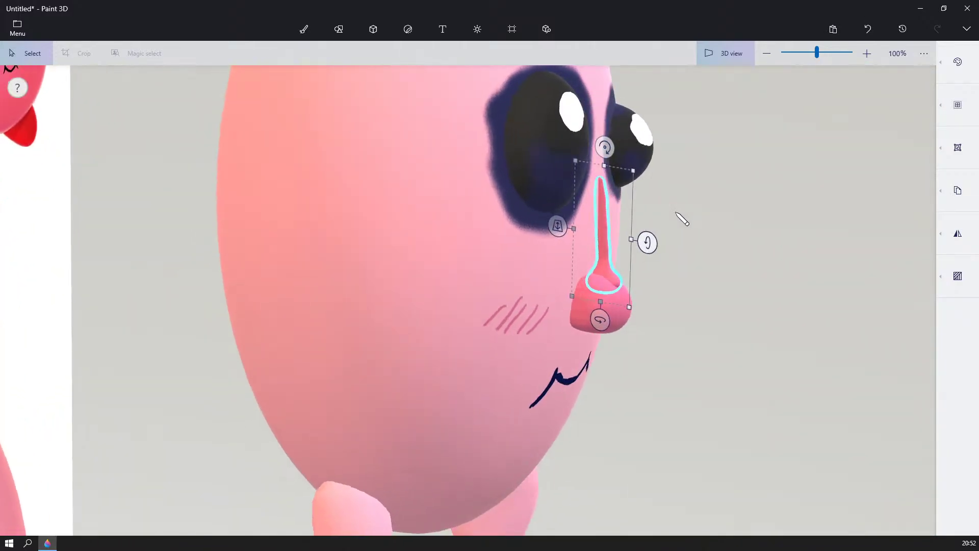
{"action": "left_click_drag", "start_coordinate": [610, 267], "coordinate": [602, 266]}
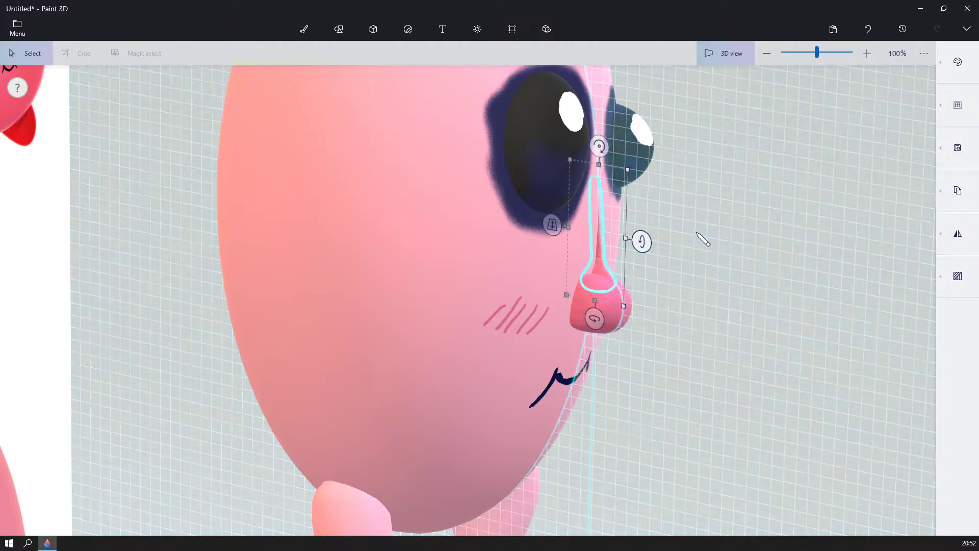
{"action": "mouse_move", "coordinate": [629, 224]}
{"action": "right_mouse_down"}
{"action": "mouse_move", "coordinate": [828, 218]}
{"action": "mouse_move", "coordinate": [793, 238]}
{"action": "right_mouse_up"}
{"action": "left_click", "coordinate": [829, 209]}
{"action": "scroll", "coordinate": [819, 191], "scroll_direction": "down", "scroll_amount": 2}
{"action": "scroll", "coordinate": [658, 277], "scroll_direction": "up", "scroll_amount": 2}
{"action": "right_click_drag", "start_coordinate": [662, 278], "coordinate": [688, 252]}
{"action": "scroll", "coordinate": [680, 272], "scroll_direction": "up", "scroll_amount": 1}
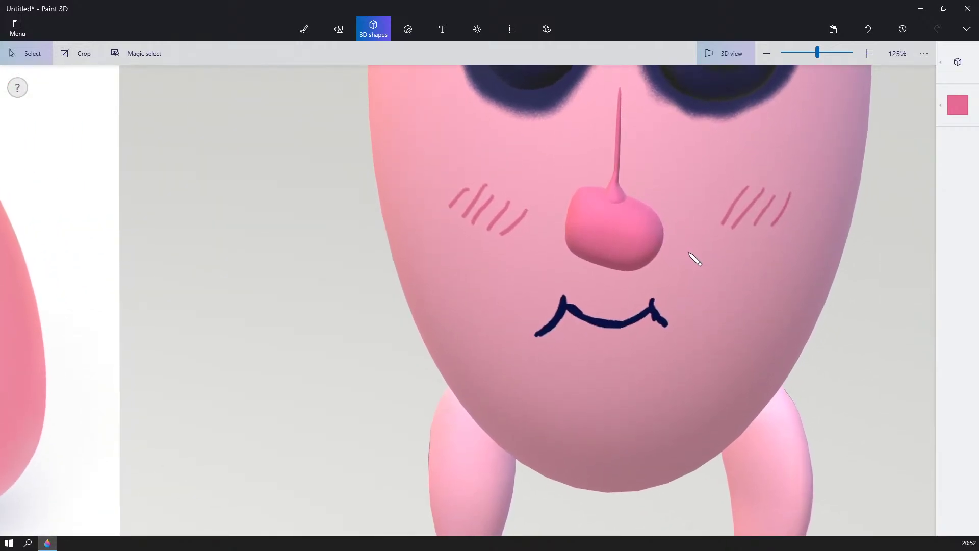
- Widen the nose bridge and shift it slightly down onto the nose
{"action": "left_click", "coordinate": [610, 182]}
{"action": "left_click", "coordinate": [617, 180]}
{"action": "left_click_drag", "start_coordinate": [647, 140], "coordinate": [659, 141]}
{"action": "left_click_drag", "start_coordinate": [590, 140], "coordinate": [566, 137]}
{"action": "left_click_drag", "start_coordinate": [611, 223], "coordinate": [620, 237]}
{"action": "left_click", "coordinate": [881, 317]}
{"action": "scroll", "coordinate": [884, 317], "scroll_direction": "down", "scroll_amount": 6}
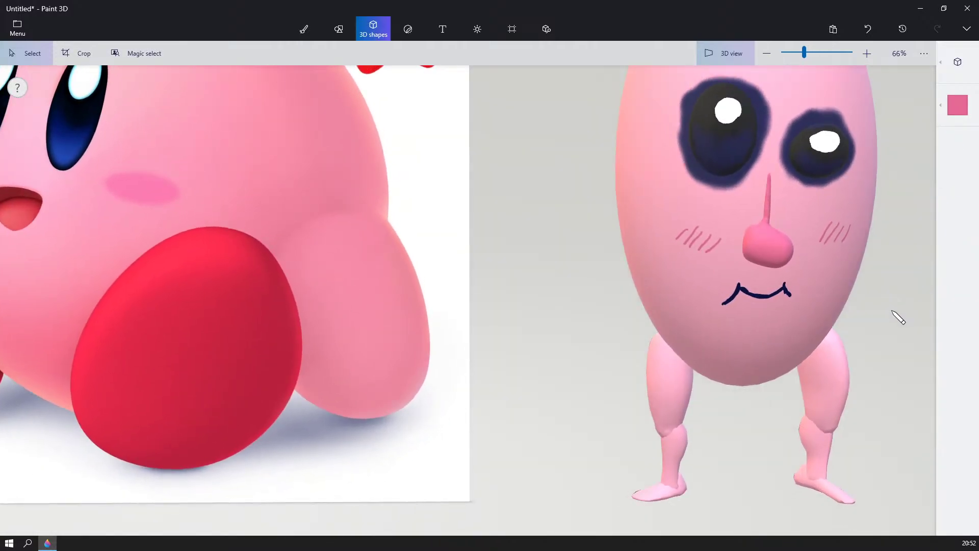
{"action": "scroll", "coordinate": [888, 311], "scroll_direction": "down", "scroll_amount": 5}
{"action": "mouse_move", "coordinate": [884, 312]}
{"action": "right_mouse_down"}
{"action": "mouse_move", "coordinate": [828, 306]}
{"action": "mouse_move", "coordinate": [876, 295]}
{"action": "right_mouse_up"}
{"action": "scroll", "coordinate": [850, 297], "scroll_direction": "up", "scroll_amount": 5}
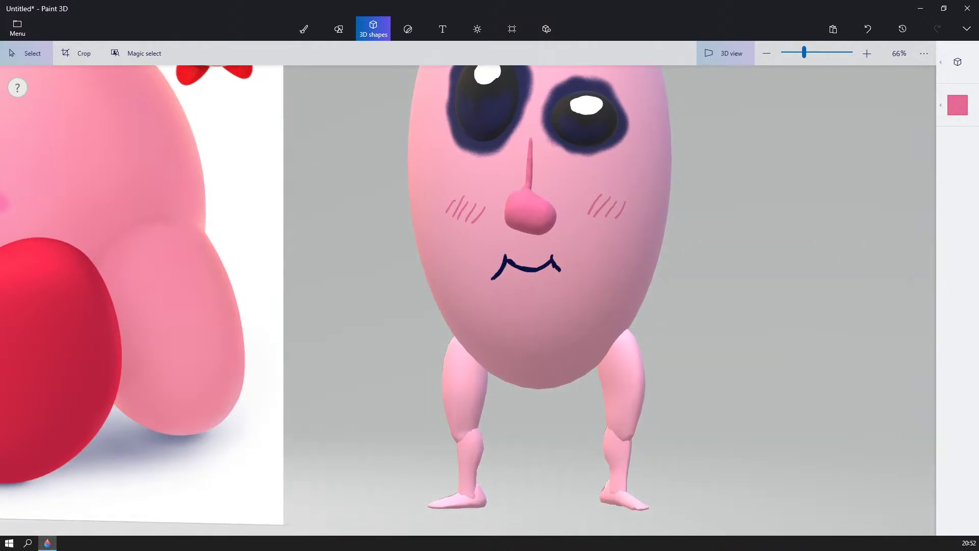
{"action": "scroll", "coordinate": [616, 275], "scroll_direction": "down", "scroll_amount": 5}
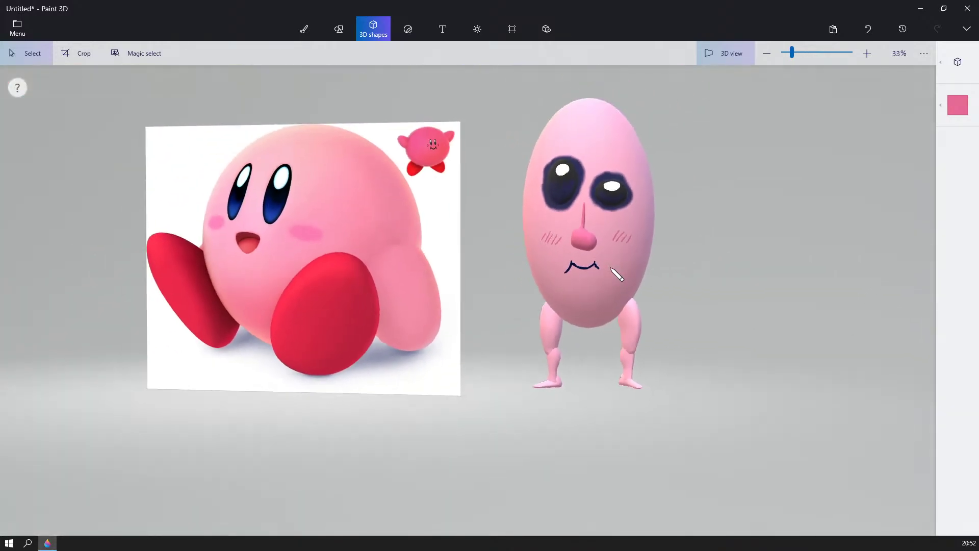
{"action": "right_click_drag", "start_coordinate": [614, 271], "coordinate": [661, 277]}
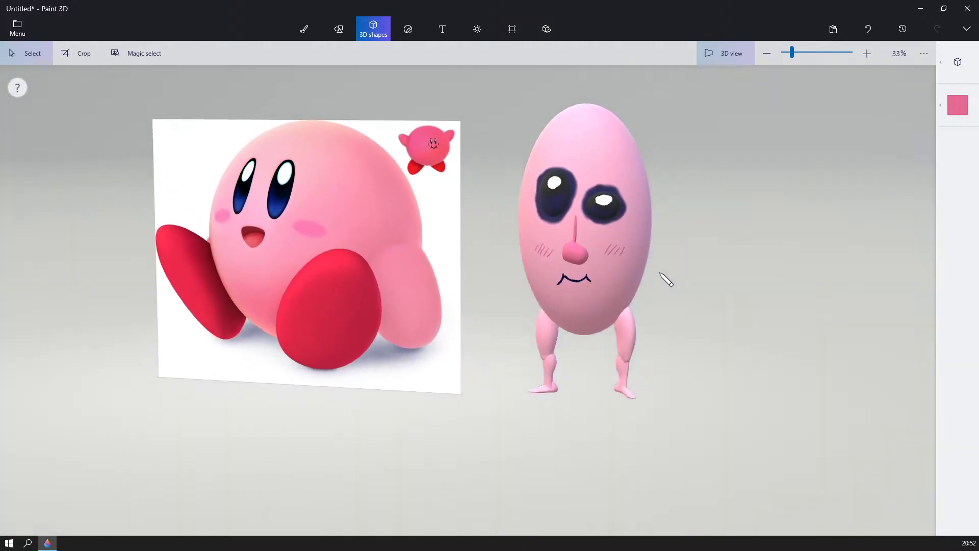
- Choose red with the Marker brush and draw a line across the toe area on top of one foot
{"action": "scroll", "coordinate": [662, 278], "scroll_direction": "up", "scroll_amount": 8}
{"action": "right_click_drag", "start_coordinate": [437, 384], "coordinate": [637, 419]}
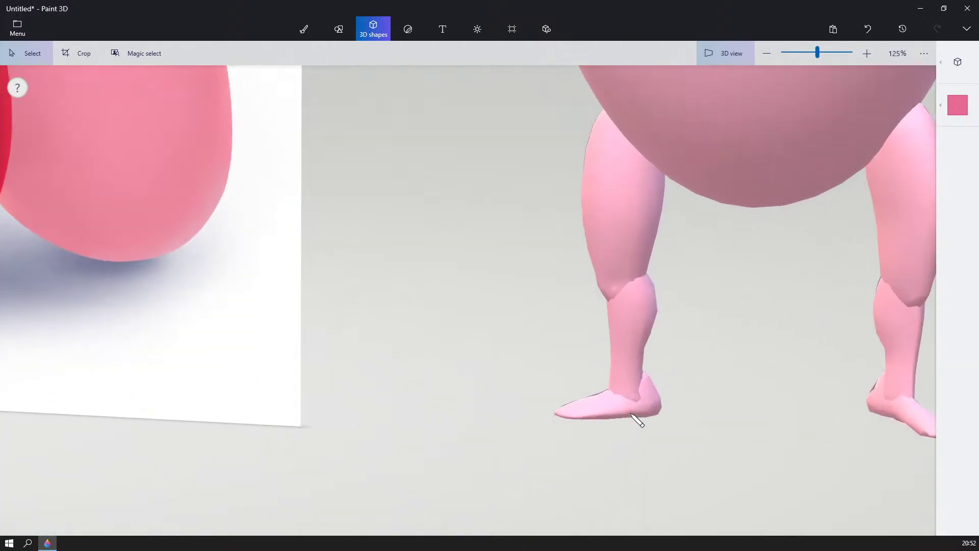
{"action": "scroll", "coordinate": [656, 411], "scroll_direction": "up", "scroll_amount": 5}
{"action": "left_click", "coordinate": [968, 115]}
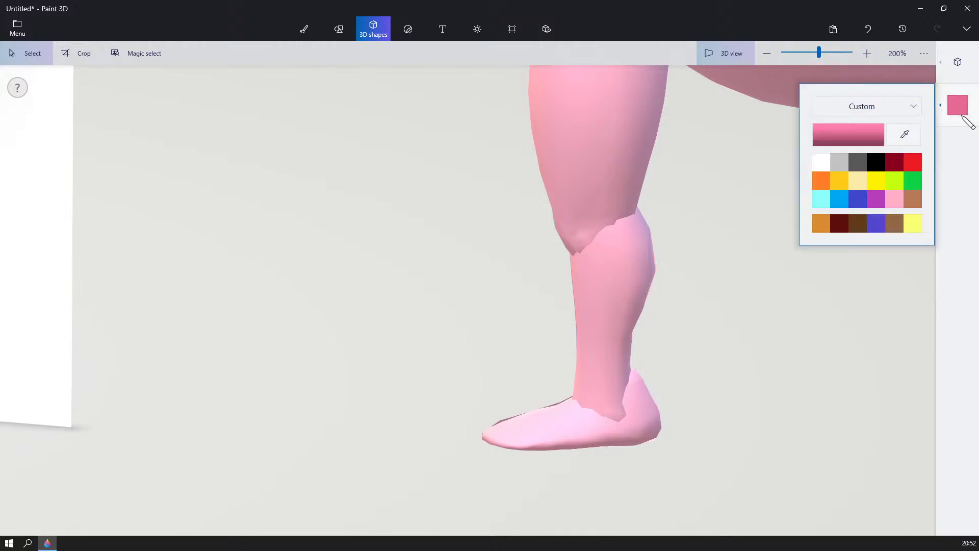
{"action": "left_click", "coordinate": [913, 162]}
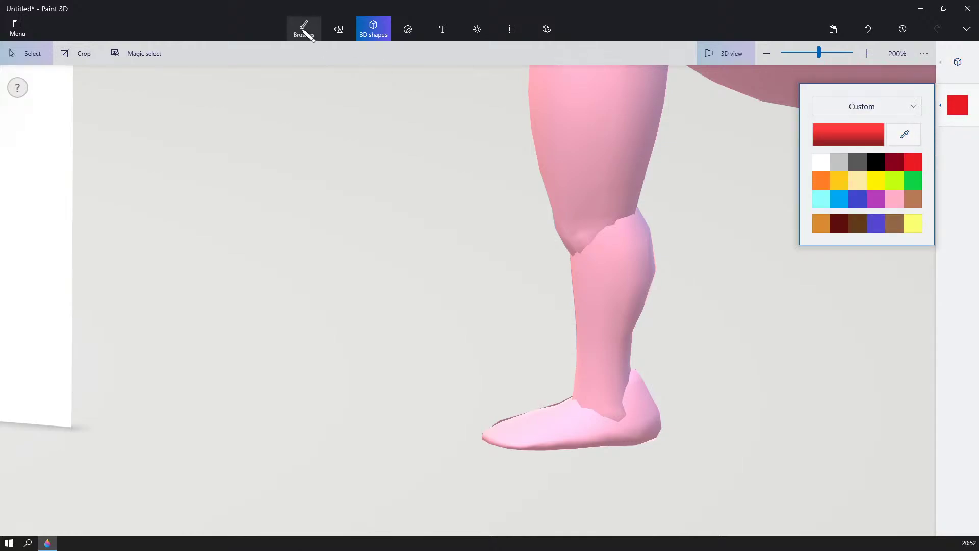
{"action": "left_click", "coordinate": [304, 28]}
{"action": "left_click", "coordinate": [957, 63]}
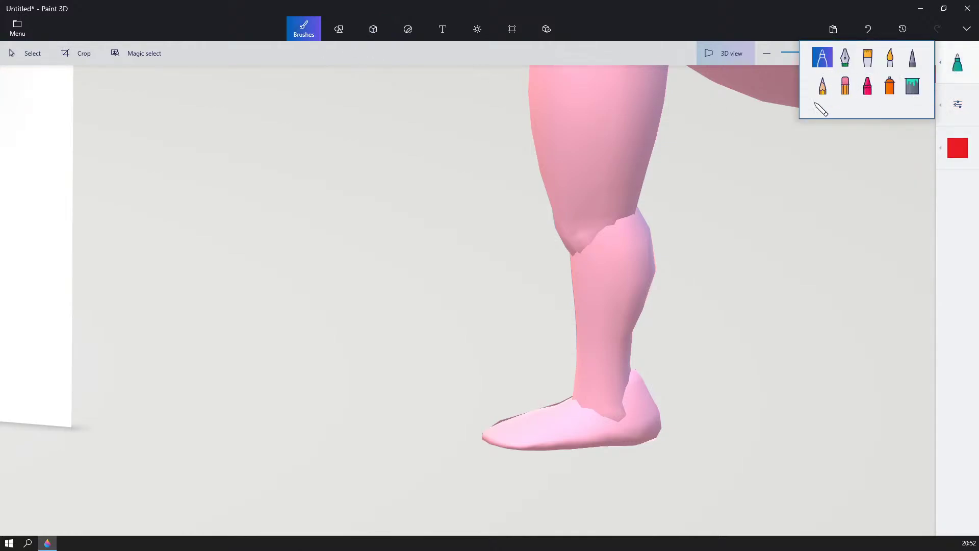
{"action": "mouse_move", "coordinate": [550, 401]}
{"action": "right_mouse_down"}
{"action": "mouse_move", "coordinate": [544, 415]}
{"action": "mouse_move", "coordinate": [625, 443]}
{"action": "right_mouse_up"}
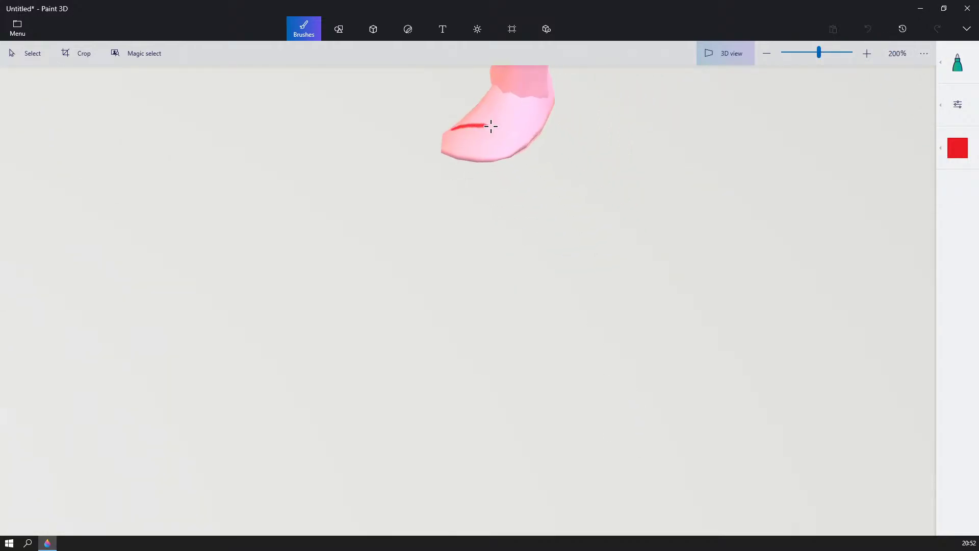
{"action": "left_click_drag", "start_coordinate": [491, 126], "coordinate": [529, 136]}
- Continue the red toe line down the inner side of the foot and across underneath the sole
{"action": "right_click_drag", "start_coordinate": [597, 206], "coordinate": [594, 199]}
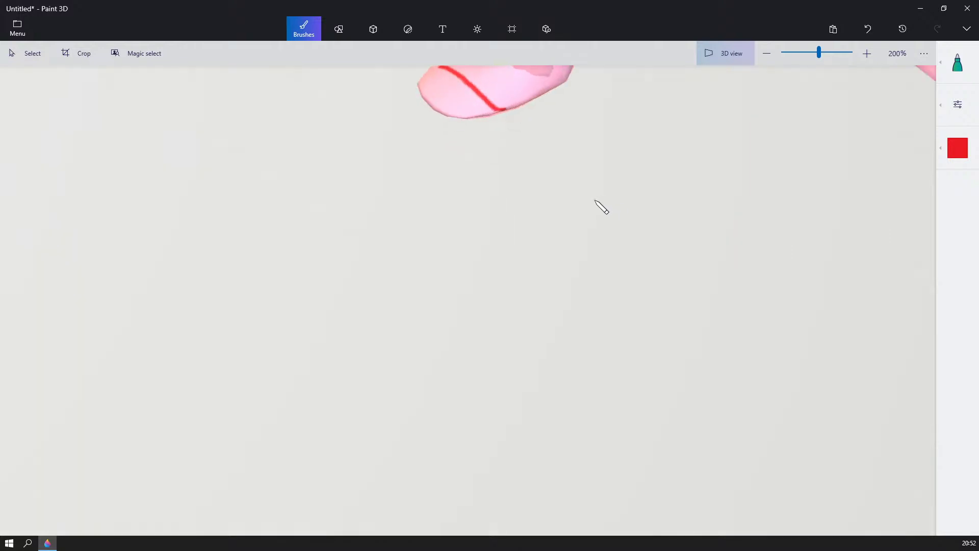
{"action": "middle_click_drag", "start_coordinate": [594, 199], "coordinate": [632, 459]}
{"action": "scroll", "coordinate": [633, 458], "scroll_direction": "up", "scroll_amount": 2}
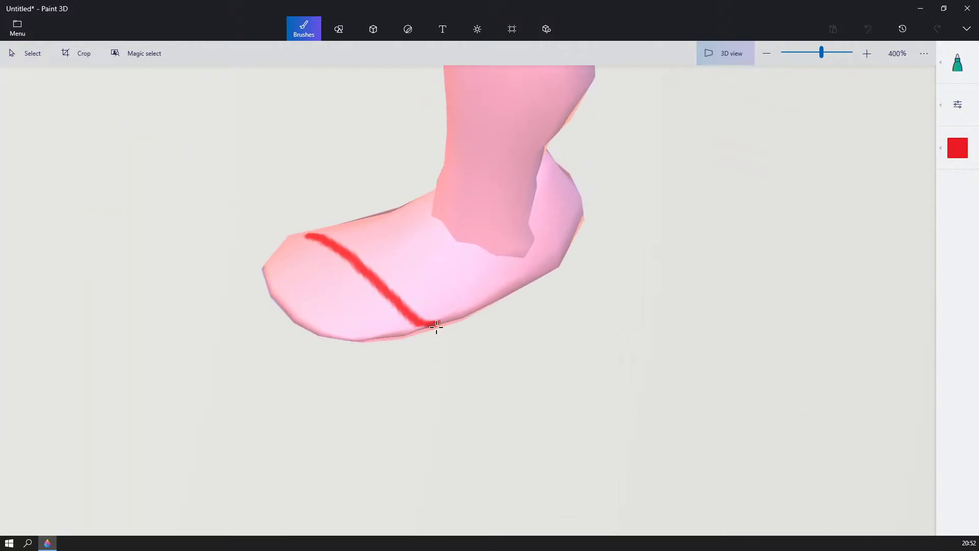
{"action": "mouse_move", "coordinate": [427, 312]}
{"action": "right_mouse_down"}
{"action": "mouse_move", "coordinate": [451, 291]}
{"action": "mouse_move", "coordinate": [709, 228]}
{"action": "right_mouse_up"}
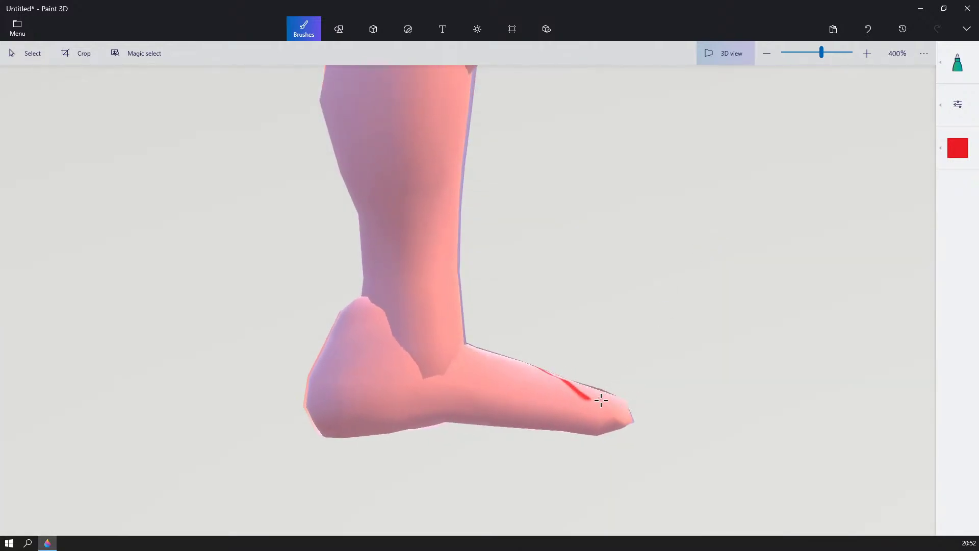
{"action": "left_click_drag", "start_coordinate": [586, 399], "coordinate": [568, 436]}
{"action": "right_click_drag", "start_coordinate": [569, 435], "coordinate": [616, 275]}
{"action": "mouse_move", "coordinate": [603, 274]}
{"action": "left_mouse_down"}
{"action": "mouse_move", "coordinate": [537, 290]}
{"action": "mouse_move", "coordinate": [451, 286]}
{"action": "left_mouse_up"}
- Draw a red ring with the Marker all the way around the leg just above the ankle
{"action": "mouse_move", "coordinate": [678, 229]}
{"action": "left_mouse_down"}
{"action": "mouse_move", "coordinate": [577, 301]}
{"action": "mouse_move", "coordinate": [419, 301]}
{"action": "left_mouse_up"}
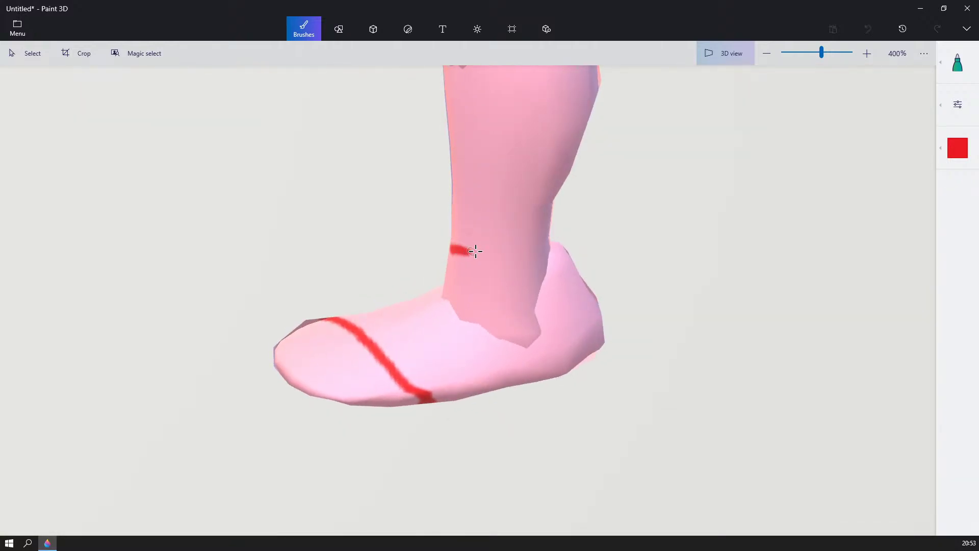
{"action": "left_click_drag", "start_coordinate": [448, 263], "coordinate": [572, 259]}
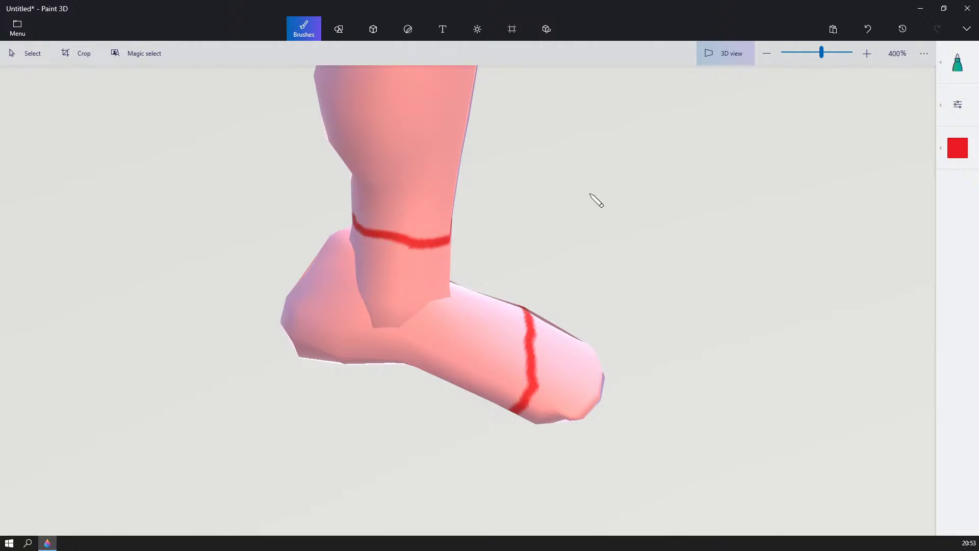
{"action": "mouse_move", "coordinate": [596, 200]}
{"action": "left_mouse_down"}
{"action": "mouse_move", "coordinate": [439, 188]}
{"action": "mouse_move", "coordinate": [407, 148]}
{"action": "mouse_move", "coordinate": [352, 177]}
{"action": "mouse_move", "coordinate": [256, 170]}
{"action": "mouse_move", "coordinate": [234, 179]}
{"action": "mouse_move", "coordinate": [242, 198]}
{"action": "left_mouse_up"}
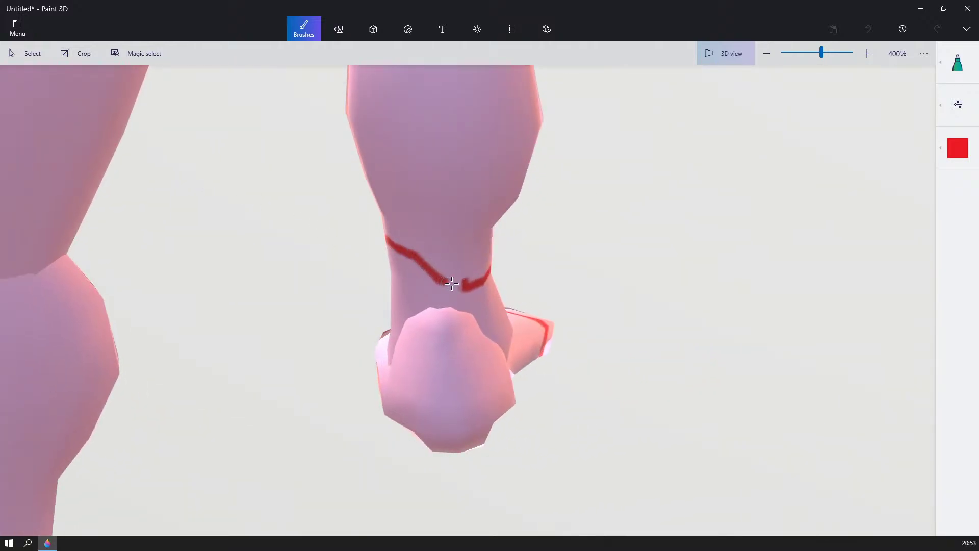
{"action": "mouse_move", "coordinate": [469, 285]}
{"action": "left_mouse_down"}
{"action": "mouse_move", "coordinate": [512, 251]}
{"action": "mouse_move", "coordinate": [415, 262]}
{"action": "mouse_move", "coordinate": [377, 248]}
{"action": "mouse_move", "coordinate": [395, 284]}
{"action": "left_mouse_up"}
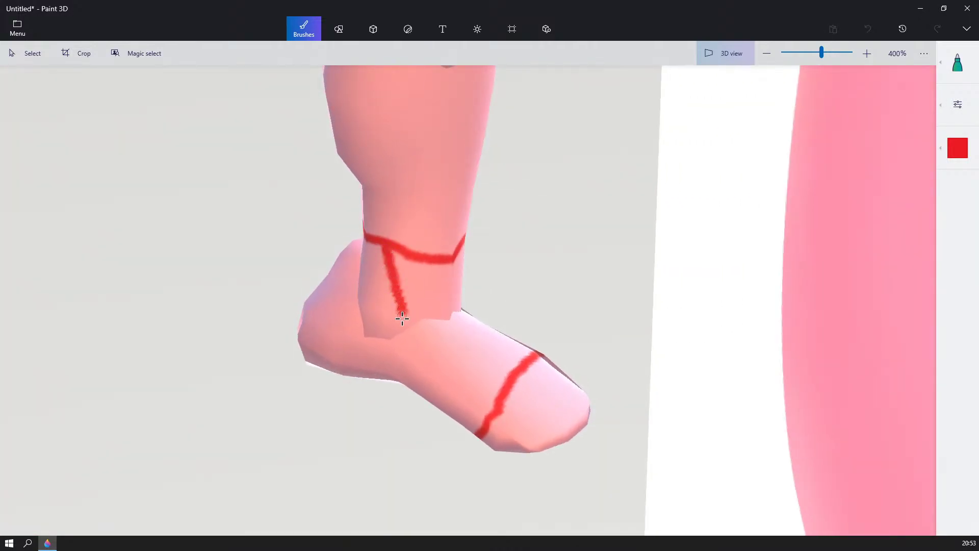
- Draw red dividing lines from the ankle ring down both sides, across the instep and under the middle of the foot
{"action": "mouse_move", "coordinate": [469, 326]}
{"action": "left_mouse_down"}
{"action": "mouse_move", "coordinate": [476, 306]}
{"action": "mouse_move", "coordinate": [362, 289]}
{"action": "mouse_move", "coordinate": [377, 285]}
{"action": "left_mouse_up"}
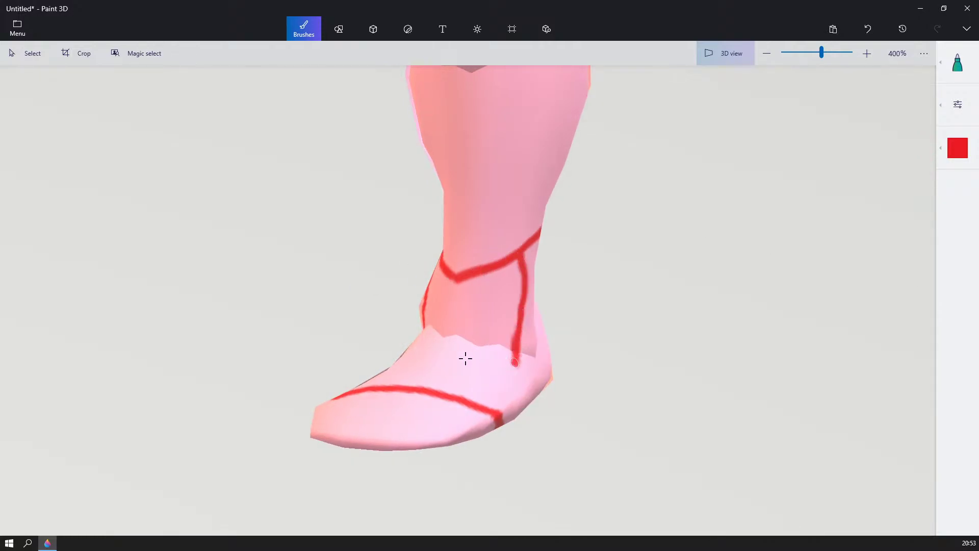
{"action": "left_click_drag", "start_coordinate": [465, 358], "coordinate": [595, 382]}
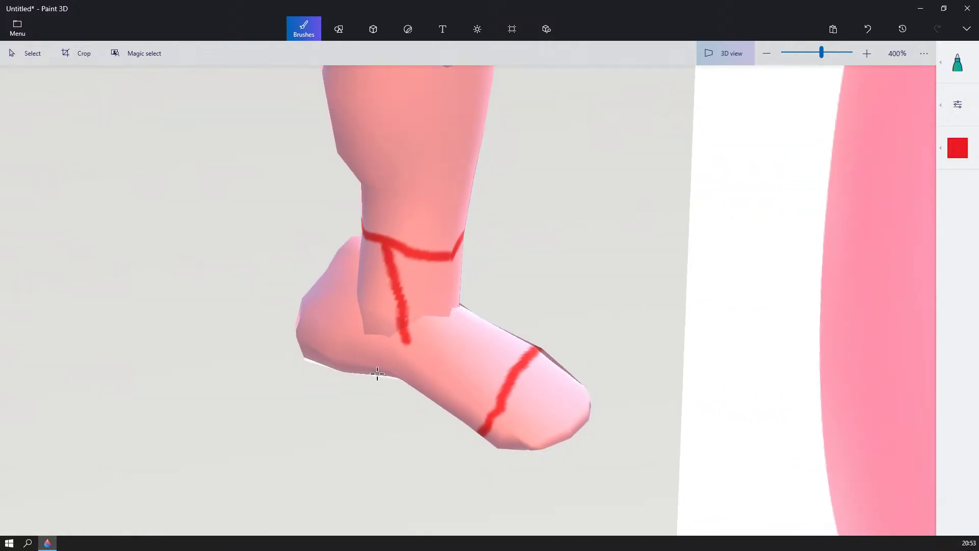
{"action": "mouse_move", "coordinate": [459, 313]}
{"action": "left_mouse_down"}
{"action": "mouse_move", "coordinate": [507, 299]}
{"action": "mouse_move", "coordinate": [378, 306]}
{"action": "mouse_move", "coordinate": [509, 333]}
{"action": "mouse_move", "coordinate": [512, 356]}
{"action": "left_mouse_up"}
{"action": "left_click_drag", "start_coordinate": [428, 389], "coordinate": [714, 261]}
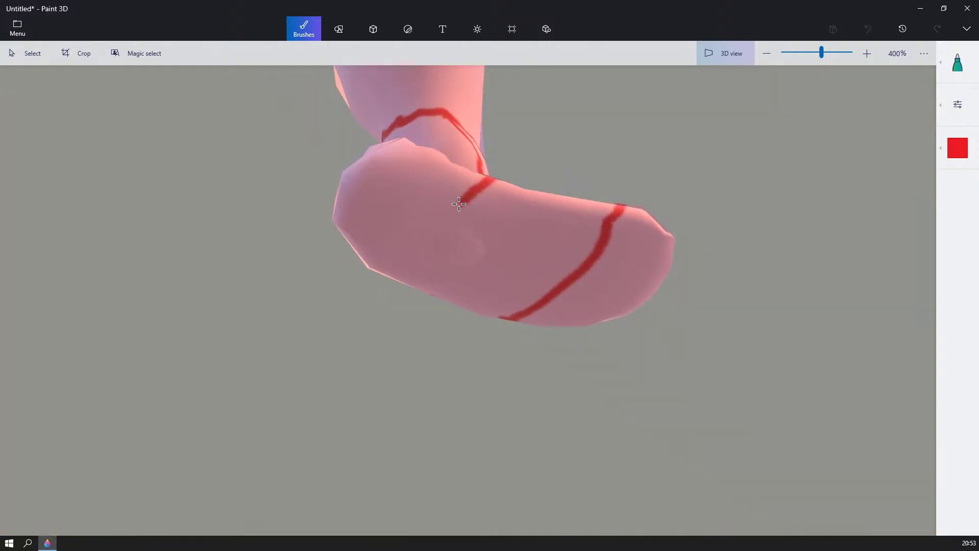
{"action": "mouse_move", "coordinate": [413, 252]}
{"action": "left_mouse_down"}
{"action": "mouse_move", "coordinate": [485, 251]}
{"action": "mouse_move", "coordinate": [567, 306]}
{"action": "mouse_move", "coordinate": [468, 317]}
{"action": "mouse_move", "coordinate": [523, 326]}
{"action": "left_mouse_up"}
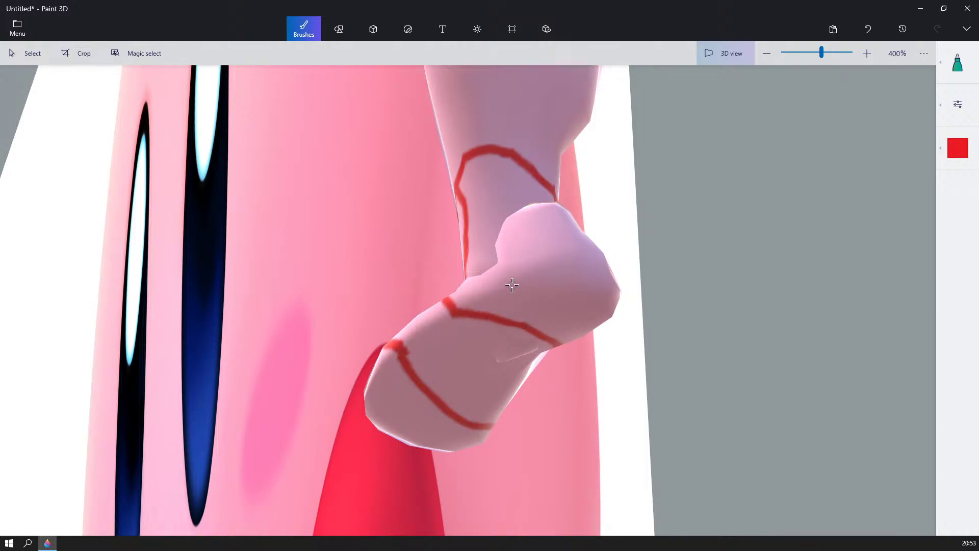
- Outline the edge of the sole in red from the toes around the heel
{"action": "scroll", "coordinate": [511, 285], "scroll_direction": "up", "scroll_amount": 1}
{"action": "scroll", "coordinate": [409, 308], "scroll_direction": "up", "scroll_amount": 1}
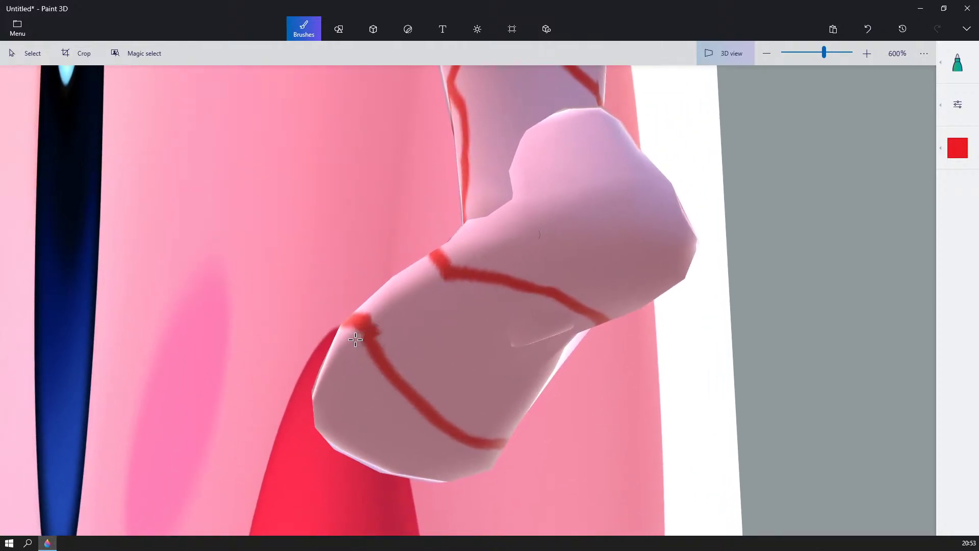
{"action": "mouse_move", "coordinate": [355, 339]}
{"action": "left_mouse_down"}
{"action": "mouse_move", "coordinate": [471, 258]}
{"action": "mouse_move", "coordinate": [543, 226]}
{"action": "mouse_move", "coordinate": [621, 213]}
{"action": "mouse_move", "coordinate": [670, 229]}
{"action": "left_mouse_up"}
{"action": "mouse_move", "coordinate": [685, 249]}
{"action": "right_mouse_down"}
{"action": "mouse_move", "coordinate": [577, 250]}
{"action": "mouse_move", "coordinate": [453, 284]}
{"action": "right_mouse_up"}
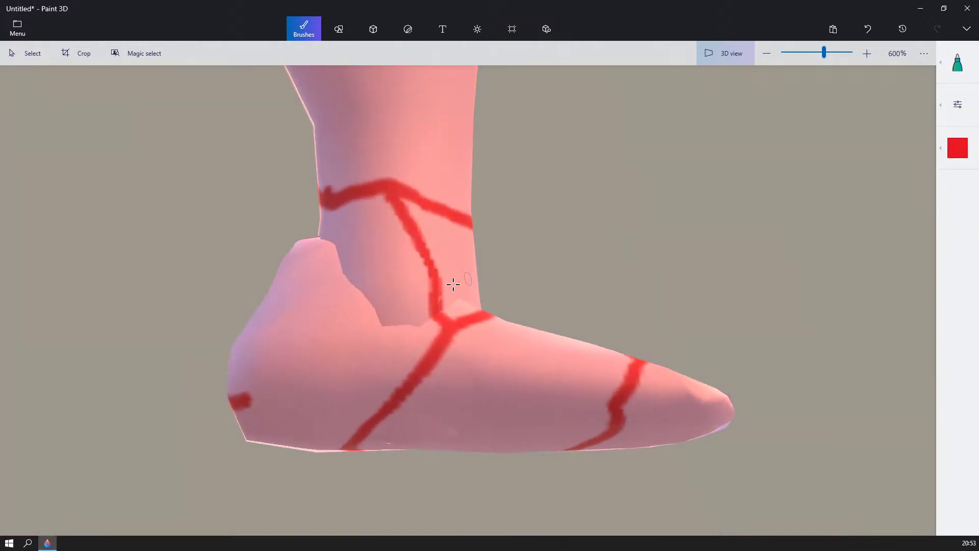
{"action": "mouse_move", "coordinate": [243, 401]}
{"action": "left_mouse_down"}
{"action": "mouse_move", "coordinate": [314, 380]}
{"action": "mouse_move", "coordinate": [387, 377]}
{"action": "mouse_move", "coordinate": [711, 403]}
{"action": "left_mouse_up"}
{"action": "right_click_drag", "start_coordinate": [711, 403], "coordinate": [508, 396]}
{"action": "mouse_move", "coordinate": [385, 301]}
{"action": "left_mouse_down"}
{"action": "mouse_move", "coordinate": [520, 296]}
{"action": "mouse_move", "coordinate": [575, 325]}
{"action": "left_mouse_up"}
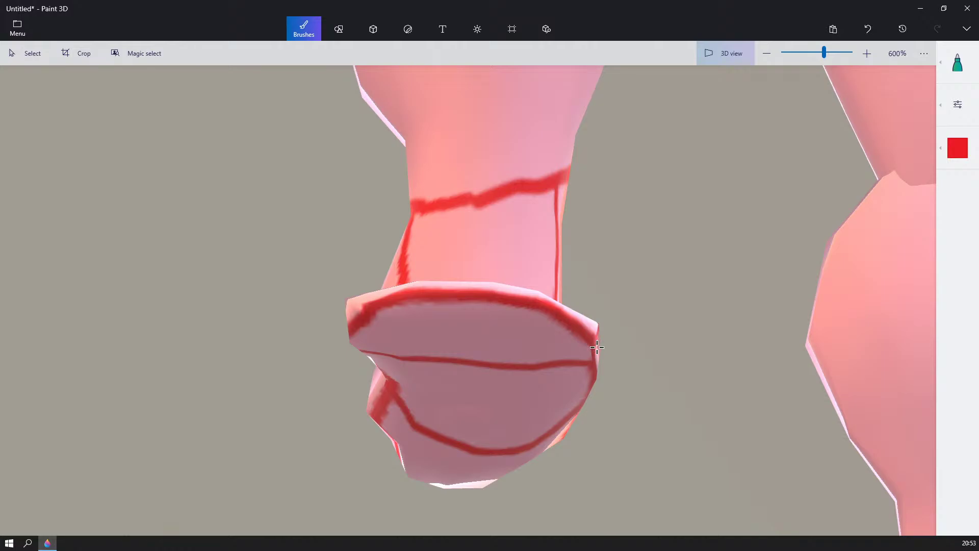
{"action": "mouse_move", "coordinate": [597, 348]}
{"action": "right_mouse_down"}
{"action": "mouse_move", "coordinate": [574, 323]}
{"action": "mouse_move", "coordinate": [546, 341]}
{"action": "mouse_move", "coordinate": [551, 321]}
{"action": "right_mouse_up"}
- Fill the outlined toe section of the sole with solid red
{"action": "left_click", "coordinate": [959, 63]}
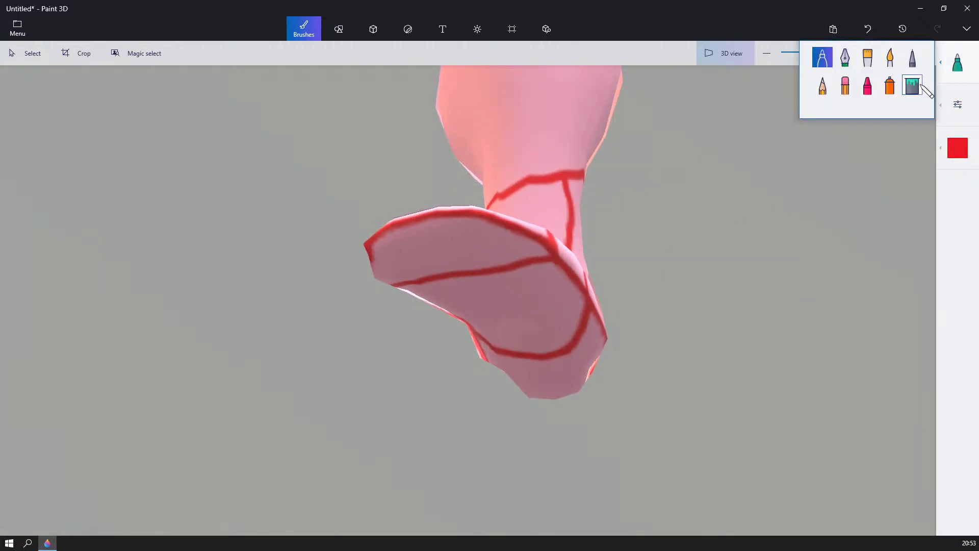
{"action": "left_click", "coordinate": [921, 85]}
{"action": "left_click", "coordinate": [455, 245]}
- Try filling the middle section of the sole with red, then undo the last two fills
{"action": "left_click", "coordinate": [504, 299]}
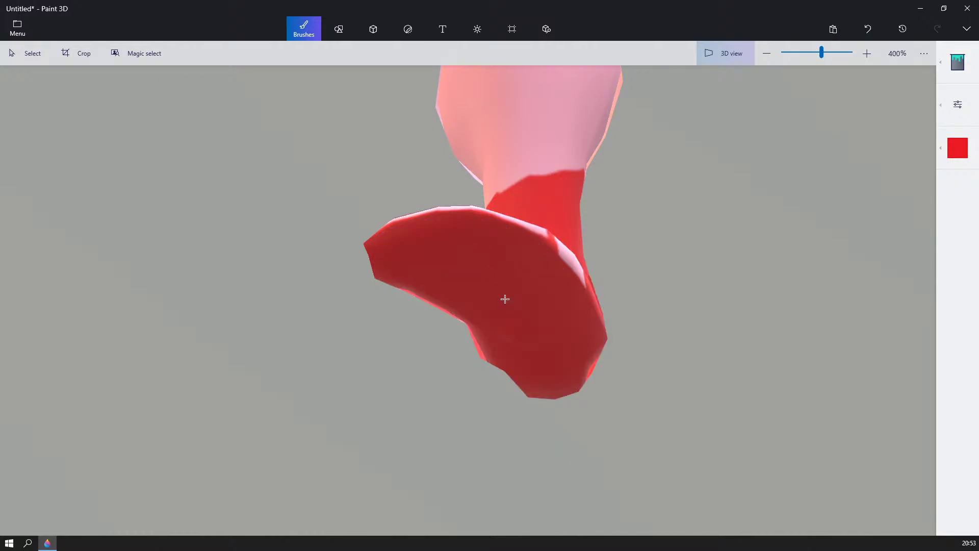
{"action": "right_click_drag", "start_coordinate": [602, 243], "coordinate": [605, 208]}
{"action": "left_click", "coordinate": [868, 29]}
{"action": "left_click", "coordinate": [868, 30]}
- Switch back to the Marker with a thicker stroke and paint red over the middle section of the sole
{"action": "middle_click_drag", "start_coordinate": [606, 207], "coordinate": [663, 330]}
{"action": "scroll", "coordinate": [663, 330], "scroll_direction": "up", "scroll_amount": 1}
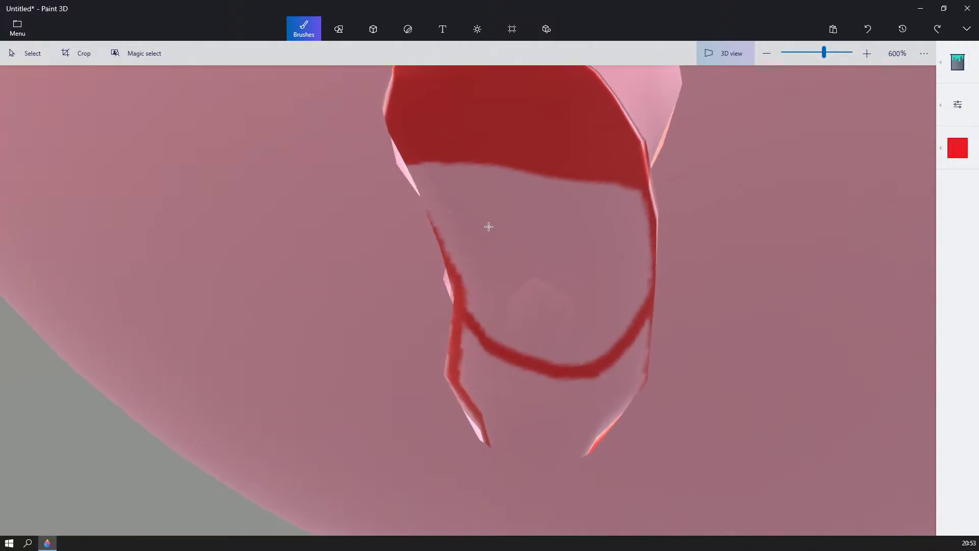
{"action": "mouse_move", "coordinate": [487, 225]}
{"action": "right_mouse_down"}
{"action": "mouse_move", "coordinate": [636, 247]}
{"action": "mouse_move", "coordinate": [705, 234]}
{"action": "right_mouse_up"}
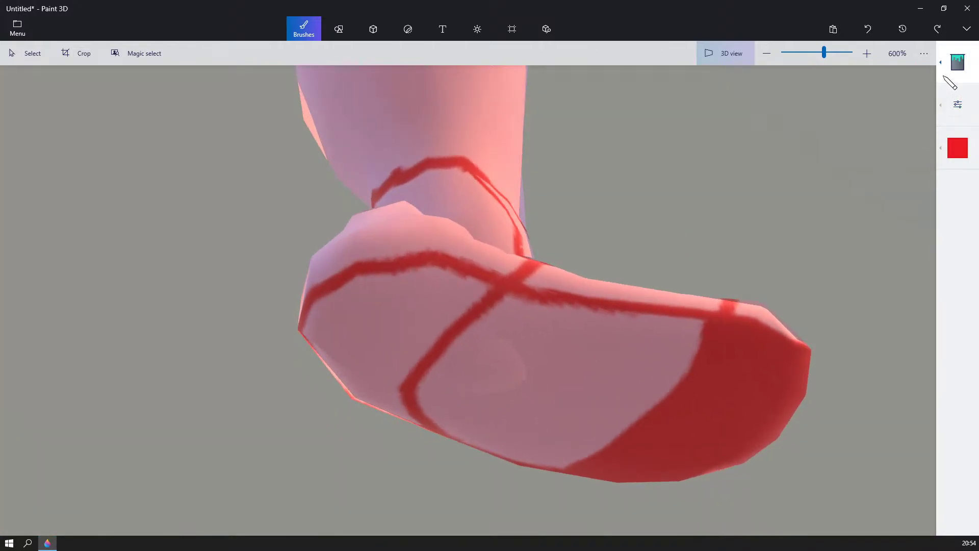
{"action": "left_click", "coordinate": [957, 63]}
{"action": "left_click", "coordinate": [821, 57]}
{"action": "left_click", "coordinate": [957, 104]}
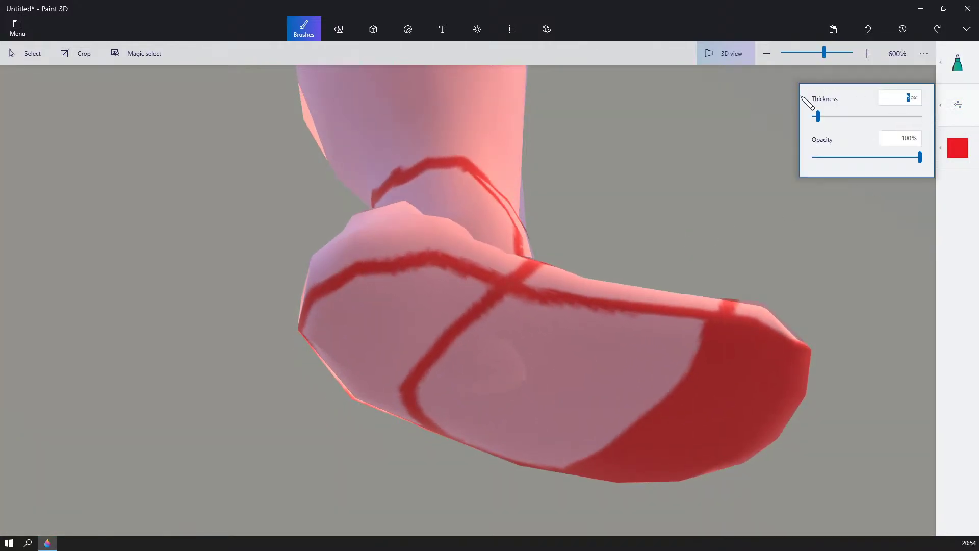
{"action": "left_click", "coordinate": [694, 332]}
{"action": "mouse_move", "coordinate": [695, 332]}
{"action": "left_mouse_down"}
{"action": "mouse_move", "coordinate": [570, 327]}
{"action": "mouse_move", "coordinate": [695, 322]}
{"action": "left_mouse_up"}
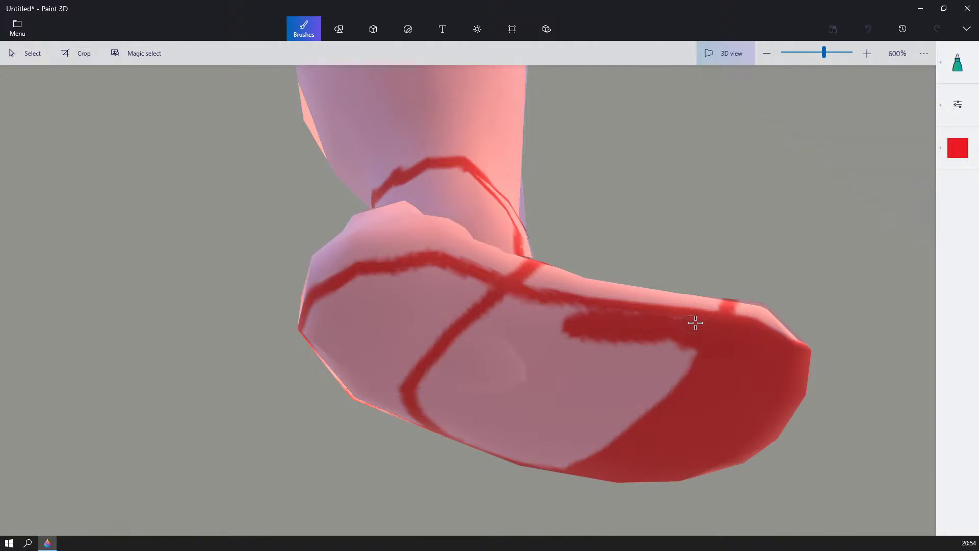
{"action": "mouse_move", "coordinate": [606, 316]}
{"action": "left_mouse_down"}
{"action": "mouse_move", "coordinate": [511, 306]}
{"action": "mouse_move", "coordinate": [455, 351]}
{"action": "mouse_move", "coordinate": [424, 395]}
{"action": "left_mouse_up"}
{"action": "mouse_move", "coordinate": [657, 334]}
{"action": "left_mouse_down"}
{"action": "mouse_move", "coordinate": [659, 415]}
{"action": "mouse_move", "coordinate": [610, 336]}
{"action": "mouse_move", "coordinate": [622, 362]}
{"action": "left_mouse_up"}
- Paint over the remaining pink gaps in the middle of the sole with the red Marker
{"action": "mouse_move", "coordinate": [640, 389]}
{"action": "right_mouse_down"}
{"action": "mouse_move", "coordinate": [673, 338]}
{"action": "mouse_move", "coordinate": [634, 290]}
{"action": "mouse_move", "coordinate": [570, 349]}
{"action": "right_mouse_up"}
{"action": "mouse_move", "coordinate": [542, 322]}
{"action": "left_mouse_down"}
{"action": "mouse_move", "coordinate": [530, 343]}
{"action": "mouse_move", "coordinate": [548, 386]}
{"action": "mouse_move", "coordinate": [585, 425]}
{"action": "mouse_move", "coordinate": [645, 452]}
{"action": "mouse_move", "coordinate": [710, 389]}
{"action": "mouse_move", "coordinate": [710, 326]}
{"action": "mouse_move", "coordinate": [656, 275]}
{"action": "mouse_move", "coordinate": [589, 300]}
{"action": "mouse_move", "coordinate": [541, 336]}
{"action": "mouse_move", "coordinate": [564, 388]}
{"action": "mouse_move", "coordinate": [617, 420]}
{"action": "mouse_move", "coordinate": [556, 338]}
{"action": "mouse_move", "coordinate": [536, 367]}
{"action": "left_mouse_up"}
{"action": "mouse_move", "coordinate": [581, 282]}
{"action": "left_mouse_down"}
{"action": "mouse_move", "coordinate": [601, 433]}
{"action": "mouse_move", "coordinate": [604, 408]}
{"action": "mouse_move", "coordinate": [678, 430]}
{"action": "mouse_move", "coordinate": [581, 339]}
{"action": "mouse_move", "coordinate": [656, 293]}
{"action": "mouse_move", "coordinate": [636, 291]}
{"action": "mouse_move", "coordinate": [645, 312]}
{"action": "left_mouse_up"}
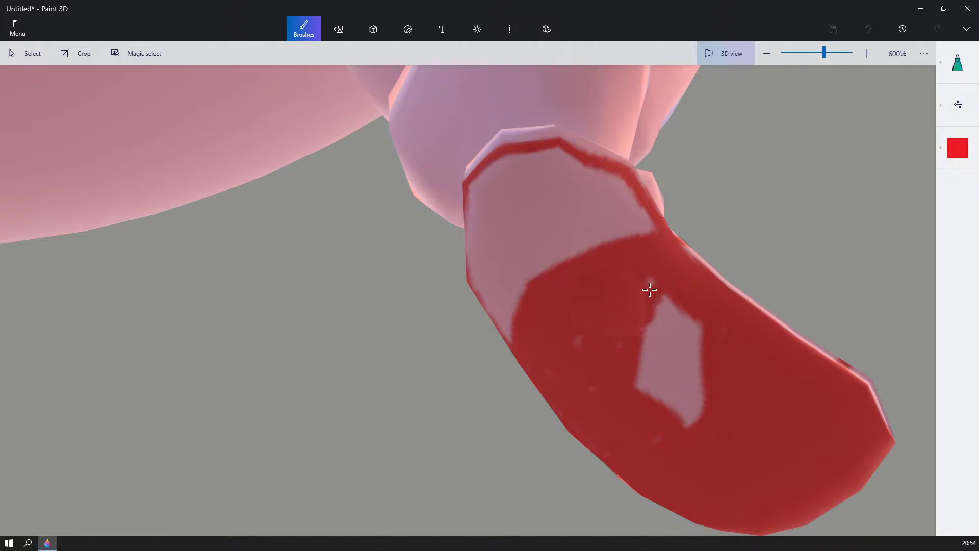
{"action": "mouse_move", "coordinate": [679, 265]}
{"action": "left_mouse_down"}
{"action": "mouse_move", "coordinate": [620, 349]}
{"action": "mouse_move", "coordinate": [679, 324]}
{"action": "mouse_move", "coordinate": [656, 376]}
{"action": "mouse_move", "coordinate": [627, 378]}
{"action": "mouse_move", "coordinate": [673, 395]}
{"action": "mouse_move", "coordinate": [683, 430]}
{"action": "left_mouse_up"}
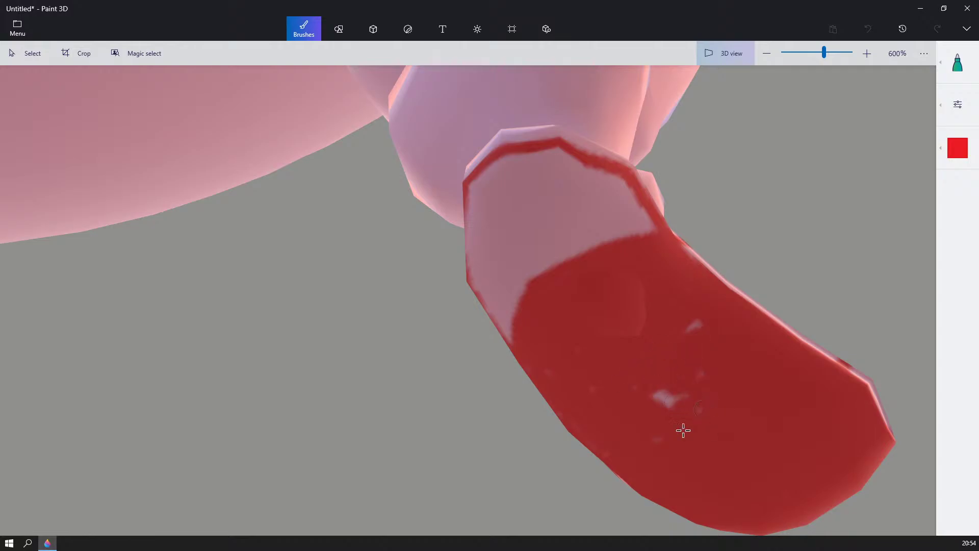
- Paint the heel section of the sole solid red, working inward from its outlined edge
{"action": "middle_click_drag", "start_coordinate": [643, 310], "coordinate": [730, 396]}
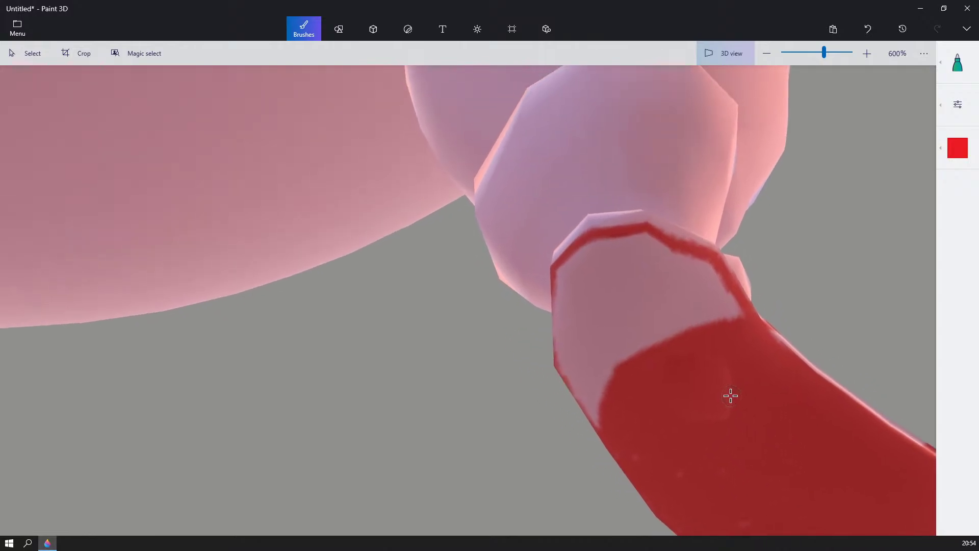
{"action": "left_click_drag", "start_coordinate": [737, 306], "coordinate": [706, 264]}
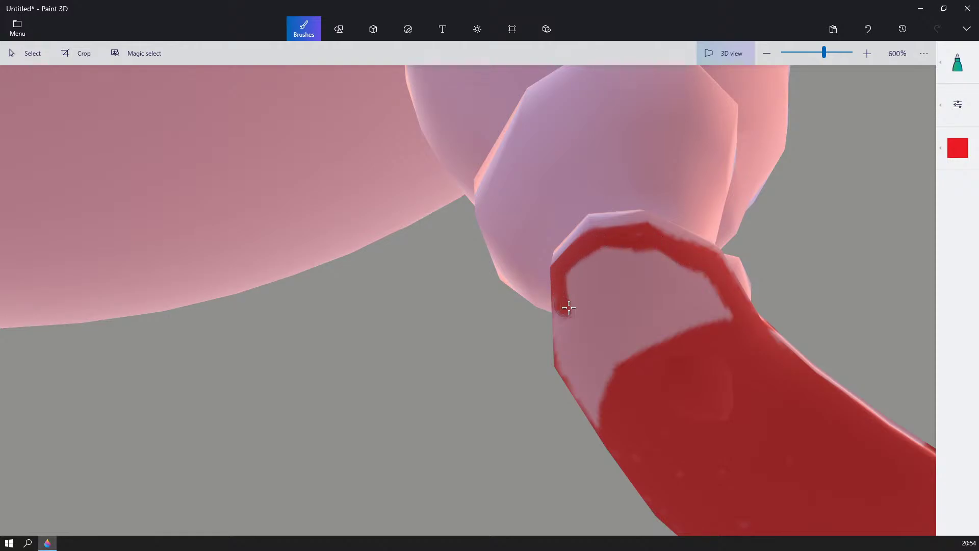
{"action": "mouse_move", "coordinate": [570, 320]}
{"action": "right_mouse_down"}
{"action": "mouse_move", "coordinate": [612, 324]}
{"action": "mouse_move", "coordinate": [653, 288]}
{"action": "right_mouse_up"}
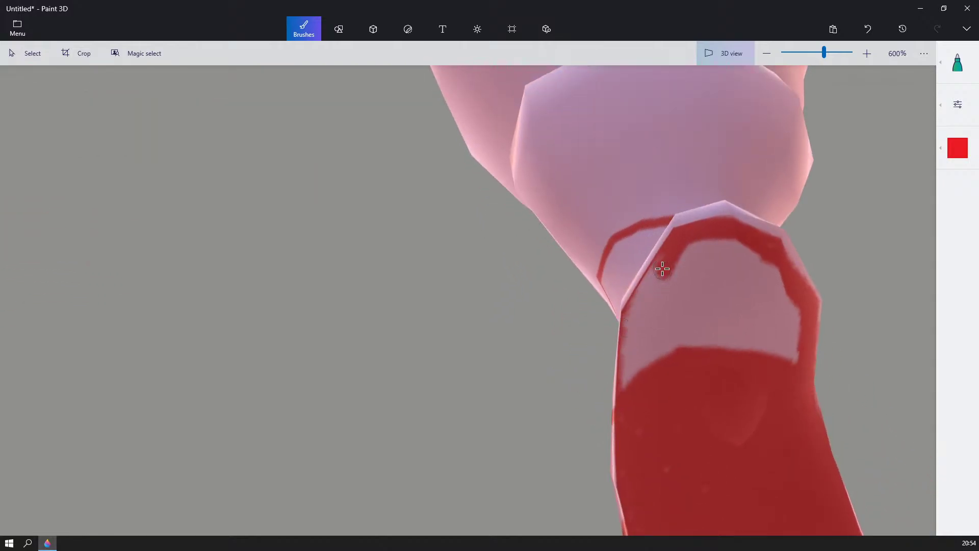
{"action": "mouse_move", "coordinate": [662, 269]}
{"action": "left_mouse_down"}
{"action": "mouse_move", "coordinate": [627, 321]}
{"action": "mouse_move", "coordinate": [629, 396]}
{"action": "mouse_move", "coordinate": [646, 332]}
{"action": "mouse_move", "coordinate": [666, 342]}
{"action": "mouse_move", "coordinate": [658, 374]}
{"action": "mouse_move", "coordinate": [706, 249]}
{"action": "mouse_move", "coordinate": [669, 301]}
{"action": "mouse_move", "coordinate": [752, 254]}
{"action": "mouse_move", "coordinate": [719, 246]}
{"action": "mouse_move", "coordinate": [774, 285]}
{"action": "left_mouse_up"}
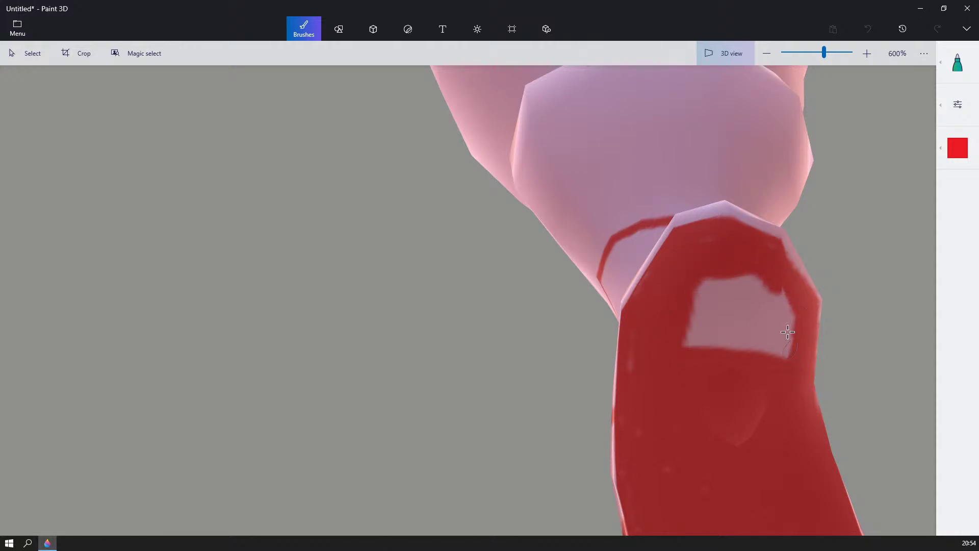
{"action": "mouse_move", "coordinate": [787, 332]}
{"action": "left_mouse_down"}
{"action": "mouse_move", "coordinate": [784, 347]}
{"action": "mouse_move", "coordinate": [763, 304]}
{"action": "mouse_move", "coordinate": [758, 339]}
{"action": "mouse_move", "coordinate": [740, 359]}
{"action": "mouse_move", "coordinate": [701, 353]}
{"action": "mouse_move", "coordinate": [690, 298]}
{"action": "left_mouse_up"}
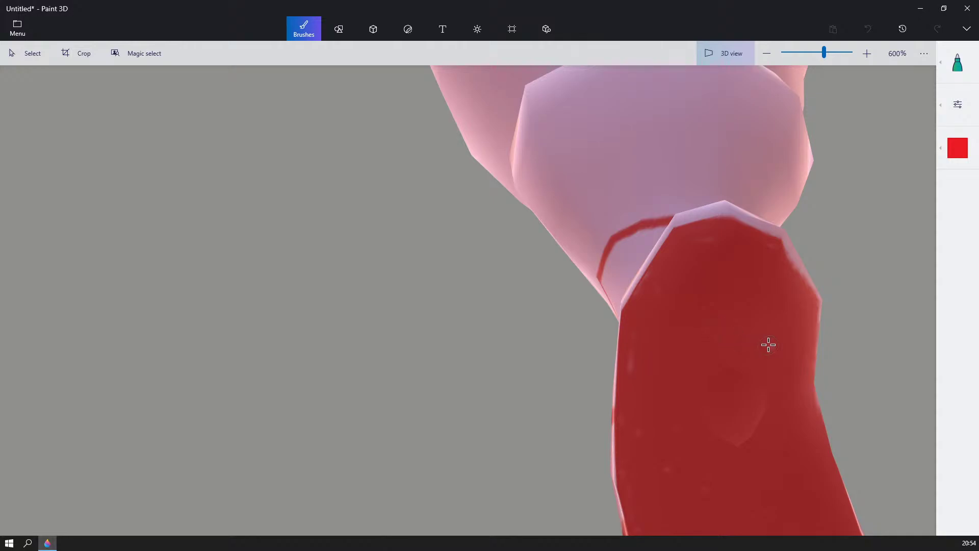
- Pick the foot's pink as the brush colour and darken it to hex e190aa
{"action": "scroll", "coordinate": [802, 341], "scroll_direction": "down", "scroll_amount": 10}
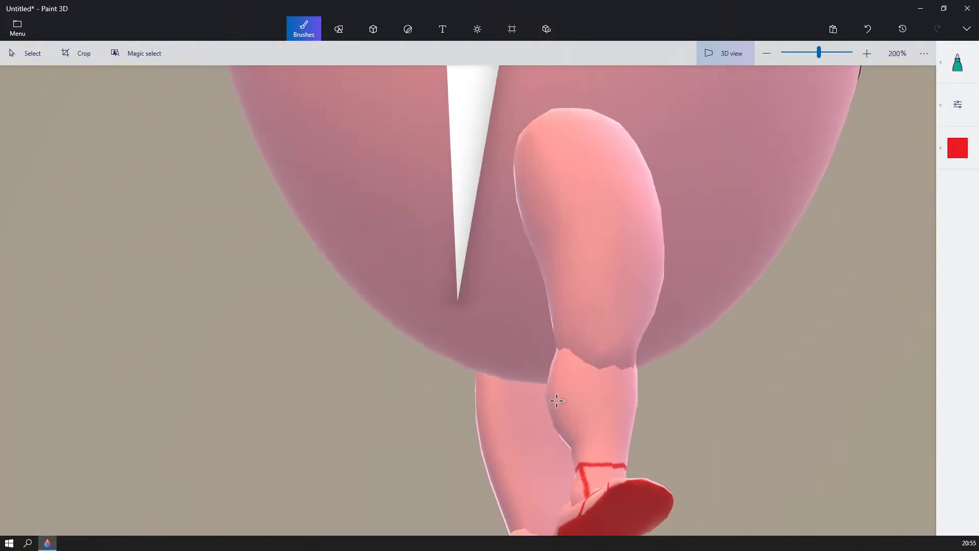
{"action": "scroll", "coordinate": [557, 400], "scroll_direction": "down", "scroll_amount": 6}
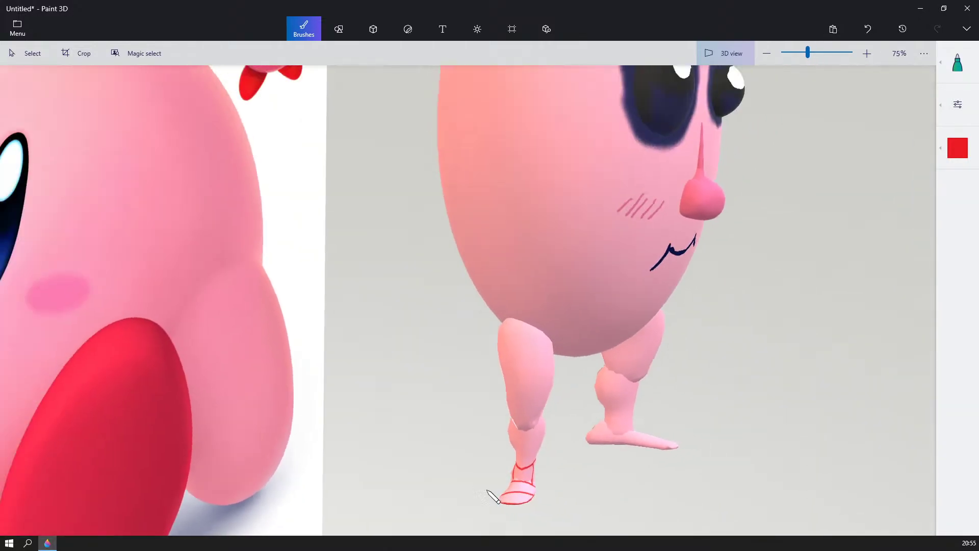
{"action": "left_click_drag", "start_coordinate": [492, 496], "coordinate": [312, 474]}
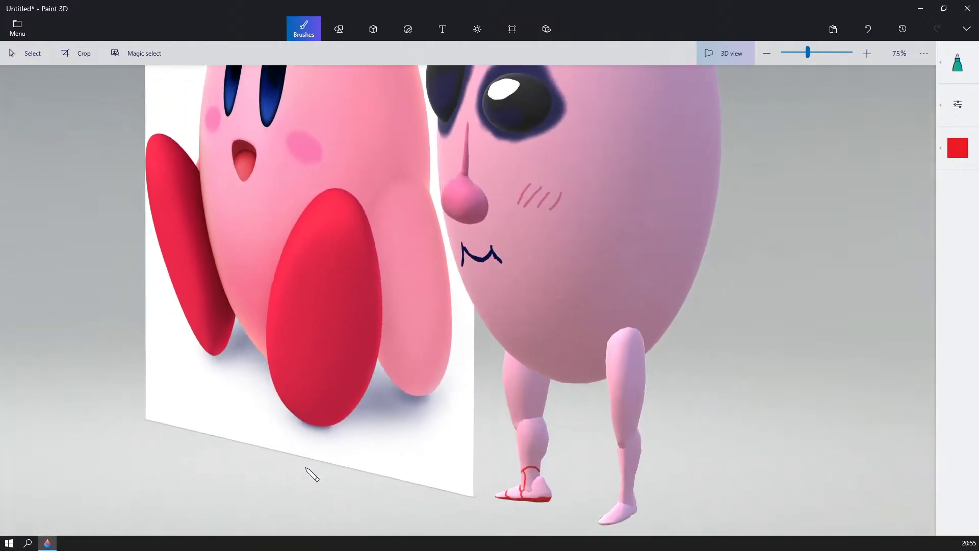
{"action": "scroll", "coordinate": [312, 475], "scroll_direction": "up", "scroll_amount": 6}
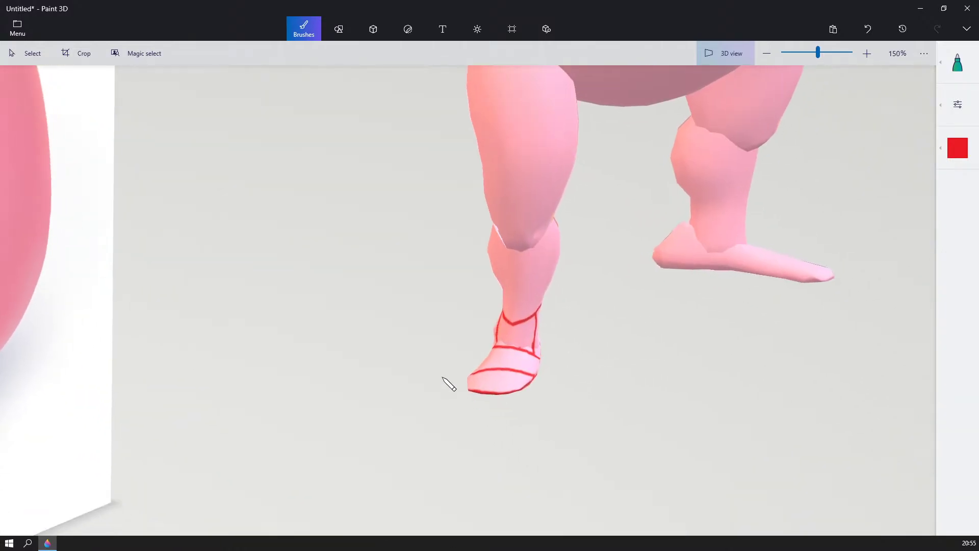
{"action": "scroll", "coordinate": [448, 383], "scroll_direction": "up", "scroll_amount": 6}
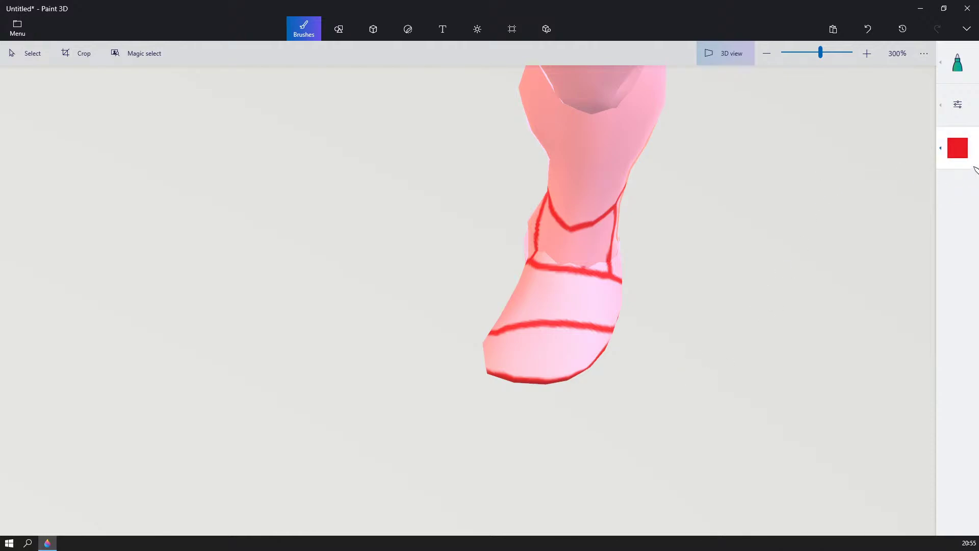
{"action": "left_click", "coordinate": [959, 154]}
{"action": "left_click", "coordinate": [910, 183]}
{"action": "left_click", "coordinate": [583, 290]}
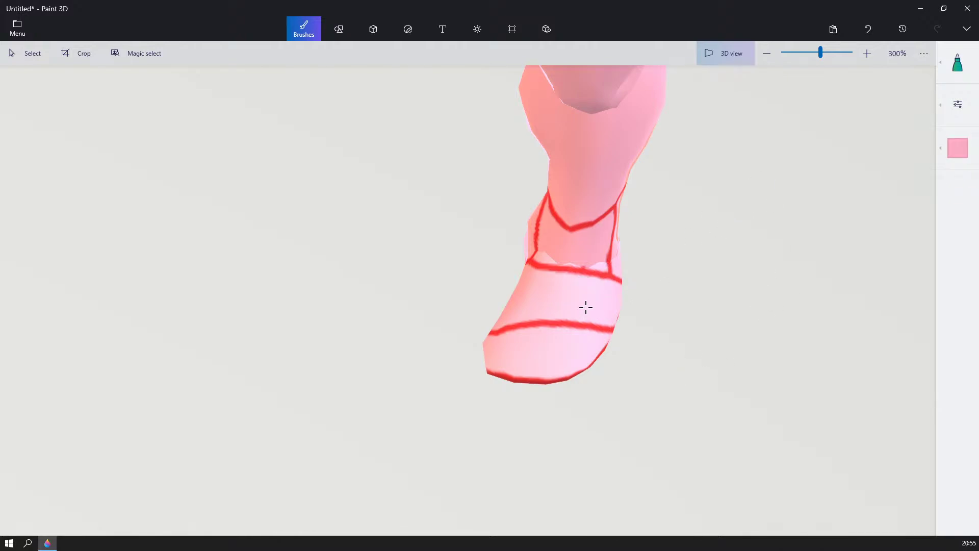
{"action": "left_click", "coordinate": [951, 151]}
{"action": "left_click", "coordinate": [848, 177]}
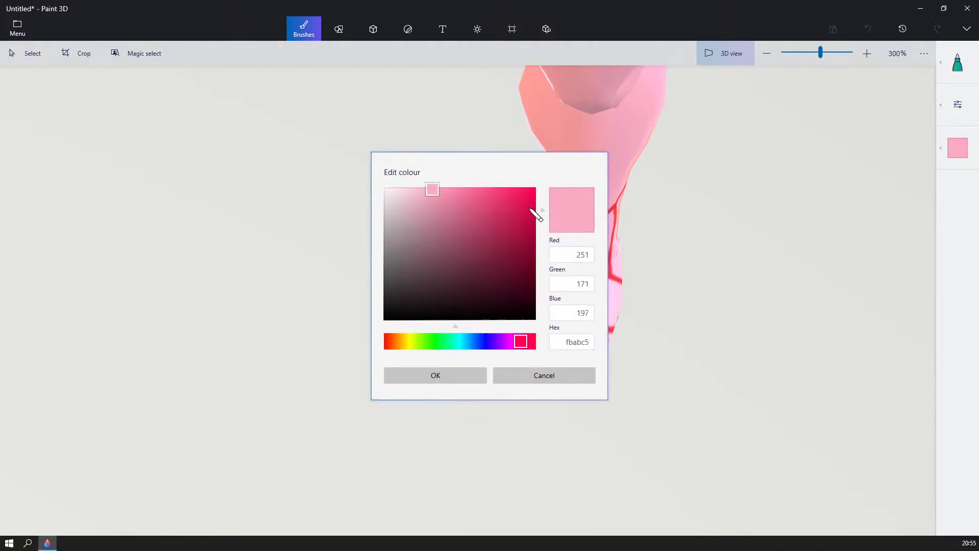
{"action": "left_click_drag", "start_coordinate": [434, 195], "coordinate": [439, 205]}
{"action": "left_click", "coordinate": [466, 373]}
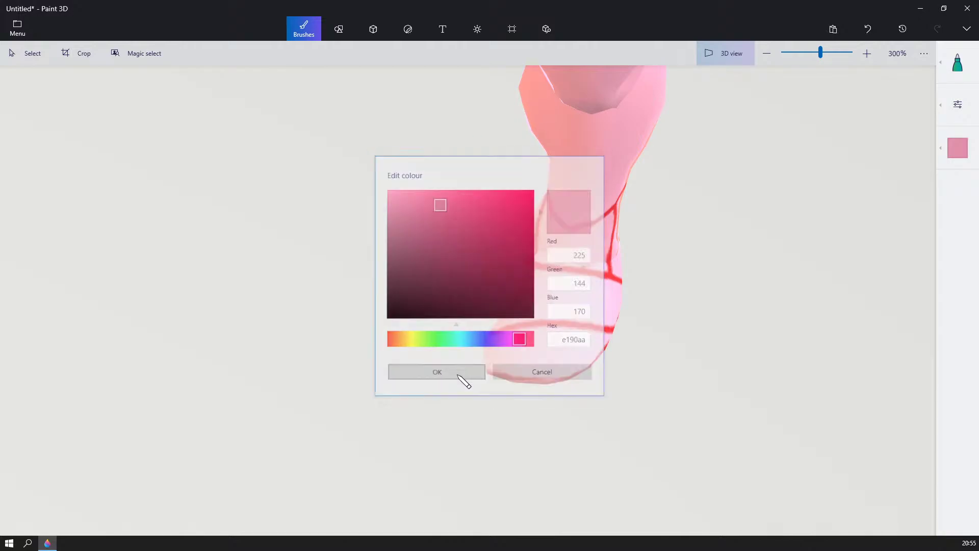
- Paint four short slanted dark-pink toe lines on the front of the foot with the Marker
{"action": "scroll", "coordinate": [489, 370], "scroll_direction": "up", "scroll_amount": 5}
{"action": "left_click_drag", "start_coordinate": [468, 361], "coordinate": [514, 283]}
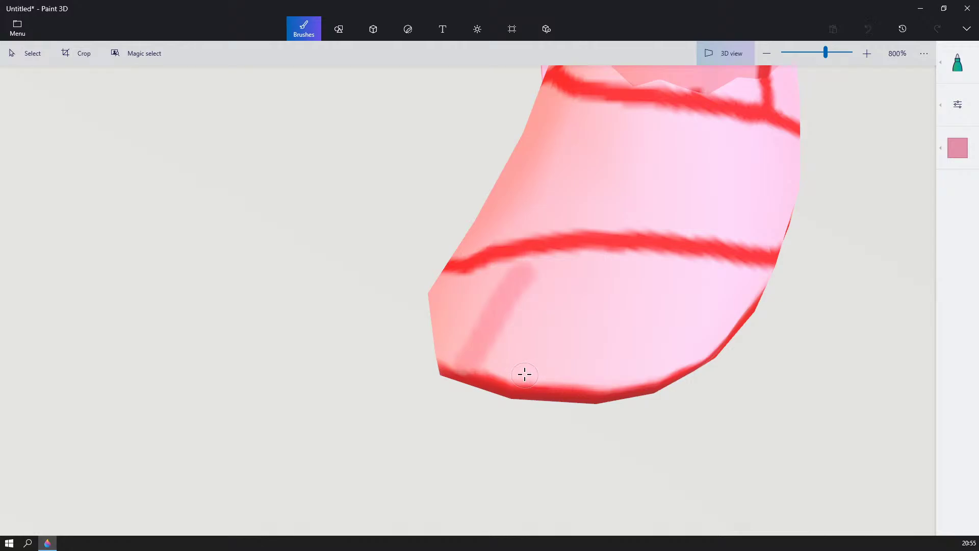
{"action": "left_click_drag", "start_coordinate": [525, 374], "coordinate": [575, 293]}
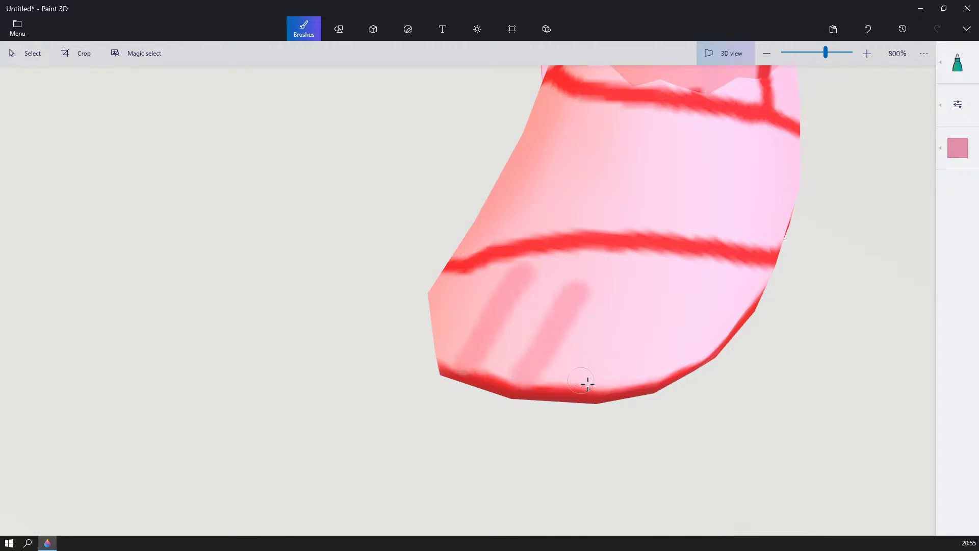
{"action": "left_click_drag", "start_coordinate": [604, 370], "coordinate": [652, 292]}
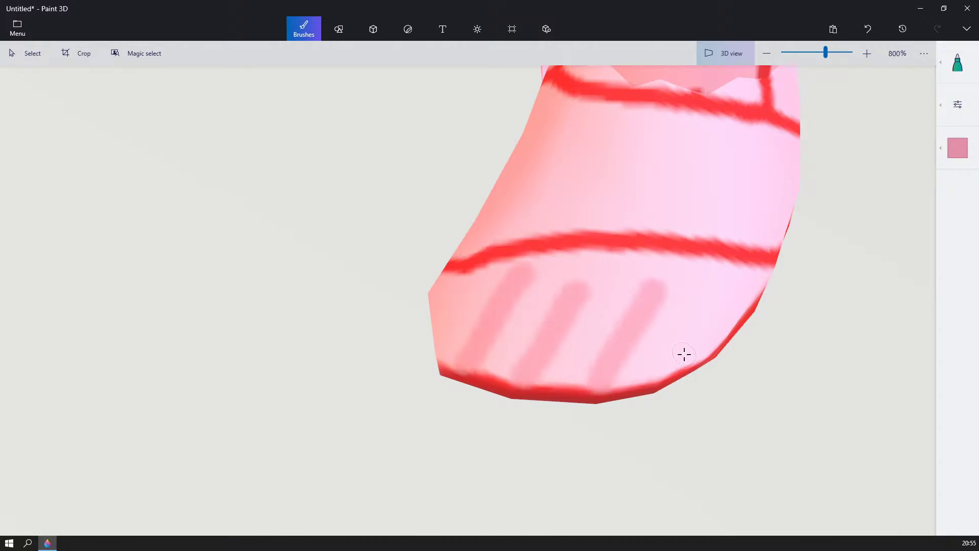
{"action": "left_click_drag", "start_coordinate": [688, 357], "coordinate": [717, 290]}
{"action": "scroll", "coordinate": [712, 295], "scroll_direction": "down", "scroll_amount": 1}
{"action": "right_click_drag", "start_coordinate": [712, 295], "coordinate": [733, 341]}
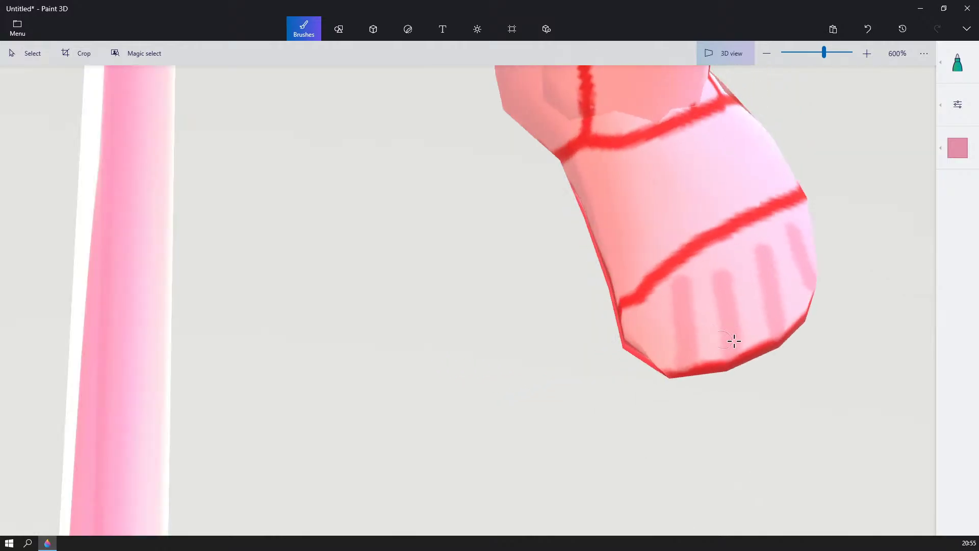
- Set the Marker to golden yellow with a 4 px thickness for painting the lower leg above the ankle strap
{"action": "scroll", "coordinate": [733, 341], "scroll_direction": "down", "scroll_amount": 5}
{"action": "right_click_drag", "start_coordinate": [673, 341], "coordinate": [531, 275]}
{"action": "scroll", "coordinate": [531, 275], "scroll_direction": "up", "scroll_amount": 5}
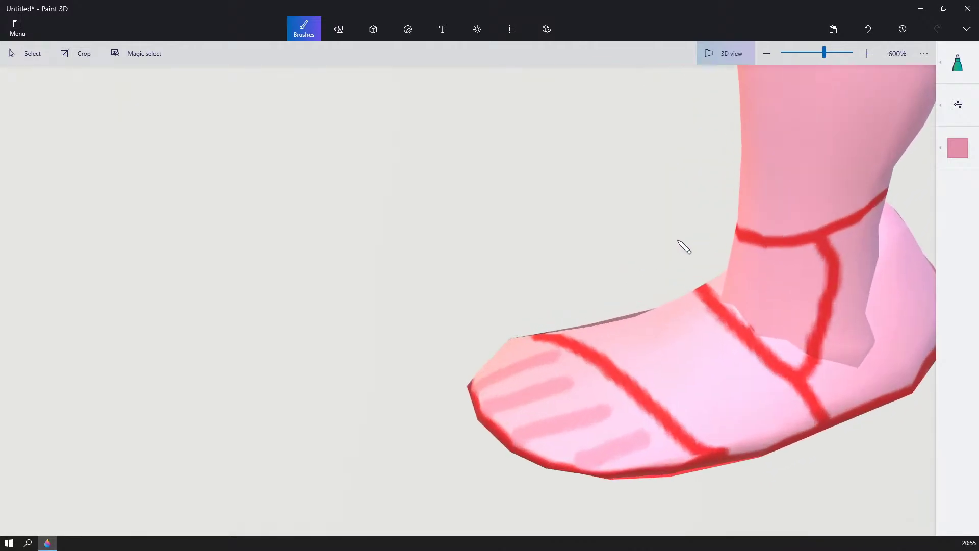
{"action": "right_click_drag", "start_coordinate": [683, 247], "coordinate": [647, 272]}
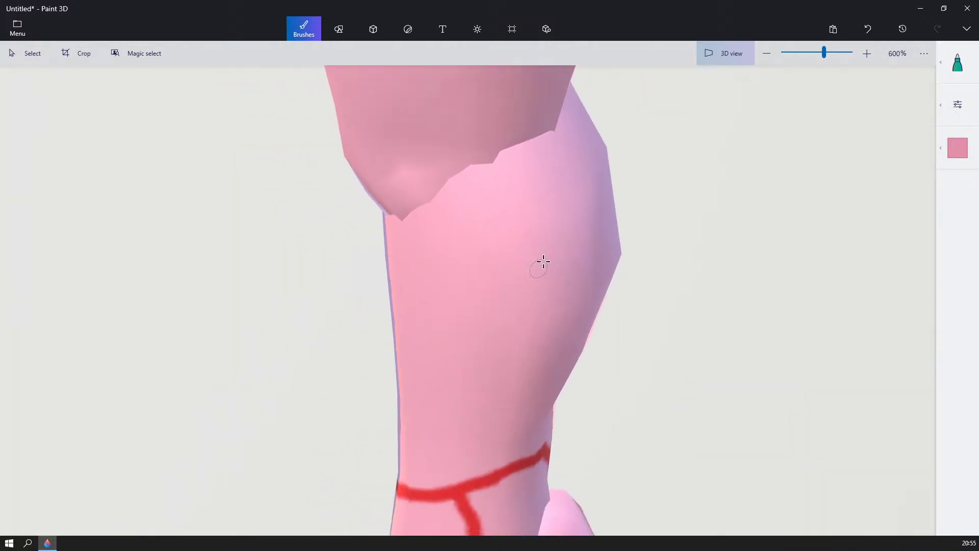
{"action": "middle_click_drag", "start_coordinate": [544, 261], "coordinate": [552, 250]}
{"action": "scroll", "coordinate": [551, 253], "scroll_direction": "up", "scroll_amount": 3}
{"action": "right_click_drag", "start_coordinate": [570, 321], "coordinate": [603, 347]}
{"action": "middle_click_drag", "start_coordinate": [603, 347], "coordinate": [611, 129]}
{"action": "scroll", "coordinate": [613, 123], "scroll_direction": "down", "scroll_amount": 2}
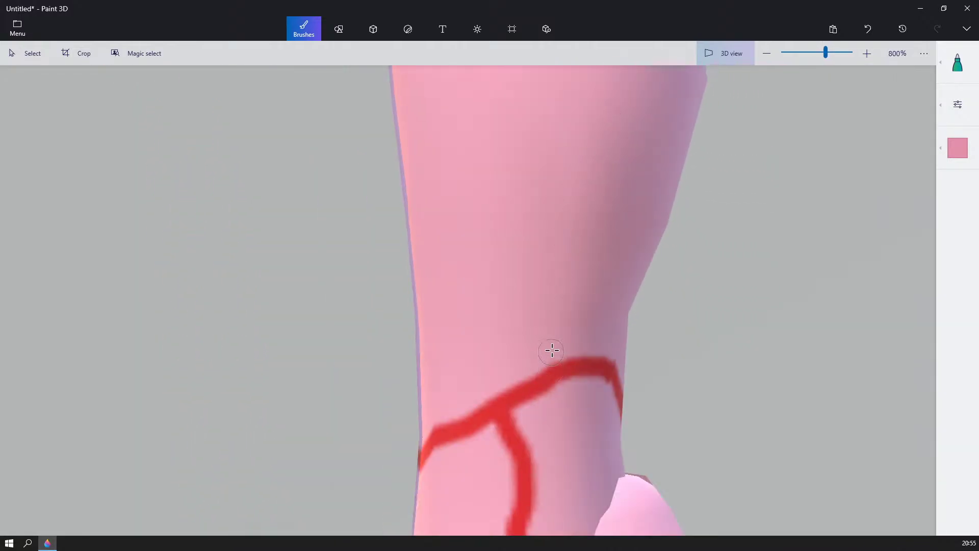
{"action": "scroll", "coordinate": [552, 350], "scroll_direction": "up", "scroll_amount": 4}
{"action": "left_click", "coordinate": [958, 148]}
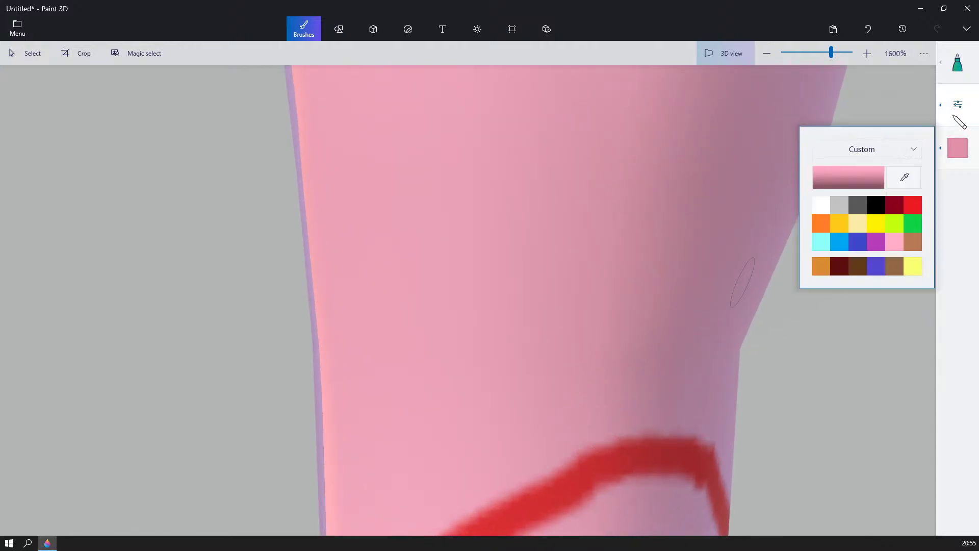
{"action": "left_click", "coordinate": [958, 74]}
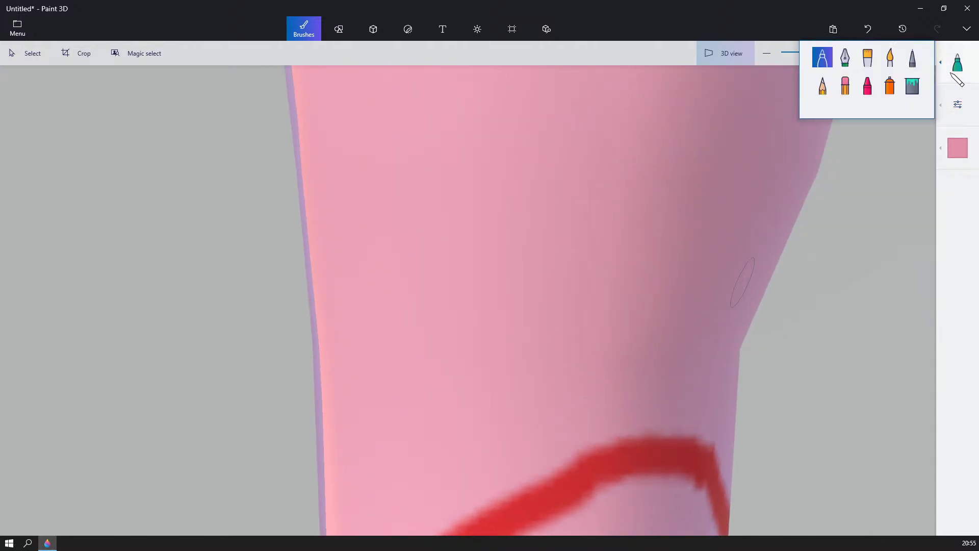
{"action": "left_click", "coordinate": [957, 147]}
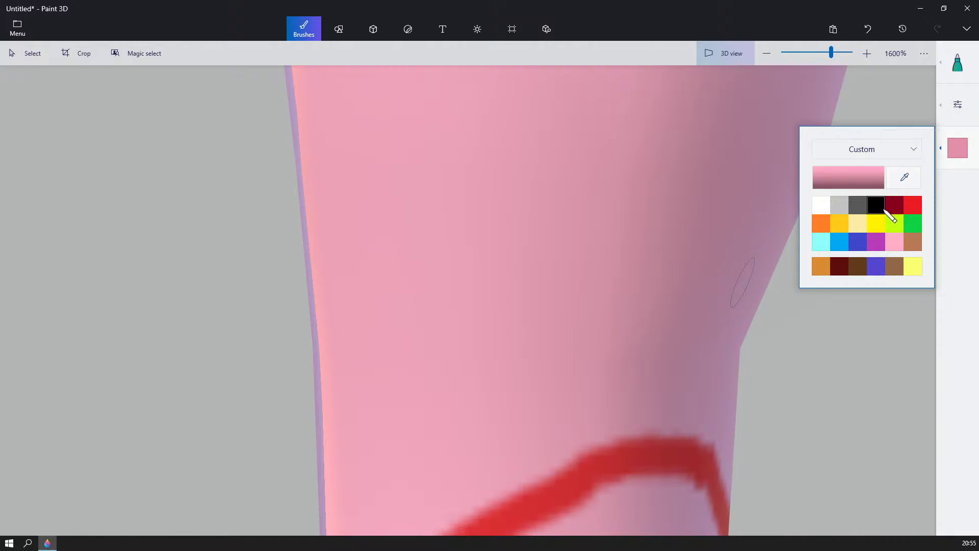
{"action": "left_click", "coordinate": [839, 224]}
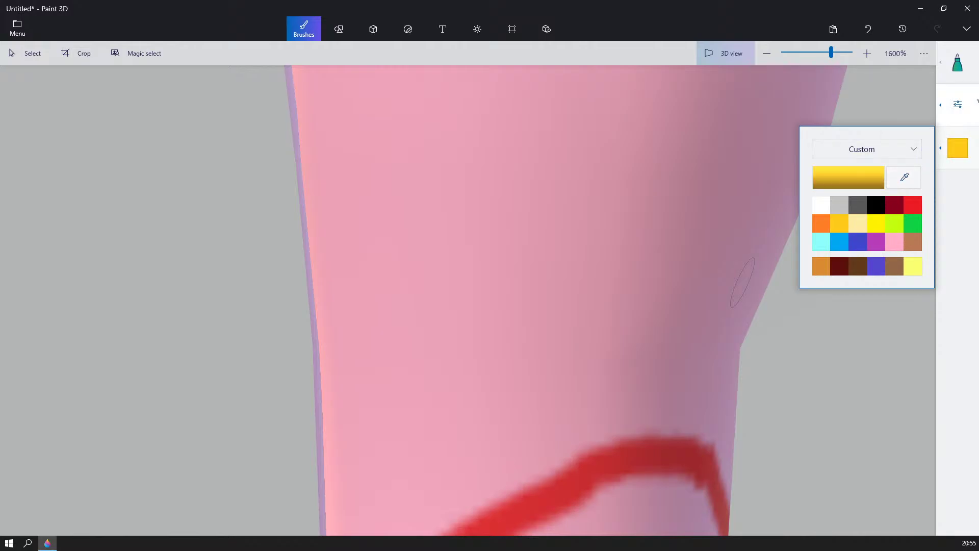
{"action": "left_click", "coordinate": [958, 64]}
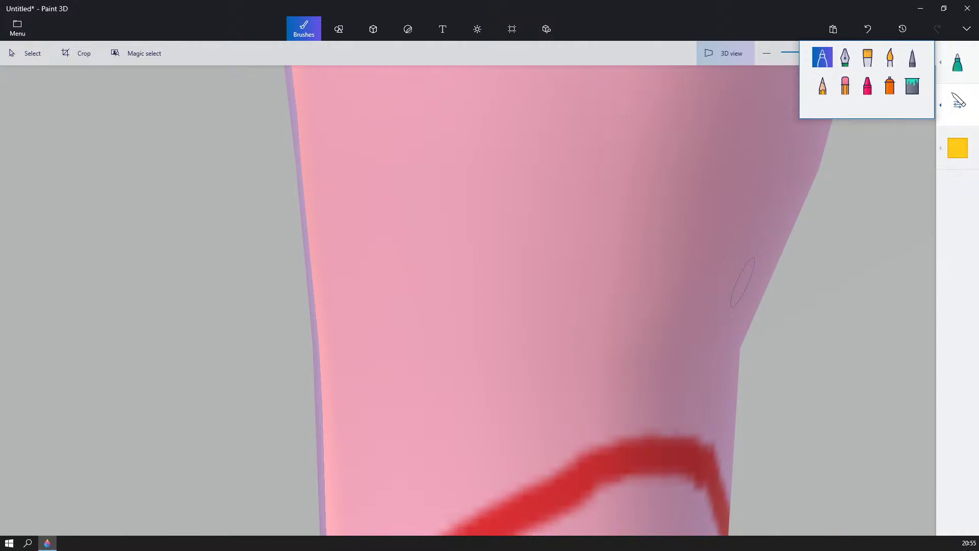
{"action": "left_click", "coordinate": [958, 104]}
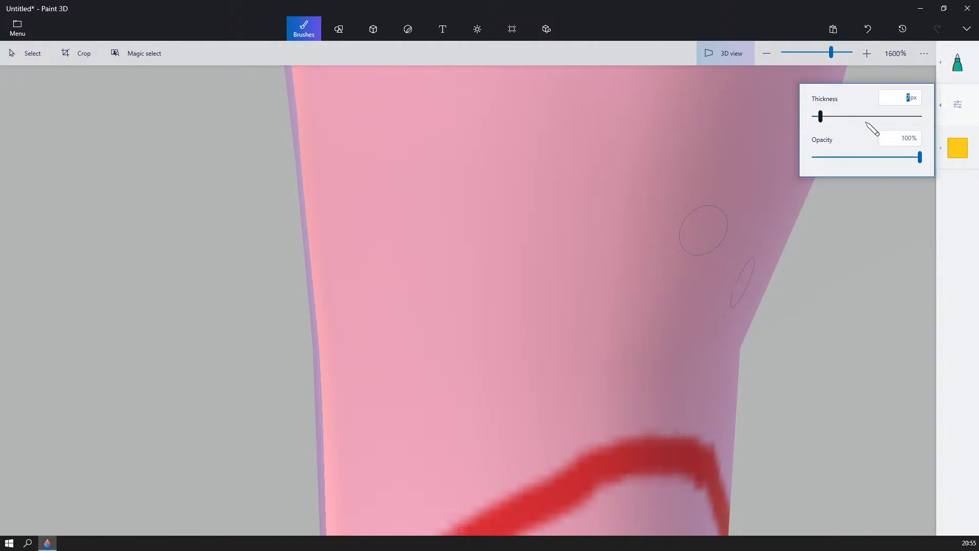
{"action": "left_click_drag", "start_coordinate": [817, 116], "coordinate": [816, 116]}
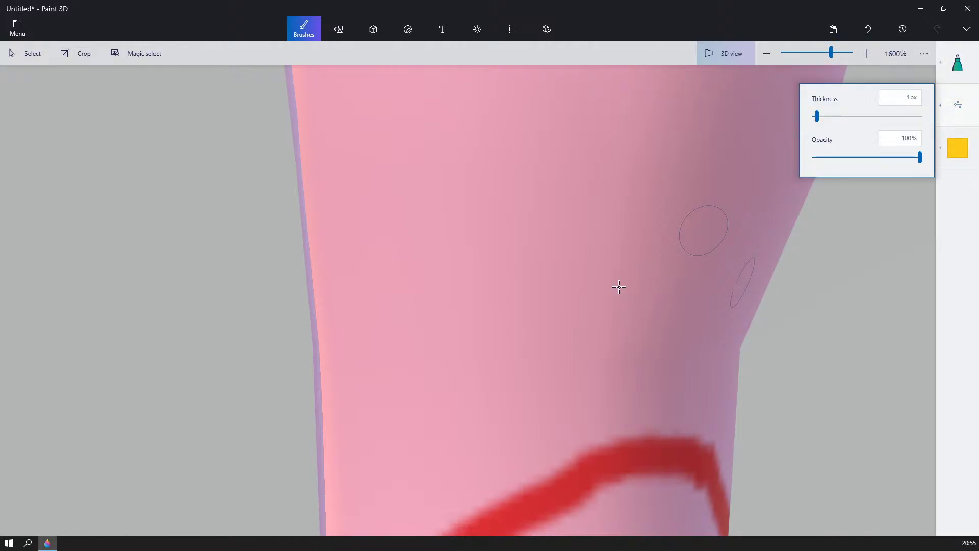
- Try a short golden-yellow mark on the lower leg above the ankle strap, then undo its strokes
{"action": "left_click", "coordinate": [593, 305]}
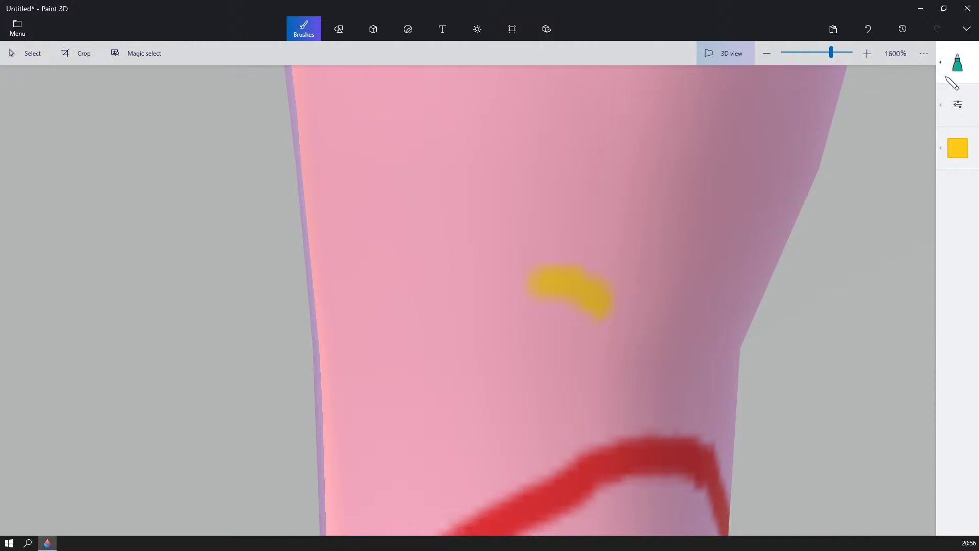
{"action": "left_click", "coordinate": [878, 35]}
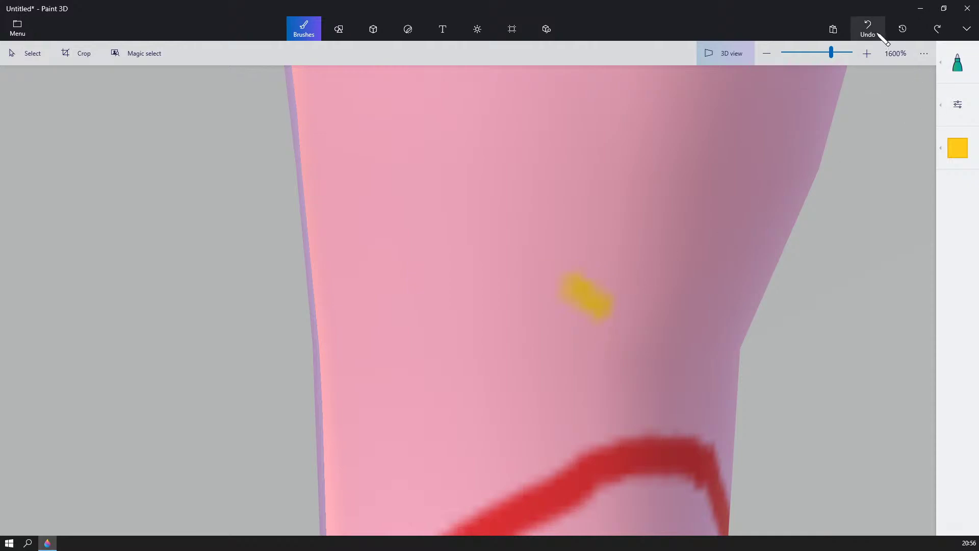
{"action": "left_click", "coordinate": [883, 36]}
- Paint a filled dark-red round tomato shape on the lower leg just above the ankle strap
{"action": "left_click", "coordinate": [958, 152]}
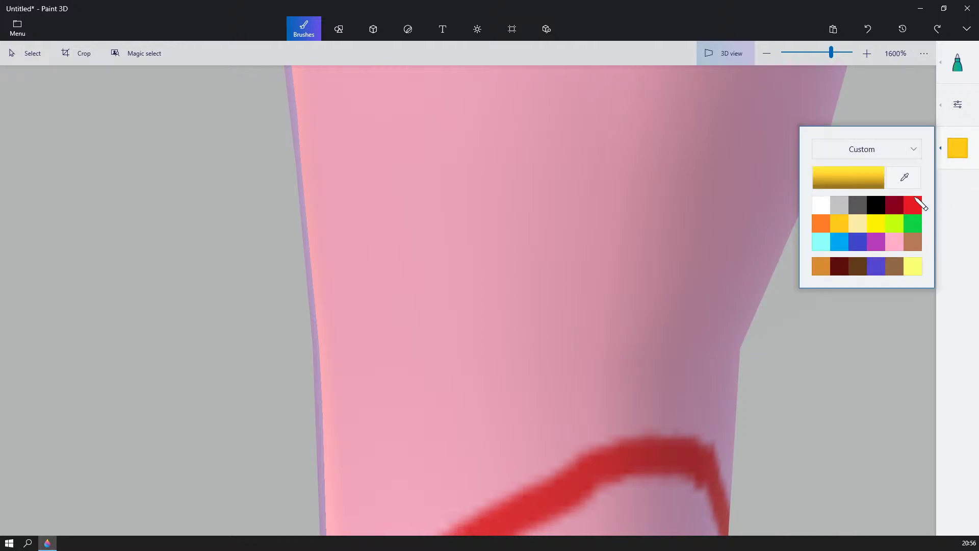
{"action": "left_click", "coordinate": [895, 209]}
{"action": "left_click", "coordinate": [639, 281]}
{"action": "mouse_move", "coordinate": [646, 275]}
{"action": "left_mouse_down"}
{"action": "mouse_move", "coordinate": [594, 262]}
{"action": "mouse_move", "coordinate": [506, 302]}
{"action": "mouse_move", "coordinate": [539, 393]}
{"action": "mouse_move", "coordinate": [661, 367]}
{"action": "mouse_move", "coordinate": [673, 288]}
{"action": "mouse_move", "coordinate": [584, 273]}
{"action": "mouse_move", "coordinate": [598, 283]}
{"action": "mouse_move", "coordinate": [535, 328]}
{"action": "mouse_move", "coordinate": [587, 337]}
{"action": "mouse_move", "coordinate": [553, 375]}
{"action": "mouse_move", "coordinate": [623, 375]}
{"action": "mouse_move", "coordinate": [632, 306]}
{"action": "mouse_move", "coordinate": [618, 349]}
{"action": "mouse_move", "coordinate": [643, 271]}
{"action": "mouse_move", "coordinate": [597, 312]}
{"action": "mouse_move", "coordinate": [629, 342]}
{"action": "left_mouse_up"}
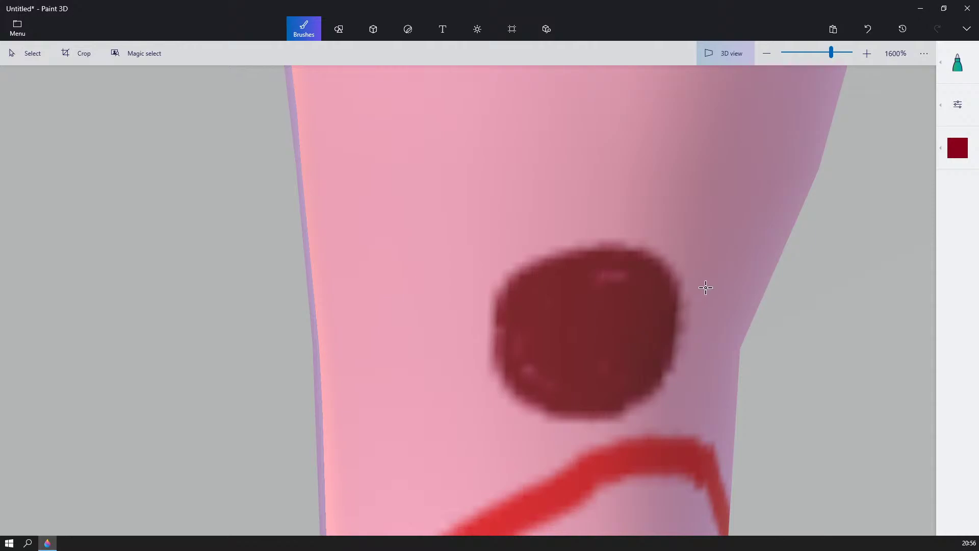
- Paint a black letter M across the dark-red tomato
{"action": "left_click", "coordinate": [957, 152]}
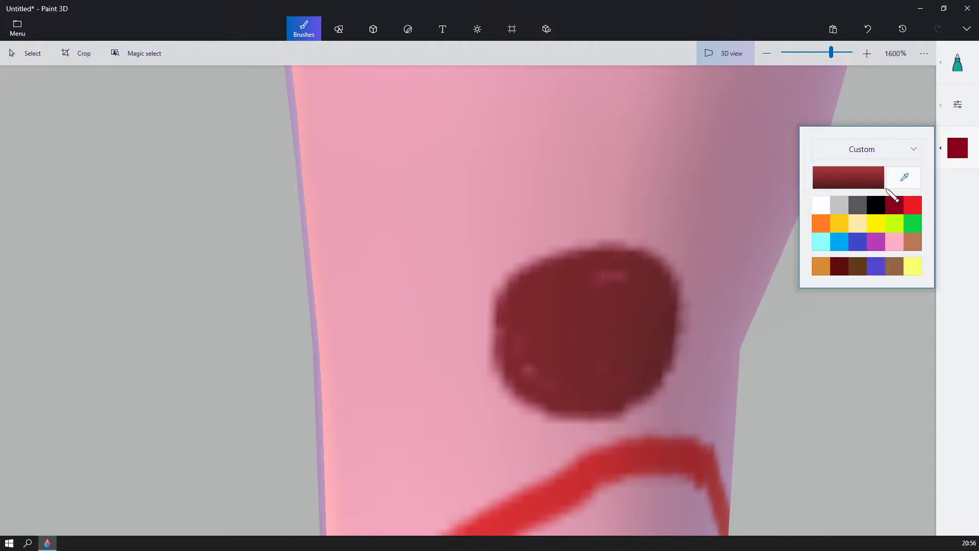
{"action": "left_click", "coordinate": [882, 203]}
{"action": "left_click_drag", "start_coordinate": [548, 352], "coordinate": [569, 310]}
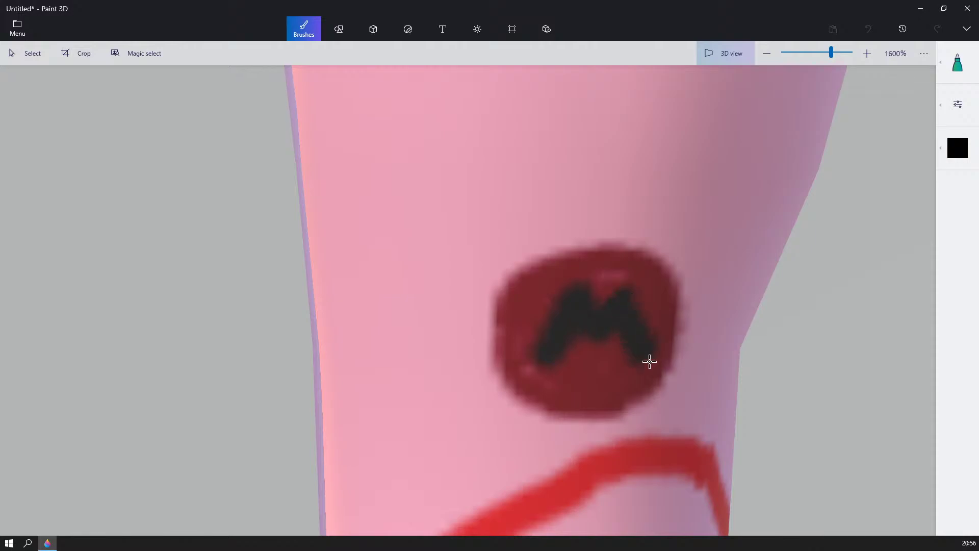
- Paint a green stem with two leaves on top of the tomato
{"action": "left_click", "coordinate": [959, 153]}
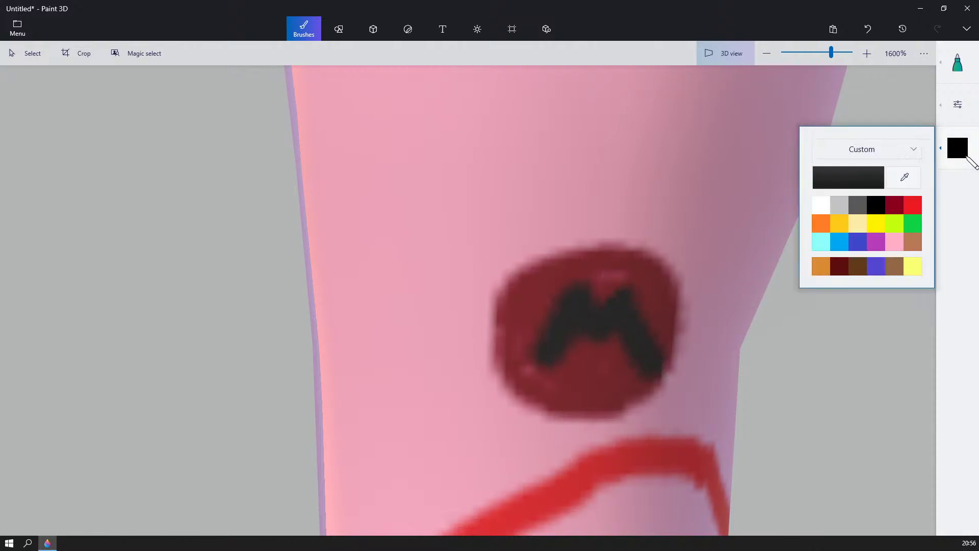
{"action": "left_click", "coordinate": [912, 224]}
{"action": "left_click_drag", "start_coordinate": [554, 257], "coordinate": [589, 236]}
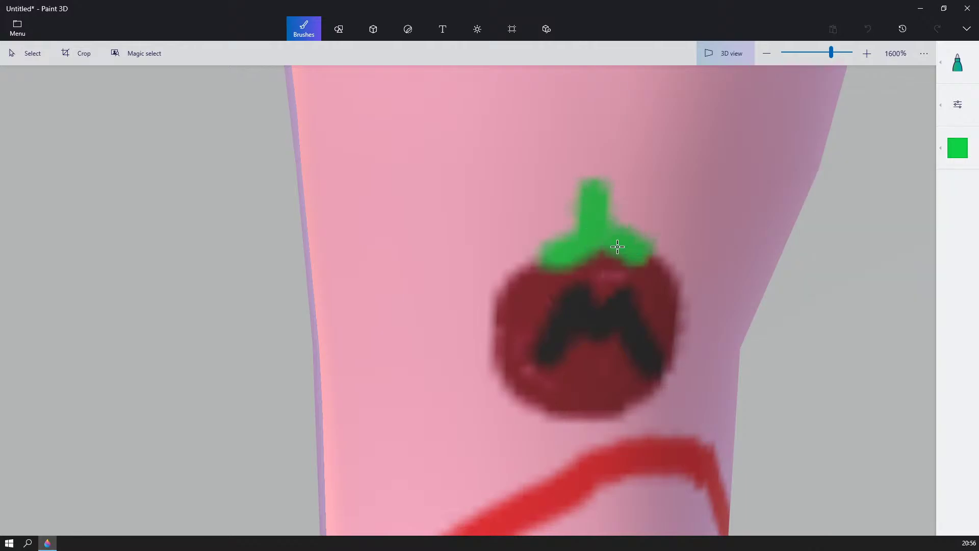
- Delete the plain unpainted leg beneath the body
{"action": "scroll", "coordinate": [600, 264], "scroll_direction": "down", "scroll_amount": 10}
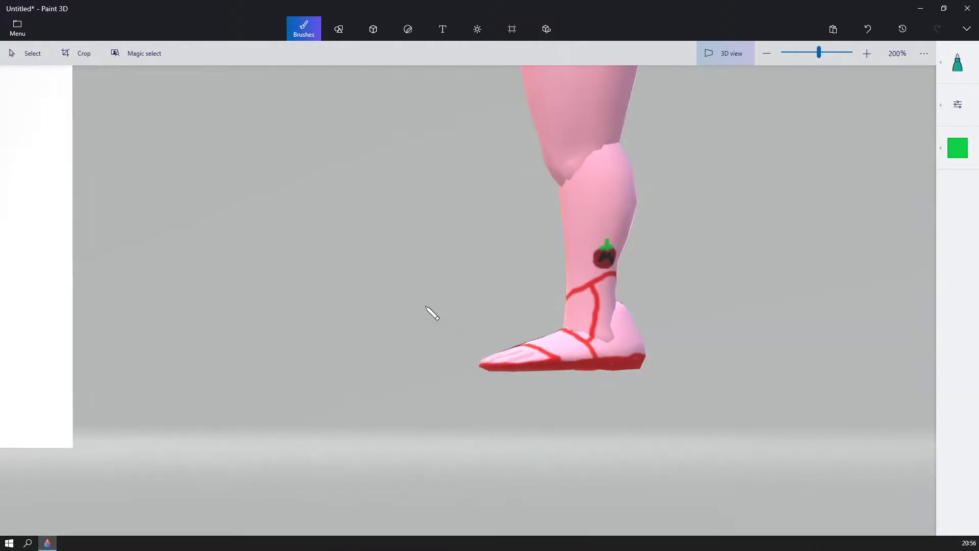
{"action": "scroll", "coordinate": [535, 332], "scroll_direction": "down", "scroll_amount": 5}
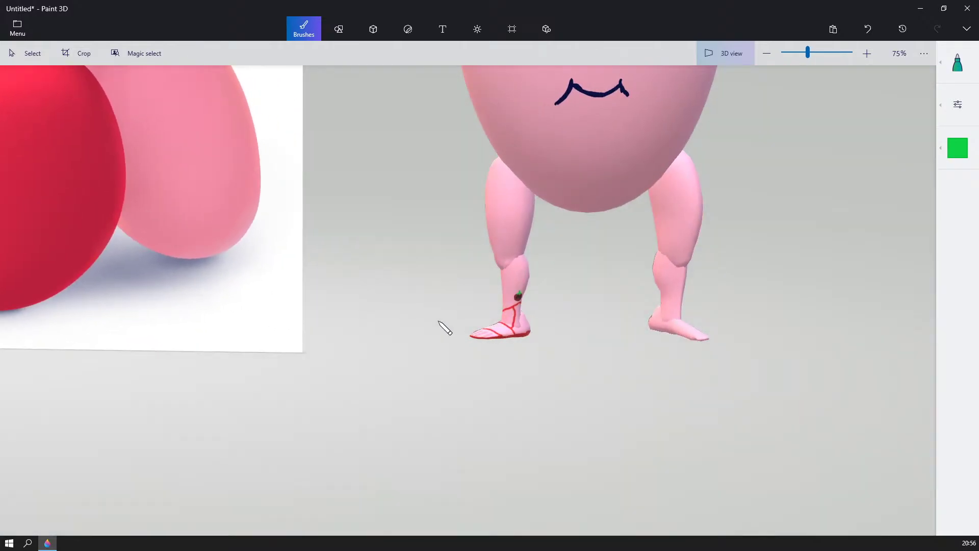
{"action": "right_click_drag", "start_coordinate": [438, 322], "coordinate": [565, 278]}
{"action": "middle_click_drag", "start_coordinate": [605, 257], "coordinate": [395, 261]}
{"action": "scroll", "coordinate": [490, 419], "scroll_direction": "up", "scroll_amount": 2}
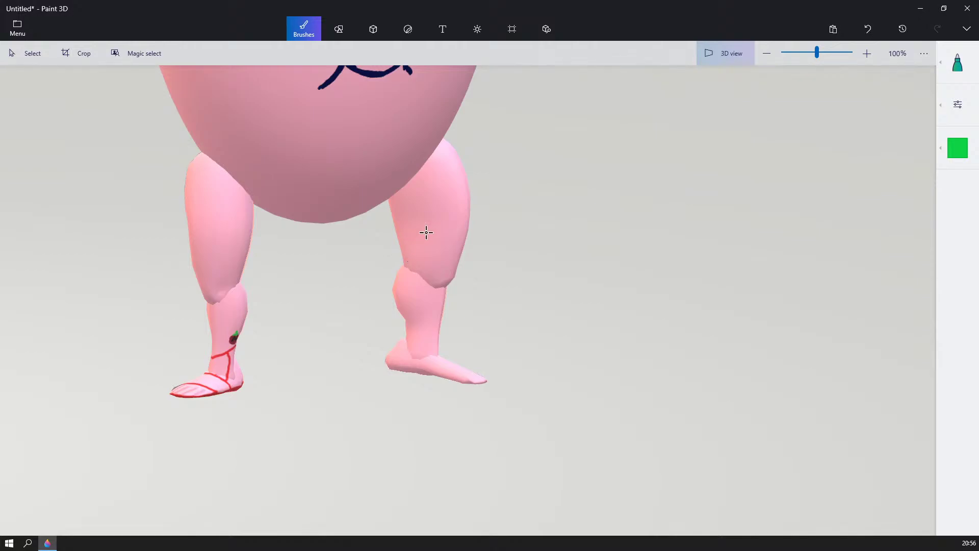
{"action": "left_click", "coordinate": [868, 29]}
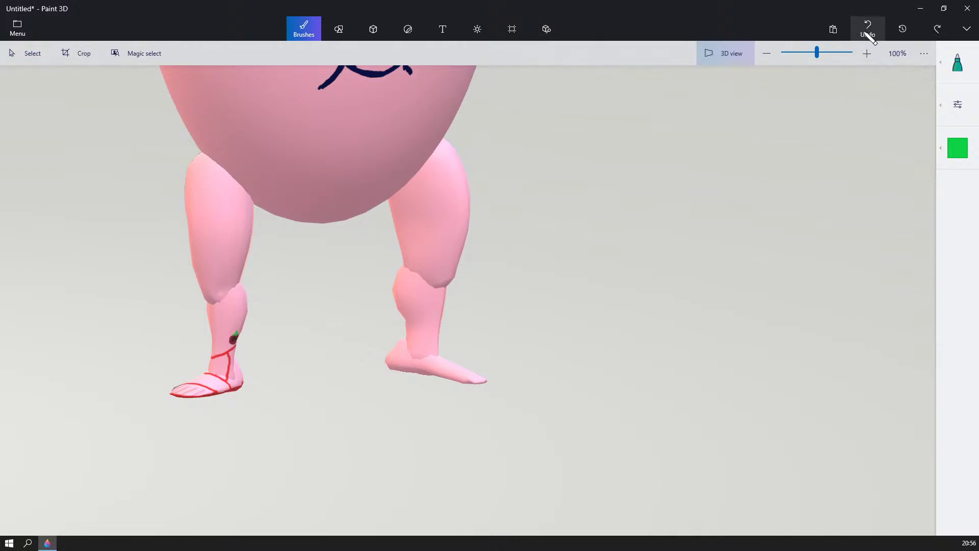
{"action": "left_click", "coordinate": [25, 54]}
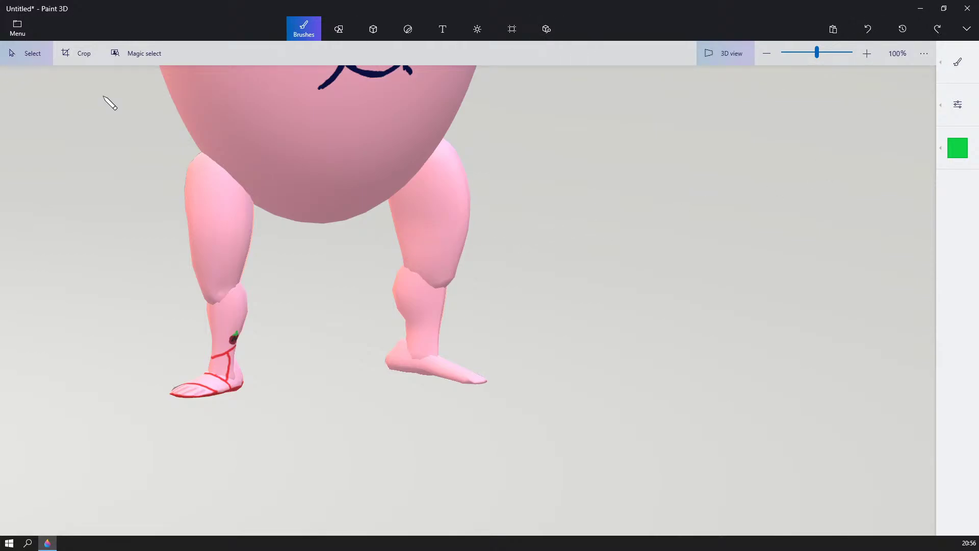
{"action": "left_click", "coordinate": [443, 240]}
{"action": "key", "text": "Delete"}
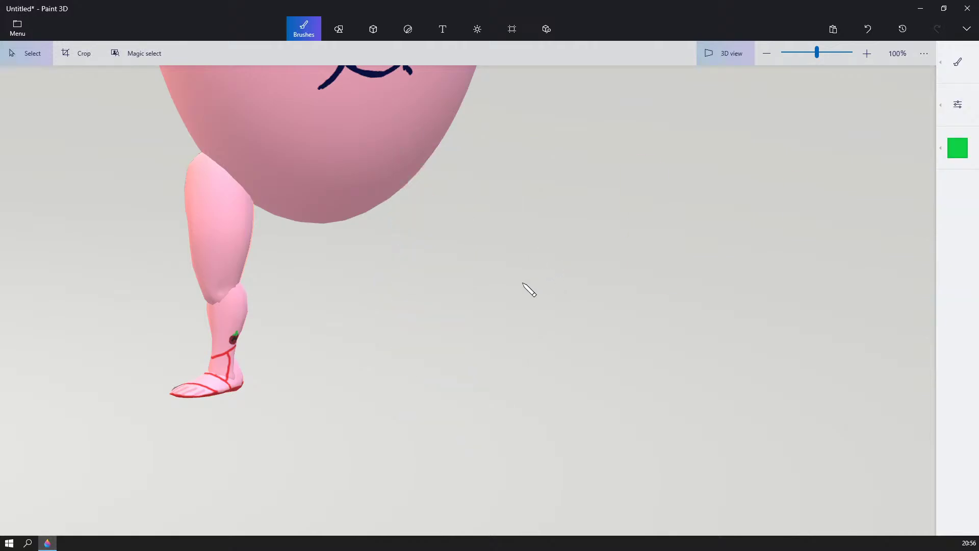
- Duplicate the leg with the sandal and tomato tattoo and place the copy under the body's opposite side
{"action": "left_click", "coordinate": [233, 246]}
{"action": "right_click", "coordinate": [227, 240]}
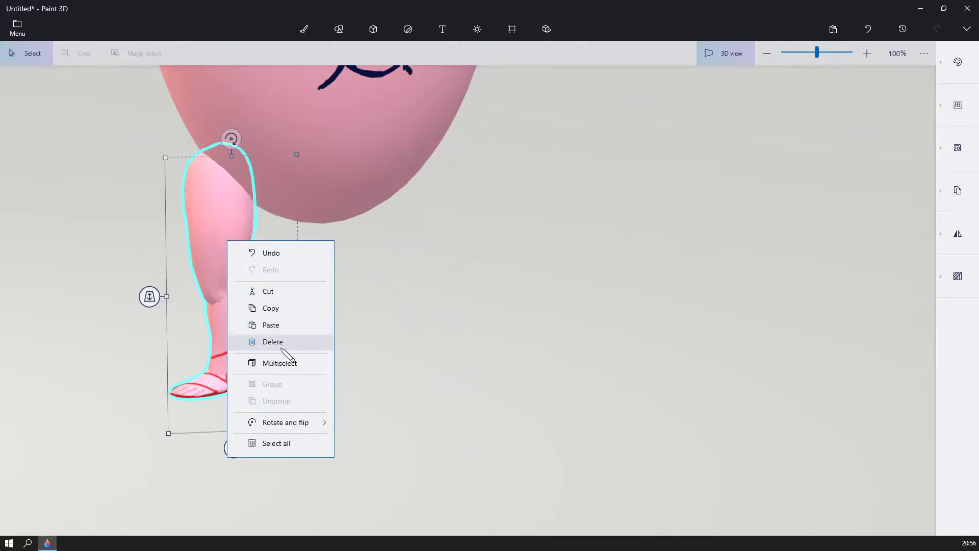
{"action": "left_click", "coordinate": [285, 308]}
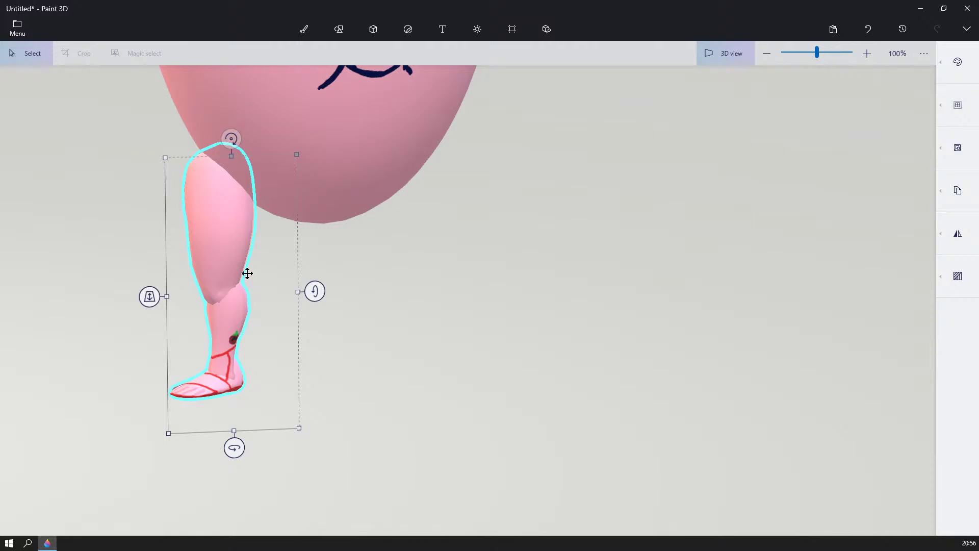
{"action": "key", "text": "ctrl+v"}
{"action": "left_click_drag", "start_coordinate": [110, 247], "coordinate": [396, 239]}
- Flip the copied leg and fit it under the body's free side
{"action": "right_click_drag", "start_coordinate": [529, 222], "coordinate": [400, 267]}
{"action": "right_click", "coordinate": [400, 266]}
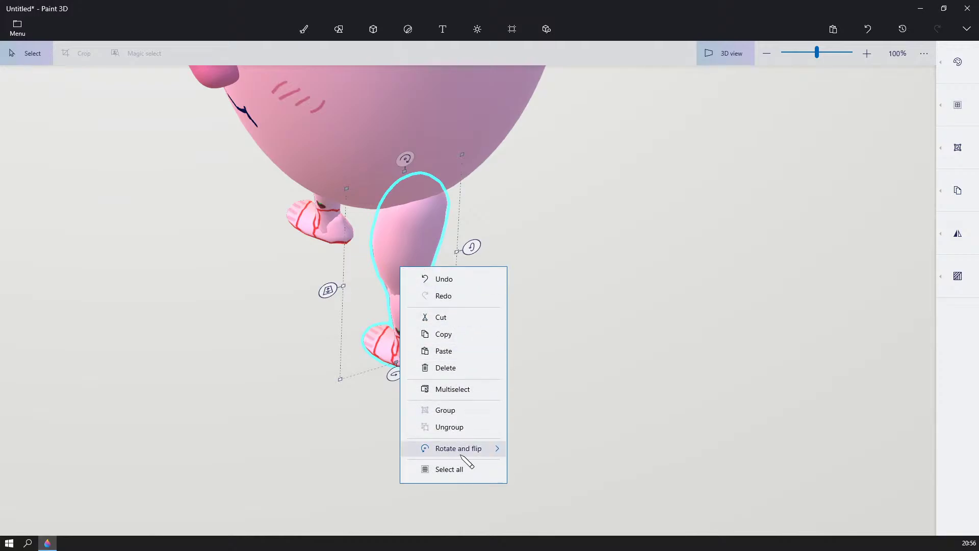
{"action": "mouse_move", "coordinate": [462, 449]}
{"action": "left_click", "coordinate": [541, 488]}
{"action": "right_click_drag", "start_coordinate": [412, 447], "coordinate": [472, 413]}
{"action": "left_click_drag", "start_coordinate": [409, 392], "coordinate": [477, 373]}
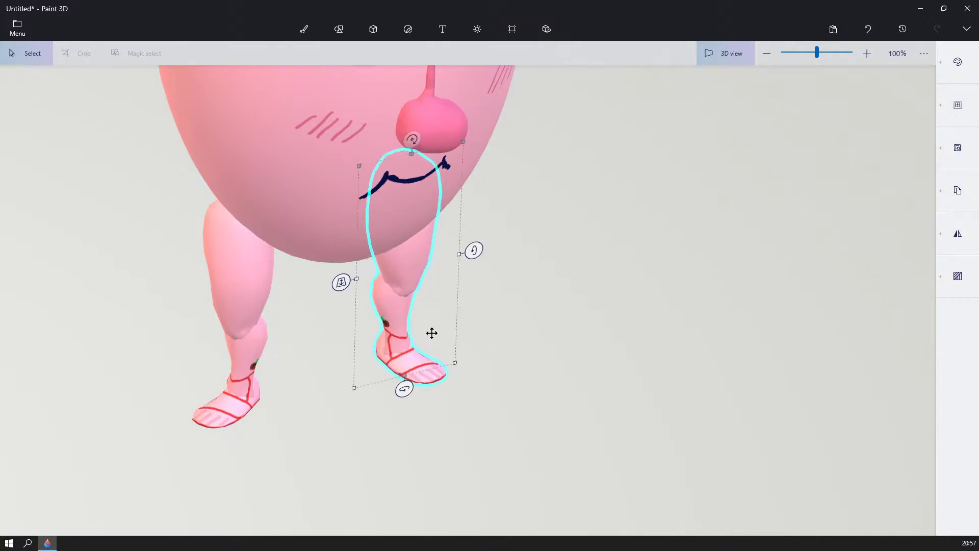
{"action": "right_click_drag", "start_coordinate": [618, 251], "coordinate": [483, 230]}
{"action": "left_click_drag", "start_coordinate": [404, 220], "coordinate": [365, 218]}
- Move the flipped leg across toward the original leg for comparison
{"action": "right_click_drag", "start_coordinate": [441, 211], "coordinate": [579, 238]}
{"action": "middle_click_drag", "start_coordinate": [345, 293], "coordinate": [556, 211]}
{"action": "right_click_drag", "start_coordinate": [556, 212], "coordinate": [525, 189]}
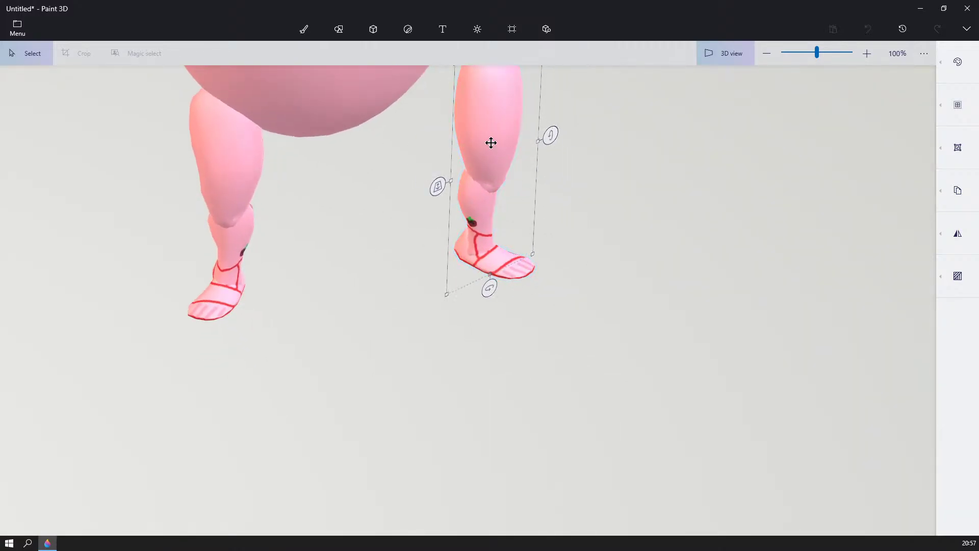
{"action": "left_click_drag", "start_coordinate": [489, 143], "coordinate": [278, 171]}
{"action": "right_click_drag", "start_coordinate": [454, 173], "coordinate": [515, 219]}
{"action": "middle_click_drag", "start_coordinate": [515, 219], "coordinate": [766, 358]}
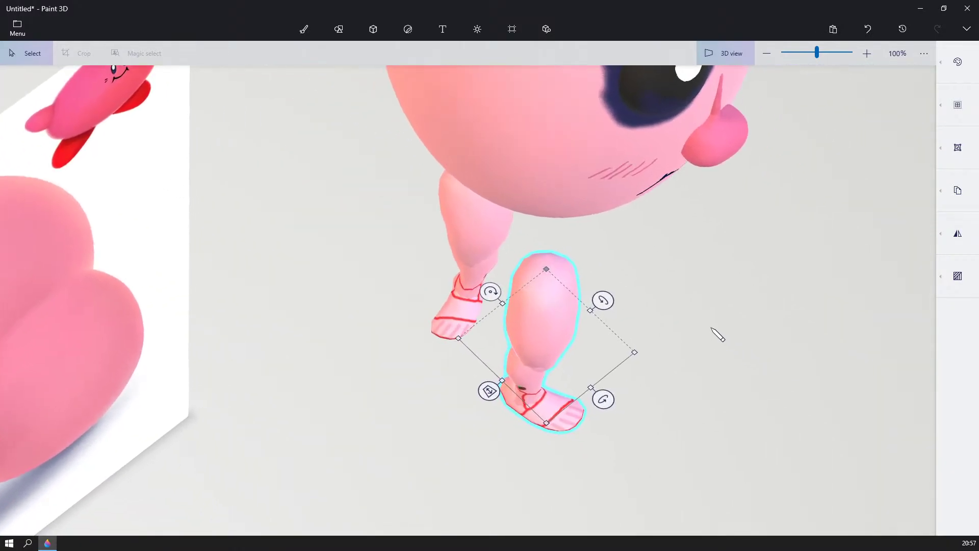
- Align the flipped leg with the original leg in height and depth, overlapping the two thighs
{"action": "scroll", "coordinate": [712, 328], "scroll_direction": "up", "scroll_amount": 2}
{"action": "left_click_drag", "start_coordinate": [463, 289], "coordinate": [390, 159]}
{"action": "right_click_drag", "start_coordinate": [602, 194], "coordinate": [579, 98]}
{"action": "left_click_drag", "start_coordinate": [370, 101], "coordinate": [424, 308]}
{"action": "right_click_drag", "start_coordinate": [278, 308], "coordinate": [386, 318]}
{"action": "right_click_drag", "start_coordinate": [579, 304], "coordinate": [507, 306]}
{"action": "left_click_drag", "start_coordinate": [460, 294], "coordinate": [372, 300]}
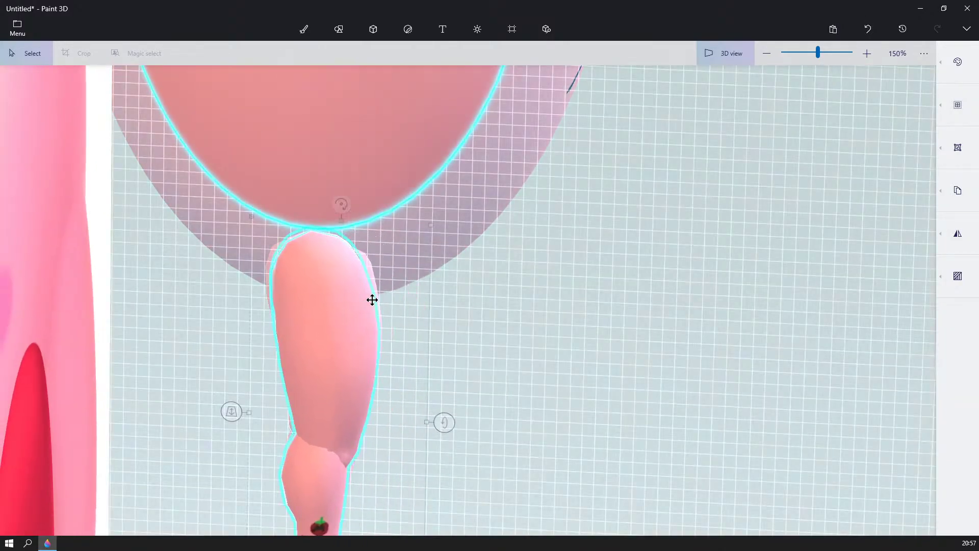
{"action": "right_click_drag", "start_coordinate": [452, 287], "coordinate": [358, 272]}
{"action": "left_click_drag", "start_coordinate": [317, 297], "coordinate": [324, 300]}
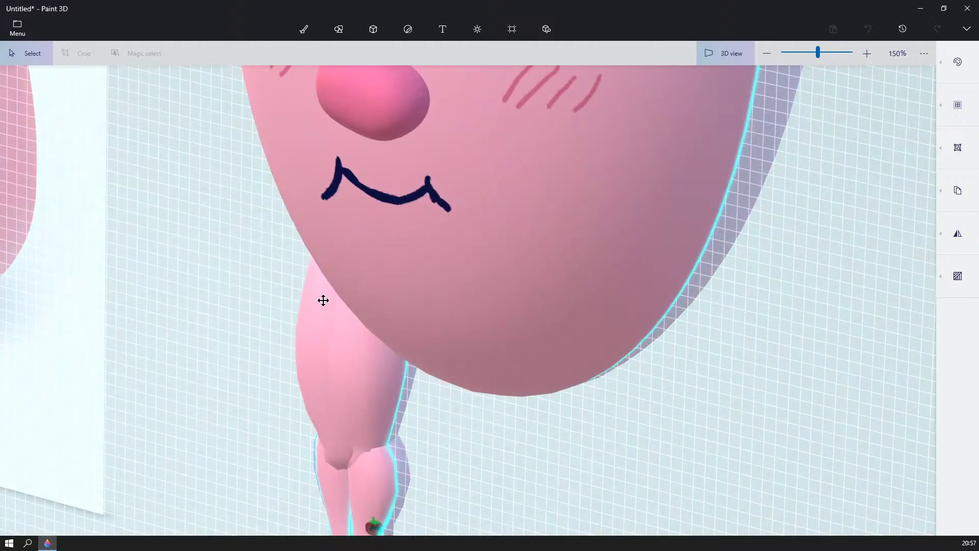
- Flip the overlapping leg, move it to the body's opposite side and rotate it about its vertical axis so the foot faces forward
{"action": "left_click", "coordinate": [385, 468]}
{"action": "right_click", "coordinate": [429, 416]}
{"action": "left_click", "coordinate": [535, 478]}
{"action": "middle_click_drag", "start_coordinate": [595, 405], "coordinate": [638, 331]}
{"action": "middle_click_drag", "start_coordinate": [534, 428], "coordinate": [598, 340]}
{"action": "left_click_drag", "start_coordinate": [469, 363], "coordinate": [724, 414]}
{"action": "right_click_drag", "start_coordinate": [811, 400], "coordinate": [797, 417]}
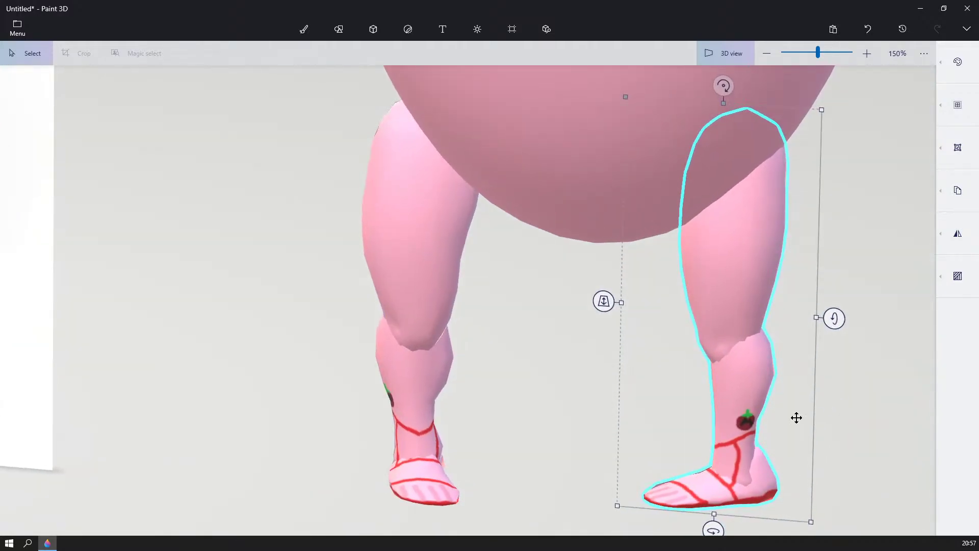
{"action": "left_click_drag", "start_coordinate": [712, 531], "coordinate": [815, 513]}
- Shift the copied leg slightly outward and tilt the original leg slightly
{"action": "scroll", "coordinate": [826, 453], "scroll_direction": "down", "scroll_amount": 5}
{"action": "right_click_drag", "start_coordinate": [485, 400], "coordinate": [668, 390]}
{"action": "scroll", "coordinate": [667, 390], "scroll_direction": "down", "scroll_amount": 3}
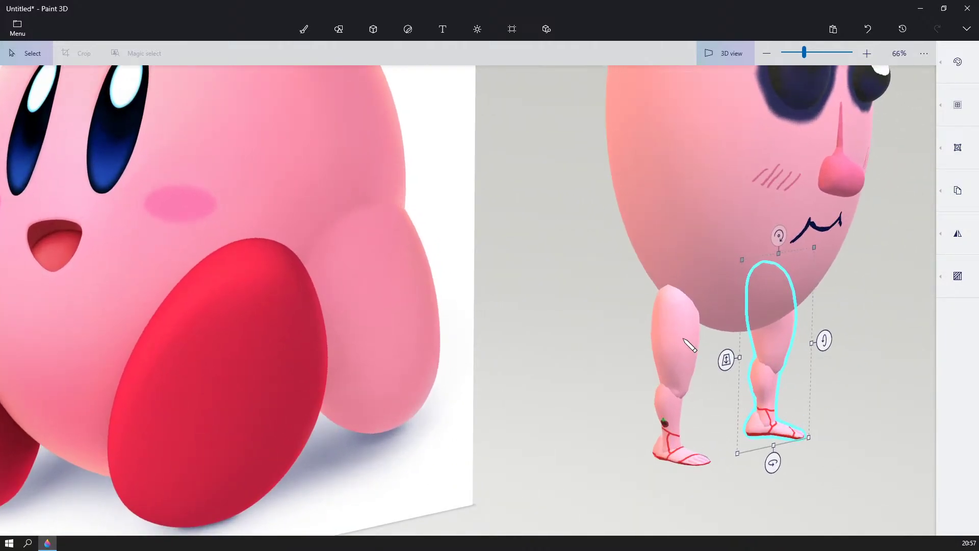
{"action": "middle_click_drag", "start_coordinate": [689, 345], "coordinate": [444, 353]}
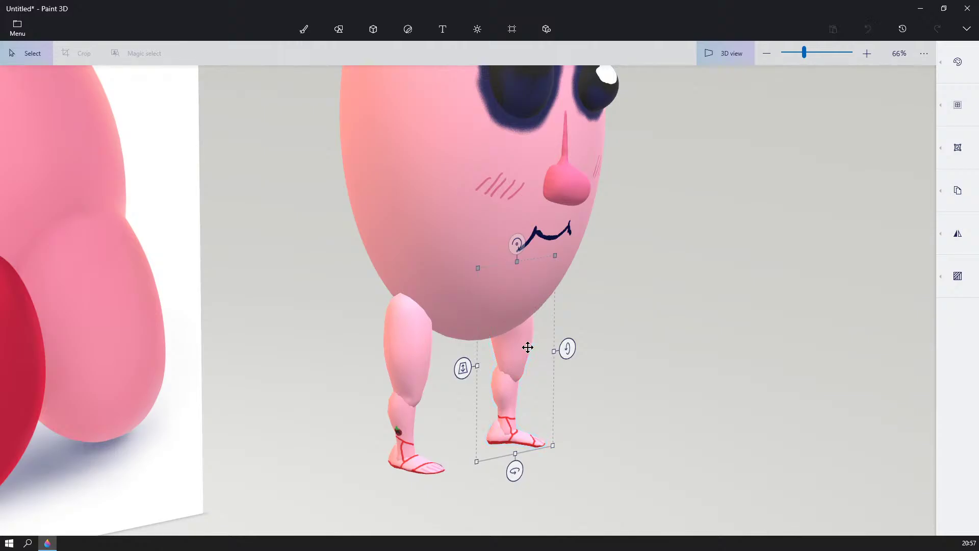
{"action": "left_click_drag", "start_coordinate": [528, 347], "coordinate": [551, 350]}
{"action": "right_click_drag", "start_coordinate": [655, 324], "coordinate": [612, 301]}
{"action": "left_click", "coordinate": [368, 313]}
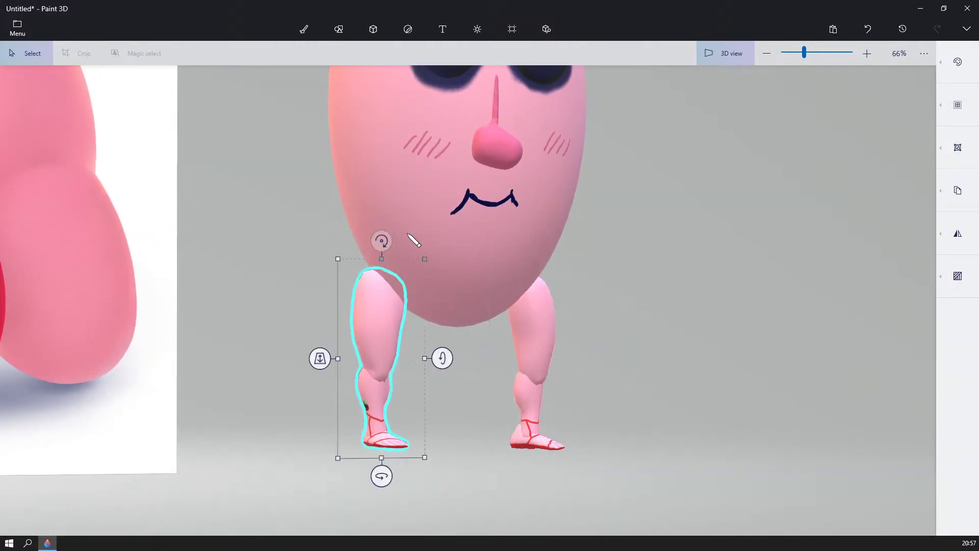
{"action": "mouse_move", "coordinate": [383, 233]}
{"action": "left_mouse_down"}
{"action": "mouse_move", "coordinate": [395, 235]}
{"action": "mouse_move", "coordinate": [388, 234]}
{"action": "left_mouse_up"}
{"action": "left_click", "coordinate": [673, 343]}
- Make the egg-shaped body shorter and narrower together with its face
{"action": "scroll", "coordinate": [677, 311], "scroll_direction": "down", "scroll_amount": 4}
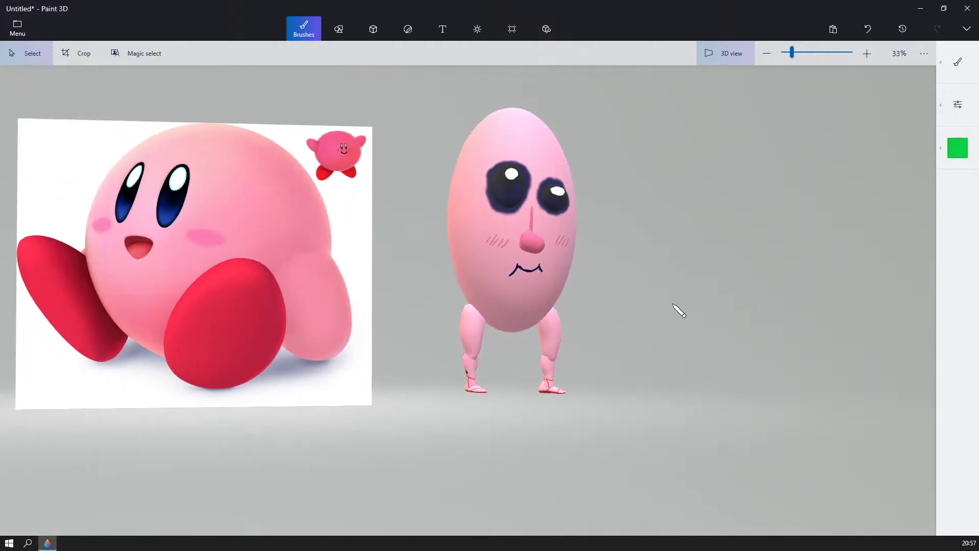
{"action": "mouse_move", "coordinate": [677, 310]}
{"action": "right_mouse_down"}
{"action": "mouse_move", "coordinate": [636, 323]}
{"action": "mouse_move", "coordinate": [575, 309]}
{"action": "mouse_move", "coordinate": [770, 308]}
{"action": "mouse_move", "coordinate": [441, 320]}
{"action": "mouse_move", "coordinate": [691, 308]}
{"action": "mouse_move", "coordinate": [671, 311]}
{"action": "right_mouse_up"}
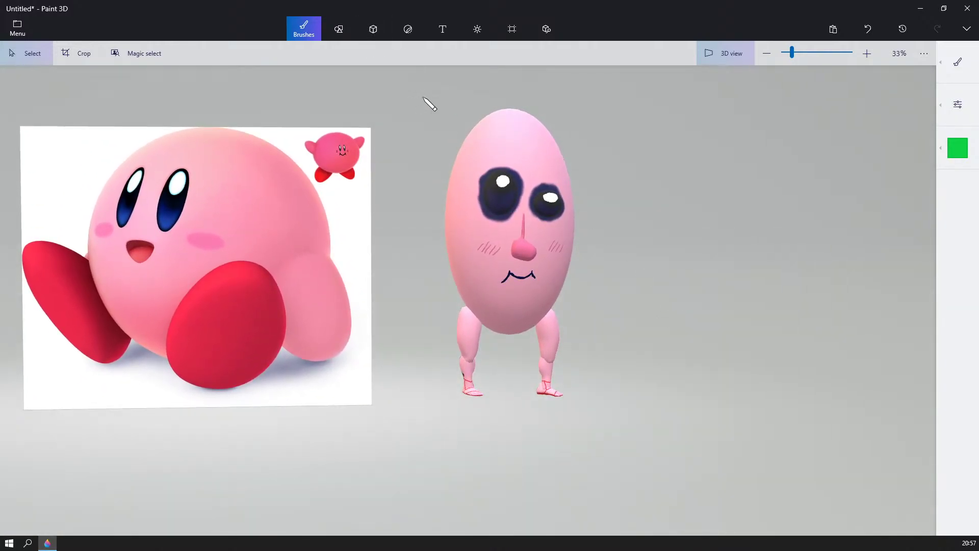
{"action": "left_click_drag", "start_coordinate": [647, 298], "coordinate": [647, 297]}
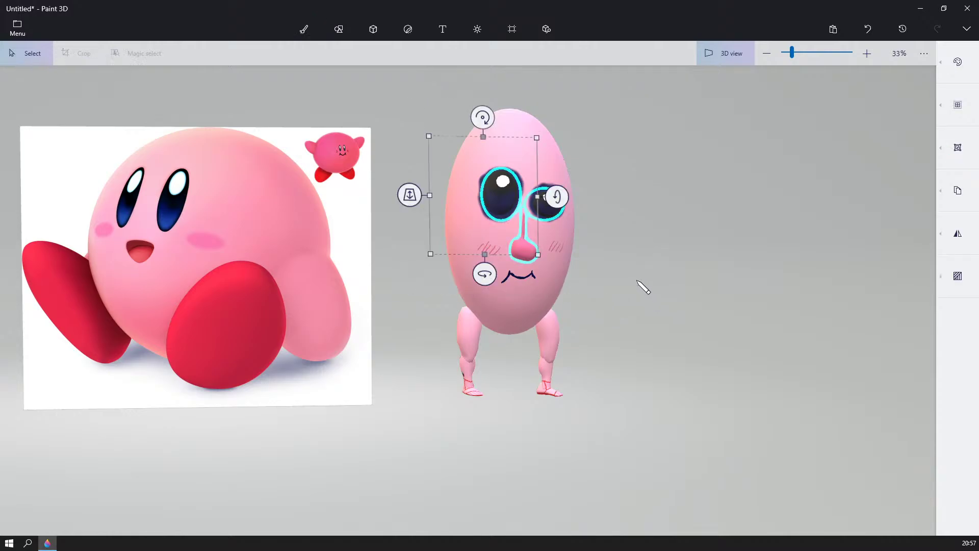
{"action": "left_click", "coordinate": [554, 151]}
{"action": "left_click_drag", "start_coordinate": [510, 97], "coordinate": [515, 136]}
{"action": "left_click_drag", "start_coordinate": [582, 241], "coordinate": [575, 240]}
{"action": "right_click_drag", "start_coordinate": [637, 237], "coordinate": [607, 216]}
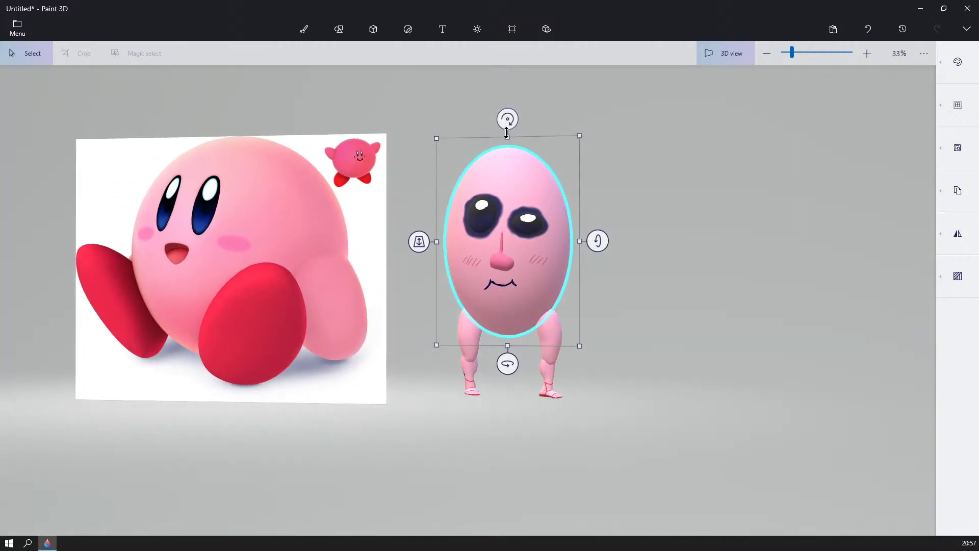
{"action": "left_click_drag", "start_coordinate": [507, 133], "coordinate": [506, 155]}
{"action": "left_click_drag", "start_coordinate": [437, 241], "coordinate": [458, 250]}
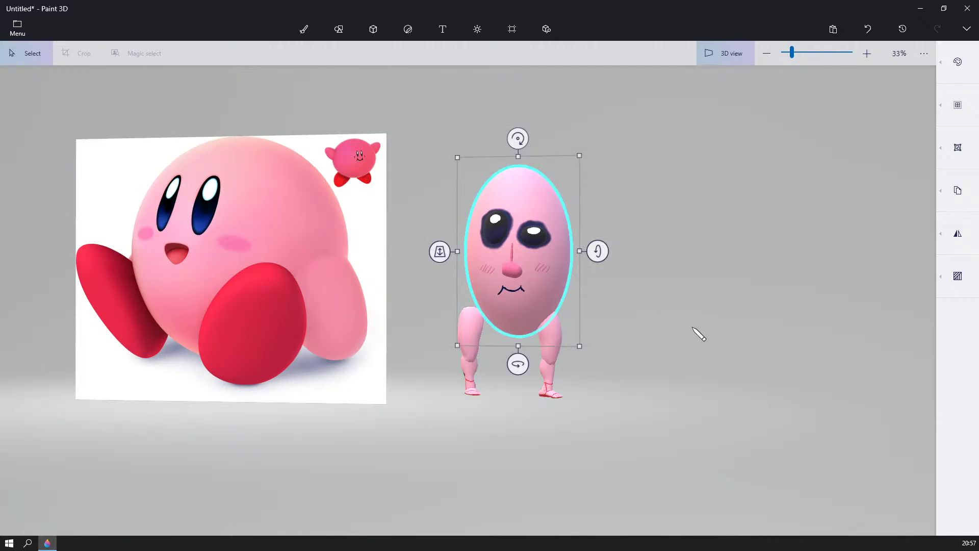
- Move the original leg inward under the narrowed body and turn it slightly about its vertical axis
{"action": "left_click", "coordinate": [693, 327]}
{"action": "scroll", "coordinate": [425, 401], "scroll_direction": "up", "scroll_amount": 2}
{"action": "left_click", "coordinate": [487, 293]}
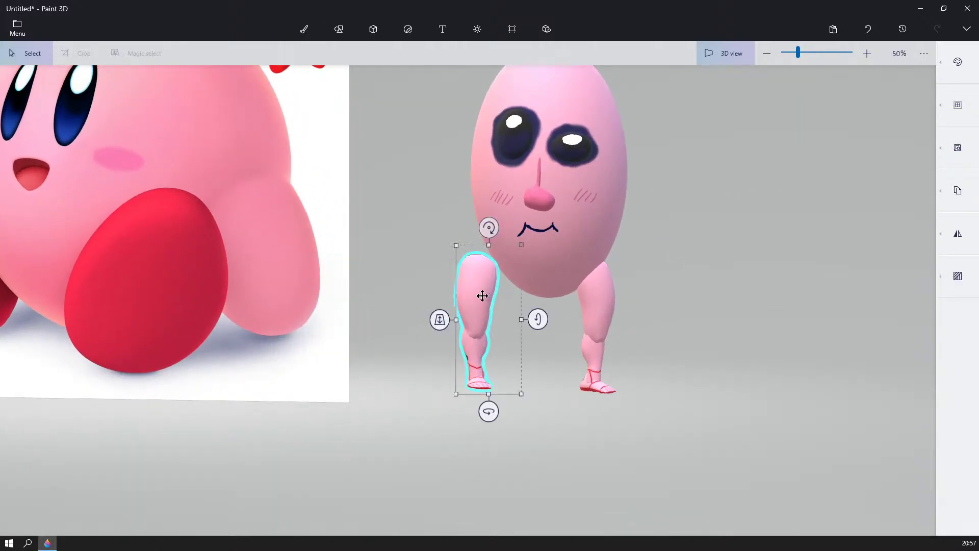
{"action": "left_click_drag", "start_coordinate": [483, 292], "coordinate": [511, 300]}
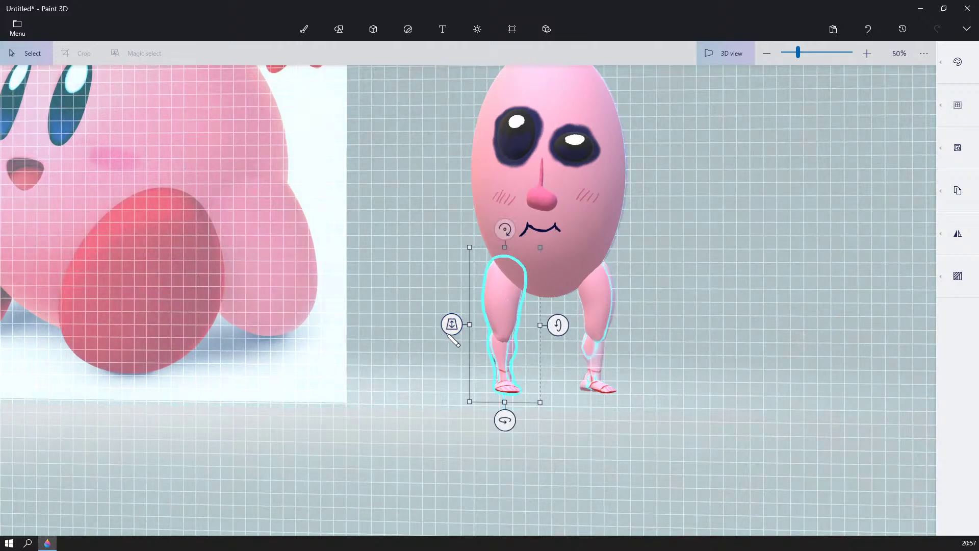
{"action": "right_click_drag", "start_coordinate": [456, 339], "coordinate": [476, 369]}
{"action": "left_click_drag", "start_coordinate": [498, 410], "coordinate": [498, 413]}
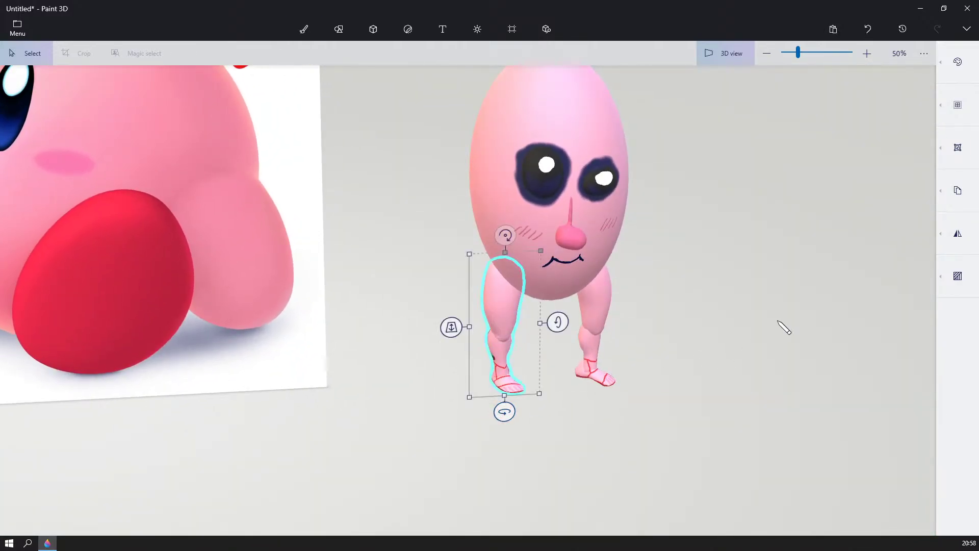
{"action": "left_click", "coordinate": [778, 321]}
- Examine the tomato tattoo on the outer side of the copied leg up close
{"action": "mouse_move", "coordinate": [778, 322]}
{"action": "right_mouse_down"}
{"action": "mouse_move", "coordinate": [494, 285]}
{"action": "mouse_move", "coordinate": [508, 294]}
{"action": "mouse_move", "coordinate": [732, 298]}
{"action": "mouse_move", "coordinate": [665, 284]}
{"action": "mouse_move", "coordinate": [658, 260]}
{"action": "right_mouse_up"}
{"action": "scroll", "coordinate": [665, 284], "scroll_direction": "up", "scroll_amount": 3}
{"action": "middle_click_drag", "start_coordinate": [378, 442], "coordinate": [520, 334]}
{"action": "scroll", "coordinate": [520, 334], "scroll_direction": "up", "scroll_amount": 3}
{"action": "right_click_drag", "start_coordinate": [520, 333], "coordinate": [488, 295]}
{"action": "scroll", "coordinate": [488, 294], "scroll_direction": "up", "scroll_amount": 2}
{"action": "middle_click_drag", "start_coordinate": [380, 326], "coordinate": [711, 306]}
{"action": "scroll", "coordinate": [755, 303], "scroll_direction": "up", "scroll_amount": 1}
{"action": "right_click_drag", "start_coordinate": [755, 303], "coordinate": [673, 300]}
{"action": "middle_click_drag", "start_coordinate": [316, 325], "coordinate": [978, 322]}
{"action": "scroll", "coordinate": [813, 312], "scroll_direction": "up", "scroll_amount": 3}
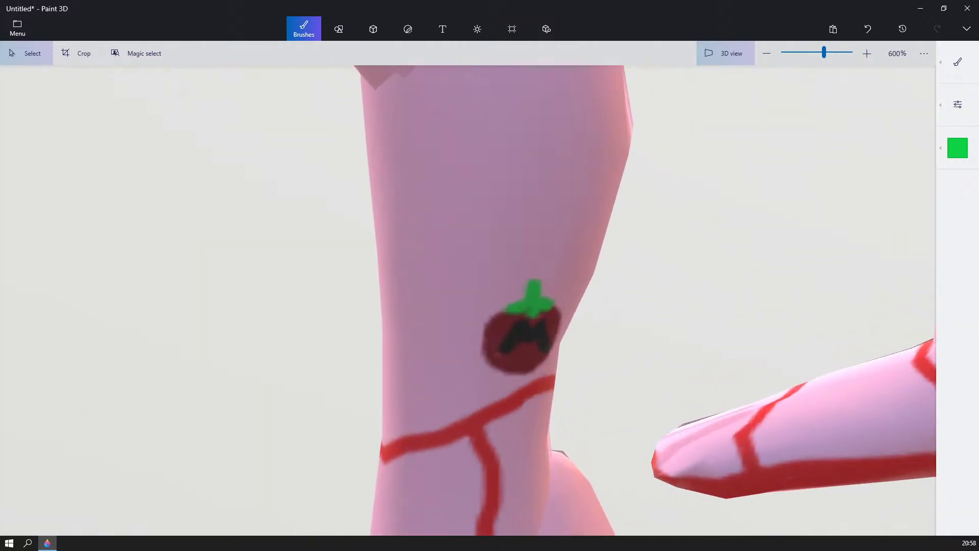
- Try to remove the copied leg's tomato tattoo with the Eraser, then undo the stroke
{"action": "left_click", "coordinate": [954, 65]}
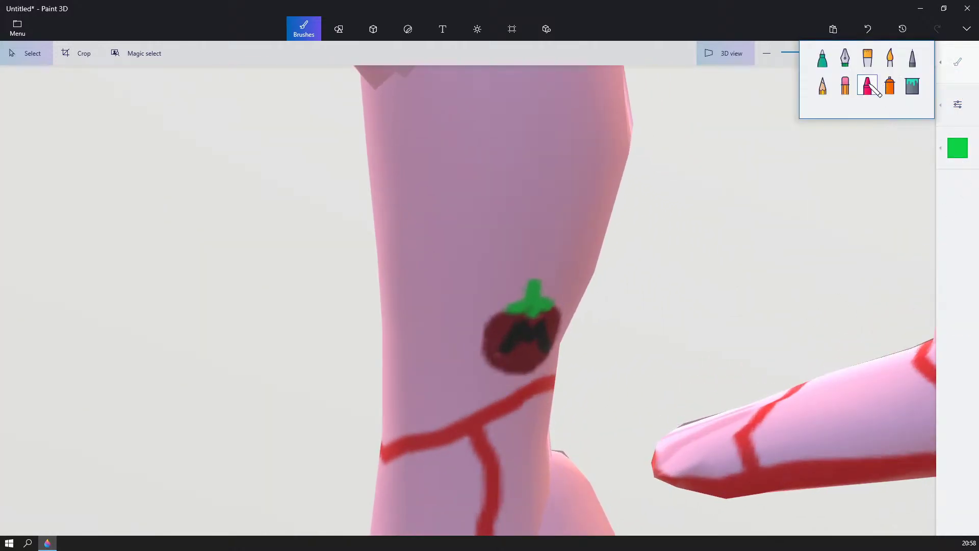
{"action": "left_click", "coordinate": [845, 86]}
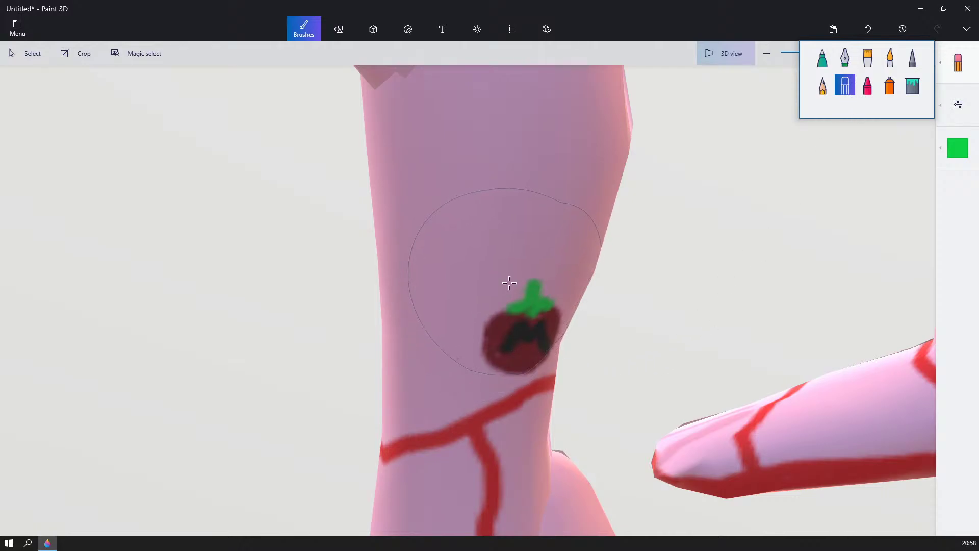
{"action": "left_click_drag", "start_coordinate": [509, 283], "coordinate": [514, 281]}
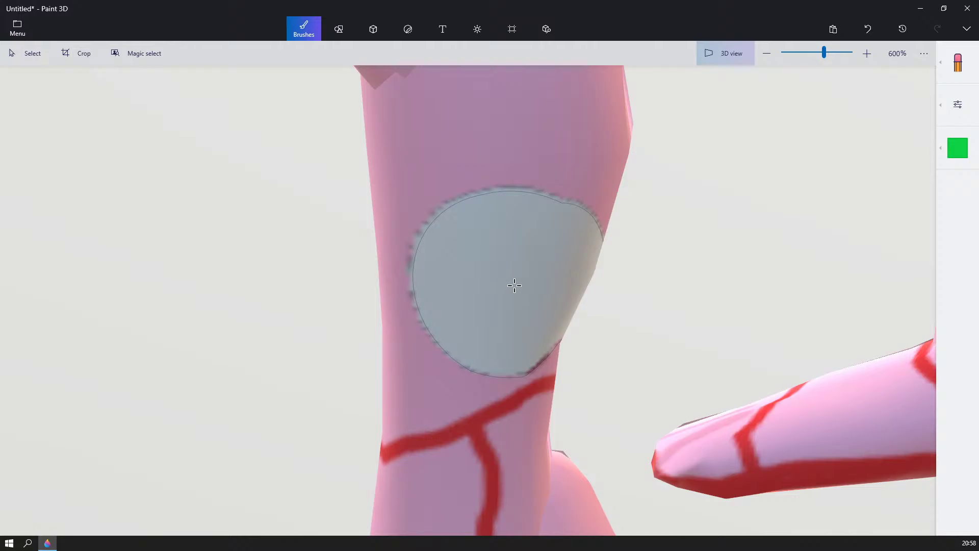
{"action": "key", "text": "ctrl+z"}
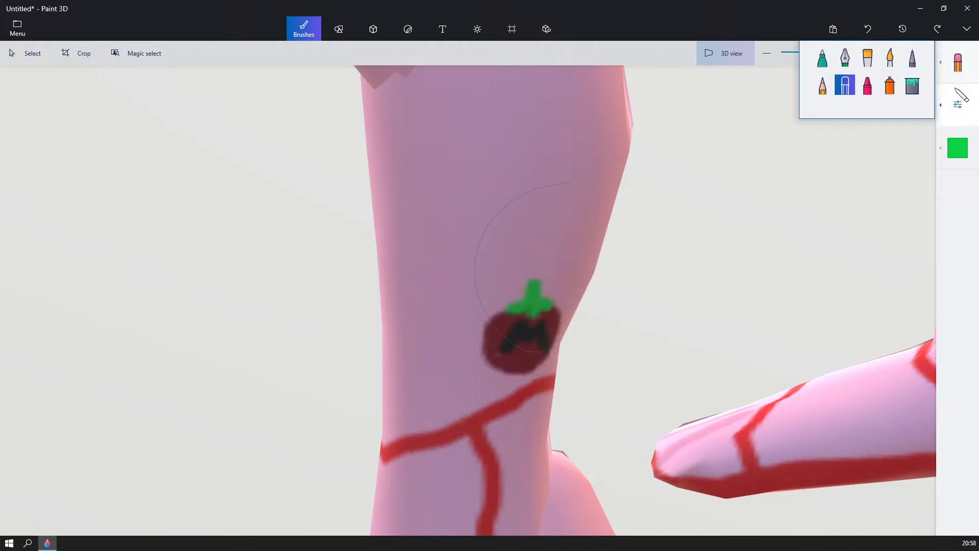
- Sample the leg's pink and paint over the copied leg's tomato tattoo with the Marker
{"action": "left_click", "coordinate": [957, 149]}
{"action": "left_click", "coordinate": [583, 155]}
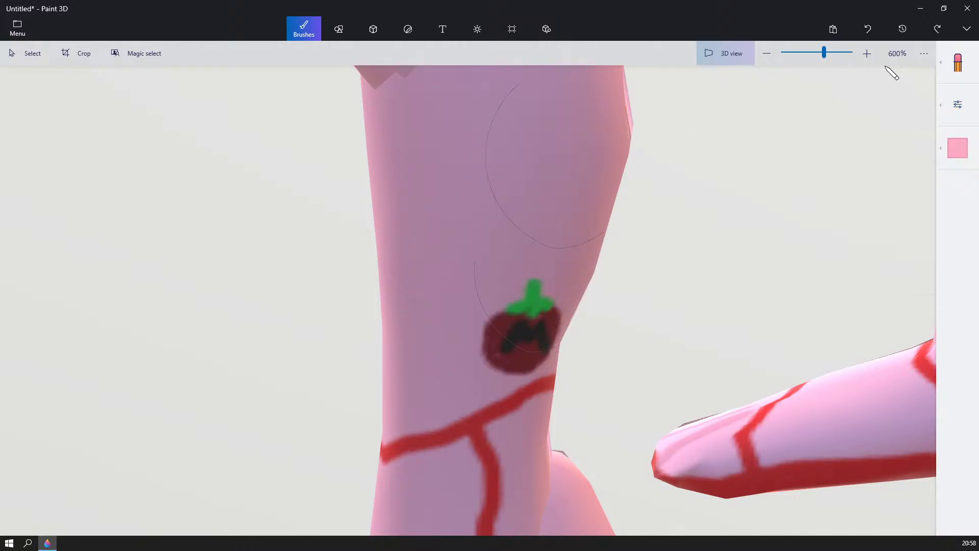
{"action": "mouse_move", "coordinate": [958, 62]}
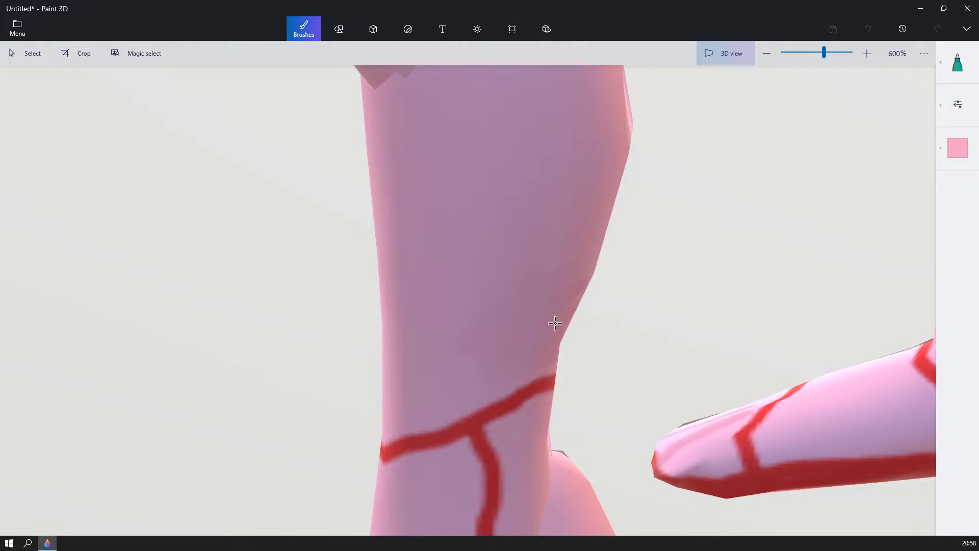
{"action": "scroll", "coordinate": [484, 359], "scroll_direction": "down", "scroll_amount": 5}
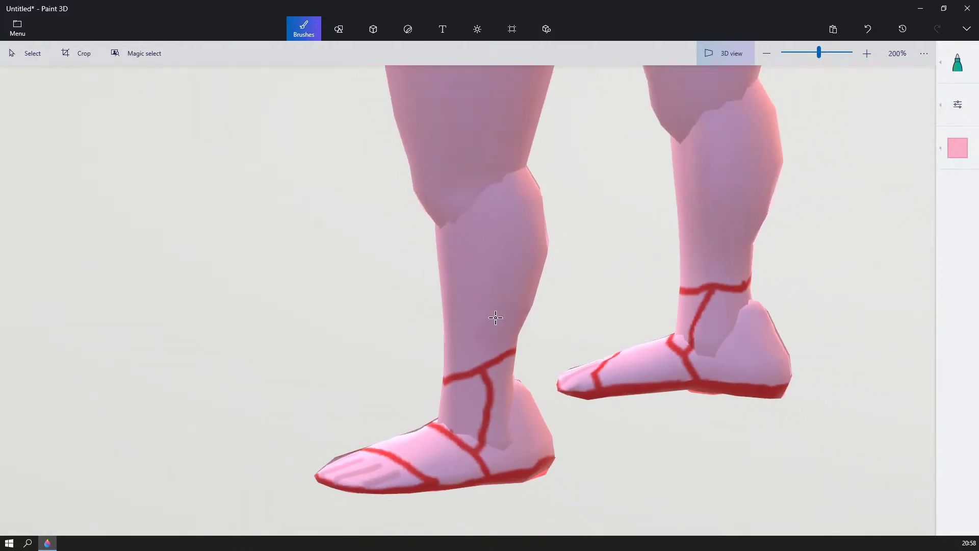
{"action": "scroll", "coordinate": [488, 312], "scroll_direction": "up", "scroll_amount": 6}
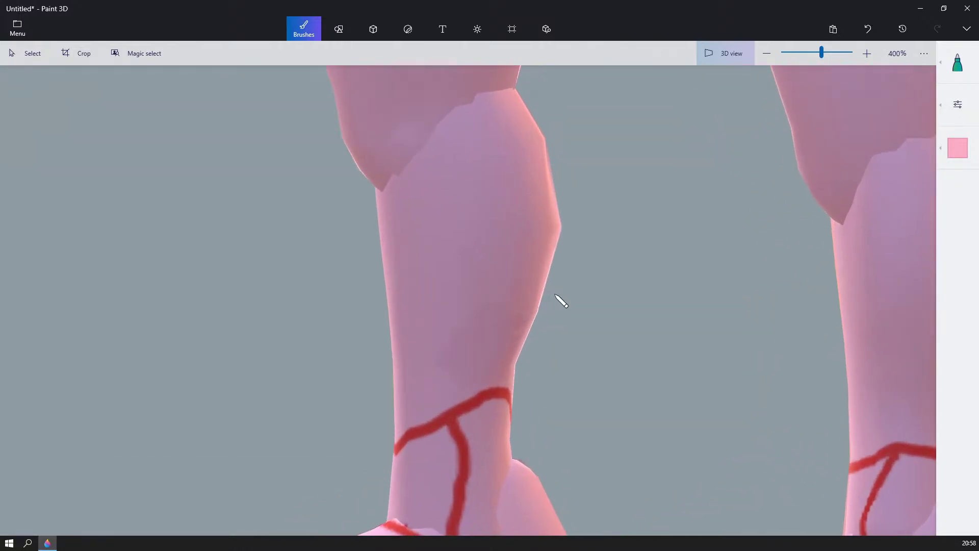
- Examine the painted-over area on the copied leg's outer side for leftover tattoo marks
{"action": "scroll", "coordinate": [523, 251], "scroll_direction": "up", "scroll_amount": 5}
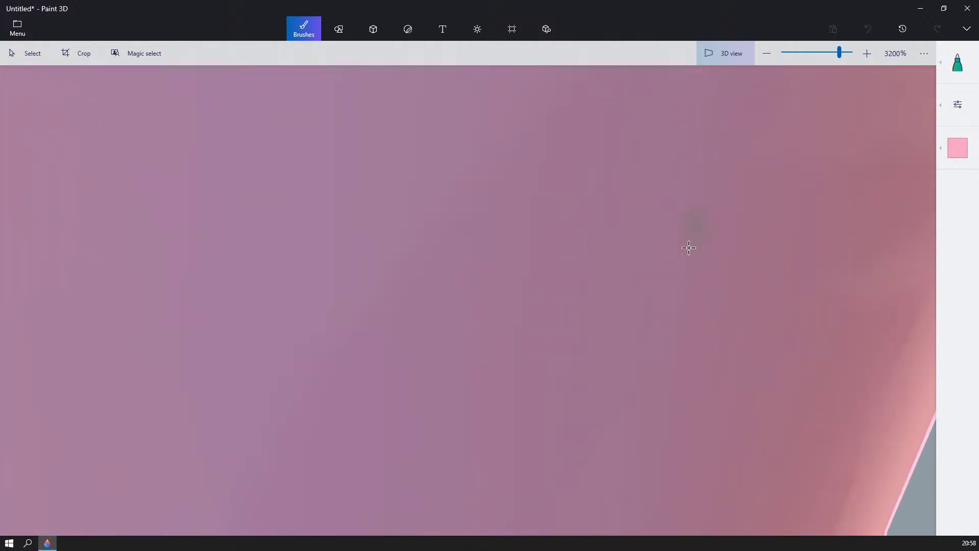
{"action": "scroll", "coordinate": [679, 254], "scroll_direction": "down", "scroll_amount": 6}
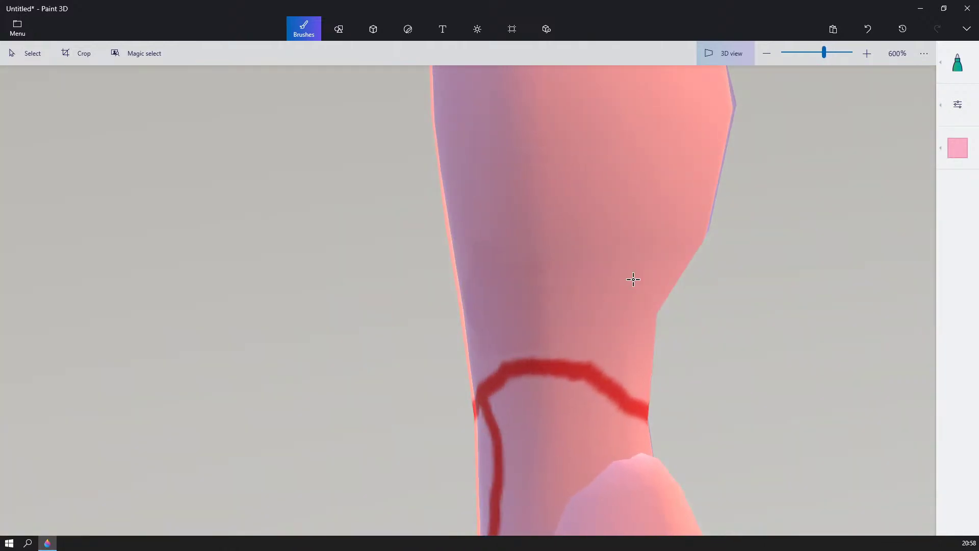
{"action": "right_click_drag", "start_coordinate": [633, 279], "coordinate": [726, 281]}
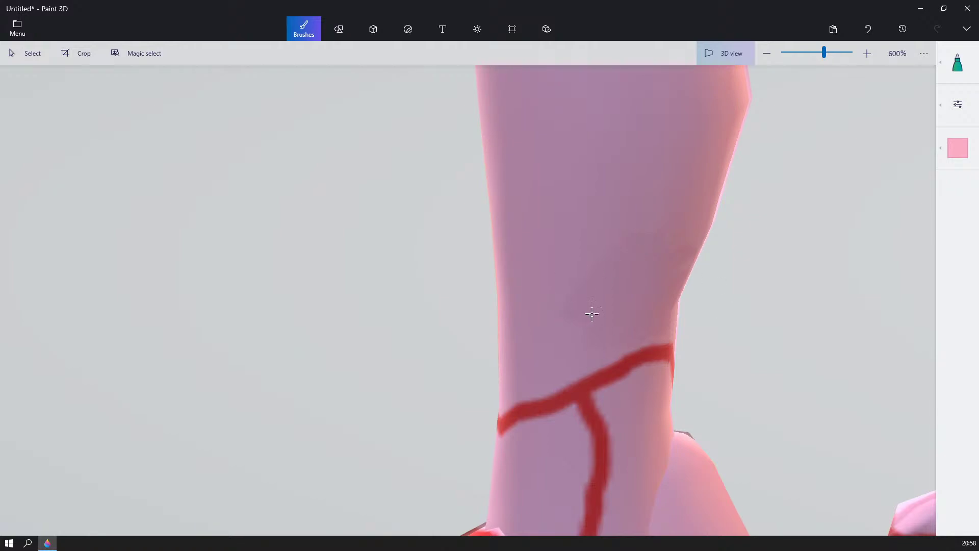
{"action": "scroll", "coordinate": [628, 293], "scroll_direction": "up", "scroll_amount": 1}
{"action": "scroll", "coordinate": [605, 287], "scroll_direction": "down", "scroll_amount": 4}
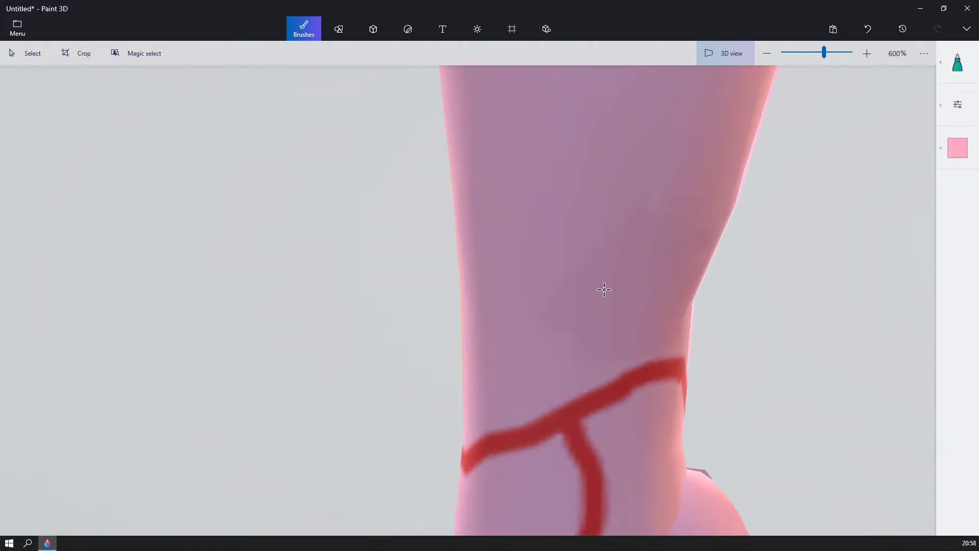
{"action": "scroll", "coordinate": [602, 292], "scroll_direction": "down", "scroll_amount": 2}
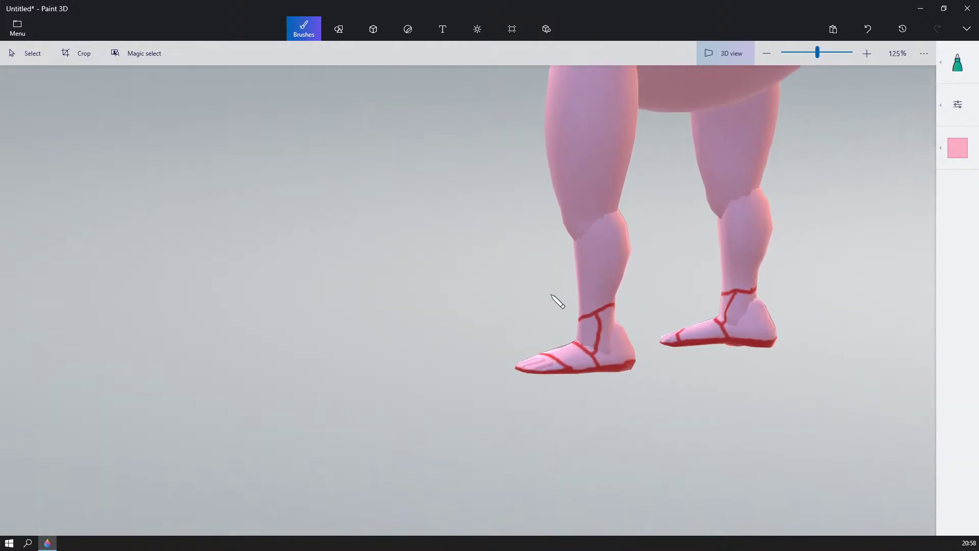
{"action": "right_click_drag", "start_coordinate": [557, 301], "coordinate": [664, 294]}
{"action": "scroll", "coordinate": [896, 448], "scroll_direction": "down", "scroll_amount": 1}
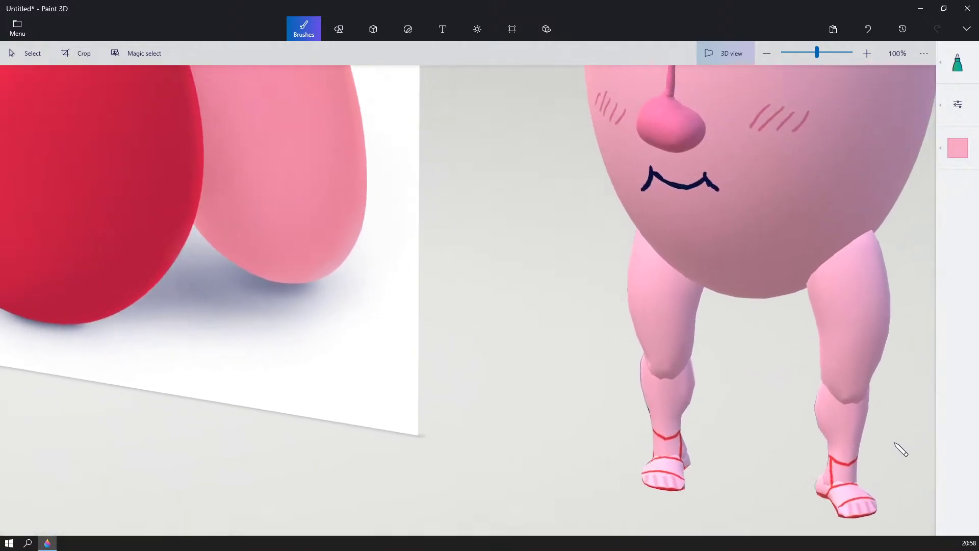
- Compare the whole character with the Kirby reference image from the front and at slight angles
{"action": "scroll", "coordinate": [613, 347], "scroll_direction": "down", "scroll_amount": 2}
{"action": "right_click_drag", "start_coordinate": [613, 339], "coordinate": [676, 330]}
{"action": "scroll", "coordinate": [683, 324], "scroll_direction": "up", "scroll_amount": 2}
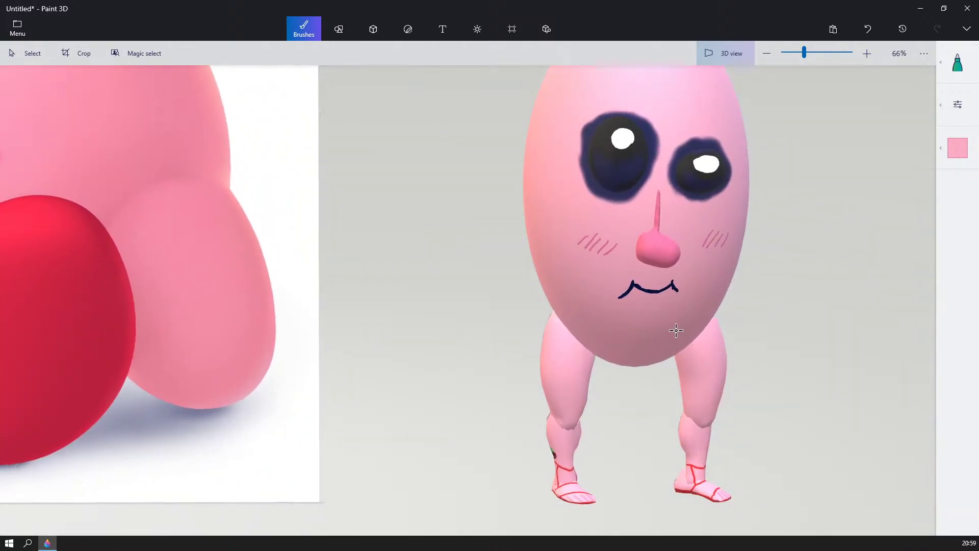
{"action": "middle_click_drag", "start_coordinate": [695, 270], "coordinate": [614, 293]}
{"action": "scroll", "coordinate": [600, 305], "scroll_direction": "down", "scroll_amount": 1}
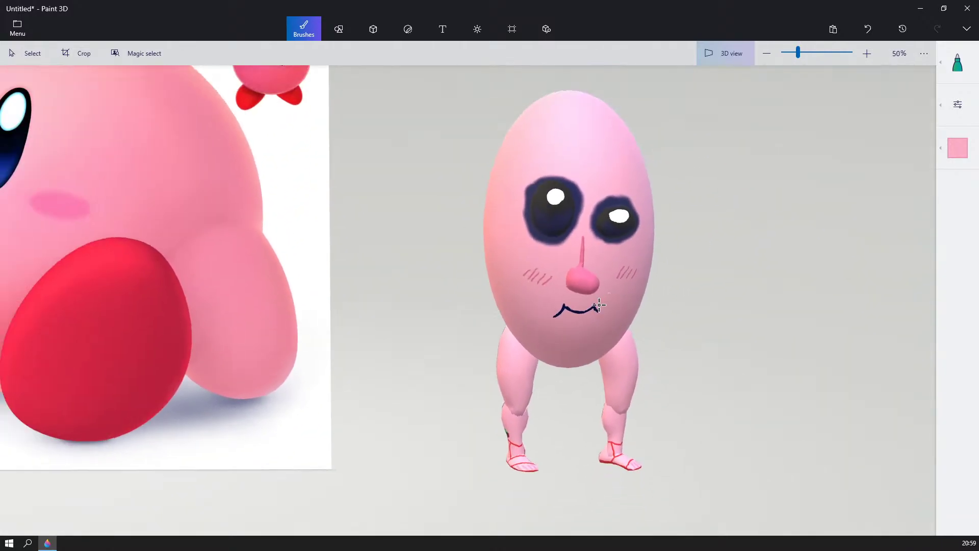
{"action": "right_click_drag", "start_coordinate": [600, 306], "coordinate": [571, 317]}
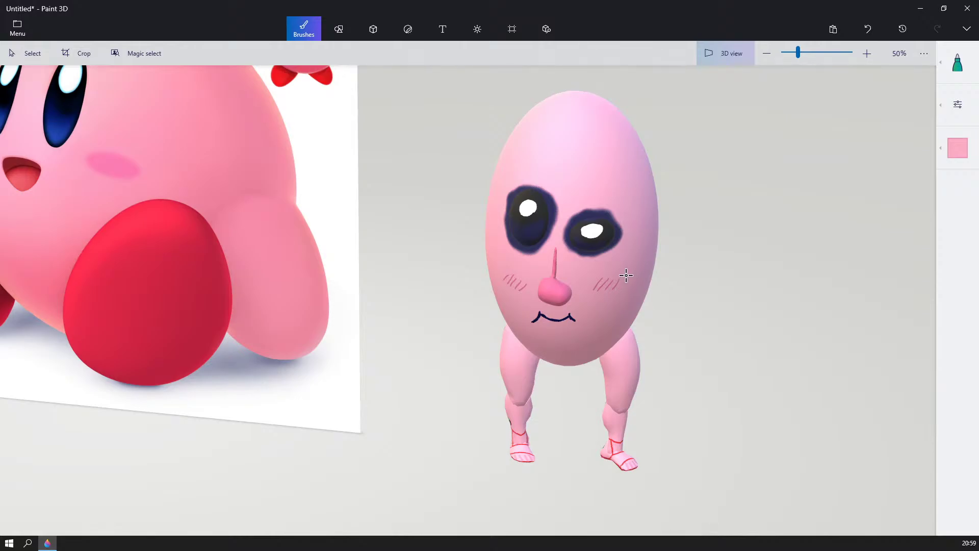
{"action": "scroll", "coordinate": [626, 275], "scroll_direction": "up", "scroll_amount": 3}
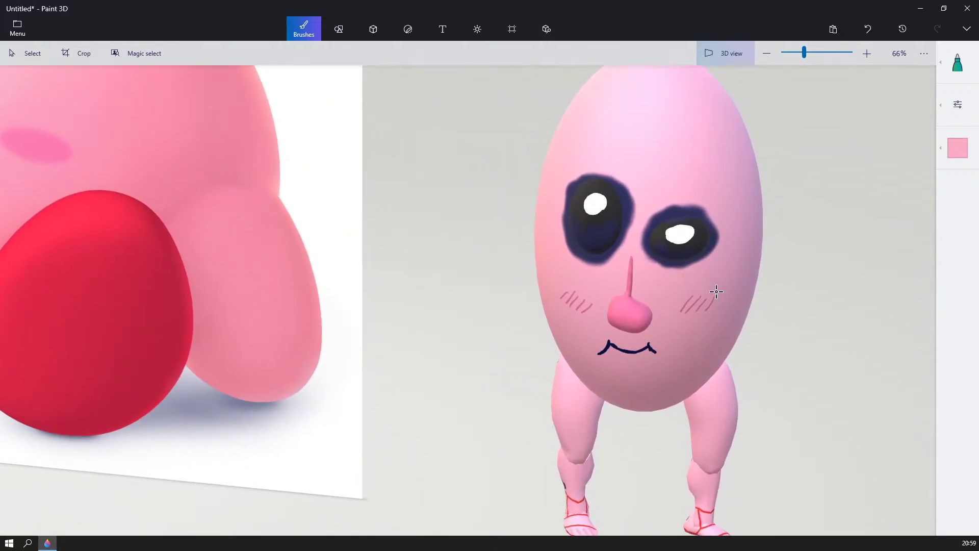
{"action": "scroll", "coordinate": [716, 291], "scroll_direction": "down", "scroll_amount": 4}
{"action": "scroll", "coordinate": [721, 293], "scroll_direction": "up", "scroll_amount": 2}
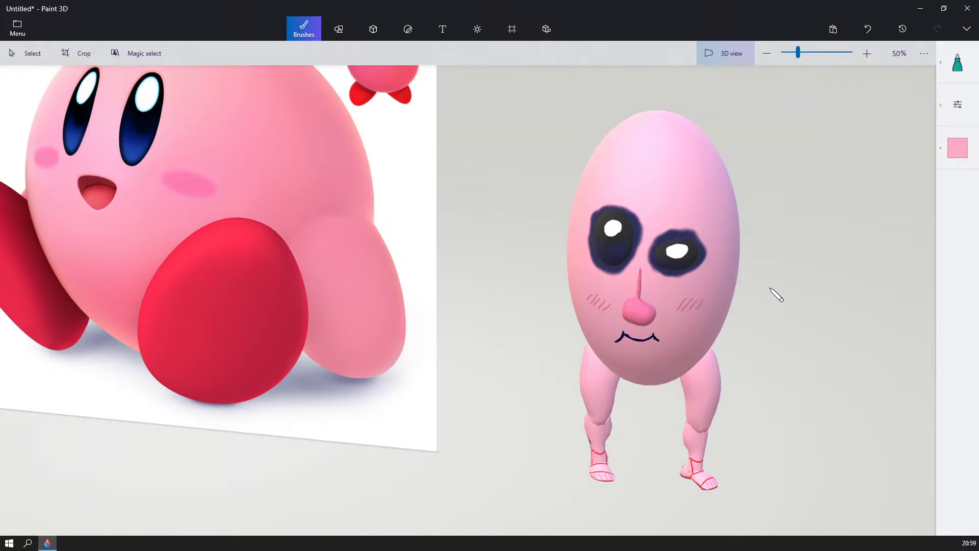
{"action": "scroll", "coordinate": [776, 295], "scroll_direction": "down", "scroll_amount": 3}
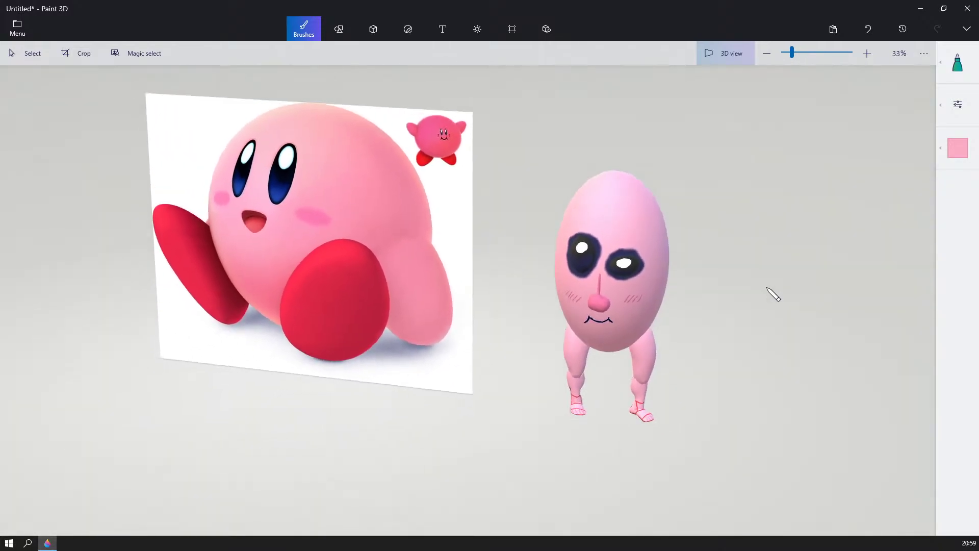
{"action": "right_click_drag", "start_coordinate": [767, 287], "coordinate": [800, 272]}
{"action": "right_click_drag", "start_coordinate": [762, 281], "coordinate": [736, 266]}
{"action": "scroll", "coordinate": [736, 265], "scroll_direction": "up", "scroll_amount": 2}
{"action": "scroll", "coordinate": [736, 265], "scroll_direction": "down", "scroll_amount": 2}
{"action": "scroll", "coordinate": [738, 271], "scroll_direction": "up", "scroll_amount": 2}
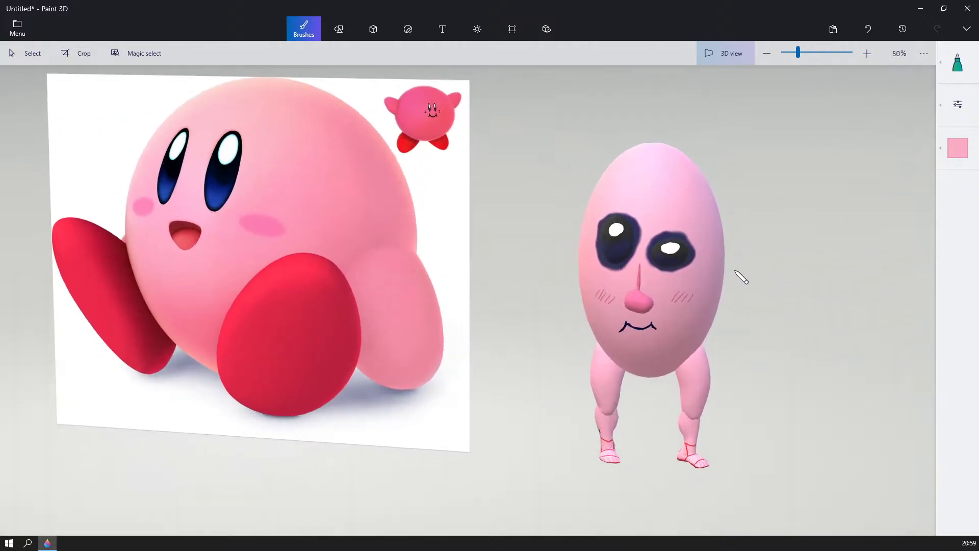
{"action": "middle_click_drag", "start_coordinate": [102, 170], "coordinate": [571, 209]}
{"action": "scroll", "coordinate": [679, 169], "scroll_direction": "up", "scroll_amount": 2}
{"action": "scroll", "coordinate": [751, 131], "scroll_direction": "down", "scroll_amount": 2}
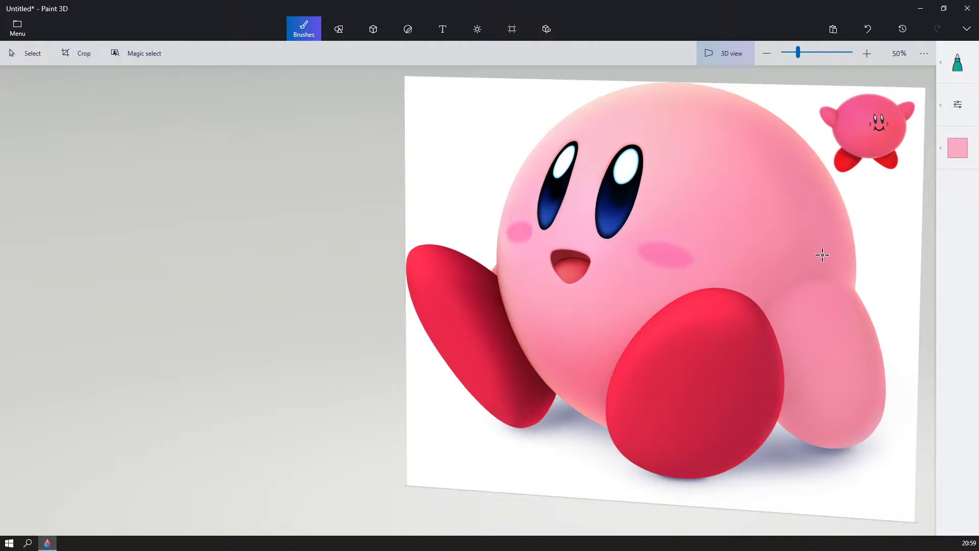
{"action": "middle_click_drag", "start_coordinate": [821, 253], "coordinate": [265, 226]}
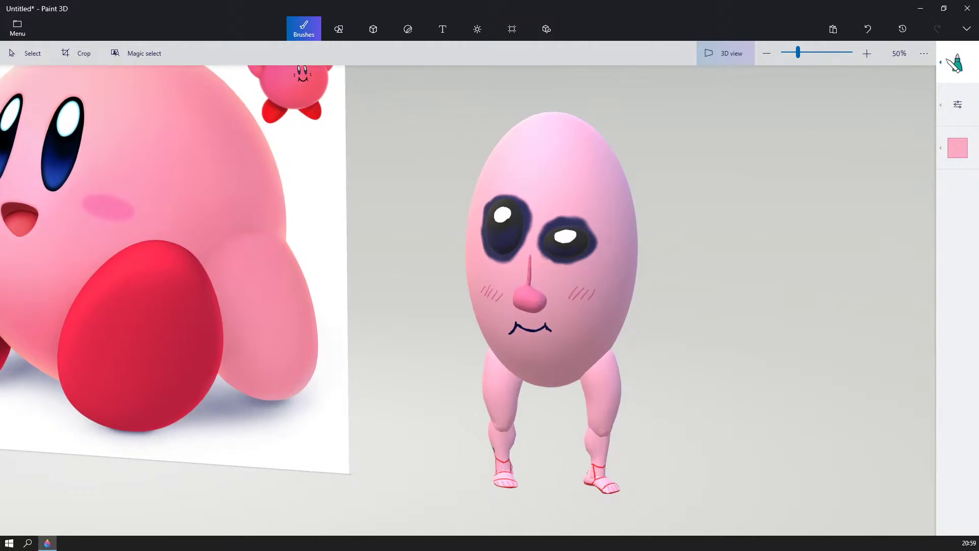
- Search the 3D library for "necklace" and insert the Necklace With Pendant model
{"action": "left_click", "coordinate": [957, 62]}
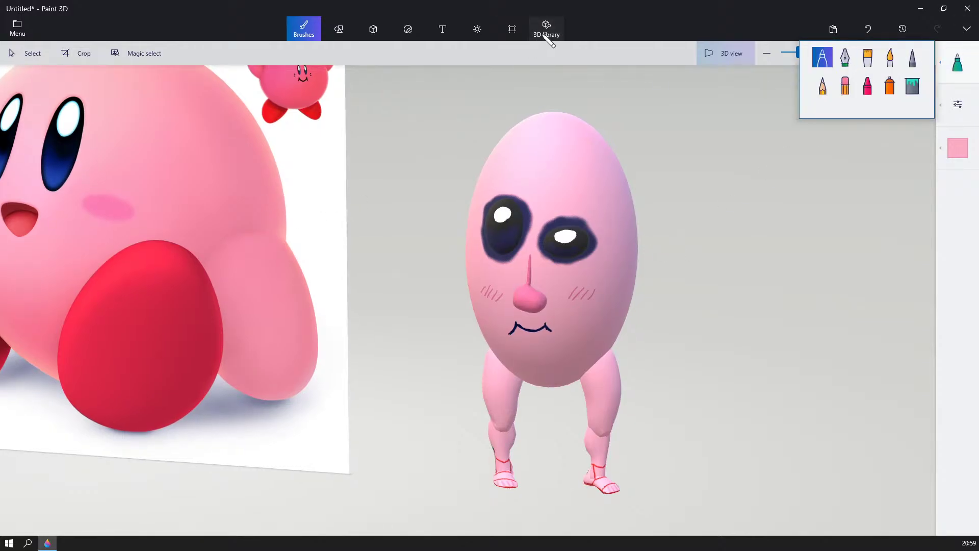
{"action": "left_click", "coordinate": [546, 28]}
{"action": "left_click_drag", "start_coordinate": [750, 72], "coordinate": [711, 74]}
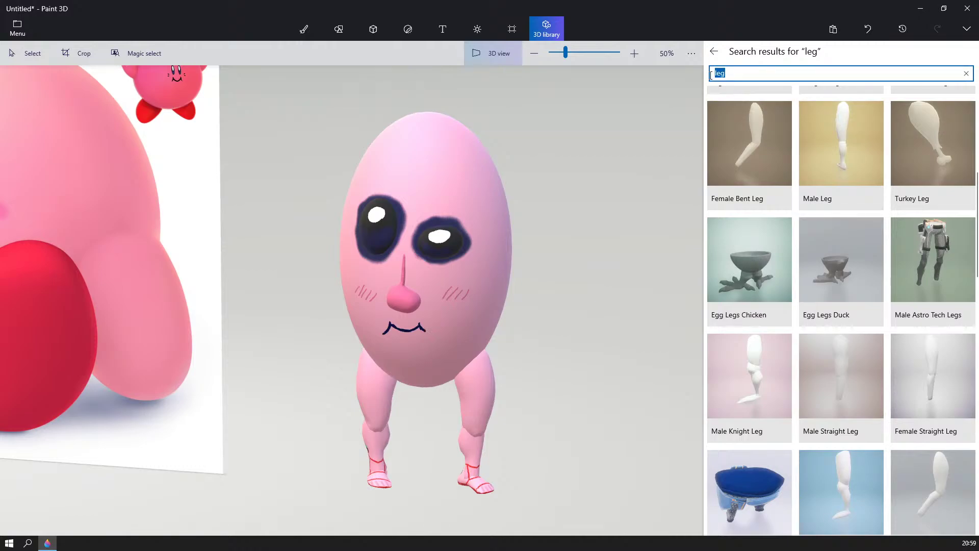
{"action": "key", "text": "BackSpace"}
{"action": "type", "text": "necklace"}
{"action": "key", "text": "Return"}
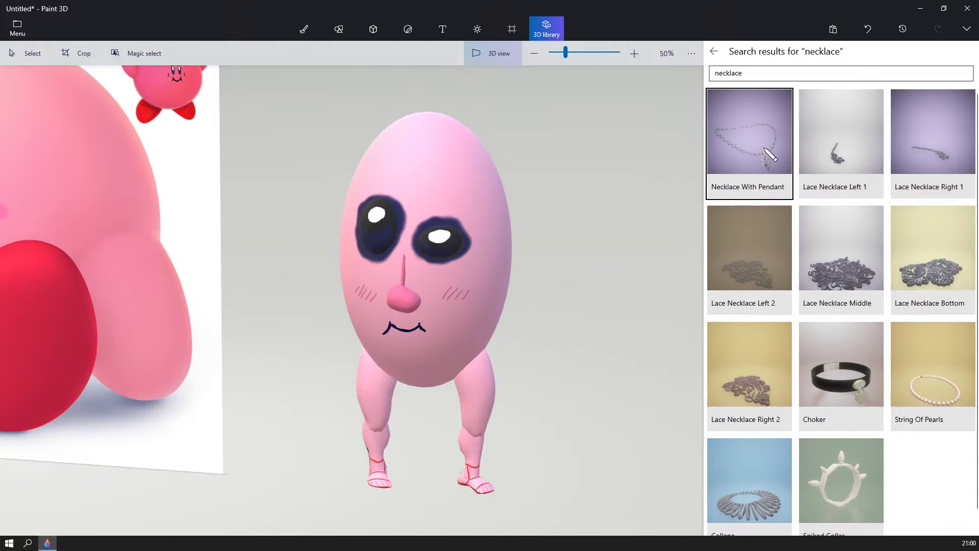
{"action": "left_click", "coordinate": [770, 155]}
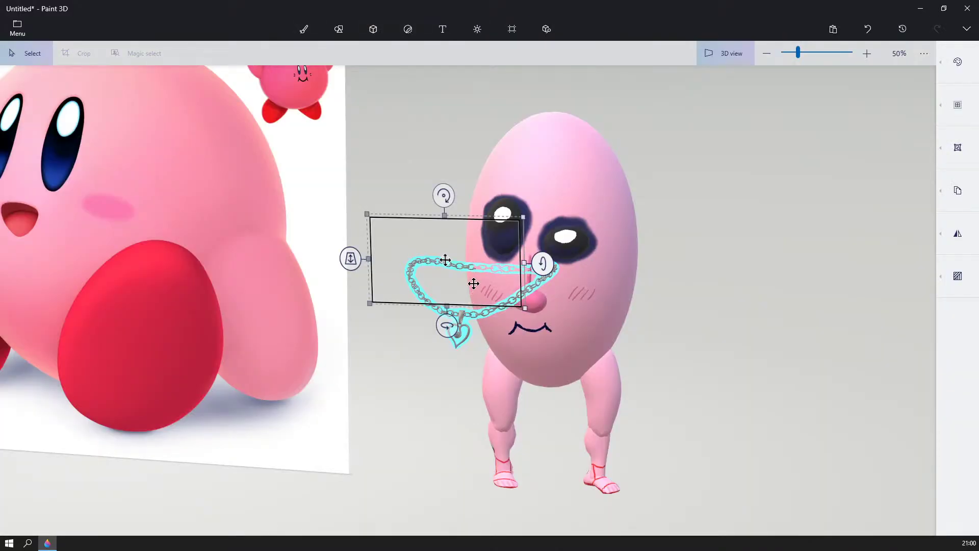
- Move the necklace up and back so it surrounds the upper part of the egg-shaped head
{"action": "left_click_drag", "start_coordinate": [486, 273], "coordinate": [550, 137]}
{"action": "right_click_drag", "start_coordinate": [797, 90], "coordinate": [712, 128]}
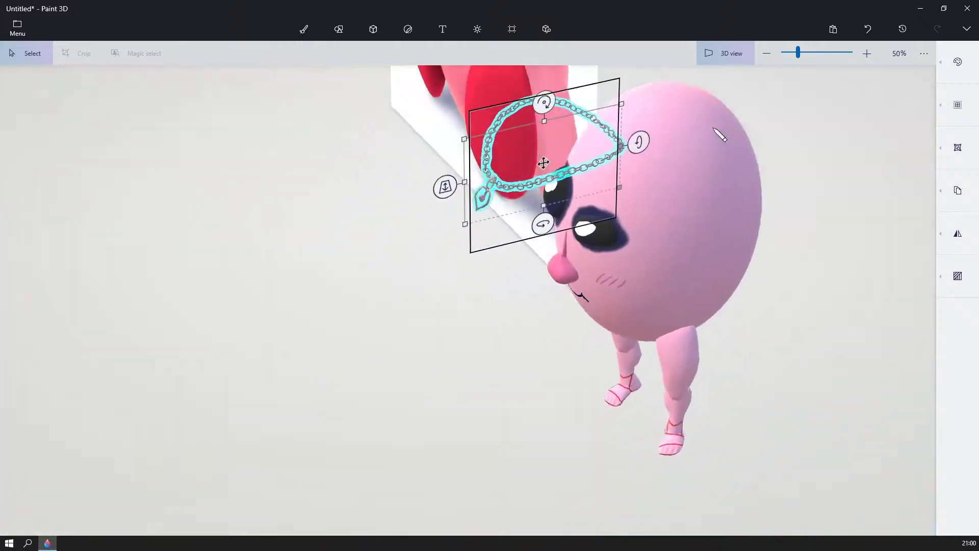
{"action": "left_click_drag", "start_coordinate": [542, 164], "coordinate": [704, 171]}
{"action": "right_click_drag", "start_coordinate": [808, 190], "coordinate": [693, 173]}
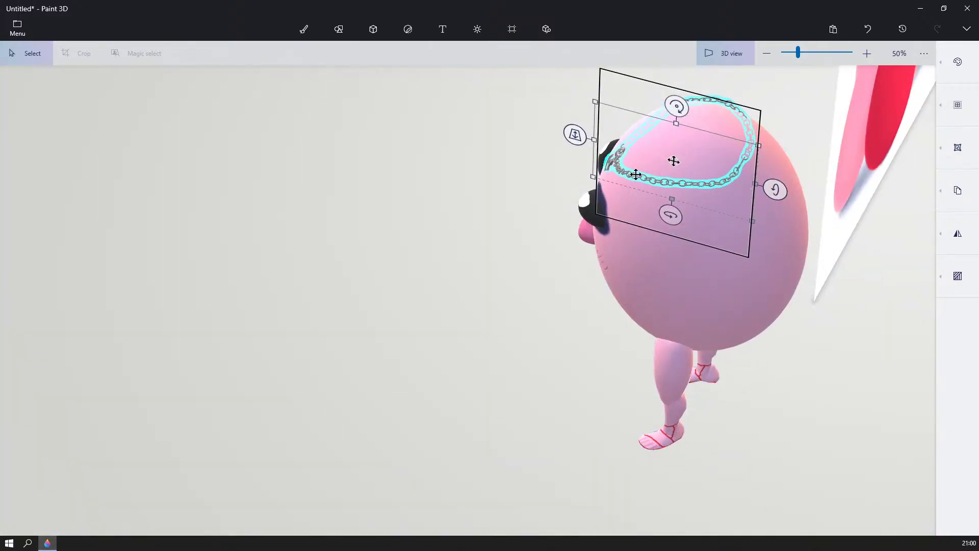
- Lengthen the necklace from front to back and shift it sideways so it wraps around the top of the head
{"action": "left_click_drag", "start_coordinate": [593, 137], "coordinate": [578, 136]}
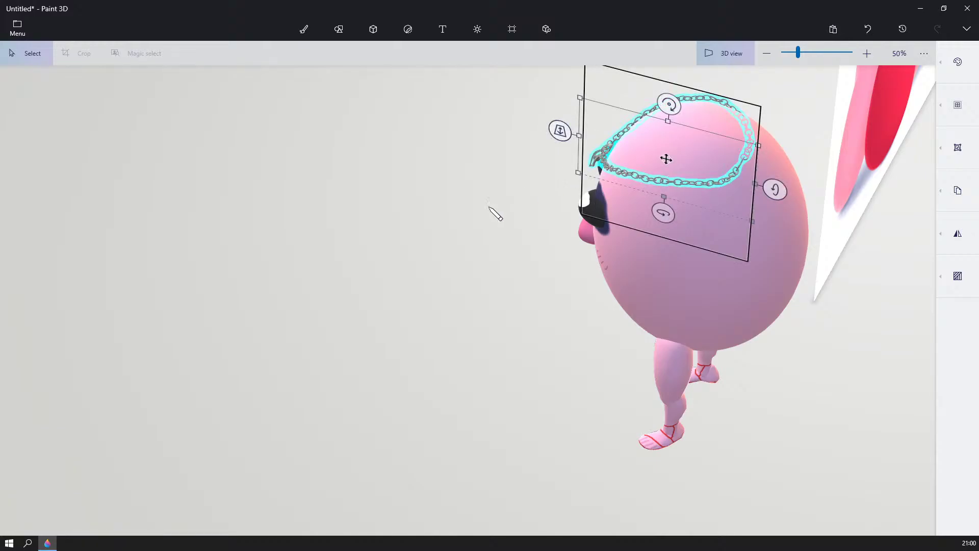
{"action": "right_click_drag", "start_coordinate": [488, 207], "coordinate": [695, 169]}
{"action": "left_click_drag", "start_coordinate": [707, 152], "coordinate": [664, 152]}
{"action": "right_click_drag", "start_coordinate": [834, 150], "coordinate": [682, 176]}
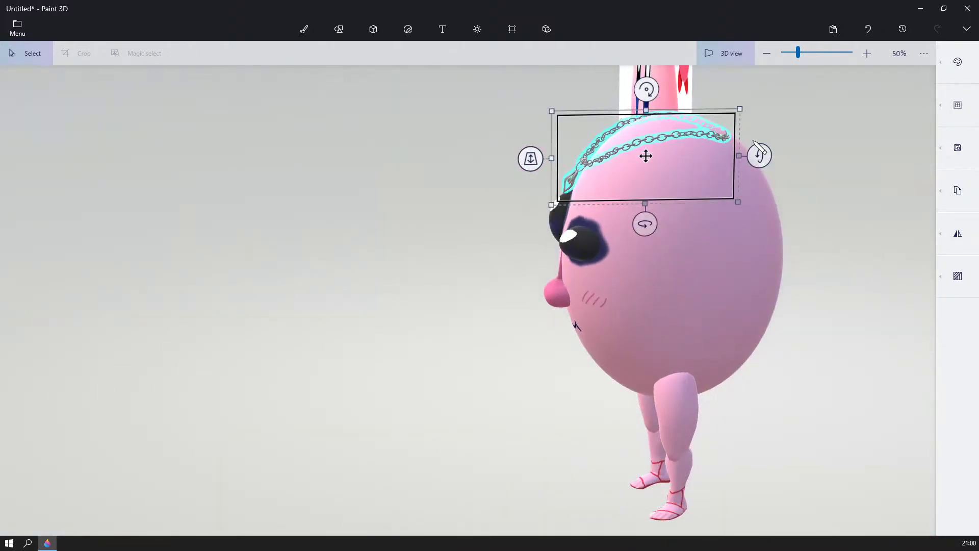
{"action": "left_click_drag", "start_coordinate": [758, 153], "coordinate": [757, 153]}
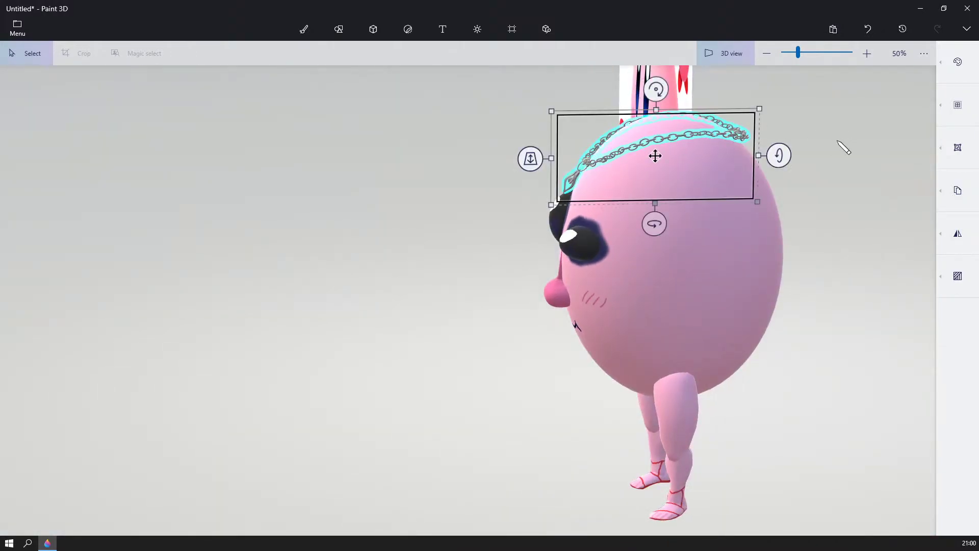
{"action": "right_click_drag", "start_coordinate": [841, 148], "coordinate": [939, 153]}
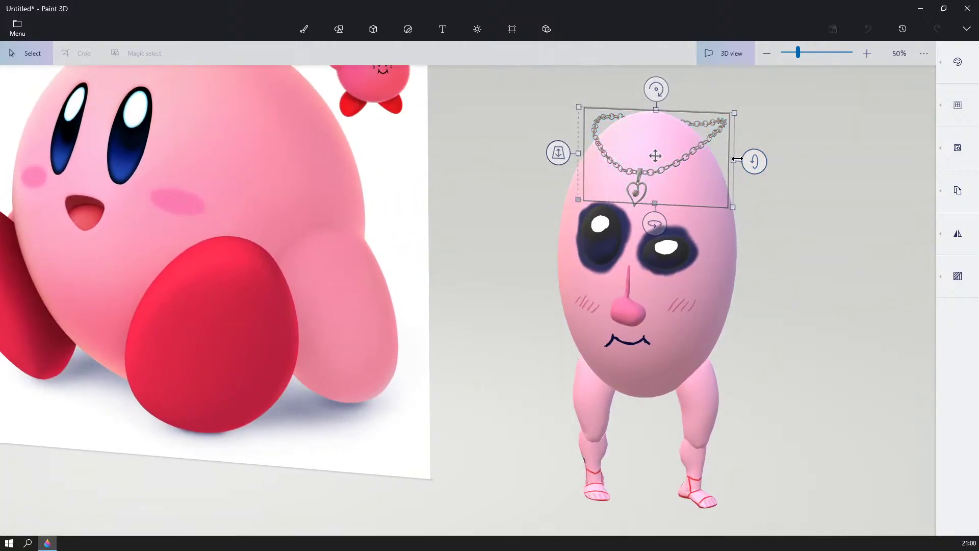
- Narrow the necklace's width to fit the head more closely, adjust how it sits from the side, and deselect it
{"action": "left_click_drag", "start_coordinate": [664, 155], "coordinate": [670, 156]}
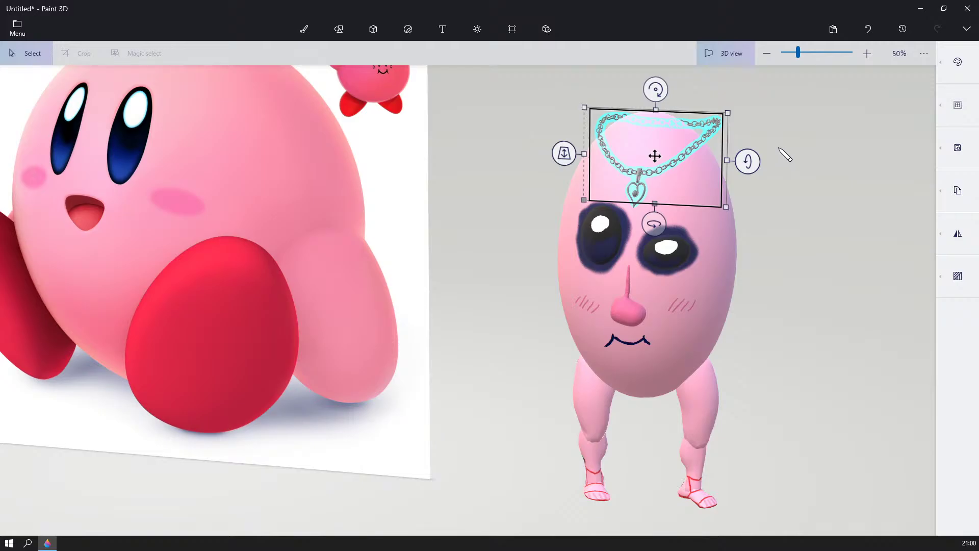
{"action": "right_click_drag", "start_coordinate": [801, 165], "coordinate": [832, 159]}
{"action": "left_click_drag", "start_coordinate": [725, 154], "coordinate": [717, 153]}
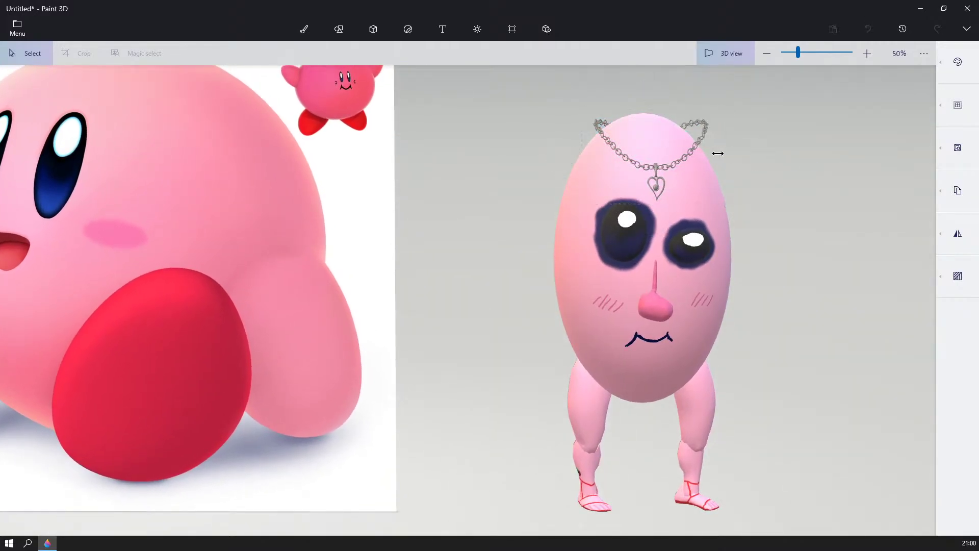
{"action": "right_click_drag", "start_coordinate": [714, 157], "coordinate": [707, 117]}
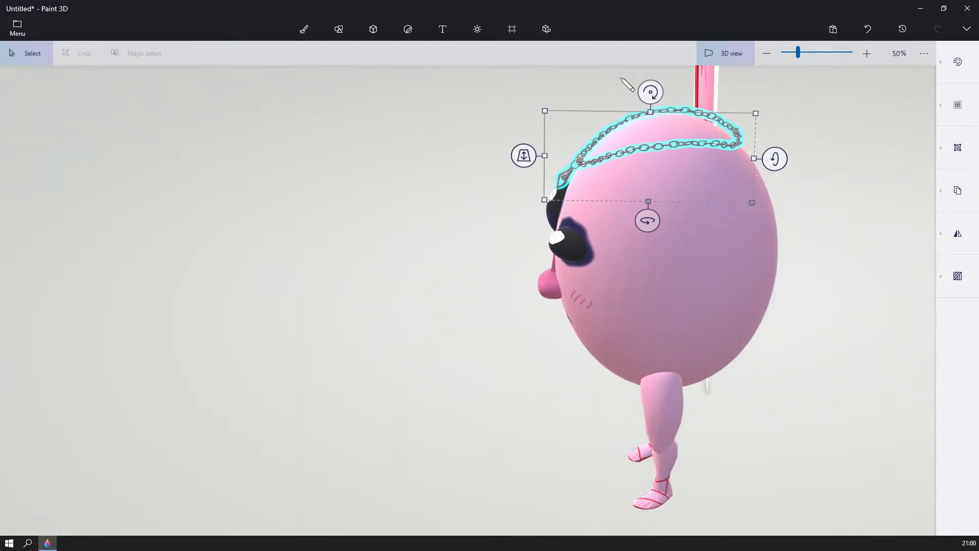
{"action": "mouse_move", "coordinate": [651, 136]}
{"action": "left_mouse_down"}
{"action": "mouse_move", "coordinate": [663, 146]}
{"action": "mouse_move", "coordinate": [649, 146]}
{"action": "left_mouse_up"}
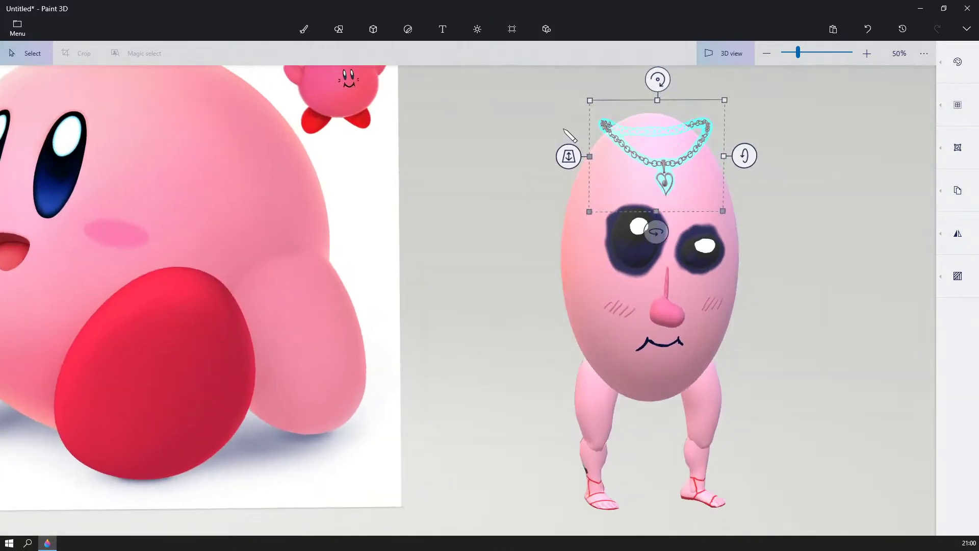
{"action": "mouse_move", "coordinate": [565, 132]}
{"action": "right_mouse_down"}
{"action": "mouse_move", "coordinate": [506, 158]}
{"action": "mouse_move", "coordinate": [538, 121]}
{"action": "mouse_move", "coordinate": [562, 119]}
{"action": "right_mouse_up"}
{"action": "left_click", "coordinate": [515, 148]}
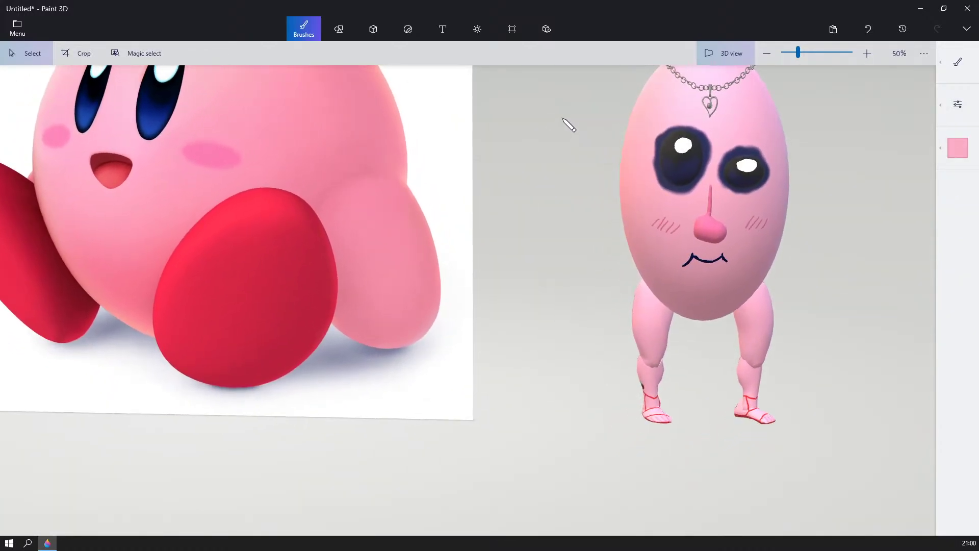
- Examine how the necklace's chain and heart pendant sit on the head from the front and side
{"action": "middle_click_drag", "start_coordinate": [562, 118], "coordinate": [466, 239]}
{"action": "scroll", "coordinate": [466, 238], "scroll_direction": "down", "scroll_amount": 2}
{"action": "scroll", "coordinate": [614, 182], "scroll_direction": "up", "scroll_amount": 4}
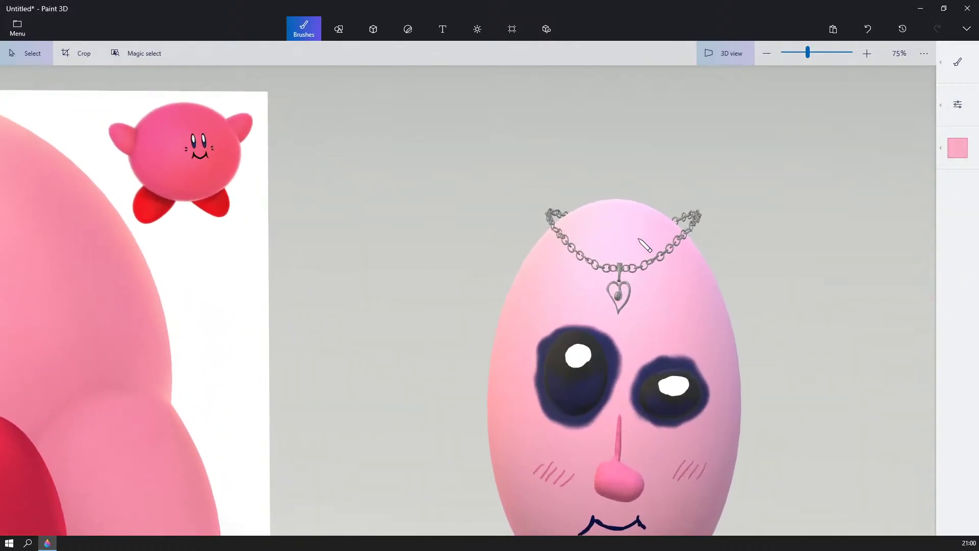
{"action": "scroll", "coordinate": [644, 245], "scroll_direction": "up", "scroll_amount": 1}
{"action": "left_click", "coordinate": [643, 278]}
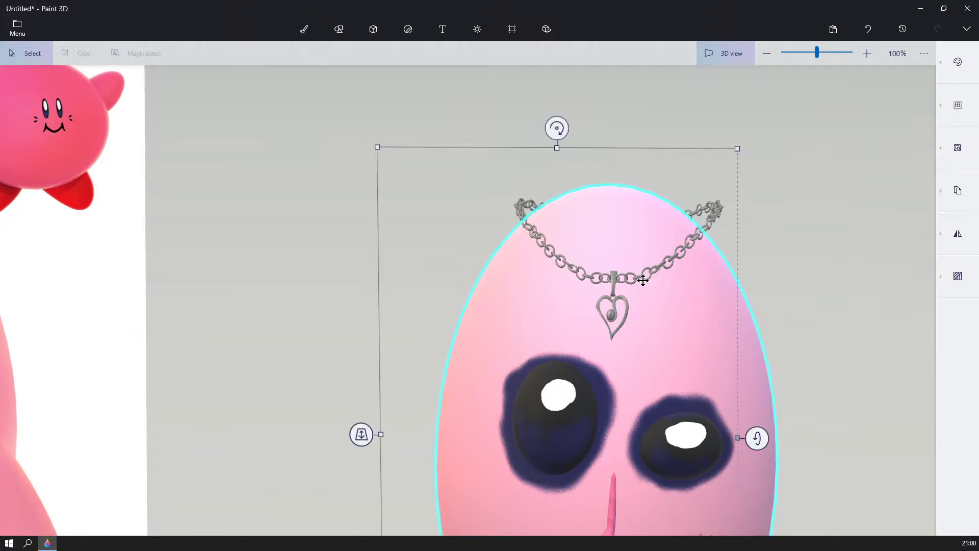
{"action": "left_click", "coordinate": [714, 227]}
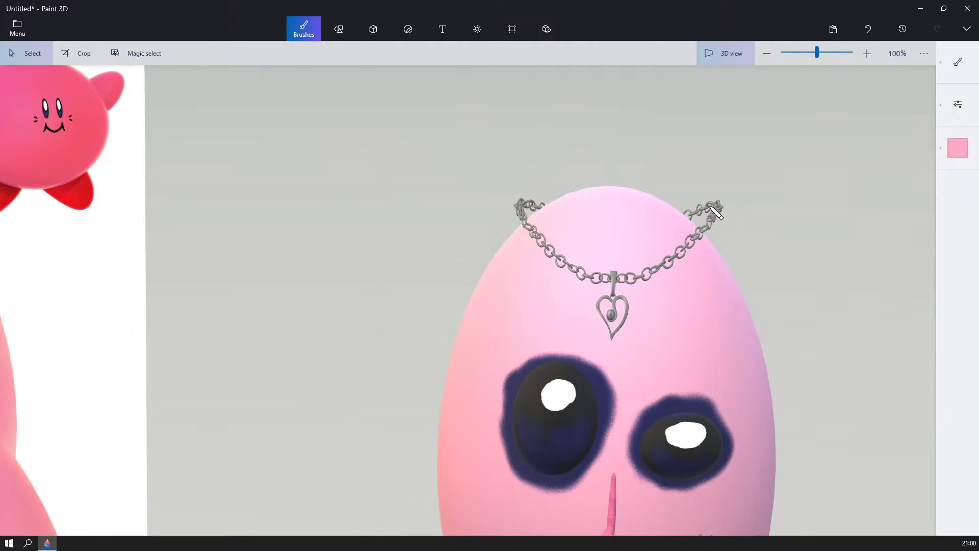
{"action": "right_click_drag", "start_coordinate": [714, 223], "coordinate": [660, 248]}
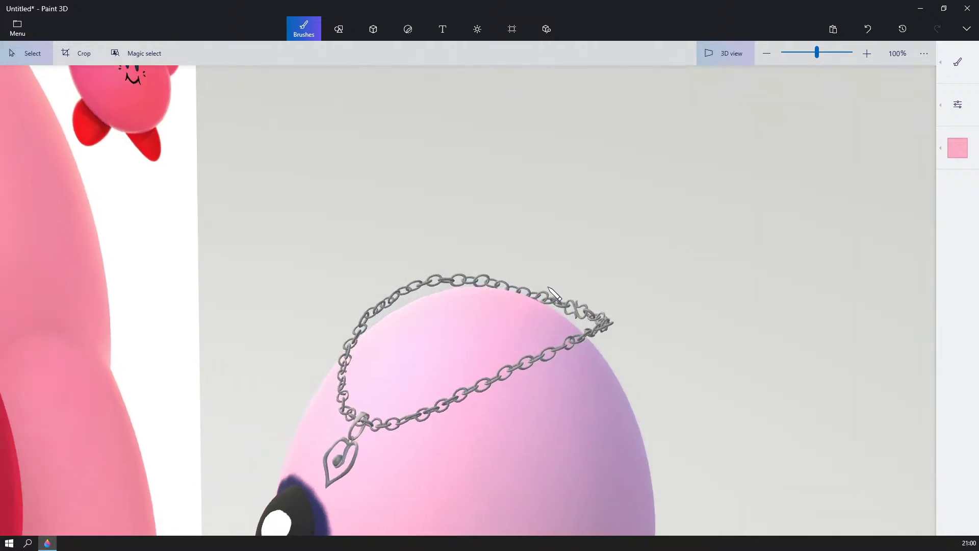
{"action": "middle_click_drag", "start_coordinate": [548, 287], "coordinate": [730, 177]}
{"action": "right_click_drag", "start_coordinate": [810, 204], "coordinate": [785, 217]}
{"action": "scroll", "coordinate": [785, 218], "scroll_direction": "down", "scroll_amount": 1}
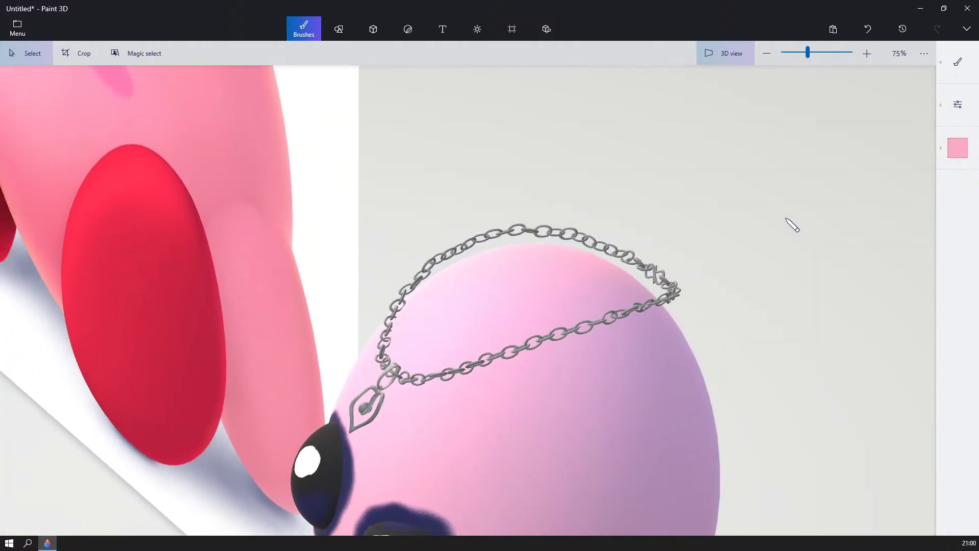
- Tilt the necklace slightly in side view so it follows the curve of the head, and deselect it
{"action": "middle_click_drag", "start_coordinate": [688, 220], "coordinate": [793, 168]}
{"action": "left_click", "coordinate": [771, 256]}
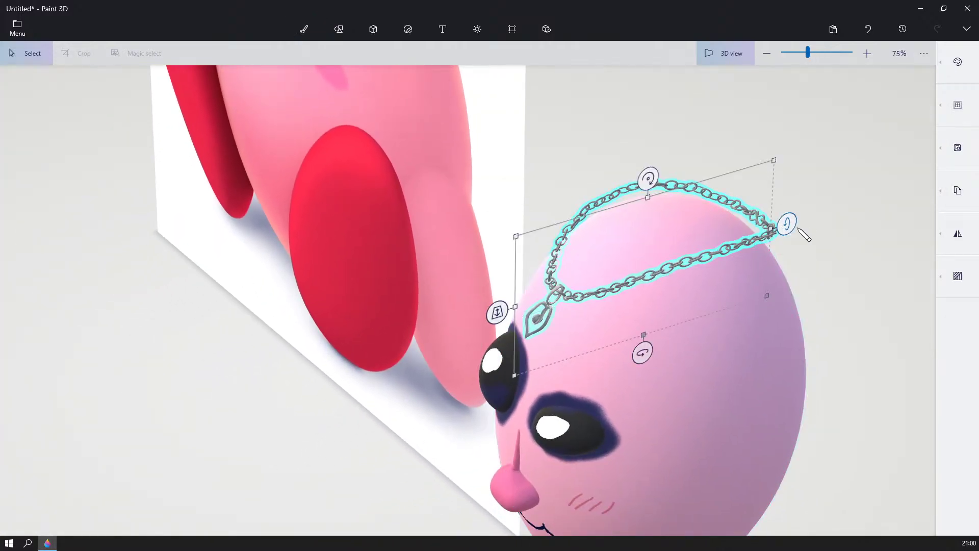
{"action": "right_click_drag", "start_coordinate": [771, 252], "coordinate": [594, 184]}
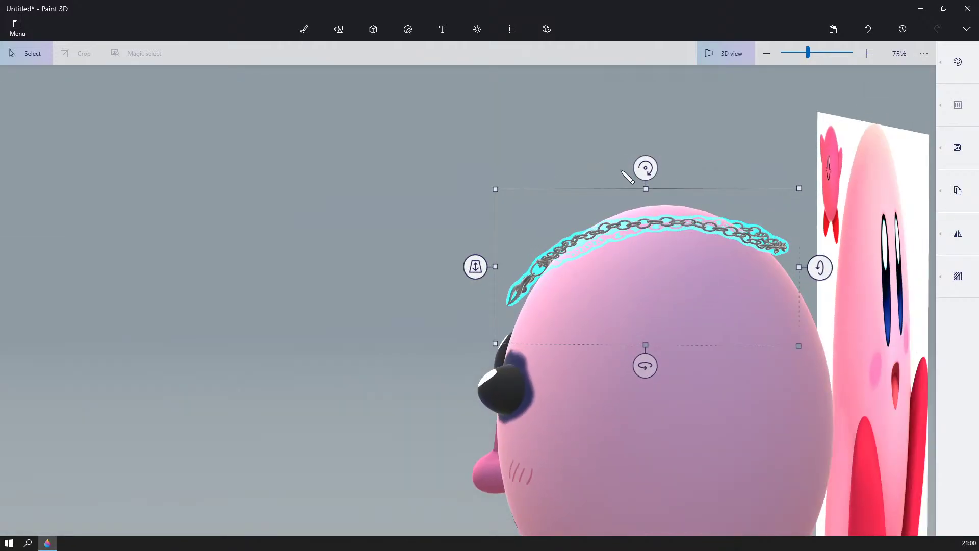
{"action": "left_click_drag", "start_coordinate": [645, 167], "coordinate": [638, 169]}
{"action": "left_click", "coordinate": [304, 29]}
- Move the necklace lower on the head and slightly toward the face
{"action": "right_click_drag", "start_coordinate": [435, 189], "coordinate": [136, 181]}
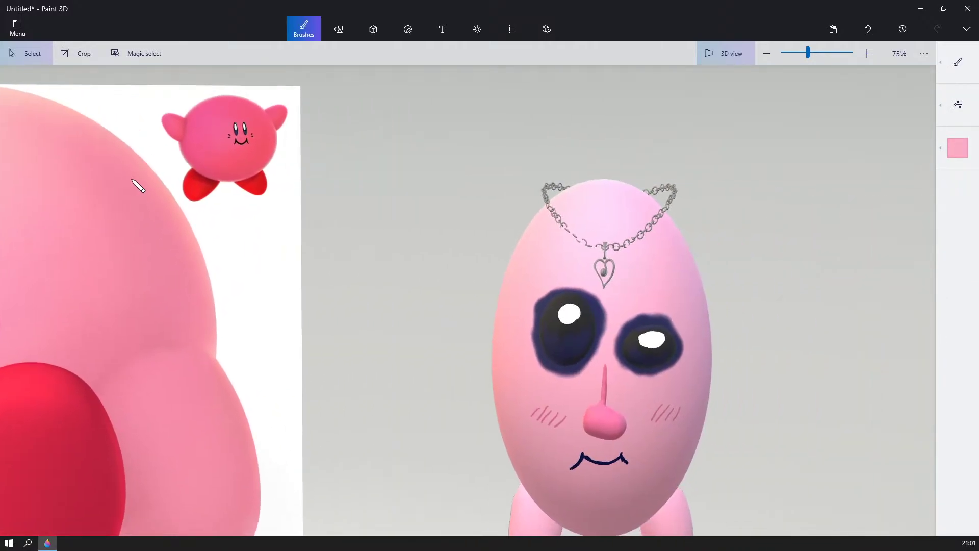
{"action": "right_click_drag", "start_coordinate": [632, 235], "coordinate": [457, 247]}
{"action": "scroll", "coordinate": [476, 248], "scroll_direction": "up", "scroll_amount": 5}
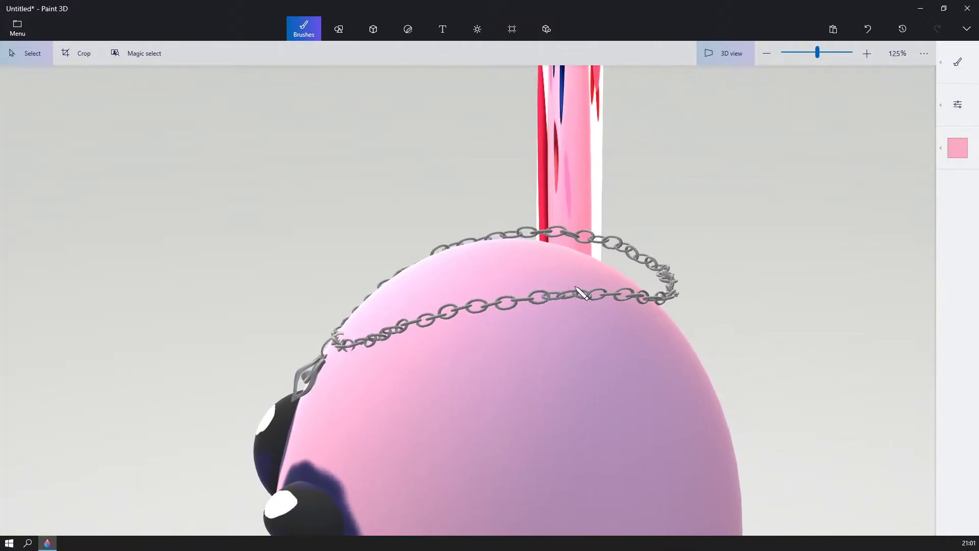
{"action": "left_click", "coordinate": [590, 301]}
{"action": "left_click", "coordinate": [625, 280]}
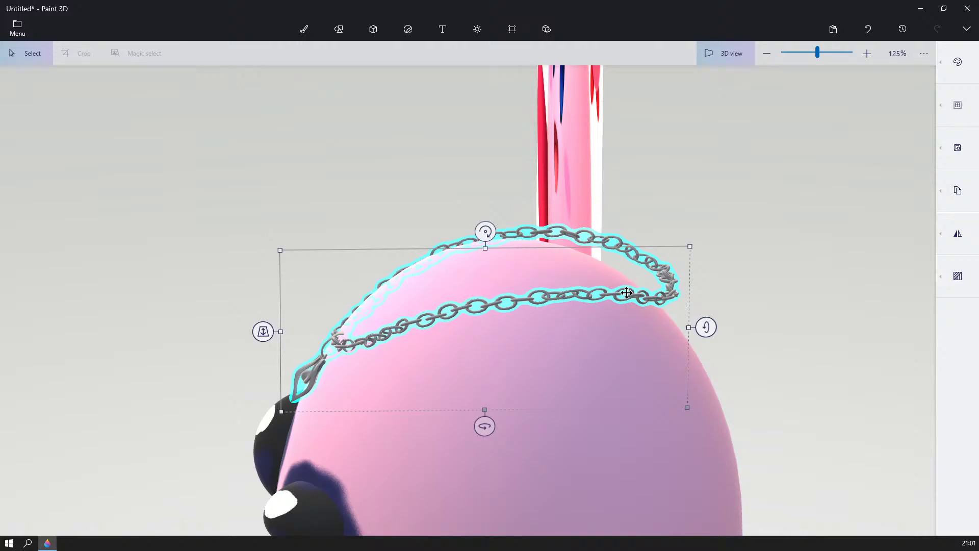
{"action": "left_click_drag", "start_coordinate": [625, 280], "coordinate": [607, 319]}
- Turn the necklace slightly around its vertical axis and stretch its front end a little toward the face
{"action": "left_click_drag", "start_coordinate": [219, 277], "coordinate": [253, 292]}
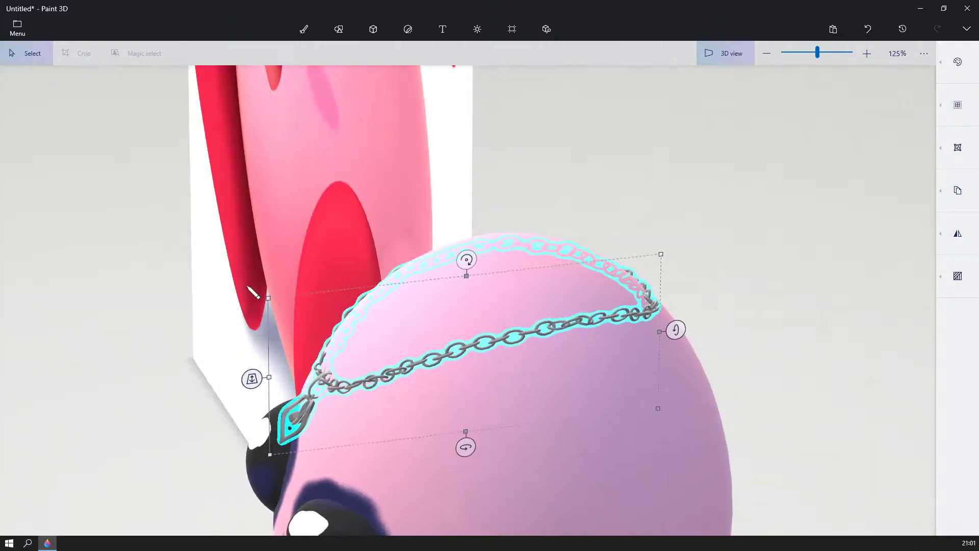
{"action": "right_click_drag", "start_coordinate": [253, 291], "coordinate": [362, 281]}
{"action": "left_click_drag", "start_coordinate": [463, 450], "coordinate": [475, 448]}
{"action": "right_click_drag", "start_coordinate": [654, 374], "coordinate": [512, 375]}
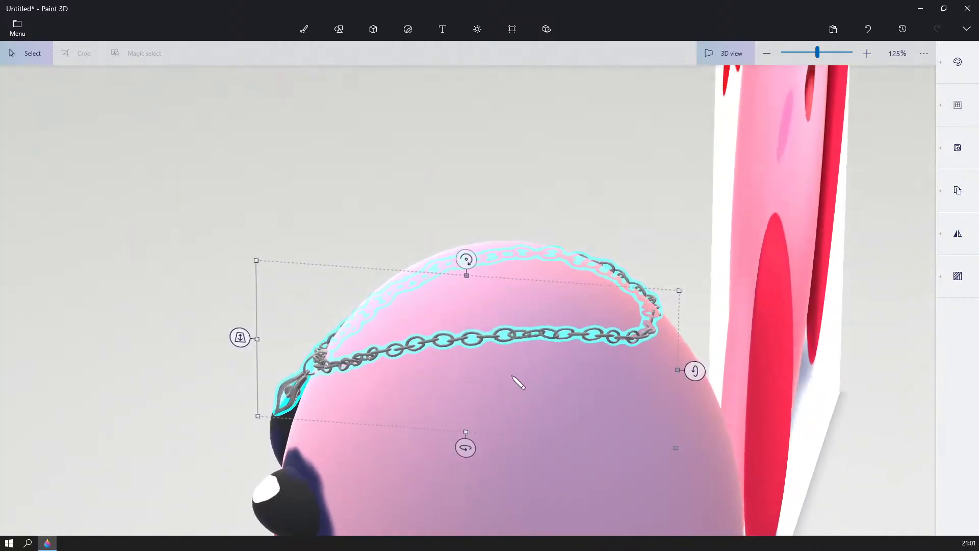
{"action": "left_click_drag", "start_coordinate": [256, 341], "coordinate": [239, 341]}
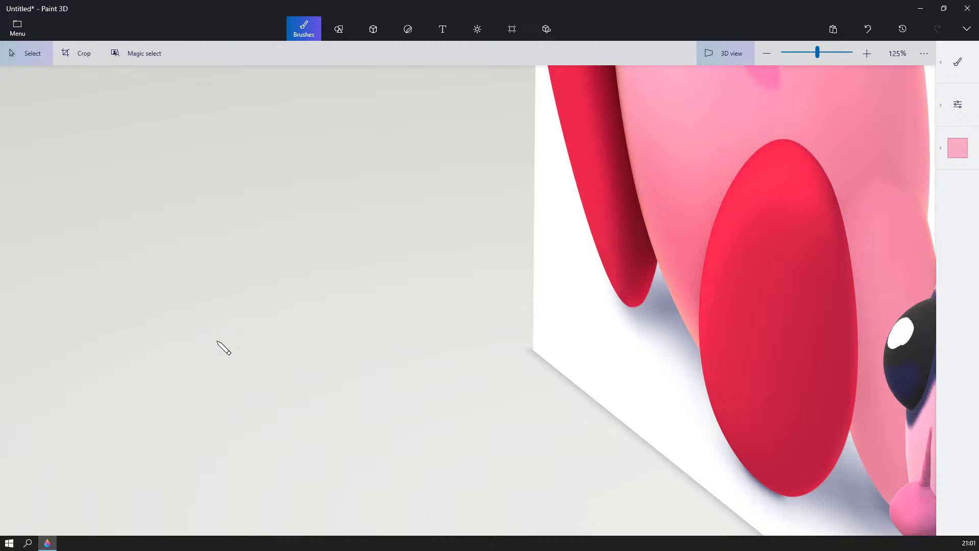
- Shift the necklace slightly sideways so it sits more centrally around the head, and deselect it
{"action": "mouse_move", "coordinate": [218, 345]}
{"action": "right_mouse_down"}
{"action": "mouse_move", "coordinate": [30, 331]}
{"action": "mouse_move", "coordinate": [332, 319]}
{"action": "mouse_move", "coordinate": [500, 295]}
{"action": "mouse_move", "coordinate": [72, 356]}
{"action": "mouse_move", "coordinate": [263, 343]}
{"action": "mouse_move", "coordinate": [109, 321]}
{"action": "mouse_move", "coordinate": [133, 316]}
{"action": "right_mouse_up"}
{"action": "left_click", "coordinate": [682, 169]}
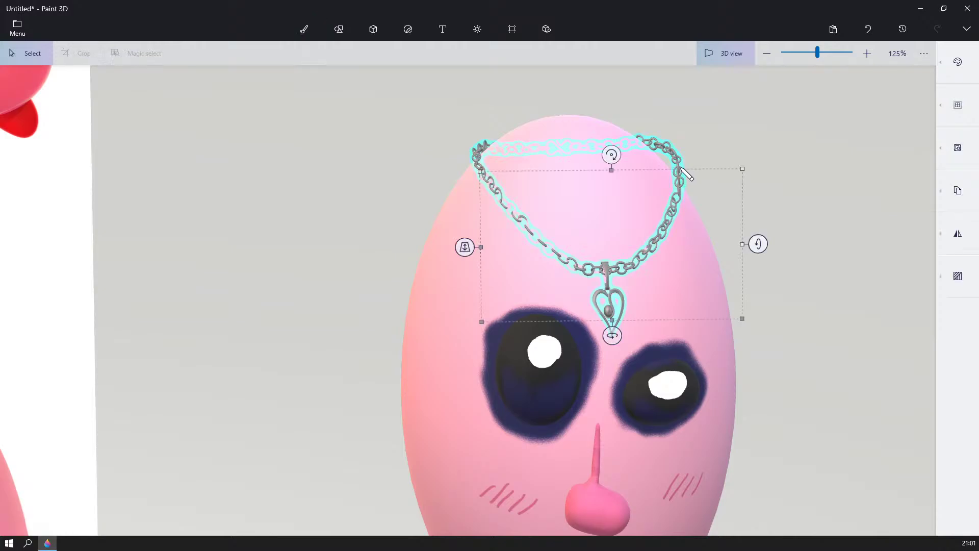
{"action": "left_click", "coordinate": [709, 138]}
{"action": "right_click_drag", "start_coordinate": [709, 138], "coordinate": [694, 138]}
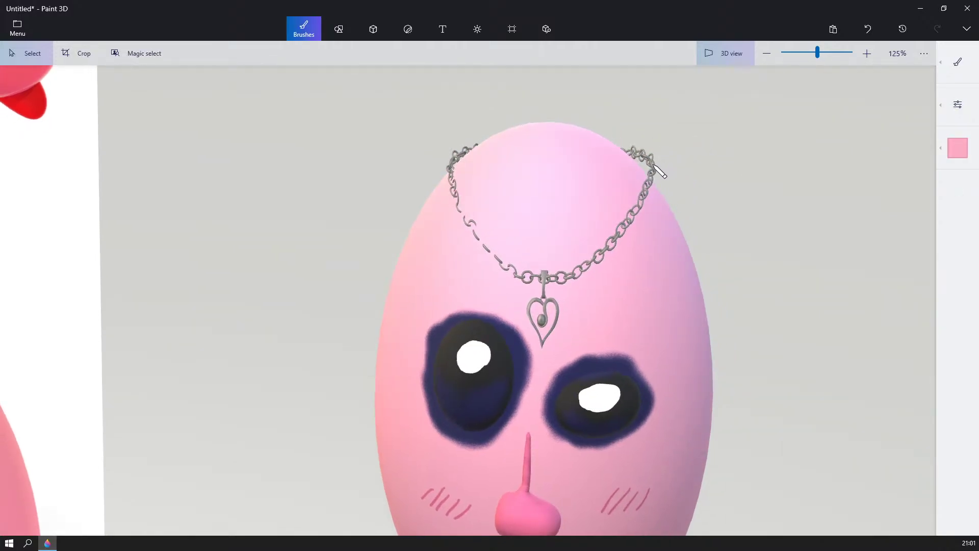
{"action": "left_click", "coordinate": [653, 165]}
{"action": "right_click_drag", "start_coordinate": [714, 176], "coordinate": [683, 153]}
{"action": "left_click_drag", "start_coordinate": [652, 171], "coordinate": [641, 168]}
{"action": "left_click", "coordinate": [720, 160]}
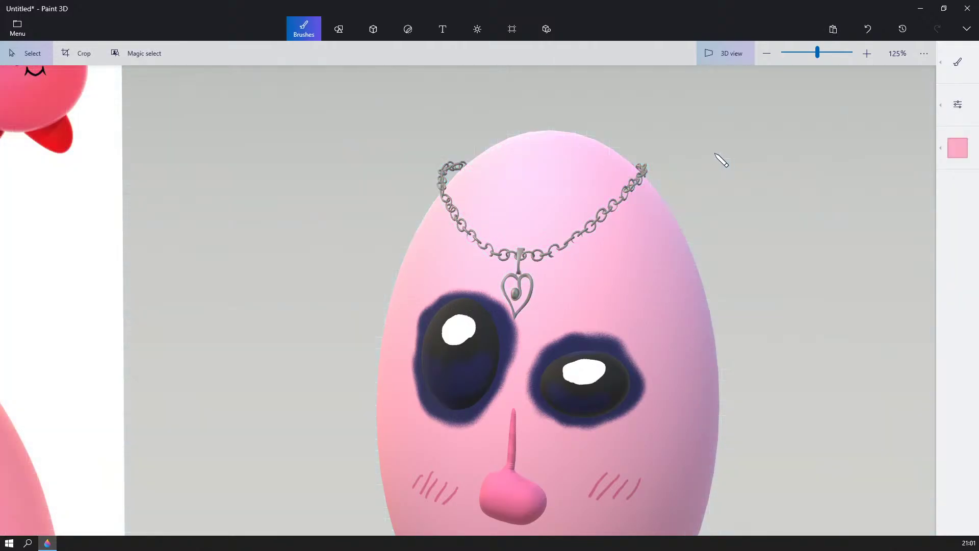
- Examine the whole character from several angles and distances to judge how the necklace fits
{"action": "scroll", "coordinate": [732, 158], "scroll_direction": "down", "scroll_amount": 3}
{"action": "scroll", "coordinate": [732, 157], "scroll_direction": "down", "scroll_amount": 5}
{"action": "mouse_move", "coordinate": [738, 153]}
{"action": "right_mouse_down"}
{"action": "mouse_move", "coordinate": [835, 183]}
{"action": "mouse_move", "coordinate": [793, 195]}
{"action": "mouse_move", "coordinate": [780, 173]}
{"action": "mouse_move", "coordinate": [760, 219]}
{"action": "mouse_move", "coordinate": [695, 148]}
{"action": "mouse_move", "coordinate": [723, 144]}
{"action": "right_mouse_up"}
{"action": "scroll", "coordinate": [748, 219], "scroll_direction": "up", "scroll_amount": 3}
{"action": "scroll", "coordinate": [719, 170], "scroll_direction": "up", "scroll_amount": 3}
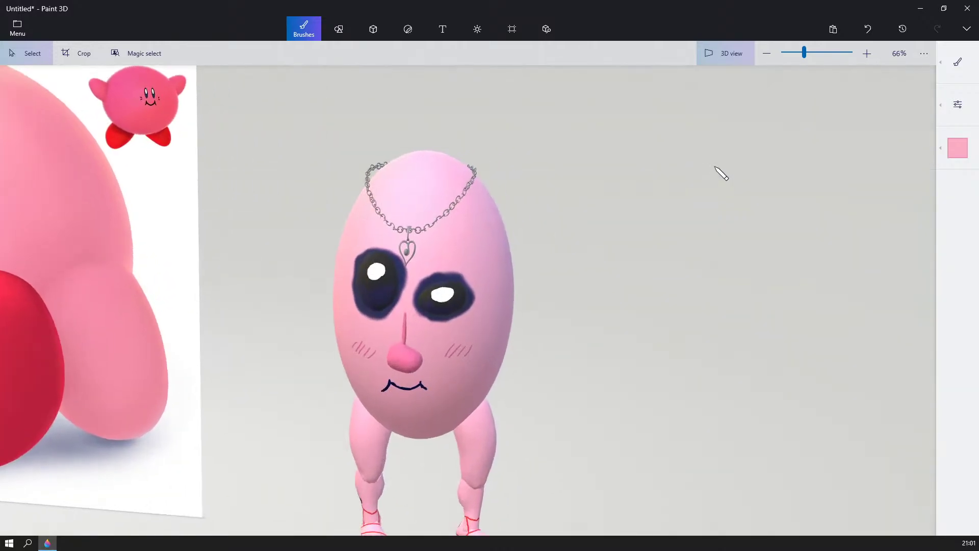
{"action": "right_click_drag", "start_coordinate": [472, 258], "coordinate": [306, 255]}
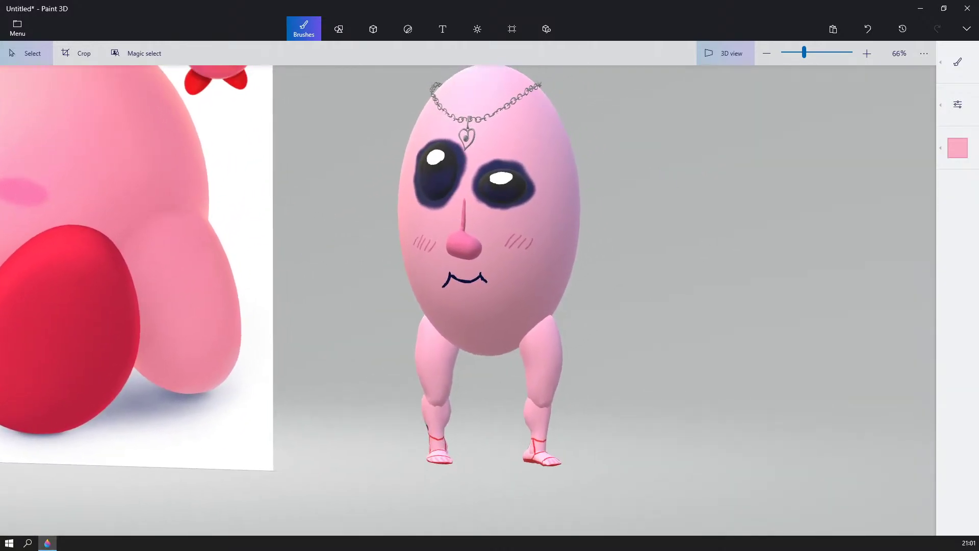
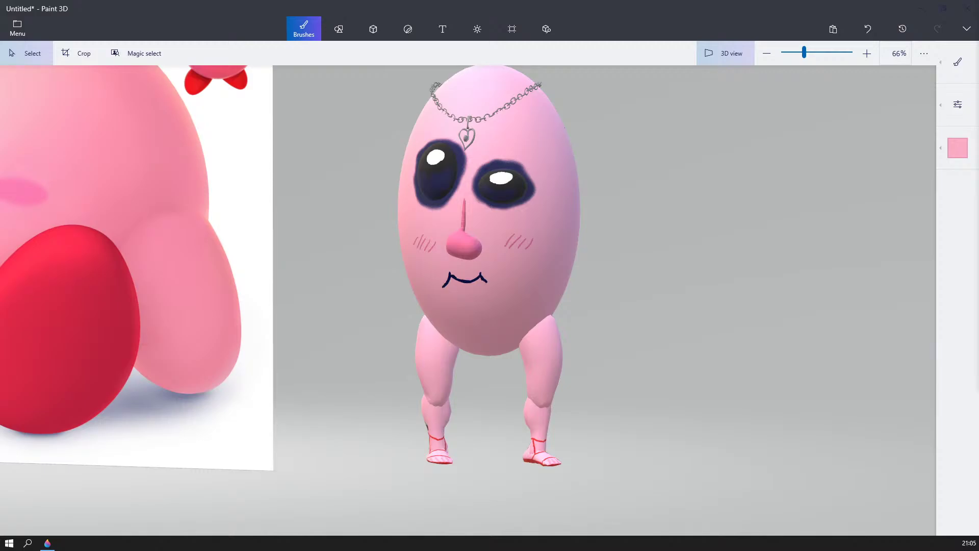
{"action": "scroll", "coordinate": [721, 290], "scroll_direction": "up", "scroll_amount": 3}
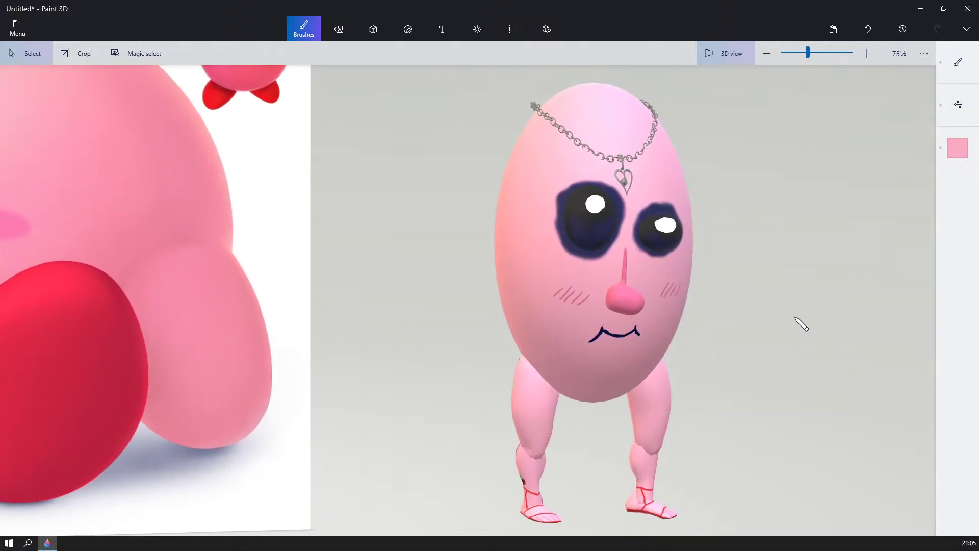
{"action": "scroll", "coordinate": [795, 326], "scroll_direction": "up", "scroll_amount": 3}
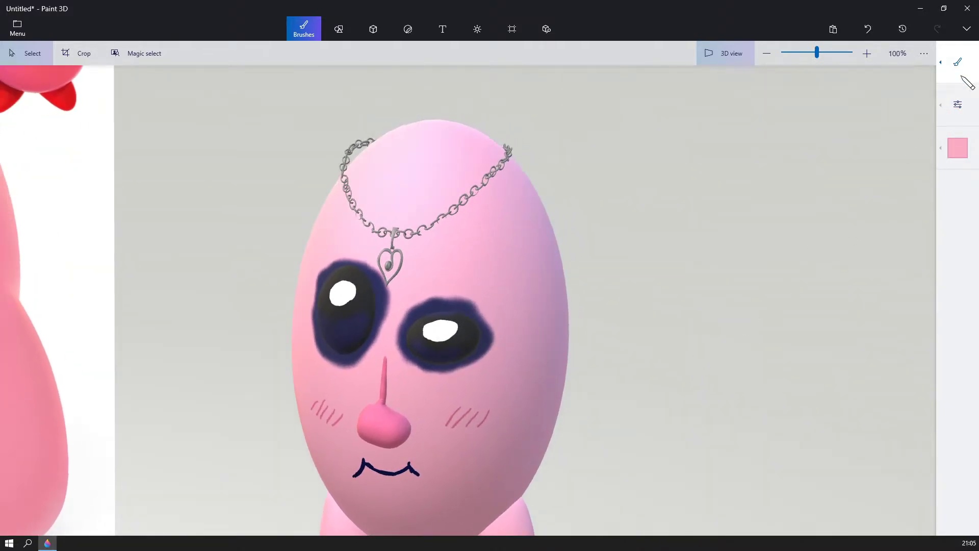
- Search the 3D library for "ear" and insert the green Elf Ear model
{"action": "left_click", "coordinate": [941, 59]}
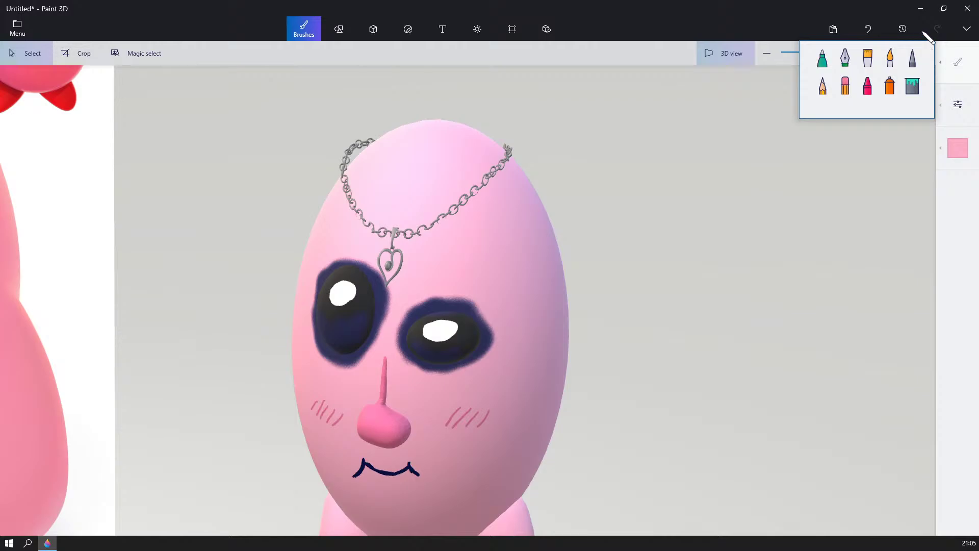
{"action": "left_click", "coordinate": [546, 28]}
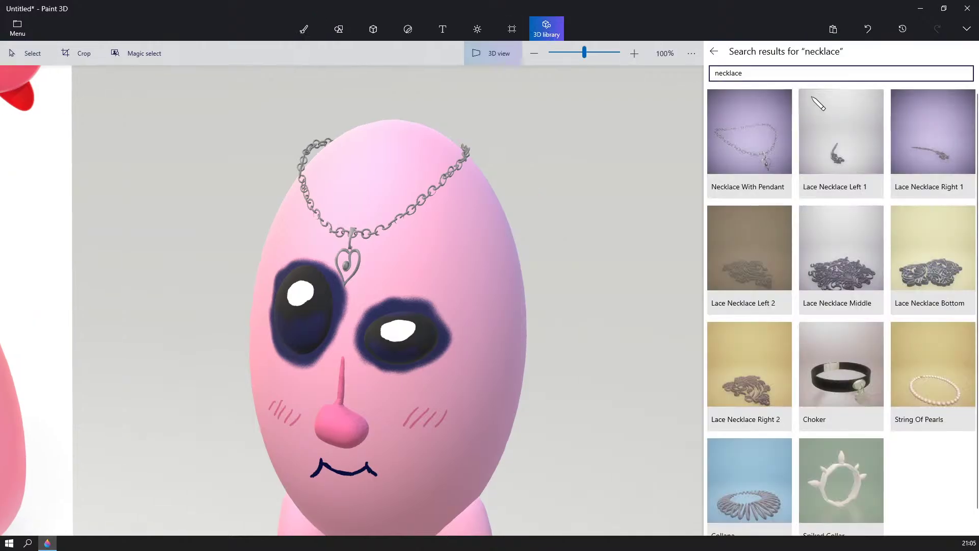
{"action": "left_click", "coordinate": [826, 75]}
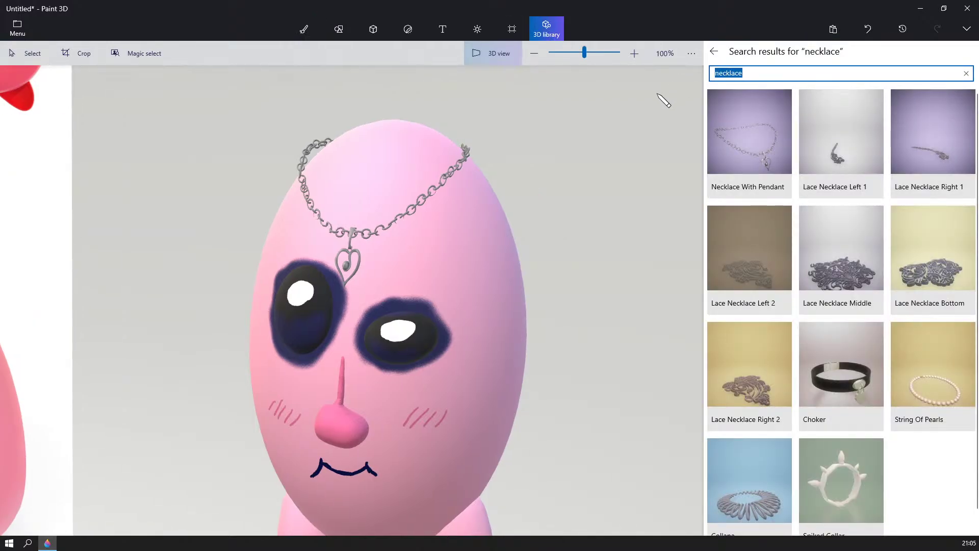
{"action": "type", "text": "ear"}
{"action": "key", "text": "Return"}
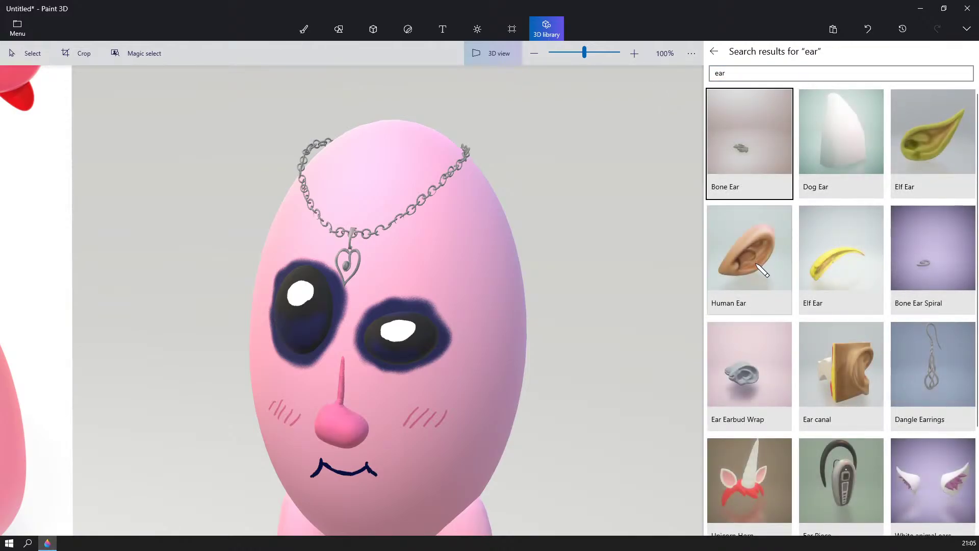
{"action": "left_click", "coordinate": [956, 159]}
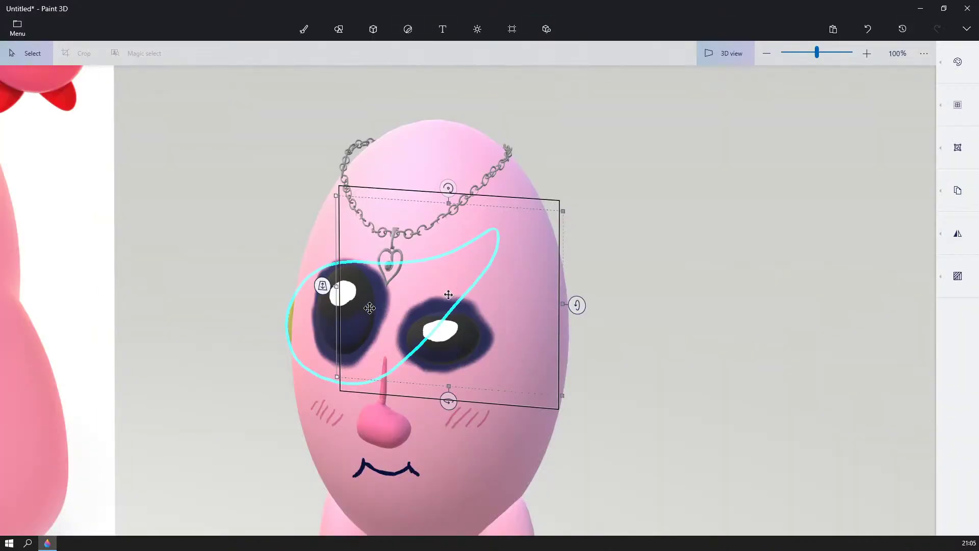
- Move the elf ear to the side of the head and rotate it around its vertical axis so its opening faces forward
{"action": "left_click_drag", "start_coordinate": [370, 308], "coordinate": [599, 298]}
{"action": "right_click_drag", "start_coordinate": [754, 300], "coordinate": [619, 392]}
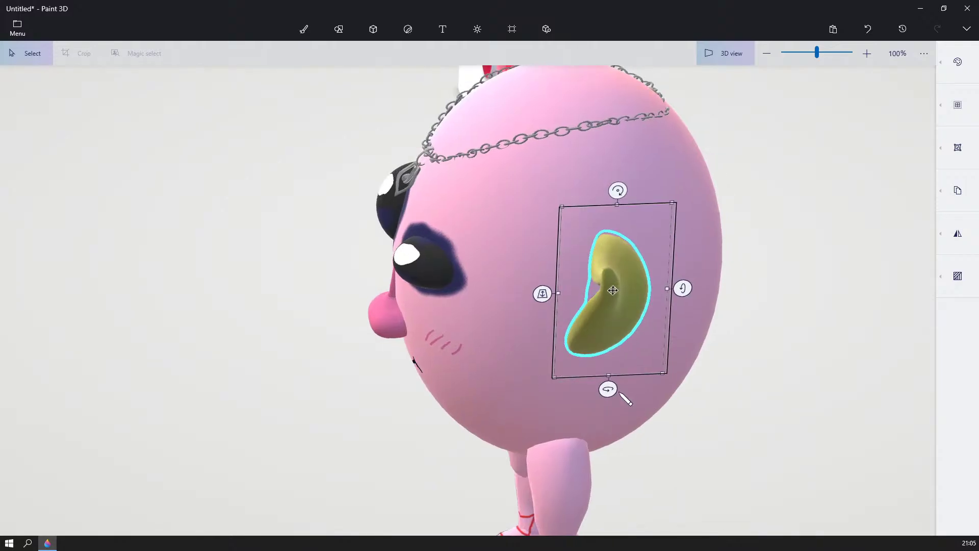
{"action": "left_click_drag", "start_coordinate": [609, 389], "coordinate": [665, 374]}
{"action": "left_click_drag", "start_coordinate": [624, 334], "coordinate": [676, 333]}
{"action": "right_click_drag", "start_coordinate": [734, 331], "coordinate": [863, 340]}
{"action": "mouse_move", "coordinate": [792, 365]}
{"action": "right_mouse_down"}
{"action": "mouse_move", "coordinate": [836, 347]}
{"action": "mouse_move", "coordinate": [750, 383]}
{"action": "mouse_move", "coordinate": [727, 378]}
{"action": "mouse_move", "coordinate": [808, 380]}
{"action": "mouse_move", "coordinate": [721, 367]}
{"action": "mouse_move", "coordinate": [690, 387]}
{"action": "mouse_move", "coordinate": [818, 389]}
{"action": "mouse_move", "coordinate": [859, 361]}
{"action": "mouse_move", "coordinate": [753, 390]}
{"action": "mouse_move", "coordinate": [775, 366]}
{"action": "right_mouse_up"}
{"action": "scroll", "coordinate": [811, 372], "scroll_direction": "down", "scroll_amount": 10}
{"action": "scroll", "coordinate": [693, 386], "scroll_direction": "up", "scroll_amount": 5}
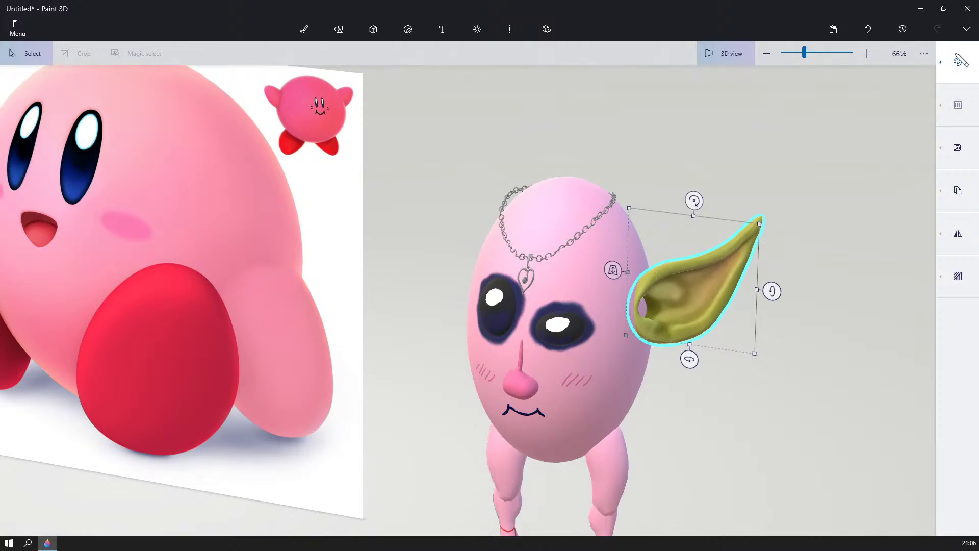
- Recolor the elf ear with the light pink swatch to match the body
{"action": "left_click", "coordinate": [958, 62]}
{"action": "left_click", "coordinate": [894, 156]}
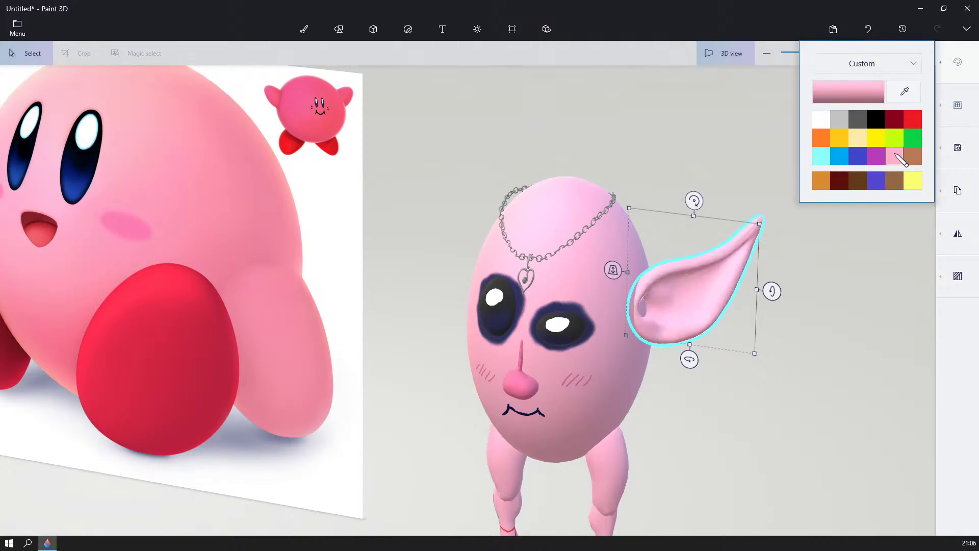
{"action": "left_click", "coordinate": [820, 334]}
- Place a duplicate of the pink elf ear on the opposite side of the head
{"action": "scroll", "coordinate": [775, 393], "scroll_direction": "up", "scroll_amount": 4}
{"action": "right_click_drag", "start_coordinate": [810, 378], "coordinate": [792, 402]}
{"action": "left_click", "coordinate": [735, 276]}
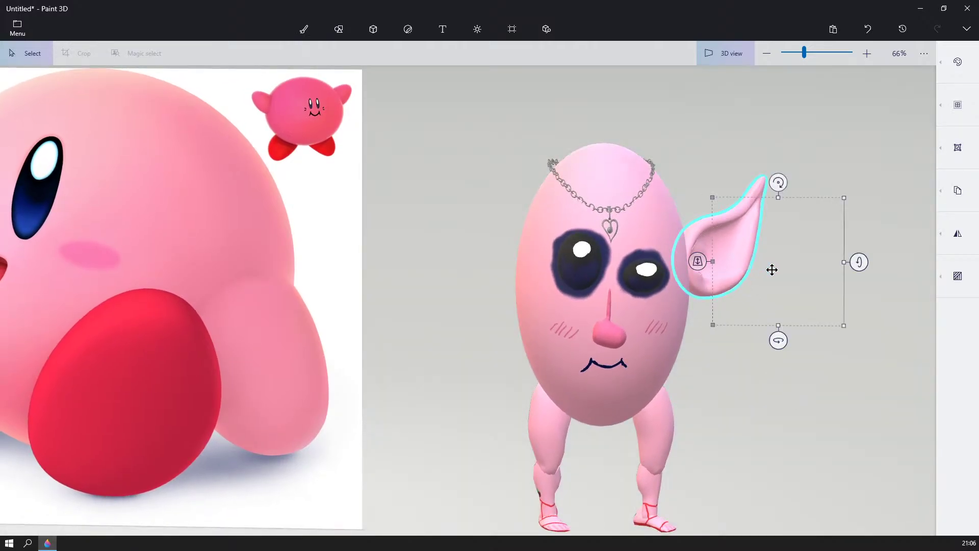
{"action": "right_click", "coordinate": [801, 308]}
{"action": "right_click_drag", "start_coordinate": [824, 284], "coordinate": [845, 226]}
{"action": "left_click", "coordinate": [839, 229]}
{"action": "left_click", "coordinate": [728, 247]}
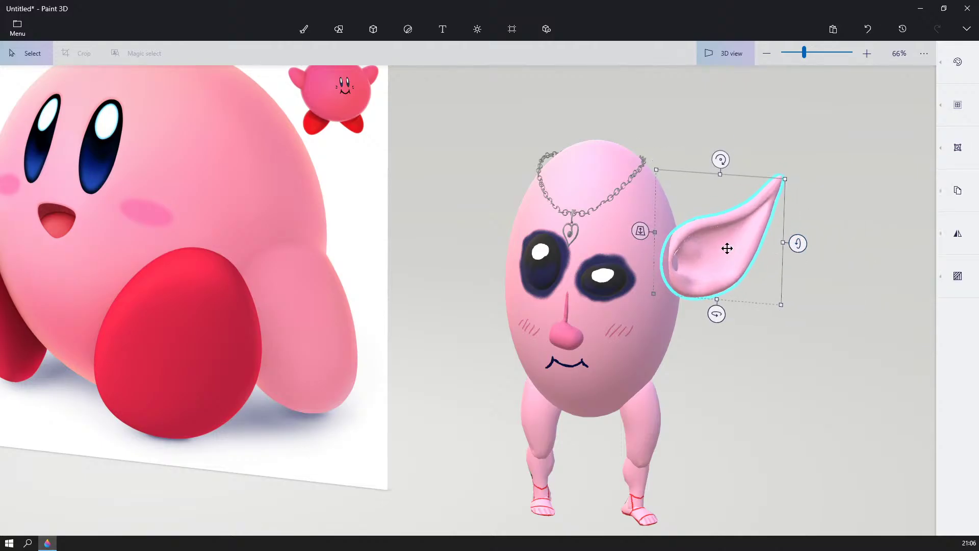
{"action": "left_click_drag", "start_coordinate": [727, 247], "coordinate": [500, 258]}
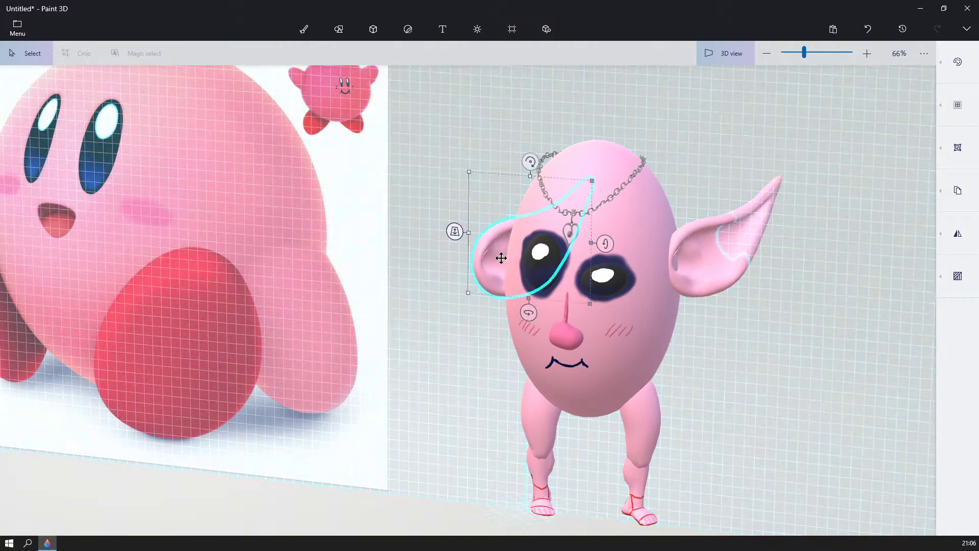
- Flip the duplicated ear horizontally and move it outward so it sits against the side of the head
{"action": "right_click", "coordinate": [499, 259]}
{"action": "mouse_move", "coordinate": [586, 444]}
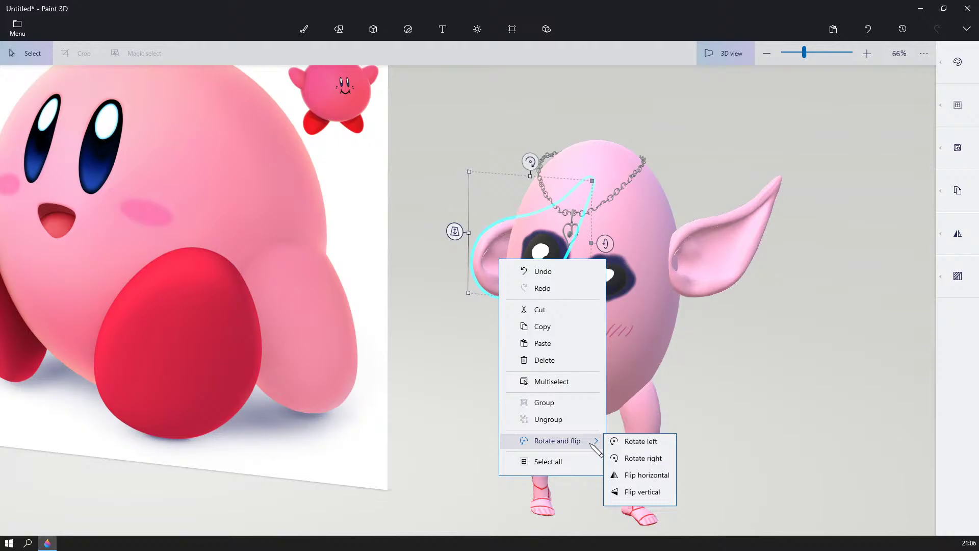
{"action": "left_click", "coordinate": [659, 477]}
{"action": "right_click_drag", "start_coordinate": [469, 377], "coordinate": [521, 375]}
{"action": "left_click_drag", "start_coordinate": [533, 243], "coordinate": [499, 240]}
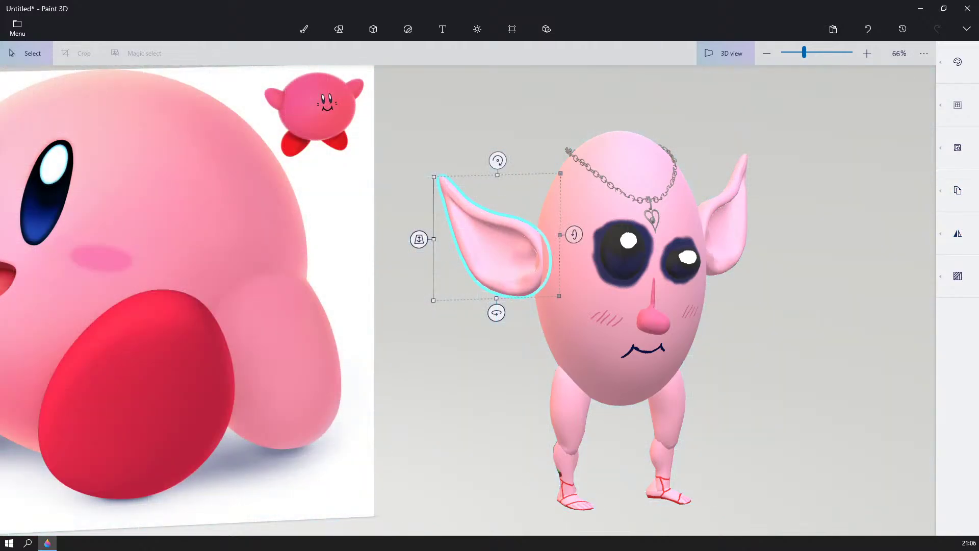
- Rotate the selected pointed ear upright and move it up against the upper side of the egg-shaped head
{"action": "left_click", "coordinate": [785, 180]}
{"action": "mouse_move", "coordinate": [791, 184]}
{"action": "right_mouse_down"}
{"action": "mouse_move", "coordinate": [735, 158]}
{"action": "mouse_move", "coordinate": [664, 197]}
{"action": "mouse_move", "coordinate": [604, 195]}
{"action": "mouse_move", "coordinate": [465, 223]}
{"action": "mouse_move", "coordinate": [845, 201]}
{"action": "mouse_move", "coordinate": [826, 200]}
{"action": "right_mouse_up"}
{"action": "left_click", "coordinate": [515, 231]}
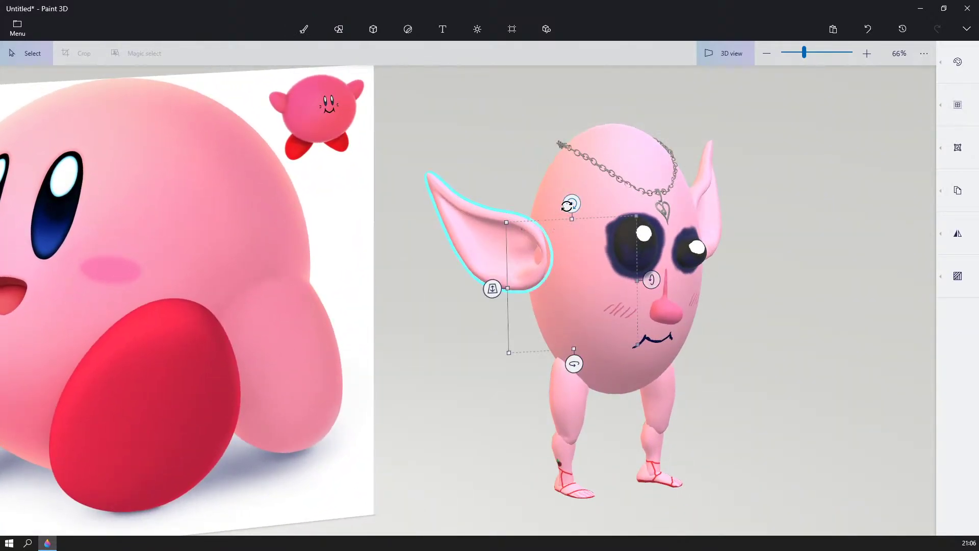
{"action": "left_click_drag", "start_coordinate": [567, 205], "coordinate": [577, 203]}
{"action": "left_click_drag", "start_coordinate": [632, 233], "coordinate": [650, 289]}
{"action": "left_click_drag", "start_coordinate": [513, 255], "coordinate": [531, 175]}
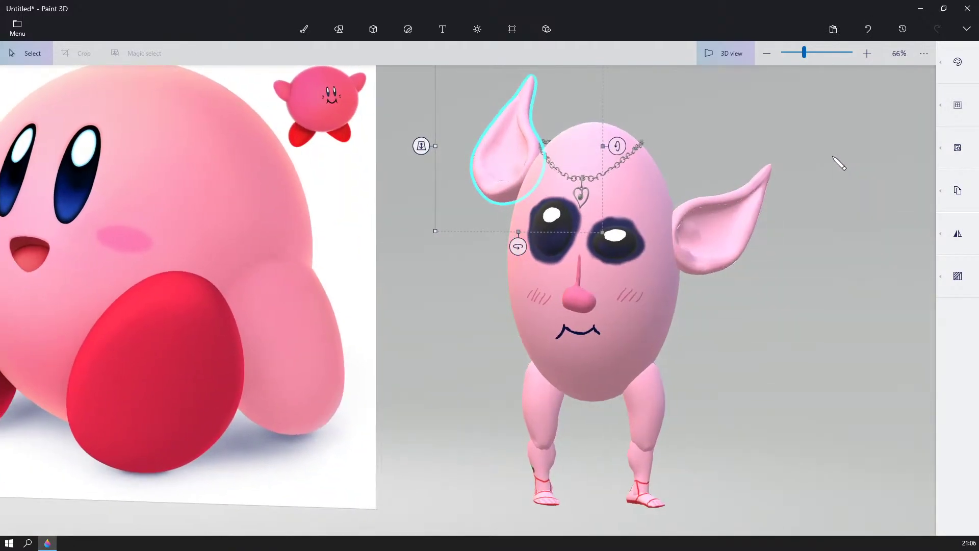
{"action": "right_click_drag", "start_coordinate": [832, 156], "coordinate": [740, 183]}
{"action": "left_click_drag", "start_coordinate": [534, 183], "coordinate": [542, 183]}
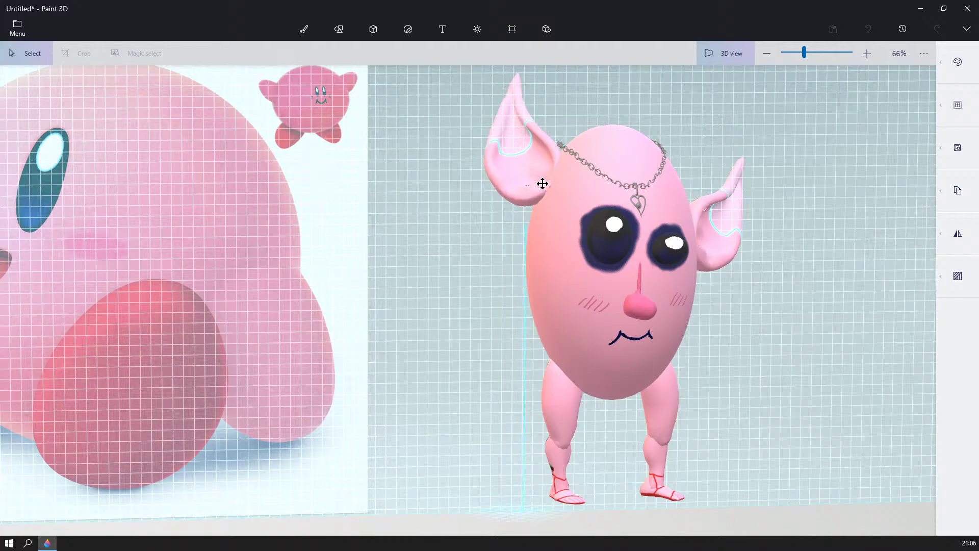
- Delete the old pointed ear on the opposite side of the head
{"action": "left_click", "coordinate": [805, 103]}
{"action": "mouse_move", "coordinate": [805, 103]}
{"action": "right_mouse_down"}
{"action": "mouse_move", "coordinate": [779, 104]}
{"action": "mouse_move", "coordinate": [871, 108]}
{"action": "mouse_move", "coordinate": [862, 120]}
{"action": "mouse_move", "coordinate": [713, 131]}
{"action": "mouse_move", "coordinate": [616, 152]}
{"action": "mouse_move", "coordinate": [776, 153]}
{"action": "mouse_move", "coordinate": [789, 172]}
{"action": "mouse_move", "coordinate": [771, 180]}
{"action": "right_mouse_up"}
{"action": "scroll", "coordinate": [779, 104], "scroll_direction": "down", "scroll_amount": 5}
{"action": "scroll", "coordinate": [787, 171], "scroll_direction": "up", "scroll_amount": 5}
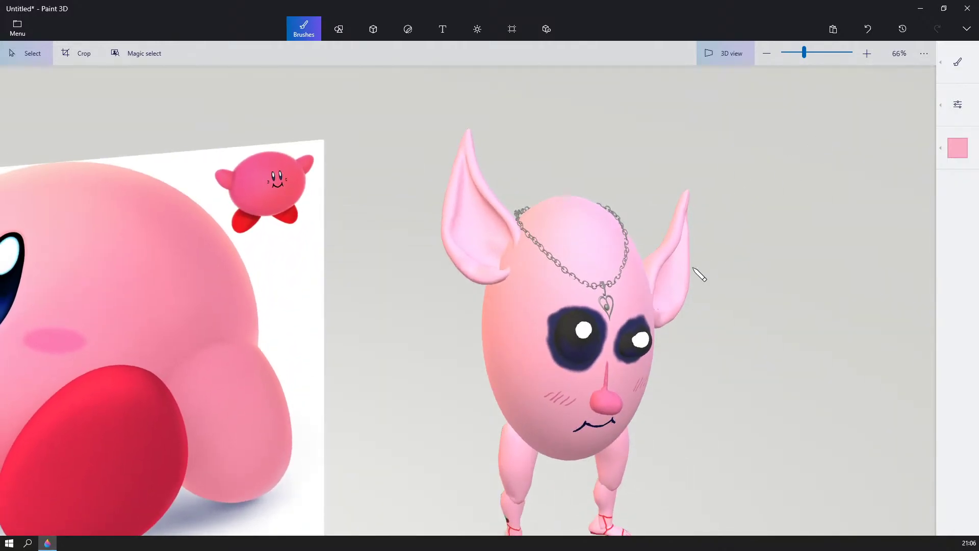
{"action": "left_click", "coordinate": [668, 283]}
{"action": "key", "text": "Delete"}
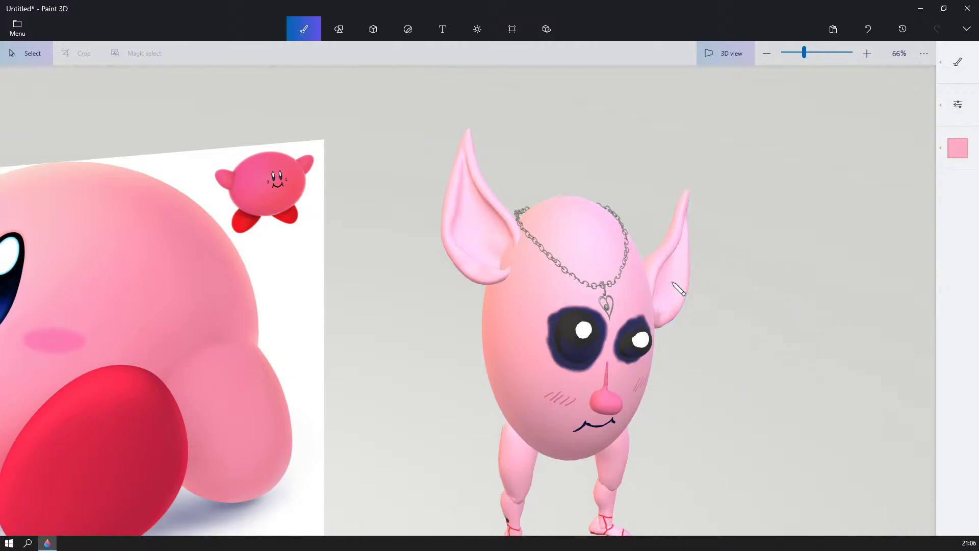
- Duplicate the upright ear, mirrored horizontally, and place the copy at the matching spot on the other side of the head
{"action": "left_click", "coordinate": [491, 228]}
{"action": "right_click_drag", "start_coordinate": [714, 190], "coordinate": [672, 200]}
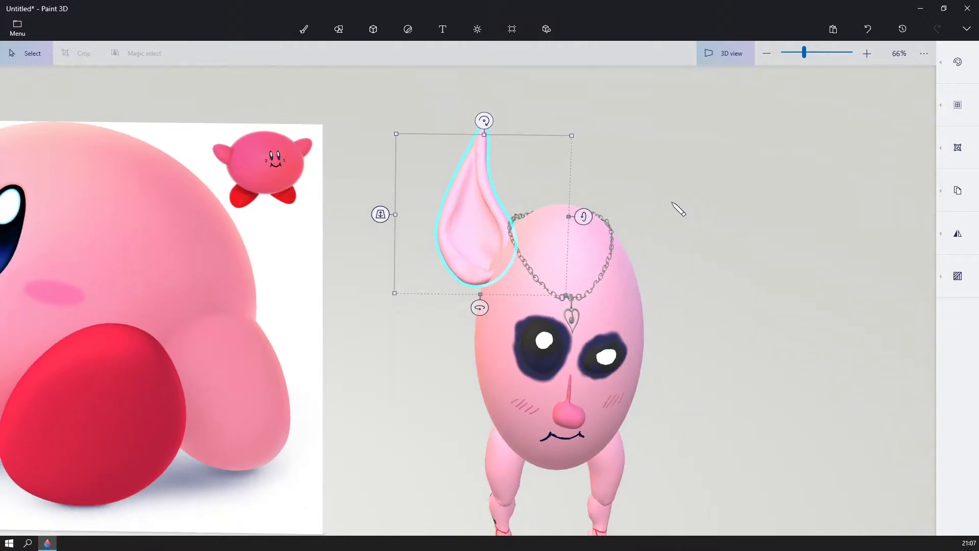
{"action": "key", "text": "alt"}
{"action": "key", "text": "a"}
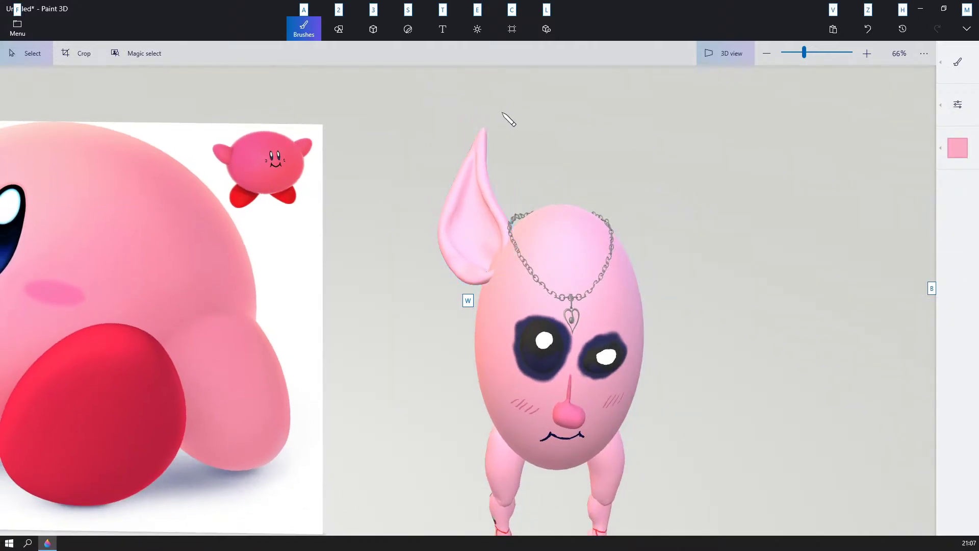
{"action": "key", "text": "alt"}
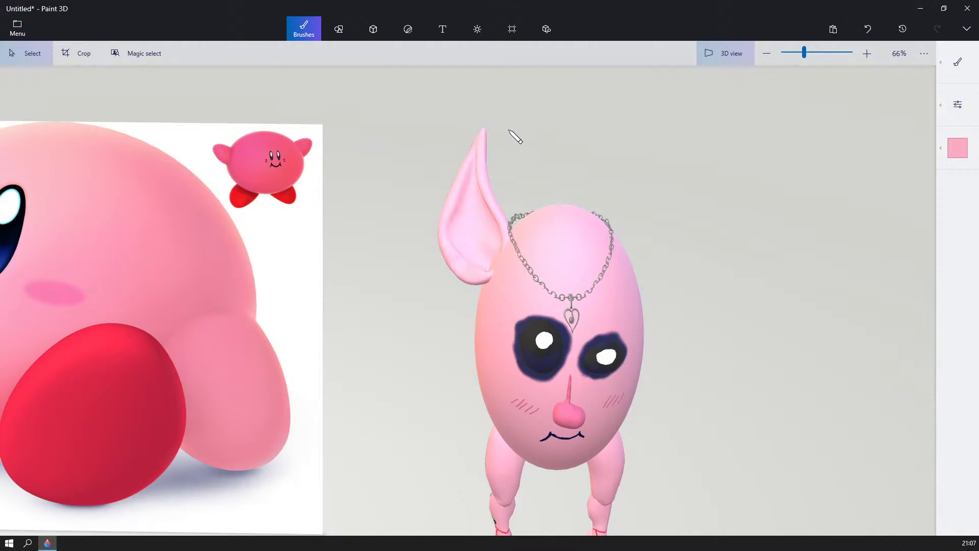
{"action": "left_click", "coordinate": [473, 246]}
{"action": "left_click", "coordinate": [465, 245]}
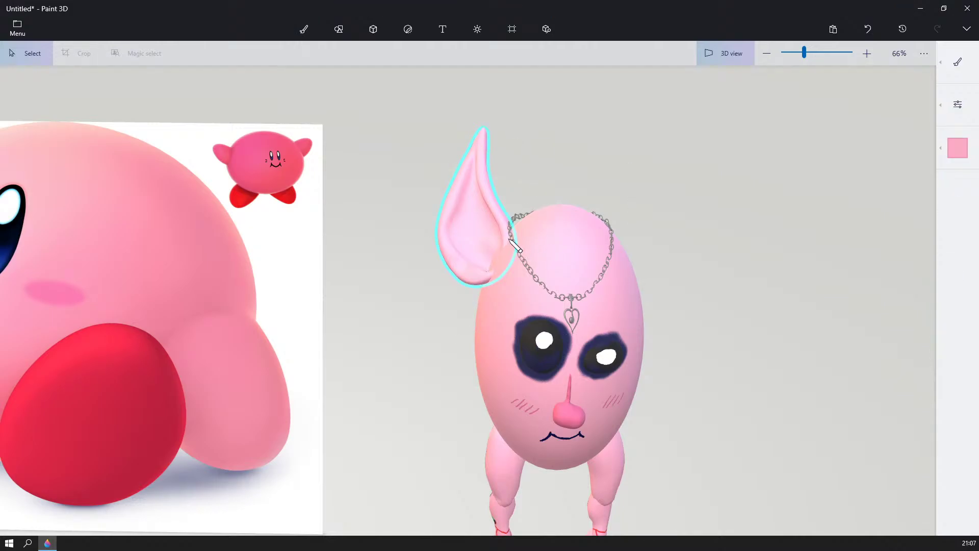
{"action": "right_click", "coordinate": [466, 245]}
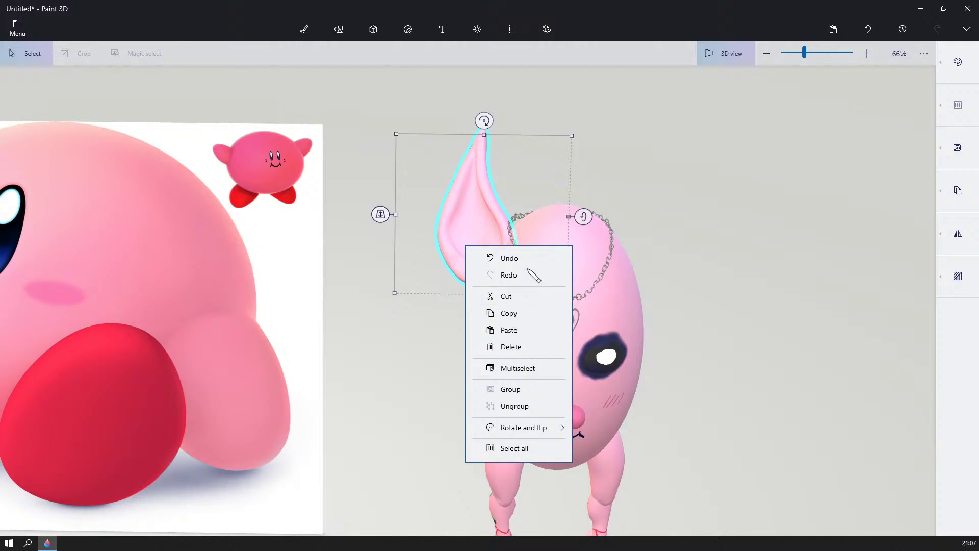
{"action": "mouse_move", "coordinate": [539, 429]}
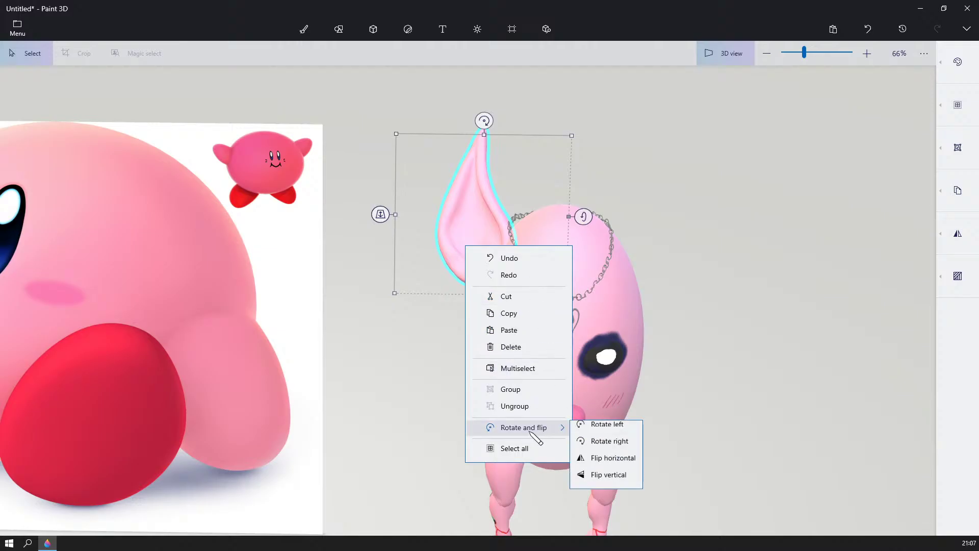
{"action": "left_click", "coordinate": [606, 442]}
{"action": "mouse_move", "coordinate": [475, 271]}
{"action": "left_mouse_down"}
{"action": "mouse_move", "coordinate": [618, 262]}
{"action": "mouse_move", "coordinate": [631, 273]}
{"action": "left_mouse_up"}
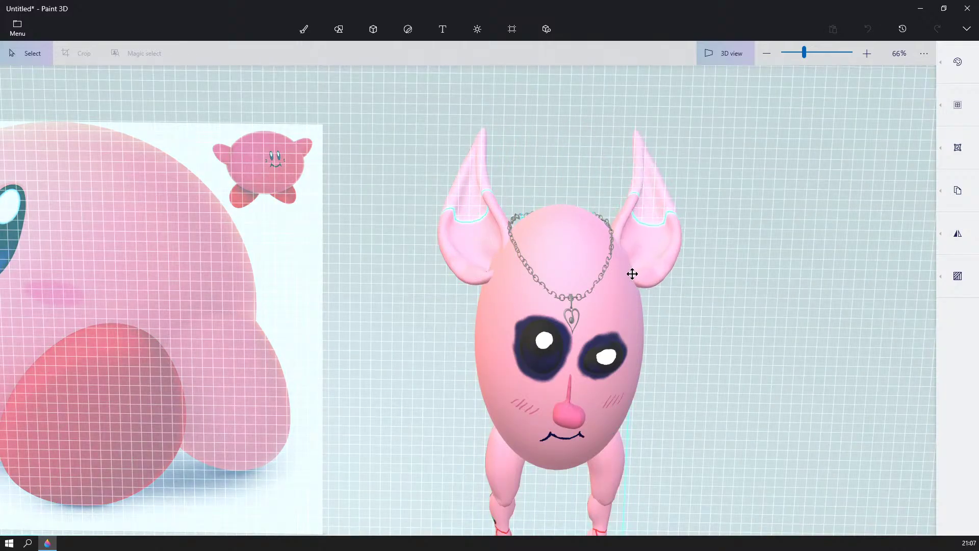
{"action": "left_click", "coordinate": [773, 286]}
- Insert the Dangle Earrings model from the 3D library's ear search results
{"action": "scroll", "coordinate": [772, 286], "scroll_direction": "down", "scroll_amount": 5}
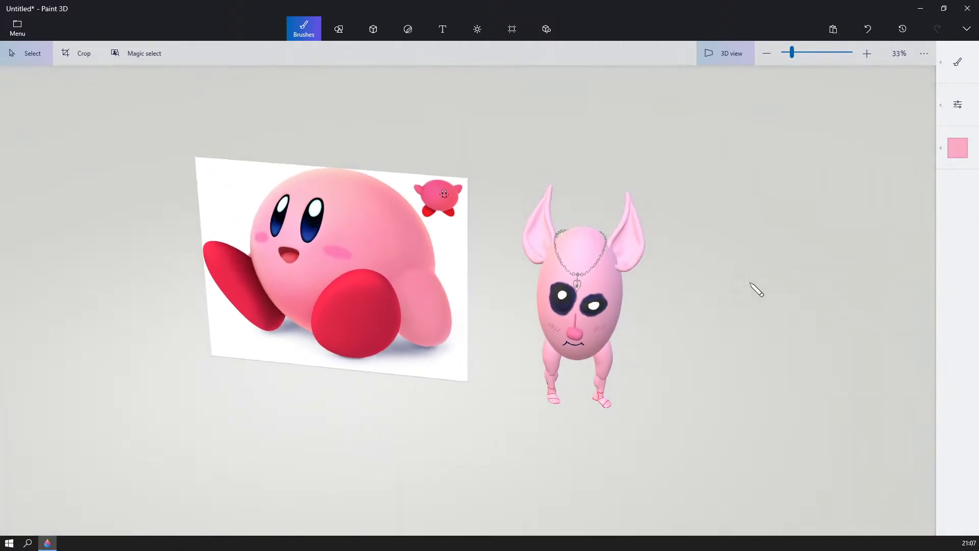
{"action": "right_click_drag", "start_coordinate": [749, 282], "coordinate": [780, 348]}
{"action": "scroll", "coordinate": [750, 290], "scroll_direction": "up", "scroll_amount": 1}
{"action": "scroll", "coordinate": [747, 331], "scroll_direction": "up", "scroll_amount": 1}
{"action": "scroll", "coordinate": [769, 343], "scroll_direction": "up", "scroll_amount": 1}
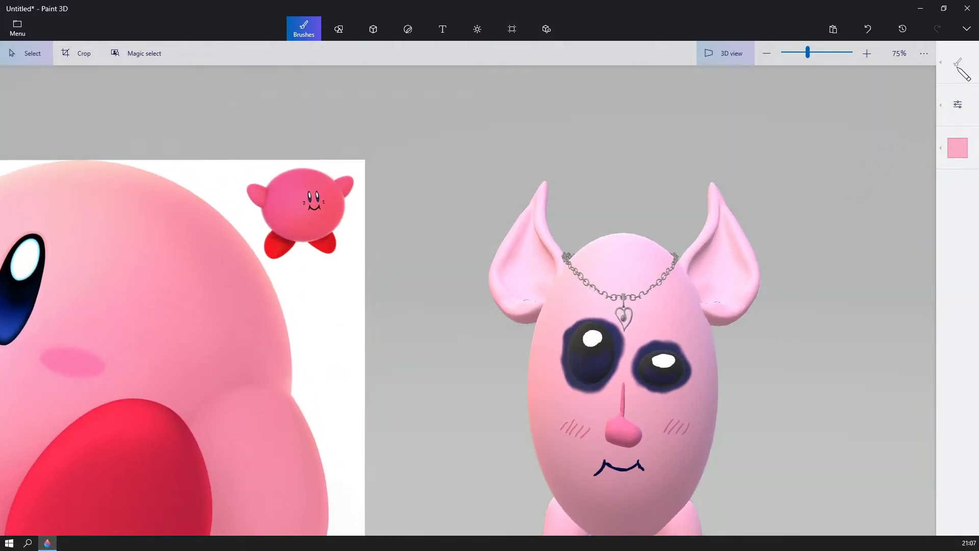
{"action": "left_click", "coordinate": [546, 28]}
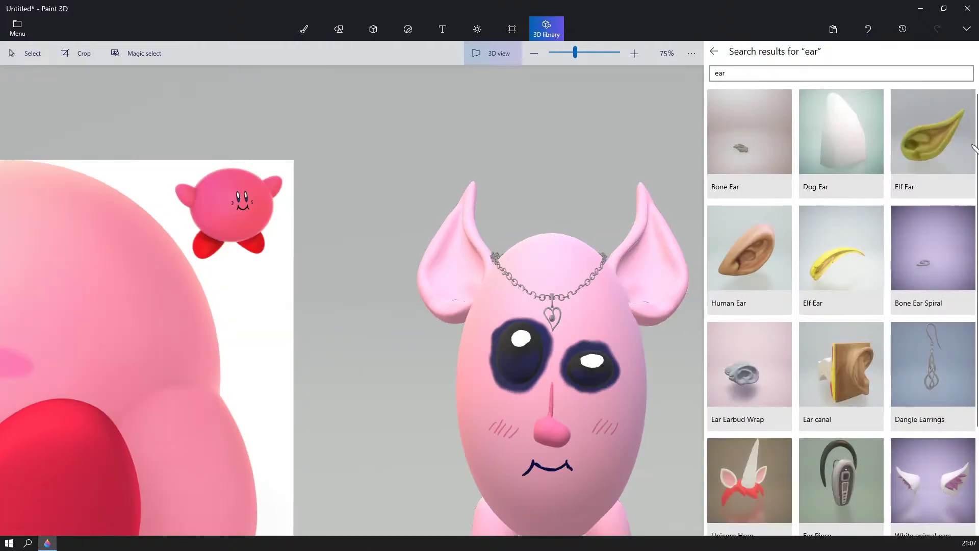
{"action": "left_click", "coordinate": [739, 69]}
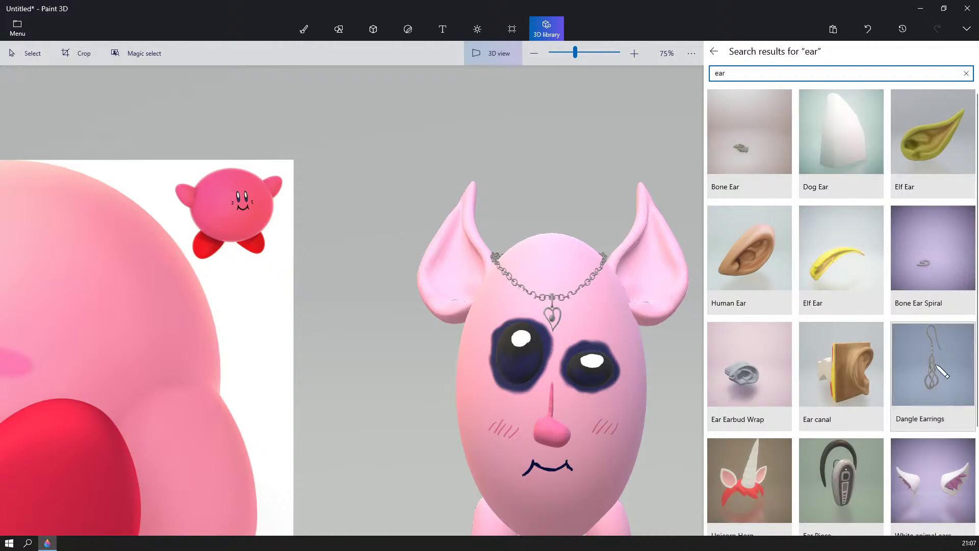
{"action": "left_click", "coordinate": [908, 360]}
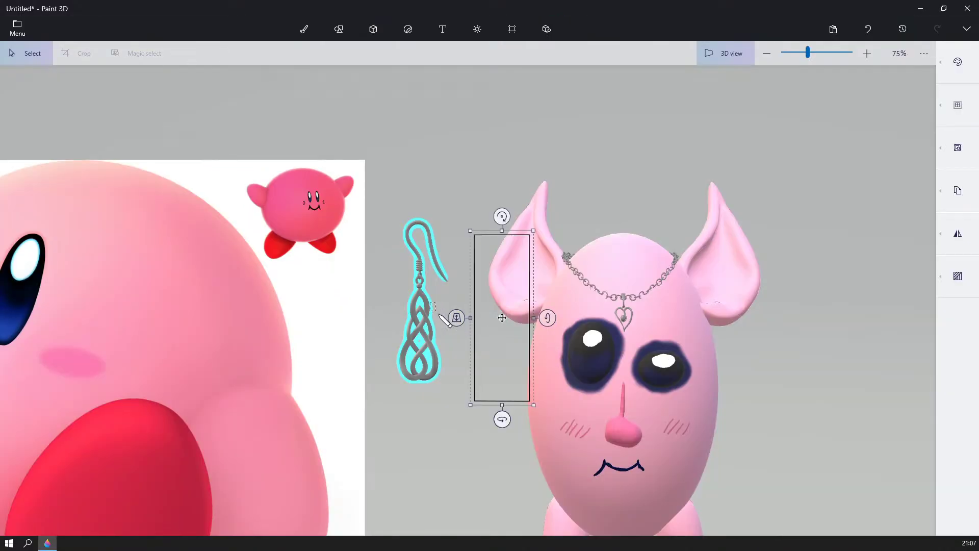
- Move the dangle earring down beside the head, just below the nearest ear
{"action": "left_click_drag", "start_coordinate": [439, 327], "coordinate": [436, 311]}
{"action": "right_click_drag", "start_coordinate": [458, 258], "coordinate": [419, 316]}
{"action": "left_click", "coordinate": [418, 317]}
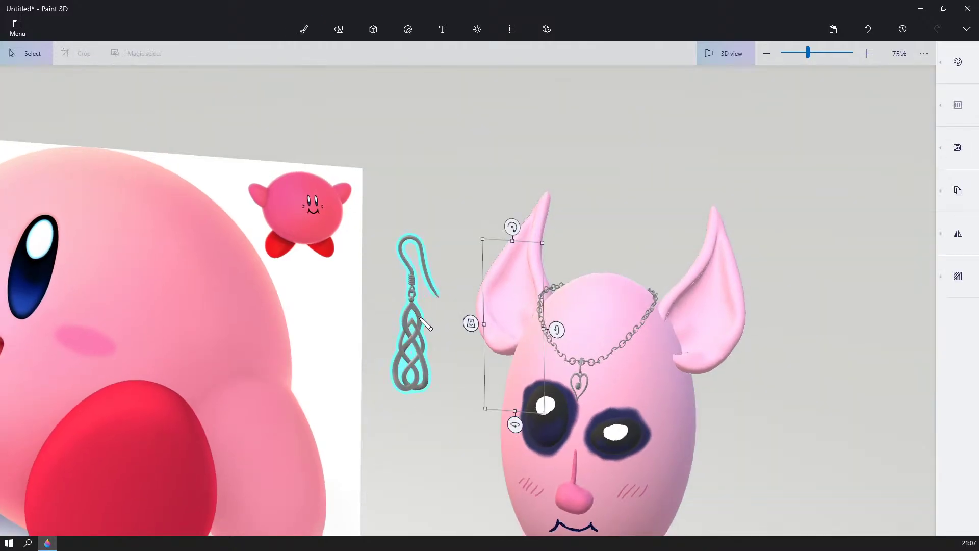
{"action": "right_click_drag", "start_coordinate": [435, 253], "coordinate": [414, 290]}
{"action": "left_click_drag", "start_coordinate": [403, 291], "coordinate": [363, 370]}
{"action": "right_click_drag", "start_coordinate": [401, 354], "coordinate": [430, 334]}
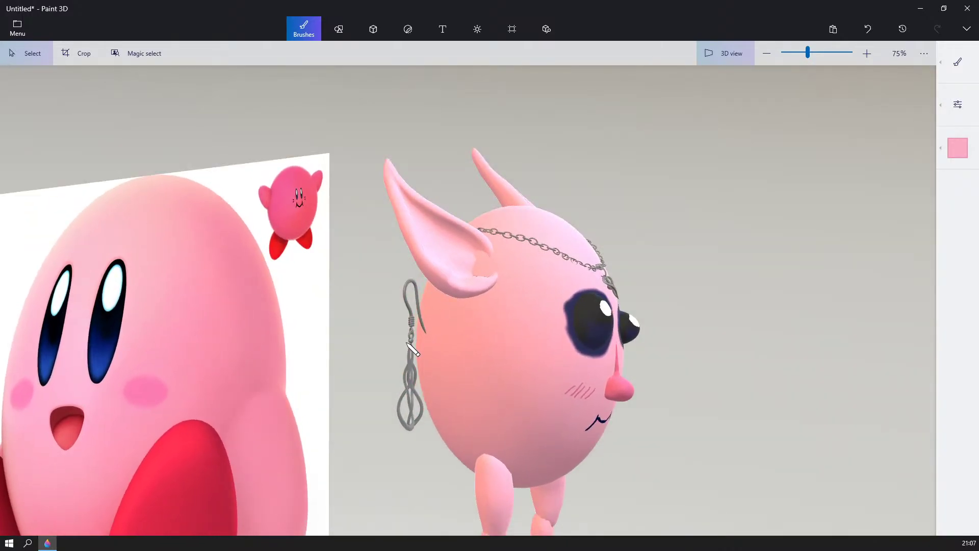
- Turn the earring about its vertical axis and shift it sideways while viewing the head from the side
{"action": "left_click", "coordinate": [414, 349]}
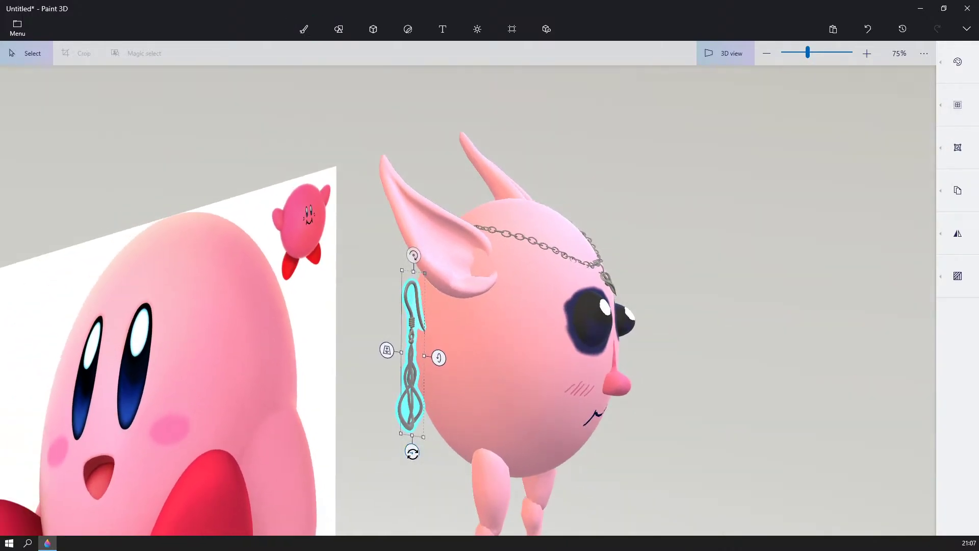
{"action": "left_click_drag", "start_coordinate": [416, 452], "coordinate": [431, 448]}
{"action": "left_click_drag", "start_coordinate": [416, 382], "coordinate": [487, 382]}
{"action": "right_click_drag", "start_coordinate": [488, 382], "coordinate": [483, 368]}
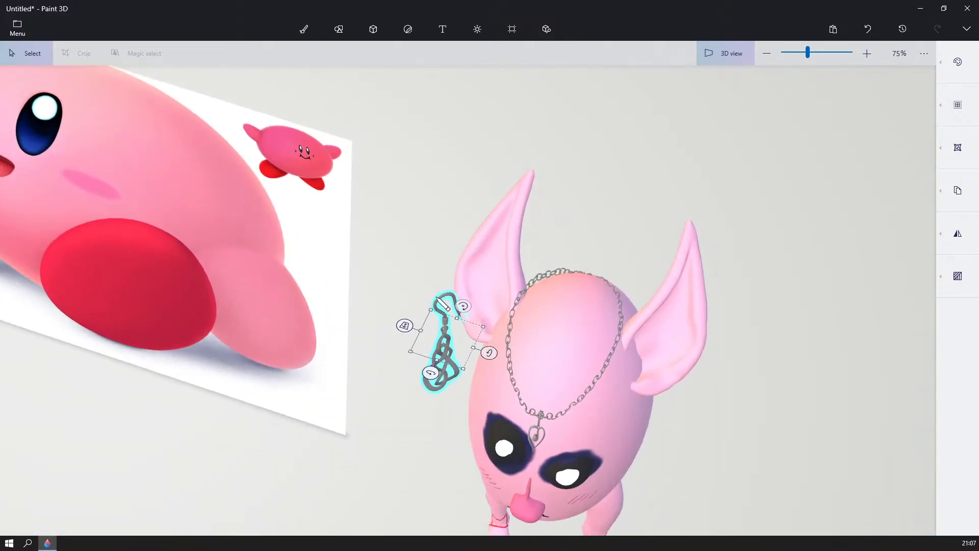
- Adjust the earring's position so its hook hangs from the outer lower edge of the ear
{"action": "left_click", "coordinate": [393, 305]}
{"action": "right_click_drag", "start_coordinate": [394, 305], "coordinate": [400, 294]}
{"action": "left_click", "coordinate": [459, 343]}
{"action": "left_click_drag", "start_coordinate": [451, 320], "coordinate": [459, 311]}
{"action": "left_click", "coordinate": [427, 307]}
{"action": "mouse_move", "coordinate": [427, 307]}
{"action": "right_mouse_down"}
{"action": "mouse_move", "coordinate": [465, 232]}
{"action": "mouse_move", "coordinate": [461, 184]}
{"action": "mouse_move", "coordinate": [457, 227]}
{"action": "right_mouse_up"}
{"action": "scroll", "coordinate": [464, 231], "scroll_direction": "down", "scroll_amount": 3}
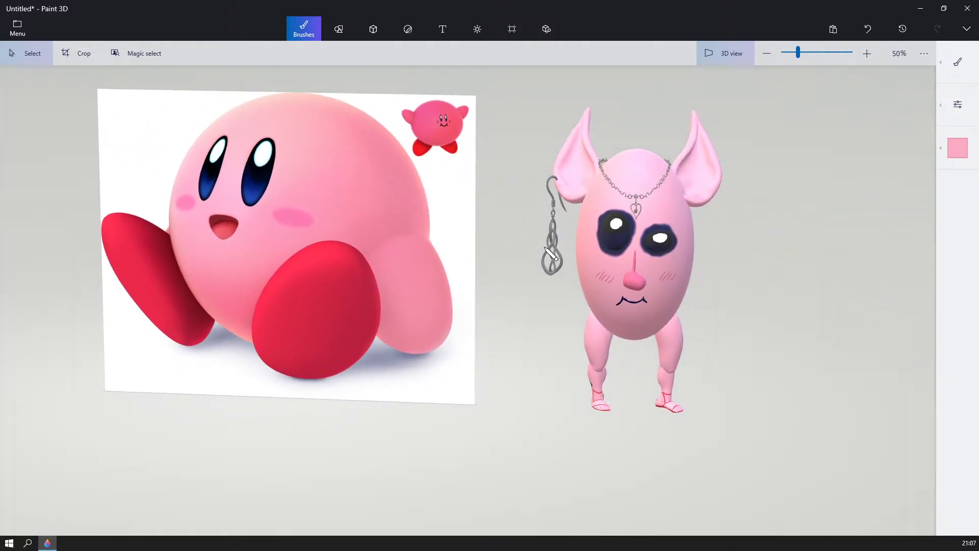
{"action": "left_click", "coordinate": [558, 261]}
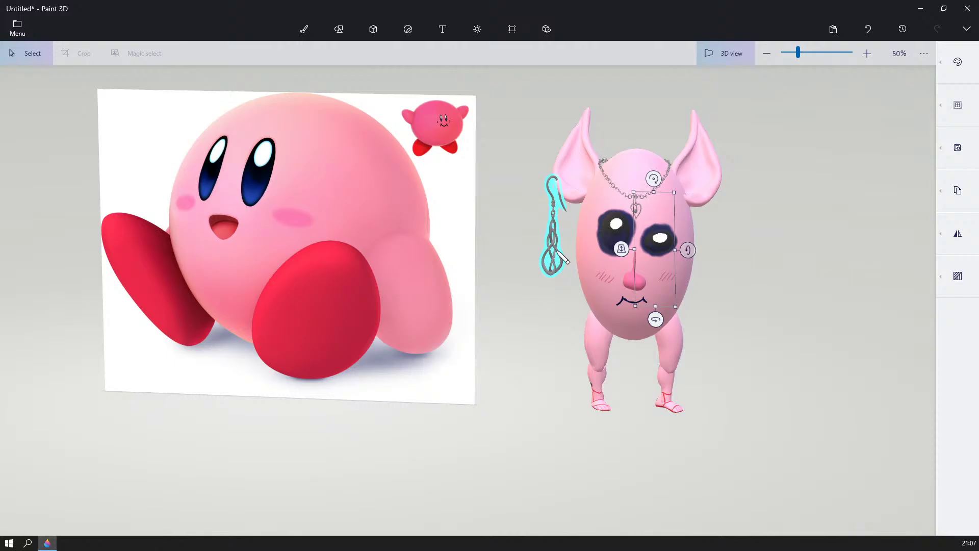
{"action": "left_click_drag", "start_coordinate": [552, 243], "coordinate": [559, 254]}
{"action": "left_click", "coordinate": [732, 234]}
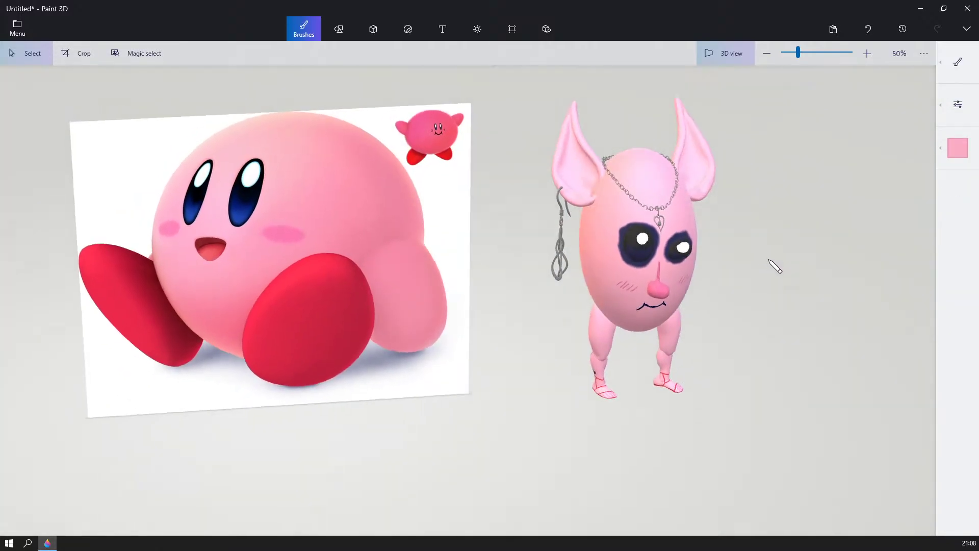
- Choose the Marker brush with light grey as its colour for painting details on the ear
{"action": "scroll", "coordinate": [769, 263], "scroll_direction": "up", "scroll_amount": 5}
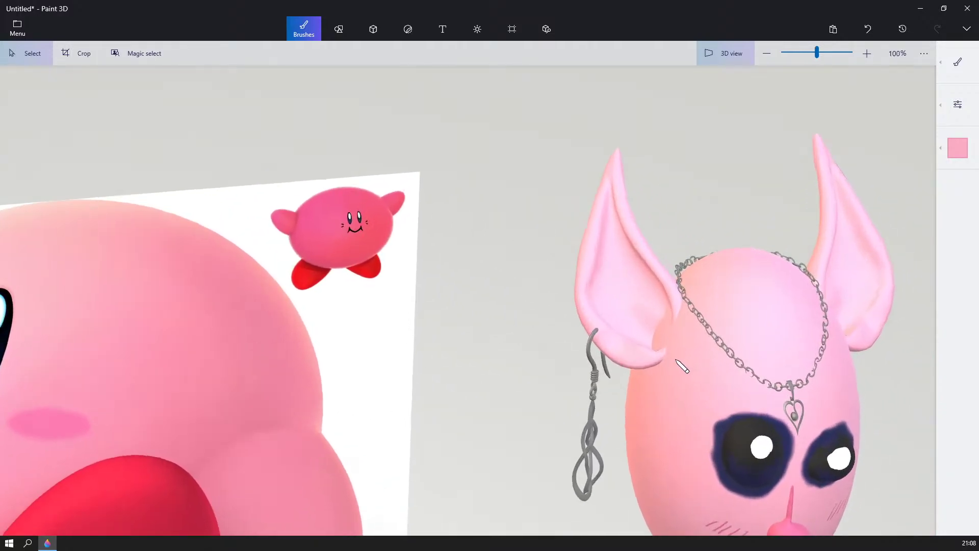
{"action": "scroll", "coordinate": [681, 366], "scroll_direction": "up", "scroll_amount": 2}
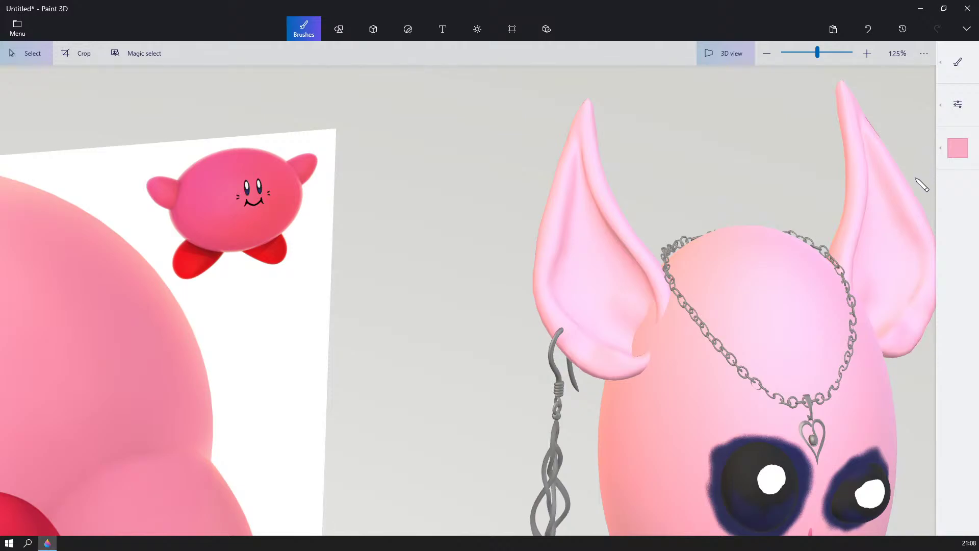
{"action": "mouse_move", "coordinate": [852, 243]}
{"action": "middle_mouse_down"}
{"action": "mouse_move", "coordinate": [848, 231]}
{"action": "mouse_move", "coordinate": [767, 227]}
{"action": "middle_mouse_up"}
{"action": "scroll", "coordinate": [767, 227], "scroll_direction": "up", "scroll_amount": 1}
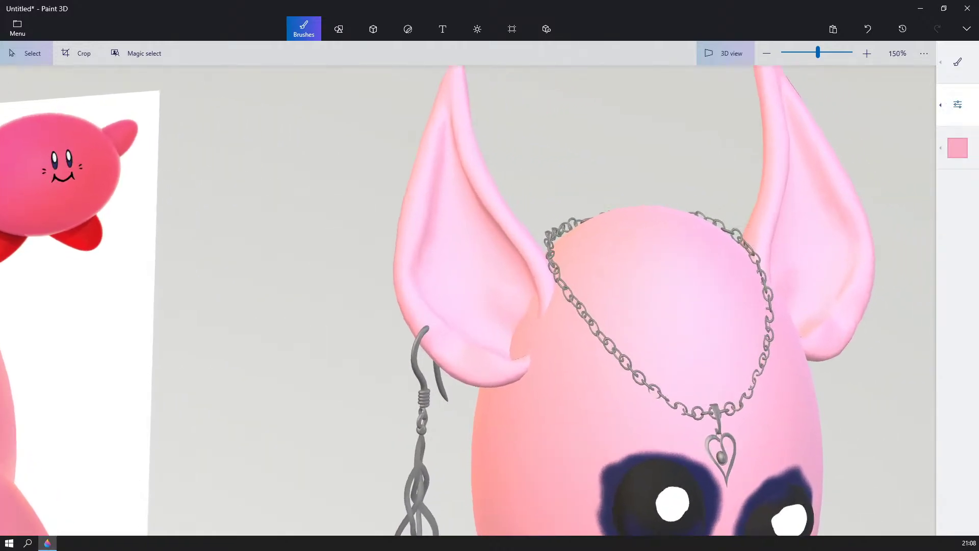
{"action": "left_click", "coordinate": [954, 70]}
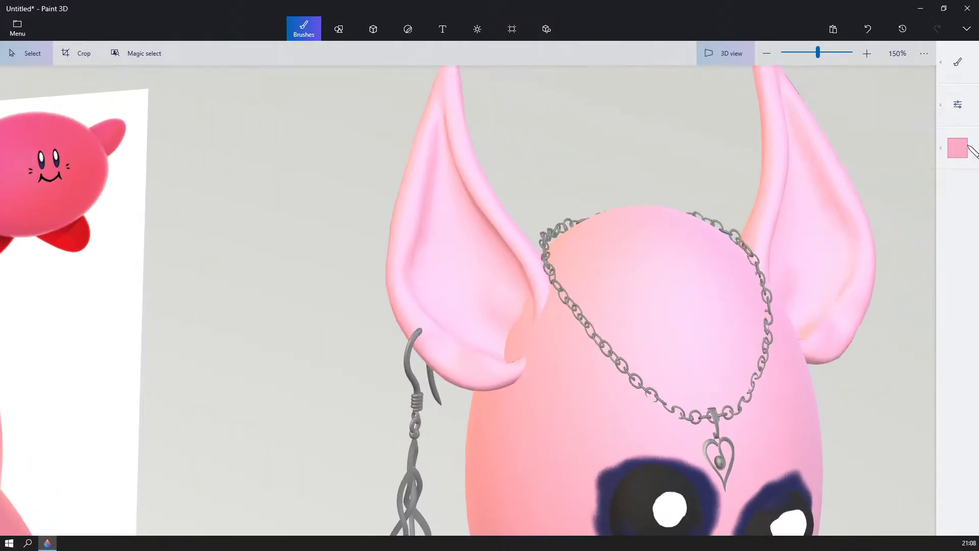
{"action": "left_click", "coordinate": [961, 148]}
{"action": "left_click", "coordinate": [957, 62]}
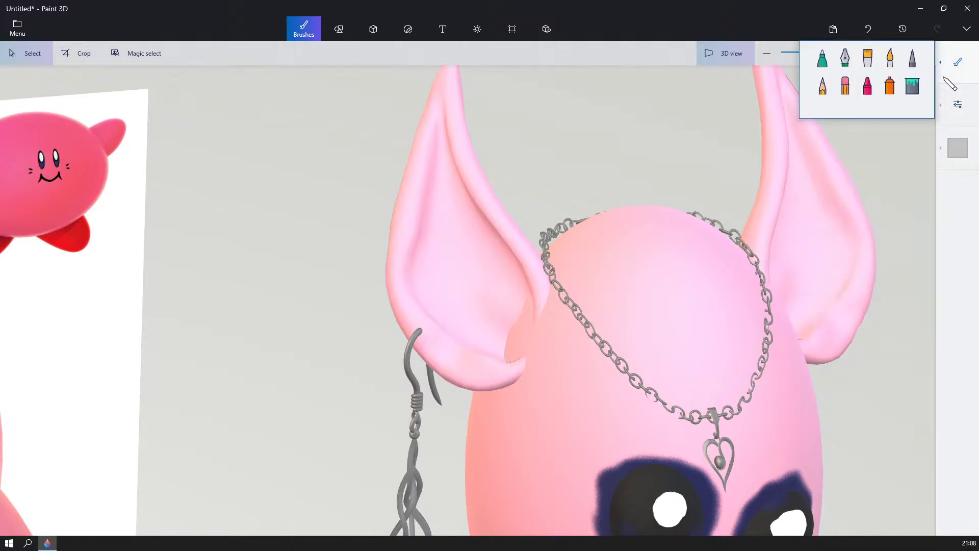
{"action": "left_click", "coordinate": [822, 57]}
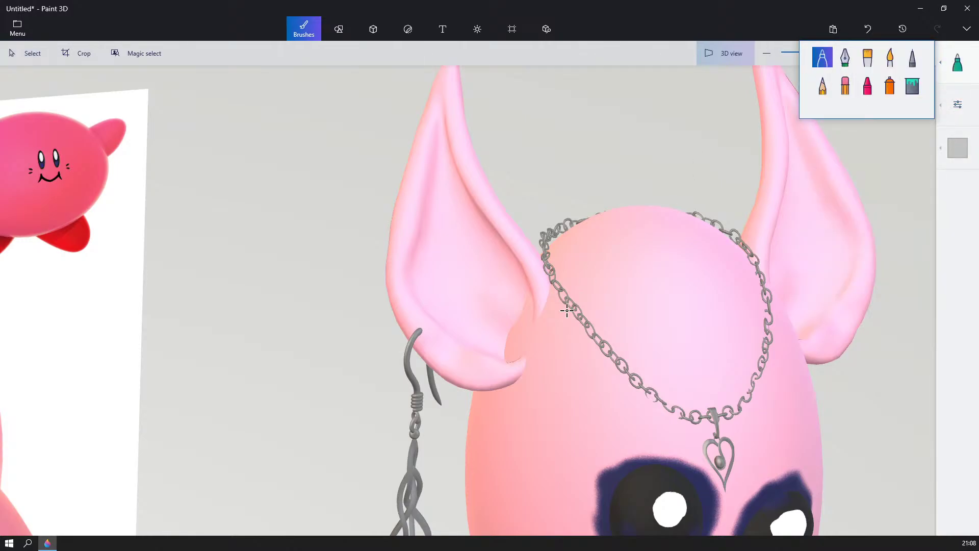
- Undo the light grey mark on the ear lobe and draw a small dark grey ring there instead
{"action": "left_click", "coordinate": [474, 370]}
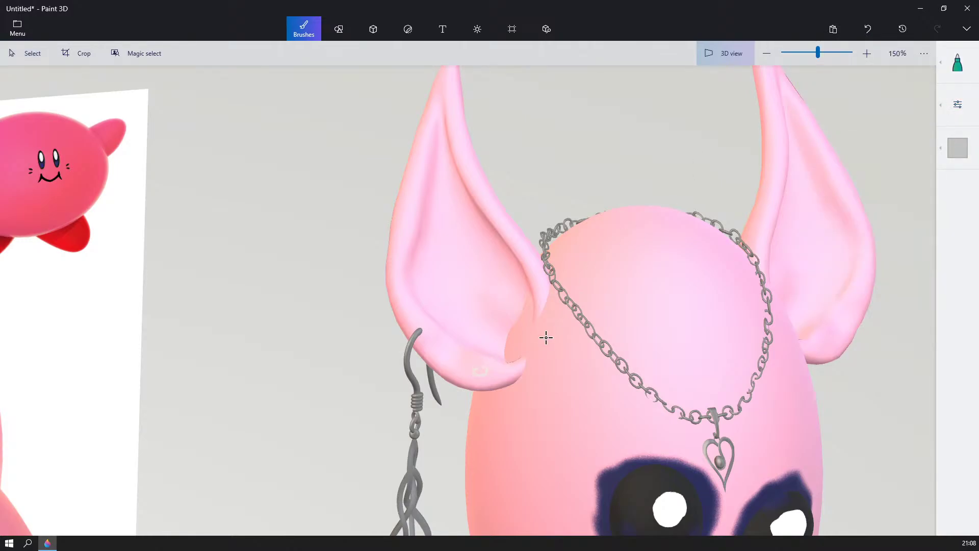
{"action": "left_click", "coordinate": [868, 28]}
{"action": "left_click", "coordinate": [957, 148]}
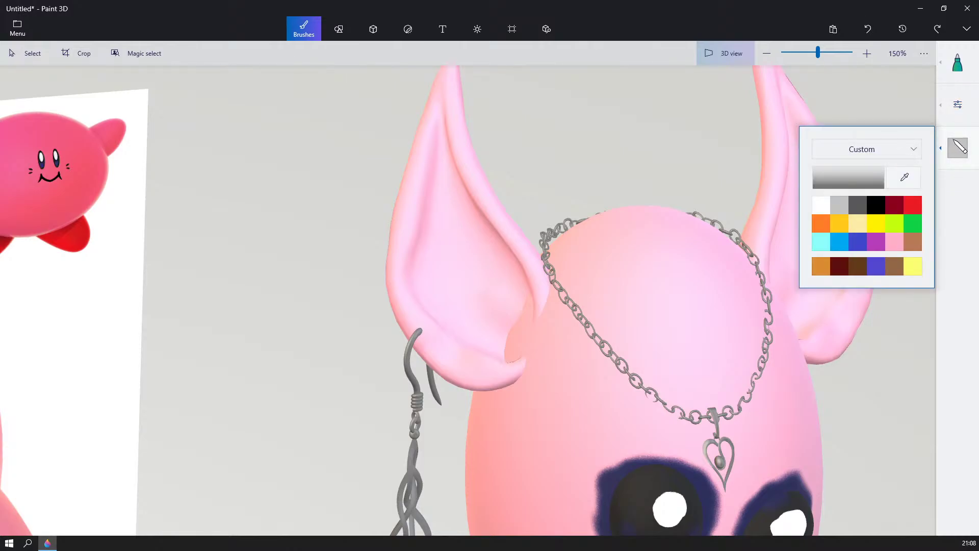
{"action": "left_click", "coordinate": [857, 205]}
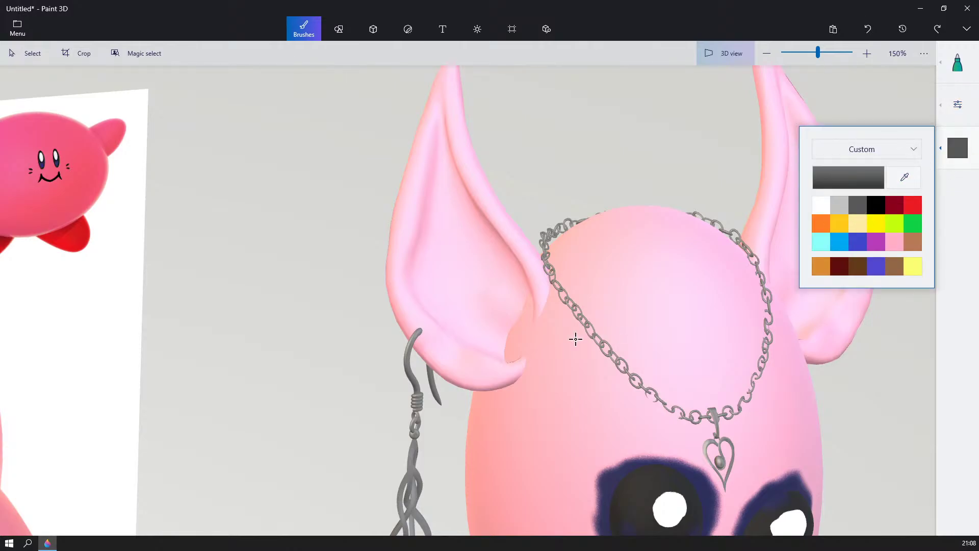
{"action": "left_click", "coordinate": [469, 369]}
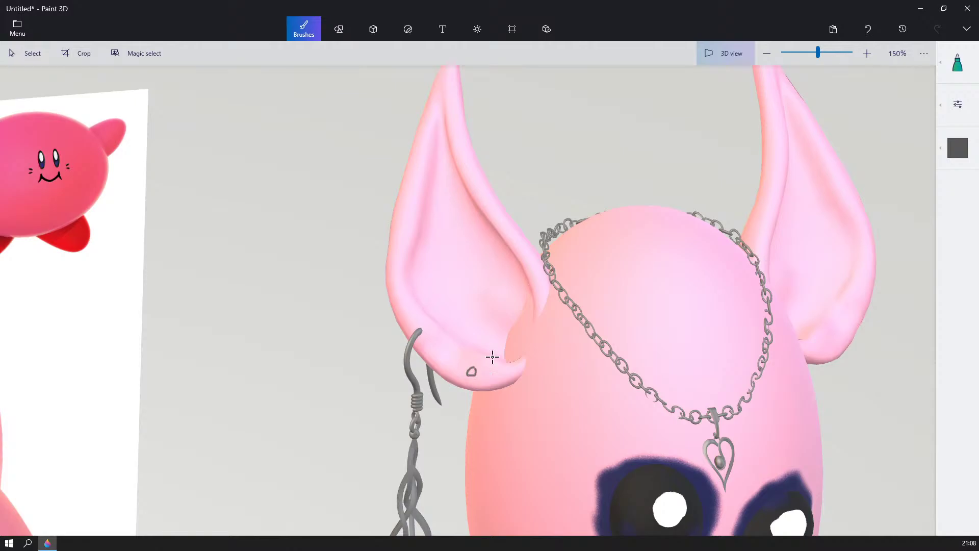
- Set the marker thickness to 12 px and fill the small ring on the ear lobe with a dark grey dot
{"action": "left_click", "coordinate": [957, 104]}
{"action": "left_click_drag", "start_coordinate": [834, 120], "coordinate": [825, 116]}
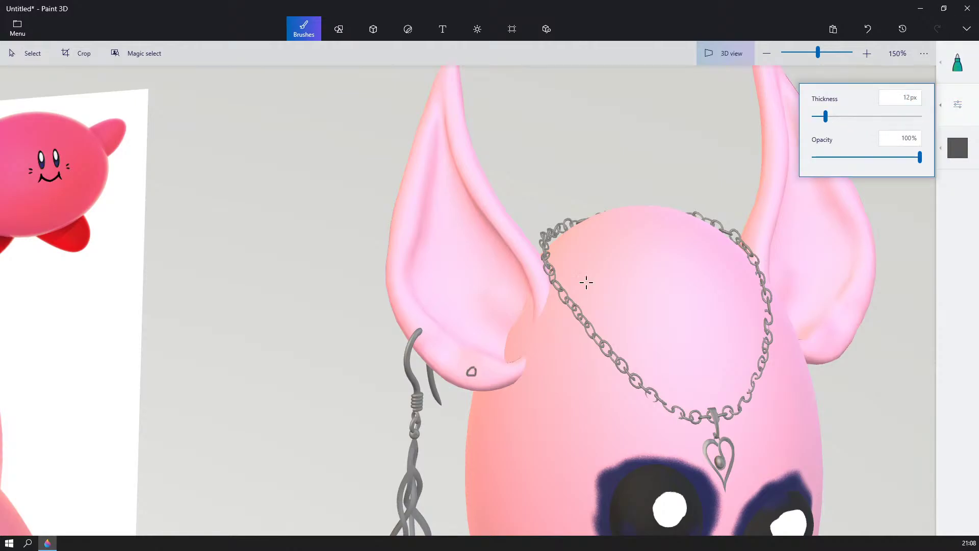
{"action": "left_click", "coordinate": [470, 371]}
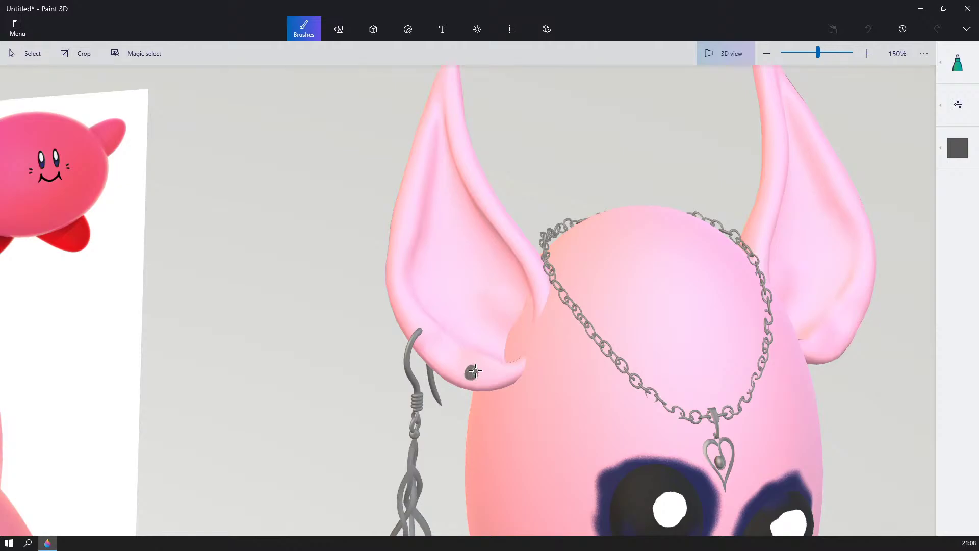
- Examine the whole character from the front beside the reference picture to judge the painted piercing and earring
{"action": "scroll", "coordinate": [472, 369], "scroll_direction": "down", "scroll_amount": 5}
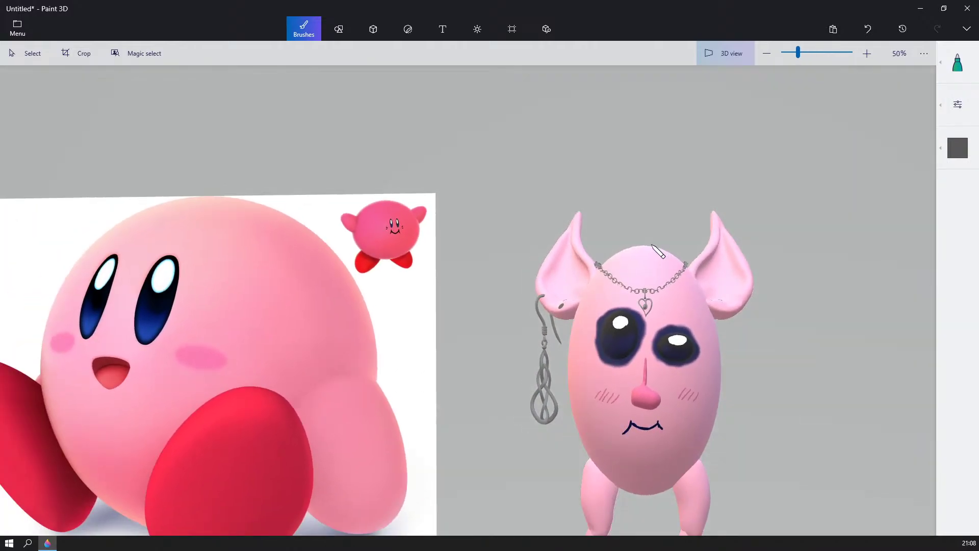
{"action": "scroll", "coordinate": [653, 245], "scroll_direction": "down", "scroll_amount": 1}
{"action": "right_click_drag", "start_coordinate": [653, 244], "coordinate": [678, 265]}
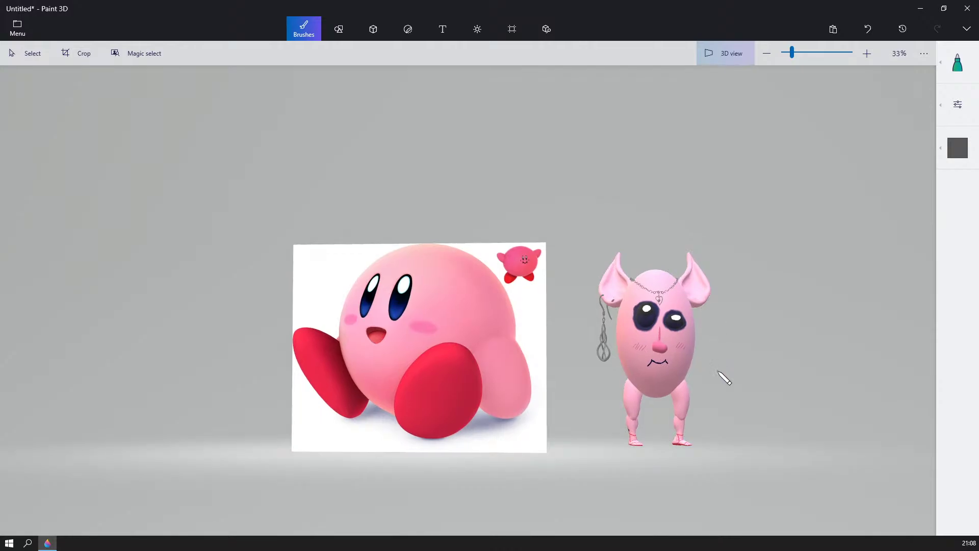
{"action": "middle_click_drag", "start_coordinate": [708, 372], "coordinate": [639, 378]}
{"action": "scroll", "coordinate": [638, 378], "scroll_direction": "up", "scroll_amount": 1}
{"action": "scroll", "coordinate": [639, 379], "scroll_direction": "up", "scroll_amount": 1}
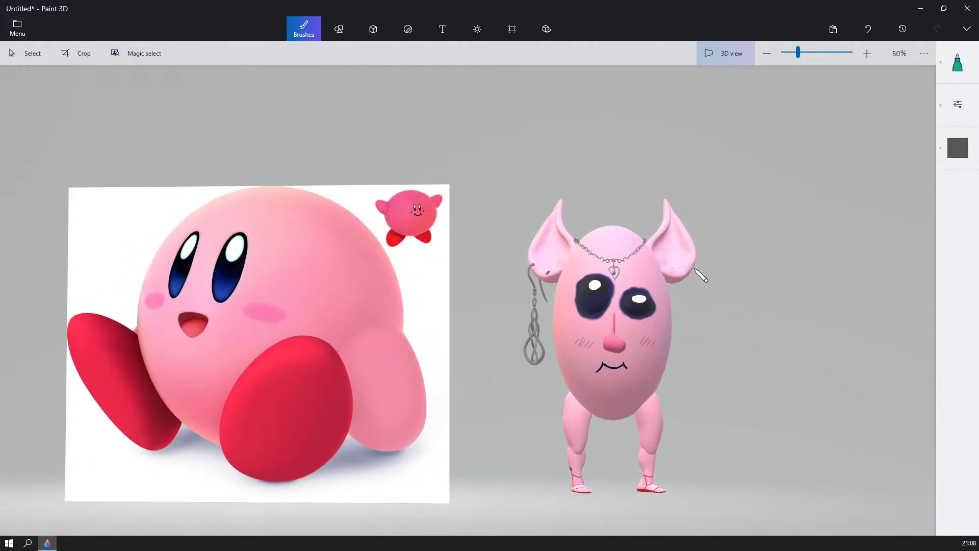
{"action": "right_click_drag", "start_coordinate": [694, 300], "coordinate": [736, 319]}
{"action": "scroll", "coordinate": [832, 83], "scroll_direction": "up", "scroll_amount": 1}
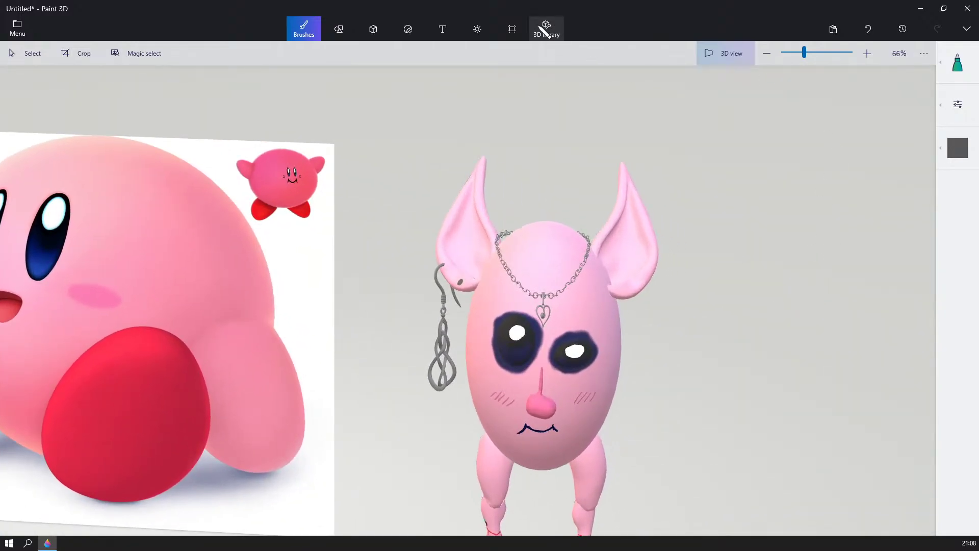
- Insert the Ear Piece model from the 3D library's results for "ear"
{"action": "left_click", "coordinate": [546, 29]}
{"action": "scroll", "coordinate": [818, 250], "scroll_direction": "down", "scroll_amount": 2}
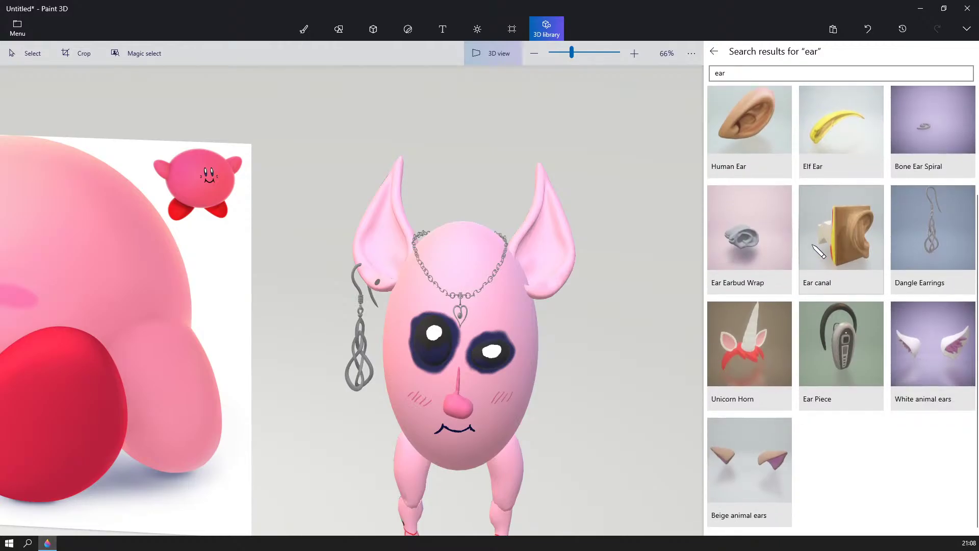
{"action": "scroll", "coordinate": [818, 250], "scroll_direction": "up", "scroll_amount": 2}
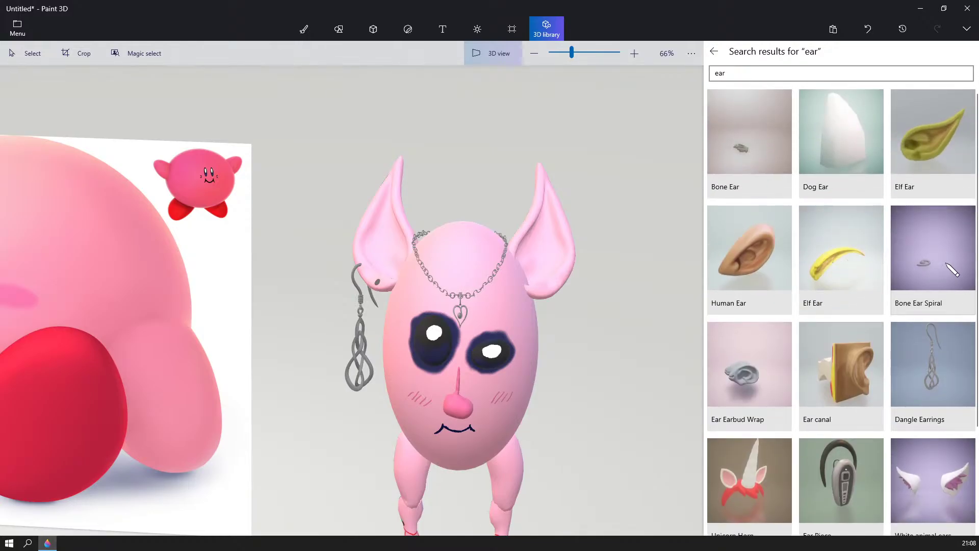
{"action": "left_click_drag", "start_coordinate": [730, 73], "coordinate": [689, 75]}
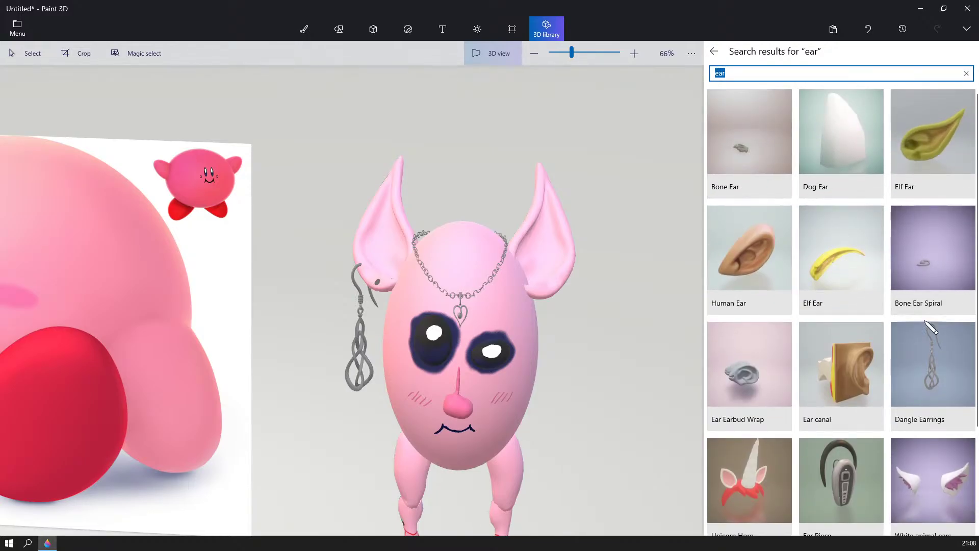
{"action": "scroll", "coordinate": [867, 430], "scroll_direction": "down", "scroll_amount": 3}
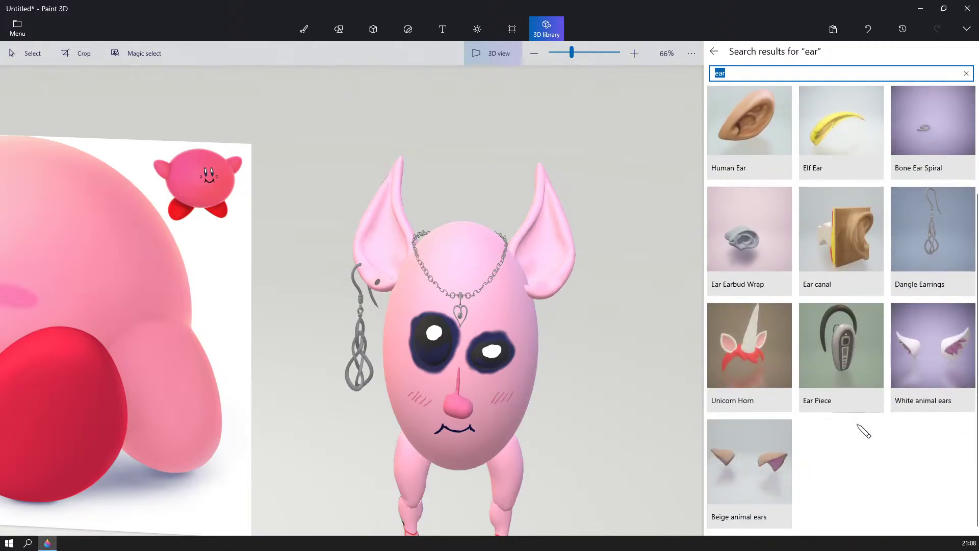
{"action": "left_click", "coordinate": [852, 366]}
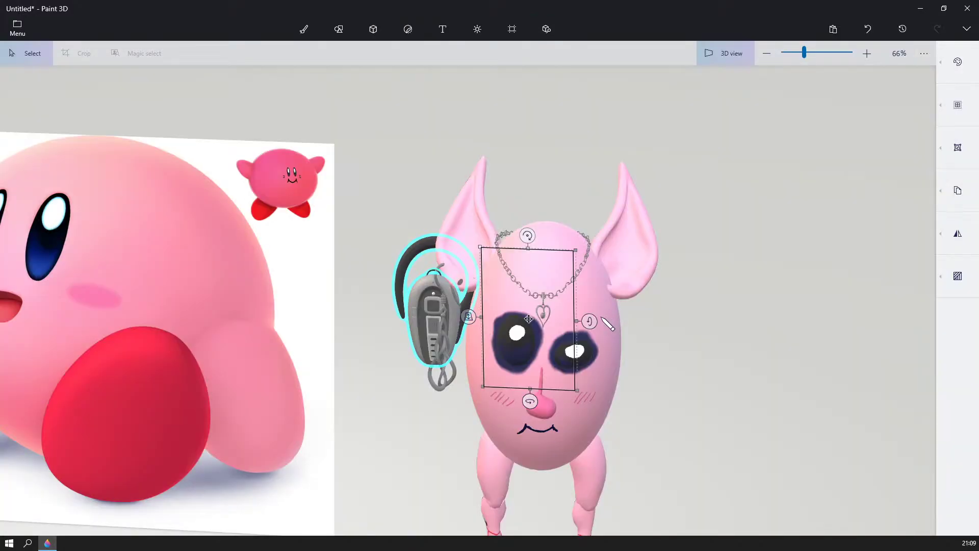
- Shrink the ear piece and move it across the head onto the ear without an earring
{"action": "right_click_drag", "start_coordinate": [674, 312], "coordinate": [505, 244]}
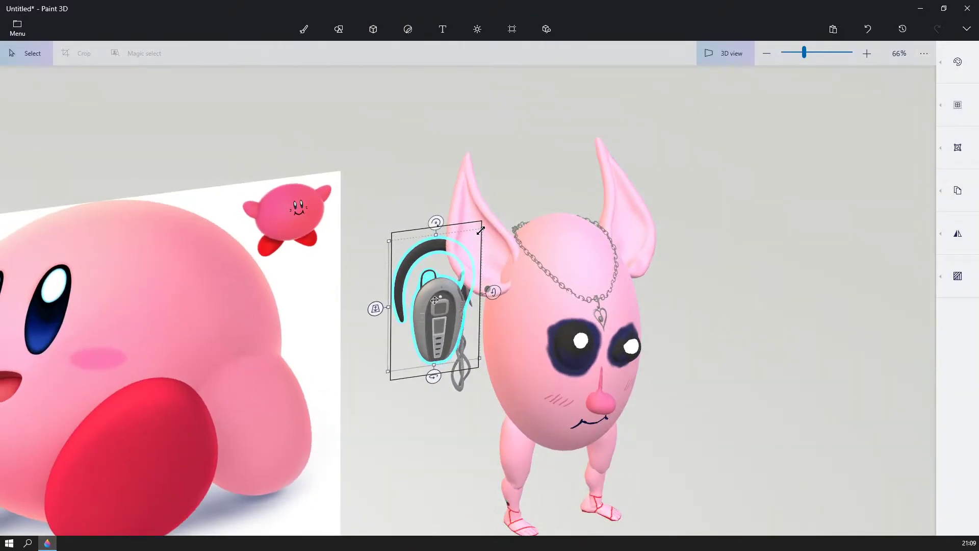
{"action": "left_click_drag", "start_coordinate": [481, 231], "coordinate": [447, 294]}
{"action": "left_click_drag", "start_coordinate": [432, 337], "coordinate": [661, 238]}
{"action": "right_click_drag", "start_coordinate": [729, 199], "coordinate": [703, 242]}
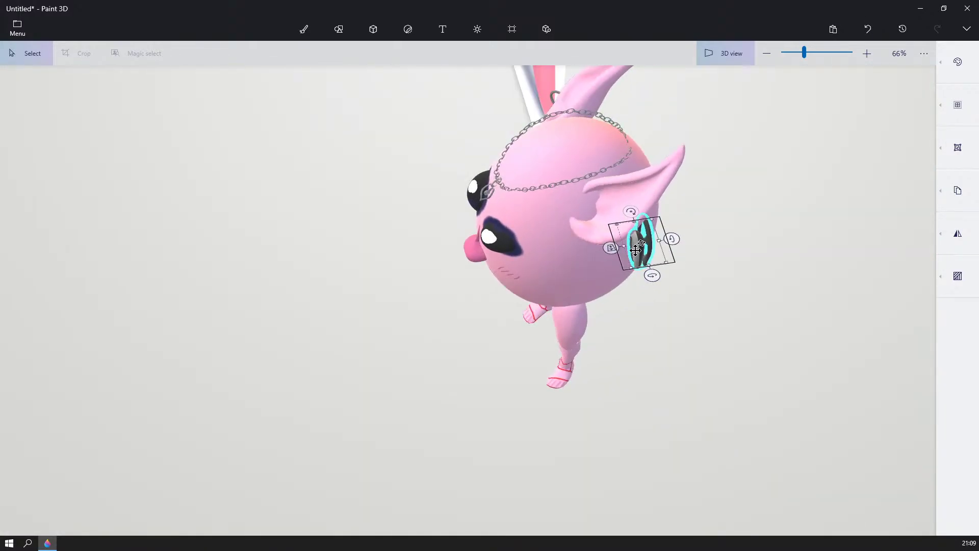
{"action": "left_click_drag", "start_coordinate": [635, 249], "coordinate": [594, 214]}
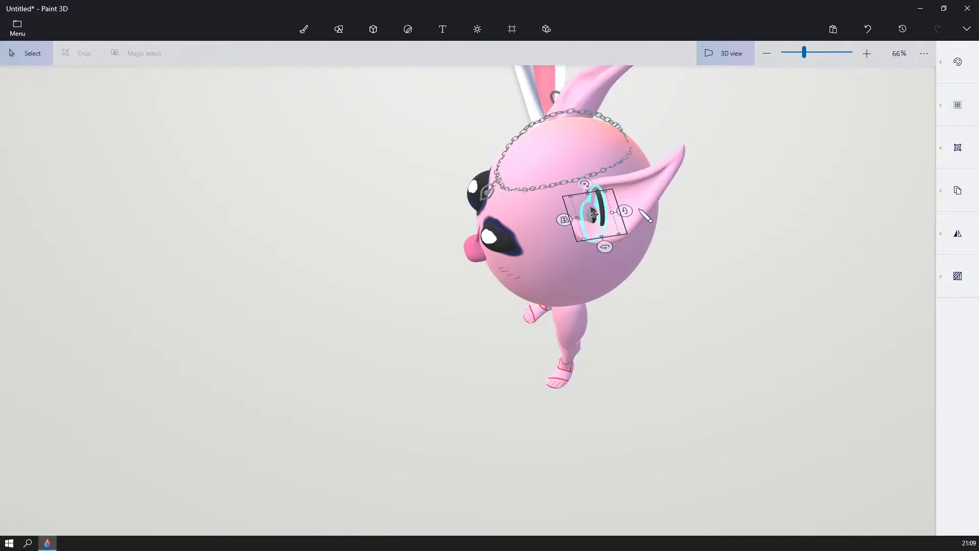
- Turn the ear piece about its vertical axis, raise it clear of the ear lobe and adjust its tilt
{"action": "scroll", "coordinate": [645, 216], "scroll_direction": "up", "scroll_amount": 10}
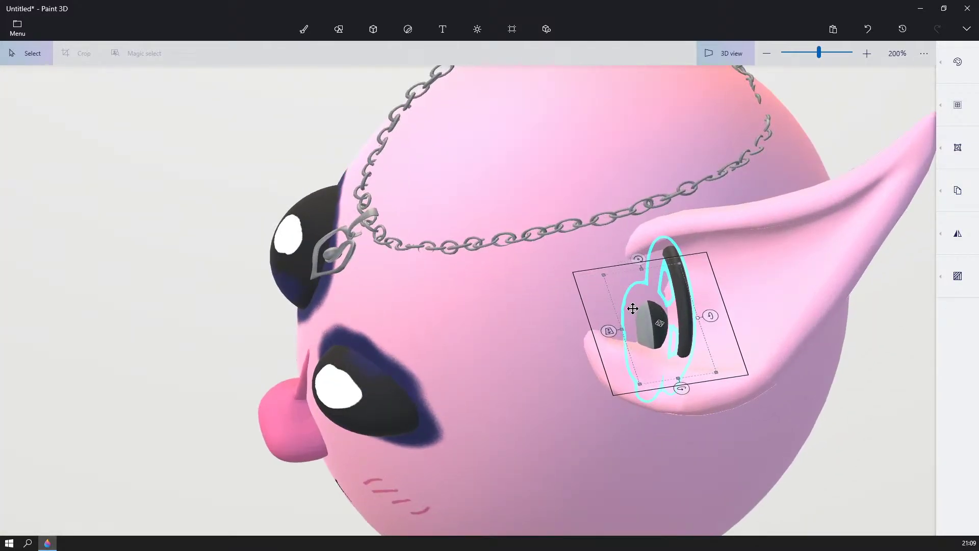
{"action": "left_click_drag", "start_coordinate": [681, 388], "coordinate": [727, 385]}
{"action": "mouse_move", "coordinate": [822, 306]}
{"action": "right_mouse_down"}
{"action": "mouse_move", "coordinate": [826, 339]}
{"action": "mouse_move", "coordinate": [823, 294]}
{"action": "right_mouse_up"}
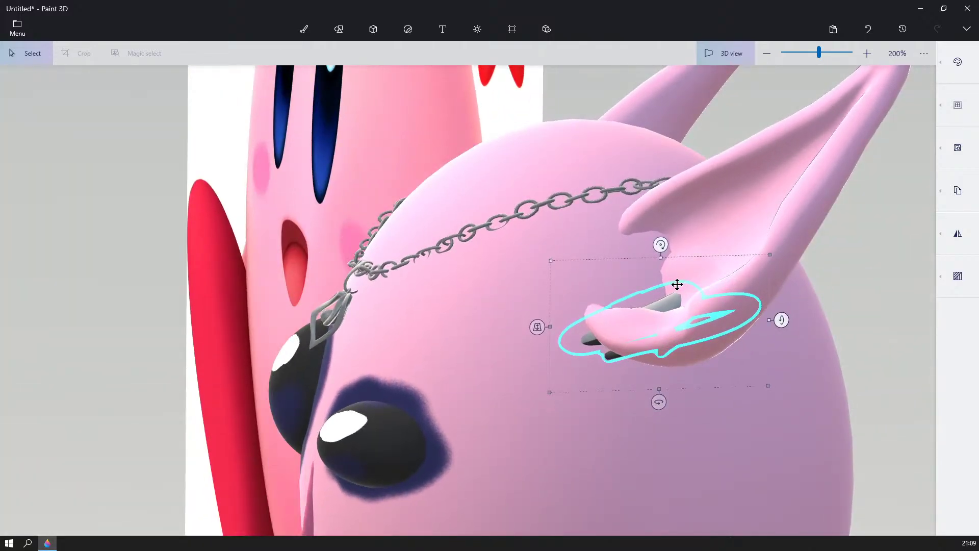
{"action": "left_click_drag", "start_coordinate": [677, 284], "coordinate": [663, 232]}
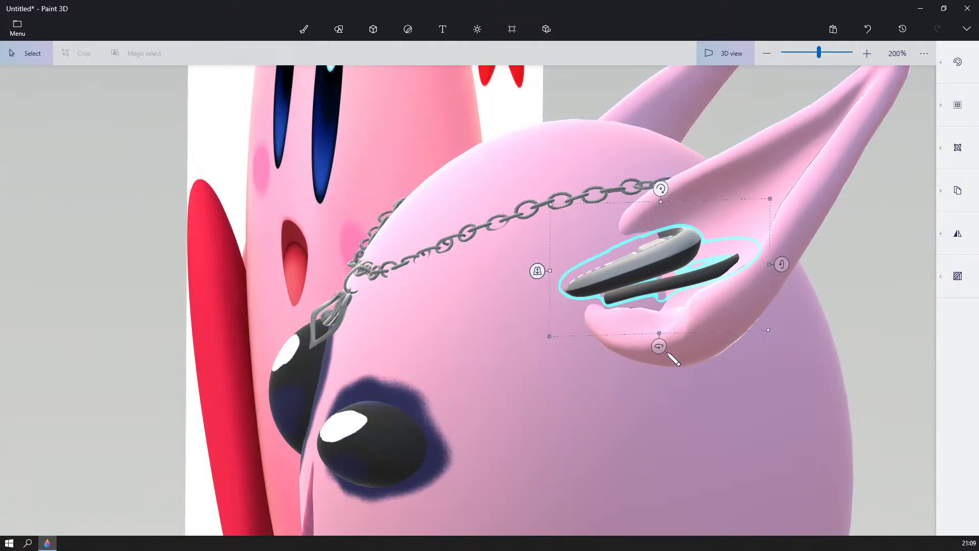
{"action": "right_click_drag", "start_coordinate": [831, 242], "coordinate": [849, 272]}
{"action": "left_click_drag", "start_coordinate": [785, 252], "coordinate": [789, 278]}
{"action": "mouse_move", "coordinate": [683, 272]}
{"action": "left_mouse_down"}
{"action": "mouse_move", "coordinate": [735, 262]}
{"action": "mouse_move", "coordinate": [701, 269]}
{"action": "left_mouse_up"}
- Shift the ear piece from several viewing angles until it sits in the hollow of the ear
{"action": "right_click_drag", "start_coordinate": [815, 265], "coordinate": [908, 250]}
{"action": "left_click_drag", "start_coordinate": [640, 268], "coordinate": [669, 258]}
{"action": "right_click_drag", "start_coordinate": [868, 299], "coordinate": [815, 253]}
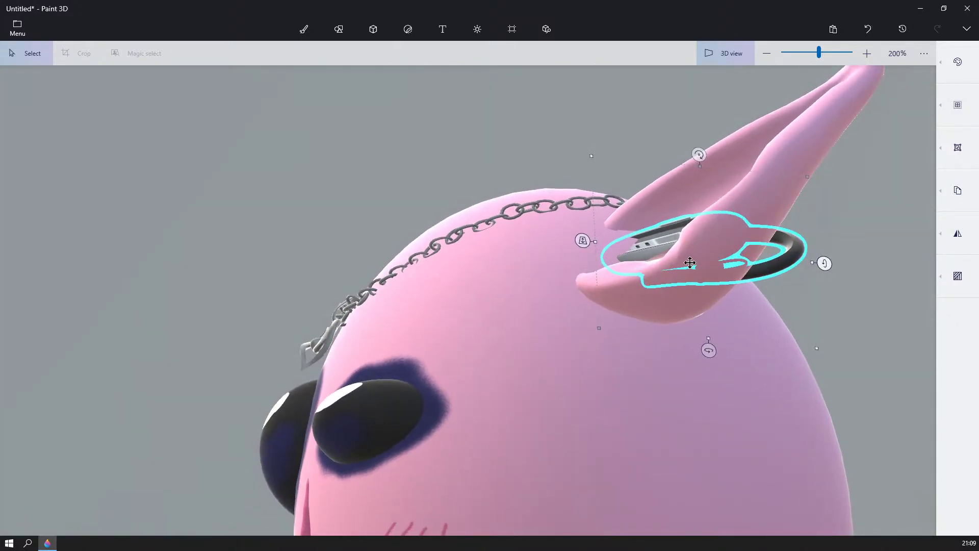
{"action": "left_click_drag", "start_coordinate": [689, 262], "coordinate": [663, 230]}
{"action": "right_click_drag", "start_coordinate": [868, 312], "coordinate": [943, 390]}
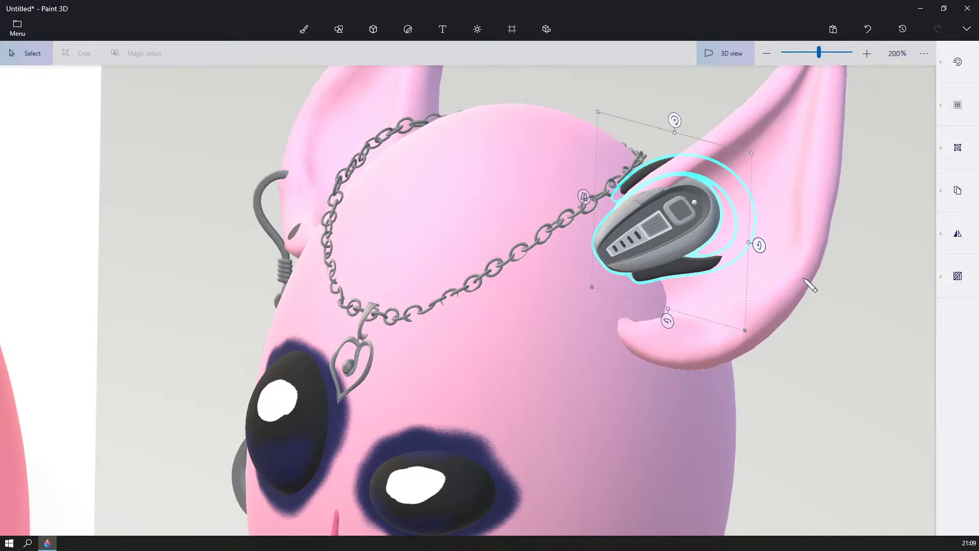
{"action": "left_click_drag", "start_coordinate": [721, 208], "coordinate": [781, 209]}
- Rotate the ear piece to follow the ear's inner shape, refine its position and deselect it
{"action": "right_click_drag", "start_coordinate": [781, 209], "coordinate": [812, 241]}
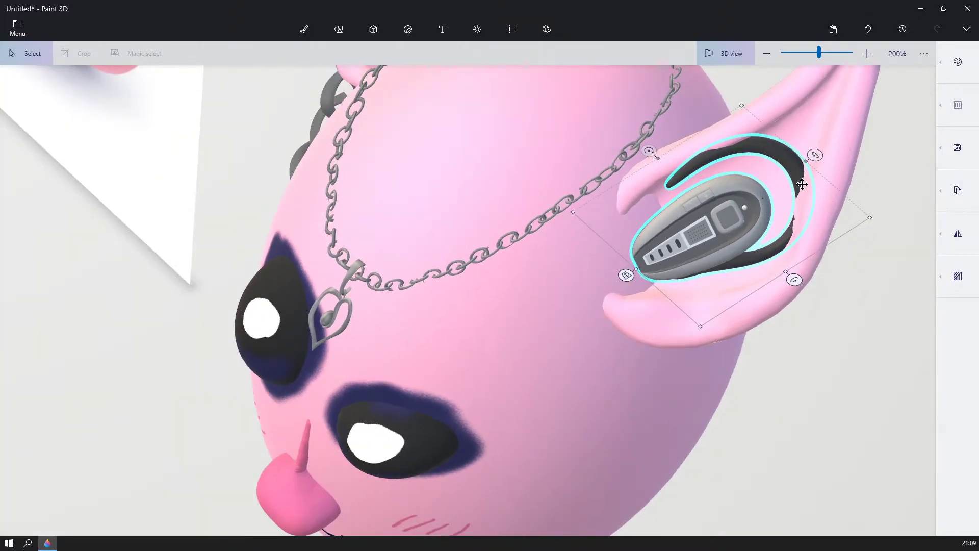
{"action": "left_click_drag", "start_coordinate": [800, 282], "coordinate": [789, 283]}
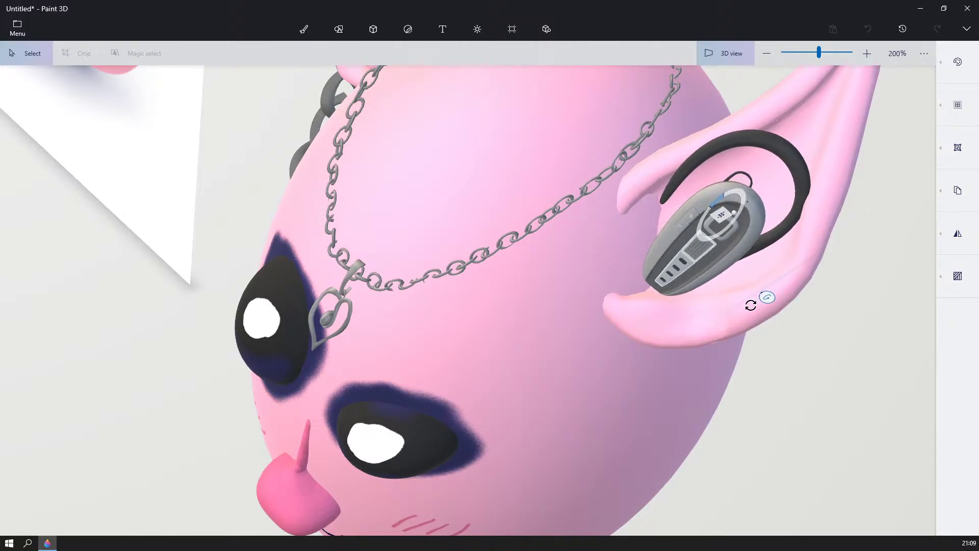
{"action": "left_click_drag", "start_coordinate": [762, 320], "coordinate": [765, 319]}
{"action": "right_click_drag", "start_coordinate": [821, 301], "coordinate": [842, 235]}
{"action": "left_click_drag", "start_coordinate": [722, 77], "coordinate": [684, 83]}
{"action": "right_click_drag", "start_coordinate": [858, 277], "coordinate": [720, 255]}
{"action": "left_click_drag", "start_coordinate": [708, 223], "coordinate": [712, 253]}
{"action": "left_click", "coordinate": [874, 309]}
- Check the ear piece's placement from the front, first on the whole character and closely at the ears
{"action": "mouse_move", "coordinate": [874, 309]}
{"action": "right_mouse_down"}
{"action": "mouse_move", "coordinate": [917, 311]}
{"action": "mouse_move", "coordinate": [850, 287]}
{"action": "right_mouse_up"}
{"action": "scroll", "coordinate": [850, 287], "scroll_direction": "down", "scroll_amount": 5}
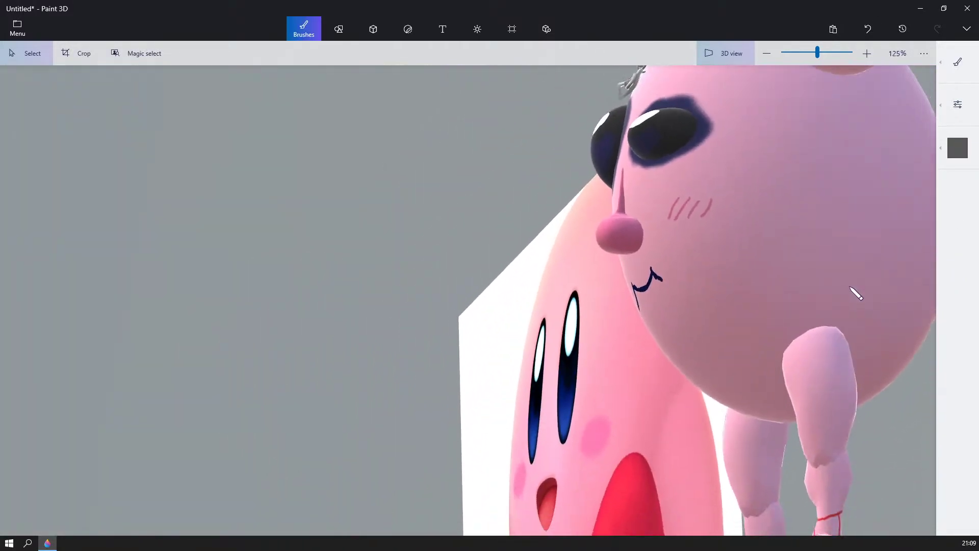
{"action": "scroll", "coordinate": [862, 299], "scroll_direction": "down", "scroll_amount": 1}
{"action": "right_click_drag", "start_coordinate": [885, 317], "coordinate": [951, 323]}
{"action": "middle_click_drag", "start_coordinate": [866, 323], "coordinate": [760, 301]}
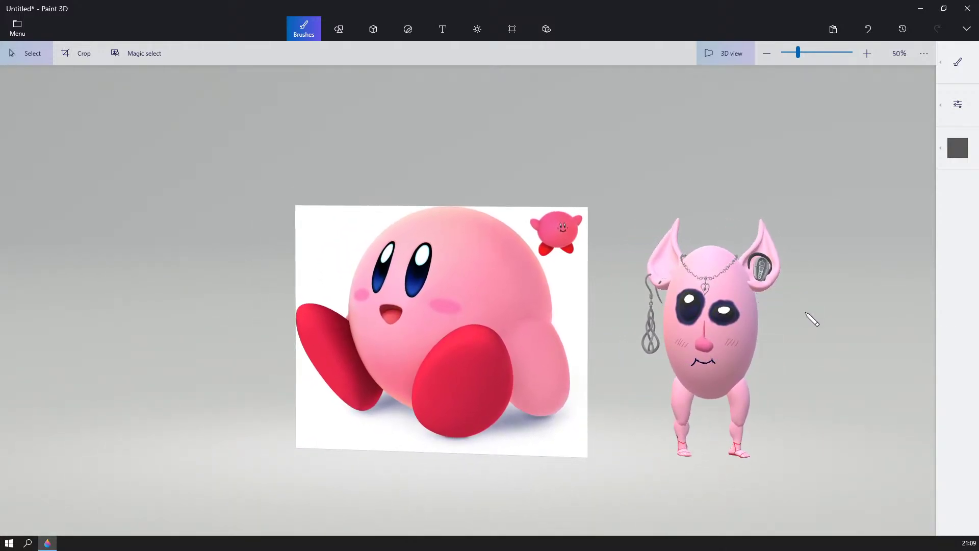
{"action": "scroll", "coordinate": [812, 320], "scroll_direction": "up", "scroll_amount": 1}
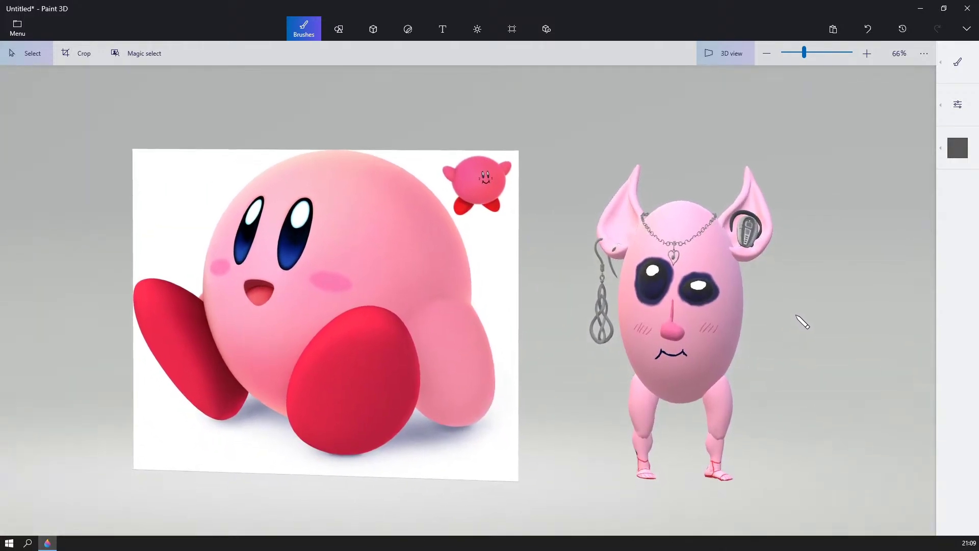
{"action": "scroll", "coordinate": [802, 322], "scroll_direction": "up", "scroll_amount": 2}
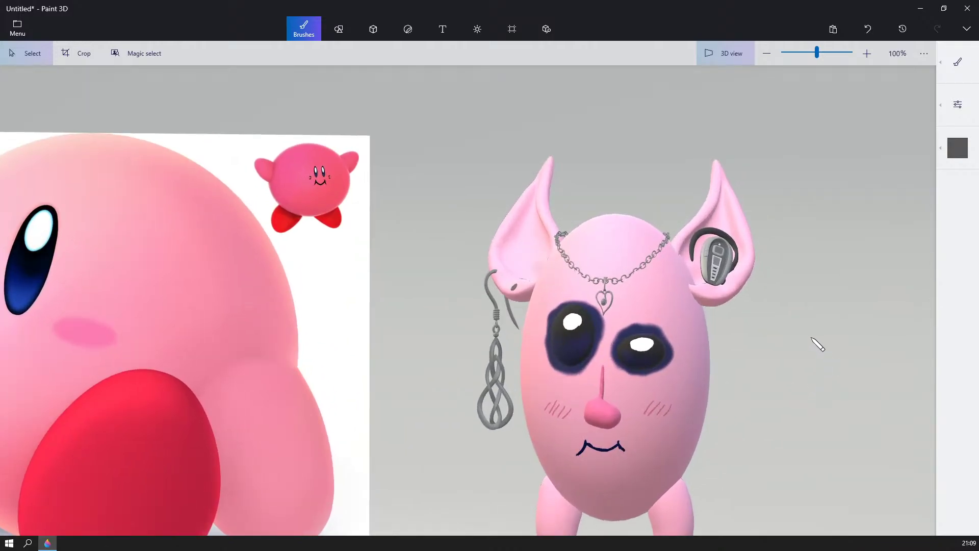
{"action": "scroll", "coordinate": [817, 345], "scroll_direction": "up", "scroll_amount": 3}
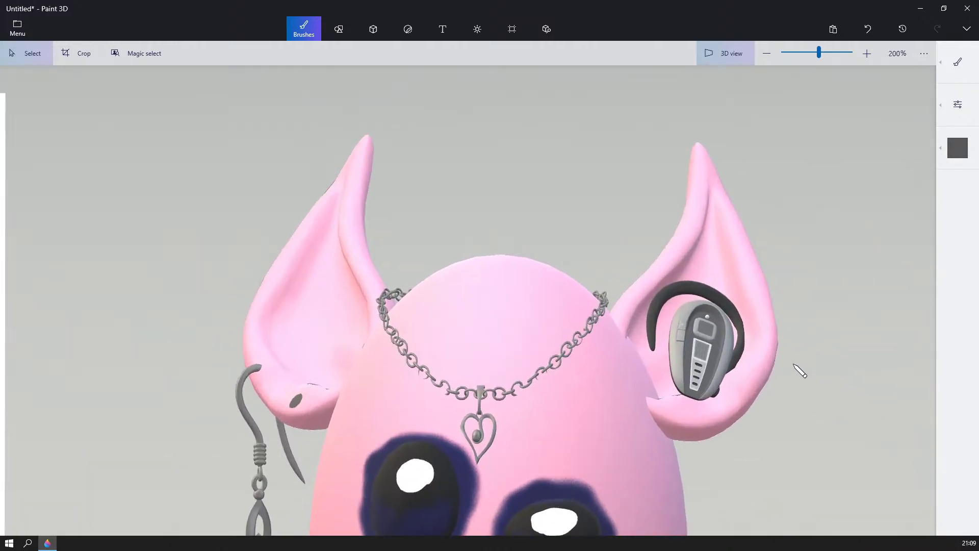
- Reselect the ear piece, fine-tune its rotation so it lies better inside the ear, and deselect it
{"action": "left_click", "coordinate": [711, 346]}
{"action": "right_click_drag", "start_coordinate": [860, 177], "coordinate": [846, 185]}
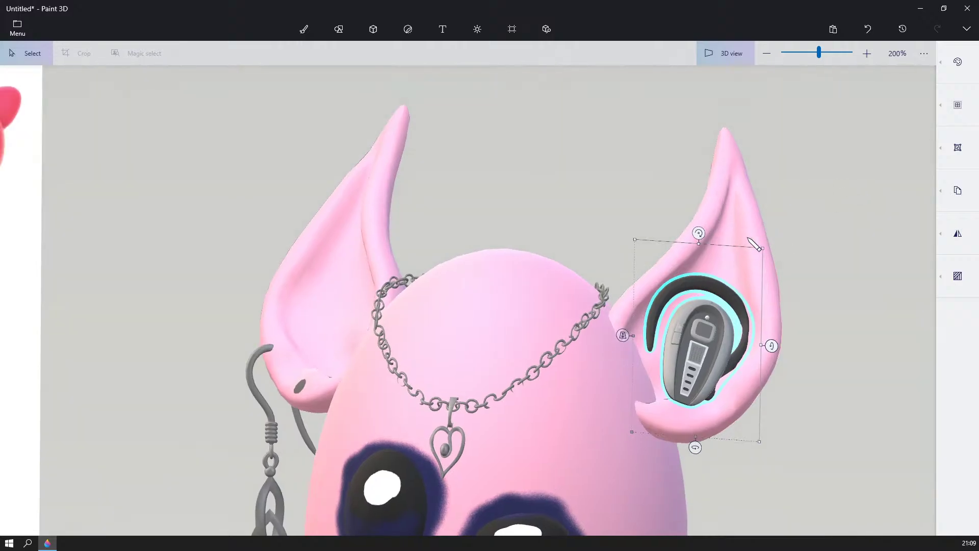
{"action": "right_click_drag", "start_coordinate": [866, 240], "coordinate": [894, 277]}
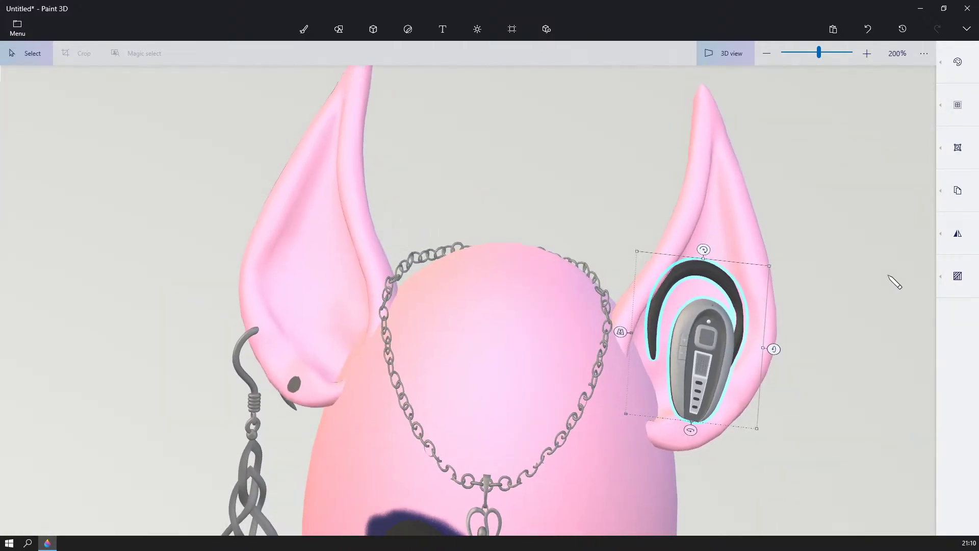
{"action": "mouse_move", "coordinate": [872, 229]}
{"action": "right_mouse_down"}
{"action": "mouse_move", "coordinate": [894, 170]}
{"action": "mouse_move", "coordinate": [873, 219]}
{"action": "right_mouse_up"}
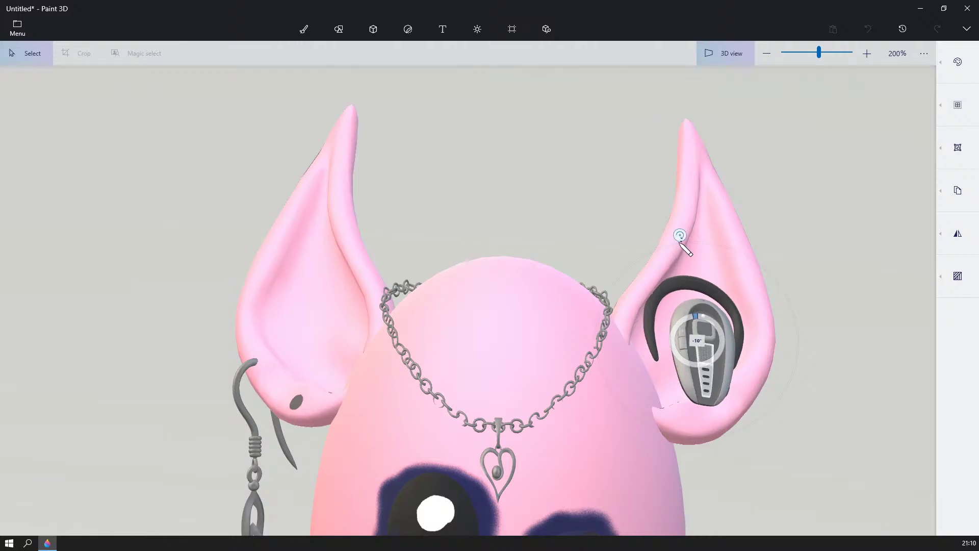
{"action": "right_click_drag", "start_coordinate": [740, 264], "coordinate": [779, 282]}
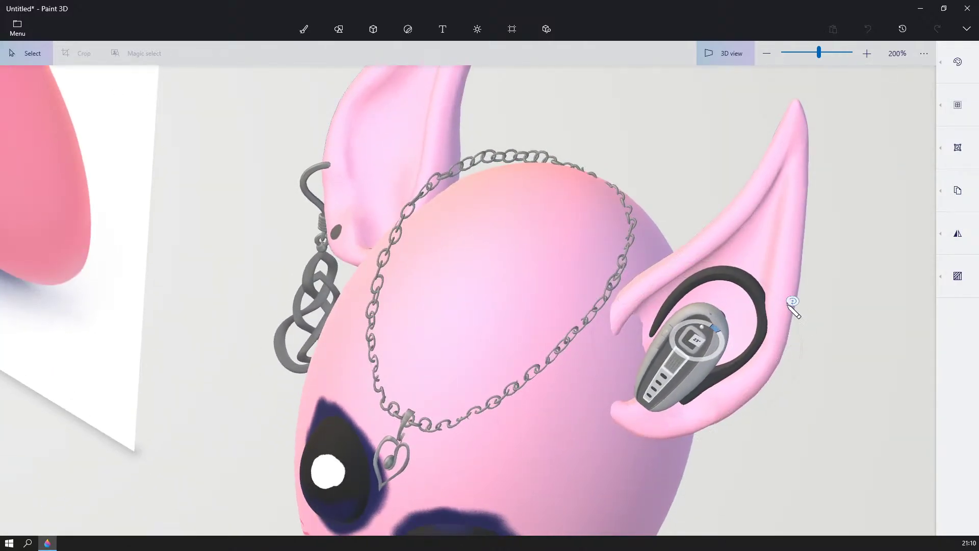
{"action": "right_click_drag", "start_coordinate": [829, 302], "coordinate": [850, 279]}
{"action": "scroll", "coordinate": [847, 271], "scroll_direction": "down", "scroll_amount": 5}
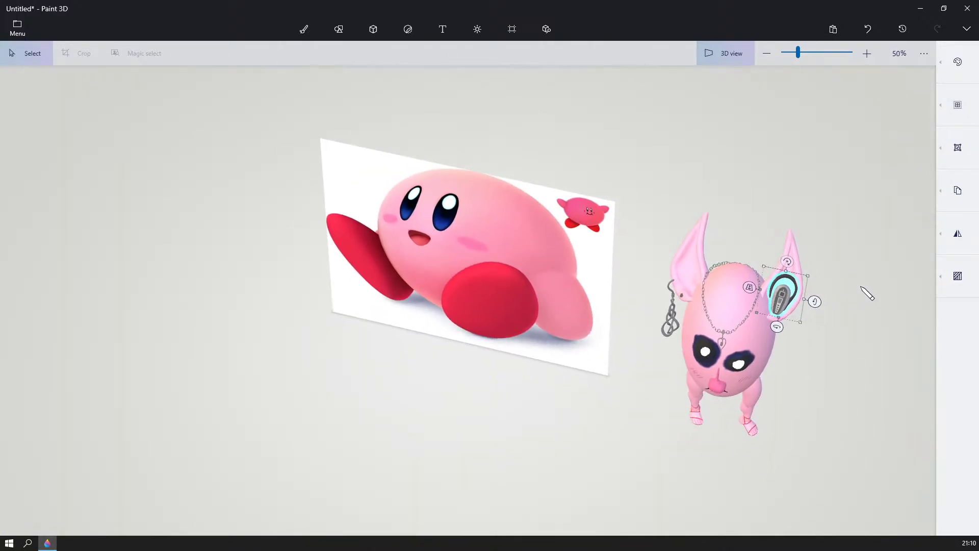
{"action": "scroll", "coordinate": [863, 282], "scroll_direction": "up", "scroll_amount": 2}
{"action": "left_click", "coordinate": [872, 282]}
- Review the full character from the front and side to judge how the ear piece and earring look together
{"action": "mouse_move", "coordinate": [830, 312]}
{"action": "right_mouse_down"}
{"action": "mouse_move", "coordinate": [841, 308]}
{"action": "mouse_move", "coordinate": [778, 199]}
{"action": "right_mouse_up"}
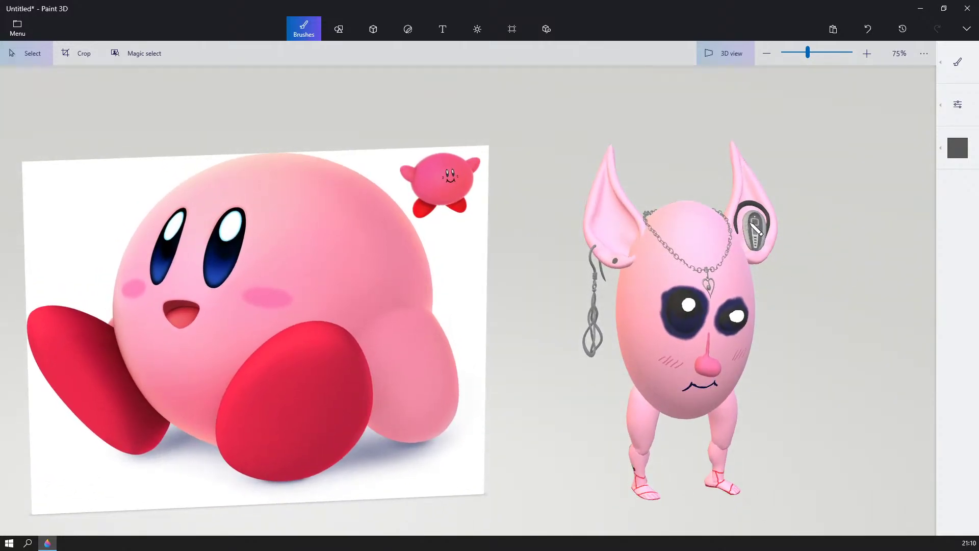
{"action": "right_click_drag", "start_coordinate": [765, 230], "coordinate": [797, 235]}
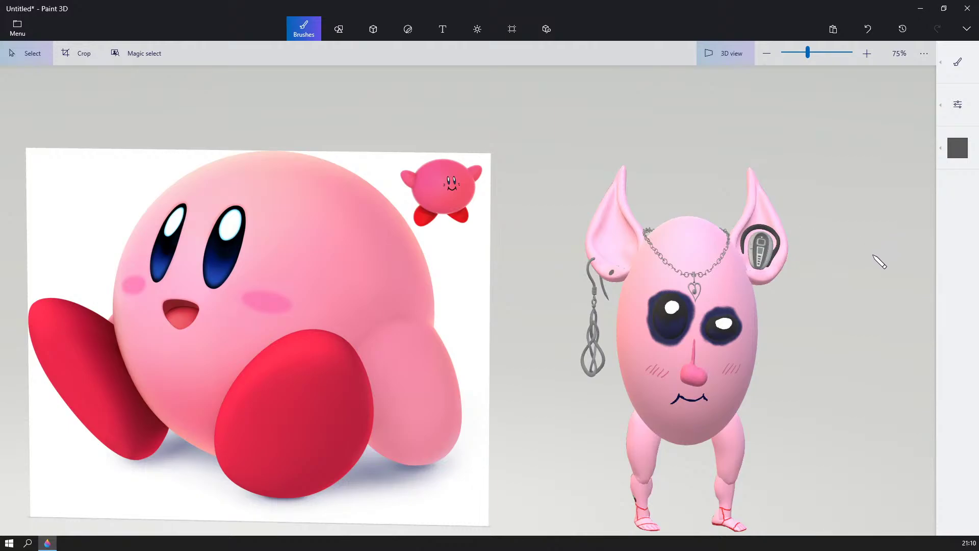
{"action": "right_click_drag", "start_coordinate": [880, 273], "coordinate": [792, 189]}
{"action": "scroll", "coordinate": [785, 185], "scroll_direction": "down", "scroll_amount": 1}
{"action": "right_click_drag", "start_coordinate": [766, 228], "coordinate": [797, 226]}
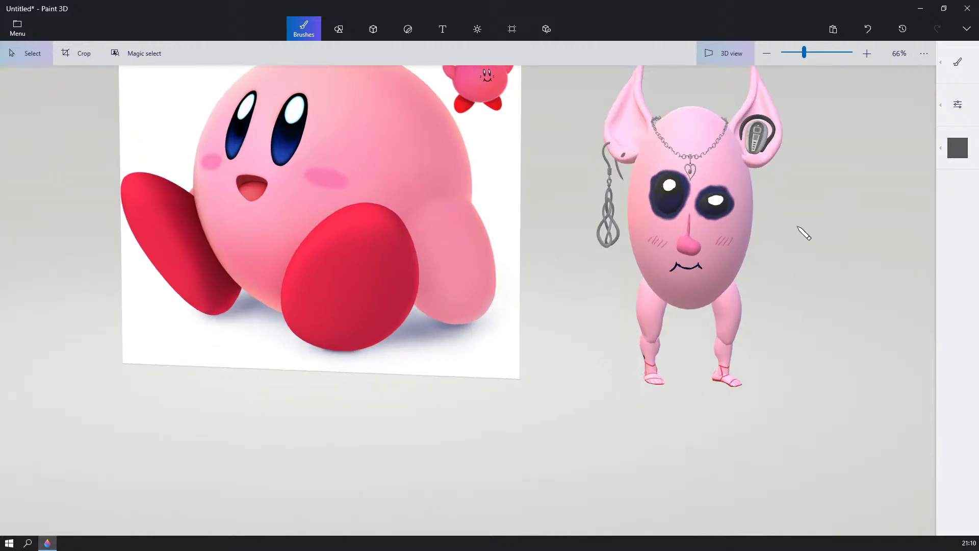
{"action": "scroll", "coordinate": [797, 226], "scroll_direction": "down", "scroll_amount": 2}
{"action": "middle_click_drag", "start_coordinate": [797, 226], "coordinate": [733, 289]}
{"action": "right_click_drag", "start_coordinate": [734, 290], "coordinate": [698, 294]}
{"action": "scroll", "coordinate": [780, 286], "scroll_direction": "up", "scroll_amount": 2}
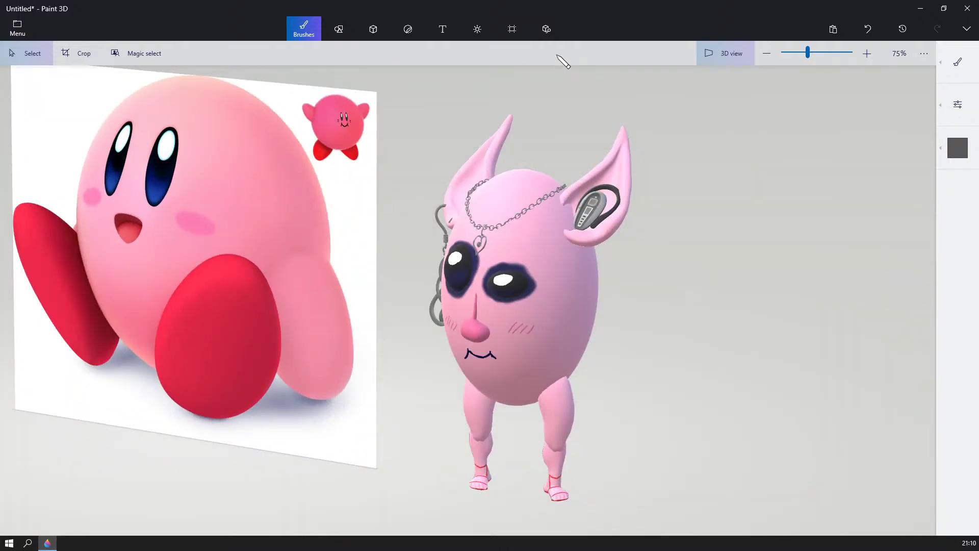
- Search the 3D library for "arm", insert the Blue Arm model beside the character and deselect it
{"action": "left_click", "coordinate": [558, 32]}
{"action": "left_click", "coordinate": [731, 75]}
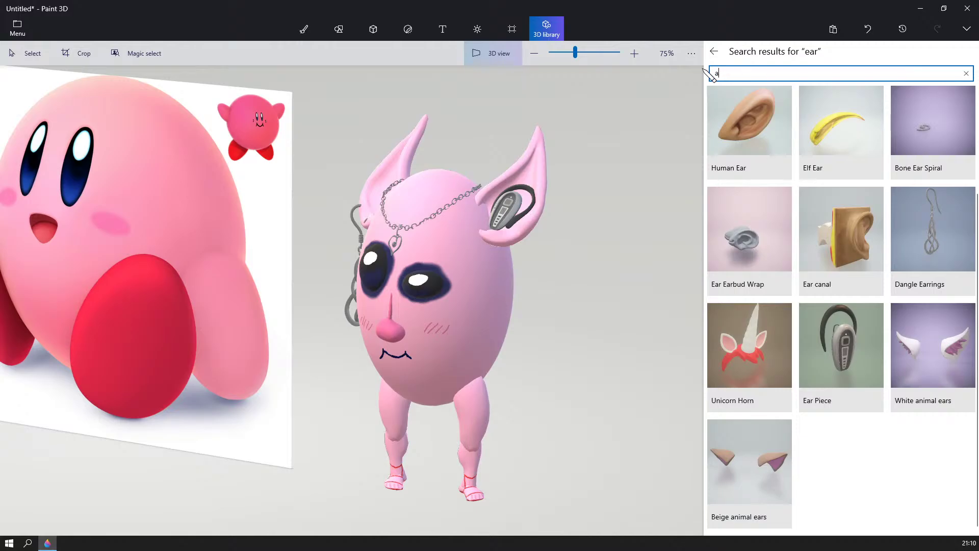
{"action": "key", "text": "Return"}
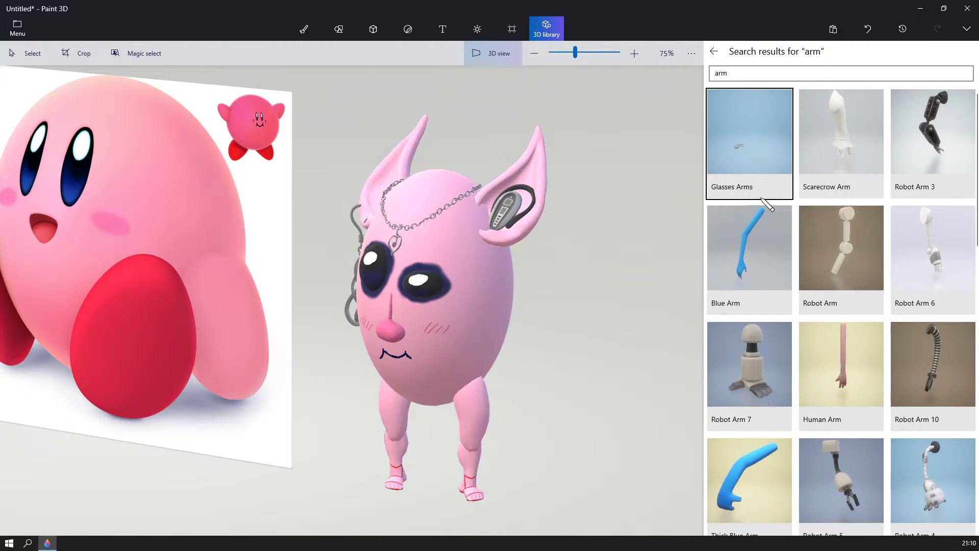
{"action": "scroll", "coordinate": [849, 186], "scroll_direction": "down", "scroll_amount": 2}
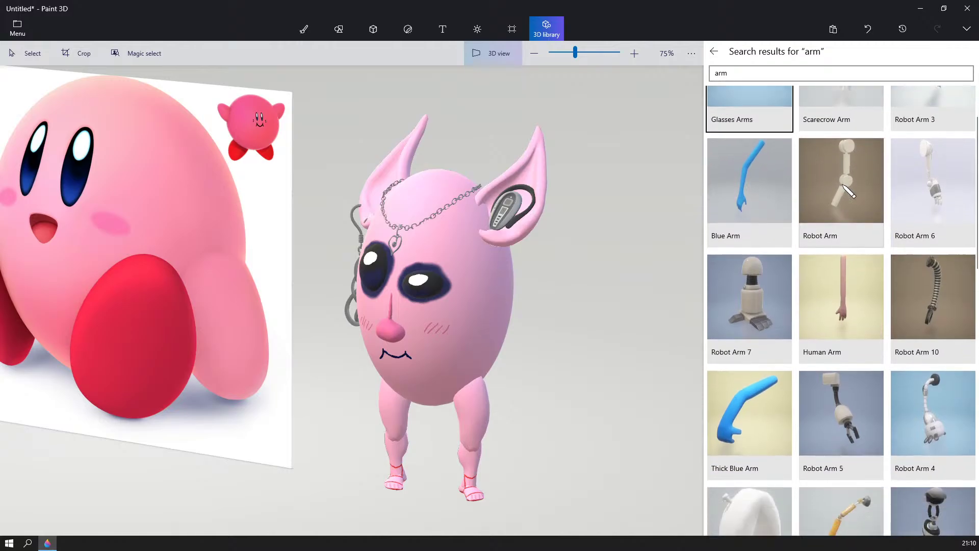
{"action": "left_click_drag", "start_coordinate": [601, 313], "coordinate": [554, 273]}
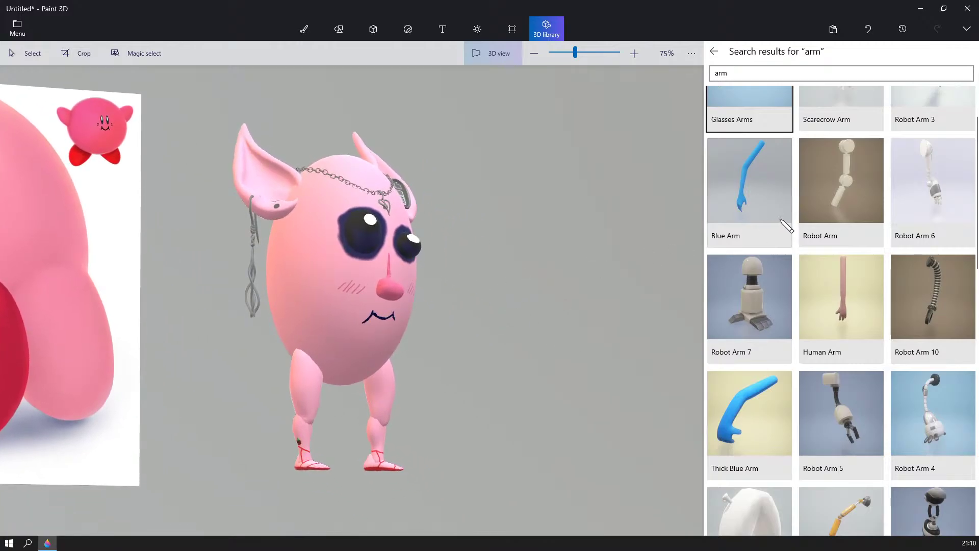
{"action": "scroll", "coordinate": [787, 225], "scroll_direction": "down", "scroll_amount": 3}
{"action": "scroll", "coordinate": [773, 240], "scroll_direction": "up", "scroll_amount": 4}
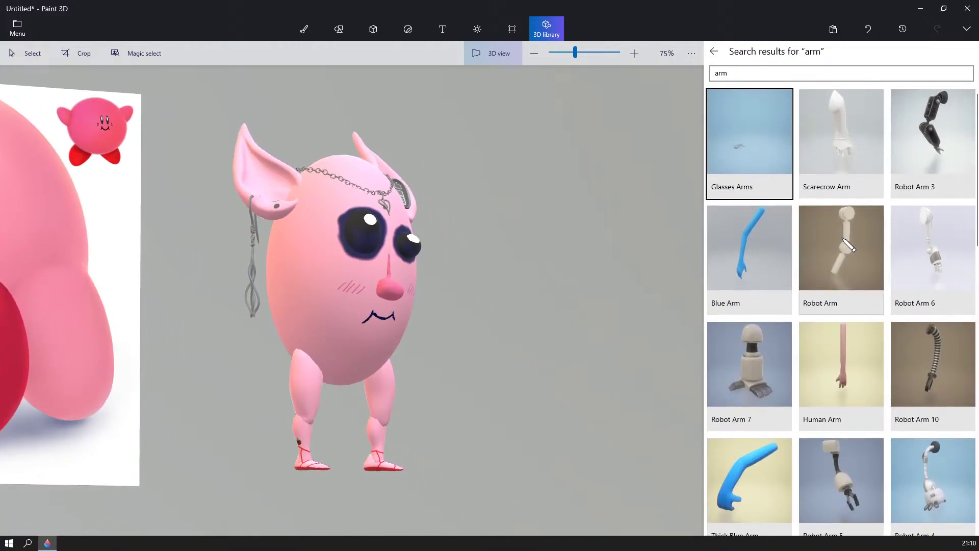
{"action": "left_click", "coordinate": [720, 267]}
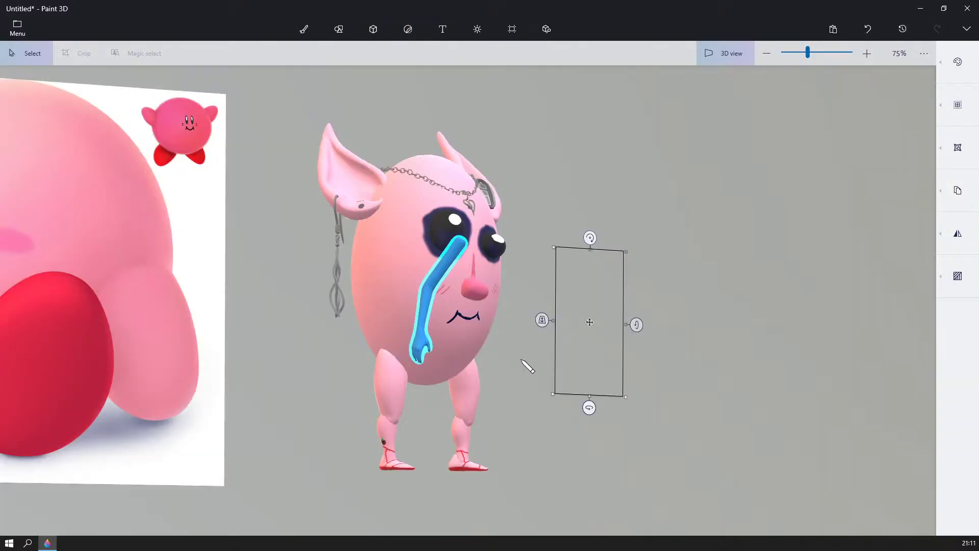
{"action": "left_click", "coordinate": [520, 361]}
{"action": "right_click_drag", "start_coordinate": [578, 324], "coordinate": [545, 339]}
- Look through the library's other arm models and insert Robot Arm 10 into the scene
{"action": "left_click", "coordinate": [546, 29]}
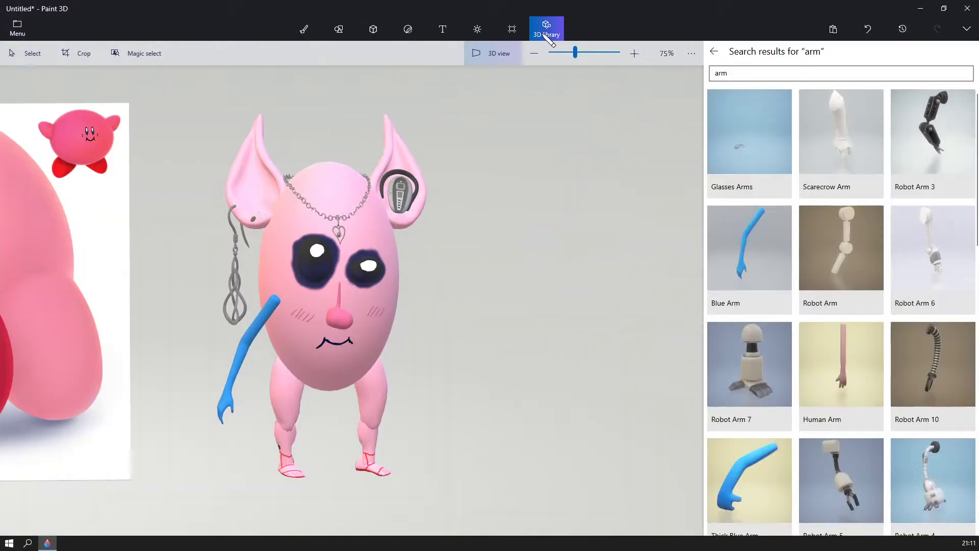
{"action": "scroll", "coordinate": [926, 236], "scroll_direction": "down", "scroll_amount": 5}
{"action": "scroll", "coordinate": [926, 236], "scroll_direction": "down", "scroll_amount": 5}
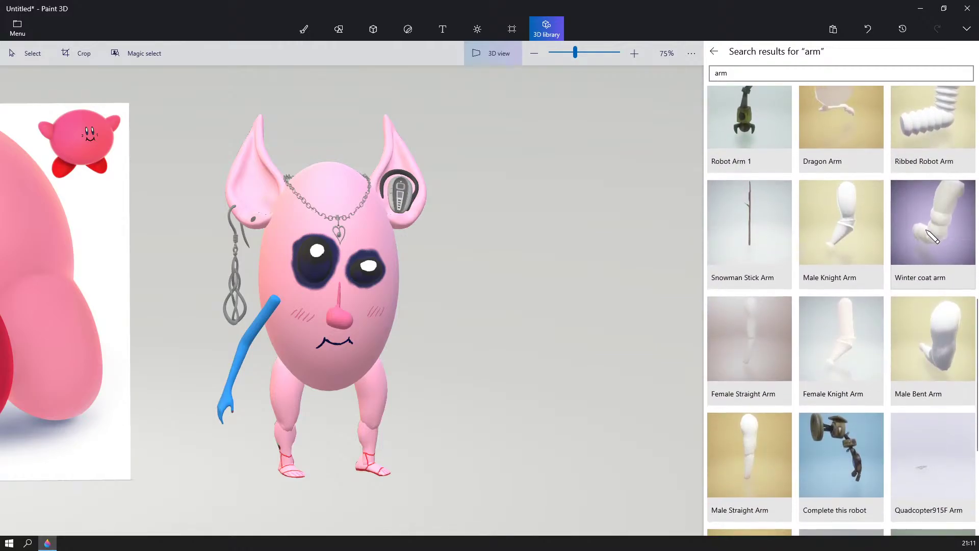
{"action": "scroll", "coordinate": [933, 237], "scroll_direction": "down", "scroll_amount": 4}
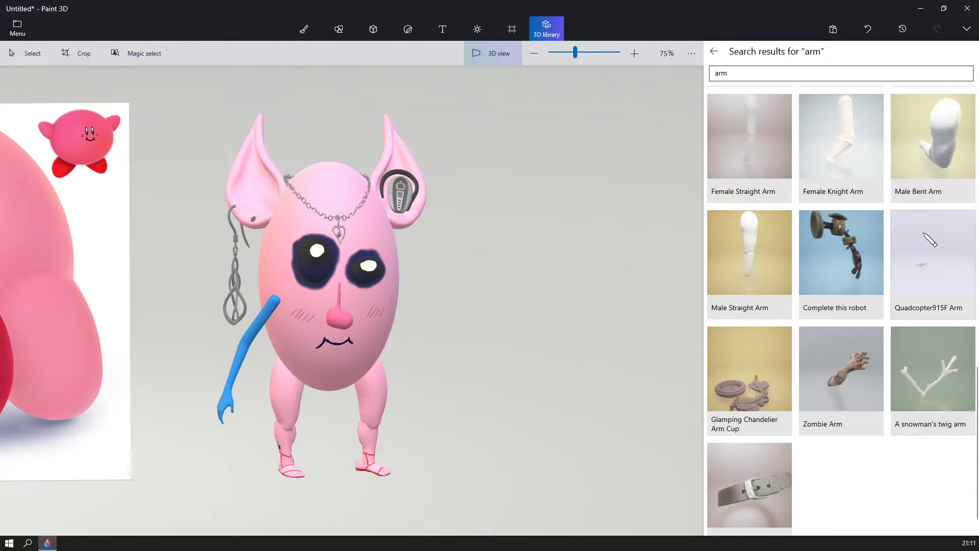
{"action": "scroll", "coordinate": [929, 239], "scroll_direction": "up", "scroll_amount": 5}
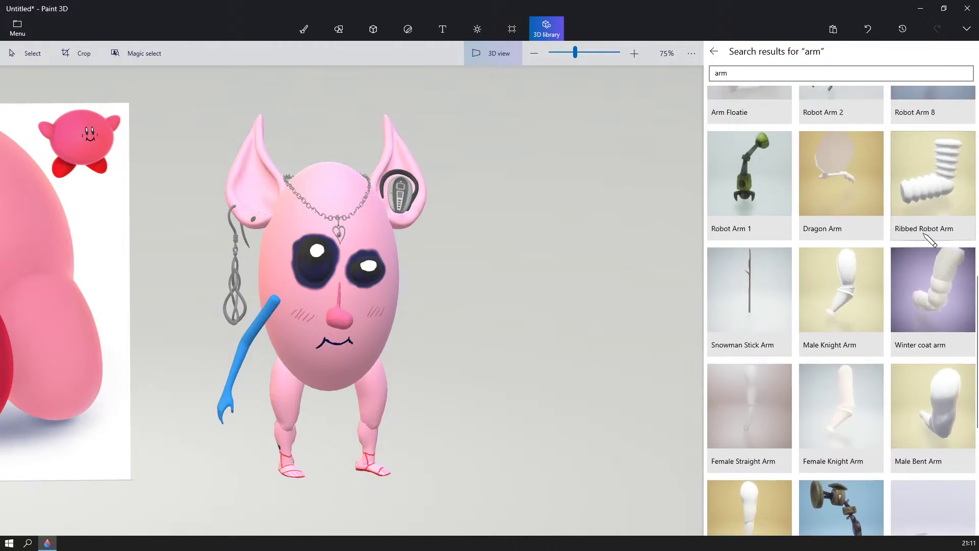
{"action": "scroll", "coordinate": [928, 237], "scroll_direction": "up", "scroll_amount": 6}
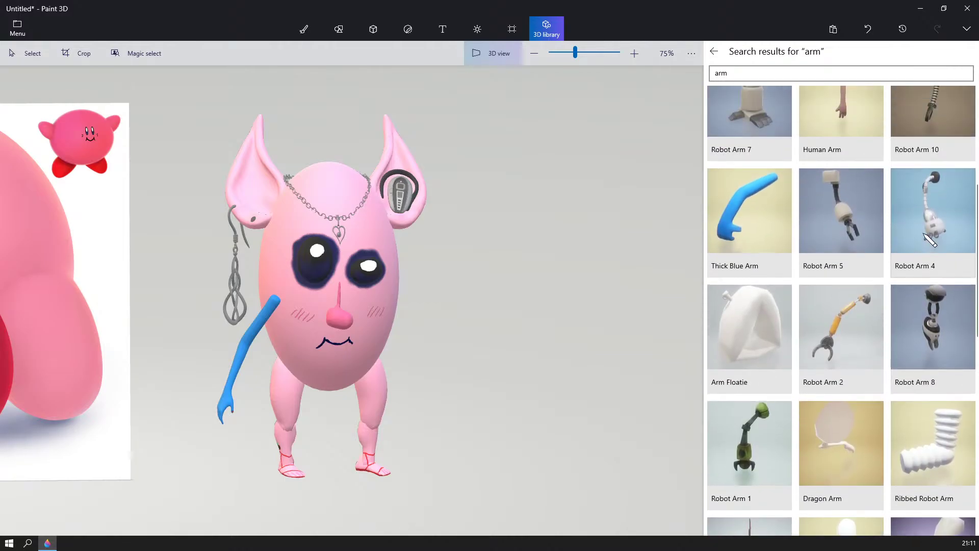
{"action": "scroll", "coordinate": [928, 237], "scroll_direction": "up", "scroll_amount": 5}
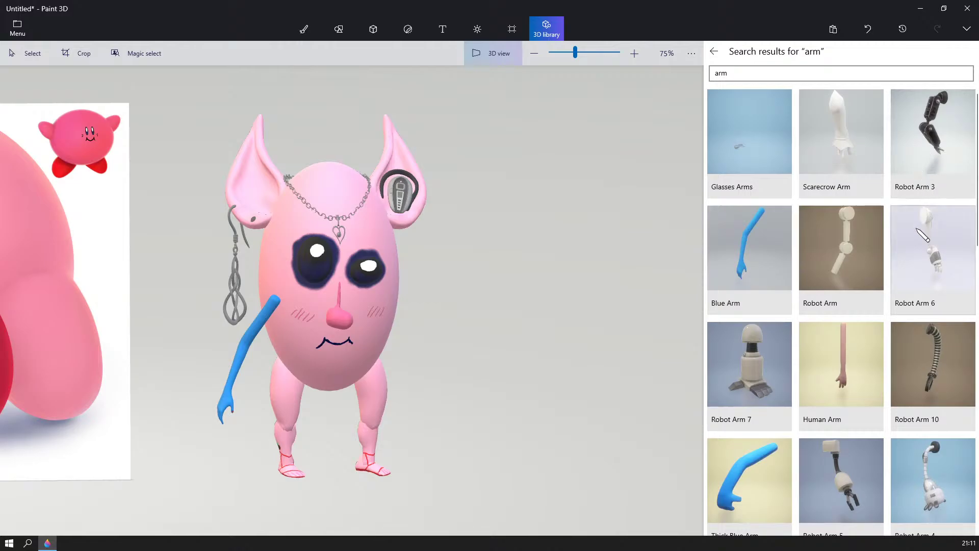
{"action": "left_click", "coordinate": [938, 356]}
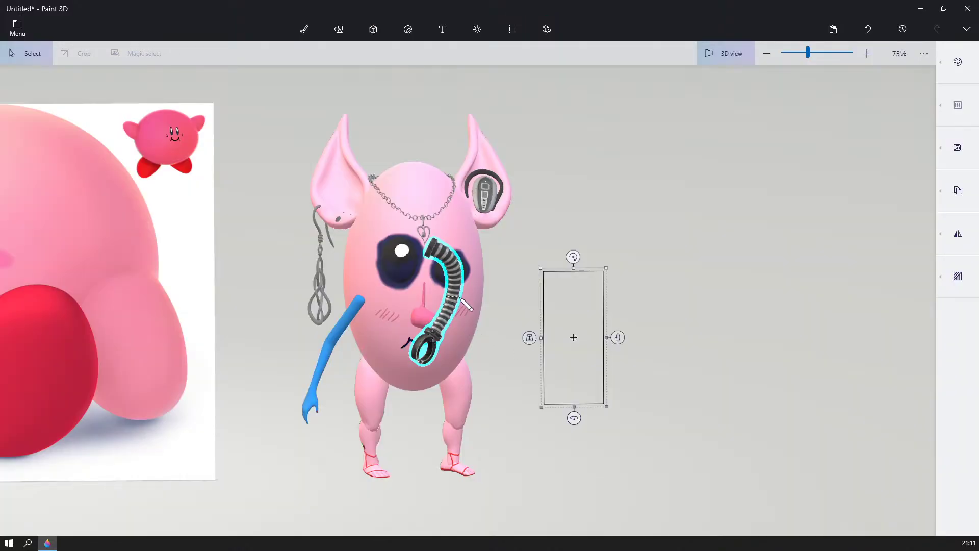
{"action": "left_click", "coordinate": [590, 228]}
{"action": "right_click_drag", "start_coordinate": [589, 228], "coordinate": [568, 267]}
- Move the ribbed robot arm out from the face to the side of the character opposite the blue arm
{"action": "left_click", "coordinate": [406, 368]}
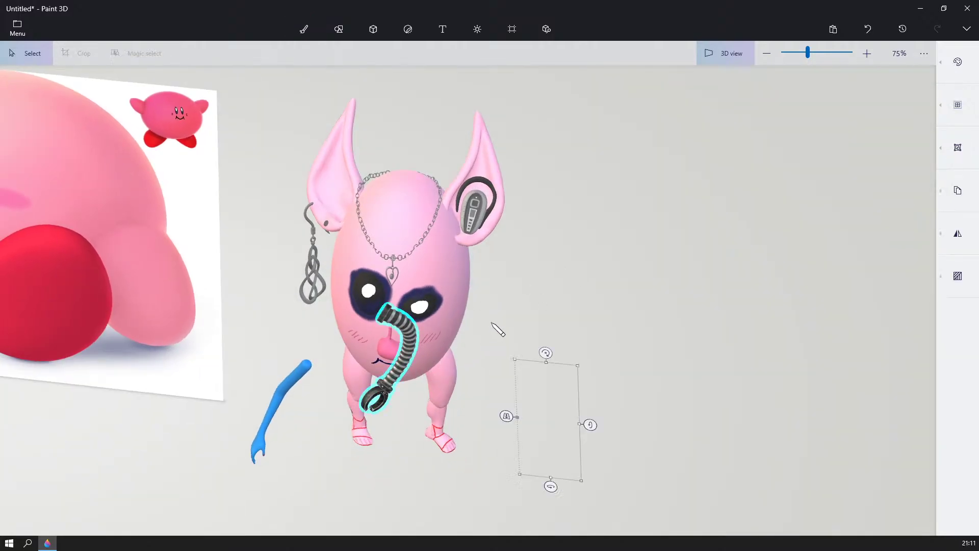
{"action": "right_click_drag", "start_coordinate": [491, 322], "coordinate": [506, 299]}
{"action": "left_click_drag", "start_coordinate": [401, 354], "coordinate": [551, 353]}
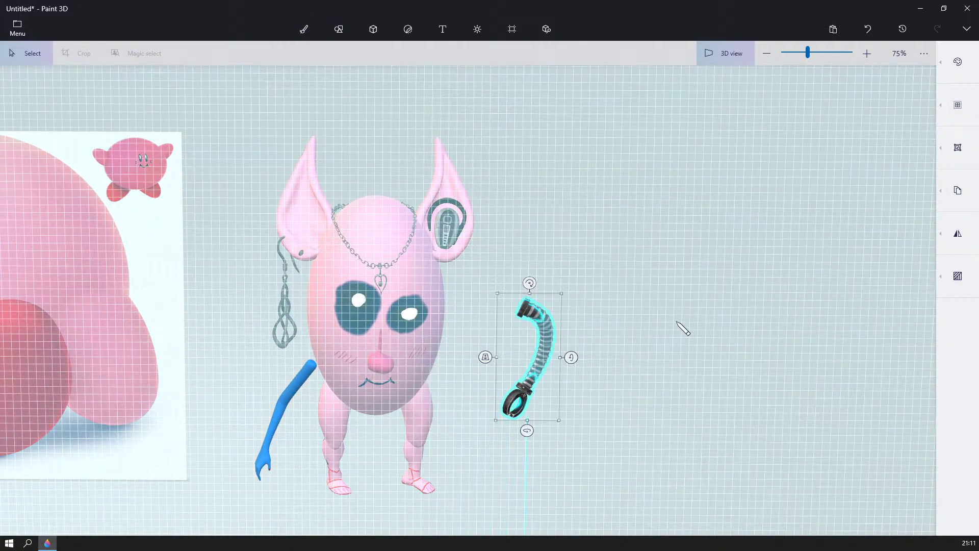
{"action": "right_click_drag", "start_coordinate": [683, 328], "coordinate": [662, 312]}
{"action": "middle_click_drag", "start_coordinate": [549, 325], "coordinate": [706, 318]}
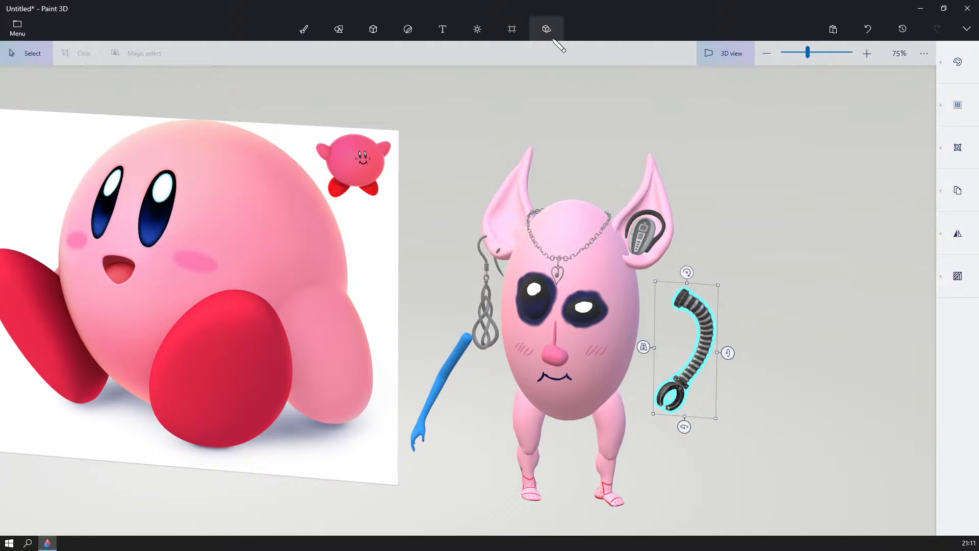
- Insert the Human Arm model and move it away from the body, next to the blue arm
{"action": "left_click", "coordinate": [547, 30]}
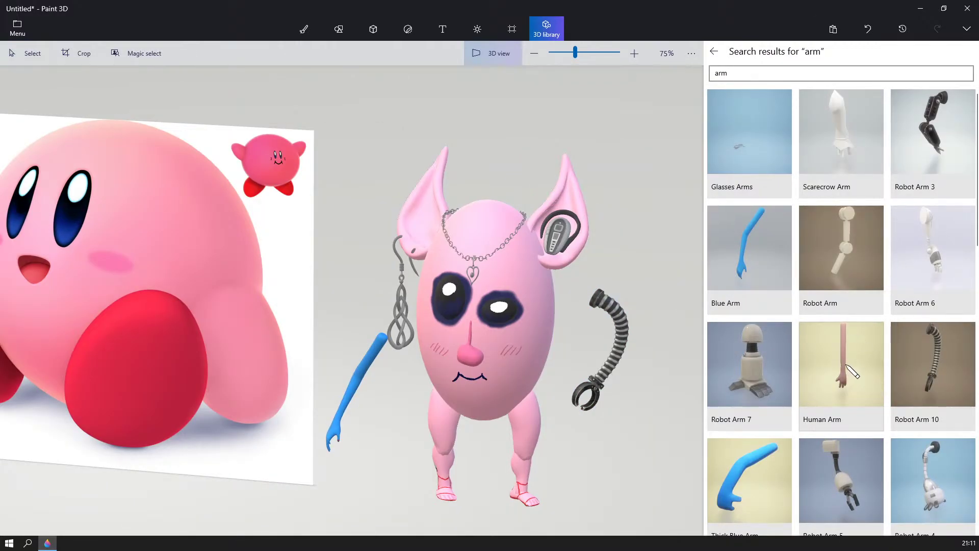
{"action": "left_click", "coordinate": [841, 382]}
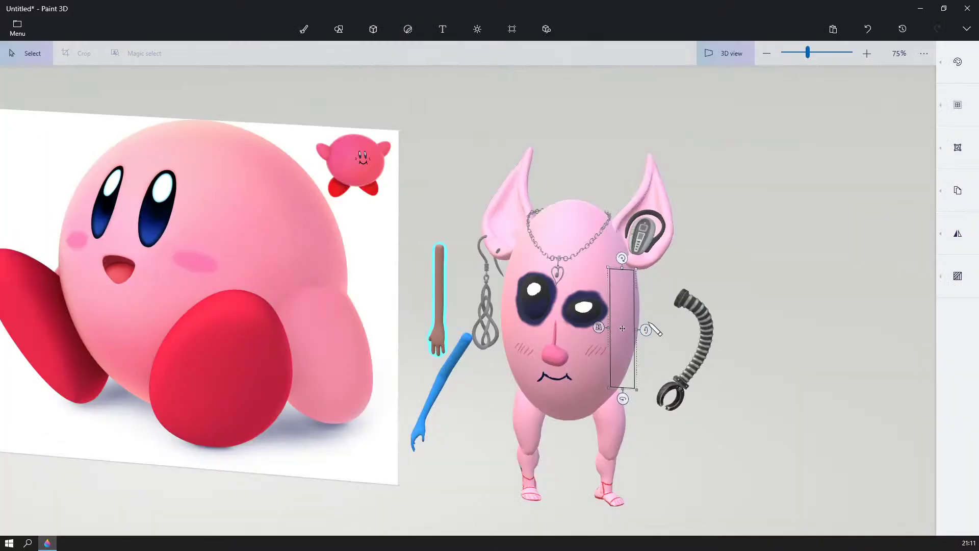
{"action": "left_click_drag", "start_coordinate": [450, 320], "coordinate": [352, 405]}
{"action": "left_click_drag", "start_coordinate": [437, 309], "coordinate": [268, 350]}
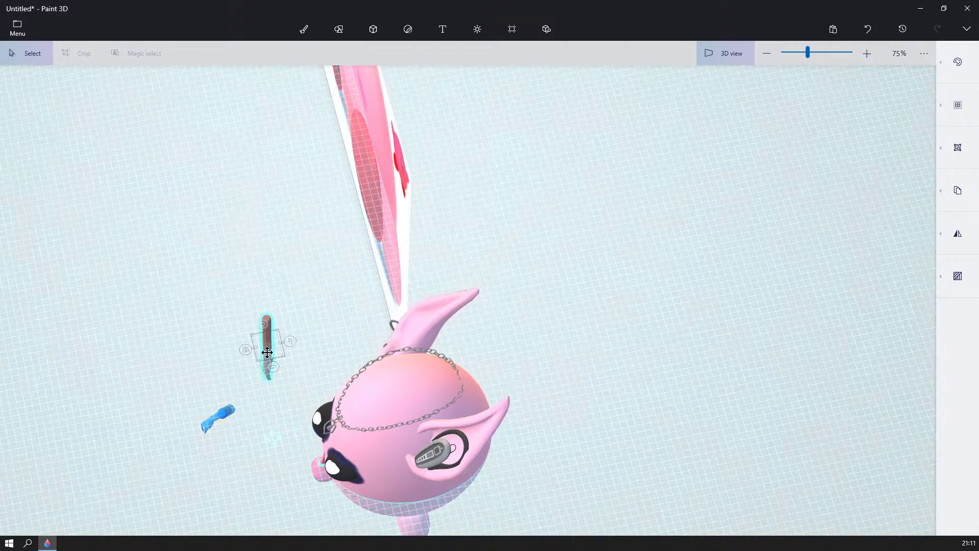
{"action": "right_click_drag", "start_coordinate": [310, 355], "coordinate": [413, 296]}
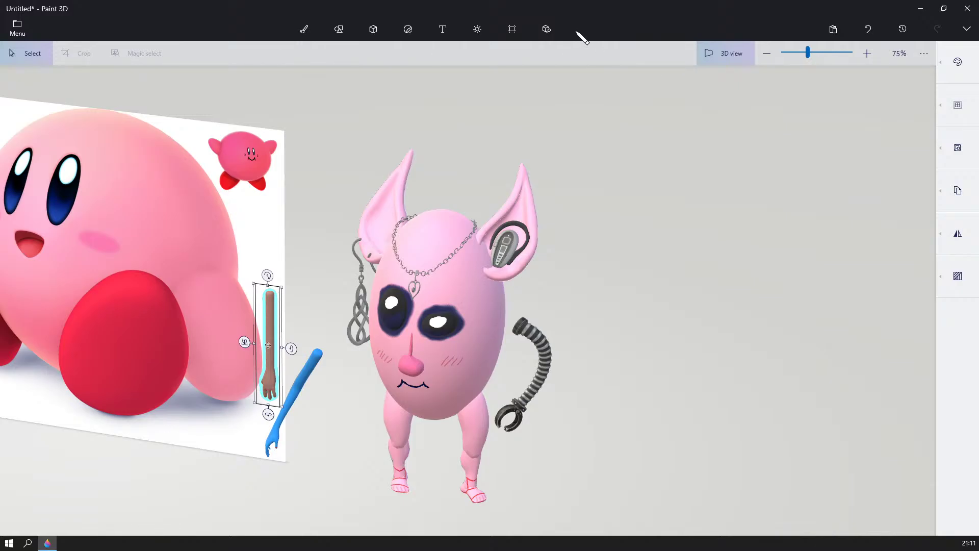
- Insert the white Male Bent Arm model and move it out beside the character, near the robot arm
{"action": "left_click", "coordinate": [546, 29]}
{"action": "scroll", "coordinate": [884, 206], "scroll_direction": "down", "scroll_amount": 5}
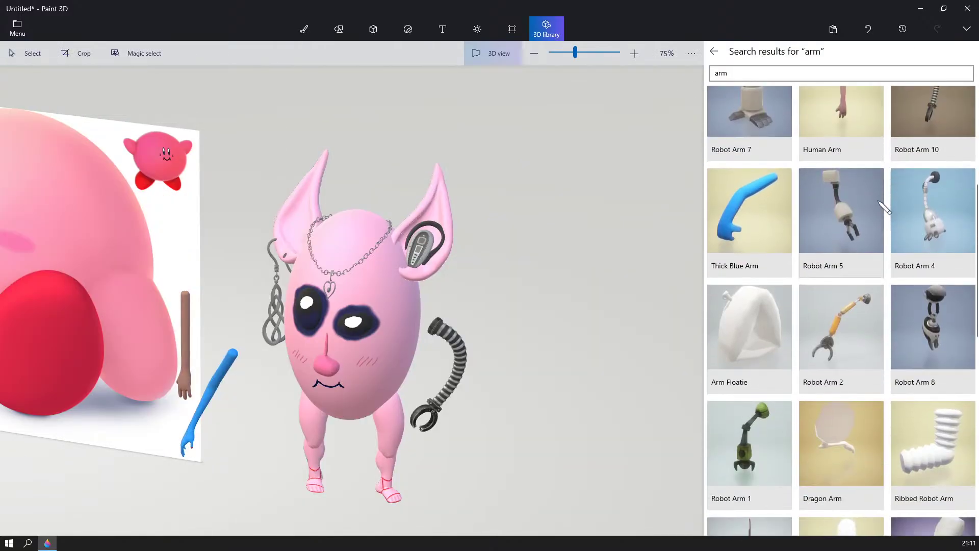
{"action": "scroll", "coordinate": [879, 203], "scroll_direction": "down", "scroll_amount": 3}
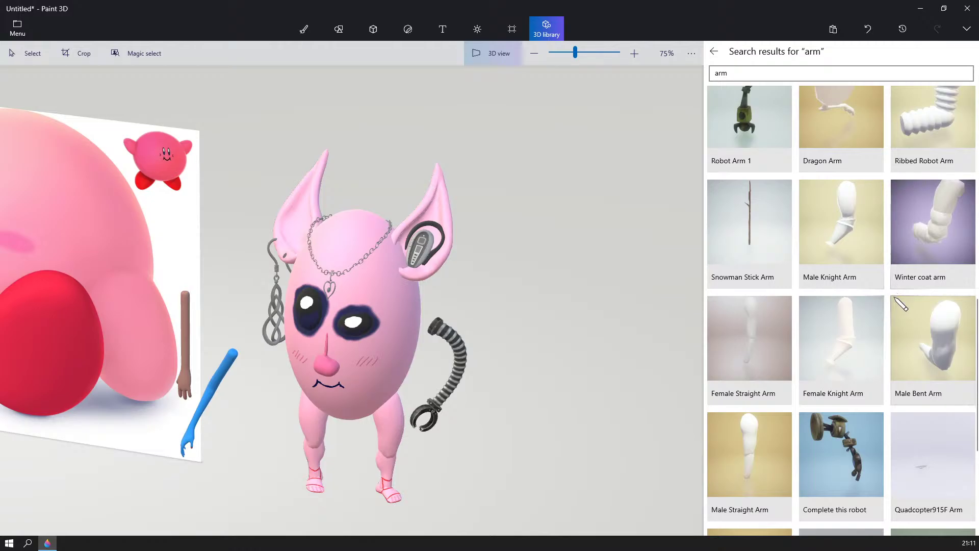
{"action": "scroll", "coordinate": [897, 302], "scroll_direction": "down", "scroll_amount": 2}
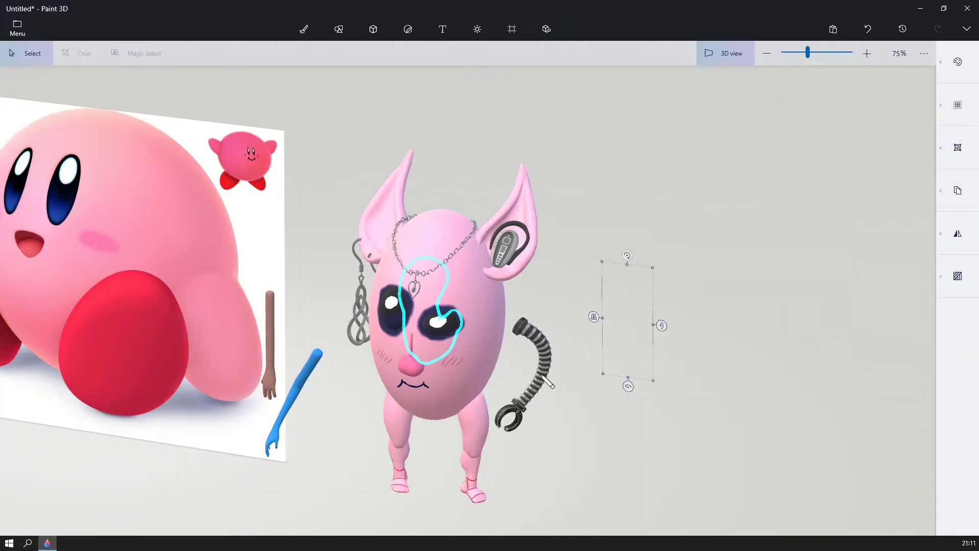
{"action": "left_click_drag", "start_coordinate": [548, 382], "coordinate": [527, 390]}
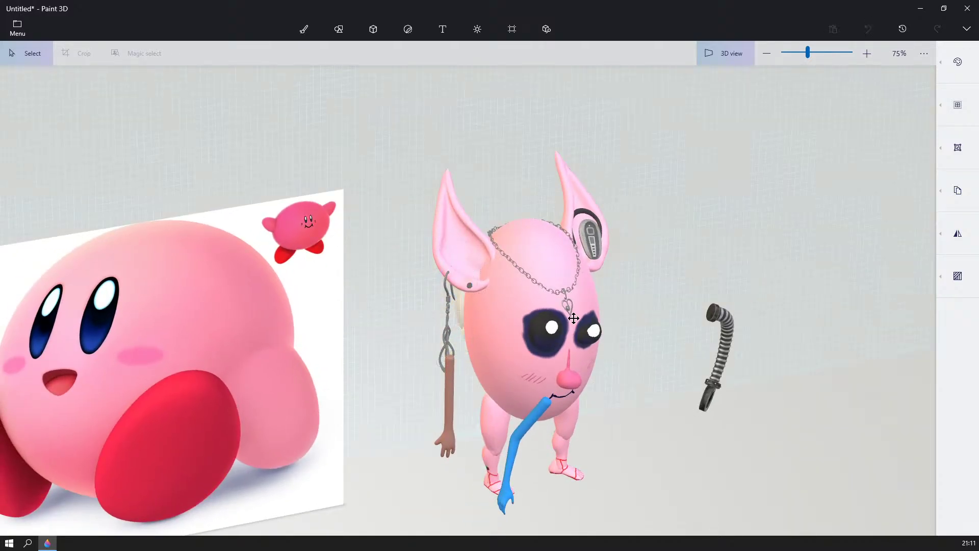
{"action": "left_click_drag", "start_coordinate": [574, 319], "coordinate": [636, 319]}
{"action": "right_click_drag", "start_coordinate": [792, 281], "coordinate": [623, 268]}
{"action": "left_click_drag", "start_coordinate": [664, 286], "coordinate": [500, 236]}
{"action": "right_click_drag", "start_coordinate": [566, 253], "coordinate": [735, 260]}
{"action": "scroll", "coordinate": [408, 314], "scroll_direction": "up", "scroll_amount": 2}
{"action": "middle_click_drag", "start_coordinate": [382, 318], "coordinate": [688, 326]}
{"action": "right_click_drag", "start_coordinate": [708, 255], "coordinate": [757, 226]}
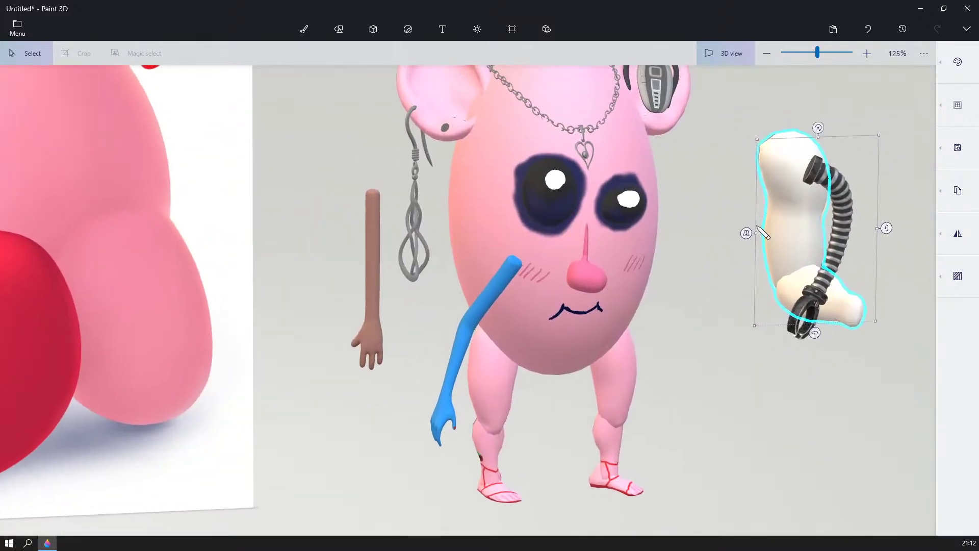
- Place the white bent arm against the side of the body below the headset ear and rotate it to slant outward
{"action": "left_click_drag", "start_coordinate": [796, 164], "coordinate": [640, 236]}
{"action": "right_click_drag", "start_coordinate": [735, 207], "coordinate": [823, 198]}
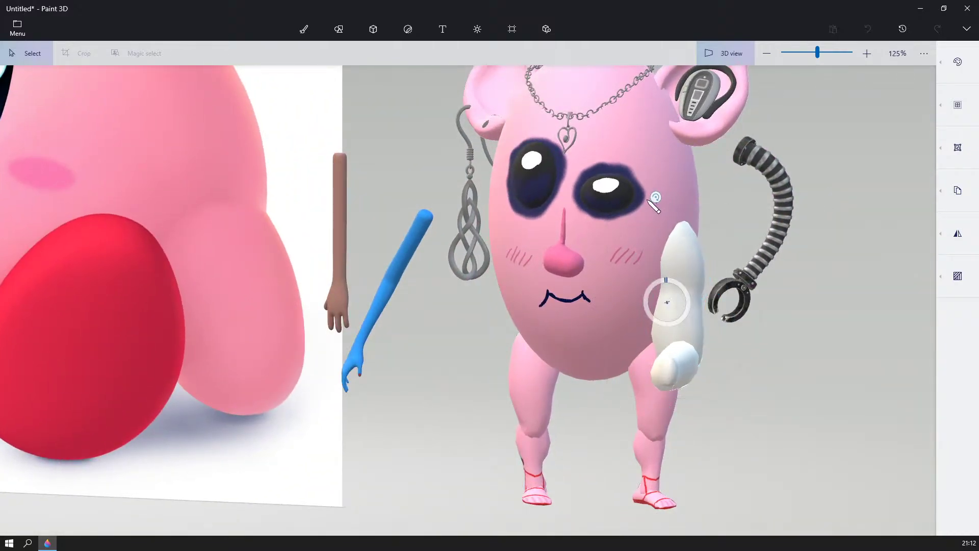
{"action": "left_click_drag", "start_coordinate": [638, 225], "coordinate": [732, 288]}
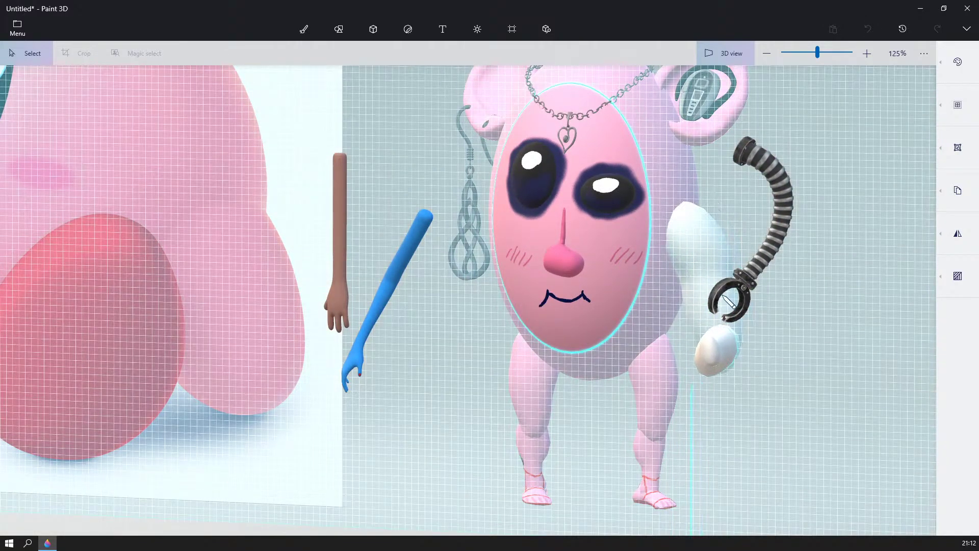
{"action": "right_click_drag", "start_coordinate": [732, 288], "coordinate": [876, 280]}
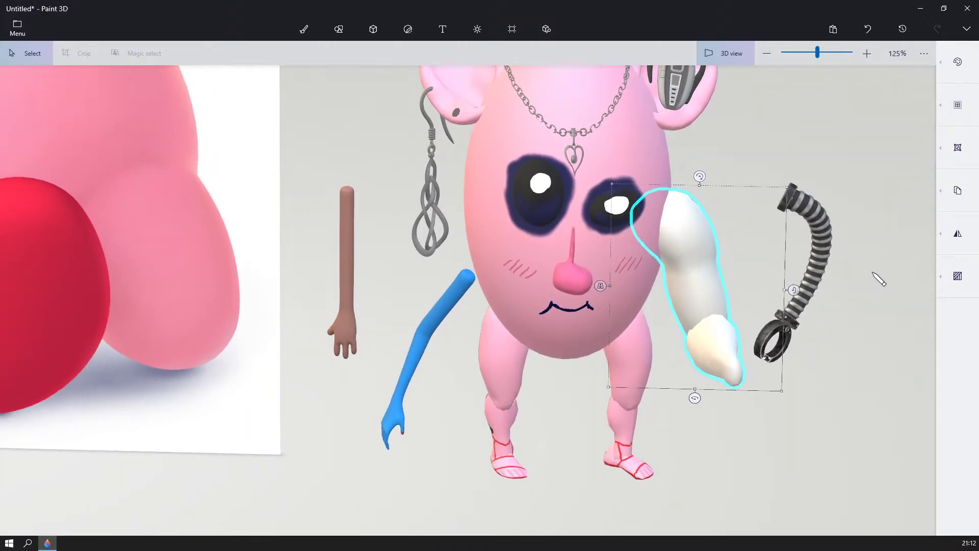
- Flip the ribbed robot arm horizontally and move it across to the blue arm's side of the character
{"action": "left_click", "coordinate": [833, 254]}
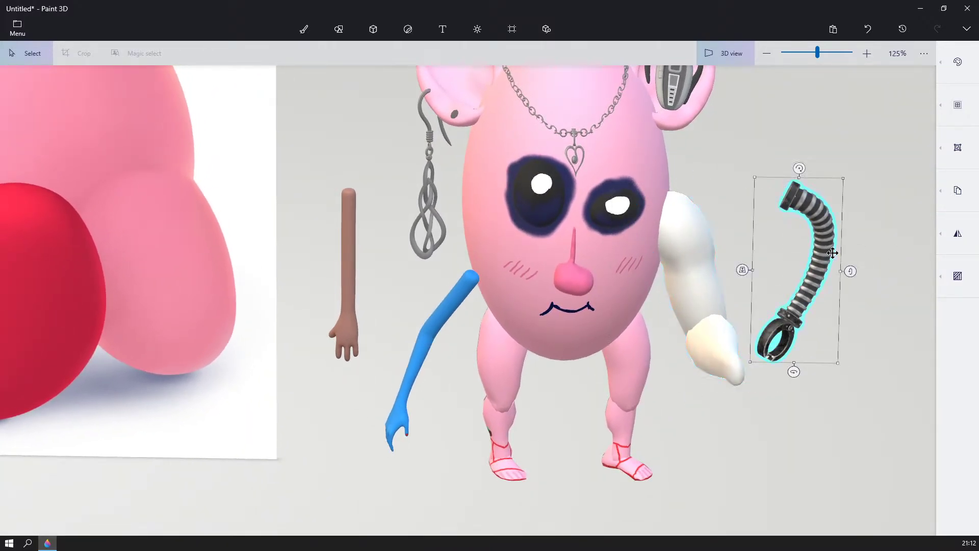
{"action": "right_click", "coordinate": [802, 320]}
{"action": "mouse_move", "coordinate": [850, 505]}
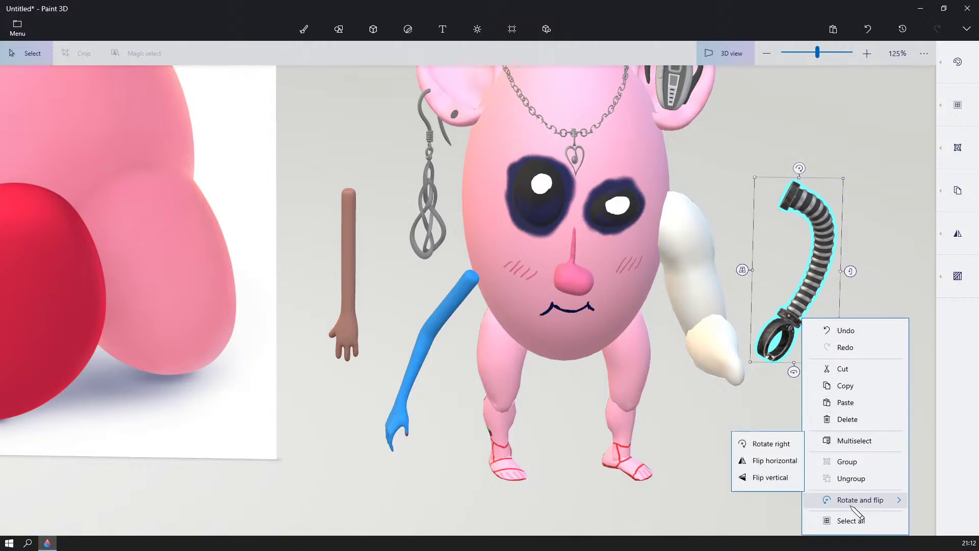
{"action": "left_click", "coordinate": [782, 481]}
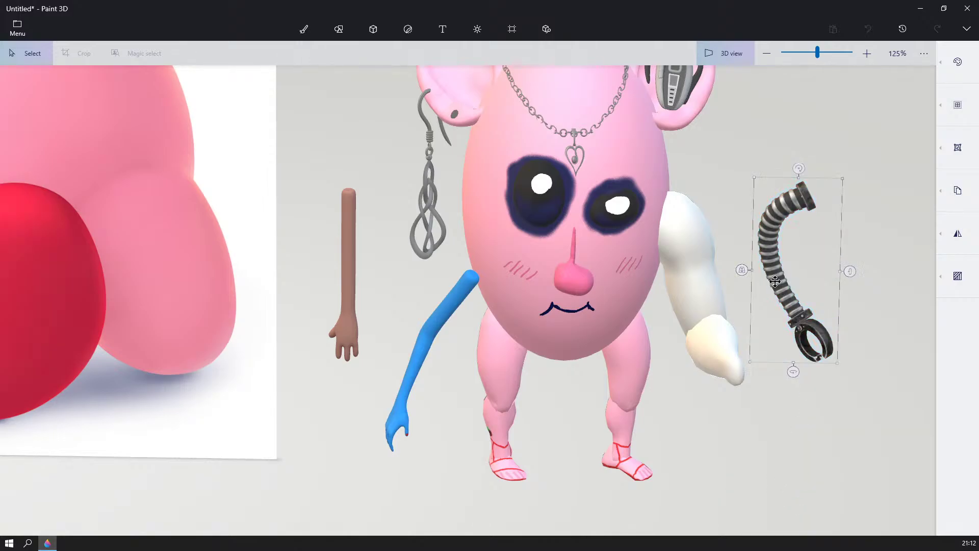
{"action": "left_click_drag", "start_coordinate": [775, 281], "coordinate": [456, 331]}
{"action": "right_click_drag", "start_coordinate": [364, 300], "coordinate": [383, 330]}
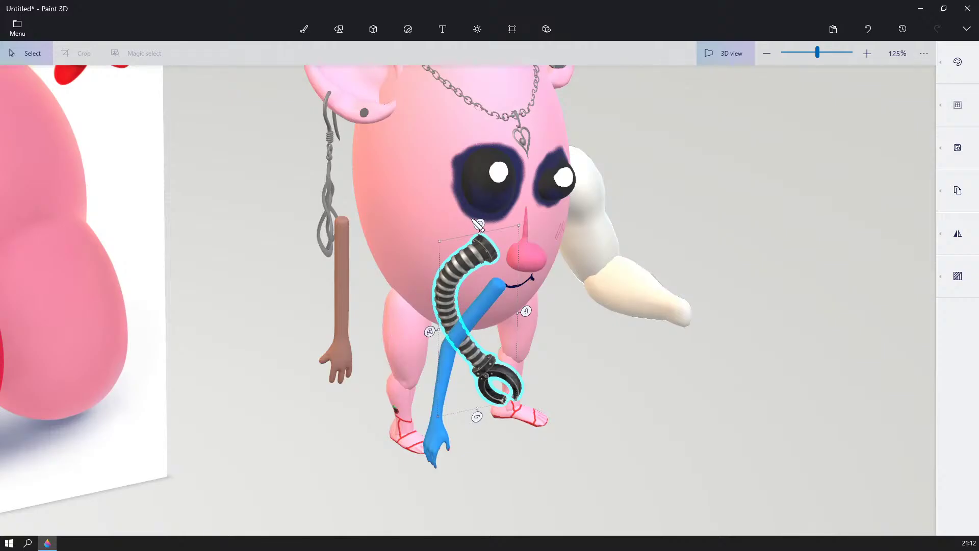
- Rotate the robot arm so it arches away from the body and move its shoulder end to the body below the earring
{"action": "left_click_drag", "start_coordinate": [482, 221], "coordinate": [568, 228]}
{"action": "left_click_drag", "start_coordinate": [547, 222], "coordinate": [414, 176]}
{"action": "right_click_drag", "start_coordinate": [211, 327], "coordinate": [293, 311]}
{"action": "left_click_drag", "start_coordinate": [326, 247], "coordinate": [137, 278]}
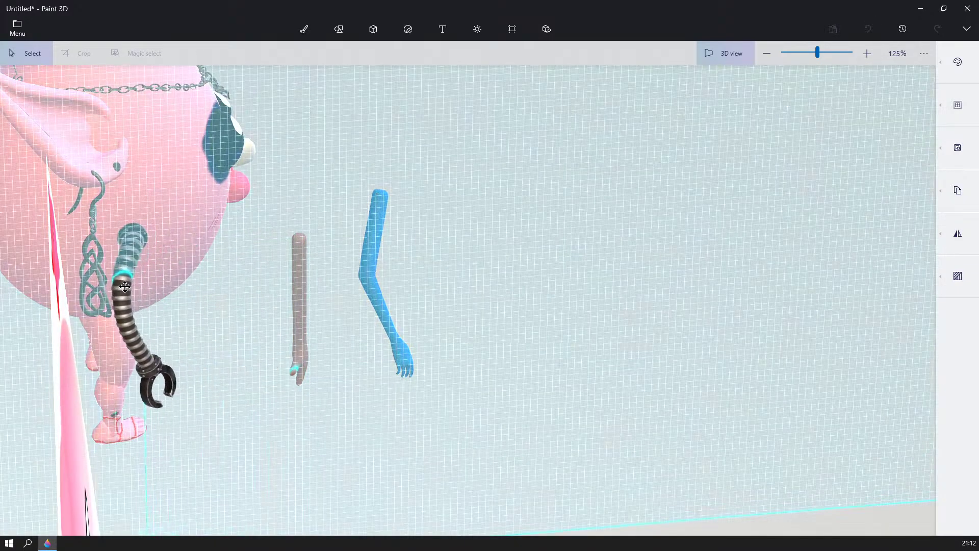
{"action": "right_click_drag", "start_coordinate": [262, 236], "coordinate": [166, 217]}
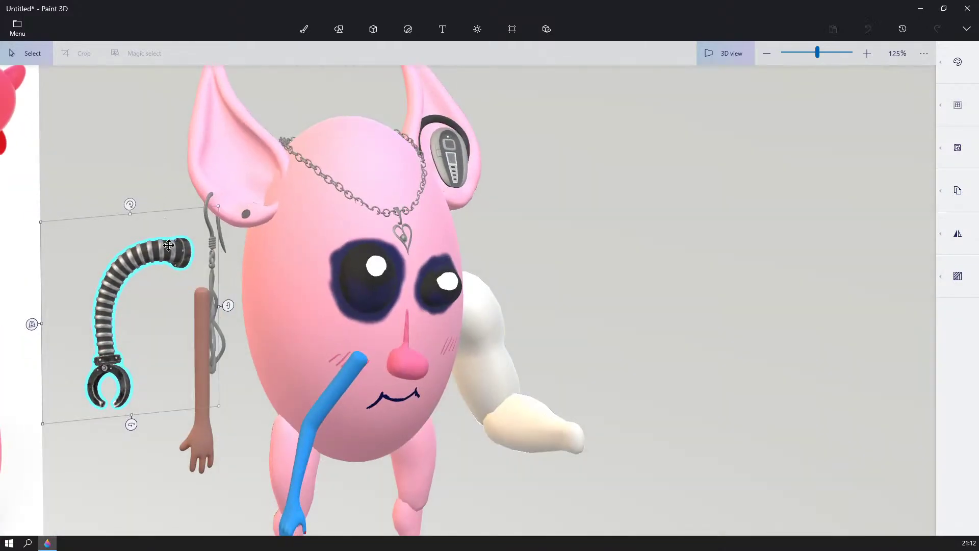
{"action": "left_click_drag", "start_coordinate": [168, 246], "coordinate": [240, 304]}
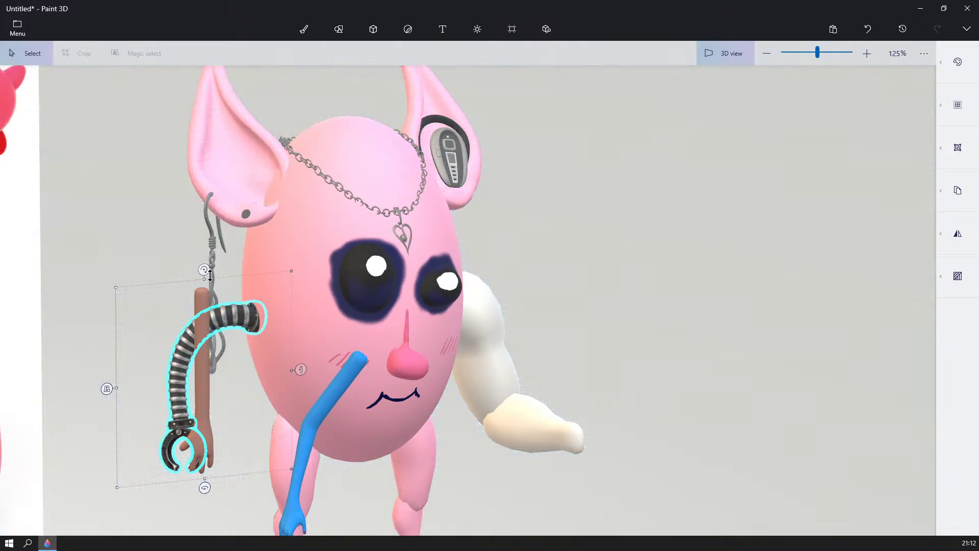
- Rotate the robot arm so its claw swings forward, and shift the arm along the side of the body
{"action": "left_click_drag", "start_coordinate": [200, 272], "coordinate": [194, 276]}
{"action": "right_click_drag", "start_coordinate": [116, 326], "coordinate": [419, 307]}
{"action": "right_click_drag", "start_coordinate": [191, 351], "coordinate": [87, 326]}
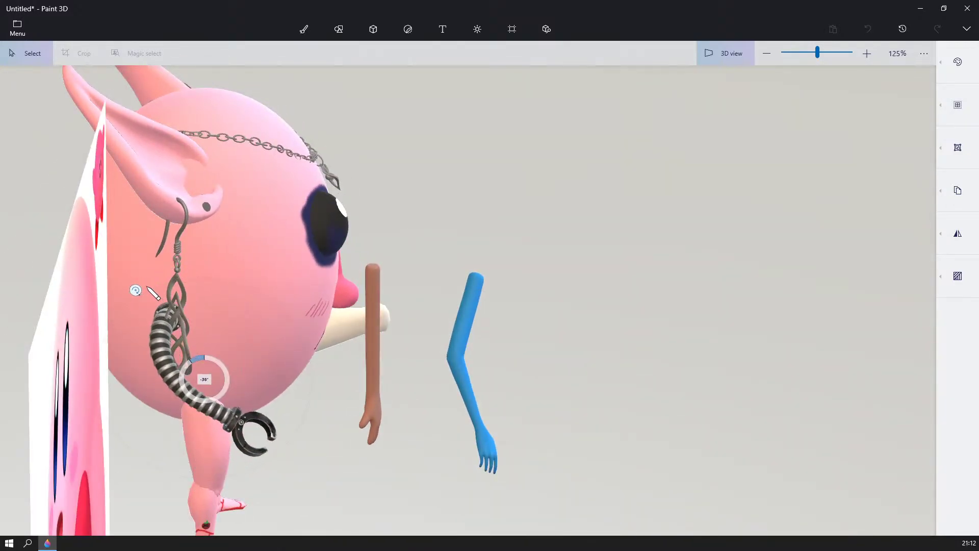
{"action": "left_click_drag", "start_coordinate": [146, 286], "coordinate": [147, 286]}
{"action": "right_click_drag", "start_coordinate": [357, 291], "coordinate": [230, 312]}
{"action": "left_click_drag", "start_coordinate": [234, 313], "coordinate": [248, 335]}
{"action": "right_click", "coordinate": [305, 310]}
{"action": "left_click", "coordinate": [97, 284]}
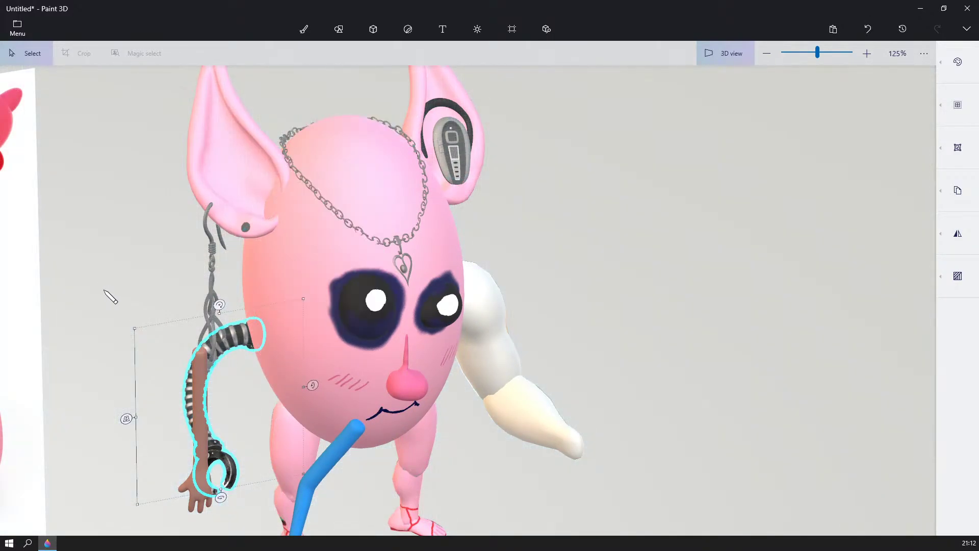
- Reposition the robot arm so its shoulder end meets the side of the body beneath the earring
{"action": "right_click_drag", "start_coordinate": [111, 298], "coordinate": [186, 241]}
{"action": "left_click_drag", "start_coordinate": [214, 375], "coordinate": [237, 356]}
{"action": "right_click", "coordinate": [232, 365]}
{"action": "left_click", "coordinate": [135, 323]}
{"action": "right_click_drag", "start_coordinate": [135, 322], "coordinate": [51, 365]}
{"action": "left_click_drag", "start_coordinate": [259, 331], "coordinate": [265, 326]}
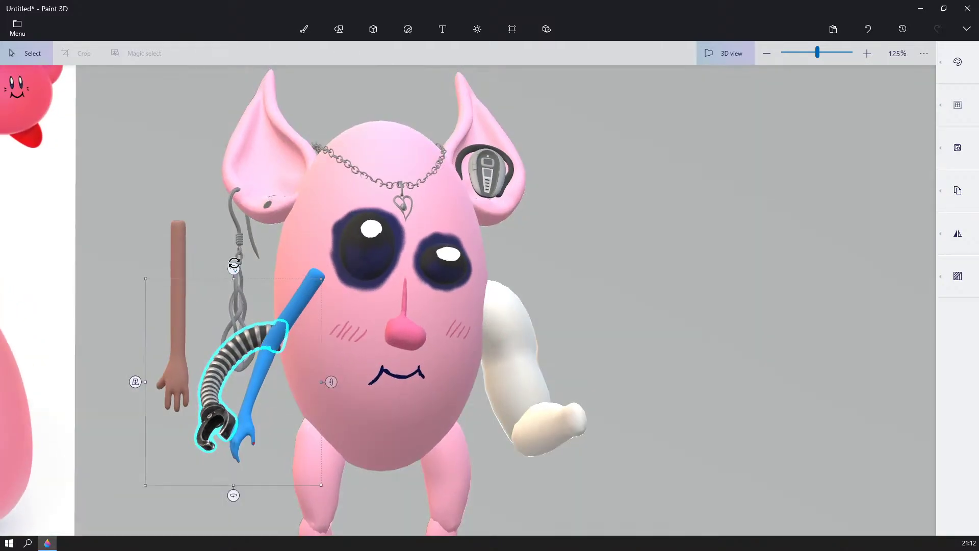
- Fine-tune the robot arm's tilt and raise it slightly so the shoulder joint touches the body's edge
{"action": "right_click_drag", "start_coordinate": [193, 276], "coordinate": [197, 296]}
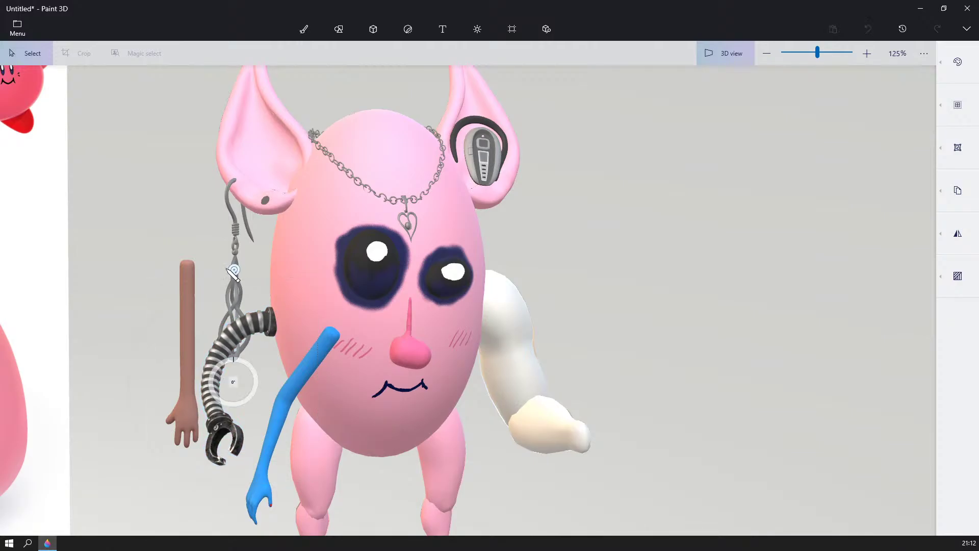
{"action": "left_click_drag", "start_coordinate": [260, 323], "coordinate": [262, 315]}
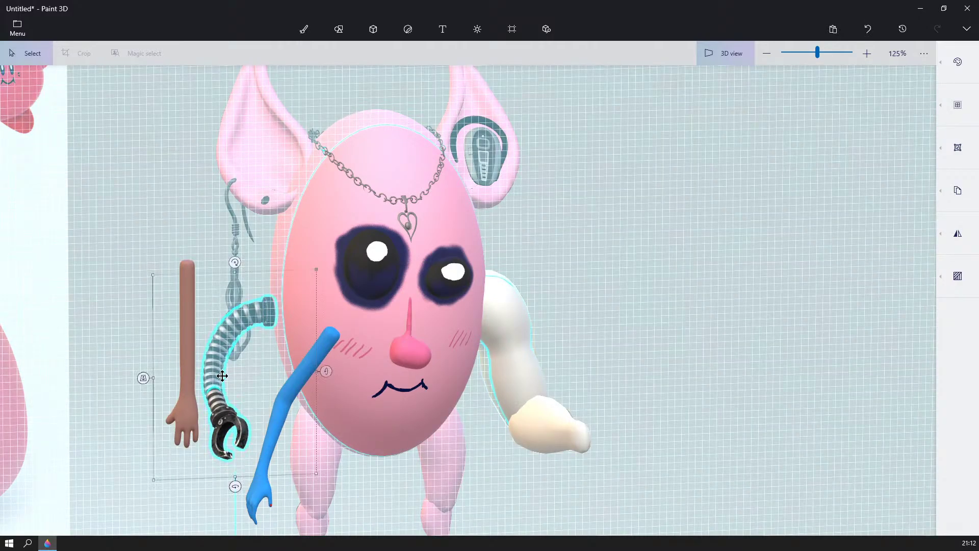
{"action": "left_click_drag", "start_coordinate": [222, 376], "coordinate": [224, 378]}
{"action": "right_click_drag", "start_coordinate": [136, 421], "coordinate": [196, 327]}
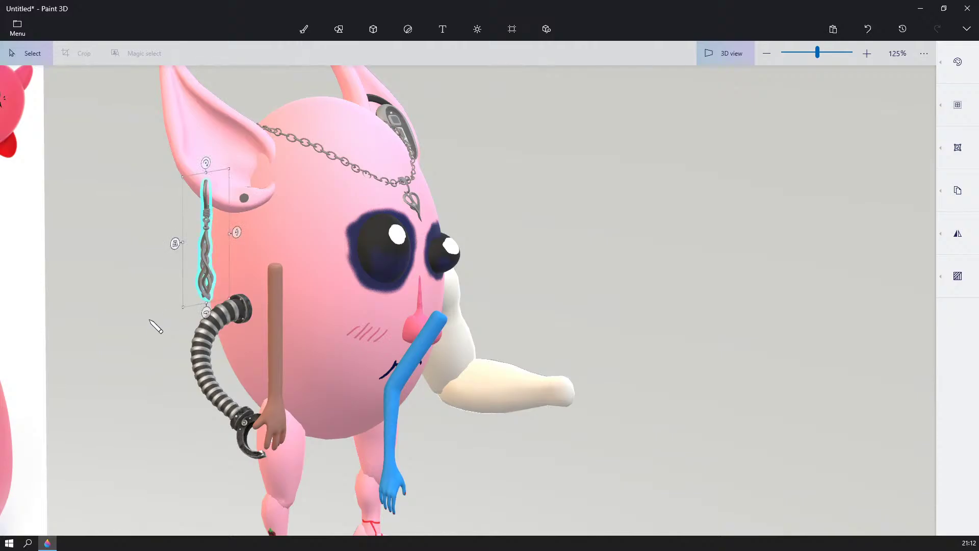
- Delete the unused blue arm and the unused brown arm
{"action": "left_click", "coordinate": [592, 222]}
{"action": "right_click_drag", "start_coordinate": [593, 221], "coordinate": [554, 221]}
{"action": "scroll", "coordinate": [554, 221], "scroll_direction": "down", "scroll_amount": 1}
{"action": "left_click", "coordinate": [219, 347]}
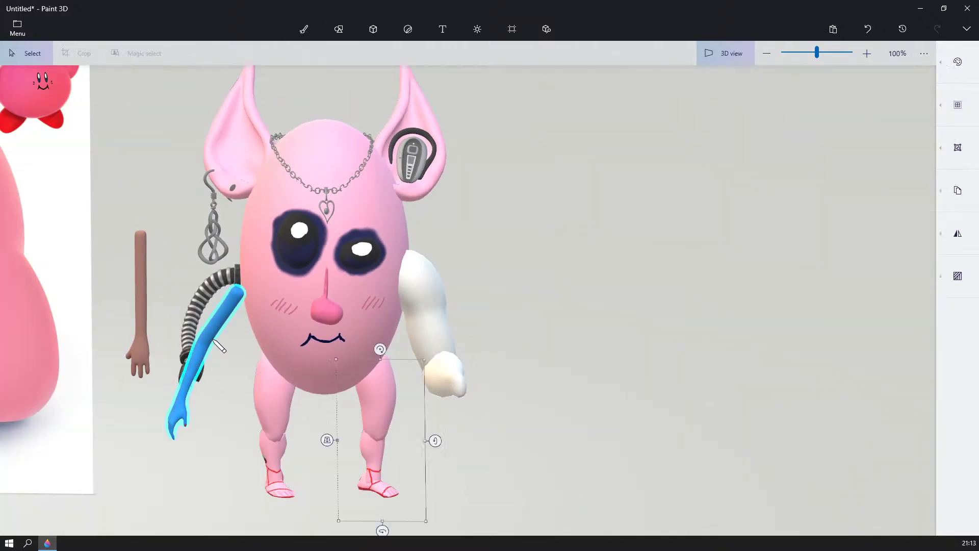
{"action": "key", "text": "Delete"}
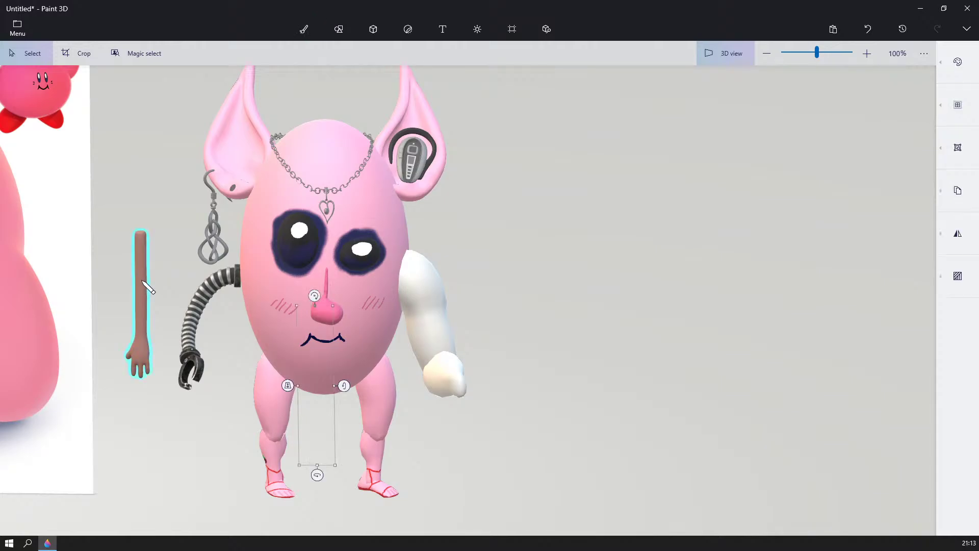
{"action": "key", "text": "Delete"}
- Recolour the white bent arm light pink to match the body
{"action": "left_click", "coordinate": [432, 318]}
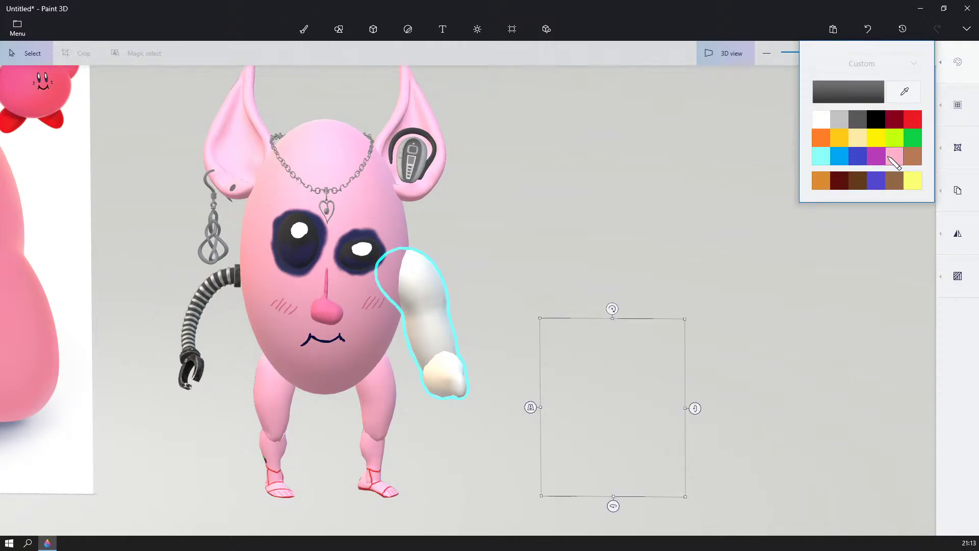
{"action": "left_click", "coordinate": [889, 157]}
{"action": "left_click_drag", "start_coordinate": [625, 342], "coordinate": [766, 219]}
- Search the 3D library for "hand" and insert the Closed hand model
{"action": "left_click", "coordinate": [548, 35]}
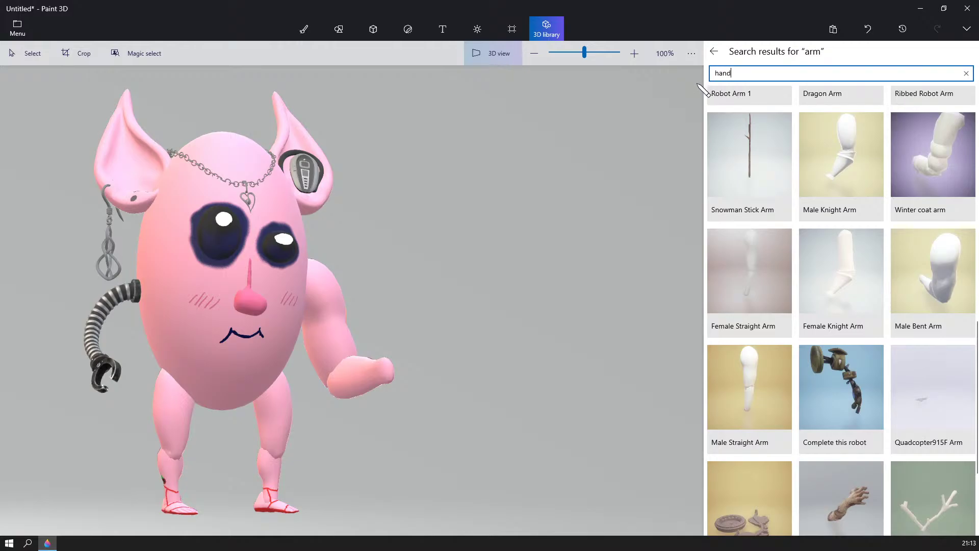
{"action": "key", "text": "Return"}
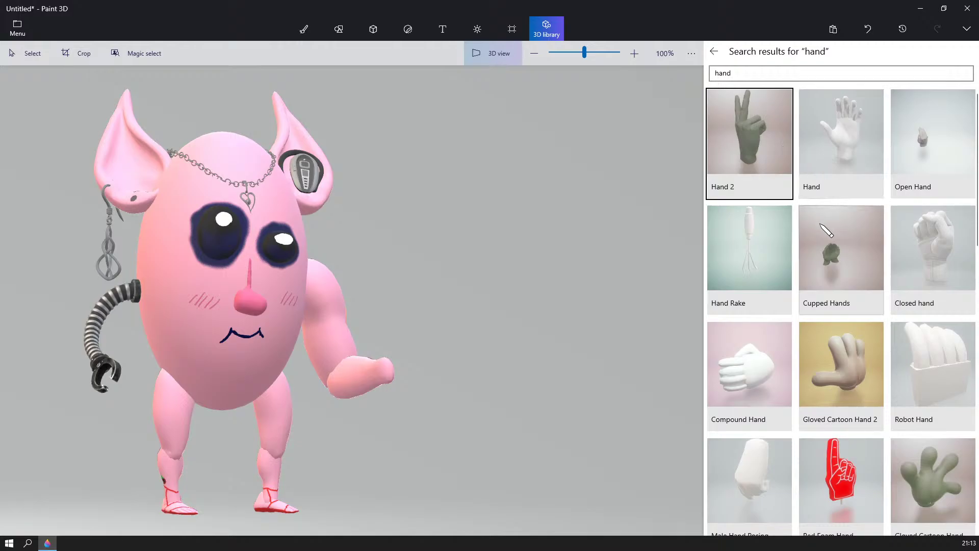
{"action": "scroll", "coordinate": [824, 229], "scroll_direction": "down", "scroll_amount": 5}
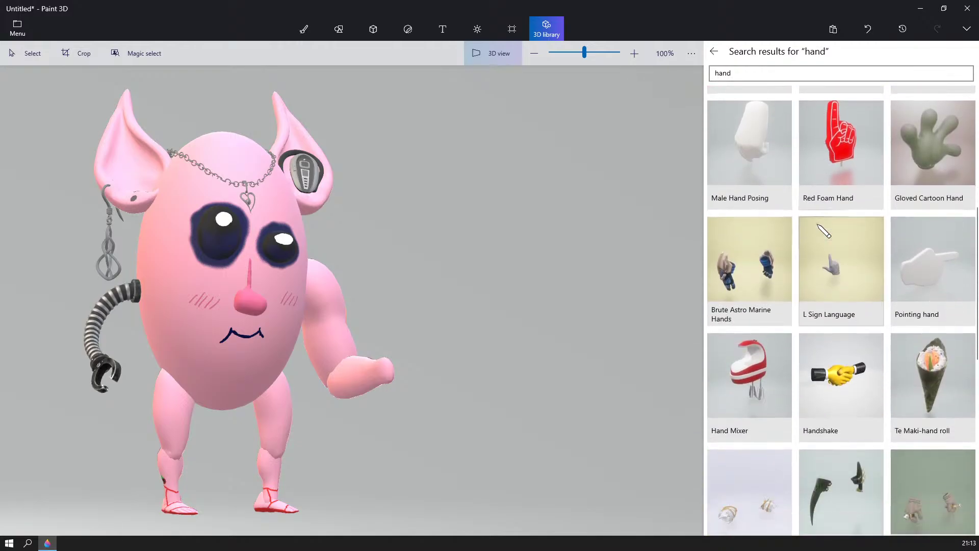
{"action": "scroll", "coordinate": [824, 232], "scroll_direction": "down", "scroll_amount": 4}
{"action": "scroll", "coordinate": [824, 232], "scroll_direction": "up", "scroll_amount": 9}
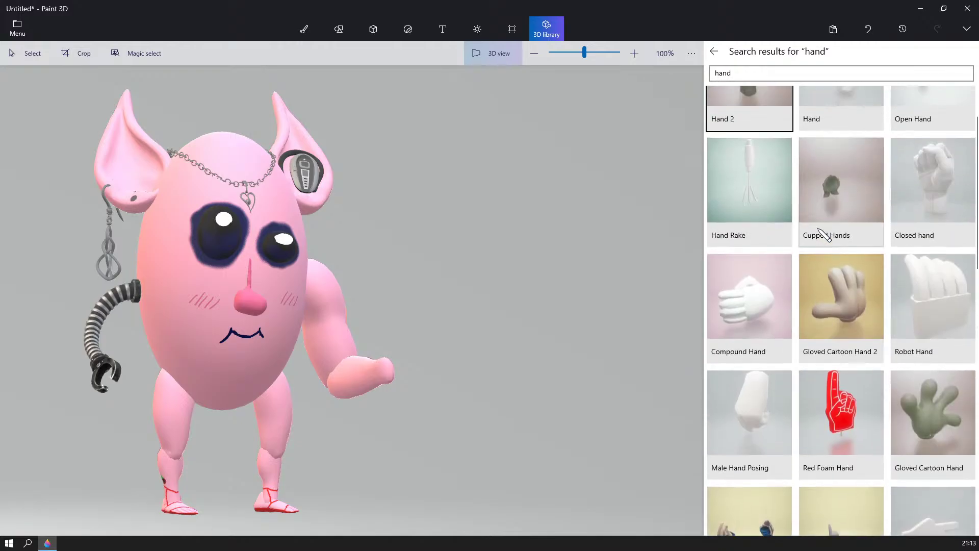
{"action": "left_click", "coordinate": [940, 248]}
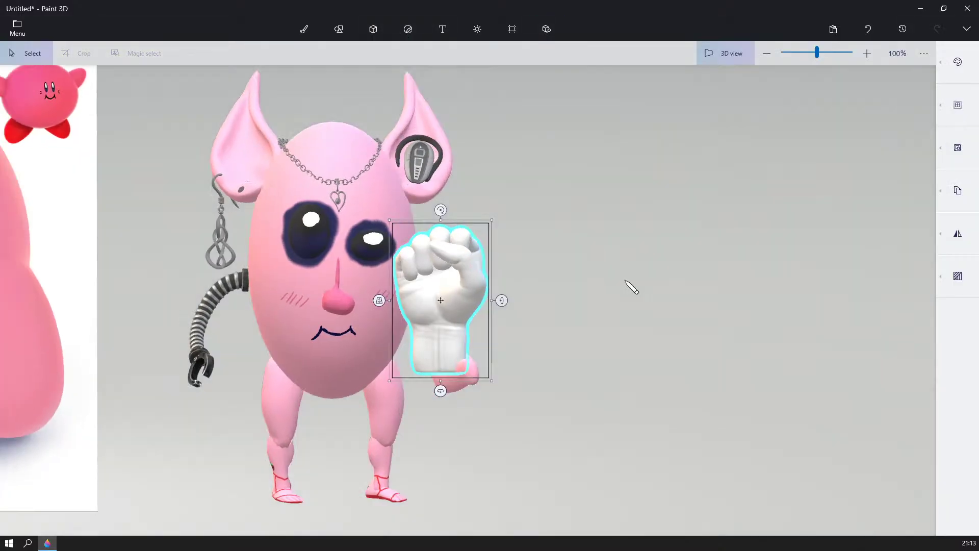
- Rotate the white fist to point forward and move it down near the end of the pink forearm
{"action": "left_click_drag", "start_coordinate": [627, 284], "coordinate": [530, 319]}
{"action": "right_click_drag", "start_coordinate": [478, 268], "coordinate": [668, 196]}
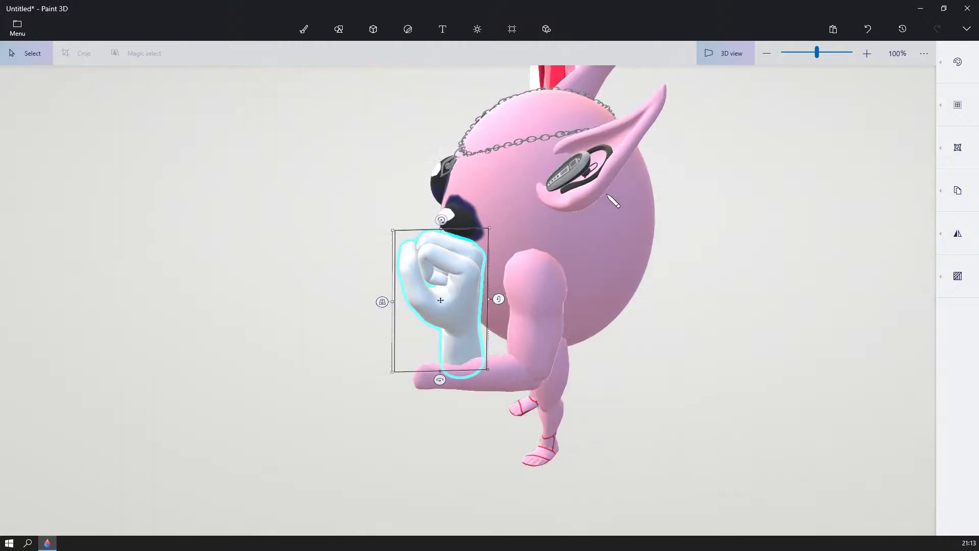
{"action": "left_click_drag", "start_coordinate": [442, 219], "coordinate": [347, 283]}
{"action": "right_click_drag", "start_coordinate": [299, 380], "coordinate": [350, 315]}
{"action": "left_click_drag", "start_coordinate": [457, 277], "coordinate": [378, 355]}
{"action": "right_click_drag", "start_coordinate": [415, 339], "coordinate": [632, 347]}
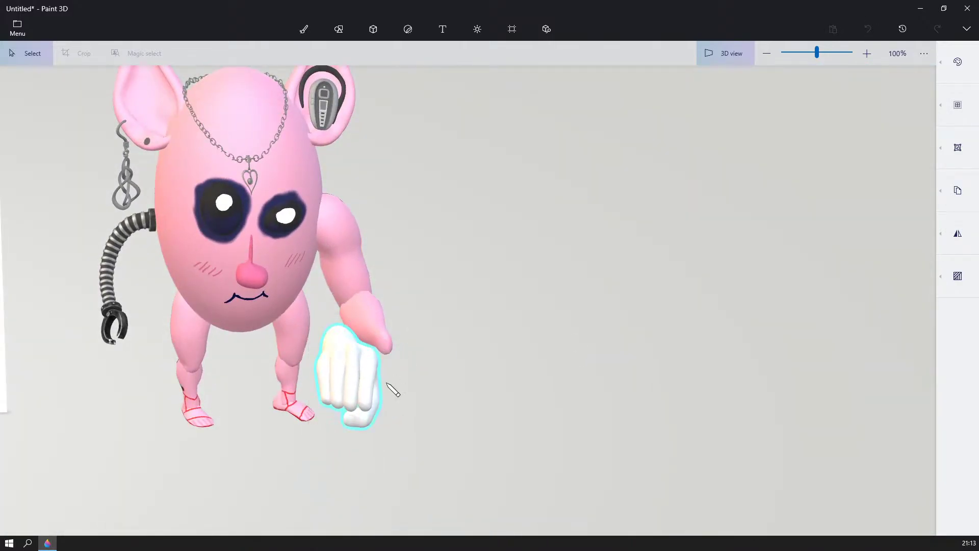
- Turn the fist in line with the pink forearm and bring it closer to the wrist
{"action": "left_click_drag", "start_coordinate": [343, 410], "coordinate": [344, 409]}
{"action": "right_click_drag", "start_coordinate": [525, 320], "coordinate": [329, 330]}
{"action": "left_click_drag", "start_coordinate": [365, 345], "coordinate": [388, 353]}
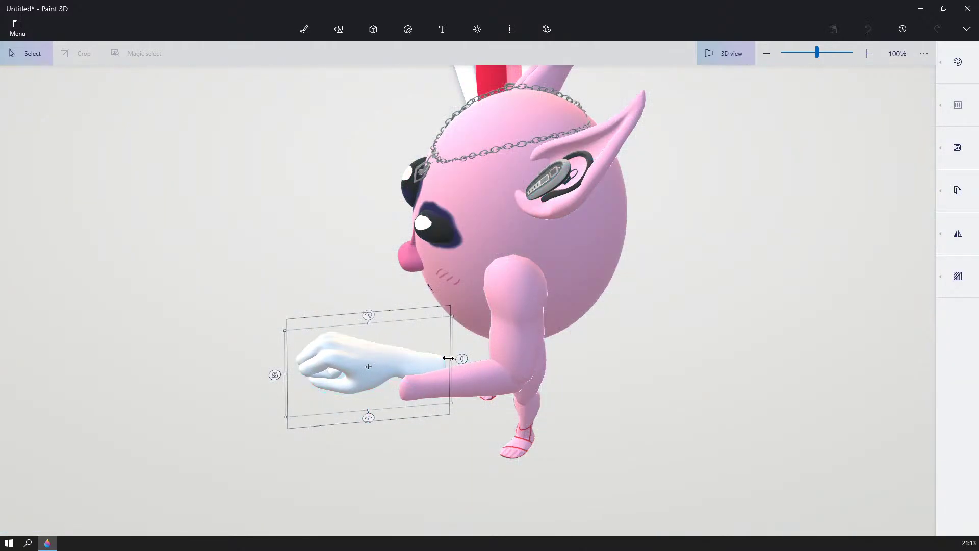
{"action": "right_click_drag", "start_coordinate": [376, 449], "coordinate": [396, 411]}
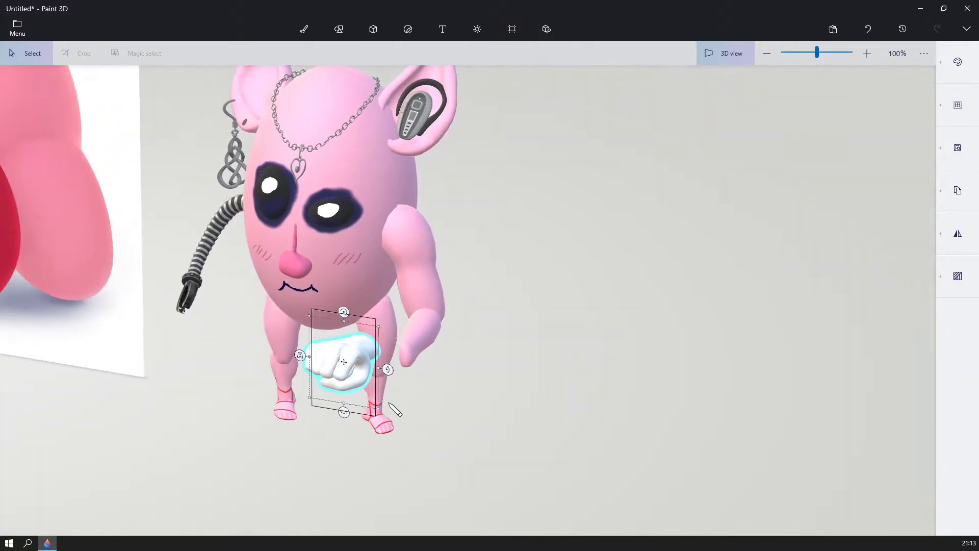
{"action": "mouse_move", "coordinate": [351, 365]}
{"action": "left_mouse_down"}
{"action": "mouse_move", "coordinate": [398, 360]}
{"action": "mouse_move", "coordinate": [364, 342]}
{"action": "mouse_move", "coordinate": [350, 347]}
{"action": "left_mouse_up"}
- Flip the fist and seat its cuff on the end of the pink forearm
{"action": "scroll", "coordinate": [404, 354], "scroll_direction": "up", "scroll_amount": 5}
{"action": "right_click", "coordinate": [351, 347]}
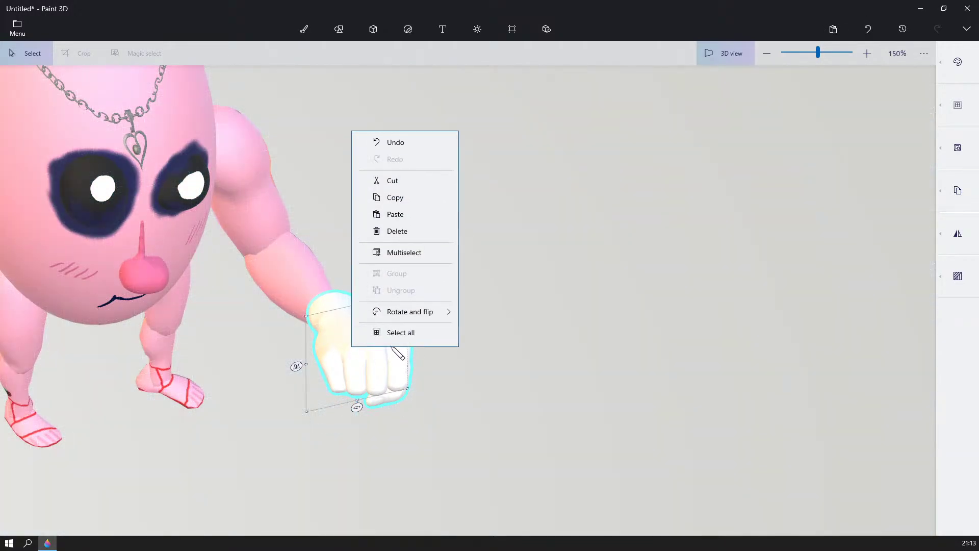
{"action": "mouse_move", "coordinate": [402, 315]}
{"action": "left_click", "coordinate": [487, 352]}
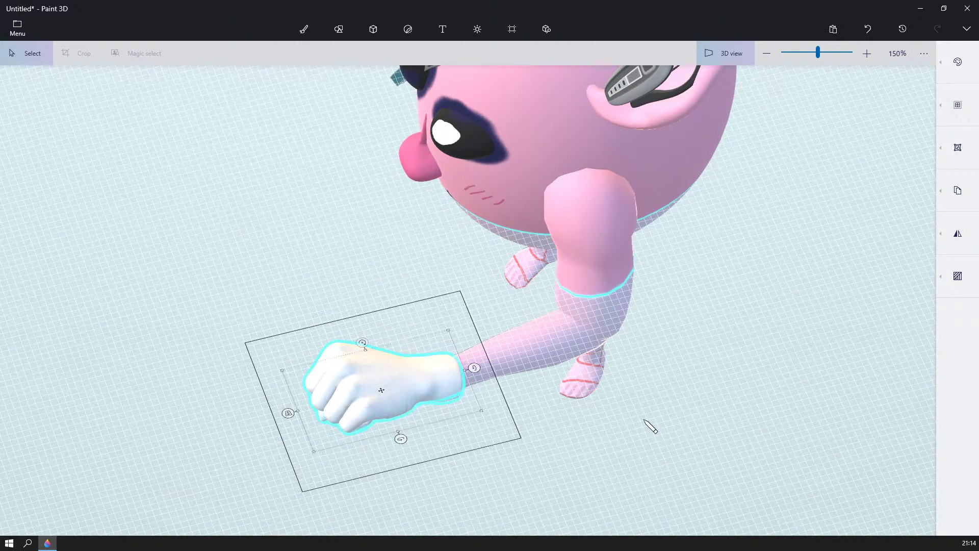
{"action": "right_click_drag", "start_coordinate": [643, 419], "coordinate": [624, 306]}
{"action": "left_click_drag", "start_coordinate": [421, 394], "coordinate": [434, 447]}
{"action": "right_click_drag", "start_coordinate": [306, 500], "coordinate": [581, 472]}
{"action": "left_click_drag", "start_coordinate": [414, 446], "coordinate": [373, 439]}
{"action": "left_click", "coordinate": [511, 389]}
- Stretch the fist downward so its cuff covers the full thickness of the pink wrist
{"action": "scroll", "coordinate": [383, 343], "scroll_direction": "down", "scroll_amount": 5}
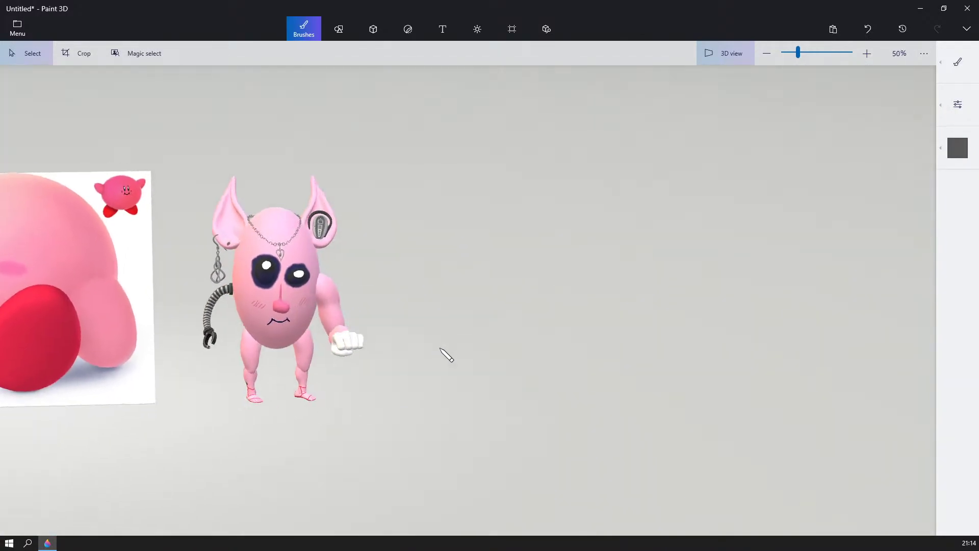
{"action": "right_click_drag", "start_coordinate": [446, 355], "coordinate": [501, 262]}
{"action": "scroll", "coordinate": [594, 302], "scroll_direction": "up", "scroll_amount": 3}
{"action": "scroll", "coordinate": [491, 309], "scroll_direction": "up", "scroll_amount": 3}
{"action": "scroll", "coordinate": [500, 262], "scroll_direction": "up", "scroll_amount": 1}
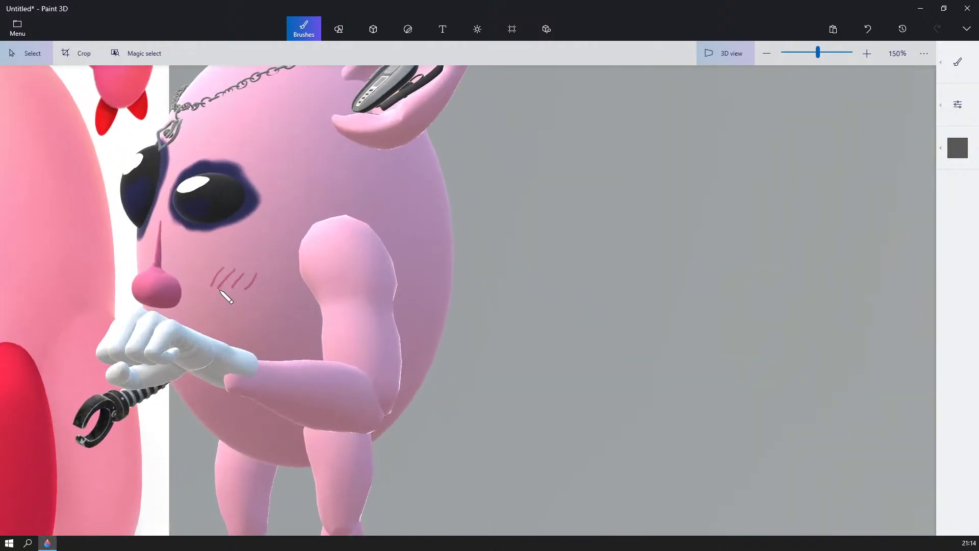
{"action": "middle_click_drag", "start_coordinate": [221, 290], "coordinate": [562, 238]}
{"action": "right_click_drag", "start_coordinate": [561, 239], "coordinate": [509, 241]}
{"action": "left_click", "coordinate": [285, 292]}
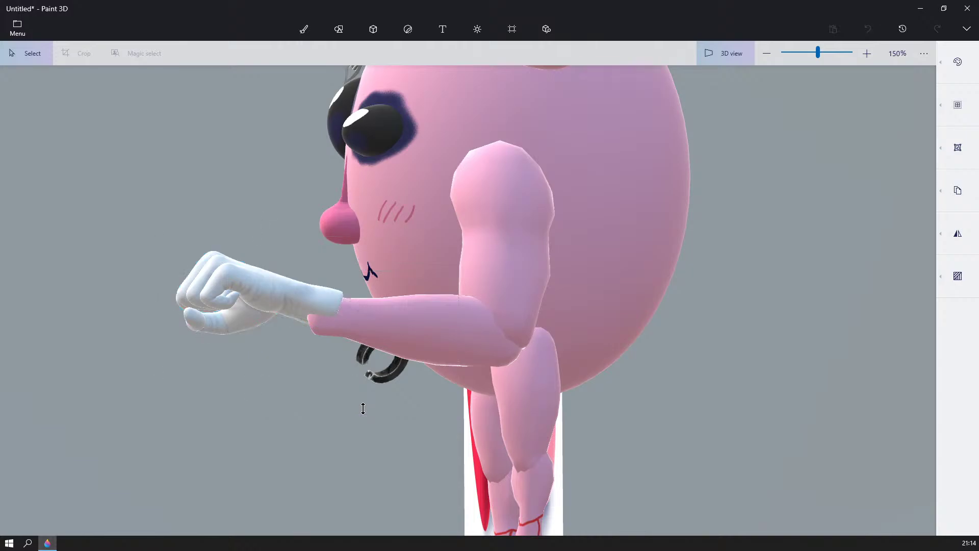
{"action": "left_click_drag", "start_coordinate": [363, 408], "coordinate": [358, 445]}
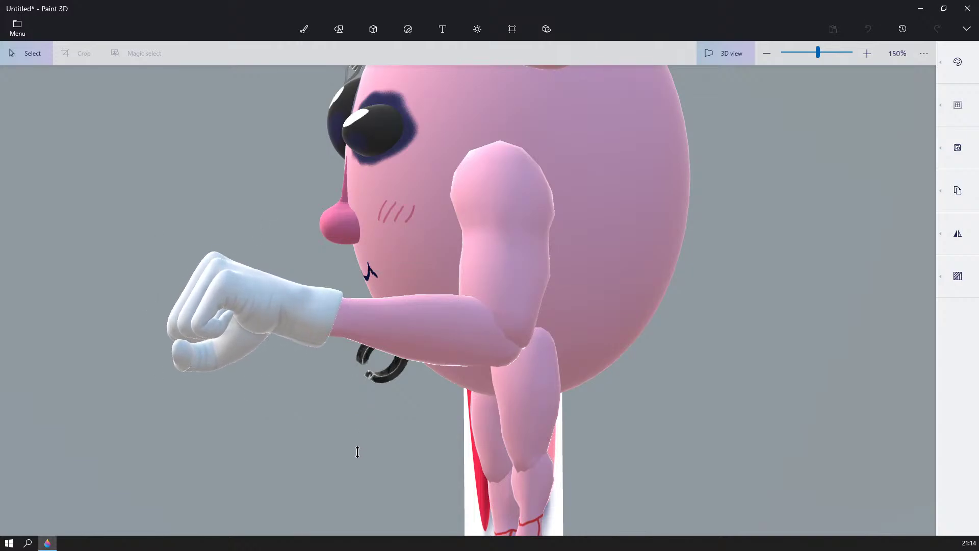
{"action": "left_click", "coordinate": [112, 274]}
- Select the whole pink character and place a duplicate of it on the side away from the Kirby picture
{"action": "right_click_drag", "start_coordinate": [112, 273], "coordinate": [209, 278]}
{"action": "middle_click_drag", "start_coordinate": [469, 274], "coordinate": [52, 285]}
{"action": "right_click_drag", "start_coordinate": [58, 291], "coordinate": [534, 193]}
{"action": "scroll", "coordinate": [43, 327], "scroll_direction": "down", "scroll_amount": 5}
{"action": "scroll", "coordinate": [127, 285], "scroll_direction": "down", "scroll_amount": 1}
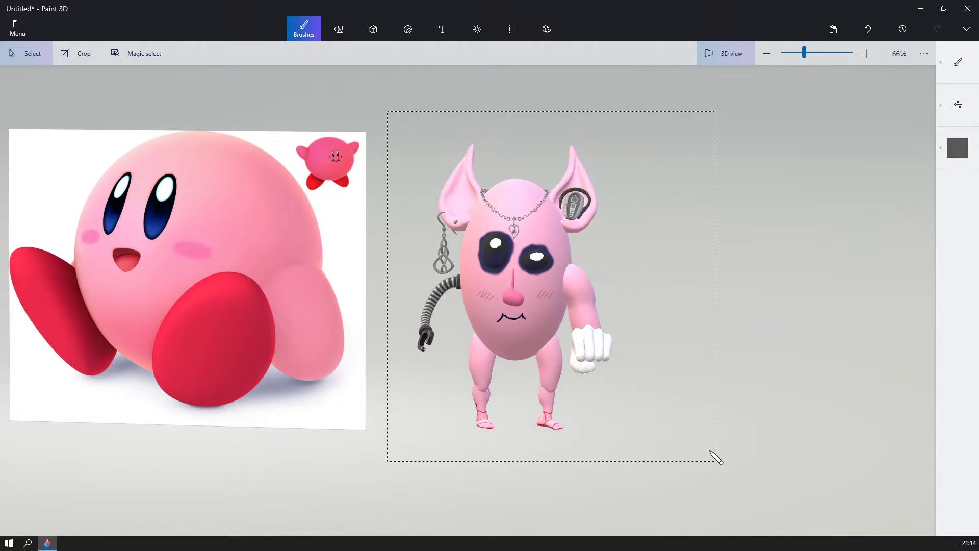
{"action": "left_click_drag", "start_coordinate": [716, 457], "coordinate": [710, 452]}
{"action": "right_click_drag", "start_coordinate": [850, 347], "coordinate": [874, 348]}
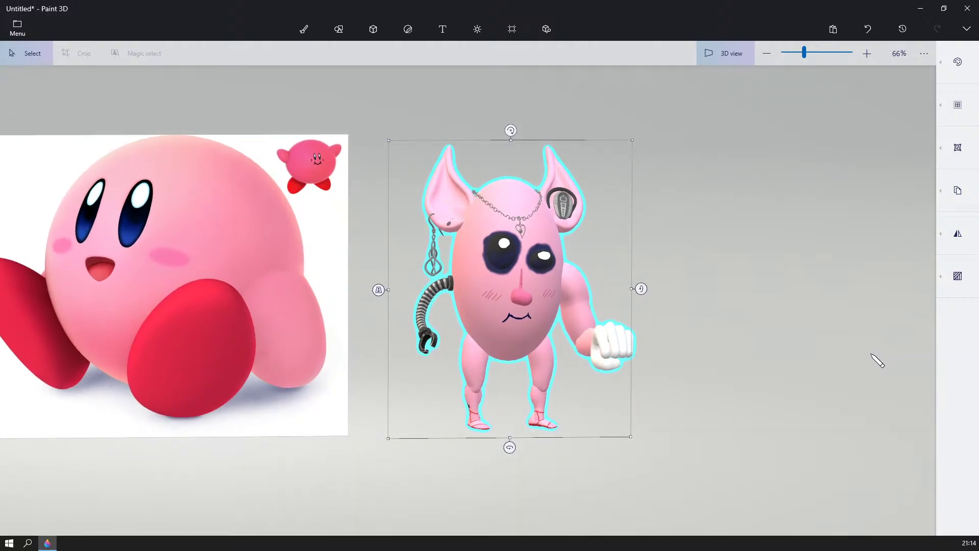
{"action": "left_click_drag", "start_coordinate": [507, 258], "coordinate": [721, 260], "text": "ctrl"}
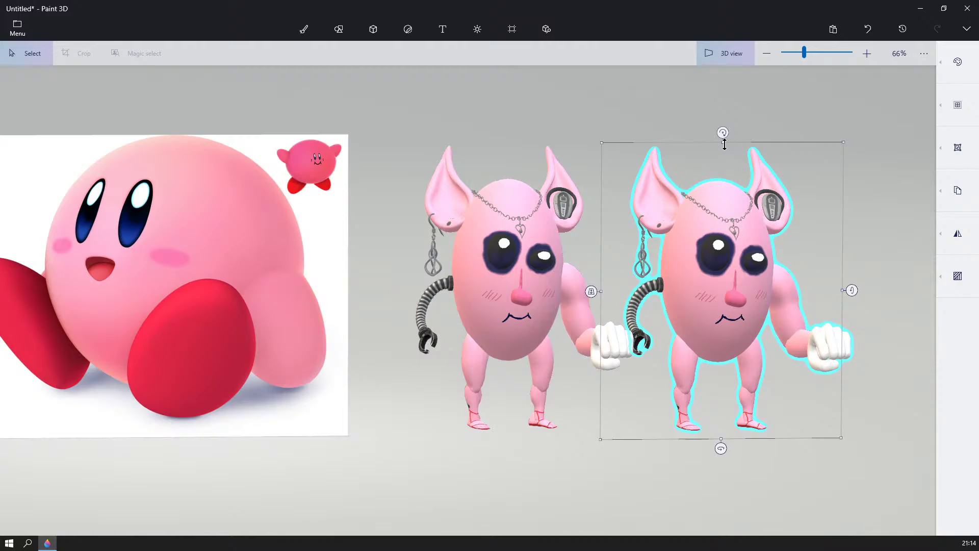
- Squash the duplicate character to less than half its height and scale it down to a small companion
{"action": "left_click_drag", "start_coordinate": [724, 145], "coordinate": [723, 312]}
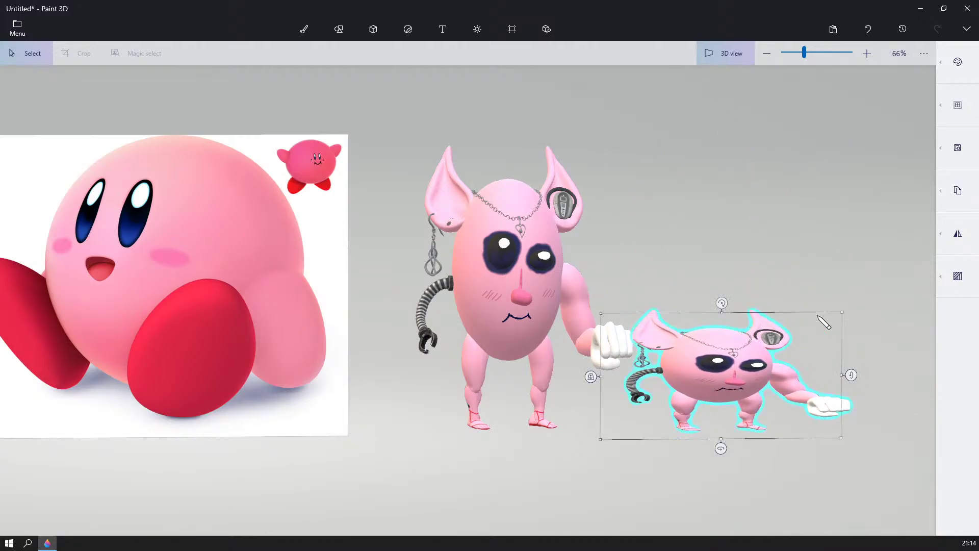
{"action": "right_click_drag", "start_coordinate": [855, 315], "coordinate": [831, 313]}
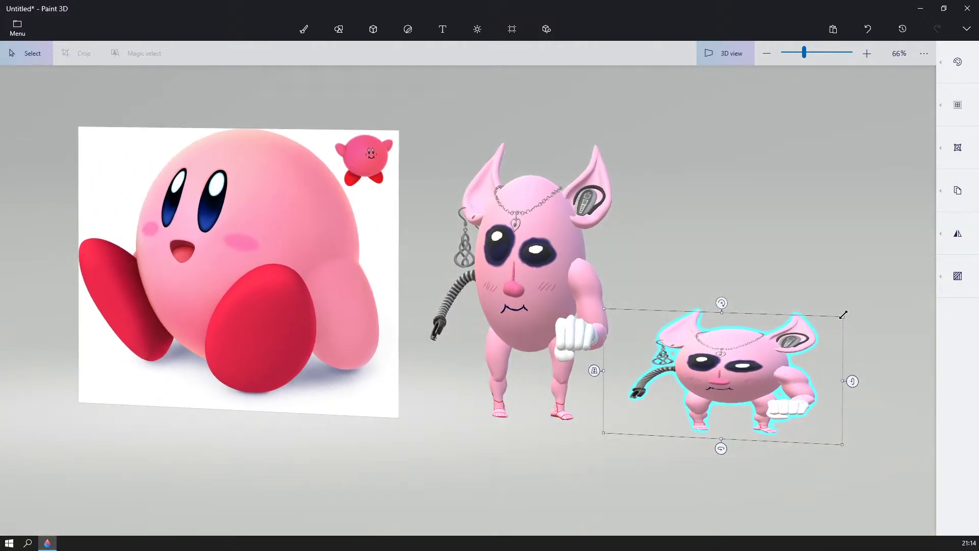
{"action": "left_click_drag", "start_coordinate": [843, 315], "coordinate": [719, 334]}
{"action": "right_click_drag", "start_coordinate": [718, 334], "coordinate": [819, 334]}
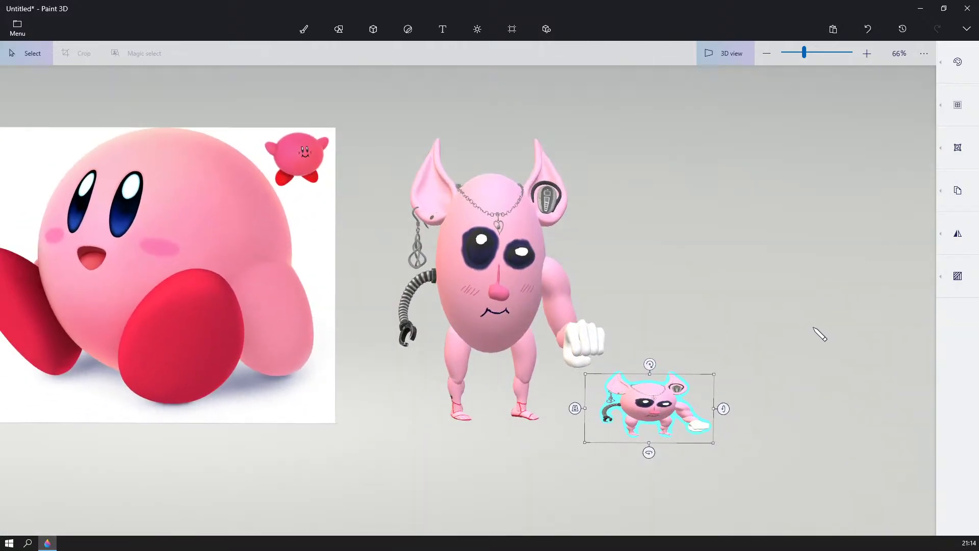
- Add copies of the pink arm and the robot arm behind the large character as a second pair of arms
{"action": "left_click", "coordinate": [555, 329]}
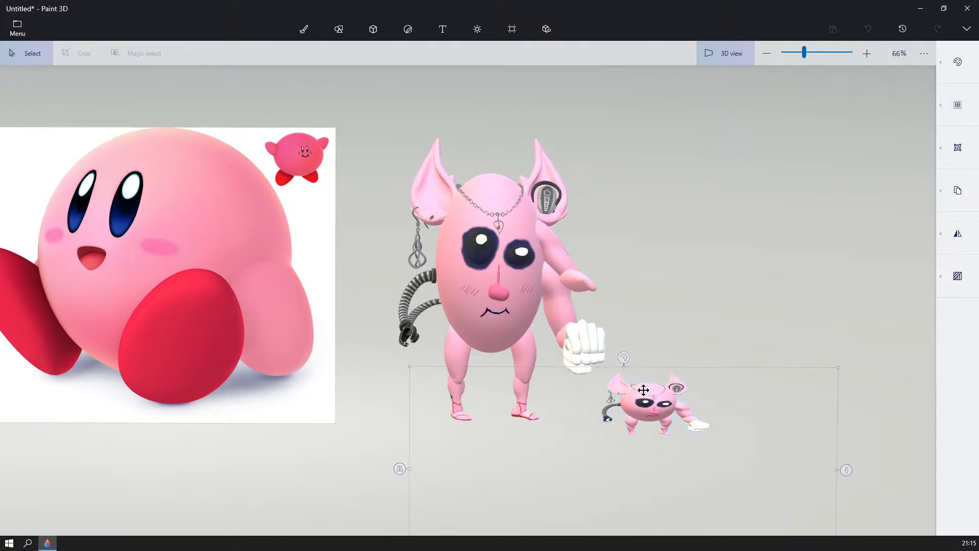
{"action": "mouse_move", "coordinate": [643, 390]}
{"action": "left_mouse_down"}
{"action": "mouse_move", "coordinate": [494, 382]}
{"action": "mouse_move", "coordinate": [666, 377]}
{"action": "left_mouse_up"}
{"action": "left_click", "coordinate": [728, 315]}
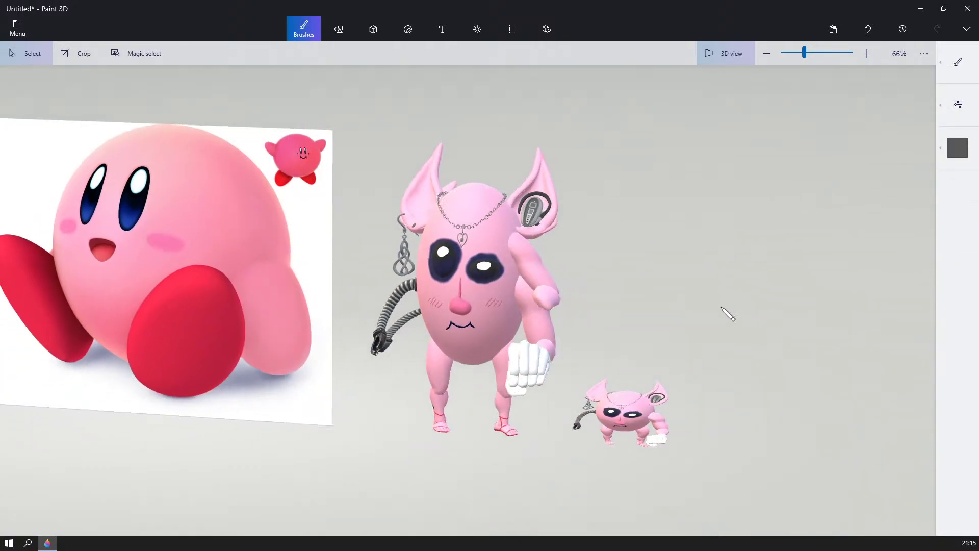
- Undo the last change to the small squashed character
{"action": "right_click_drag", "start_coordinate": [728, 314], "coordinate": [574, 320]}
{"action": "scroll", "coordinate": [665, 308], "scroll_direction": "up", "scroll_amount": 5}
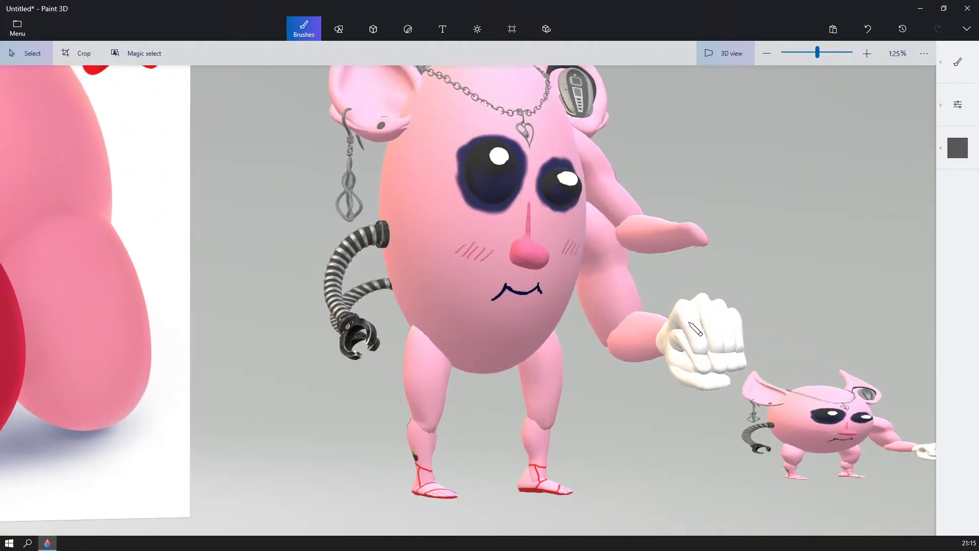
{"action": "right_click_drag", "start_coordinate": [699, 300], "coordinate": [694, 209]}
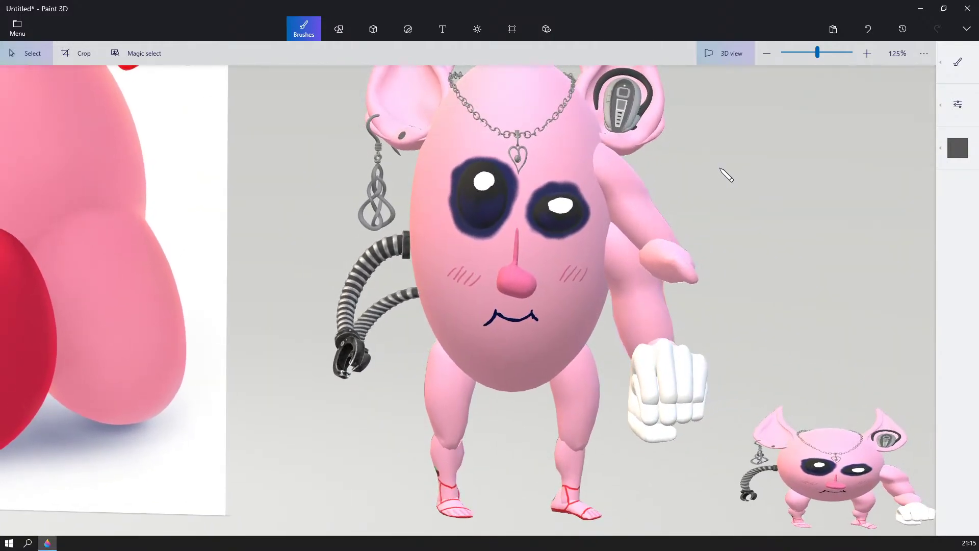
{"action": "key", "text": "ctrl+z"}
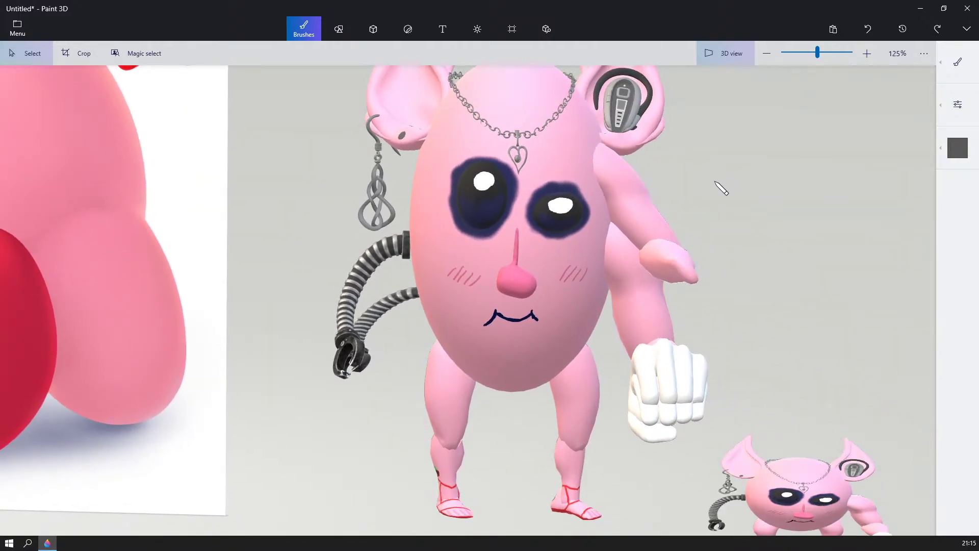
- Undo until the small squashed companion is gone, and delete the extra gloveless pink arm from the large character
{"action": "key", "text": "ctrl+z"}
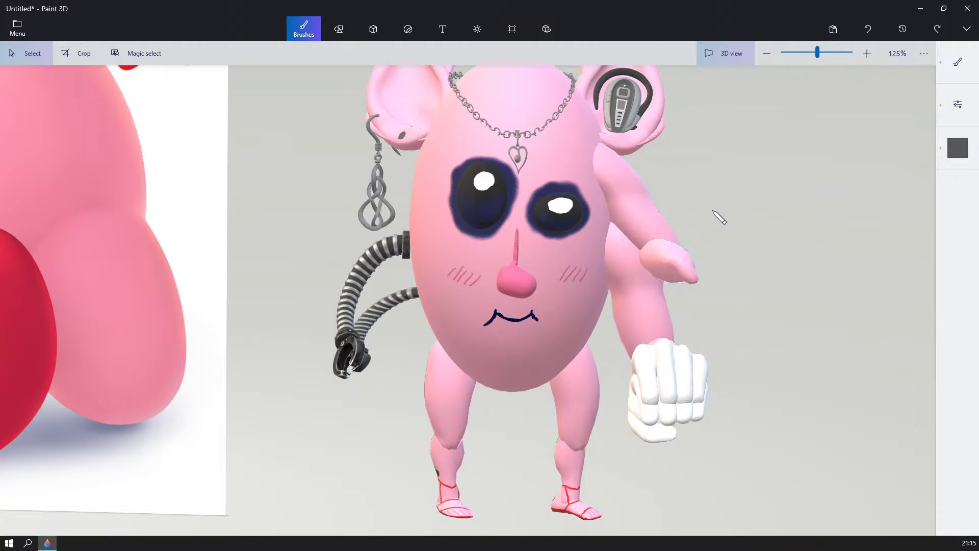
{"action": "scroll", "coordinate": [742, 237], "scroll_direction": "down", "scroll_amount": 5}
{"action": "left_click_drag", "start_coordinate": [720, 238], "coordinate": [770, 236]}
{"action": "scroll", "coordinate": [771, 237], "scroll_direction": "up", "scroll_amount": 3}
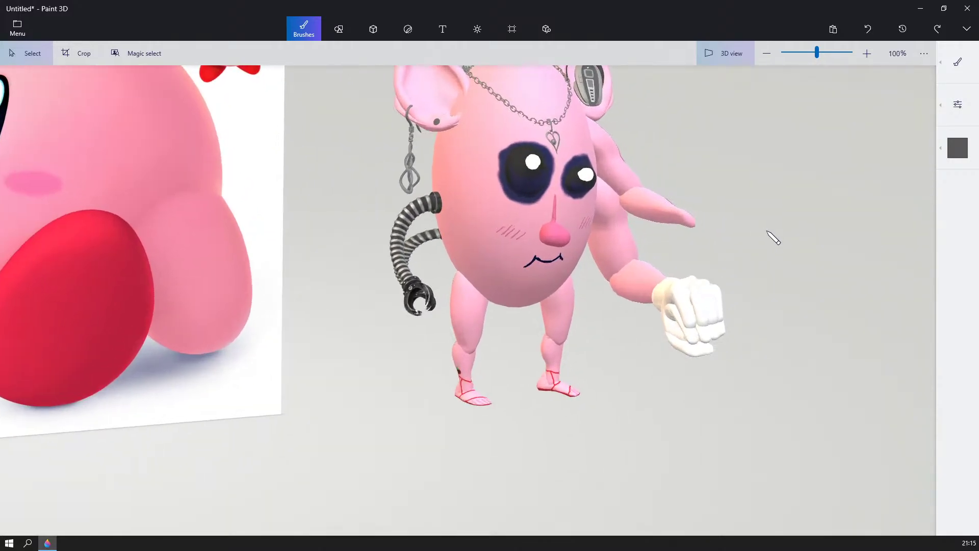
{"action": "left_click", "coordinate": [659, 212]}
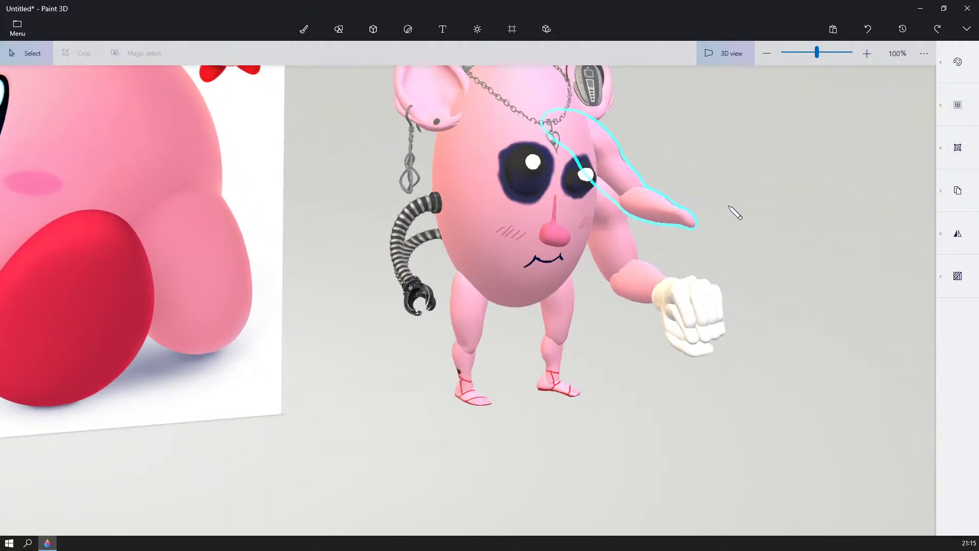
{"action": "key", "text": "Delete"}
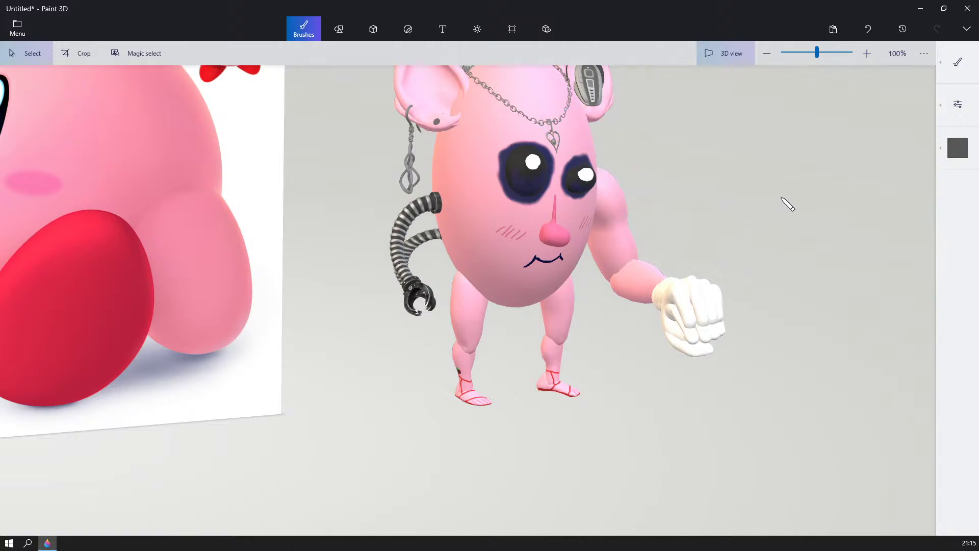
- Delete the leftover duplicate pieces around the headset ear and the spare necklace chain on the large character's head
{"action": "left_click_drag", "start_coordinate": [788, 204], "coordinate": [592, 172]}
{"action": "left_click", "coordinate": [293, 320]}
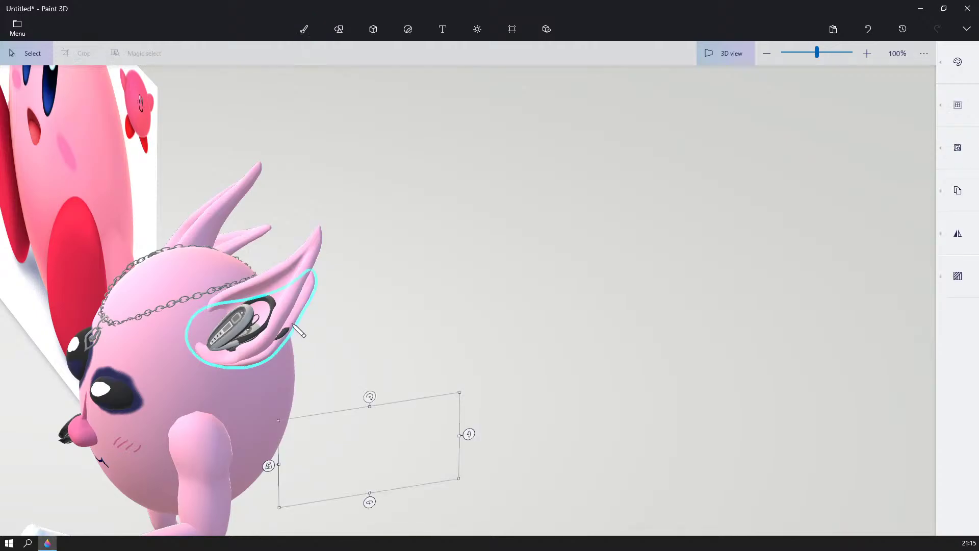
{"action": "key", "text": "Delete"}
{"action": "left_click", "coordinate": [285, 335]}
{"action": "key", "text": "Delete"}
{"action": "right_click_drag", "start_coordinate": [295, 328], "coordinate": [287, 225]}
{"action": "left_click", "coordinate": [135, 265]}
{"action": "key", "text": "Delete"}
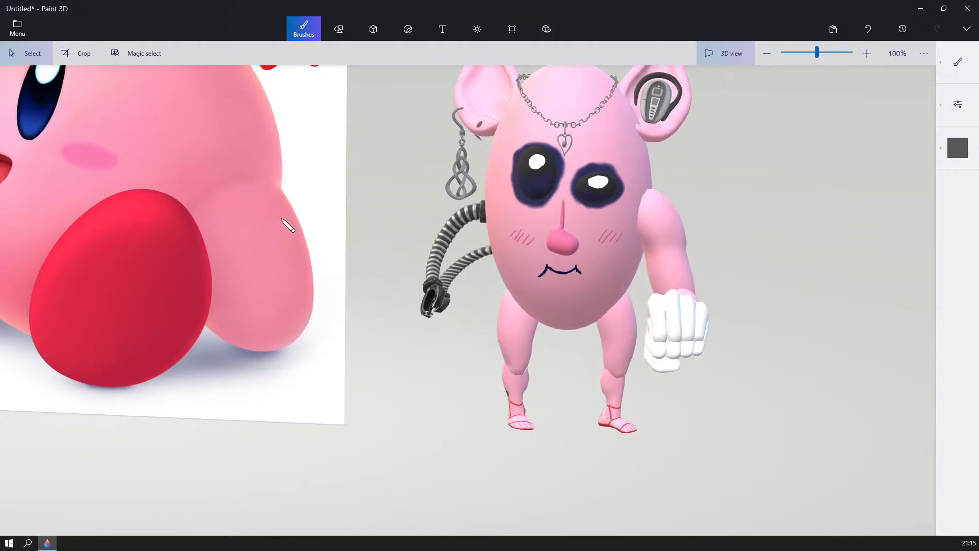
- Rotate the second robot arm and move it forward and down so it sits below the first one
{"action": "left_click", "coordinate": [457, 276]}
{"action": "mouse_move", "coordinate": [457, 276]}
{"action": "right_mouse_down"}
{"action": "mouse_move", "coordinate": [489, 286]}
{"action": "mouse_move", "coordinate": [622, 258]}
{"action": "mouse_move", "coordinate": [481, 301]}
{"action": "mouse_move", "coordinate": [489, 272]}
{"action": "right_mouse_up"}
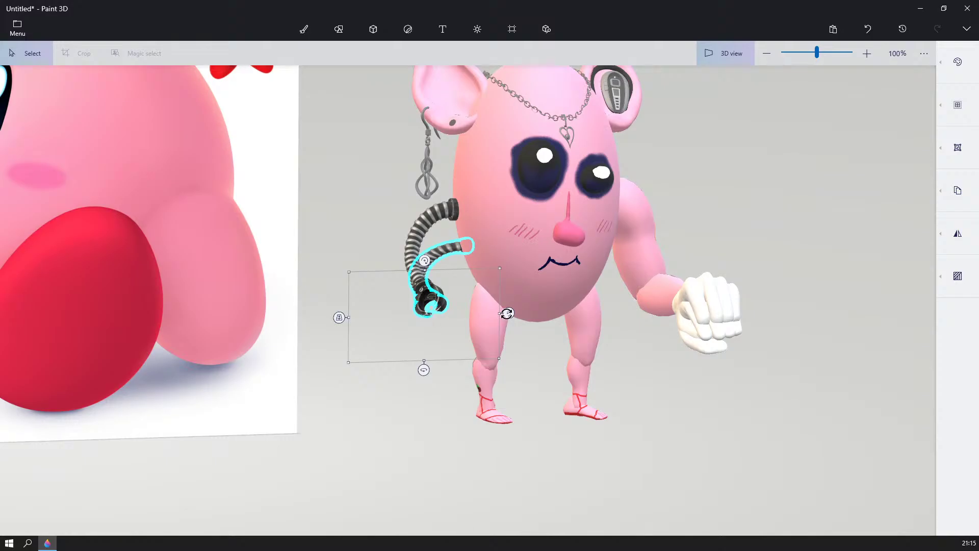
{"action": "left_click_drag", "start_coordinate": [509, 313], "coordinate": [508, 327]}
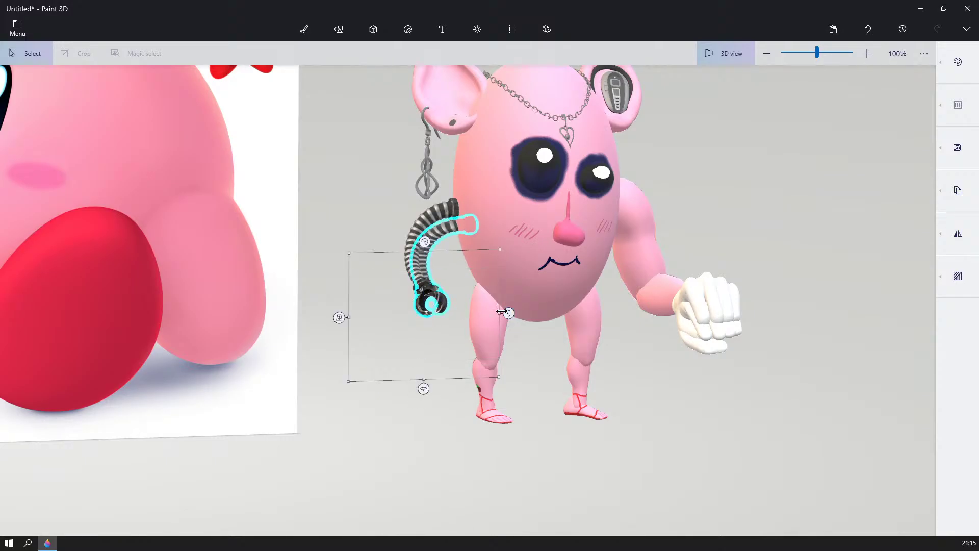
{"action": "right_click_drag", "start_coordinate": [511, 304], "coordinate": [491, 252]}
{"action": "left_click_drag", "start_coordinate": [404, 323], "coordinate": [435, 324]}
{"action": "right_click_drag", "start_coordinate": [515, 321], "coordinate": [446, 357]}
{"action": "mouse_move", "coordinate": [447, 356]}
{"action": "left_mouse_down"}
{"action": "mouse_move", "coordinate": [457, 314]}
{"action": "mouse_move", "coordinate": [430, 332]}
{"action": "mouse_move", "coordinate": [439, 324]}
{"action": "left_mouse_up"}
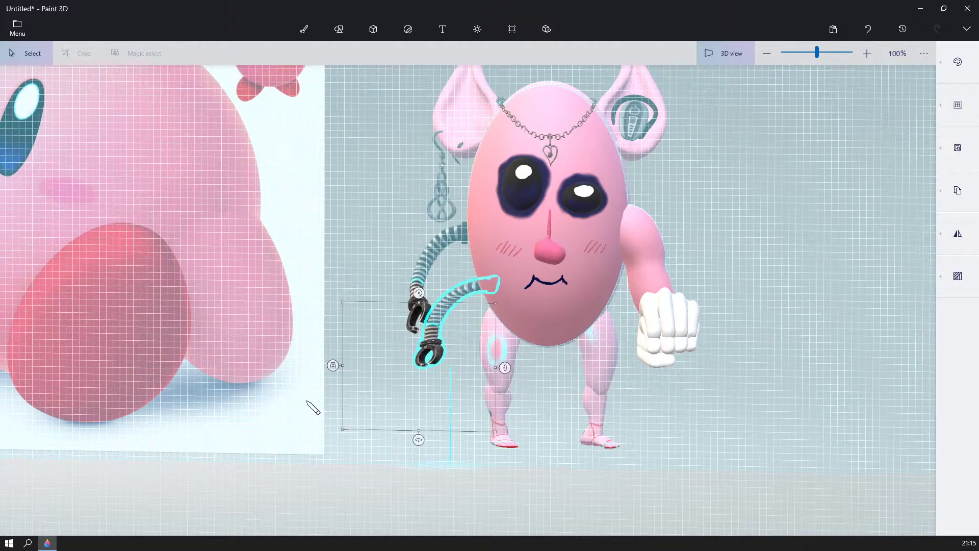
{"action": "right_click_drag", "start_coordinate": [306, 401], "coordinate": [439, 401]}
- Readjust the angle and placement of the lower robot arm against the side of the body
{"action": "left_click", "coordinate": [555, 368]}
{"action": "right_click_drag", "start_coordinate": [555, 368], "coordinate": [454, 374]}
{"action": "scroll", "coordinate": [449, 374], "scroll_direction": "down", "scroll_amount": 4}
{"action": "scroll", "coordinate": [413, 374], "scroll_direction": "down", "scroll_amount": 2}
{"action": "left_click", "coordinate": [810, 355]}
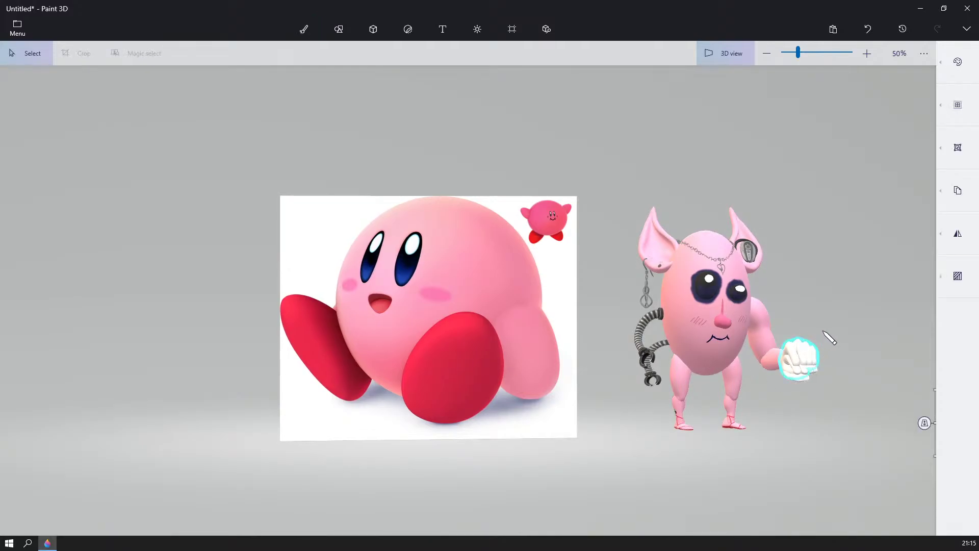
{"action": "left_click", "coordinate": [852, 328]}
{"action": "mouse_move", "coordinate": [852, 328]}
{"action": "right_mouse_down"}
{"action": "mouse_move", "coordinate": [754, 334]}
{"action": "mouse_move", "coordinate": [619, 379]}
{"action": "right_mouse_up"}
{"action": "scroll", "coordinate": [465, 445], "scroll_direction": "up", "scroll_amount": 5}
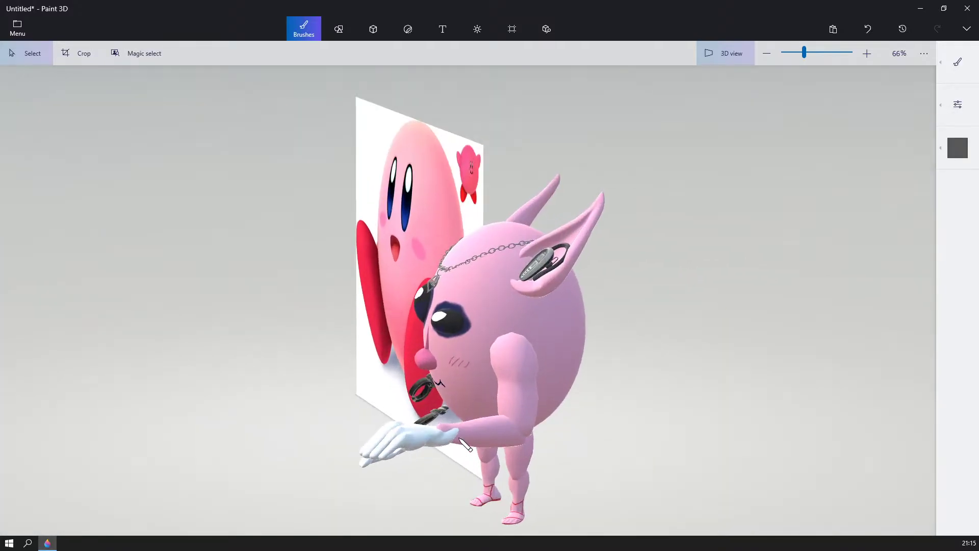
{"action": "left_click", "coordinate": [459, 402]}
{"action": "right_click_drag", "start_coordinate": [459, 402], "coordinate": [478, 365]}
{"action": "left_click_drag", "start_coordinate": [492, 362], "coordinate": [491, 350]}
{"action": "left_click_drag", "start_coordinate": [489, 460], "coordinate": [492, 475]}
{"action": "left_click", "coordinate": [354, 366]}
{"action": "right_click_drag", "start_coordinate": [353, 364], "coordinate": [433, 369]}
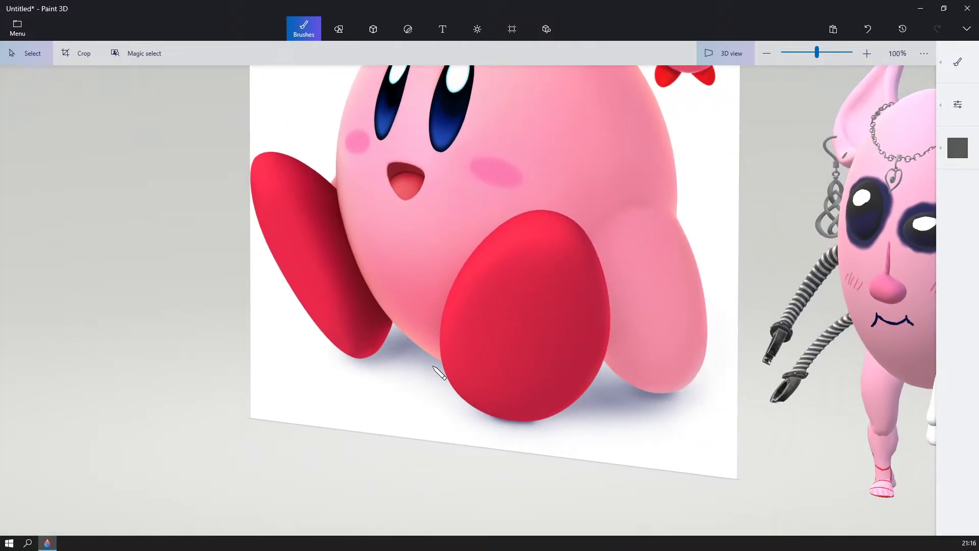
- Enlarge the lower robot arm from the side view so it matches the upper robot arm
{"action": "right_click_drag", "start_coordinate": [631, 312], "coordinate": [416, 320]}
{"action": "scroll", "coordinate": [244, 317], "scroll_direction": "down", "scroll_amount": 3}
{"action": "scroll", "coordinate": [423, 311], "scroll_direction": "up", "scroll_amount": 4}
{"action": "scroll", "coordinate": [414, 321], "scroll_direction": "up", "scroll_amount": 1}
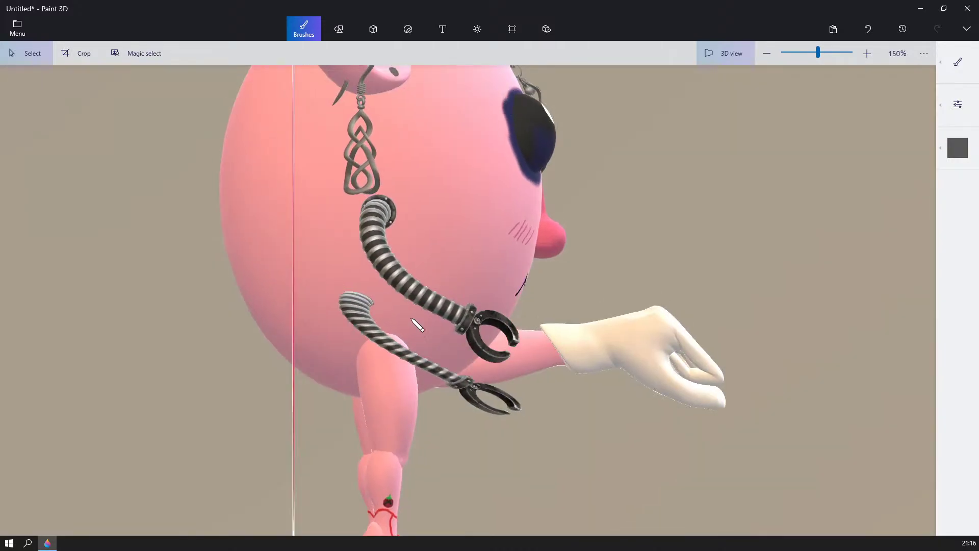
{"action": "left_click", "coordinate": [395, 352]}
{"action": "left_click_drag", "start_coordinate": [582, 333], "coordinate": [606, 283]}
{"action": "right_click_drag", "start_coordinate": [709, 246], "coordinate": [497, 269]}
{"action": "left_click", "coordinate": [491, 225]}
{"action": "scroll", "coordinate": [489, 232], "scroll_direction": "down", "scroll_amount": 5}
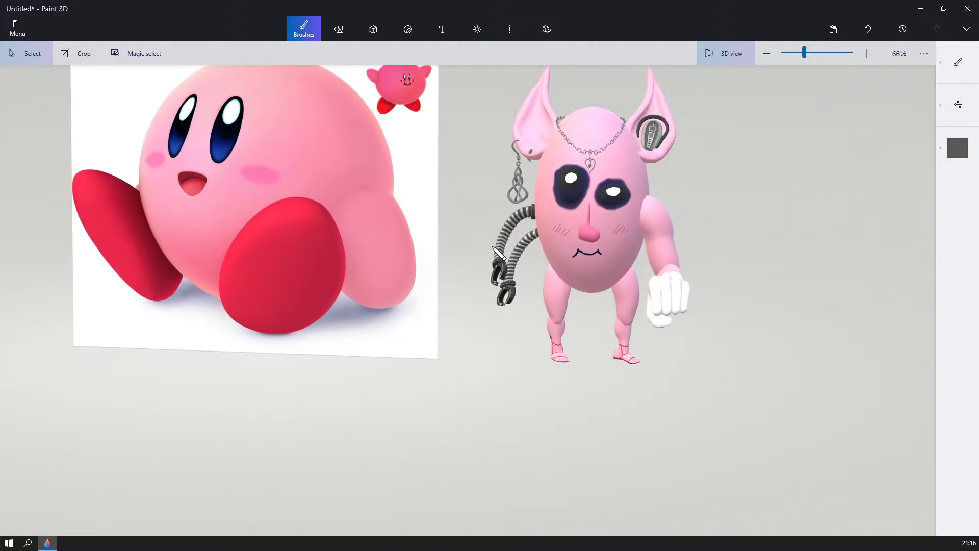
{"action": "scroll", "coordinate": [493, 249], "scroll_direction": "down", "scroll_amount": 2}
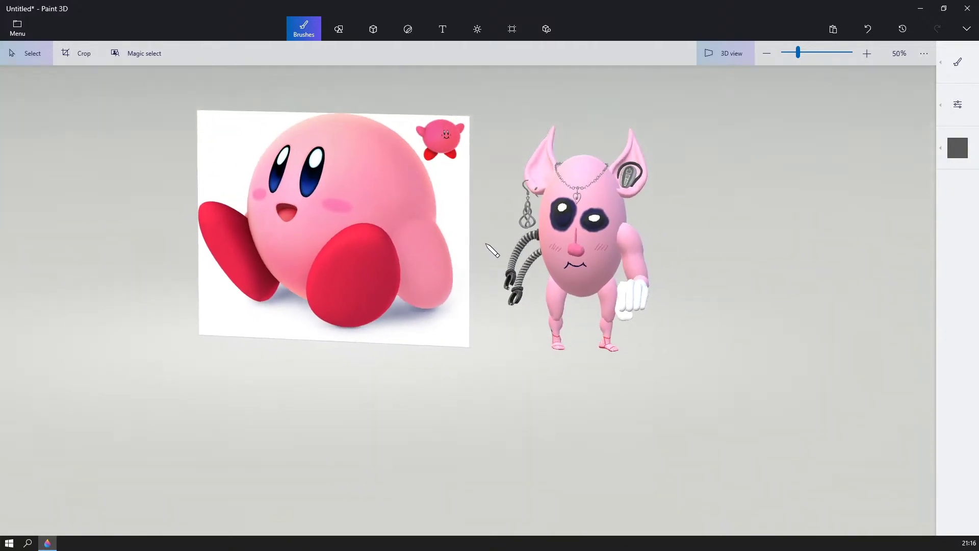
- Select the whole pink character and place a duplicate of it on the side away from the Kirby picture
{"action": "right_click_drag", "start_coordinate": [496, 242], "coordinate": [536, 229]}
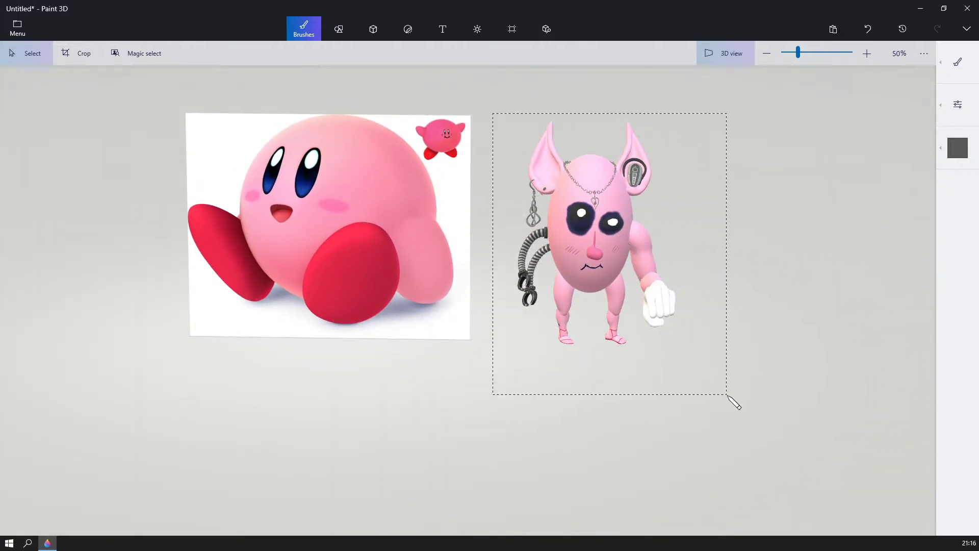
{"action": "left_click_drag", "start_coordinate": [728, 395], "coordinate": [728, 395]}
{"action": "right_click_drag", "start_coordinate": [820, 86], "coordinate": [794, 114]}
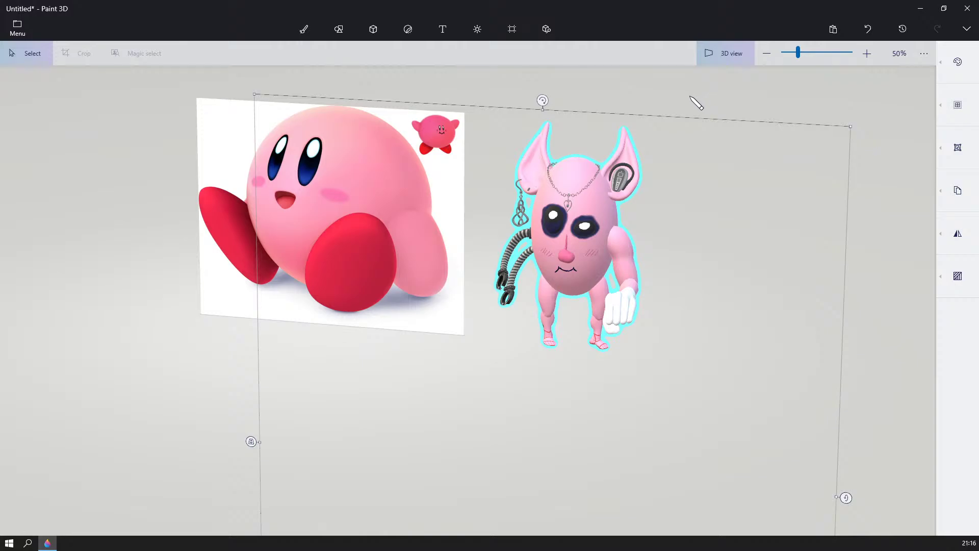
{"action": "right_click_drag", "start_coordinate": [696, 103], "coordinate": [668, 105]}
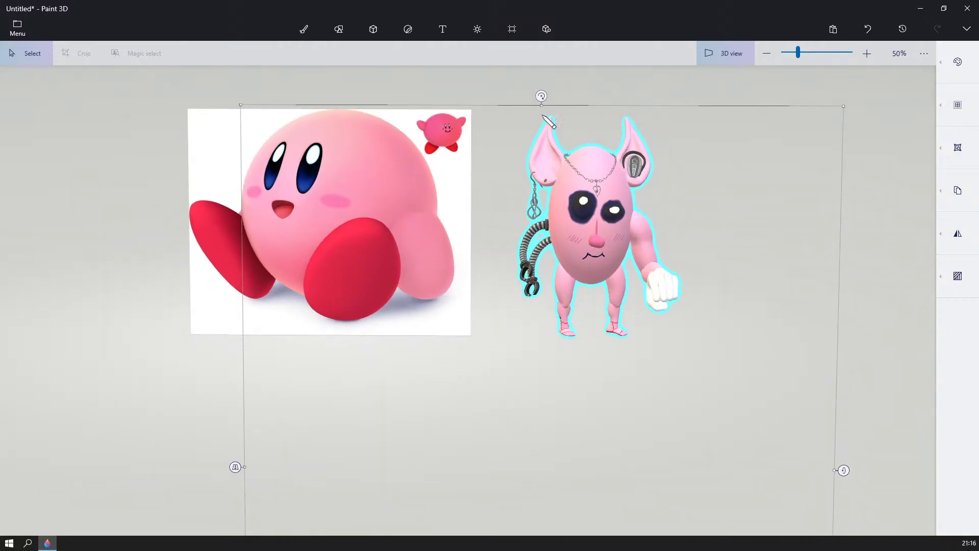
{"action": "right_click_drag", "start_coordinate": [552, 115], "coordinate": [734, 122]}
{"action": "scroll", "coordinate": [778, 103], "scroll_direction": "down", "scroll_amount": 2}
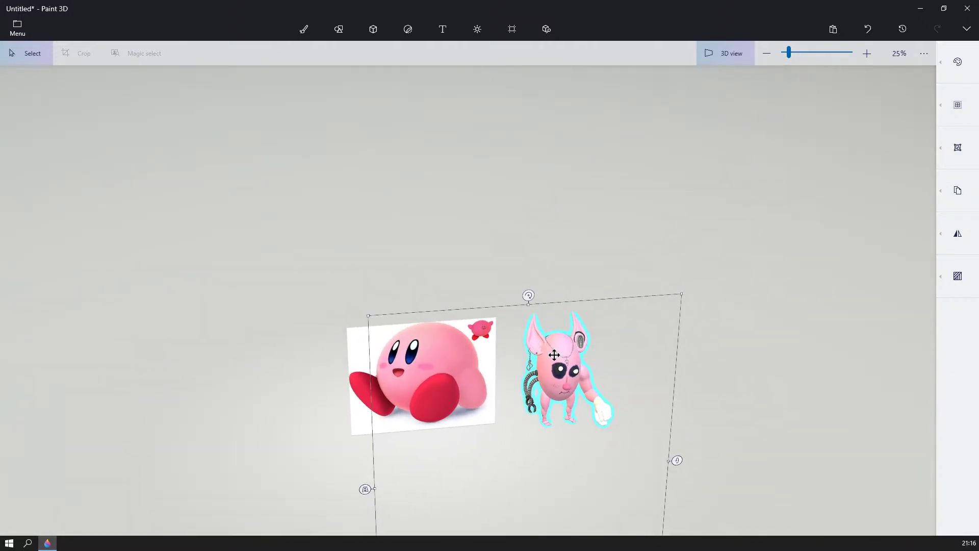
{"action": "key", "text": "ctrl+v"}
{"action": "left_click_drag", "start_coordinate": [554, 355], "coordinate": [660, 345]}
- Scale the duplicate down to less than half size and lower it to stand beside the large character
{"action": "right_click_drag", "start_coordinate": [735, 283], "coordinate": [683, 192]}
{"action": "scroll", "coordinate": [738, 329], "scroll_direction": "down", "scroll_amount": 3}
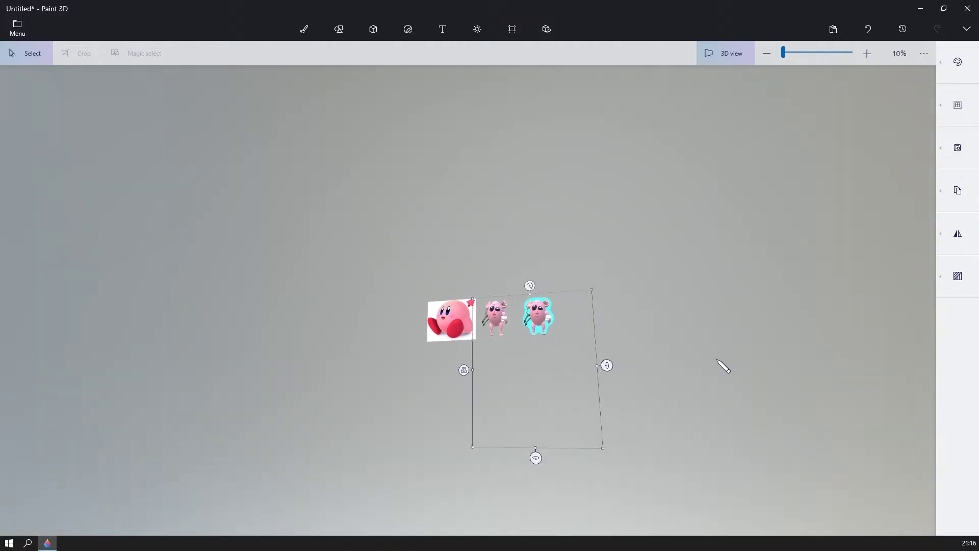
{"action": "left_click_drag", "start_coordinate": [602, 450], "coordinate": [561, 393]}
{"action": "scroll", "coordinate": [550, 373], "scroll_direction": "up", "scroll_amount": 4}
{"action": "scroll", "coordinate": [538, 353], "scroll_direction": "up", "scroll_amount": 2}
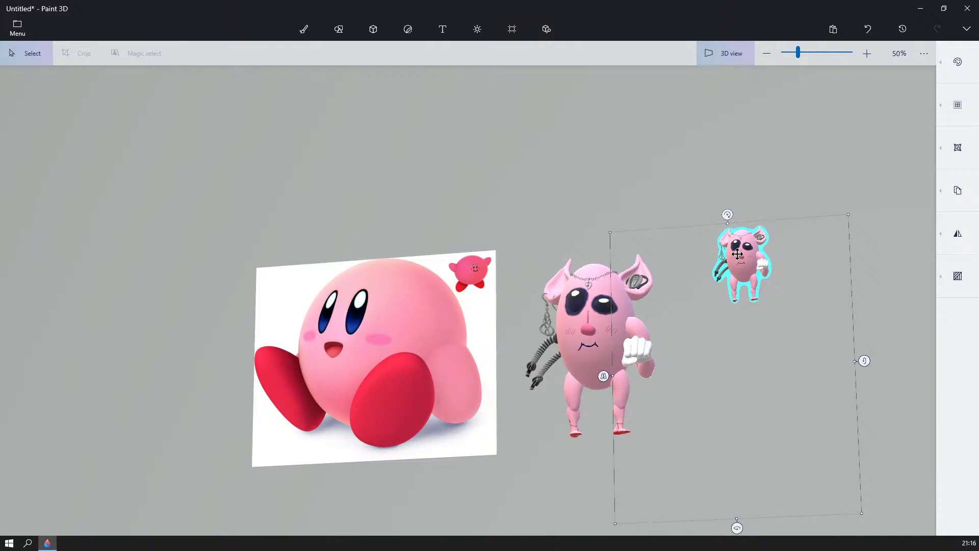
{"action": "left_click_drag", "start_coordinate": [737, 254], "coordinate": [719, 384]}
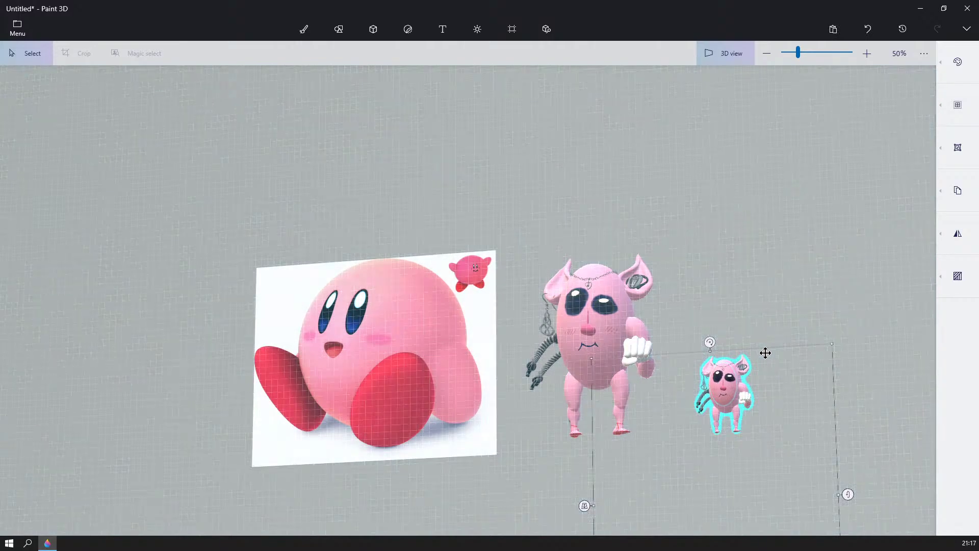
{"action": "left_click", "coordinate": [749, 307]}
{"action": "scroll", "coordinate": [595, 308], "scroll_direction": "up", "scroll_amount": 4}
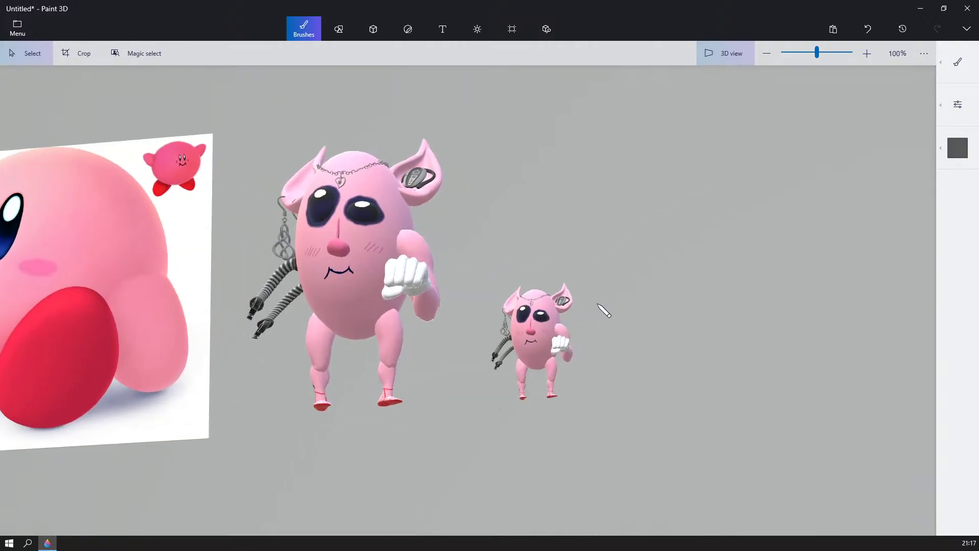
- Raise the small companion slightly so its feet clear the floor, and deselect it
{"action": "scroll", "coordinate": [603, 310], "scroll_direction": "up", "scroll_amount": 5}
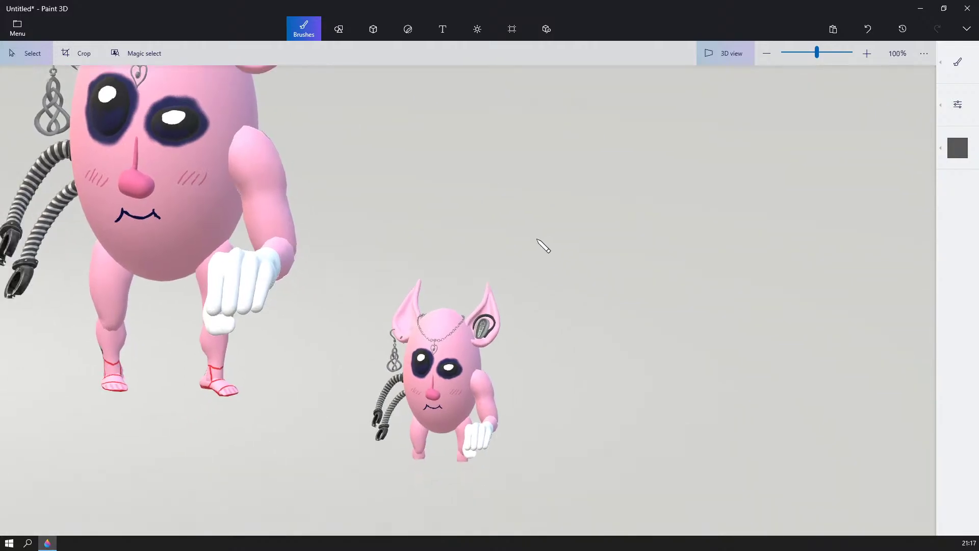
{"action": "scroll", "coordinate": [541, 255], "scroll_direction": "down", "scroll_amount": 3}
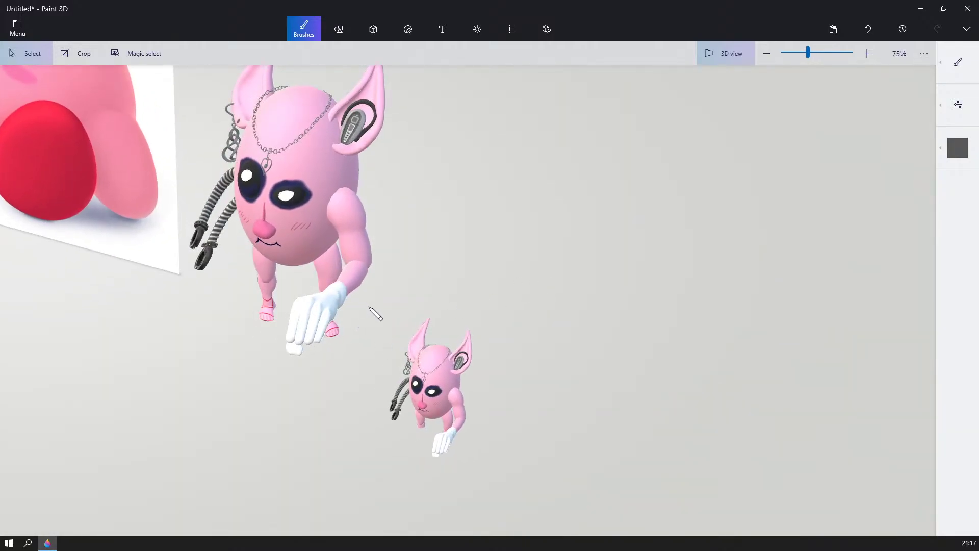
{"action": "left_click", "coordinate": [570, 443]}
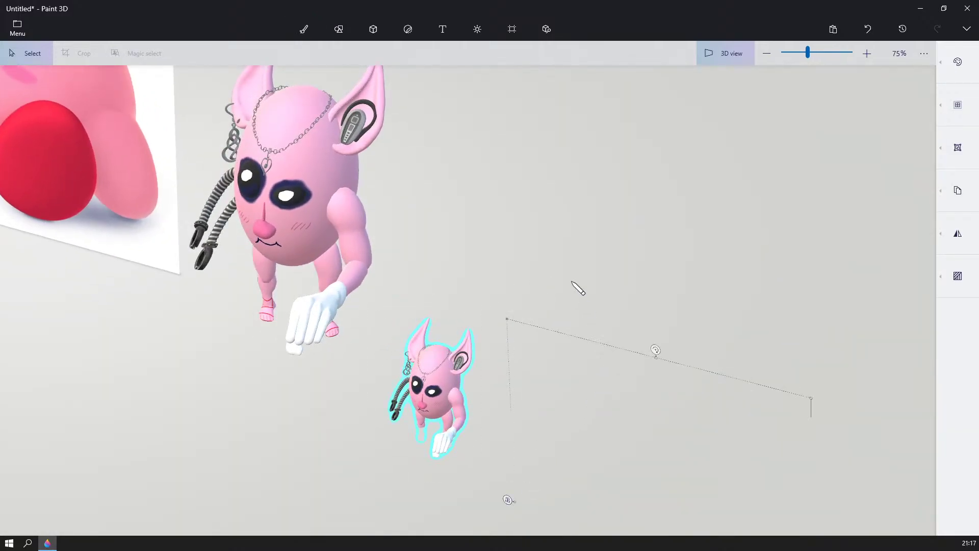
{"action": "right_click_drag", "start_coordinate": [571, 282], "coordinate": [599, 250]}
{"action": "mouse_move", "coordinate": [456, 364]}
{"action": "left_mouse_down"}
{"action": "mouse_move", "coordinate": [451, 337]}
{"action": "mouse_move", "coordinate": [451, 352]}
{"action": "left_mouse_up"}
{"action": "right_click", "coordinate": [545, 305]}
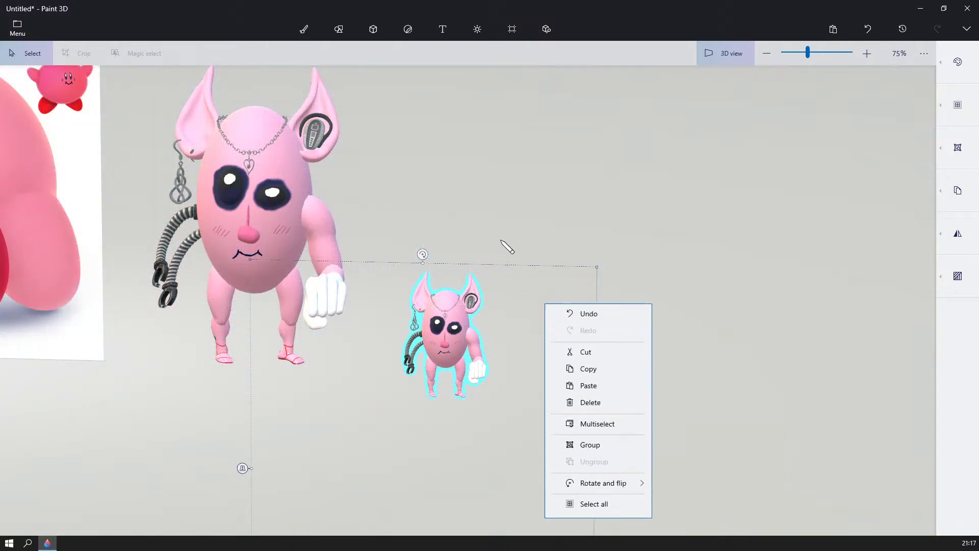
{"action": "left_click", "coordinate": [501, 240]}
{"action": "left_click", "coordinate": [477, 255]}
- Recolour both pointed ears of the small companion with the custom light yellow
{"action": "scroll", "coordinate": [393, 351], "scroll_direction": "up", "scroll_amount": 2}
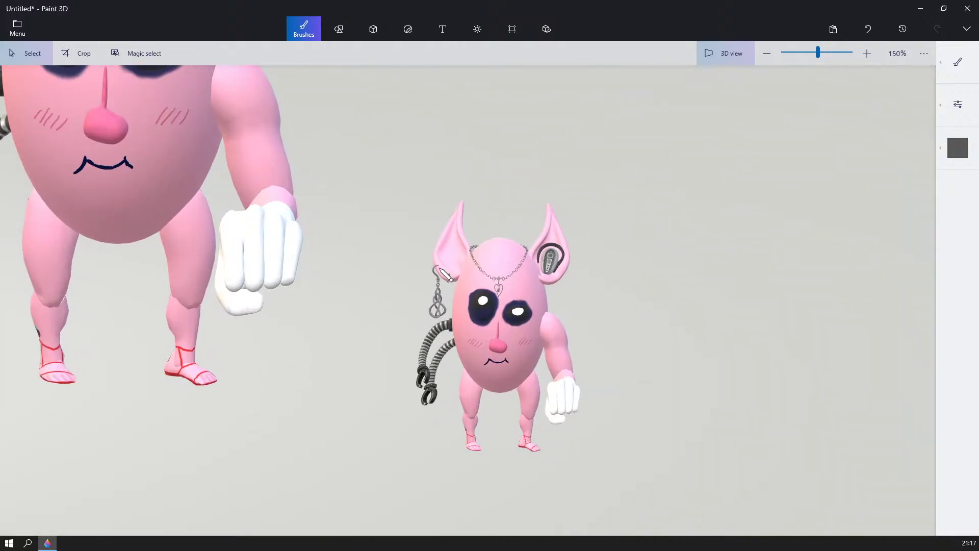
{"action": "left_click", "coordinate": [441, 257]}
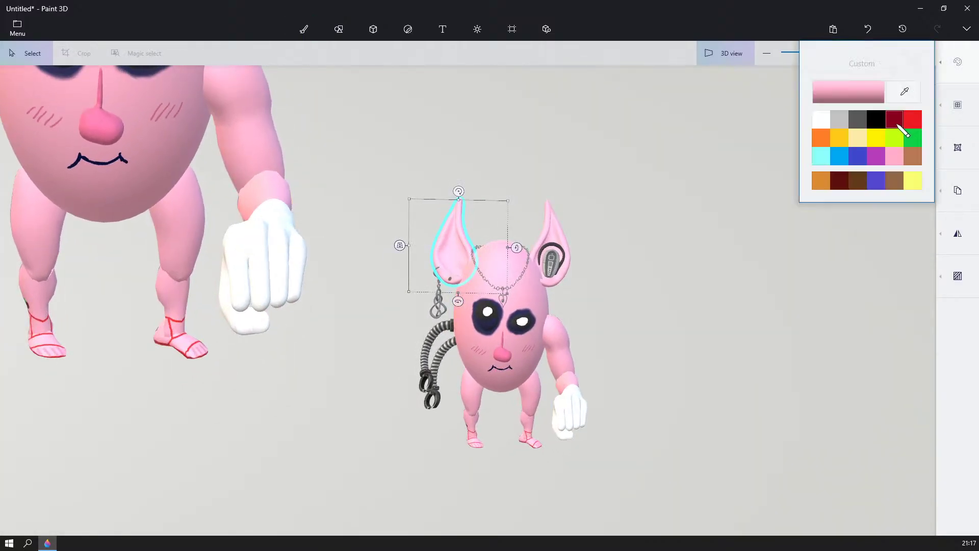
{"action": "left_click", "coordinate": [876, 137]}
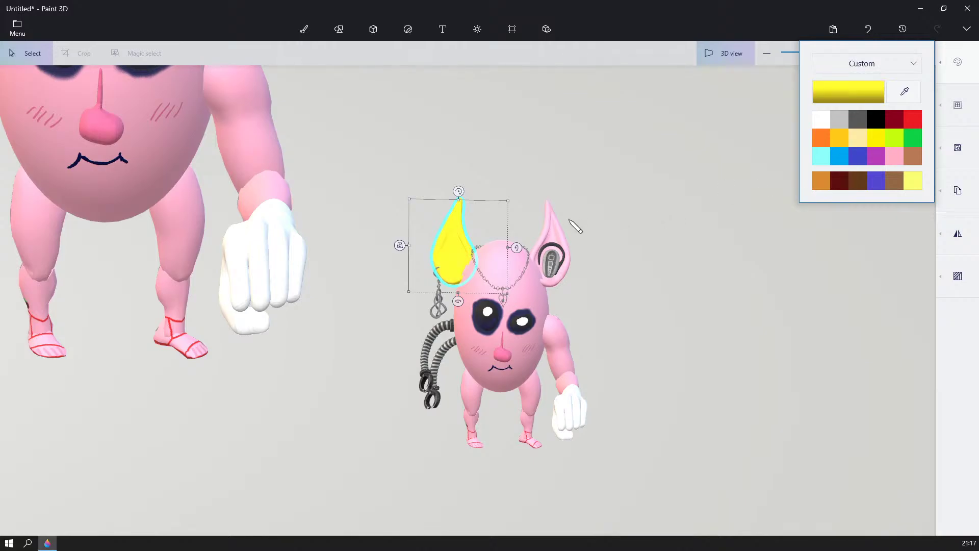
{"action": "left_click", "coordinate": [914, 181]}
{"action": "left_click", "coordinate": [548, 236]}
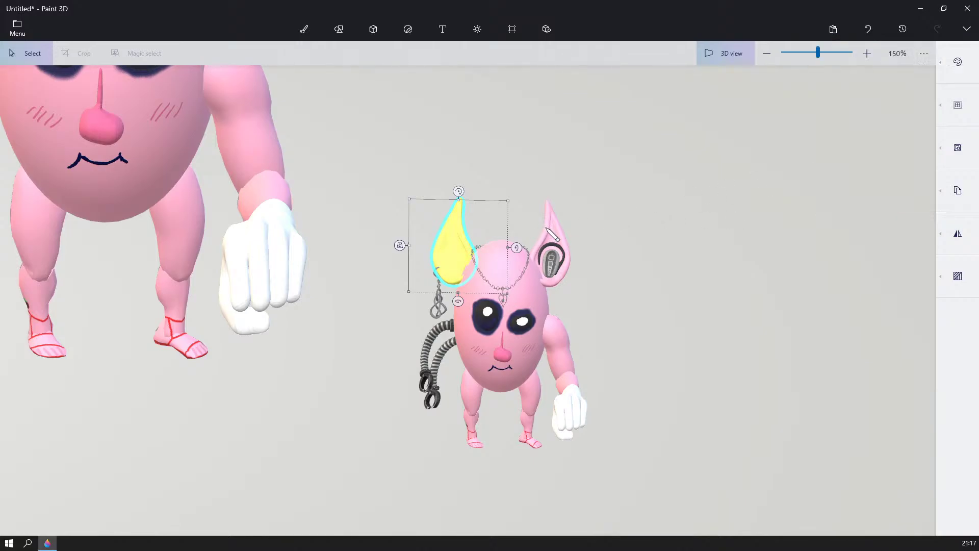
{"action": "left_click", "coordinate": [958, 62]}
{"action": "left_click", "coordinate": [913, 181]}
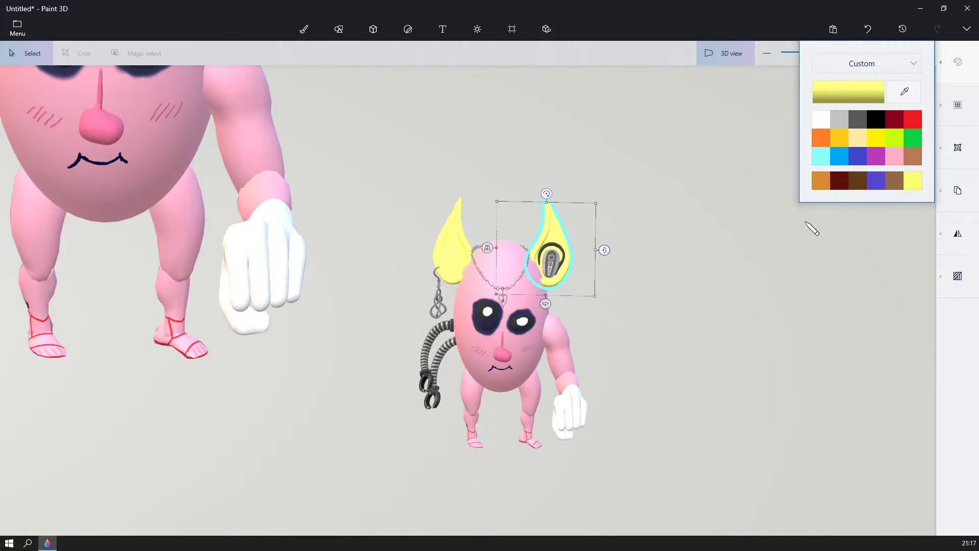
- Recolour the small companion's muscular gloved arm with the same custom light yellow
{"action": "left_click", "coordinate": [565, 347]}
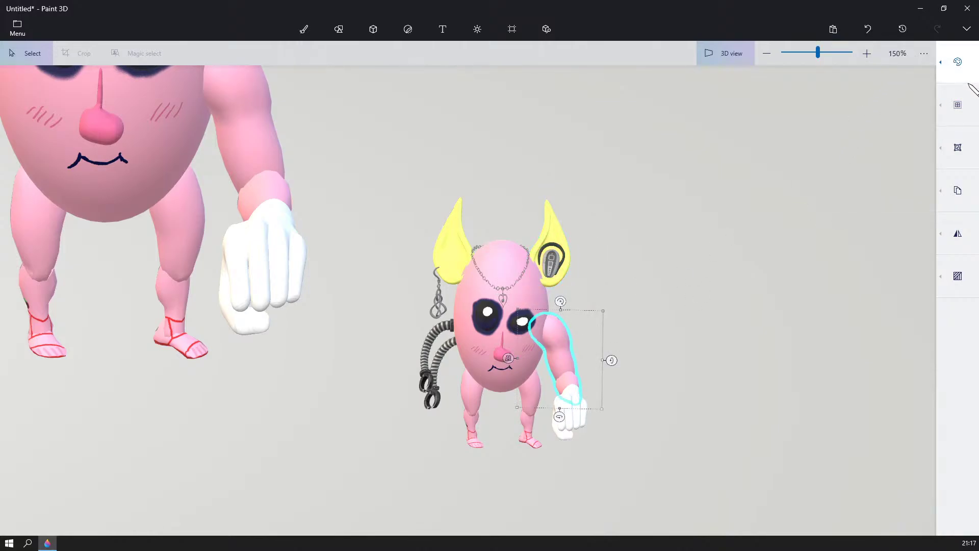
{"action": "left_click", "coordinate": [957, 62]}
{"action": "left_click", "coordinate": [913, 181]}
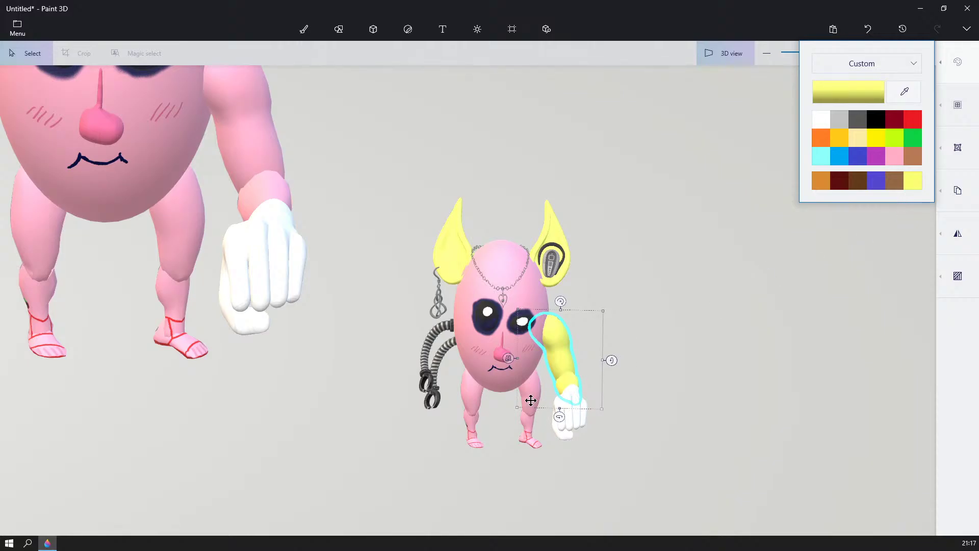
{"action": "scroll", "coordinate": [497, 381], "scroll_direction": "up", "scroll_amount": 5}
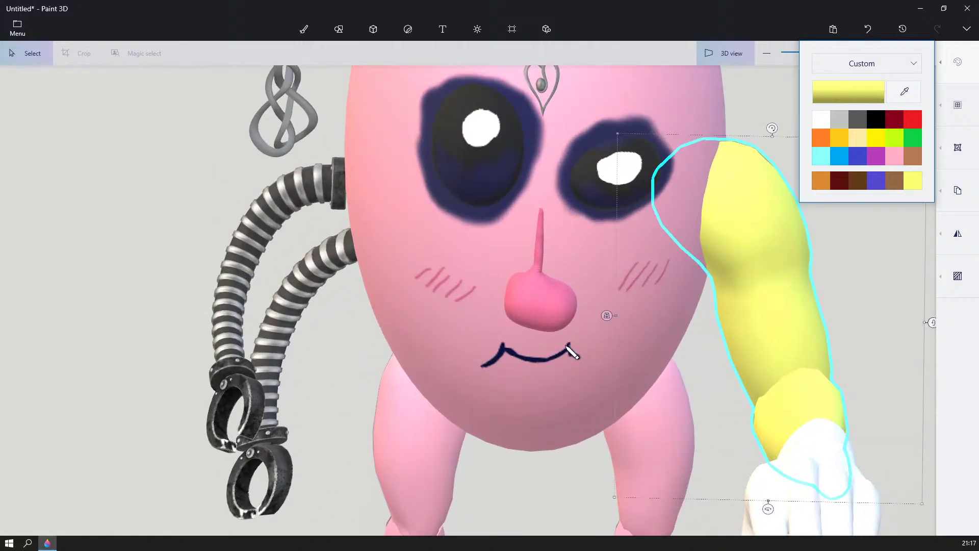
- Switch to the Fill brush and set its colour to the custom light yellow used on the small companion's ears
{"action": "scroll", "coordinate": [571, 352], "scroll_direction": "down", "scroll_amount": 5}
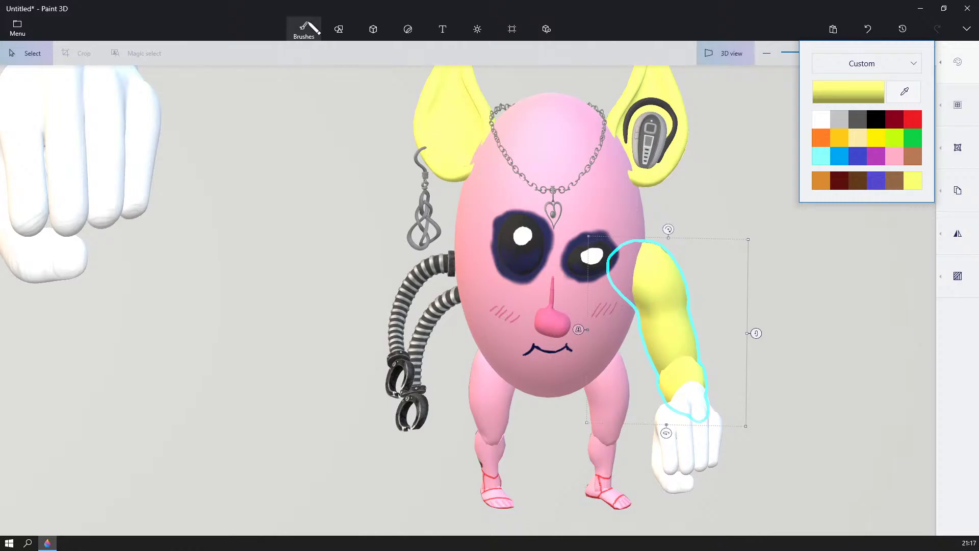
{"action": "left_click", "coordinate": [303, 28]}
{"action": "left_click", "coordinate": [946, 80]}
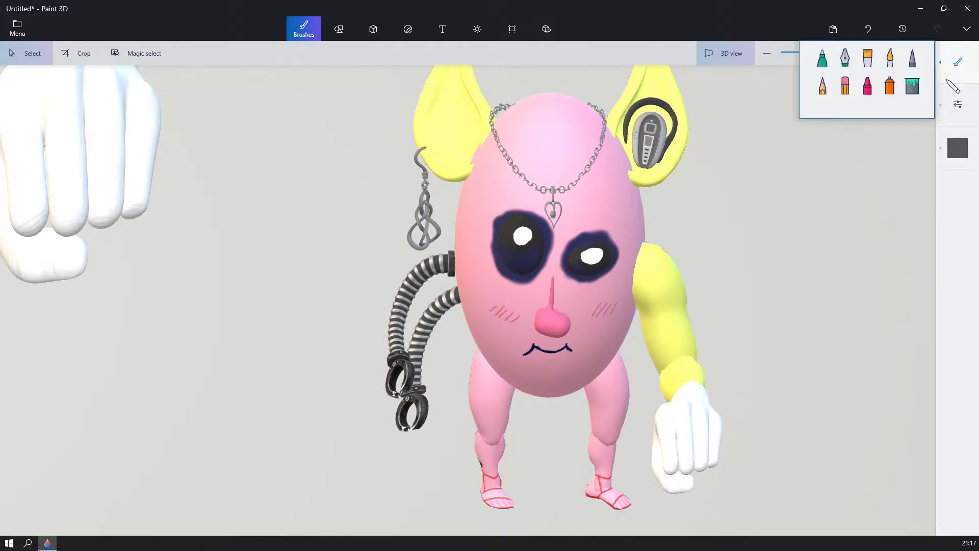
{"action": "left_click", "coordinate": [911, 86]}
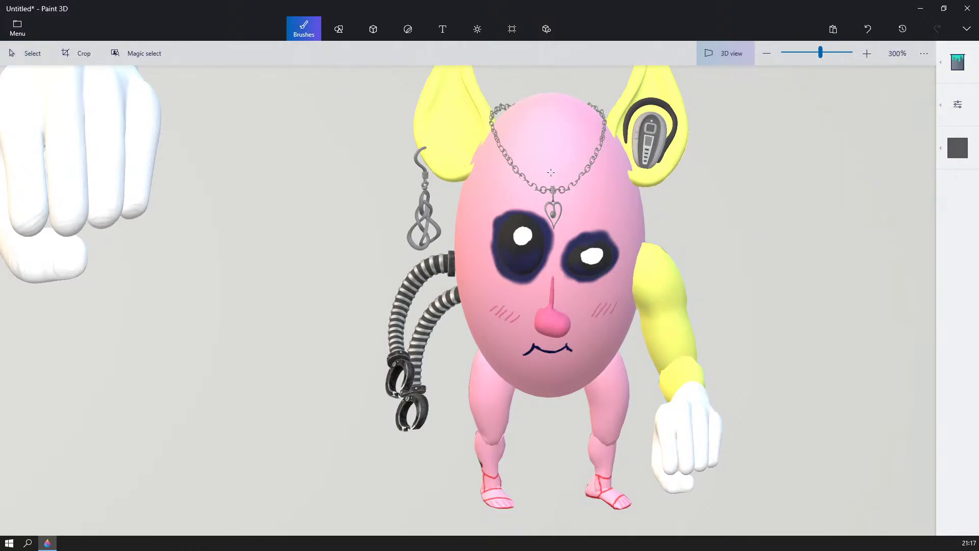
{"action": "scroll", "coordinate": [550, 173], "scroll_direction": "down", "scroll_amount": 5}
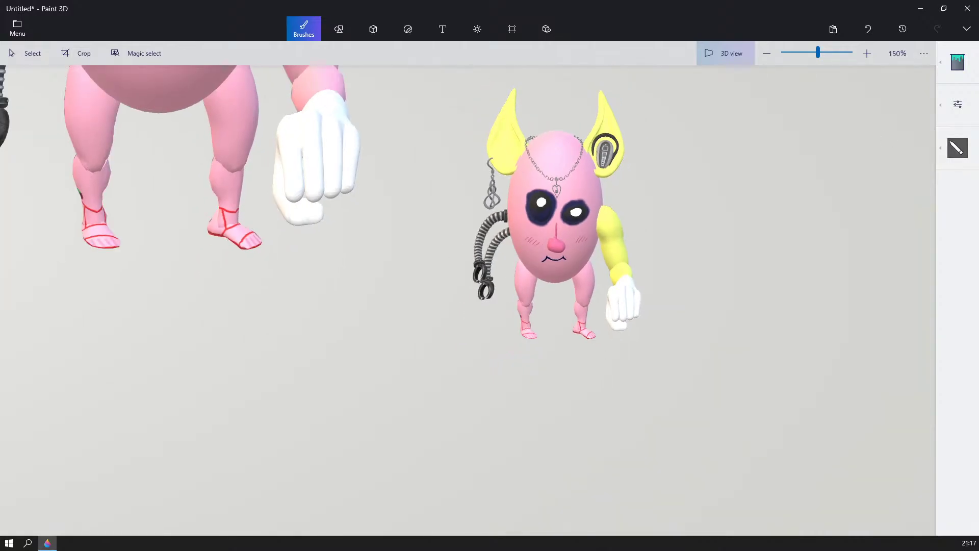
{"action": "left_click", "coordinate": [957, 147]}
{"action": "left_click", "coordinate": [905, 264]}
{"action": "scroll", "coordinate": [551, 159], "scroll_direction": "up", "scroll_amount": 6}
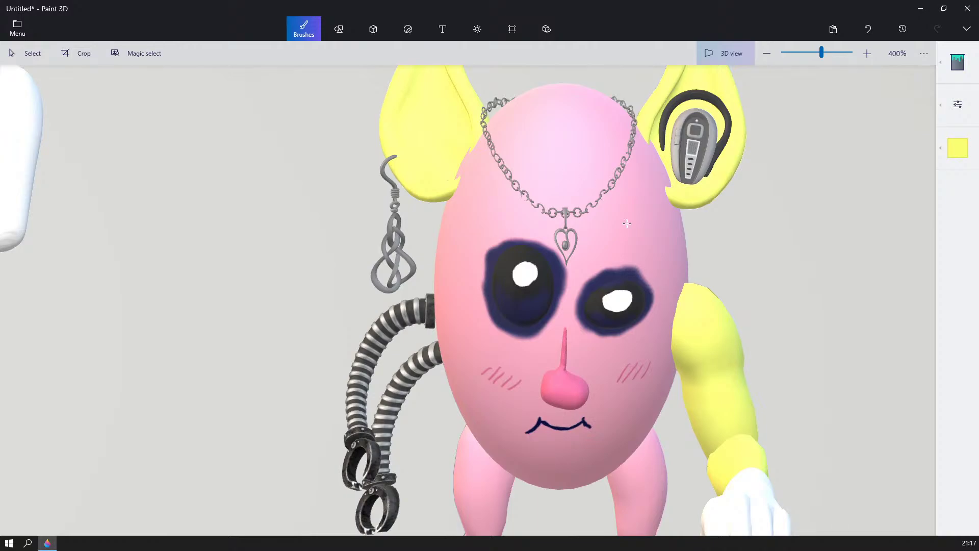
- Try to fill the small companion's pink body with light yellow at 37% tolerance
{"action": "left_click", "coordinate": [956, 72]}
{"action": "left_click", "coordinate": [955, 103]}
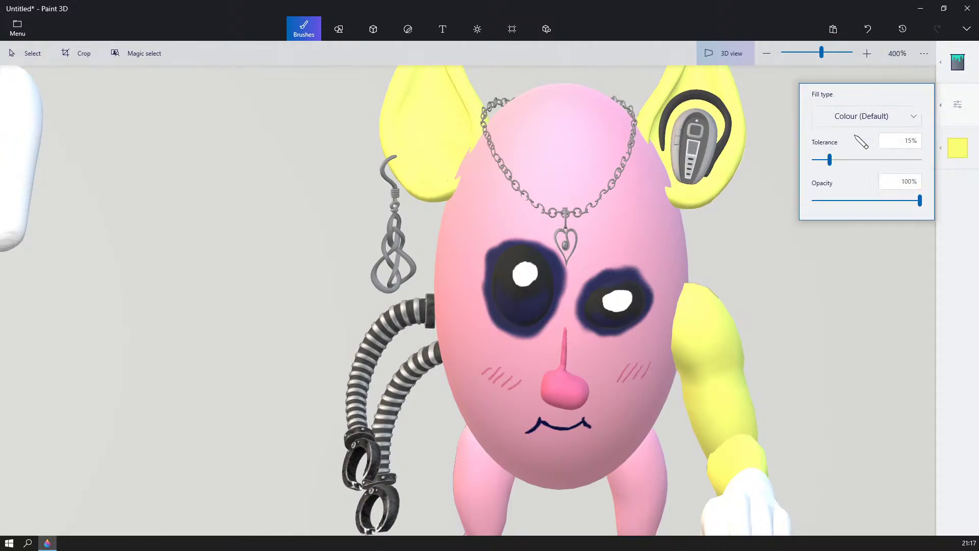
{"action": "left_click_drag", "start_coordinate": [843, 162], "coordinate": [852, 162]}
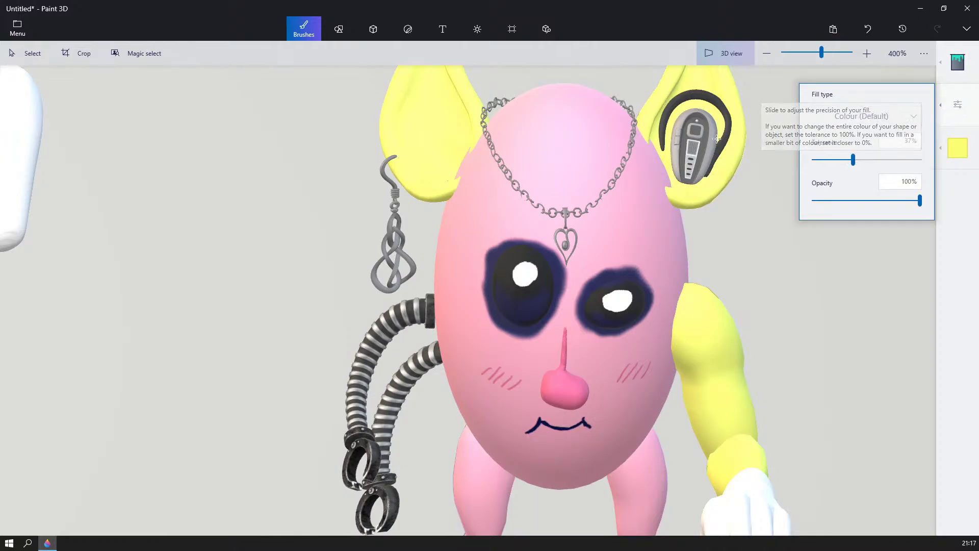
{"action": "left_click", "coordinate": [574, 135]}
- Paint a short light yellow Marker stroke on the small companion's forehead
{"action": "left_click", "coordinate": [956, 73]}
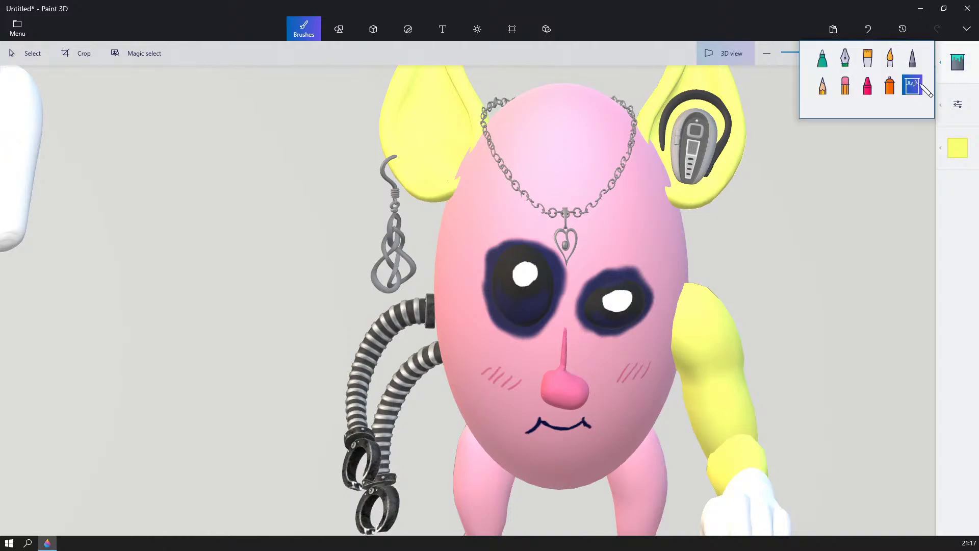
{"action": "left_click", "coordinate": [910, 62]}
{"action": "left_click", "coordinate": [828, 58]}
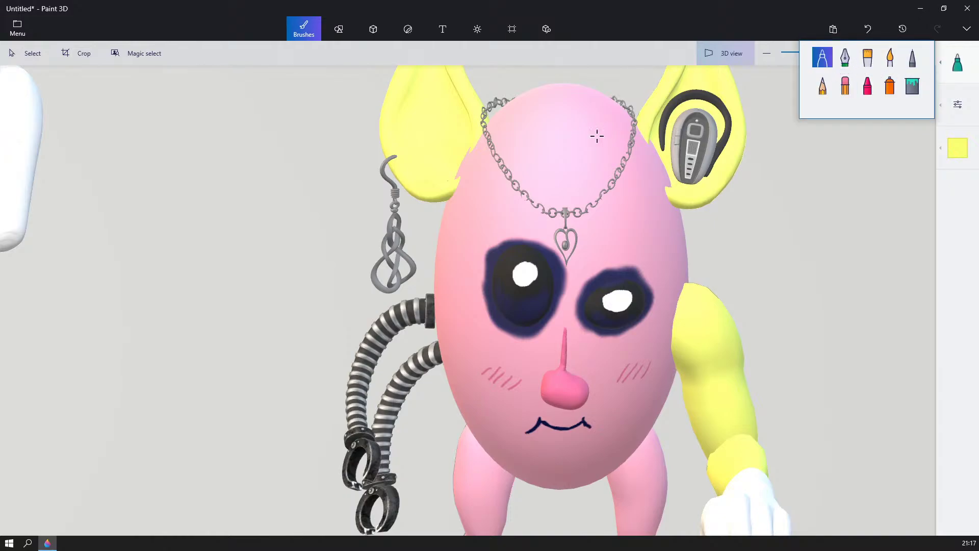
{"action": "left_click_drag", "start_coordinate": [591, 138], "coordinate": [572, 142]}
- Try filling the small companion's body with light yellow at 100% tolerance, and undo that fill
{"action": "left_click", "coordinate": [958, 62]}
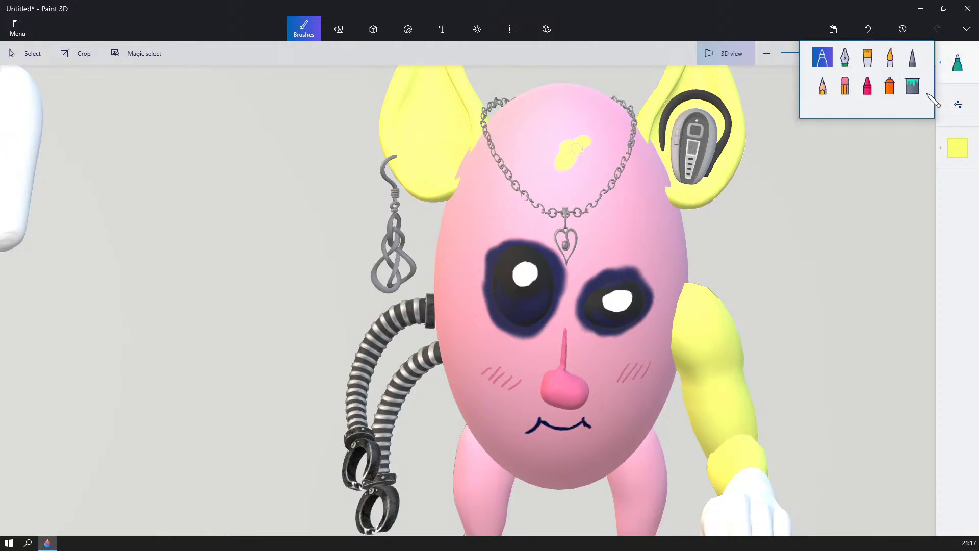
{"action": "left_click", "coordinate": [912, 83]}
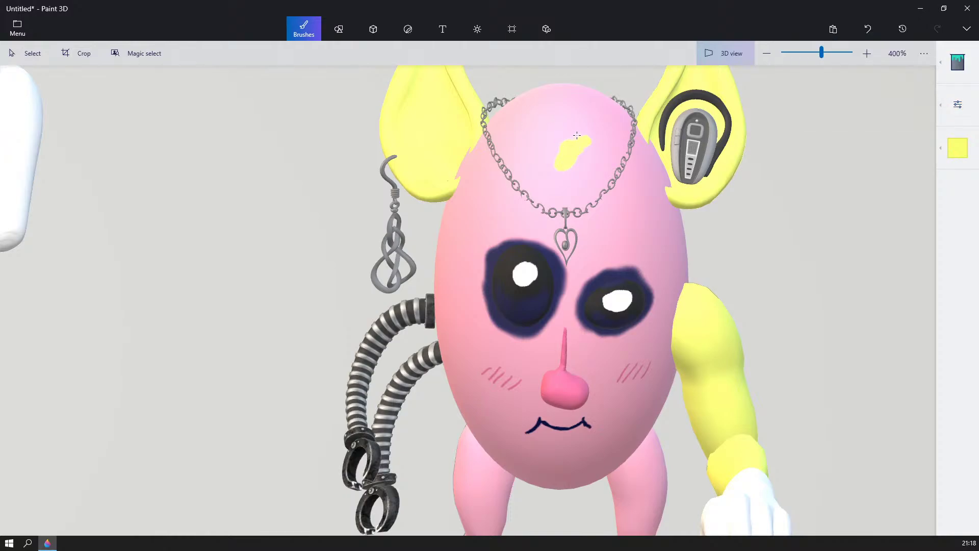
{"action": "left_click", "coordinate": [957, 104]}
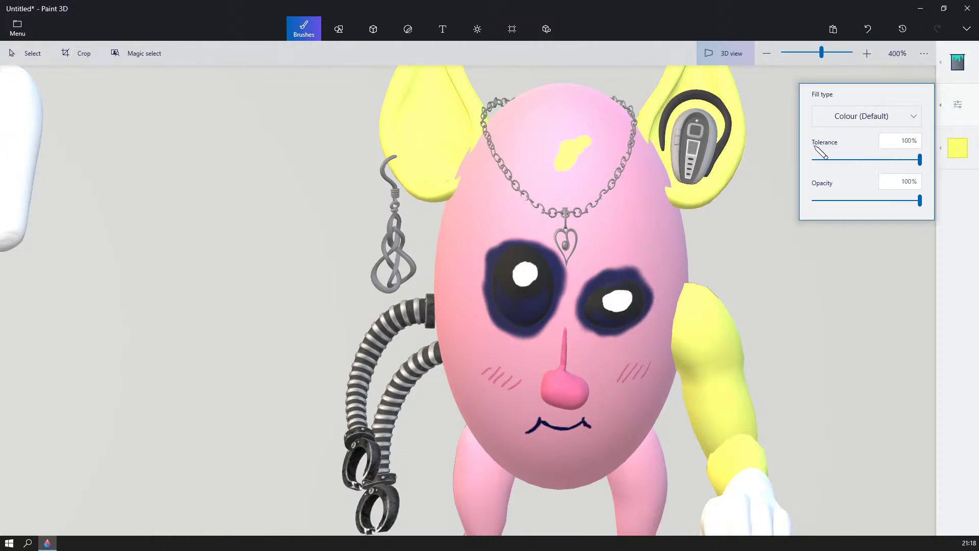
{"action": "left_click", "coordinate": [576, 121]}
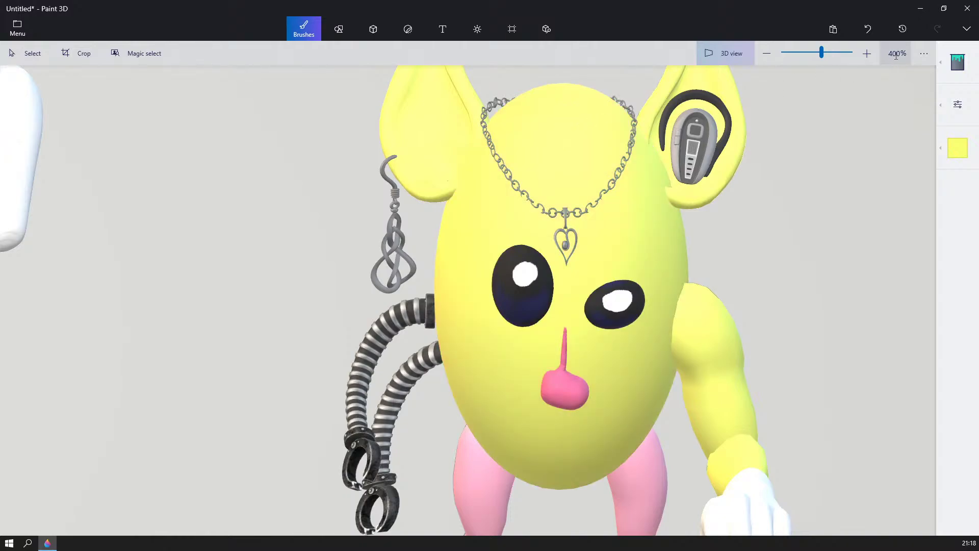
{"action": "left_click", "coordinate": [874, 34]}
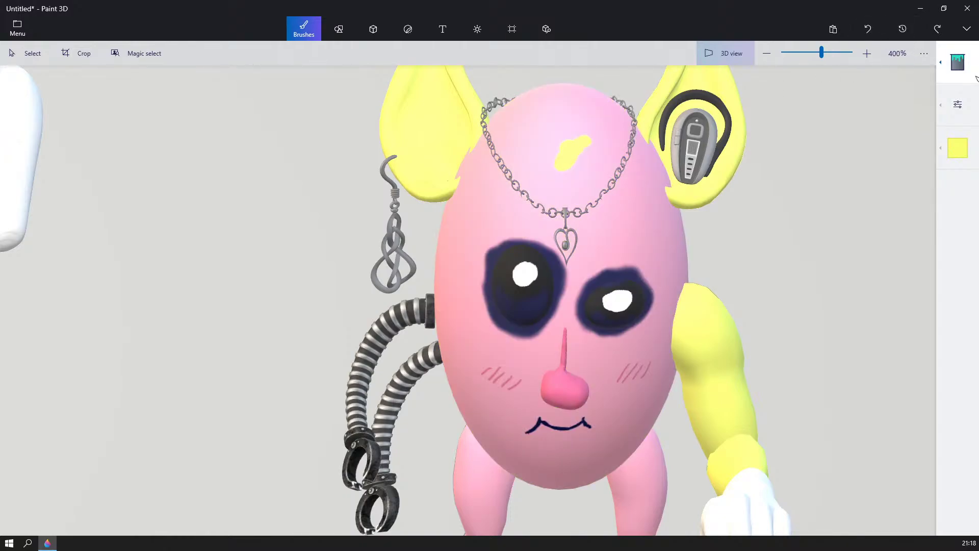
- Fill the small companion's body with light yellow at 77% tolerance, keeping the dark eye surrounds and mouth line
{"action": "left_click", "coordinate": [957, 62]}
{"action": "left_click", "coordinate": [957, 104]}
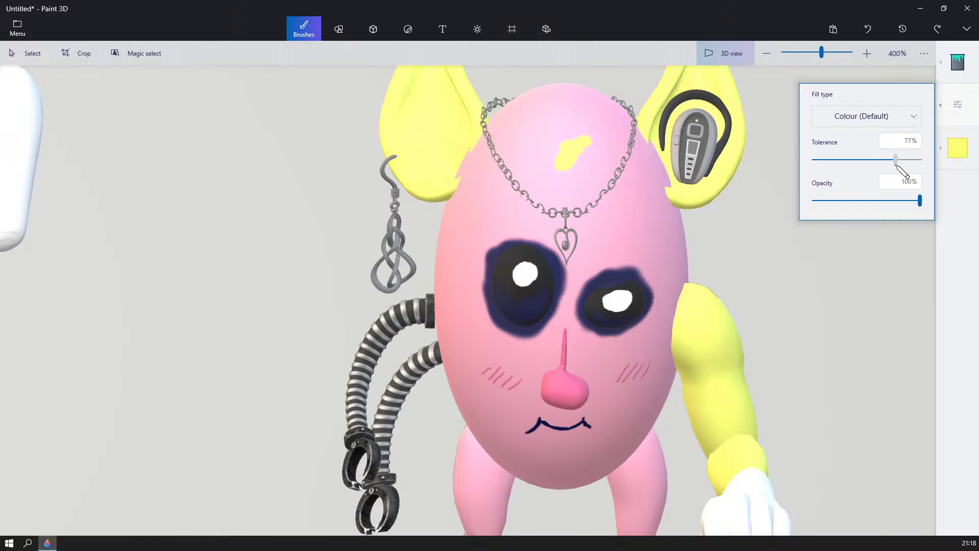
{"action": "left_click", "coordinate": [578, 145]}
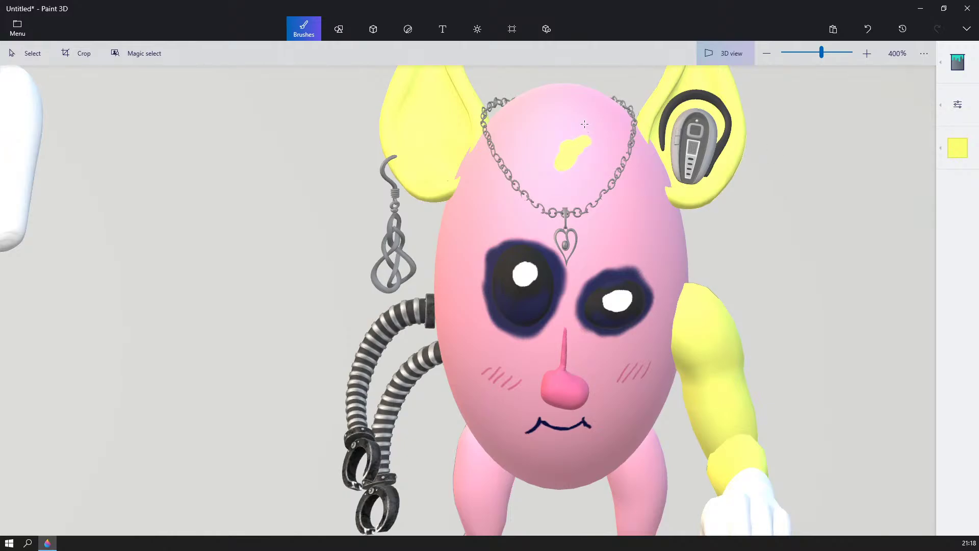
{"action": "scroll", "coordinate": [768, 123], "scroll_direction": "down", "scroll_amount": 3}
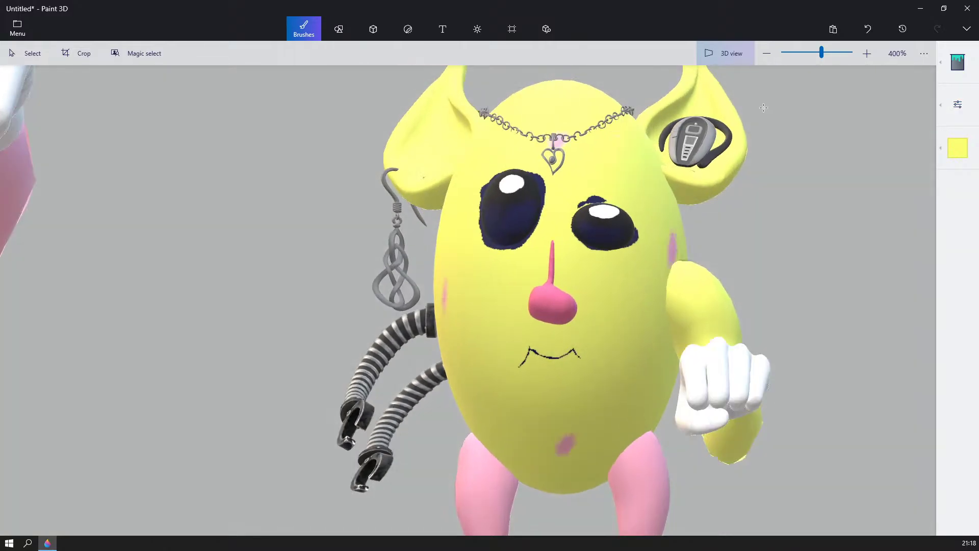
{"action": "scroll", "coordinate": [768, 122], "scroll_direction": "down", "scroll_amount": 2}
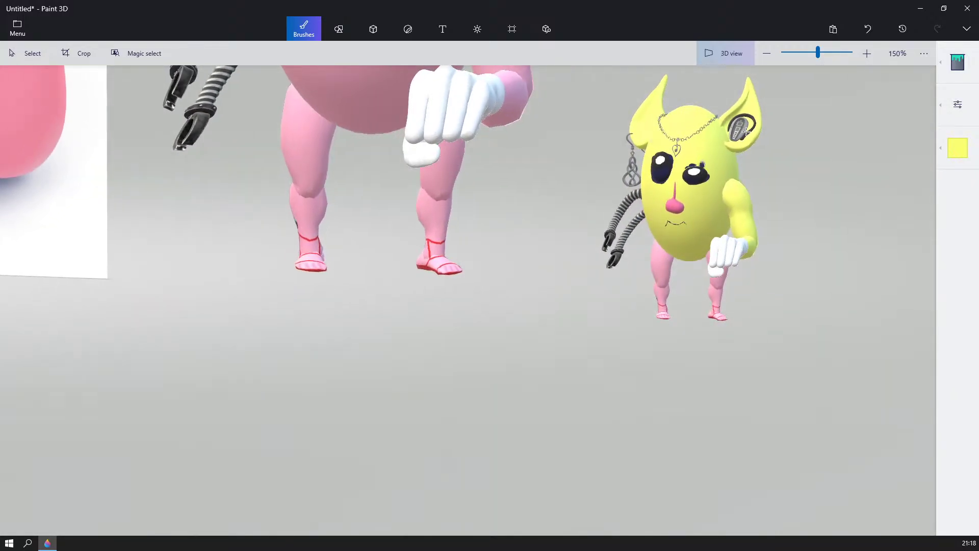
{"action": "mouse_move", "coordinate": [746, 131]}
{"action": "right_mouse_down"}
{"action": "mouse_move", "coordinate": [884, 135]}
{"action": "mouse_move", "coordinate": [754, 204]}
{"action": "mouse_move", "coordinate": [755, 129]}
{"action": "right_mouse_up"}
{"action": "scroll", "coordinate": [753, 274], "scroll_direction": "up", "scroll_amount": 8}
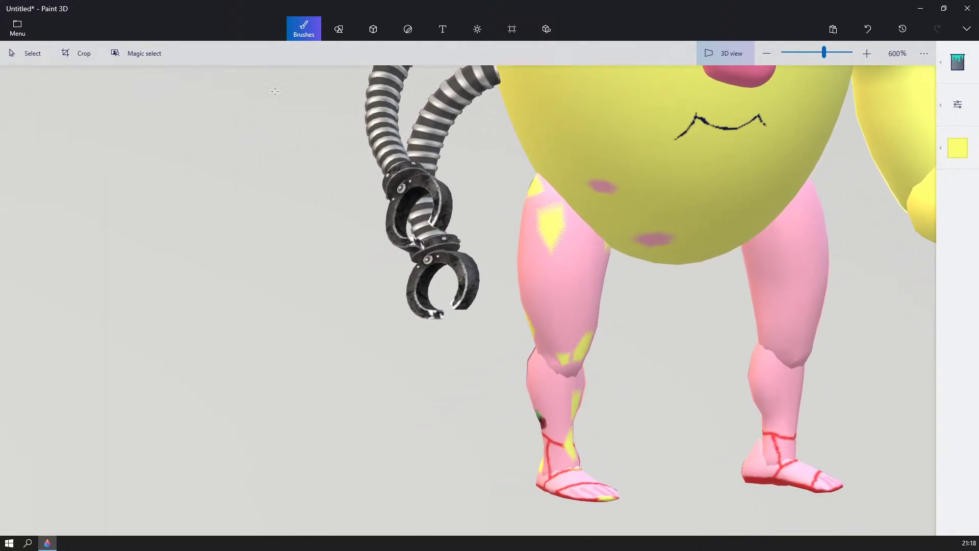
- Pull the overlapping pink copy off the small companion's leg on the robot-arm side and delete it
{"action": "left_click", "coordinate": [21, 55]}
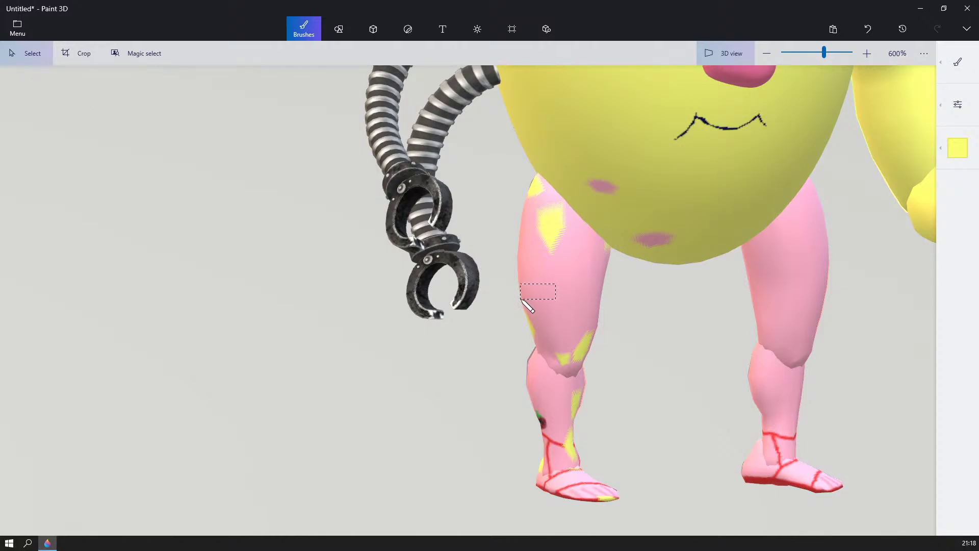
{"action": "left_click", "coordinate": [570, 296]}
{"action": "left_click_drag", "start_coordinate": [468, 308], "coordinate": [563, 285]}
{"action": "left_click", "coordinate": [582, 286]}
{"action": "left_click", "coordinate": [660, 313]}
{"action": "right_click_drag", "start_coordinate": [681, 319], "coordinate": [658, 323]}
{"action": "middle_click_drag", "start_coordinate": [454, 327], "coordinate": [564, 236]}
{"action": "scroll", "coordinate": [571, 243], "scroll_direction": "down", "scroll_amount": 8}
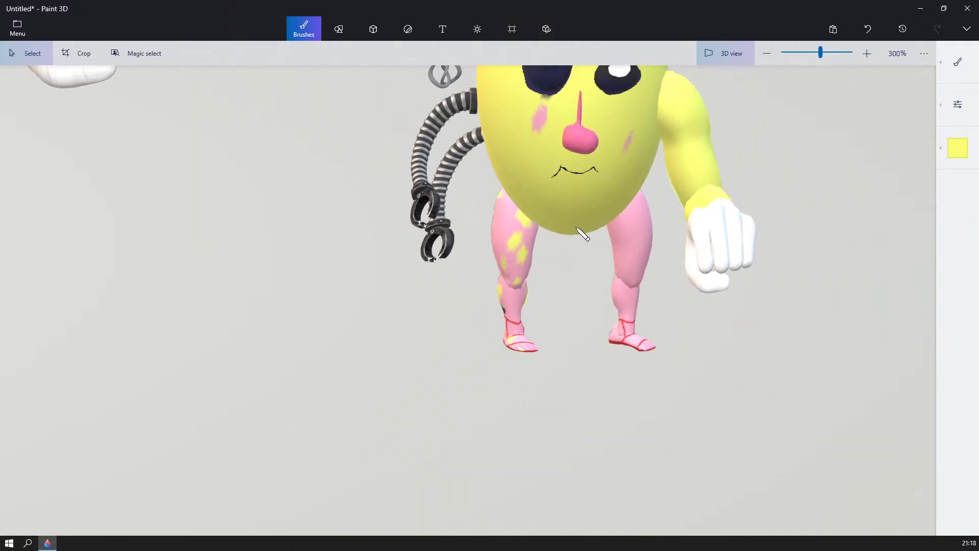
{"action": "left_click", "coordinate": [564, 282]}
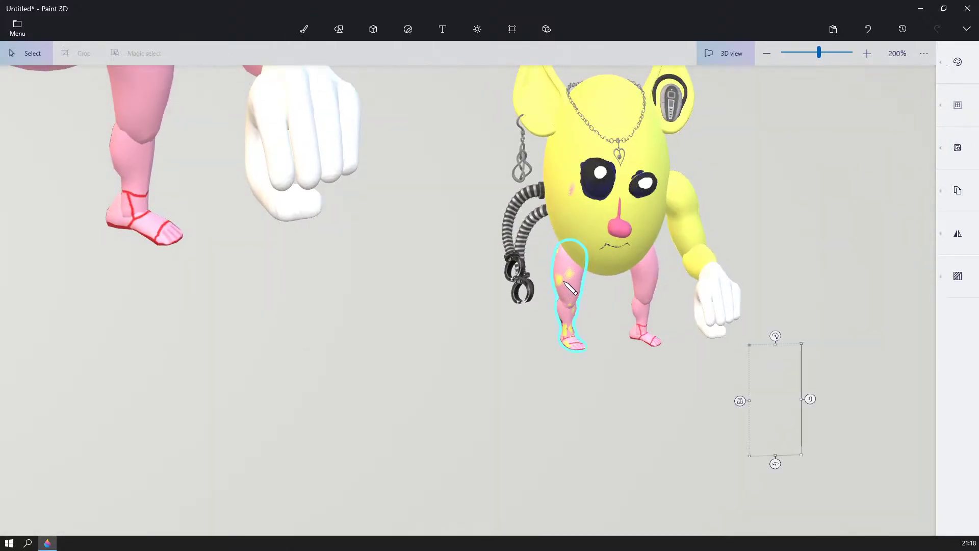
{"action": "right_click_drag", "start_coordinate": [616, 301], "coordinate": [592, 297]}
{"action": "left_click_drag", "start_coordinate": [579, 285], "coordinate": [433, 288]}
{"action": "key", "text": "Delete"}
- Pull the overlapping duplicate off the small companion's other leg, on the gloved-arm side, and delete it
{"action": "left_click", "coordinate": [653, 288]}
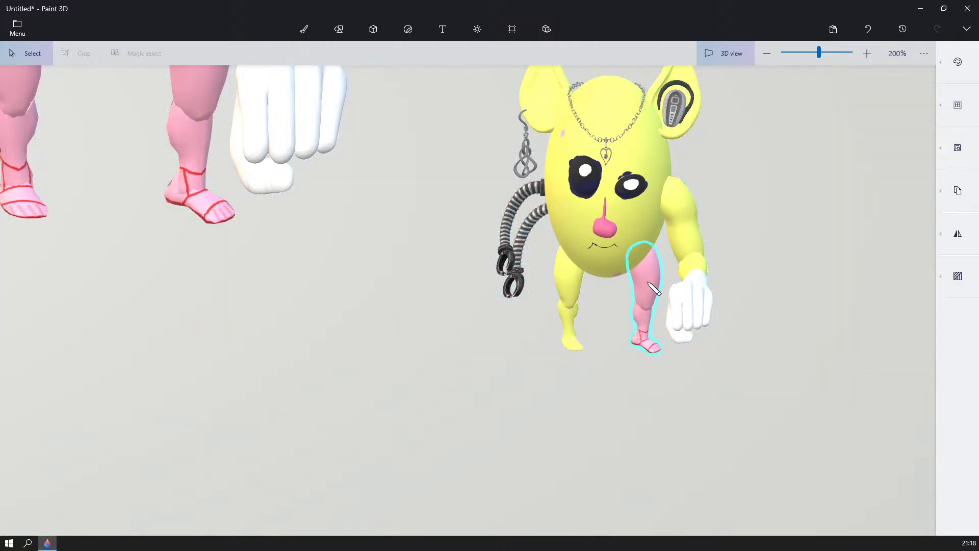
{"action": "right_click_drag", "start_coordinate": [678, 268], "coordinate": [717, 265]}
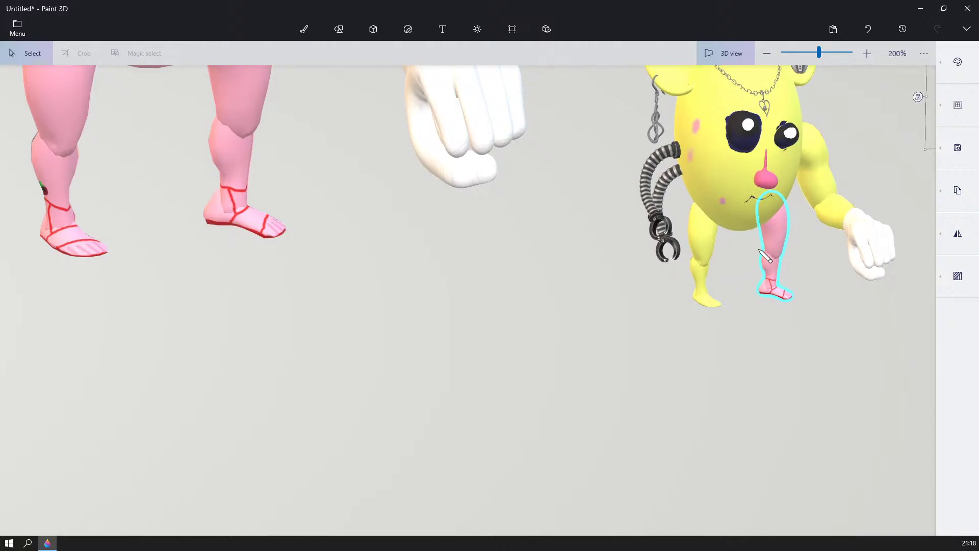
{"action": "left_click", "coordinate": [806, 254]}
{"action": "mouse_move", "coordinate": [806, 254]}
{"action": "right_mouse_down"}
{"action": "mouse_move", "coordinate": [713, 265]}
{"action": "mouse_move", "coordinate": [775, 266]}
{"action": "mouse_move", "coordinate": [737, 236]}
{"action": "mouse_move", "coordinate": [749, 194]}
{"action": "right_mouse_up"}
{"action": "left_click", "coordinate": [715, 281]}
{"action": "scroll", "coordinate": [717, 284], "scroll_direction": "up", "scroll_amount": 1}
{"action": "scroll", "coordinate": [717, 284], "scroll_direction": "up", "scroll_amount": 1}
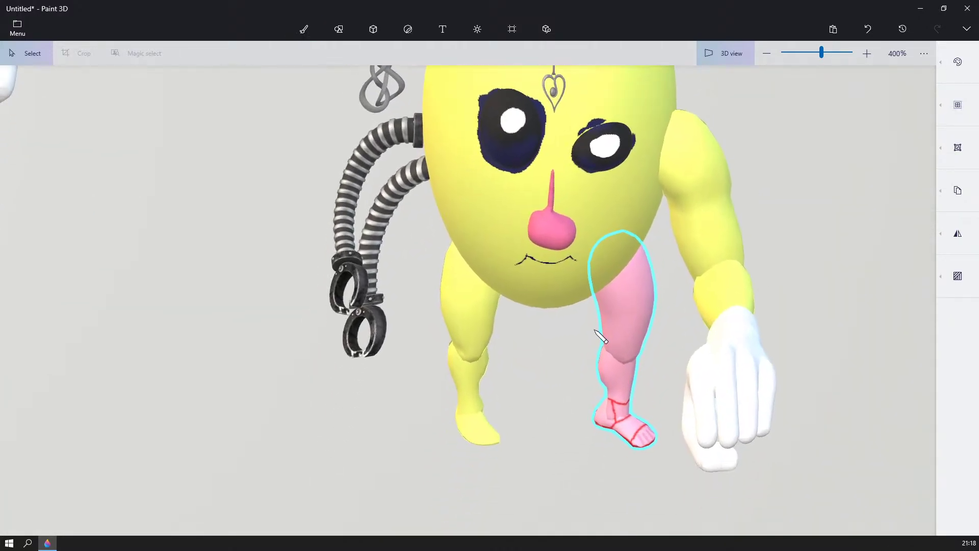
{"action": "left_click", "coordinate": [594, 330]}
{"action": "left_click", "coordinate": [650, 302]}
{"action": "right_click_drag", "start_coordinate": [831, 255], "coordinate": [804, 246]}
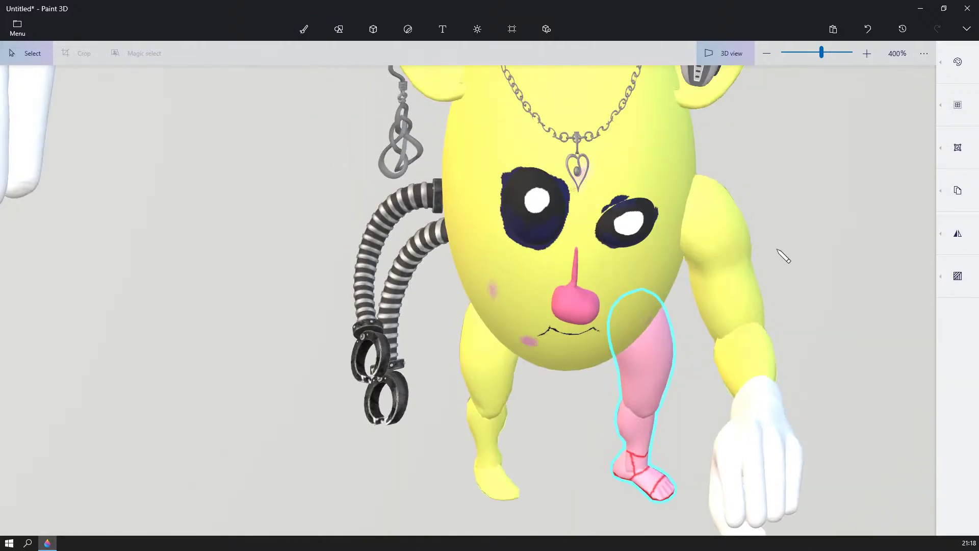
{"action": "scroll", "coordinate": [775, 247], "scroll_direction": "up", "scroll_amount": 2}
{"action": "middle_click_drag", "start_coordinate": [774, 242], "coordinate": [795, 108]}
{"action": "scroll", "coordinate": [678, 251], "scroll_direction": "down", "scroll_amount": 4}
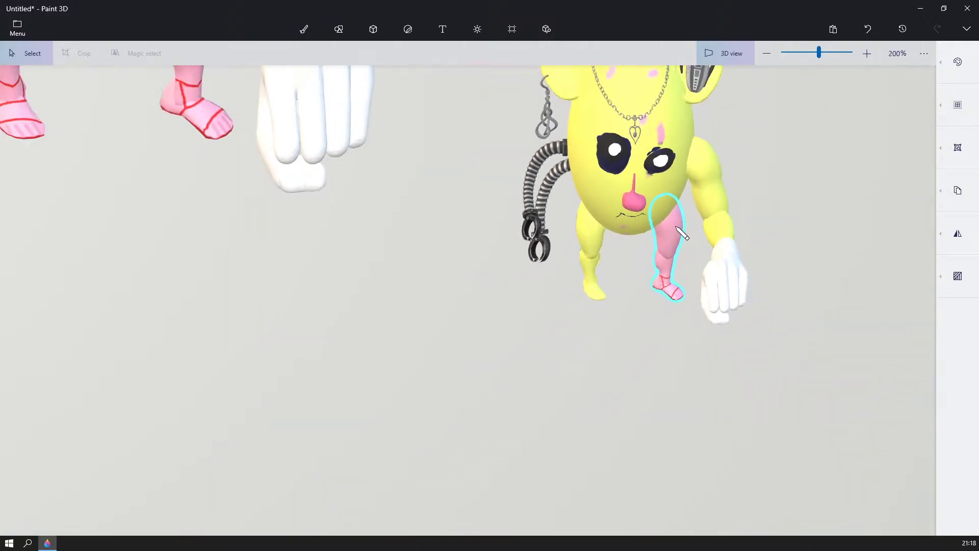
{"action": "key", "text": "b"}
{"action": "left_click", "coordinate": [668, 238]}
{"action": "scroll", "coordinate": [775, 181], "scroll_direction": "down", "scroll_amount": 3}
{"action": "right_click_drag", "start_coordinate": [774, 176], "coordinate": [756, 221]}
{"action": "scroll", "coordinate": [742, 229], "scroll_direction": "down", "scroll_amount": 1}
{"action": "scroll", "coordinate": [755, 221], "scroll_direction": "up", "scroll_amount": 1}
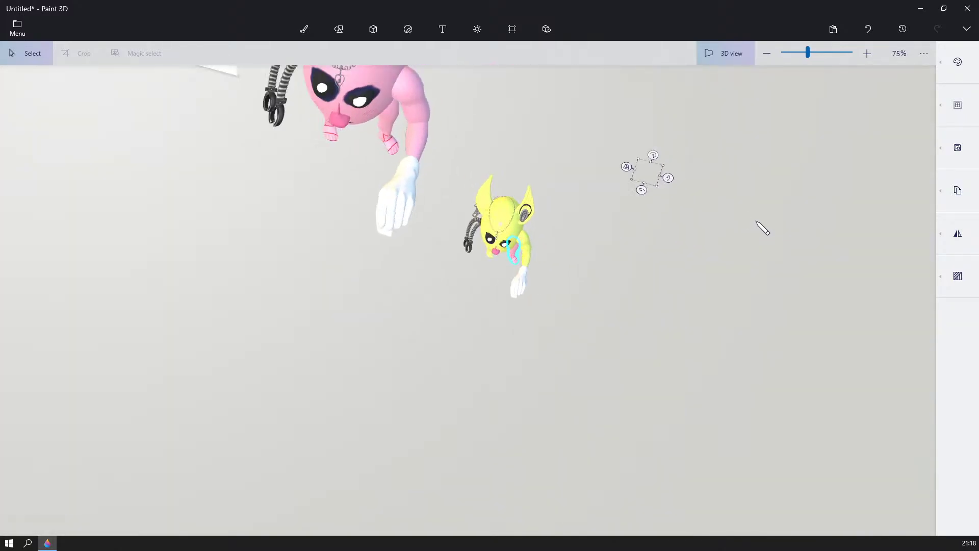
{"action": "scroll", "coordinate": [755, 221], "scroll_direction": "up", "scroll_amount": 2}
{"action": "middle_click_drag", "start_coordinate": [372, 249], "coordinate": [462, 278]}
{"action": "left_click_drag", "start_coordinate": [647, 142], "coordinate": [713, 149]}
{"action": "key", "text": "Delete"}
- Fill the small companion's remaining pink leg and its sandalled foot with the custom light yellow
{"action": "right_click_drag", "start_coordinate": [373, 348], "coordinate": [396, 321]}
{"action": "scroll", "coordinate": [395, 321], "scroll_direction": "up", "scroll_amount": 2}
{"action": "scroll", "coordinate": [550, 261], "scroll_direction": "up", "scroll_amount": 1}
{"action": "middle_click_drag", "start_coordinate": [580, 268], "coordinate": [578, 359]}
{"action": "scroll", "coordinate": [571, 344], "scroll_direction": "up", "scroll_amount": 1}
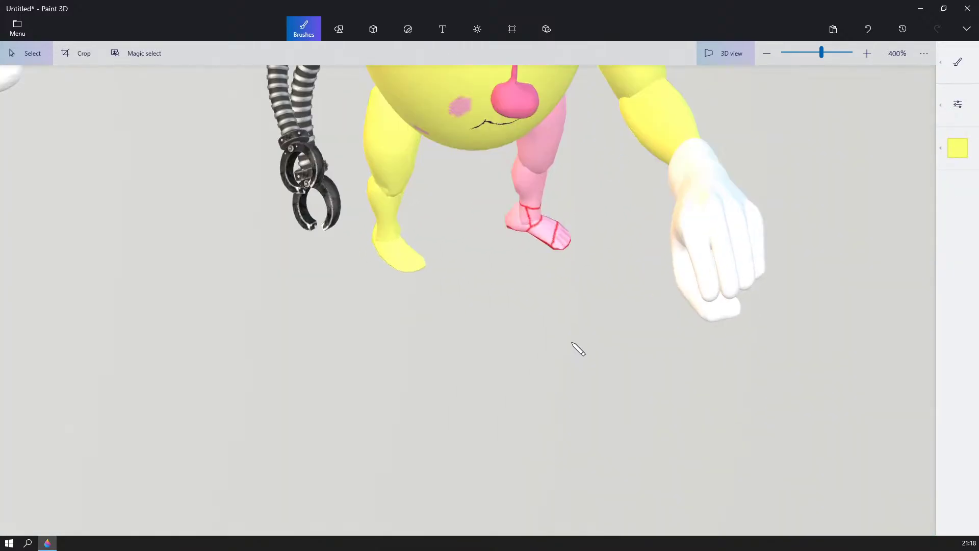
{"action": "scroll", "coordinate": [607, 336], "scroll_direction": "up", "scroll_amount": 2}
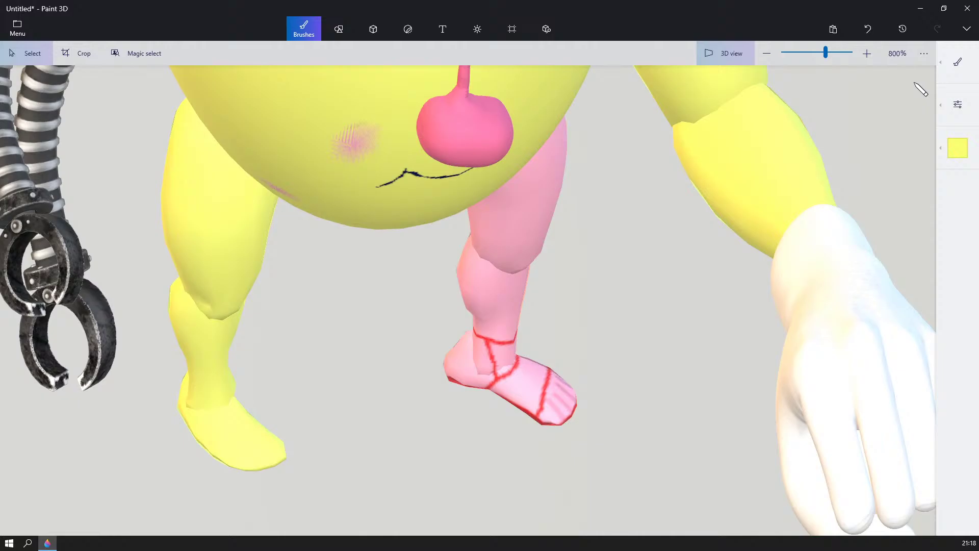
{"action": "left_click", "coordinate": [957, 62]}
{"action": "left_click", "coordinate": [912, 86]}
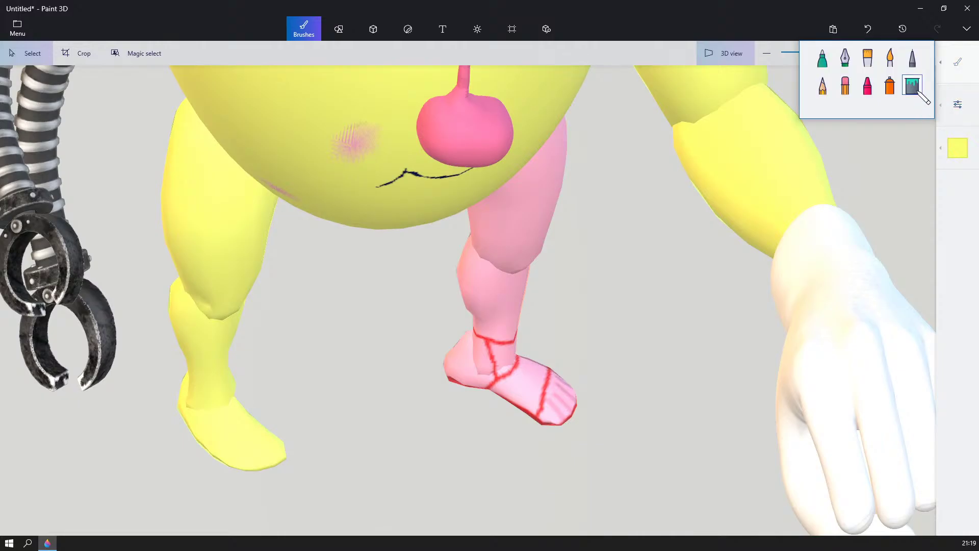
{"action": "left_click", "coordinate": [518, 248]}
- Select the overlapping duplicate of the large pink character's leg on the robot-arm side and delete it
{"action": "scroll", "coordinate": [615, 245], "scroll_direction": "down", "scroll_amount": 3}
{"action": "scroll", "coordinate": [591, 177], "scroll_direction": "down", "scroll_amount": 5}
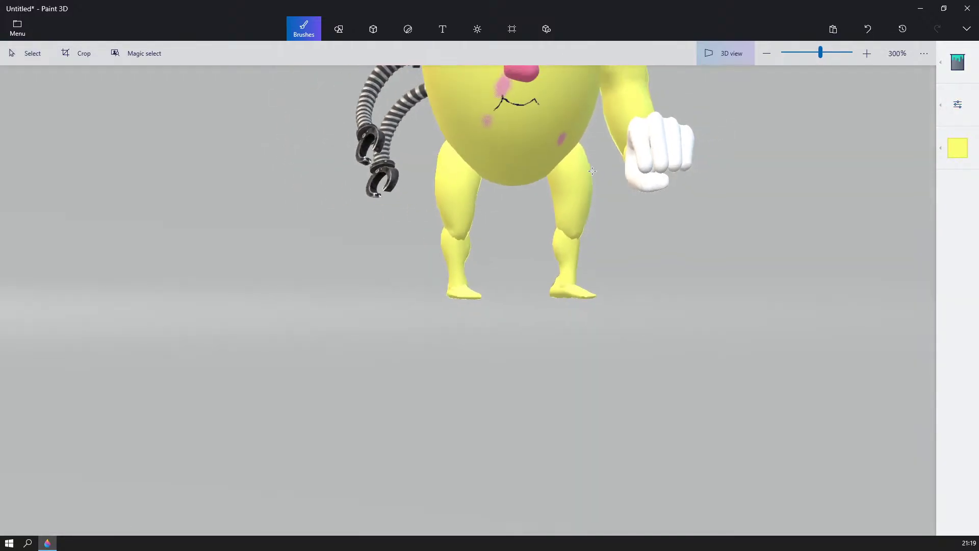
{"action": "right_click_drag", "start_coordinate": [691, 211], "coordinate": [673, 360]}
{"action": "scroll", "coordinate": [717, 228], "scroll_direction": "down", "scroll_amount": 1}
{"action": "scroll", "coordinate": [717, 228], "scroll_direction": "down", "scroll_amount": 2}
{"action": "scroll", "coordinate": [673, 360], "scroll_direction": "up", "scroll_amount": 5}
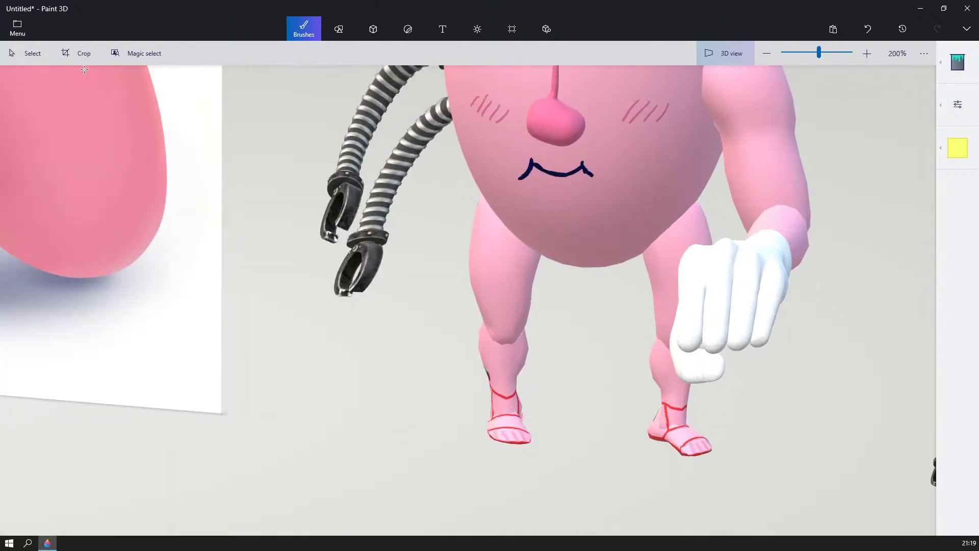
{"action": "left_click", "coordinate": [31, 54]}
{"action": "left_click", "coordinate": [489, 276]}
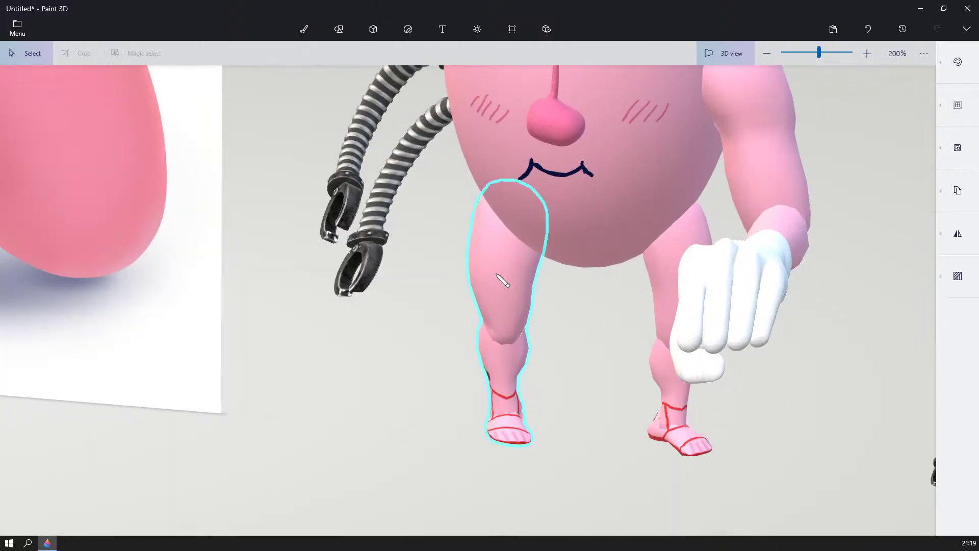
{"action": "right_click_drag", "start_coordinate": [544, 295], "coordinate": [574, 321]}
{"action": "scroll", "coordinate": [581, 328], "scroll_direction": "down", "scroll_amount": 7}
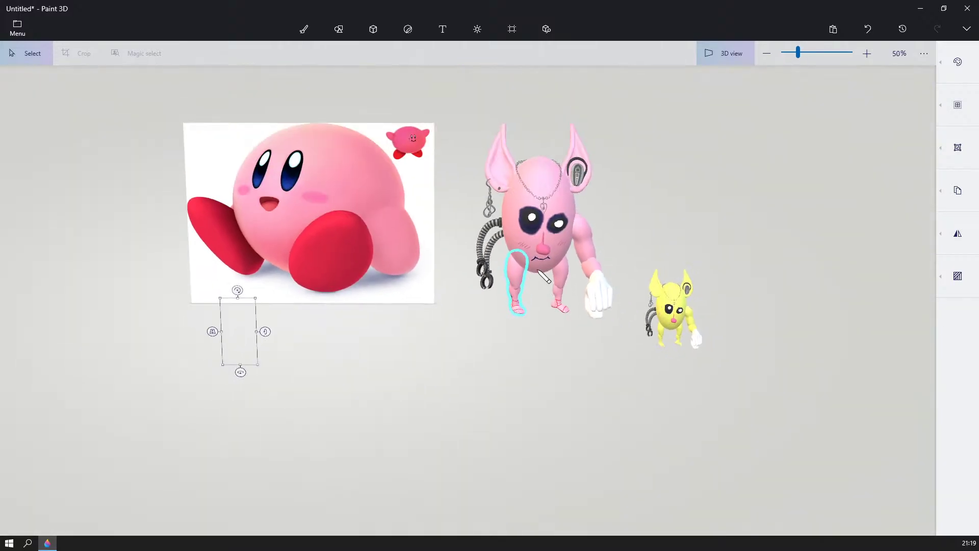
{"action": "left_click_drag", "start_coordinate": [230, 328], "coordinate": [185, 342]}
{"action": "key", "text": "Delete"}
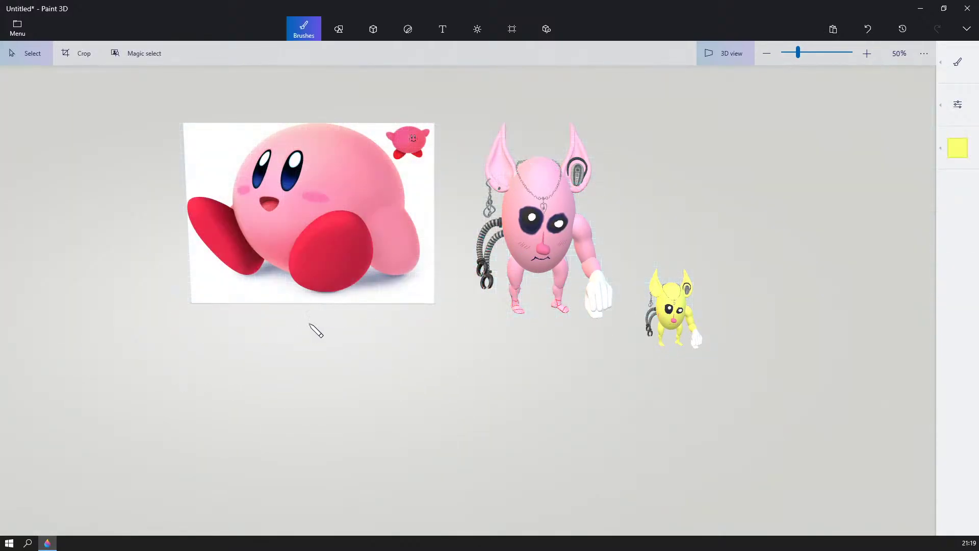
- Select the overlapping duplicate of the large pink character's other leg, on the gloved-arm side, and delete it
{"action": "scroll", "coordinate": [558, 298], "scroll_direction": "up", "scroll_amount": 2}
{"action": "left_click", "coordinate": [569, 288]}
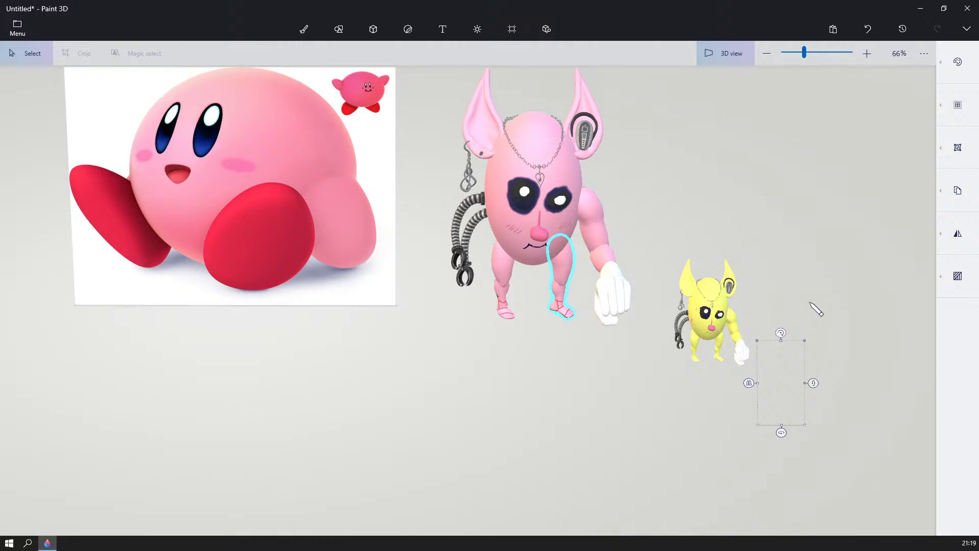
{"action": "left_click_drag", "start_coordinate": [816, 309], "coordinate": [639, 374]}
{"action": "left_click_drag", "start_coordinate": [591, 353], "coordinate": [701, 338]}
{"action": "key", "text": "Delete"}
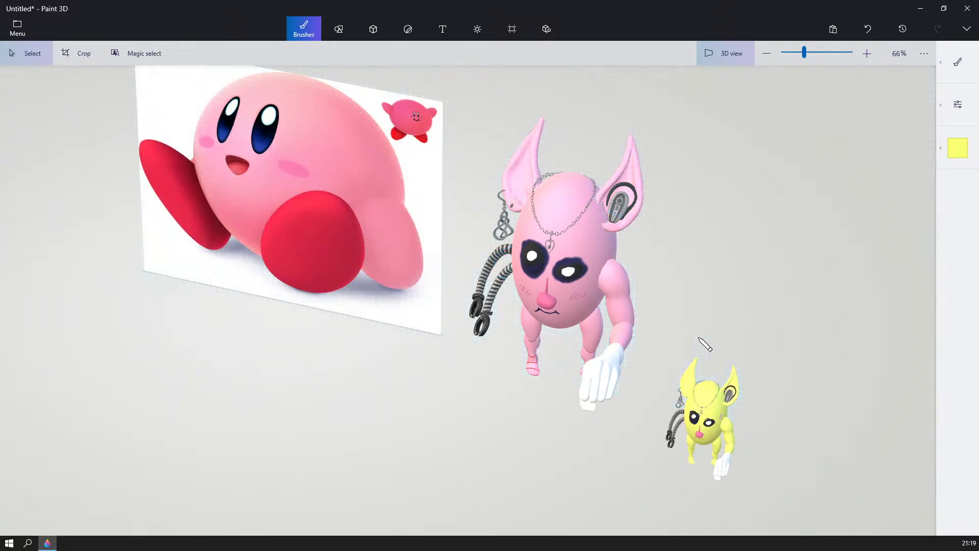
- Select the entire small companion and move it backward in depth, closer to the large pink character
{"action": "scroll", "coordinate": [700, 337], "scroll_direction": "down", "scroll_amount": 2}
{"action": "right_click_drag", "start_coordinate": [700, 337], "coordinate": [740, 284]}
{"action": "scroll", "coordinate": [740, 284], "scroll_direction": "up", "scroll_amount": 1}
{"action": "middle_click_drag", "start_coordinate": [684, 277], "coordinate": [567, 143]}
{"action": "scroll", "coordinate": [563, 192], "scroll_direction": "up", "scroll_amount": 1}
{"action": "mouse_move", "coordinate": [566, 212]}
{"action": "middle_mouse_down"}
{"action": "mouse_move", "coordinate": [618, 94]}
{"action": "mouse_move", "coordinate": [583, 203]}
{"action": "middle_mouse_up"}
{"action": "scroll", "coordinate": [583, 204], "scroll_direction": "up", "scroll_amount": 1}
{"action": "left_click_drag", "start_coordinate": [778, 251], "coordinate": [531, 478]}
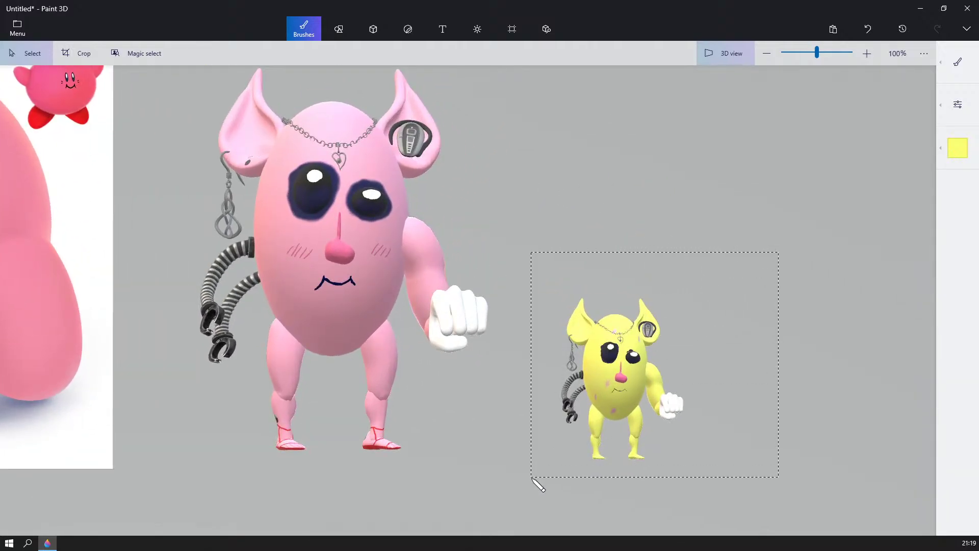
{"action": "right_click_drag", "start_coordinate": [732, 119], "coordinate": [635, 203]}
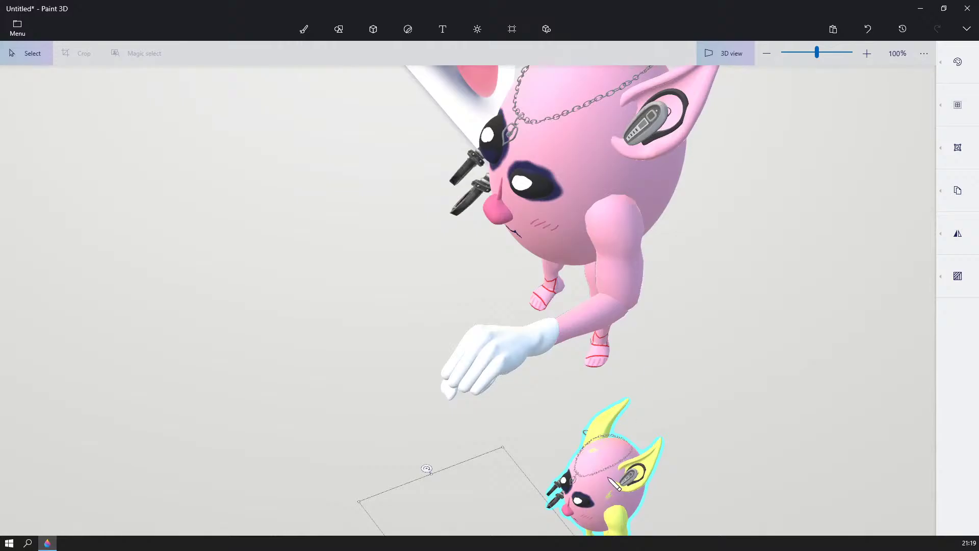
{"action": "right_click_drag", "start_coordinate": [620, 469], "coordinate": [634, 365]}
{"action": "scroll", "coordinate": [638, 360], "scroll_direction": "down", "scroll_amount": 2}
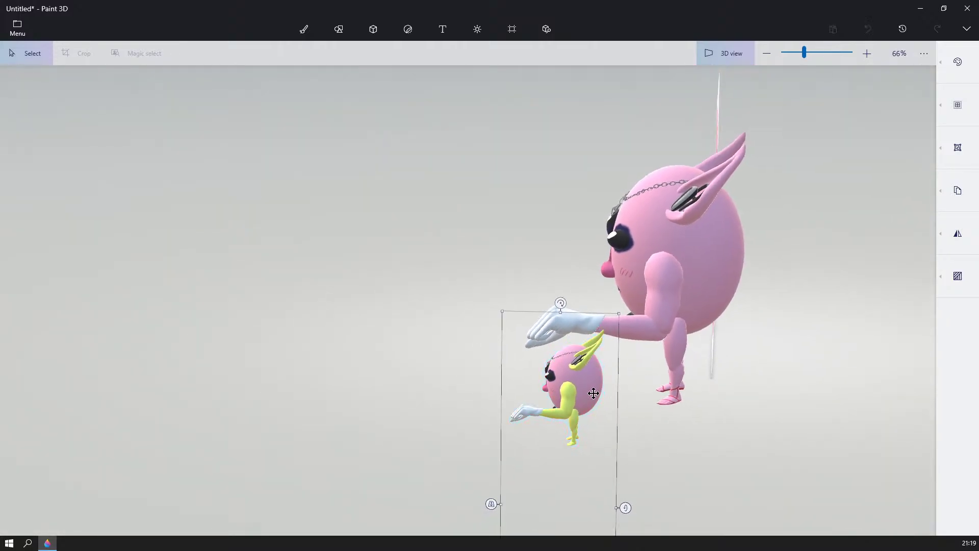
{"action": "left_click_drag", "start_coordinate": [592, 393], "coordinate": [667, 391]}
- Pull the small companion's yellow body out behind its overlapping pink duplicate and delete the pink body
{"action": "right_click_drag", "start_coordinate": [613, 402], "coordinate": [725, 408]}
{"action": "scroll", "coordinate": [726, 408], "scroll_direction": "up", "scroll_amount": 1}
{"action": "middle_click_drag", "start_coordinate": [726, 408], "coordinate": [548, 390]}
{"action": "scroll", "coordinate": [591, 378], "scroll_direction": "up", "scroll_amount": 1}
{"action": "key", "text": "b"}
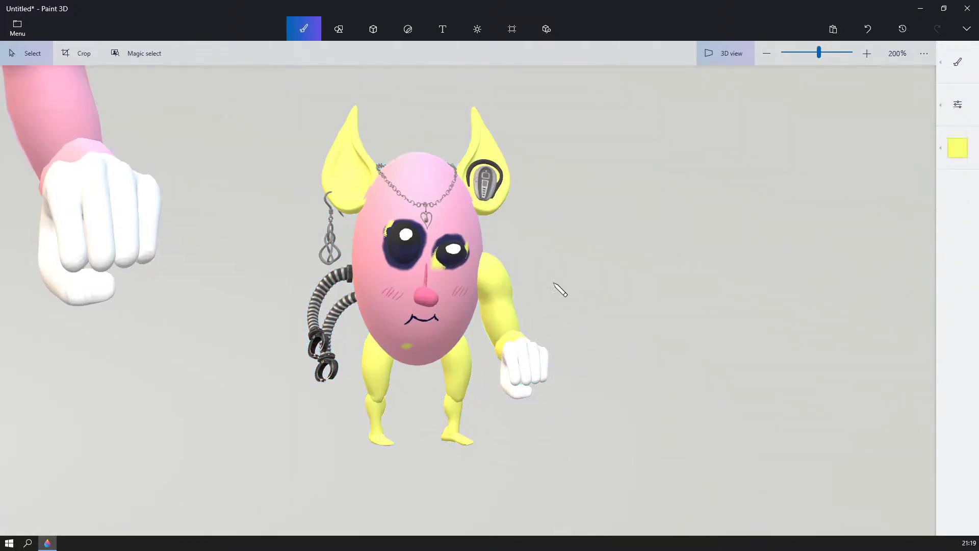
{"action": "left_click", "coordinate": [407, 158]}
{"action": "right_click_drag", "start_coordinate": [684, 176], "coordinate": [502, 242]}
{"action": "left_click_drag", "start_coordinate": [452, 232], "coordinate": [588, 223]}
{"action": "key", "text": "ctrl+z"}
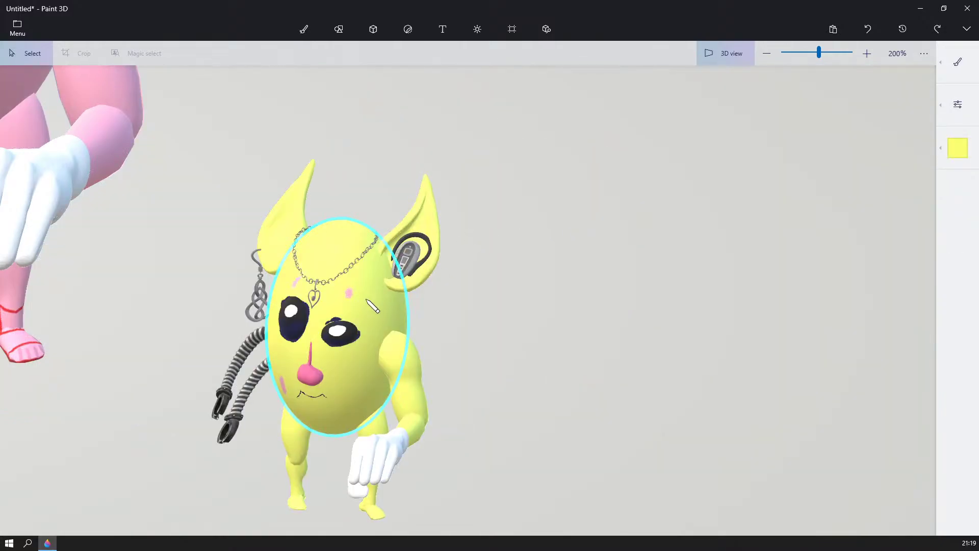
{"action": "key", "text": "ctrl+y"}
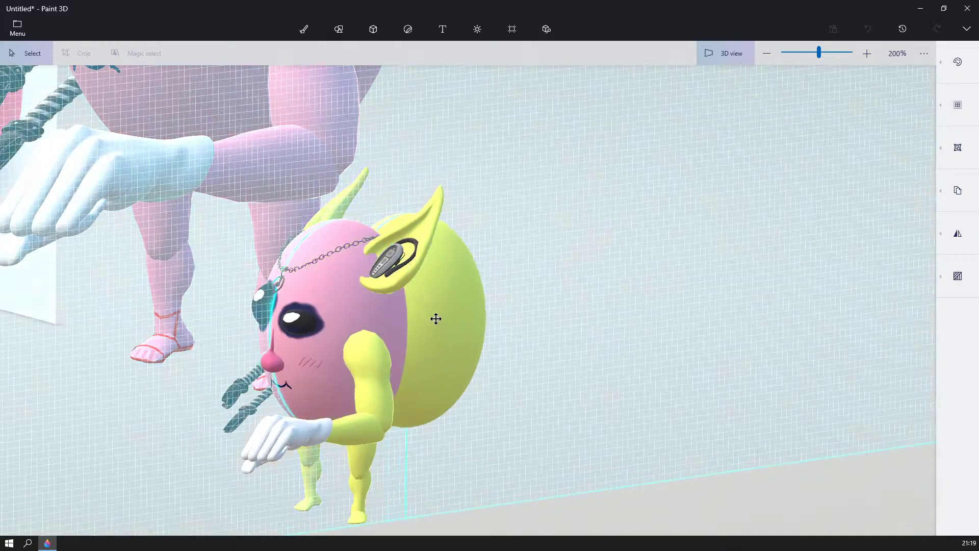
{"action": "left_click", "coordinate": [402, 336]}
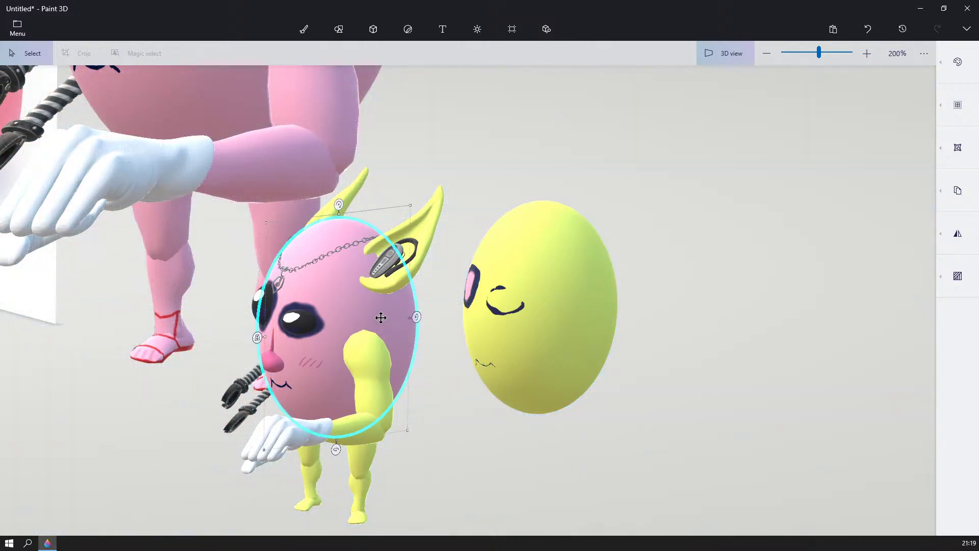
{"action": "key", "text": "Delete"}
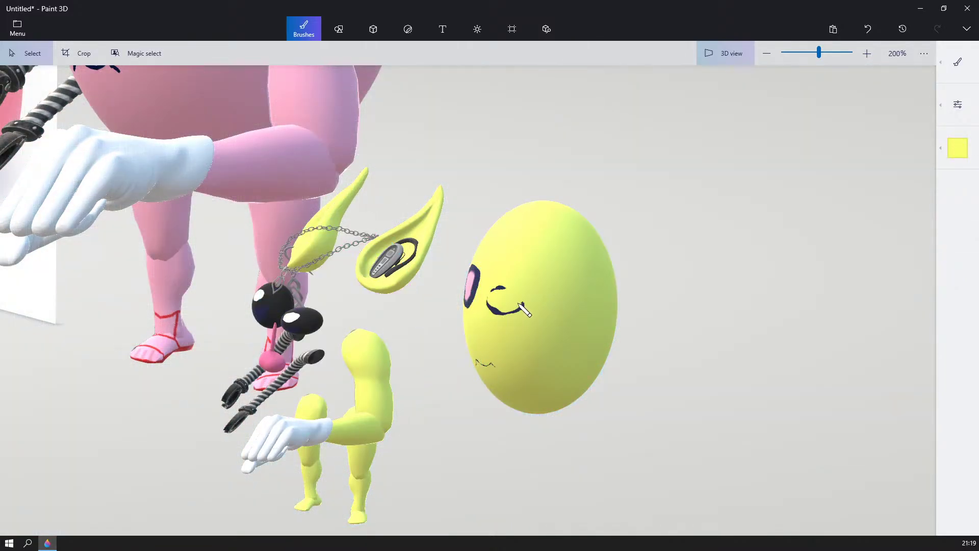
- Move the separated yellow body back into place behind the small companion's eyes, nose and mouth area, between its limbs
{"action": "left_click", "coordinate": [519, 304]}
{"action": "right_click_drag", "start_coordinate": [616, 297], "coordinate": [607, 307]}
{"action": "left_click_drag", "start_coordinate": [590, 301], "coordinate": [357, 312]}
{"action": "left_click", "coordinate": [143, 334]}
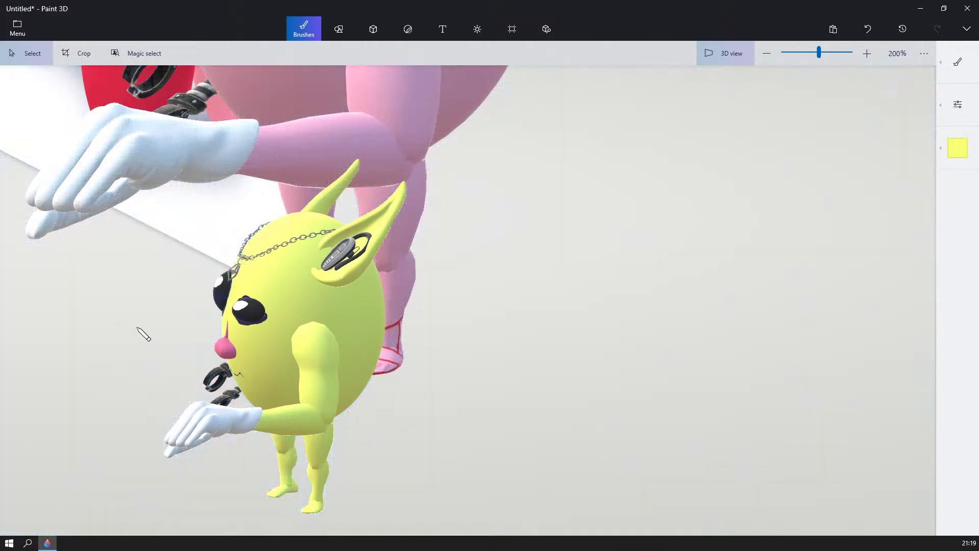
{"action": "mouse_move", "coordinate": [137, 328]}
{"action": "right_mouse_down"}
{"action": "mouse_move", "coordinate": [320, 307]}
{"action": "mouse_move", "coordinate": [267, 313]}
{"action": "right_mouse_up"}
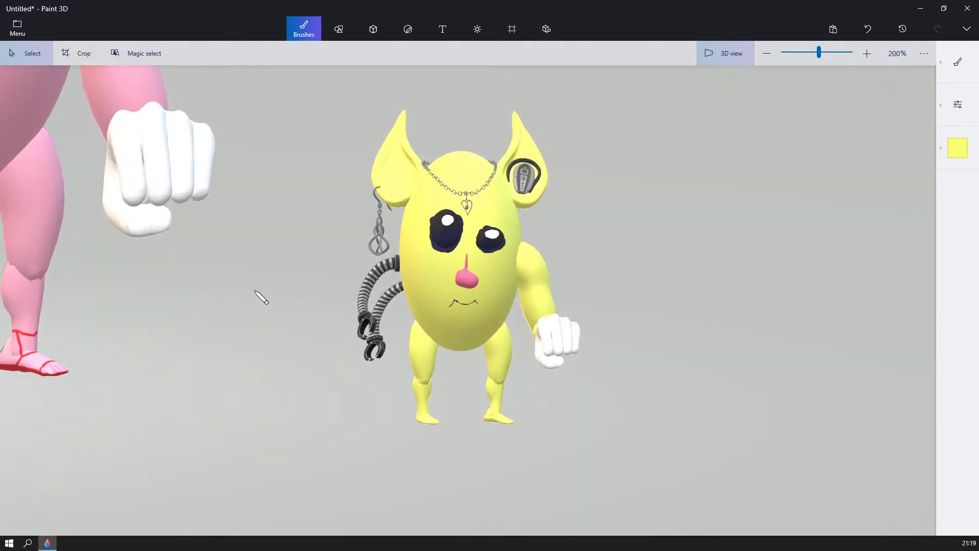
- Enlarge the canvas to well over one and a half times its width and make it slightly taller
{"action": "scroll", "coordinate": [261, 297], "scroll_direction": "down", "scroll_amount": 6}
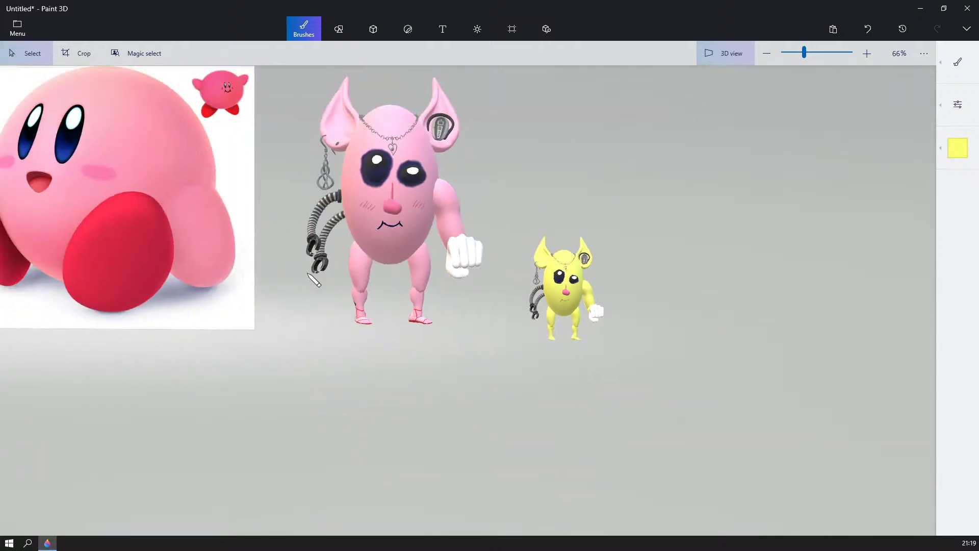
{"action": "mouse_move", "coordinate": [314, 280]}
{"action": "middle_mouse_down"}
{"action": "mouse_move", "coordinate": [375, 338]}
{"action": "mouse_move", "coordinate": [466, 328]}
{"action": "middle_mouse_up"}
{"action": "mouse_move", "coordinate": [204, 260]}
{"action": "middle_mouse_down"}
{"action": "mouse_move", "coordinate": [459, 267]}
{"action": "mouse_move", "coordinate": [286, 251]}
{"action": "mouse_move", "coordinate": [435, 291]}
{"action": "middle_mouse_up"}
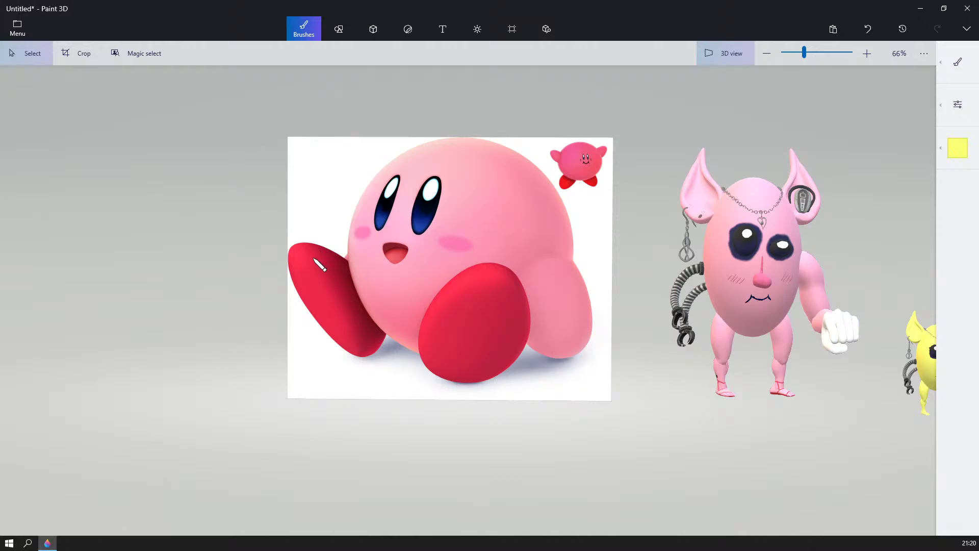
{"action": "middle_click_drag", "start_coordinate": [738, 340], "coordinate": [557, 273]}
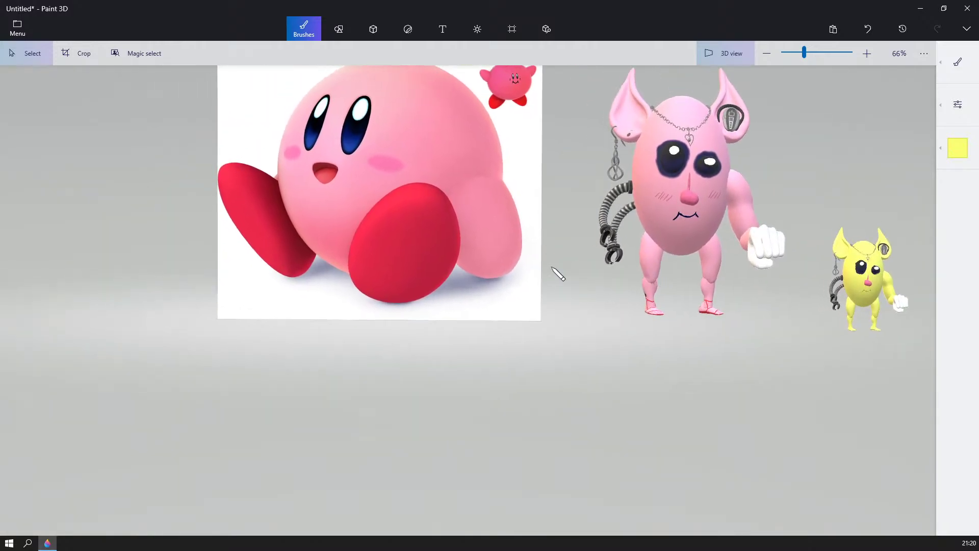
{"action": "left_click", "coordinate": [513, 29]}
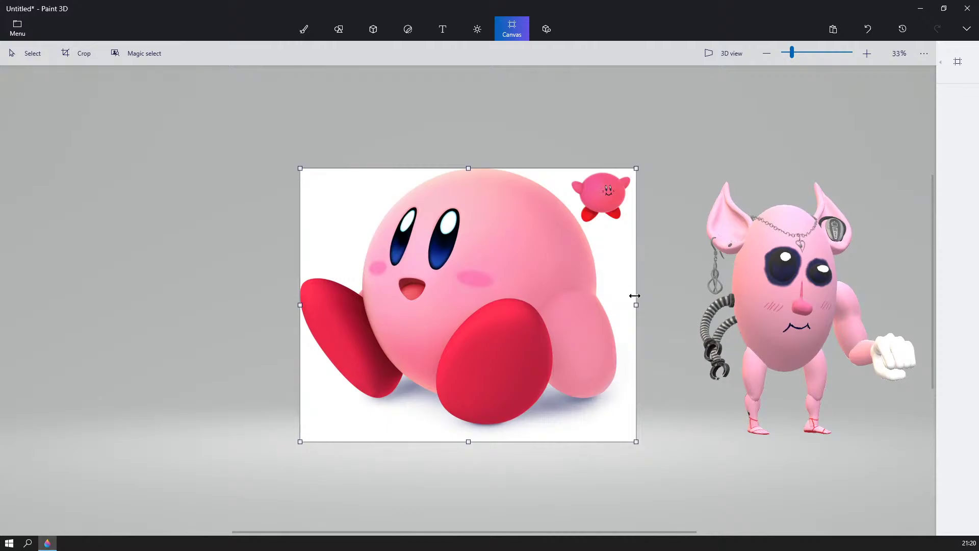
{"action": "left_click_drag", "start_coordinate": [638, 306], "coordinate": [834, 305]}
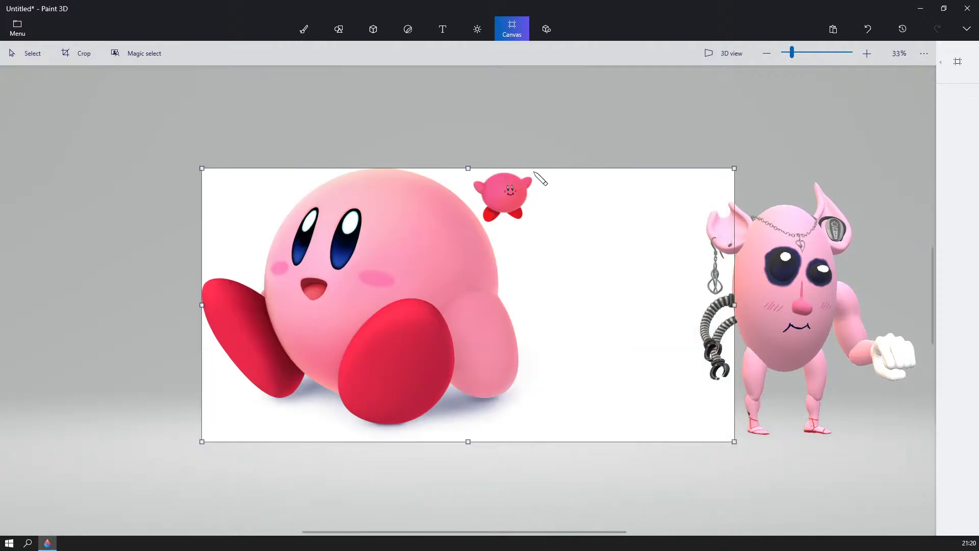
{"action": "left_click_drag", "start_coordinate": [469, 169], "coordinate": [474, 147]}
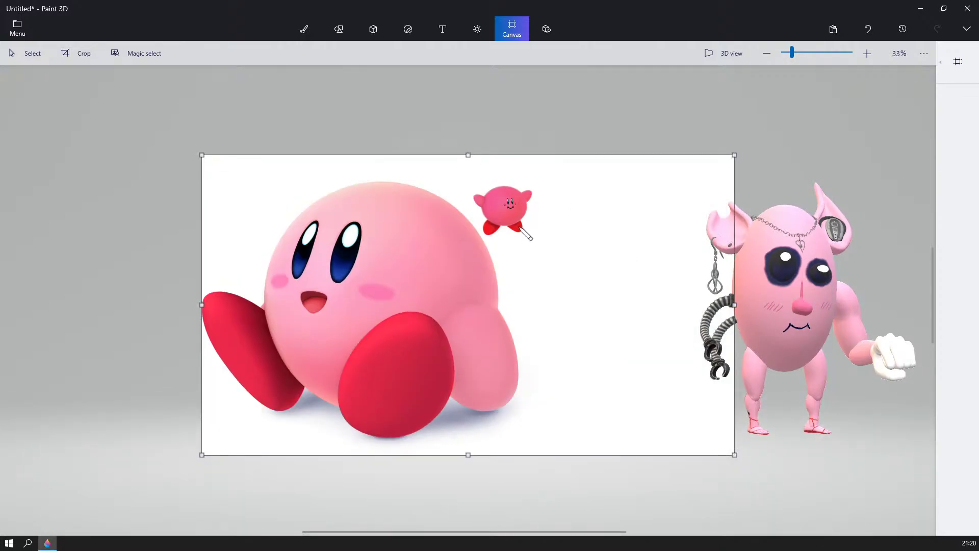
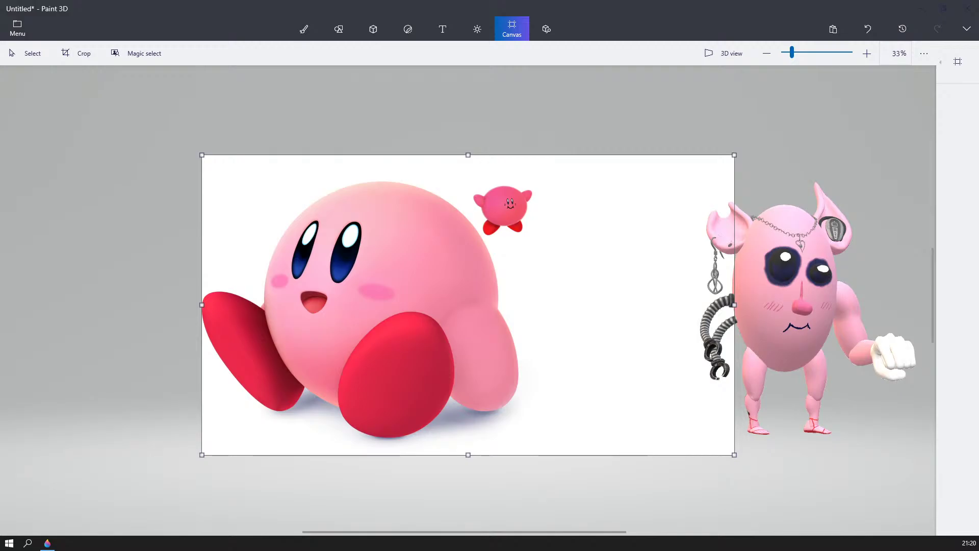
- Insert the city waterfront night picture and stretch it to cover the whole canvas, hiding the Kirby reference
{"action": "mouse_move", "coordinate": [867, 541]}
{"action": "left_mouse_down"}
{"action": "mouse_move", "coordinate": [958, 377]}
{"action": "mouse_move", "coordinate": [497, 360]}
{"action": "mouse_move", "coordinate": [514, 320]}
{"action": "mouse_move", "coordinate": [580, 301]}
{"action": "left_mouse_up"}
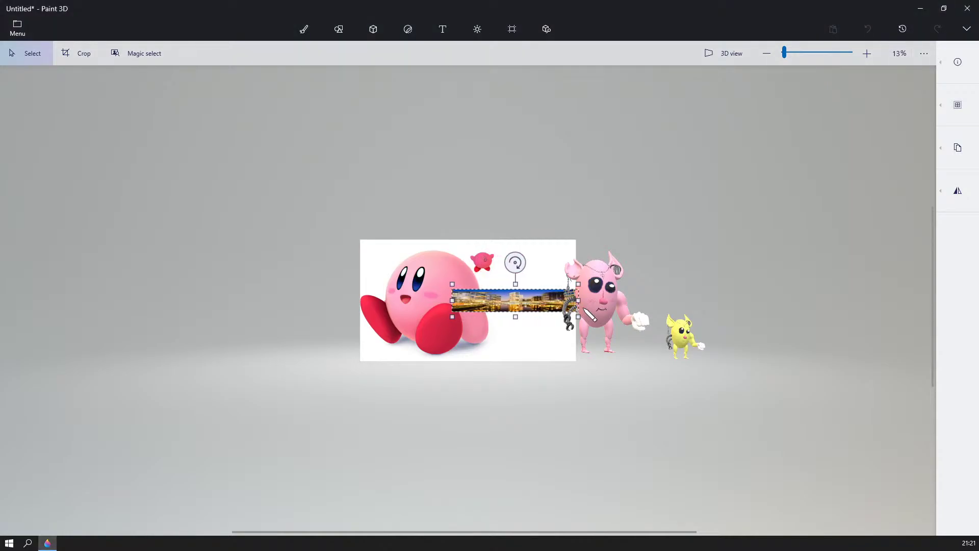
{"action": "left_click_drag", "start_coordinate": [452, 302], "coordinate": [358, 300]}
{"action": "left_click_drag", "start_coordinate": [468, 284], "coordinate": [468, 238]}
{"action": "left_click_drag", "start_coordinate": [468, 311], "coordinate": [477, 363]}
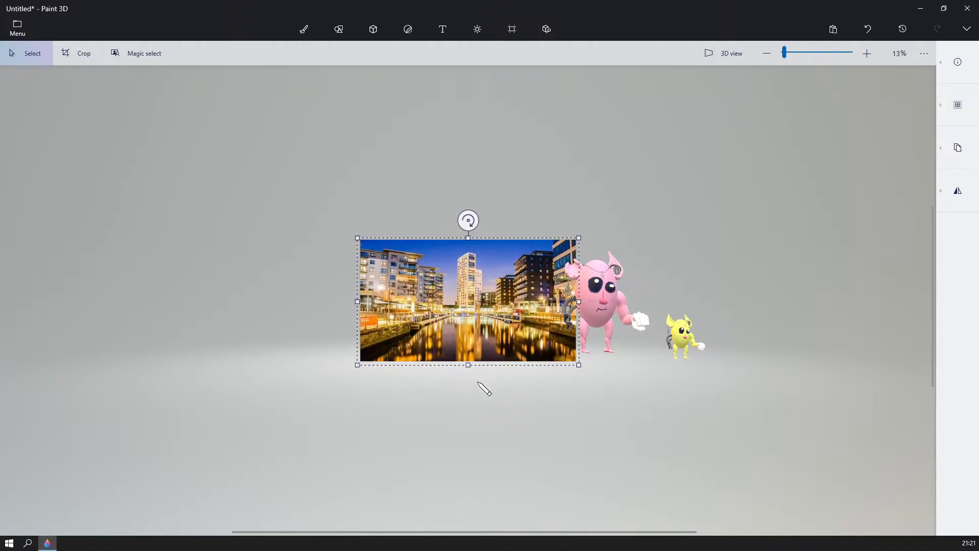
{"action": "left_click", "coordinate": [472, 378]}
{"action": "scroll", "coordinate": [472, 378], "scroll_direction": "up", "scroll_amount": 3}
{"action": "scroll", "coordinate": [505, 356], "scroll_direction": "up", "scroll_amount": 2}
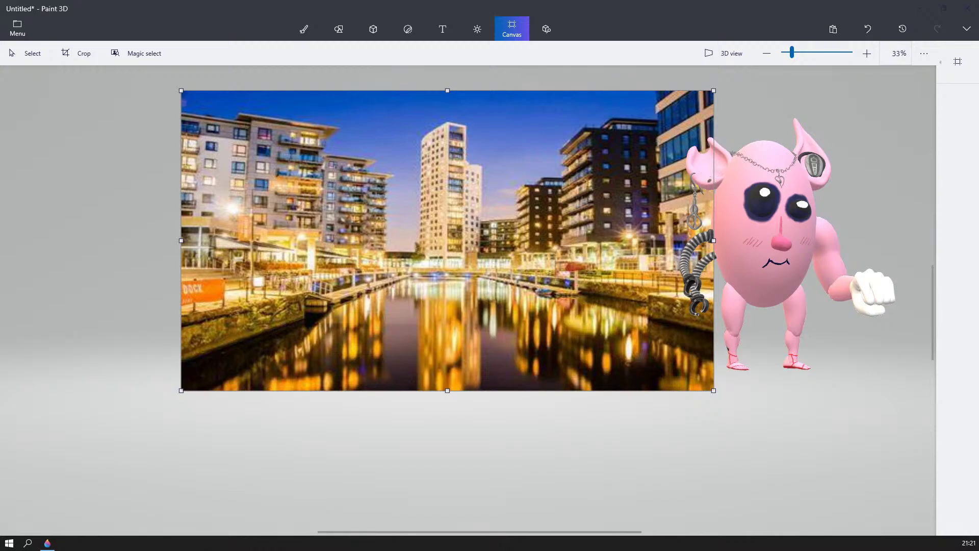
- Draw a long light yellow 3D cube shape along the lower edge of the city picture, spanning its width
{"action": "scroll", "coordinate": [351, 268], "scroll_direction": "down", "scroll_amount": 5}
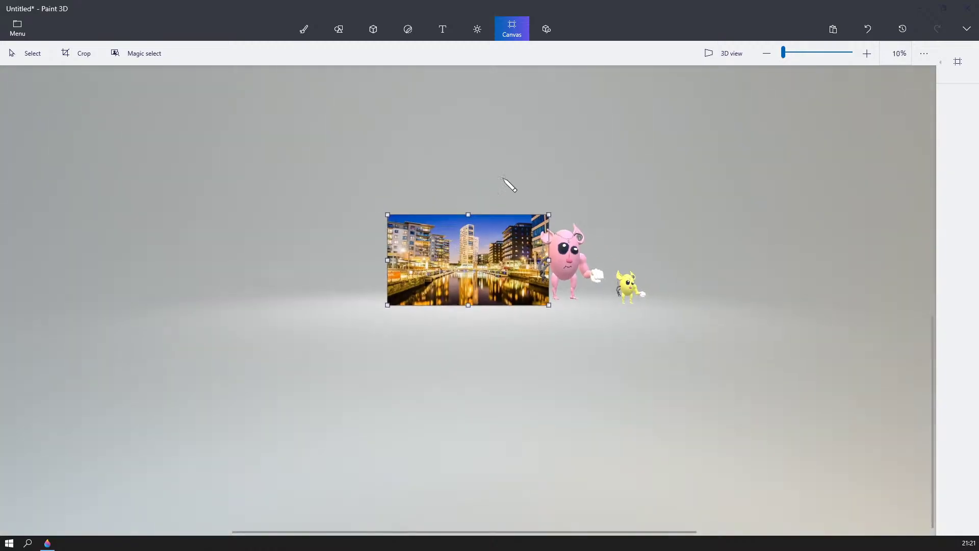
{"action": "left_click", "coordinate": [730, 57]}
{"action": "left_click", "coordinate": [371, 32]}
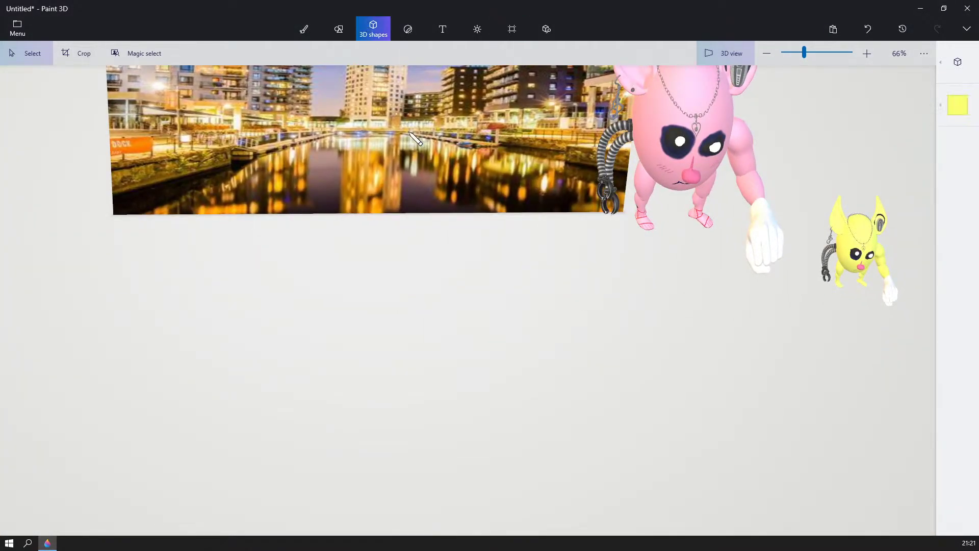
{"action": "left_click", "coordinate": [949, 64]}
{"action": "left_click", "coordinate": [822, 144]}
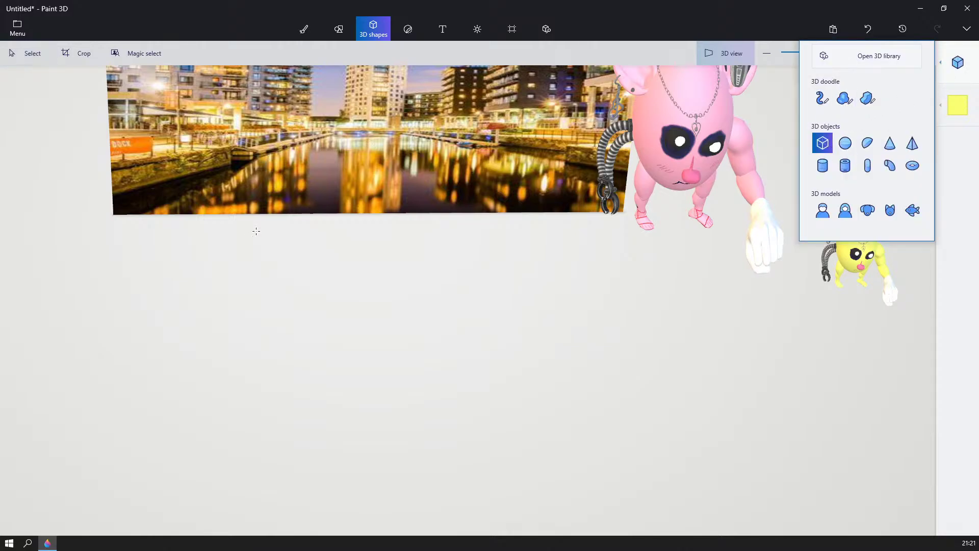
{"action": "left_click_drag", "start_coordinate": [111, 209], "coordinate": [628, 257]}
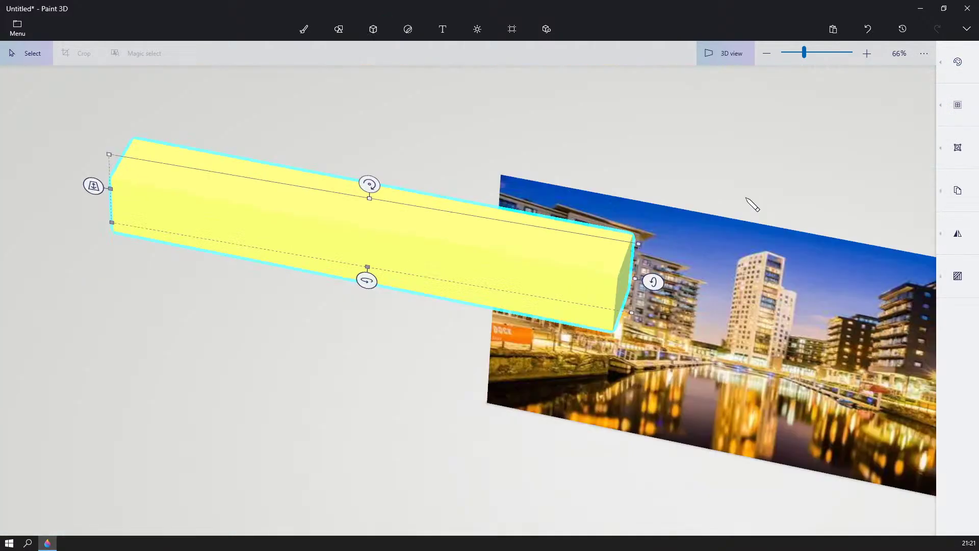
- Move the long yellow 3D bar back towards the city picture, close to its upper edge
{"action": "scroll", "coordinate": [752, 204], "scroll_direction": "down", "scroll_amount": 10}
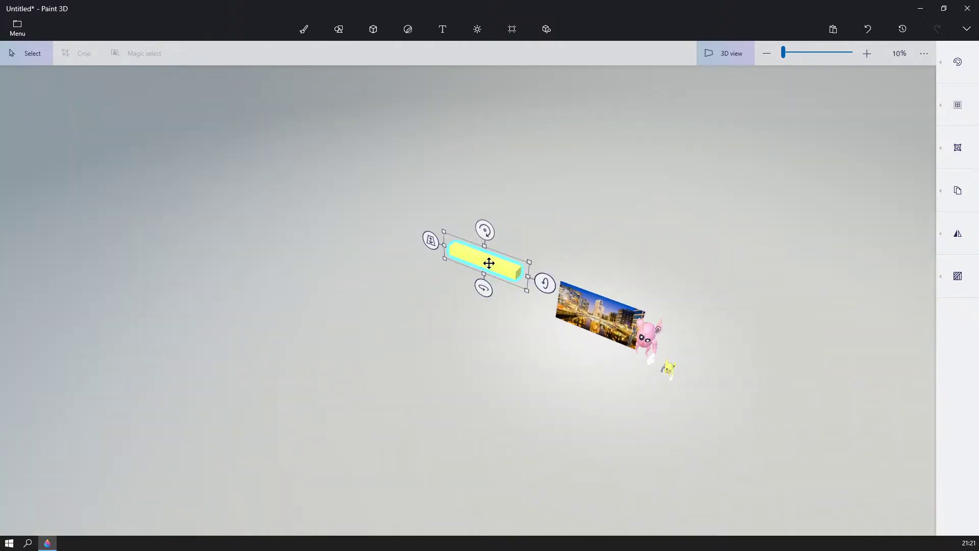
{"action": "left_click_drag", "start_coordinate": [489, 263], "coordinate": [592, 344]}
{"action": "right_click_drag", "start_coordinate": [722, 272], "coordinate": [616, 273]}
{"action": "left_click_drag", "start_coordinate": [592, 350], "coordinate": [839, 448]}
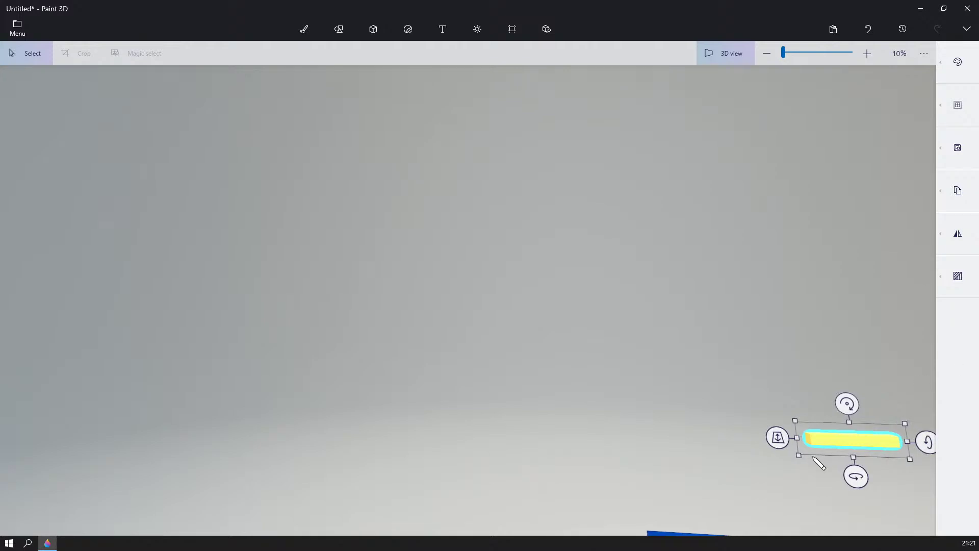
{"action": "left_click_drag", "start_coordinate": [837, 442], "coordinate": [730, 534]}
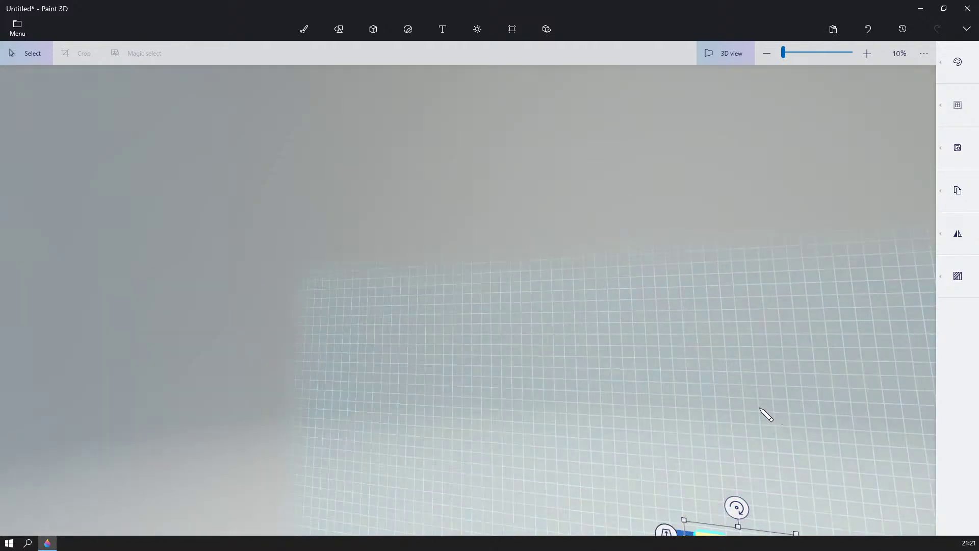
{"action": "right_click_drag", "start_coordinate": [760, 408], "coordinate": [806, 439]}
{"action": "middle_click_drag", "start_coordinate": [806, 439], "coordinate": [730, 251]}
{"action": "right_click_drag", "start_coordinate": [814, 264], "coordinate": [832, 335]}
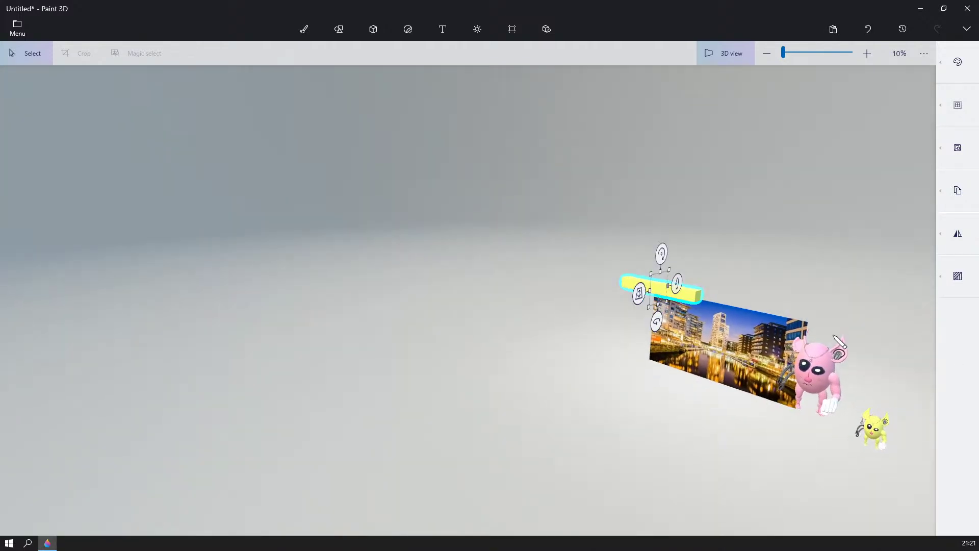
- Lower the yellow bar so that it lies along the bottom edge of the city picture
{"action": "scroll", "coordinate": [825, 340], "scroll_direction": "up", "scroll_amount": 5}
{"action": "middle_click_drag", "start_coordinate": [812, 339], "coordinate": [656, 324]}
{"action": "mouse_move", "coordinate": [431, 148]}
{"action": "left_mouse_down"}
{"action": "mouse_move", "coordinate": [450, 176]}
{"action": "mouse_move", "coordinate": [418, 171]}
{"action": "left_mouse_up"}
{"action": "right_click_drag", "start_coordinate": [521, 96], "coordinate": [477, 137]}
{"action": "left_click", "coordinate": [480, 164]}
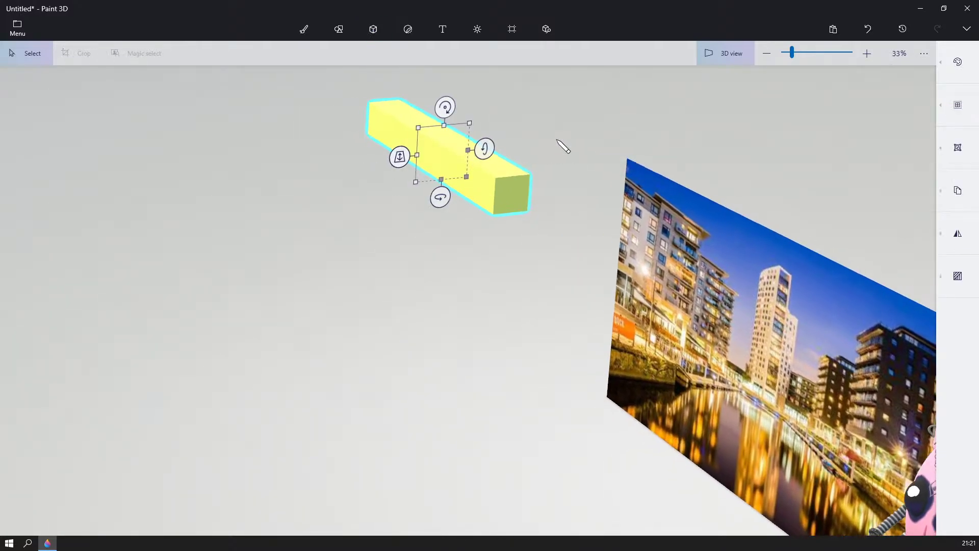
{"action": "left_click_drag", "start_coordinate": [444, 153], "coordinate": [784, 491]}
{"action": "right_click_drag", "start_coordinate": [407, 459], "coordinate": [639, 339]}
{"action": "right_click", "coordinate": [731, 482]}
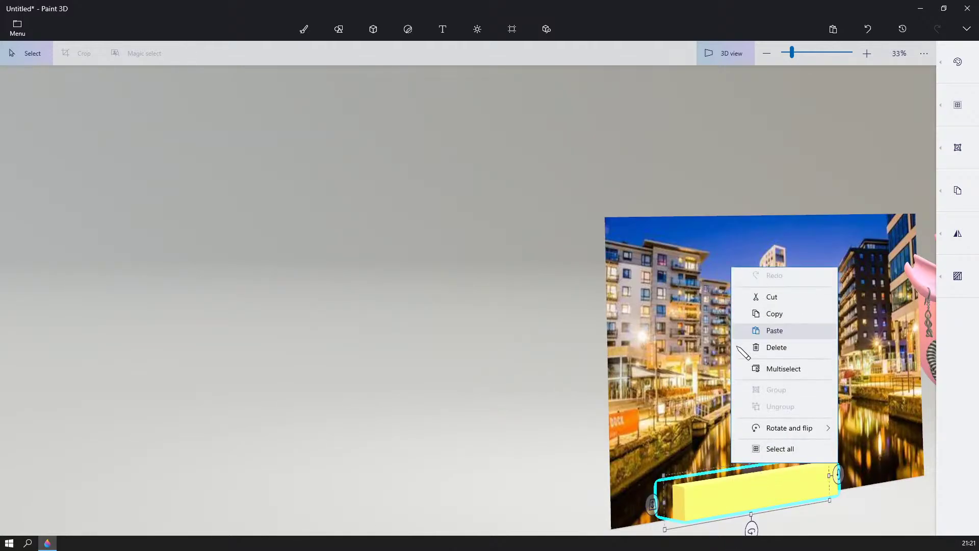
{"action": "right_click_drag", "start_coordinate": [559, 385], "coordinate": [453, 340]}
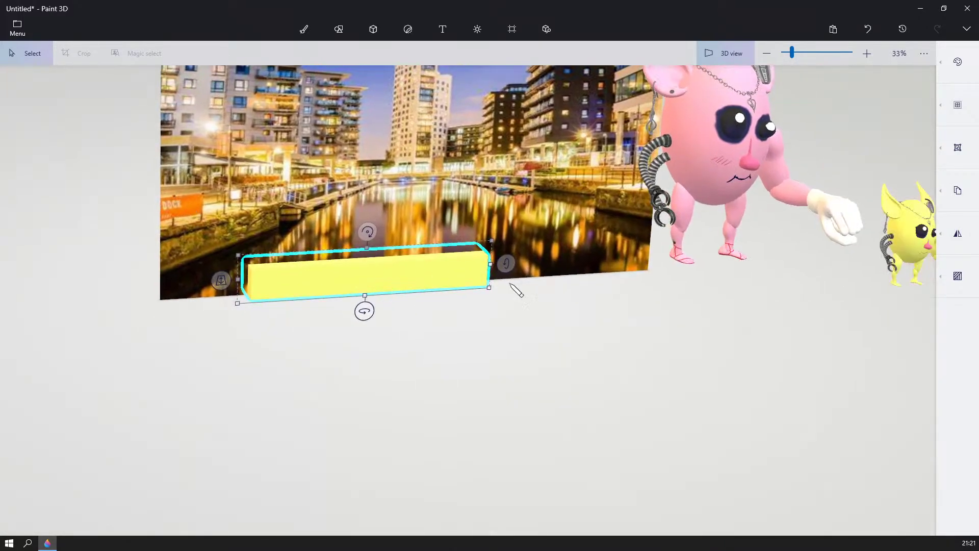
- Widen the yellow bar to the city picture's full width and extend it forward into a deep floor slab
{"action": "left_click_drag", "start_coordinate": [512, 278], "coordinate": [660, 253]}
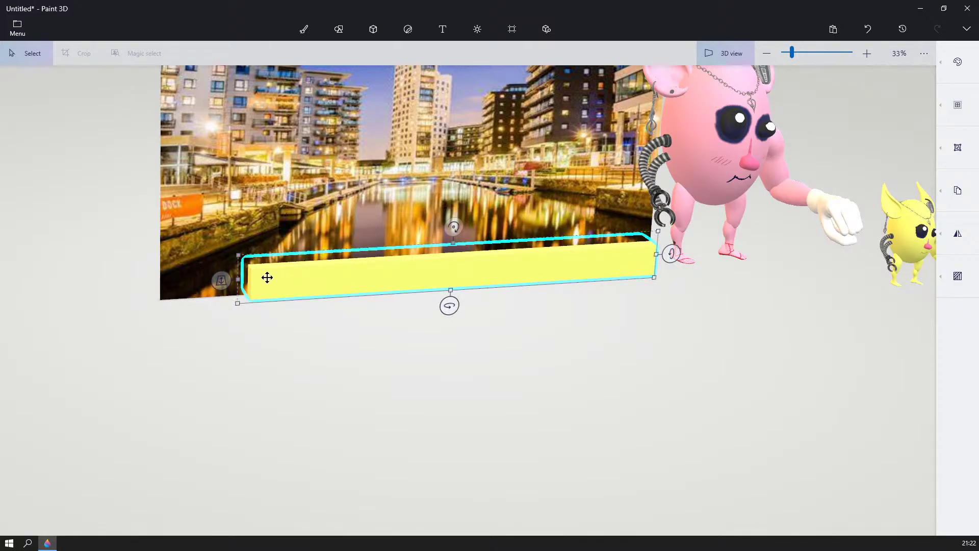
{"action": "left_click_drag", "start_coordinate": [239, 279], "coordinate": [148, 284]}
{"action": "right_click_drag", "start_coordinate": [509, 330], "coordinate": [640, 379]}
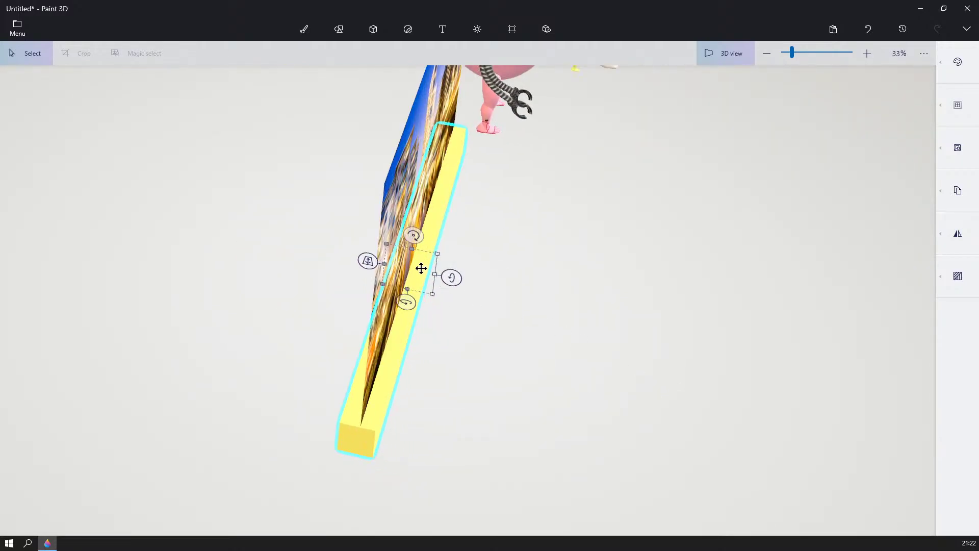
{"action": "left_click_drag", "start_coordinate": [438, 273], "coordinate": [857, 286]}
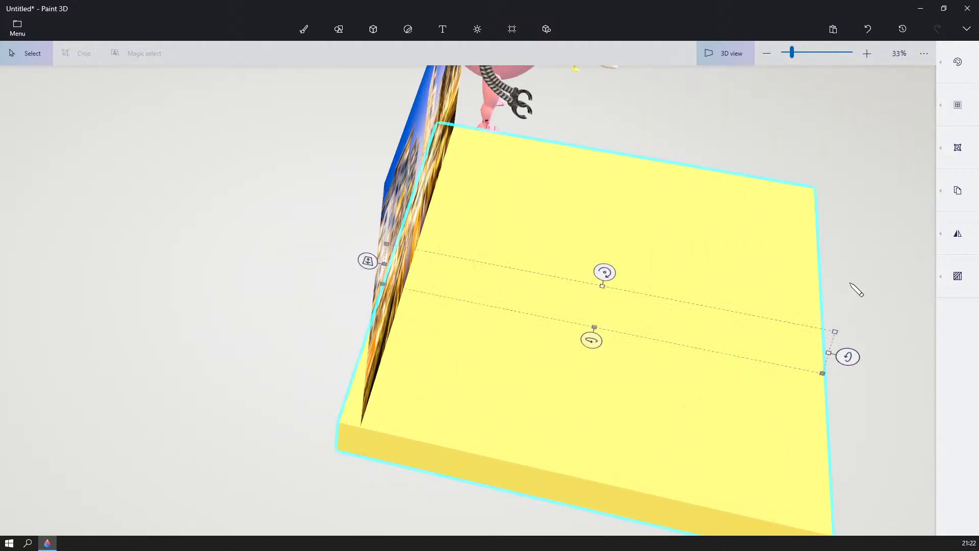
{"action": "left_click", "coordinate": [824, 143]}
{"action": "right_click_drag", "start_coordinate": [818, 137], "coordinate": [669, 145]}
{"action": "scroll", "coordinate": [669, 146], "scroll_direction": "down", "scroll_amount": 1}
{"action": "middle_click_drag", "start_coordinate": [241, 240], "coordinate": [387, 31]}
{"action": "middle_click_drag", "start_coordinate": [485, 145], "coordinate": [464, 290]}
{"action": "right_click_drag", "start_coordinate": [646, 256], "coordinate": [643, 259]}
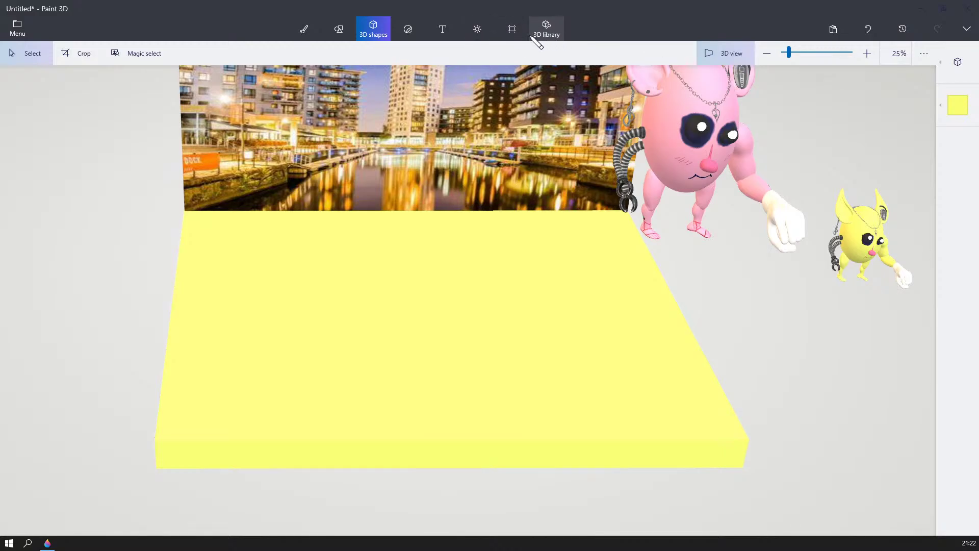
- Add water-dripping-2.png from the Desktop folder as a custom sticker on the yellow floor slab
{"action": "left_click", "coordinate": [407, 30]}
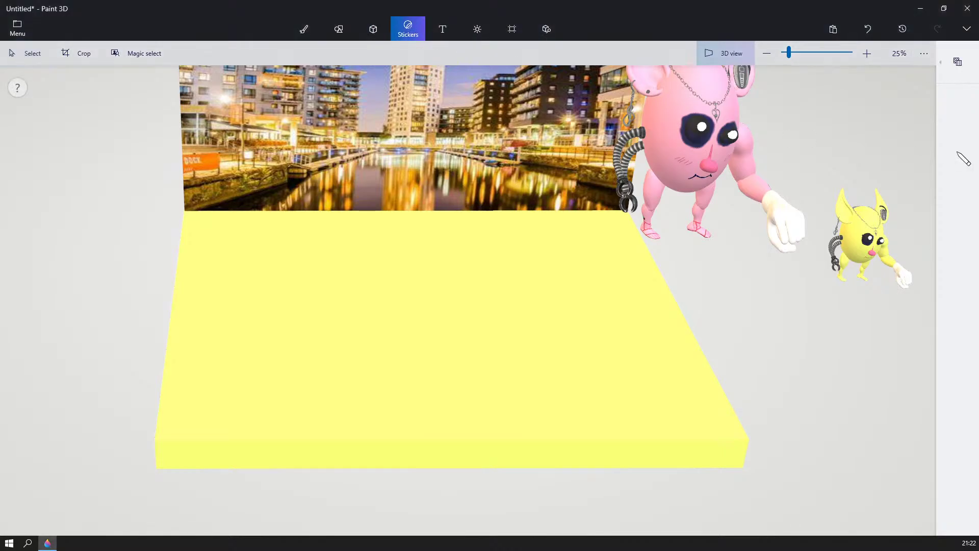
{"action": "left_click", "coordinate": [947, 71]}
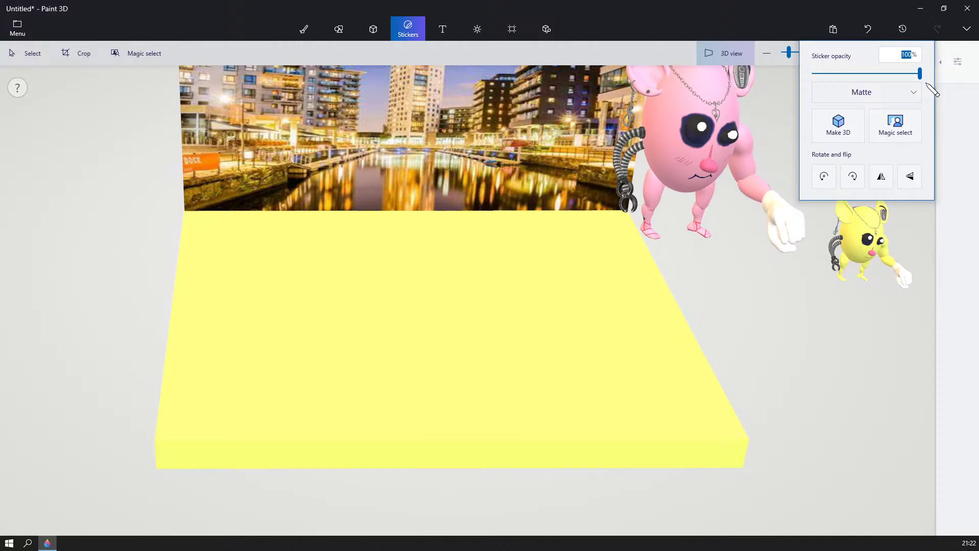
{"action": "left_click", "coordinate": [762, 109]}
{"action": "left_click", "coordinate": [957, 62]}
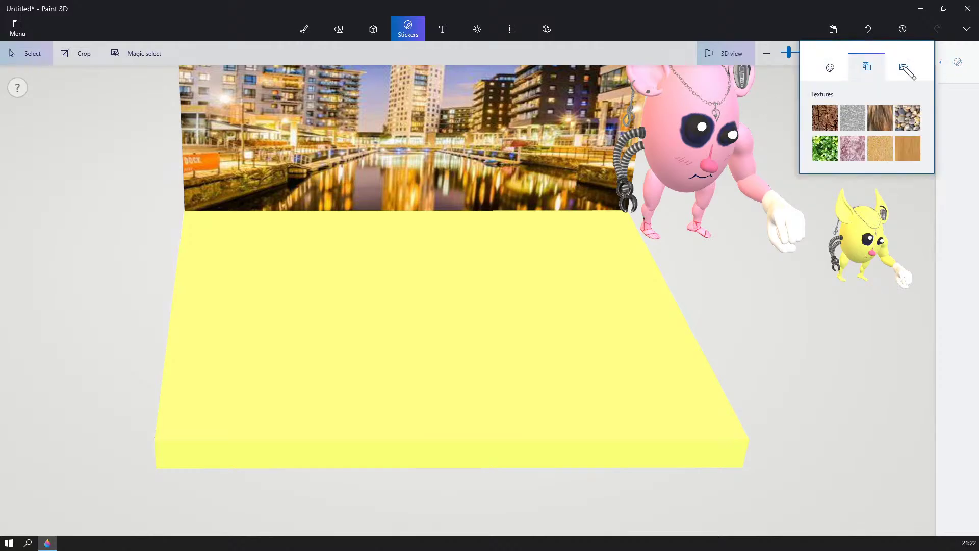
{"action": "left_click", "coordinate": [830, 68]}
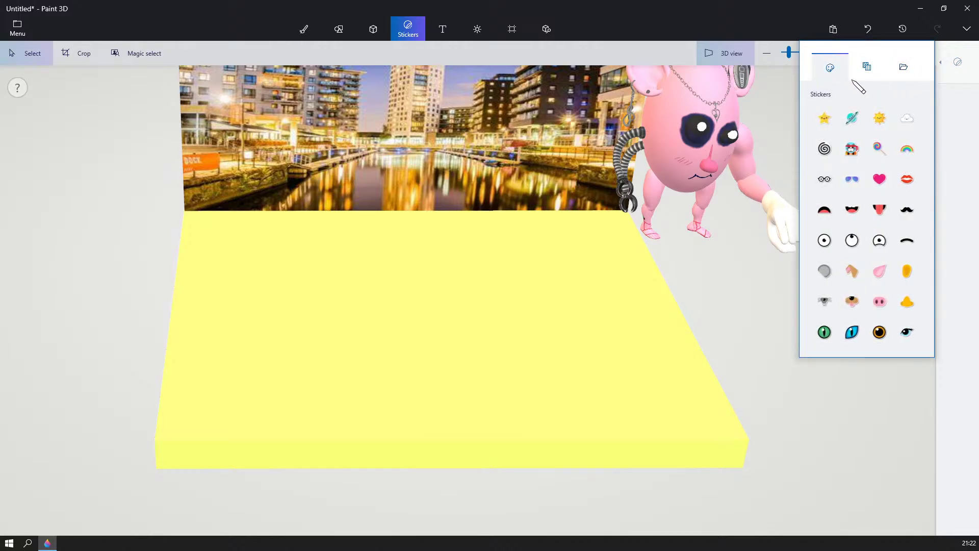
{"action": "left_click", "coordinate": [904, 67]}
{"action": "left_click", "coordinate": [865, 126]}
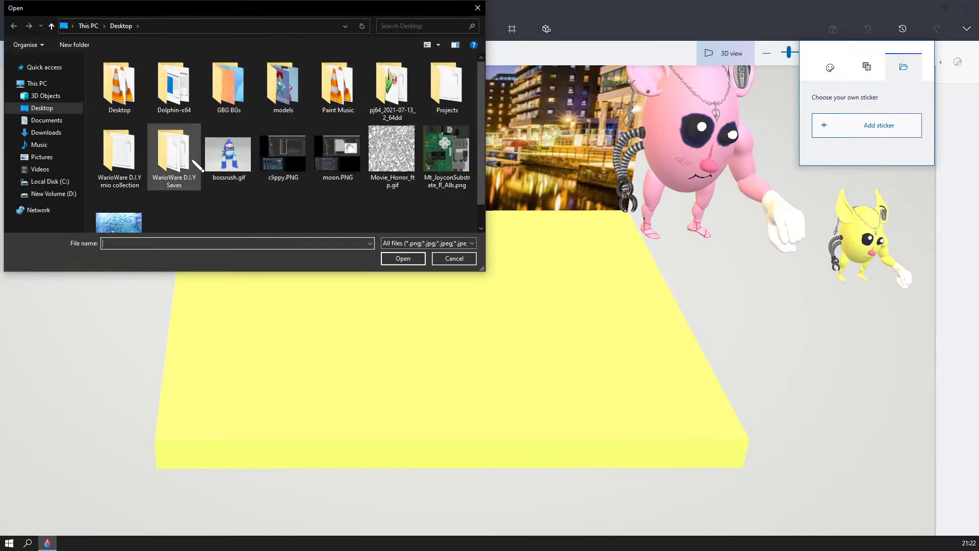
{"action": "scroll", "coordinate": [221, 178], "scroll_direction": "down", "scroll_amount": 1}
{"action": "left_click", "coordinate": [122, 202]}
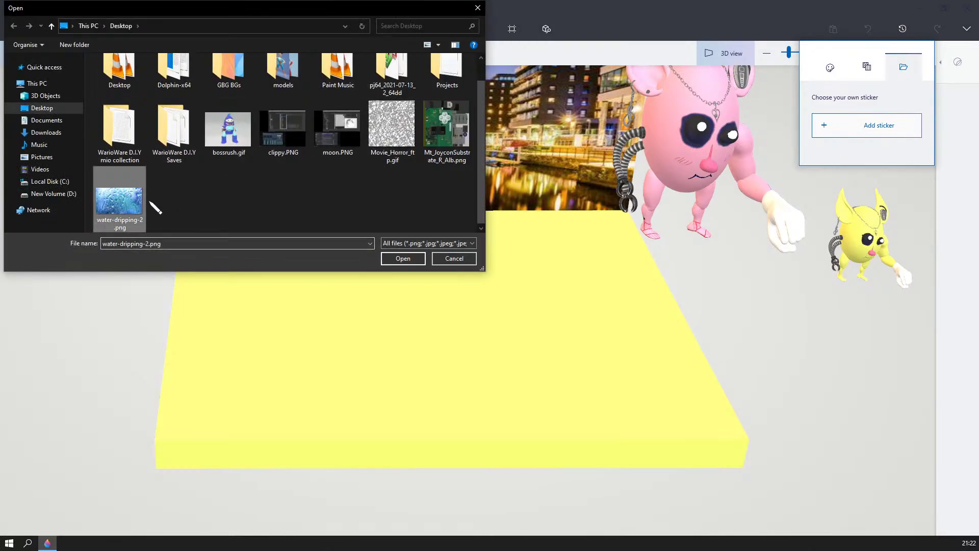
{"action": "left_click", "coordinate": [403, 258]}
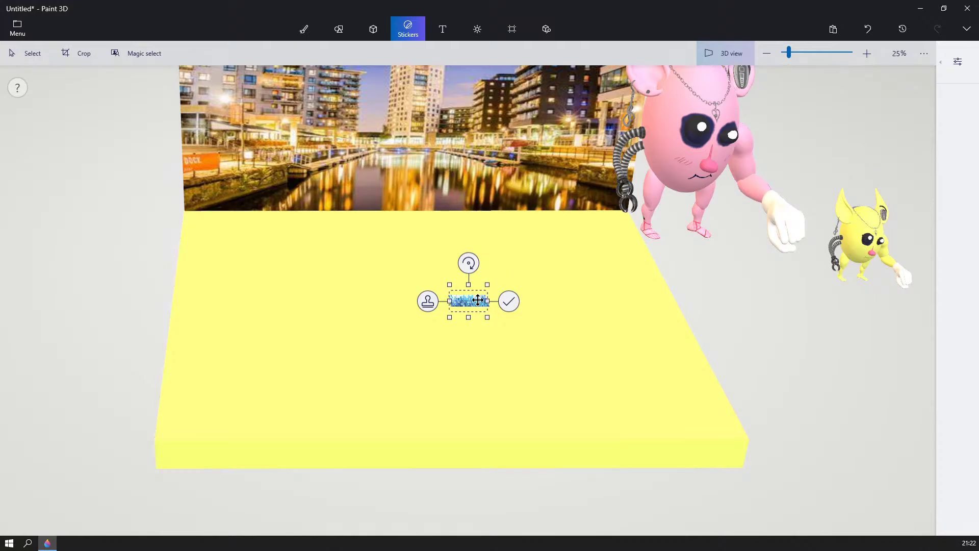
- Stretch the water sticker over the floor slab's whole top surface, from side to side and back to front, and apply it
{"action": "left_click_drag", "start_coordinate": [487, 285], "coordinate": [663, 286]}
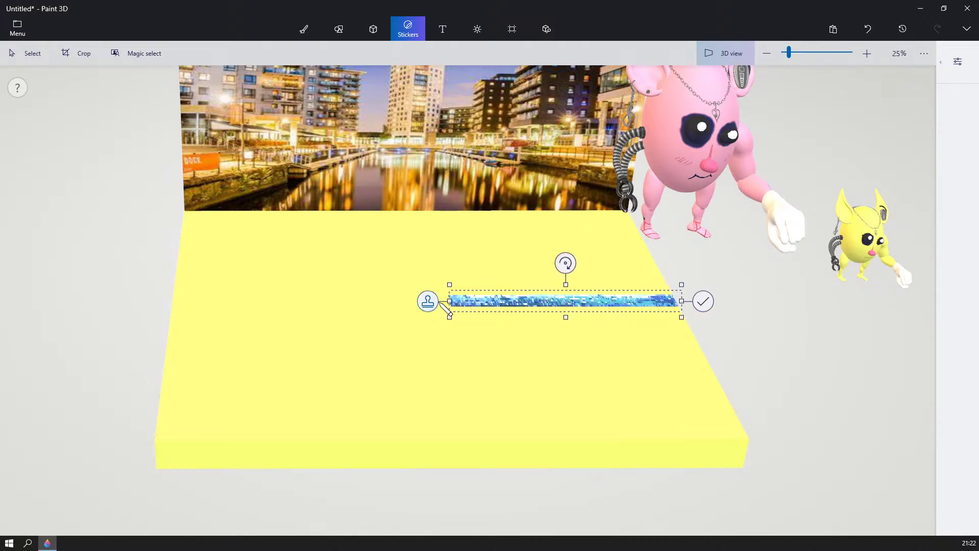
{"action": "left_click_drag", "start_coordinate": [450, 302], "coordinate": [167, 309]}
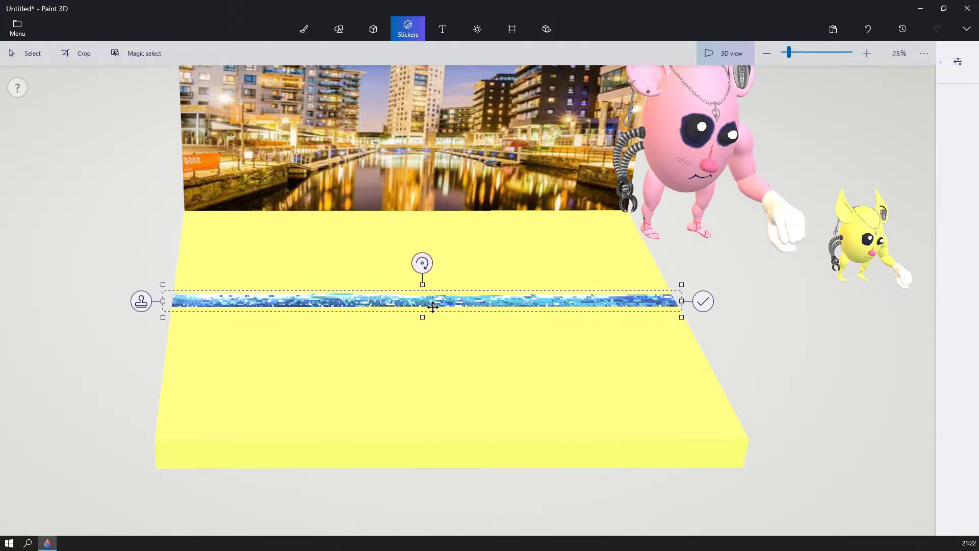
{"action": "left_click_drag", "start_coordinate": [422, 284], "coordinate": [396, 155]}
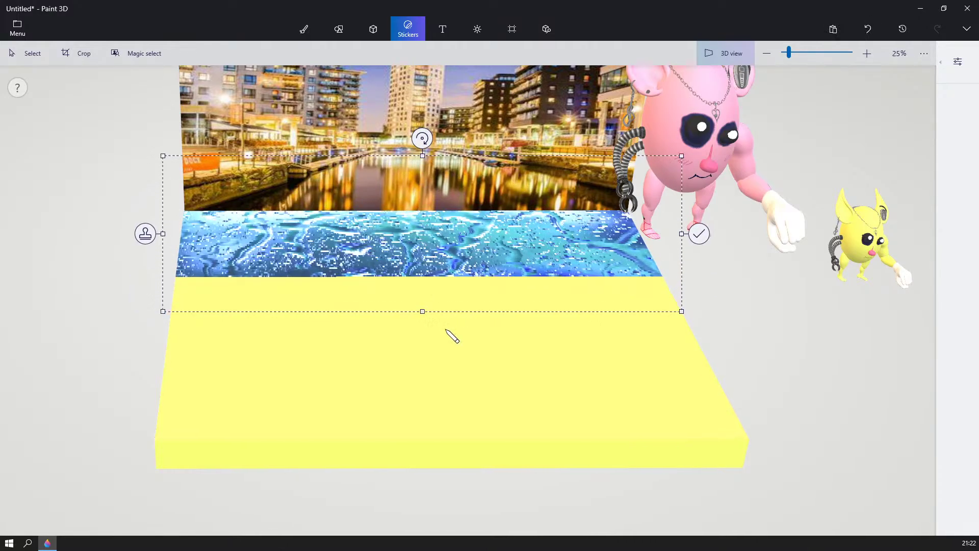
{"action": "left_click_drag", "start_coordinate": [421, 312], "coordinate": [536, 540]}
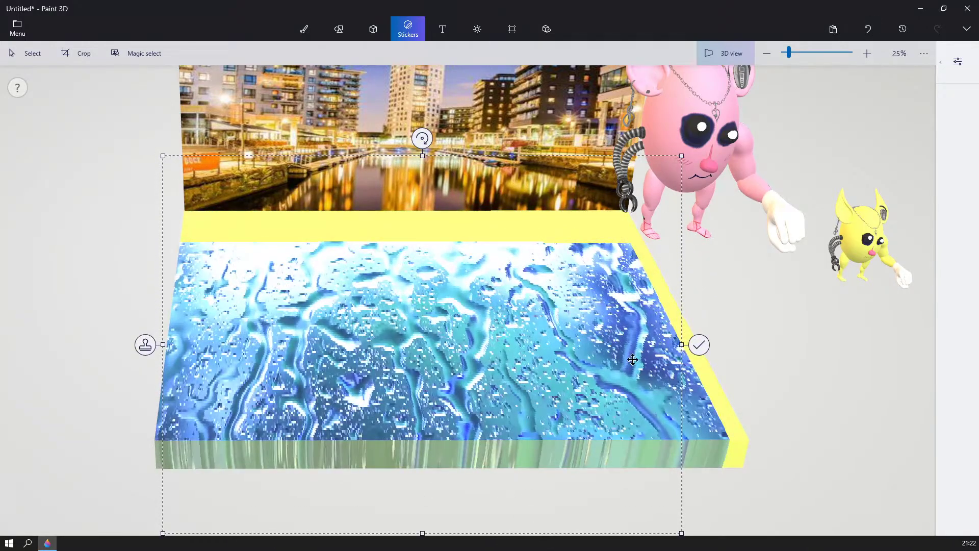
{"action": "left_click_drag", "start_coordinate": [681, 342], "coordinate": [716, 347]}
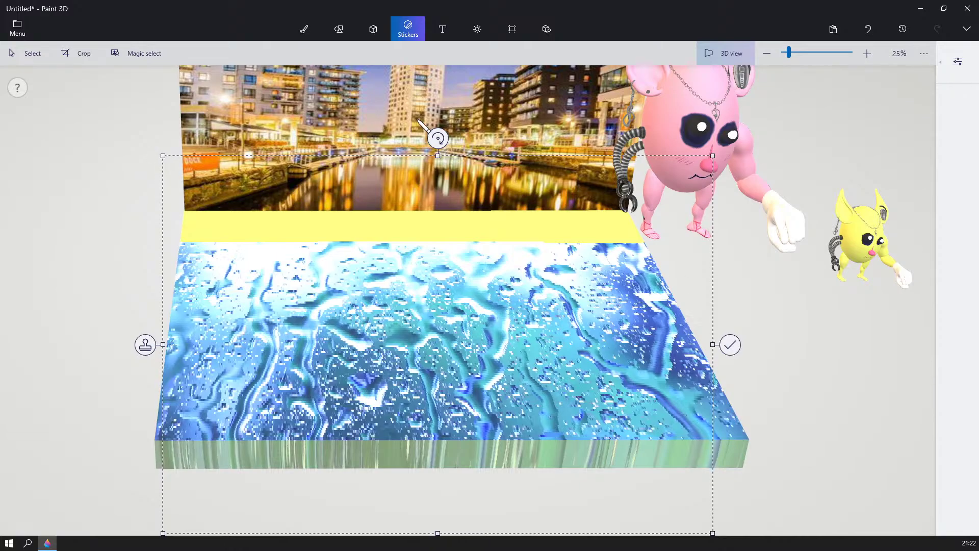
{"action": "left_click_drag", "start_coordinate": [435, 156], "coordinate": [426, 97]}
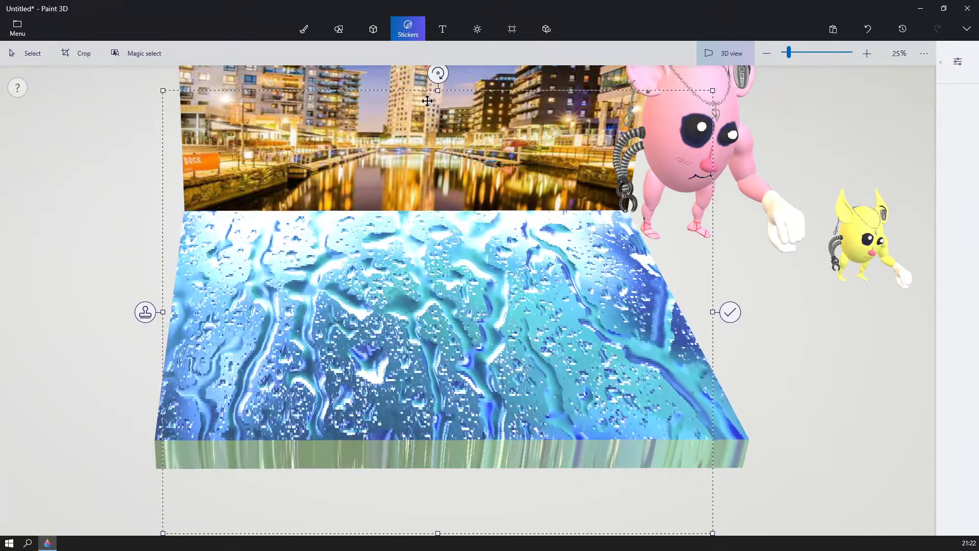
{"action": "left_click", "coordinate": [738, 320]}
- Try to move the pink Kirby character from beside the scene towards the water floor
{"action": "left_click_drag", "start_coordinate": [756, 326], "coordinate": [716, 283]}
{"action": "scroll", "coordinate": [729, 302], "scroll_direction": "down", "scroll_amount": 3}
{"action": "right_click_drag", "start_coordinate": [711, 276], "coordinate": [712, 297]}
{"action": "scroll", "coordinate": [729, 302], "scroll_direction": "up", "scroll_amount": 3}
{"action": "scroll", "coordinate": [716, 299], "scroll_direction": "down", "scroll_amount": 3}
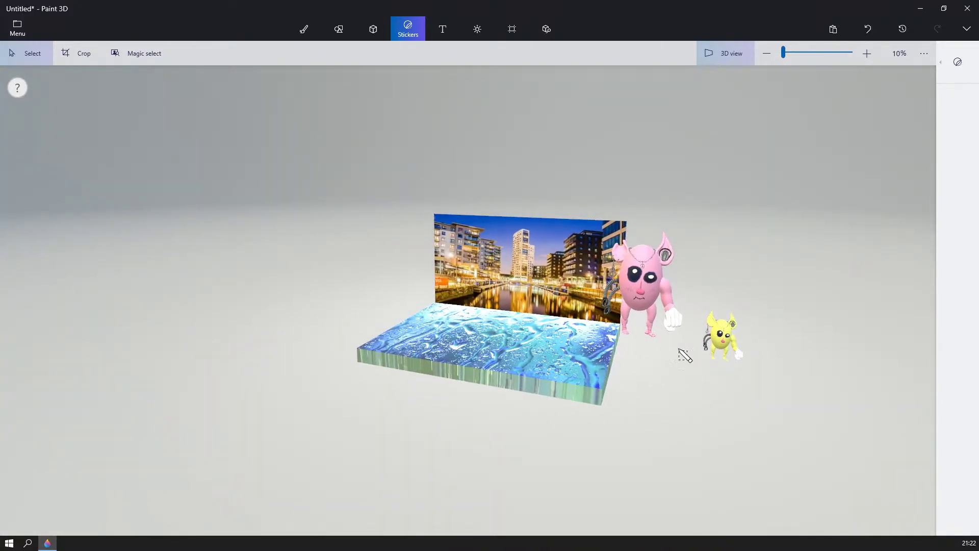
{"action": "left_click_drag", "start_coordinate": [632, 224], "coordinate": [607, 213]}
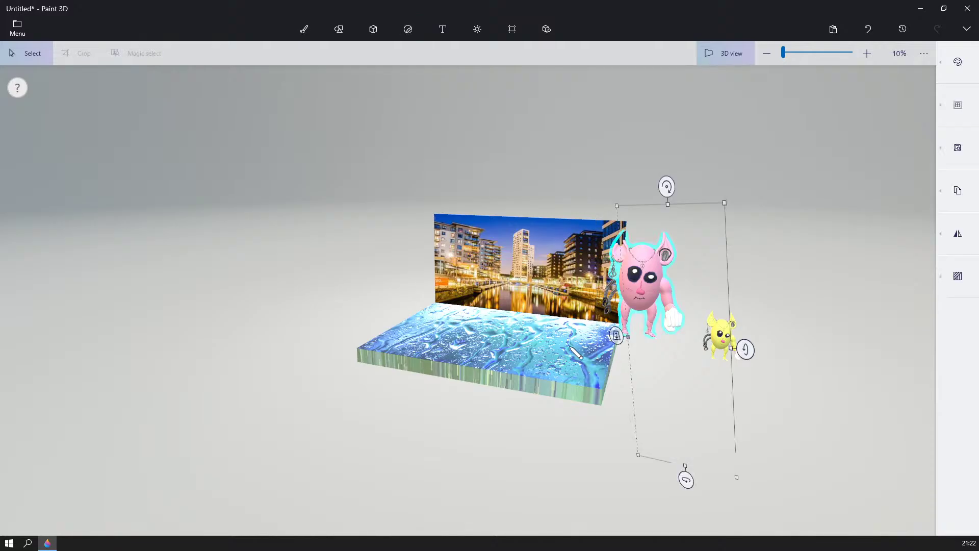
{"action": "left_click_drag", "start_coordinate": [651, 288], "coordinate": [646, 297]}
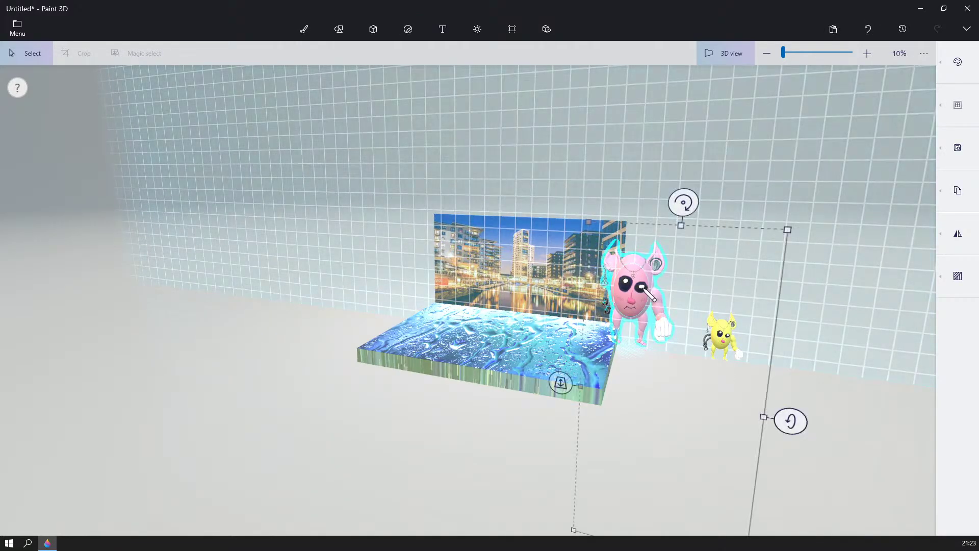
- Undo the last two changes and restore the water texture on the floor slab
{"action": "key", "text": "ctrl+z"}
{"action": "key", "text": "ctrl+z"}
{"action": "scroll", "coordinate": [662, 325], "scroll_direction": "up", "scroll_amount": 1}
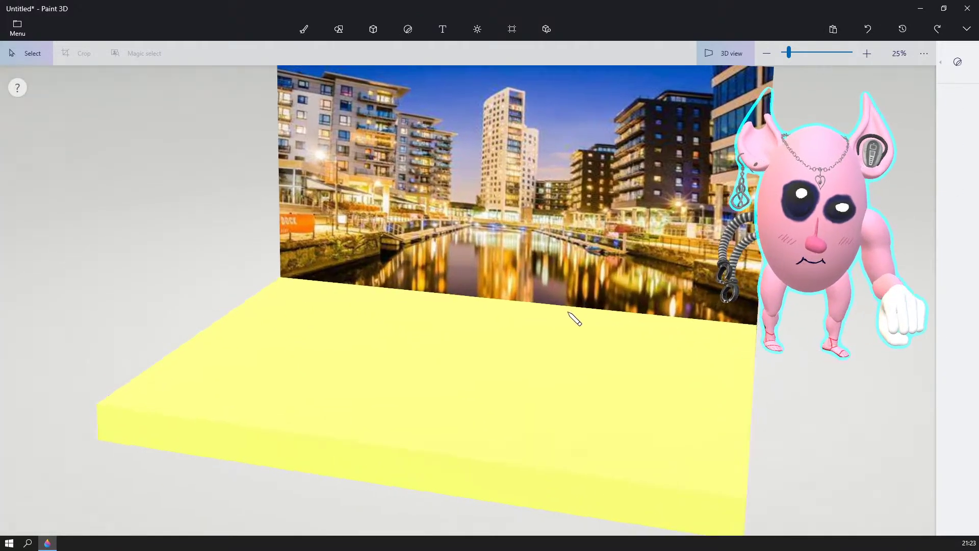
{"action": "scroll", "coordinate": [219, 133], "scroll_direction": "down", "scroll_amount": 1}
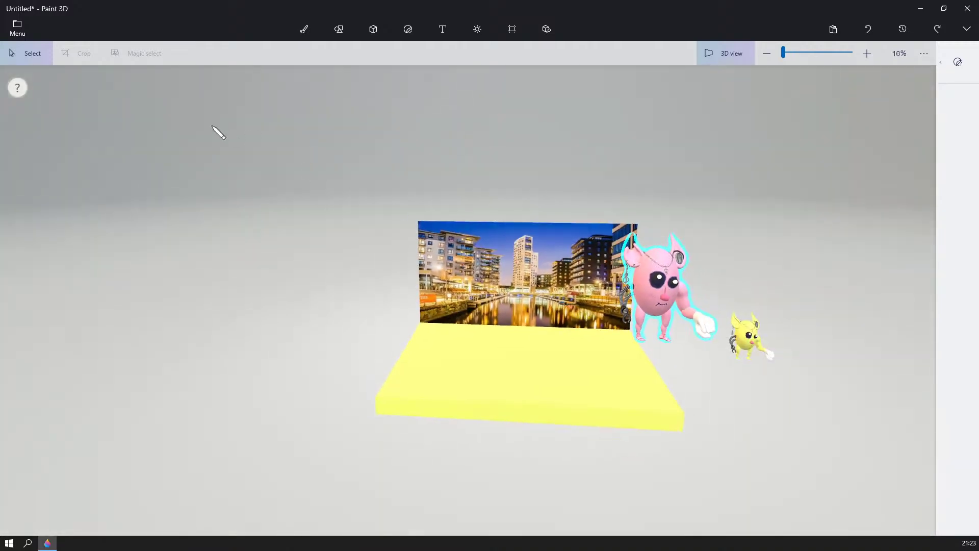
{"action": "left_click", "coordinate": [937, 28]}
{"action": "scroll", "coordinate": [684, 389], "scroll_direction": "up", "scroll_amount": 1}
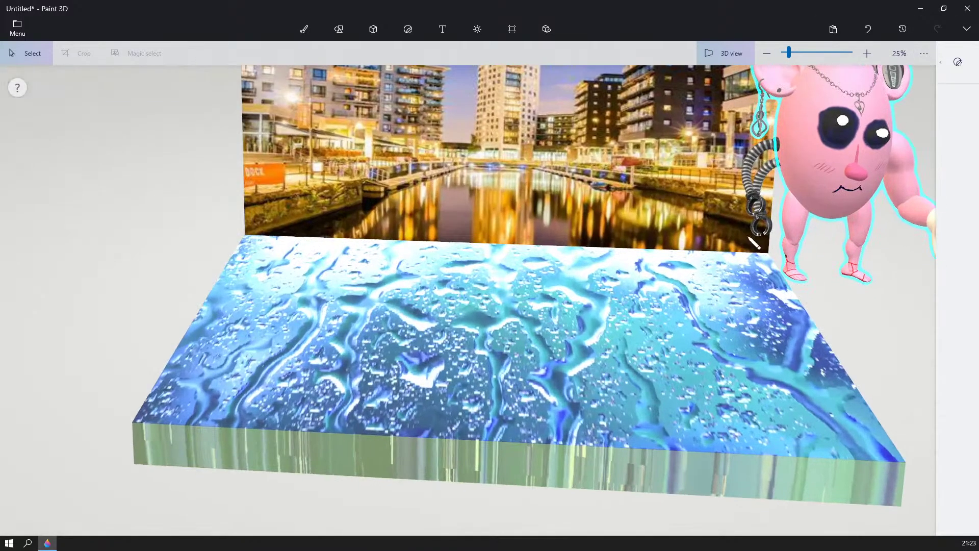
- Move the pink Kirby character sideways to the middle of the city picture
{"action": "left_click", "coordinate": [762, 154]}
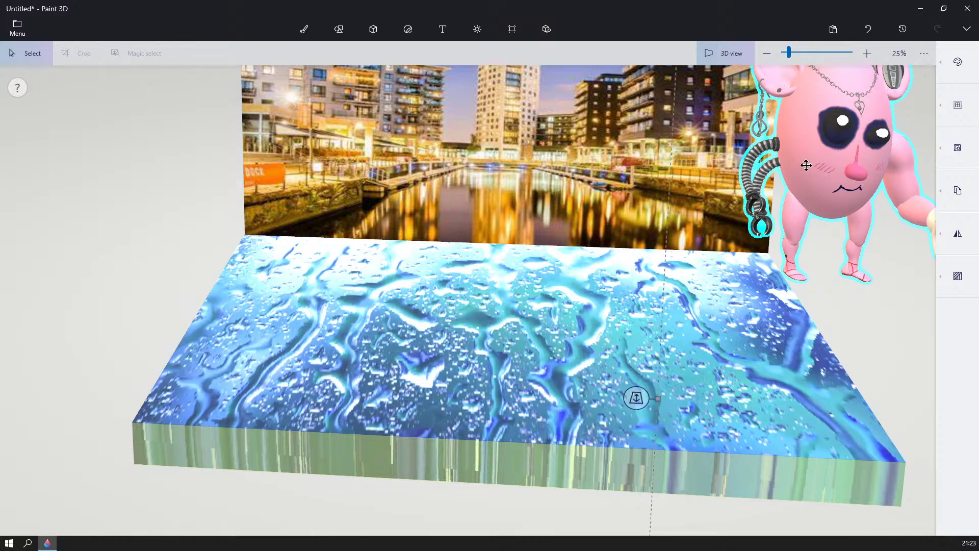
{"action": "left_click_drag", "start_coordinate": [806, 165], "coordinate": [564, 151]}
{"action": "right_click", "coordinate": [786, 211]}
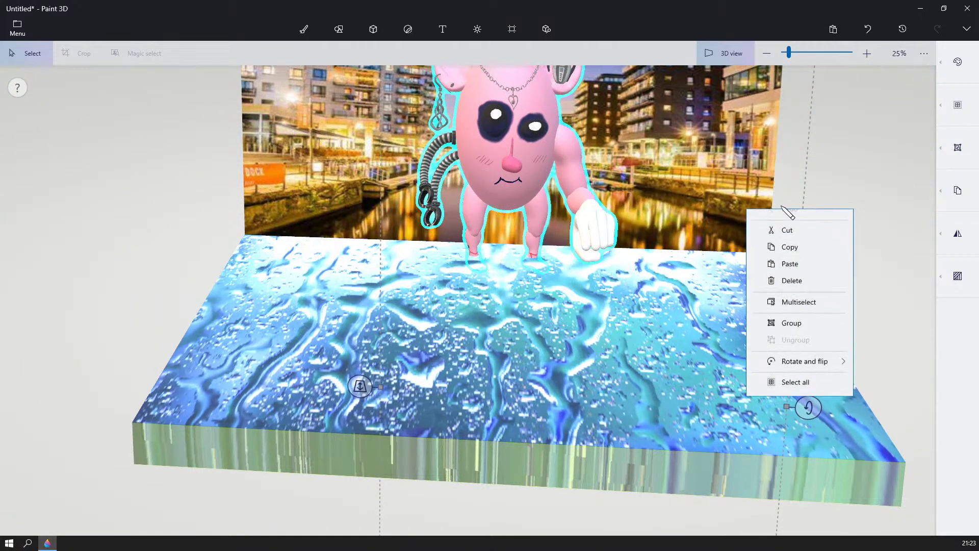
{"action": "right_click_drag", "start_coordinate": [838, 201], "coordinate": [510, 149]}
{"action": "right_click_drag", "start_coordinate": [808, 113], "coordinate": [719, 207]}
{"action": "scroll", "coordinate": [800, 128], "scroll_direction": "down", "scroll_amount": 2}
{"action": "scroll", "coordinate": [718, 207], "scroll_direction": "up", "scroll_amount": 2}
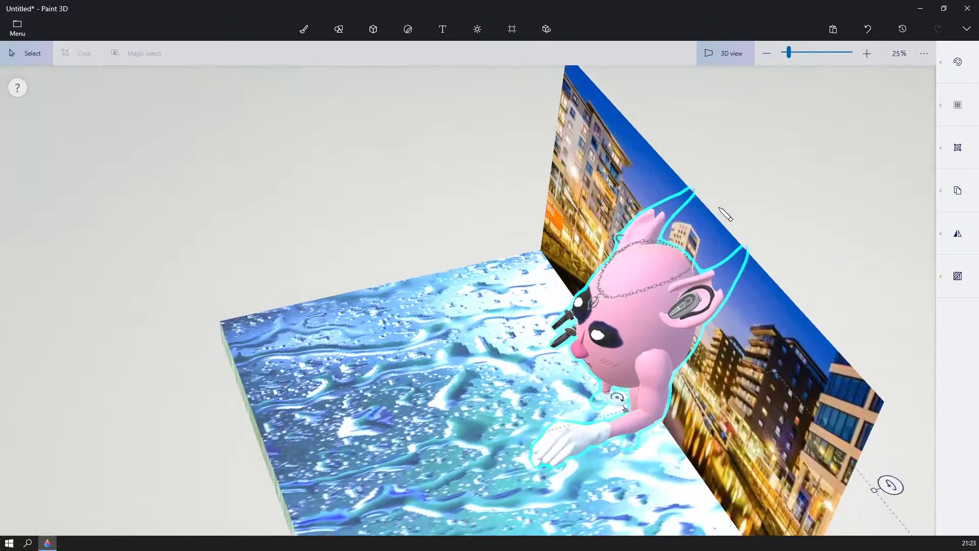
- Bring the pink Kirby character forward from the city picture so it stands on the water floor
{"action": "scroll", "coordinate": [724, 215], "scroll_direction": "down", "scroll_amount": 3}
{"action": "left_click_drag", "start_coordinate": [604, 251], "coordinate": [540, 231]}
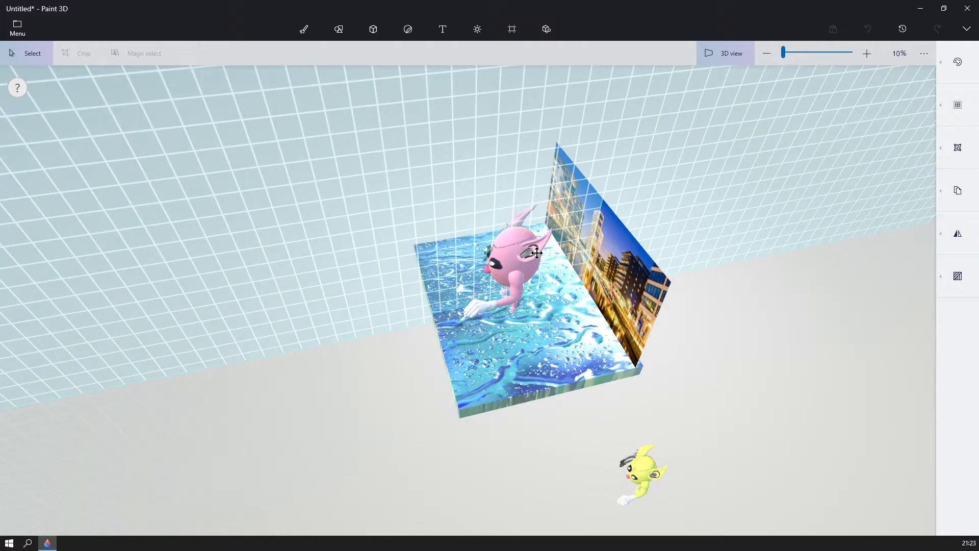
{"action": "left_click_drag", "start_coordinate": [536, 253], "coordinate": [536, 252]}
{"action": "right_click_drag", "start_coordinate": [297, 208], "coordinate": [393, 161]}
{"action": "scroll", "coordinate": [392, 163], "scroll_direction": "up", "scroll_amount": 3}
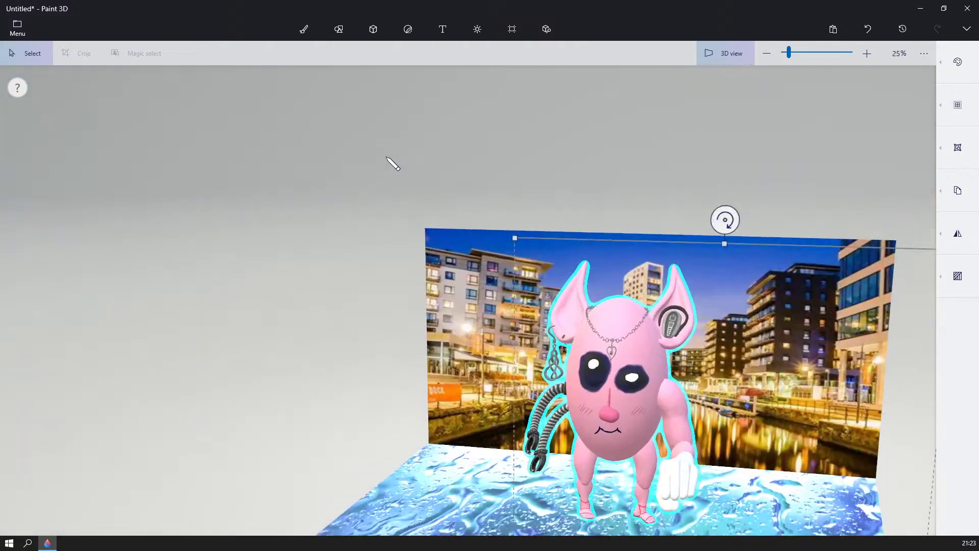
- Move the yellow companion from beside the scene onto the water floor next to the pink Kirby character
{"action": "scroll", "coordinate": [393, 163], "scroll_direction": "down", "scroll_amount": 3}
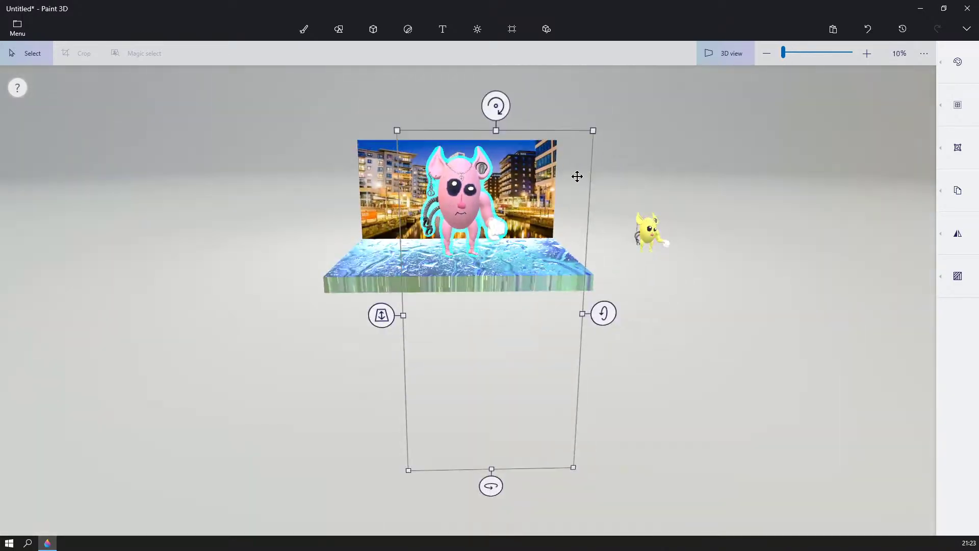
{"action": "scroll", "coordinate": [577, 177], "scroll_direction": "up", "scroll_amount": 3}
{"action": "left_click", "coordinate": [814, 220]}
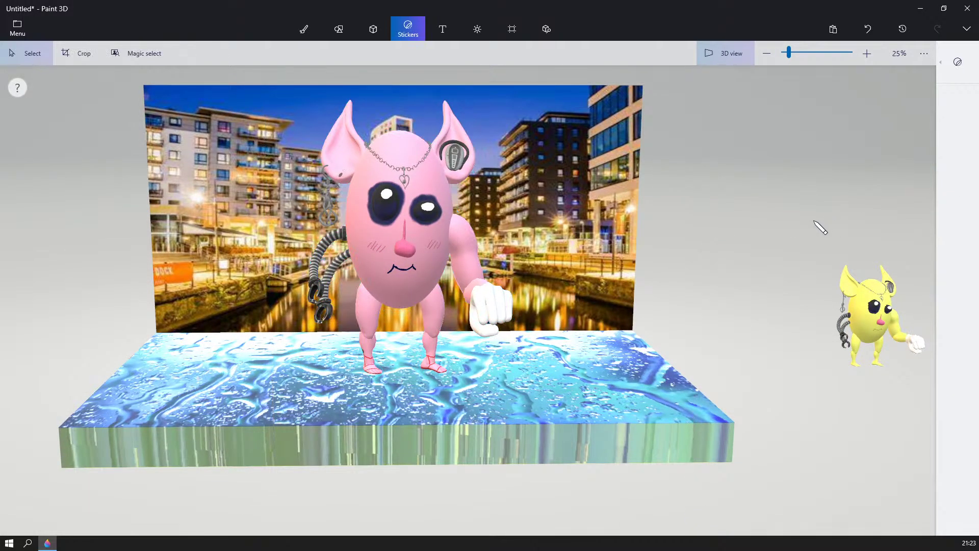
{"action": "left_click_drag", "start_coordinate": [820, 227], "coordinate": [924, 393]}
{"action": "right_click_drag", "start_coordinate": [904, 262], "coordinate": [896, 408]}
{"action": "scroll", "coordinate": [797, 372], "scroll_direction": "down", "scroll_amount": 3}
{"action": "scroll", "coordinate": [723, 359], "scroll_direction": "up", "scroll_amount": 5}
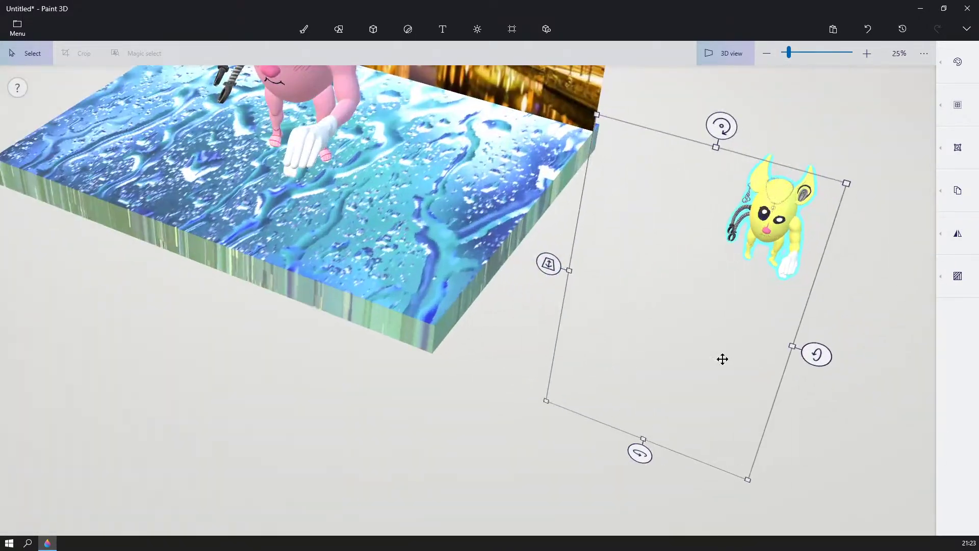
{"action": "left_click_drag", "start_coordinate": [765, 213], "coordinate": [455, 100]}
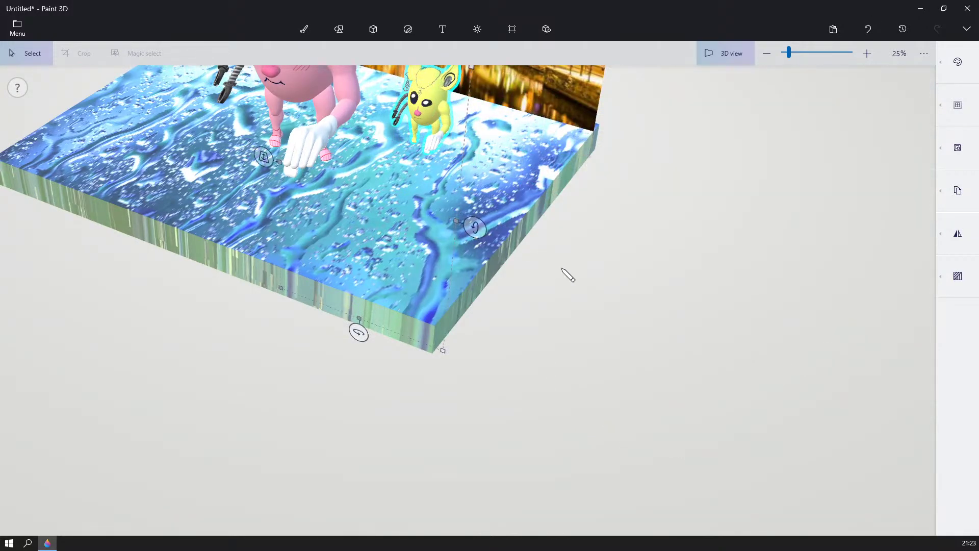
- Turn the yellow companion slightly about its vertical axis and shift it sideways along the water floor, clear of the pink character's fist
{"action": "right_click_drag", "start_coordinate": [567, 276], "coordinate": [612, 249]}
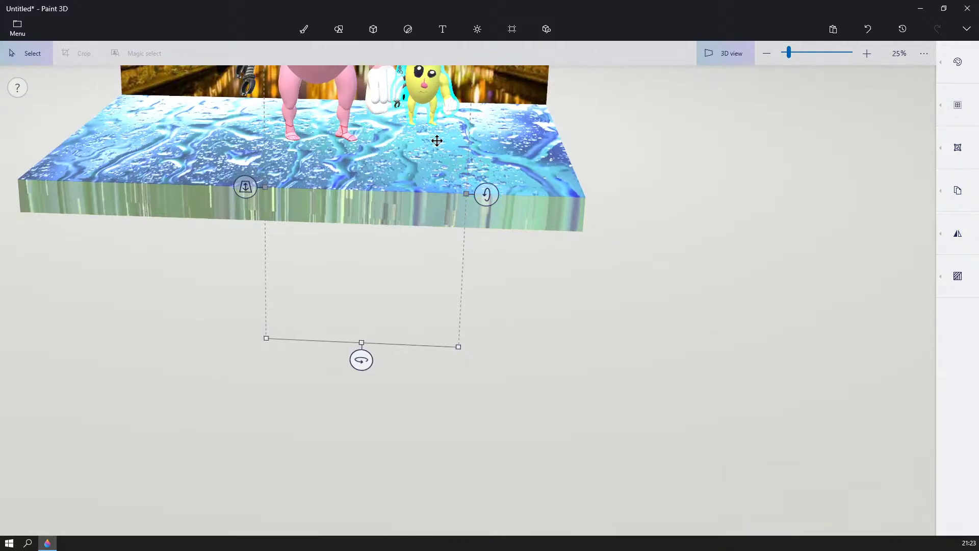
{"action": "scroll", "coordinate": [437, 140], "scroll_direction": "up", "scroll_amount": 5}
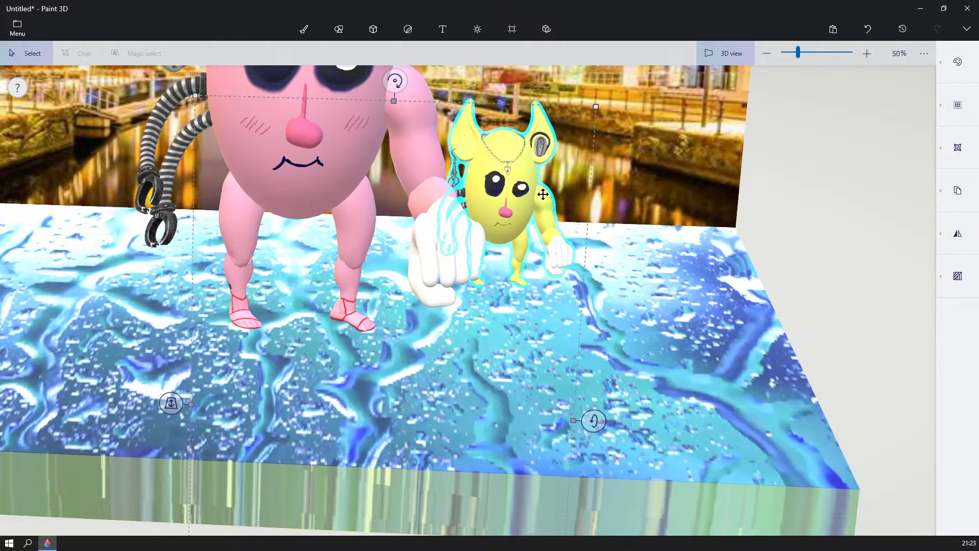
{"action": "scroll", "coordinate": [394, 163], "scroll_direction": "down", "scroll_amount": 3}
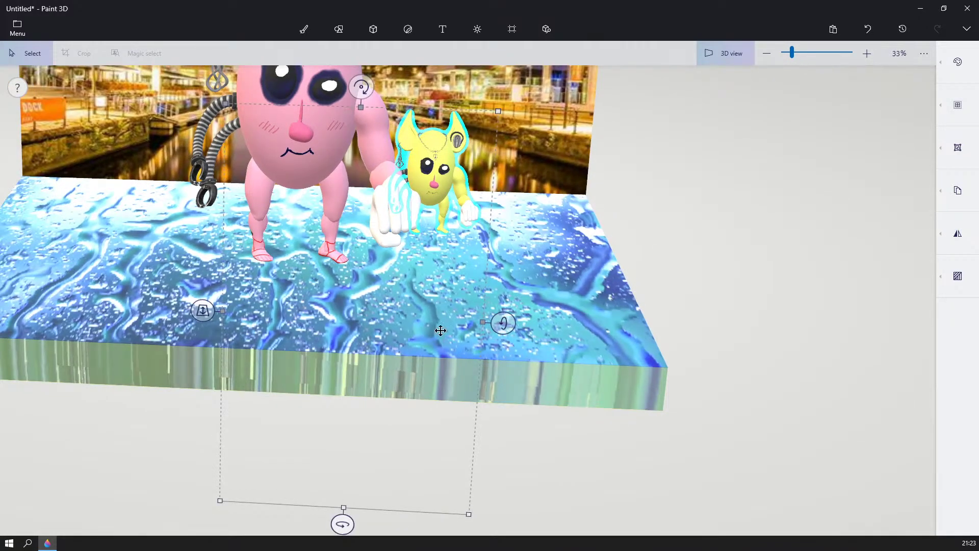
{"action": "left_click_drag", "start_coordinate": [342, 522], "coordinate": [363, 522]}
{"action": "left_click_drag", "start_coordinate": [423, 182], "coordinate": [501, 189]}
{"action": "left_click", "coordinate": [659, 218]}
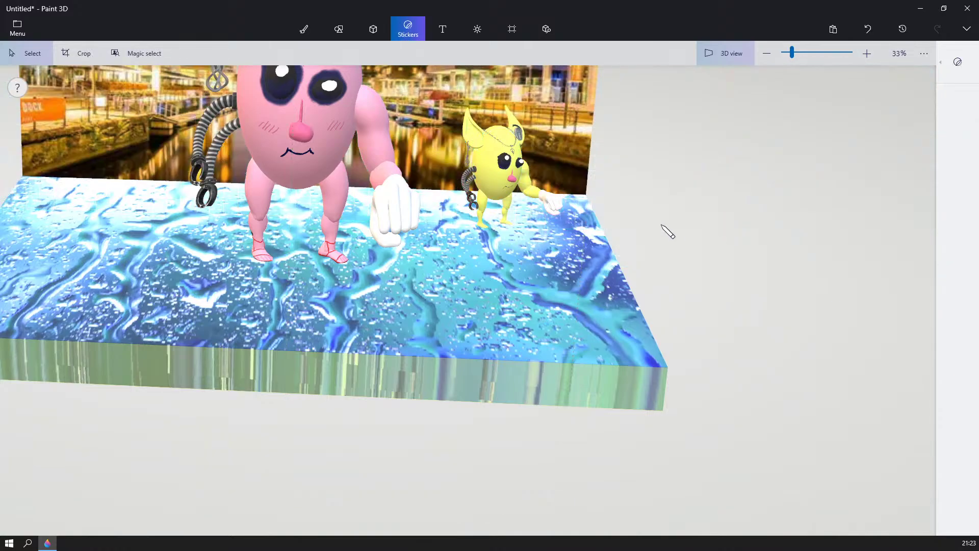
- Examine the staged scene from the front, checking how both characters stand on the water floor before the city picture
{"action": "scroll", "coordinate": [595, 220], "scroll_direction": "down", "scroll_amount": 6}
{"action": "right_click_drag", "start_coordinate": [595, 221], "coordinate": [642, 237]}
{"action": "scroll", "coordinate": [641, 237], "scroll_direction": "up", "scroll_amount": 5}
{"action": "middle_click_drag", "start_coordinate": [692, 235], "coordinate": [404, 232]}
{"action": "right_click_drag", "start_coordinate": [405, 233], "coordinate": [488, 225]}
{"action": "scroll", "coordinate": [488, 225], "scroll_direction": "up", "scroll_amount": 2}
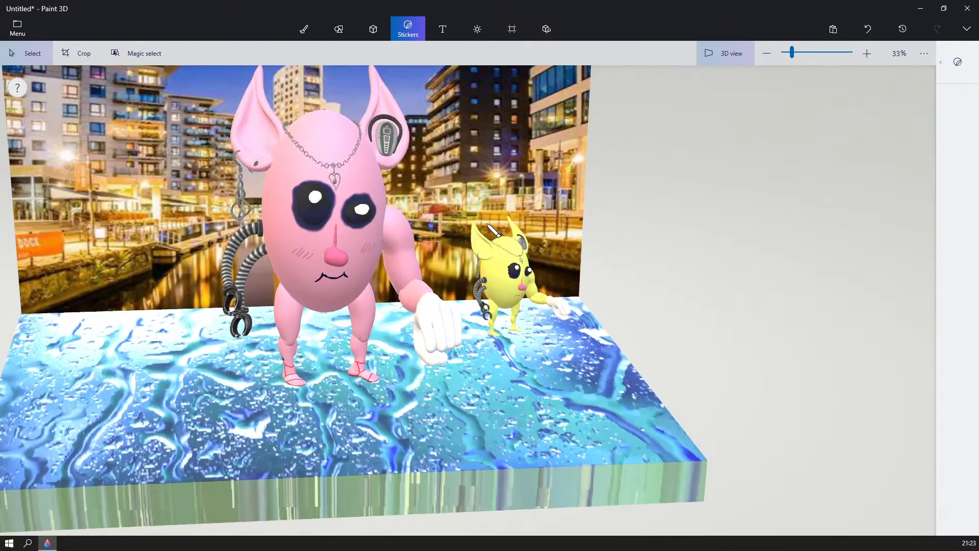
{"action": "middle_click_drag", "start_coordinate": [366, 222], "coordinate": [446, 261]}
{"action": "mouse_move", "coordinate": [446, 261]}
{"action": "right_mouse_down"}
{"action": "mouse_move", "coordinate": [490, 262]}
{"action": "mouse_move", "coordinate": [442, 259]}
{"action": "right_mouse_up"}
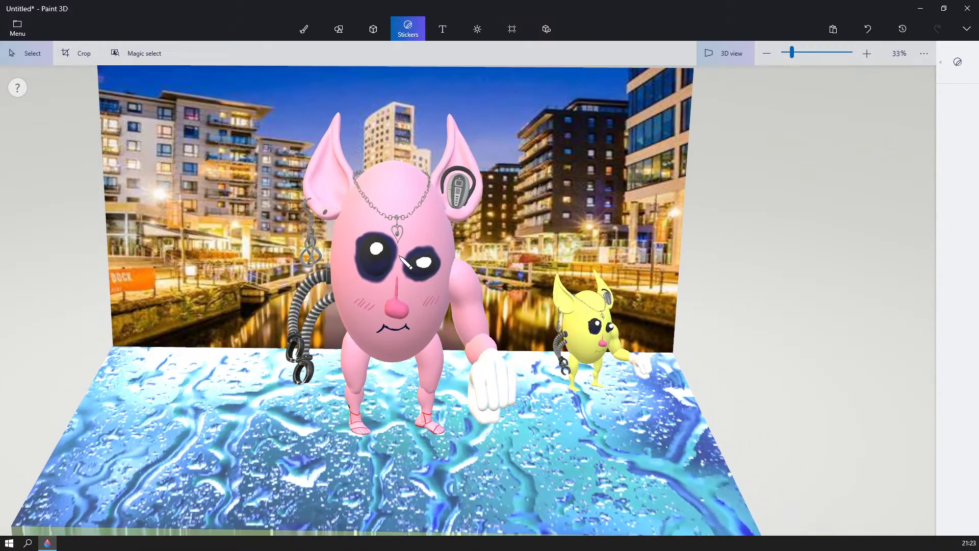
{"action": "middle_click_drag", "start_coordinate": [399, 256], "coordinate": [473, 259]}
{"action": "mouse_move", "coordinate": [473, 258]}
{"action": "right_mouse_down"}
{"action": "mouse_move", "coordinate": [456, 257]}
{"action": "mouse_move", "coordinate": [462, 247]}
{"action": "mouse_move", "coordinate": [460, 272]}
{"action": "mouse_move", "coordinate": [463, 262]}
{"action": "right_mouse_up"}
{"action": "middle_click_drag", "start_coordinate": [480, 261], "coordinate": [438, 255]}
{"action": "mouse_move", "coordinate": [438, 255]}
{"action": "right_mouse_down"}
{"action": "mouse_move", "coordinate": [424, 254]}
{"action": "mouse_move", "coordinate": [443, 256]}
{"action": "right_mouse_up"}
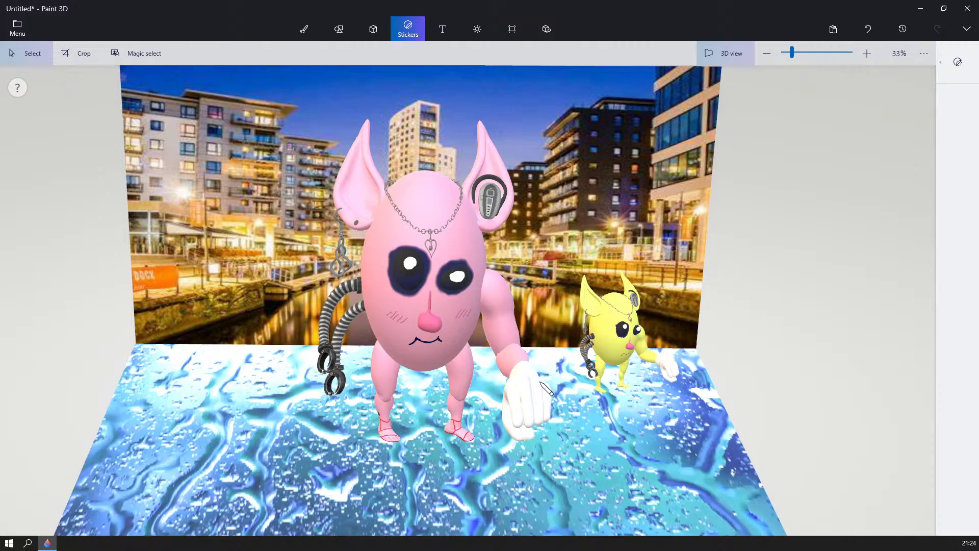
{"action": "right_click_drag", "start_coordinate": [529, 389], "coordinate": [582, 403]}
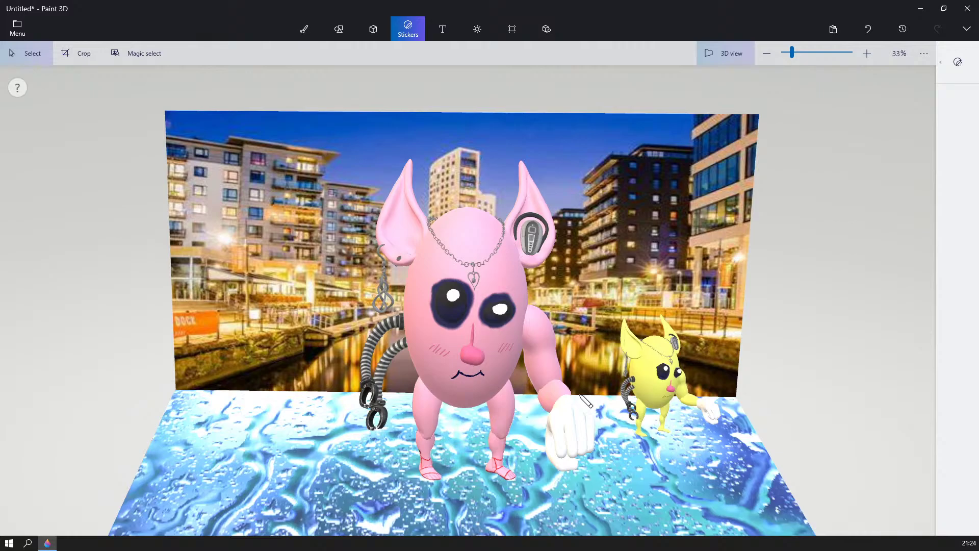
{"action": "scroll", "coordinate": [722, 296], "scroll_direction": "up", "scroll_amount": 5}
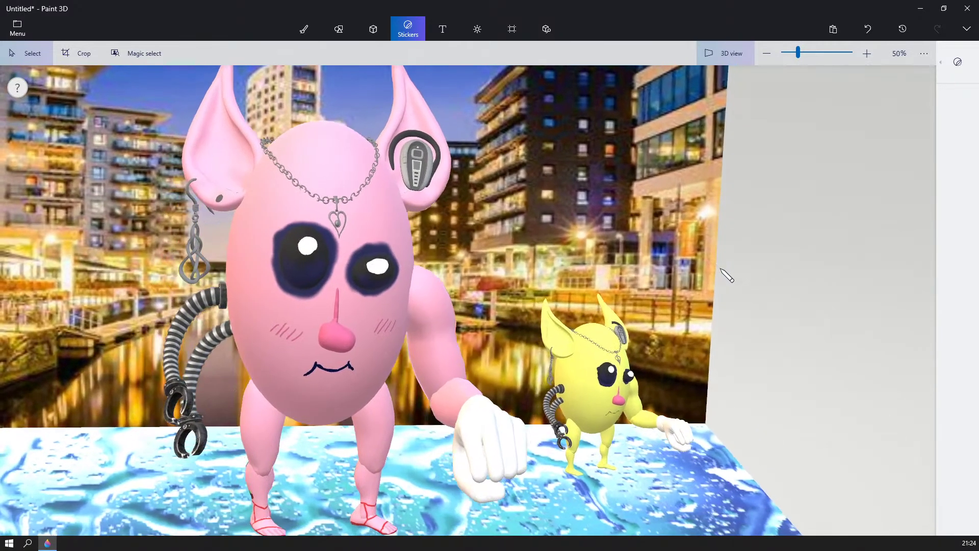
{"action": "scroll", "coordinate": [720, 268], "scroll_direction": "down", "scroll_amount": 5}
{"action": "middle_click_drag", "start_coordinate": [631, 268], "coordinate": [653, 261]}
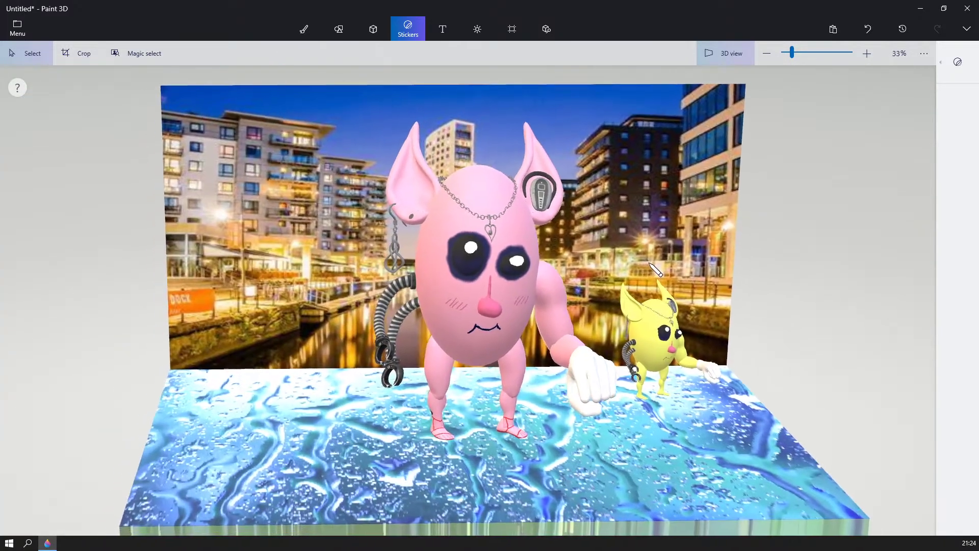
{"action": "scroll", "coordinate": [652, 261], "scroll_direction": "up", "scroll_amount": 5}
{"action": "scroll", "coordinate": [657, 266], "scroll_direction": "down", "scroll_amount": 5}
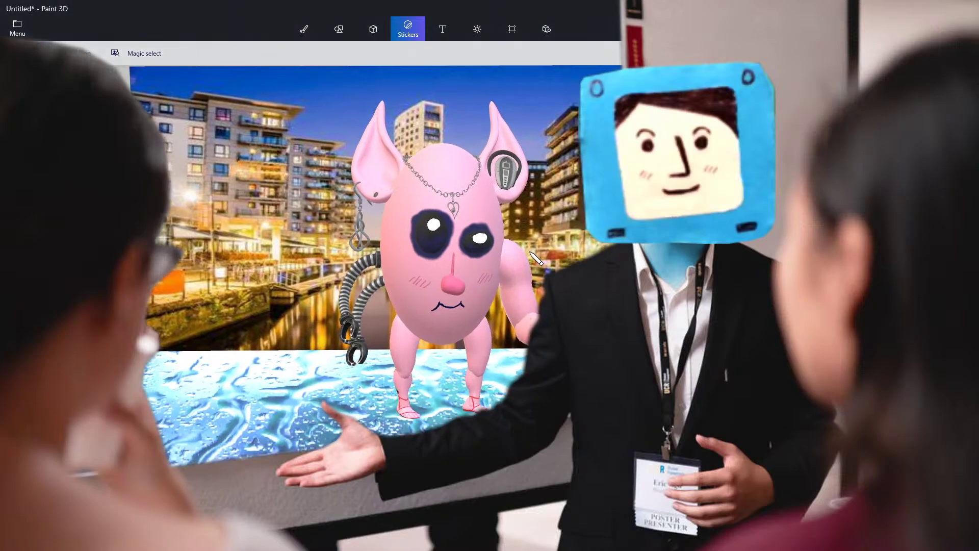
{"action": "right_click_drag", "start_coordinate": [515, 245], "coordinate": [451, 231]}
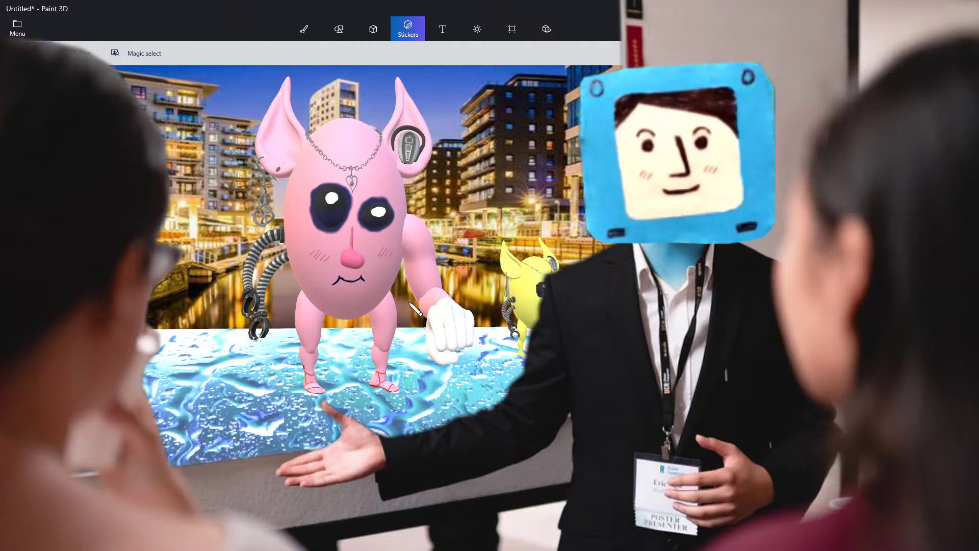
- Examine the pink Kirby character up close, from its face, ears and jewellery down to the striped mechanical arms
{"action": "scroll", "coordinate": [295, 303], "scroll_direction": "up", "scroll_amount": 5}
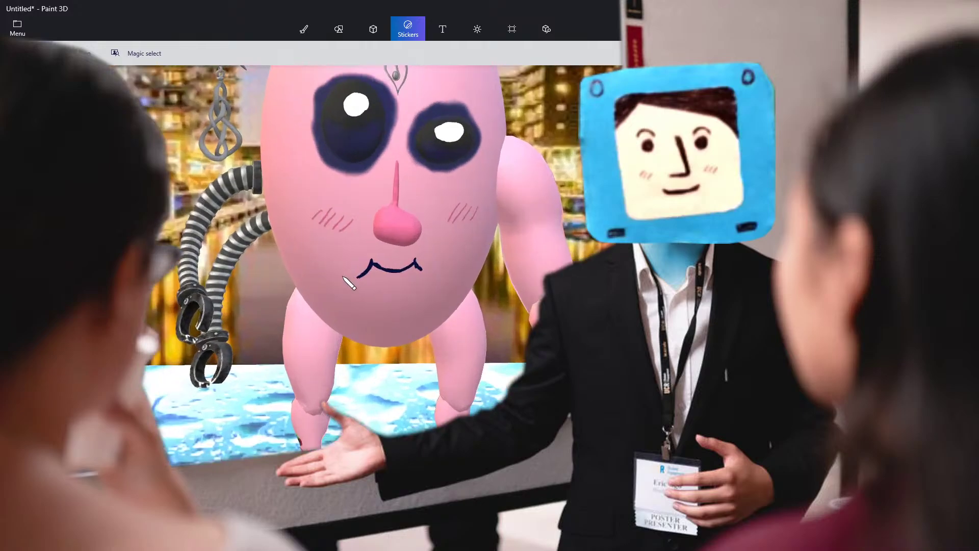
{"action": "middle_click_drag", "start_coordinate": [320, 357], "coordinate": [289, 384]}
{"action": "middle_click_drag", "start_coordinate": [331, 241], "coordinate": [380, 359]}
{"action": "scroll", "coordinate": [381, 360], "scroll_direction": "up", "scroll_amount": 2}
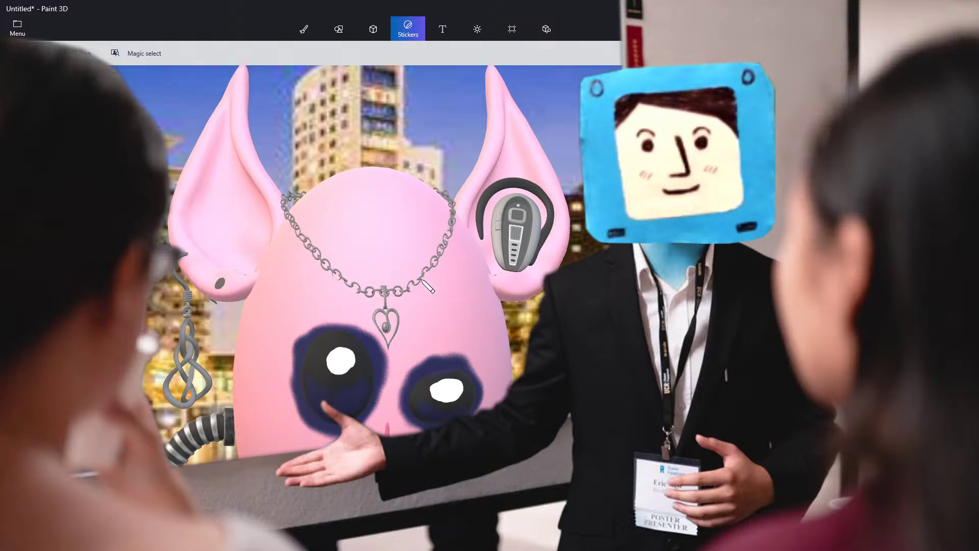
{"action": "middle_click_drag", "start_coordinate": [431, 264], "coordinate": [481, 279]}
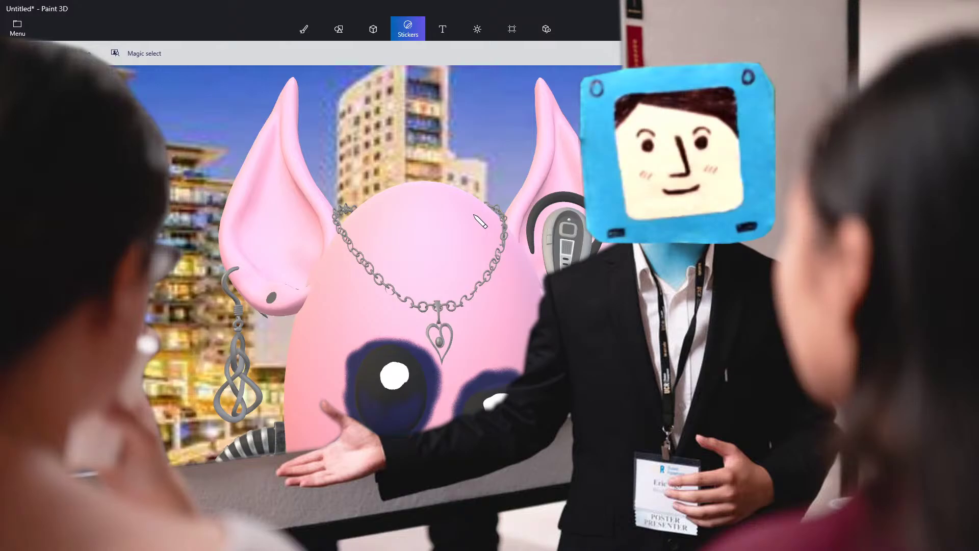
{"action": "middle_click_drag", "start_coordinate": [571, 256], "coordinate": [577, 256]}
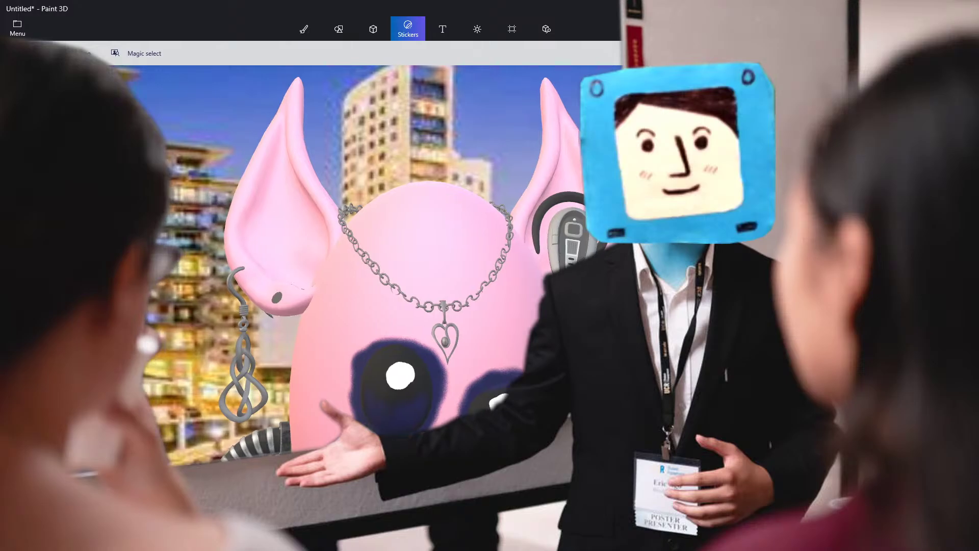
{"action": "scroll", "coordinate": [576, 256], "scroll_direction": "up", "scroll_amount": 2}
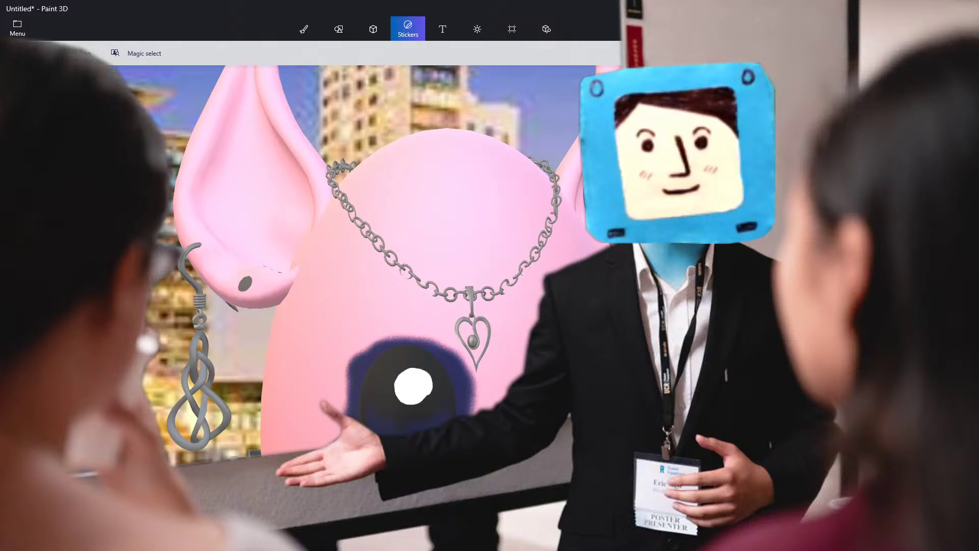
{"action": "scroll", "coordinate": [658, 285], "scroll_direction": "down", "scroll_amount": 2}
{"action": "middle_click_drag", "start_coordinate": [647, 359], "coordinate": [648, 222]}
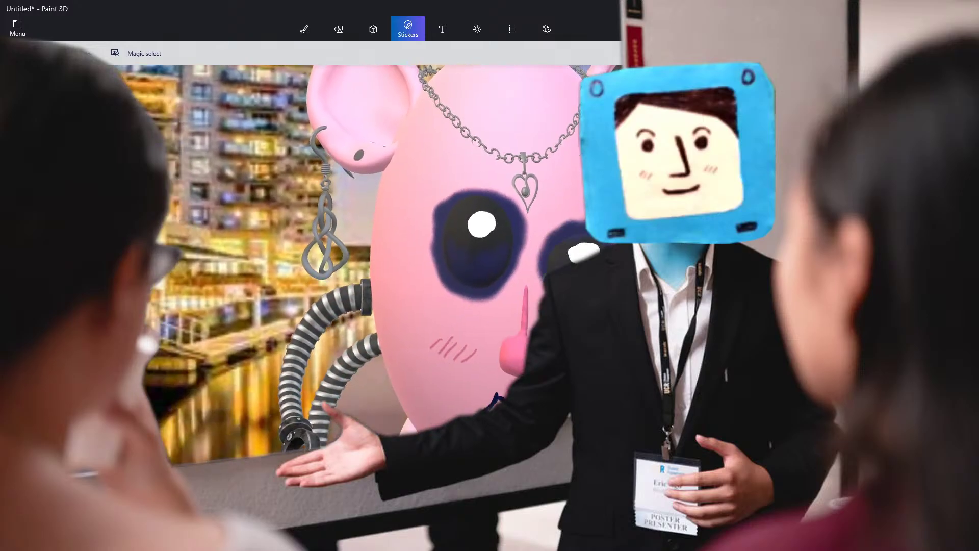
{"action": "scroll", "coordinate": [649, 222], "scroll_direction": "down", "scroll_amount": 1}
{"action": "middle_click_drag", "start_coordinate": [576, 459], "coordinate": [570, 319]}
{"action": "mouse_move", "coordinate": [450, 326]}
{"action": "right_mouse_down"}
{"action": "mouse_move", "coordinate": [467, 331]}
{"action": "mouse_move", "coordinate": [511, 307]}
{"action": "mouse_move", "coordinate": [508, 371]}
{"action": "right_mouse_up"}
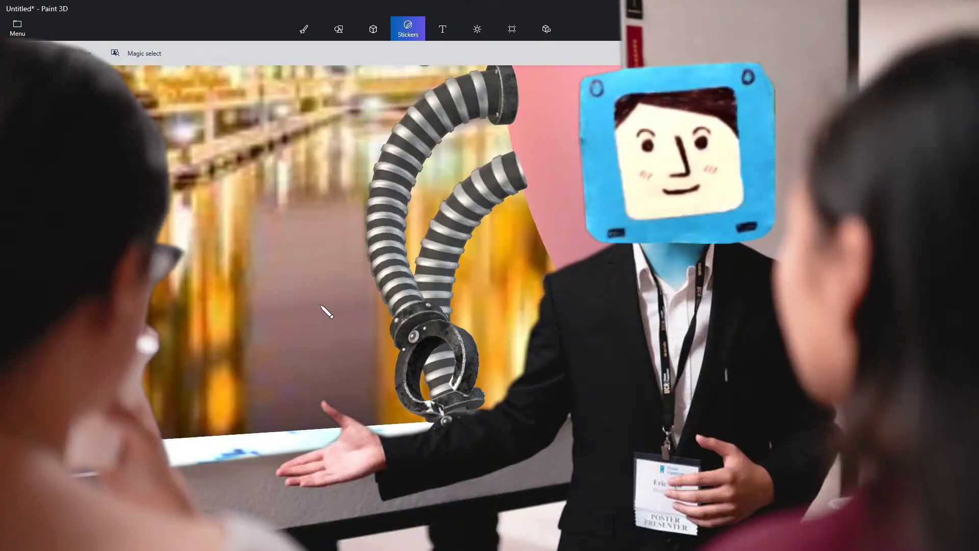
{"action": "mouse_move", "coordinate": [415, 277]}
{"action": "right_mouse_down"}
{"action": "mouse_move", "coordinate": [432, 200]}
{"action": "mouse_move", "coordinate": [401, 163]}
{"action": "right_mouse_up"}
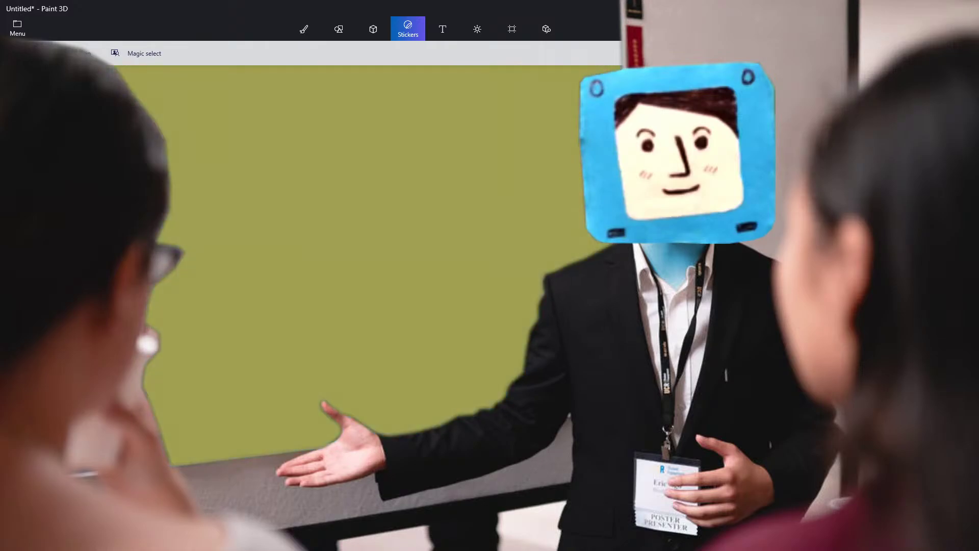
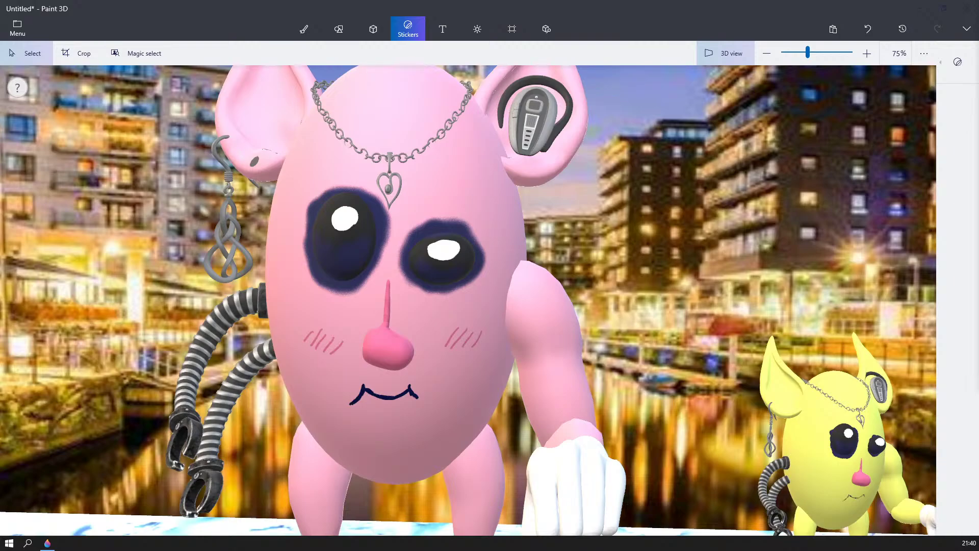
- Save a copy of the scene to the desktop as a GLB 3D model named kirbypiginthecity
{"action": "scroll", "coordinate": [713, 226], "scroll_direction": "down", "scroll_amount": 2}
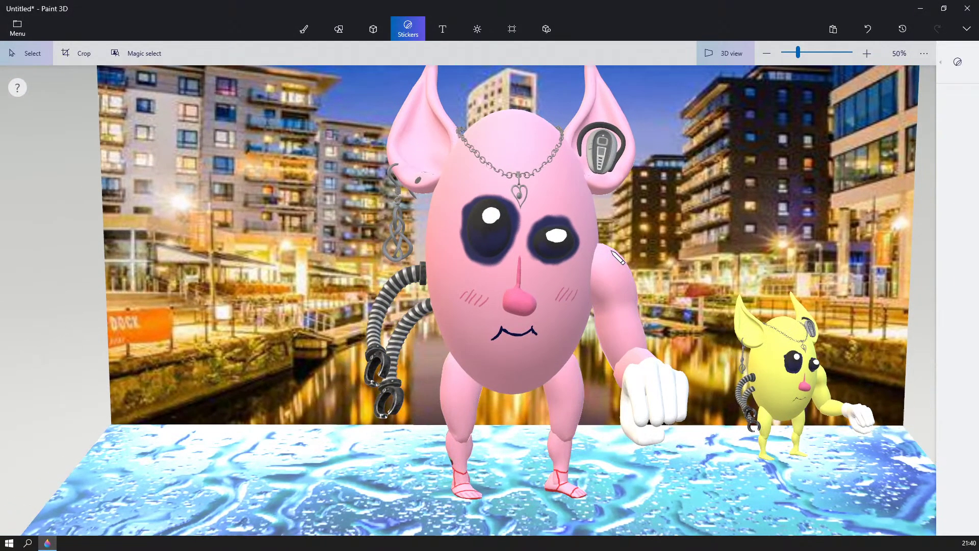
{"action": "mouse_move", "coordinate": [611, 251]}
{"action": "right_mouse_down"}
{"action": "mouse_move", "coordinate": [612, 243]}
{"action": "mouse_move", "coordinate": [604, 257]}
{"action": "right_mouse_up"}
{"action": "middle_click_drag", "start_coordinate": [575, 239], "coordinate": [608, 270]}
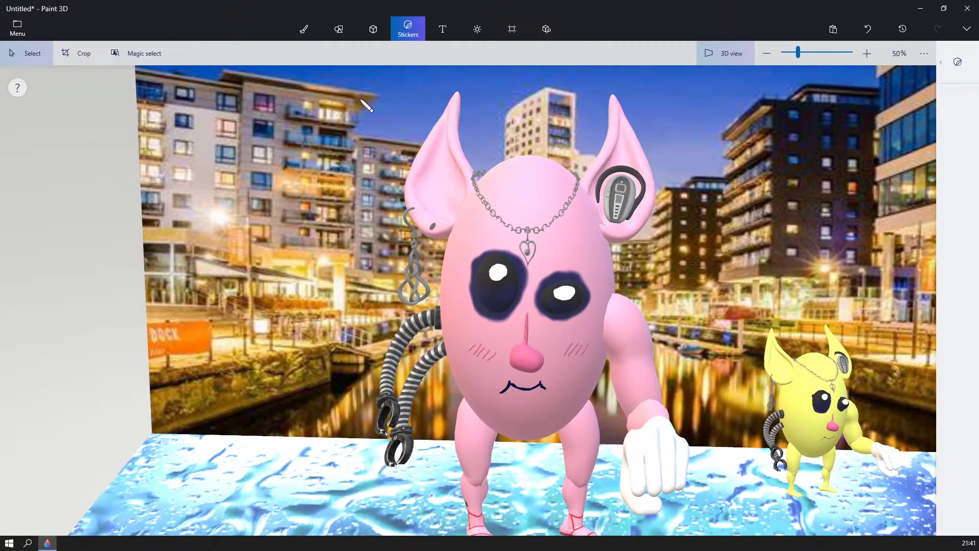
{"action": "left_click", "coordinate": [18, 29]}
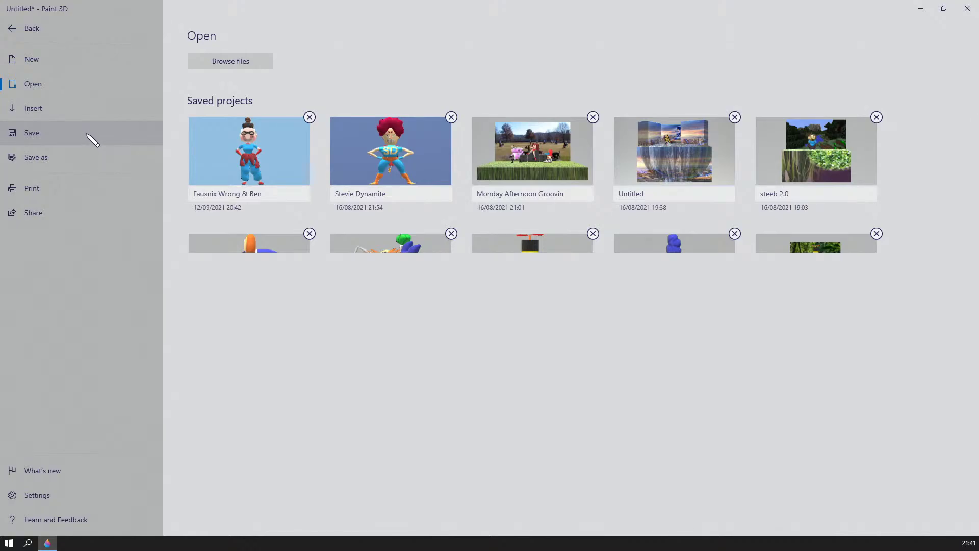
{"action": "left_click", "coordinate": [77, 162]}
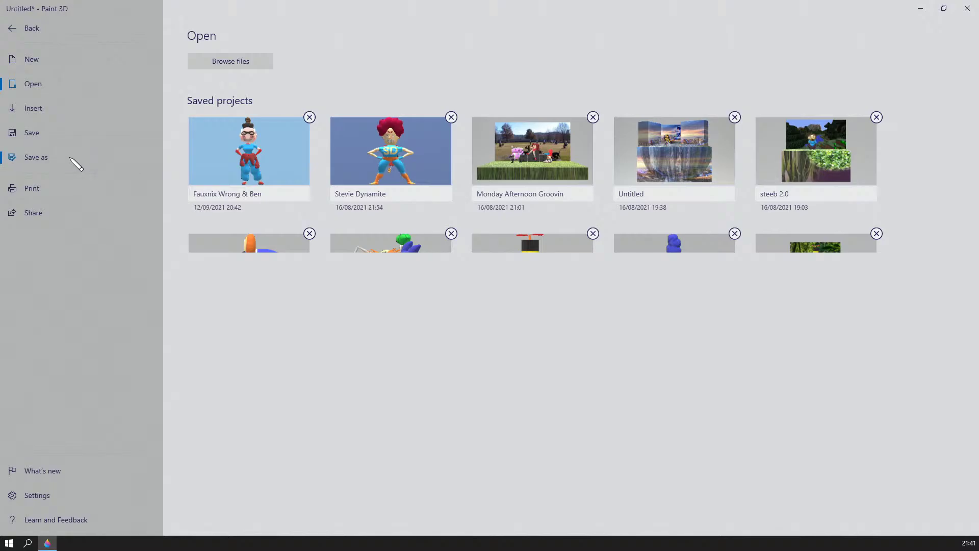
{"action": "left_click", "coordinate": [274, 102]}
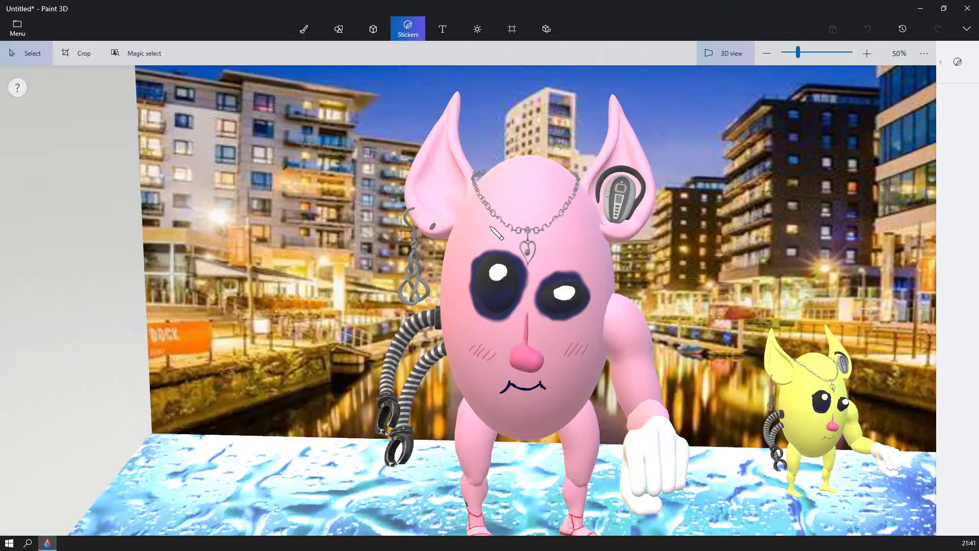
{"action": "left_click", "coordinate": [91, 223]}
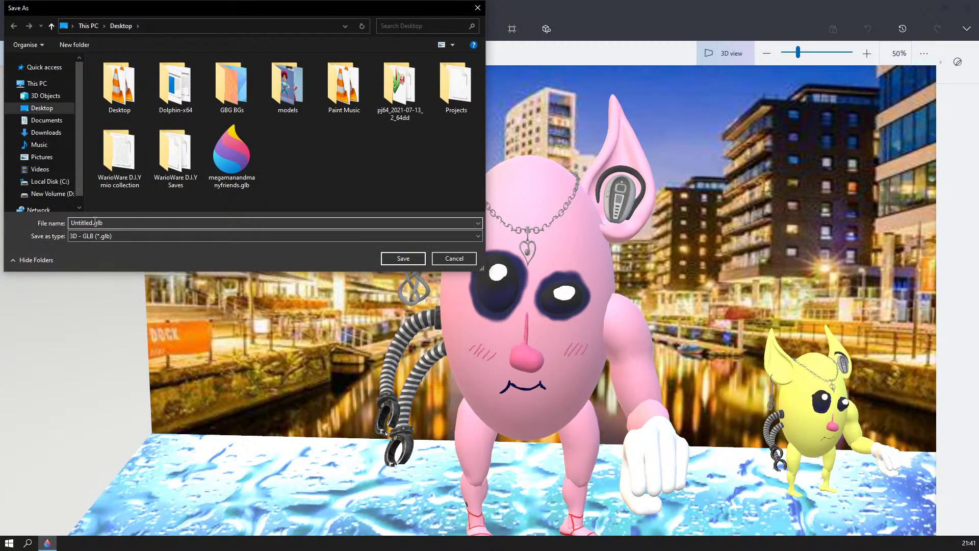
{"action": "left_click_drag", "start_coordinate": [91, 223], "coordinate": [64, 230]}
{"action": "key", "text": "BackSpace"}
{"action": "key", "text": "BackSpace"}
{"action": "type", "text": "kirbypiginthecity"}
{"action": "left_click", "coordinate": [403, 259]}
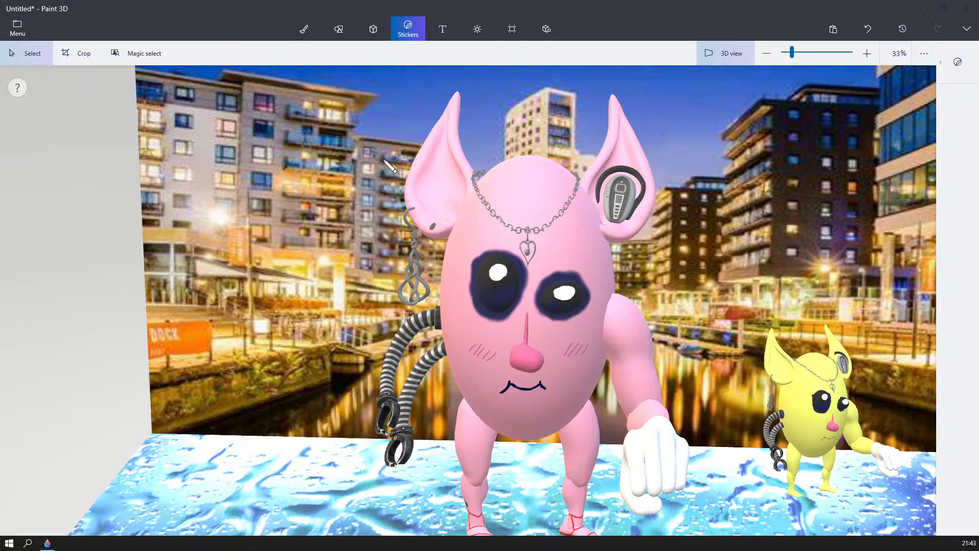
{"action": "key", "text": "ctrl+minus"}
{"action": "left_click", "coordinate": [18, 26]}
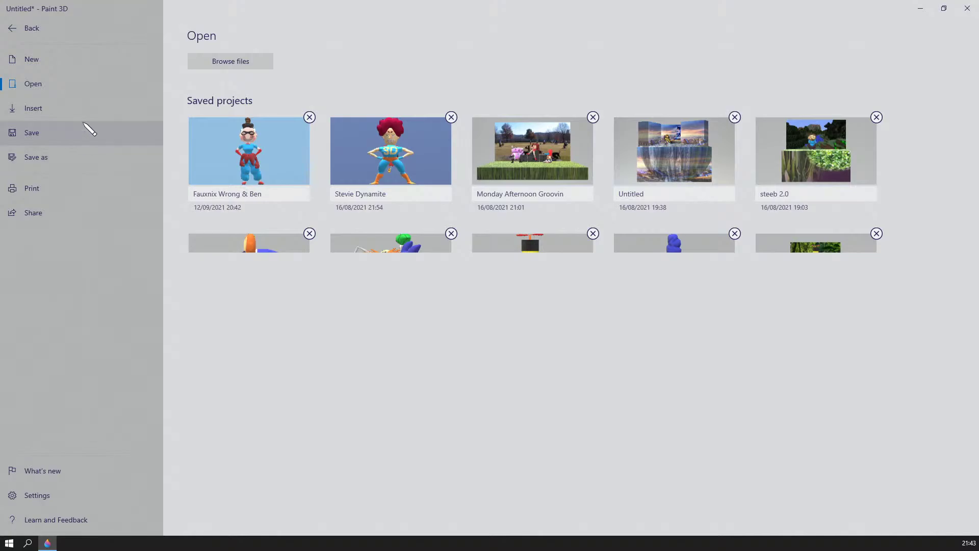
{"action": "left_click", "coordinate": [79, 131]}
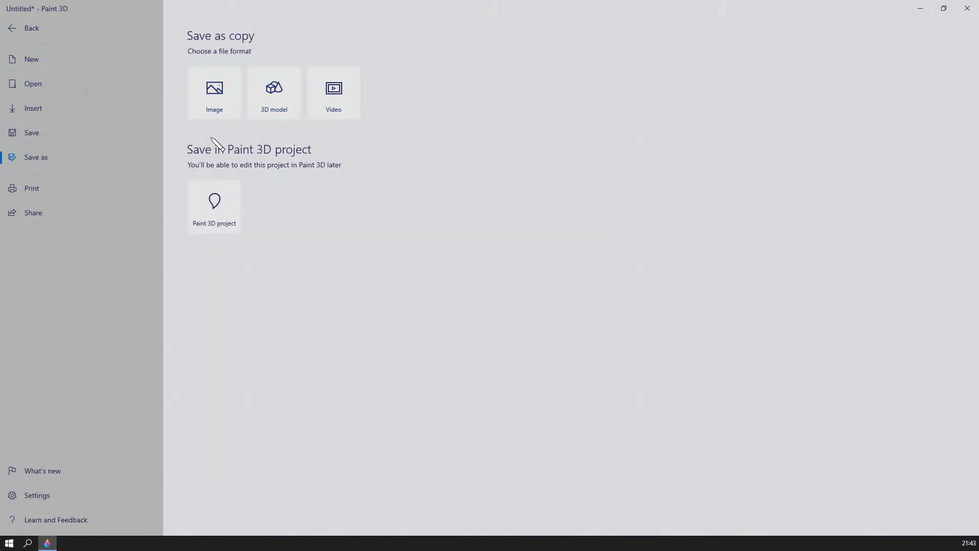
{"action": "left_click", "coordinate": [224, 113]}
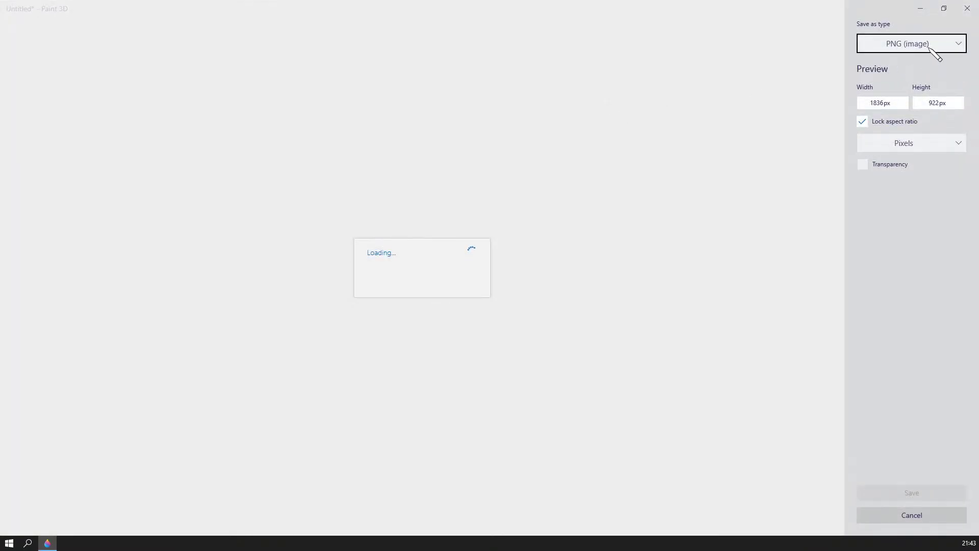
{"action": "left_click", "coordinate": [930, 48]}
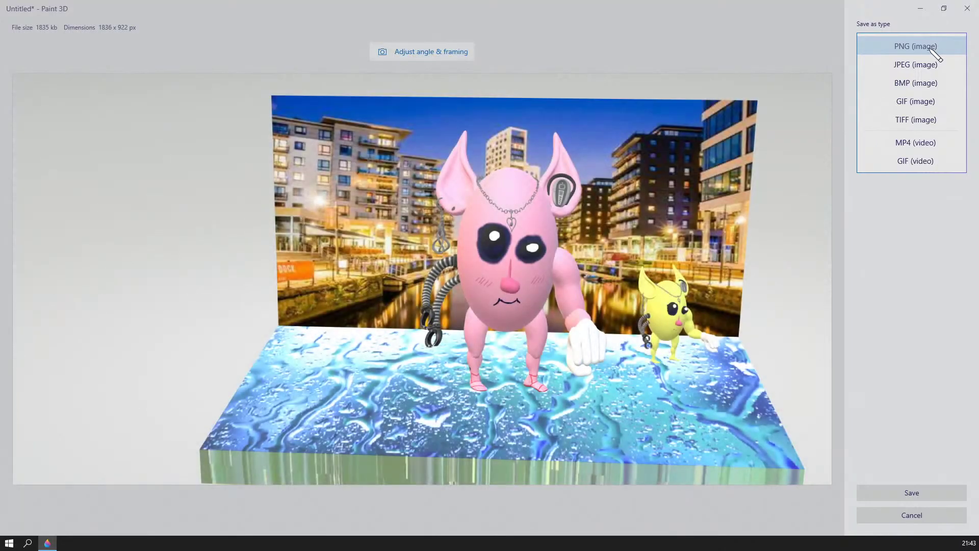
{"action": "left_click", "coordinate": [921, 102]}
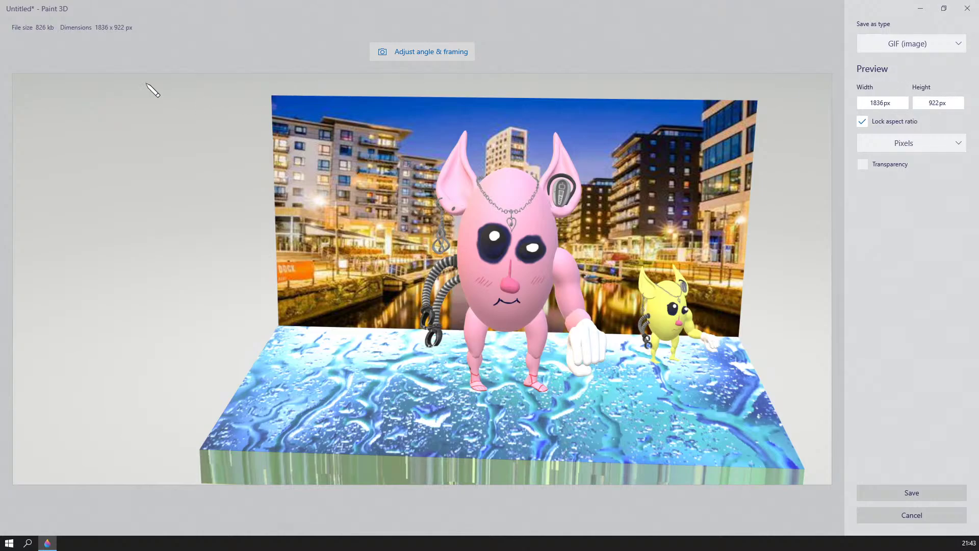
{"action": "left_click", "coordinate": [910, 515]}
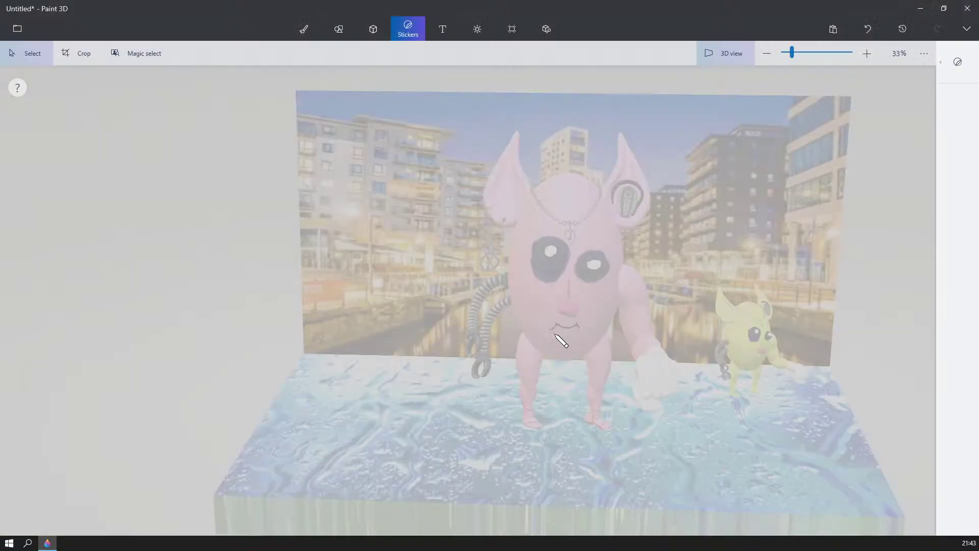
- Set up saving a copy of the scene as a GIF (video) animation
{"action": "left_click", "coordinate": [6, 26]}
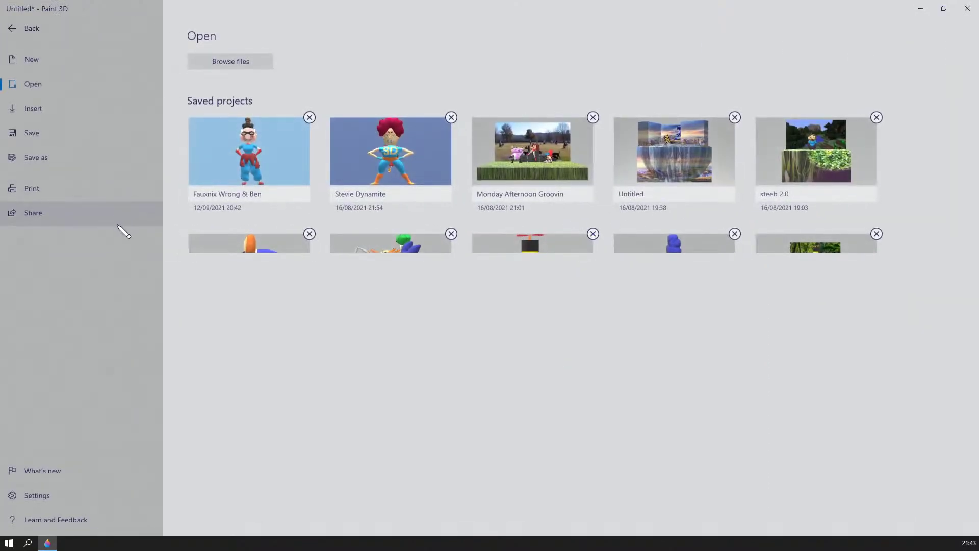
{"action": "left_click", "coordinate": [102, 160]}
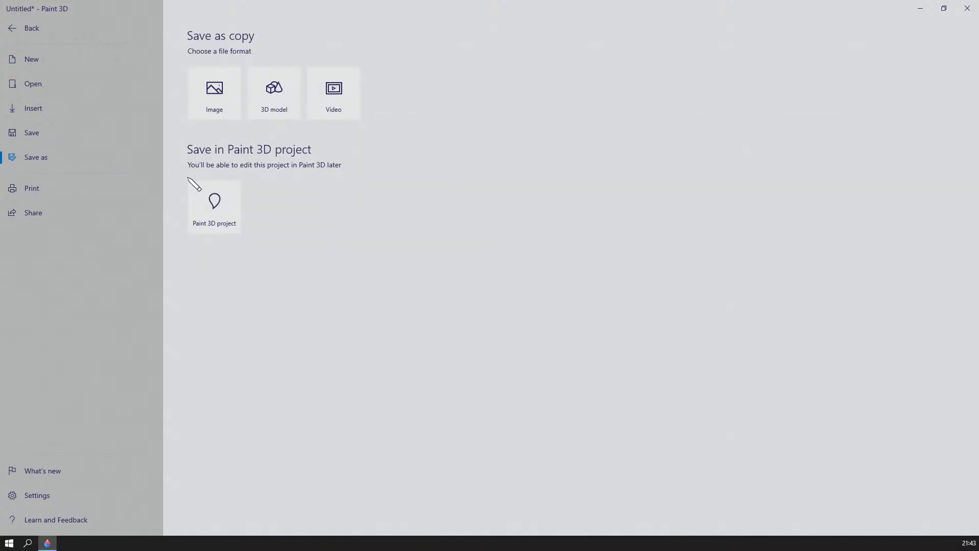
{"action": "left_click", "coordinate": [316, 90]}
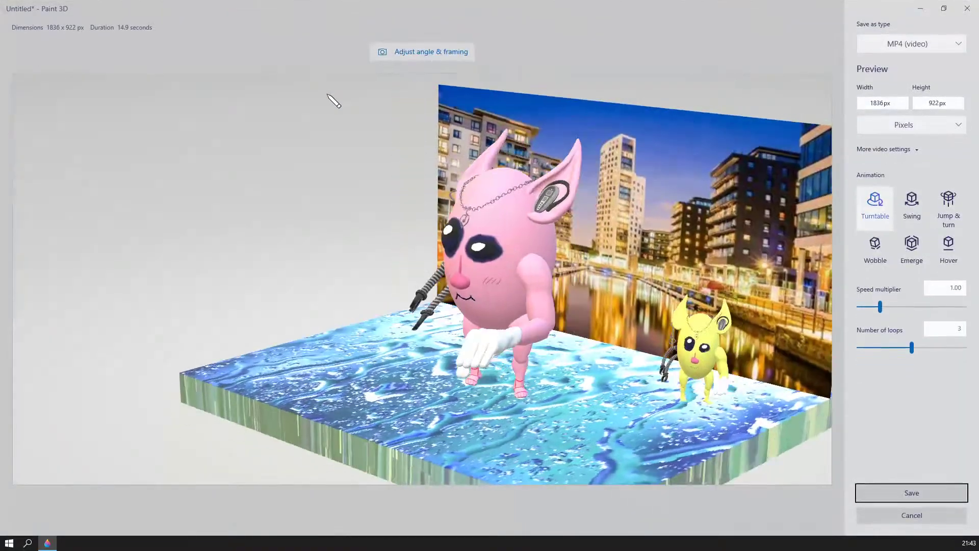
{"action": "left_click", "coordinate": [951, 44]}
{"action": "left_click", "coordinate": [929, 78]}
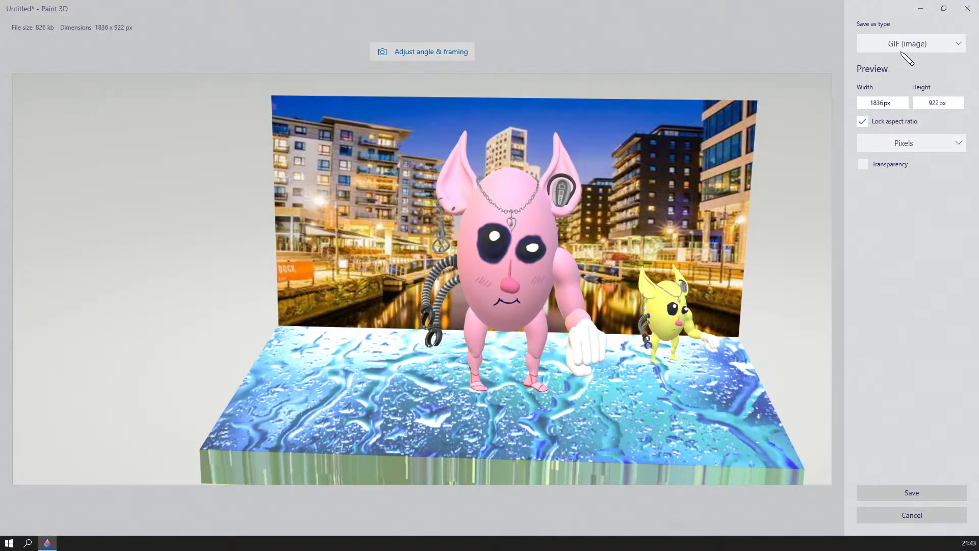
{"action": "left_click", "coordinate": [928, 51]}
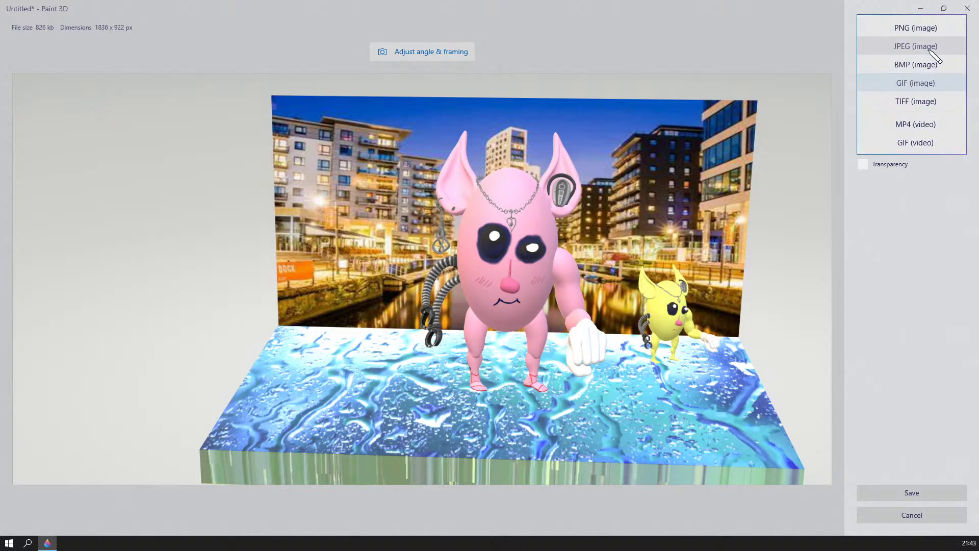
{"action": "left_click", "coordinate": [913, 139]}
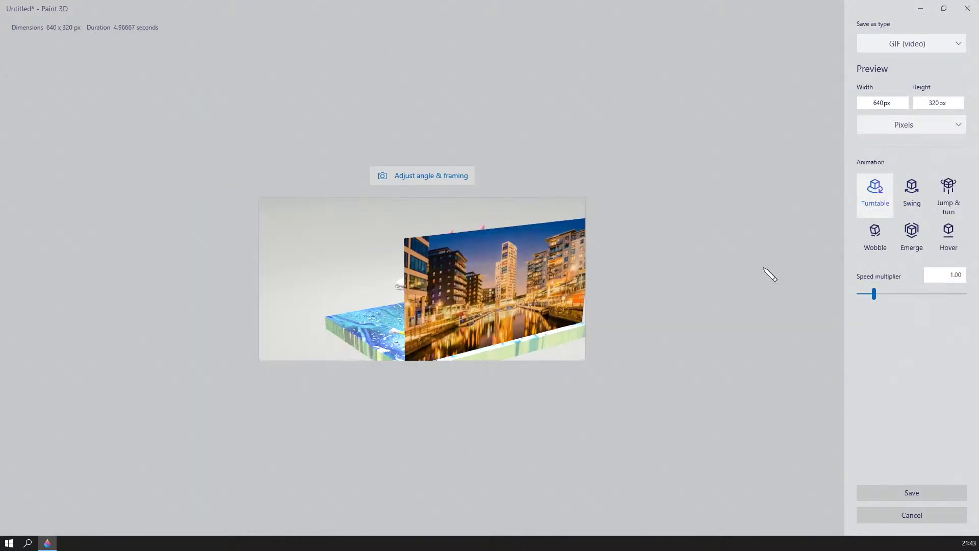
- Frame the animation at 4:3 and 50% zoom so that both characters fit inside the picture
{"action": "left_click", "coordinate": [469, 177]}
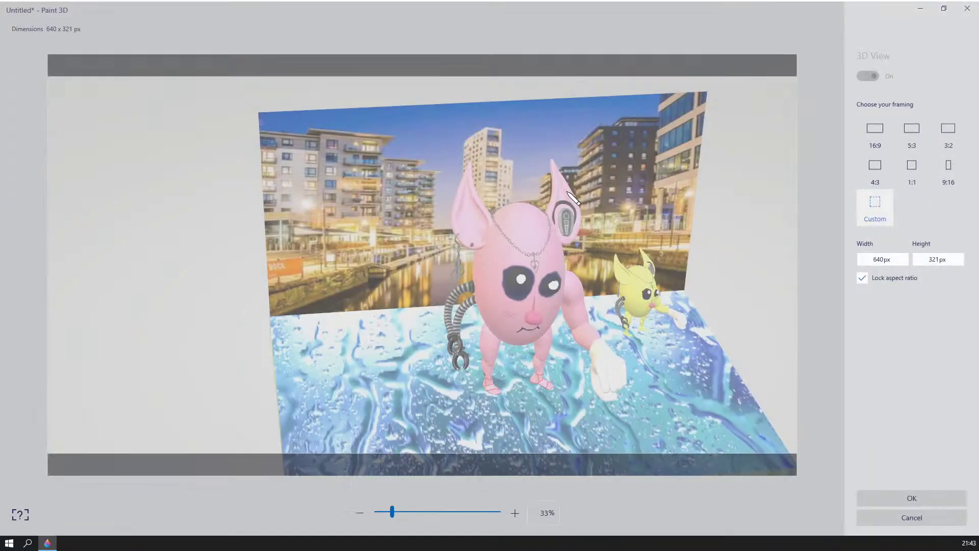
{"action": "left_click", "coordinate": [890, 162]}
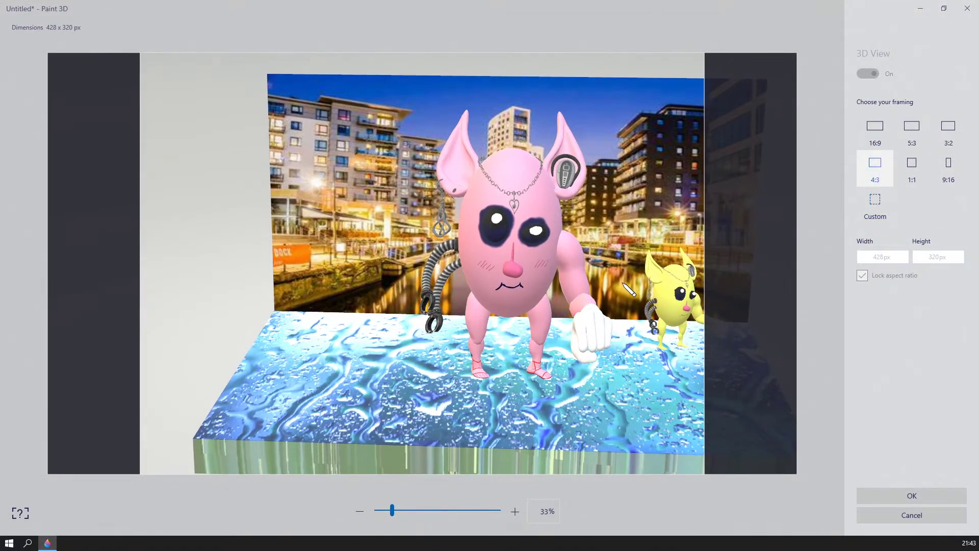
{"action": "scroll", "coordinate": [529, 281], "scroll_direction": "up", "scroll_amount": 3}
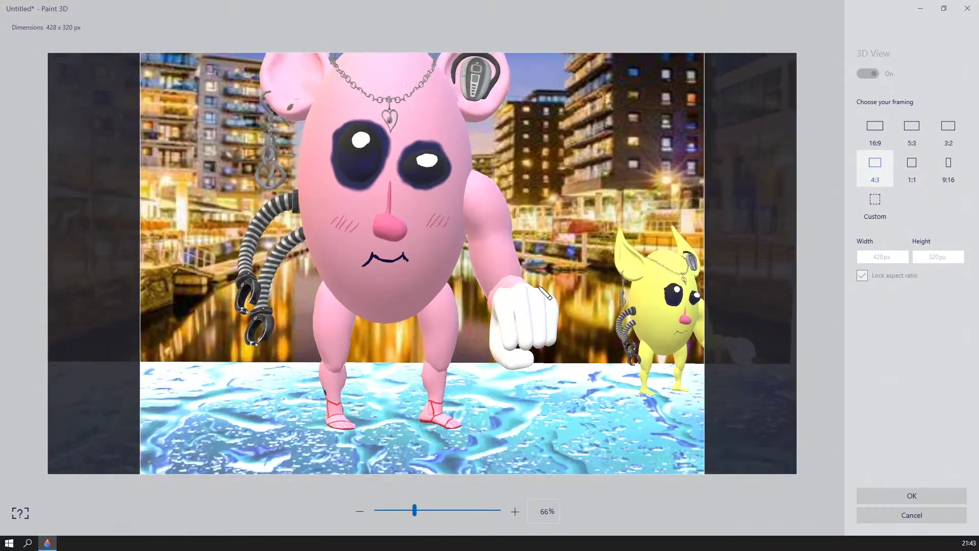
{"action": "scroll", "coordinate": [510, 294], "scroll_direction": "down", "scroll_amount": 3}
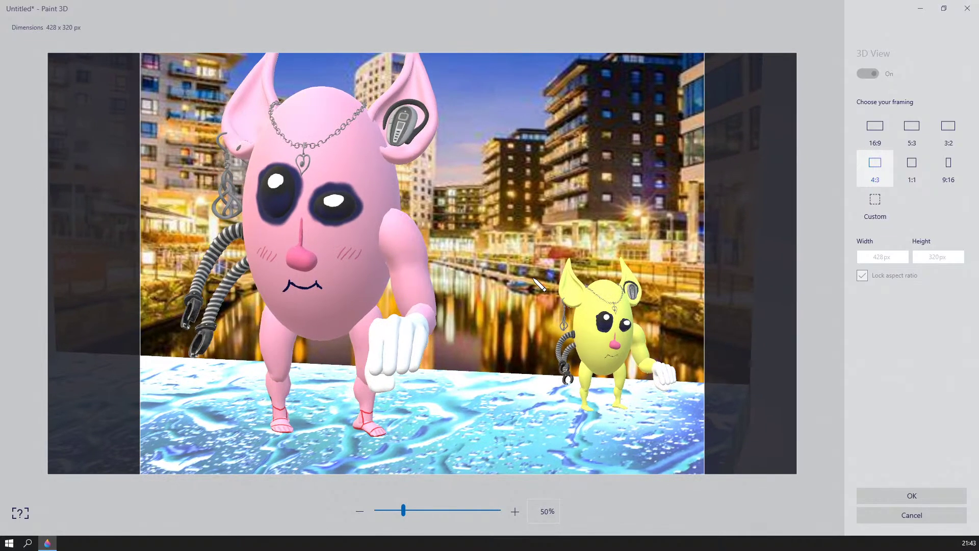
{"action": "left_click", "coordinate": [883, 495]}
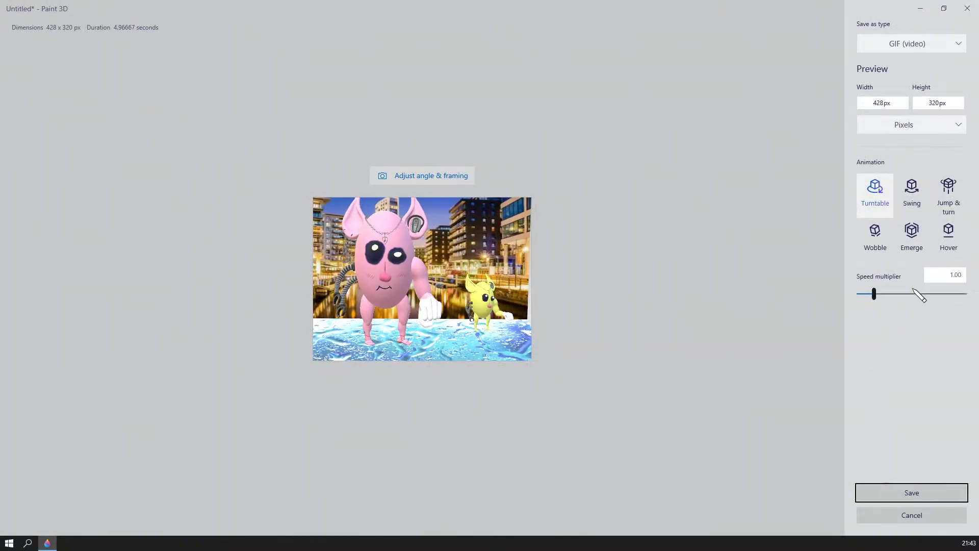
- Preview the Hover, Emerge, Jump & turn, Swing and Turntable animations, and choose Wobble for the GIF
{"action": "left_click", "coordinate": [890, 234]}
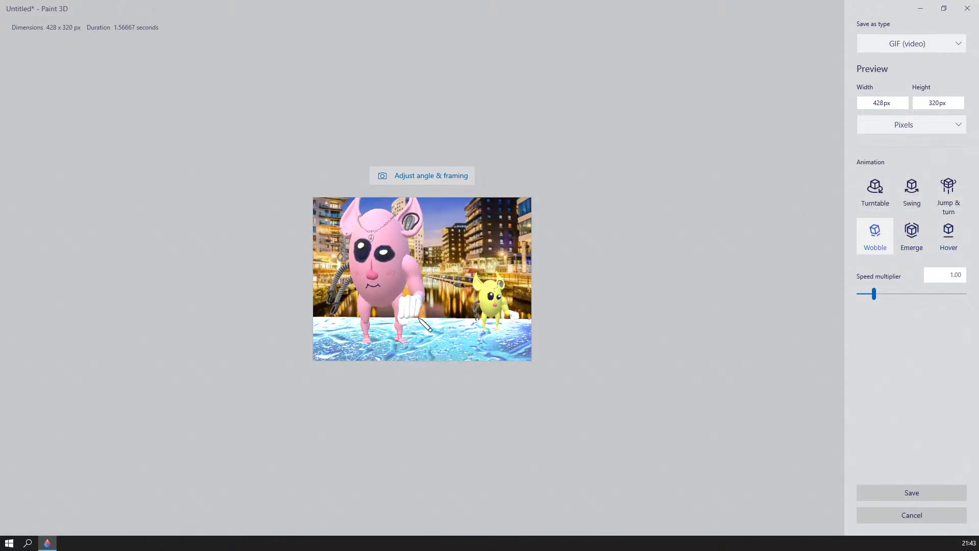
{"action": "left_click", "coordinate": [957, 231]}
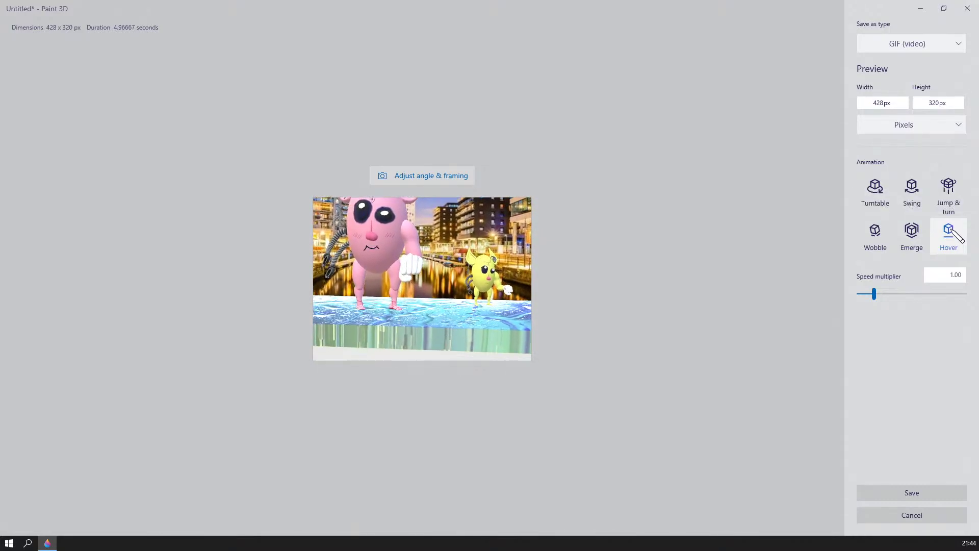
{"action": "left_click", "coordinate": [915, 230]}
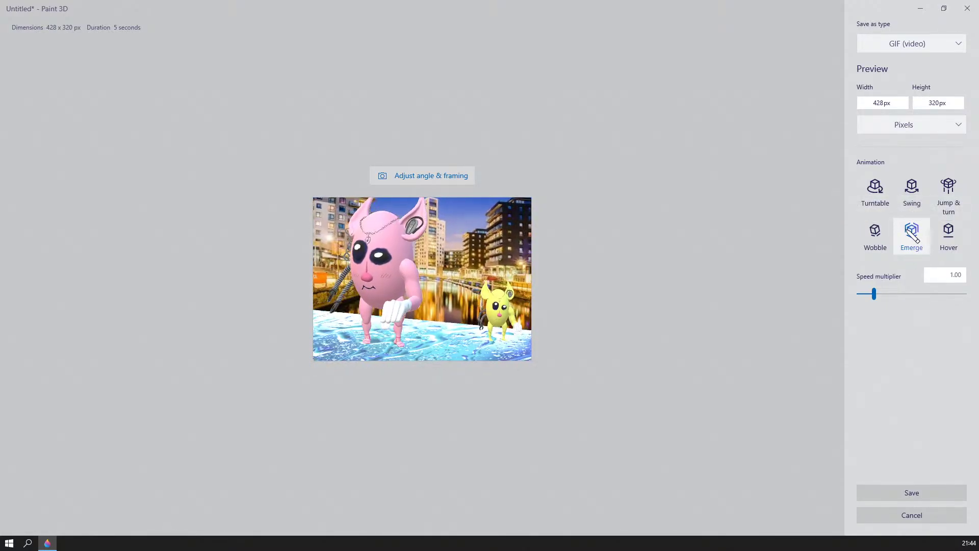
{"action": "left_click", "coordinate": [950, 196]}
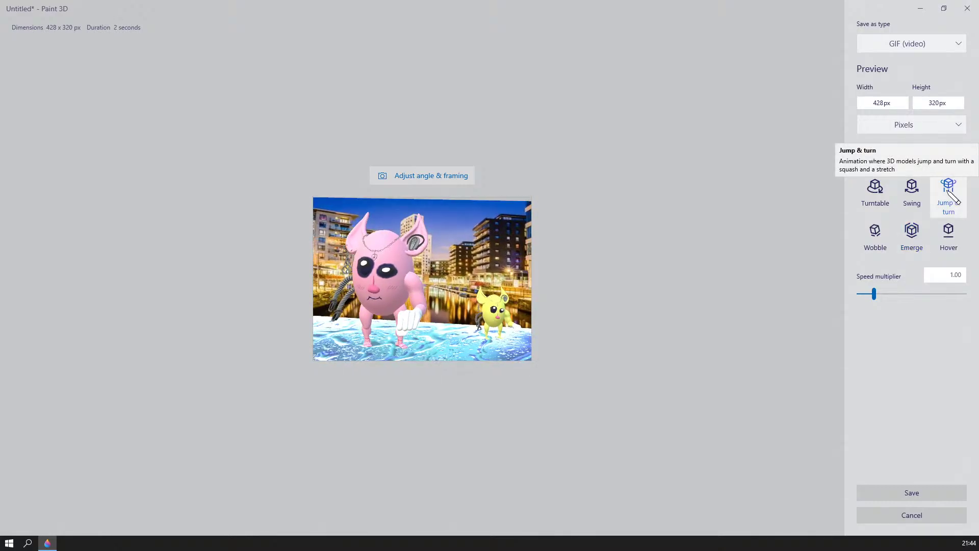
{"action": "left_click", "coordinate": [912, 202]}
{"action": "left_click", "coordinate": [875, 200]}
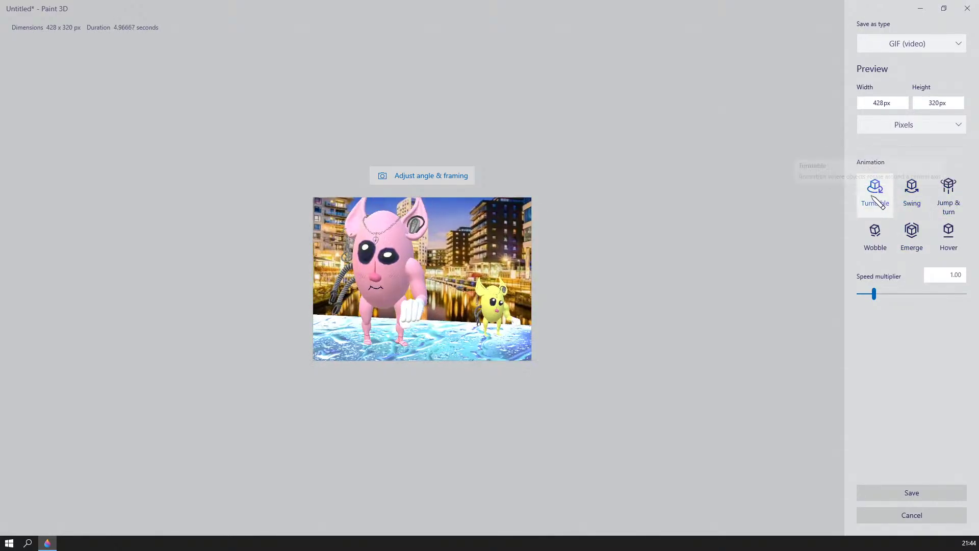
{"action": "left_click", "coordinate": [912, 235]}
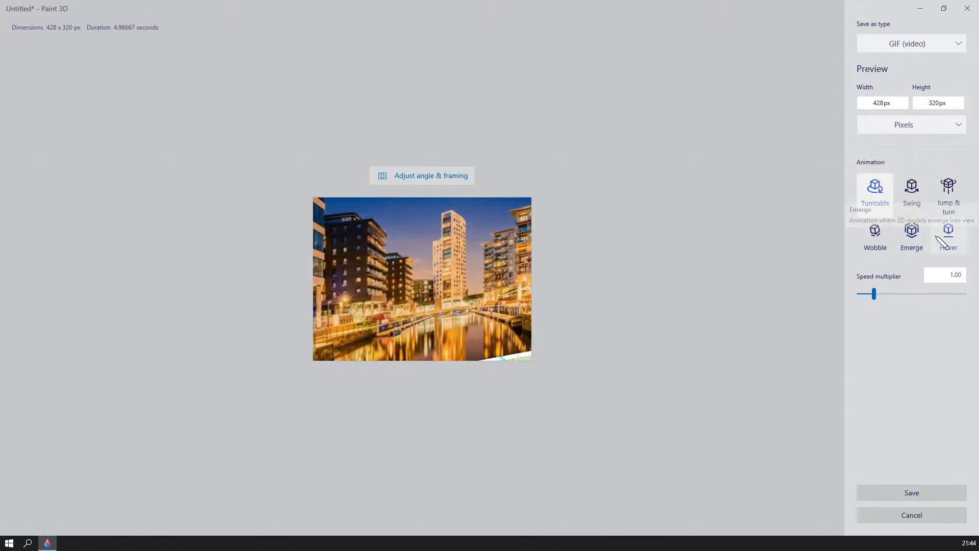
{"action": "left_click", "coordinate": [948, 237]}
{"action": "left_click", "coordinate": [873, 234]}
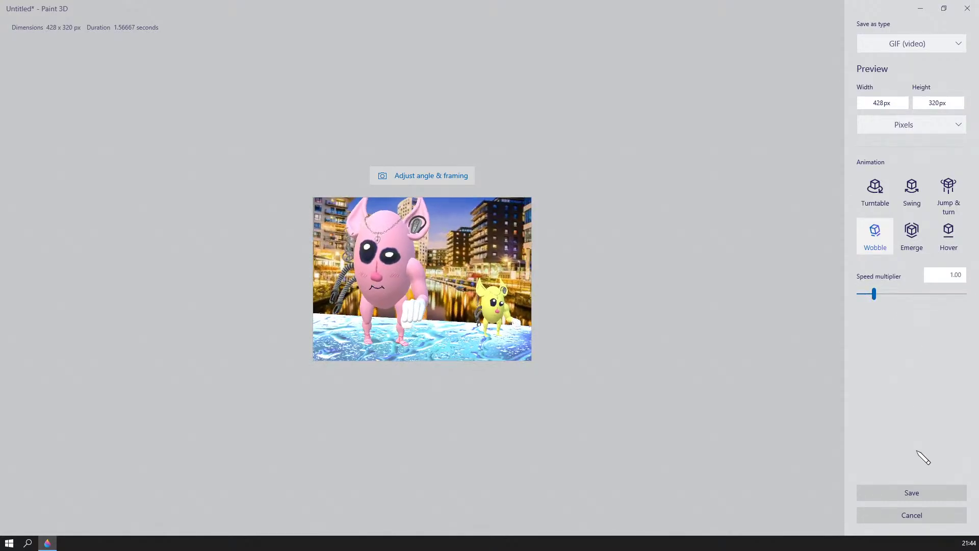
- Save the wobbling animation to the desktop as vrfistbump.gif
{"action": "left_click", "coordinate": [916, 487]}
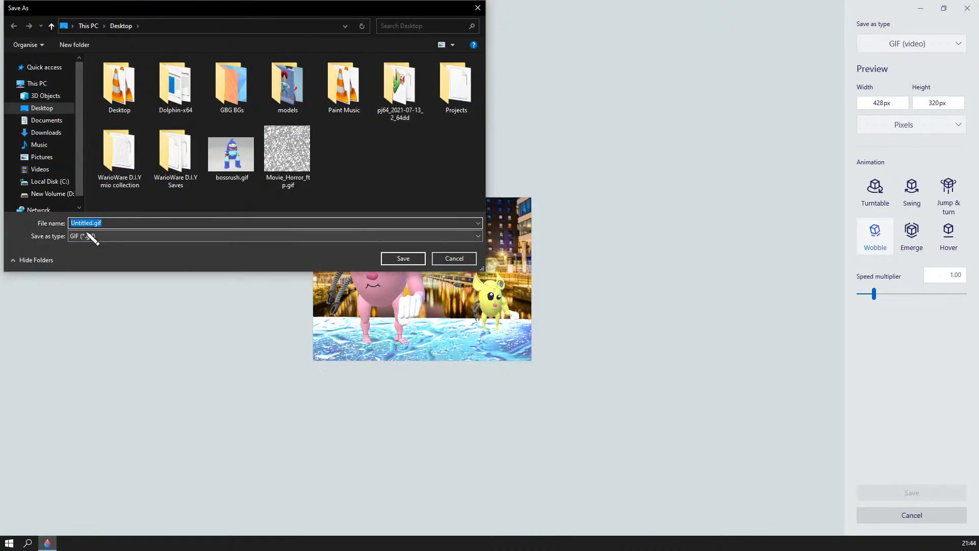
{"action": "left_click", "coordinate": [93, 222]}
{"action": "left_click_drag", "start_coordinate": [93, 223], "coordinate": [57, 228]}
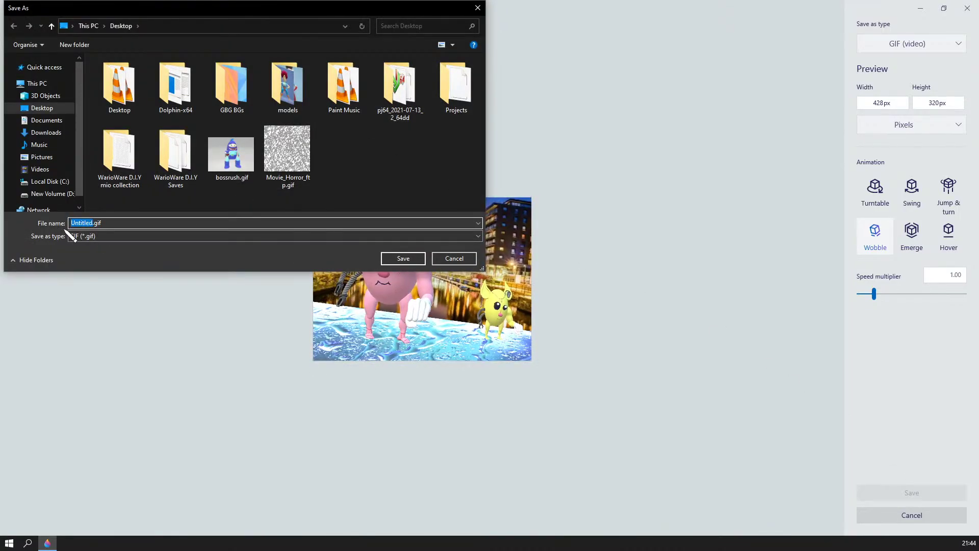
{"action": "type", "text": "kirby"}
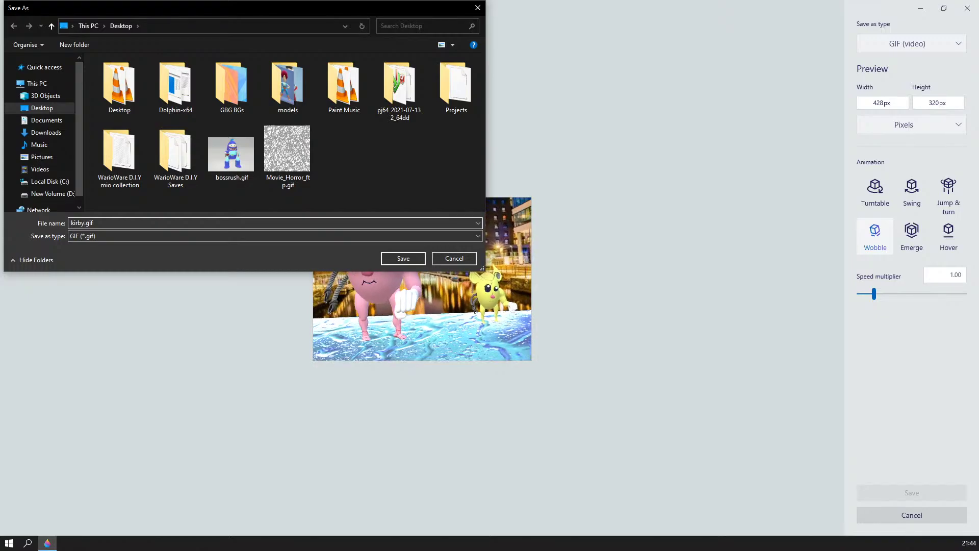
{"action": "type", "text": "b"}
{"action": "key", "text": "BackSpace"}
{"action": "key", "text": "BackSpace"}
{"action": "key", "text": "BackSpace"}
{"action": "key", "text": "BackSpace"}
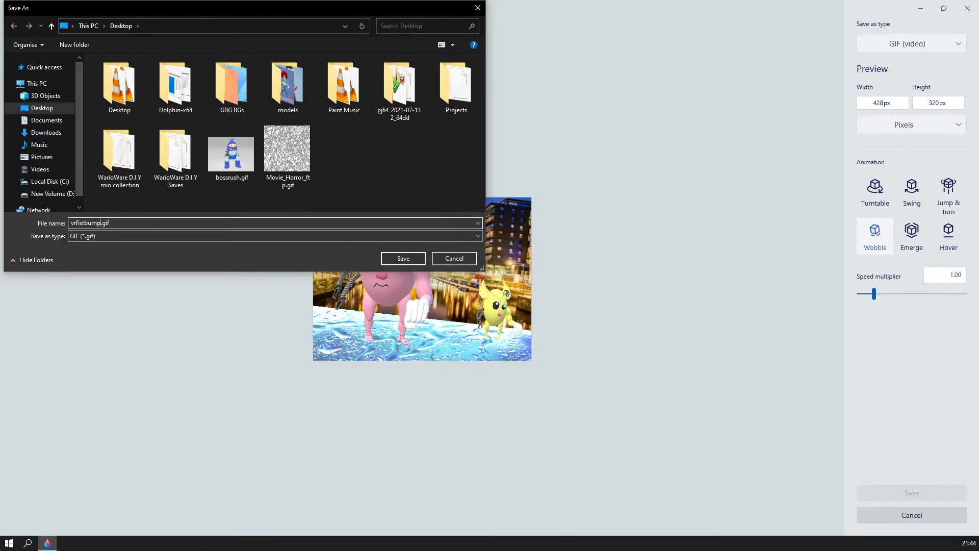
{"action": "left_click", "coordinate": [403, 258]}
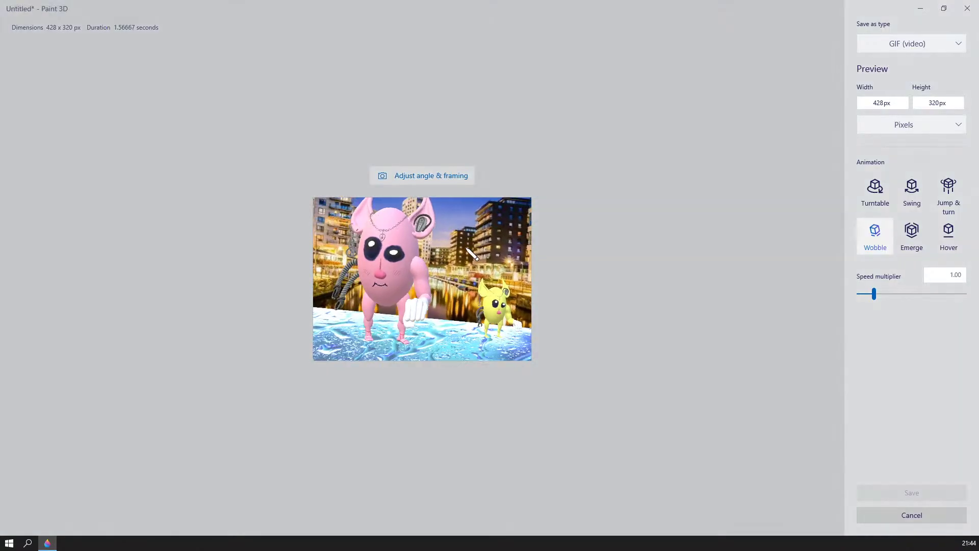